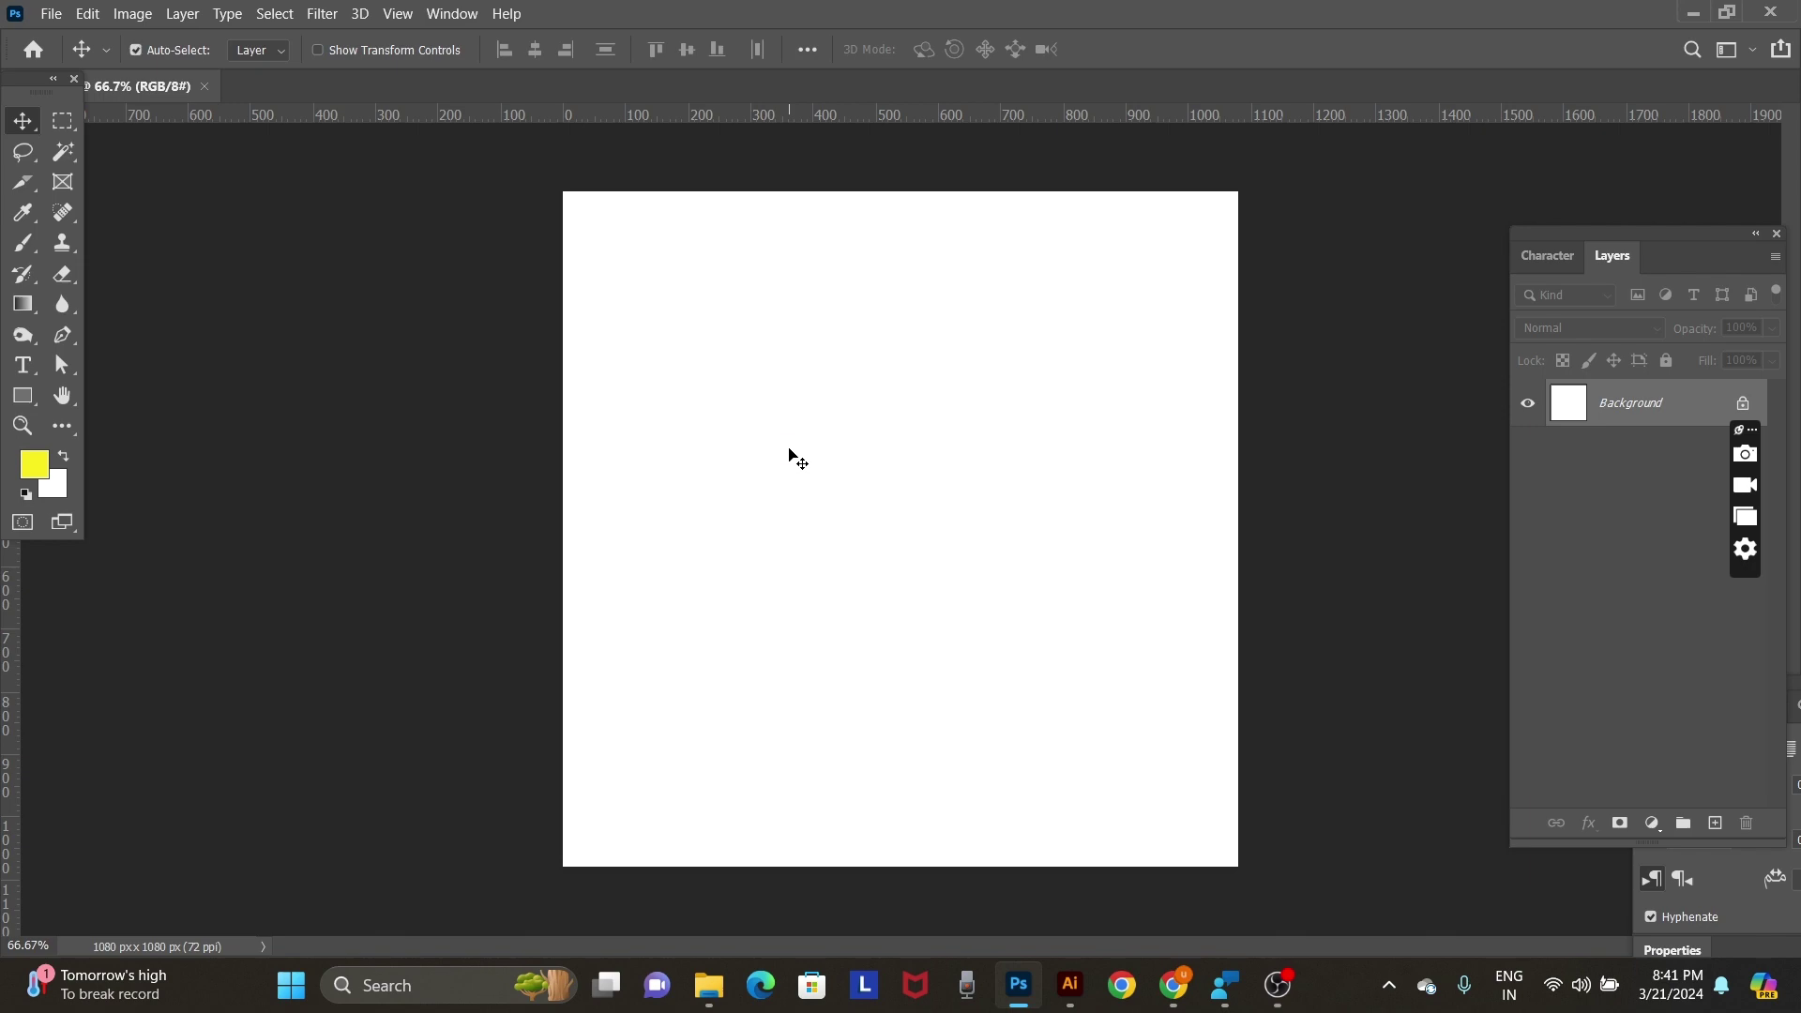
# Open er.png and drag the juice bottle layer into the white square Untitled-1 document.
pyautogui.hotkey('ctrl', 'o')
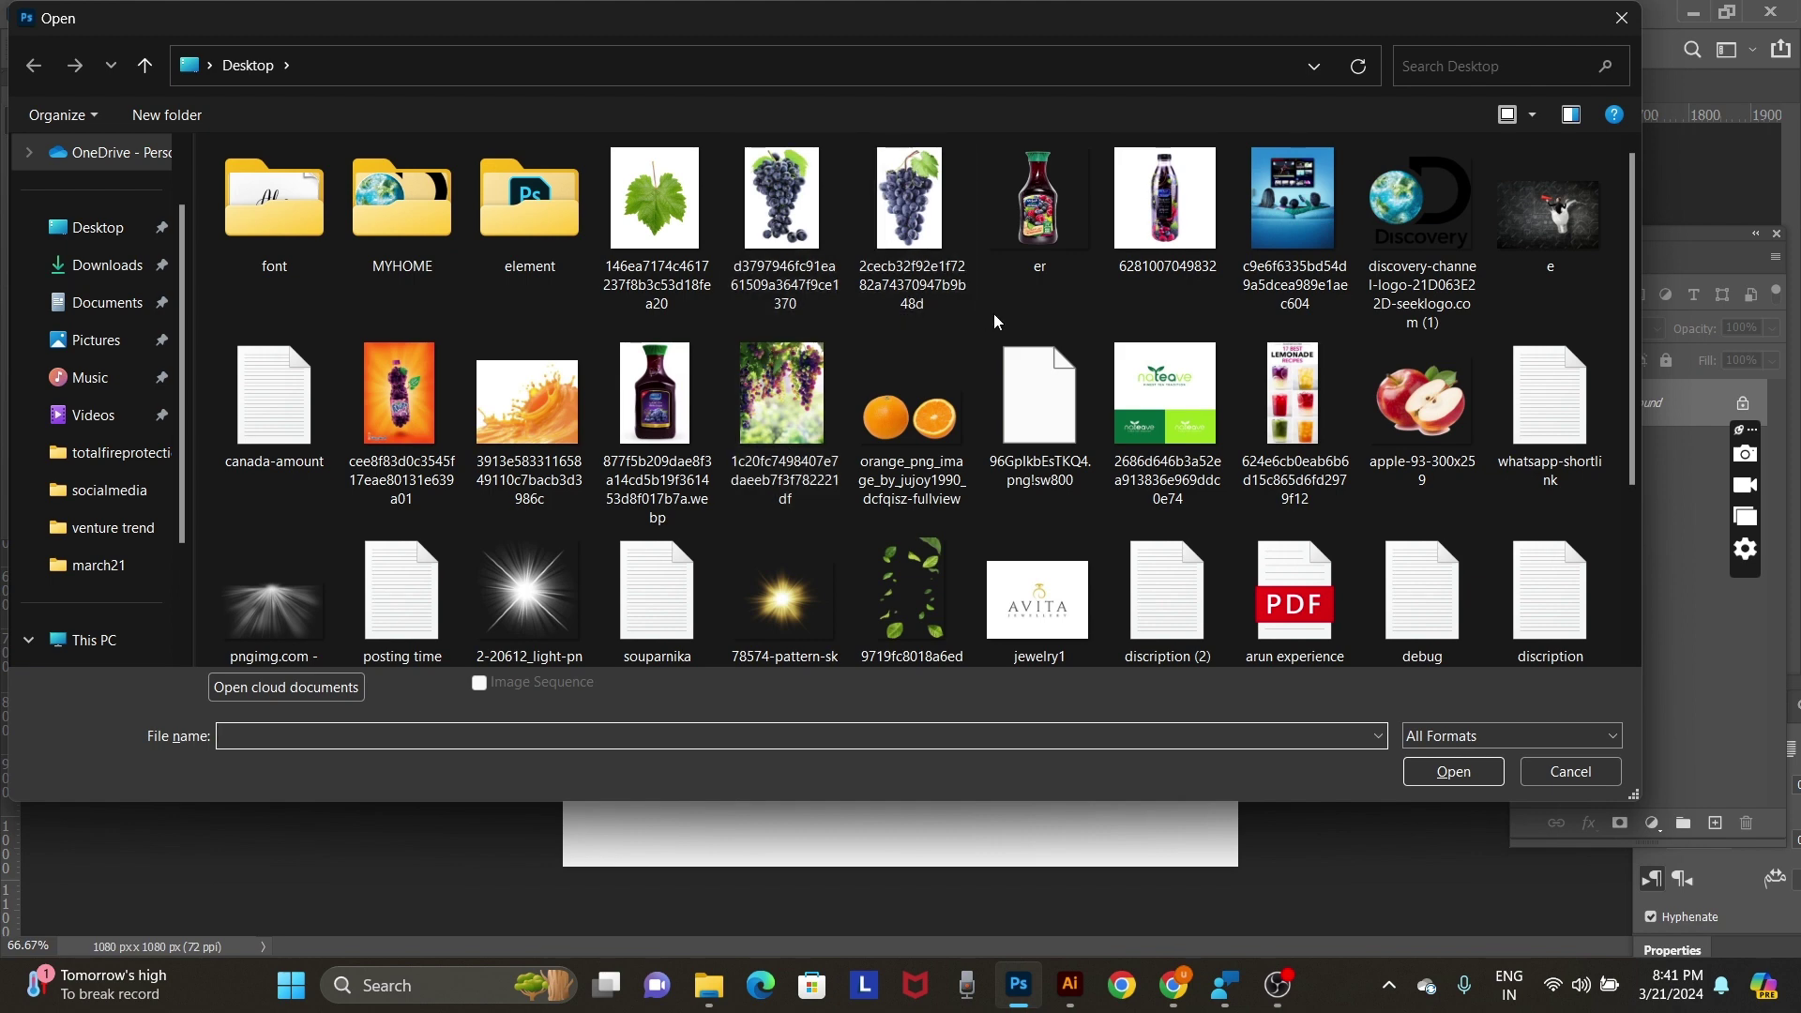
pyautogui.doubleClick(1052, 209)
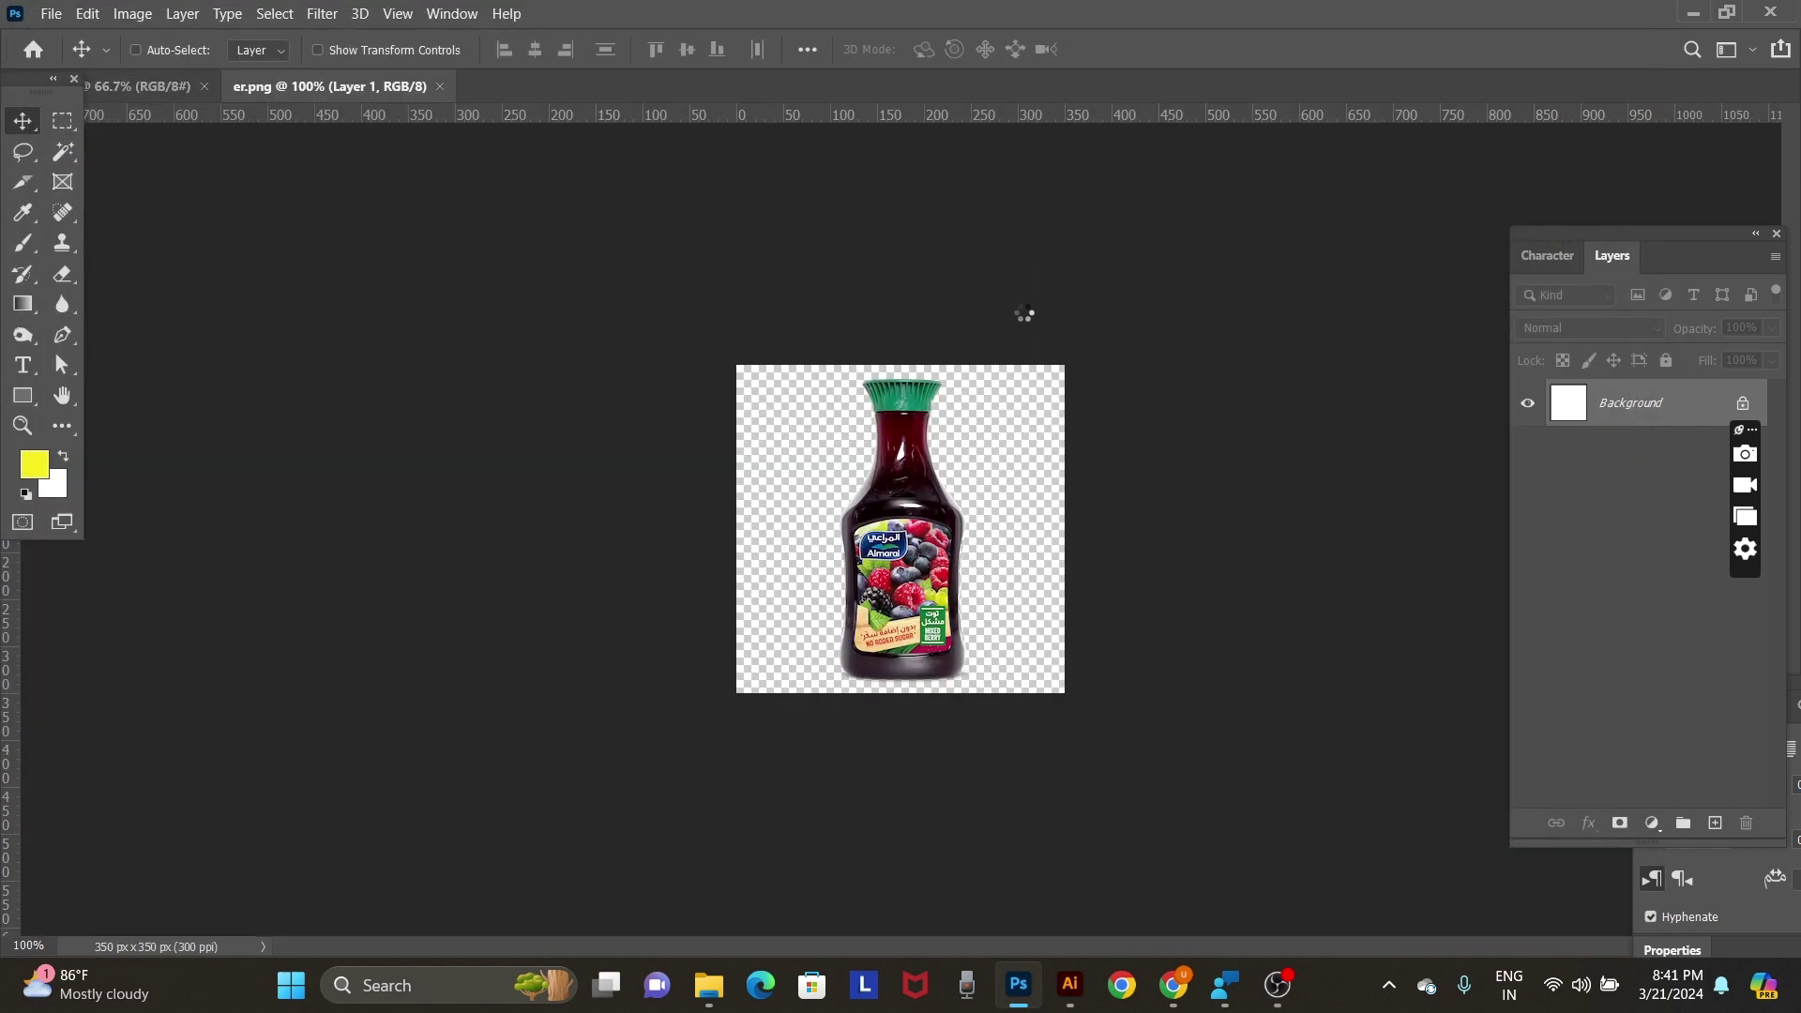
pyautogui.moveTo(898, 543)
pyautogui.mouseDown()
pyautogui.moveTo(167, 97)
pyautogui.moveTo(1001, 489)
pyautogui.moveTo(796, 579)
pyautogui.mouseUp()
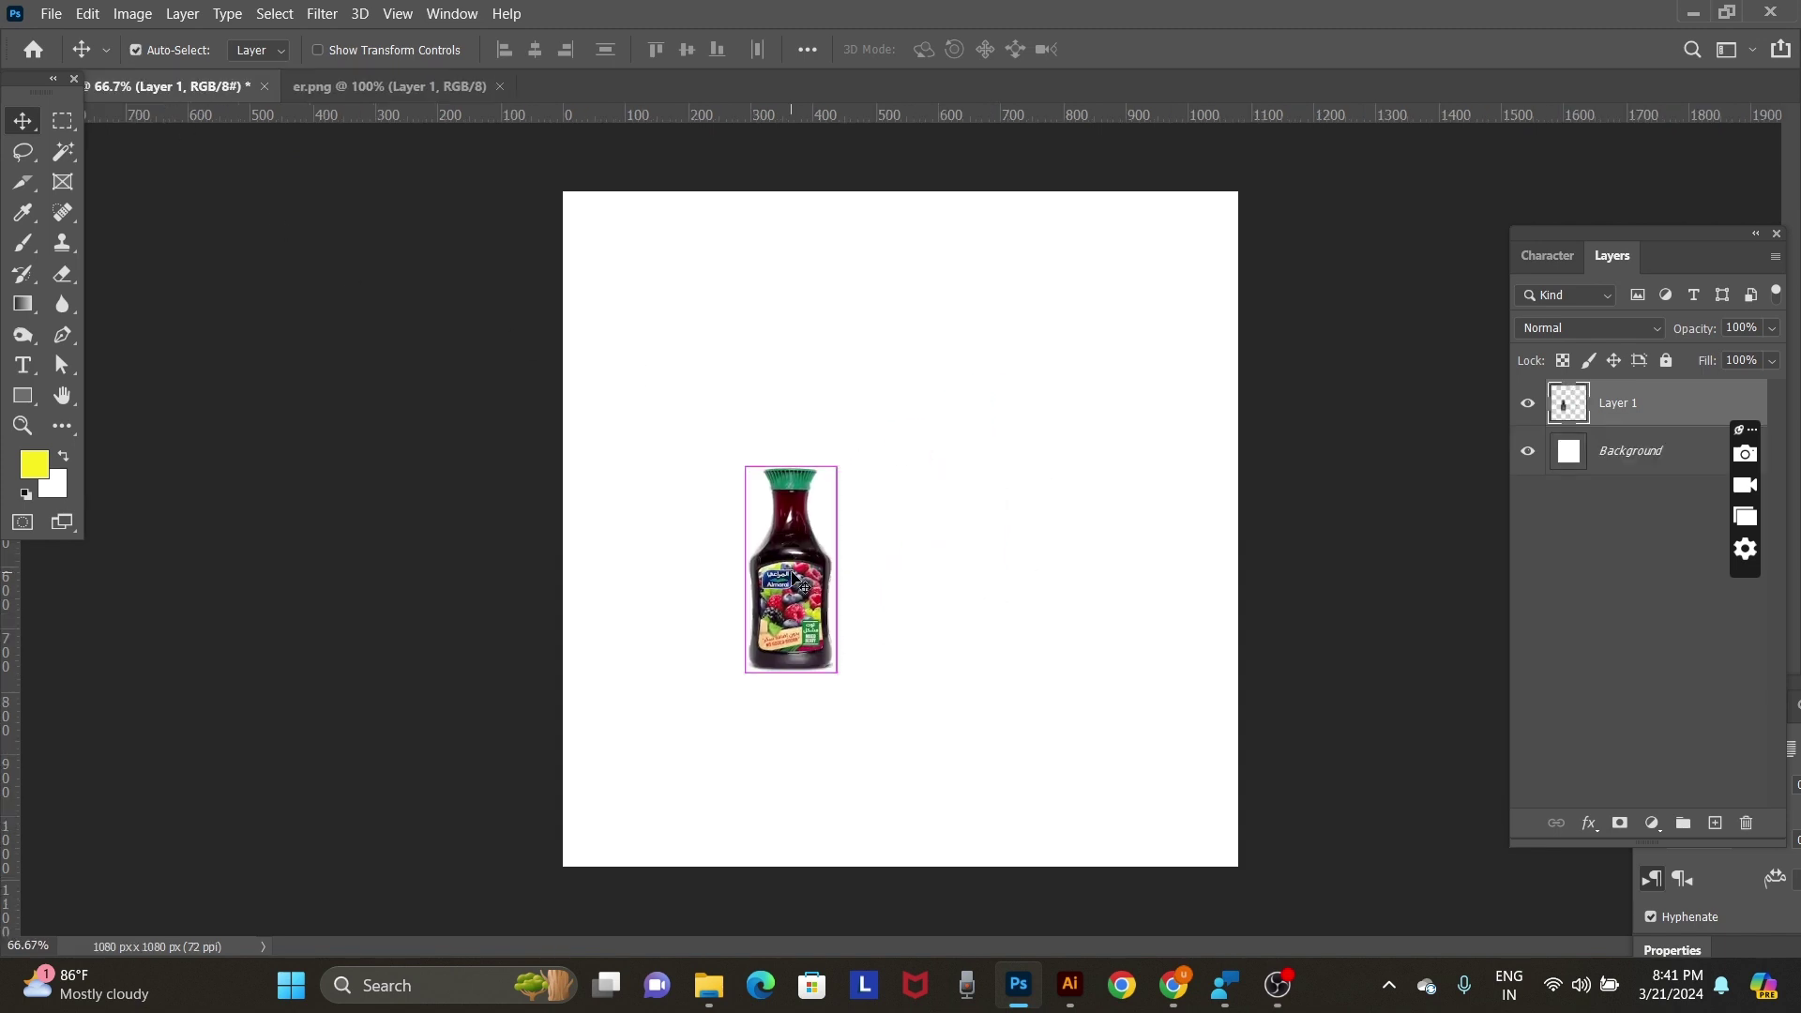
# Scale the bottle up to about 205% and position it near the canvas centre.
pyautogui.hotkey('ctrl', 't')
pyautogui.moveTo(835, 467); pyautogui.dragTo(1005, 357)
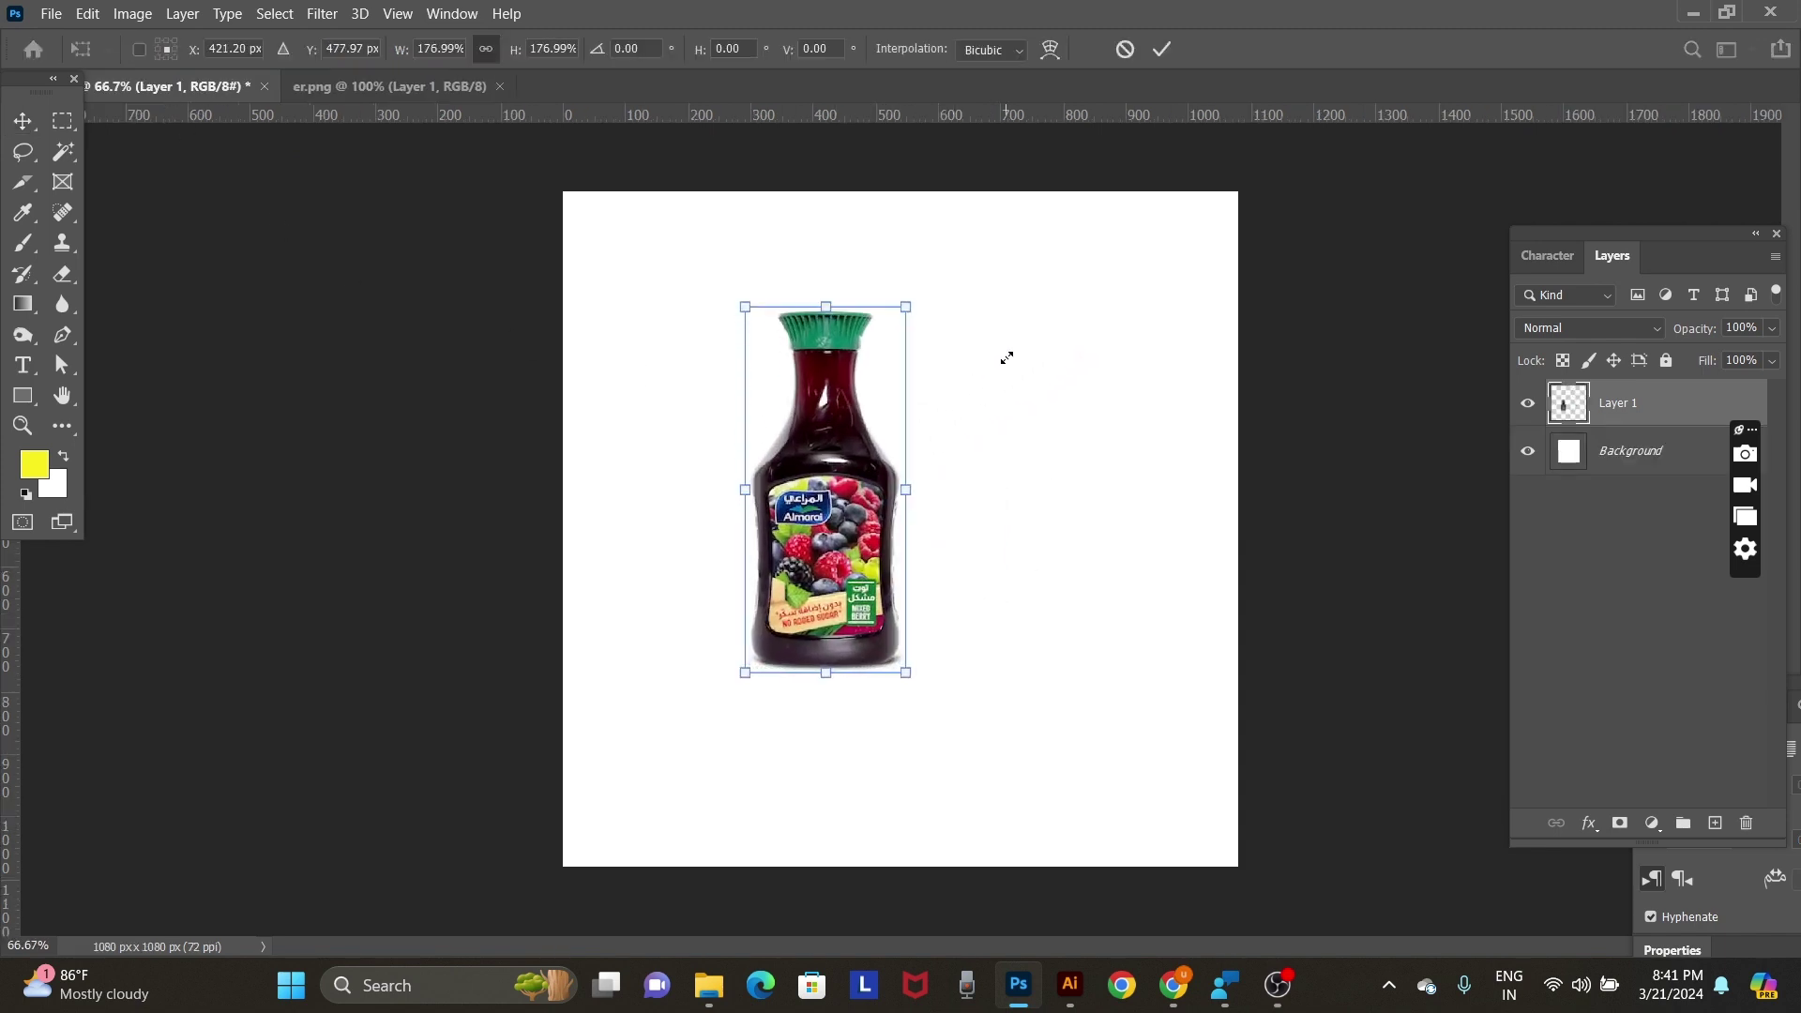
pyautogui.moveTo(913, 306); pyautogui.dragTo(936, 246)
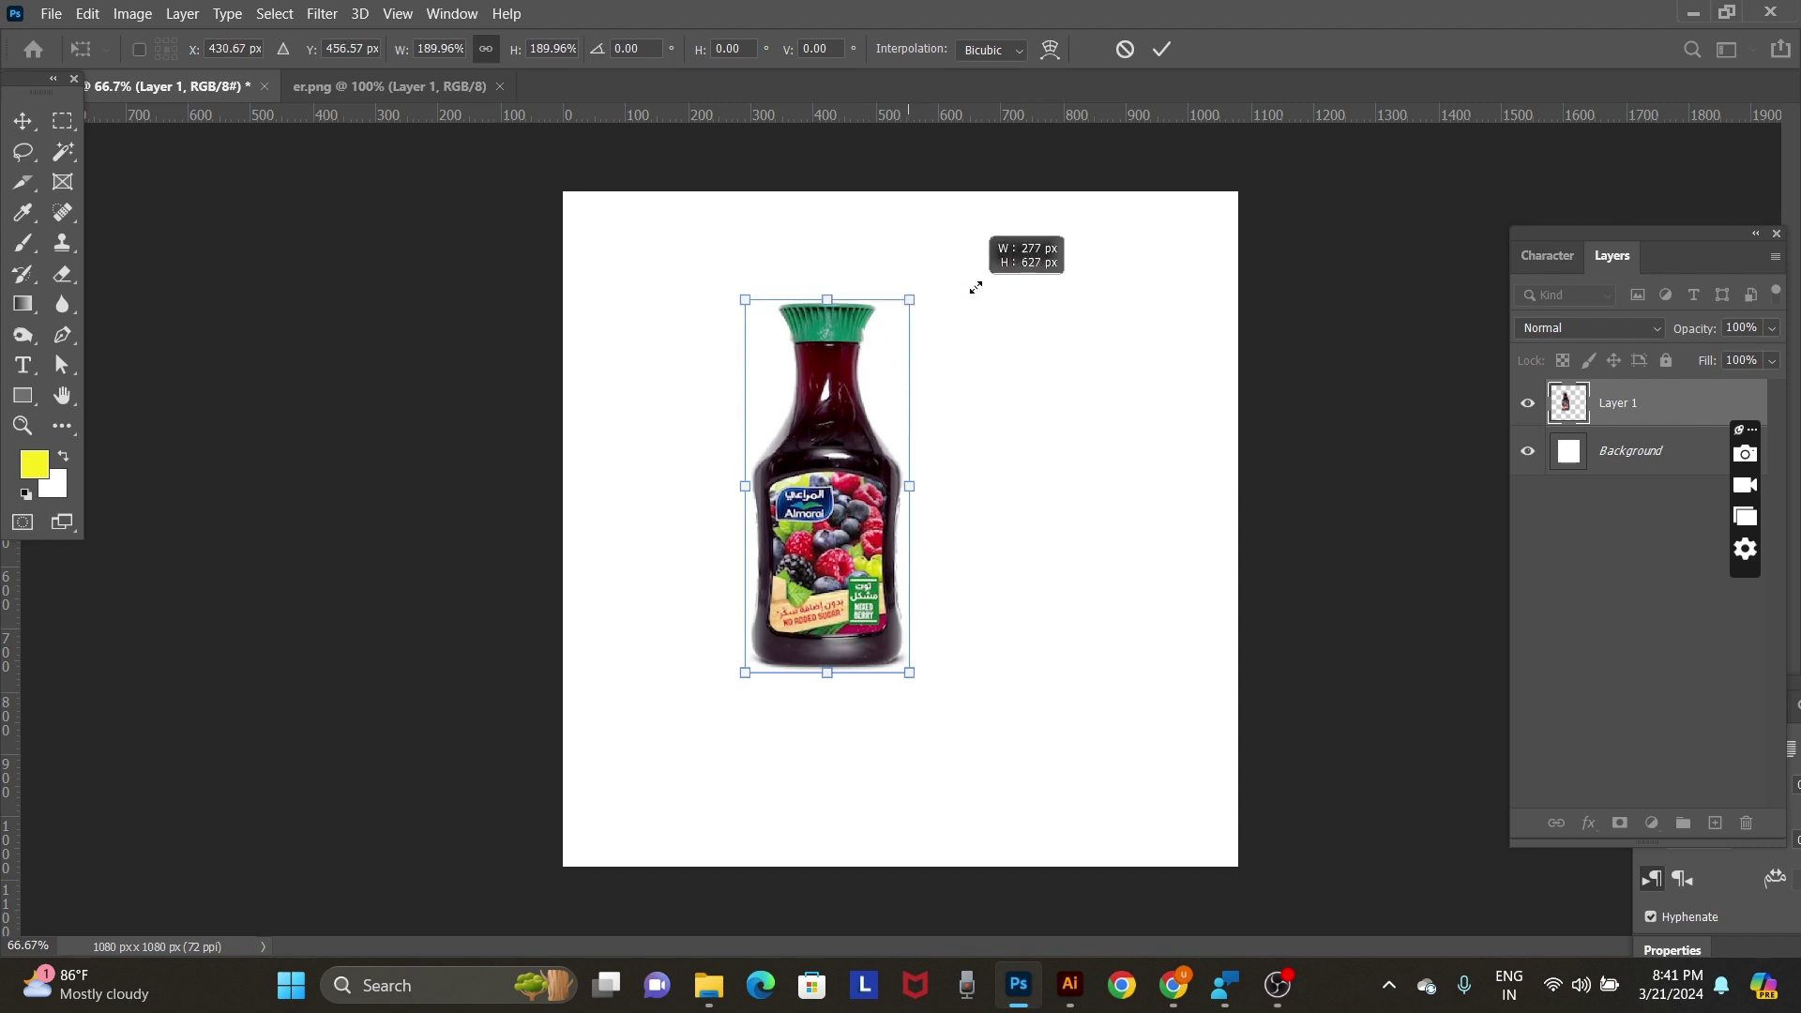
pyautogui.moveTo(822, 406); pyautogui.dragTo(864, 483)
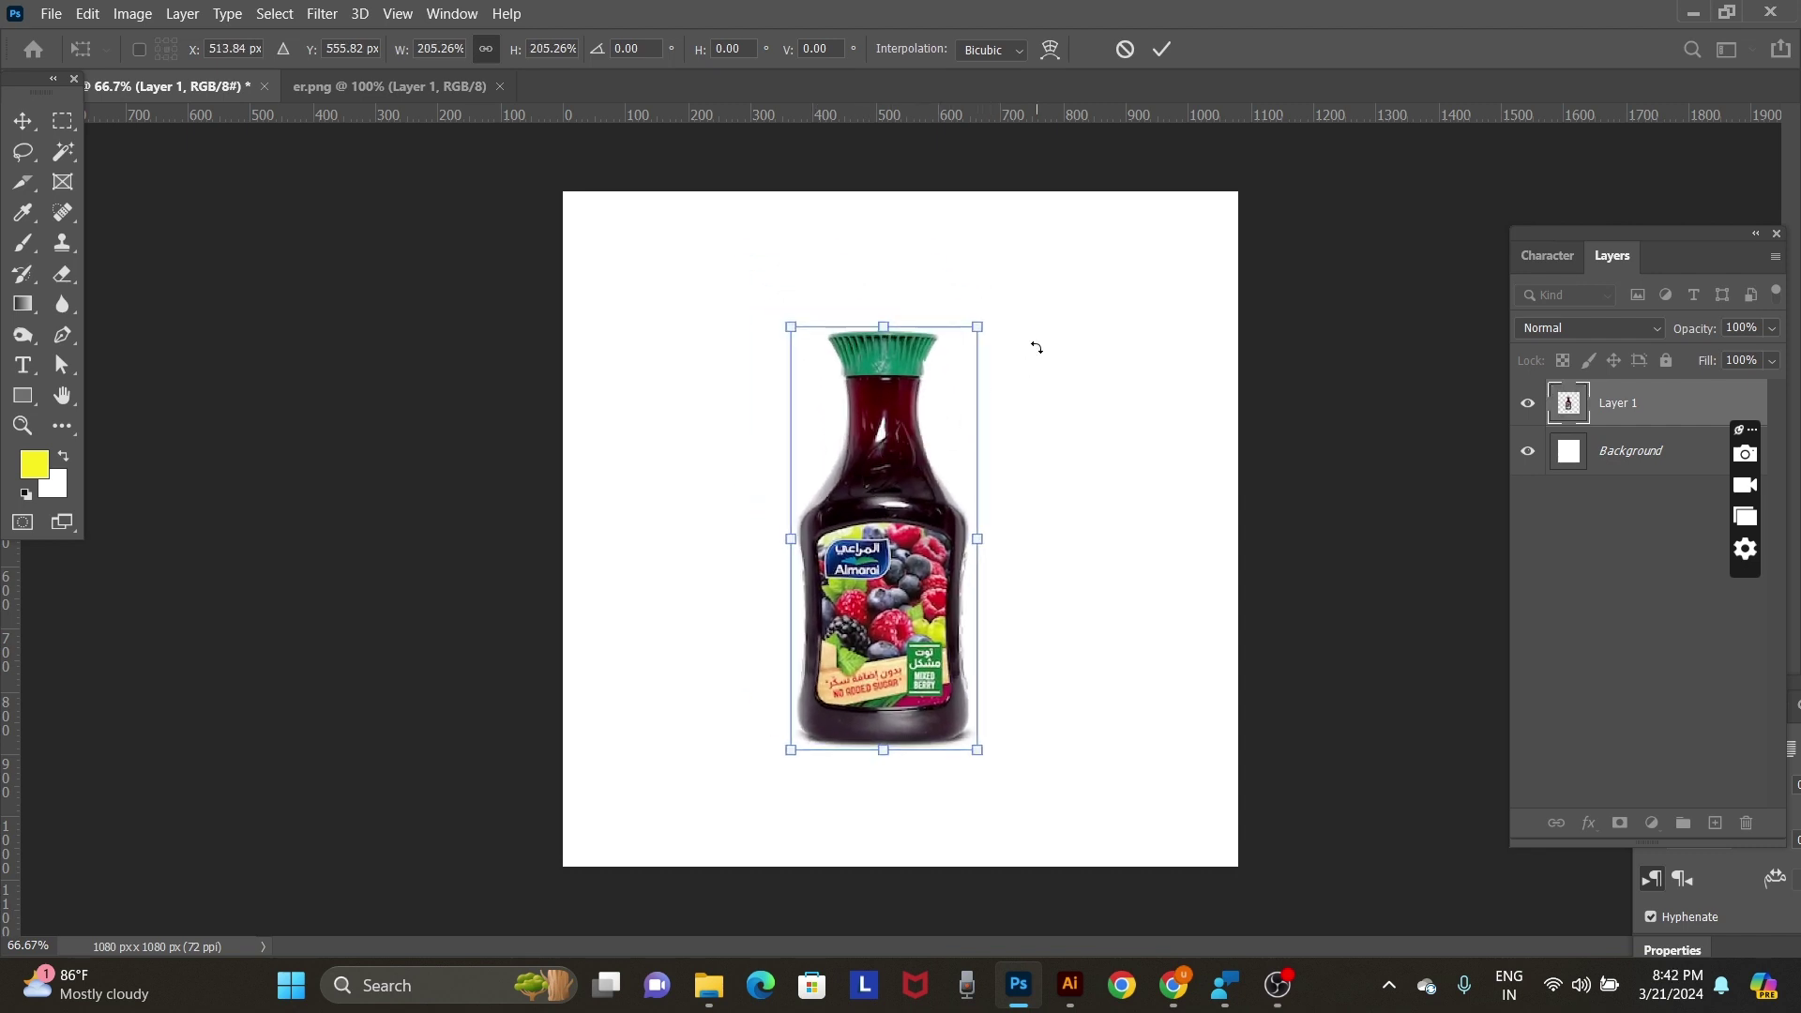
pyautogui.press('Return')
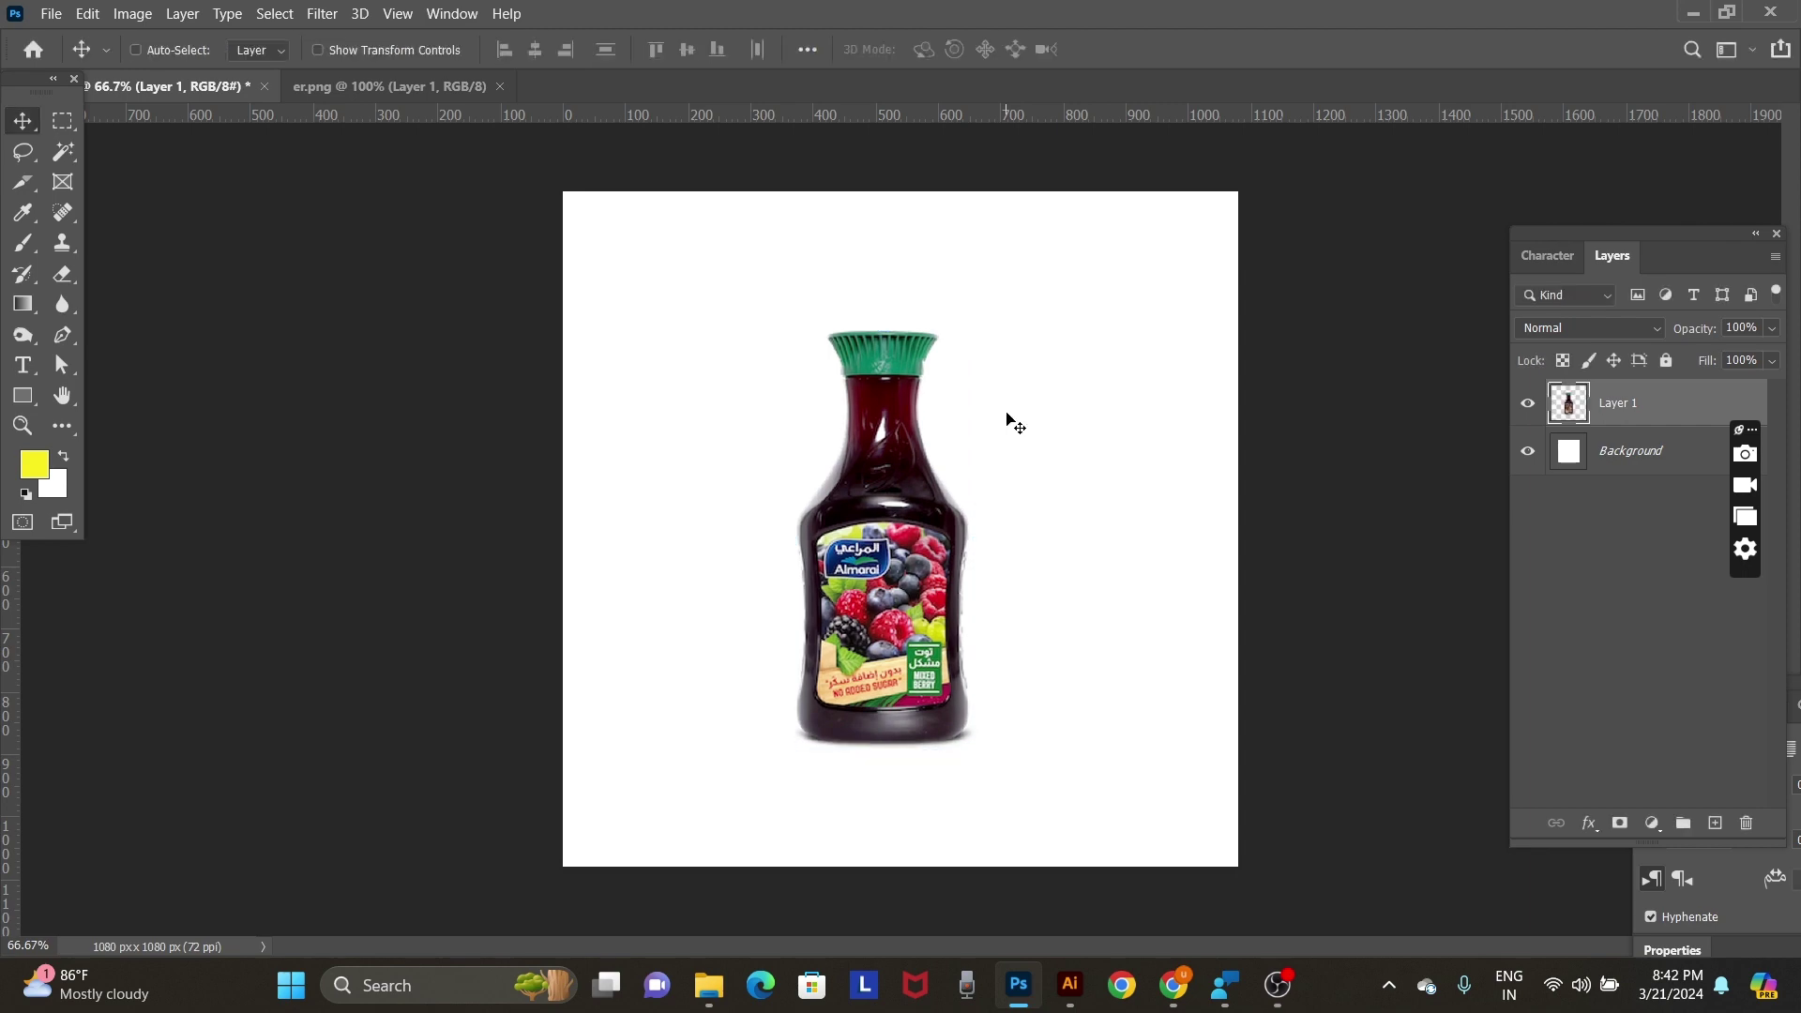
# In the Save As dialog, browse to the work folder on New Volume (D:).
pyautogui.hotkey('ctrl', 's')
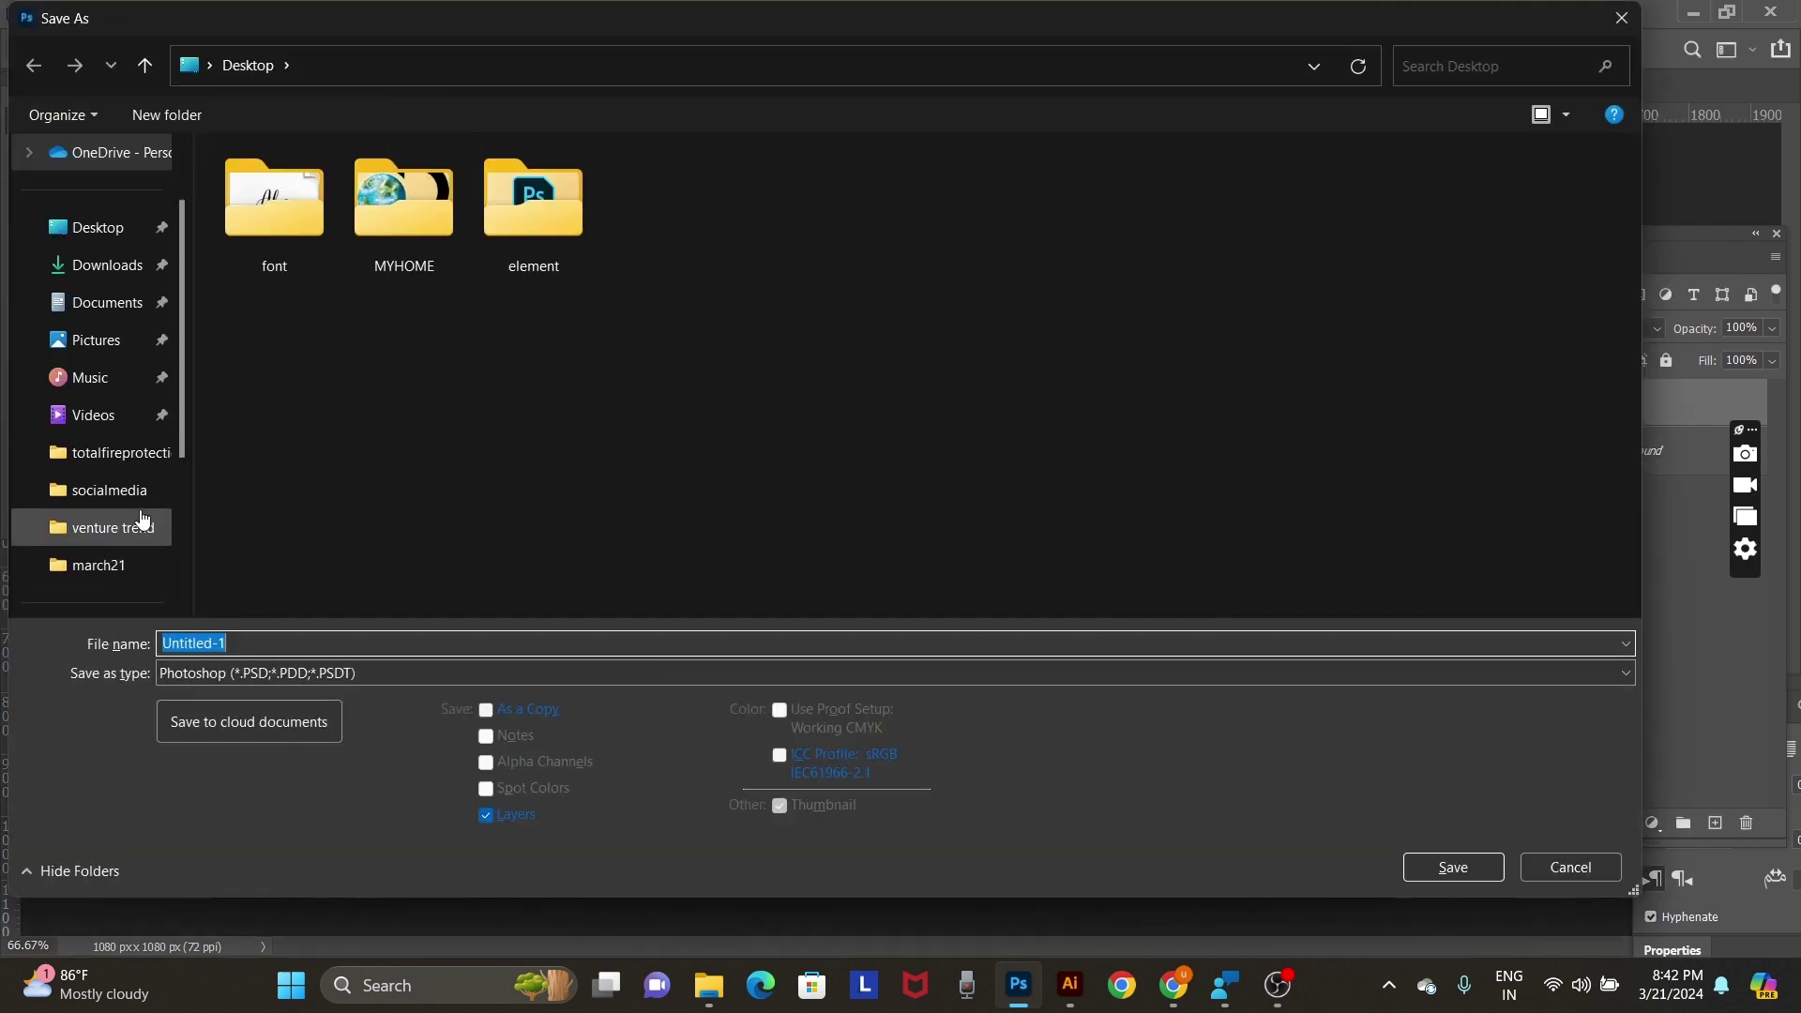
pyautogui.scroll(-3, 141, 516)
pyautogui.click(122, 490)
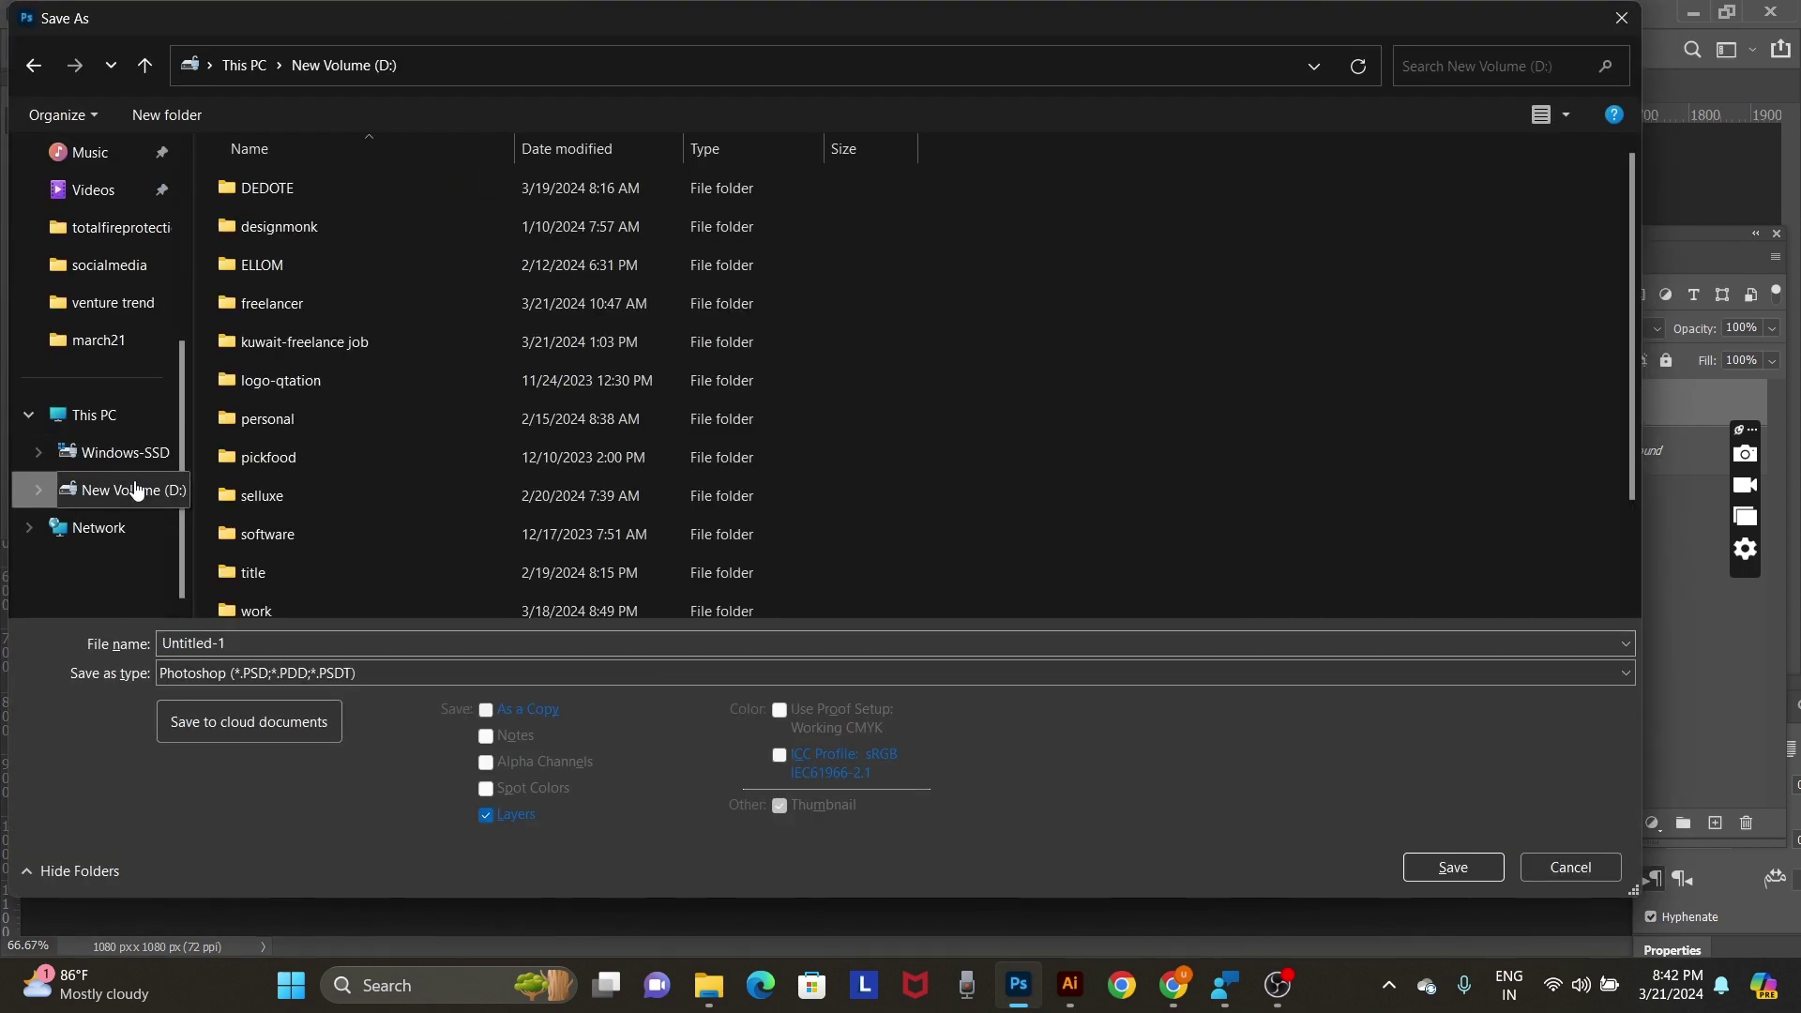
pyautogui.scroll(-2, 405, 508)
pyautogui.click(358, 498)
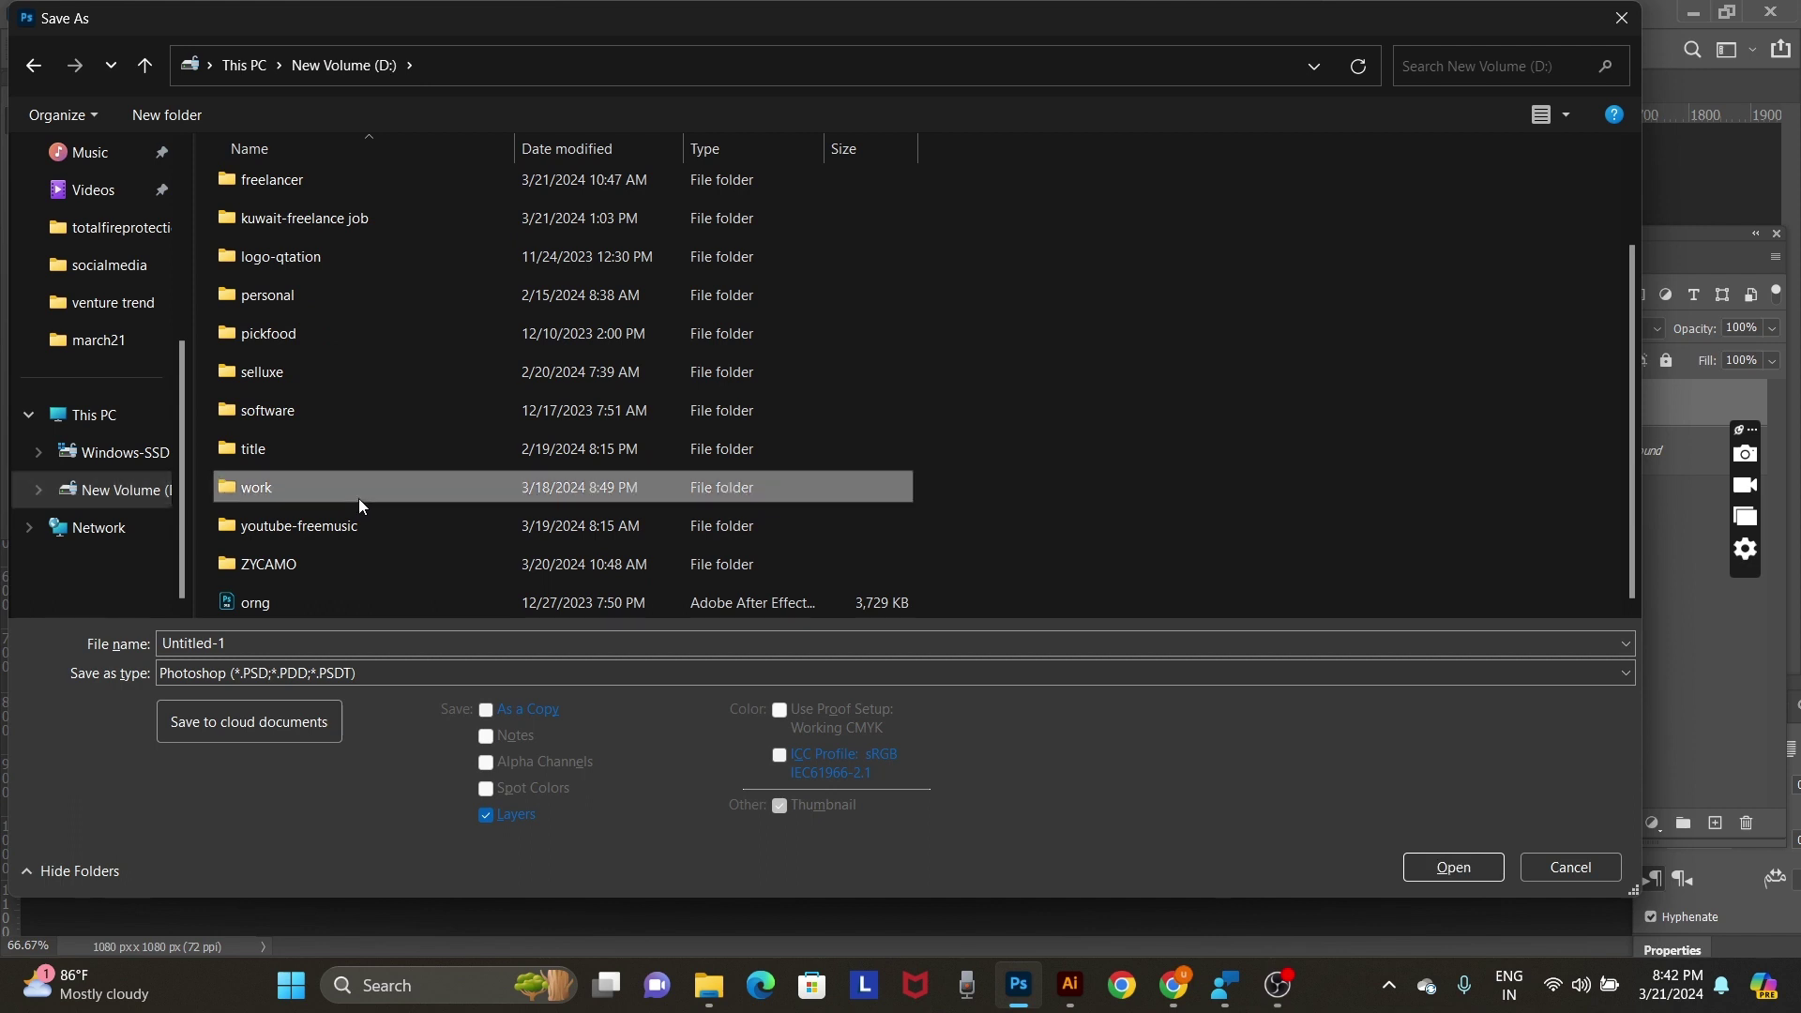
pyautogui.click(222, 644)
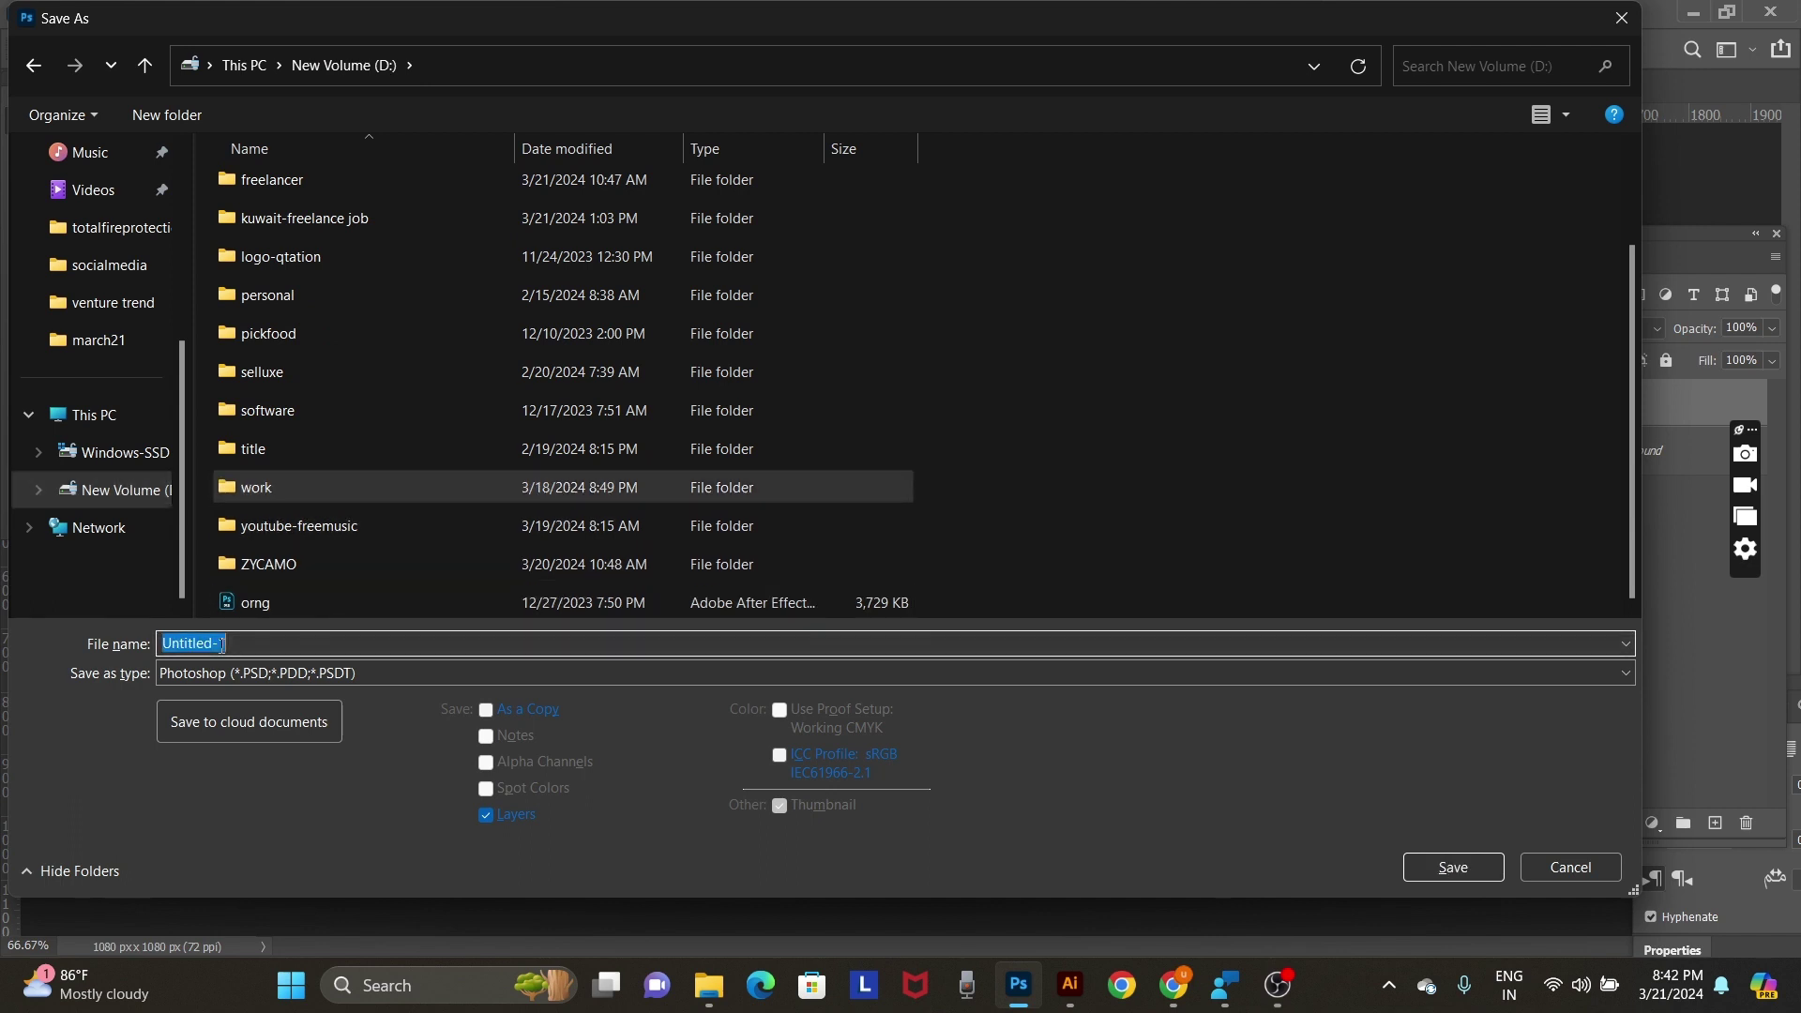
pyautogui.doubleClick(218, 487)
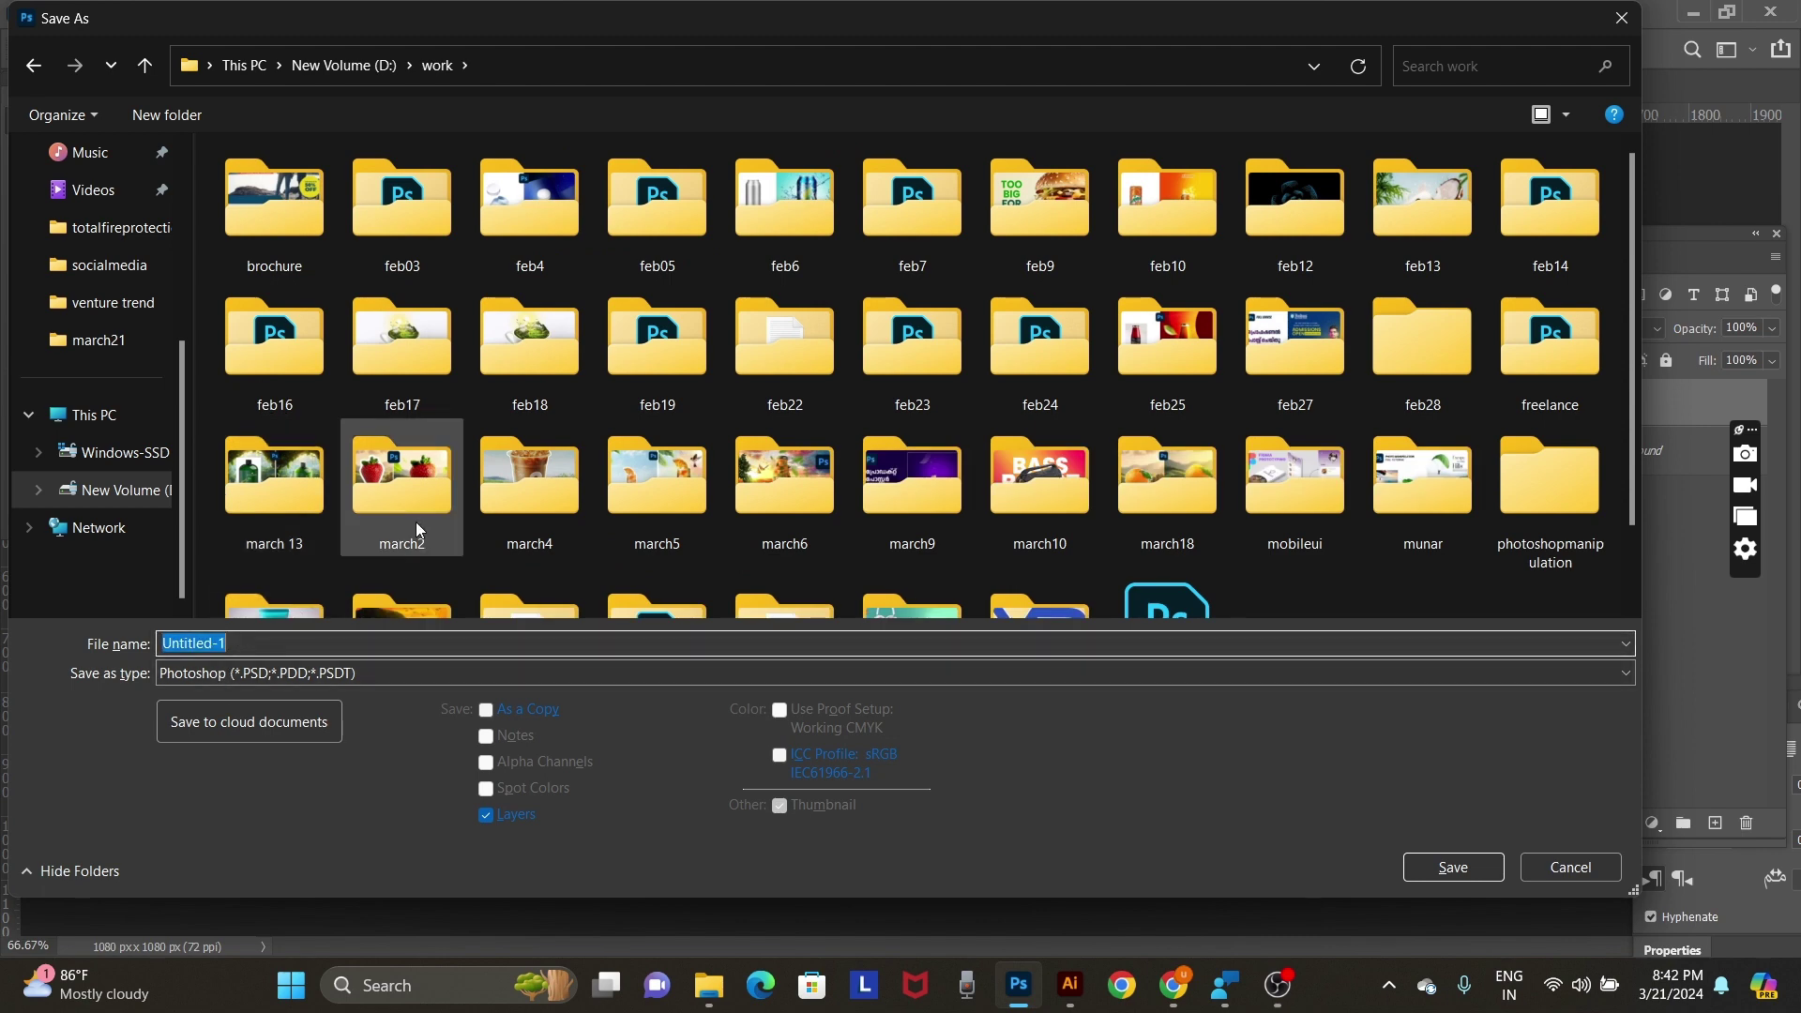
# Create a march21 folder inside work and save the file there as 01 with Maximize Compatibility.
pyautogui.hotkey('ctrl', 'shift', 'n')
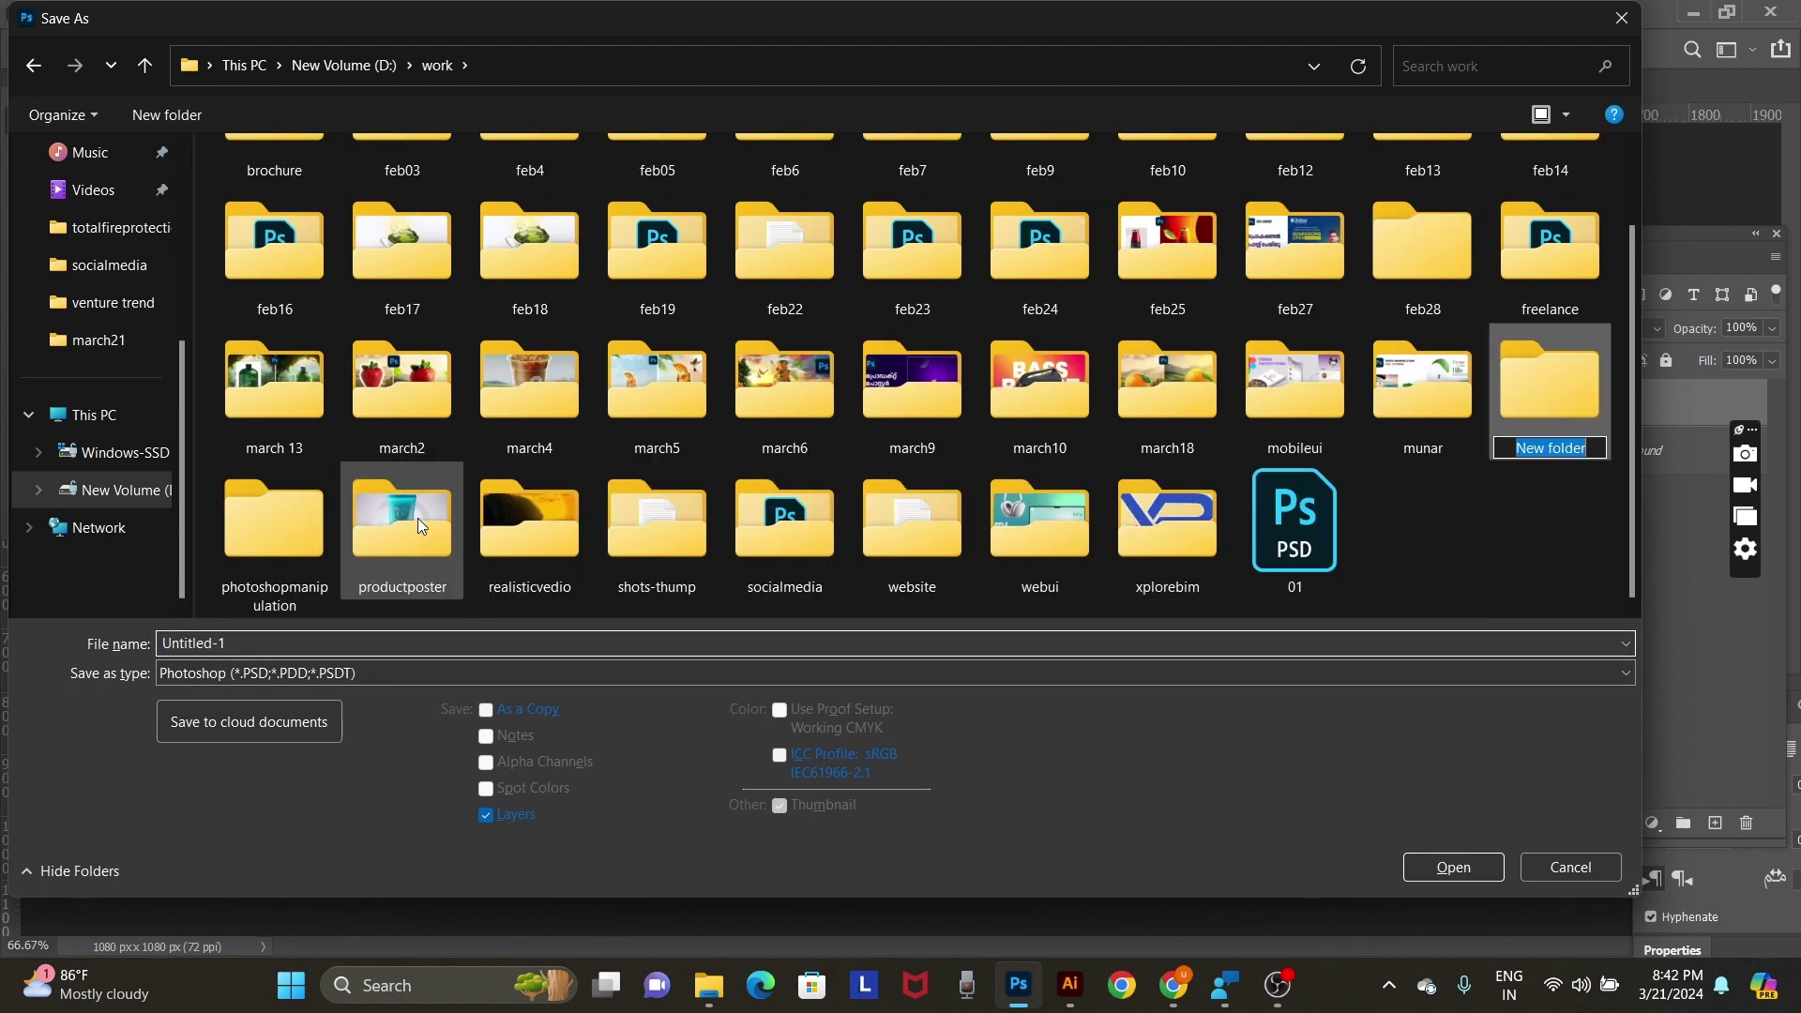
pyautogui.write('marc')
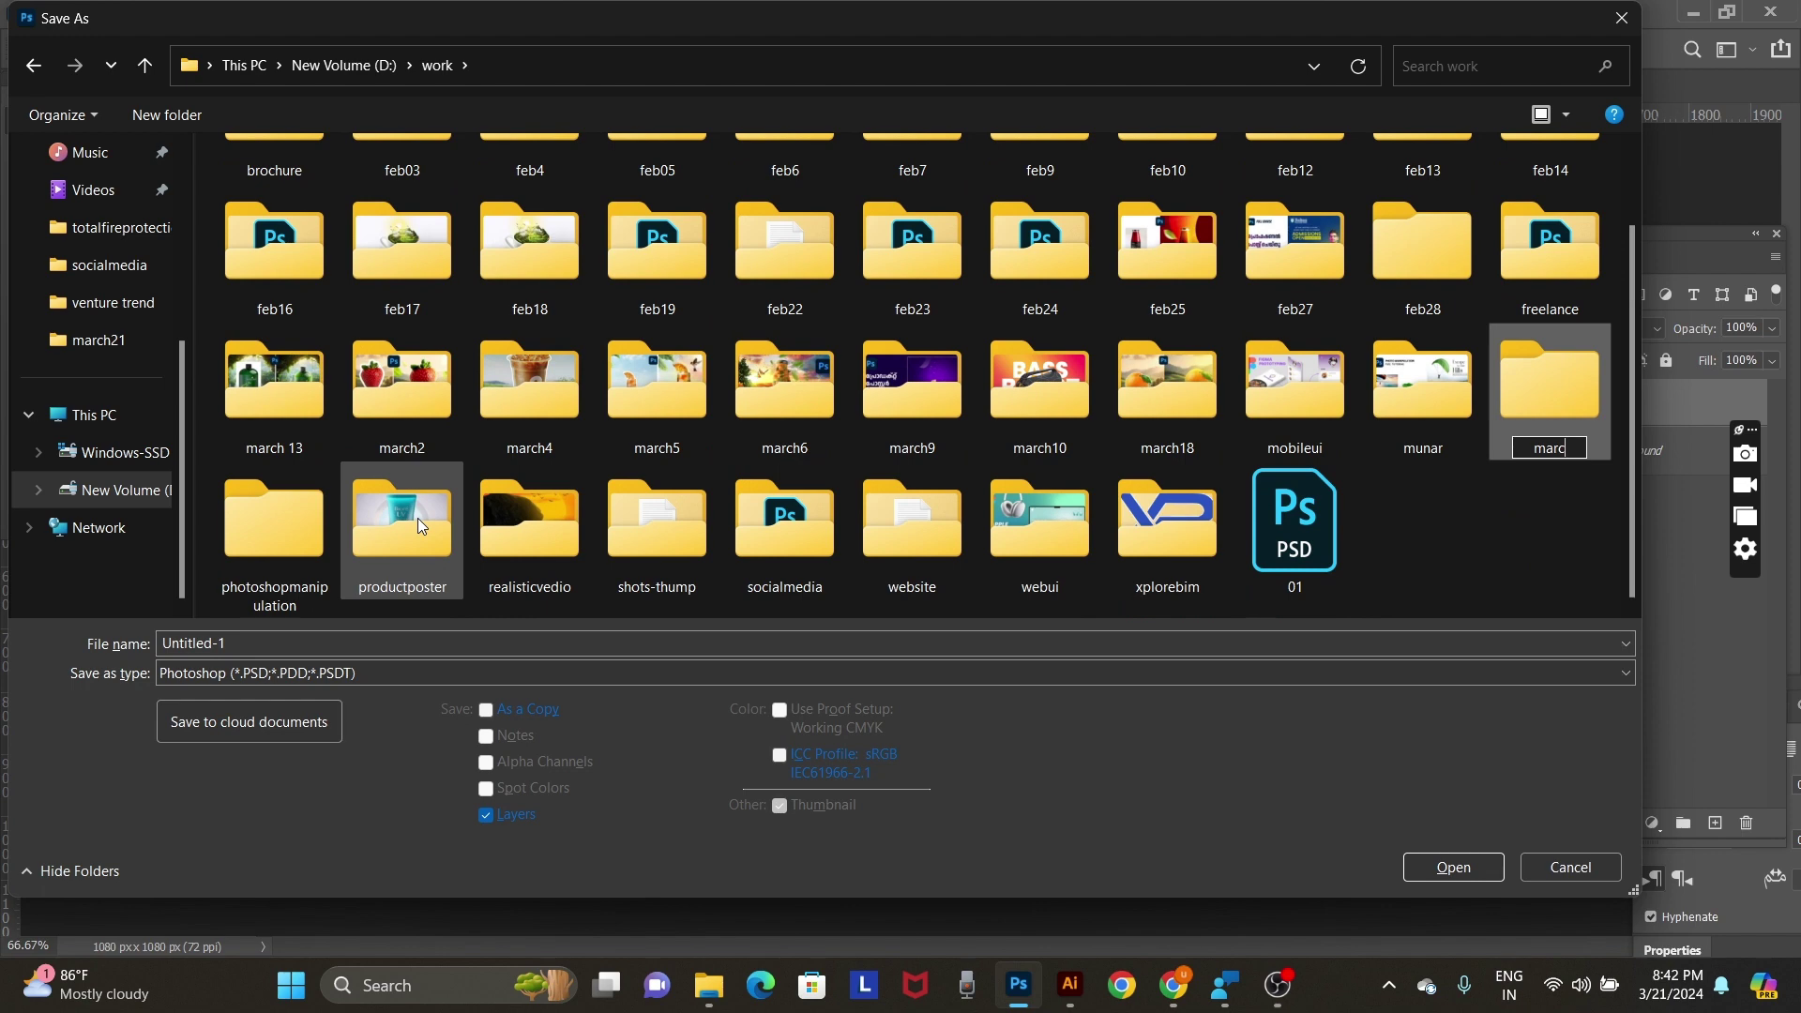
pyautogui.write('h')
pyautogui.write('21')
pyautogui.press('Return')
pyautogui.press('Return')
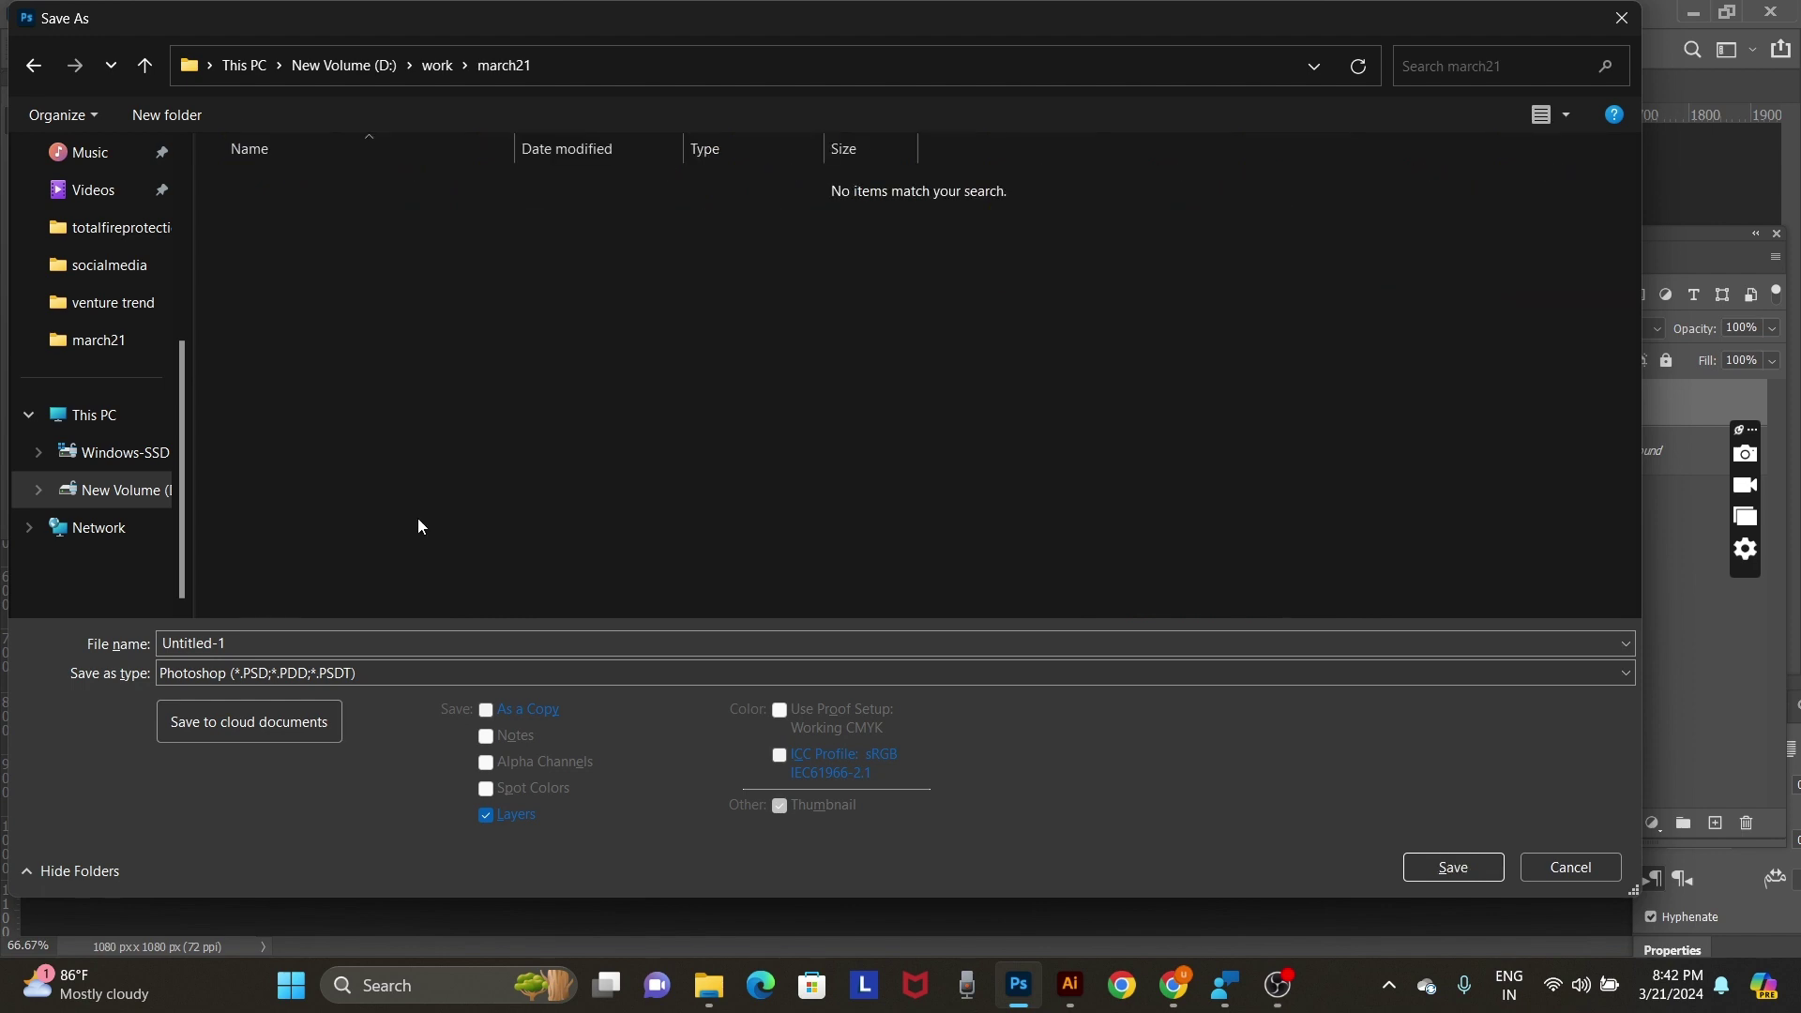
pyautogui.click(246, 642)
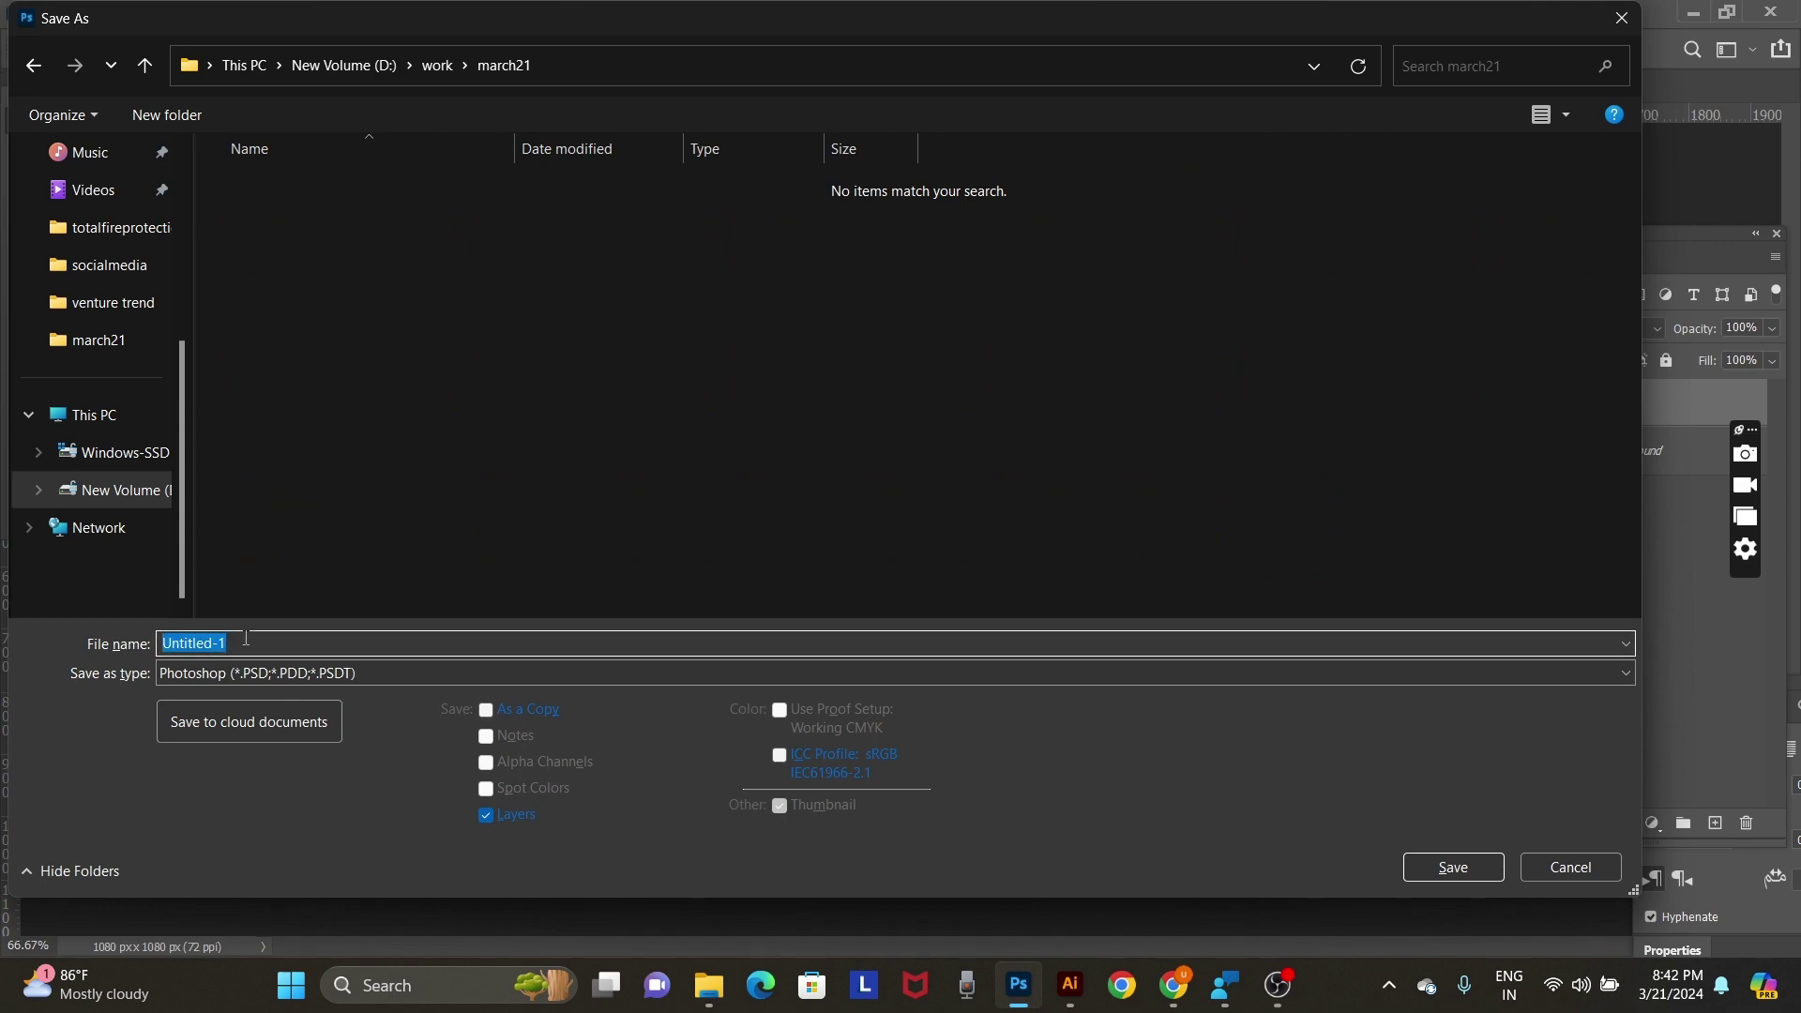
pyautogui.write('01')
pyautogui.press('Return')
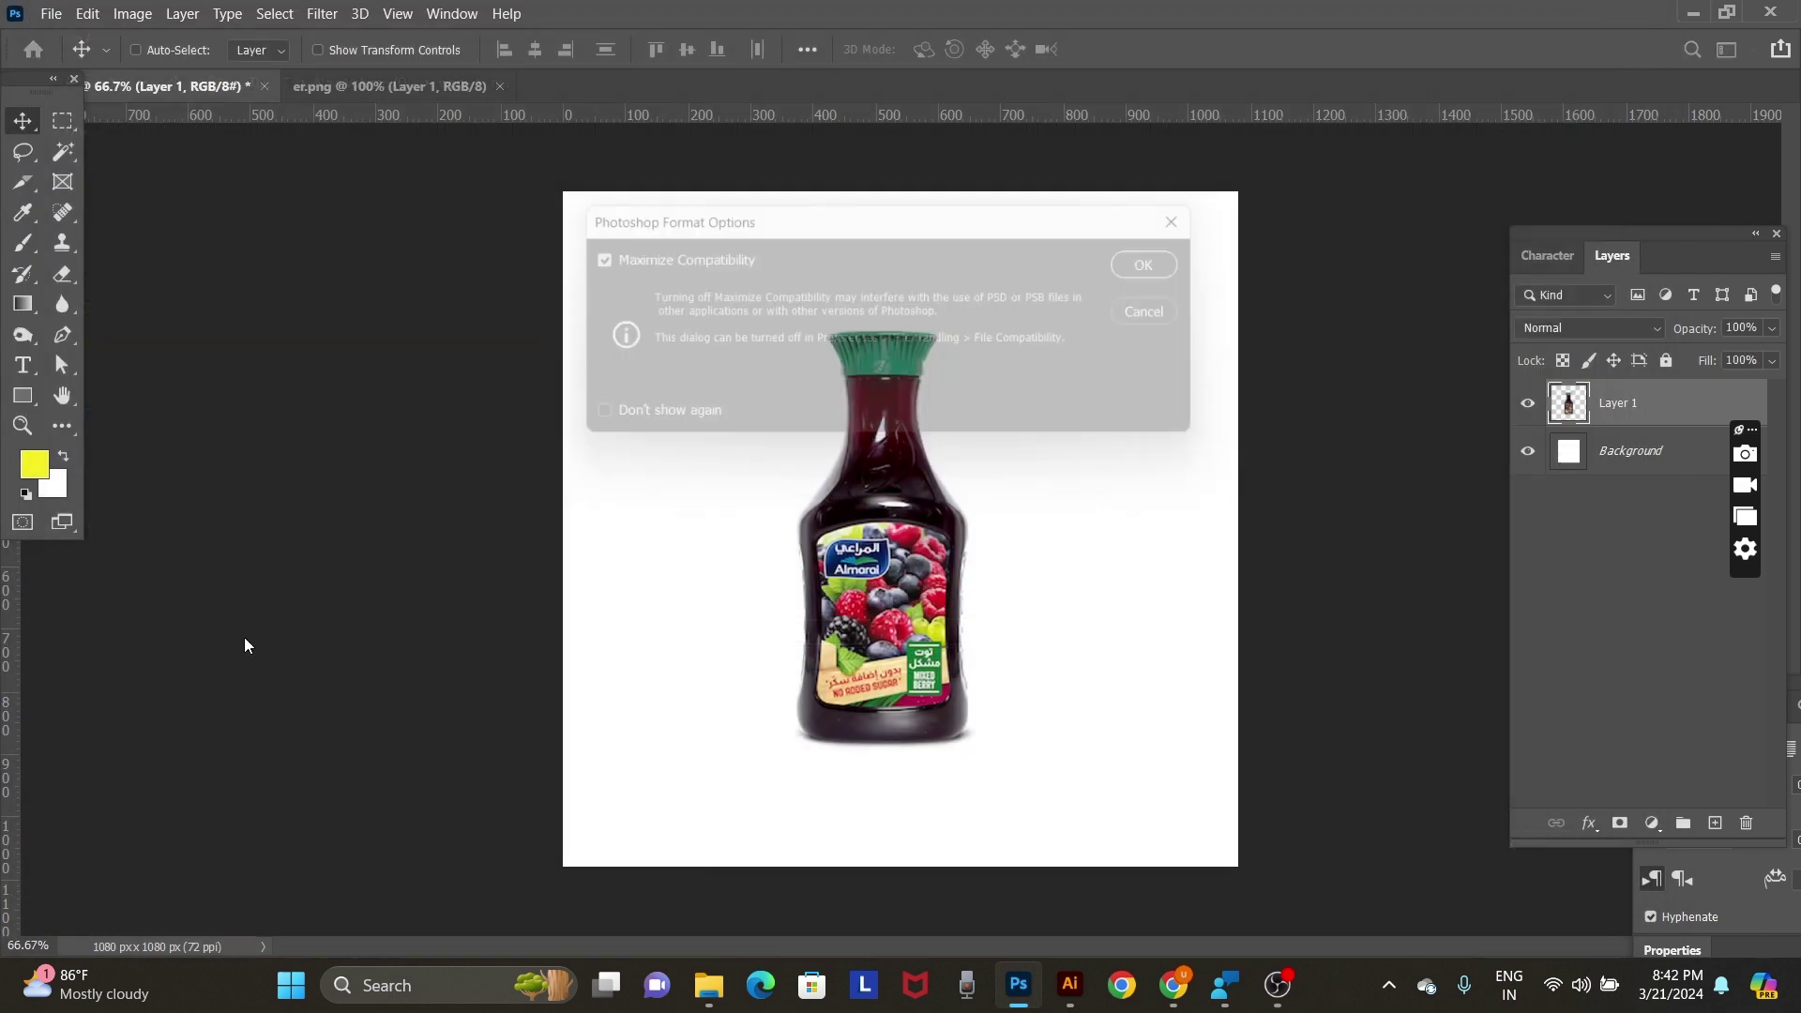
pyautogui.press('Return')
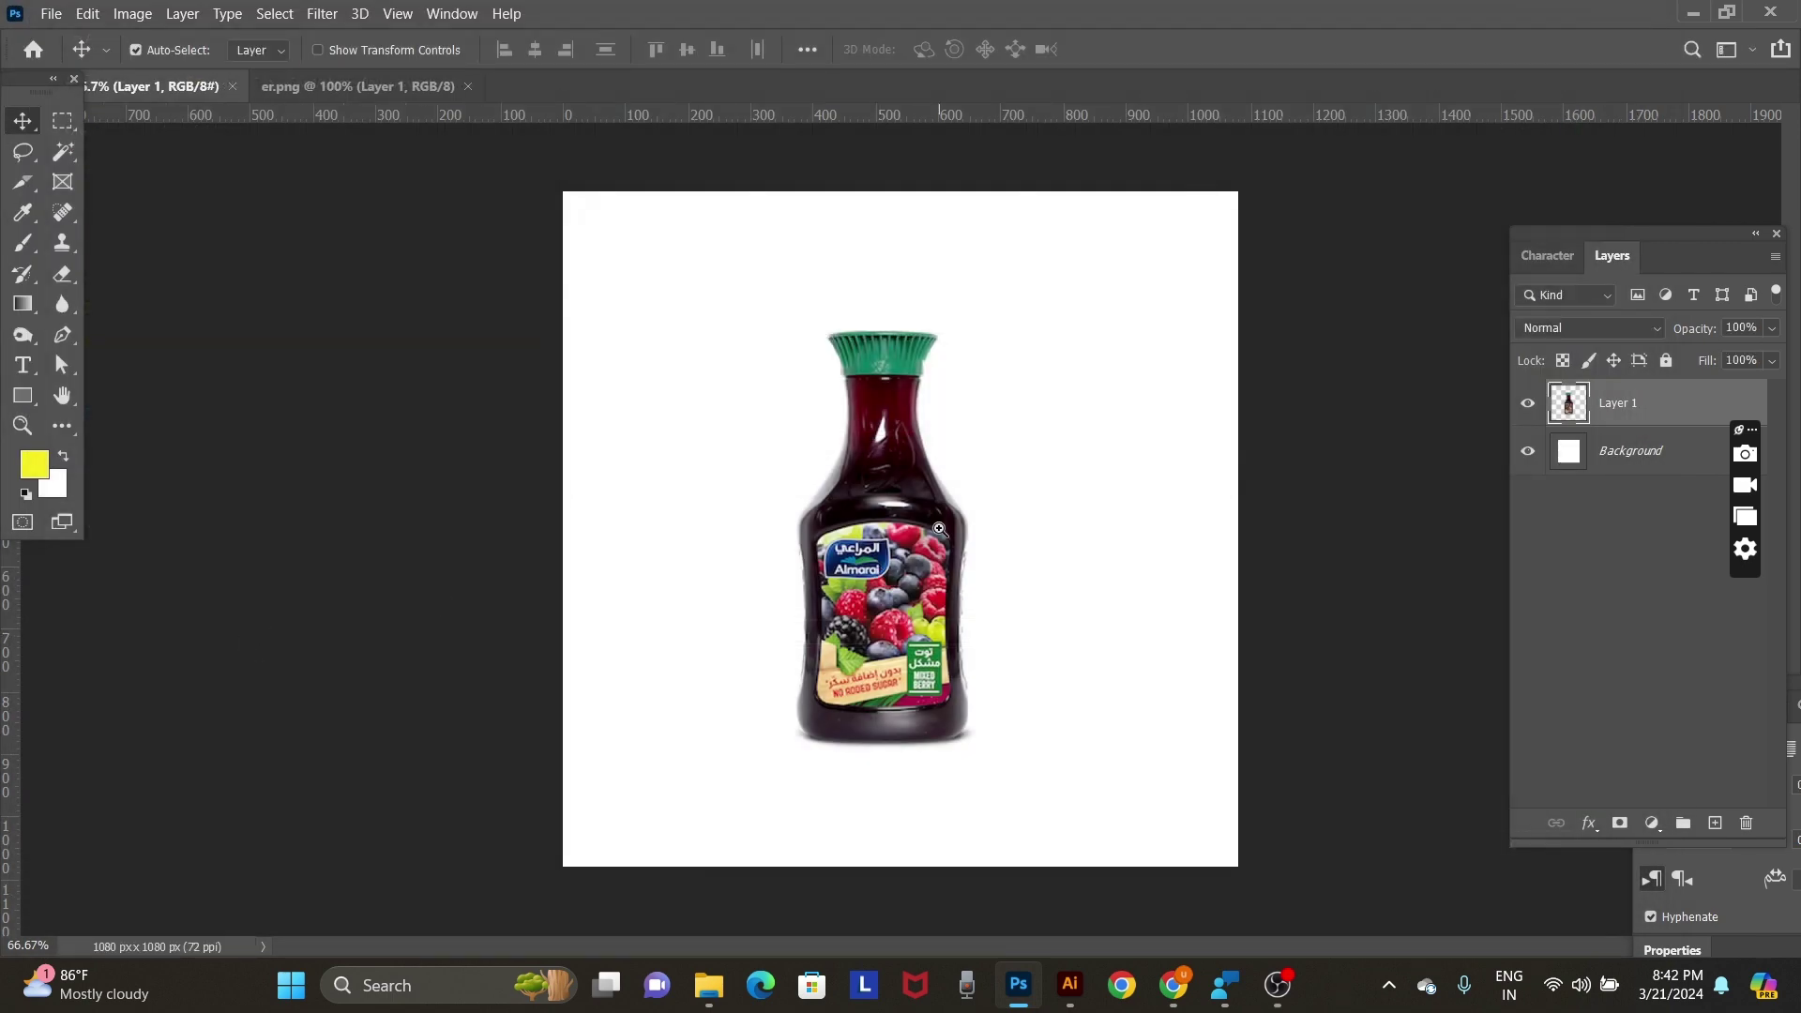
# Nudge the bottle slightly down and right on the canvas.
pyautogui.scroll(1, 943, 534)
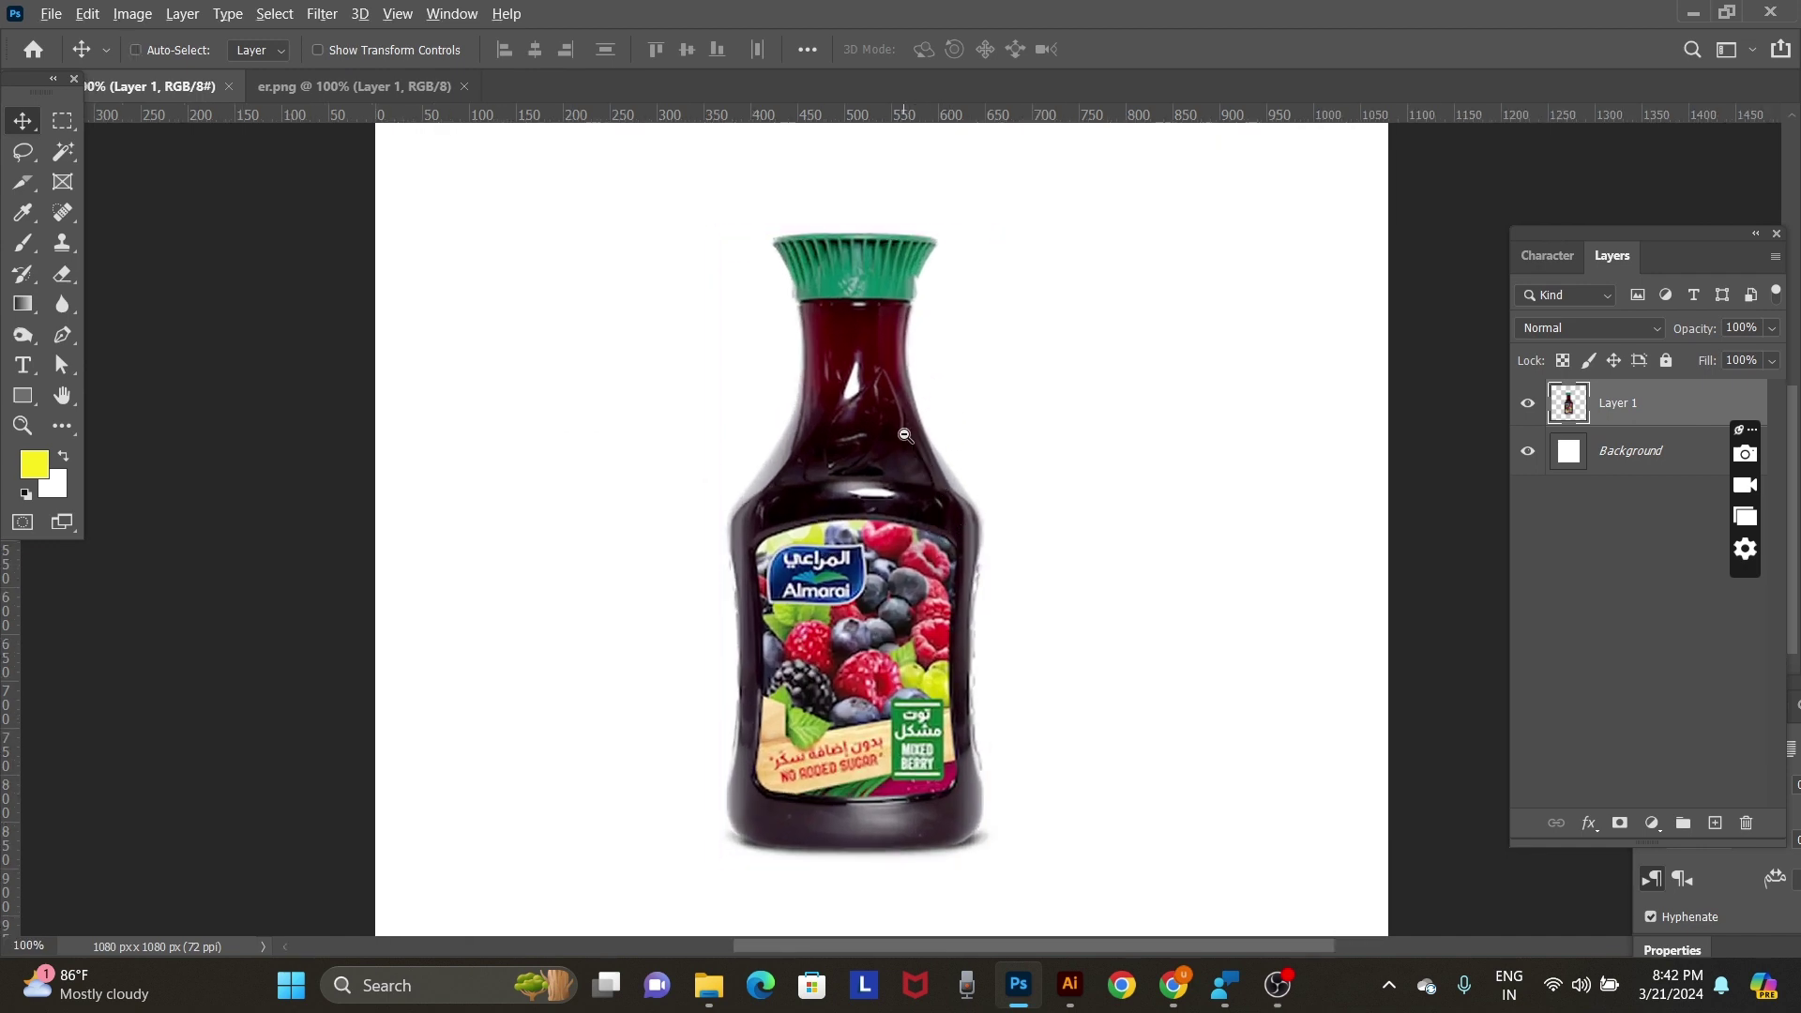
pyautogui.scroll(-1, 900, 422)
pyautogui.scroll(1, 975, 528)
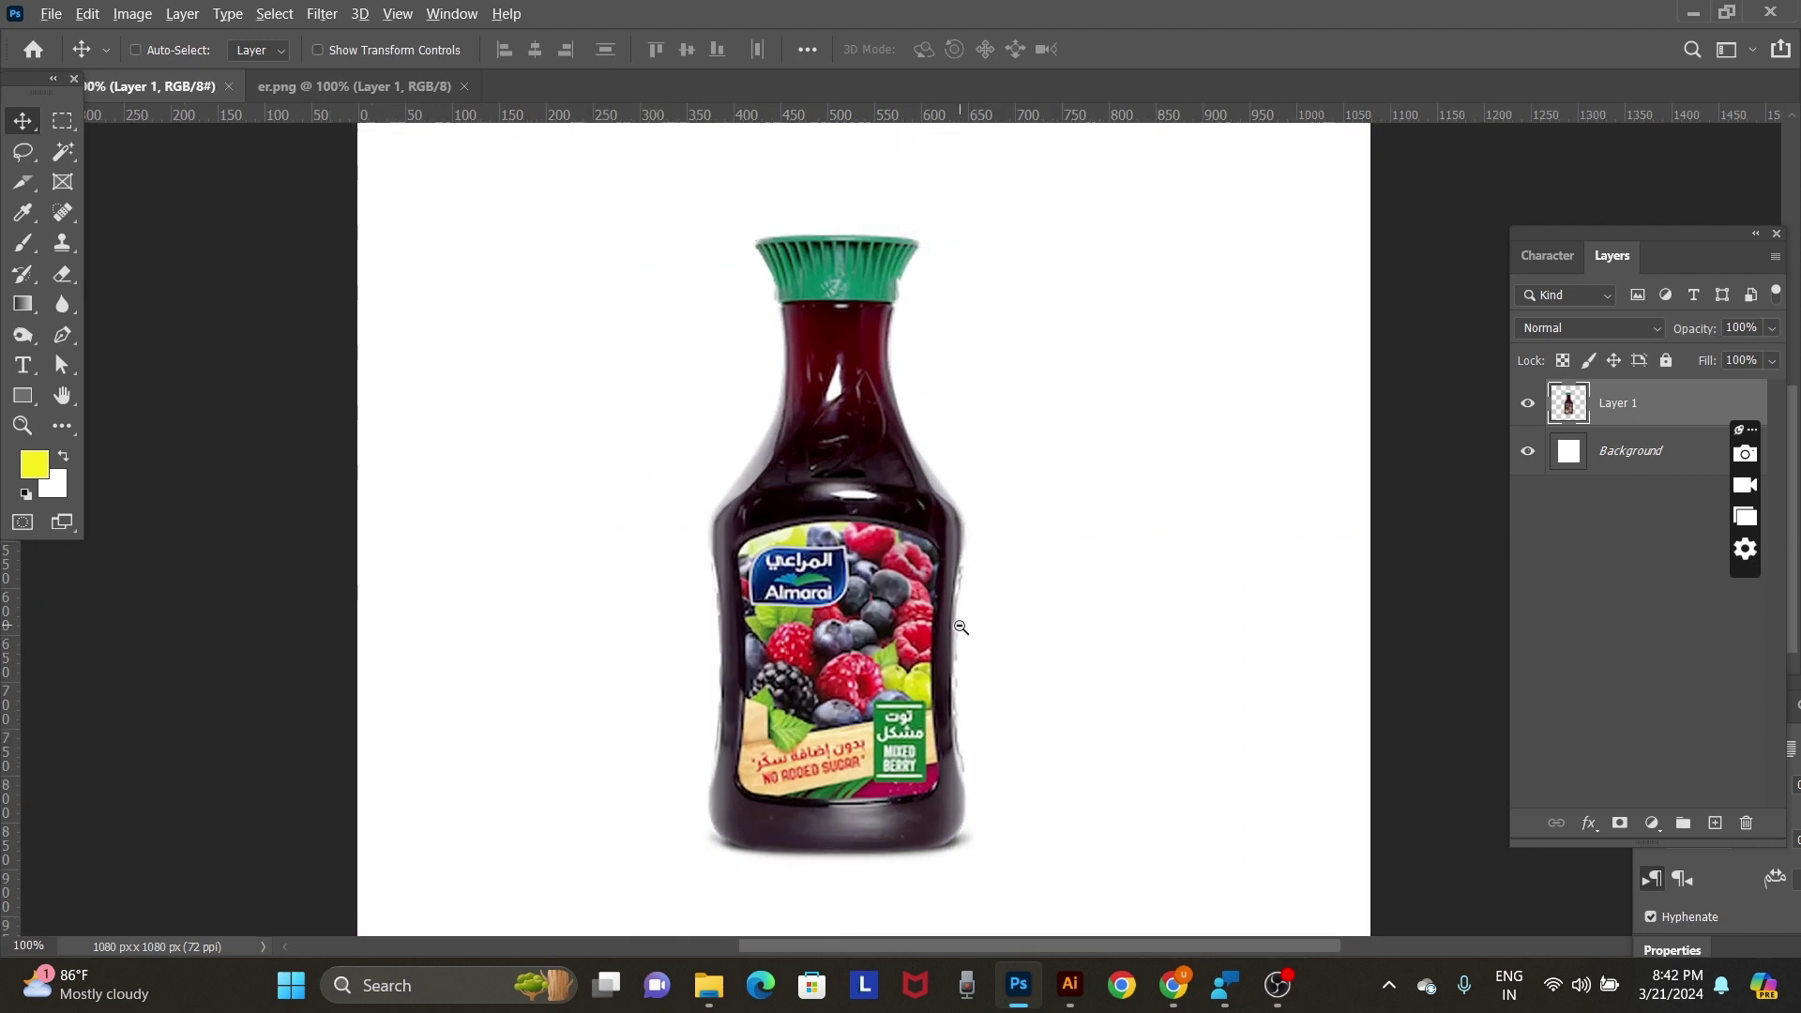
pyautogui.scroll(-1, 970, 633)
pyautogui.moveTo(927, 595); pyautogui.dragTo(908, 588)
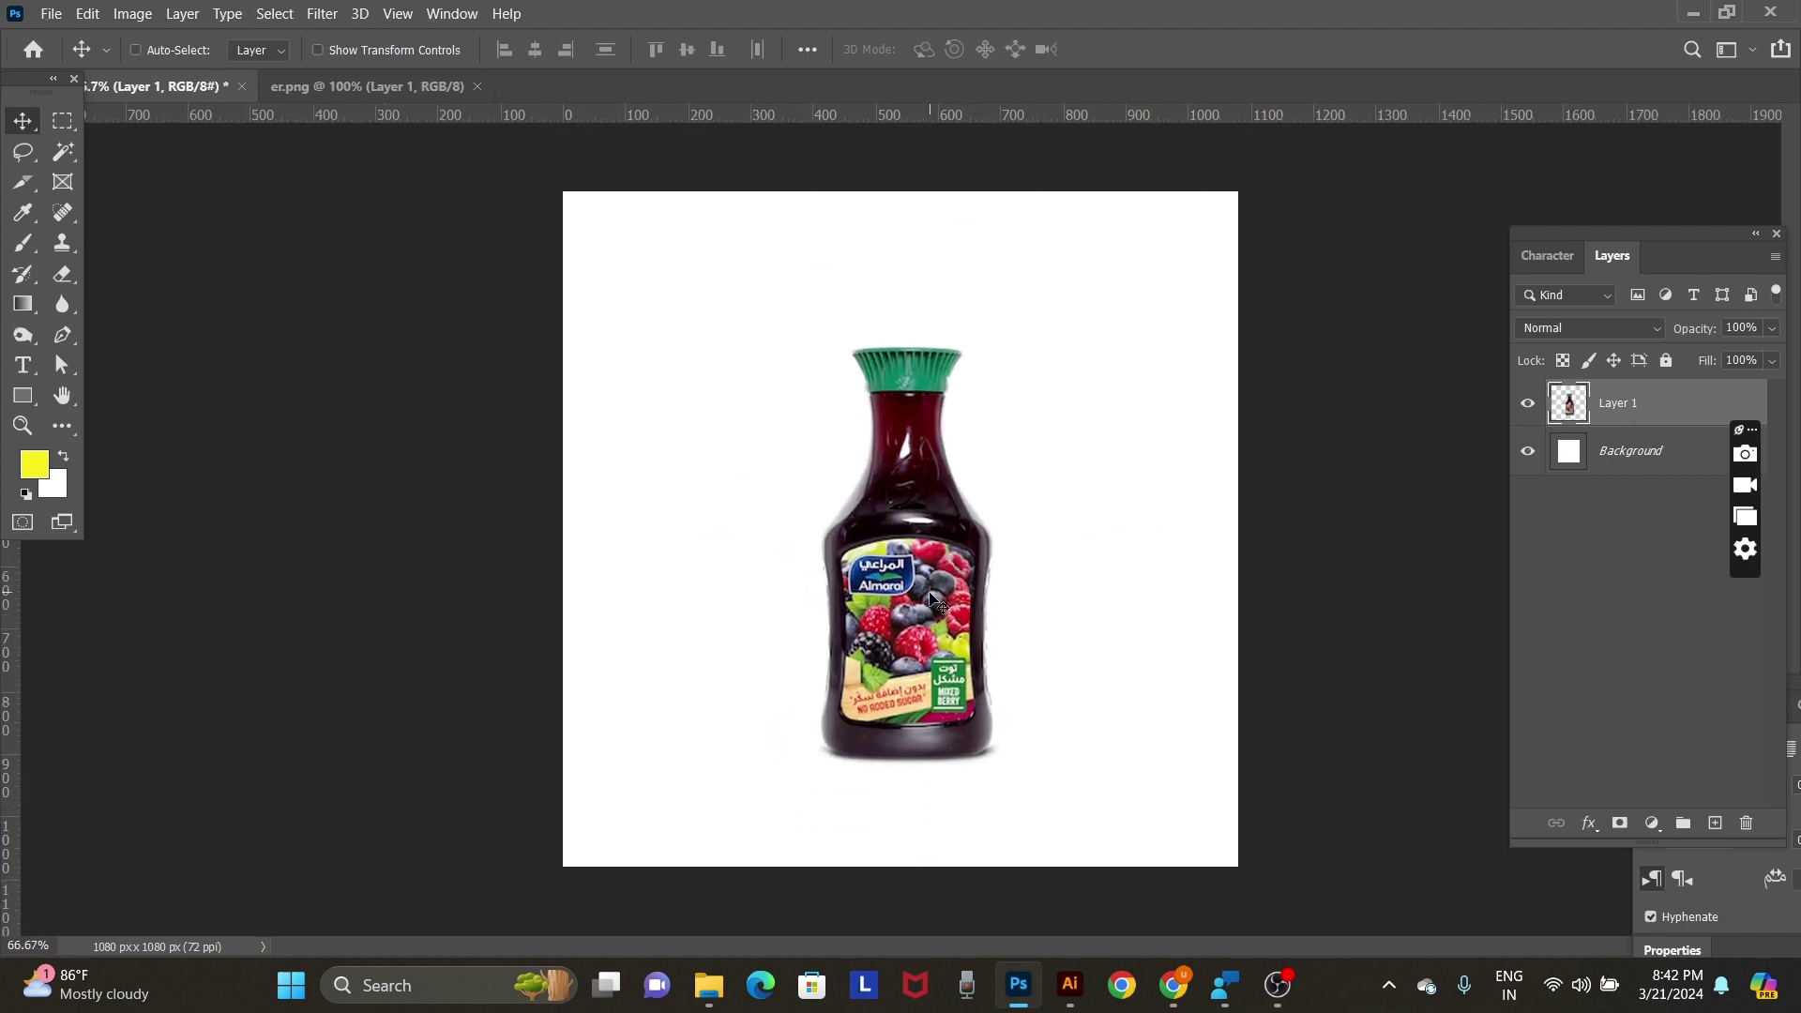
pyautogui.scroll(1, 909, 585)
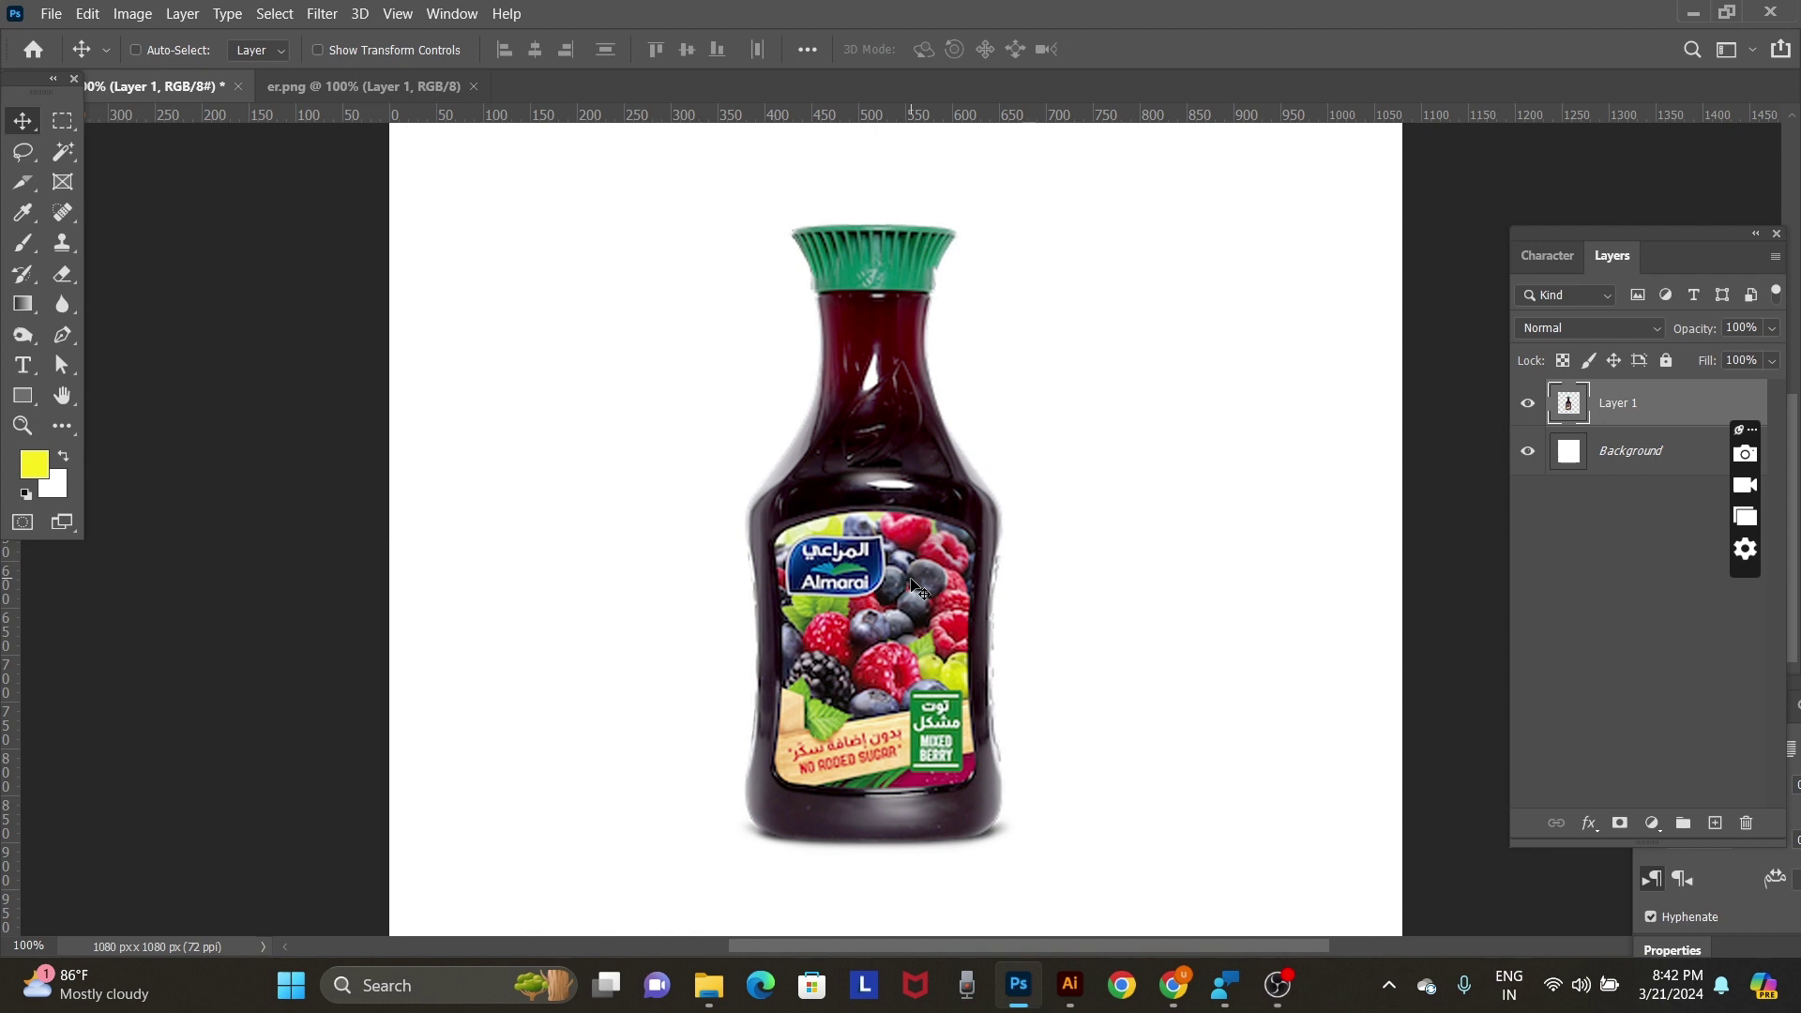
# Hide and reshow the white Background layer, then bring up the file-open window.
pyautogui.press('ctrl')
pyautogui.click(1528, 452)
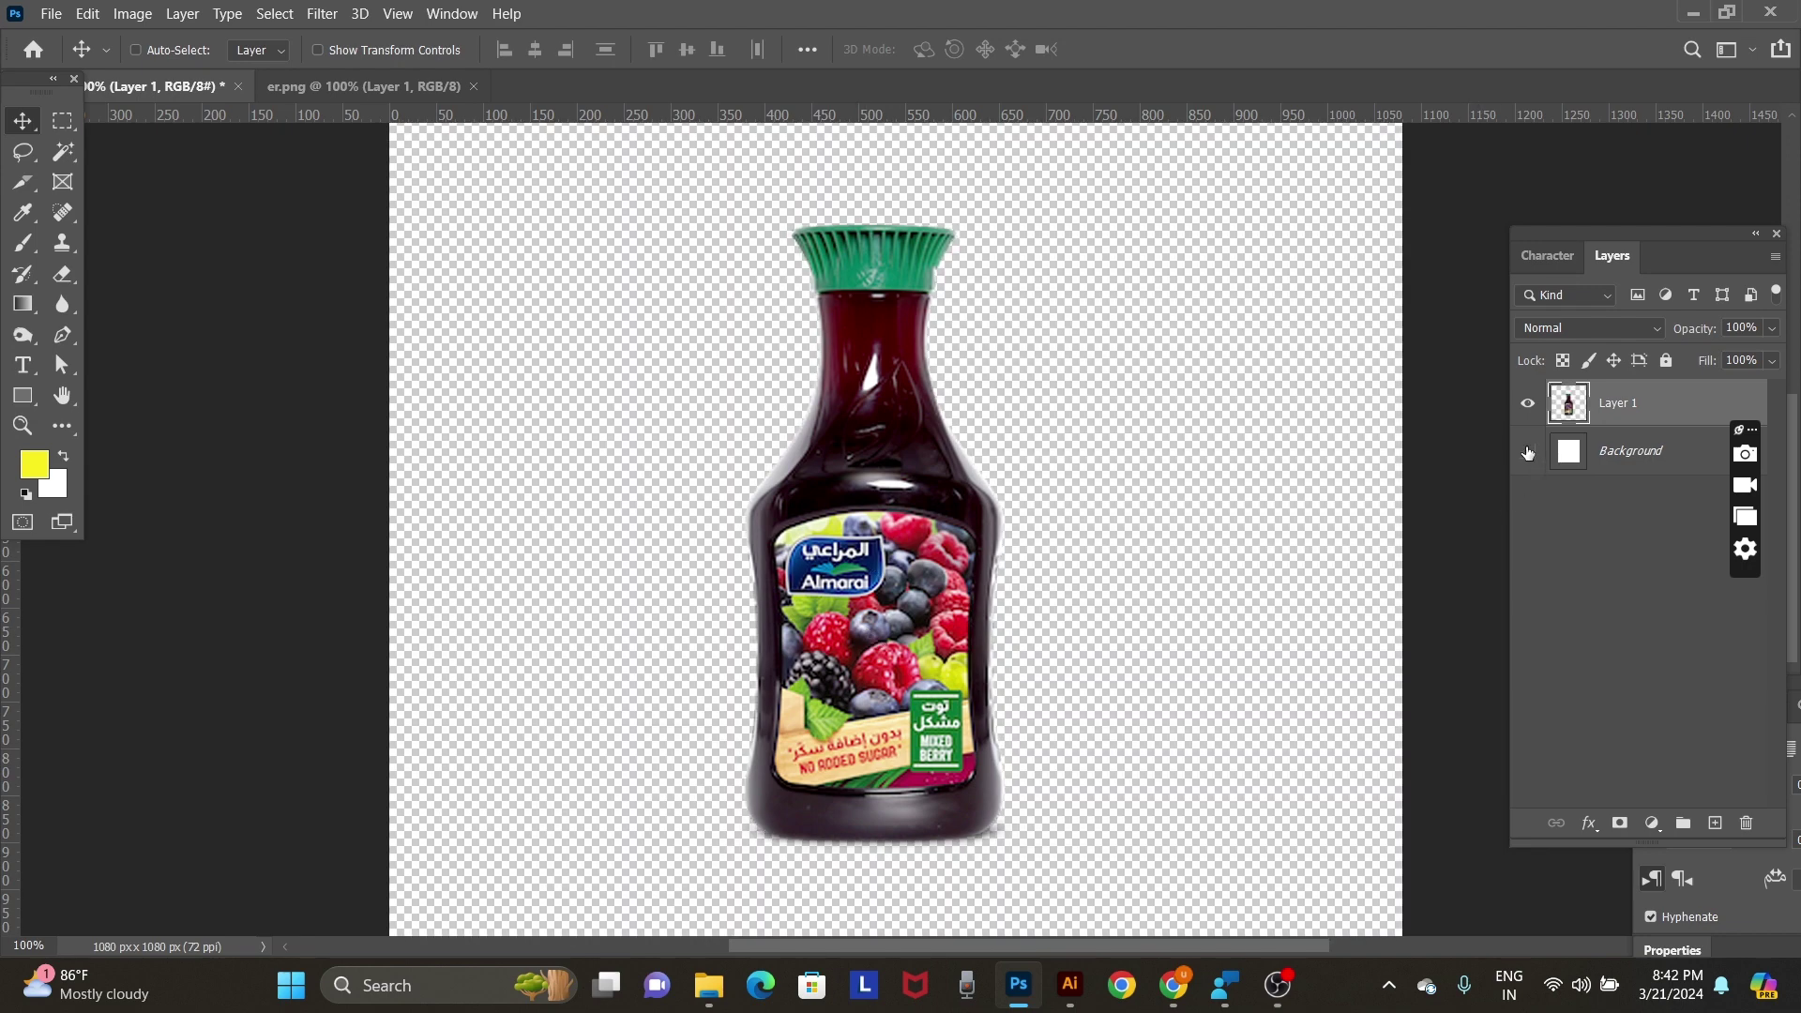
pyautogui.click(1528, 453)
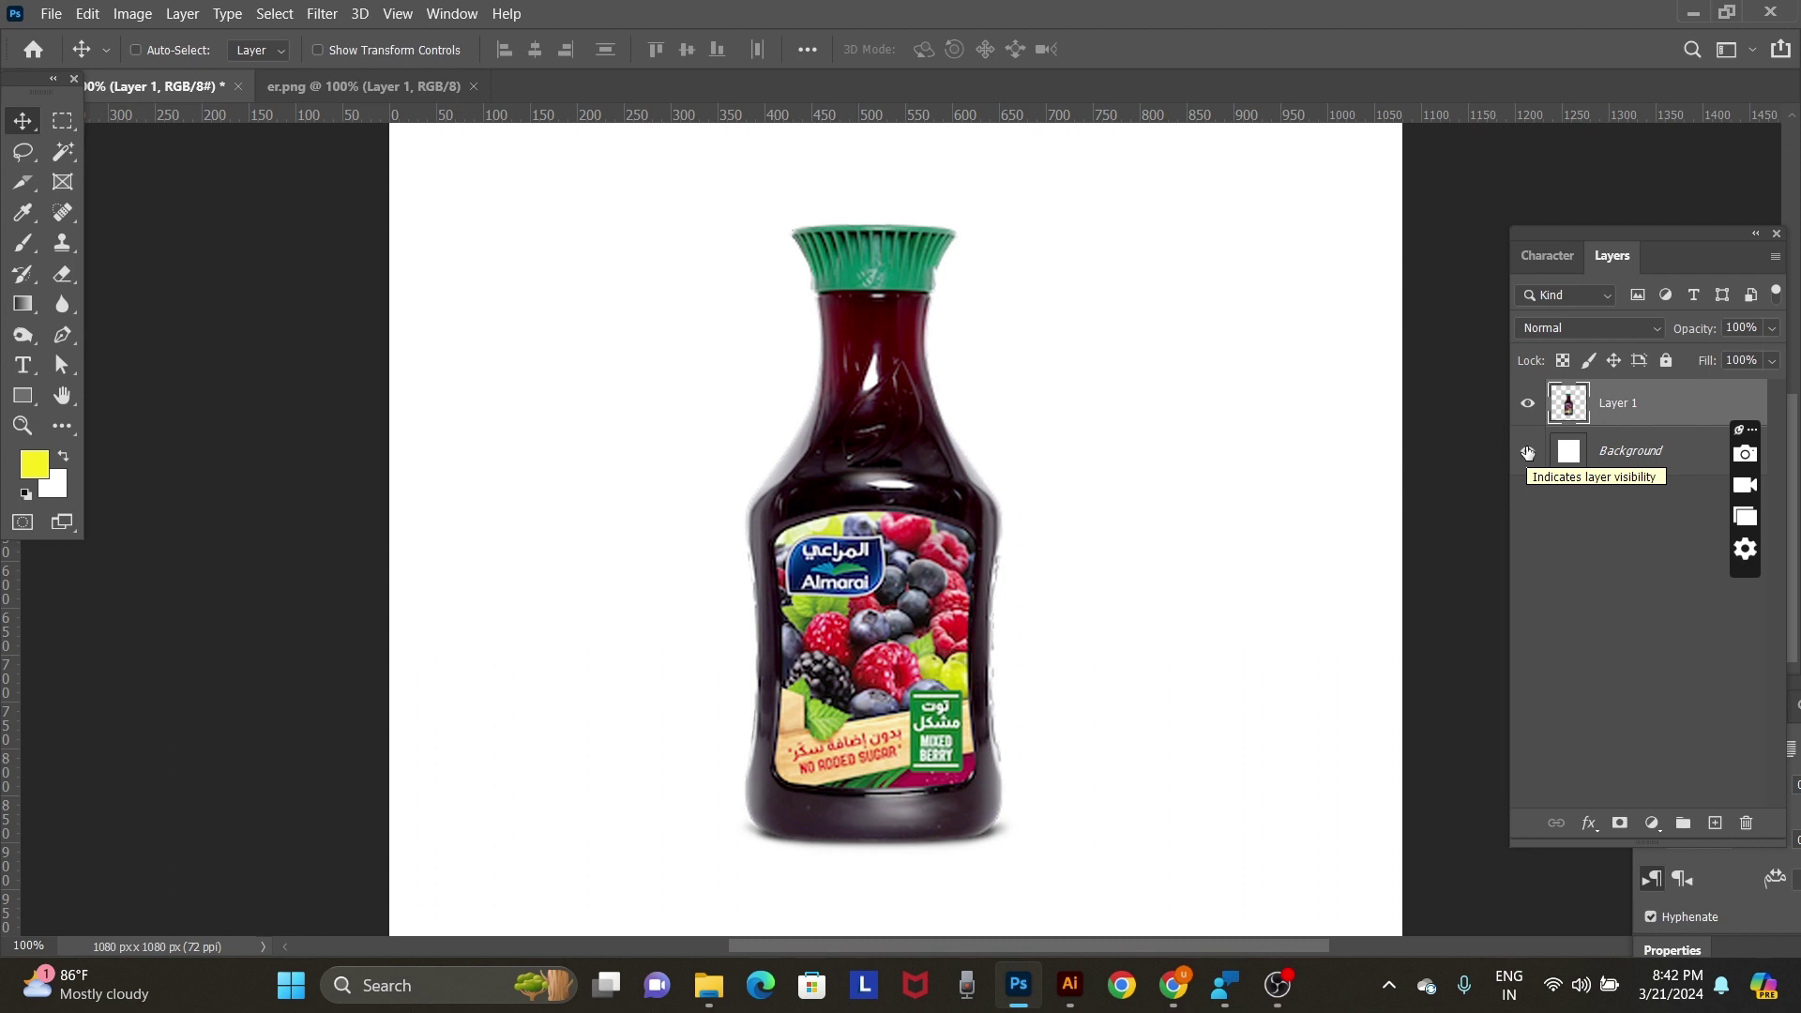
pyautogui.hotkey('ctrl', 'o')
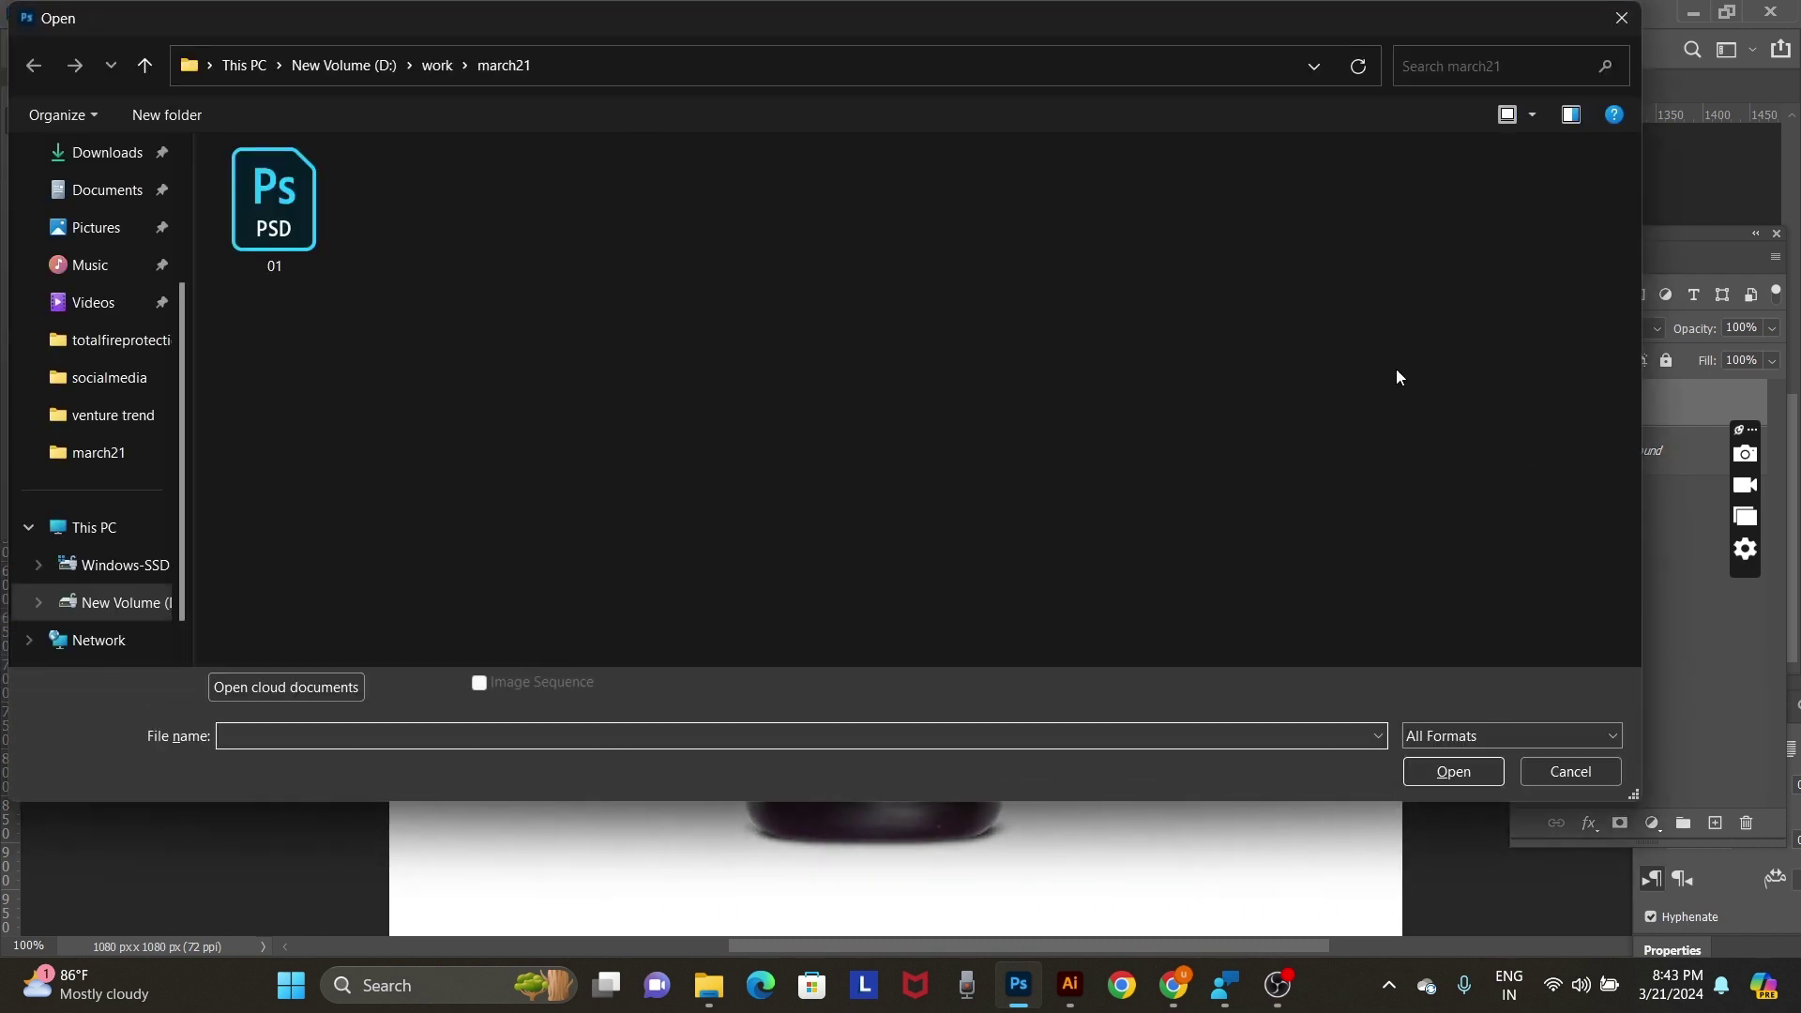
# Open the bunch of grapes photo from the Desktop folder.
pyautogui.click(120, 156)
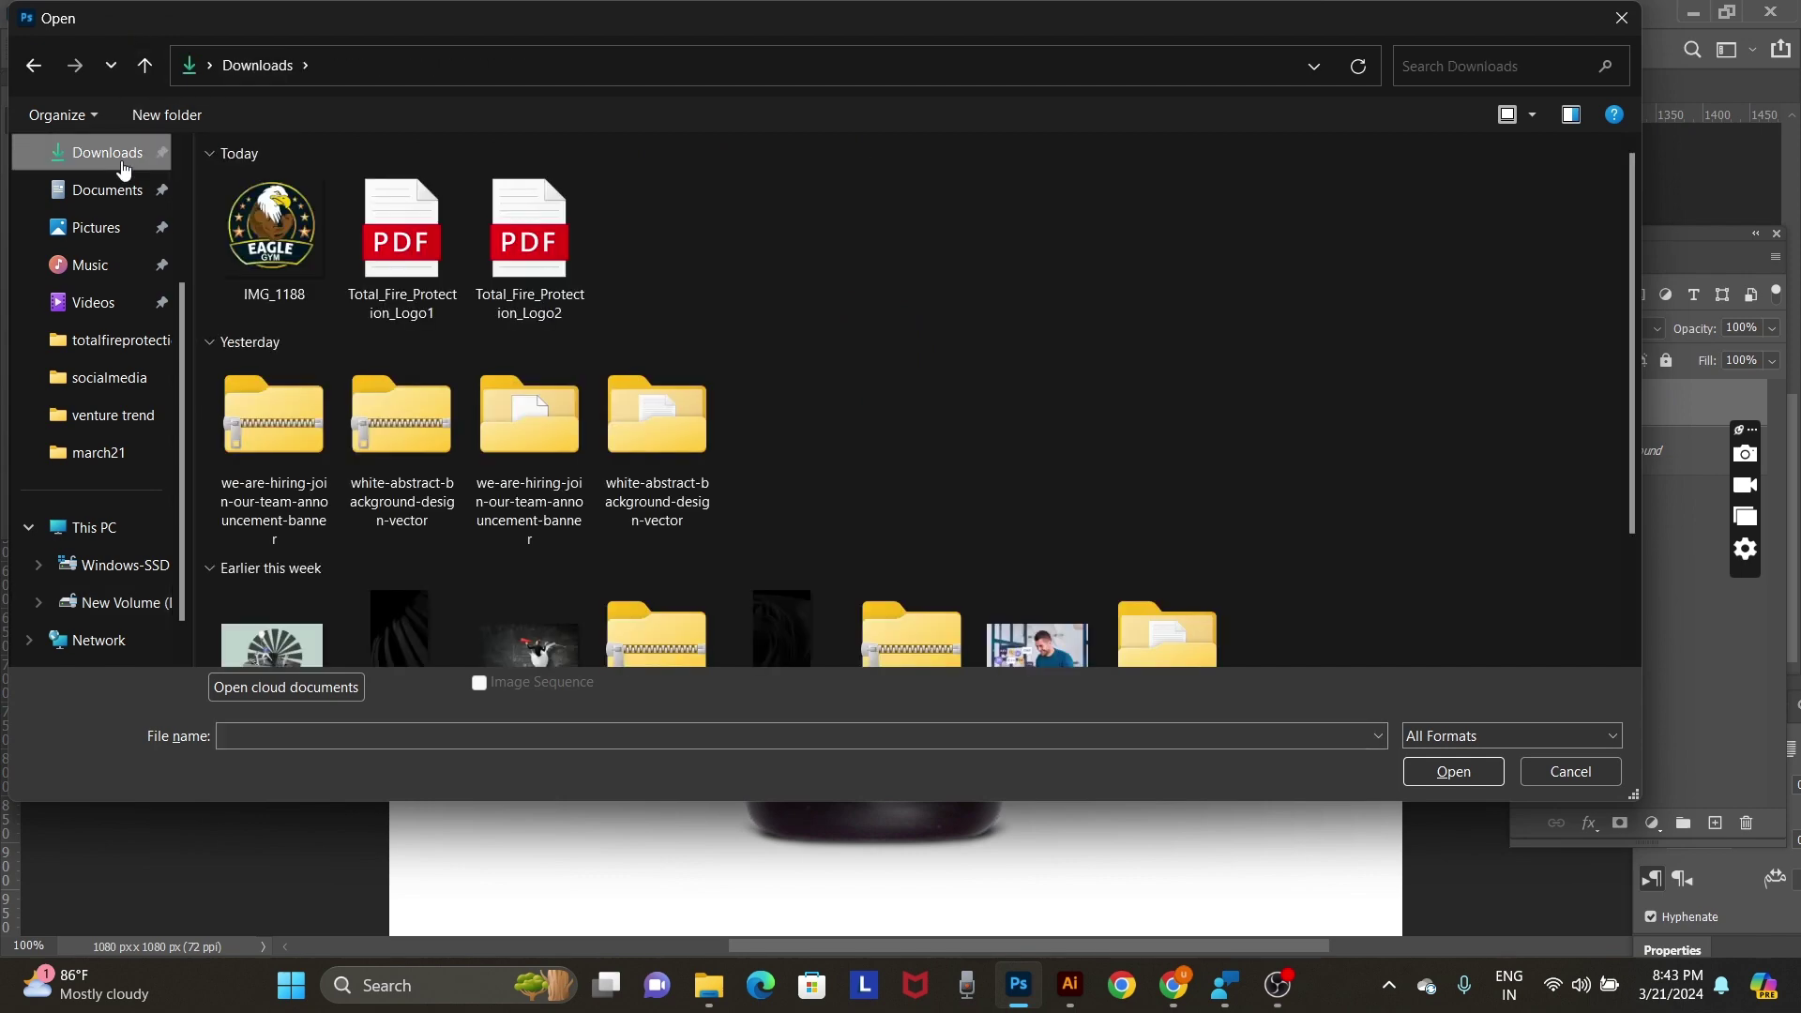
pyautogui.scroll(3, 122, 319)
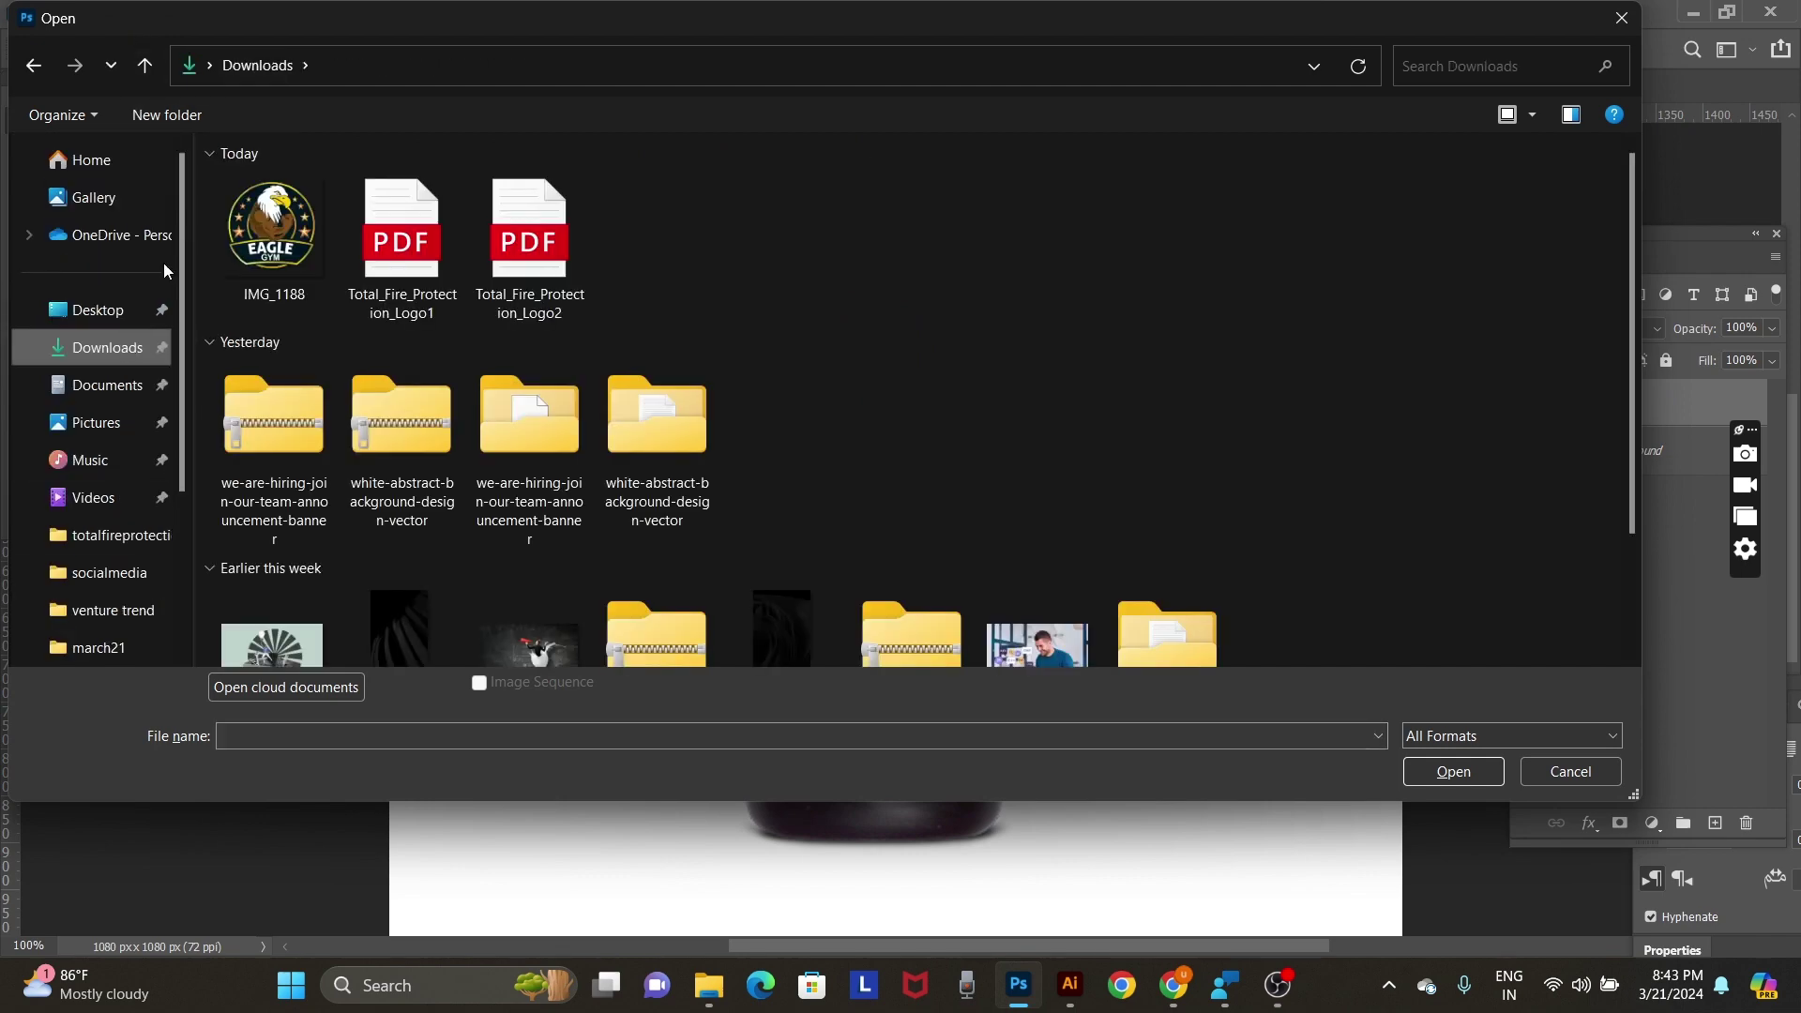
pyautogui.click(110, 313)
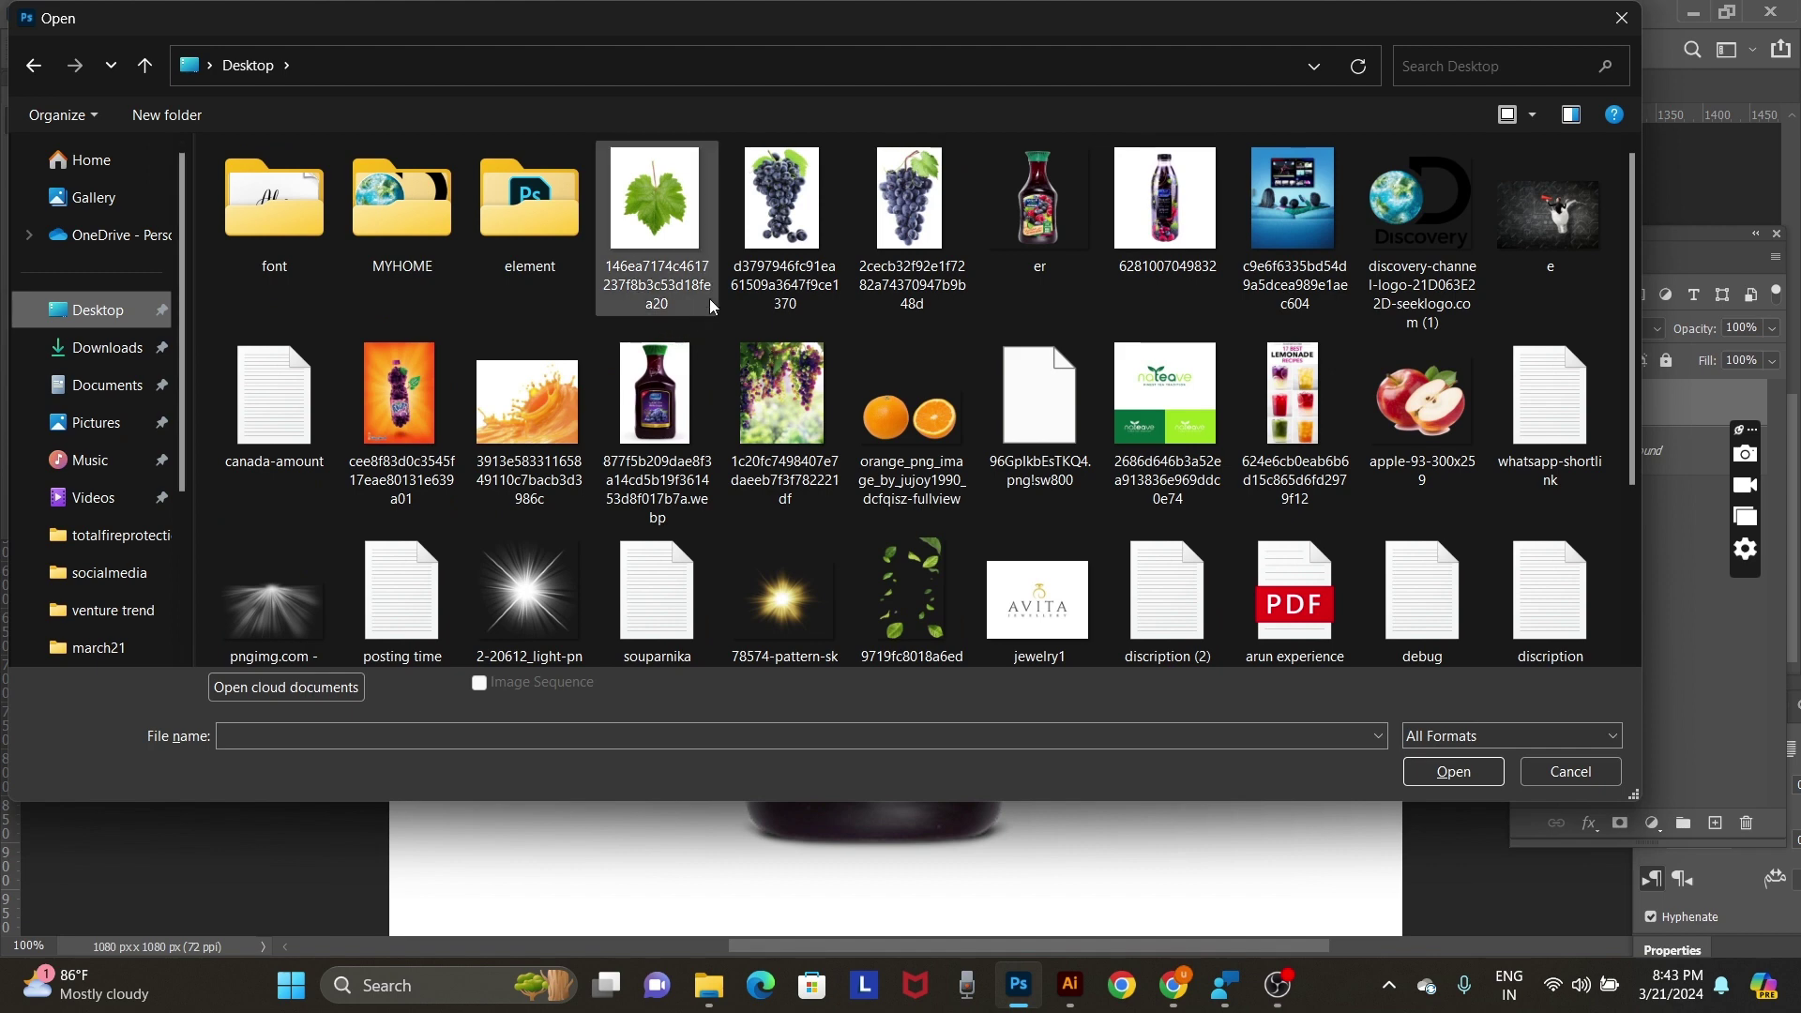
pyautogui.doubleClick(796, 210)
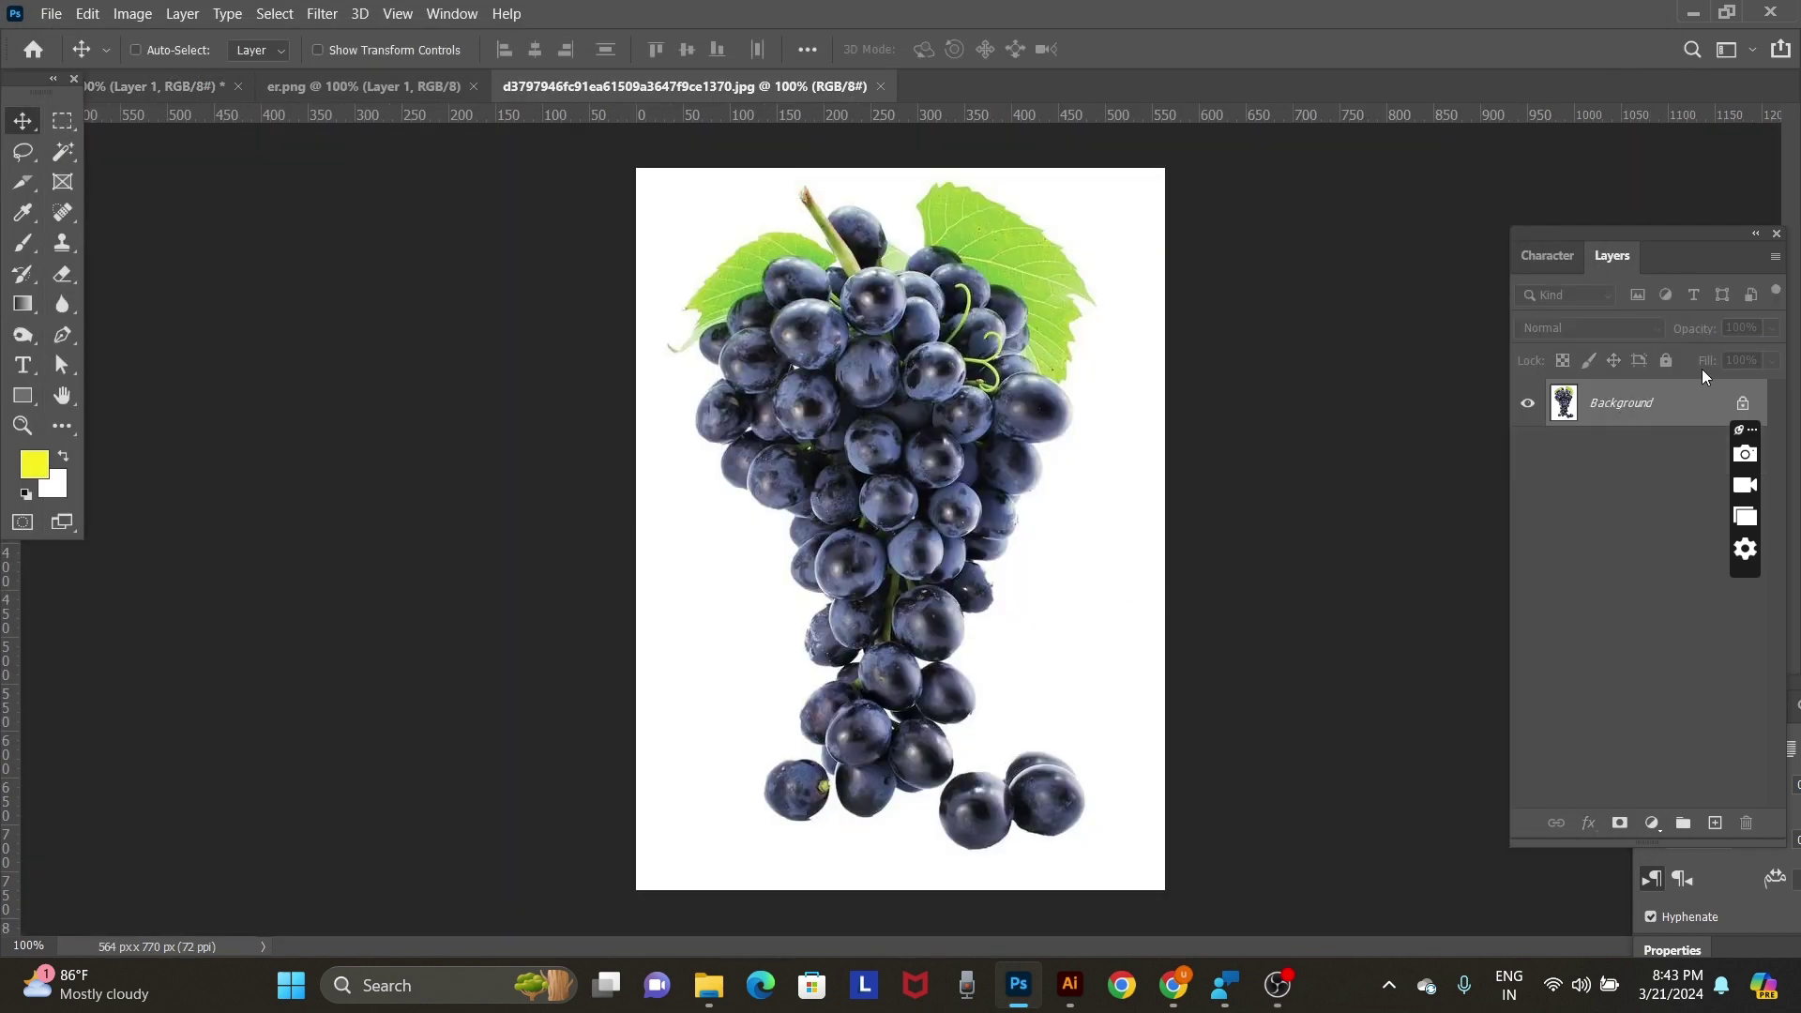
# Unlock the grapes' Background layer and delete its white background with the Magic Wand.
pyautogui.click(1742, 404)
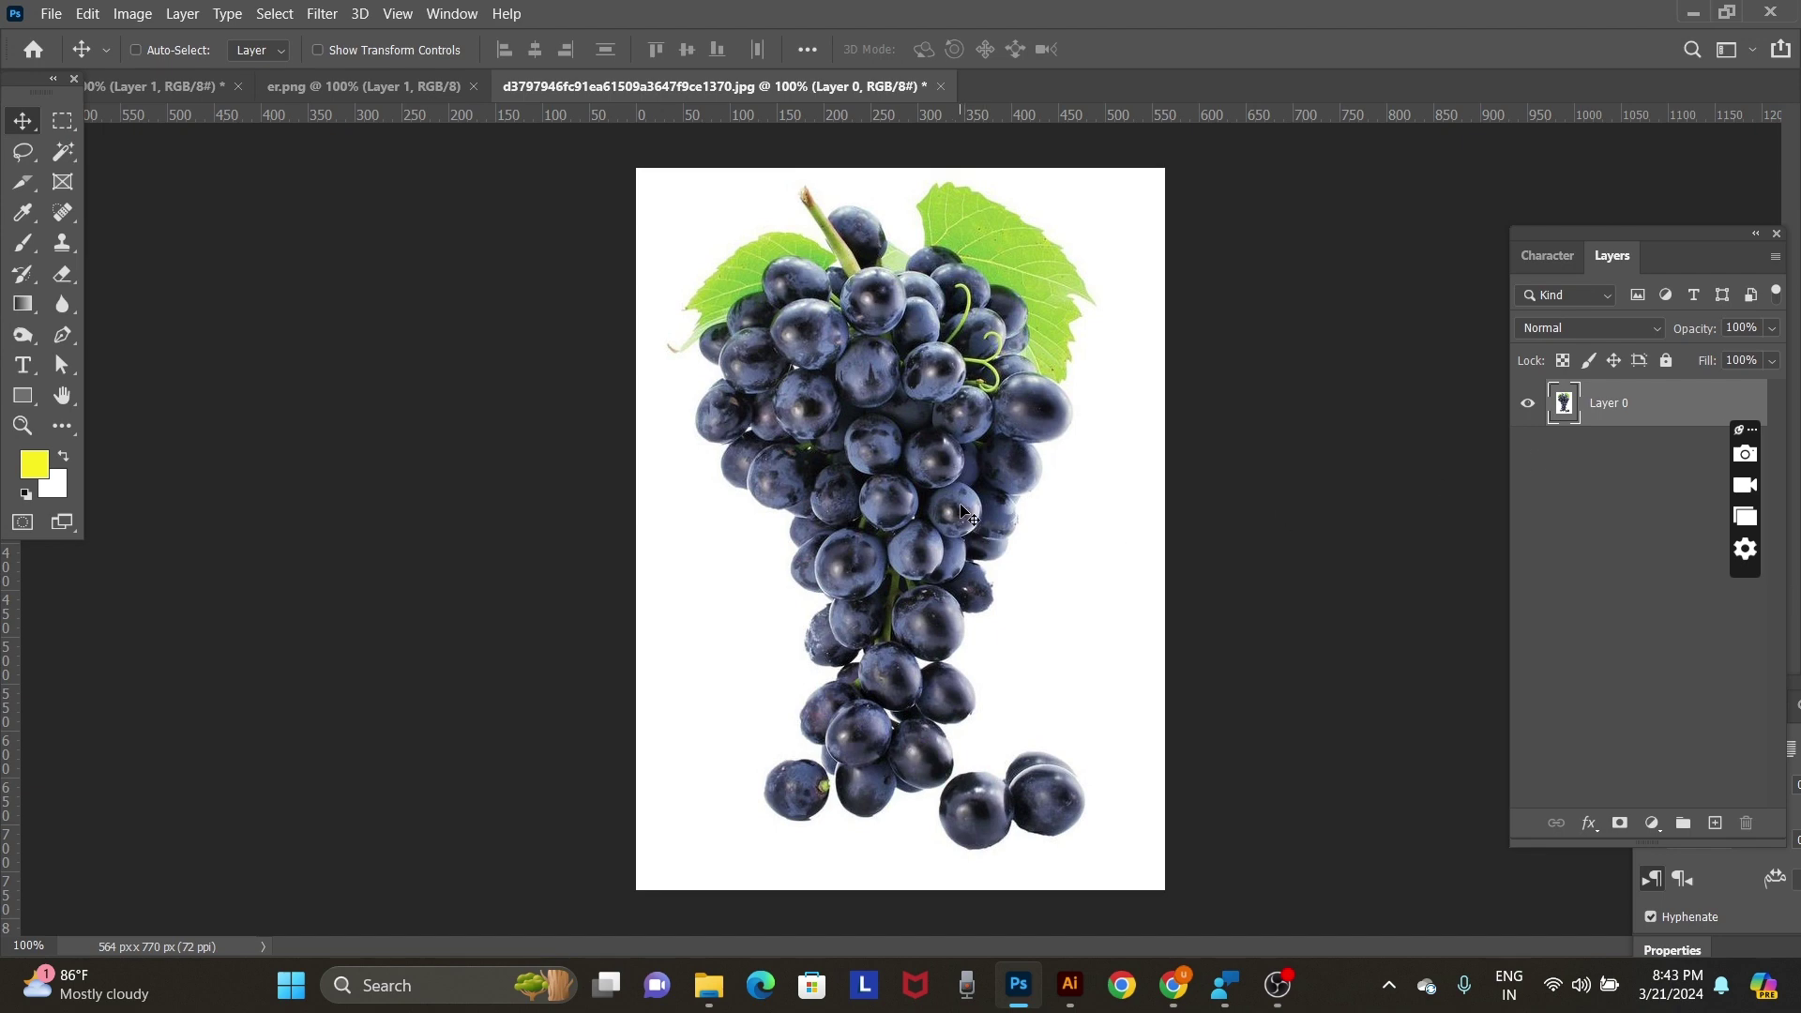
pyautogui.press('w')
pyautogui.click(1063, 549)
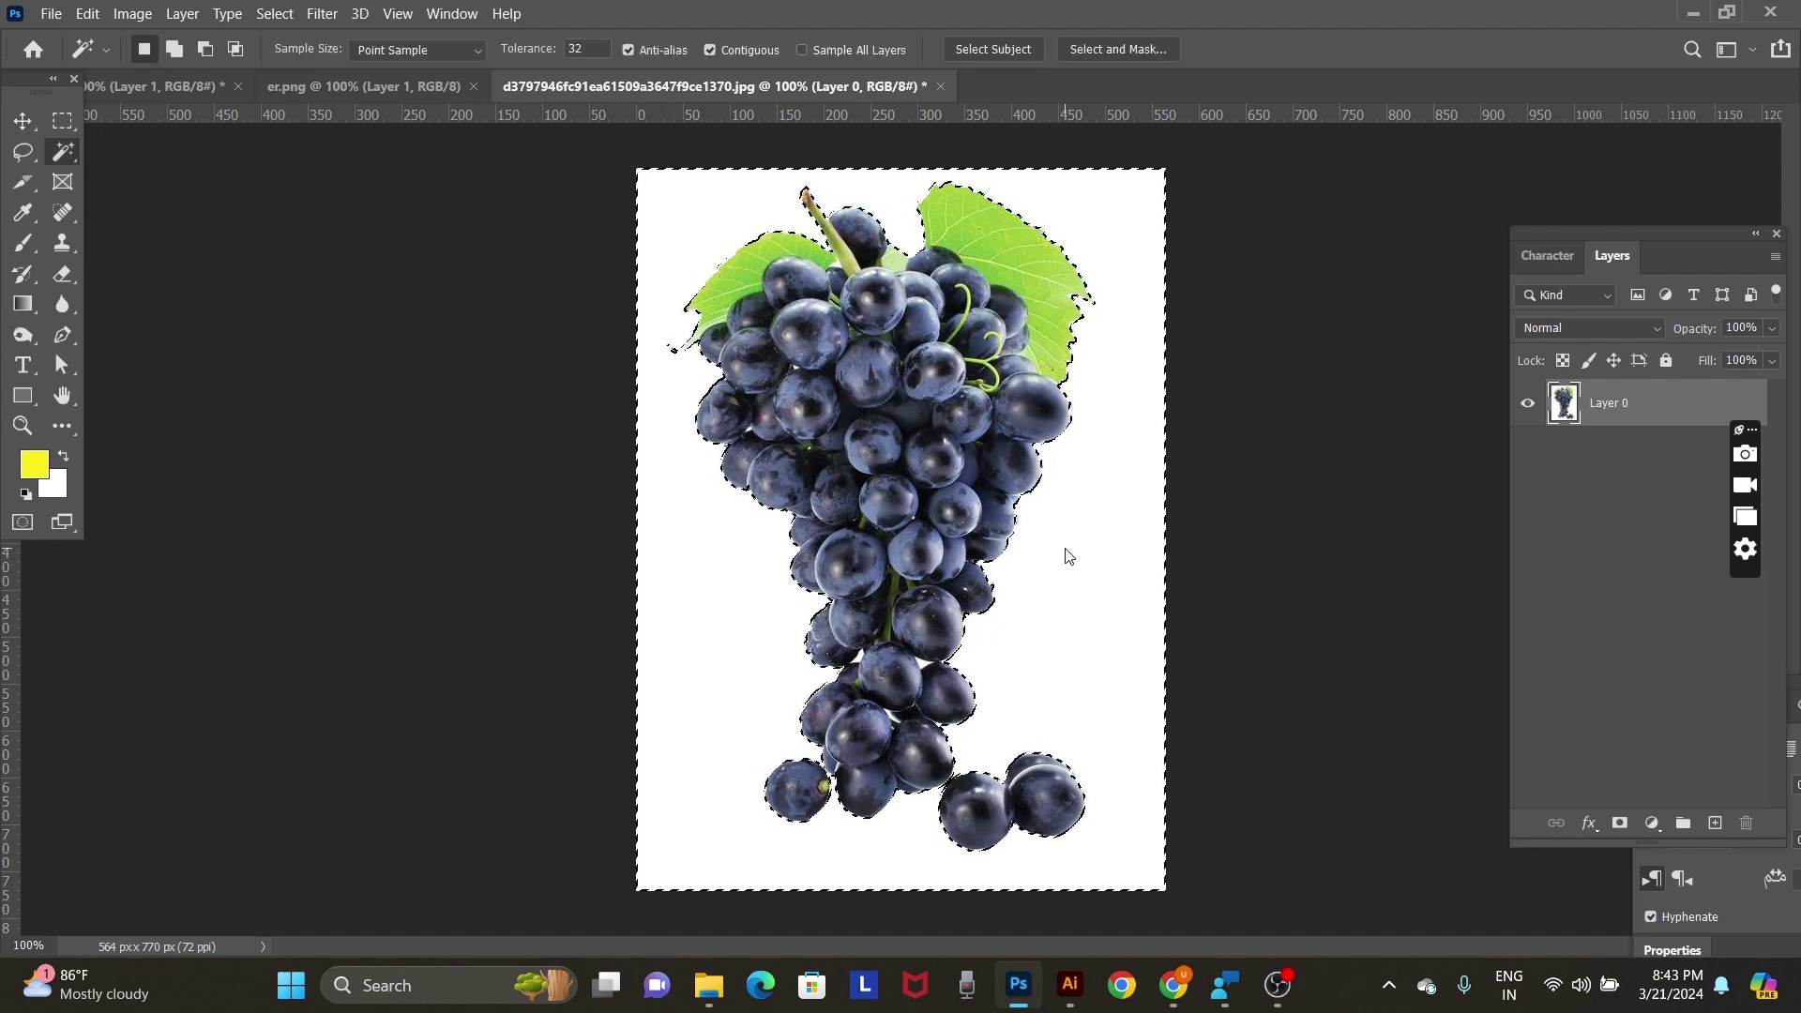
pyautogui.press('Delete')
pyautogui.hotkey('ctrl', 'd')
# Drag the cut-out grapes onto the juice bottle document.
pyautogui.press('v')
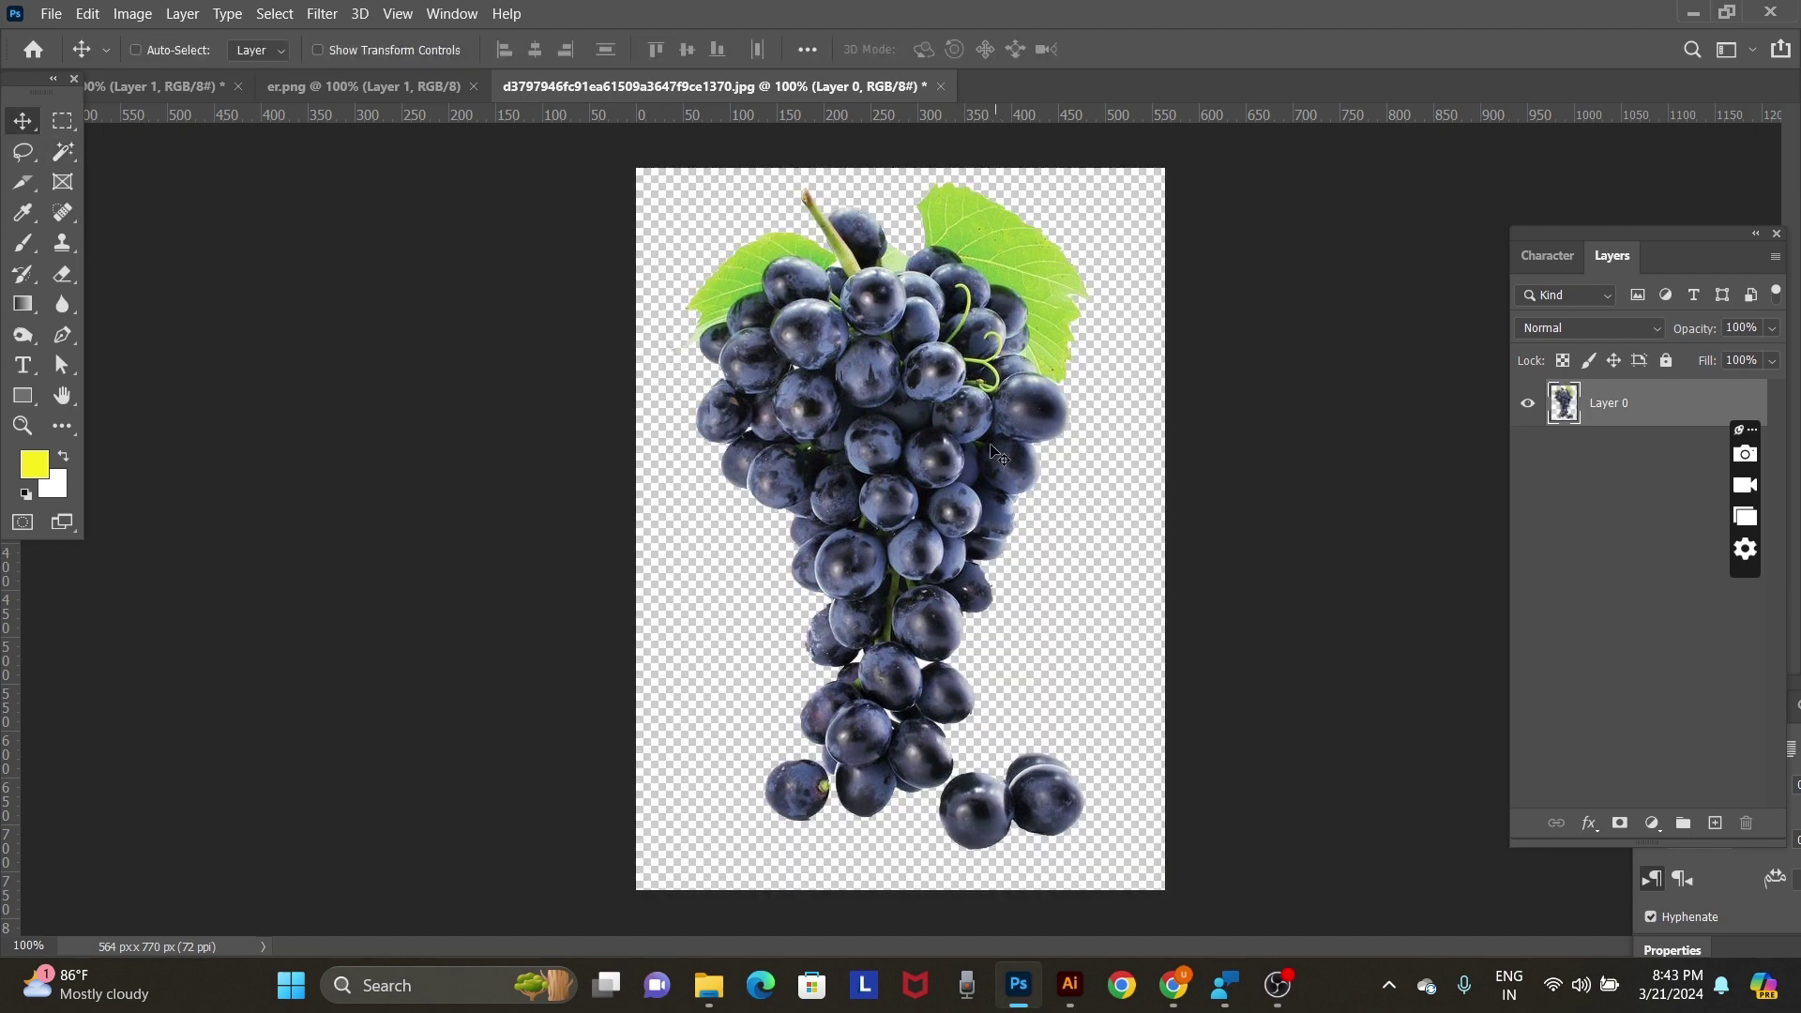
pyautogui.moveTo(931, 399); pyautogui.dragTo(908, 415)
pyautogui.moveTo(895, 487)
pyautogui.mouseDown()
pyautogui.moveTo(210, 83)
pyautogui.moveTo(174, 91)
pyautogui.moveTo(1013, 359)
pyautogui.moveTo(1163, 614)
pyautogui.moveTo(1220, 459)
pyautogui.mouseUp()
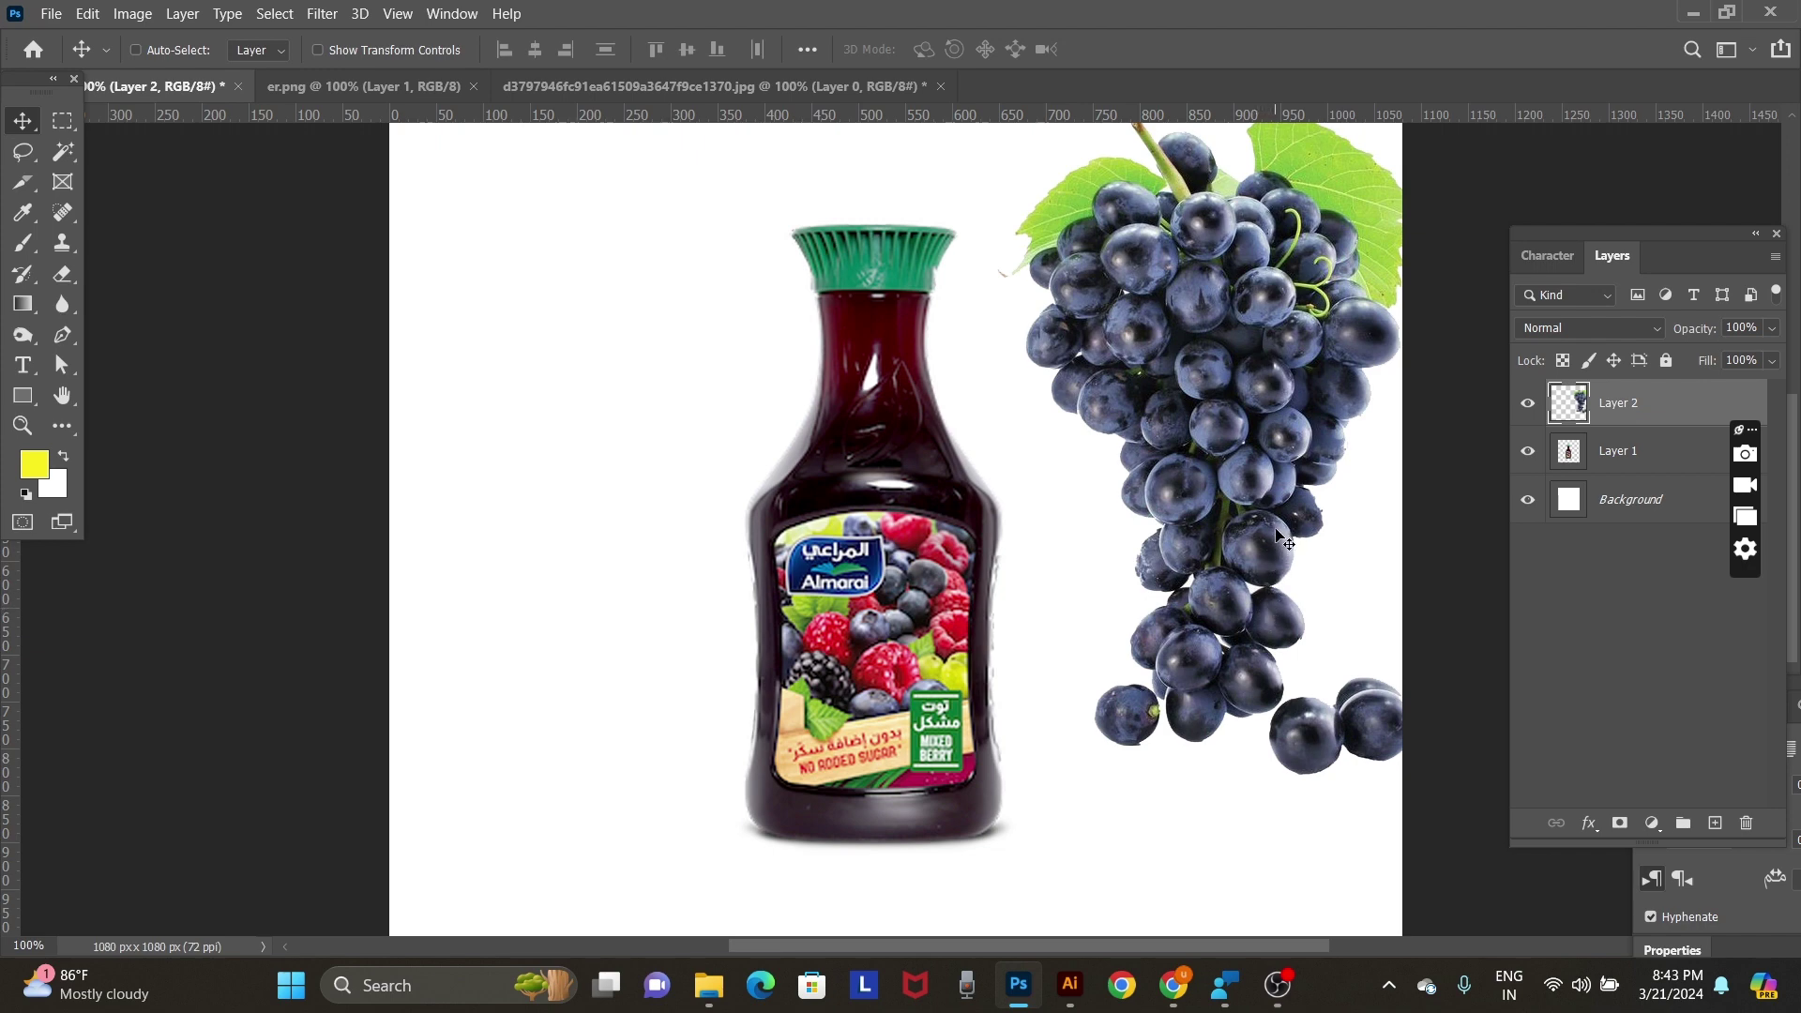
# Place the grapes over the bottle and scale them to about 80% at full opacity.
pyautogui.moveTo(1275, 481); pyautogui.dragTo(994, 594)
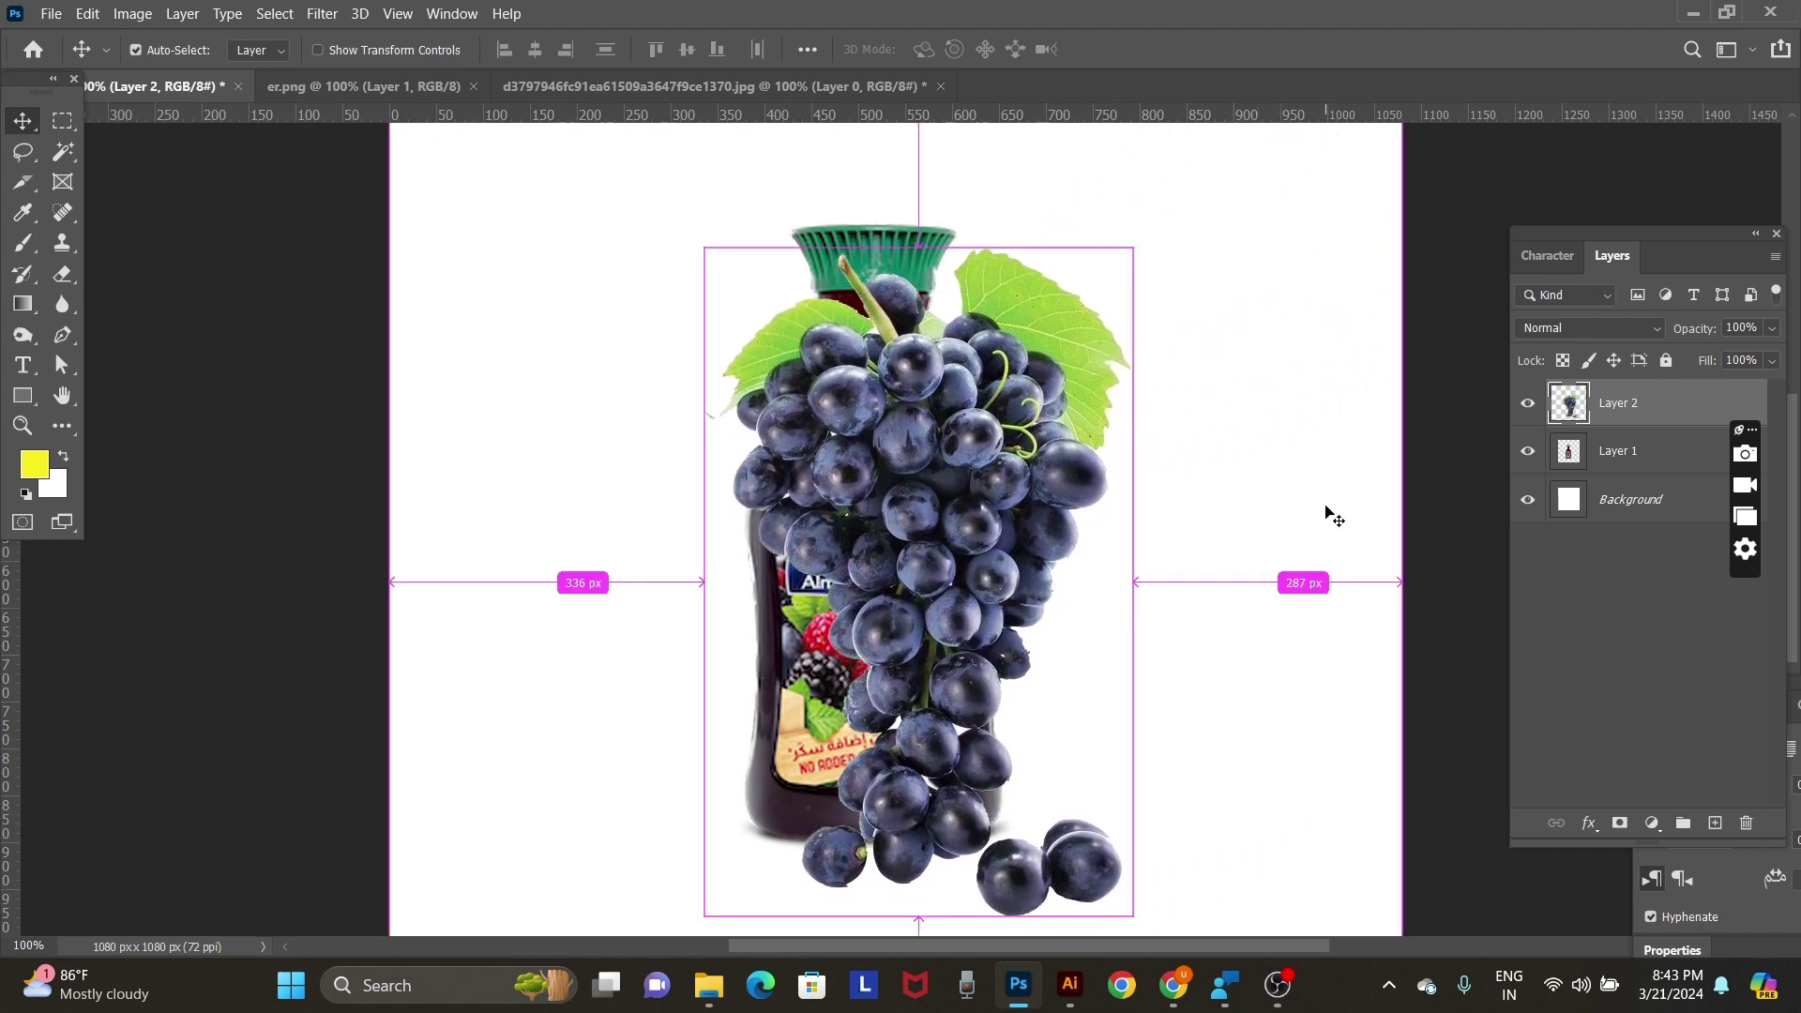
pyautogui.hotkey('ctrl', 't')
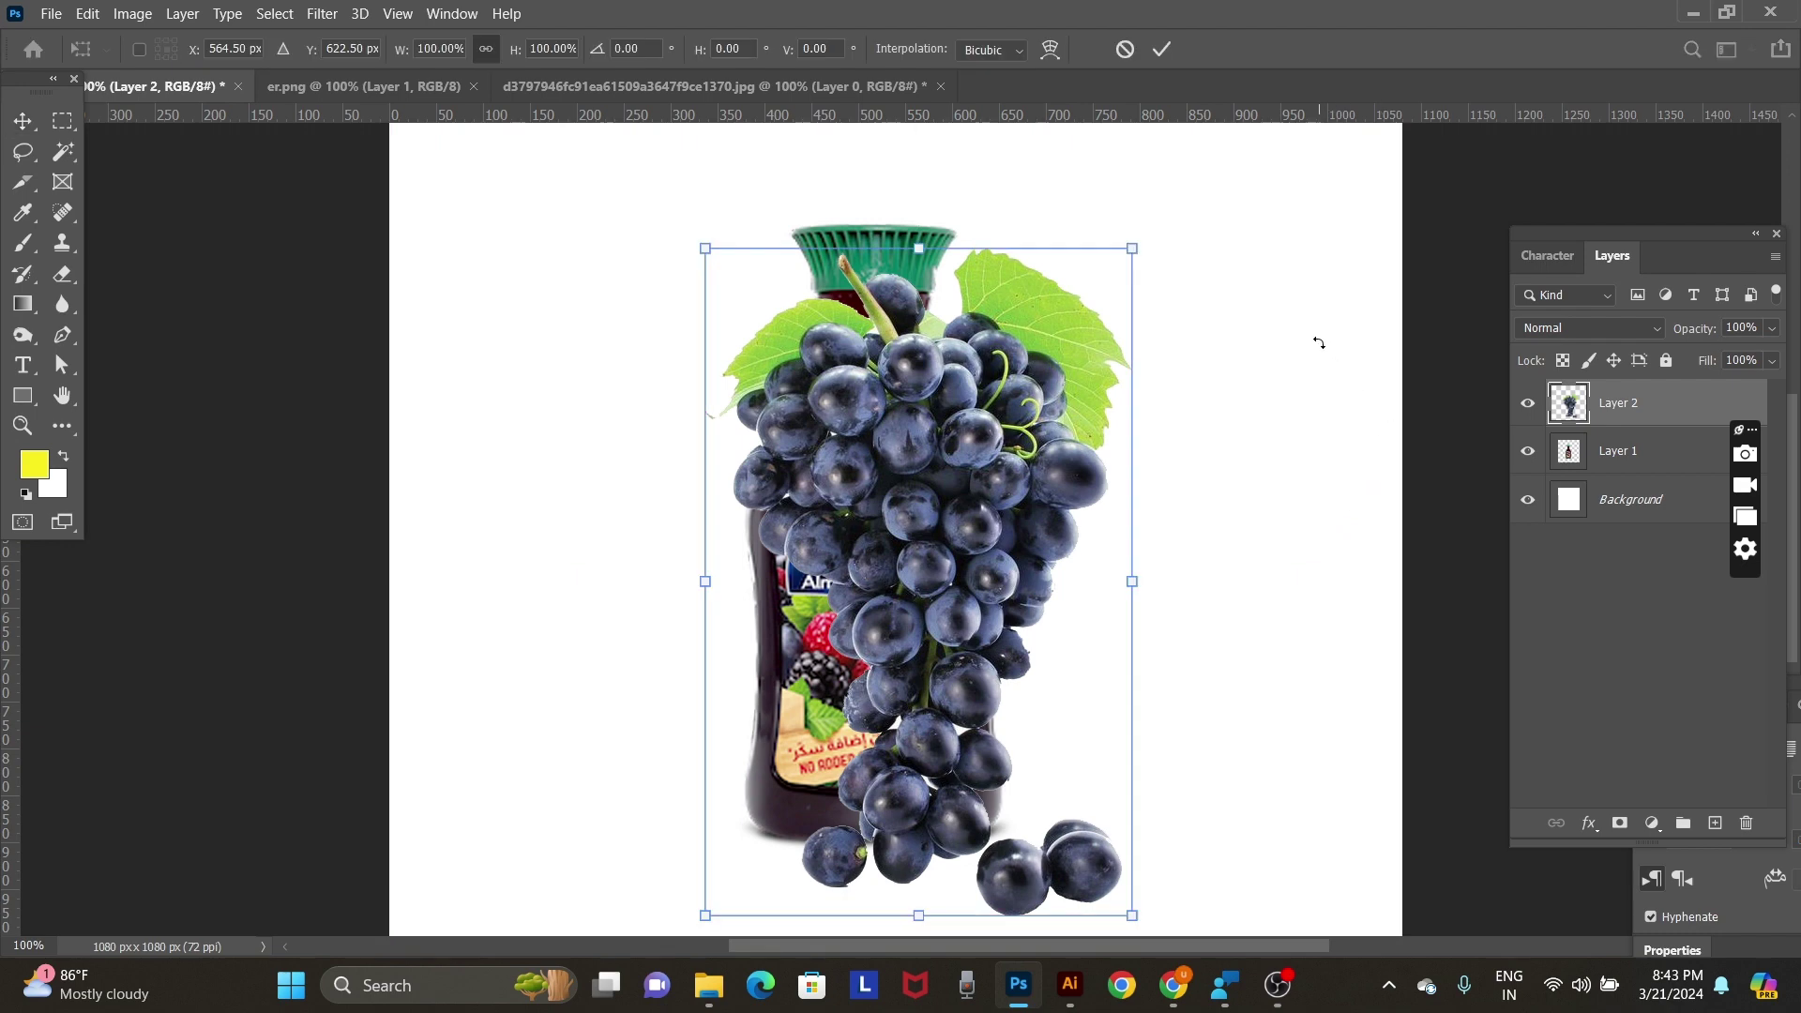
pyautogui.press('Return')
pyautogui.press('5')
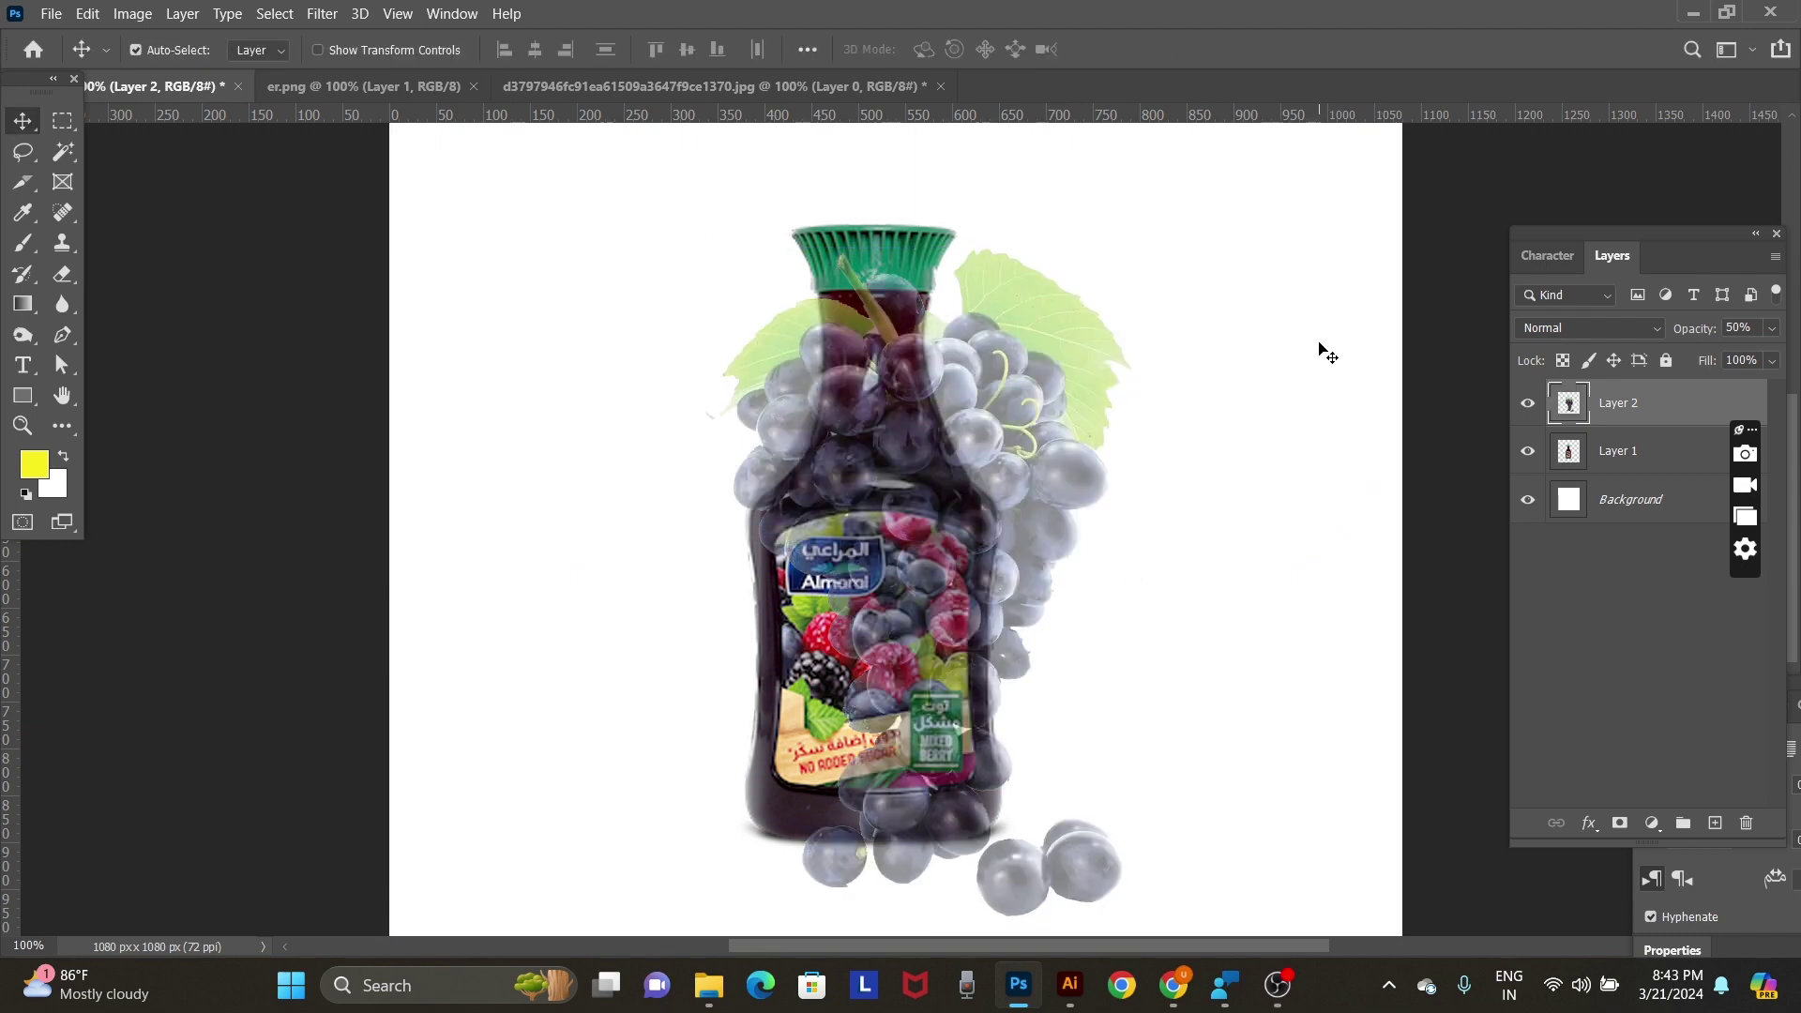
pyautogui.hotkey('ctrl', 't')
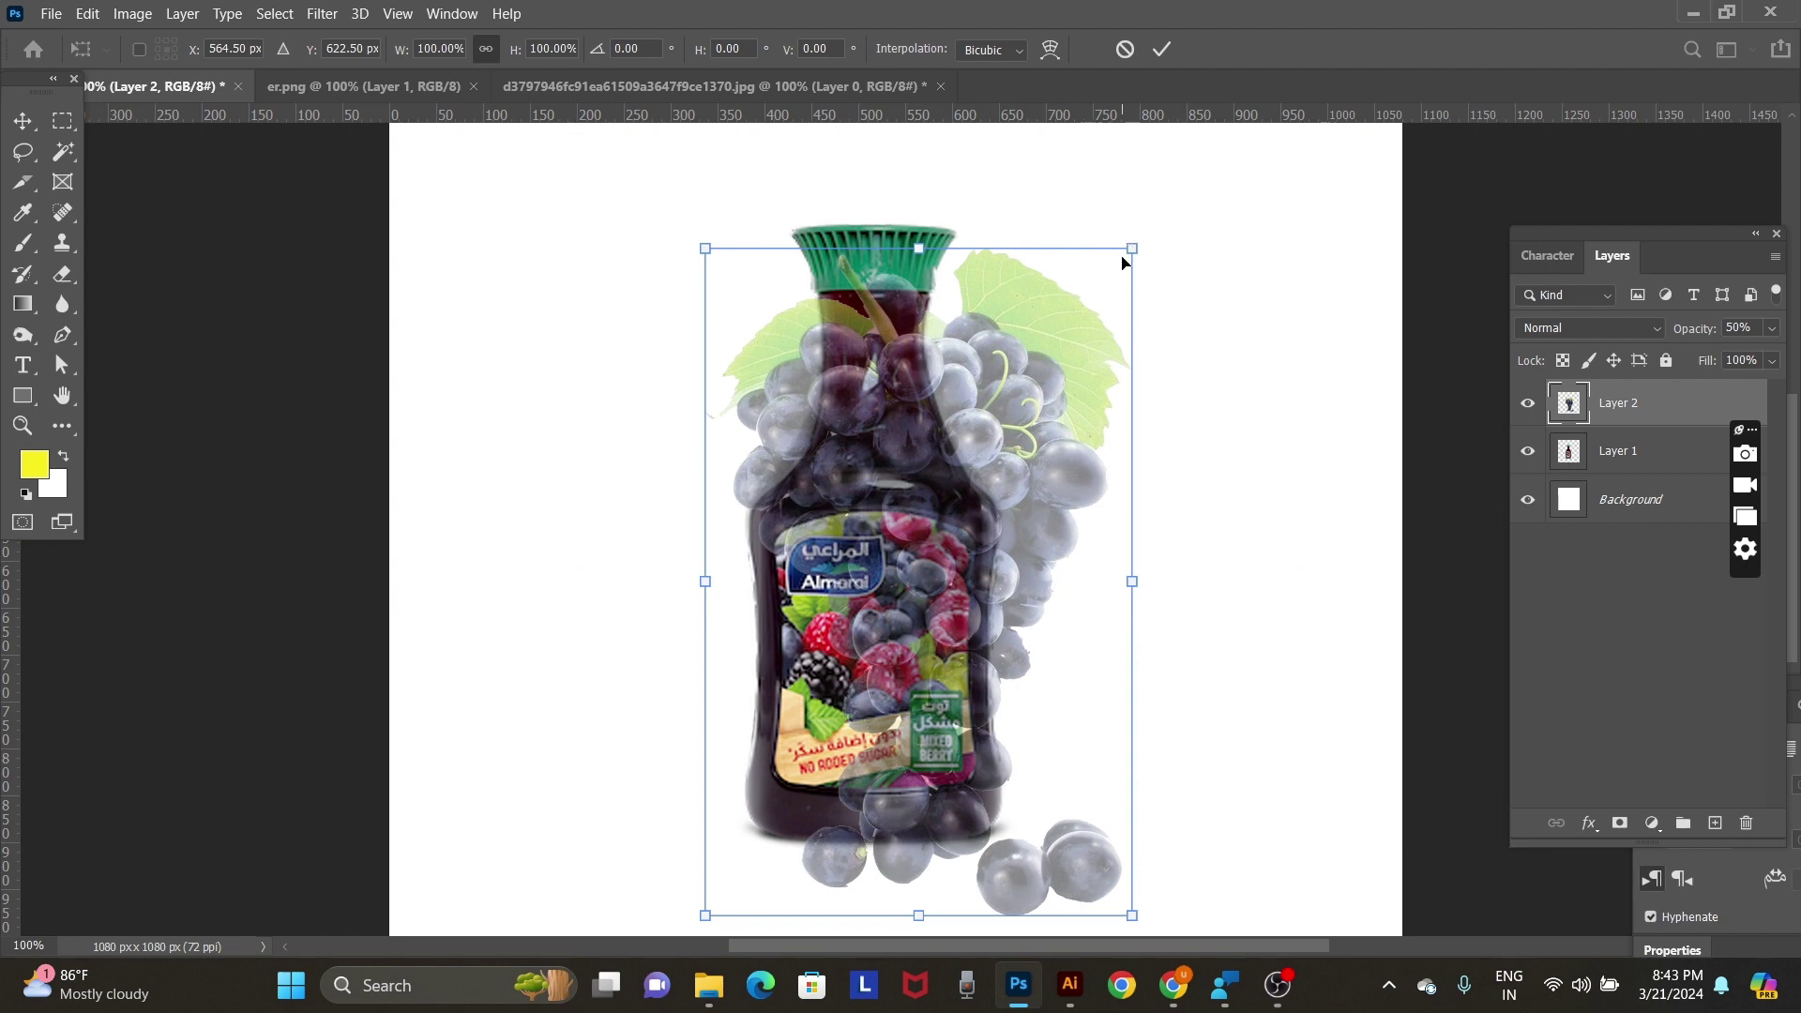
pyautogui.moveTo(1134, 235); pyautogui.dragTo(1001, 337)
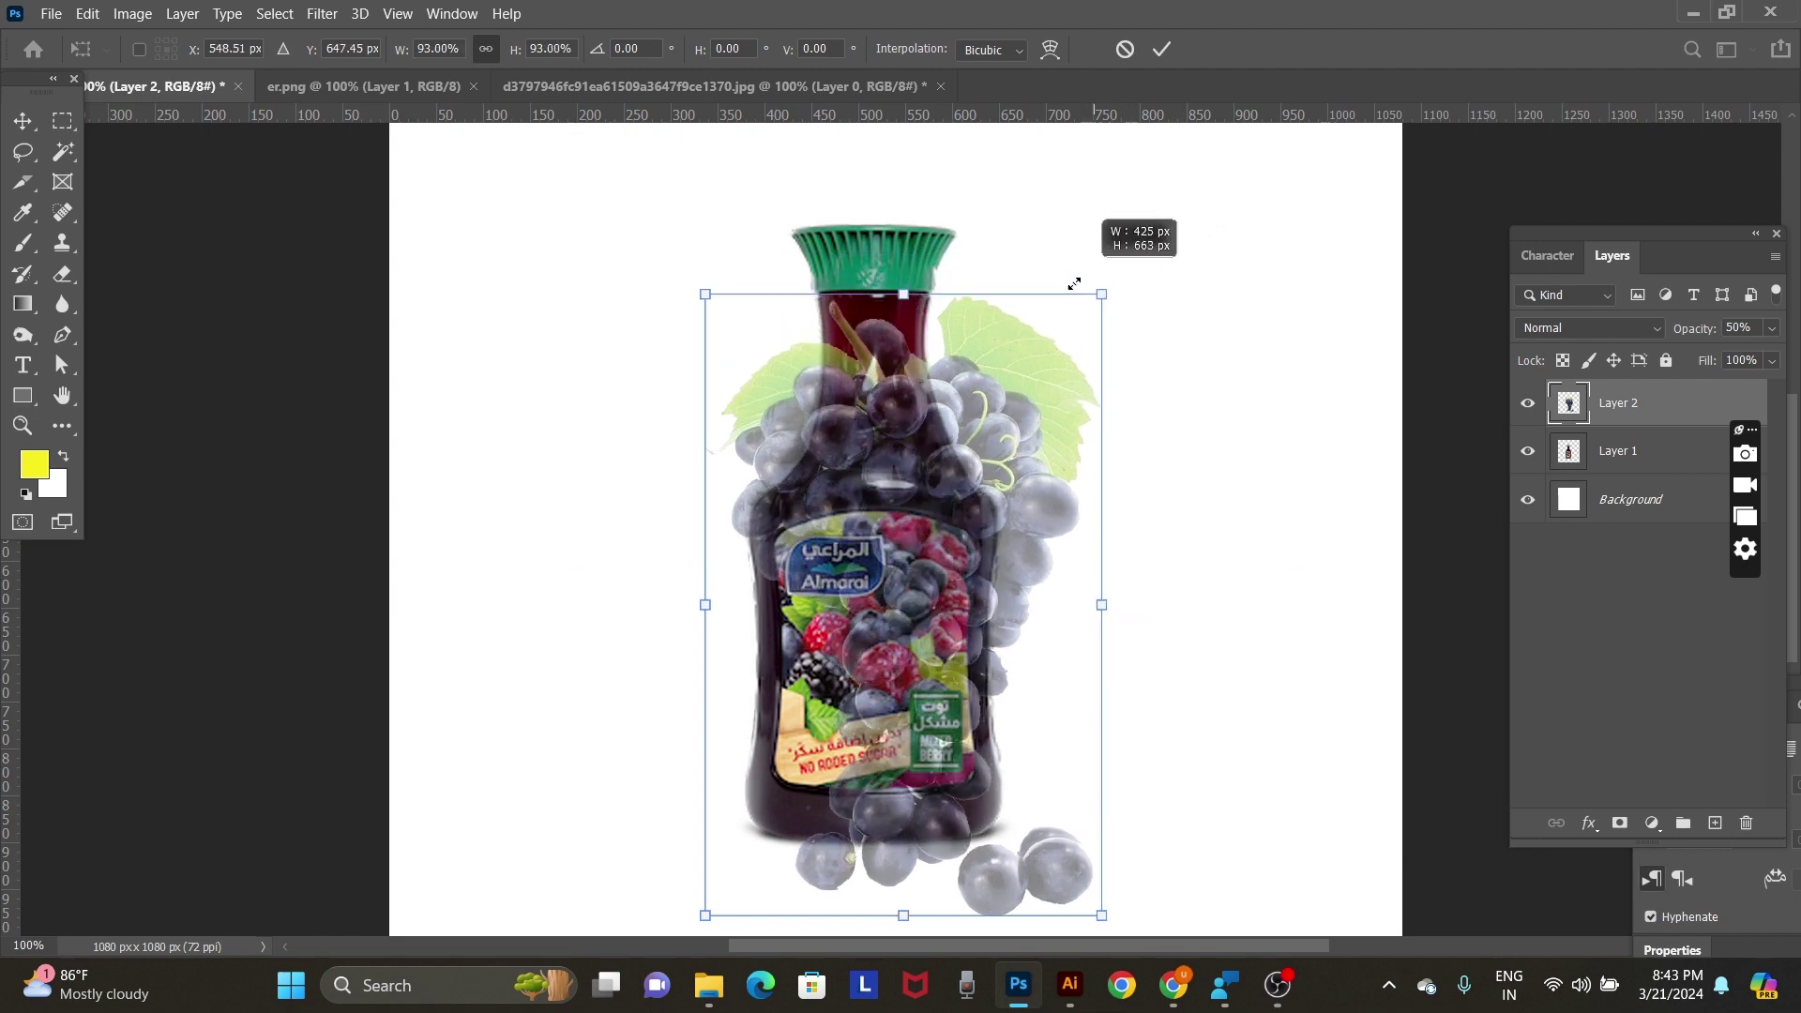
pyautogui.moveTo(950, 498); pyautogui.dragTo(956, 474)
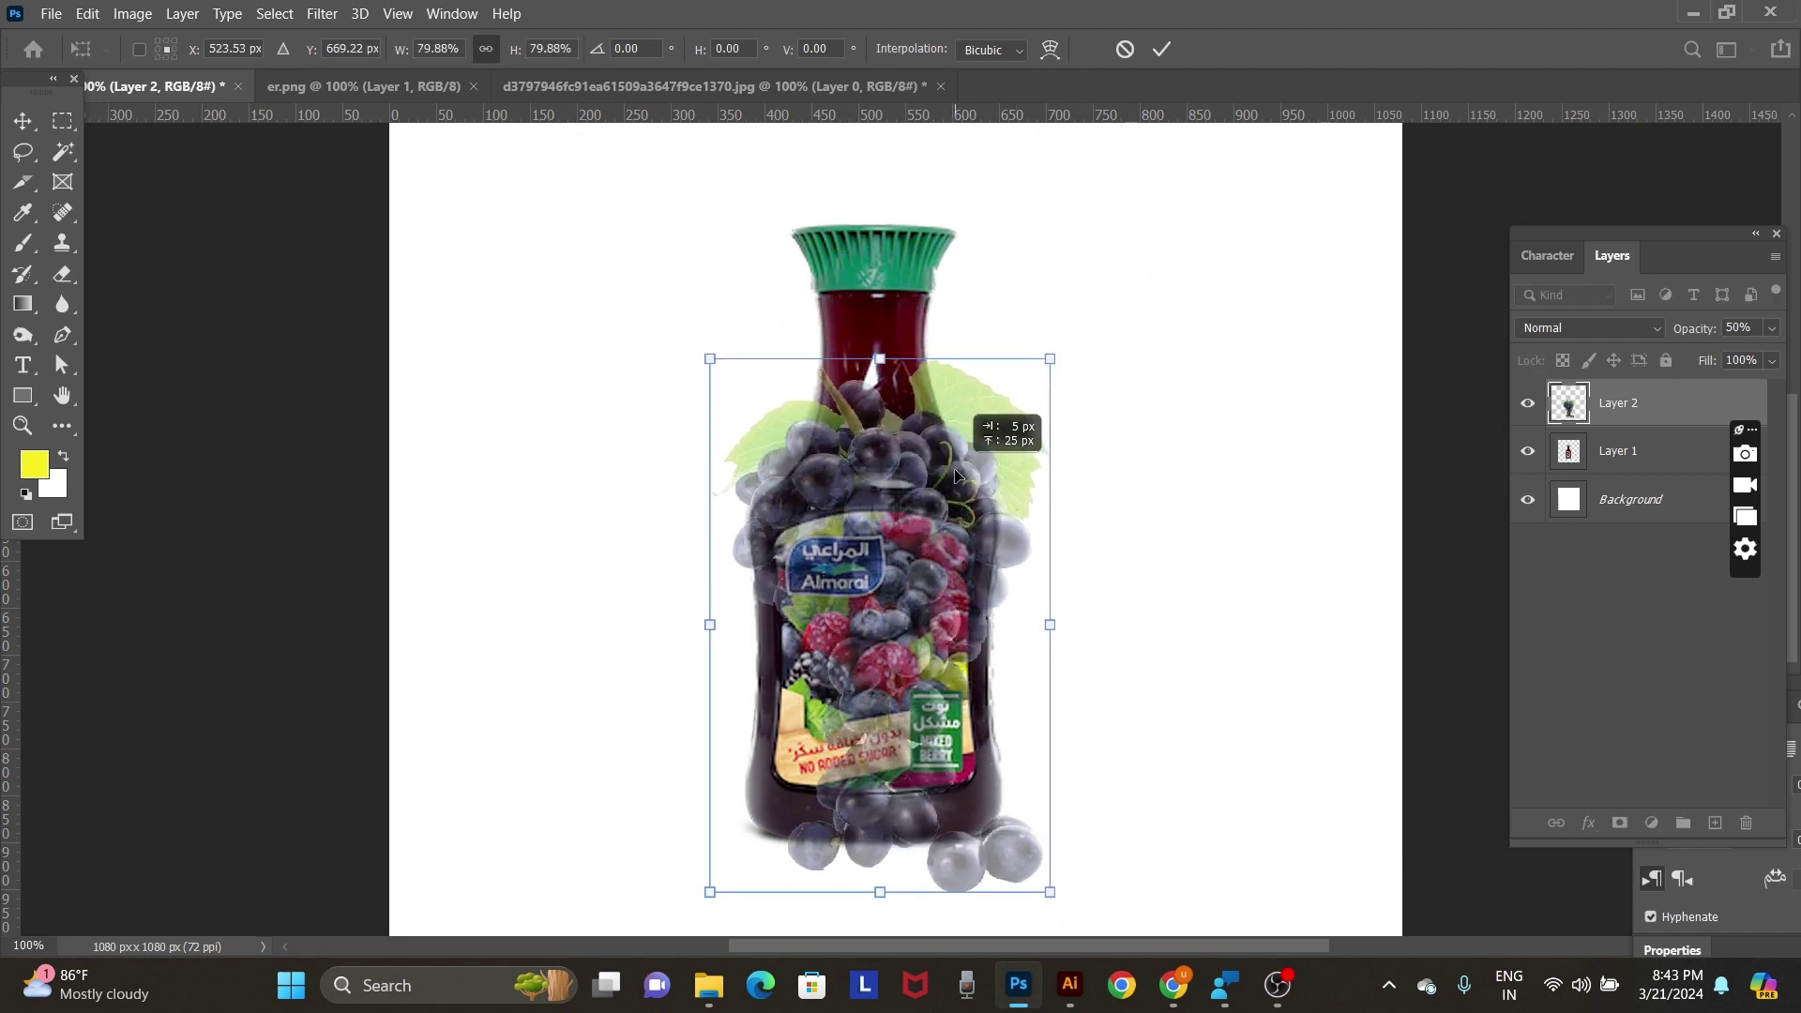
pyautogui.press('Return')
pyautogui.press('0')
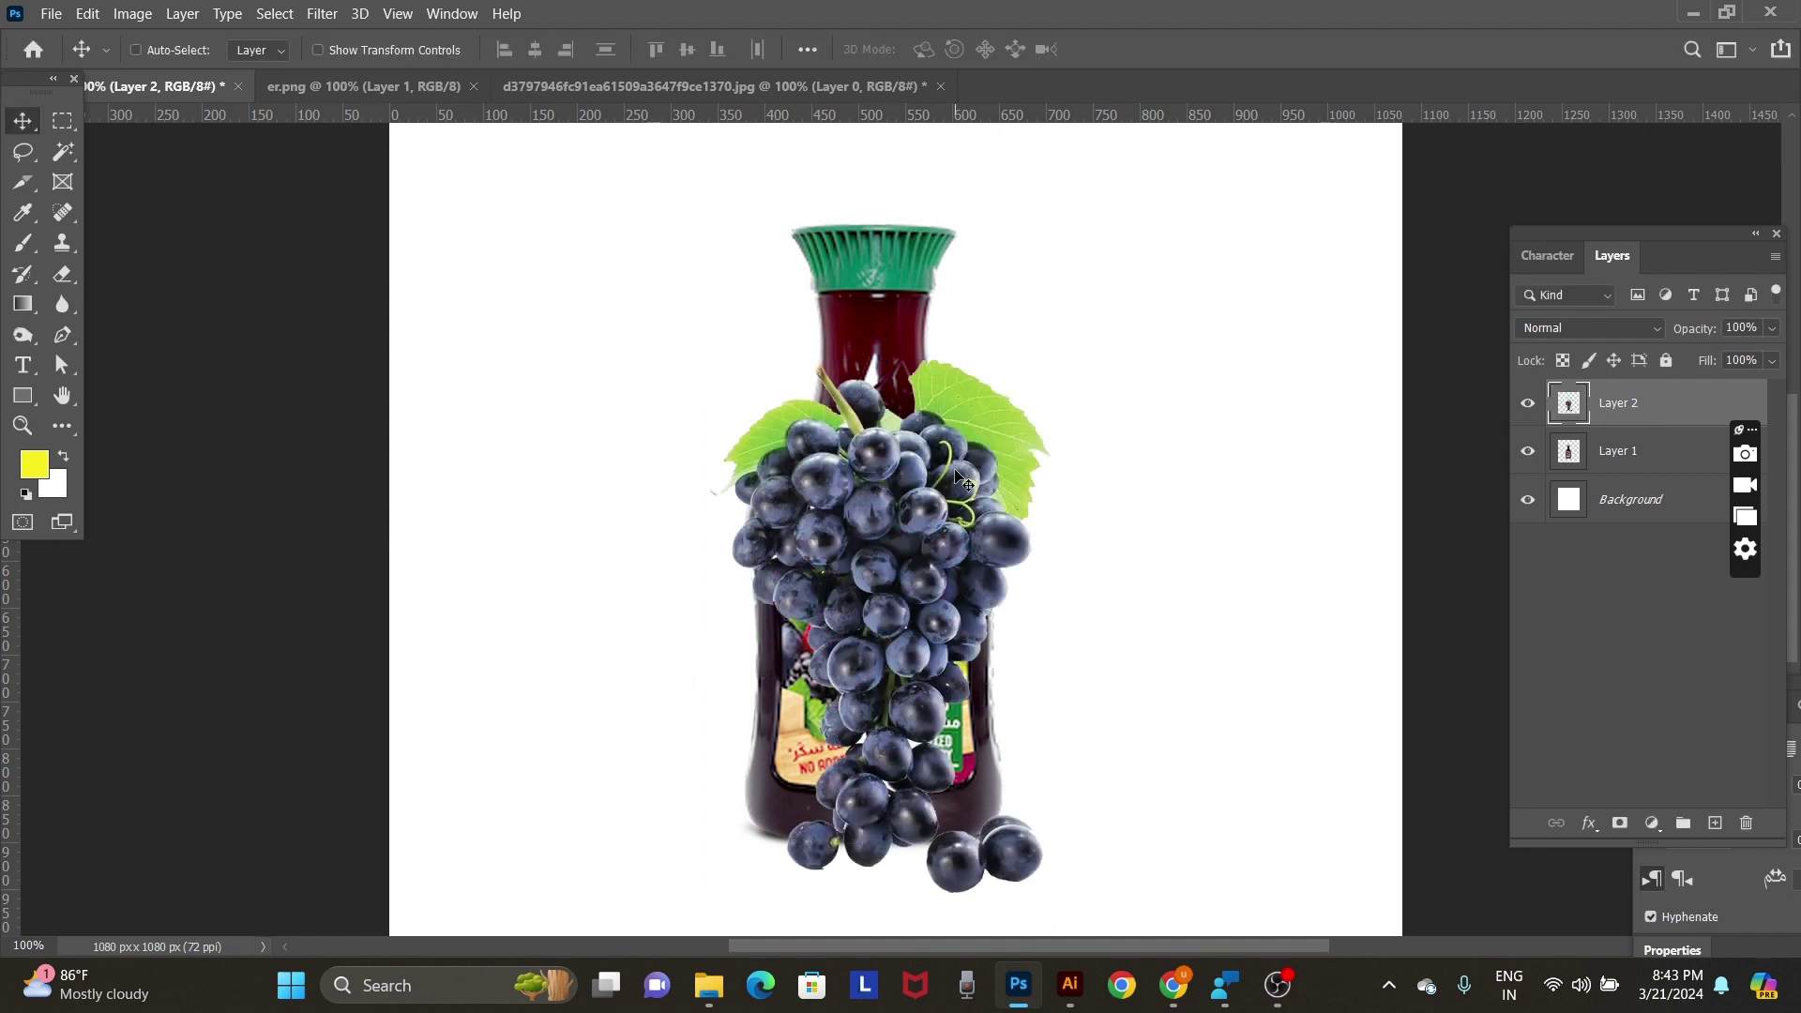
pyautogui.moveTo(963, 466); pyautogui.dragTo(959, 441)
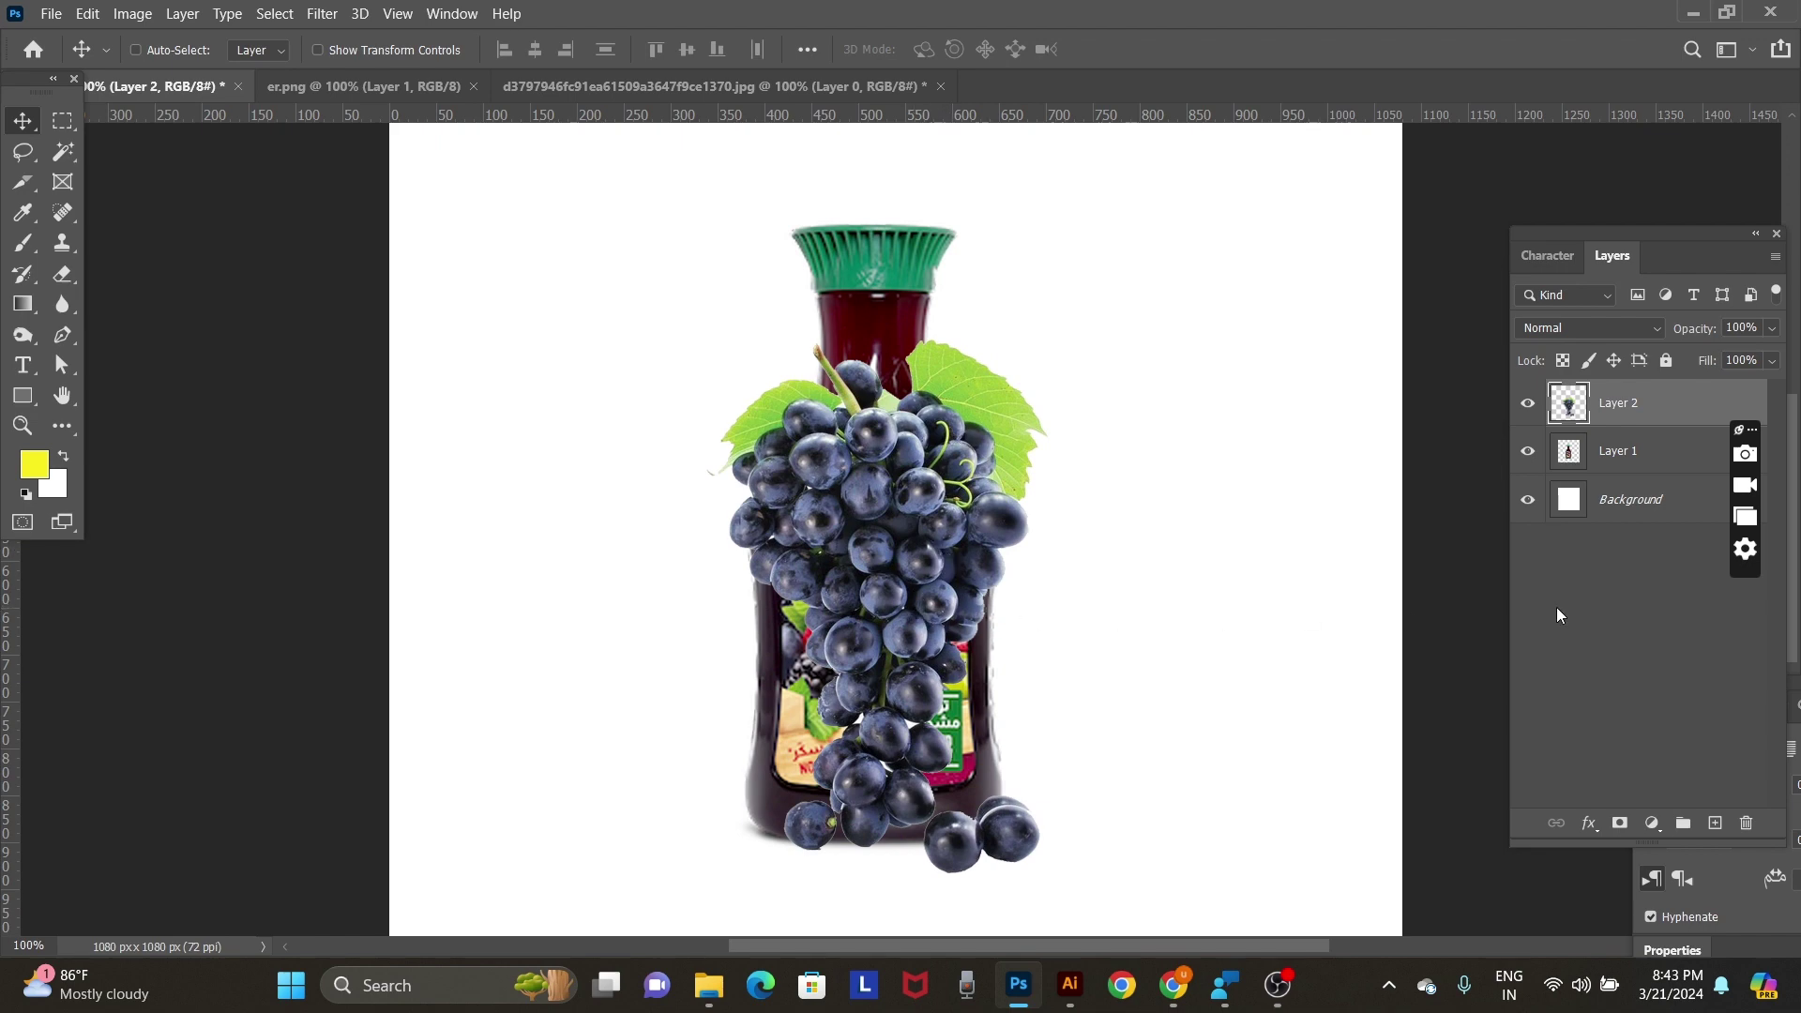
# Test and release a clipping mask, then move the grapes to the bottle's right.
pyautogui.hotkey('ctrl', 'alt', 'g')
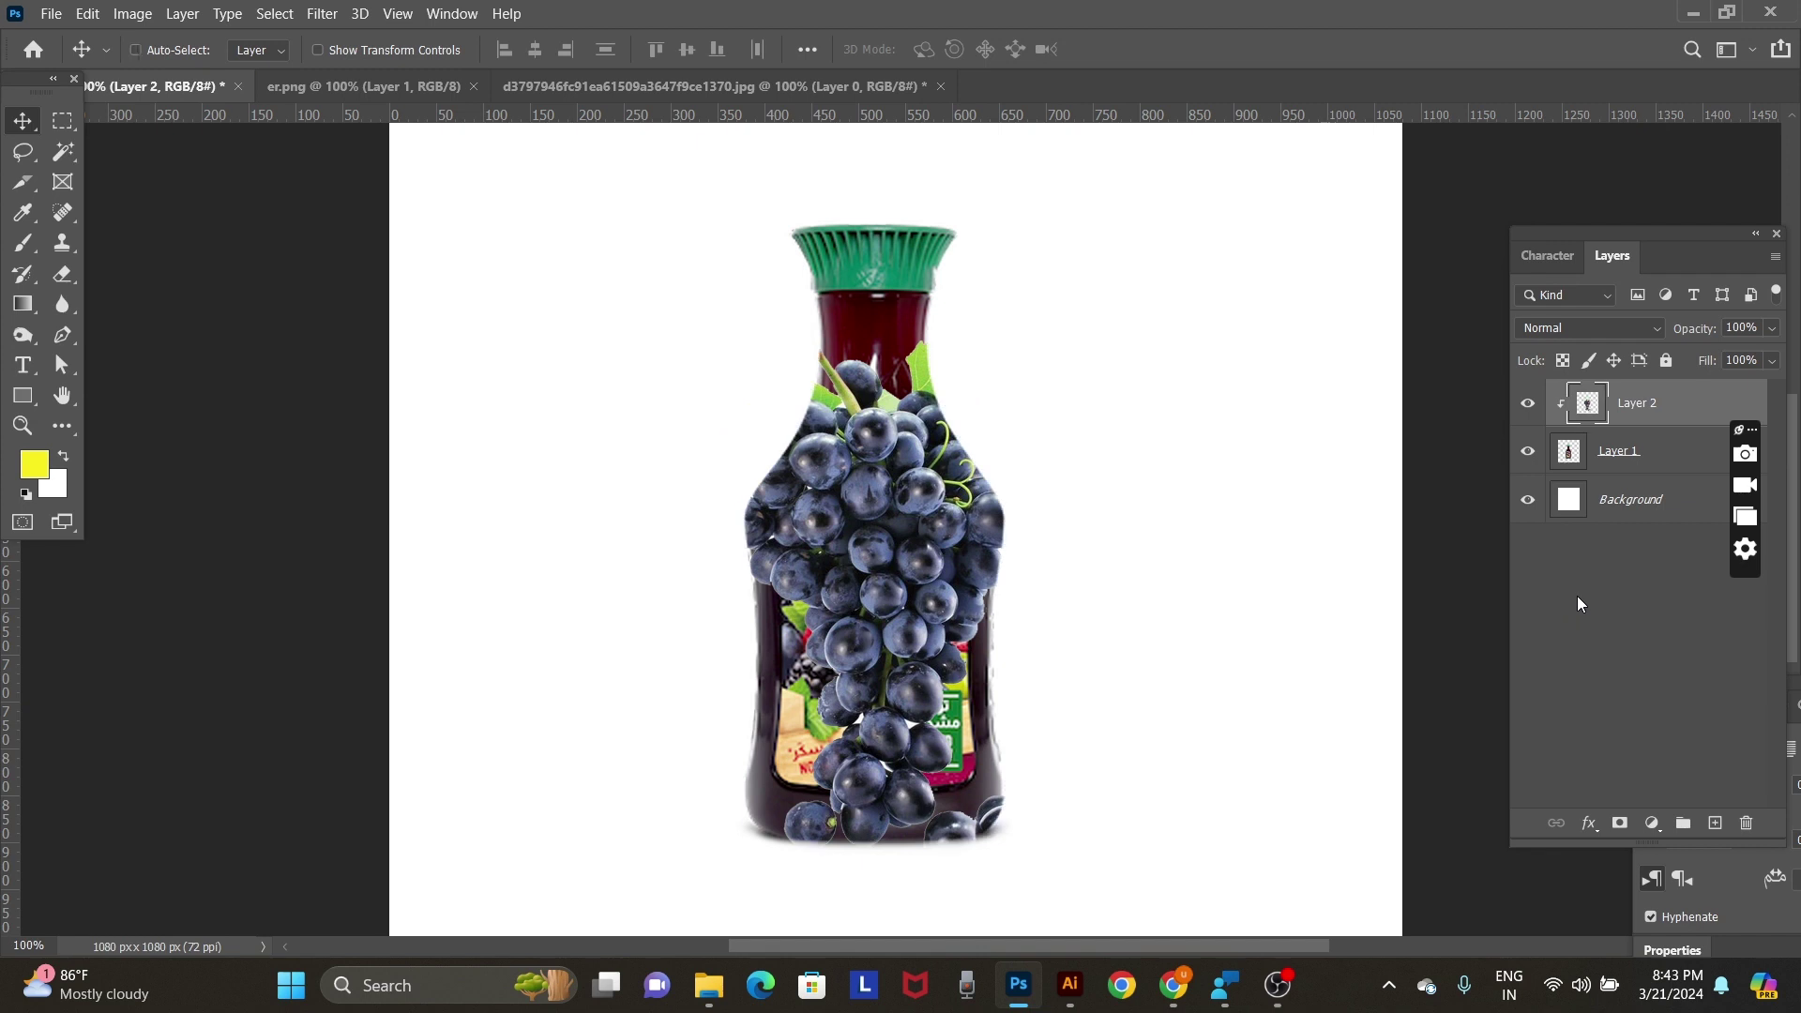
pyautogui.hotkey('ctrl', 'alt', 'g')
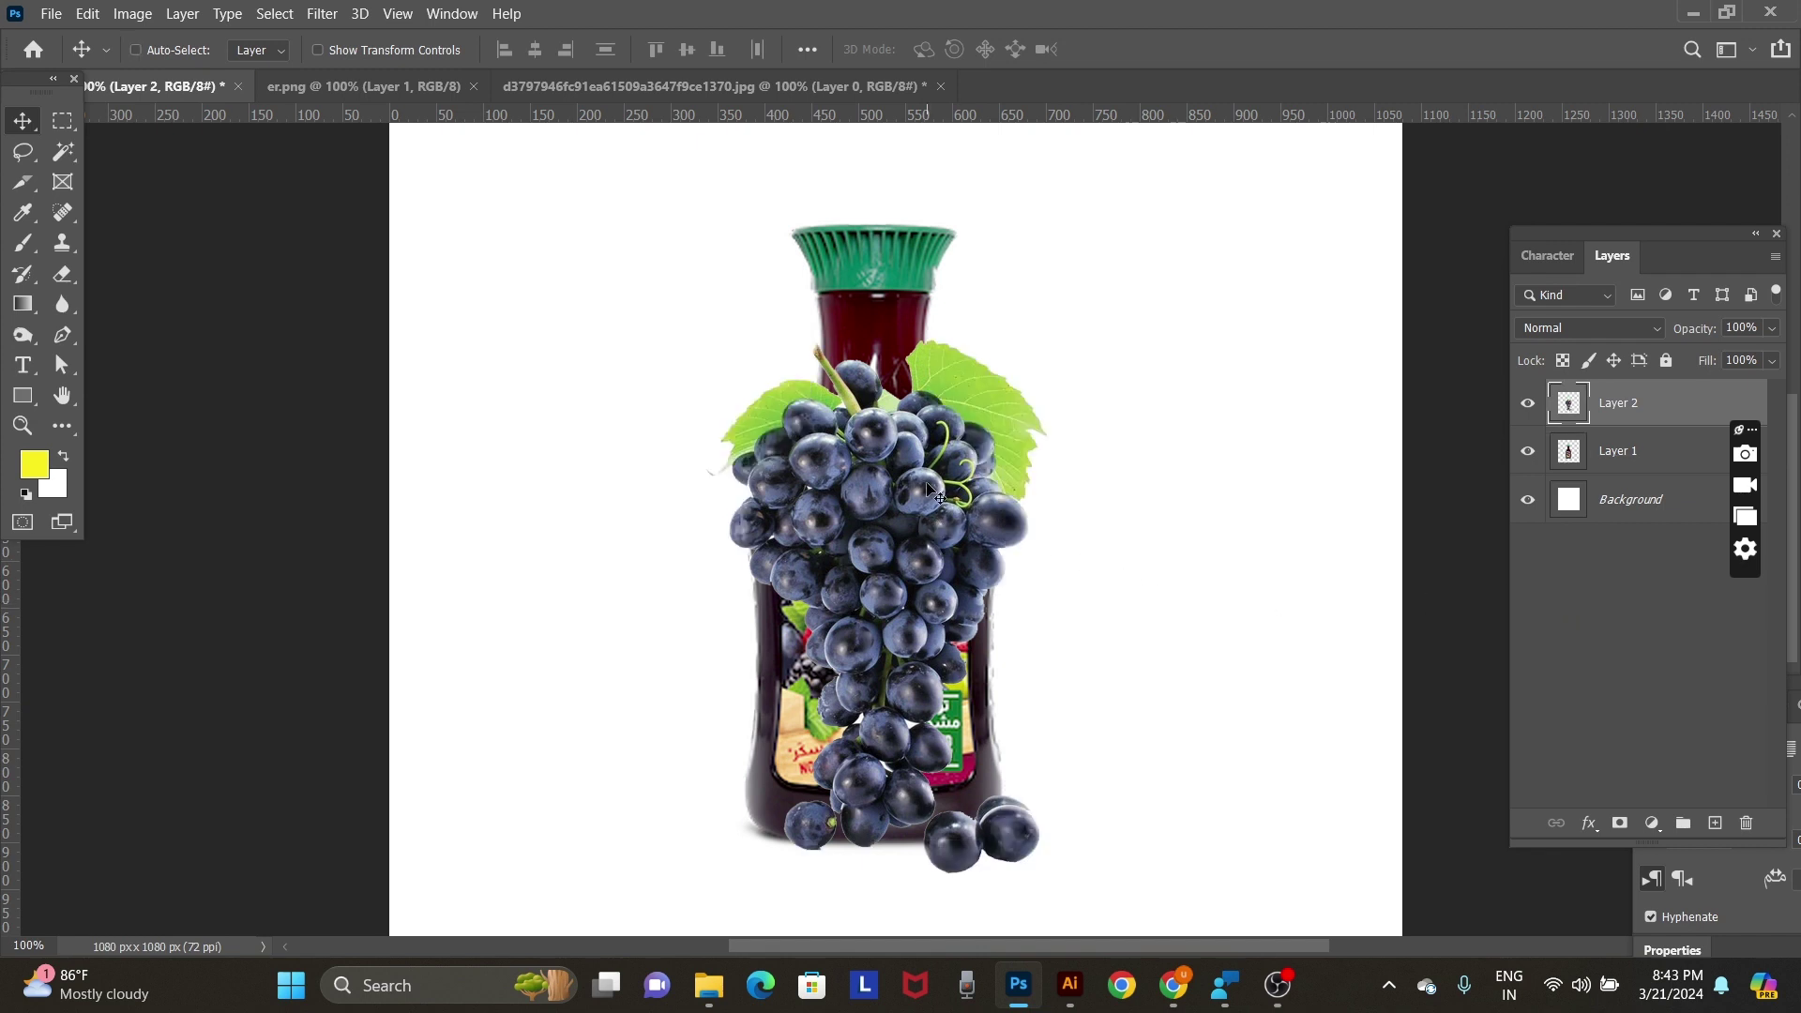
pyautogui.press('ctrl')
pyautogui.moveTo(907, 462); pyautogui.dragTo(1107, 385)
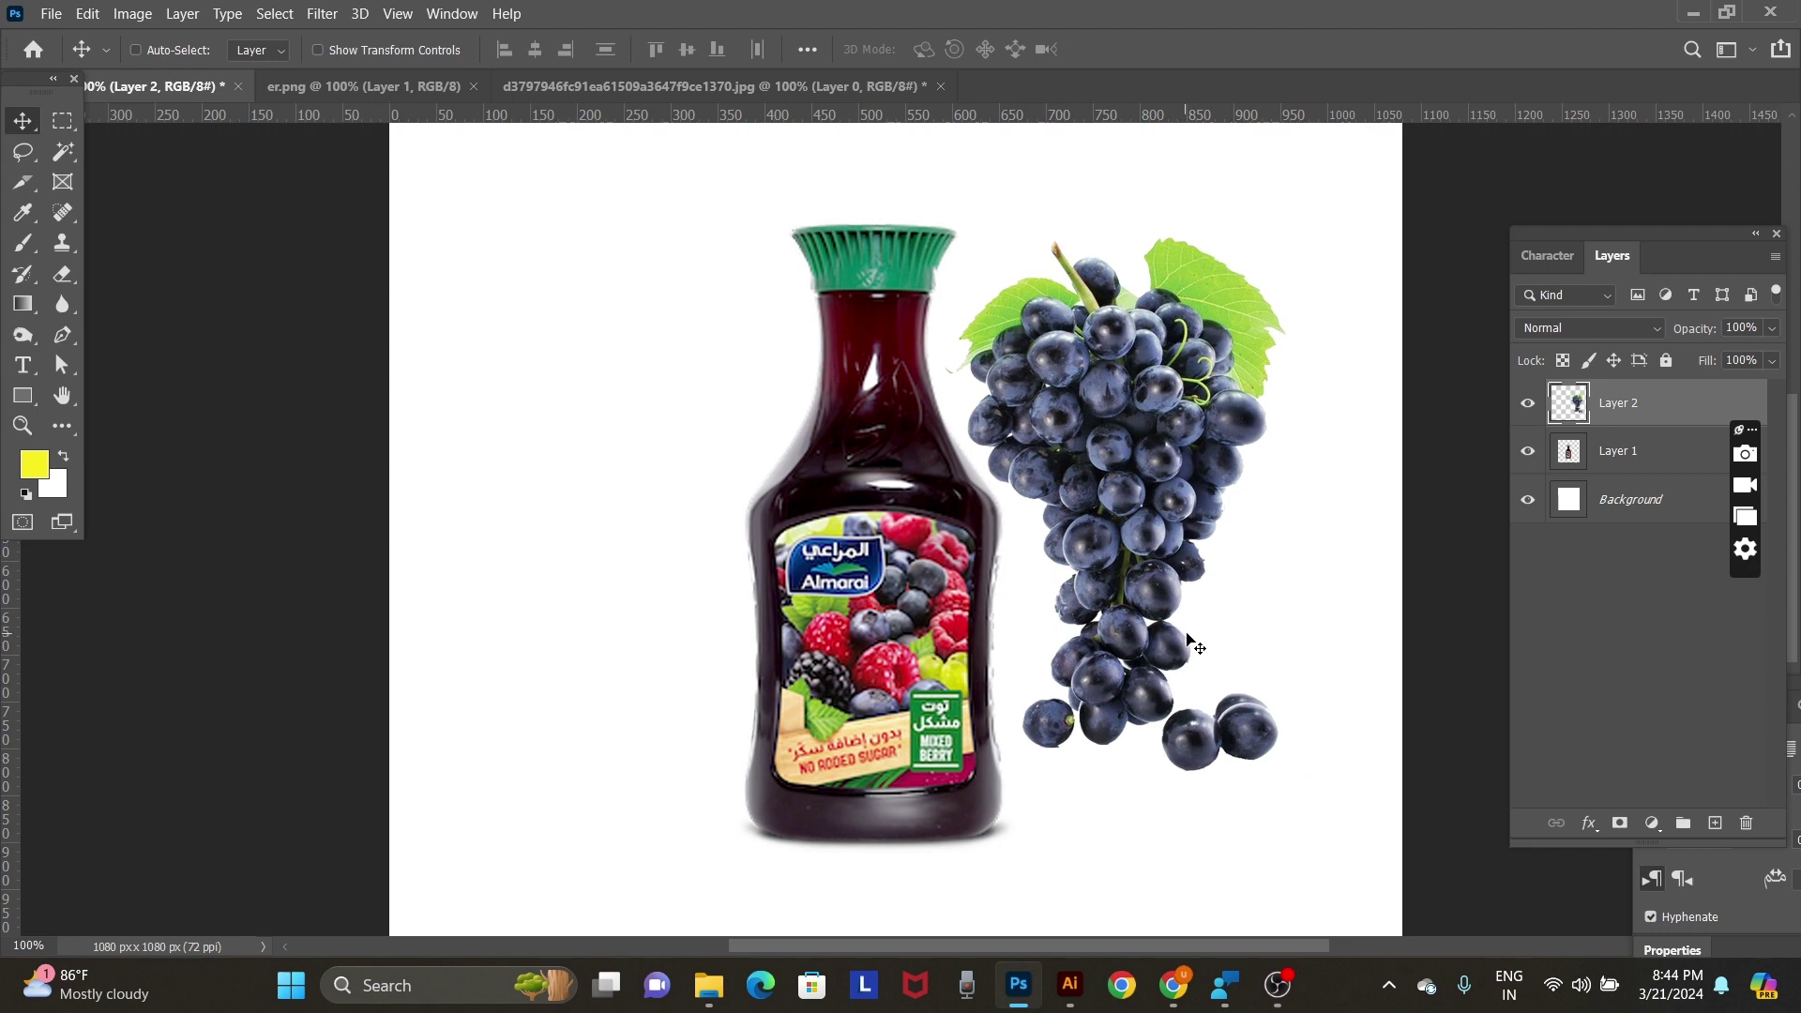
pyautogui.press('l')
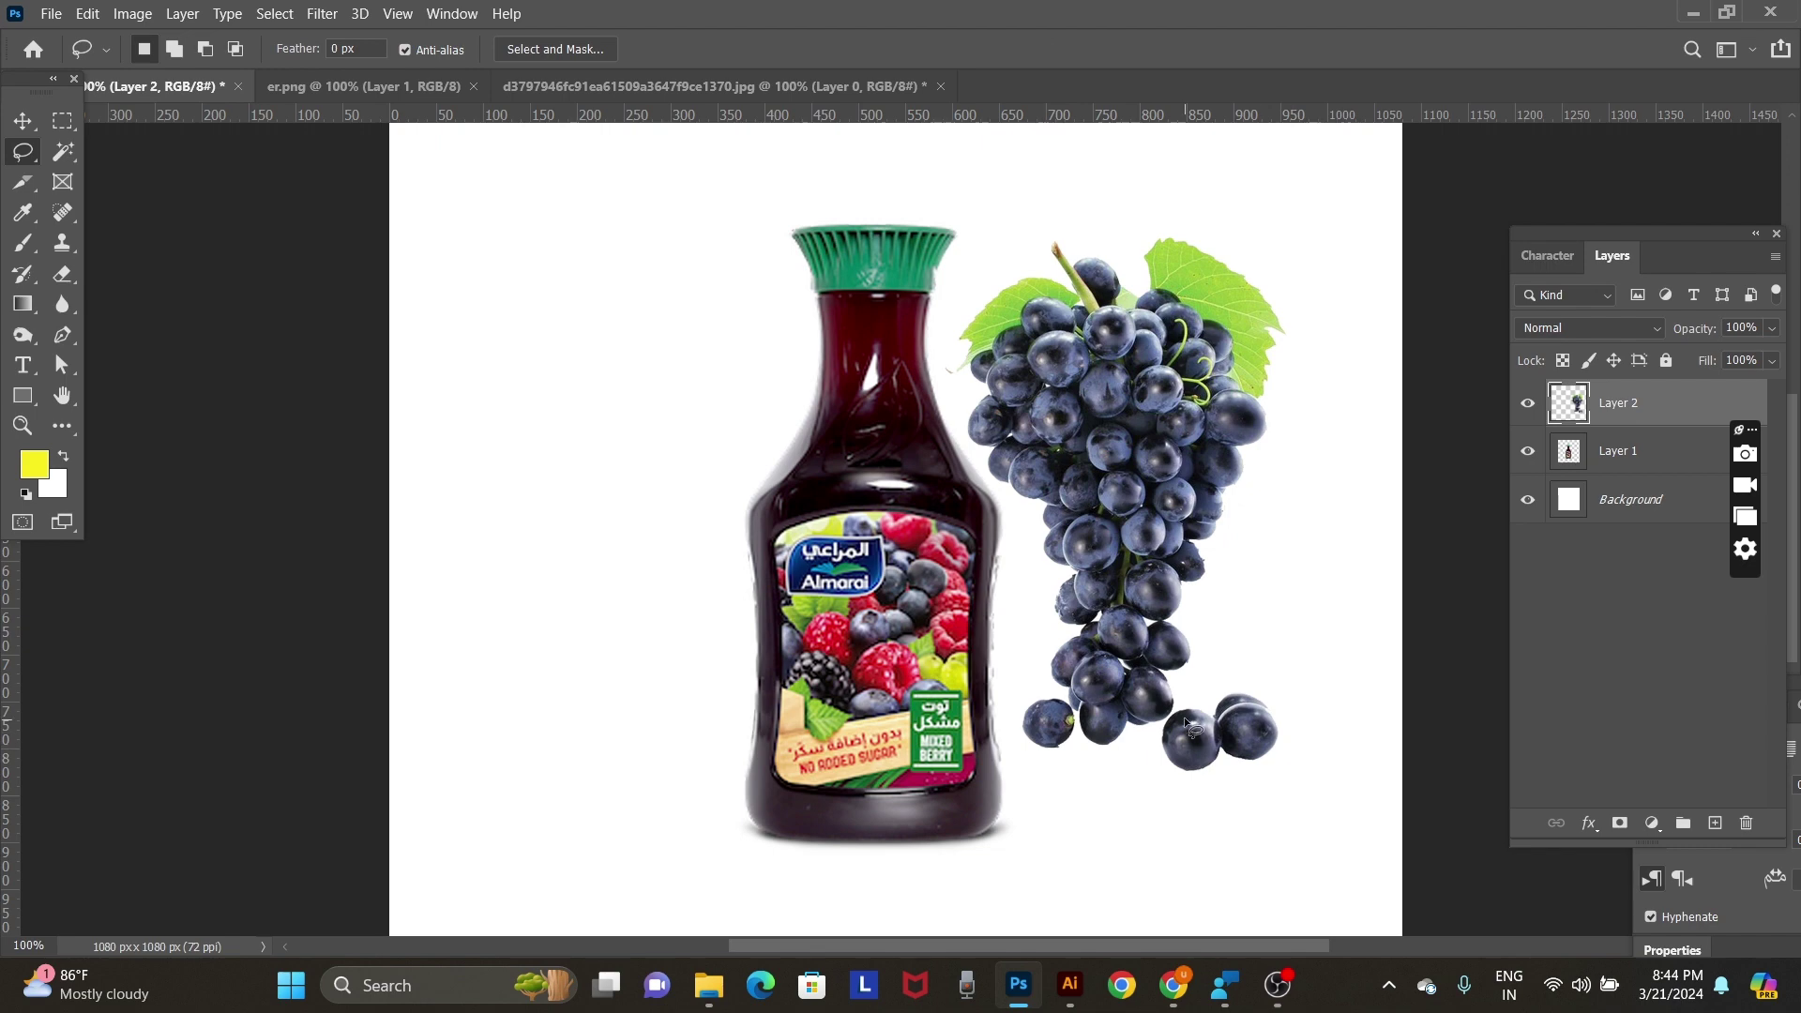
# Lasso the lower grapes, copy them to Layer 3, and drag it over the bottle's label.
pyautogui.moveTo(1182, 694)
pyautogui.mouseDown()
pyautogui.moveTo(1156, 732)
pyautogui.moveTo(1022, 621)
pyautogui.moveTo(1044, 512)
pyautogui.moveTo(1024, 586)
pyautogui.mouseUp()
pyautogui.moveTo(1085, 762)
pyautogui.mouseDown()
pyautogui.moveTo(1040, 583)
pyautogui.moveTo(1058, 478)
pyautogui.moveTo(1160, 419)
pyautogui.moveTo(1236, 479)
pyautogui.moveTo(1189, 705)
pyautogui.moveTo(1074, 776)
pyautogui.mouseUp()
pyautogui.hotkey('ctrl', 'j')
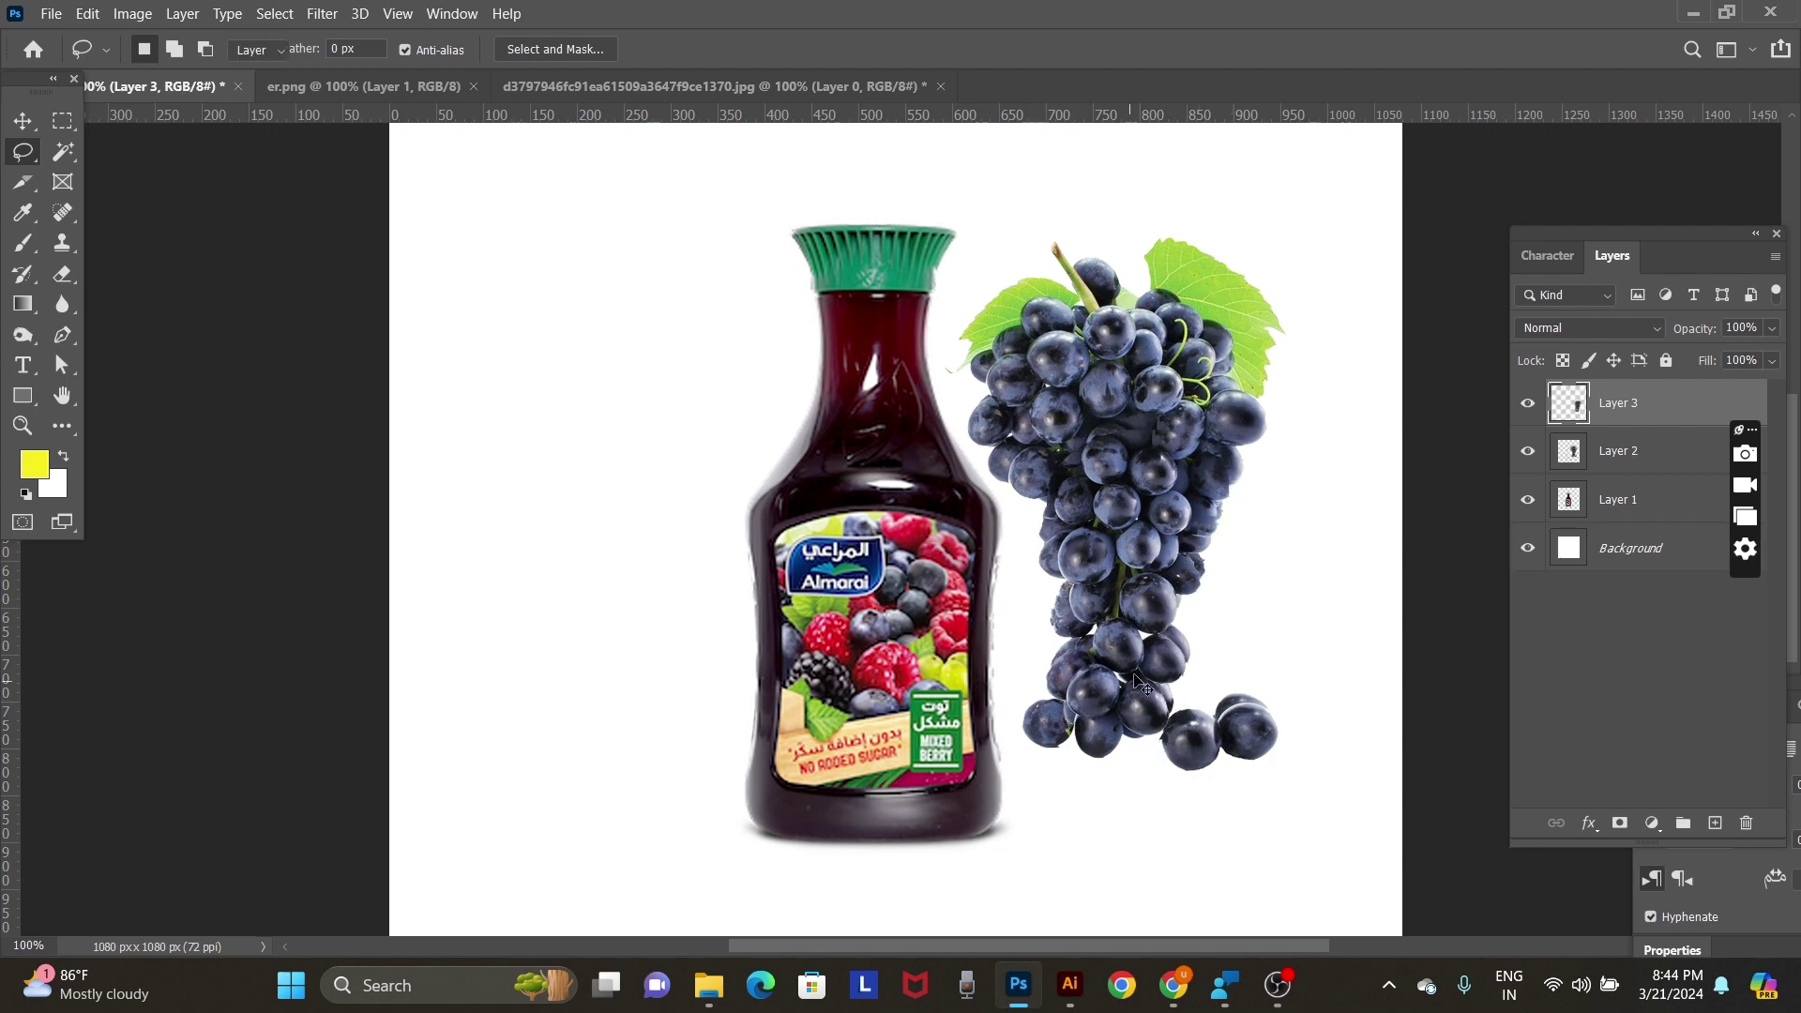
pyautogui.press('v')
pyautogui.moveTo(1153, 588); pyautogui.dragTo(843, 647)
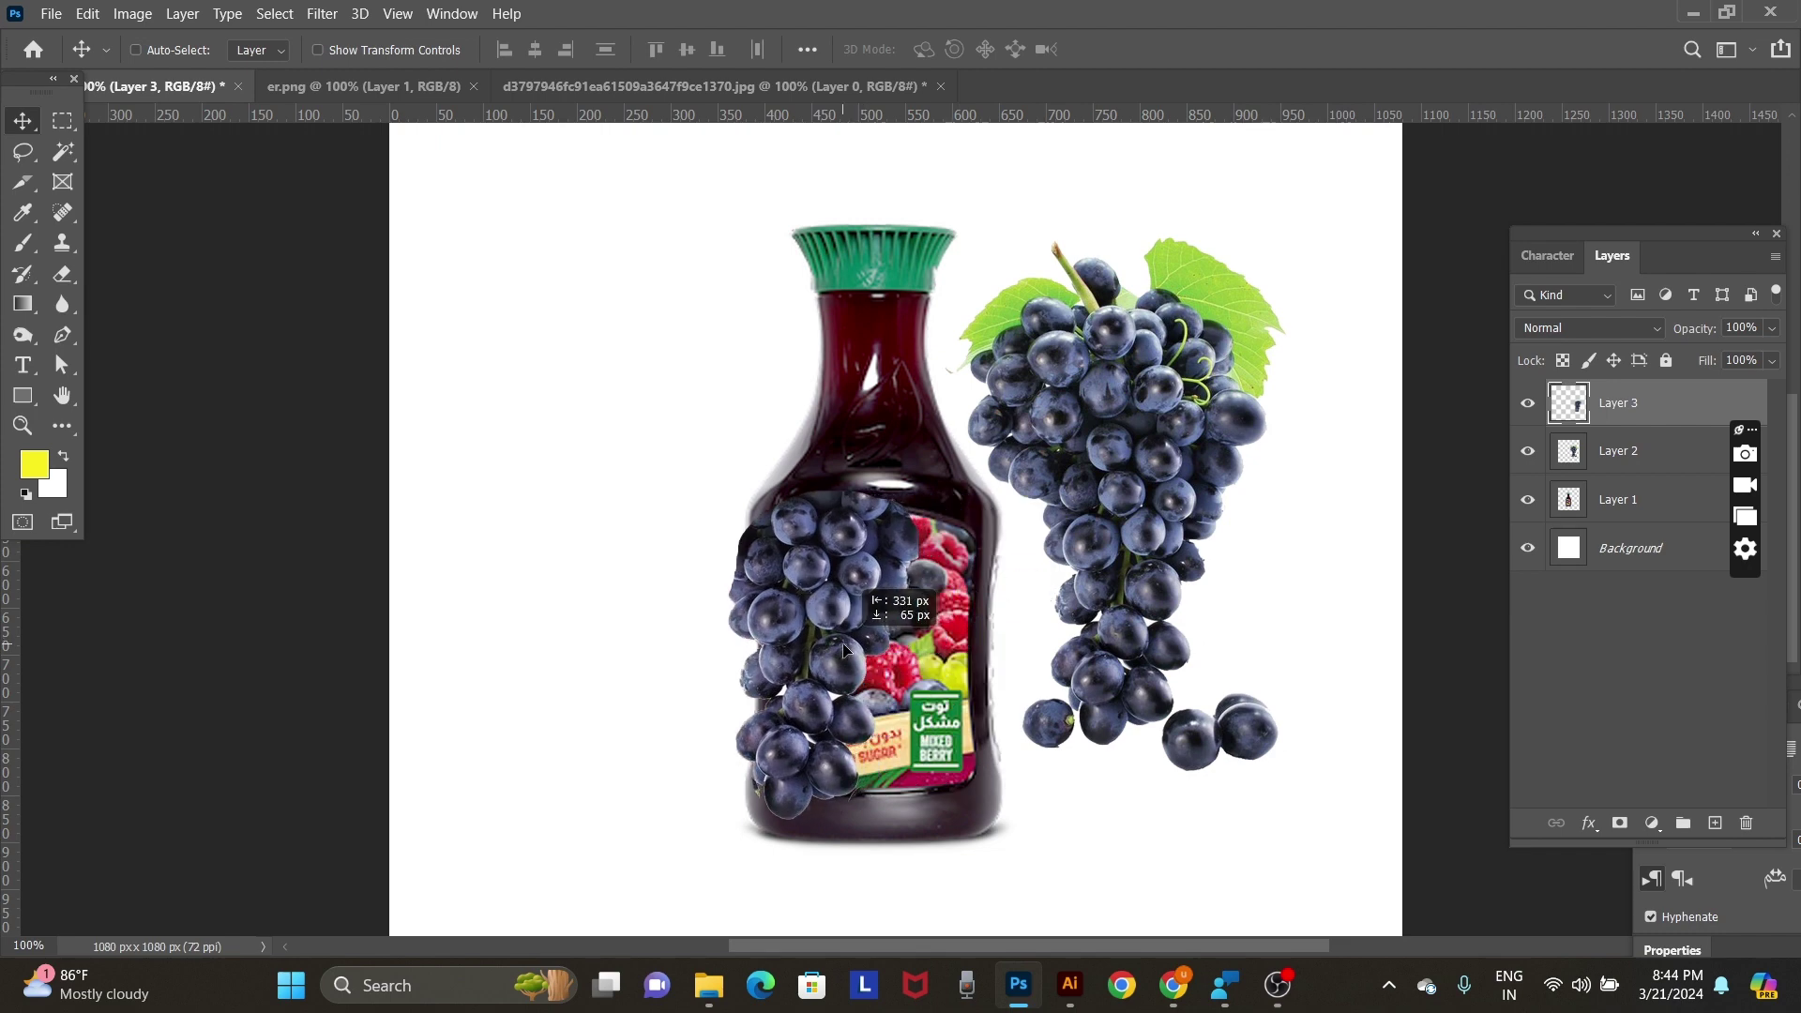
# Zoom in and set the Pen tool to Path mode with no stroke colour.
pyautogui.keyDown('ctrl'); pyautogui.click(810, 612); pyautogui.keyUp('ctrl')
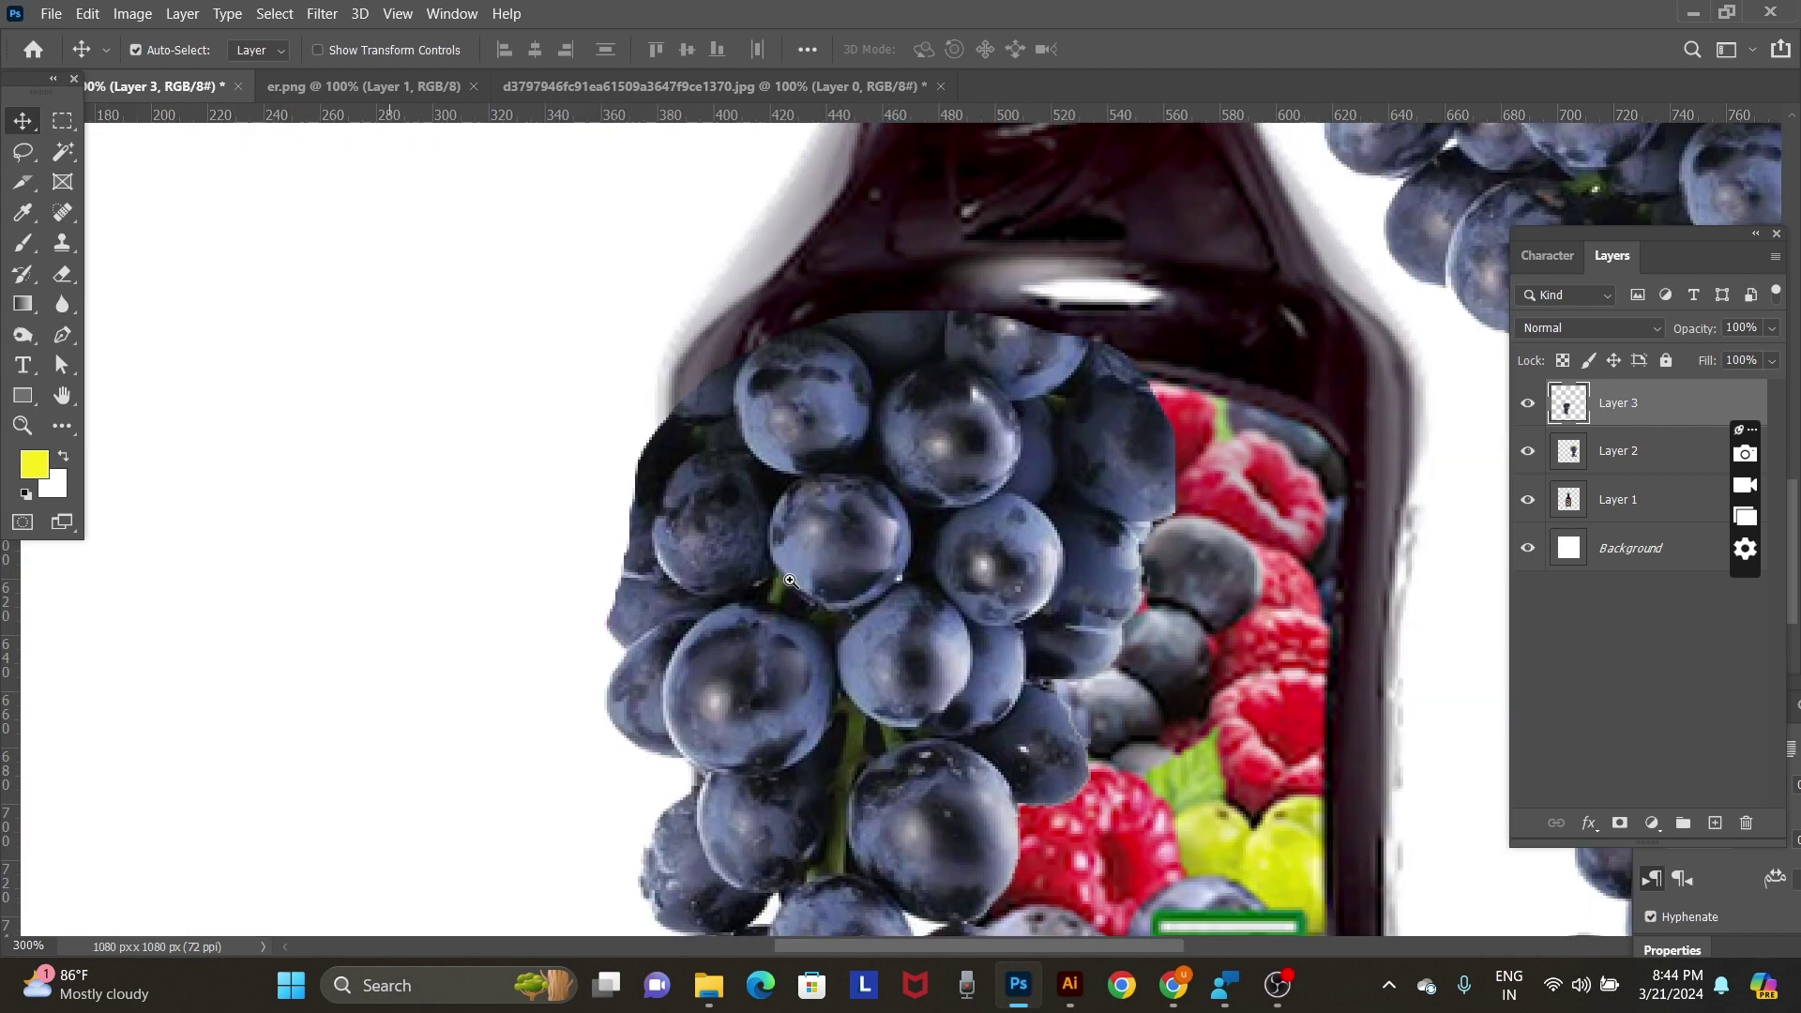
pyautogui.press('p')
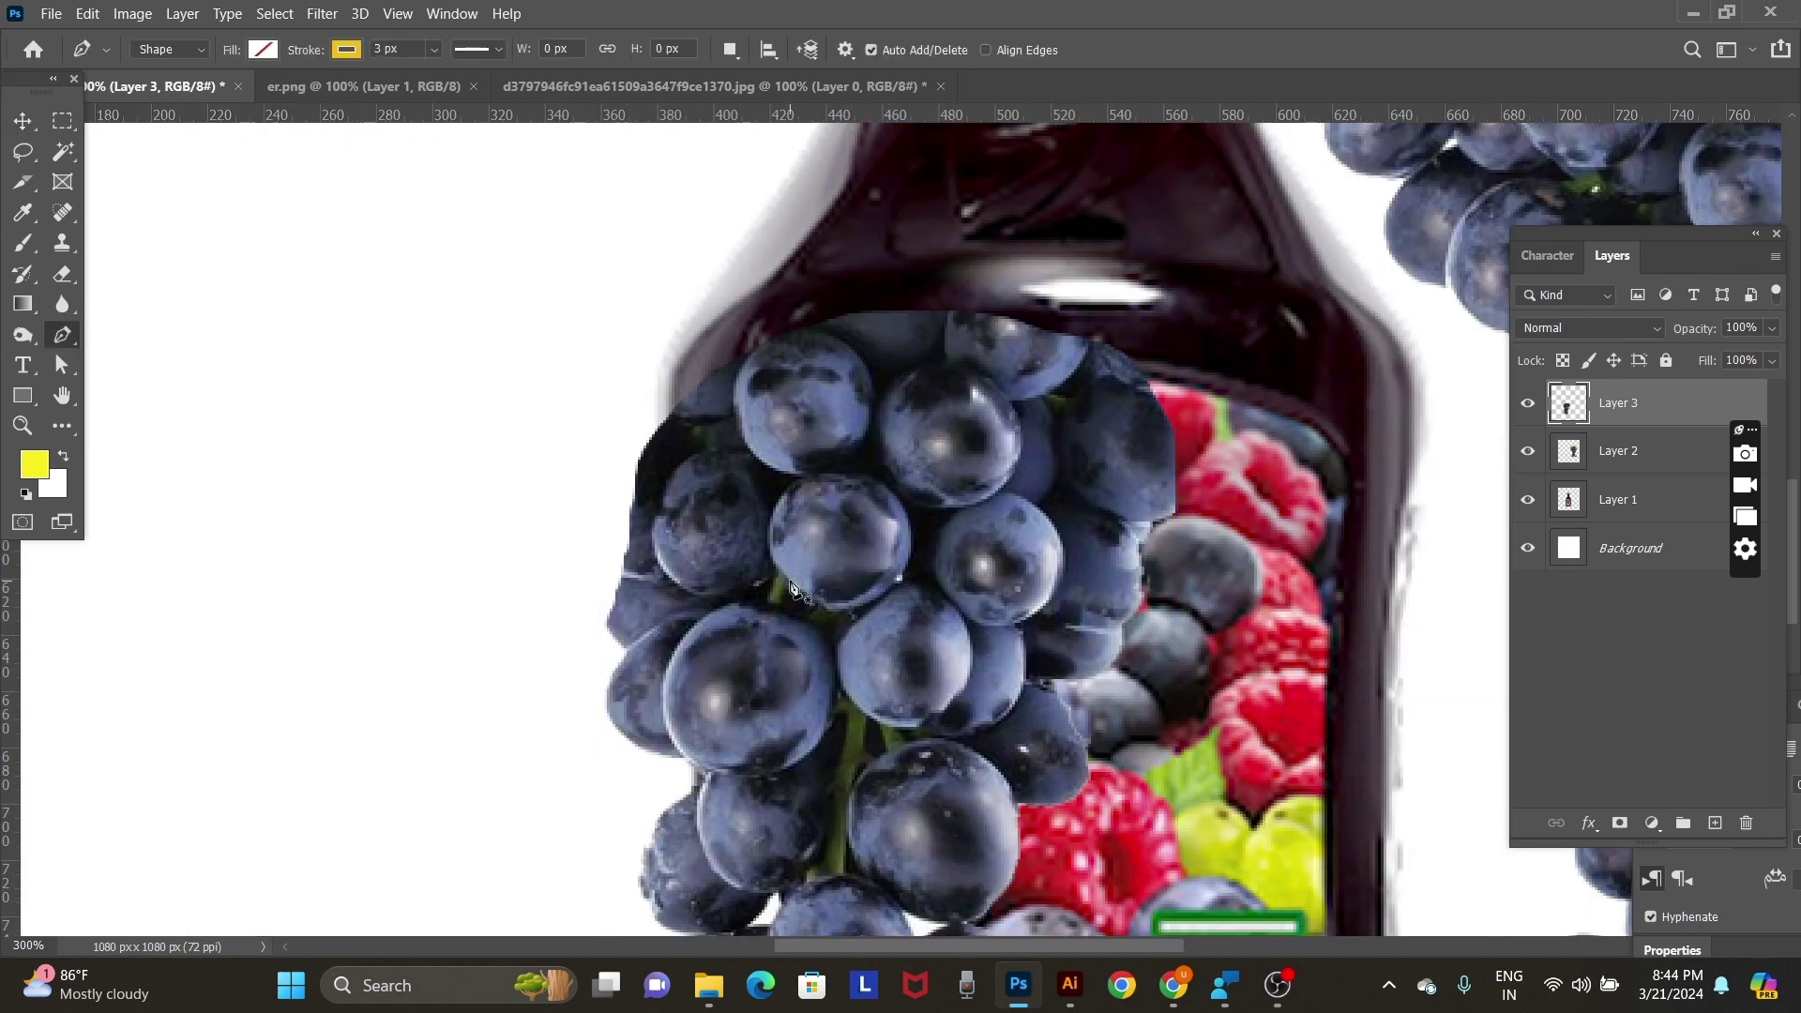
pyautogui.click(617, 645)
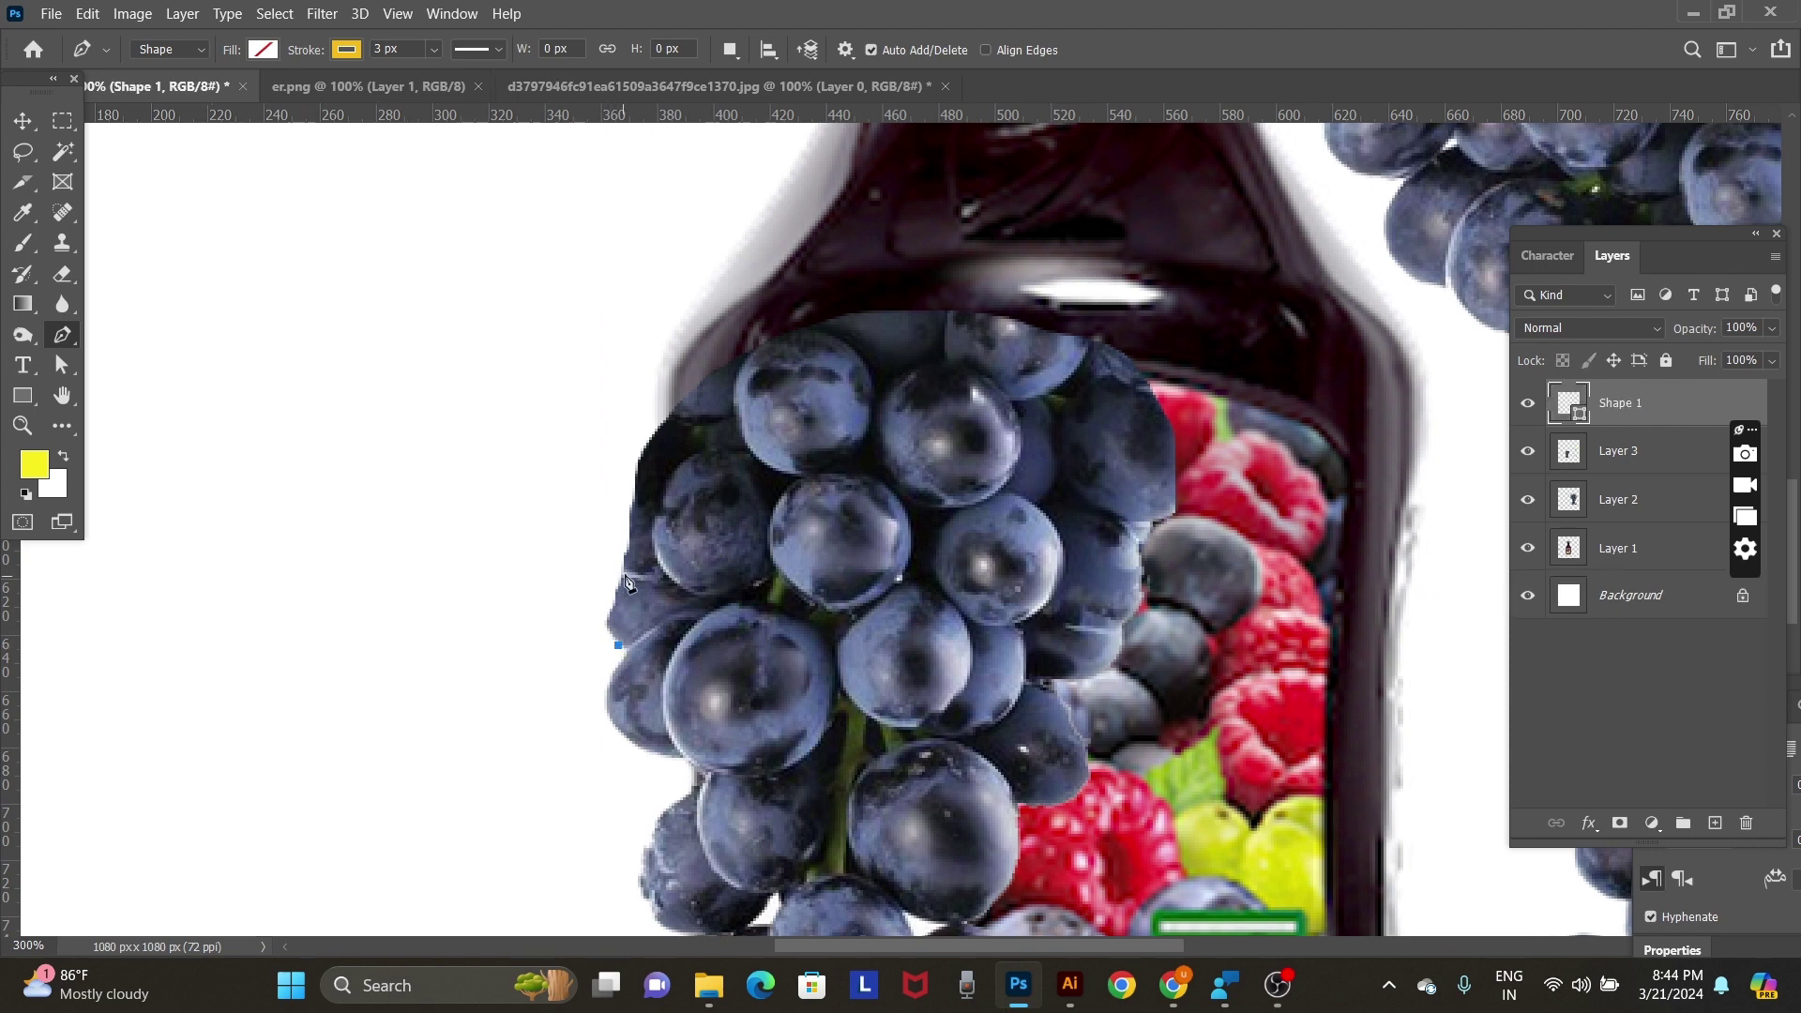
pyautogui.moveTo(652, 561); pyautogui.dragTo(710, 549)
pyautogui.click(348, 53)
pyautogui.click(208, 98)
pyautogui.click(171, 42)
pyautogui.click(169, 49)
pyautogui.click(160, 89)
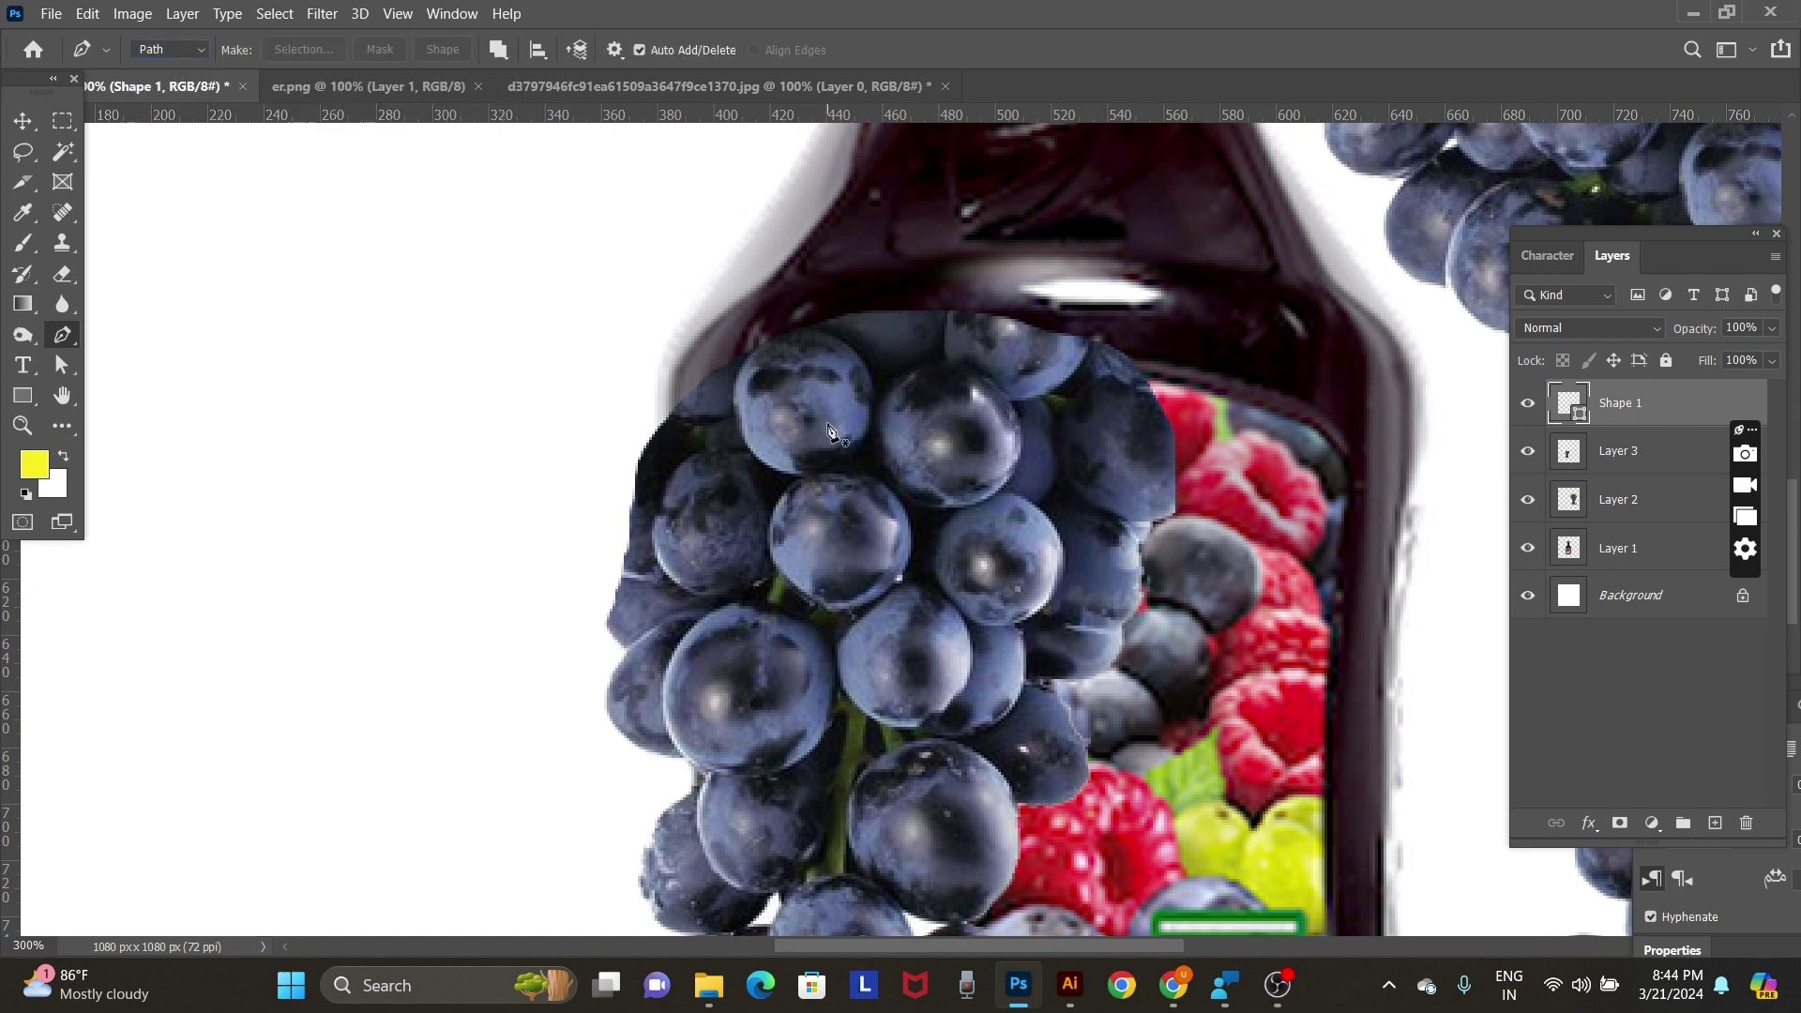
# Make Layer 3 active and draw a curved pen outline around the grapes' upper-left edge.
pyautogui.press('v')
pyautogui.rightClick(877, 447)
pyautogui.click(877, 447)
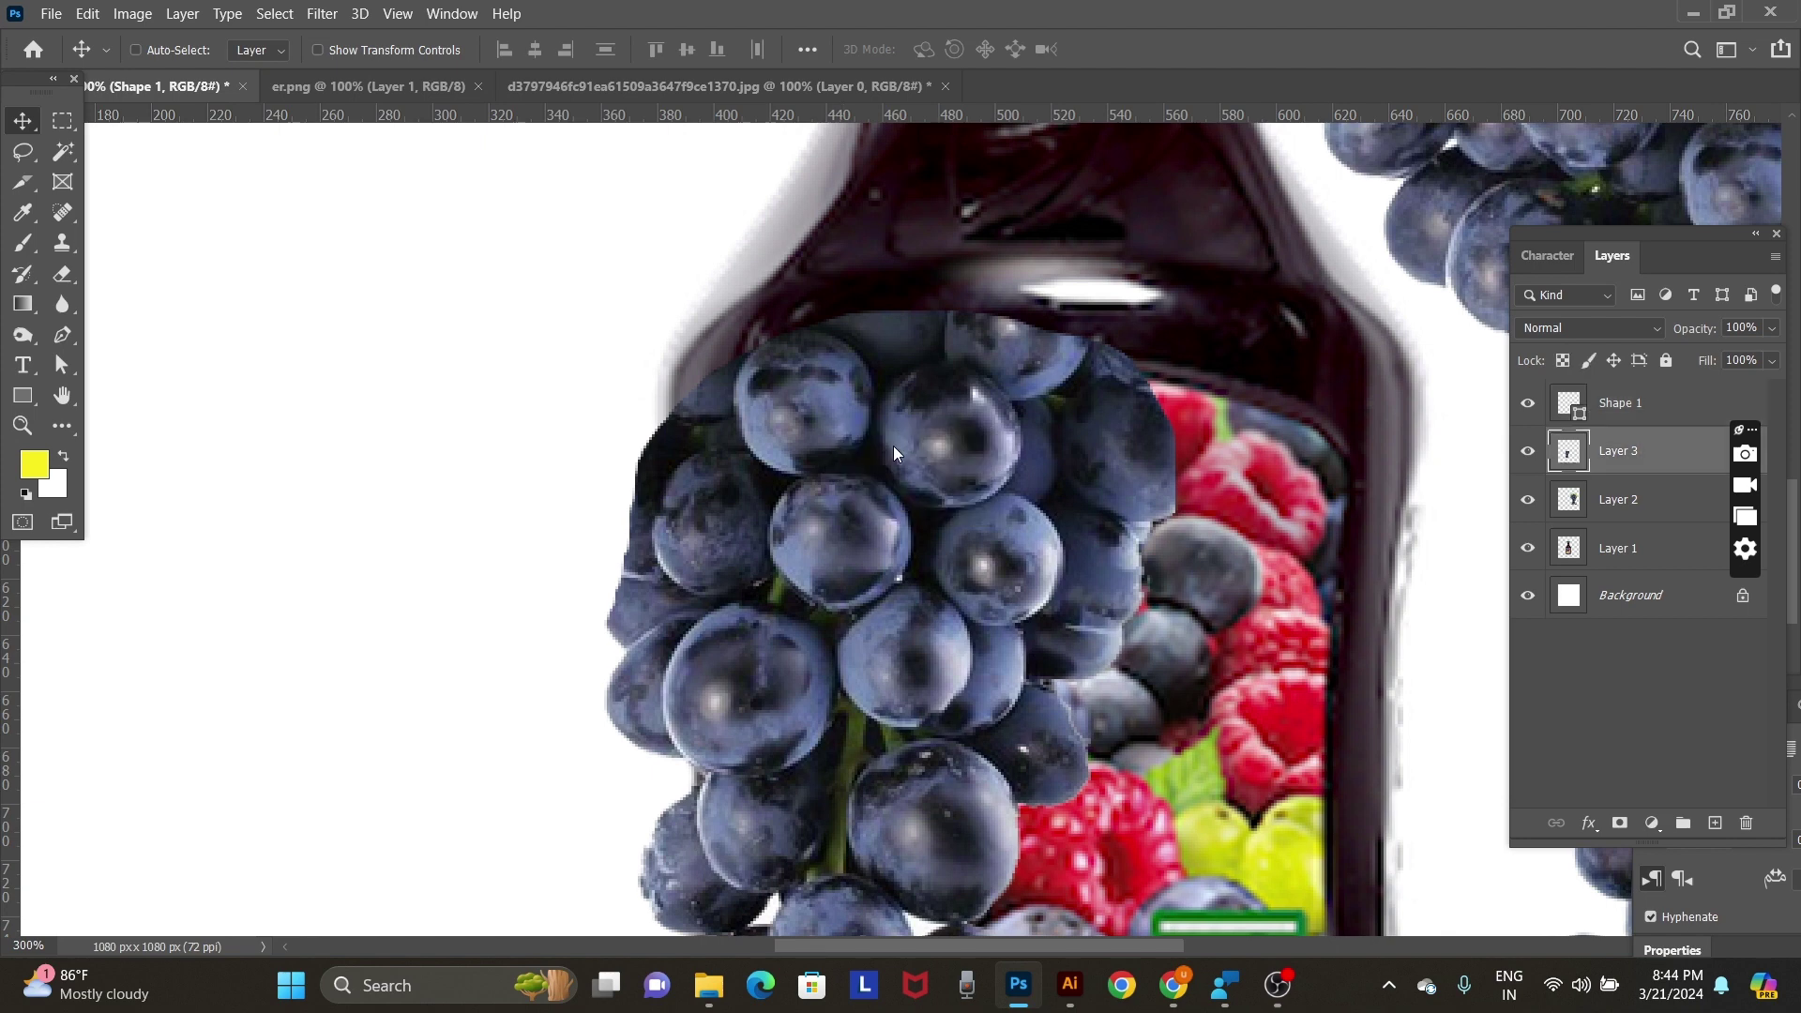
pyautogui.press('p')
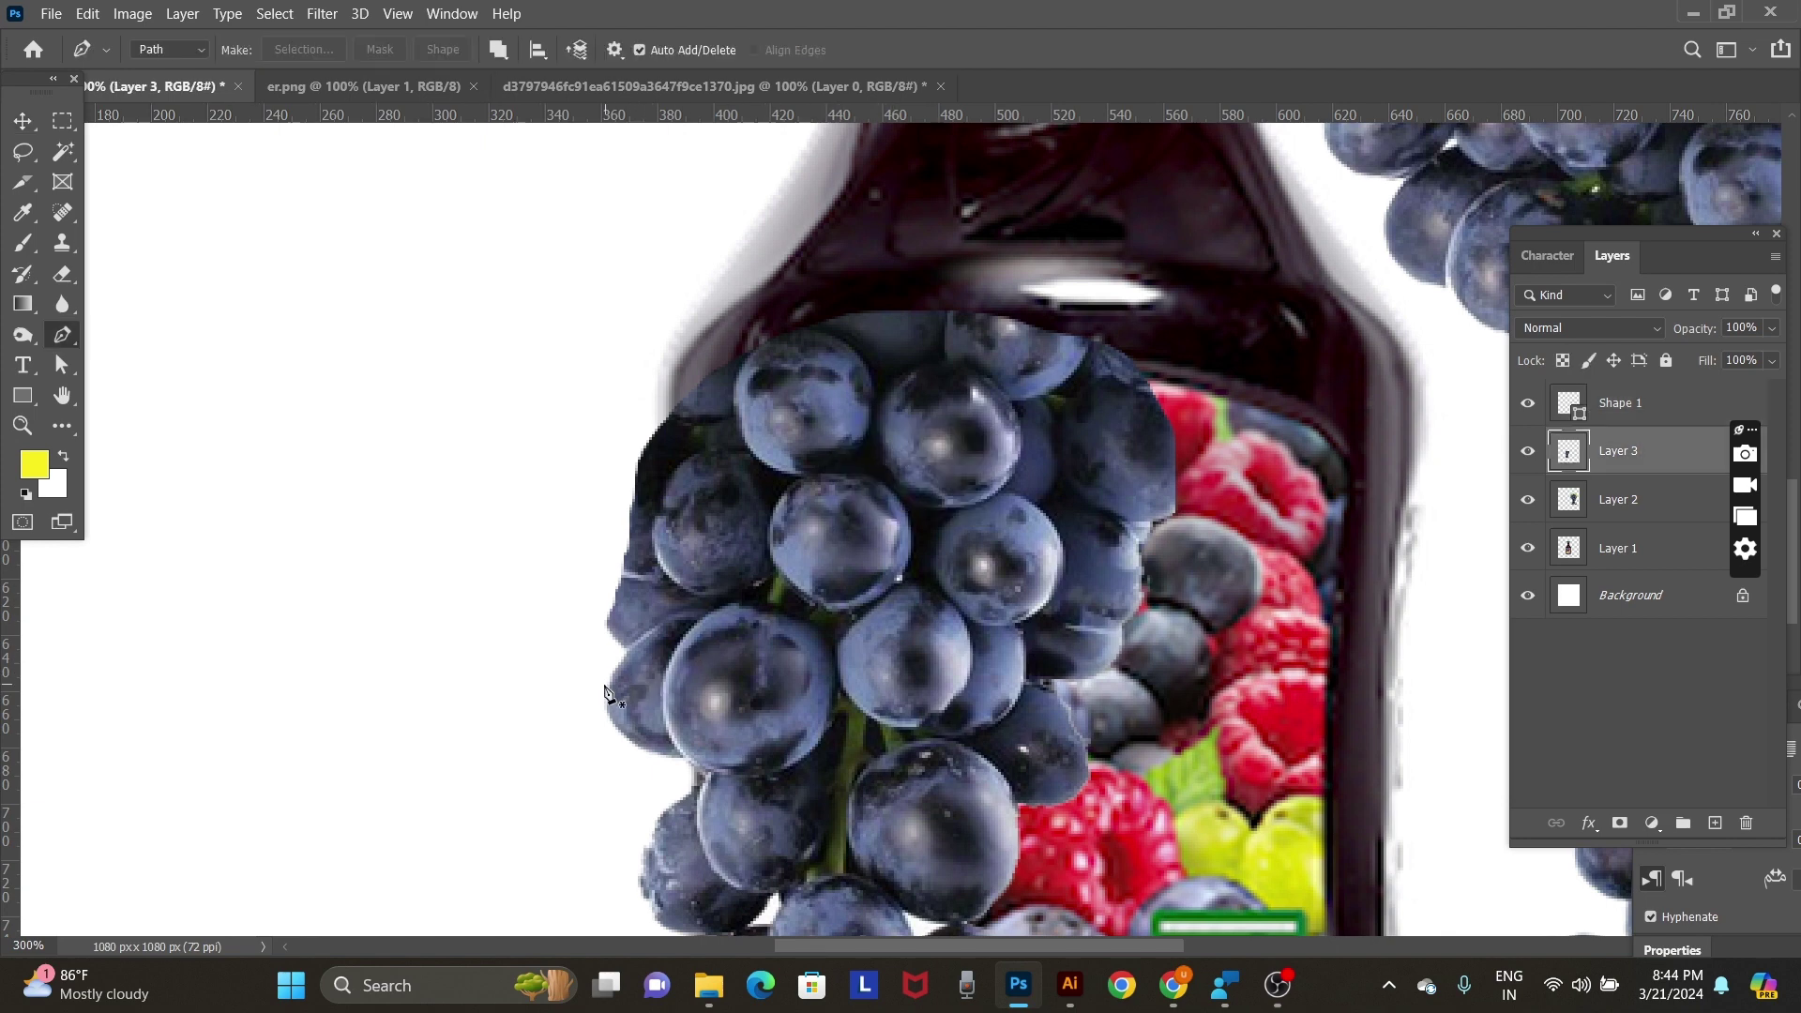
pyautogui.click(598, 693)
pyautogui.moveTo(706, 603); pyautogui.dragTo(767, 592)
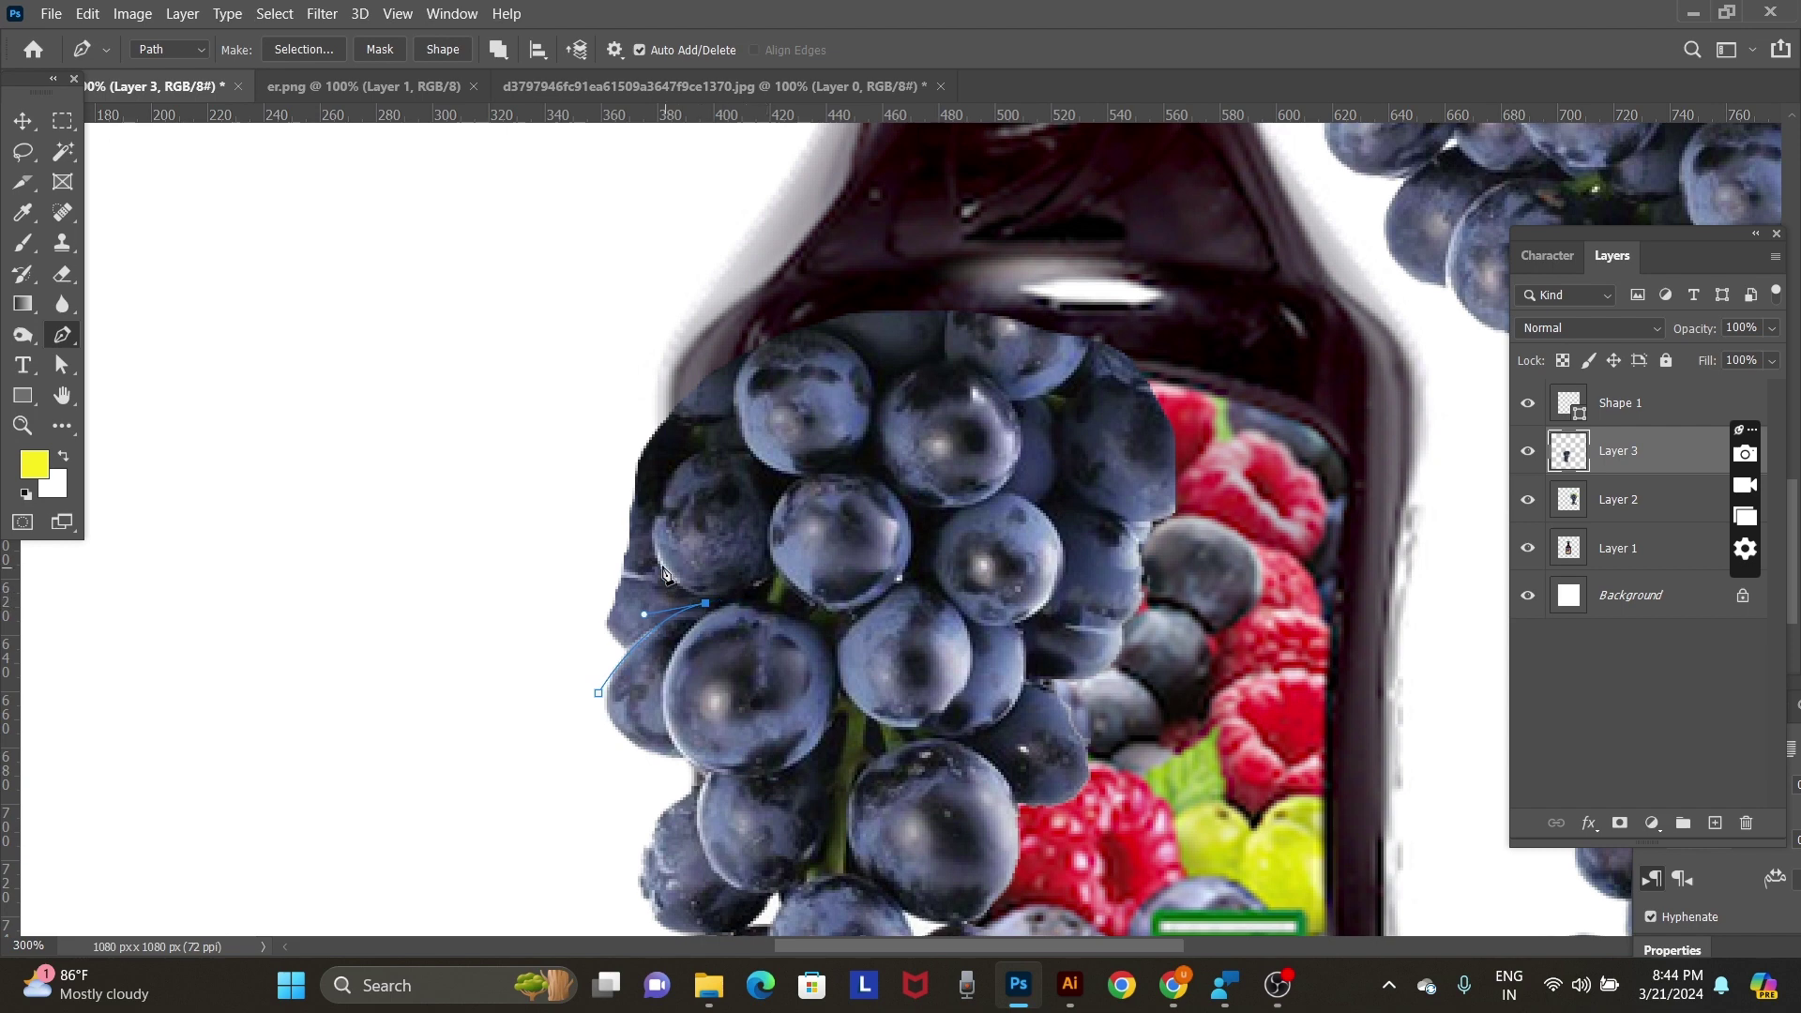
pyautogui.moveTo(651, 524); pyautogui.dragTo(664, 486)
pyautogui.click(702, 448)
pyautogui.hotkey('ctrl', 'z')
pyautogui.moveTo(745, 443); pyautogui.dragTo(812, 432)
pyautogui.moveTo(768, 337); pyautogui.dragTo(826, 295)
pyautogui.moveTo(649, 276); pyautogui.dragTo(555, 364)
pyautogui.moveTo(463, 479); pyautogui.dragTo(457, 515)
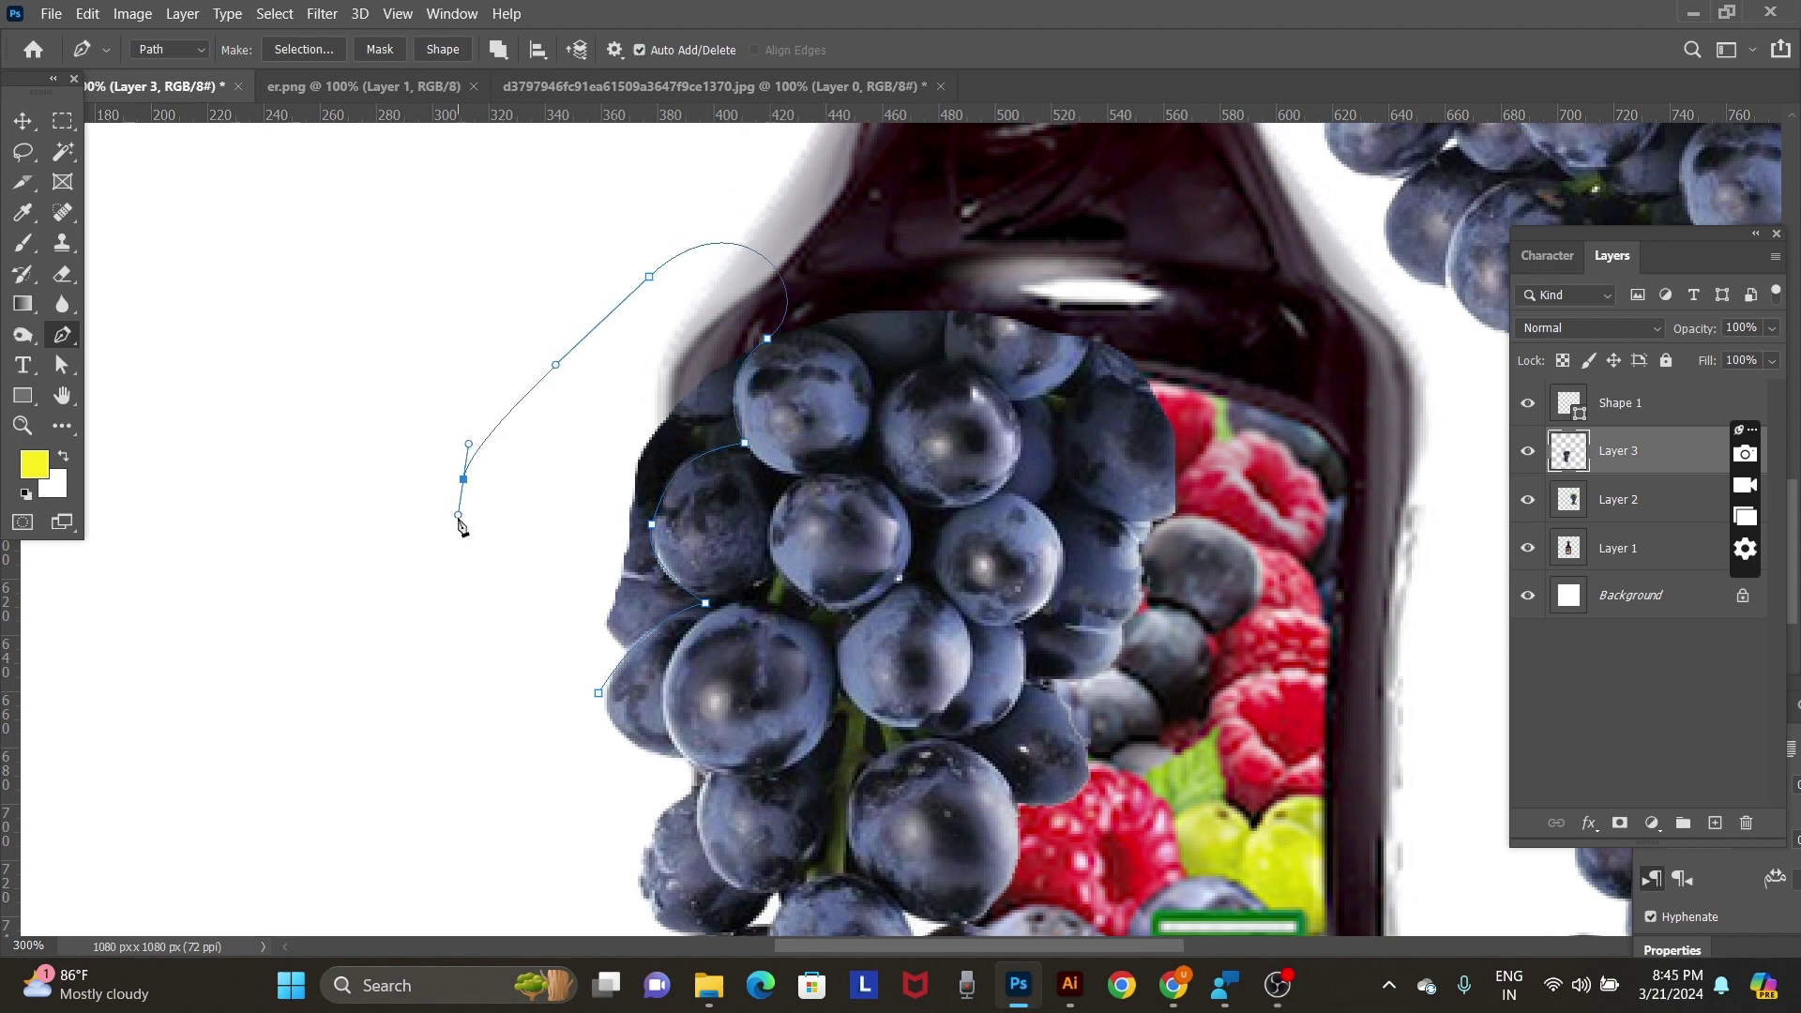
# Convert the outline to a selection, fill it with white, deselect, and zoom out.
pyautogui.hotkey('ctrl', 'Return')
pyautogui.press('Delete')
pyautogui.hotkey('ctrl', 'd')
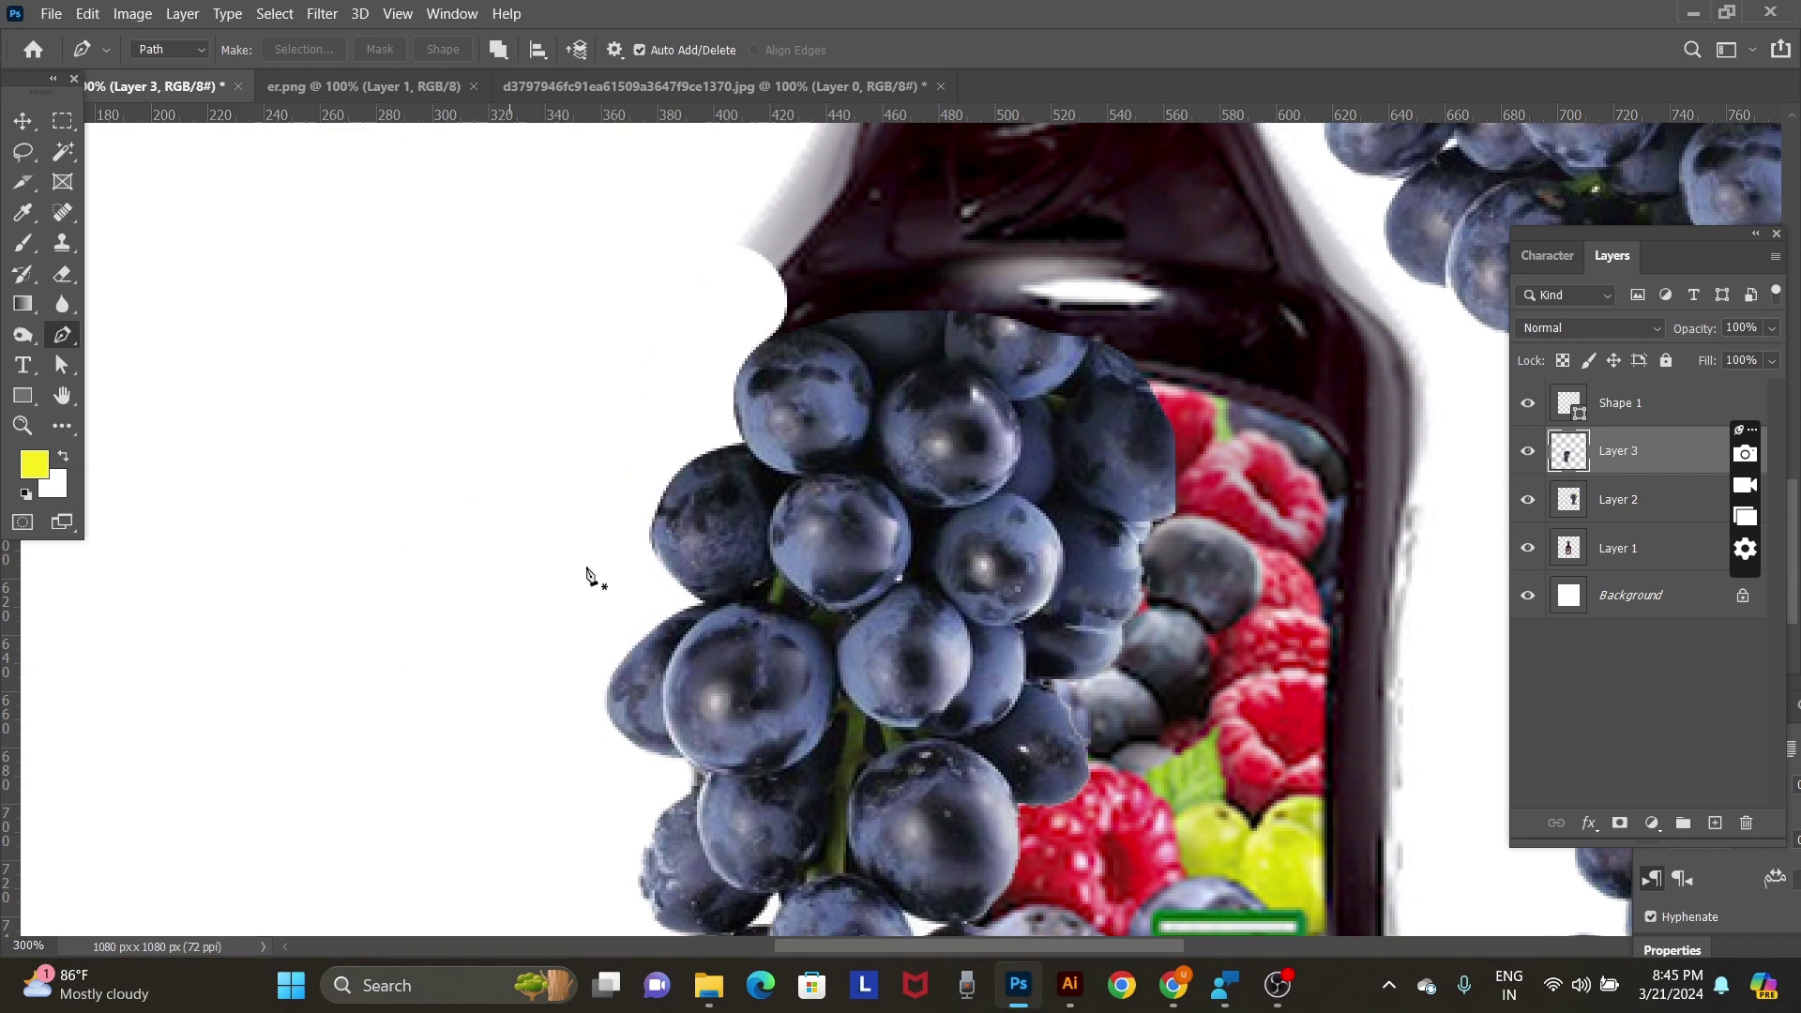
pyautogui.keyDown('alt'); pyautogui.click(834, 504); pyautogui.keyUp('alt')
pyautogui.keyDown('alt'); pyautogui.click(835, 505); pyautogui.keyUp('alt')
pyautogui.keyDown('alt'); pyautogui.click(844, 535); pyautogui.keyUp('alt')
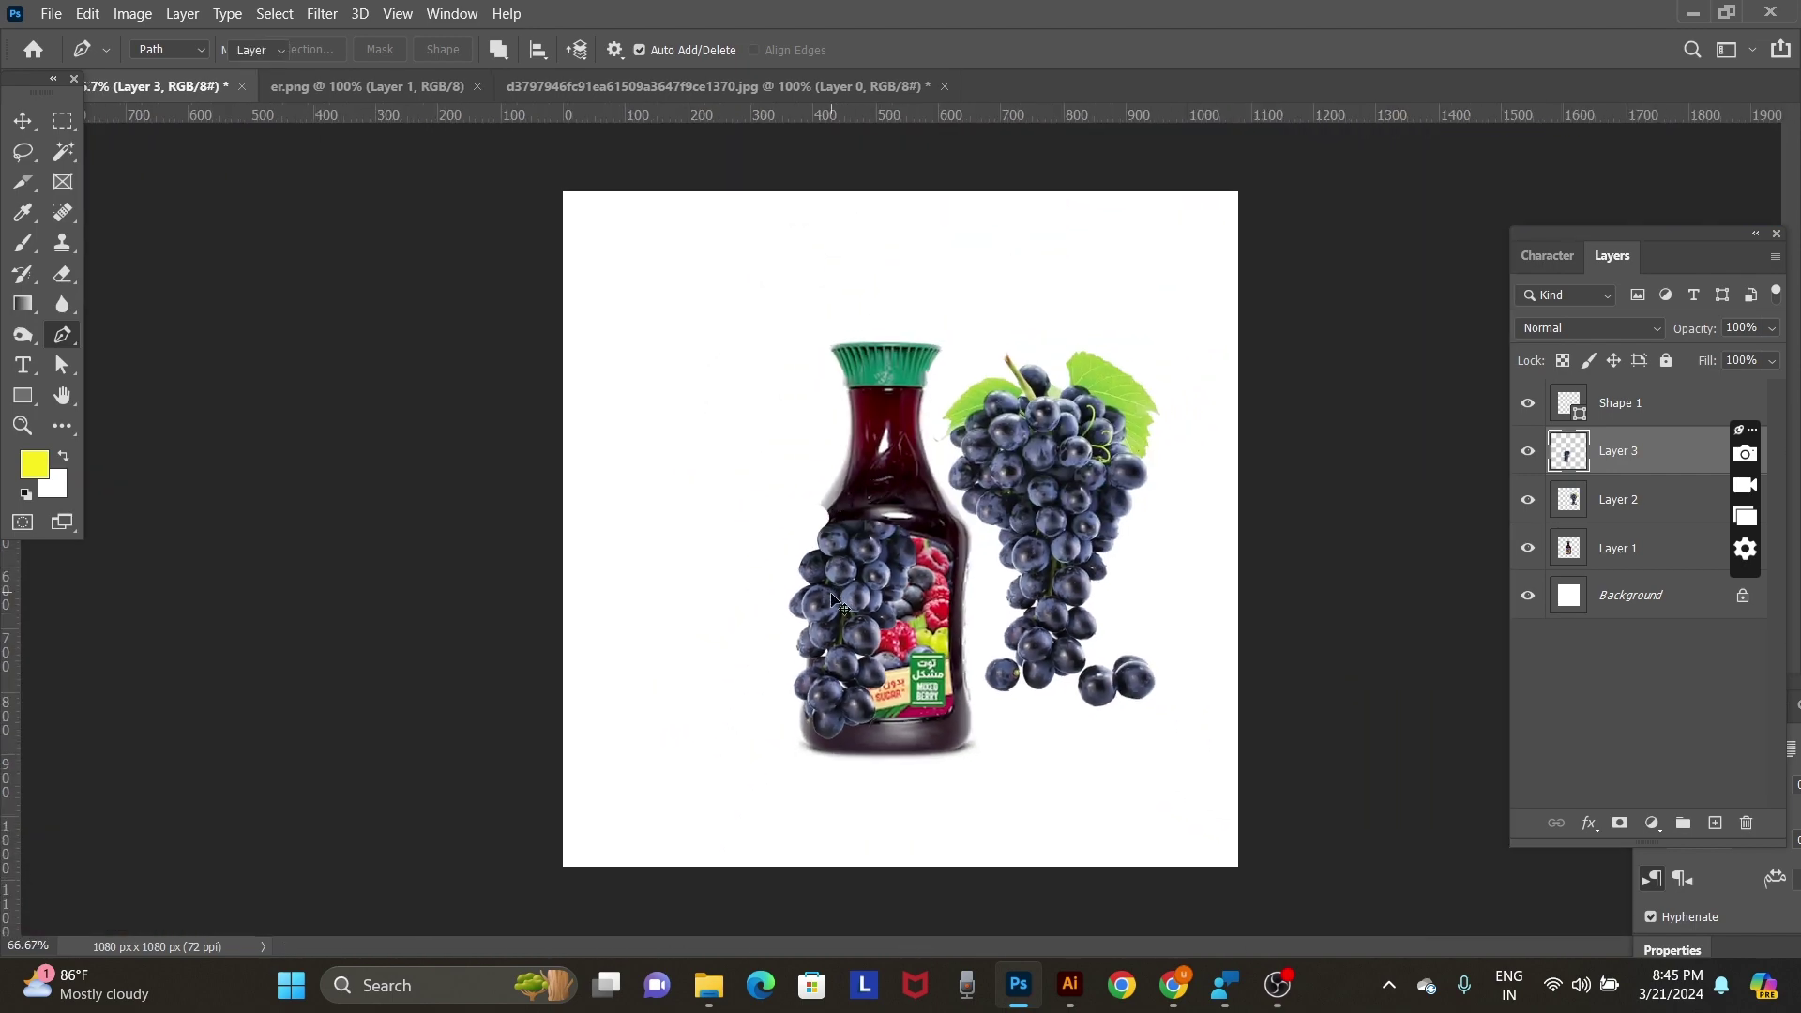
# Shift the grapes up-right and delete the white patch with the Magic Wand.
pyautogui.press('v')
pyautogui.moveTo(865, 581)
pyautogui.mouseDown()
pyautogui.moveTo(861, 551)
pyautogui.moveTo(947, 538)
pyautogui.mouseUp()
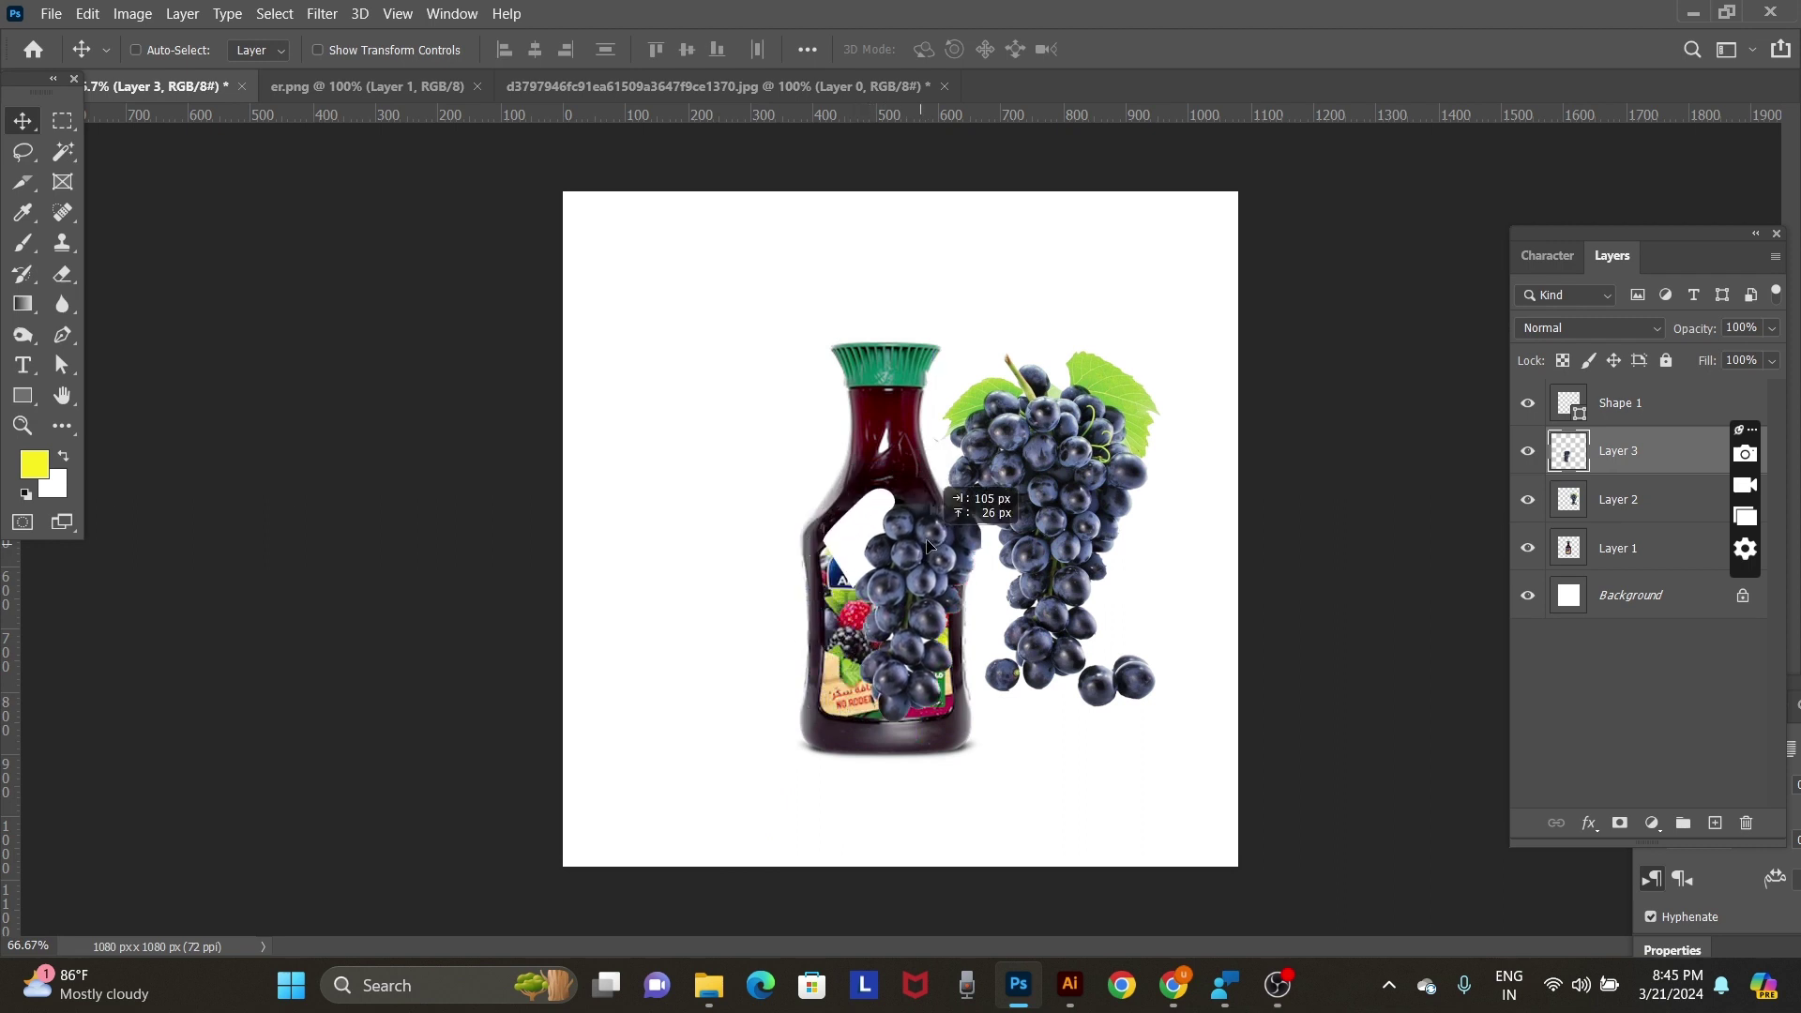
pyautogui.press('w')
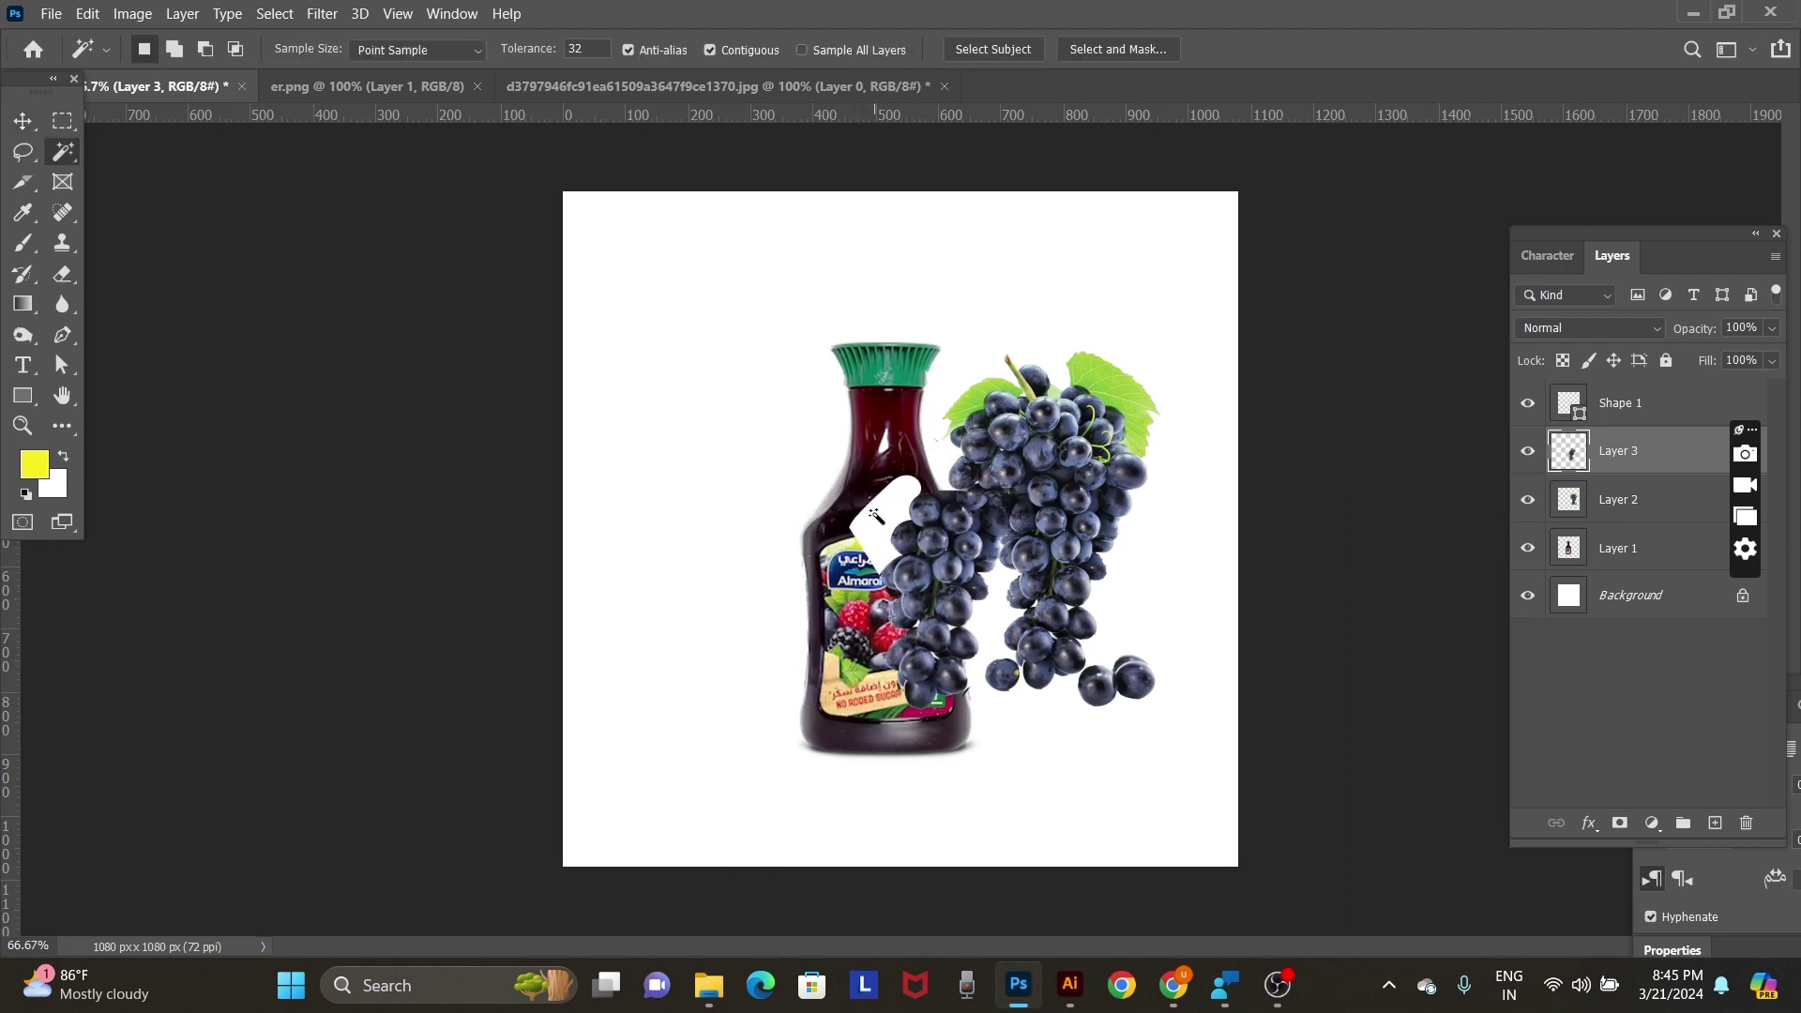
pyautogui.click(875, 515)
pyautogui.press('Delete')
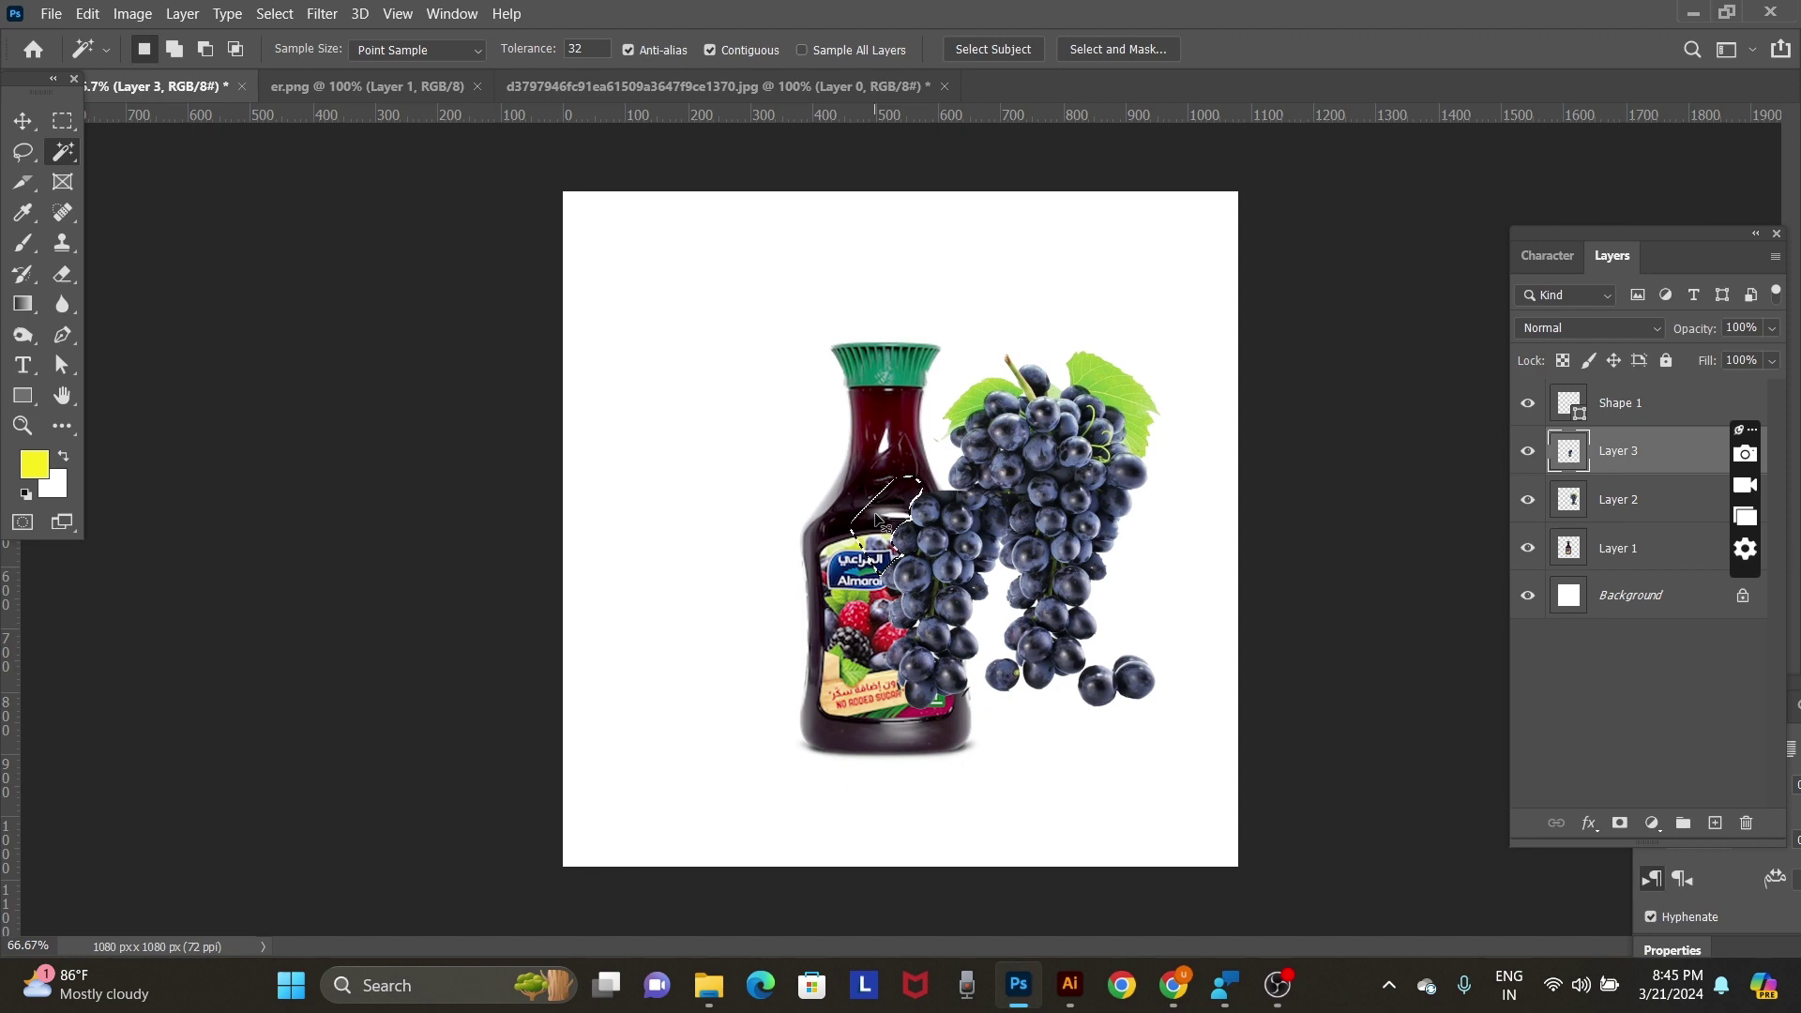
pyautogui.hotkey('ctrl', 'd')
# Move the grape bunch left onto the bottle, reselect Layer 3, and nudge it slightly down.
pyautogui.press('v')
pyautogui.moveTo(933, 530); pyautogui.dragTo(847, 537)
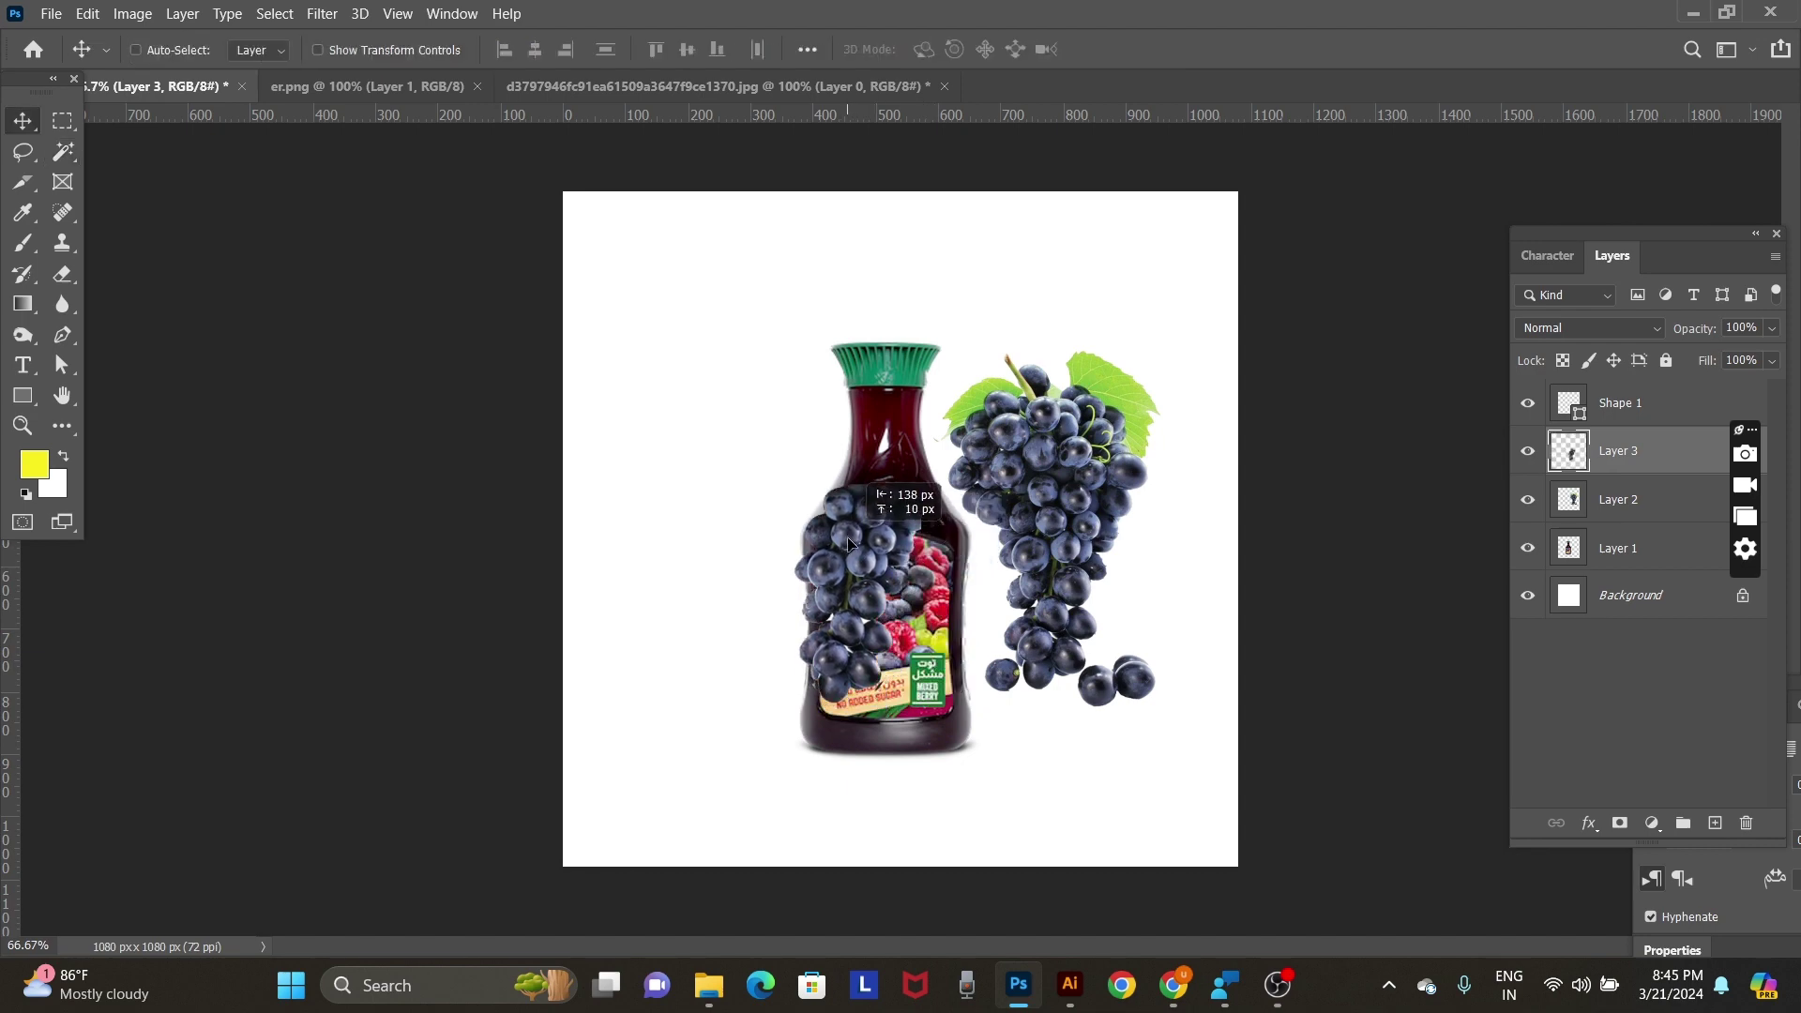
pyautogui.scroll(1, 671, 359)
pyautogui.scroll(2, 671, 359)
pyautogui.scroll(1, 671, 359)
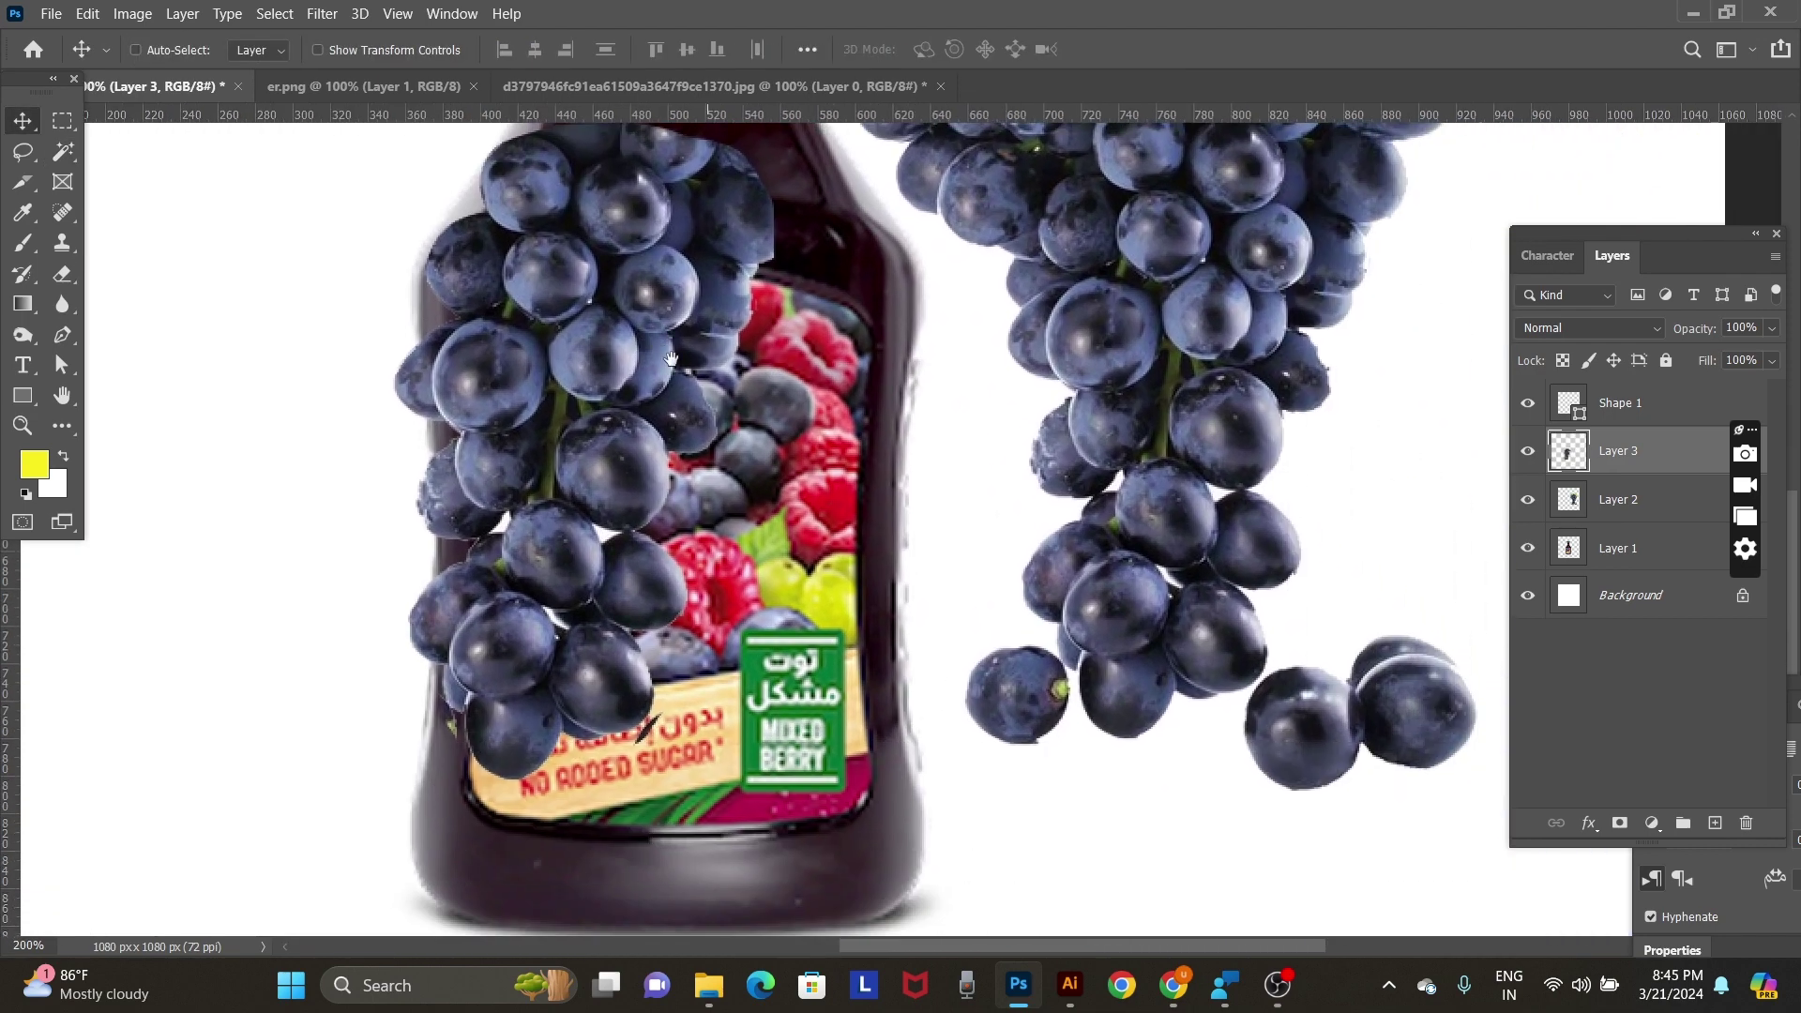
pyautogui.scroll(-2, 993, 323)
pyautogui.rightClick(941, 199)
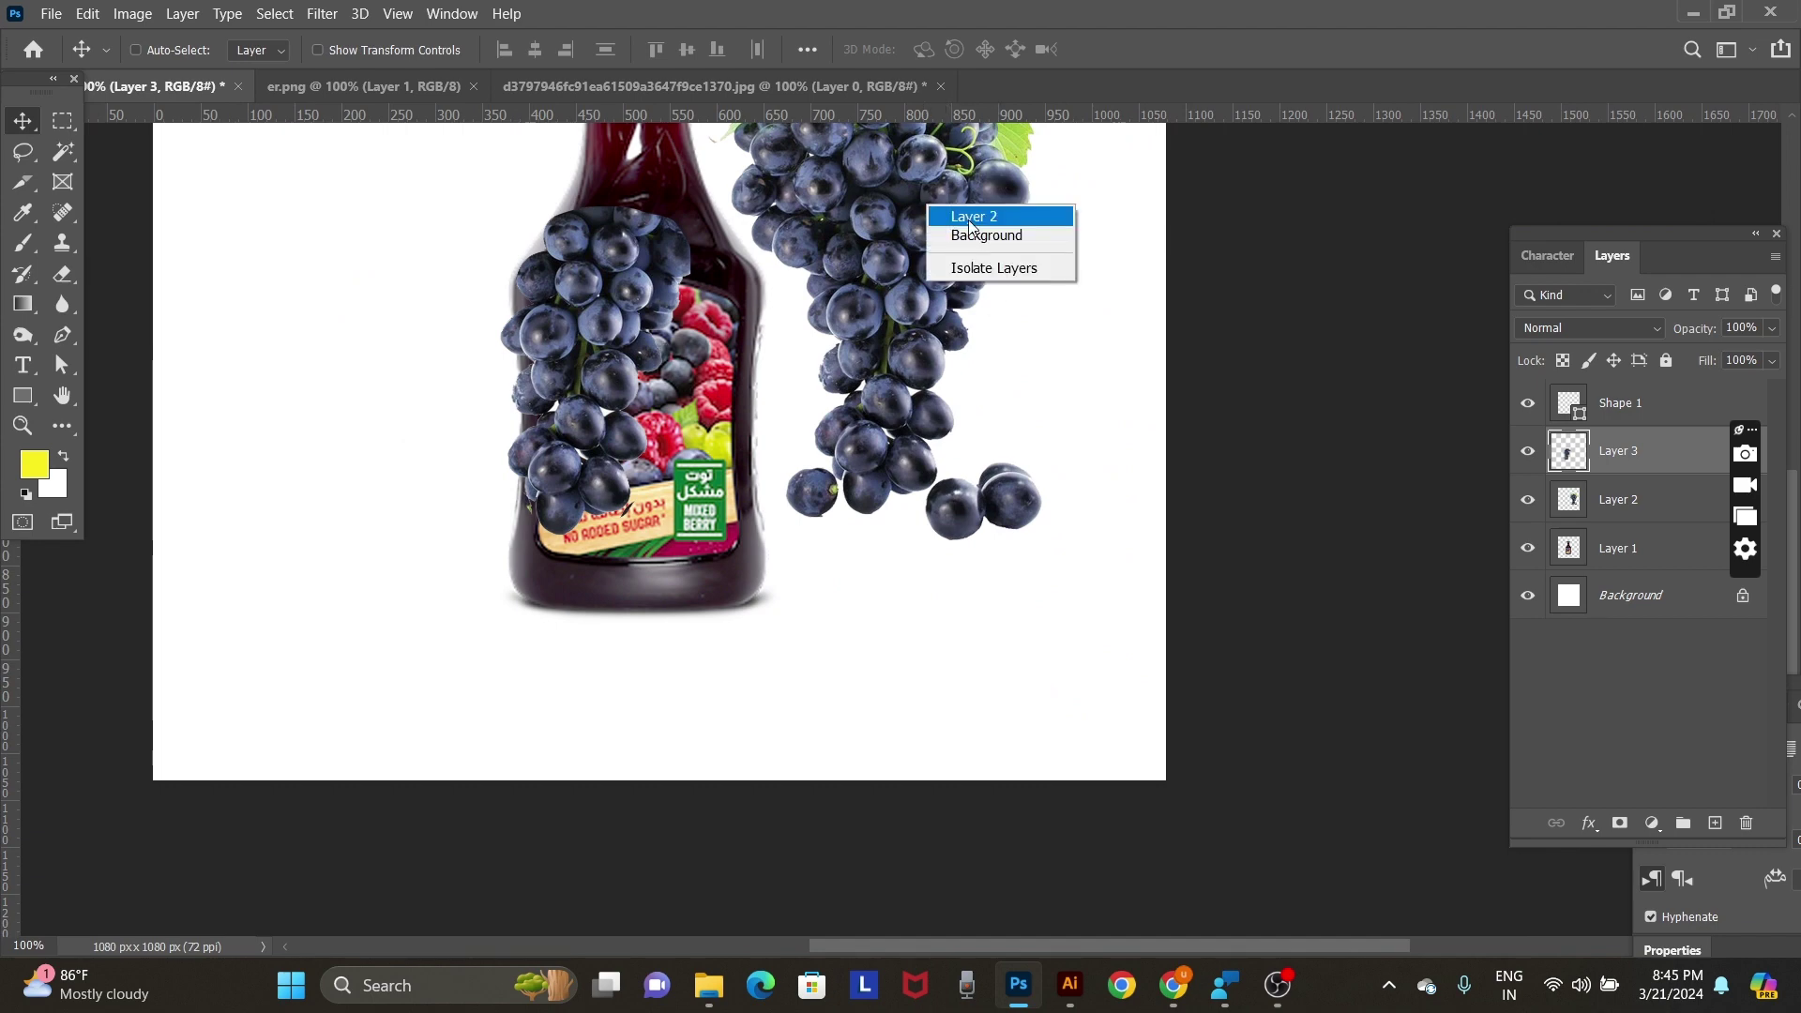
pyautogui.click(994, 222)
pyautogui.hotkey('ctrl', 'z')
pyautogui.moveTo(713, 339); pyautogui.dragTo(587, 563)
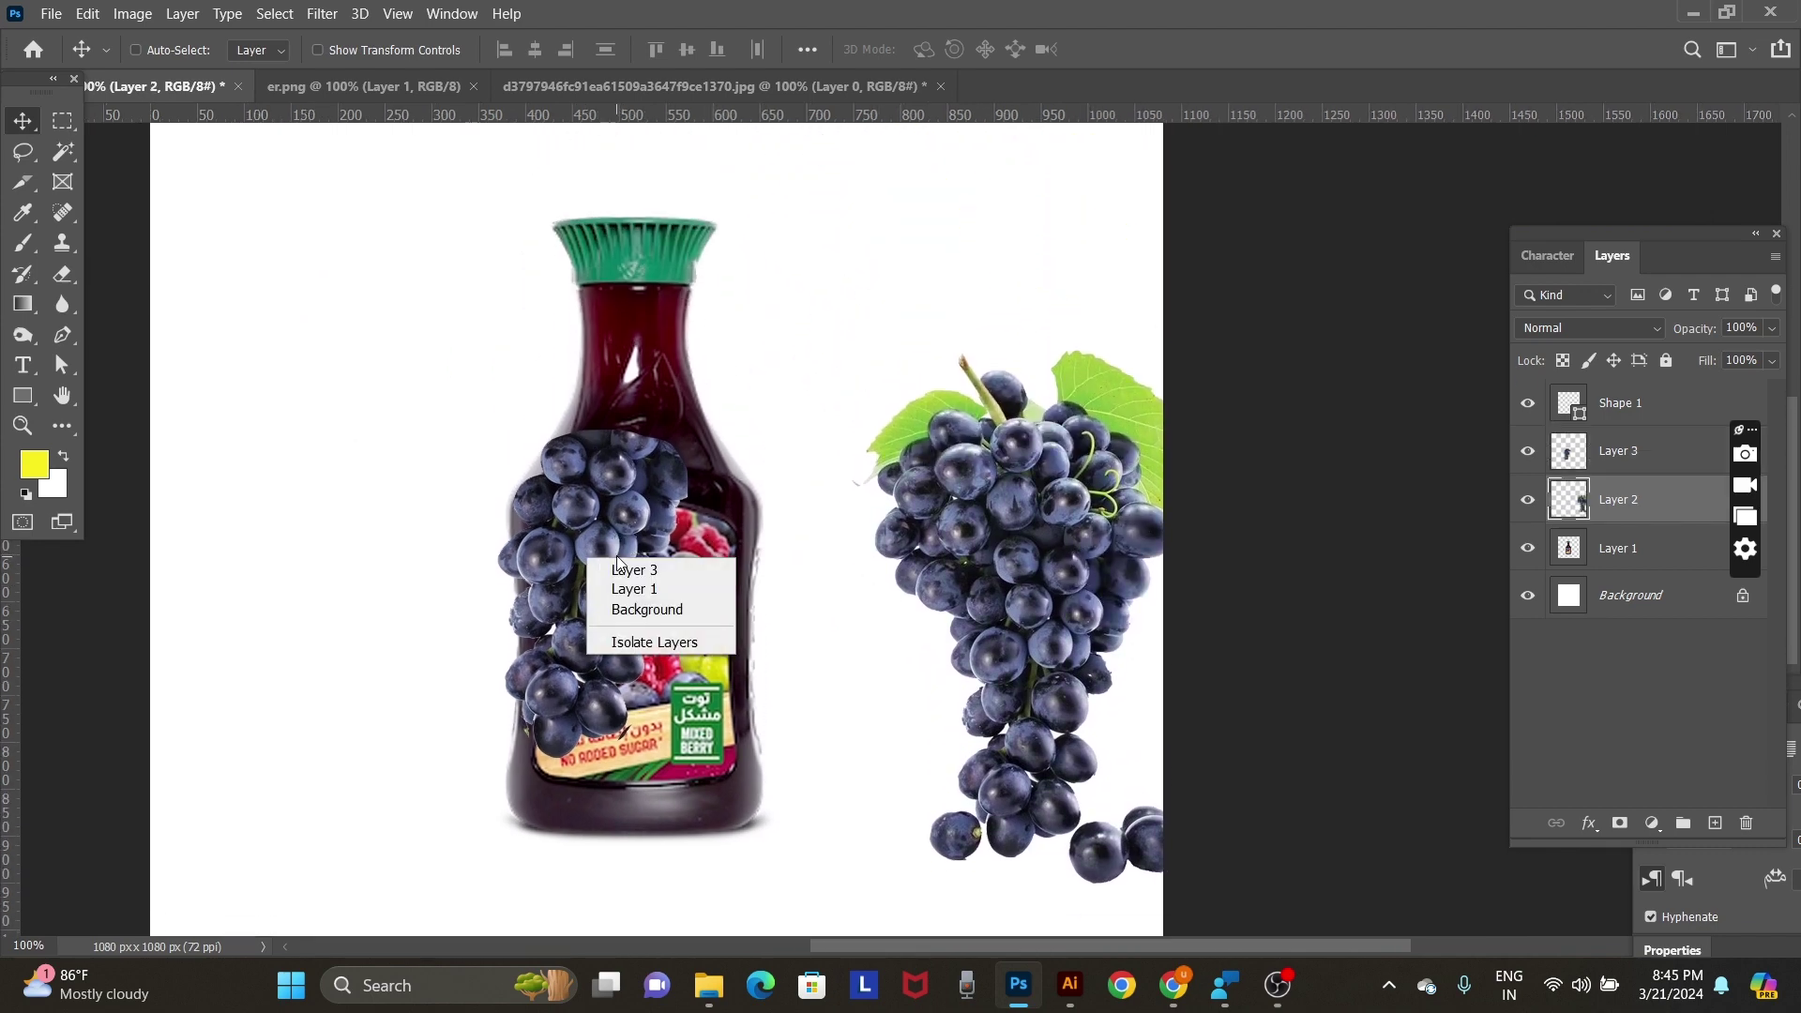
pyautogui.click(624, 567)
pyautogui.moveTo(611, 563)
pyautogui.mouseDown()
pyautogui.moveTo(599, 582)
pyautogui.moveTo(627, 577)
pyautogui.mouseUp()
# Flip the grape copy horizontally and move it right across the bottle.
pyautogui.hotkey('ctrl', 't')
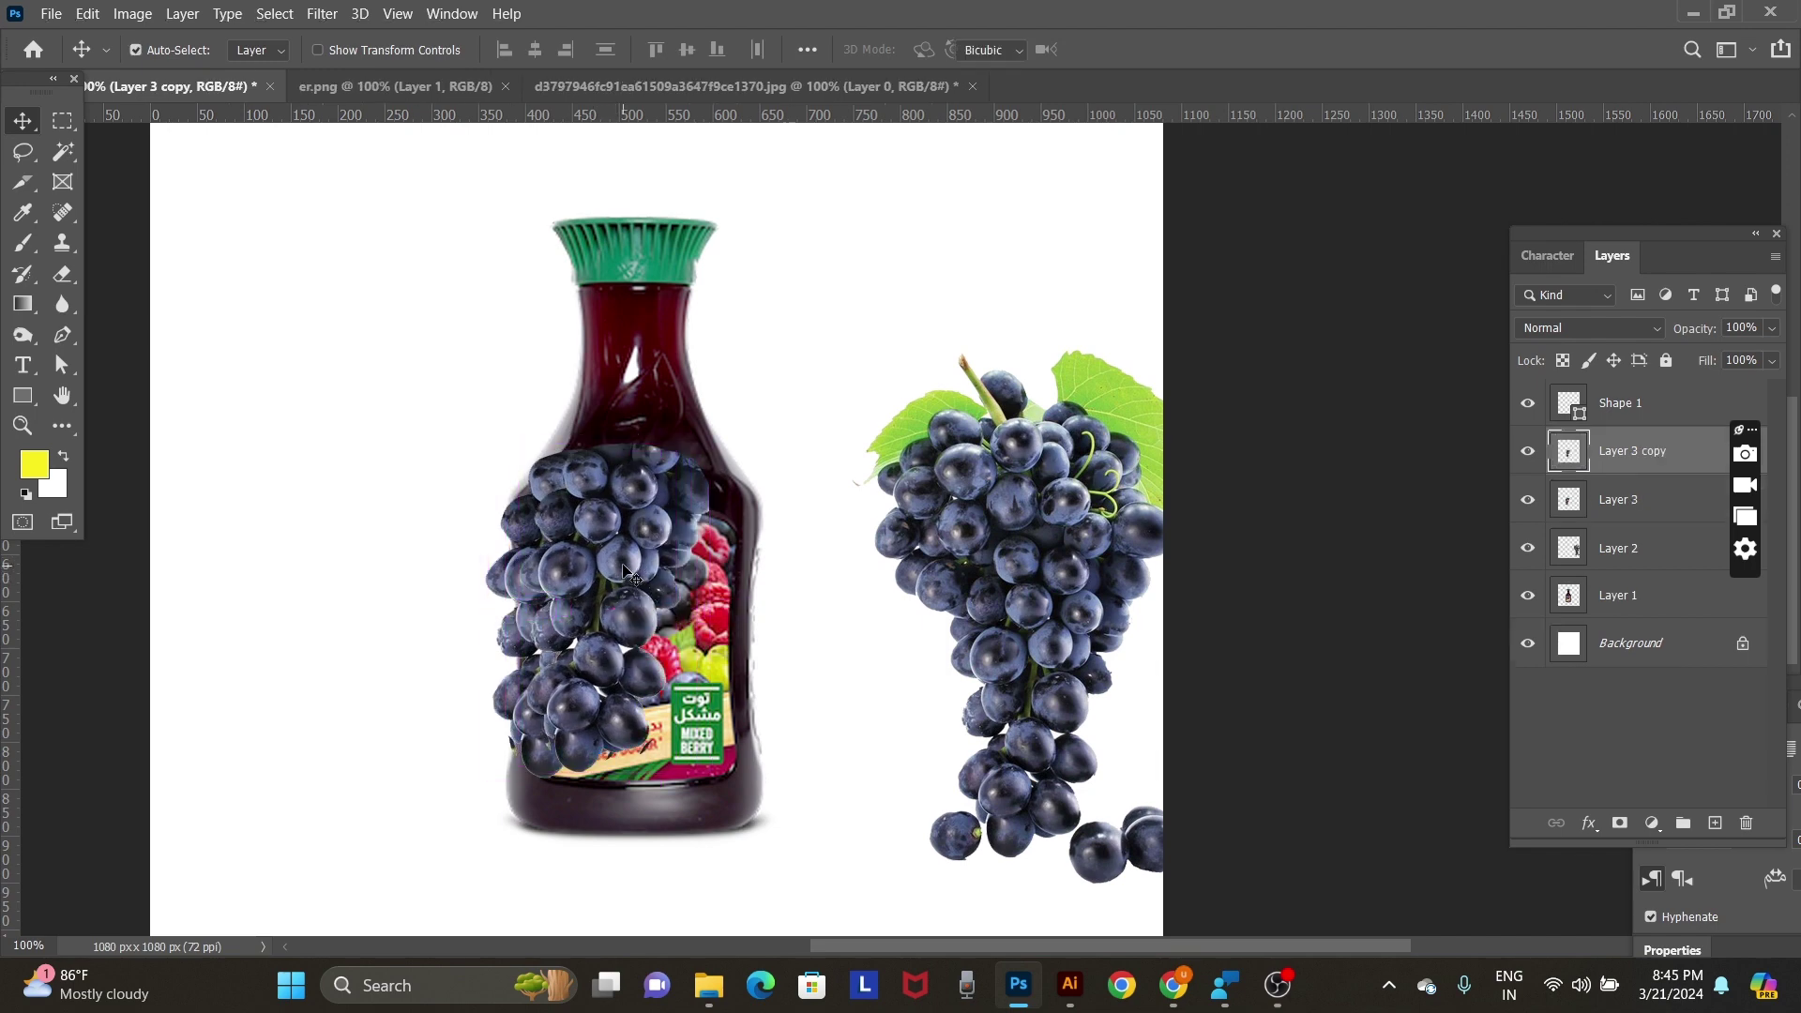
pyautogui.rightClick(624, 569)
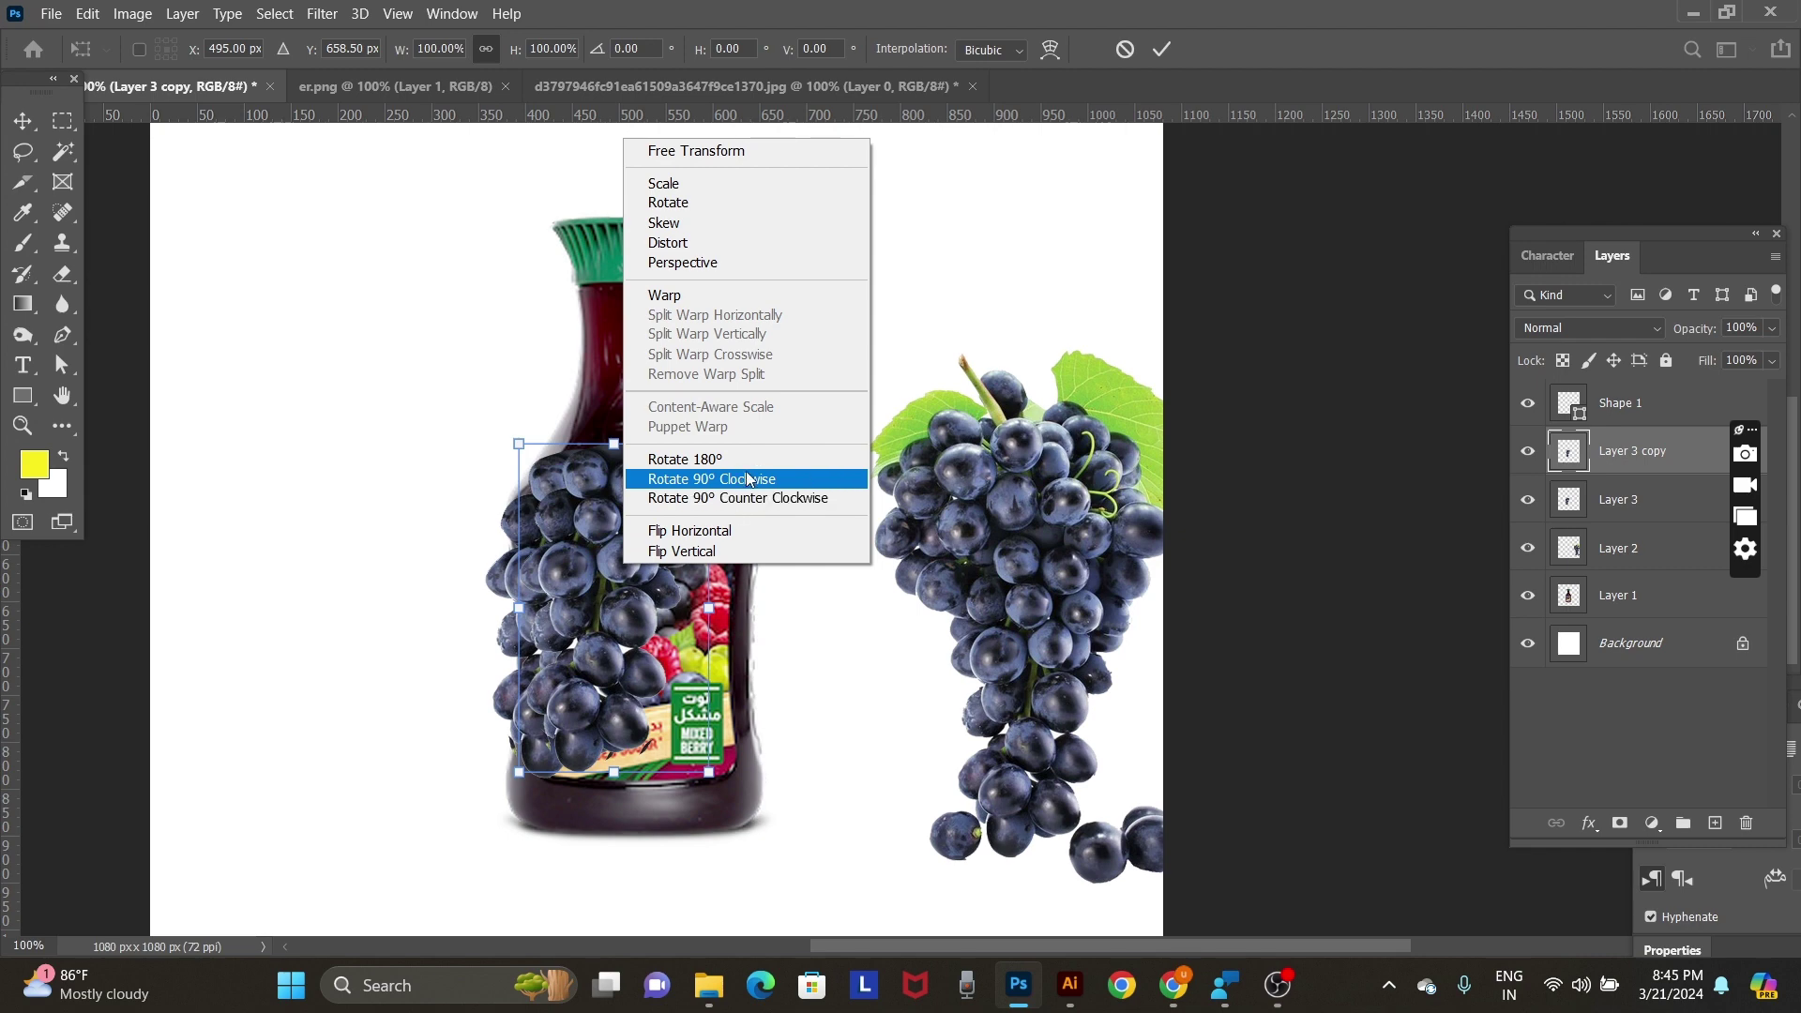
pyautogui.click(694, 530)
pyautogui.moveTo(634, 561)
pyautogui.mouseDown()
pyautogui.moveTo(702, 575)
pyautogui.moveTo(686, 564)
pyautogui.mouseUp()
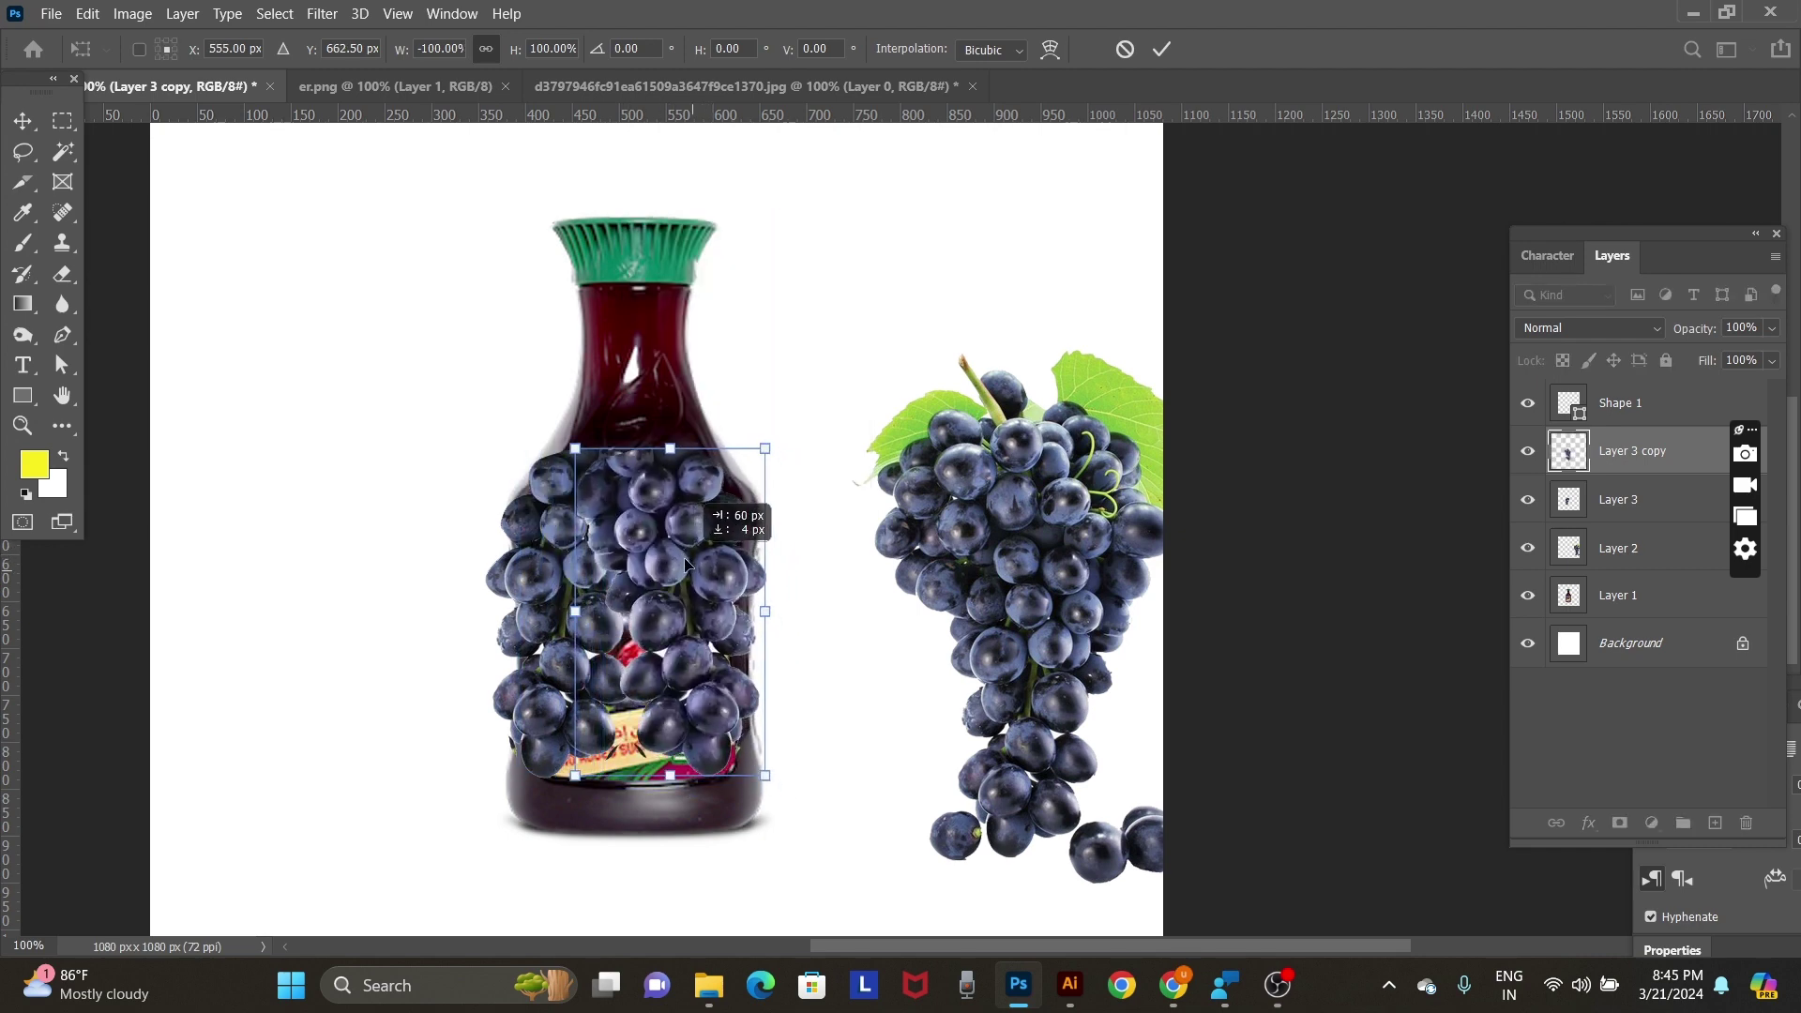
pyautogui.moveTo(776, 437)
pyautogui.mouseDown()
pyautogui.moveTo(819, 452)
pyautogui.moveTo(775, 489)
pyautogui.mouseUp()
pyautogui.hotkey('ctrl', 'z')
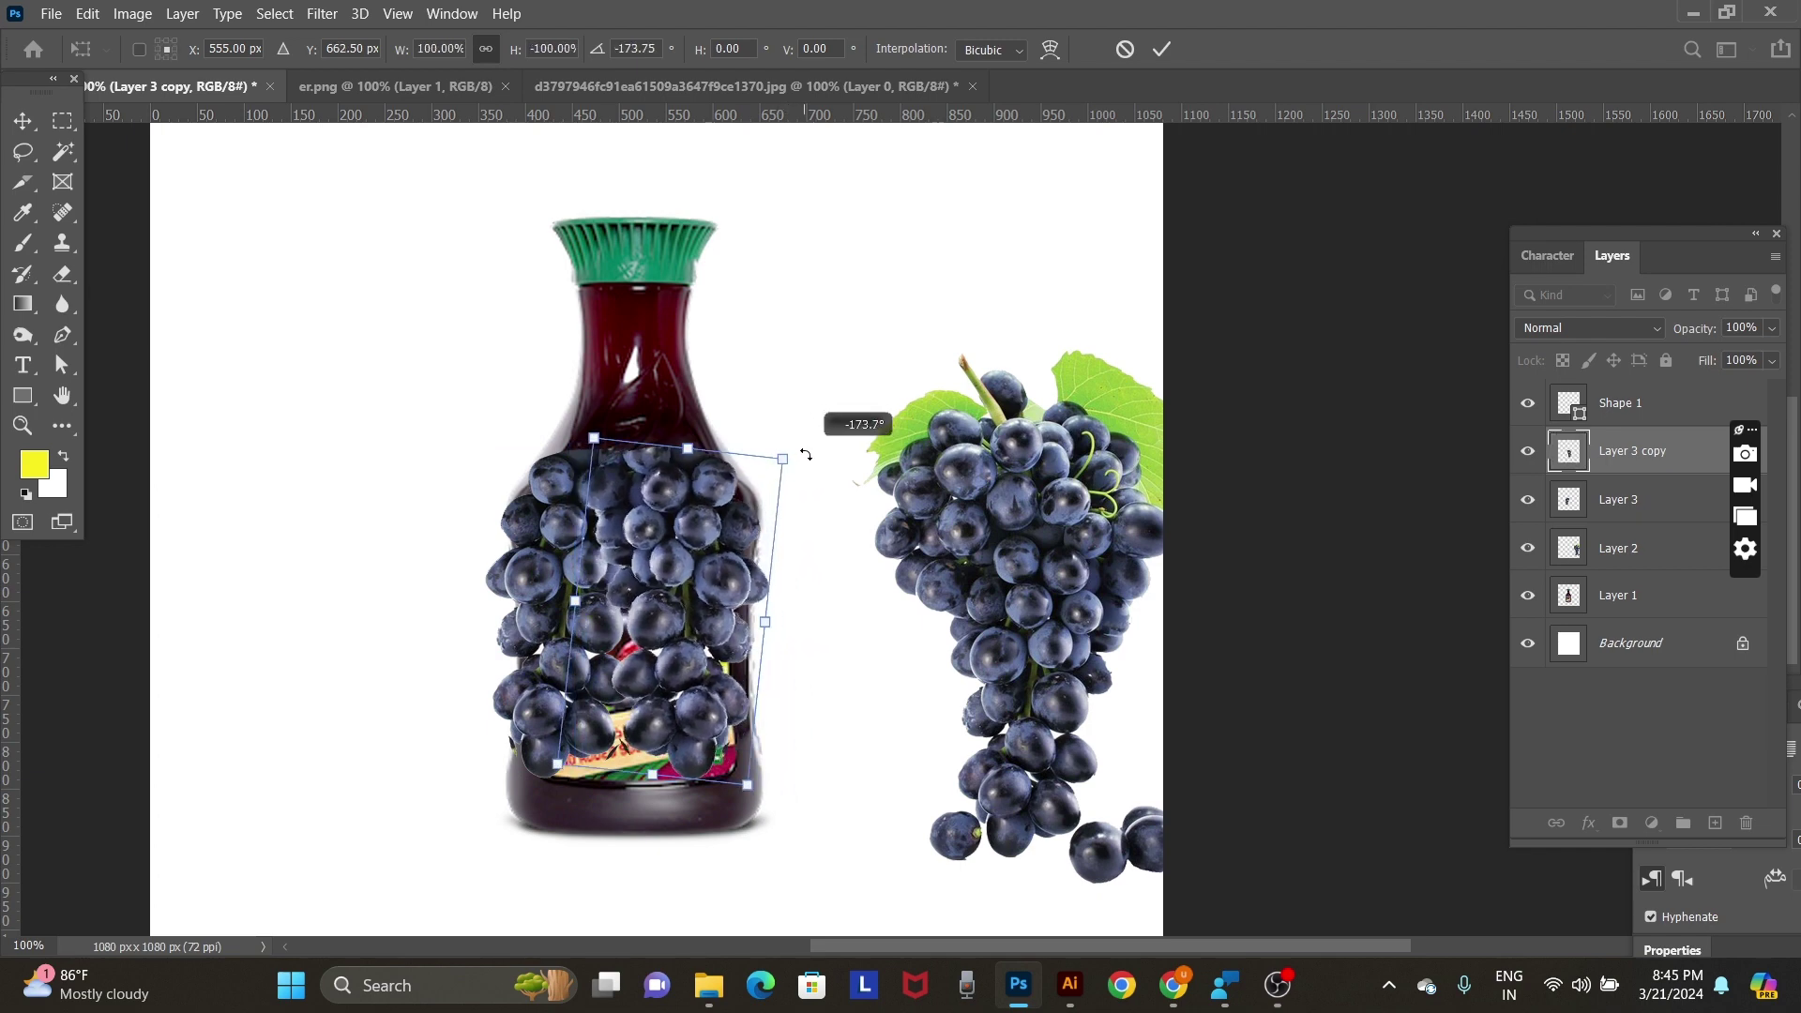
pyautogui.press('Return')
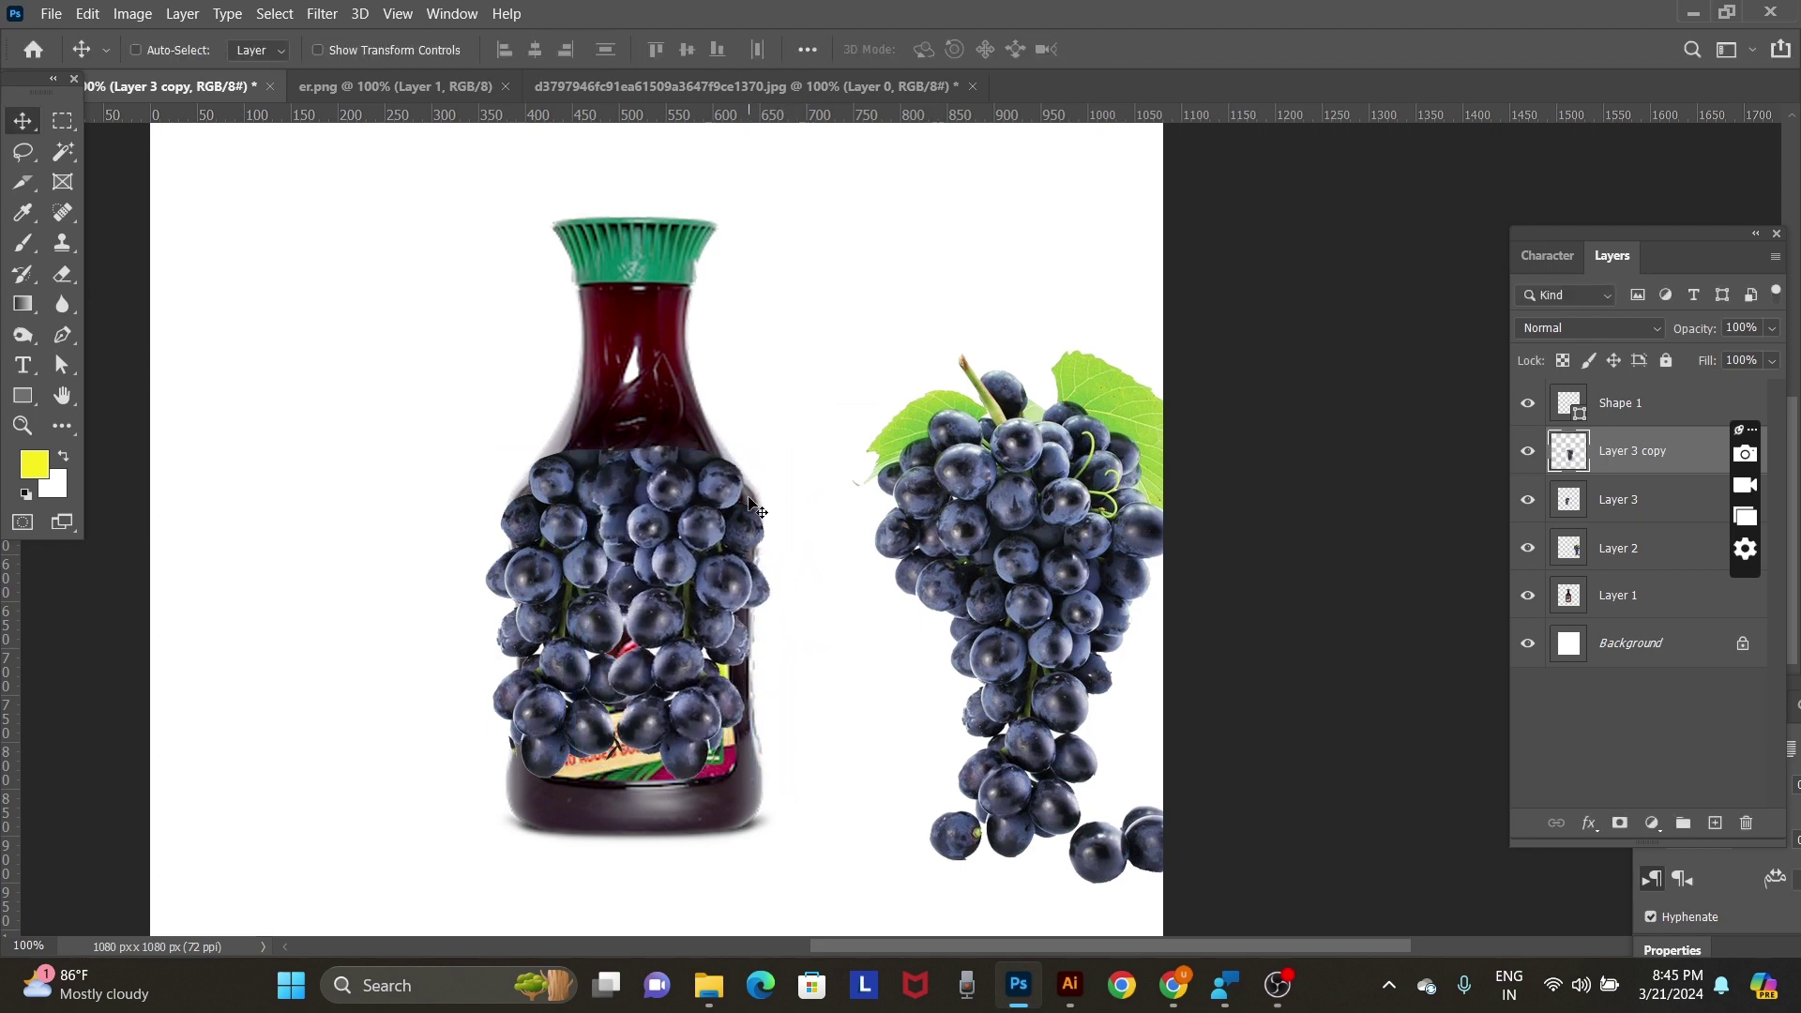
# Enlarge the original Layer 3 grapes to about 108% to widen coverage.
pyautogui.rightClick(582, 632)
pyautogui.click(616, 641)
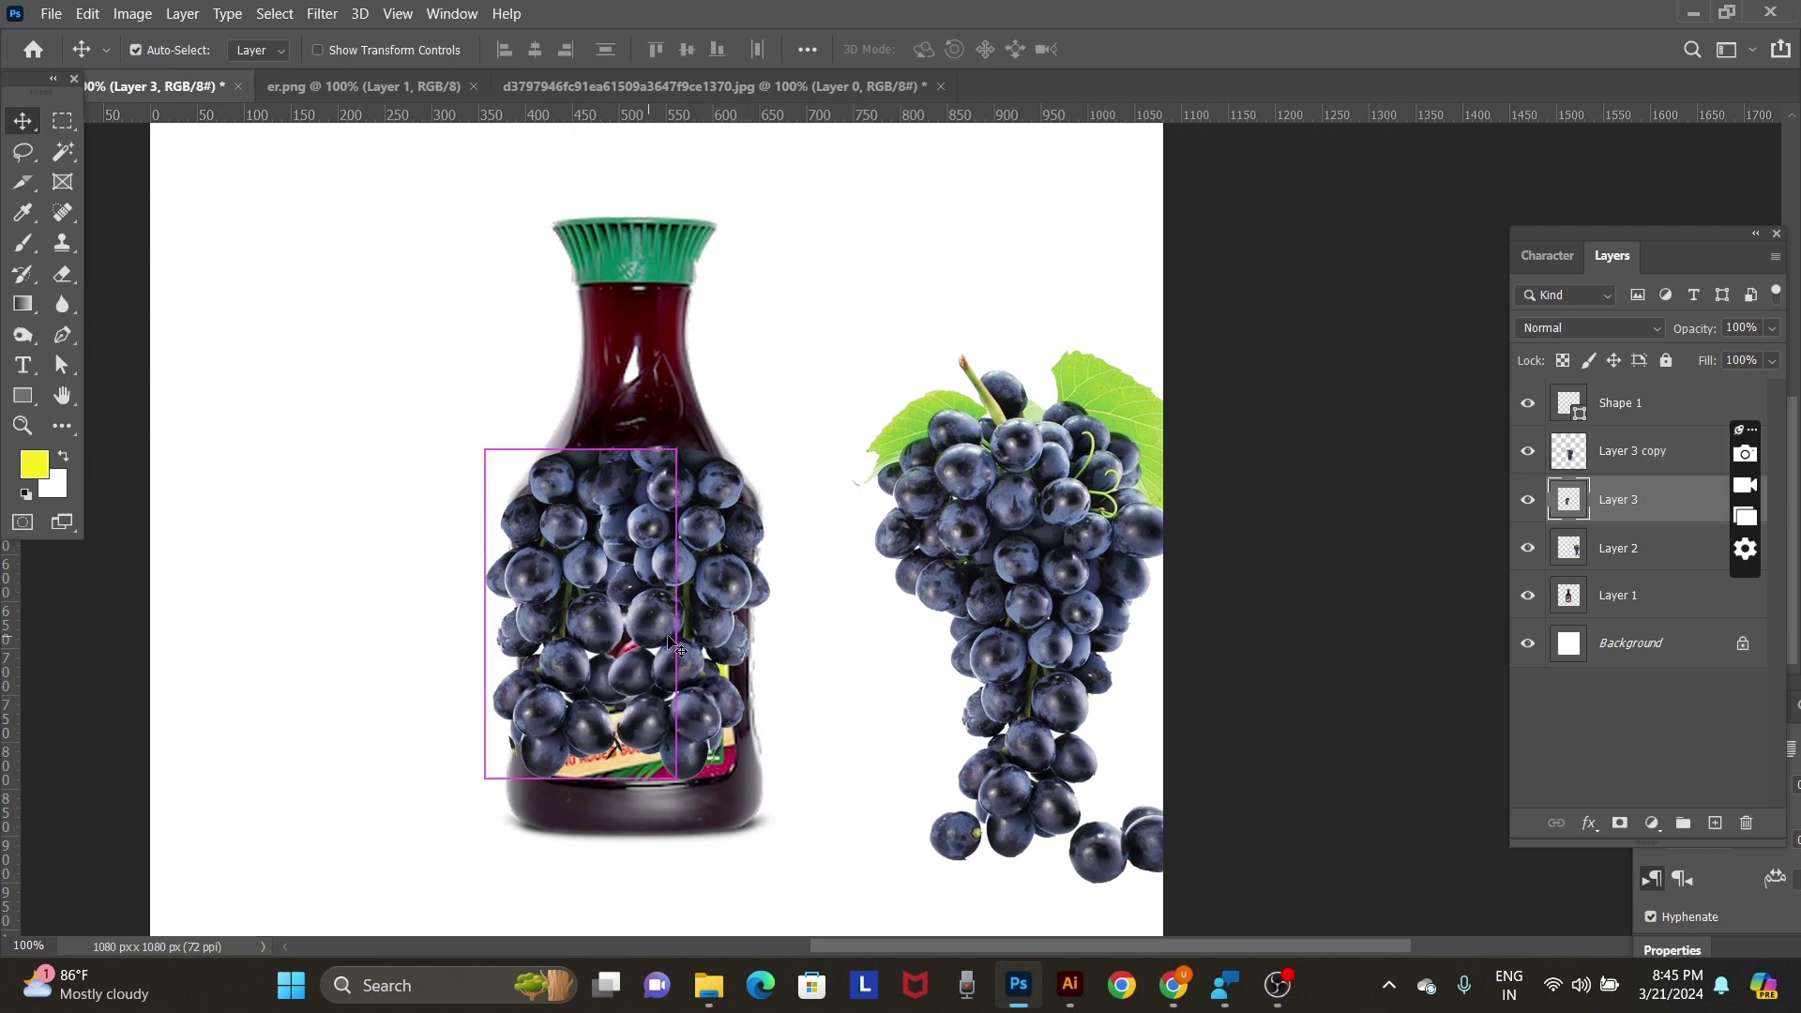
pyautogui.hotkey('ctrl', 't')
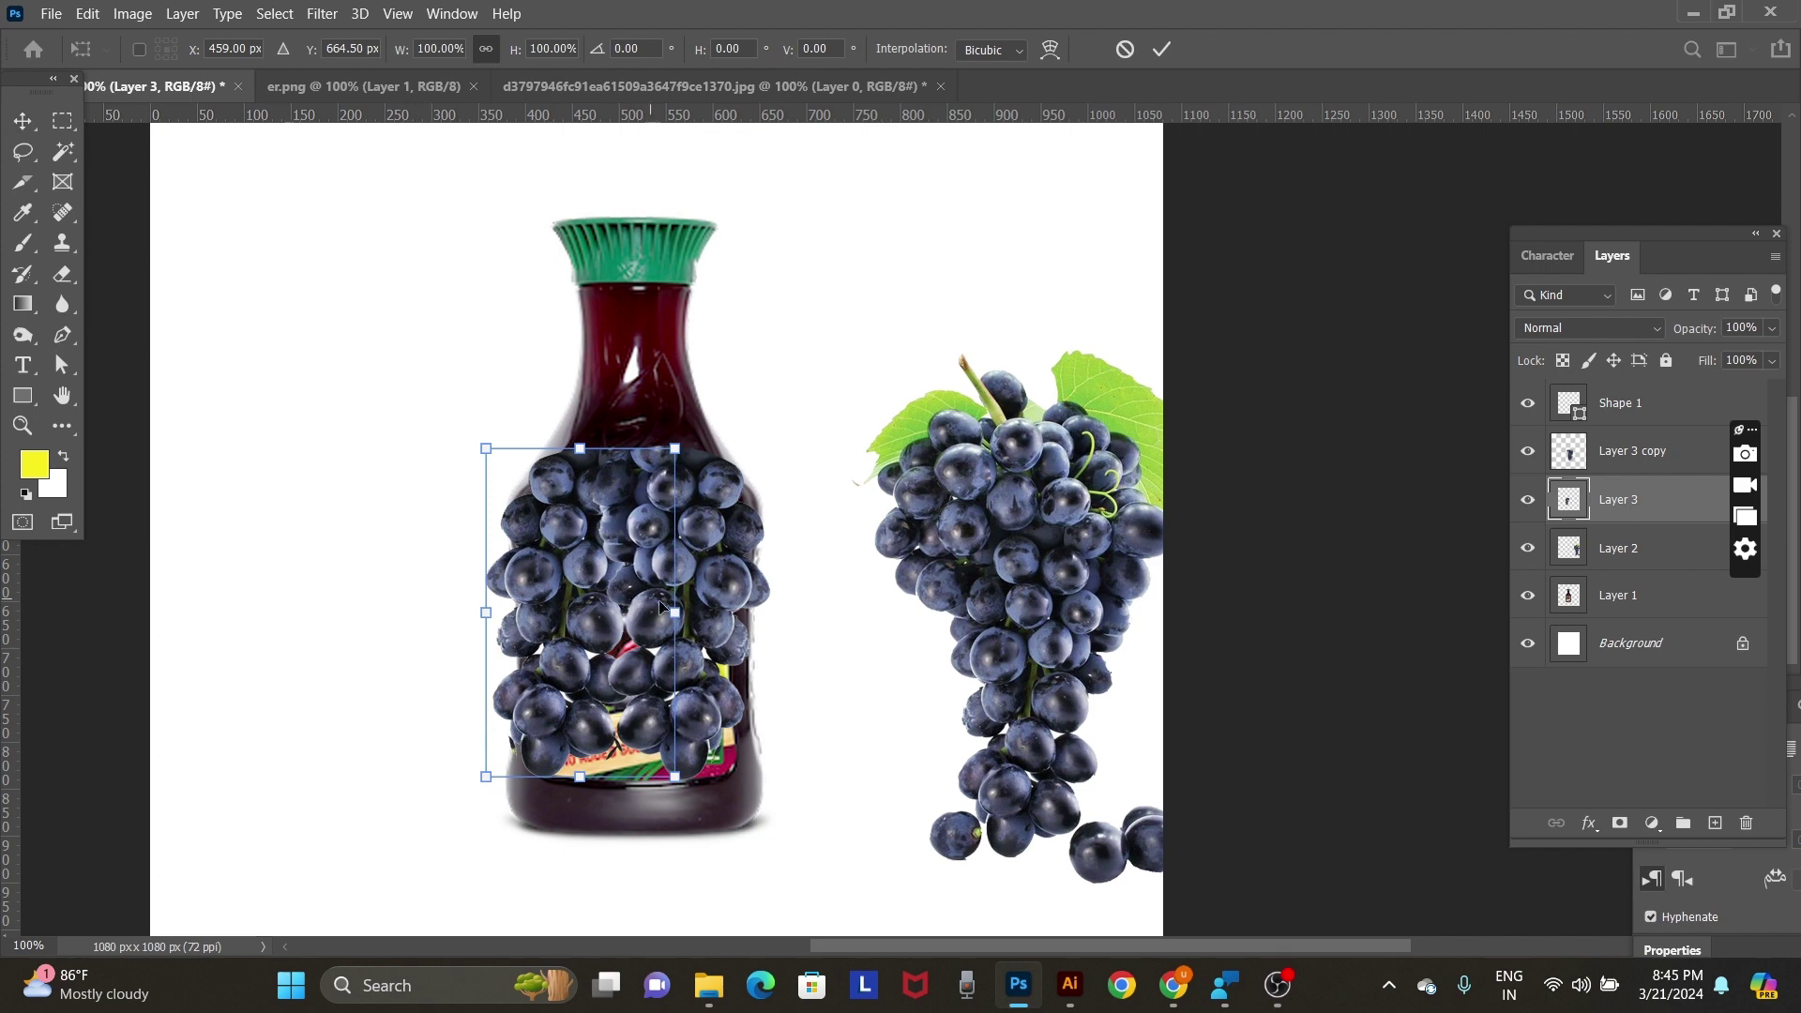
pyautogui.moveTo(678, 611)
pyautogui.mouseDown()
pyautogui.moveTo(715, 604)
pyautogui.moveTo(714, 635)
pyautogui.moveTo(700, 610)
pyautogui.mouseUp()
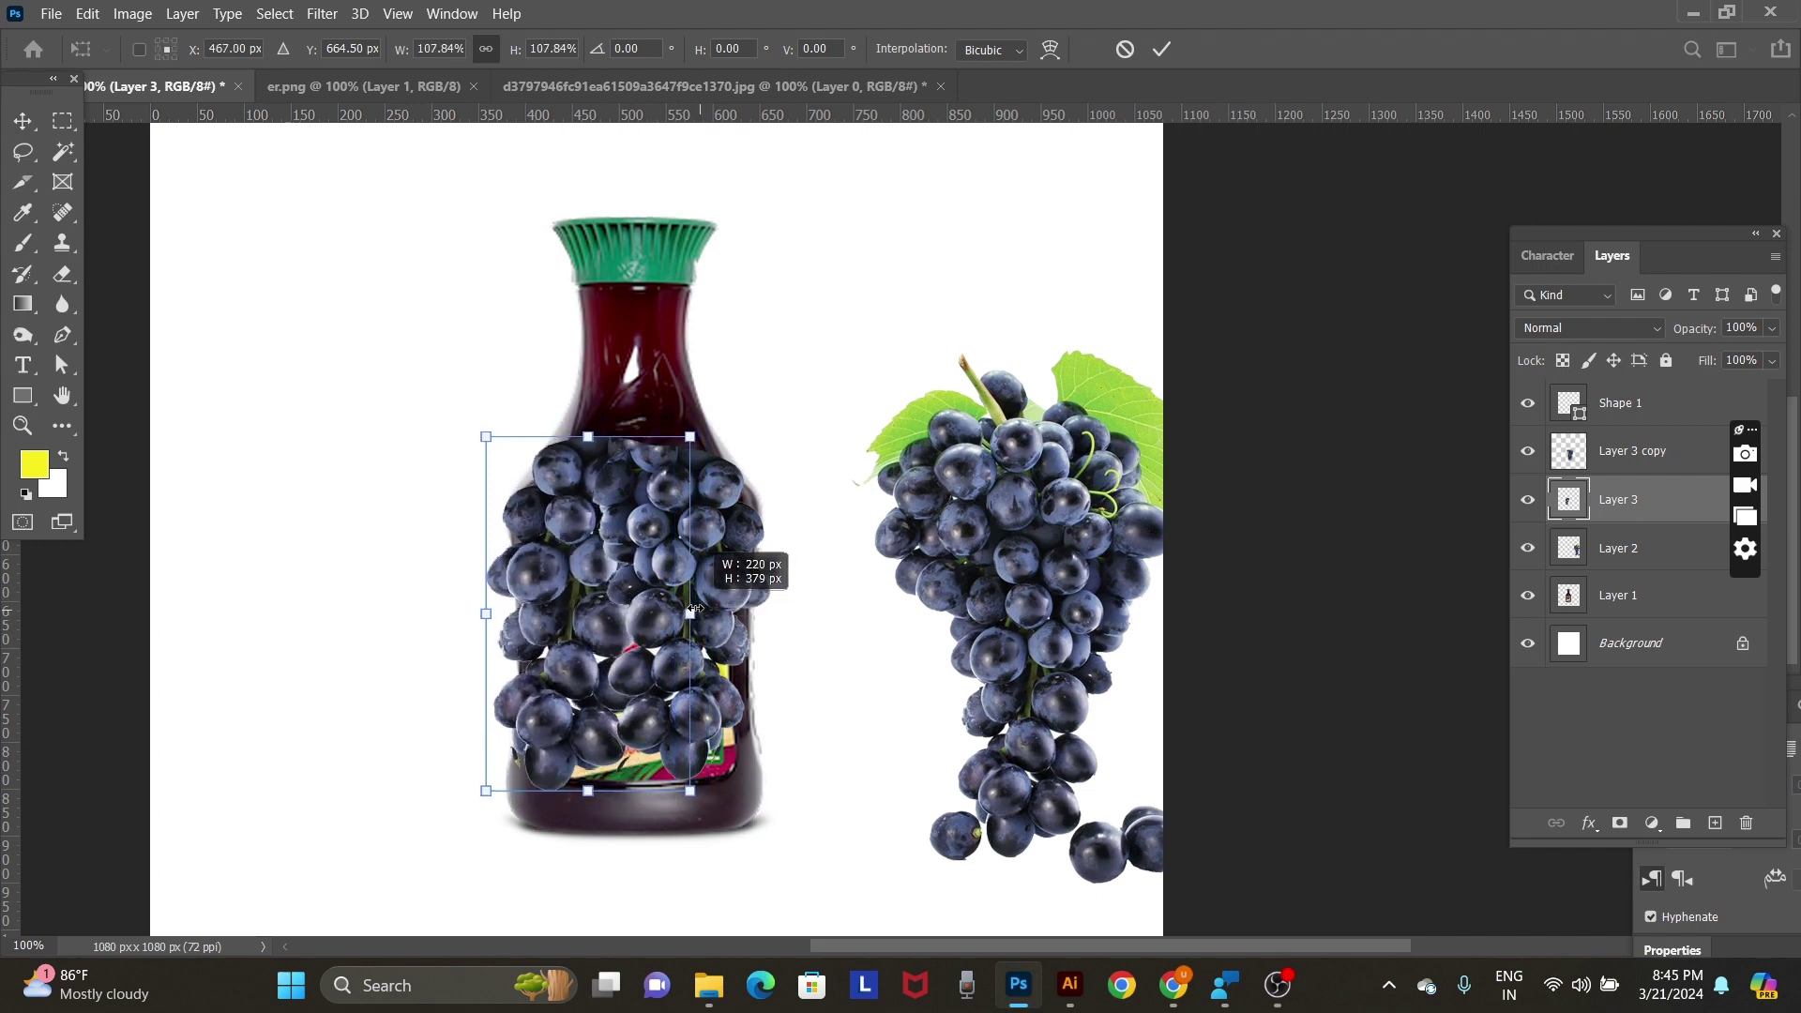
pyautogui.press('Return')
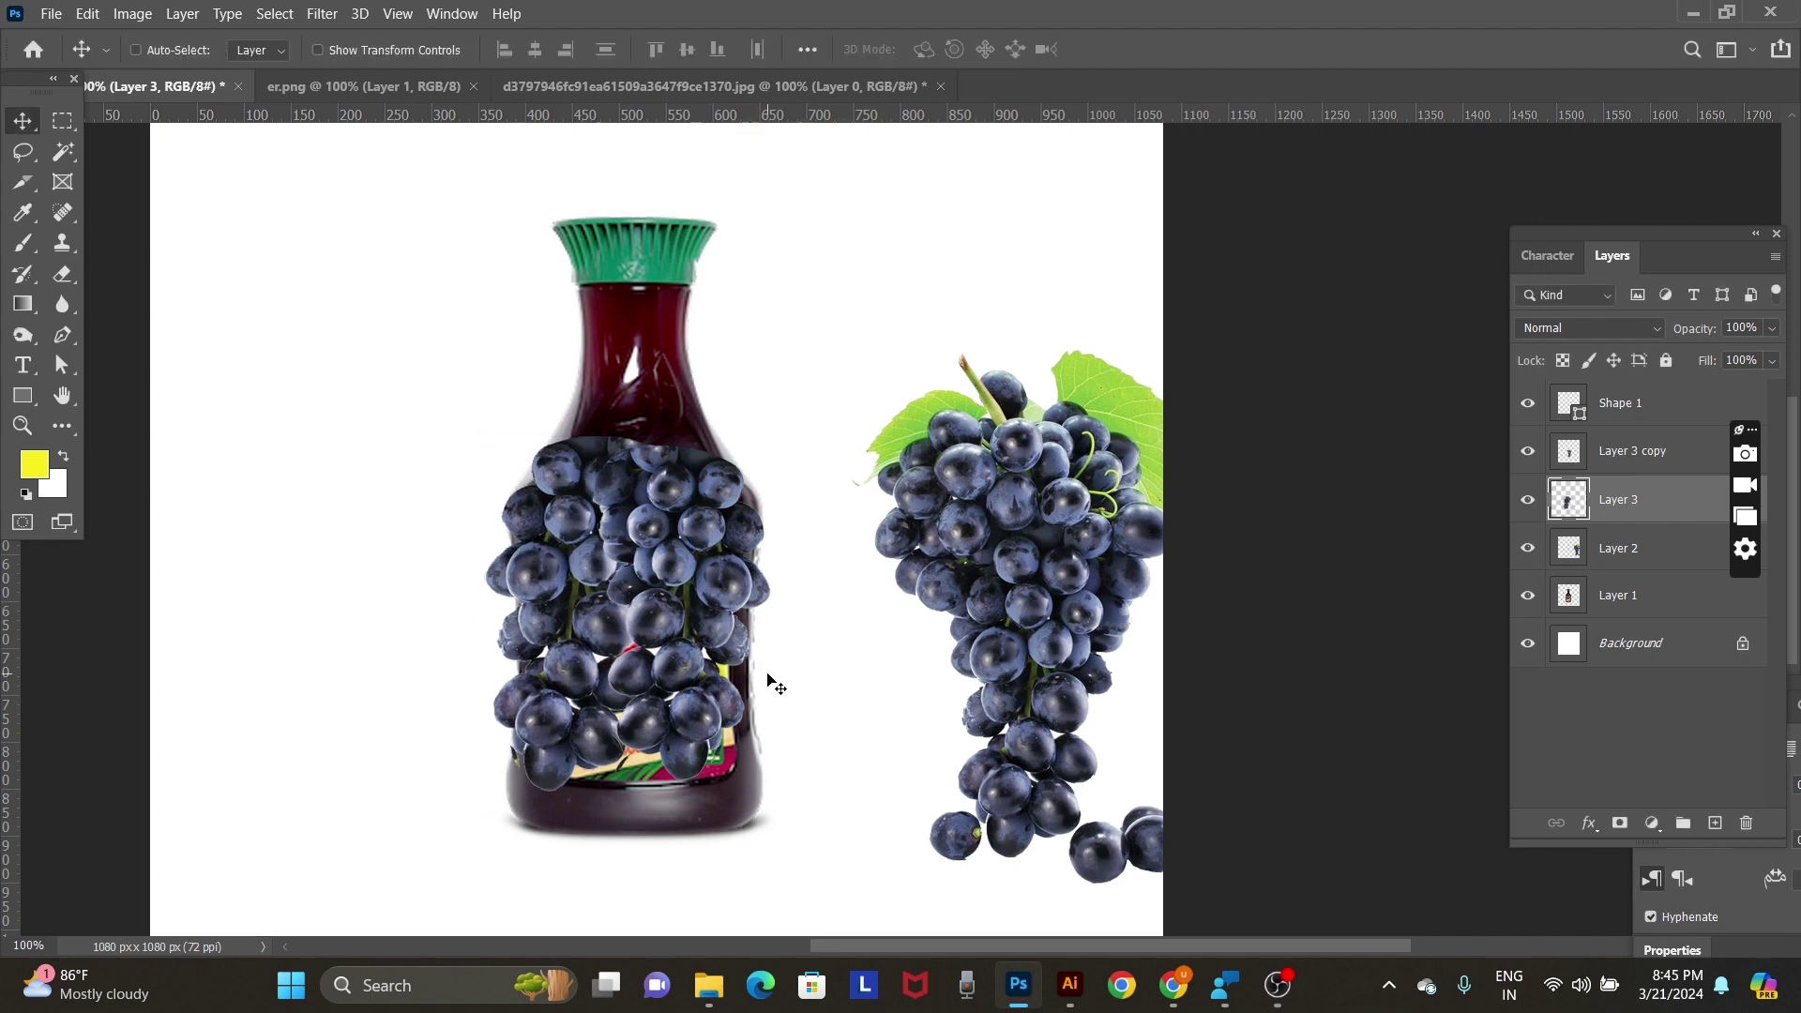
pyautogui.rightClick(710, 603)
# Alt-drag Layer 3 copy down into Layer 3 copy 2 and shift it about 42 px left.
pyautogui.click(738, 609)
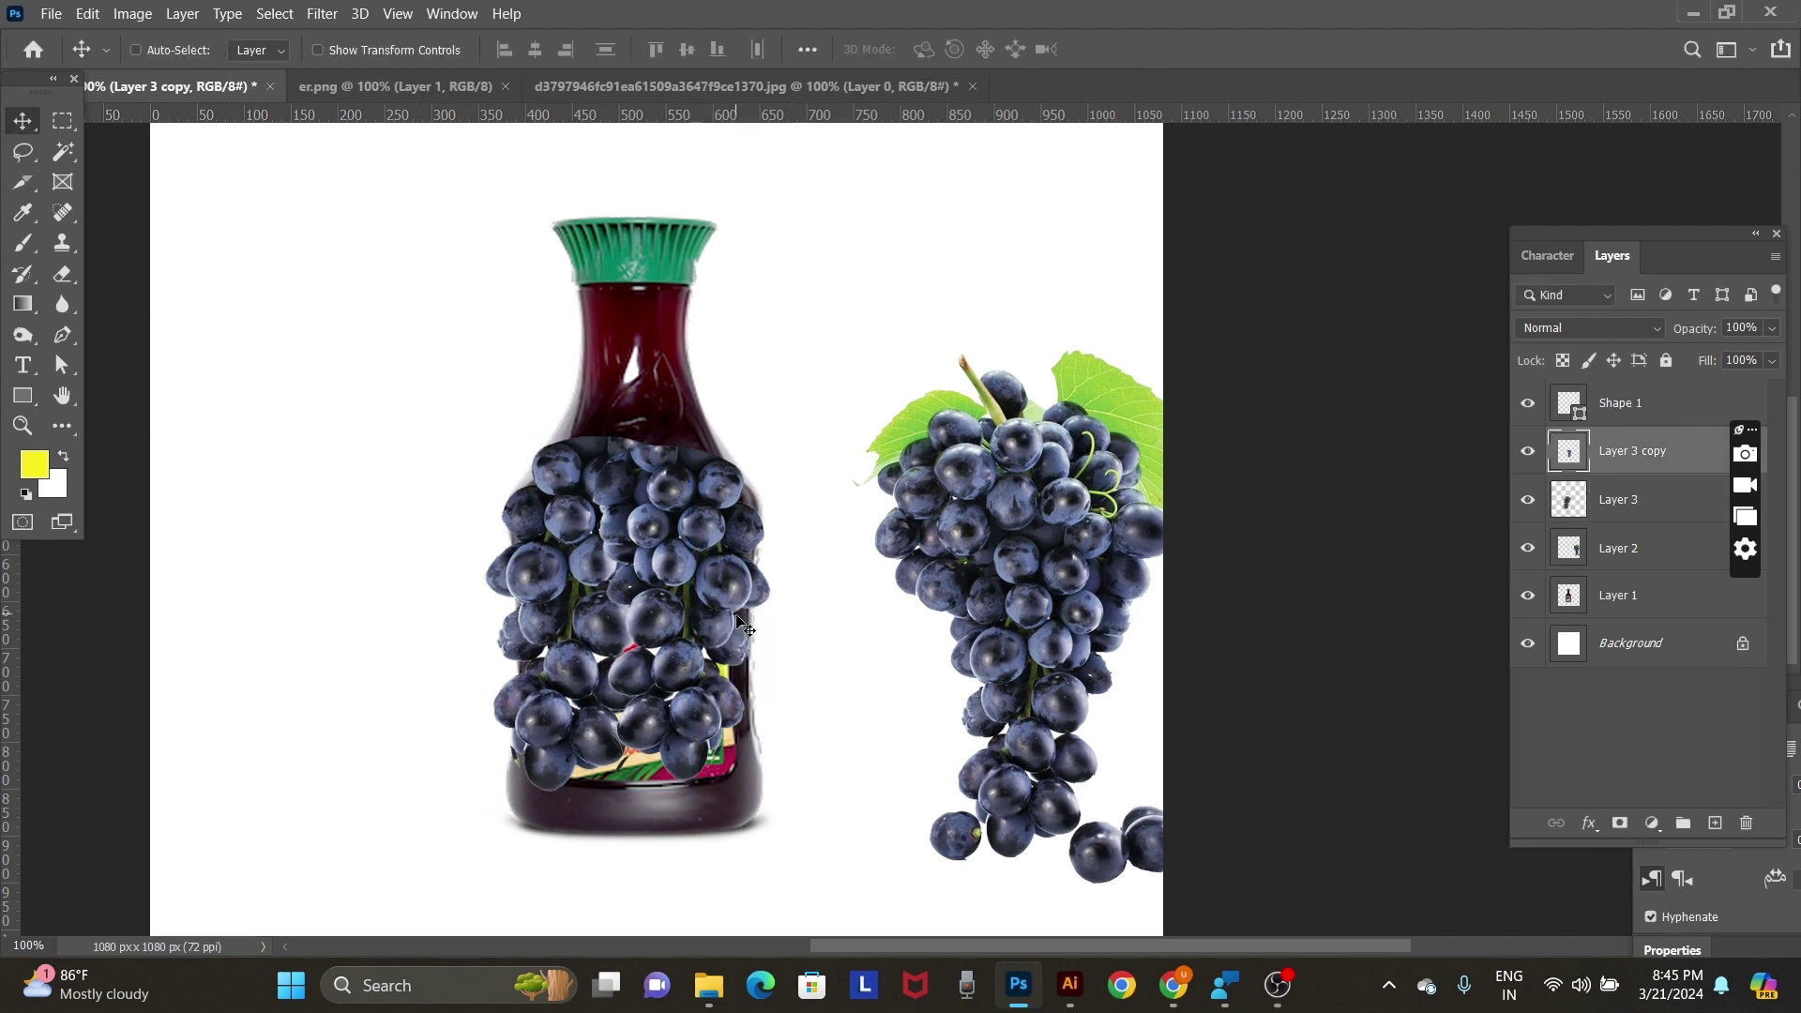
pyautogui.moveTo(672, 657); pyautogui.dragTo(699, 744)
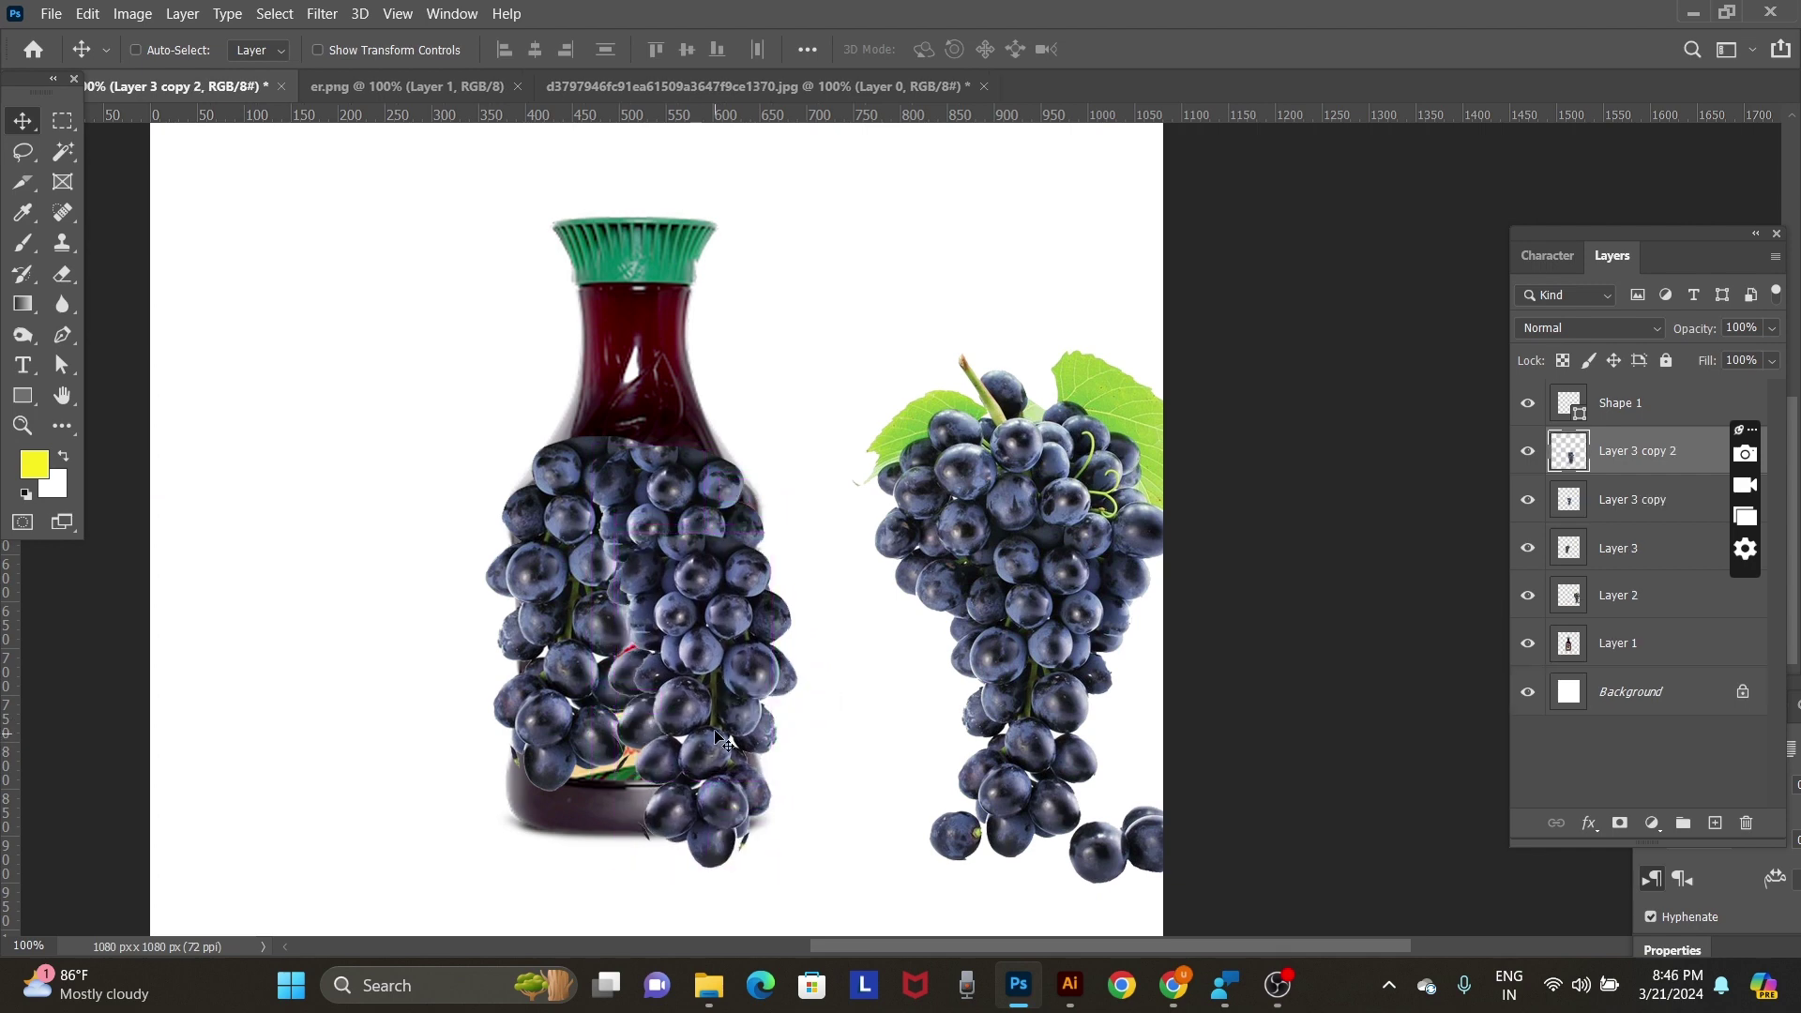
pyautogui.keyDown('ctrl'); pyautogui.click(751, 750); pyautogui.keyUp('ctrl')
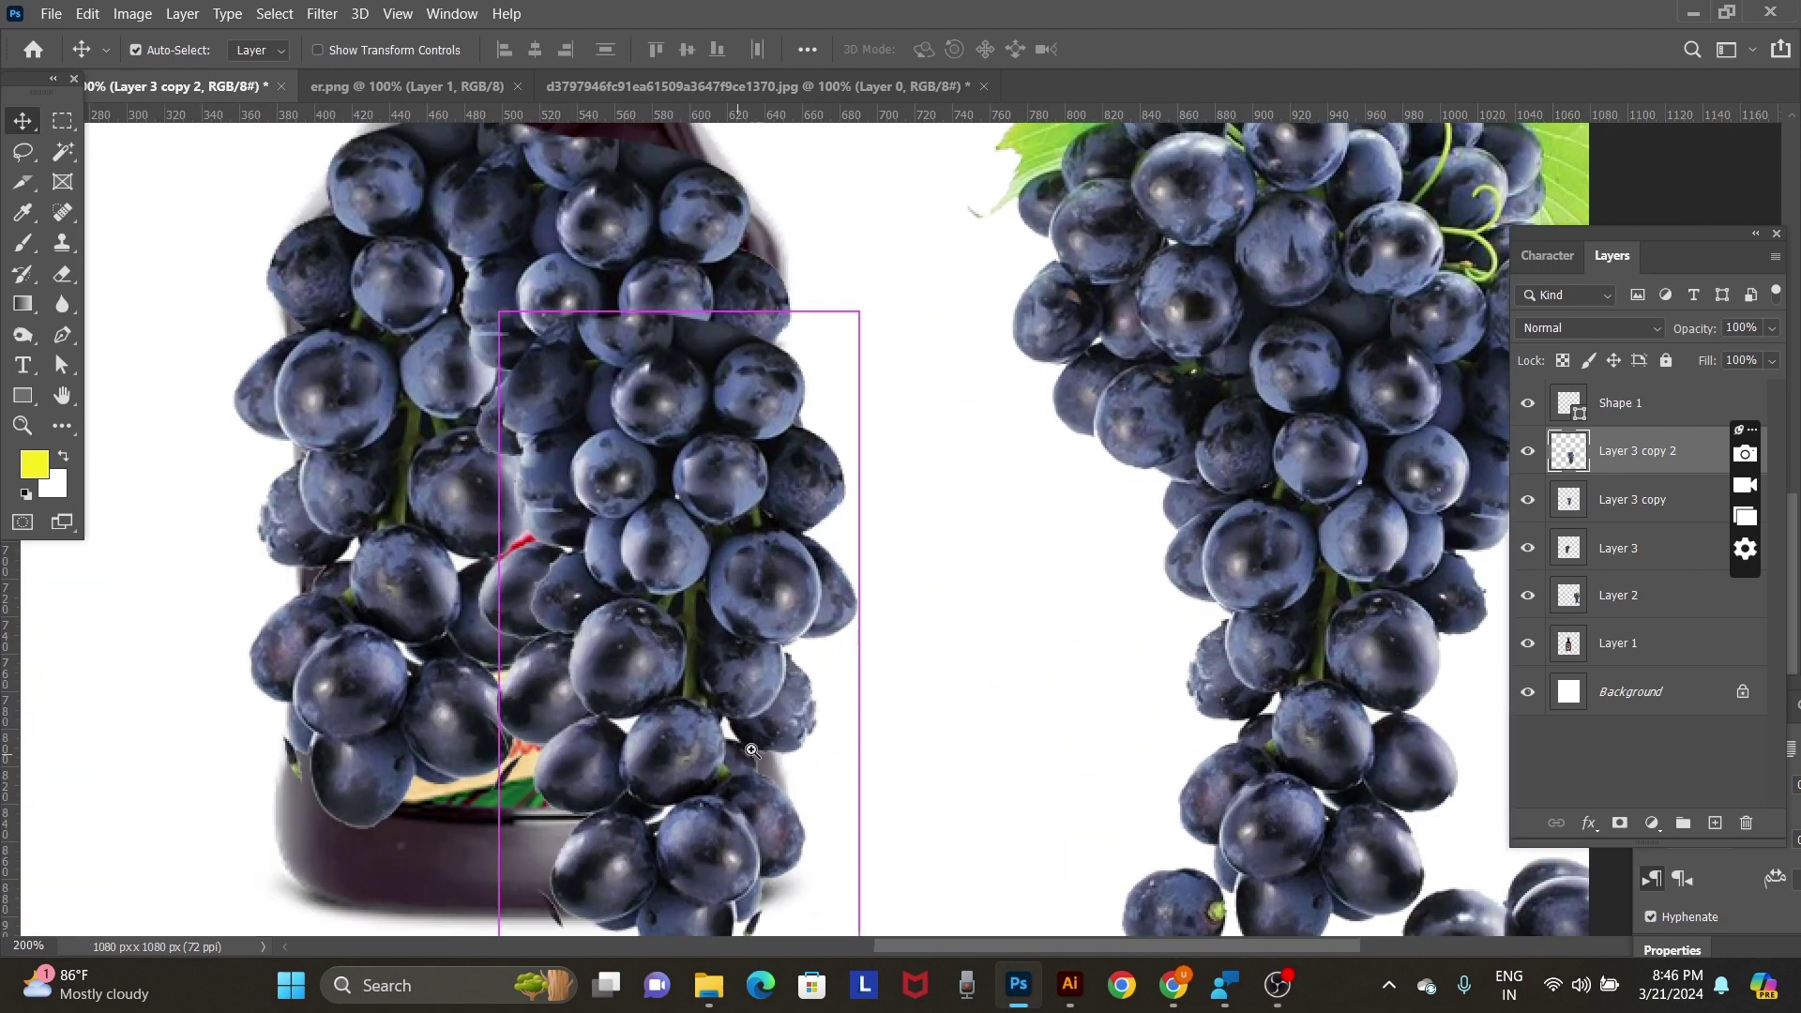
pyautogui.moveTo(751, 689); pyautogui.dragTo(712, 695)
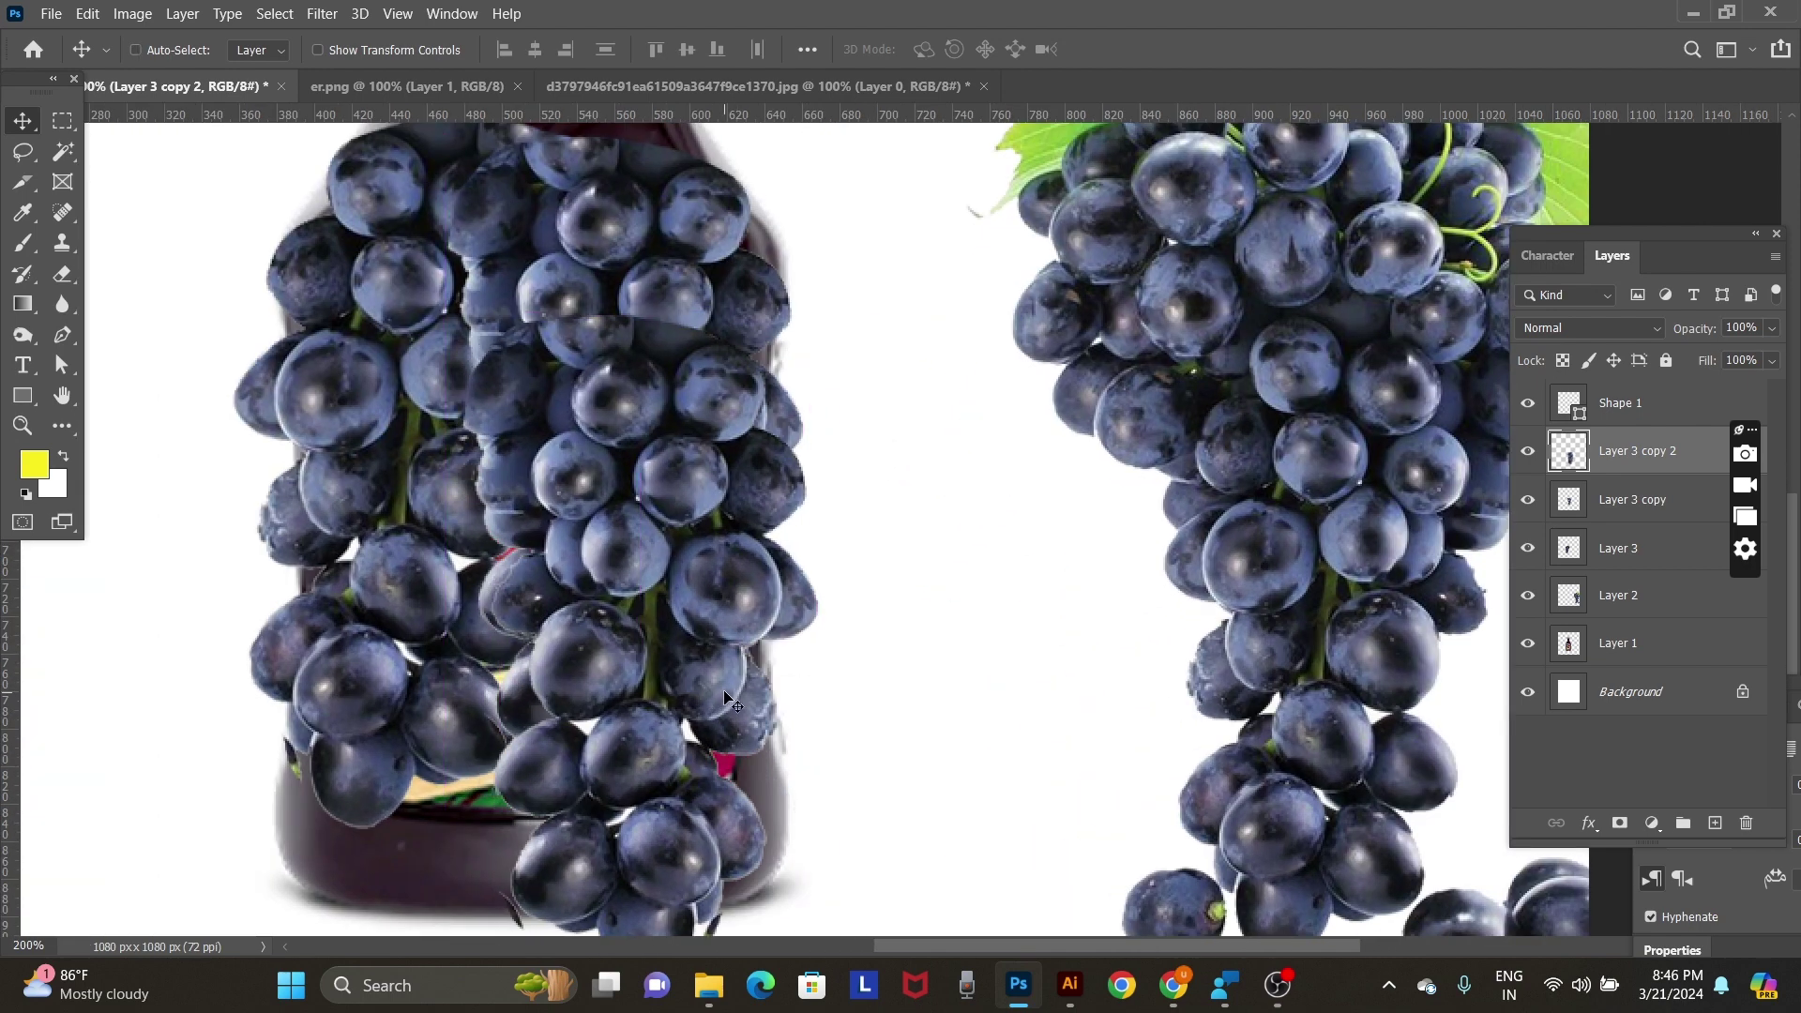
pyautogui.moveTo(821, 741); pyautogui.dragTo(820, 559)
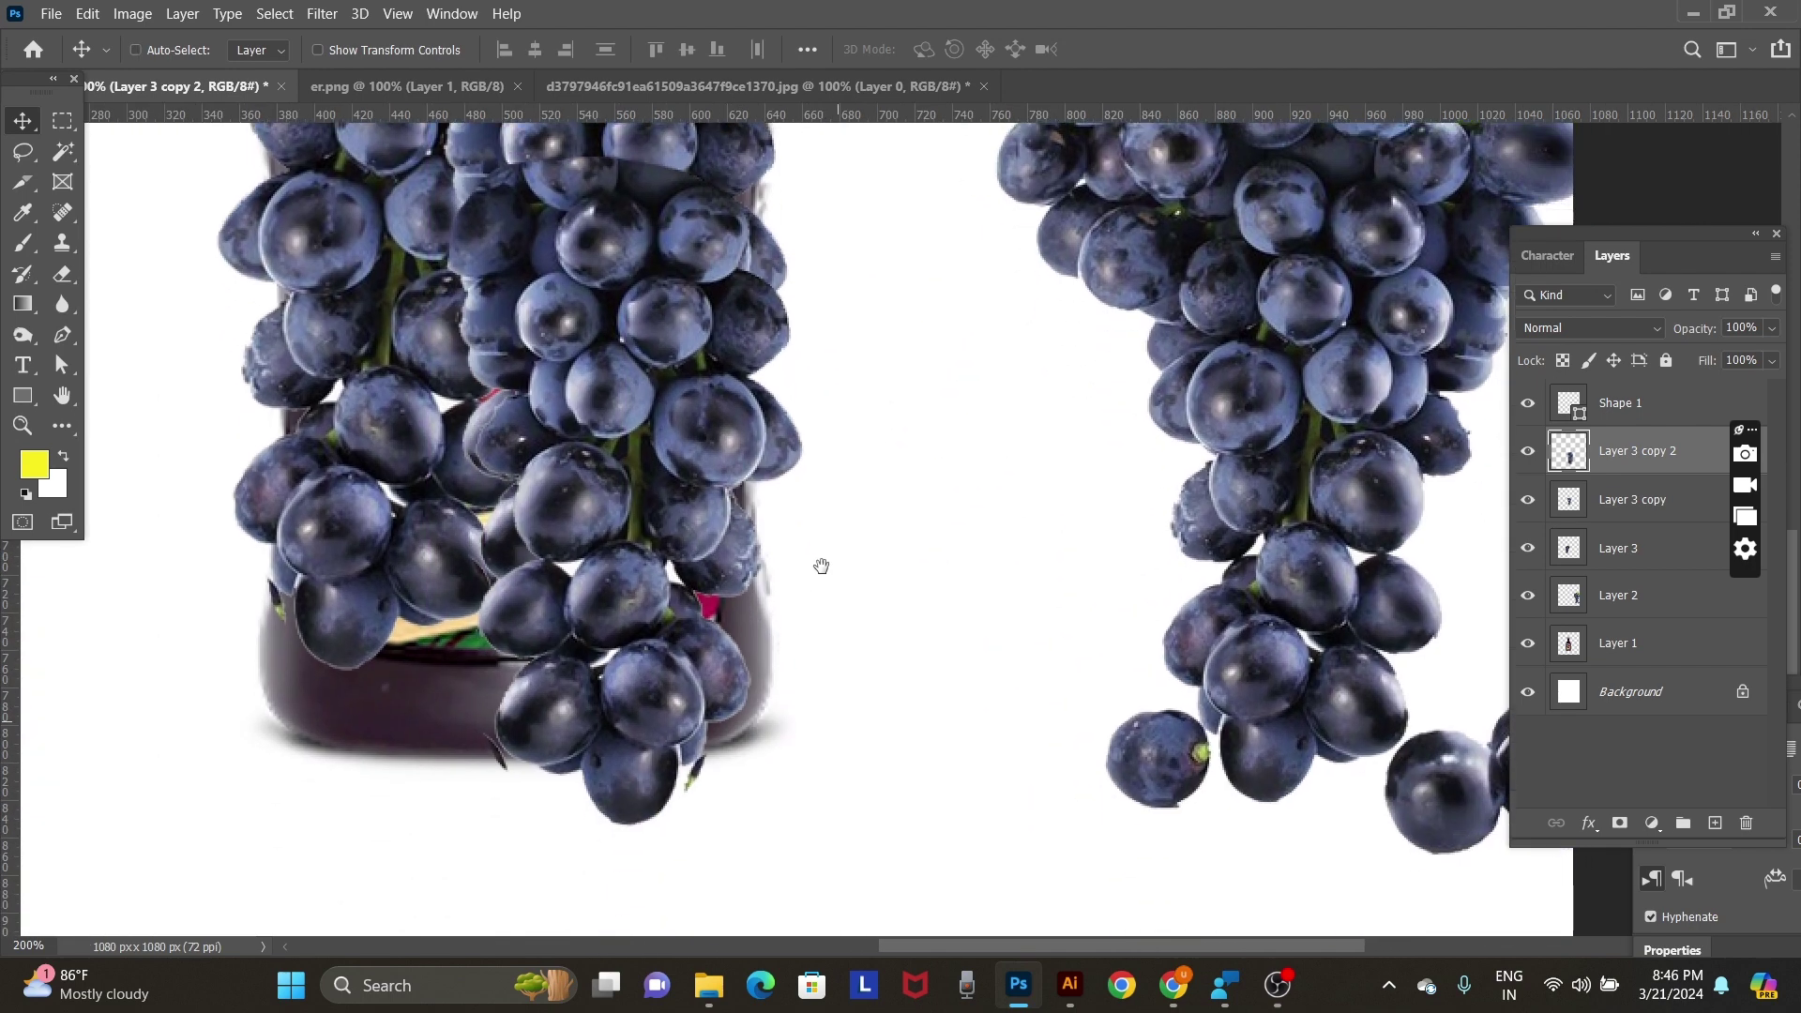
# Trace a pen path along the bottle's bottom edge, following the grape outline.
pyautogui.keyDown('ctrl'); pyautogui.click(648, 812); pyautogui.keyUp('ctrl')
pyautogui.press('p')
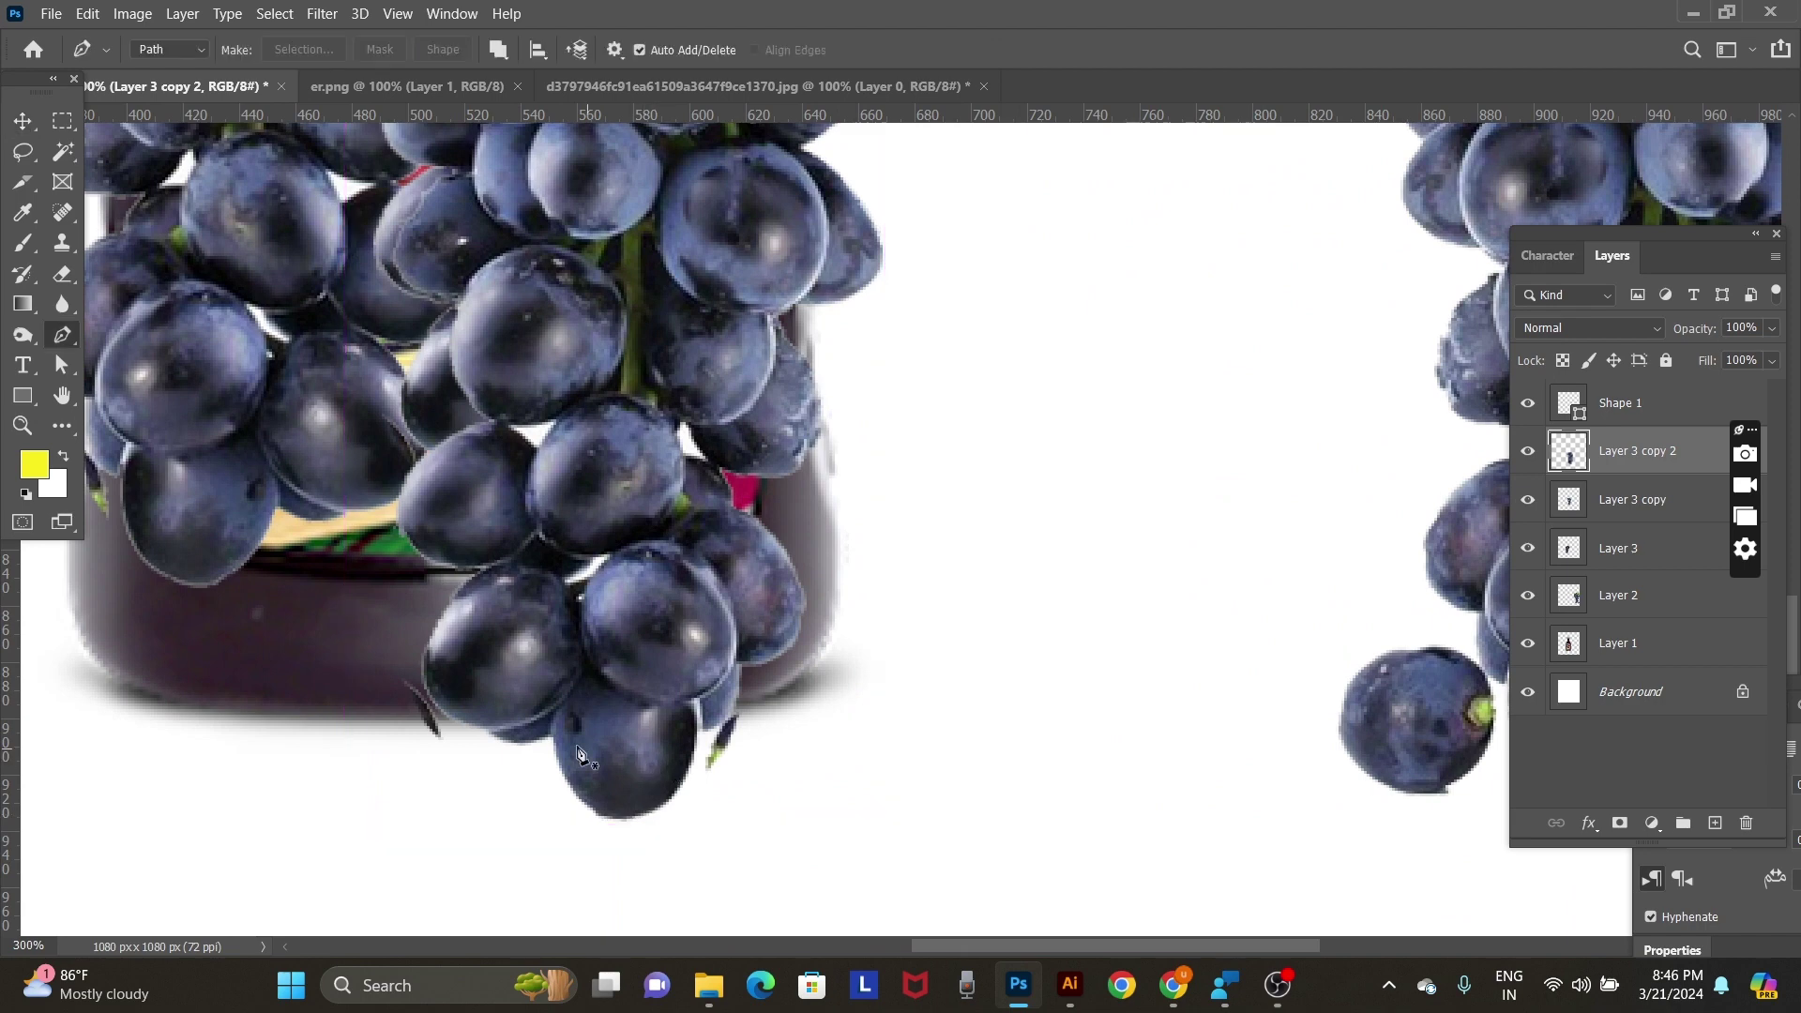
pyautogui.click(413, 671)
pyautogui.click(475, 728)
pyautogui.hotkey('ctrl', 'z')
pyautogui.moveTo(469, 730); pyautogui.dragTo(500, 730)
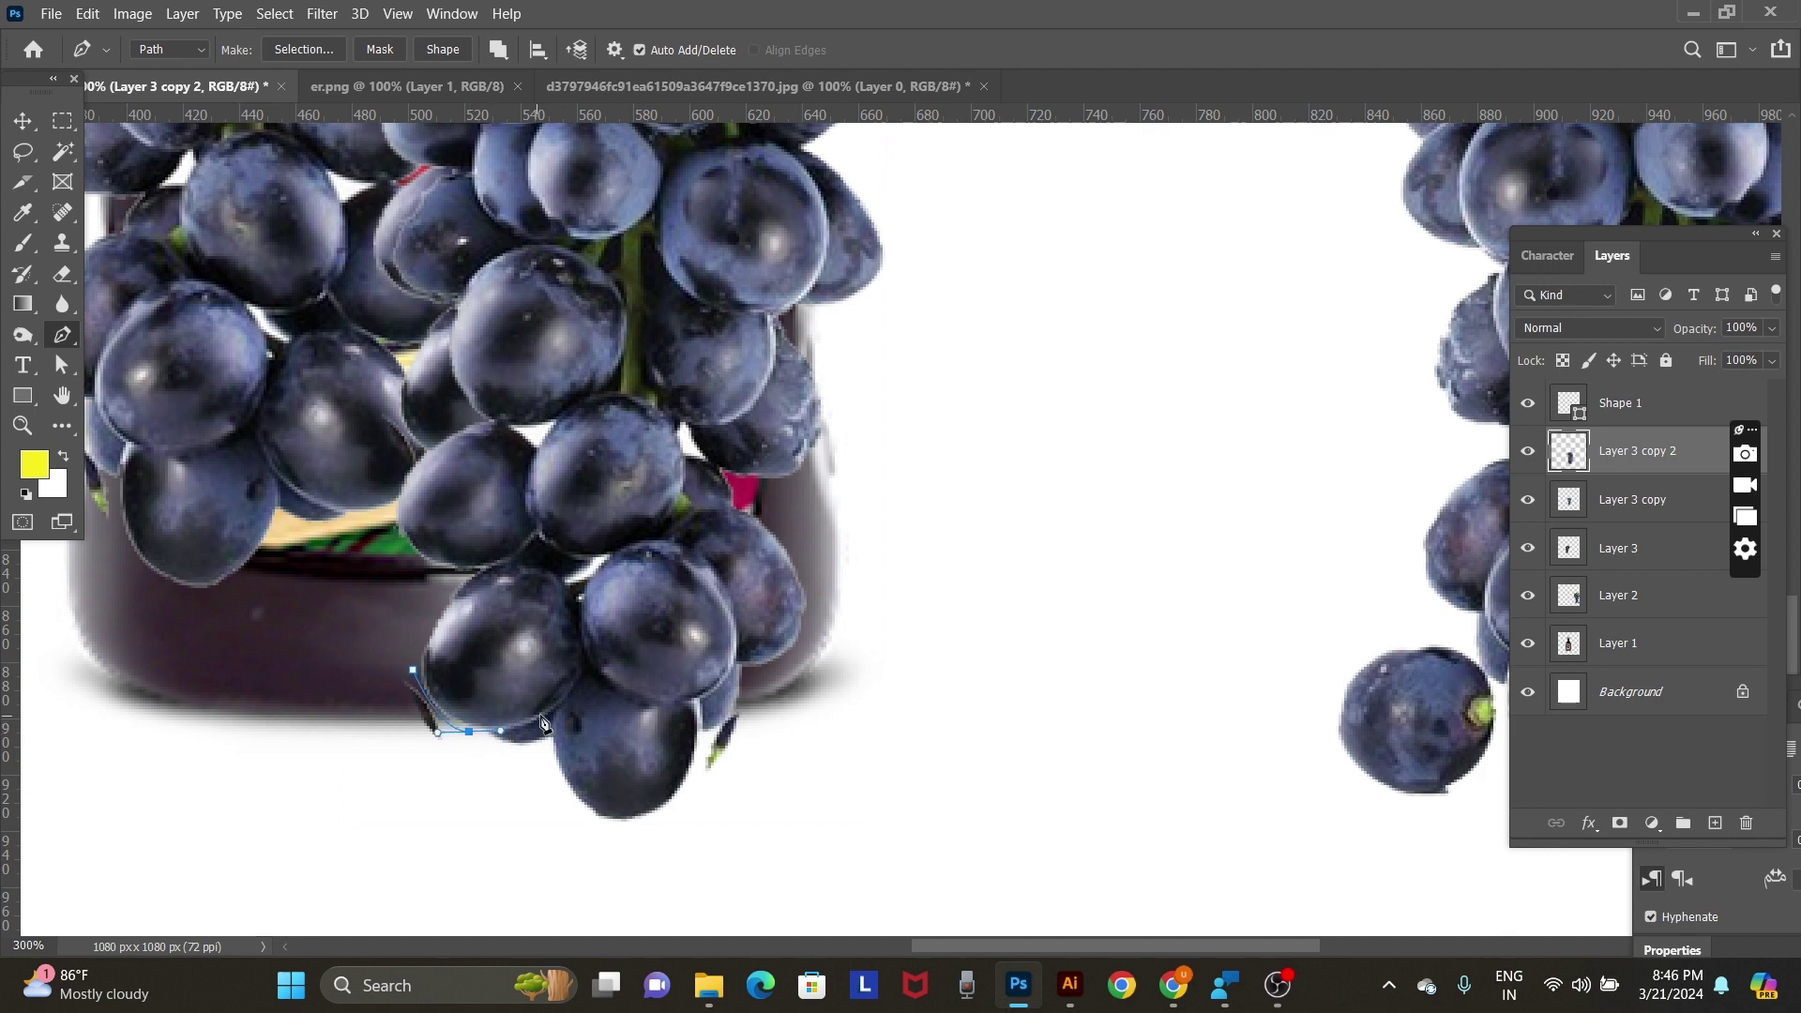
pyautogui.click(592, 667)
pyautogui.hotkey('ctrl', 'z')
pyautogui.moveTo(593, 675); pyautogui.dragTo(635, 640)
pyautogui.keyDown('alt'); pyautogui.click(593, 675); pyautogui.keyUp('alt')
pyautogui.moveTo(697, 703); pyautogui.dragTo(720, 689)
# Close the path around the overhanging grapes and delete them from below the bottle.
pyautogui.click(877, 698)
pyautogui.click(782, 802)
pyautogui.moveTo(610, 825); pyautogui.dragTo(548, 839)
pyautogui.moveTo(382, 799); pyautogui.dragTo(340, 710)
pyautogui.click(345, 666)
pyautogui.hotkey('ctrl', 'Return')
pyautogui.press('Delete')
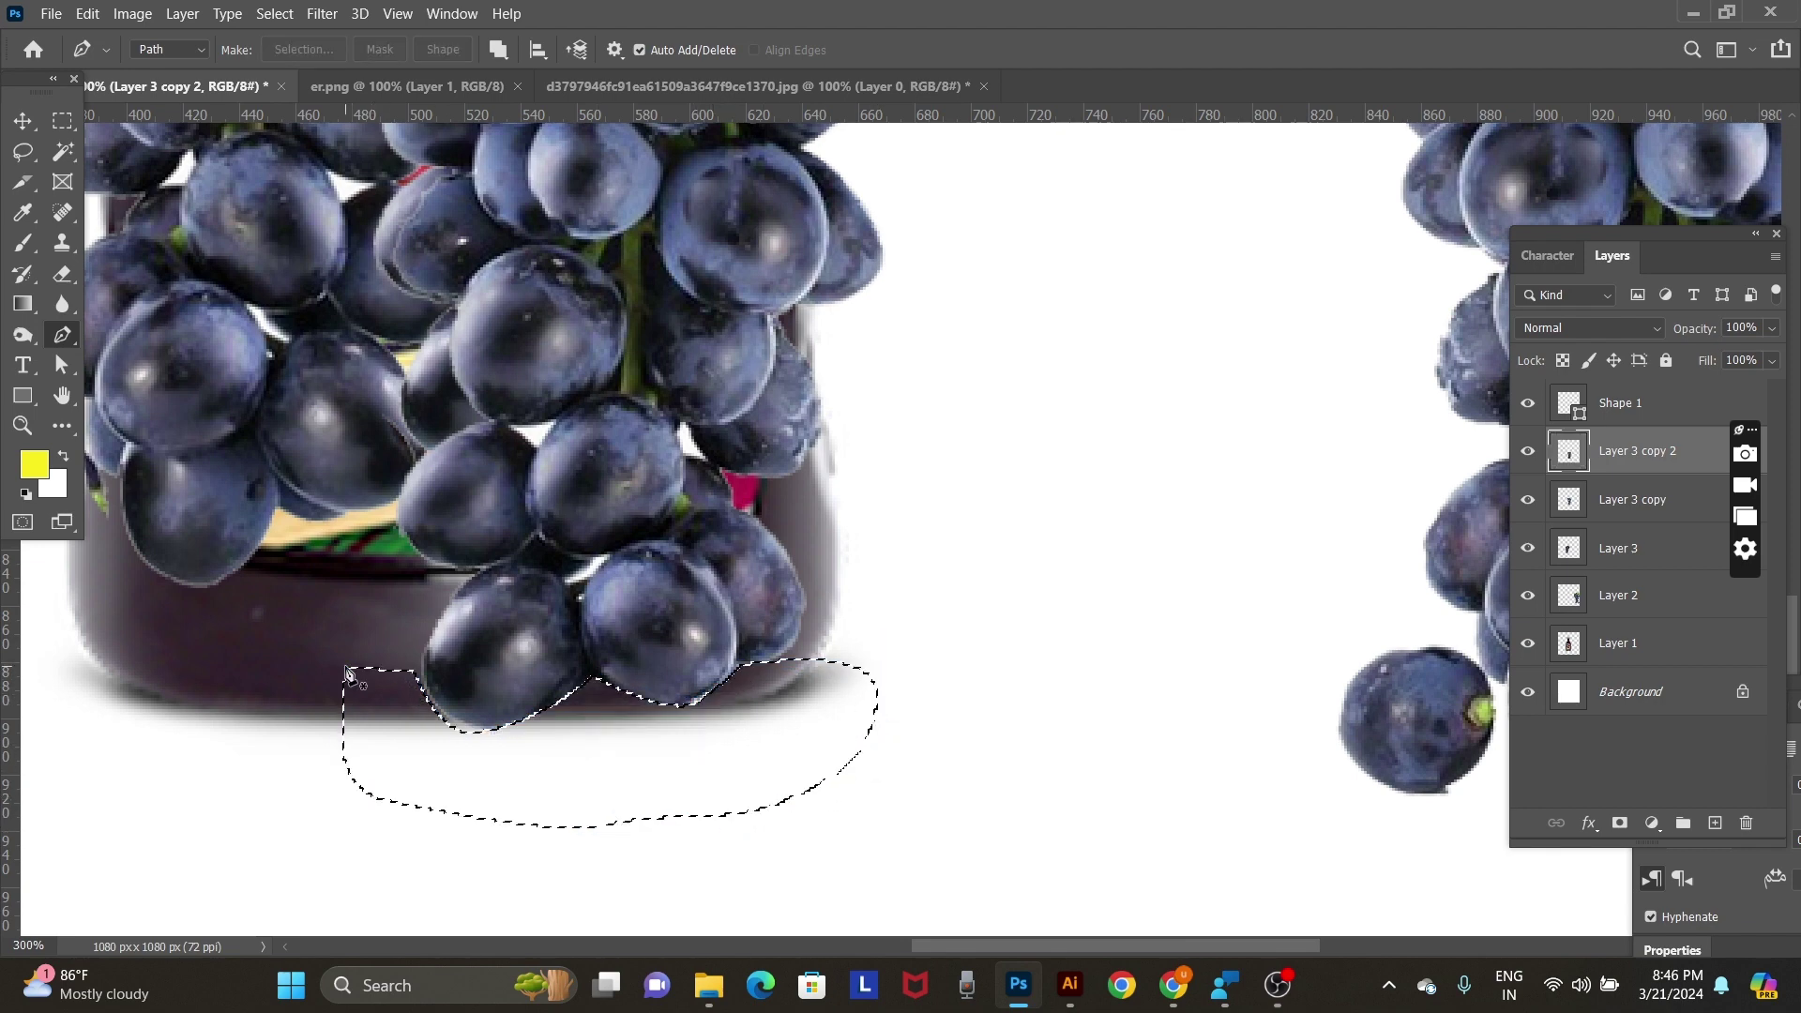
pyautogui.hotkey('ctrl', 'd')
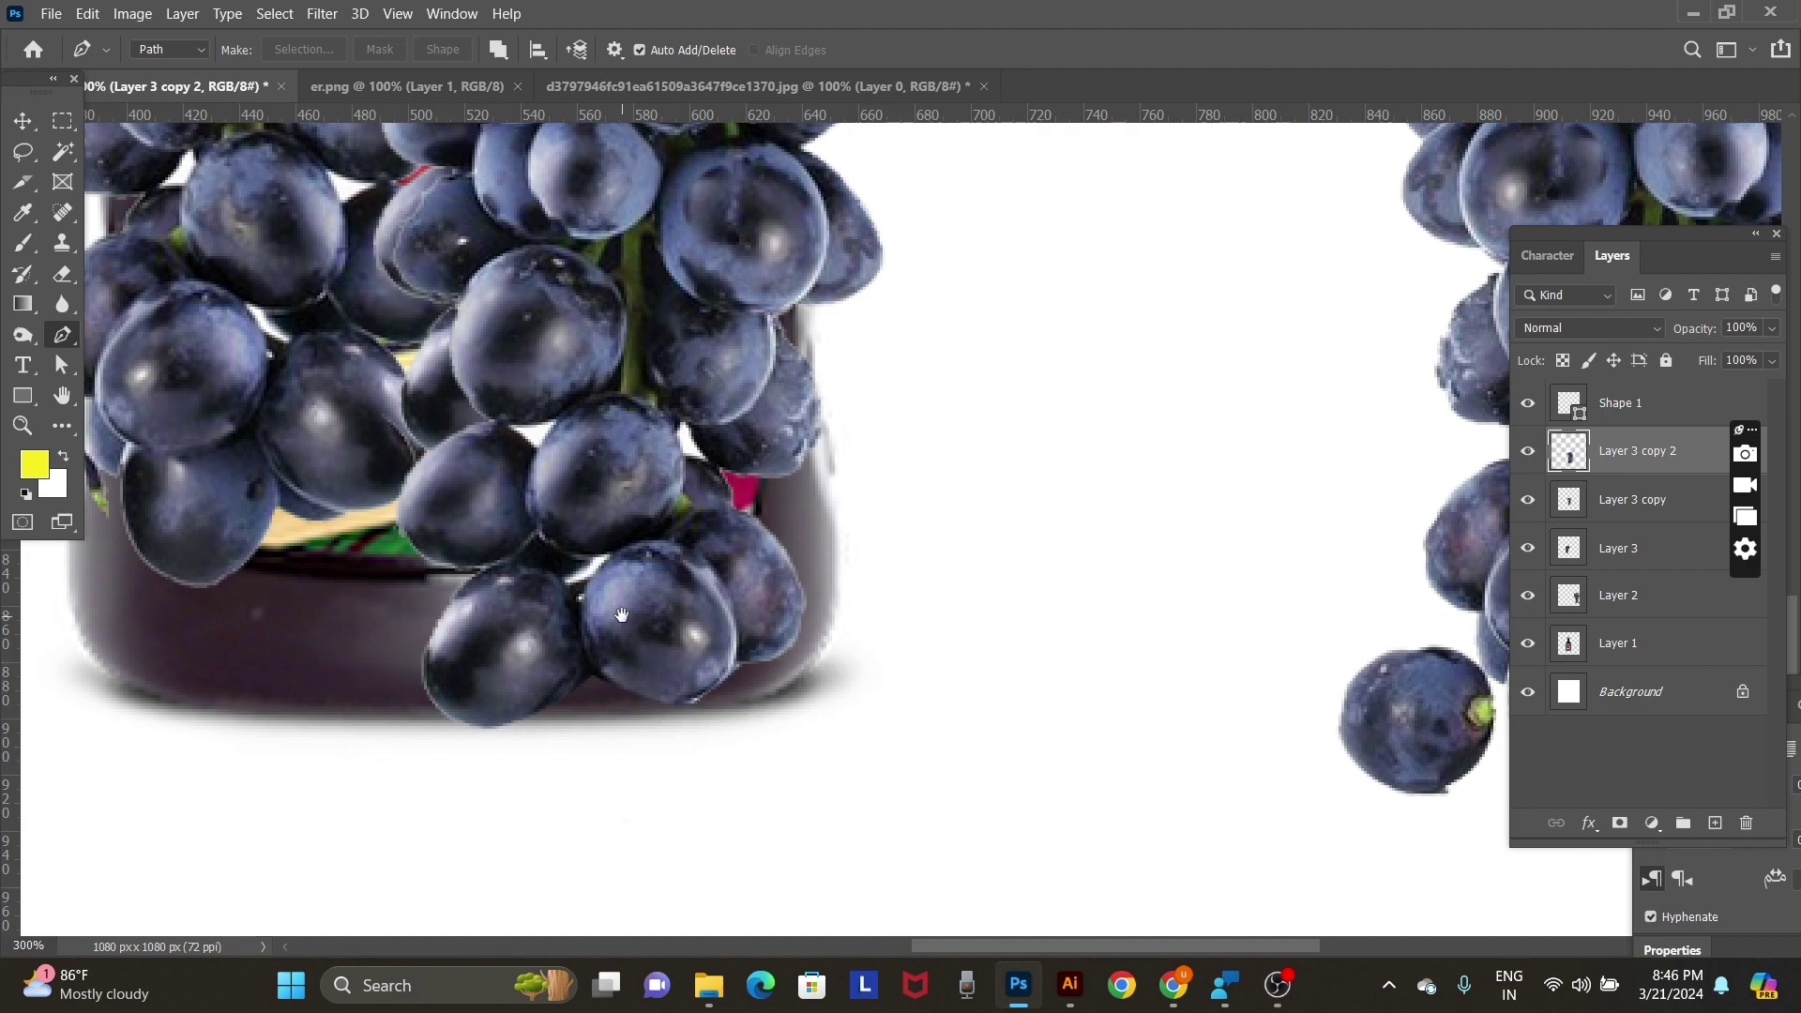
# Place a fourth grape copy, Layer 3 copy 3, over the bottle's lower left.
pyautogui.keyDown('alt'); pyautogui.click(483, 617); pyautogui.keyUp('alt')
pyautogui.press('v')
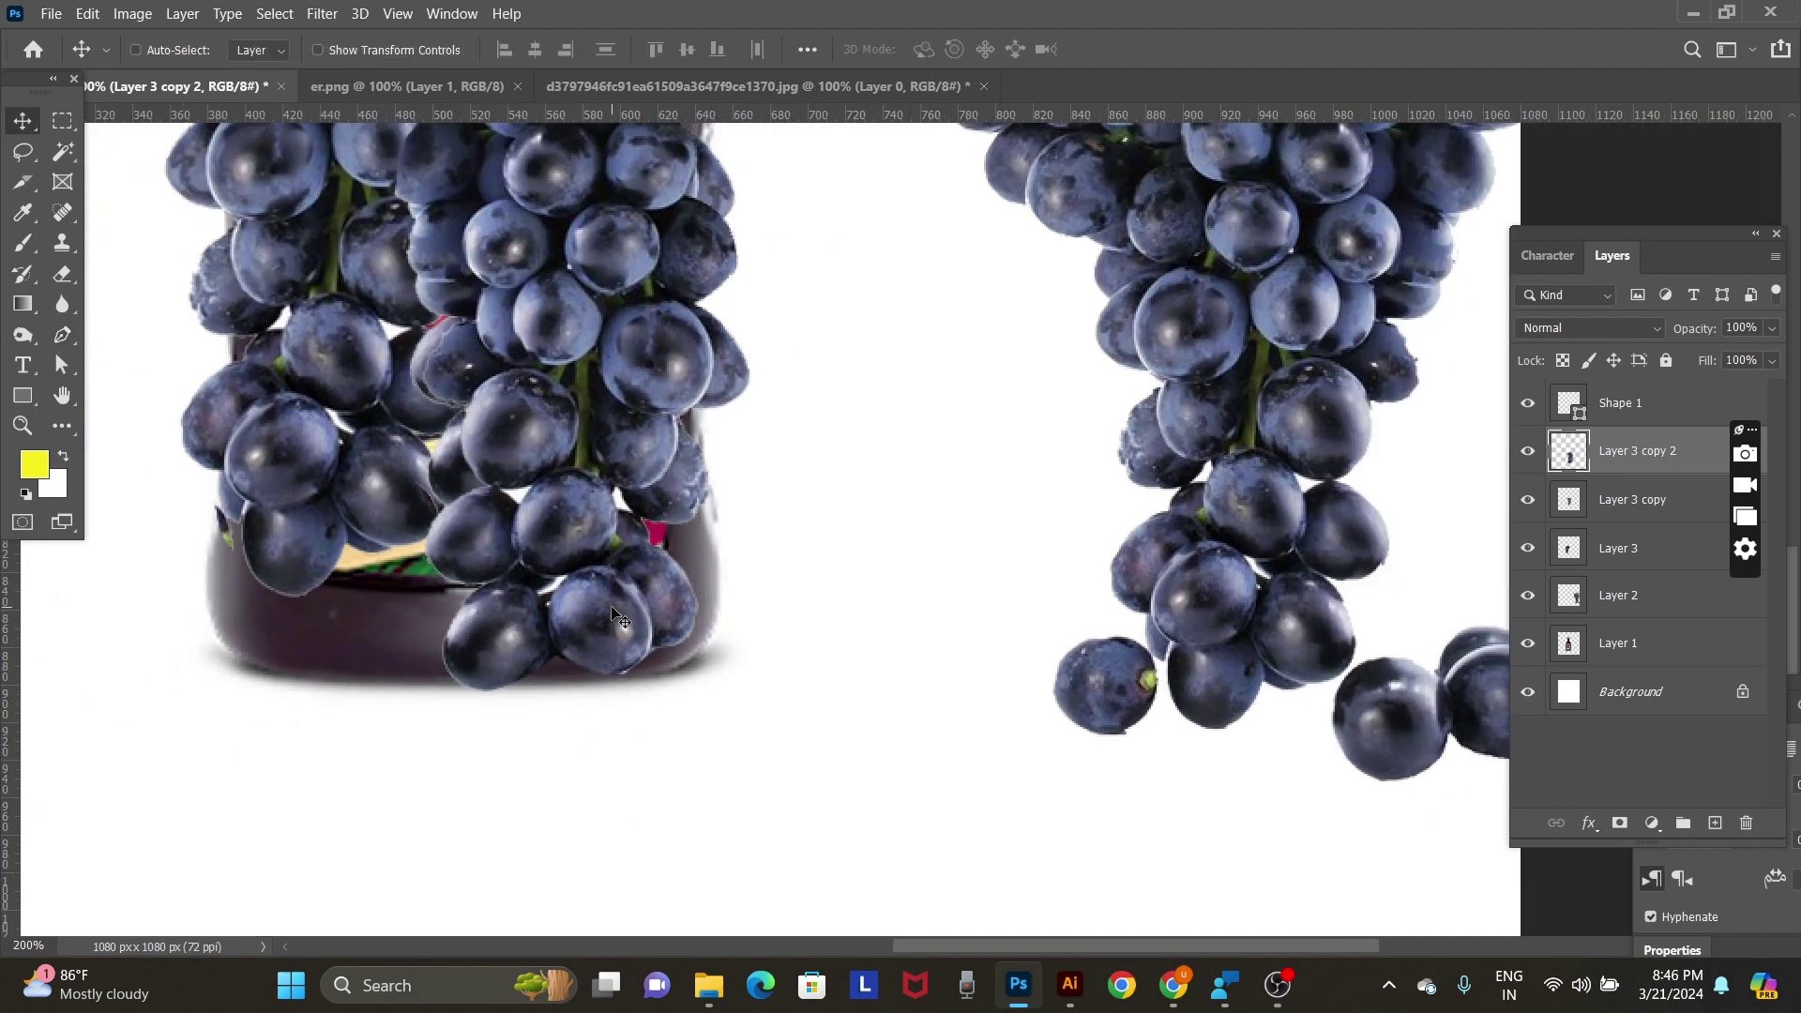
pyautogui.moveTo(612, 607); pyautogui.dragTo(367, 622)
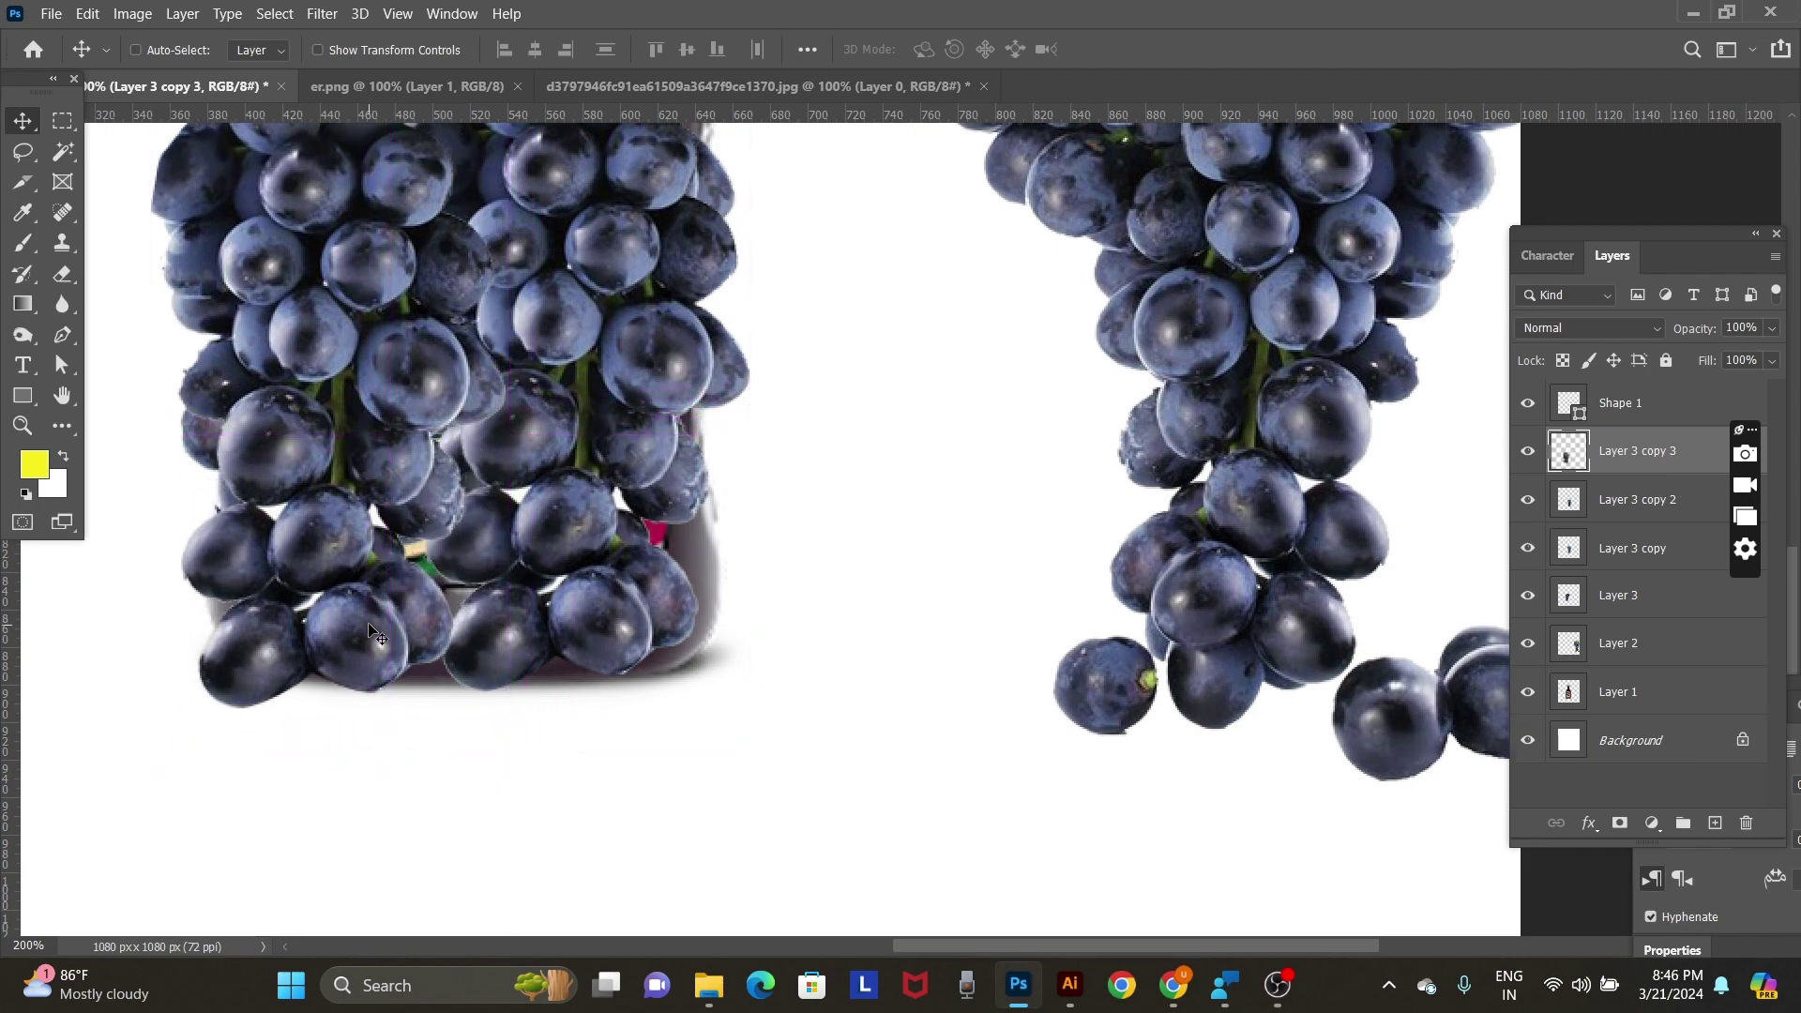
pyautogui.keyDown('alt'); pyautogui.click(594, 585); pyautogui.keyUp('alt')
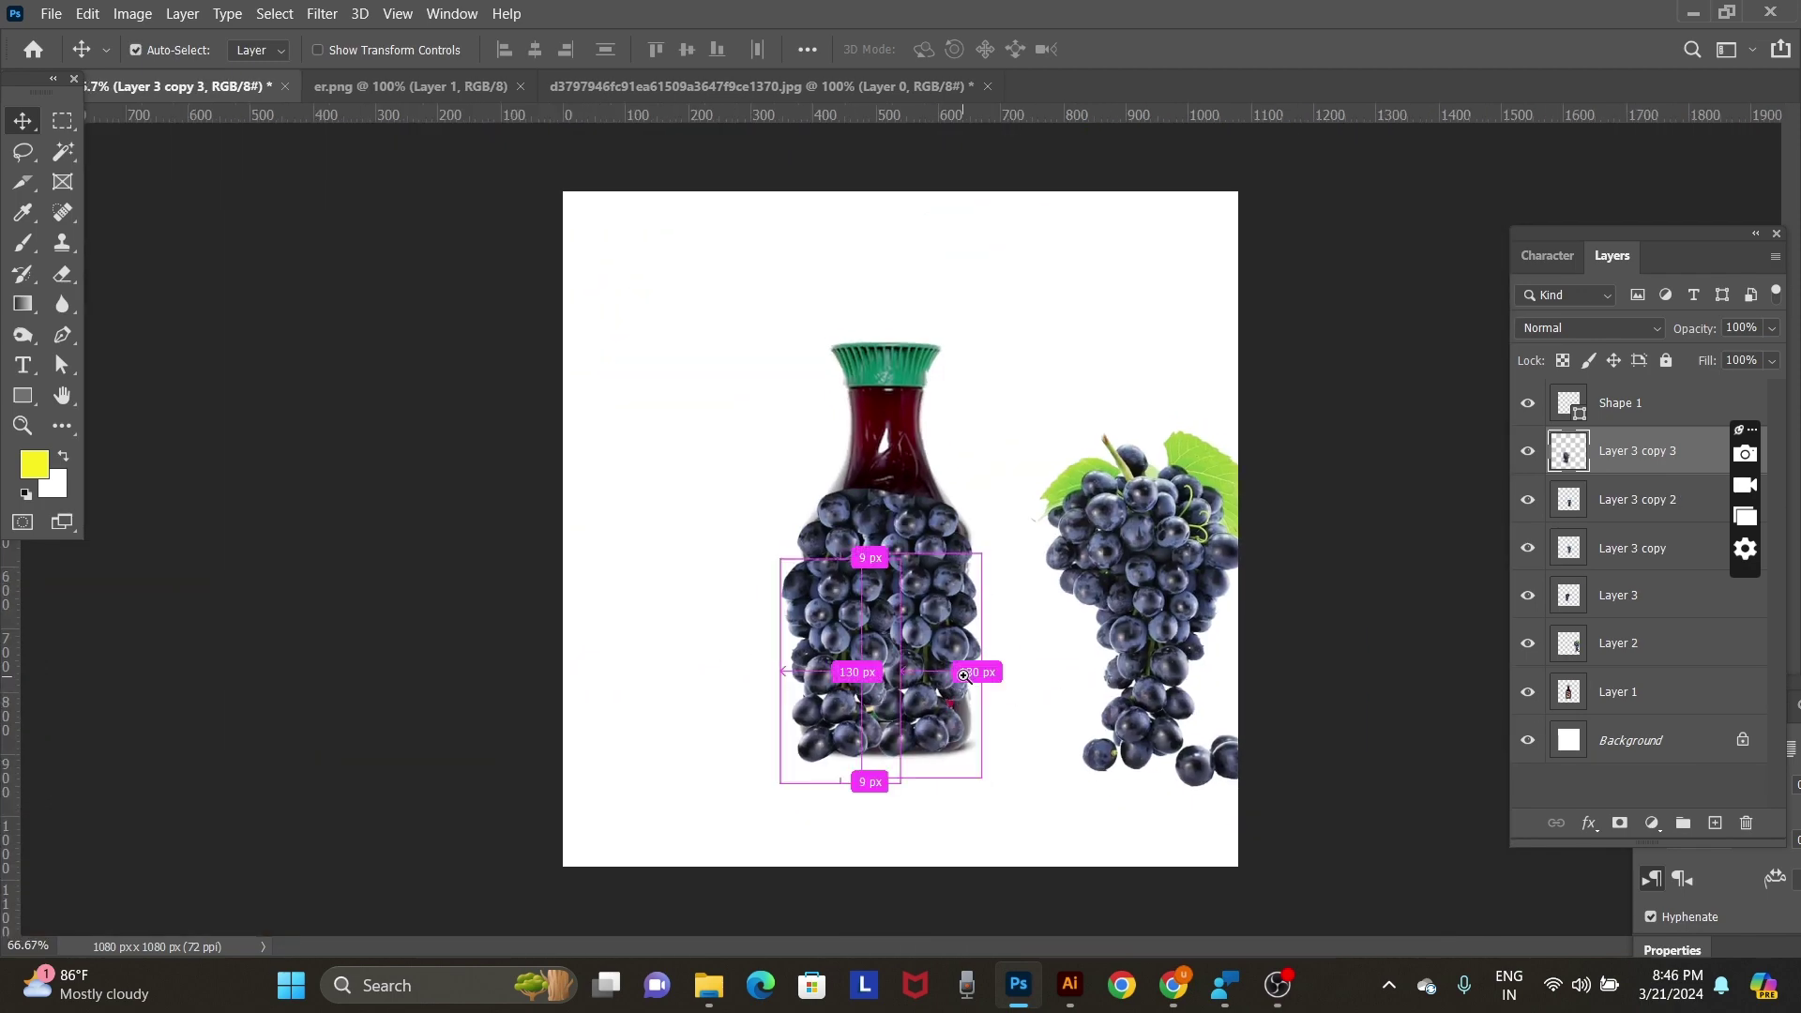
pyautogui.keyDown('ctrl'); pyautogui.click(942, 704); pyautogui.keyUp('ctrl')
pyautogui.moveTo(802, 614); pyautogui.dragTo(812, 616)
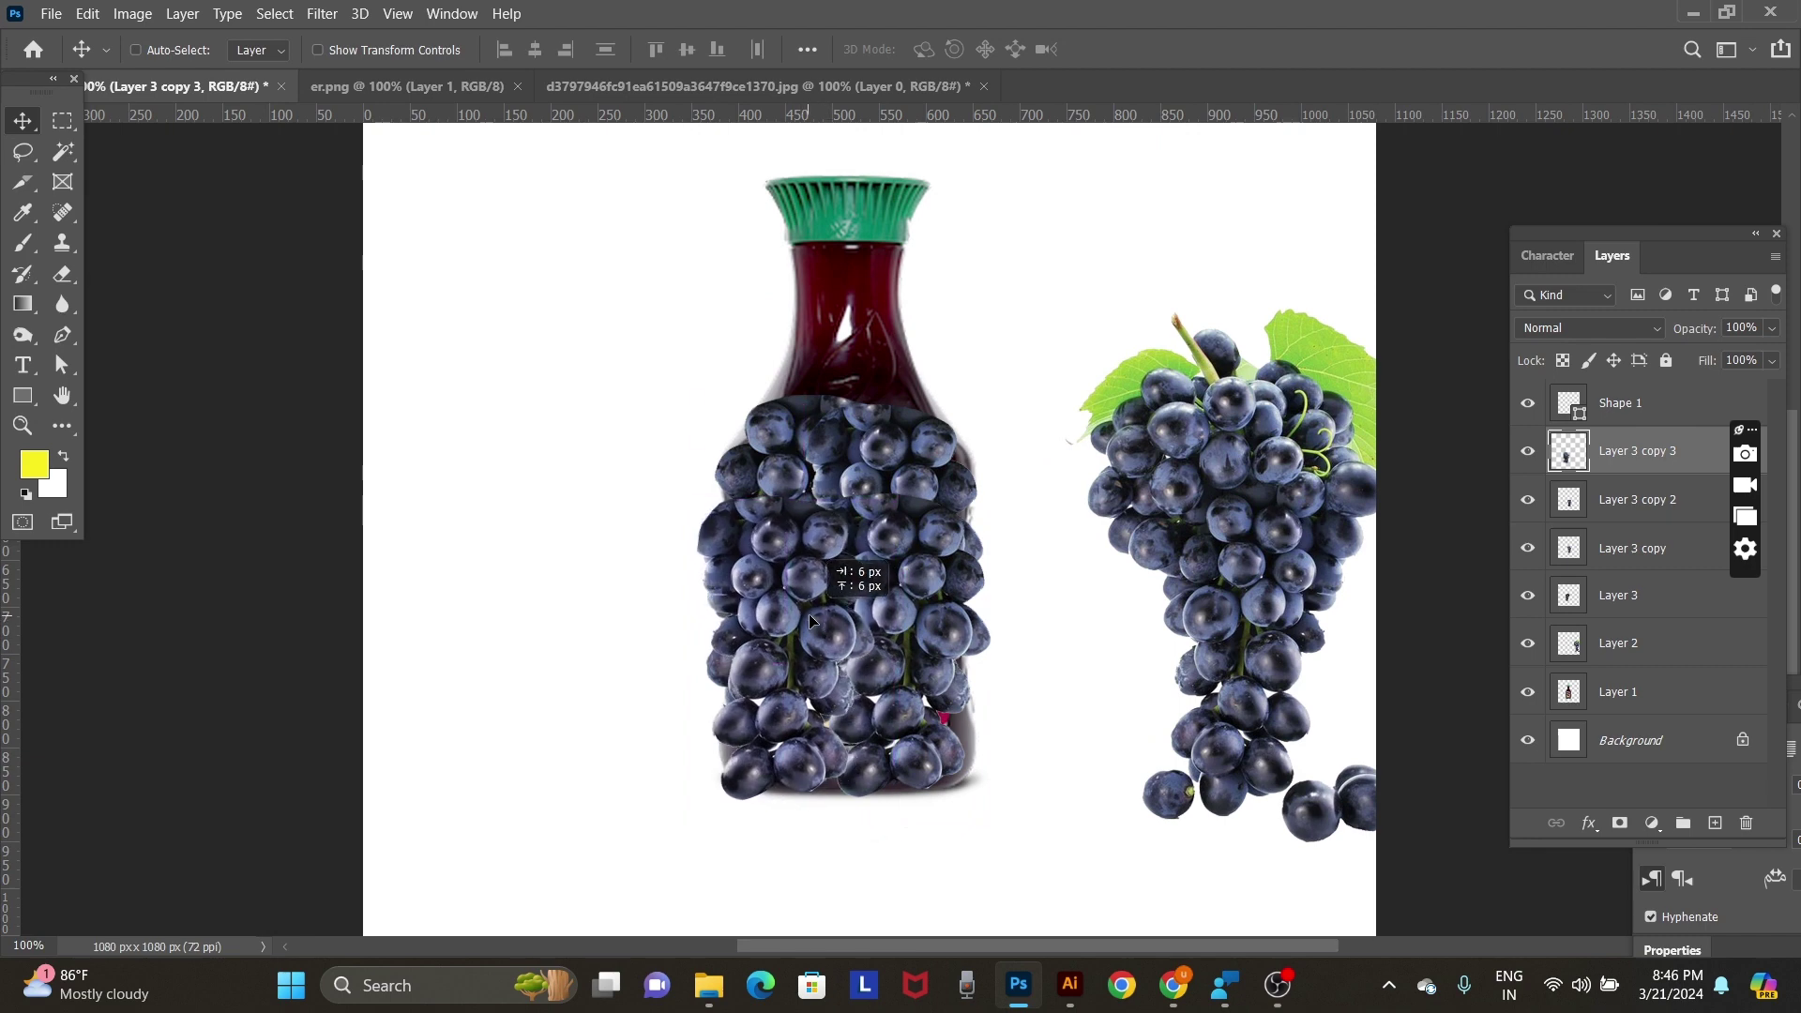
pyautogui.hscroll(5, 778, 647)
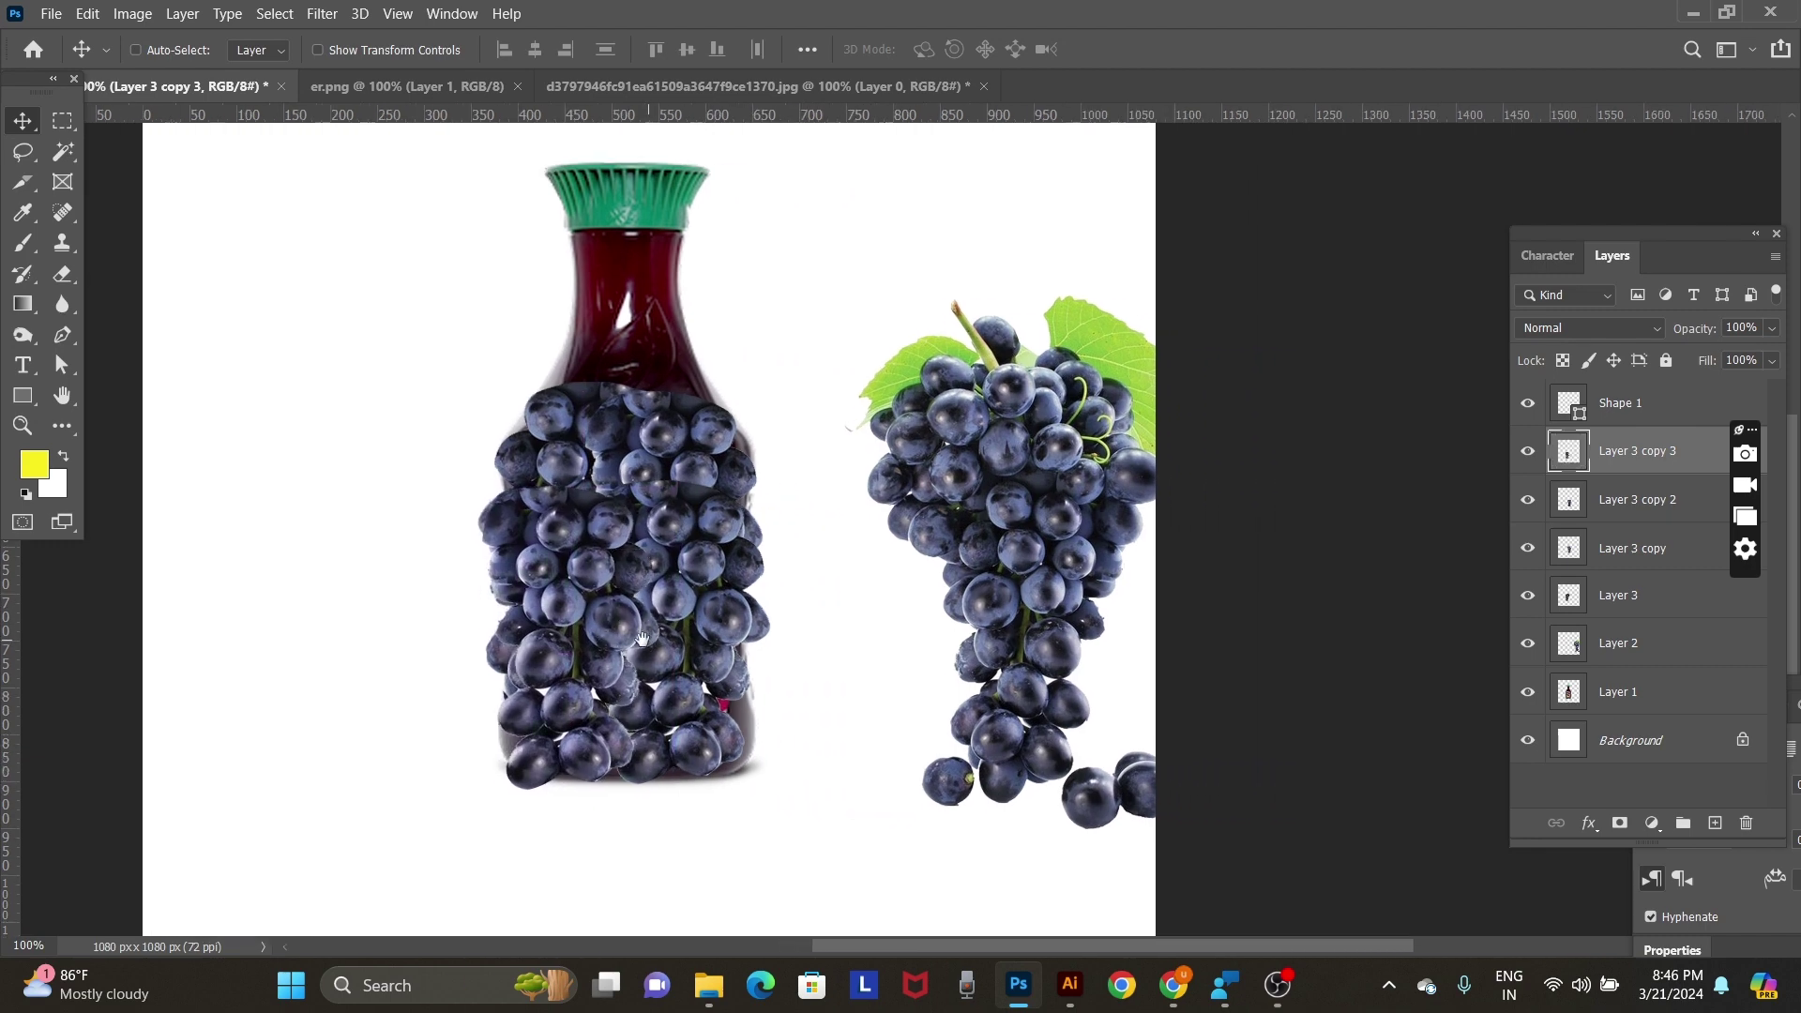
# Select Layer 3 copy 2 and nudge it slightly right and down.
pyautogui.rightClick(683, 695)
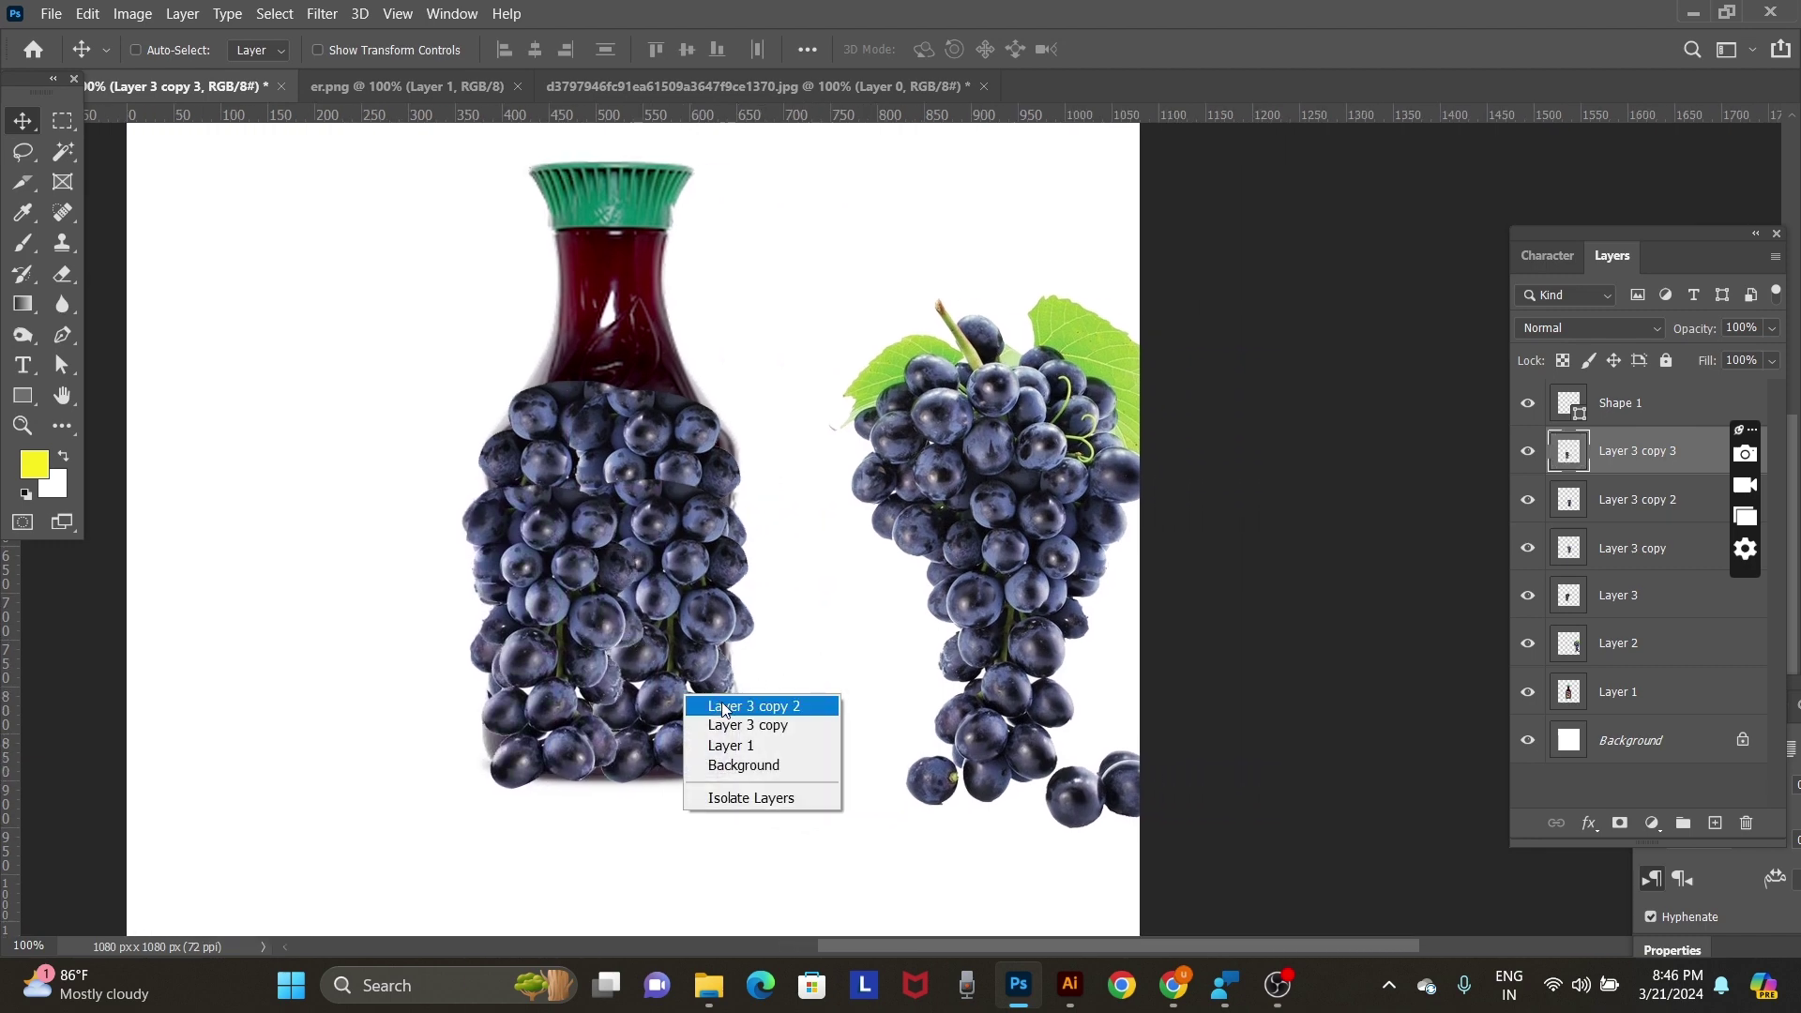
pyautogui.click(713, 723)
pyautogui.moveTo(701, 707); pyautogui.dragTo(756, 715)
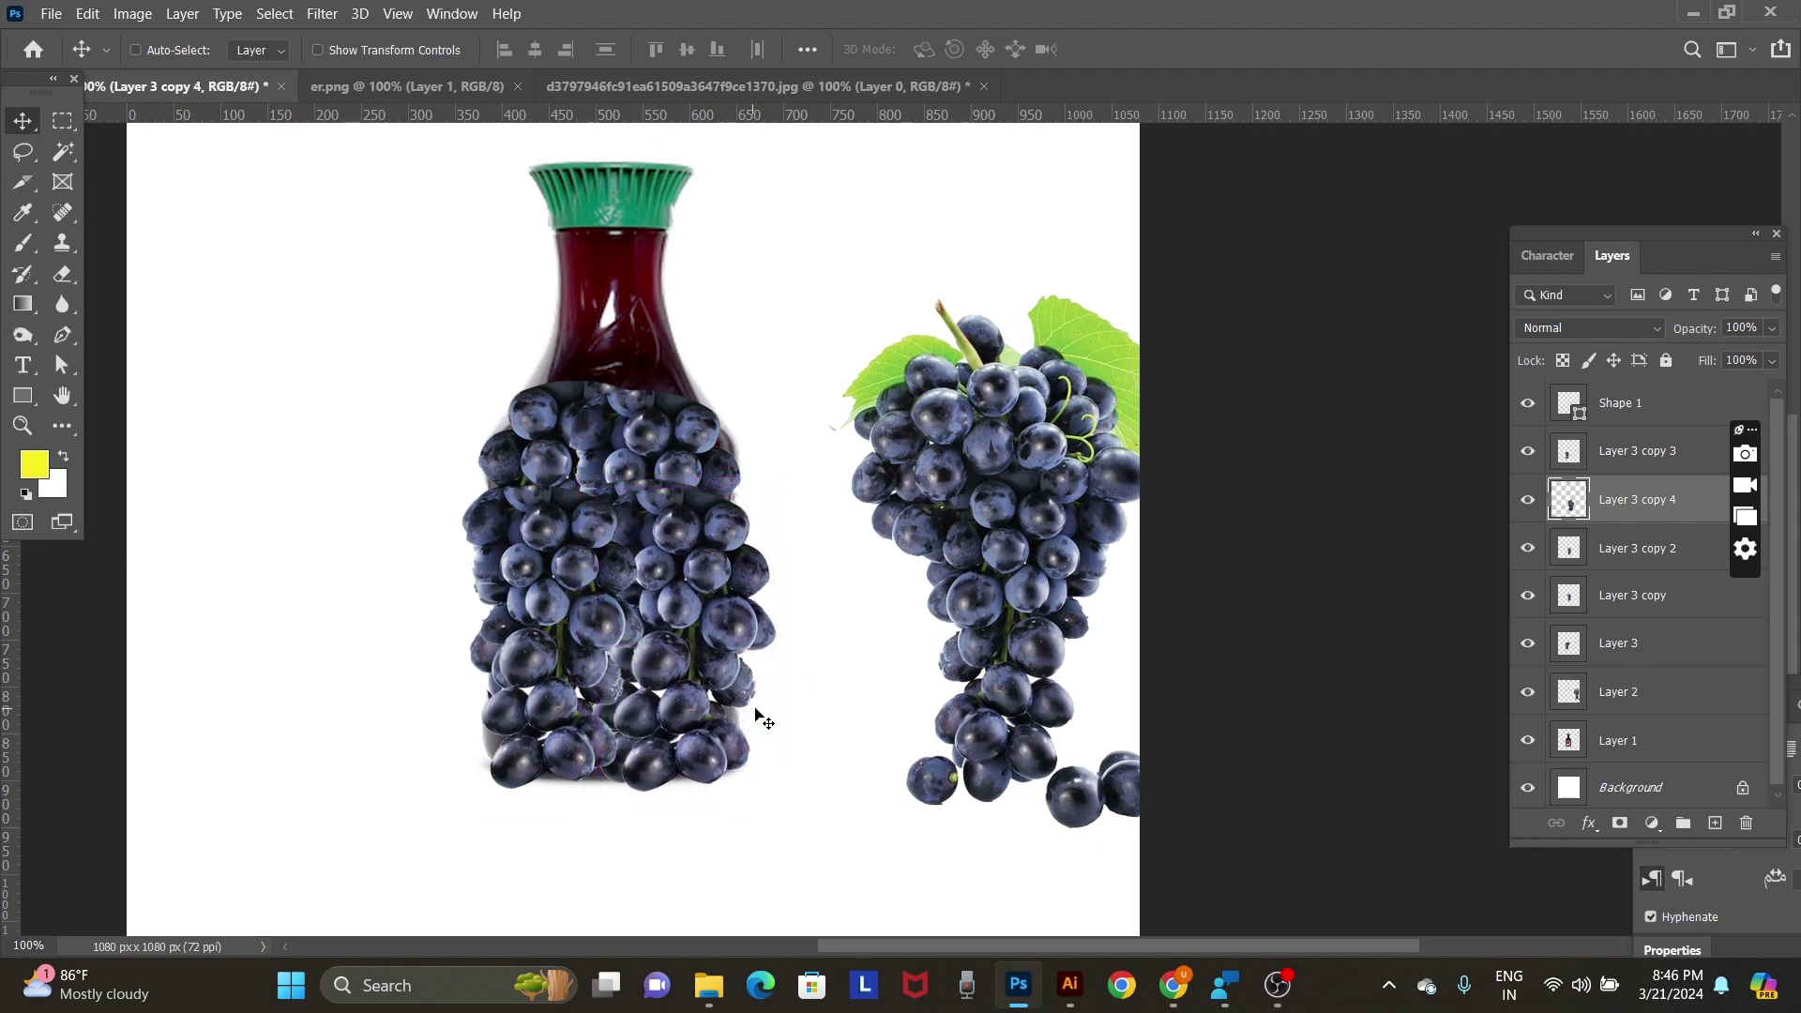
# Tilt the lower-right grape patch 0.22° and shift it a few pixels left.
pyautogui.hotkey('ctrl', 't')
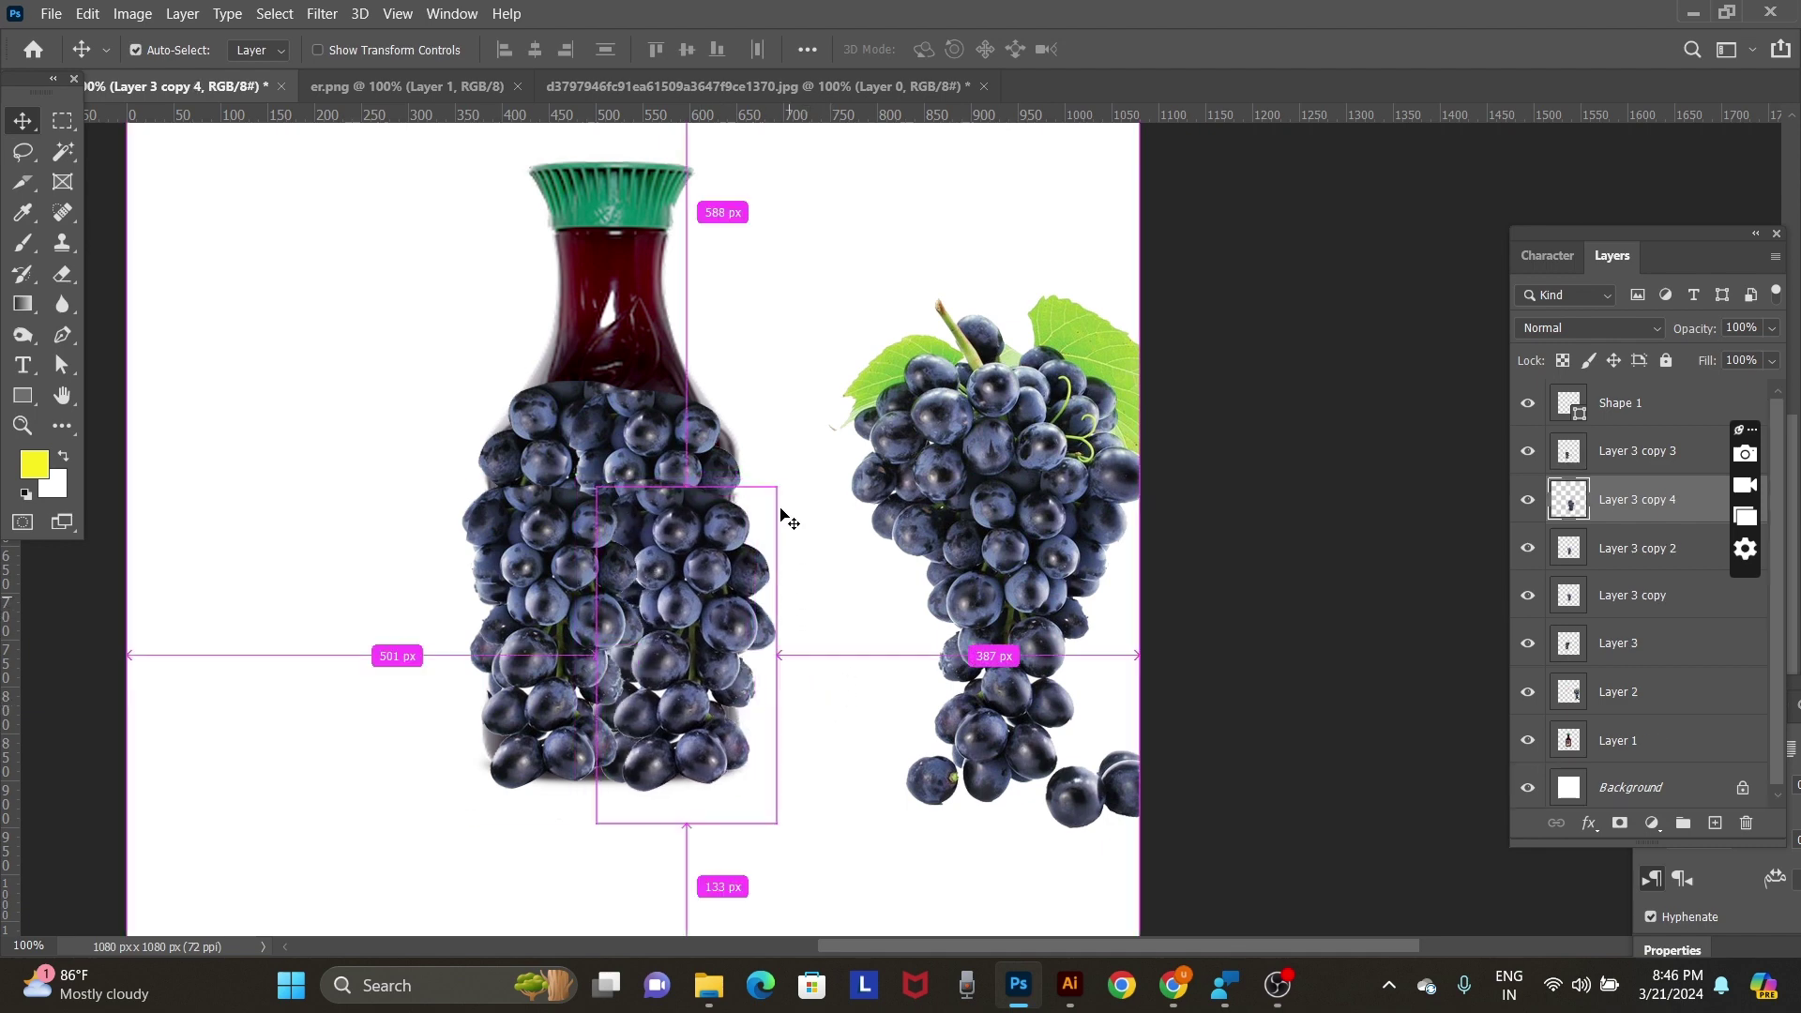
pyautogui.moveTo(802, 504); pyautogui.dragTo(805, 507)
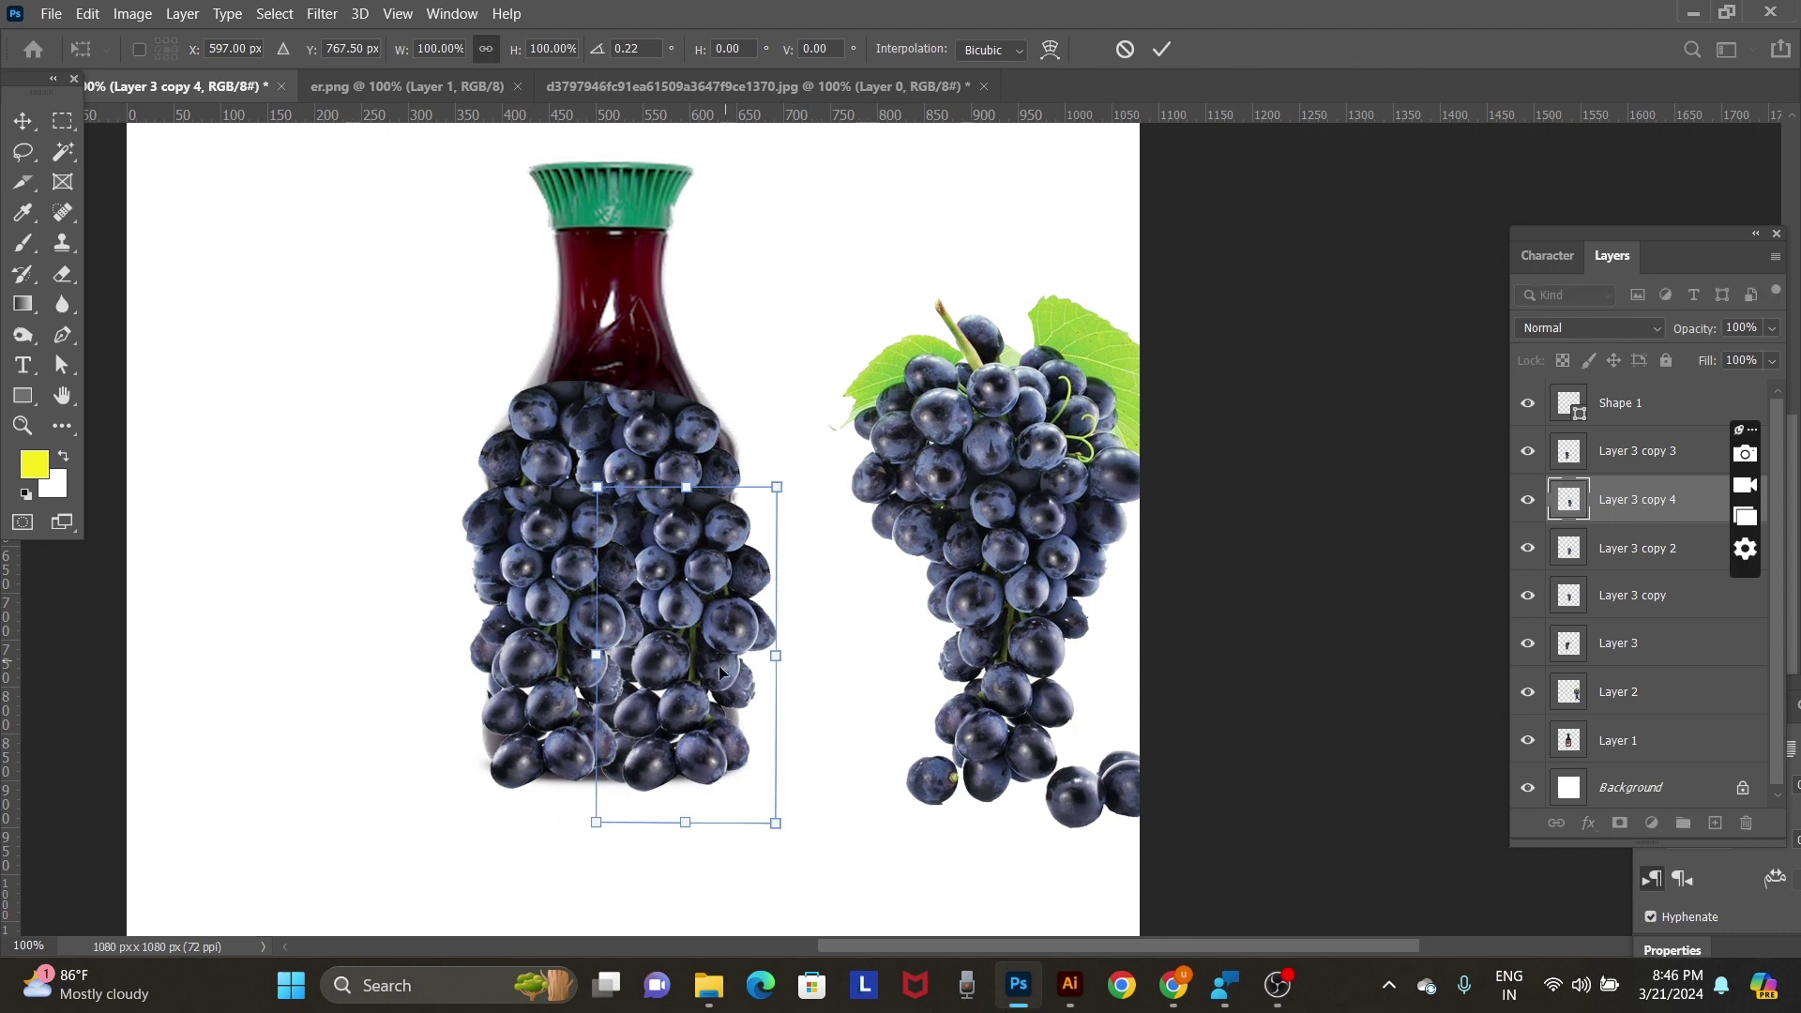
pyautogui.moveTo(716, 679); pyautogui.dragTo(710, 680)
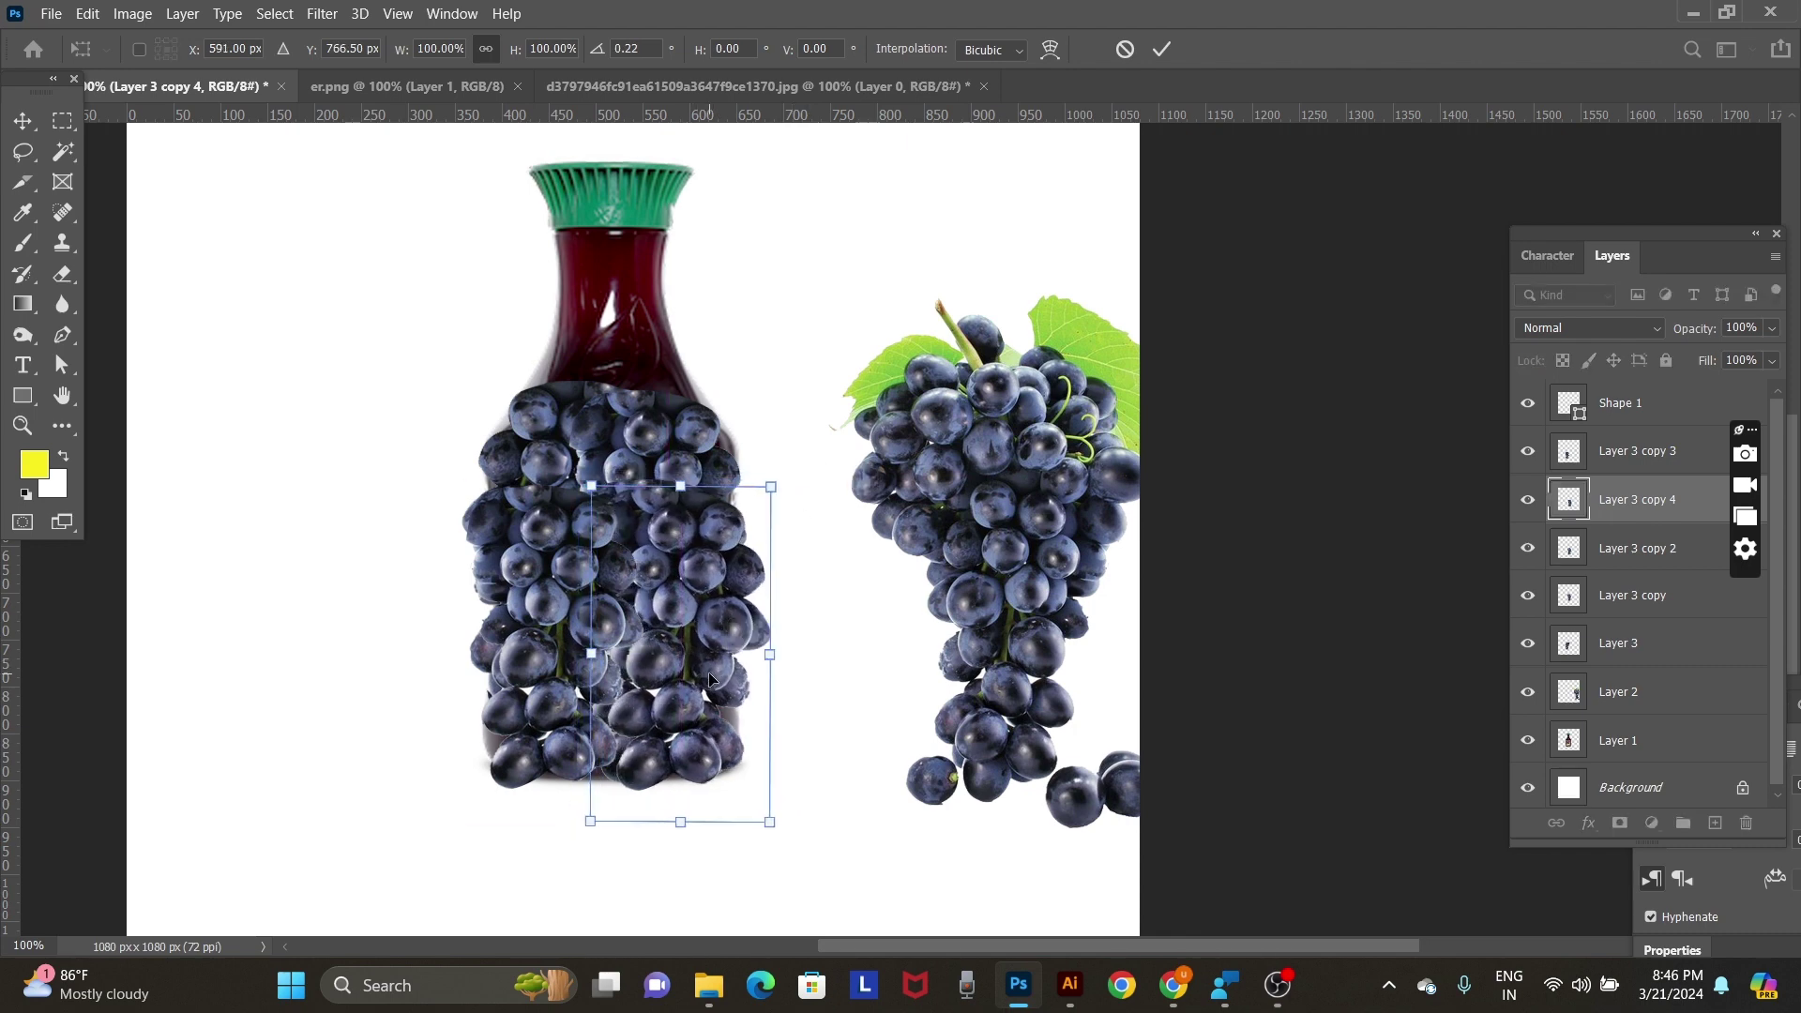
pyautogui.press('Return')
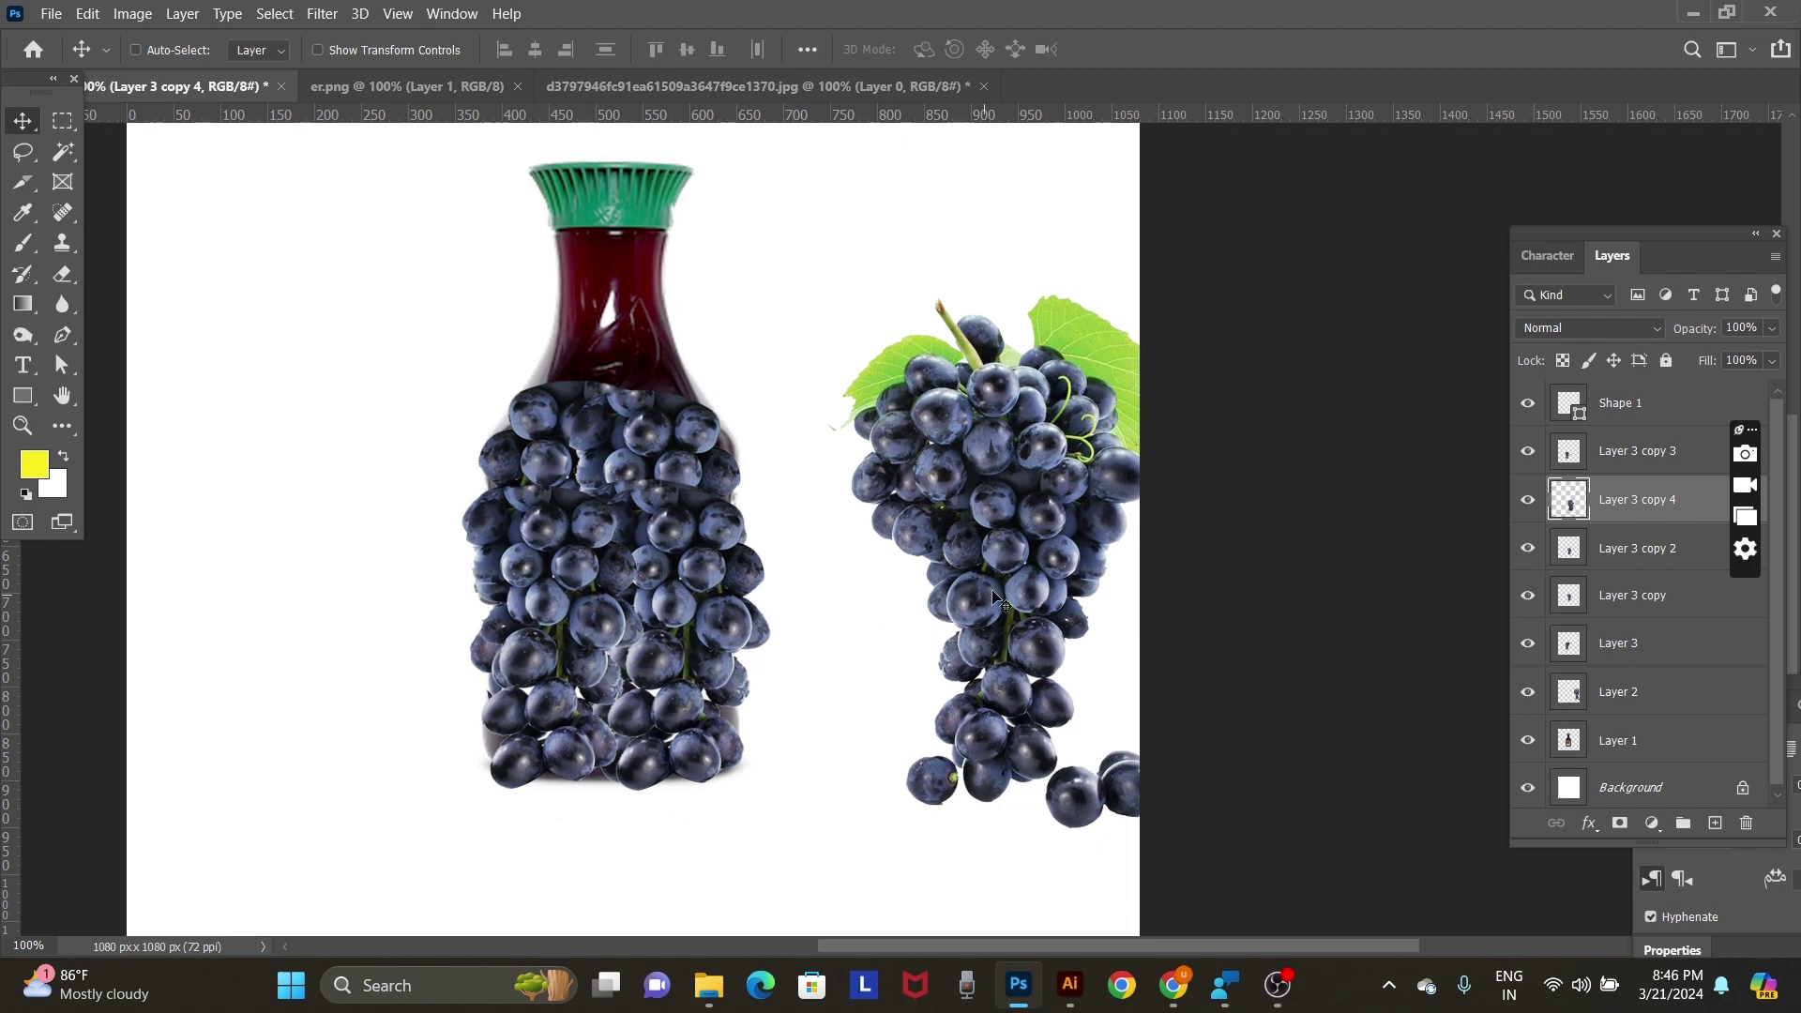
pyautogui.rightClick(987, 410)
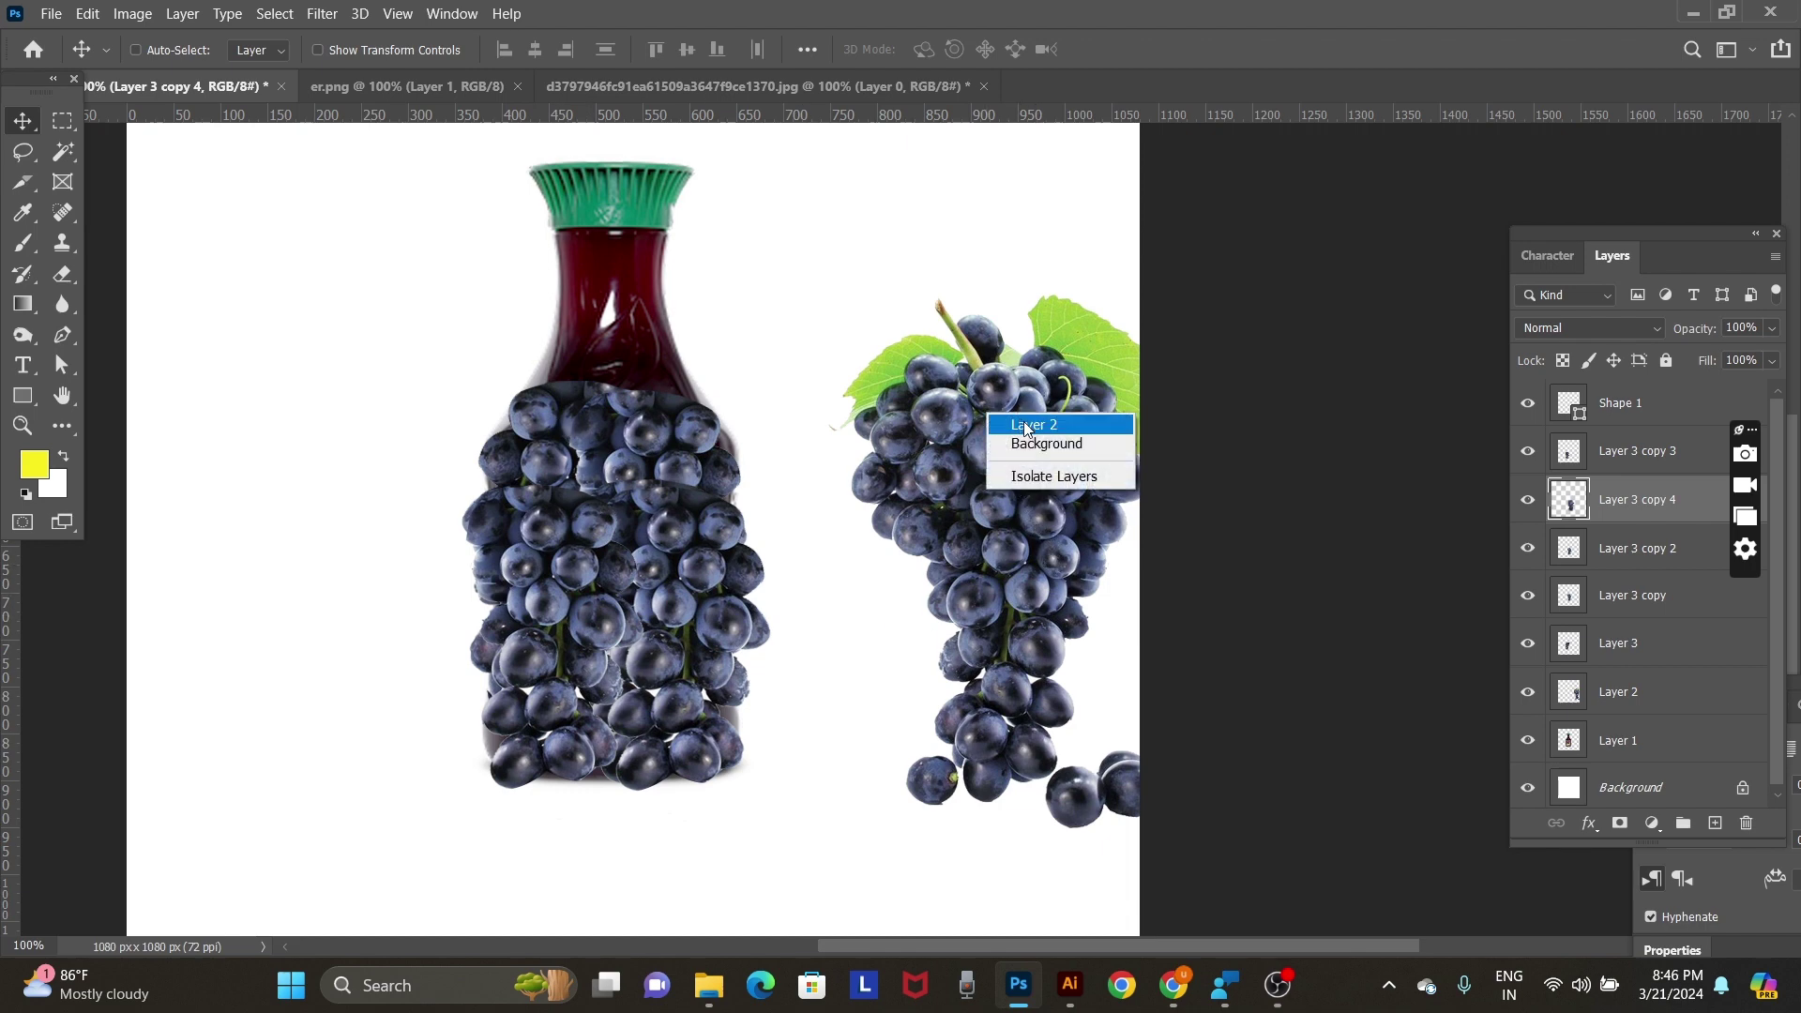
# Lasso the top of the grape bunch on Layer 2 and copy it to a new layer.
pyautogui.click(1008, 418)
pyautogui.moveTo(1020, 421); pyautogui.dragTo(800, 475)
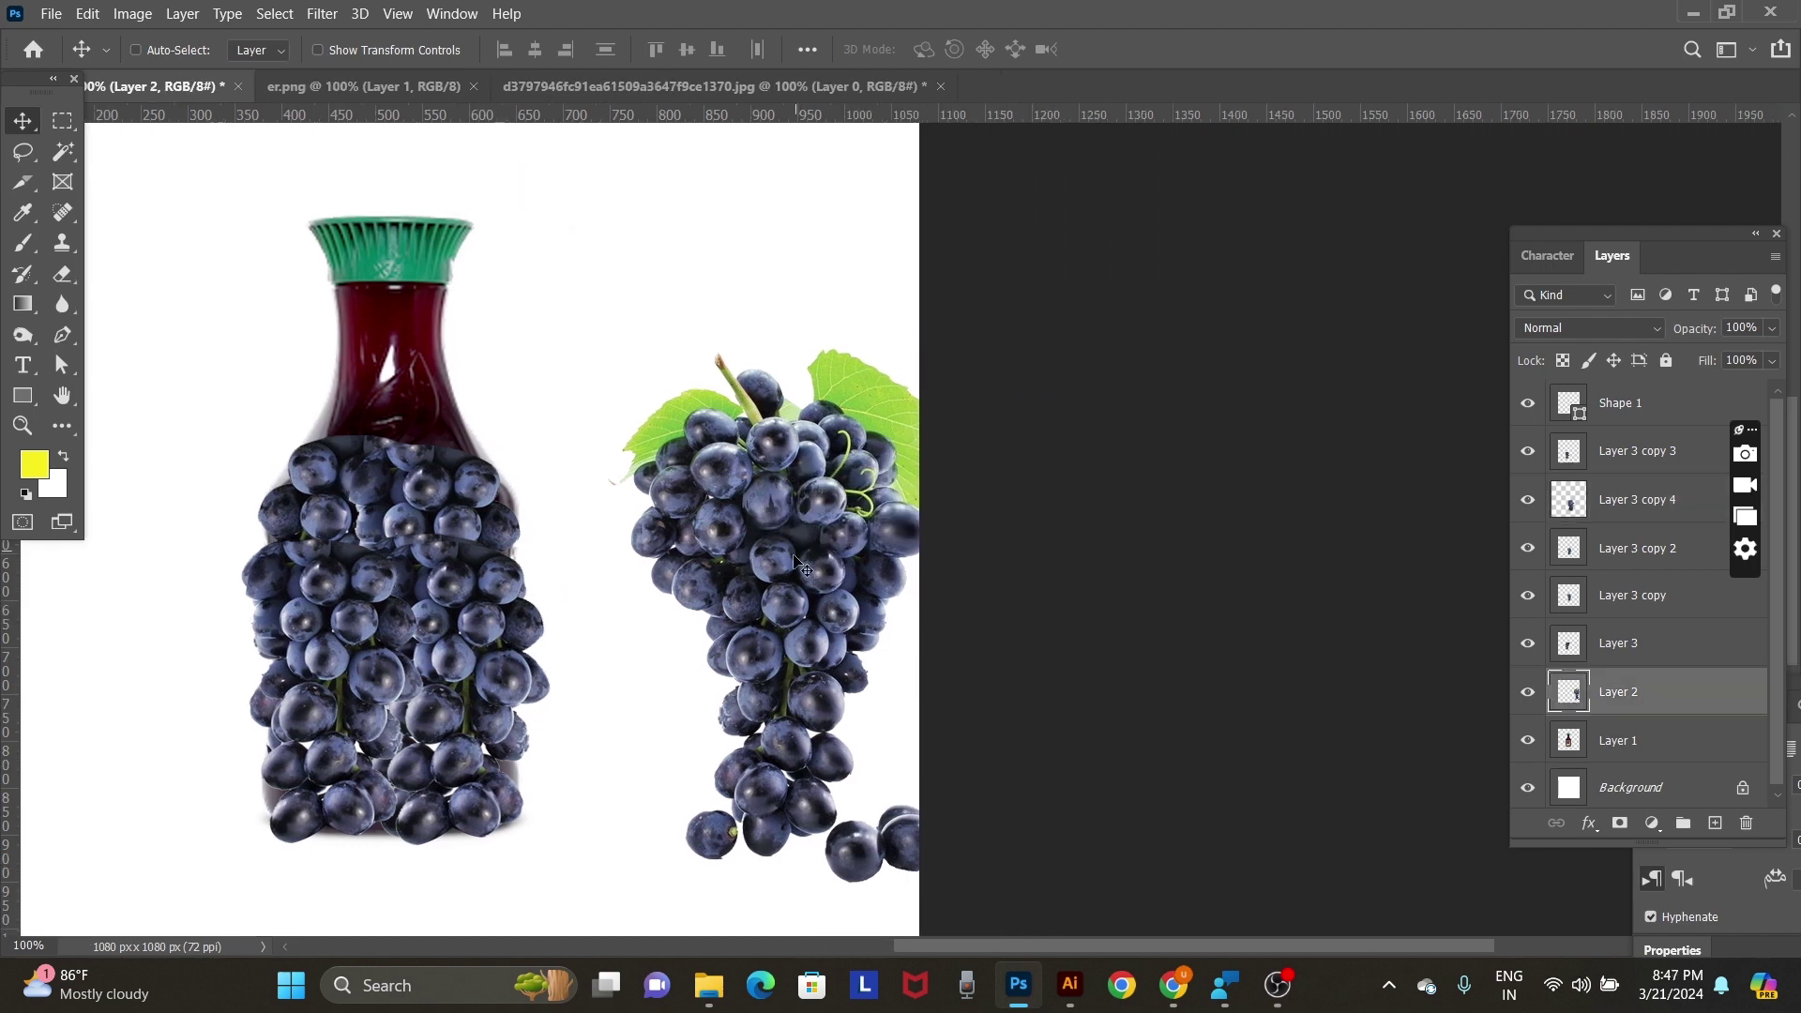
pyautogui.press('l')
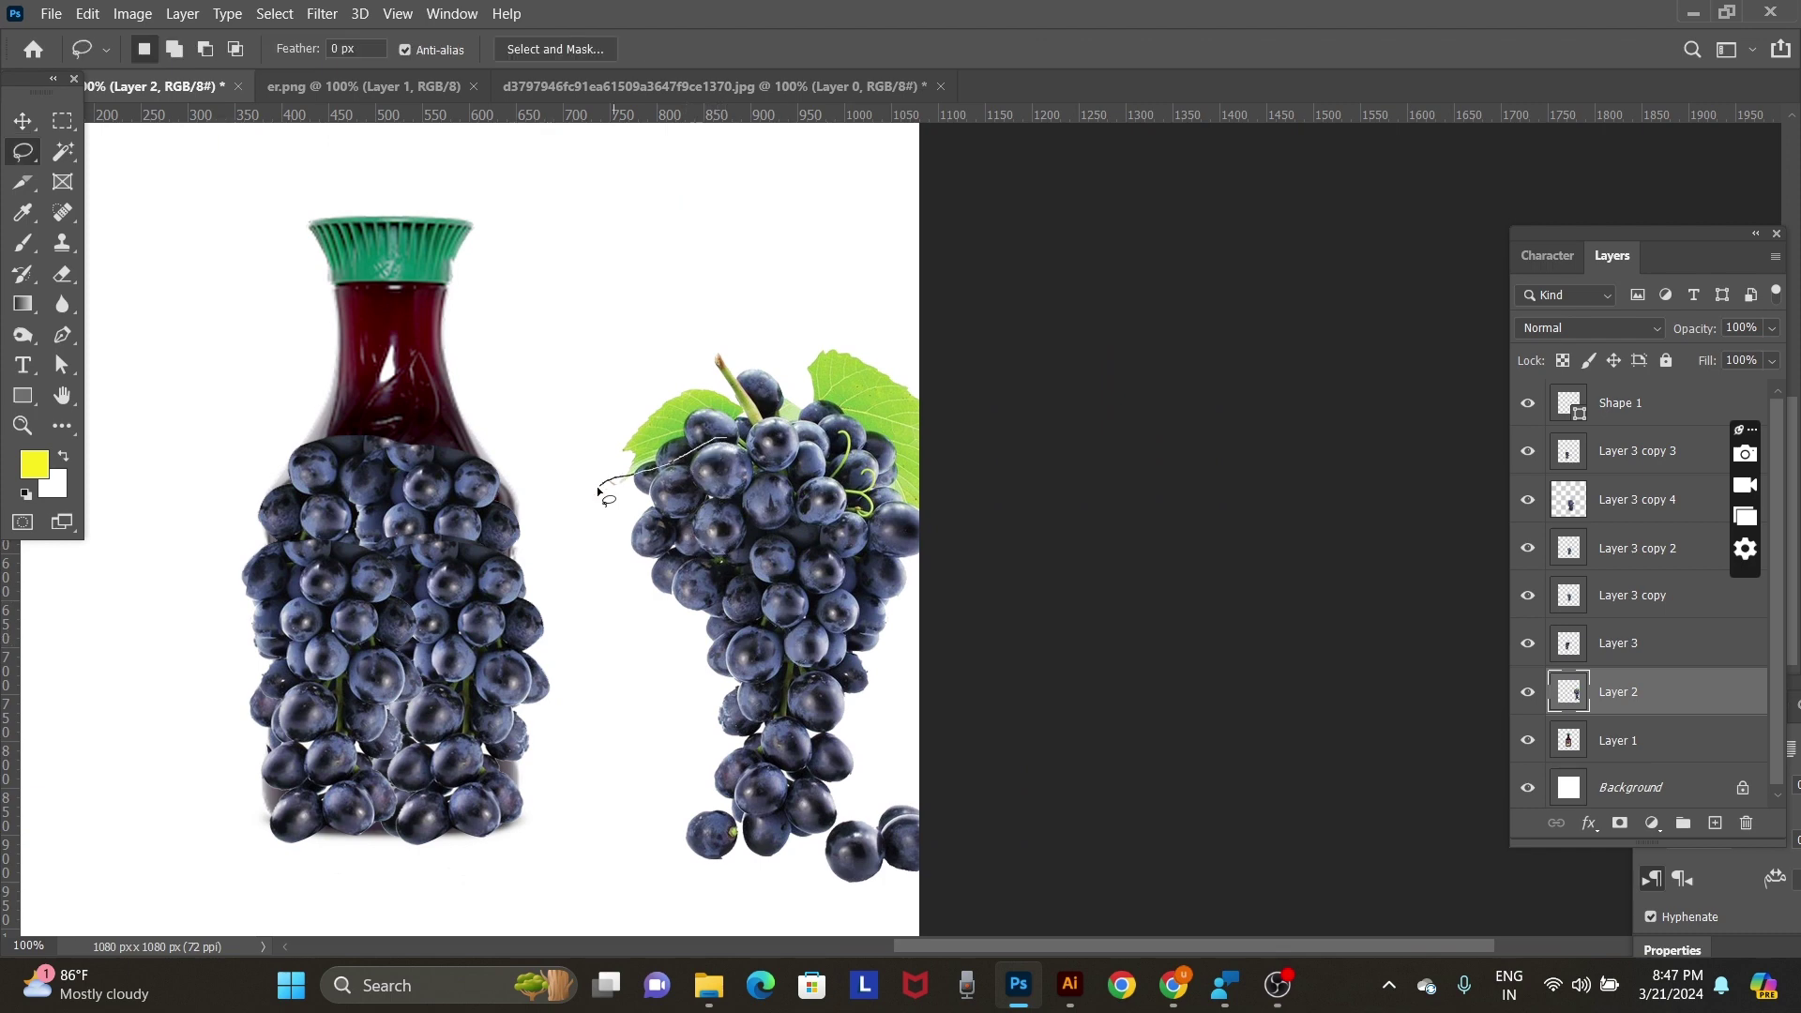
pyautogui.moveTo(599, 489)
pyautogui.mouseDown()
pyautogui.moveTo(655, 631)
pyautogui.moveTo(1022, 657)
pyautogui.mouseUp()
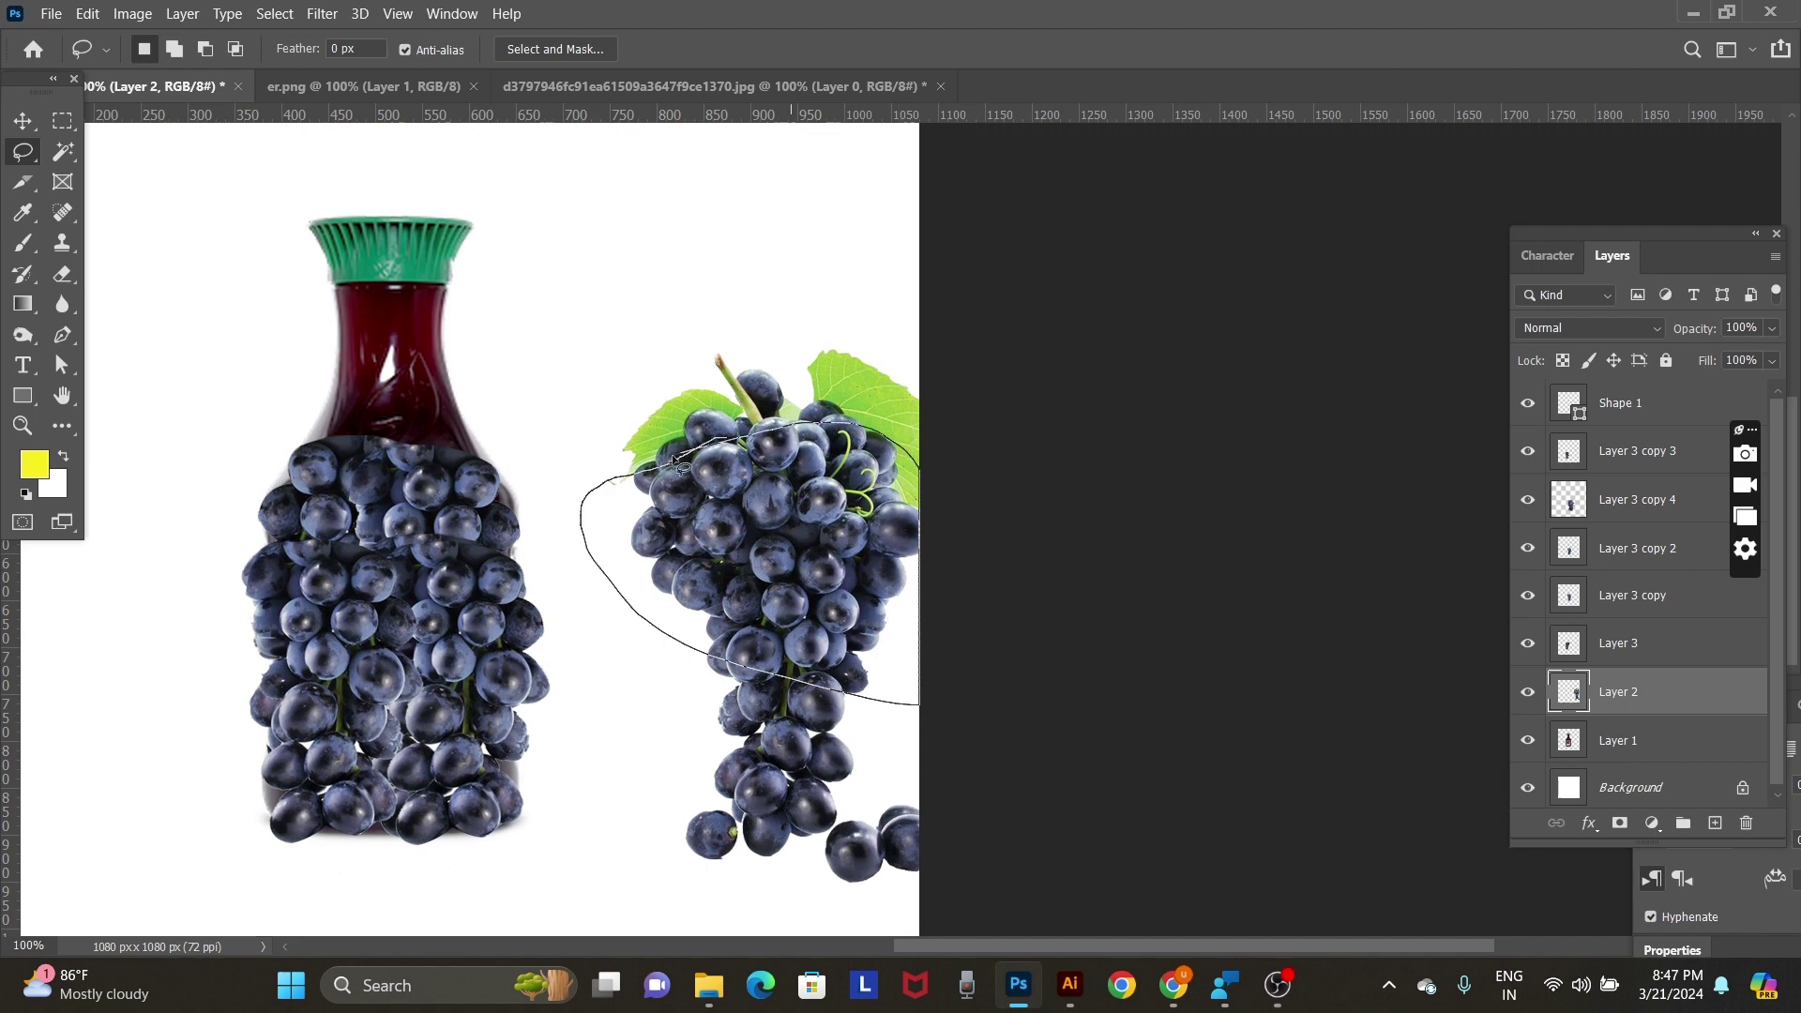
pyautogui.moveTo(675, 459); pyautogui.dragTo(680, 465)
pyautogui.hotkey('ctrl', 'j')
# Move the copied grapes onto the bottle's neck at 50% opacity.
pyautogui.press('v')
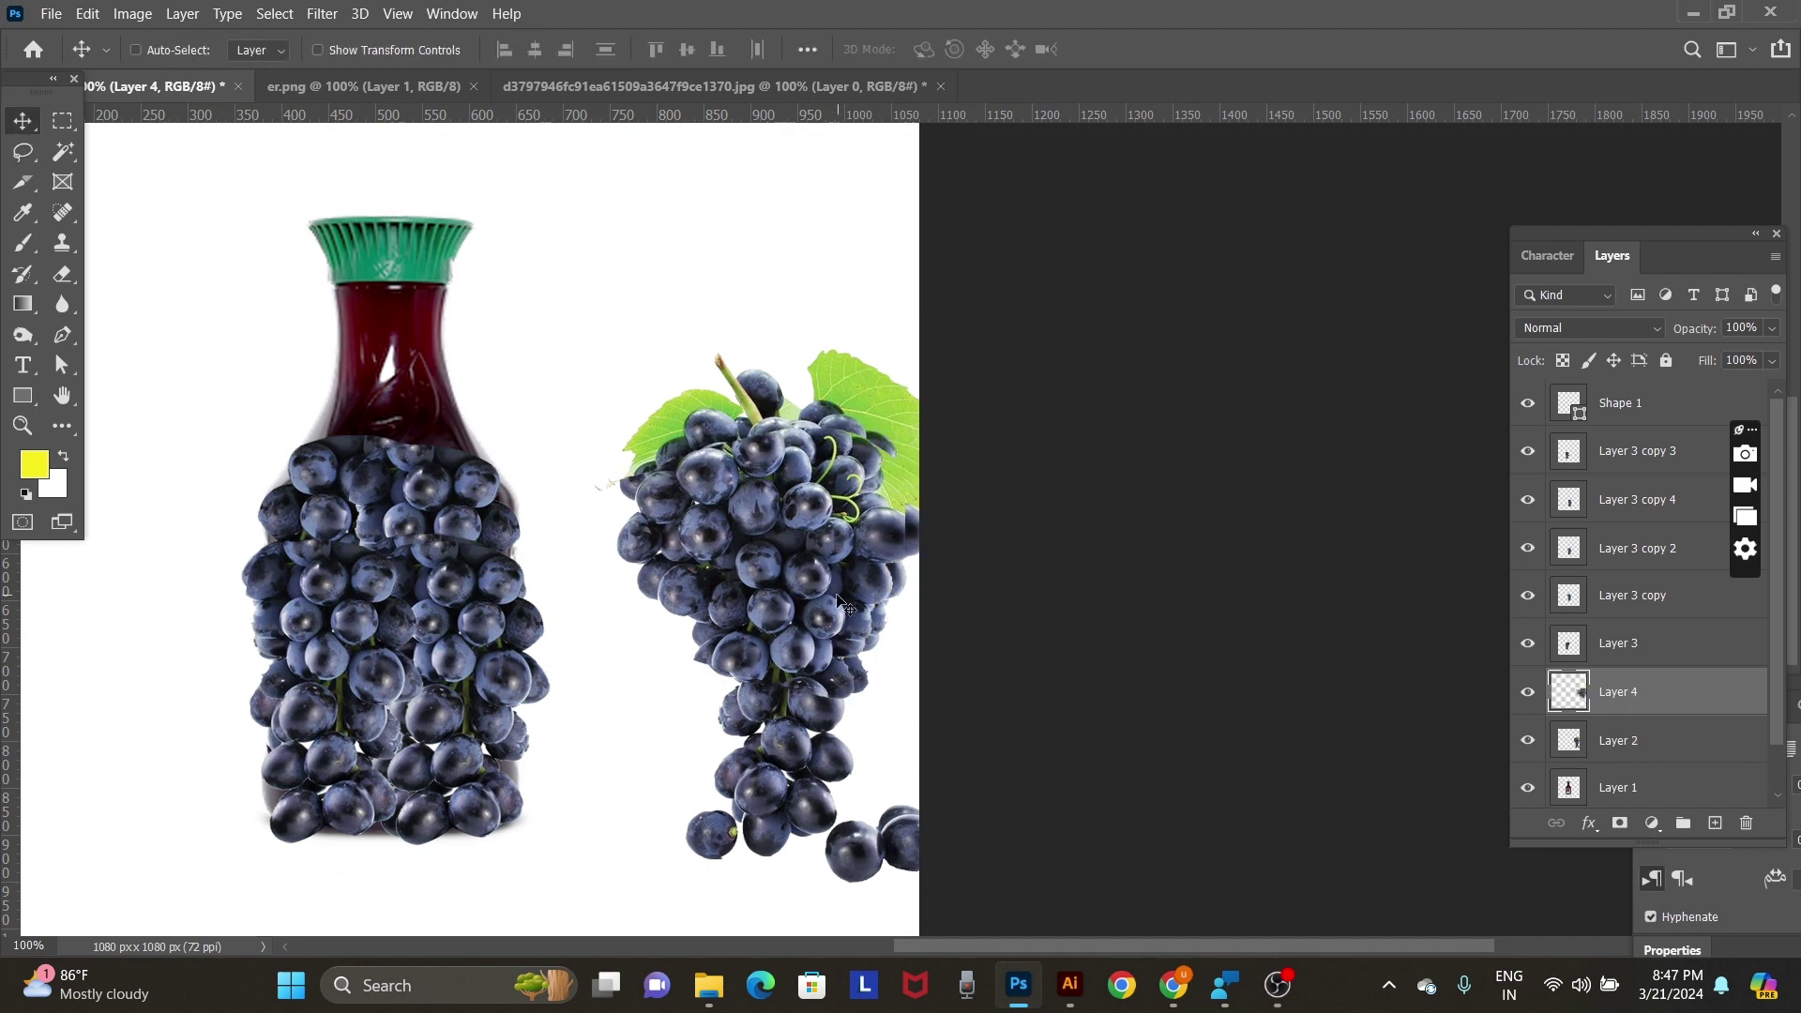
pyautogui.moveTo(784, 582); pyautogui.dragTo(420, 424)
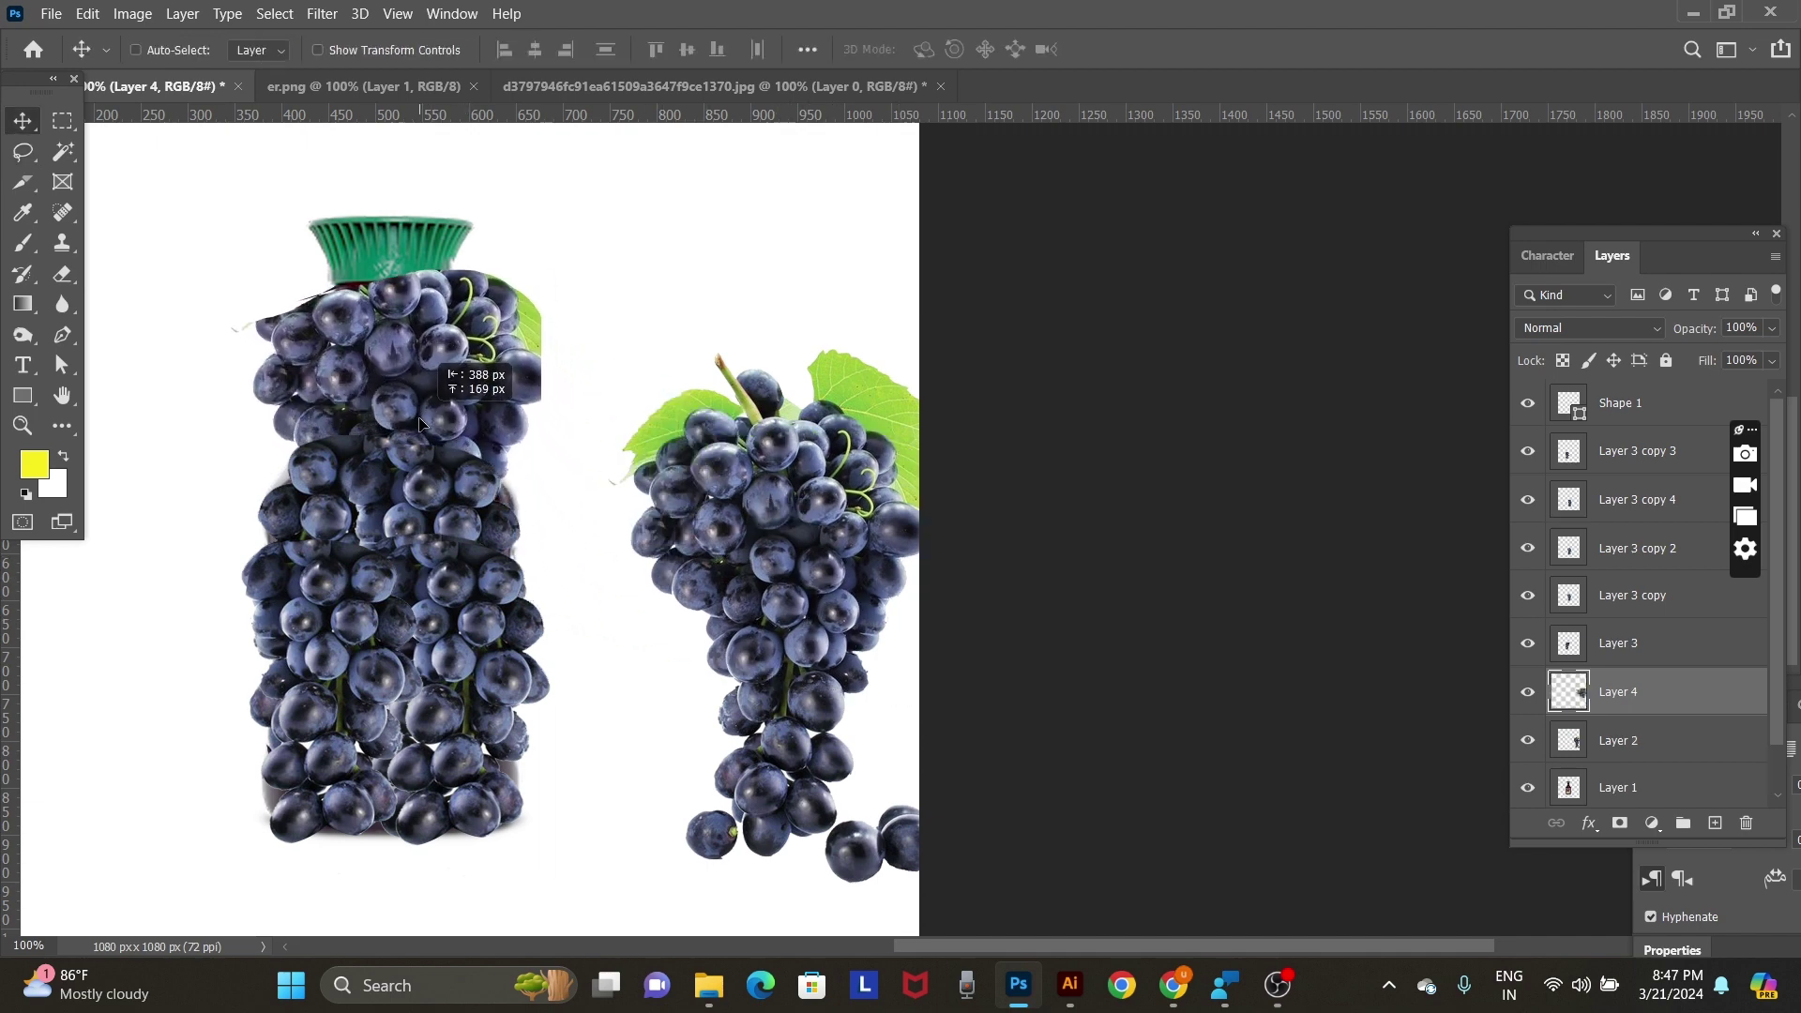
pyautogui.press('5')
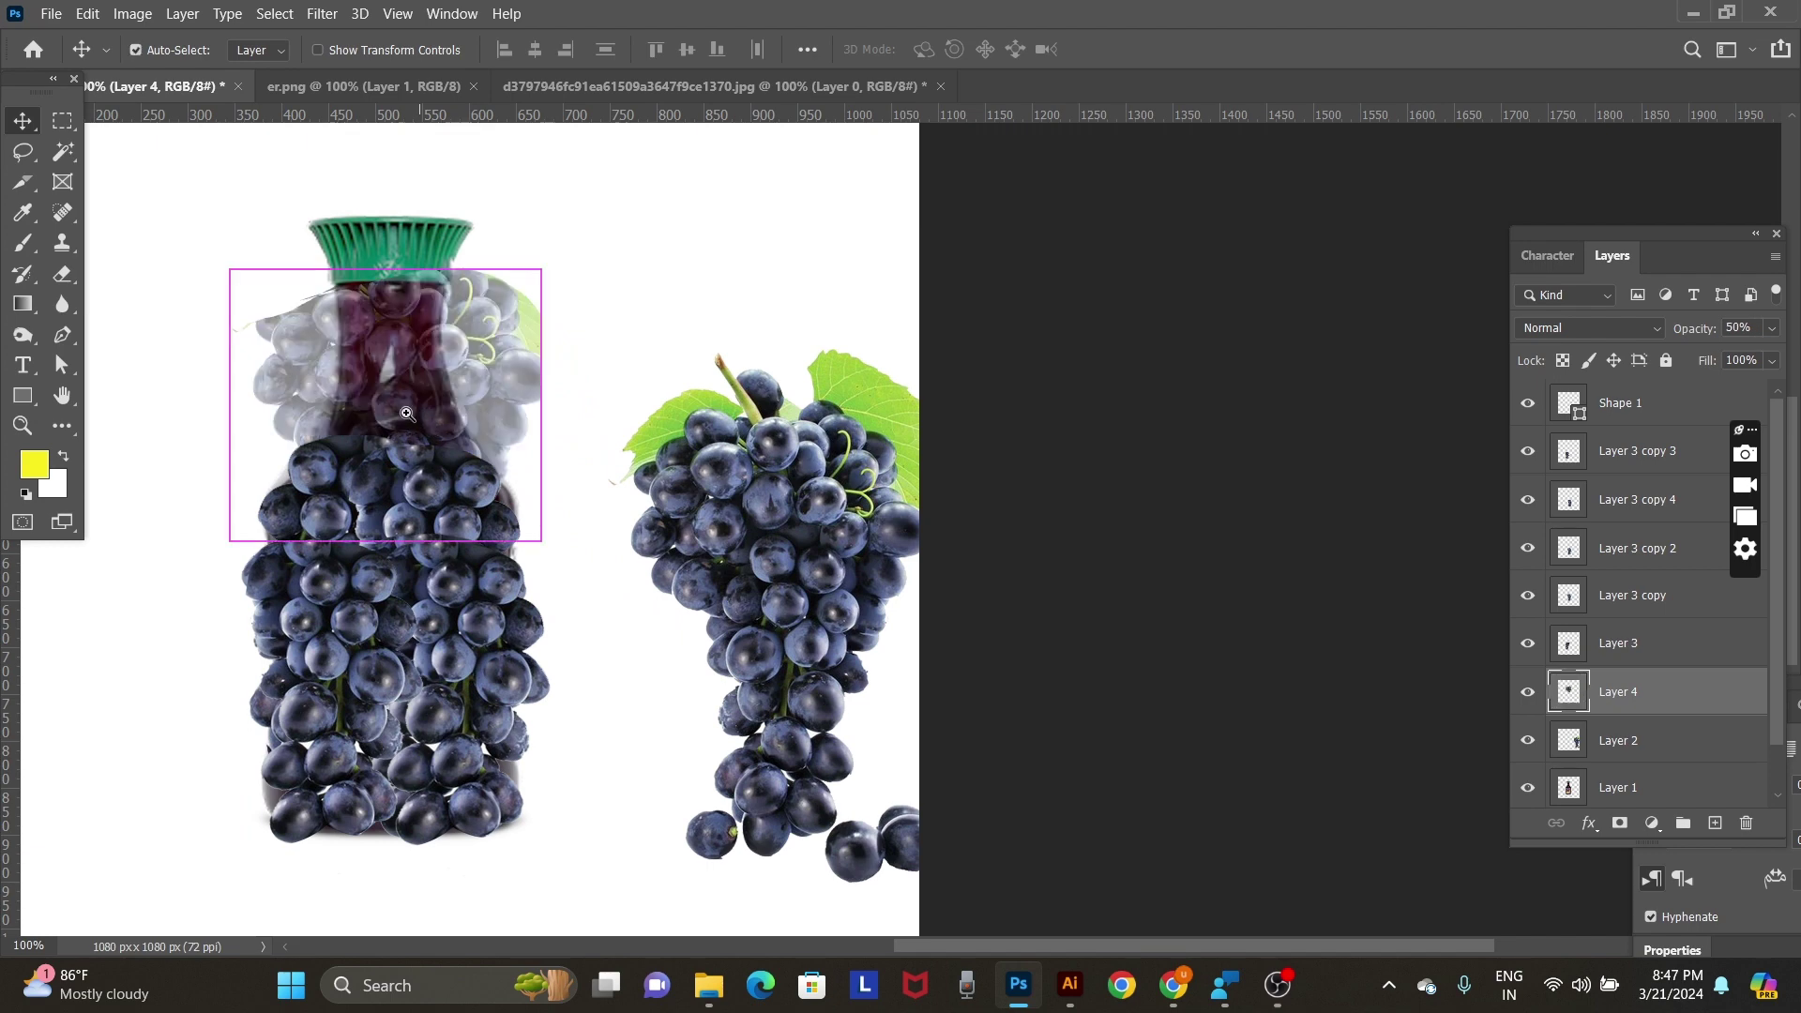
pyautogui.click(407, 414)
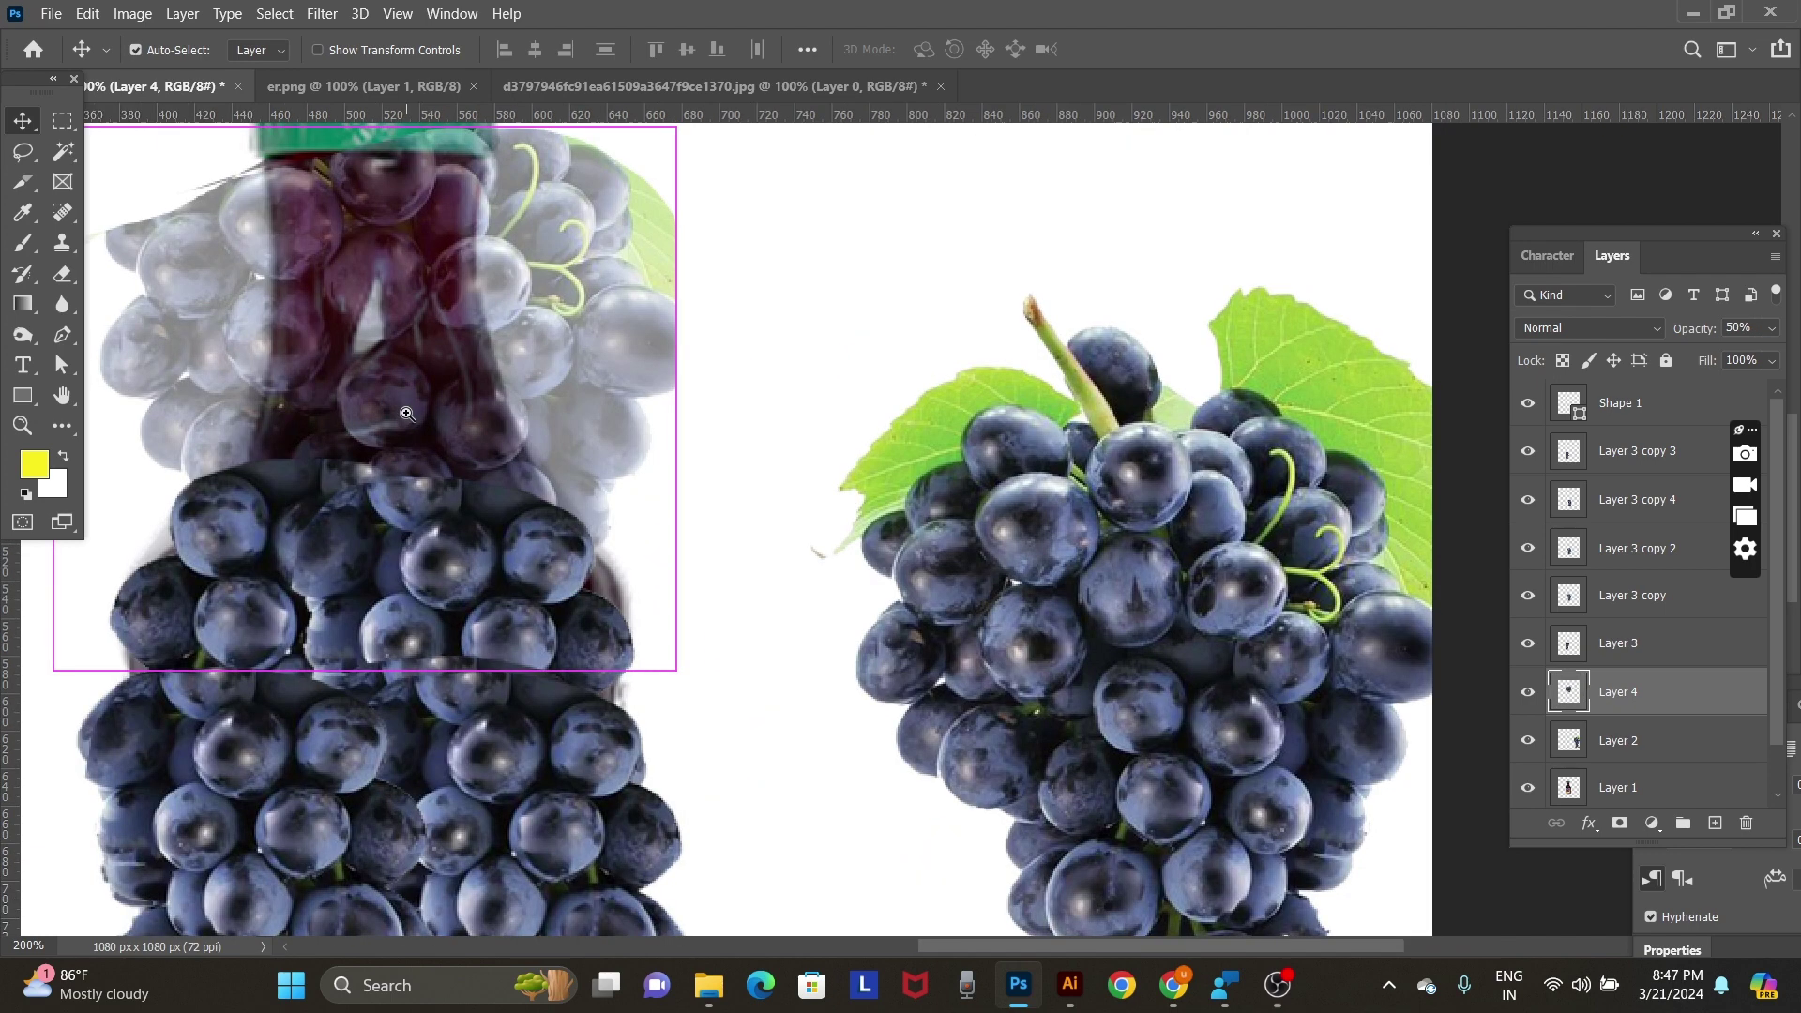
pyautogui.keyDown('alt'); pyautogui.click(394, 356); pyautogui.keyUp('alt')
# Stretch the copied grapes slightly upward over the bottle's neck.
pyautogui.hotkey('ctrl', 't')
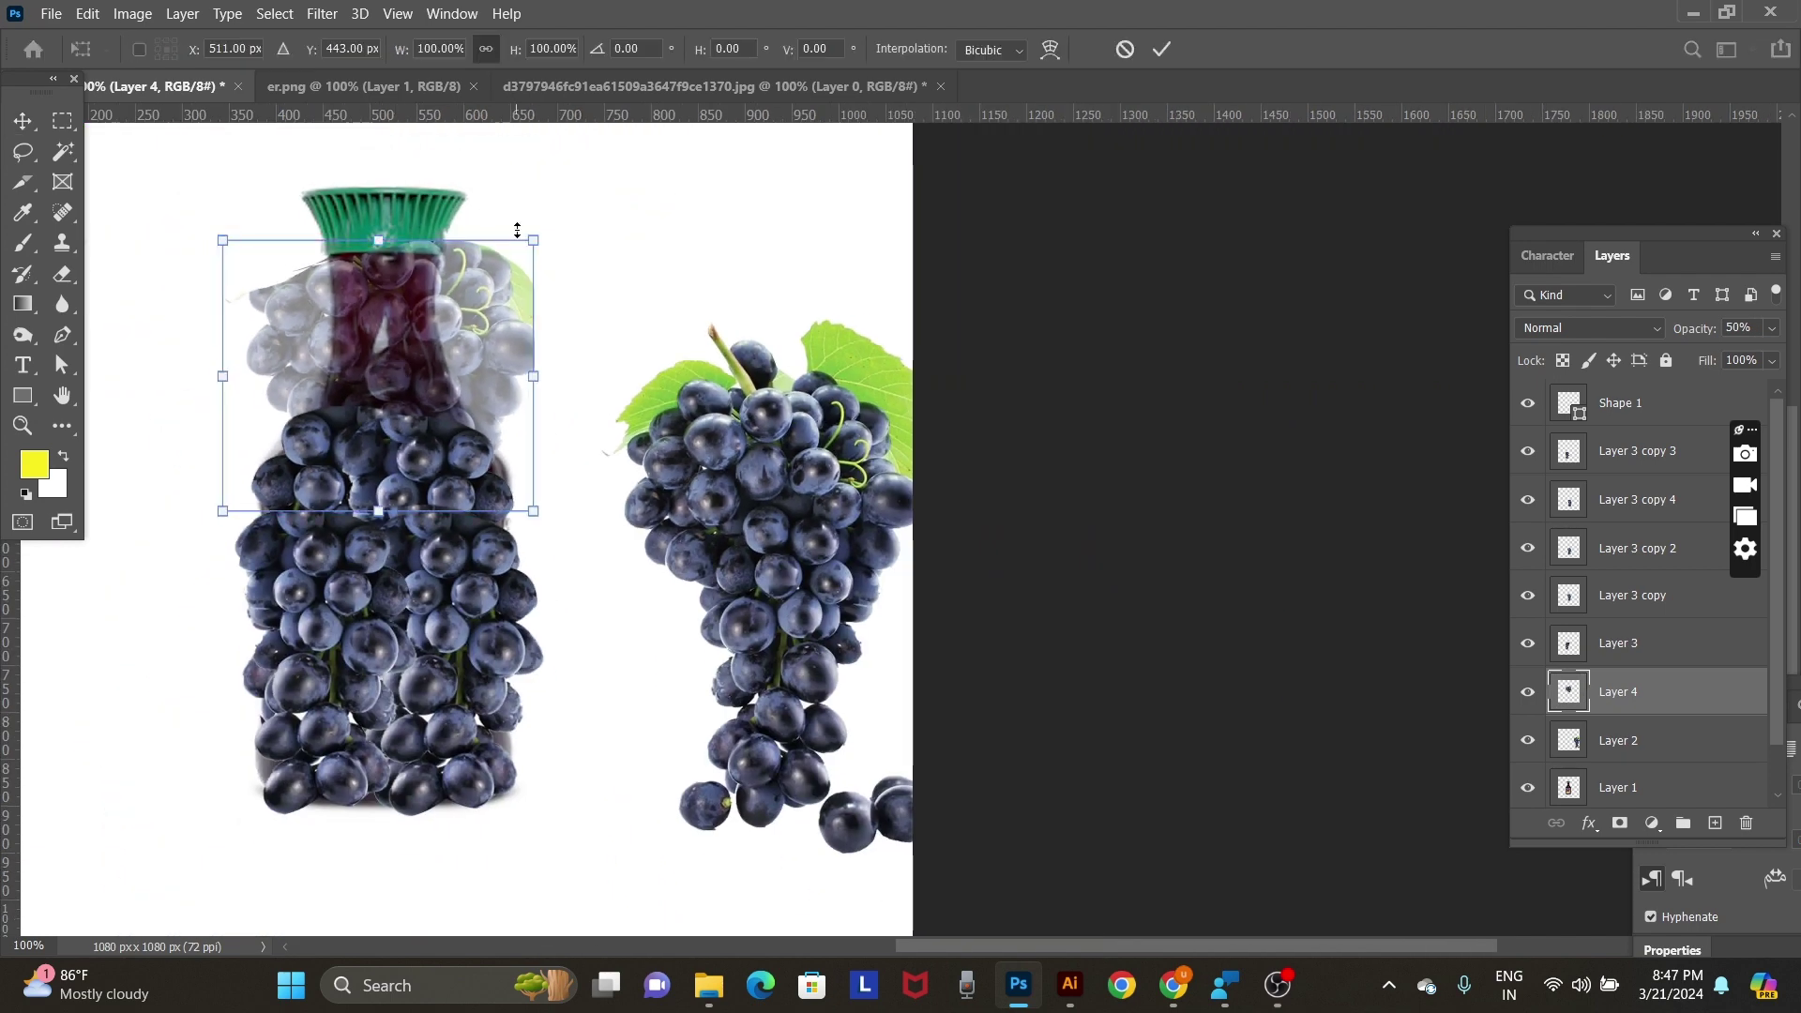
pyautogui.moveTo(518, 230); pyautogui.dragTo(526, 244)
pyautogui.press('Return')
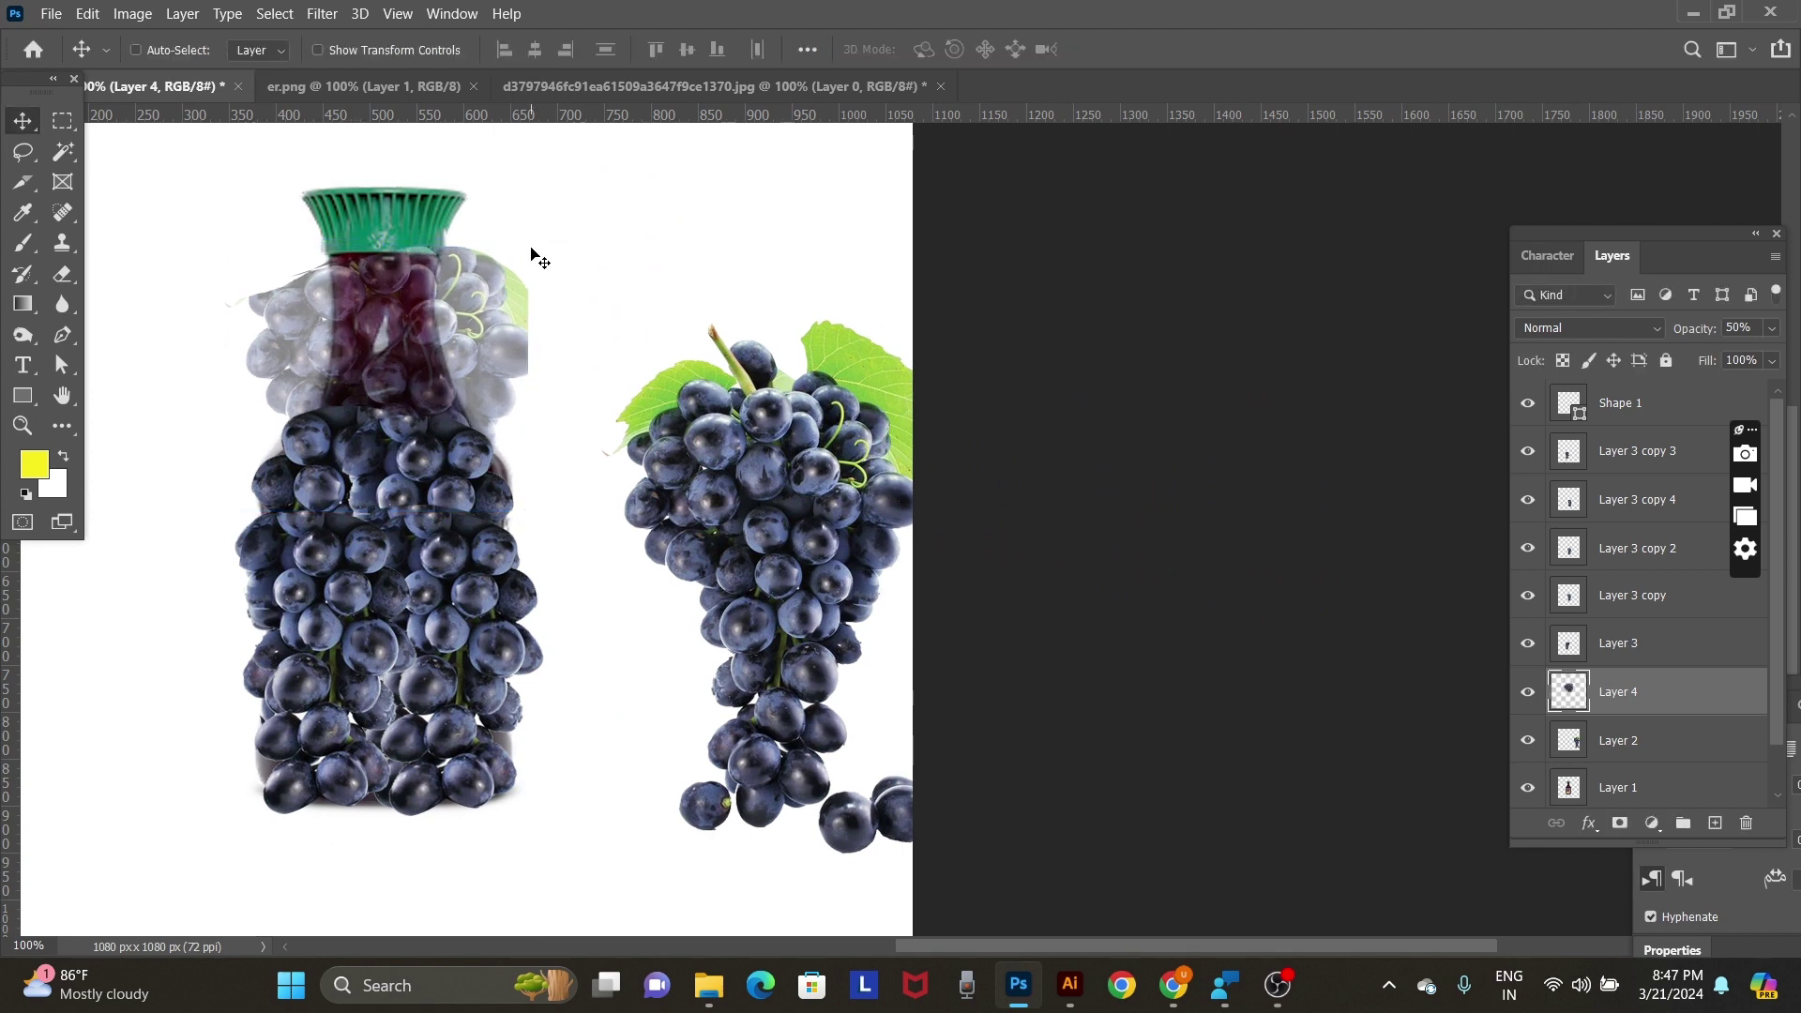
pyautogui.keyDown('ctrl'); pyautogui.click(455, 281); pyautogui.keyUp('ctrl')
pyautogui.moveTo(252, 487); pyautogui.dragTo(367, 492)
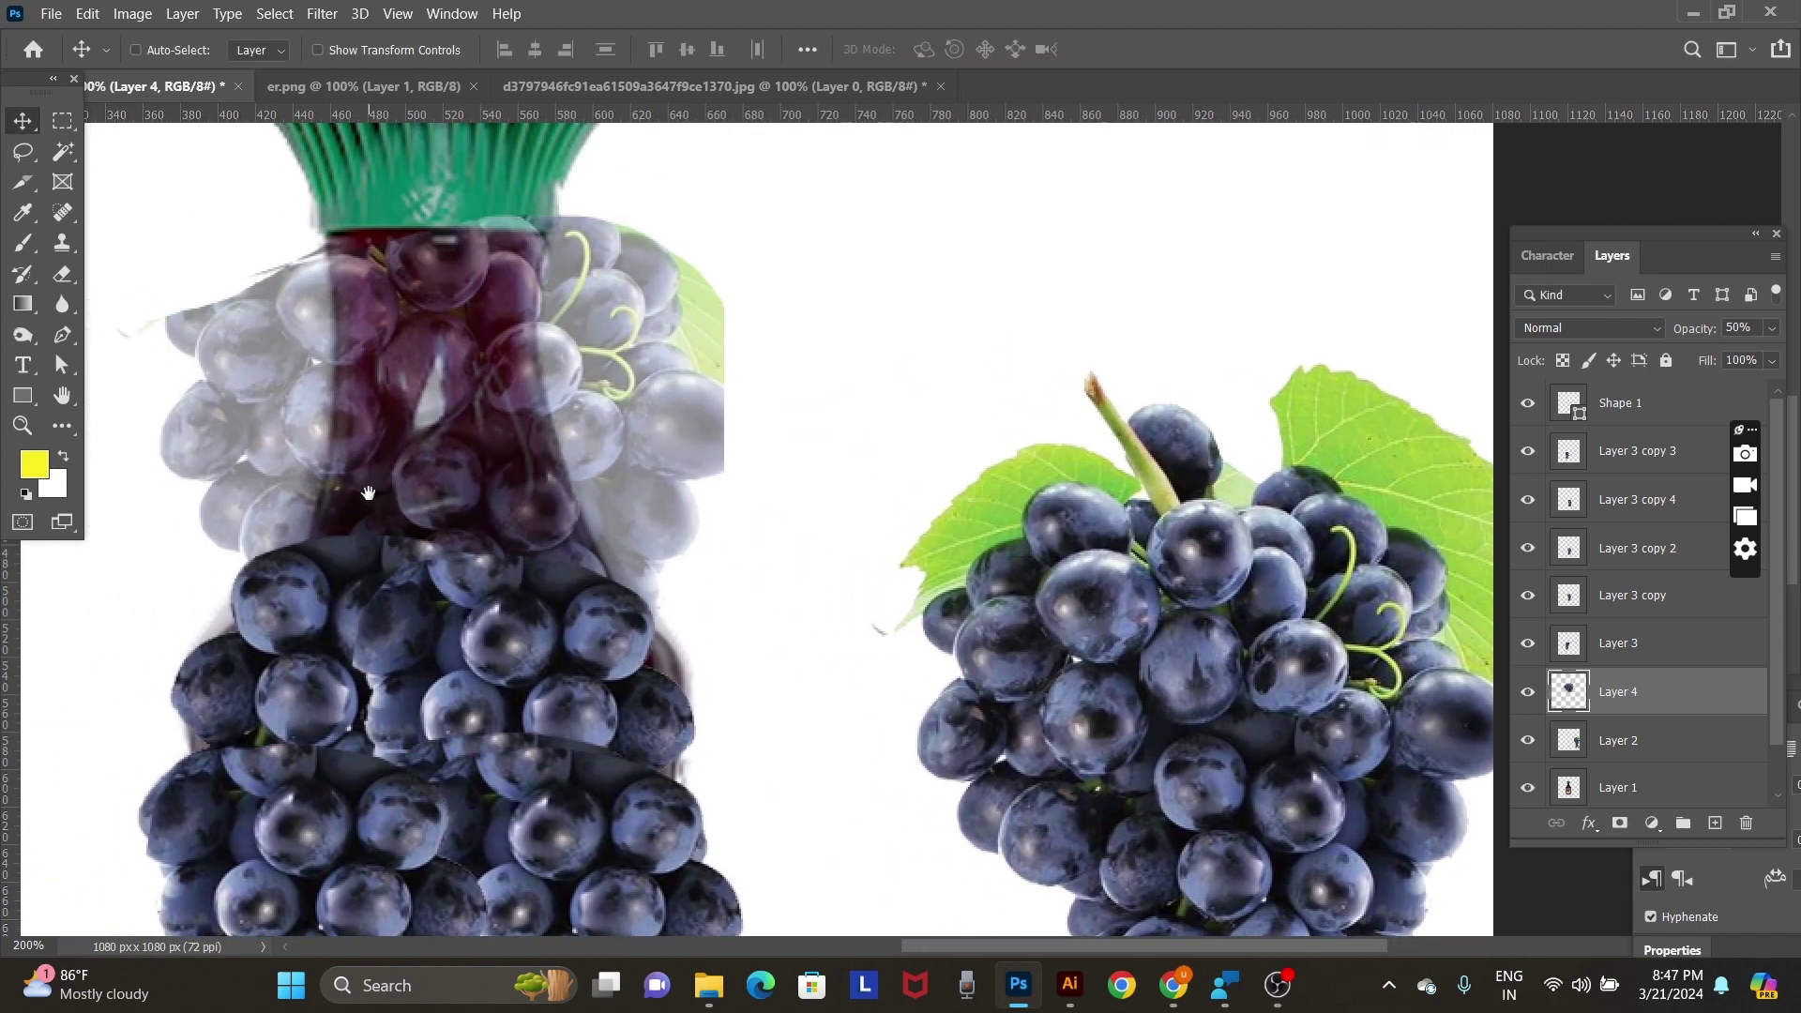
# Trace a pen path up the bottle's left edge and shoulder to the cap base.
pyautogui.press('p')
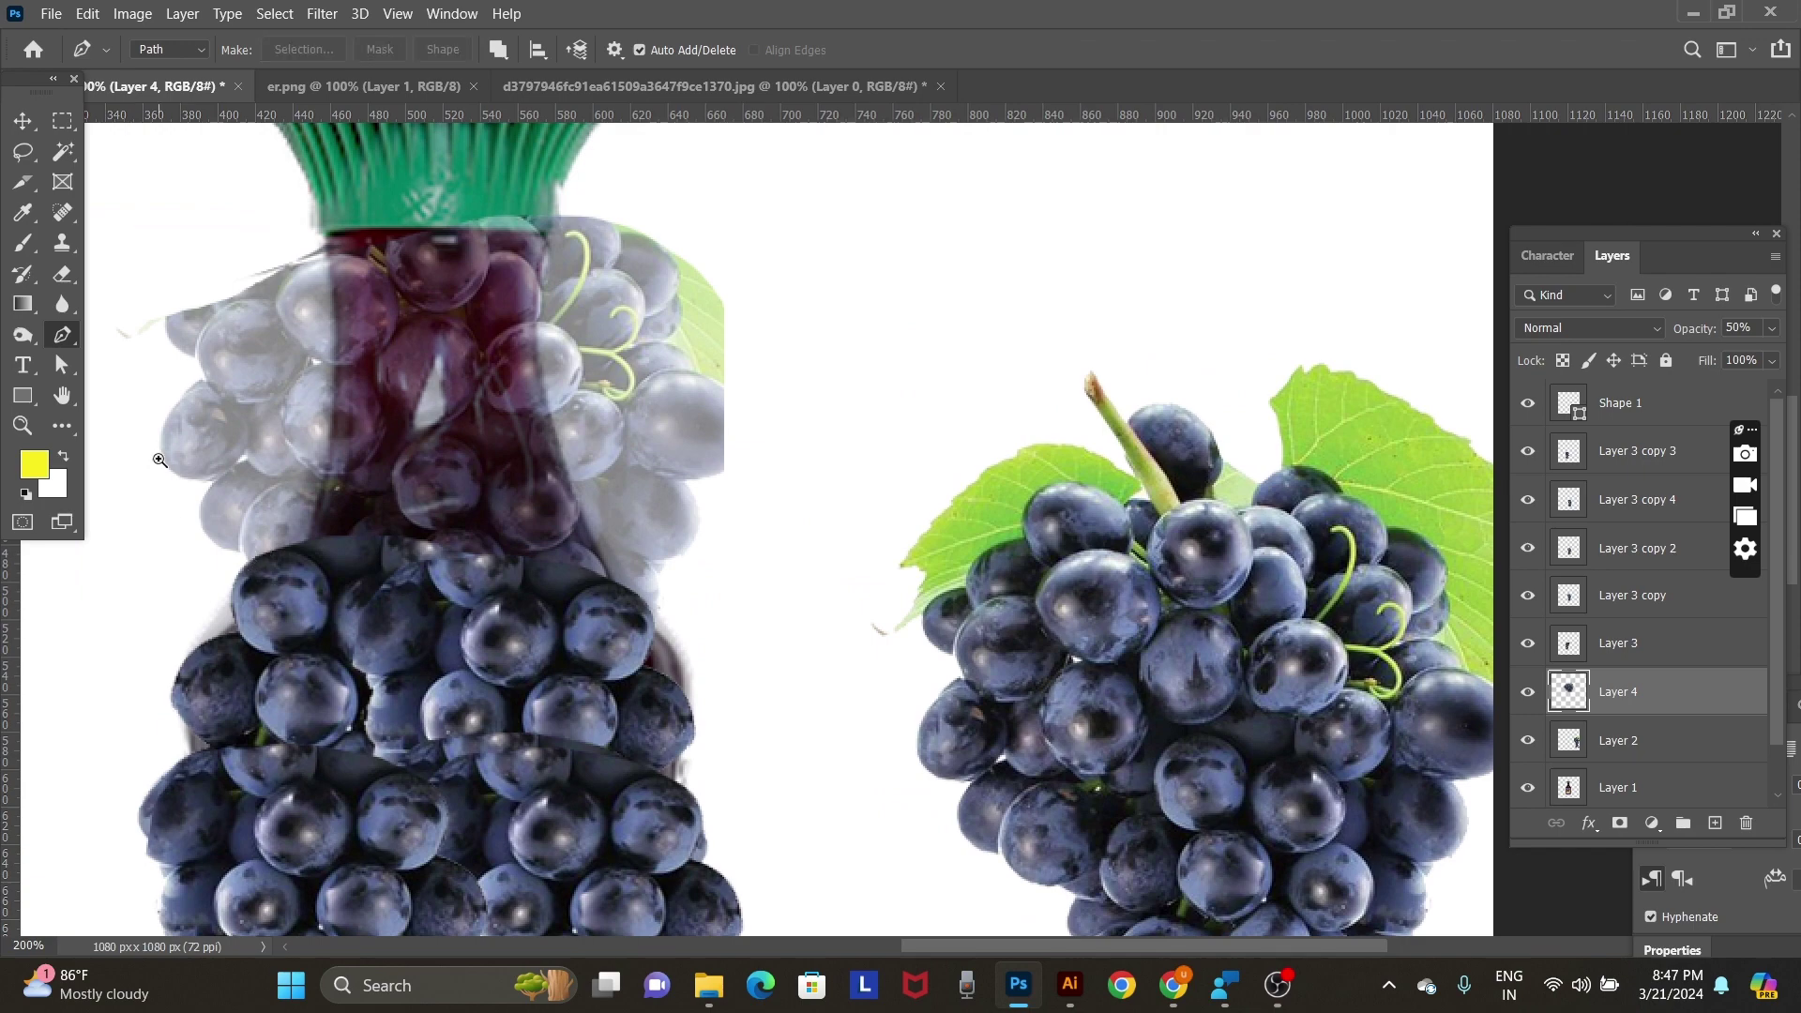
pyautogui.keyDown('ctrl'); pyautogui.click(162, 465); pyautogui.keyUp('ctrl')
pyautogui.click(294, 611)
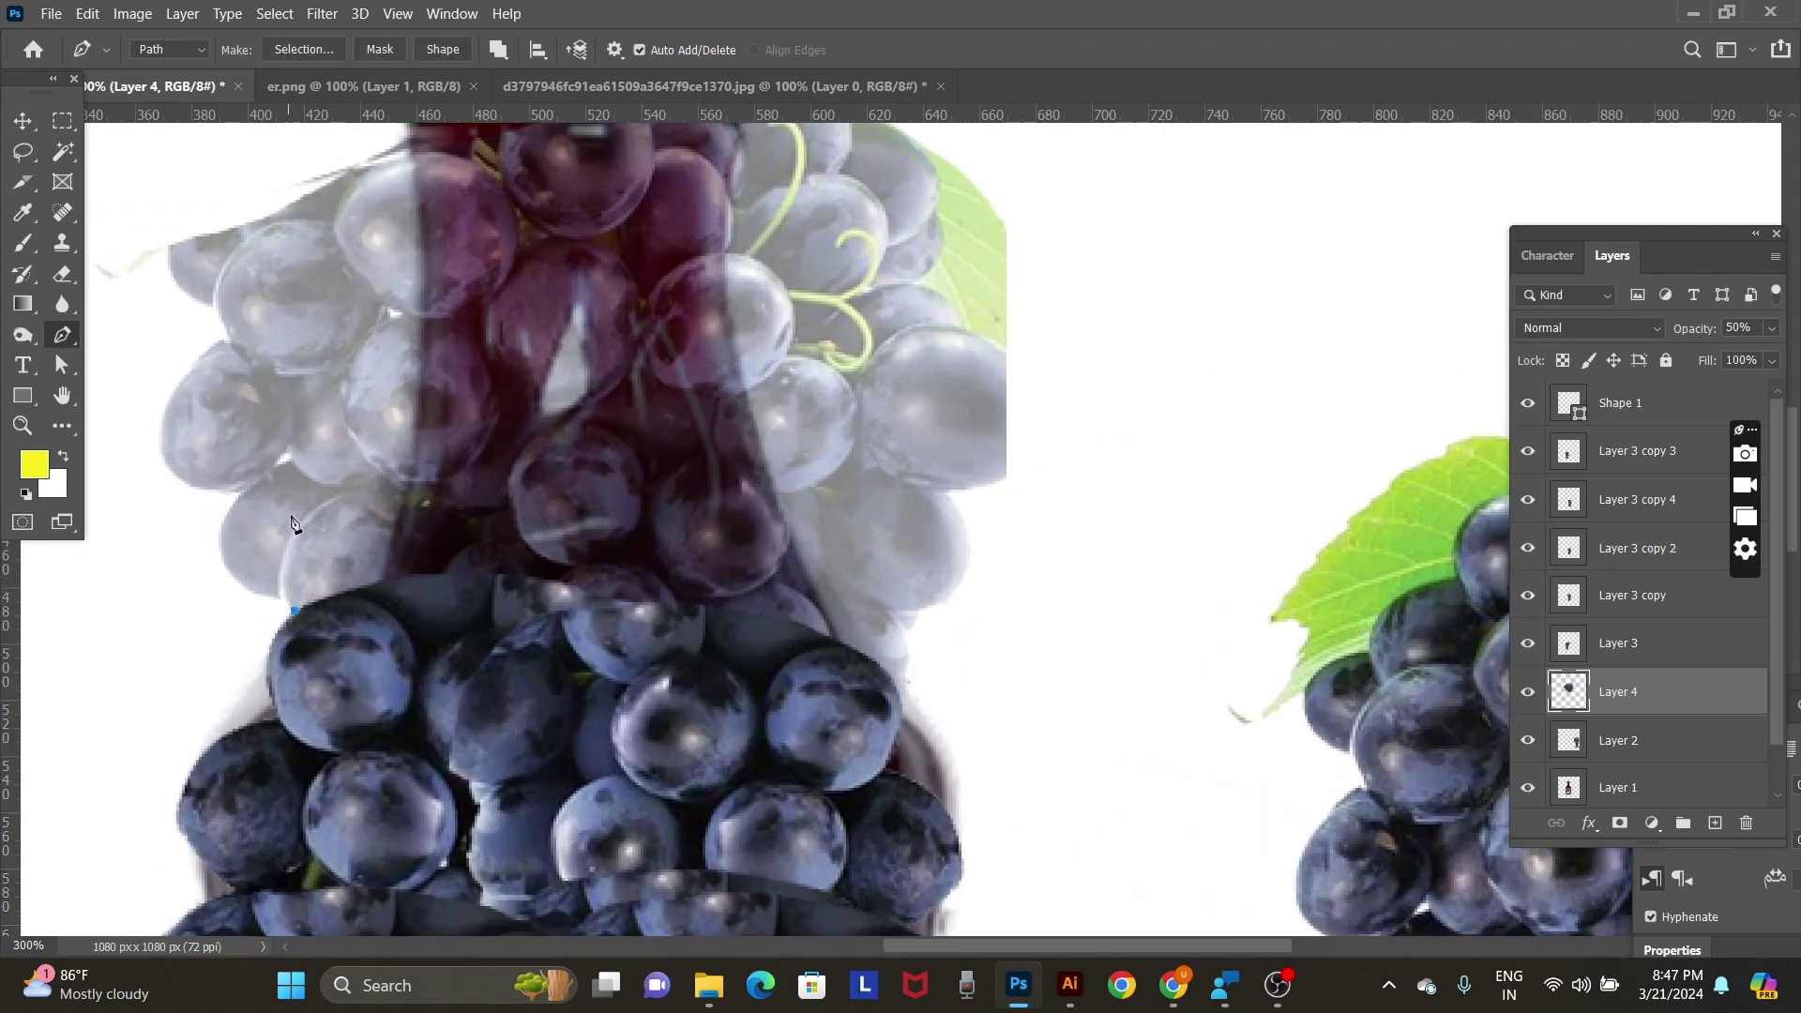
pyautogui.moveTo(396, 484); pyautogui.dragTo(539, 479)
pyautogui.keyDown('alt'); pyautogui.click(396, 484); pyautogui.keyUp('alt')
pyautogui.moveTo(348, 391); pyautogui.dragTo(368, 328)
pyautogui.click(401, 313)
pyautogui.scroll(3, 365, 422)
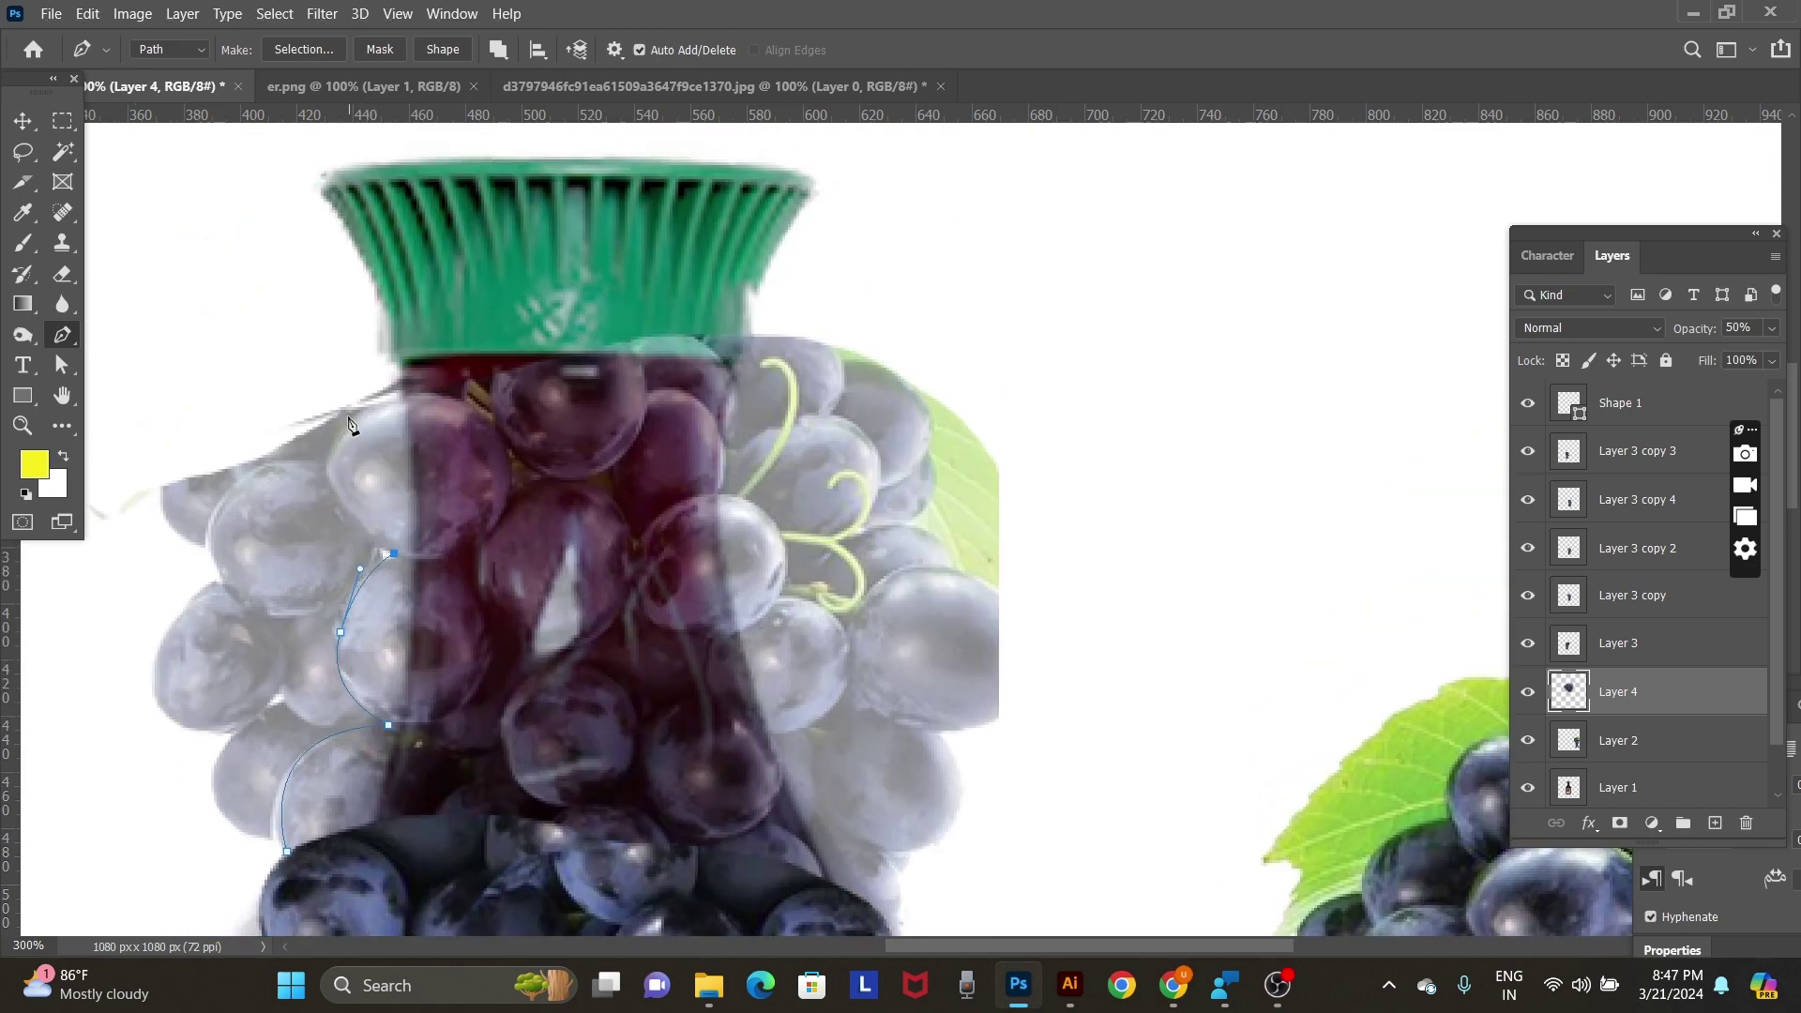
pyautogui.moveTo(349, 414); pyautogui.dragTo(423, 328)
pyautogui.click(410, 397)
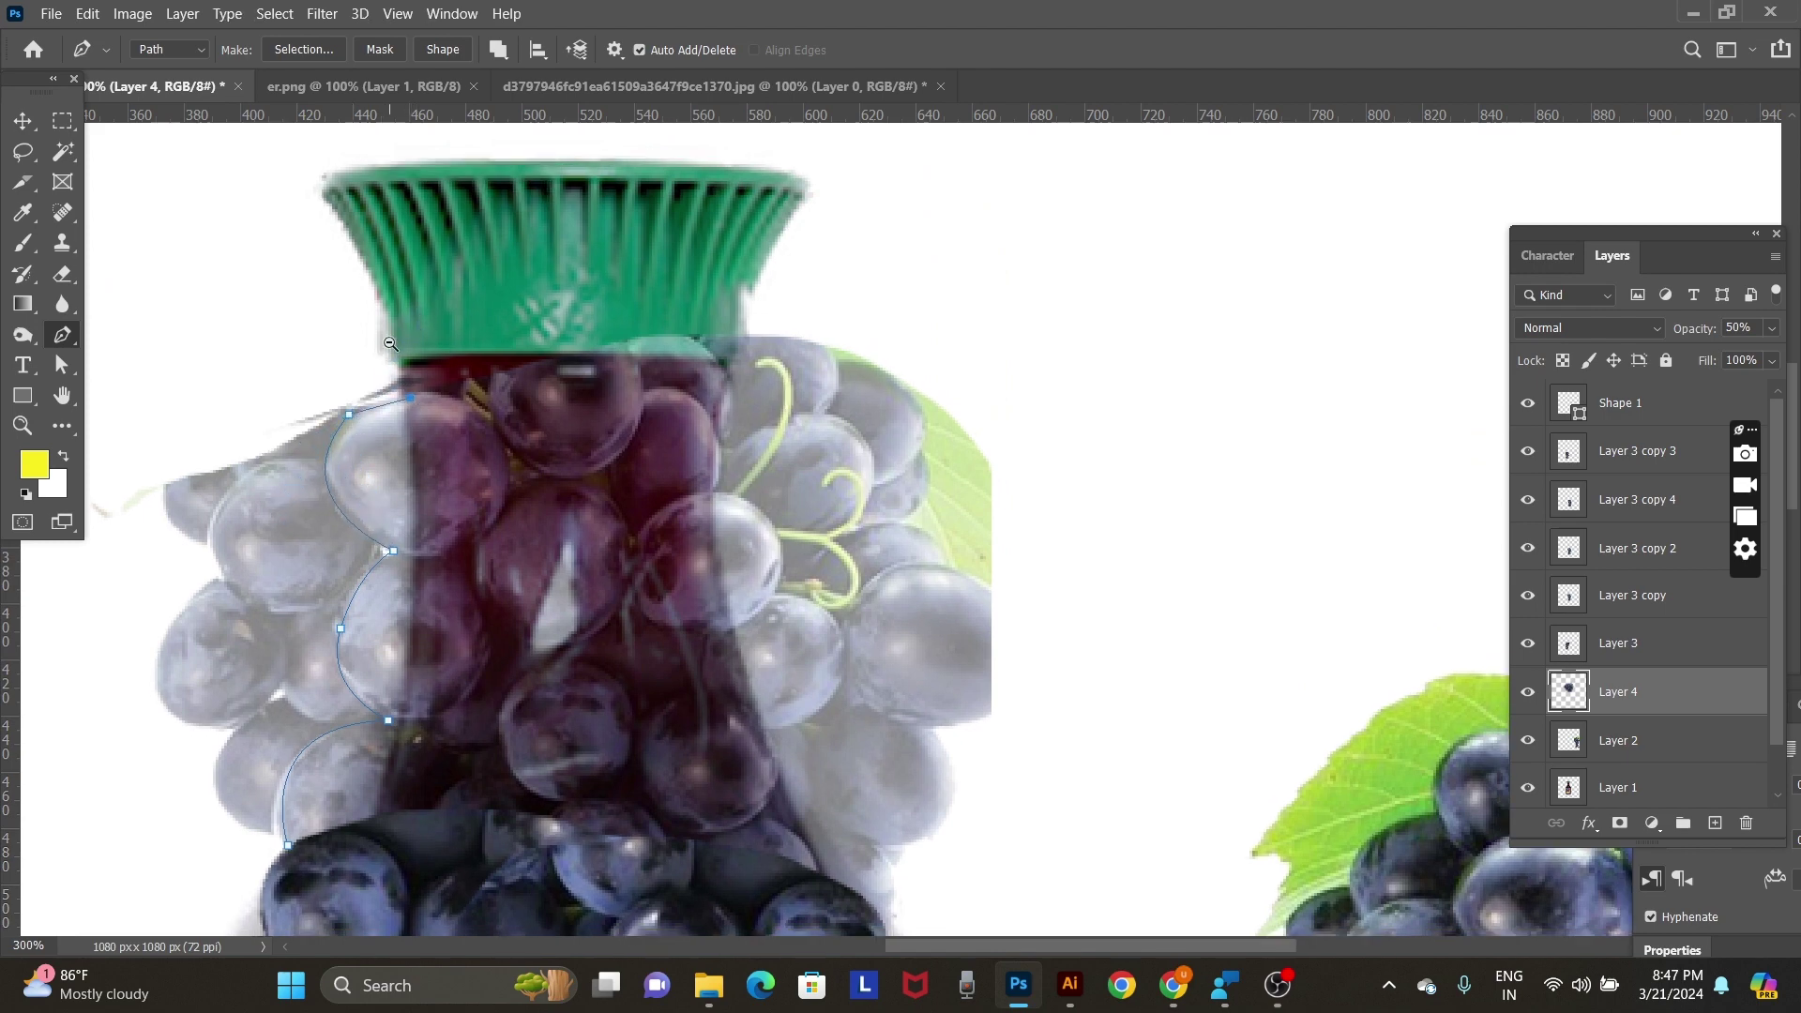
# Extend the path around the excess grapes on the left and convert it to a selection.
pyautogui.scroll(-1, 390, 344)
pyautogui.click(365, 277)
pyautogui.moveTo(244, 373); pyautogui.dragTo(222, 432)
pyautogui.click(184, 434)
pyautogui.click(156, 500)
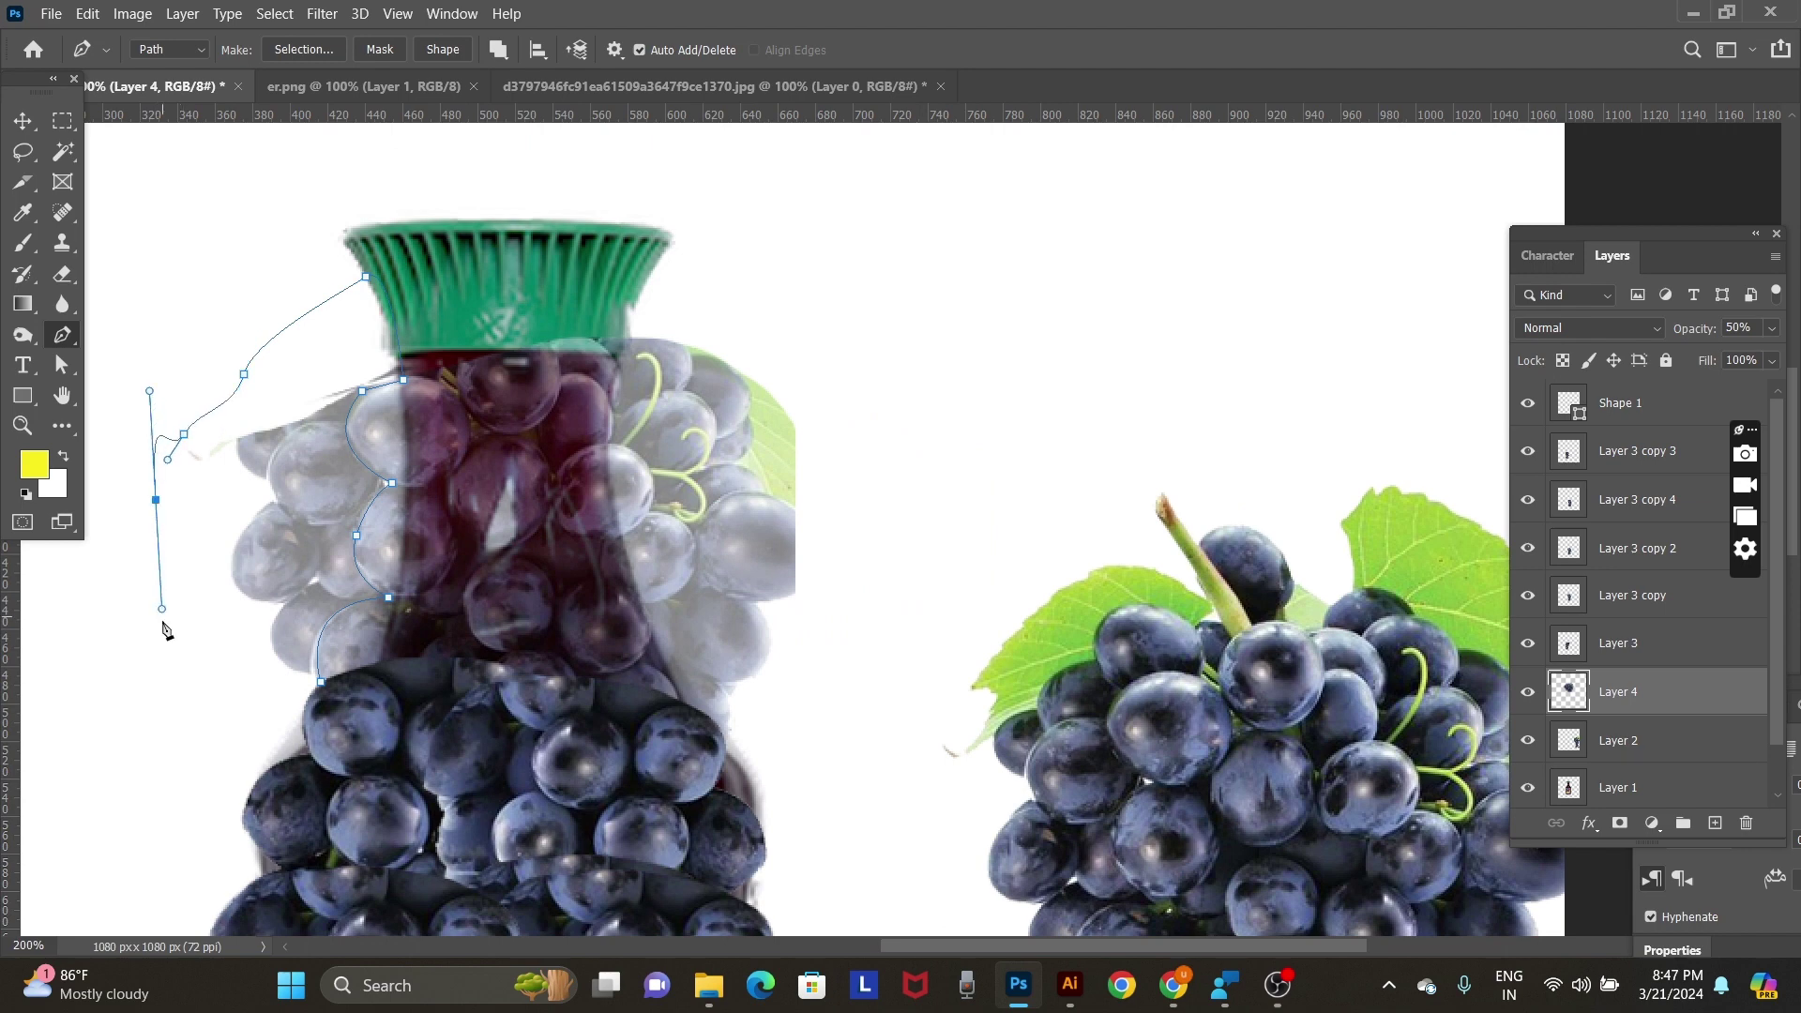
pyautogui.moveTo(172, 639); pyautogui.dragTo(199, 691)
pyautogui.hotkey('ctrl', 'Return')
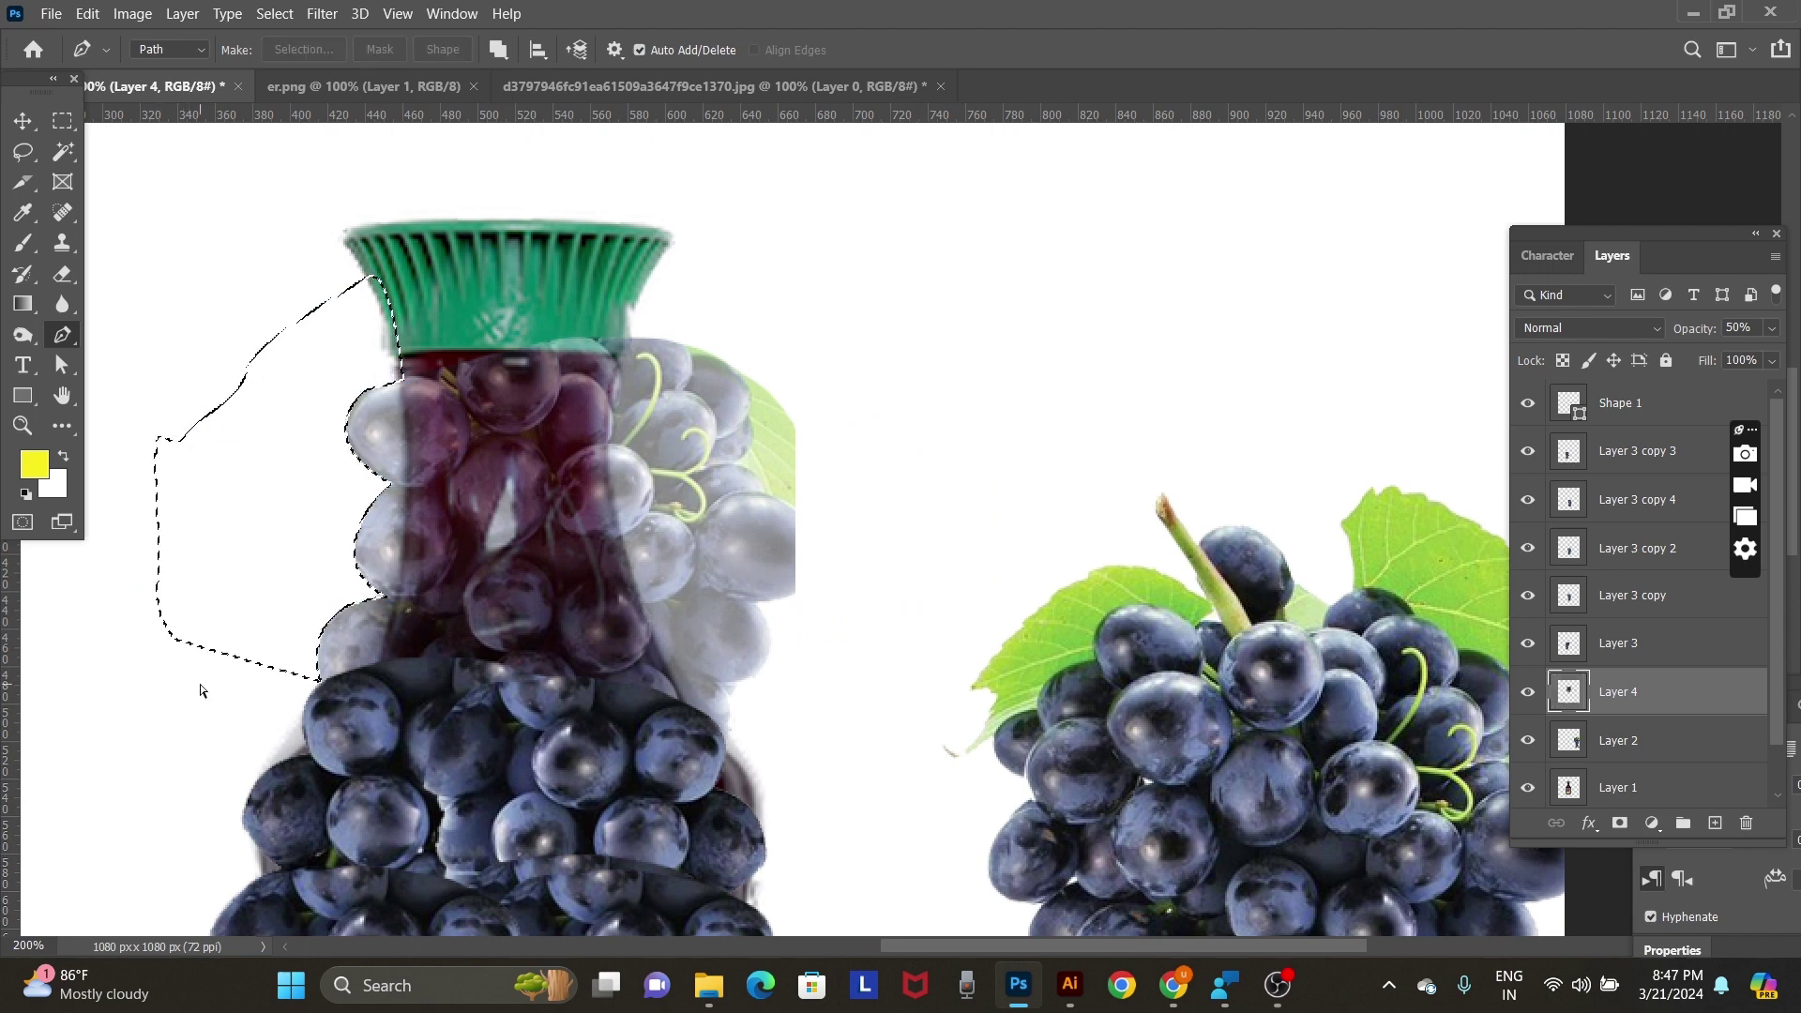
pyautogui.press('v')
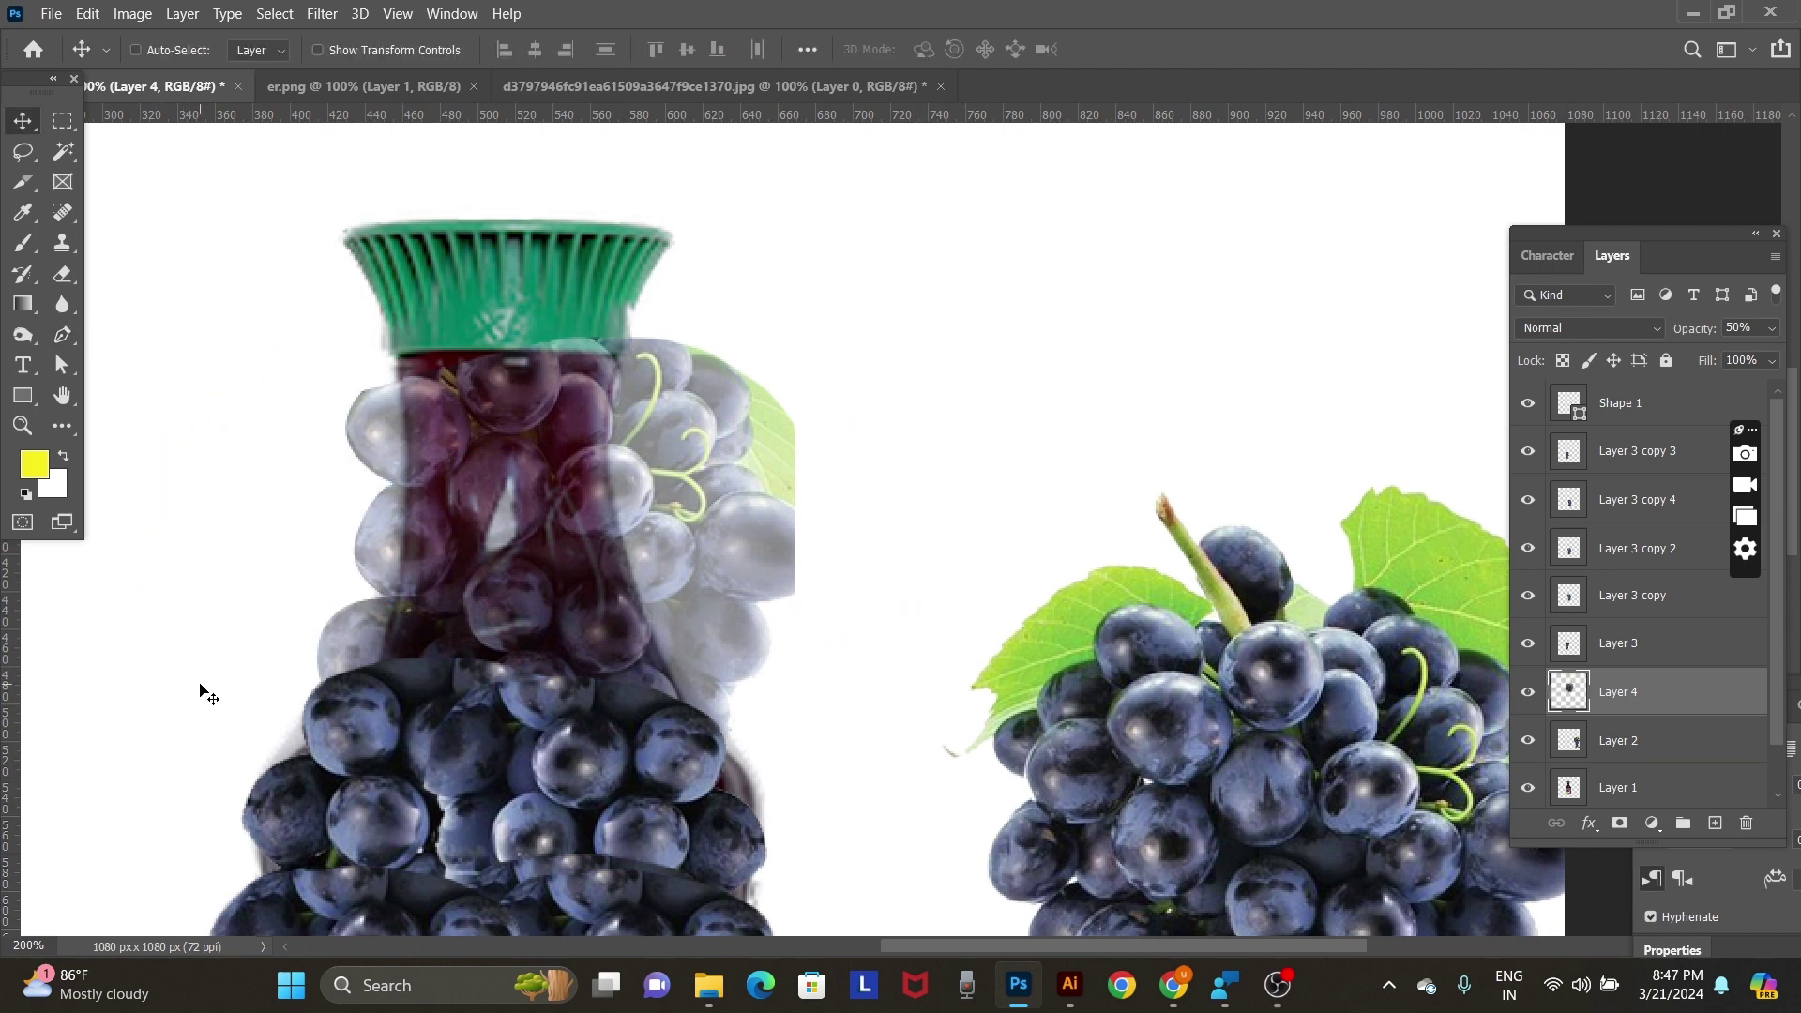
# Preview Layer 4 at 100%, then set it back to 50% zoomed on the neck.
pyautogui.press('0')
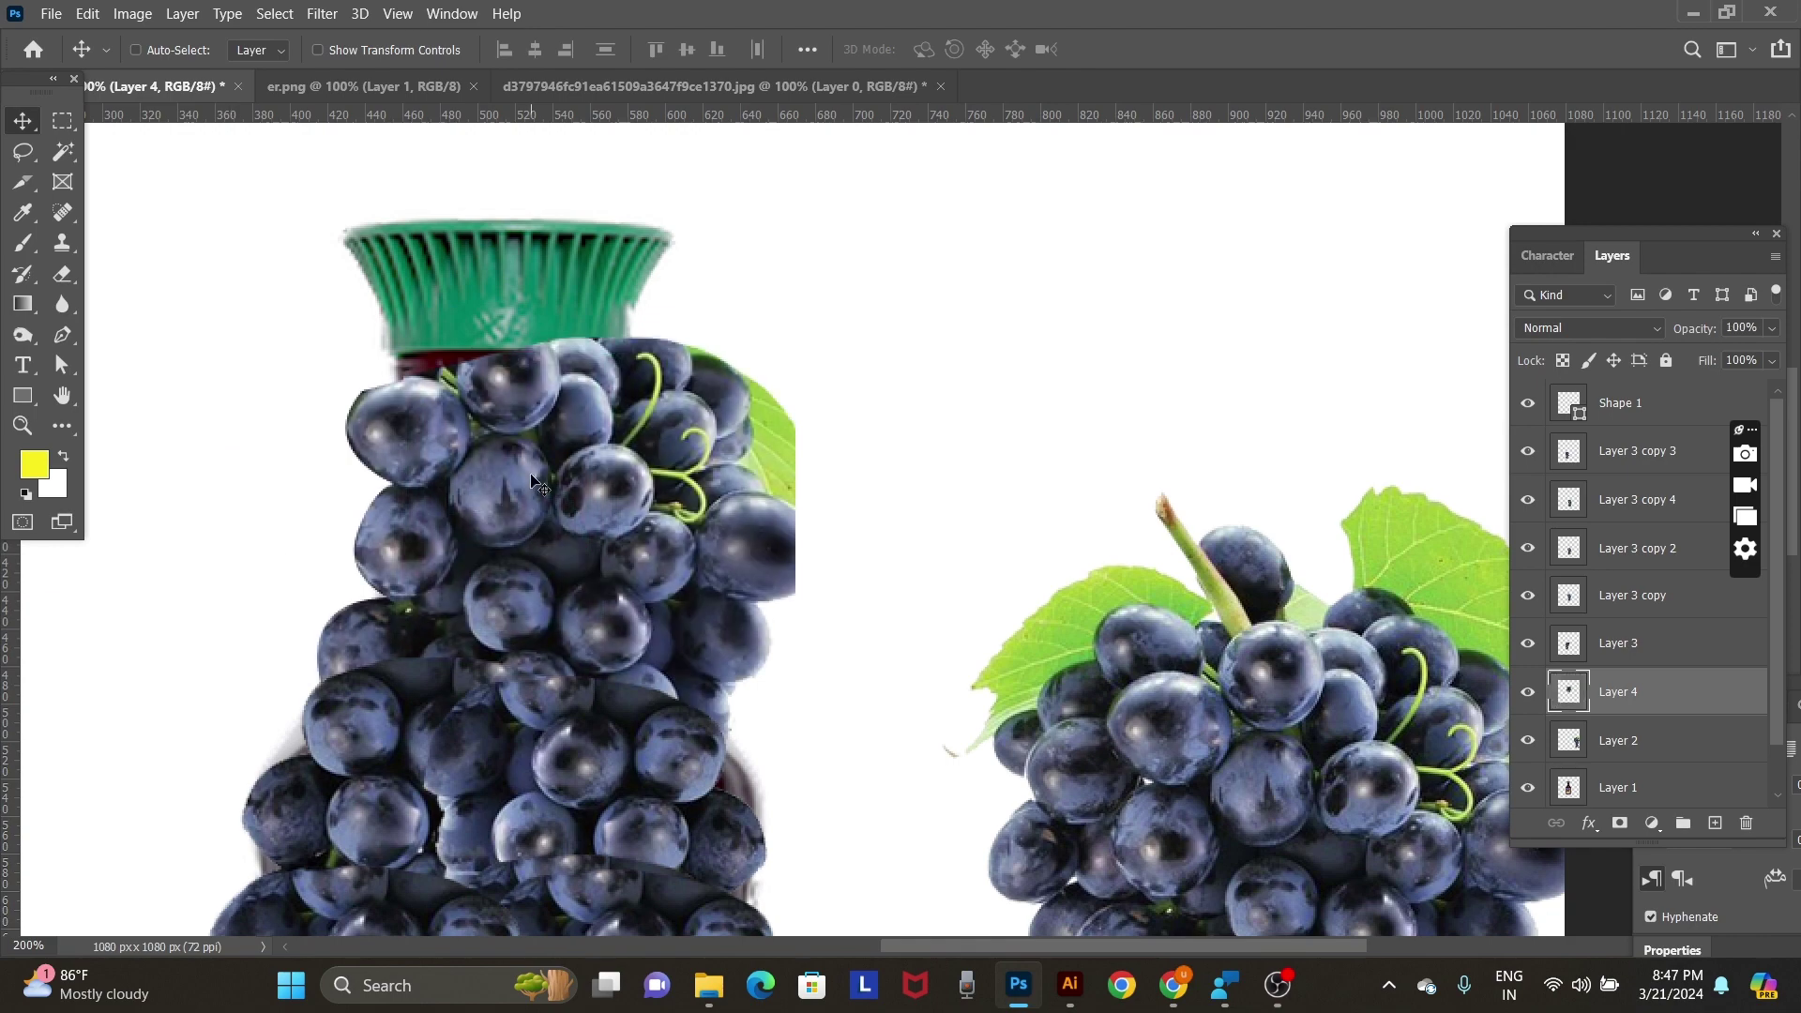
pyautogui.hotkey('ctrl', '-')
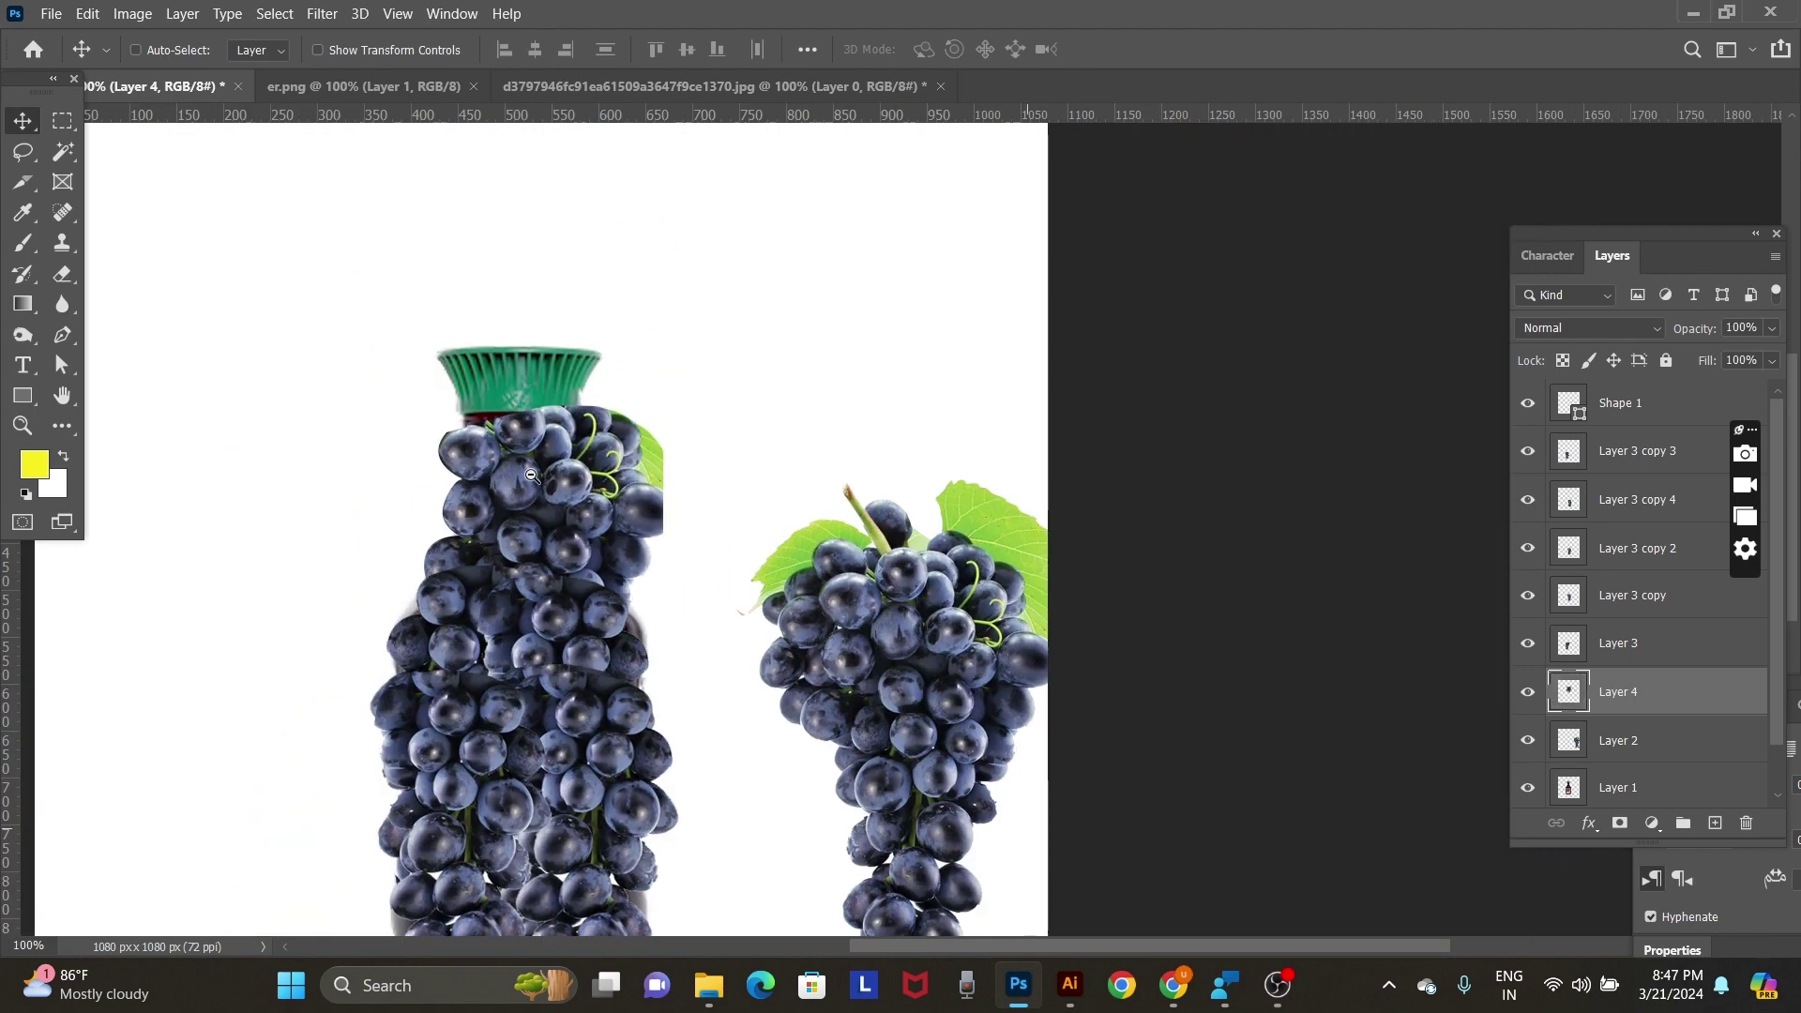
pyautogui.hotkey('ctrl', '-')
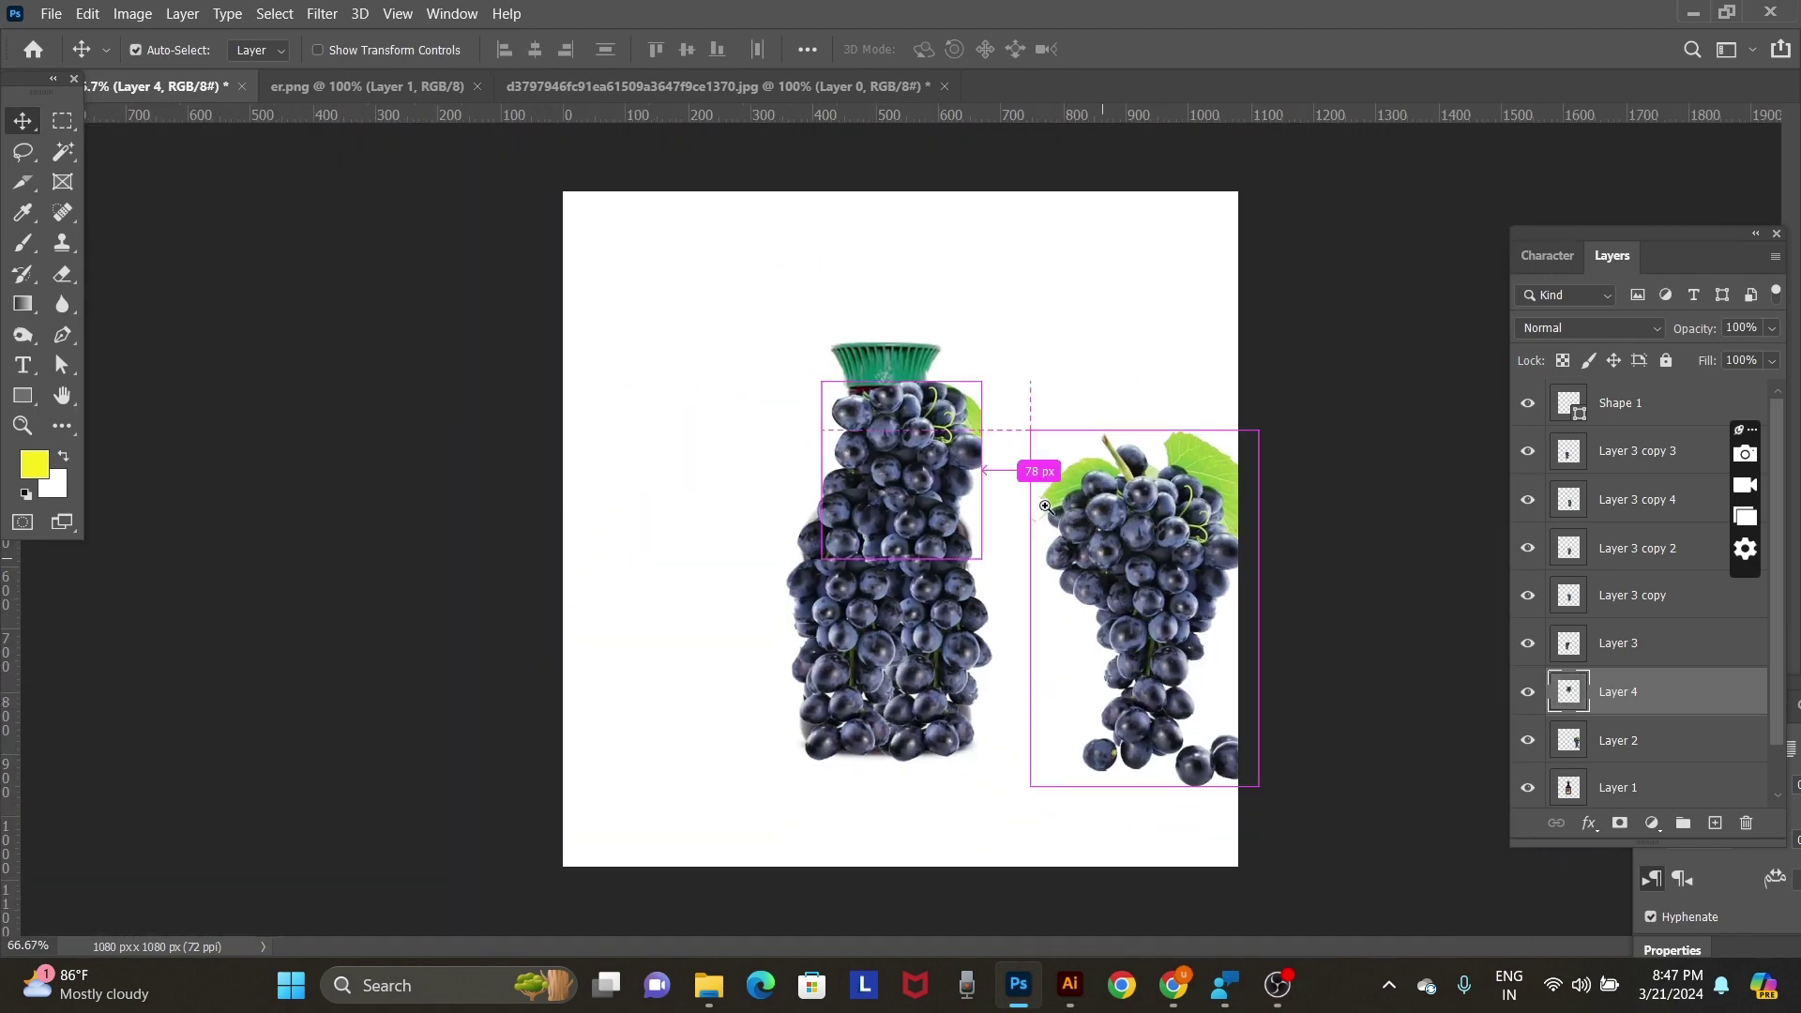
pyautogui.hotkey('ctrl', '+')
pyautogui.hotkey('ctrl', '+')
pyautogui.hotkey('ctrl', '+')
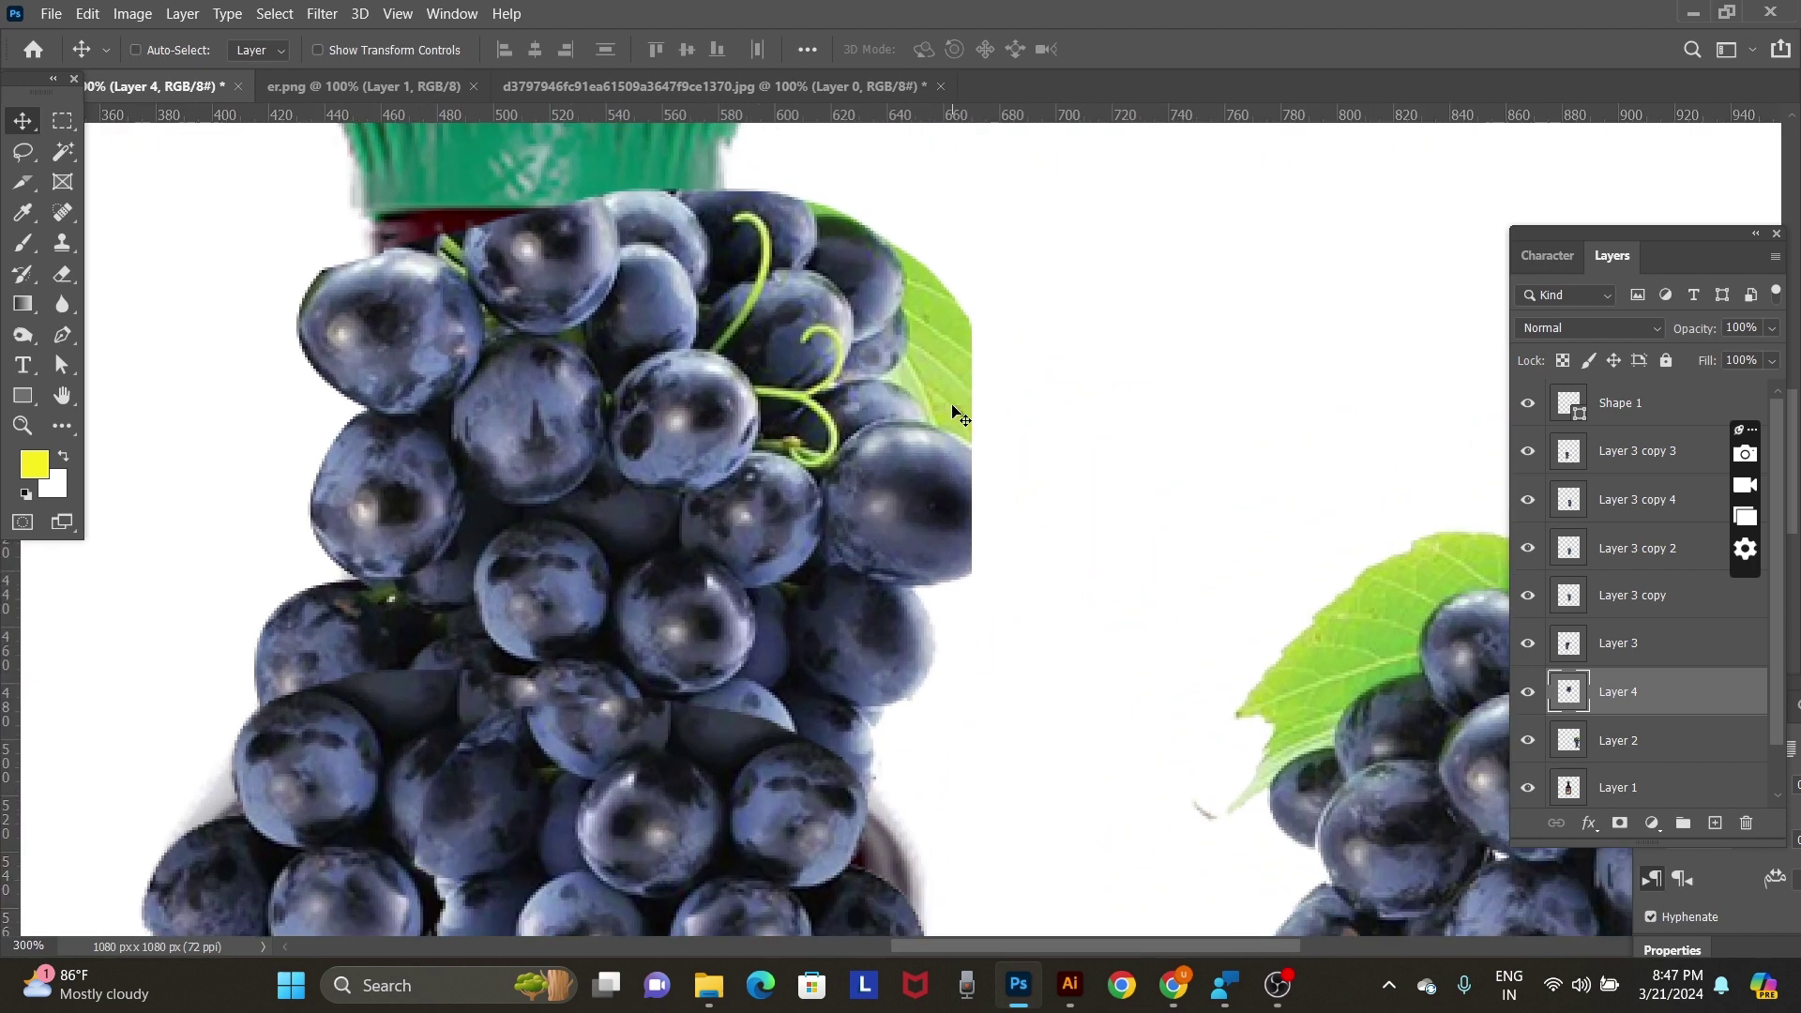
pyautogui.press('5')
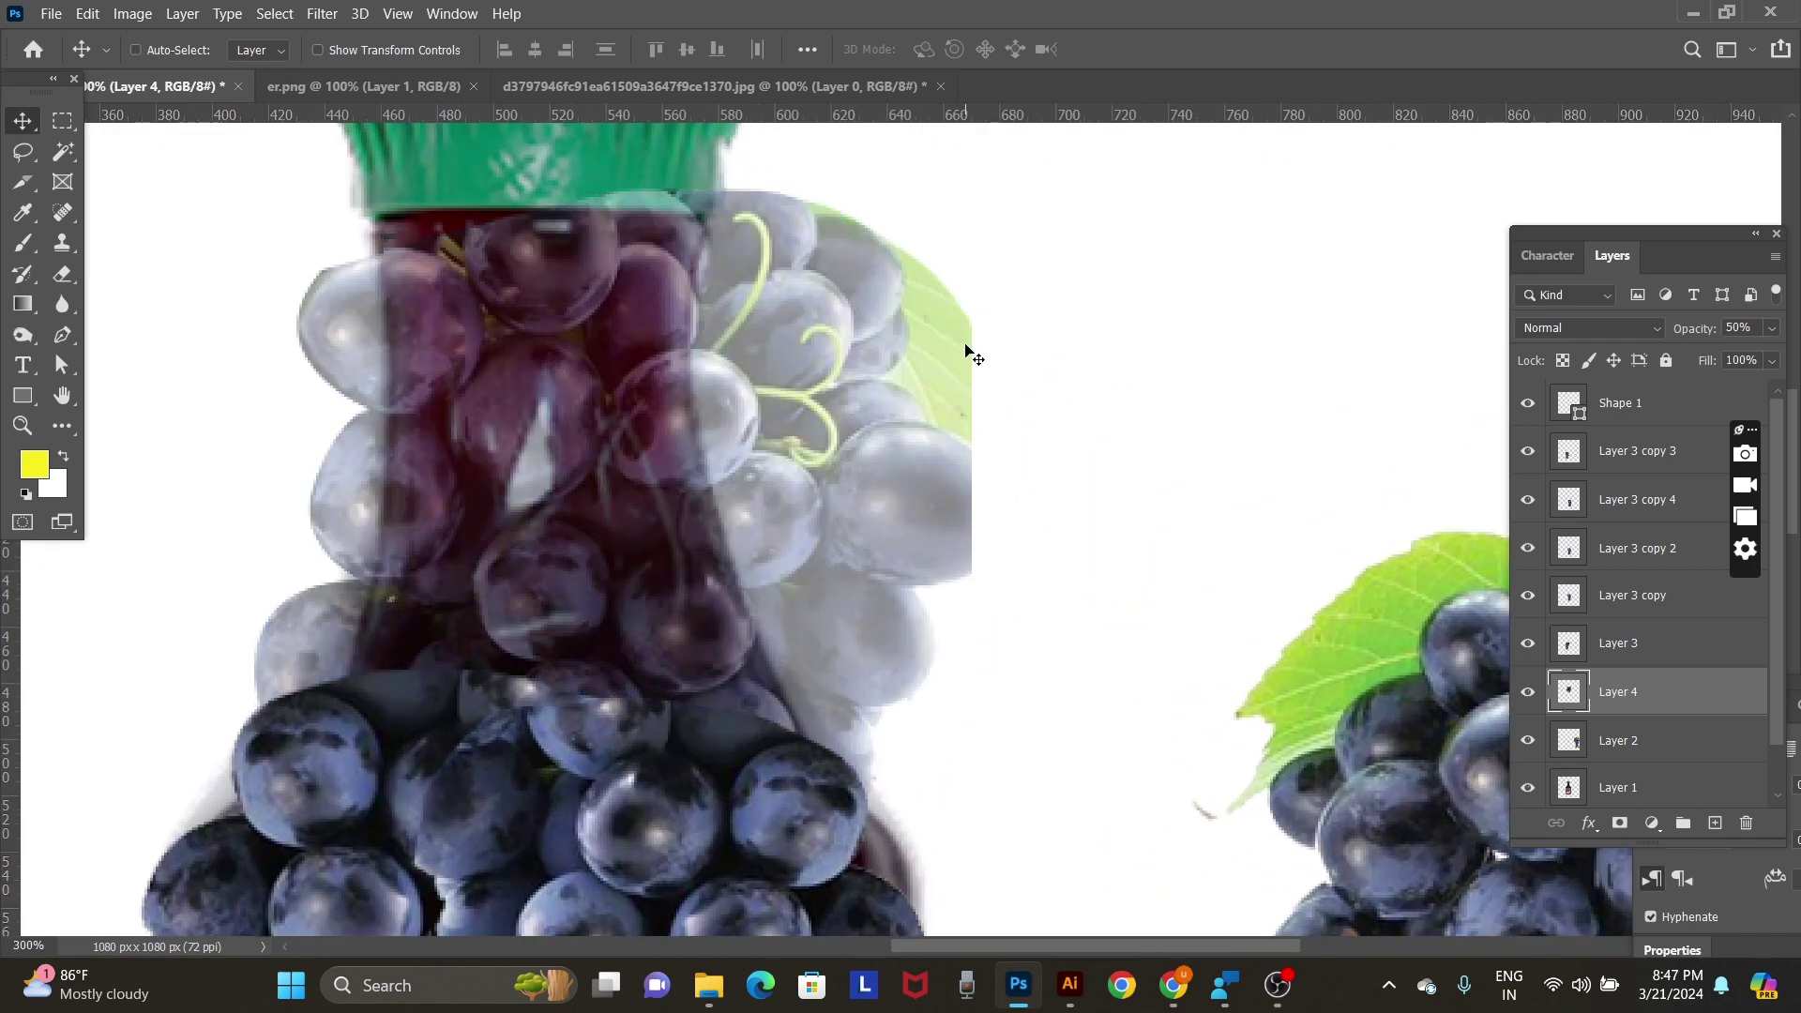
# Trace a pen path down the right edge of the bottle's neck and shoulder.
pyautogui.press('p')
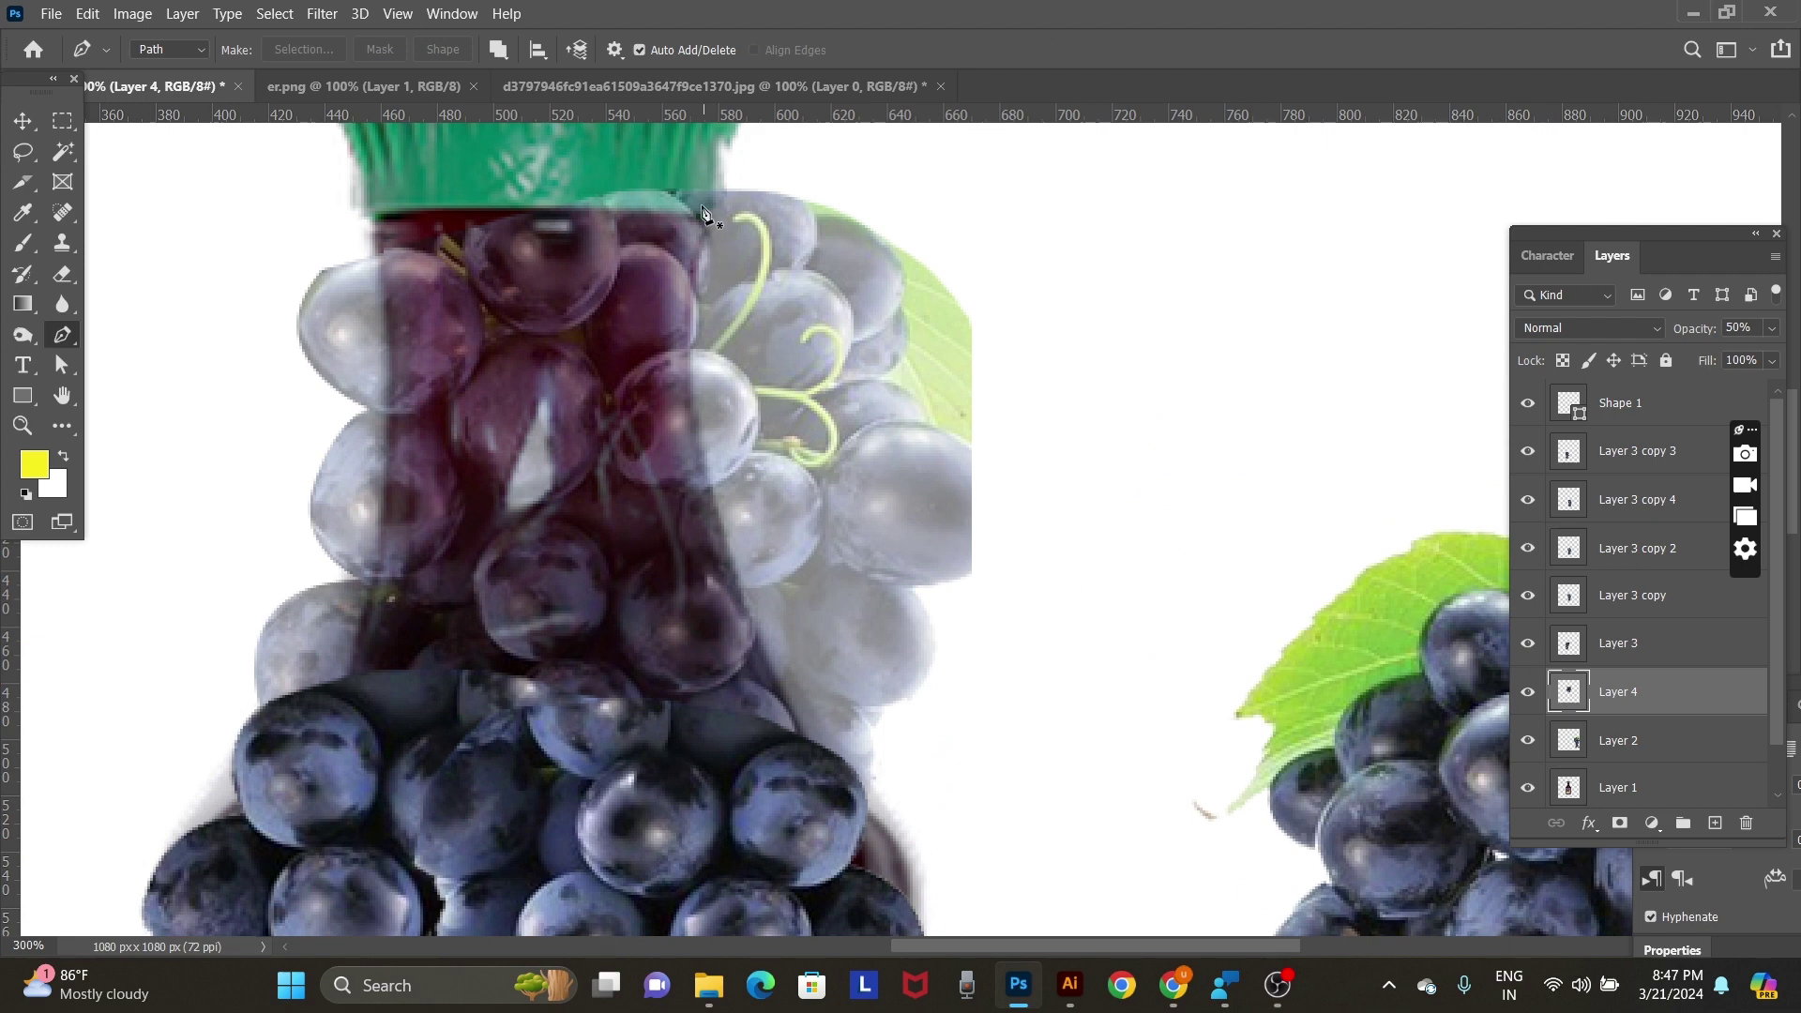
pyautogui.click(667, 185)
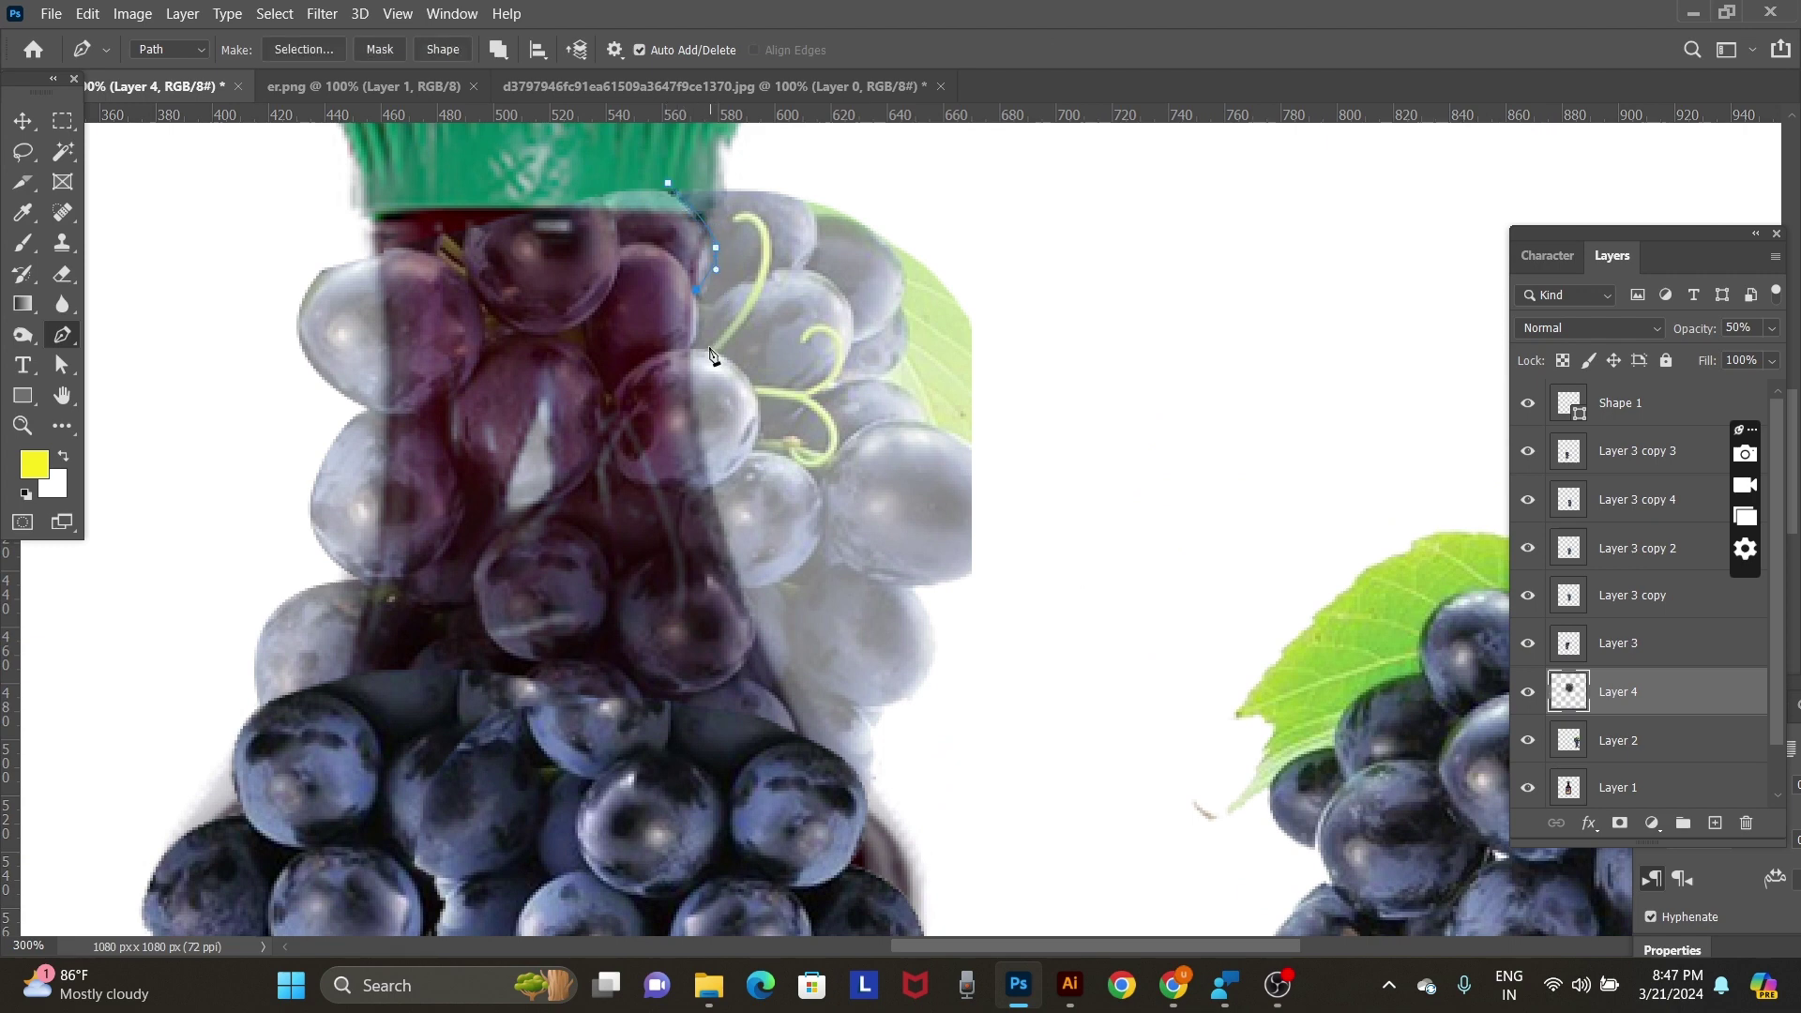
pyautogui.moveTo(682, 355); pyautogui.dragTo(673, 364)
pyautogui.moveTo(710, 483); pyautogui.dragTo(620, 589)
pyautogui.click(710, 482)
pyautogui.moveTo(800, 540); pyautogui.dragTo(796, 577)
pyautogui.moveTo(774, 554); pyautogui.dragTo(760, 618)
pyautogui.click(743, 582)
# Continue the path around the stray grapes on the right and close it.
pyautogui.moveTo(796, 662); pyautogui.dragTo(713, 536)
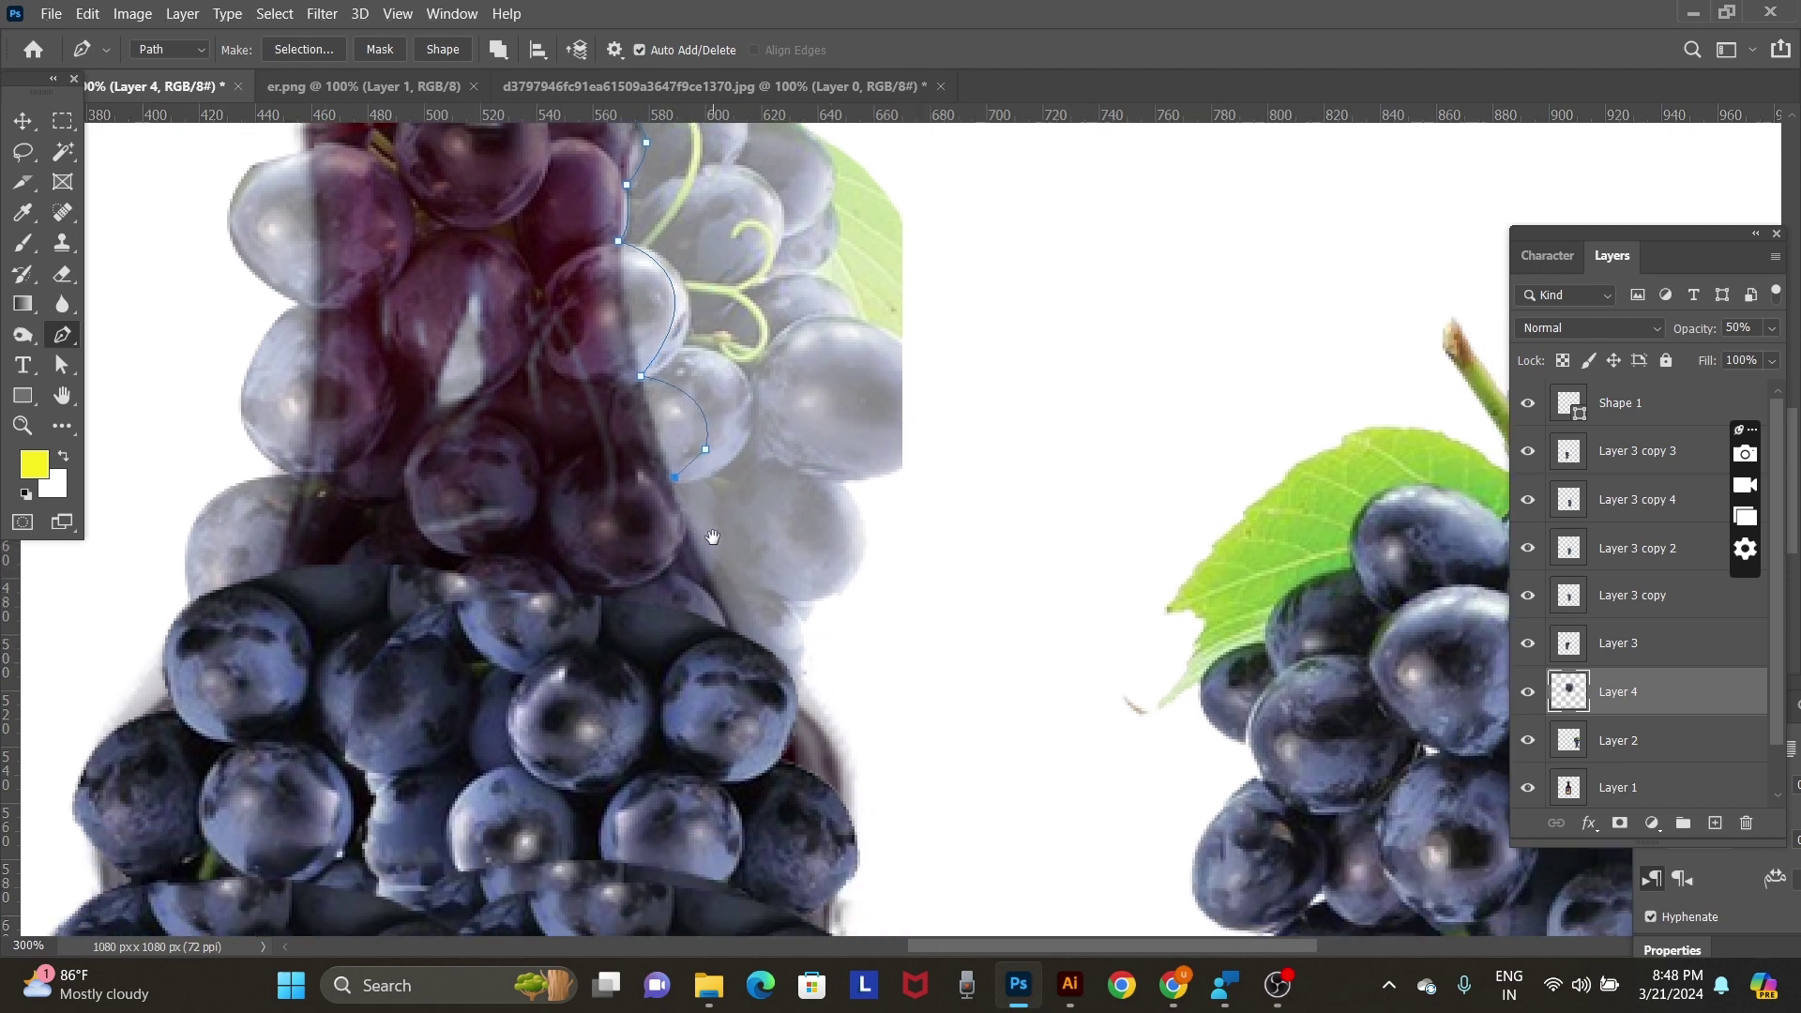
pyautogui.click(697, 548)
pyautogui.click(731, 619)
pyautogui.moveTo(797, 684); pyautogui.dragTo(801, 716)
pyautogui.keyDown('alt'); pyautogui.click(856, 644); pyautogui.keyUp('alt')
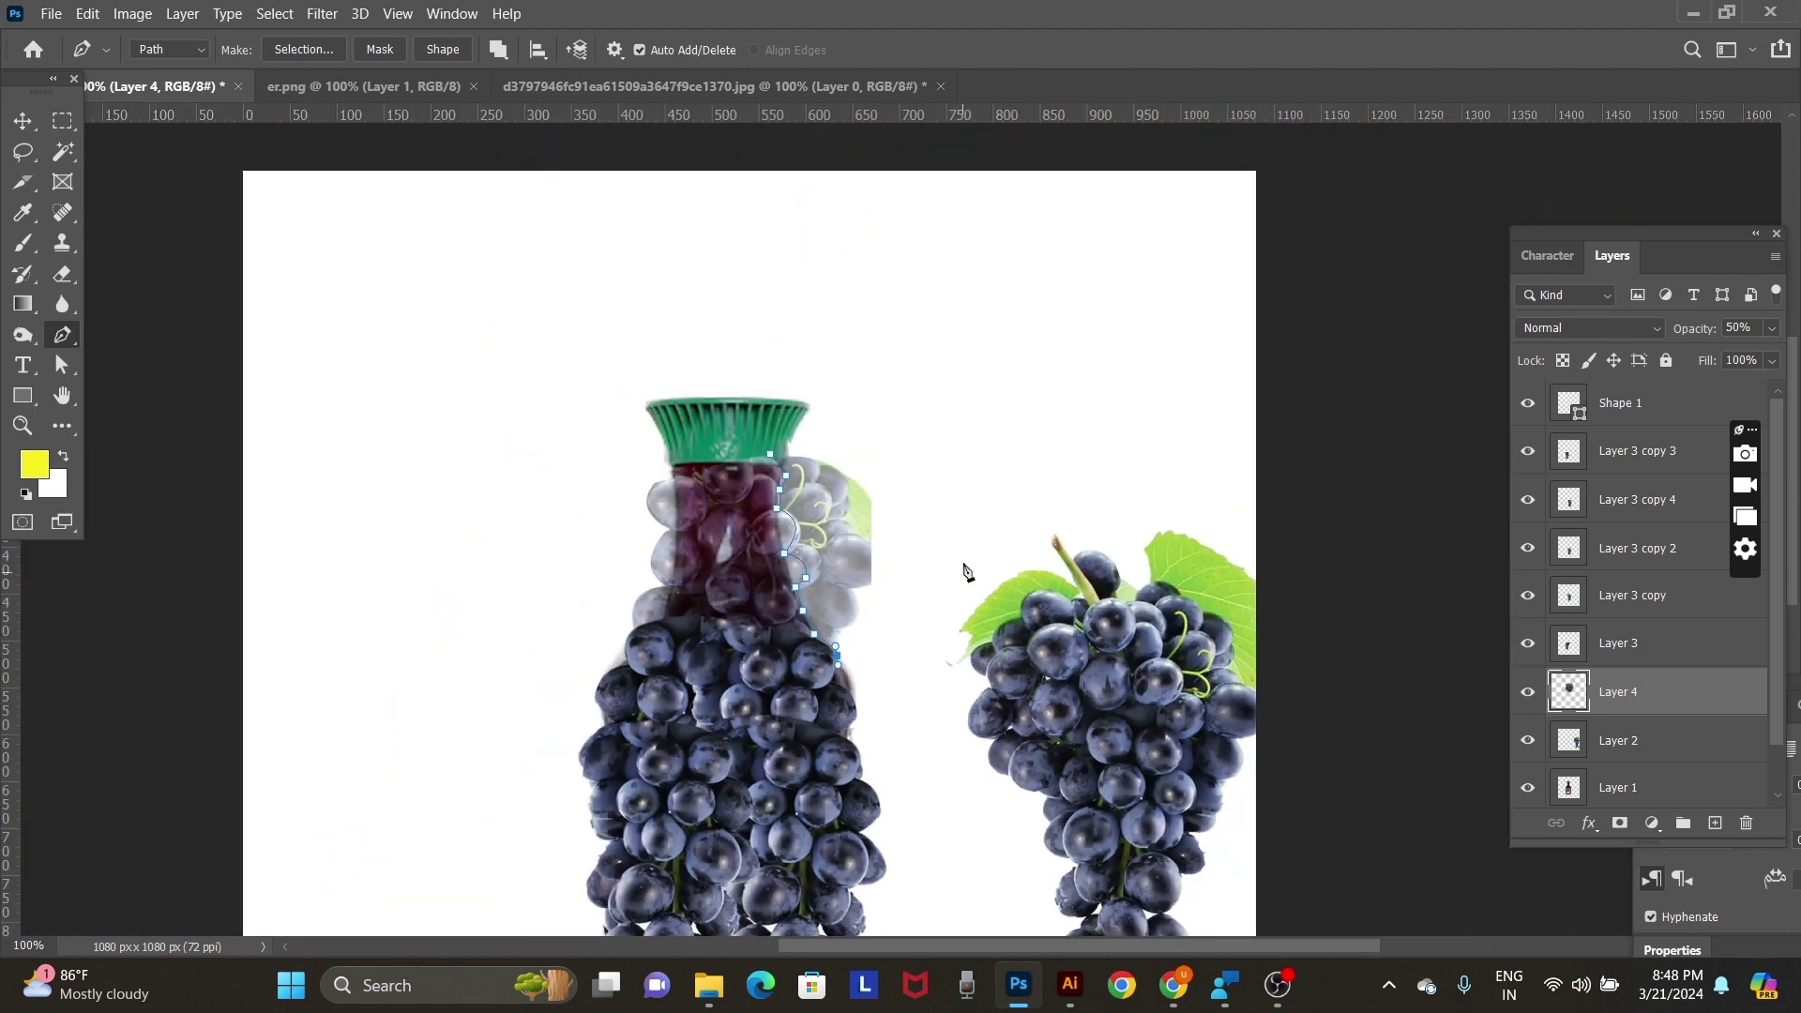
pyautogui.click(966, 541)
pyautogui.click(950, 425)
pyautogui.moveTo(866, 380); pyautogui.dragTo(796, 381)
pyautogui.click(796, 379)
# Delete the stray grapes inside the outline and return Layer 4 to 100% opacity.
pyautogui.hotkey('ctrl', 'Return')
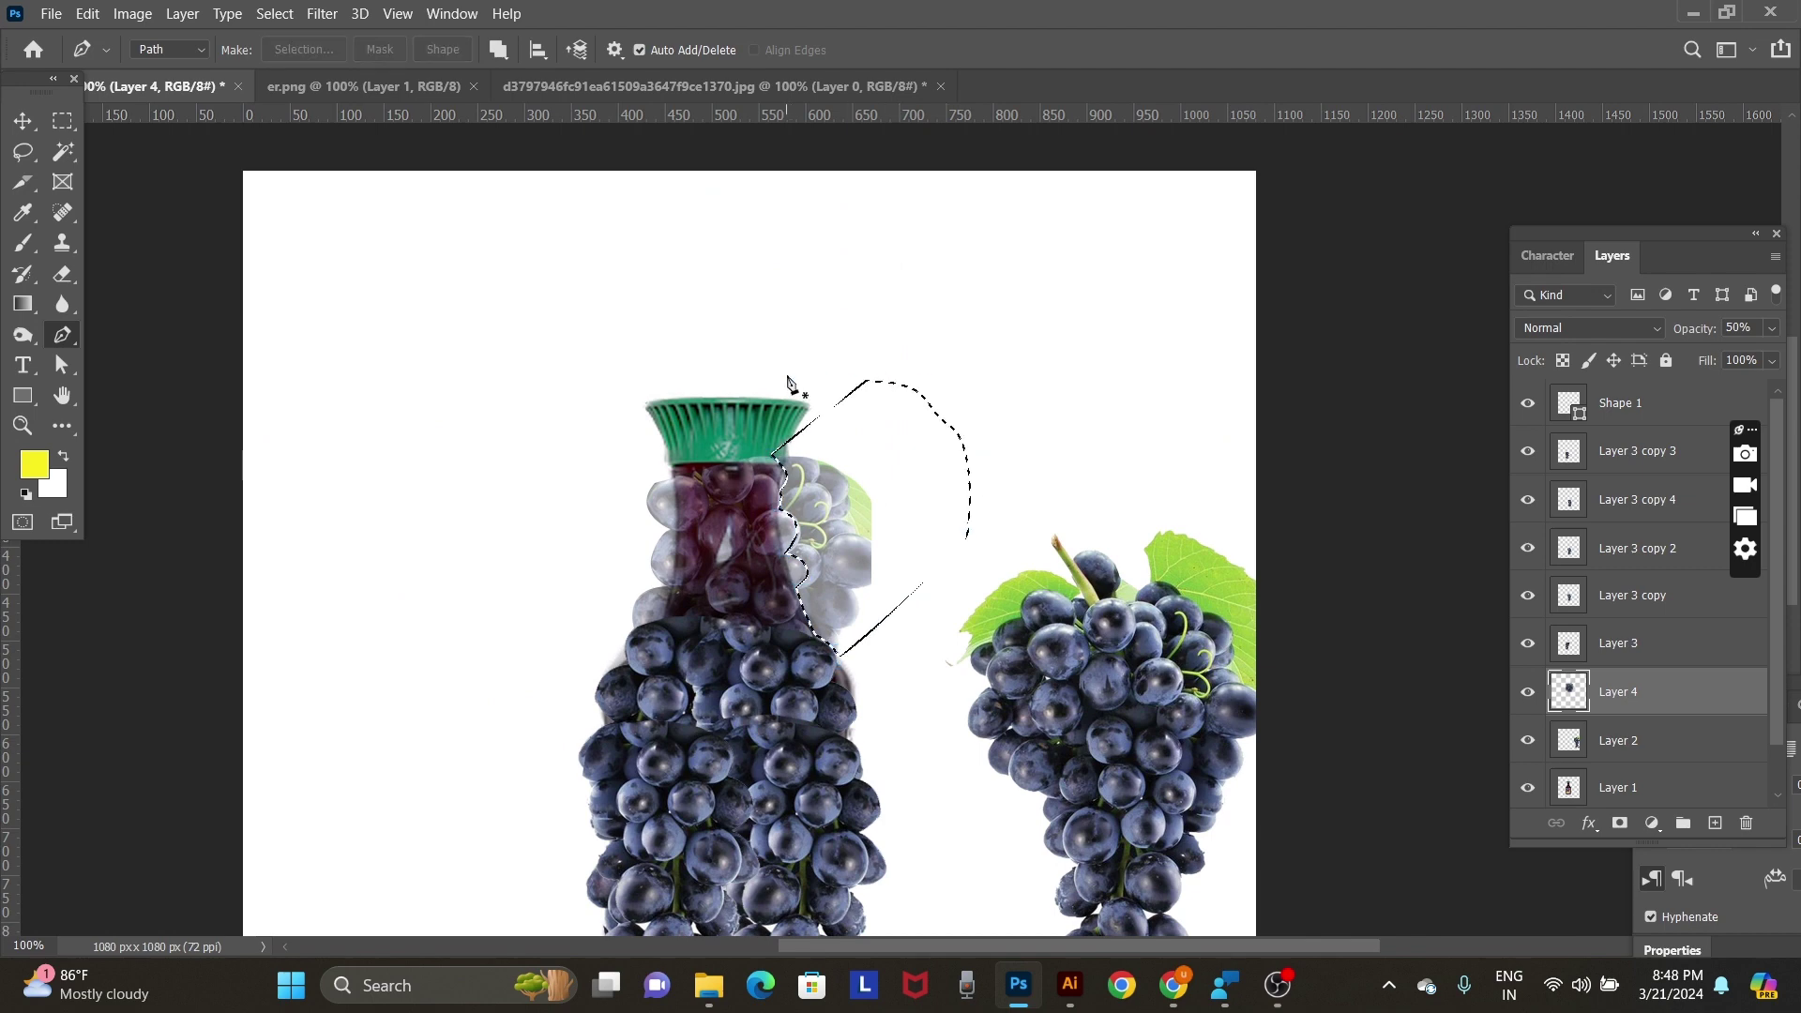
pyautogui.press('Delete')
pyautogui.hotkey('ctrl', 'd')
pyautogui.press('v')
pyautogui.press('0')
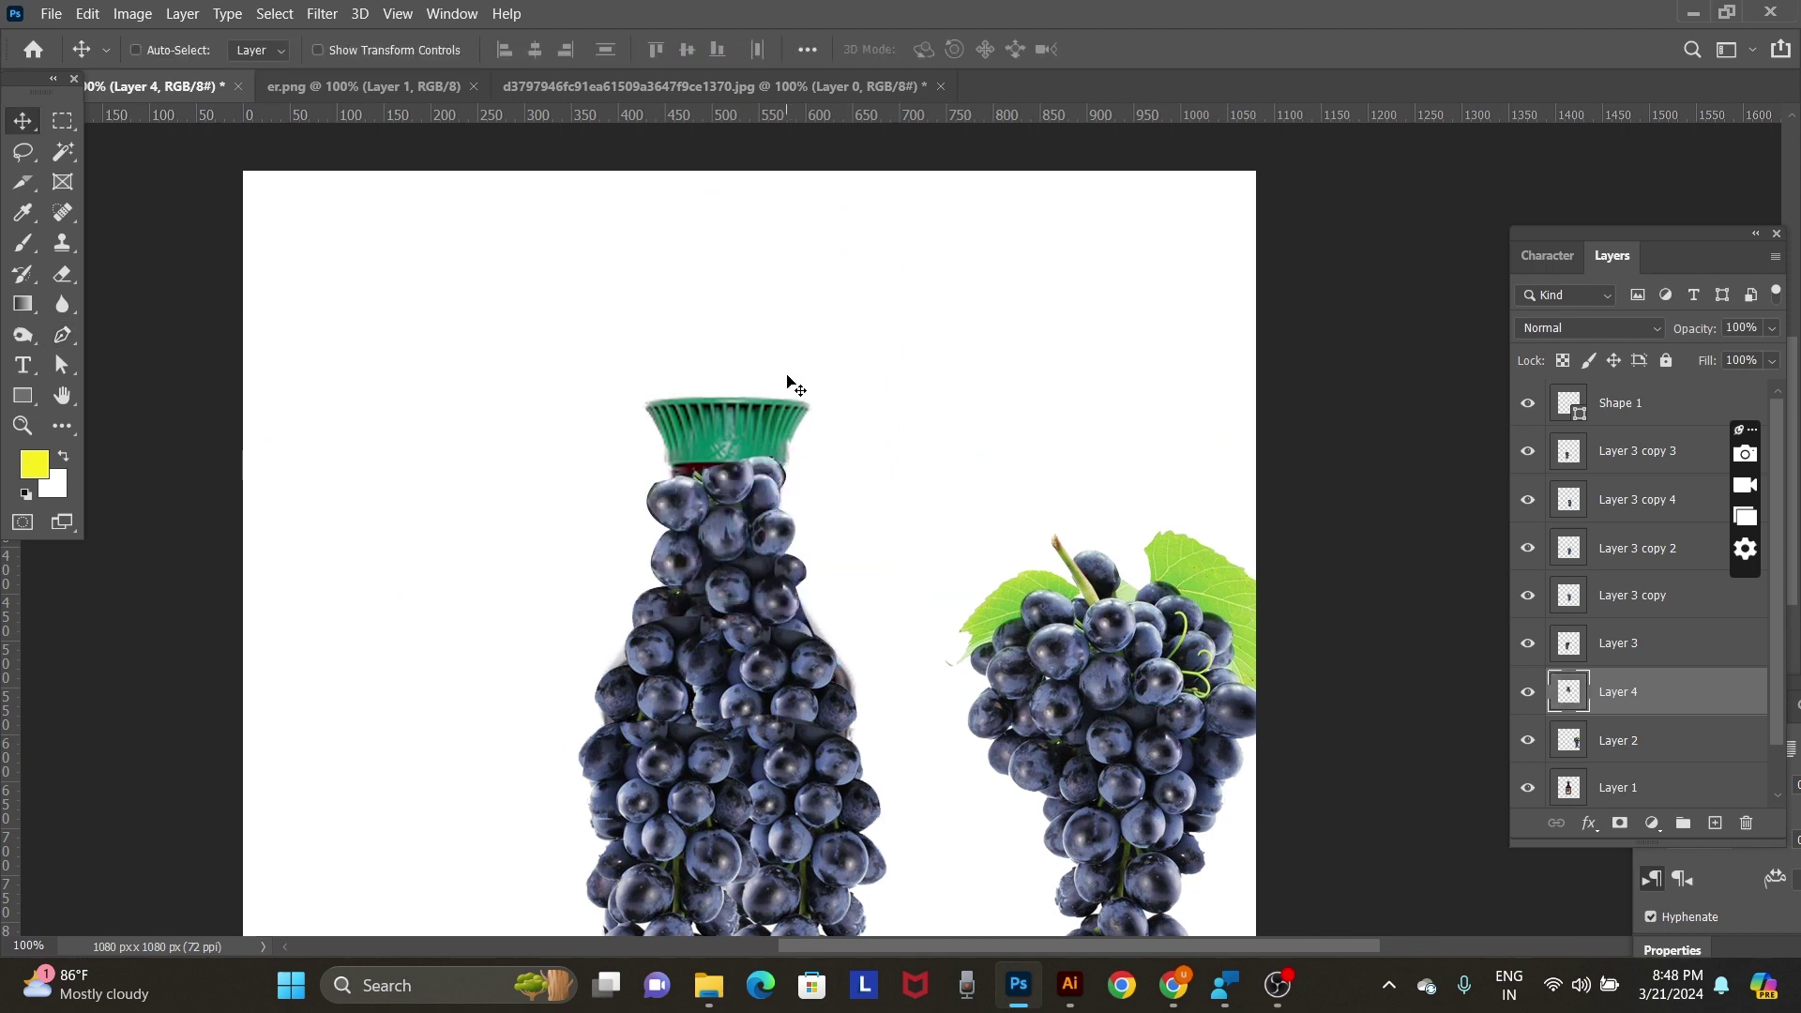
pyautogui.press('b')
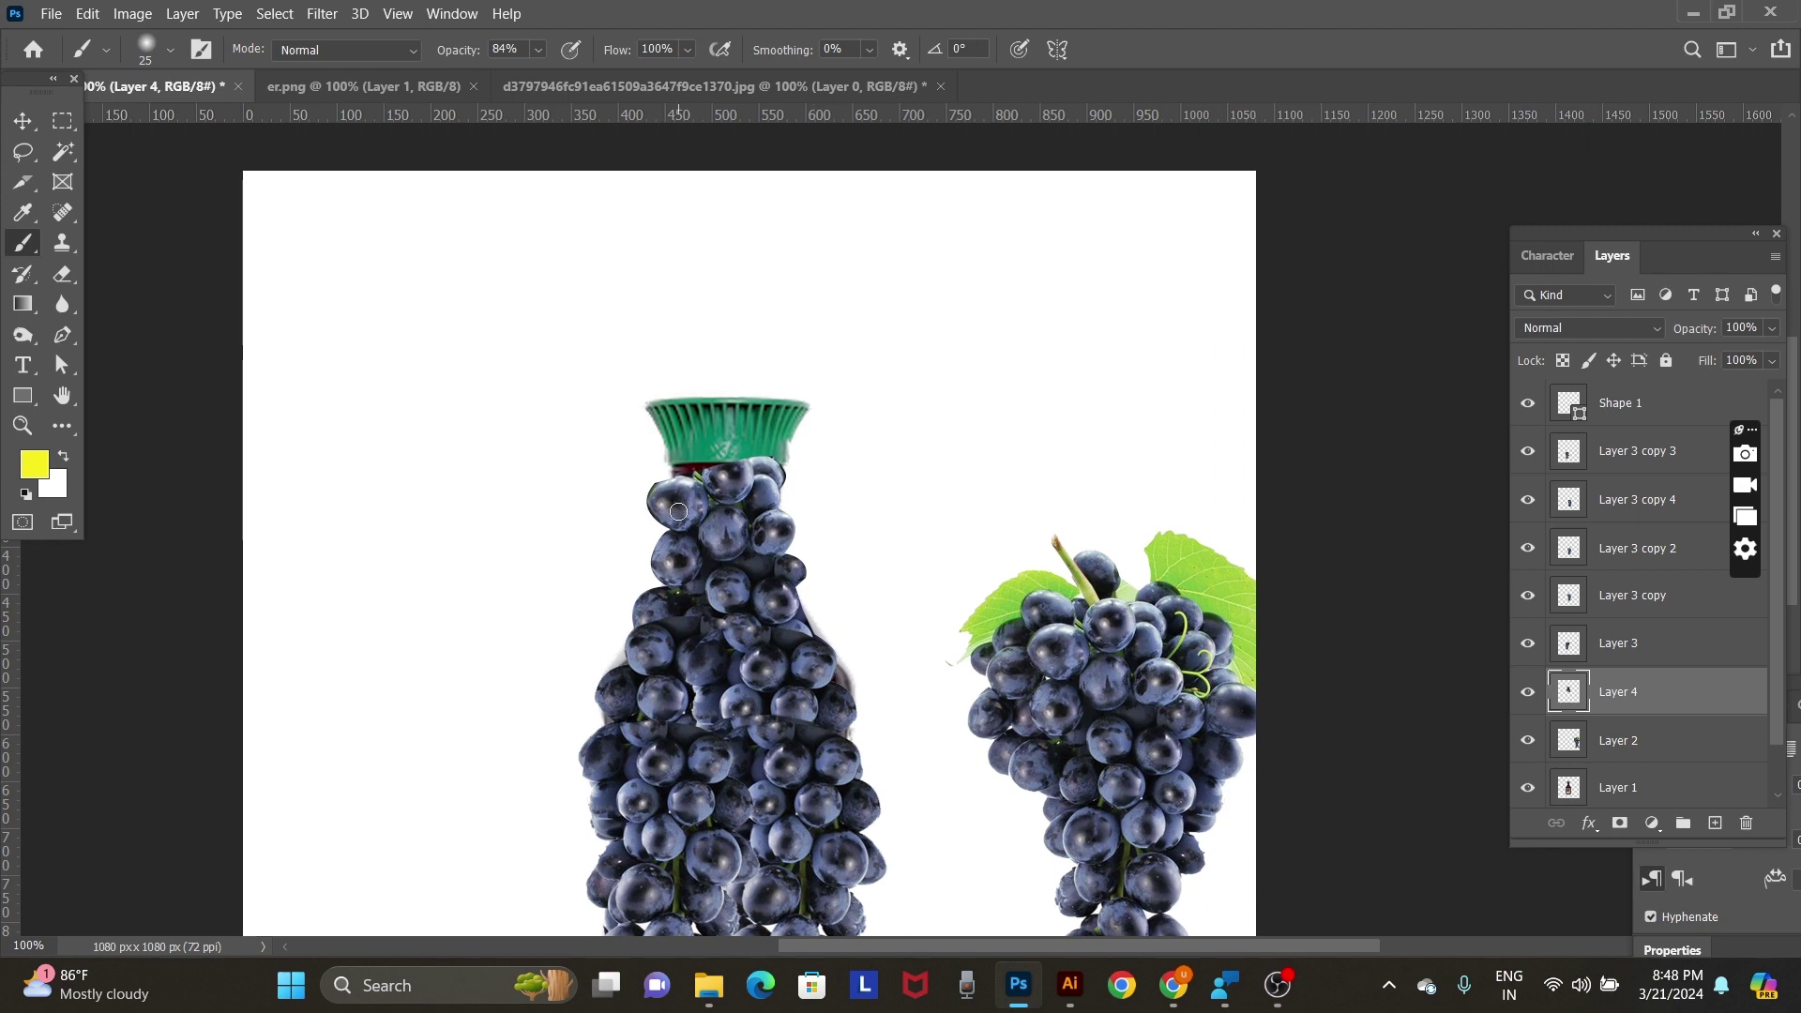
pyautogui.scroll(1, 708, 507)
pyautogui.scroll(2, 694, 469)
pyautogui.scroll(1, 671, 412)
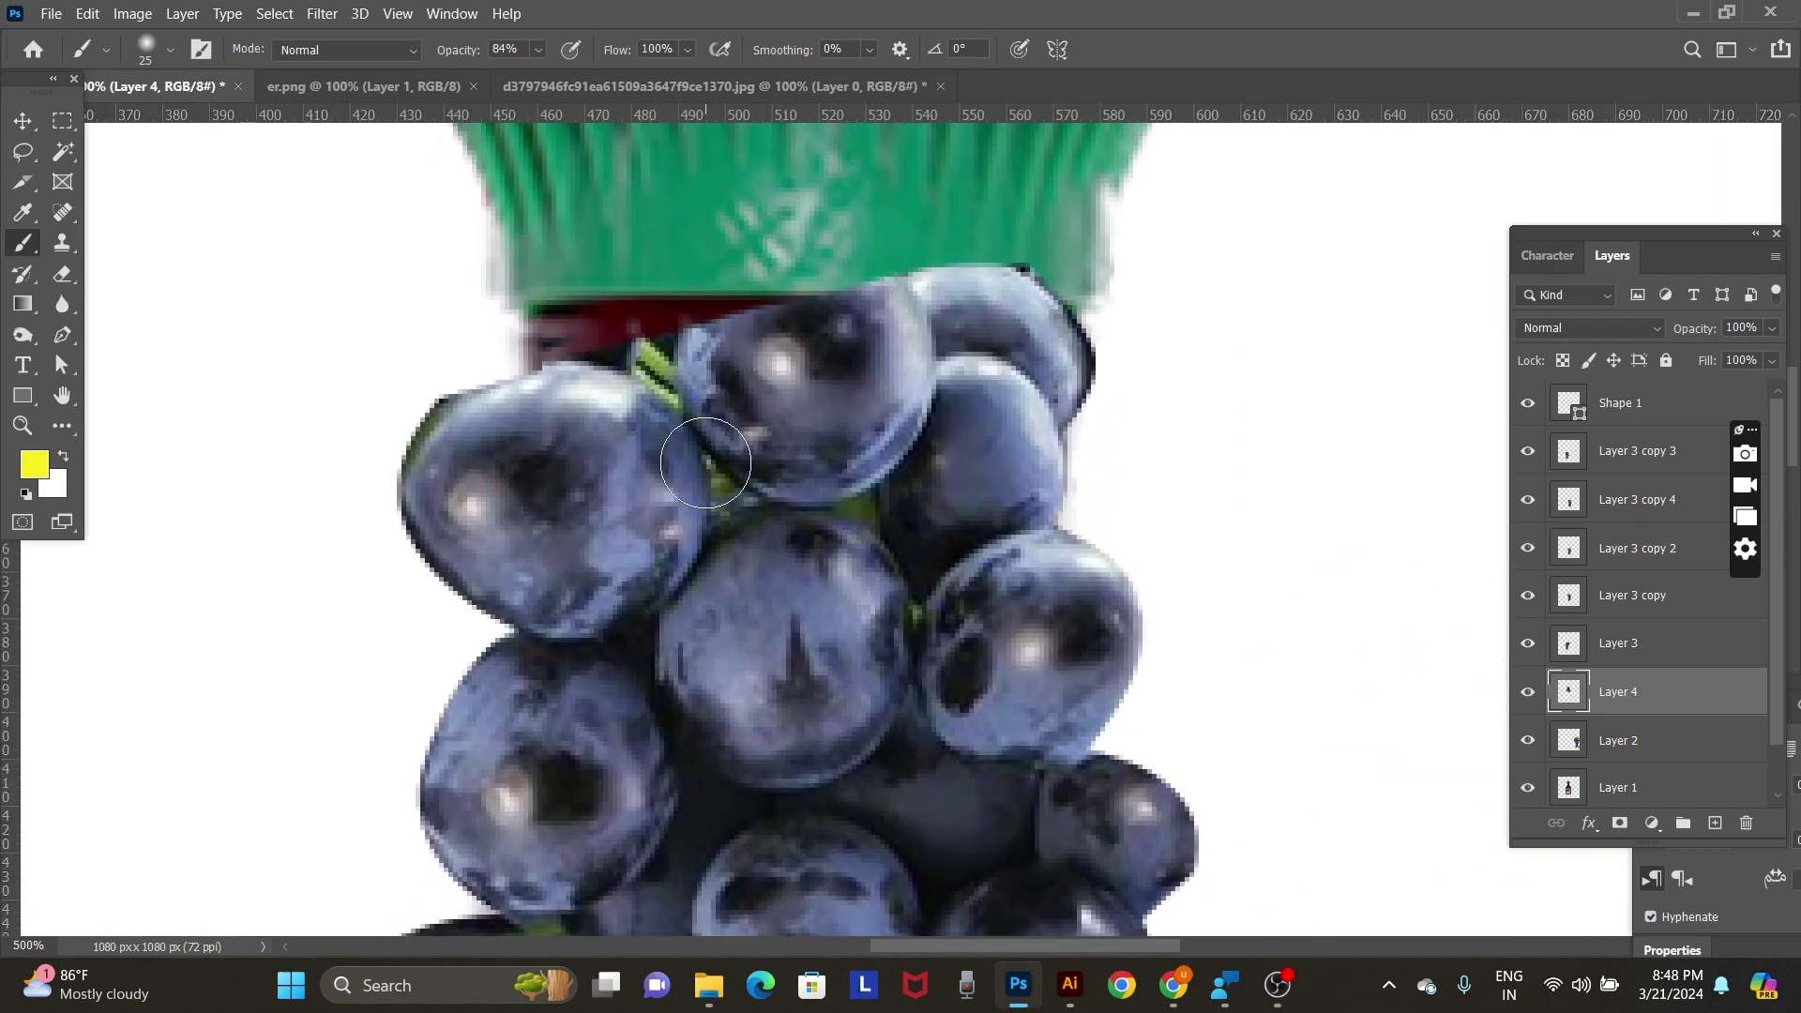
pyautogui.press('p')
pyautogui.click(566, 361)
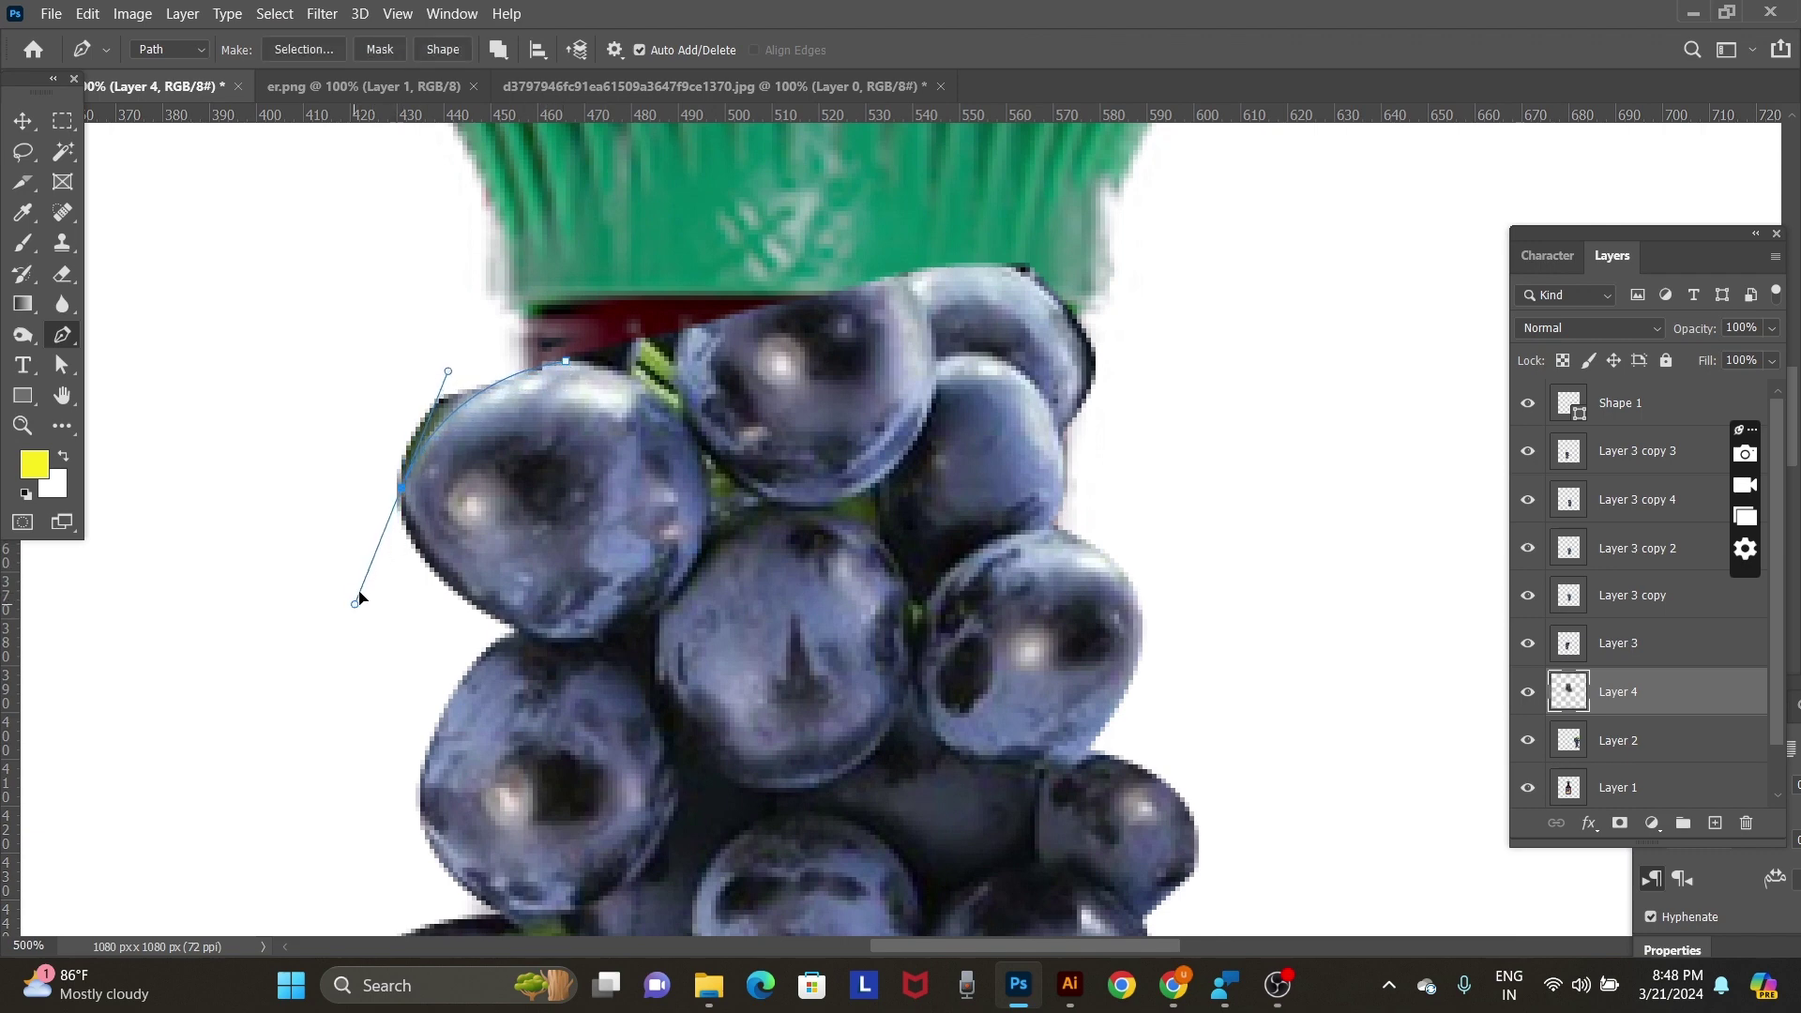
pyautogui.hotkey('ctrl', 'z')
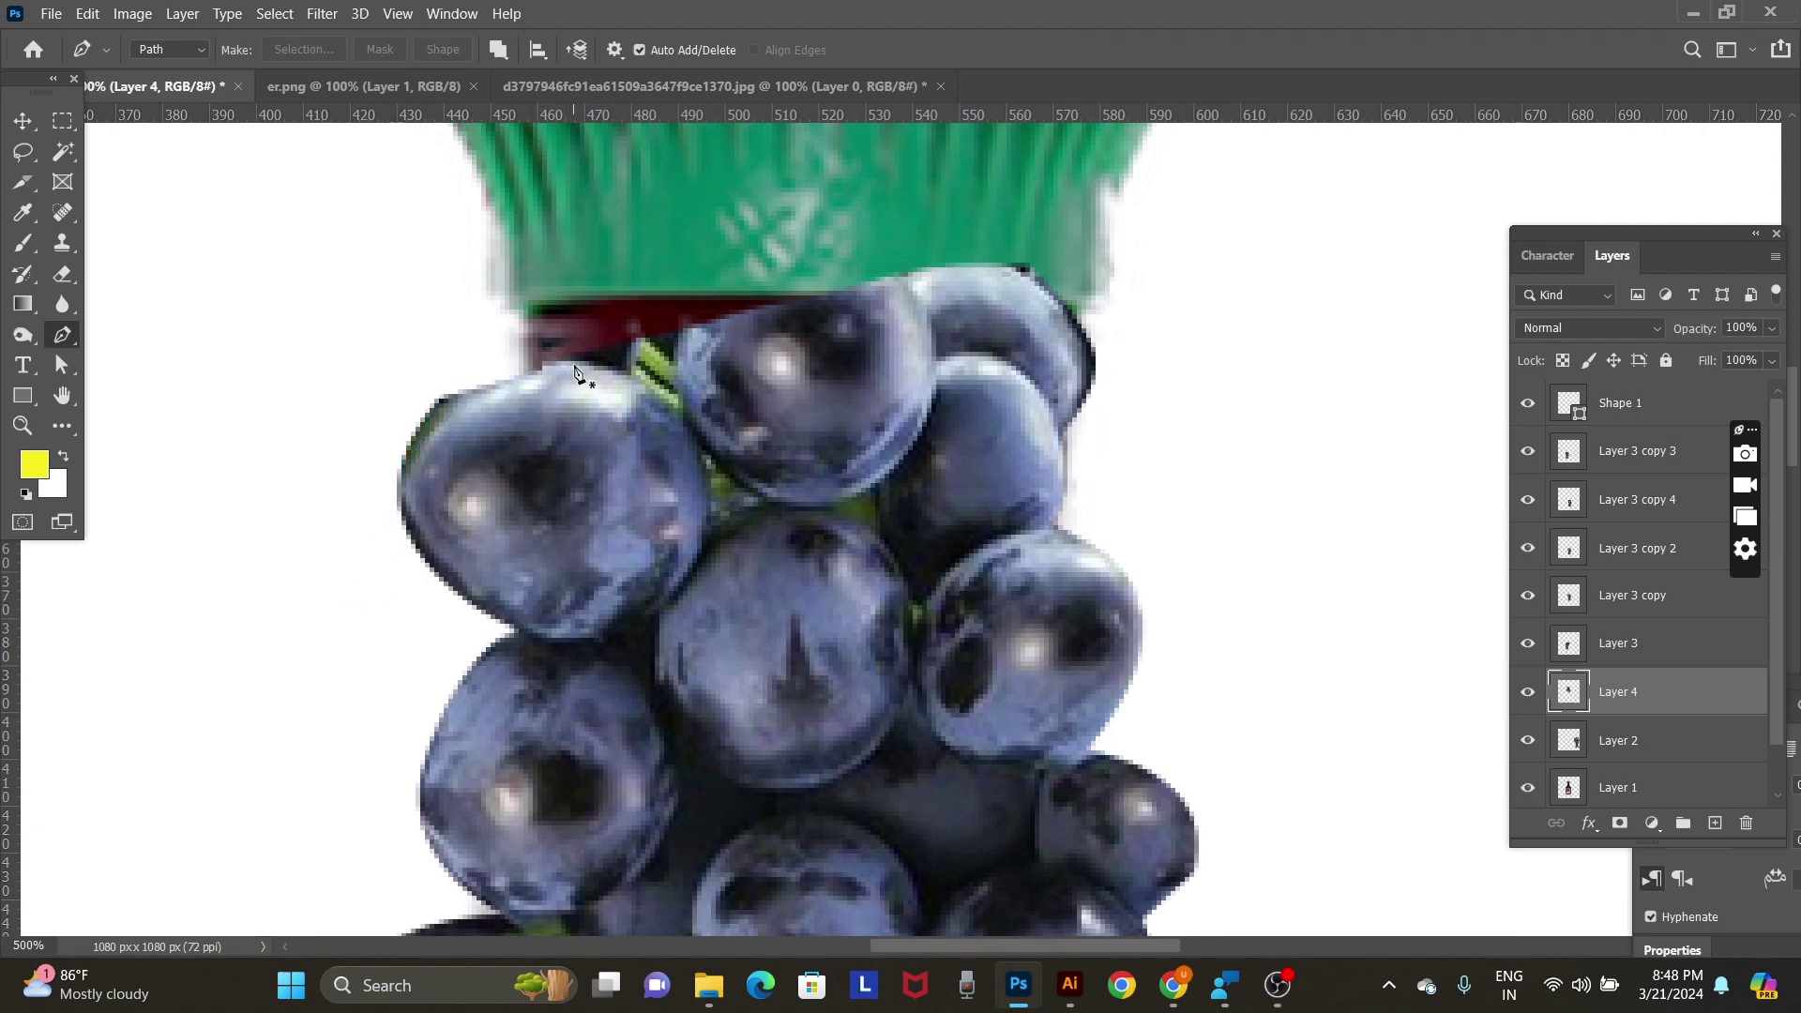
# Outline the dark fringe on Layer 4's upper-left grapes and delete it.
pyautogui.click(575, 366)
pyautogui.moveTo(428, 456); pyautogui.dragTo(409, 540)
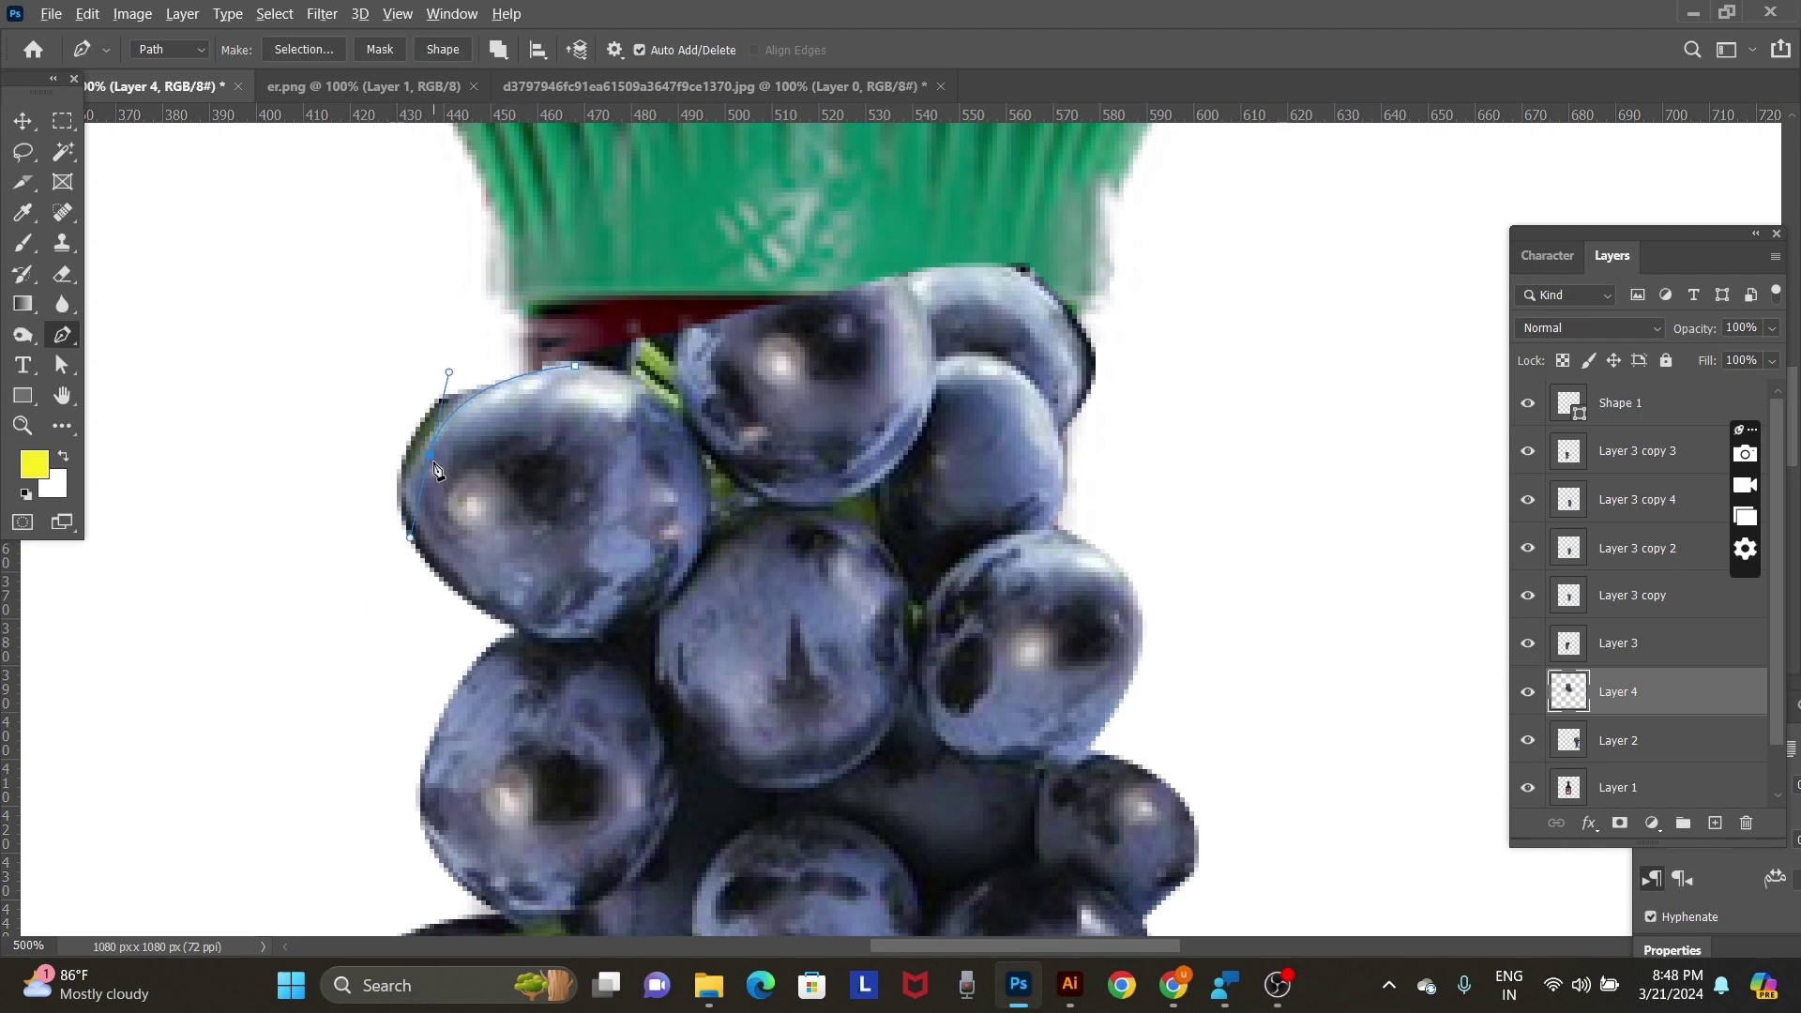
pyautogui.moveTo(509, 619)
pyautogui.mouseDown()
pyautogui.moveTo(588, 638)
pyautogui.moveTo(624, 671)
pyautogui.mouseUp()
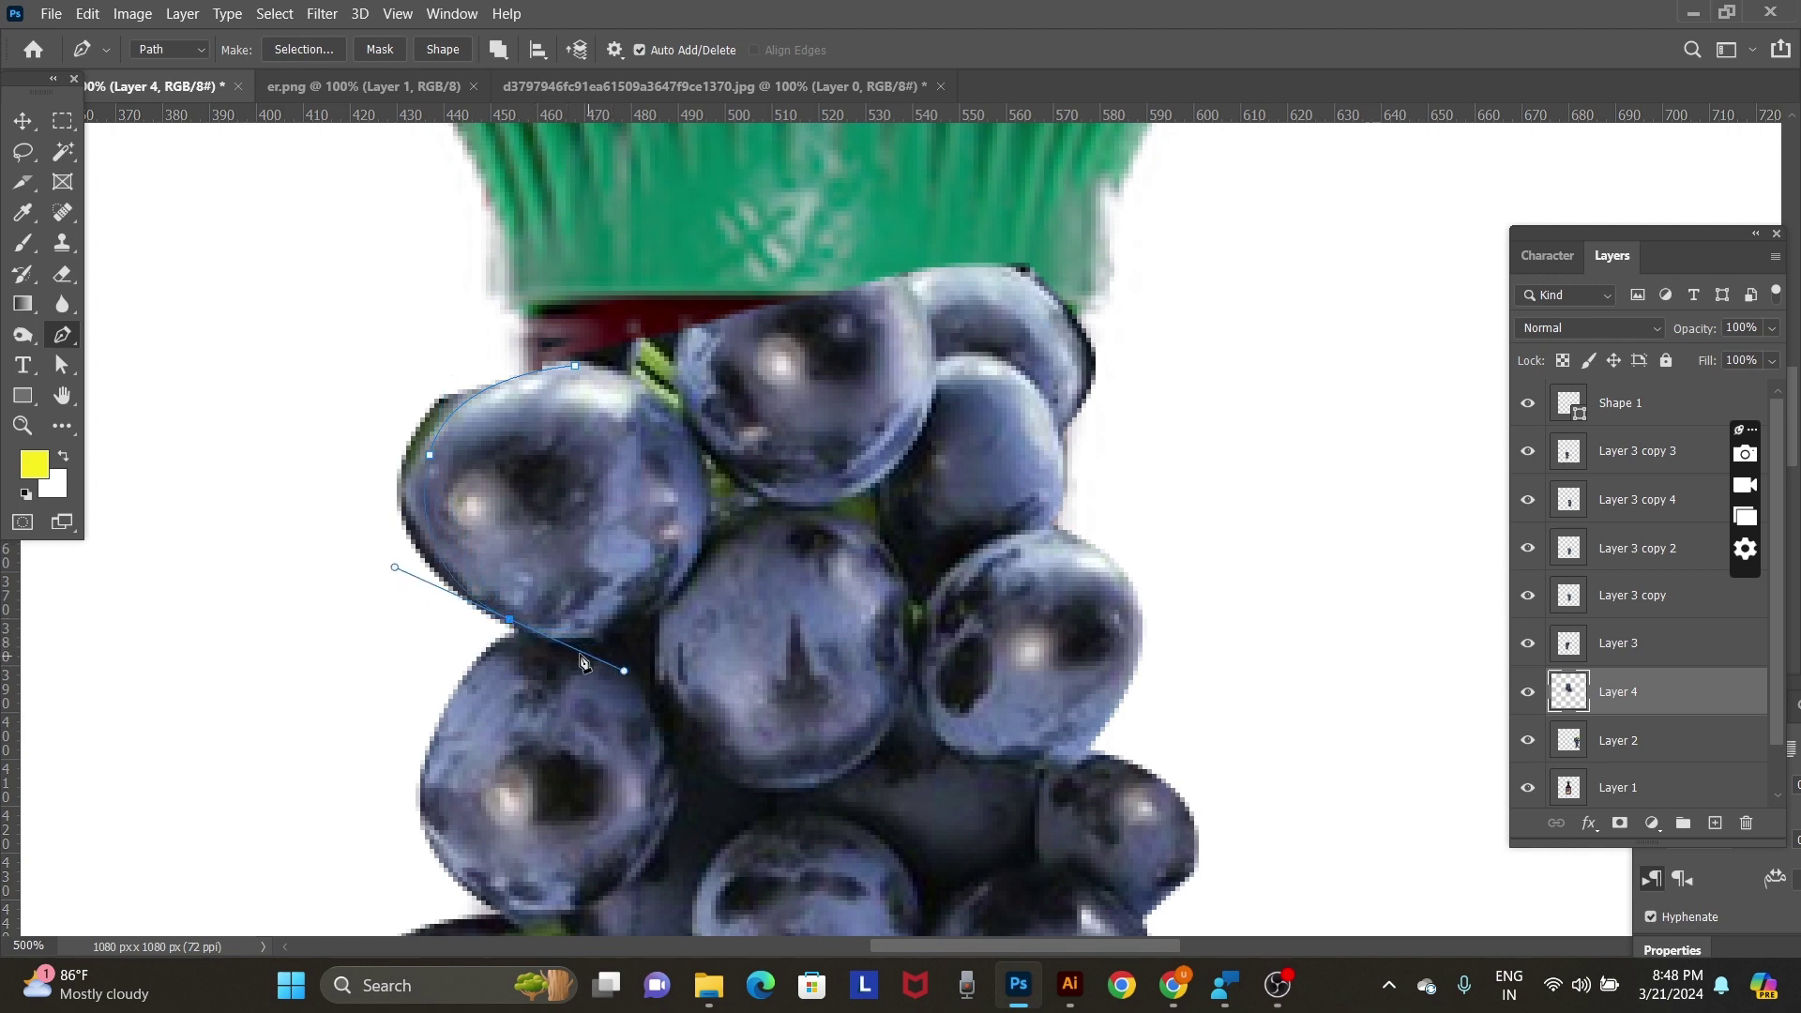
pyautogui.keyDown('alt'); pyautogui.click(510, 621); pyautogui.keyUp('alt')
pyautogui.click(402, 651)
pyautogui.click(322, 454)
pyautogui.click(360, 329)
pyautogui.hotkey('ctrl', 'Return')
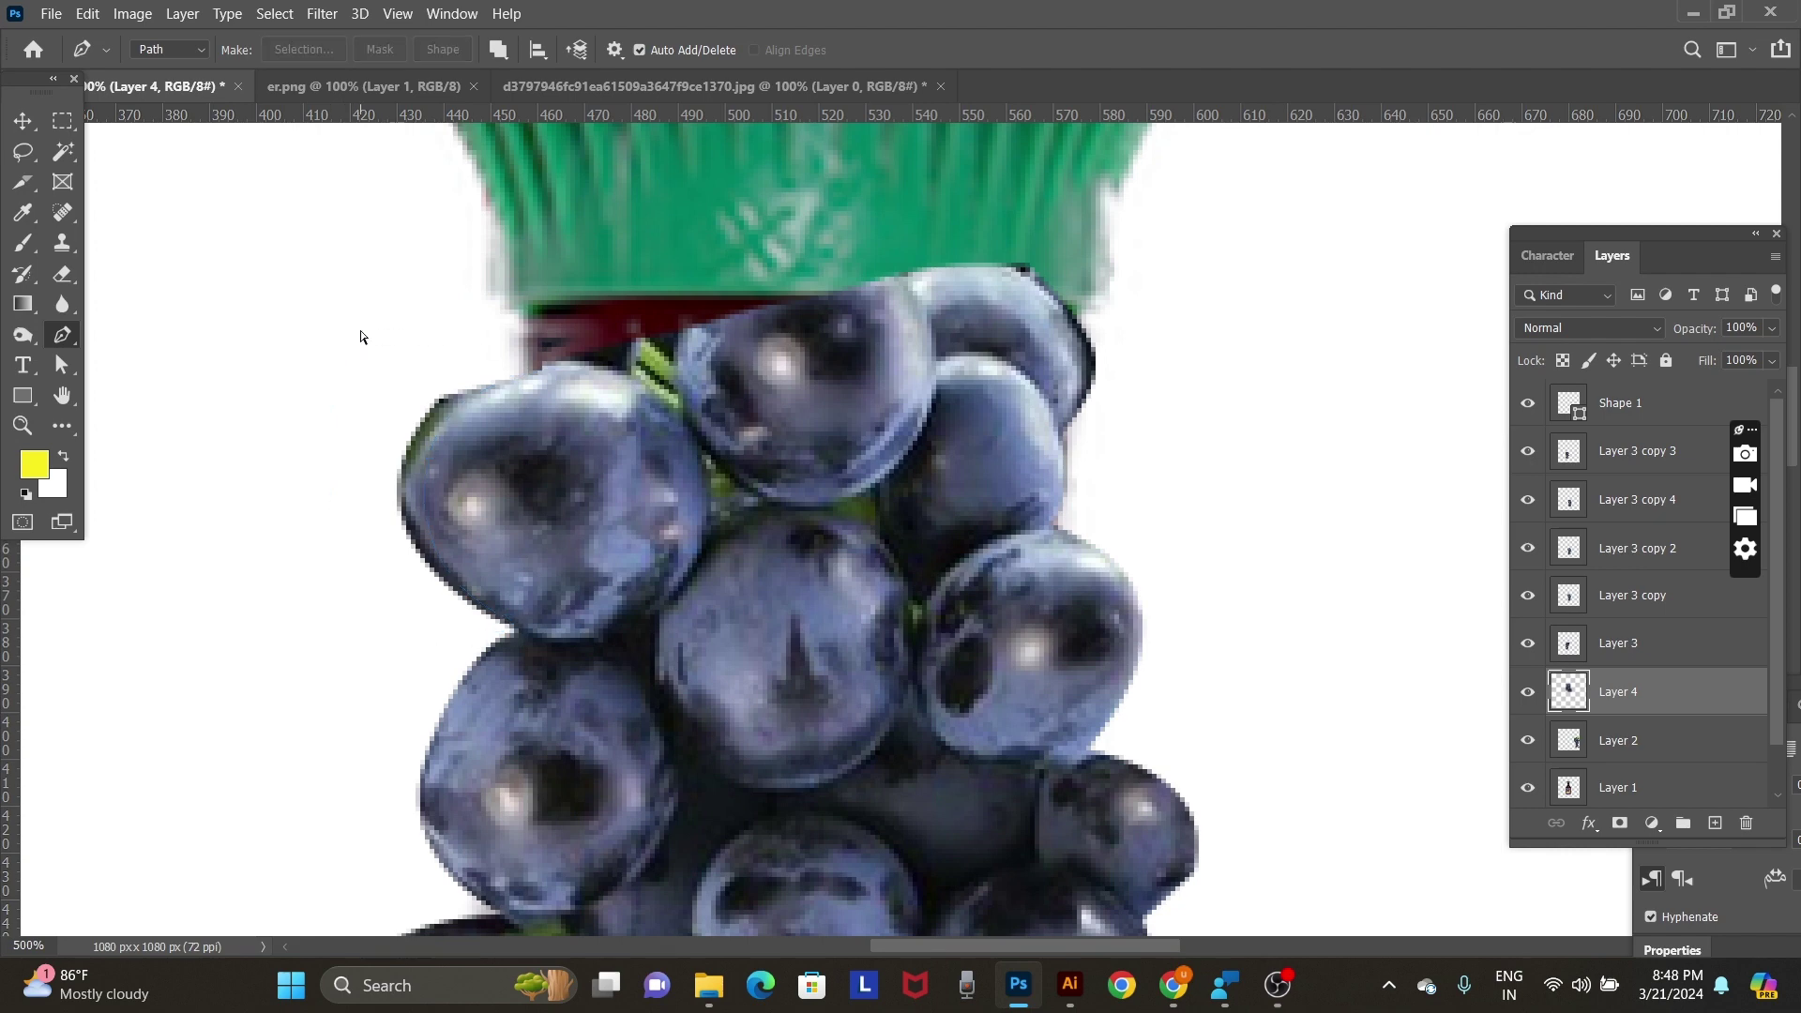
pyautogui.press('Delete')
pyautogui.hotkey('ctrl', 'd')
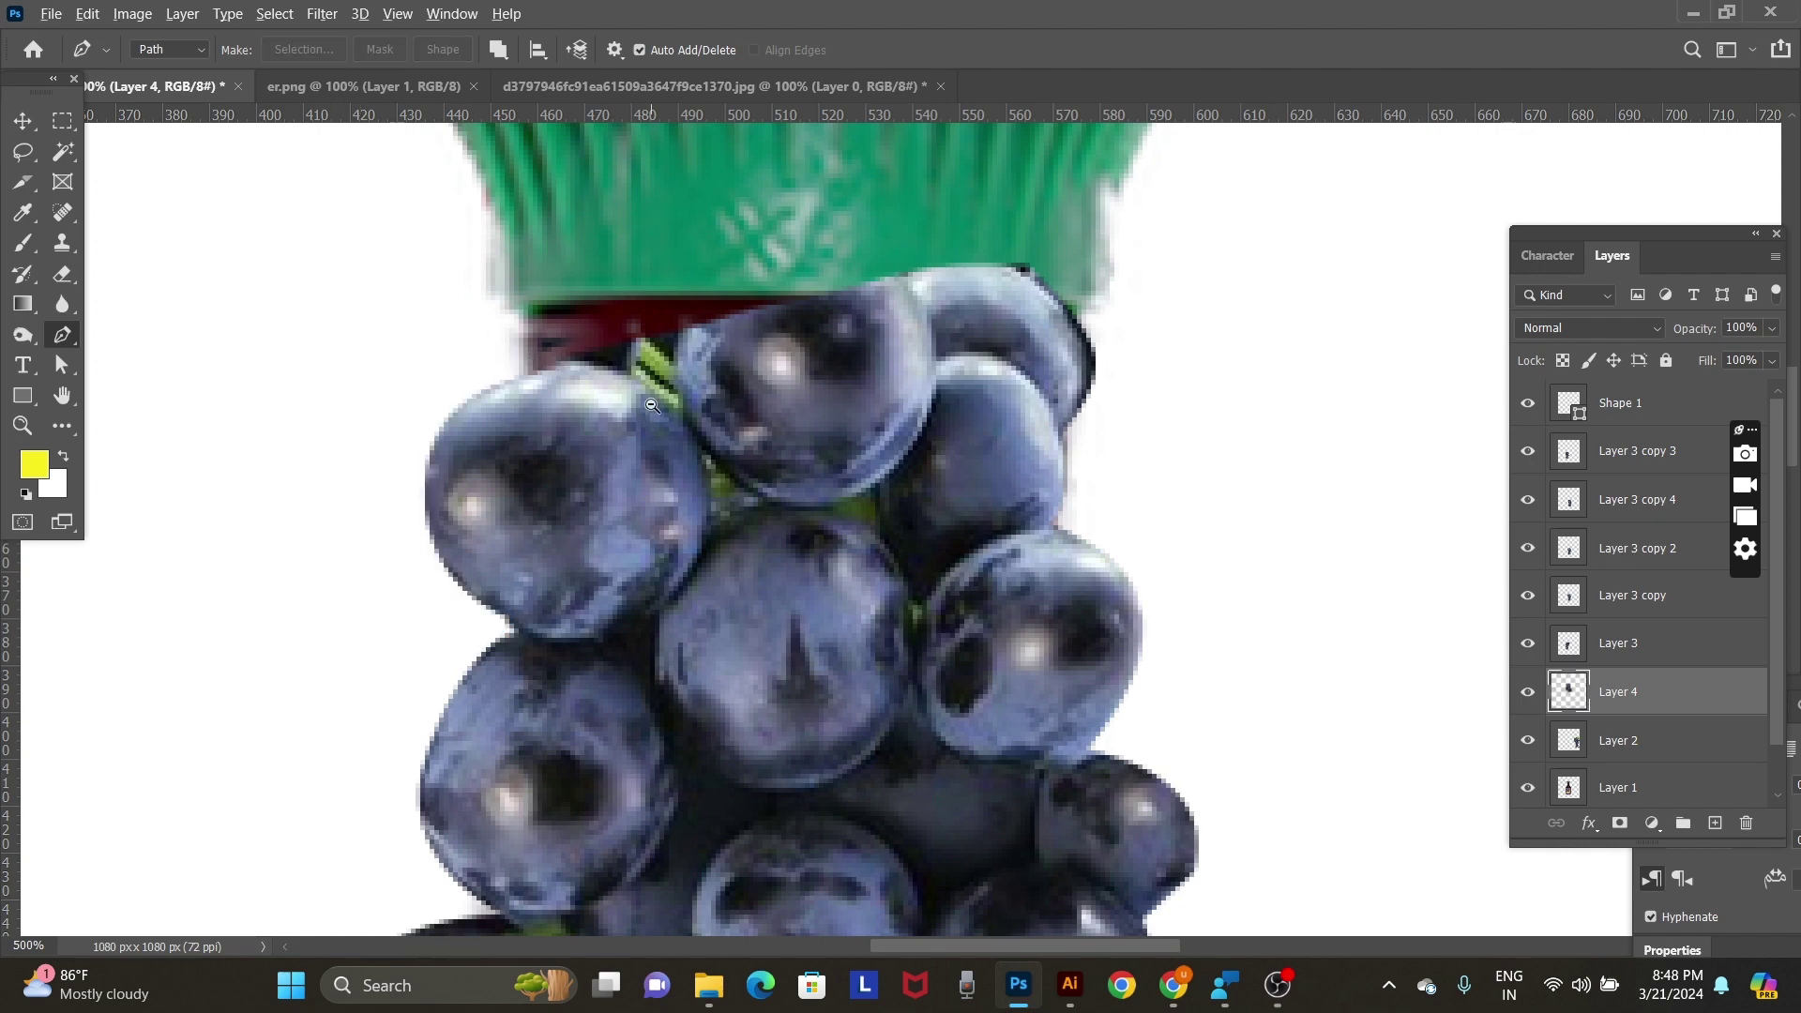
# Zoom around the grapes below the cap to inspect them, then return to the Pen tool.
pyautogui.keyDown('alt'); pyautogui.scroll(-2, 654, 413); pyautogui.keyUp('alt')
pyautogui.keyDown('alt'); pyautogui.scroll(-2, 653, 412); pyautogui.keyUp('alt')
pyautogui.keyDown('alt'); pyautogui.scroll(-2, 654, 413); pyautogui.keyUp('alt')
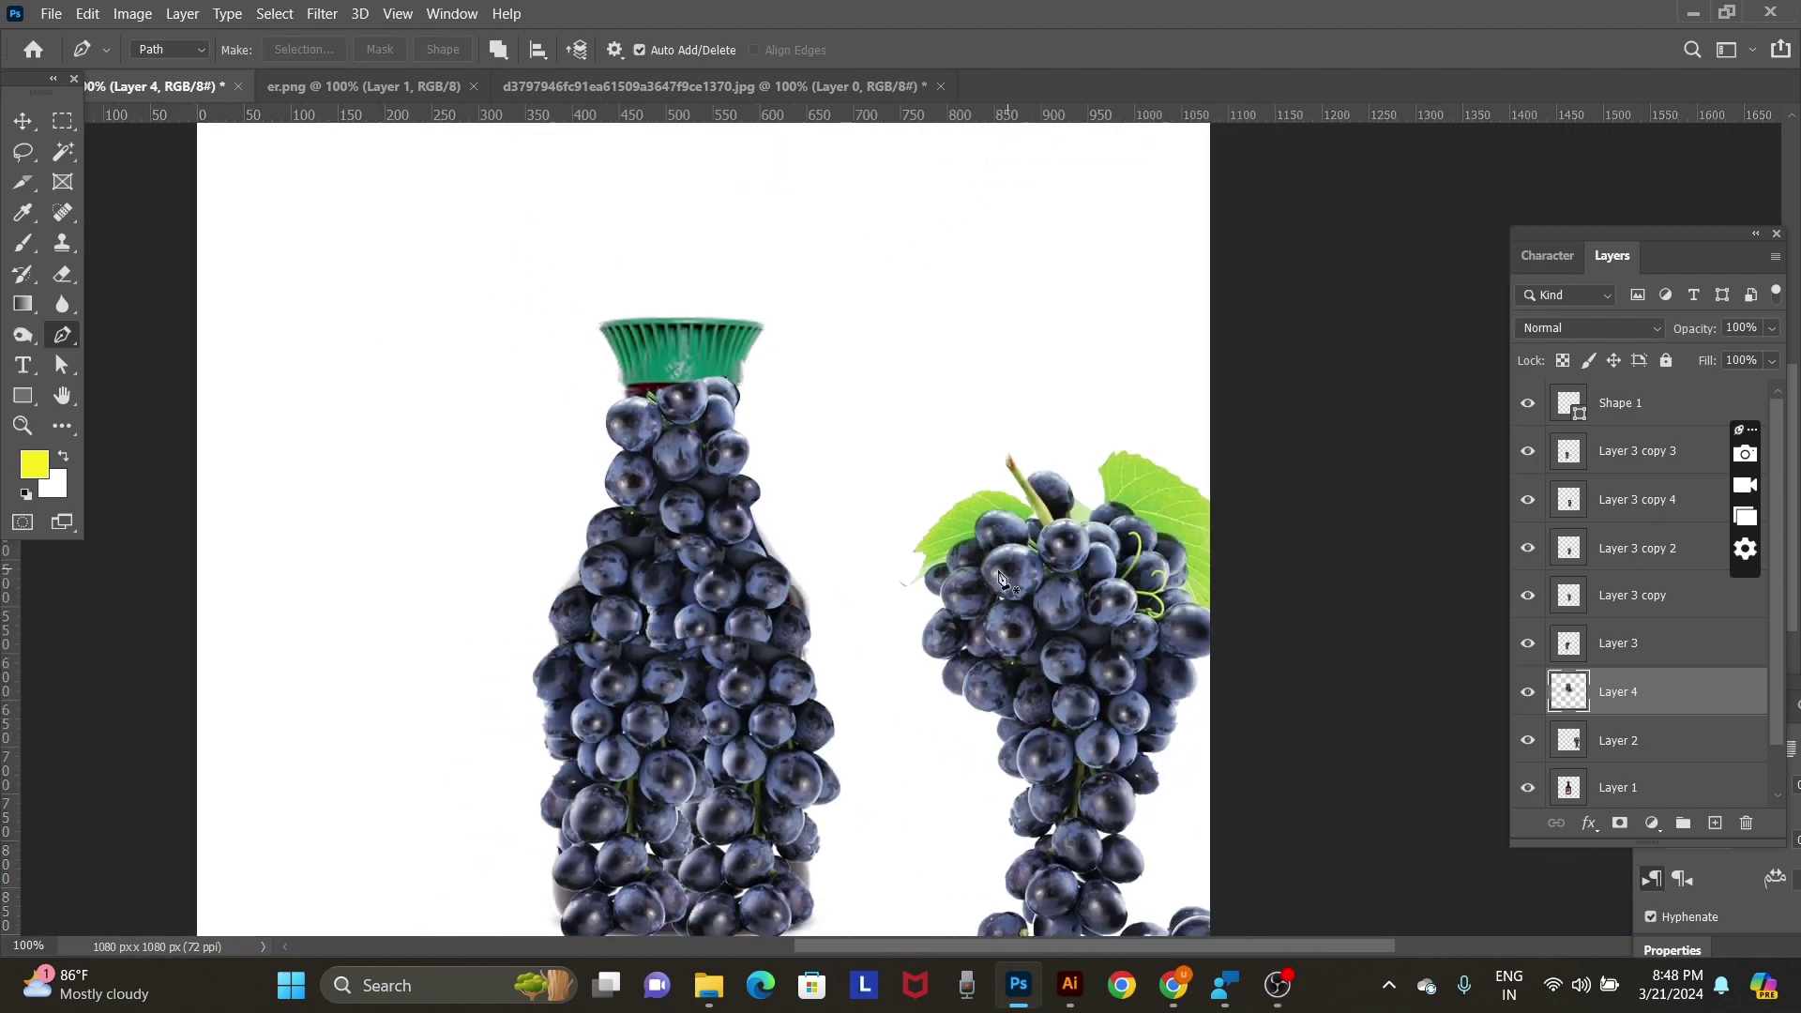
pyautogui.press('v')
pyautogui.keyDown('alt'); pyautogui.scroll(1, 710, 410); pyautogui.keyUp('alt')
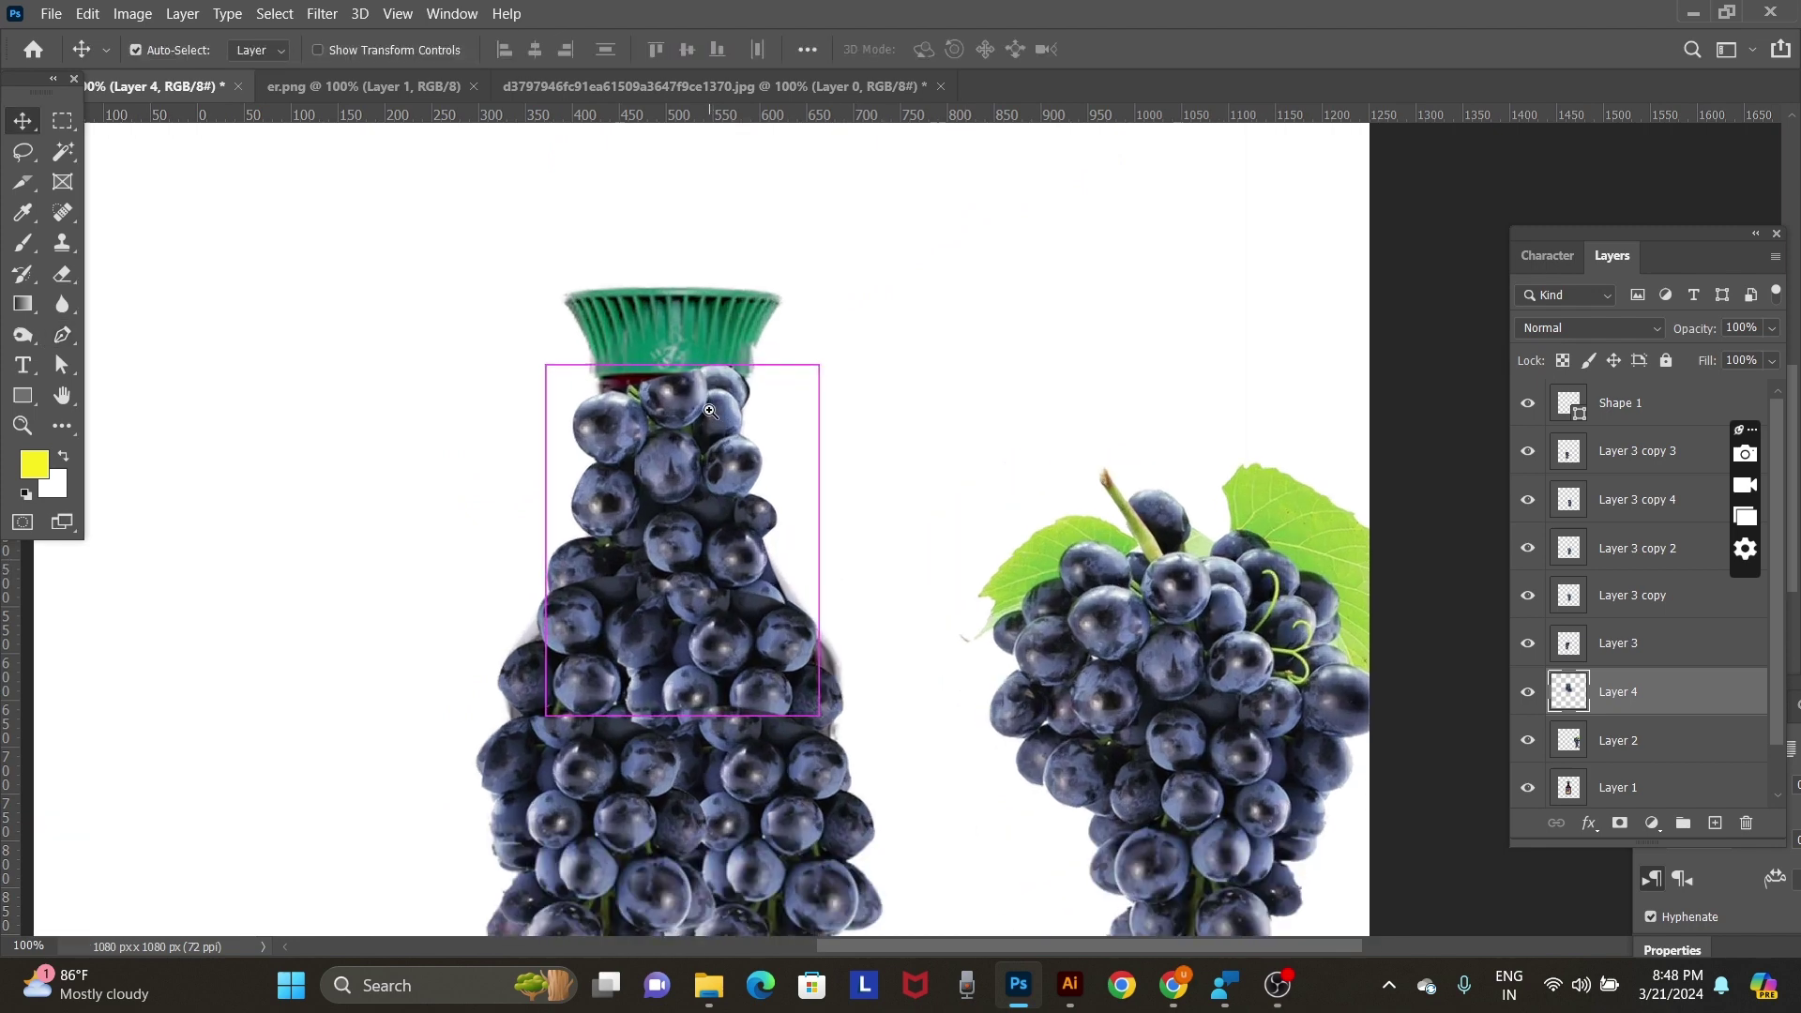
pyautogui.keyDown('alt'); pyautogui.scroll(1, 710, 411); pyautogui.keyUp('alt')
pyautogui.keyDown('alt'); pyautogui.scroll(1, 710, 410); pyautogui.keyUp('alt')
pyautogui.keyDown('alt'); pyautogui.scroll(1, 710, 411); pyautogui.keyUp('alt')
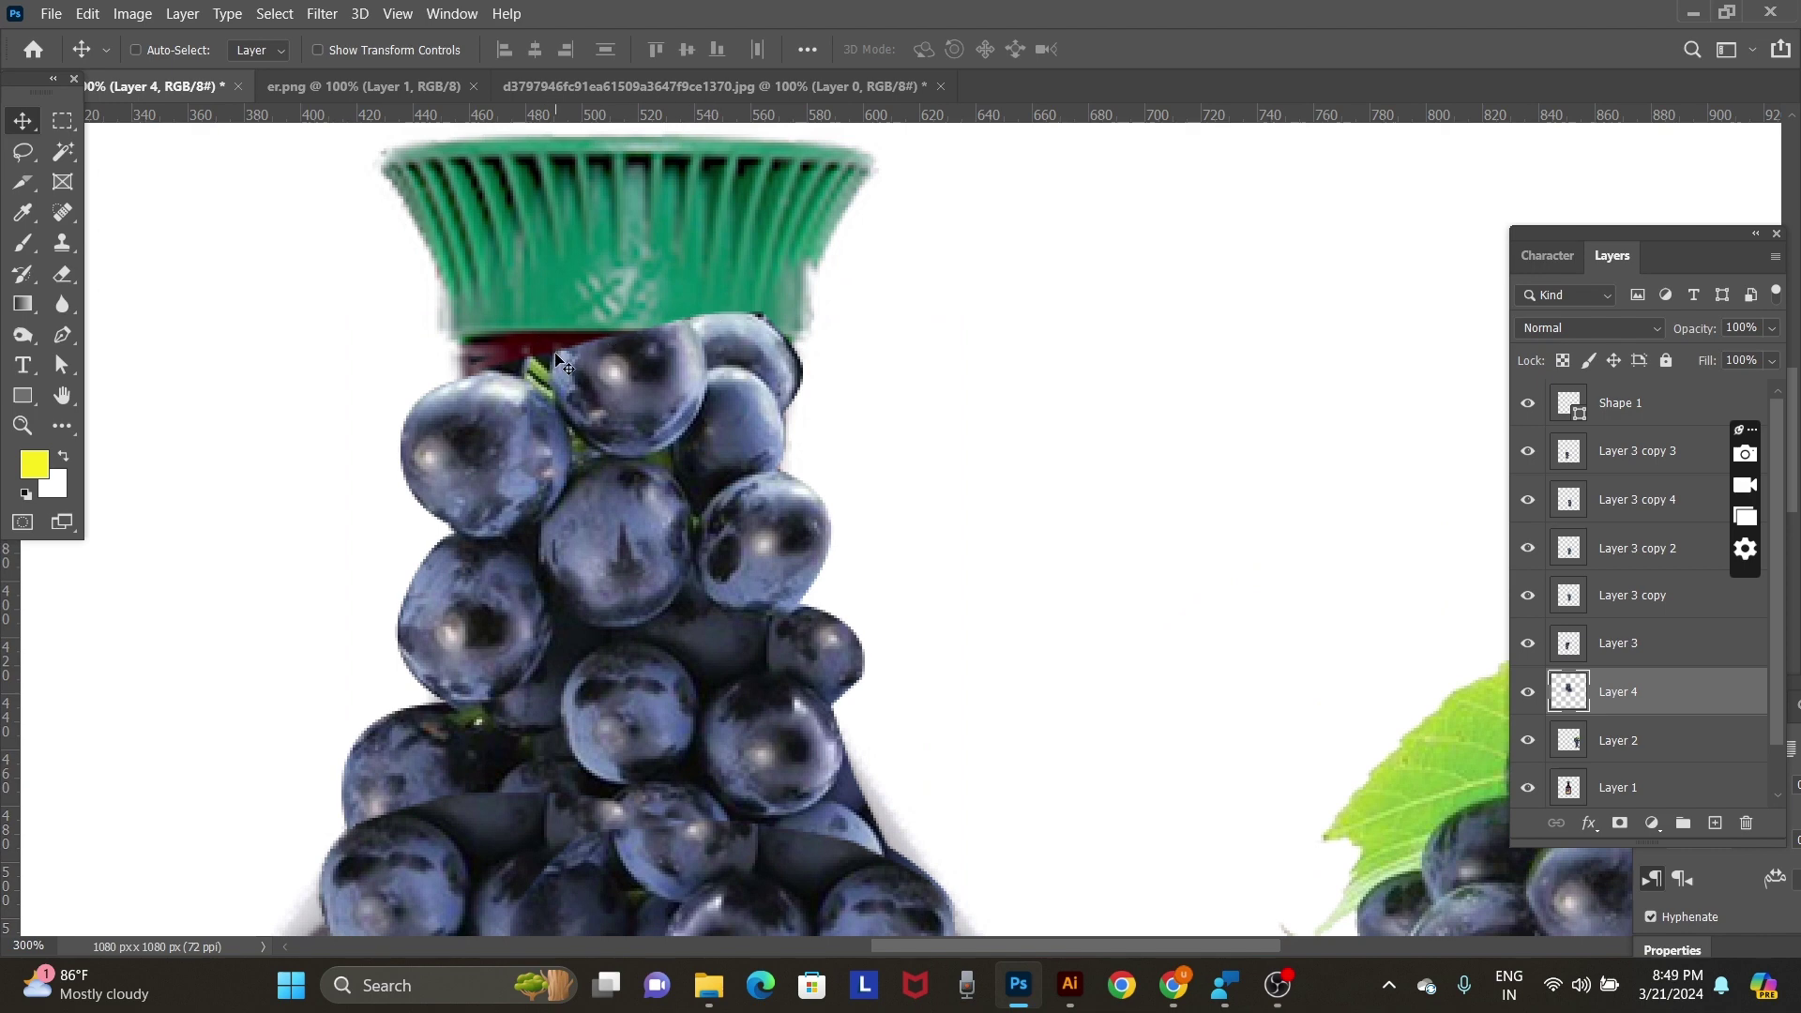
pyautogui.press('p')
pyautogui.keyDown('alt'); pyautogui.scroll(-2, 582, 479); pyautogui.keyUp('alt')
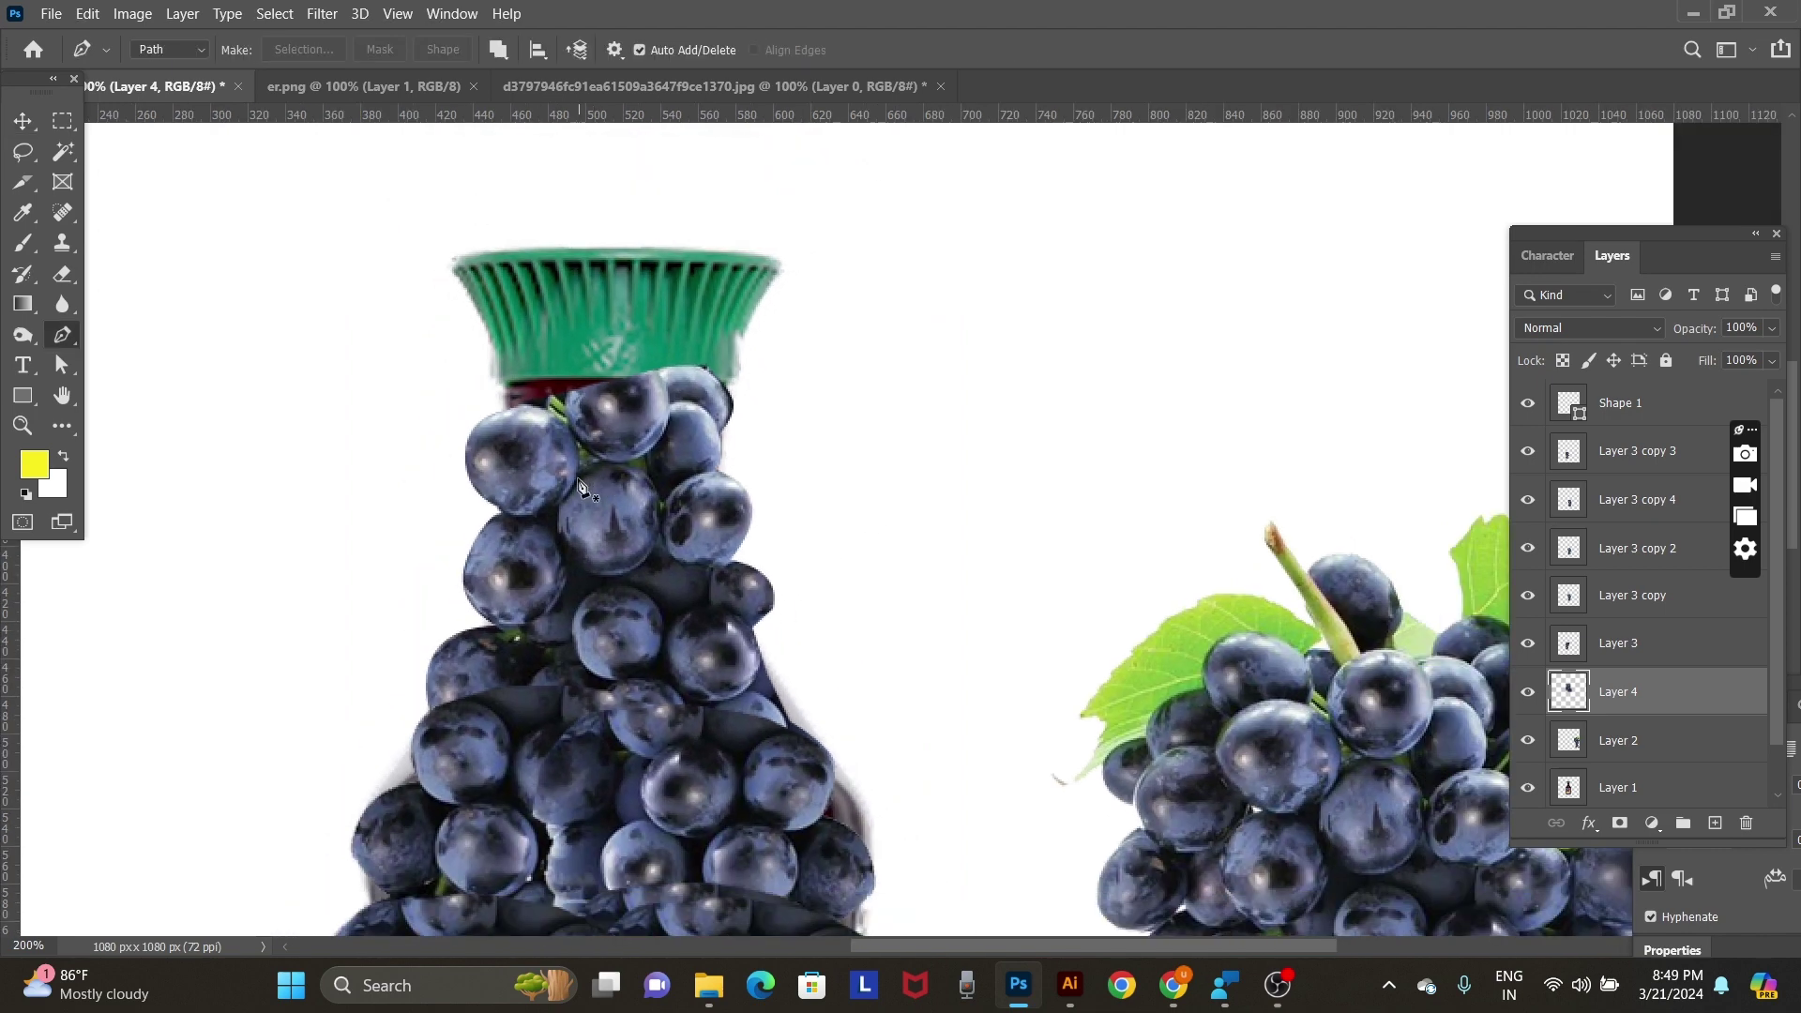
pyautogui.keyDown('alt'); pyautogui.scroll(2, 560, 451); pyautogui.keyUp('alt')
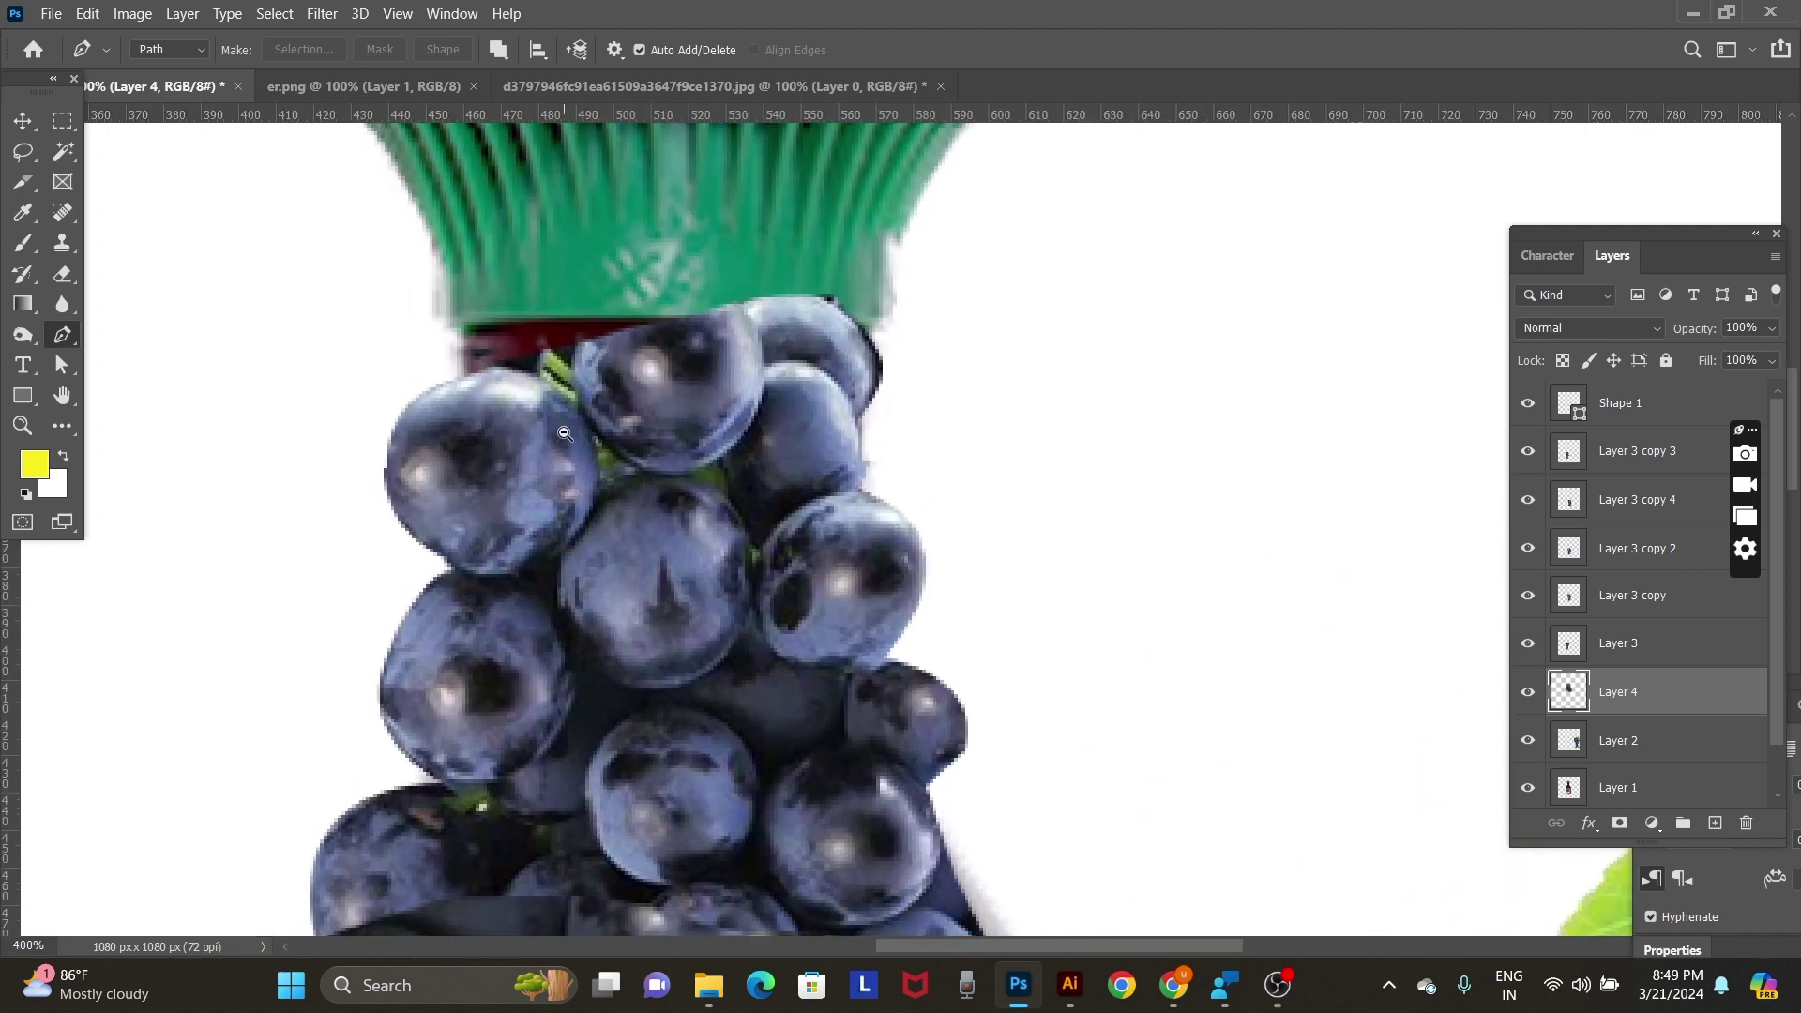
pyautogui.keyDown('alt'); pyautogui.scroll(-2, 563, 434); pyautogui.keyUp('alt')
pyautogui.keyDown('alt'); pyautogui.scroll(1, 563, 436); pyautogui.keyUp('alt')
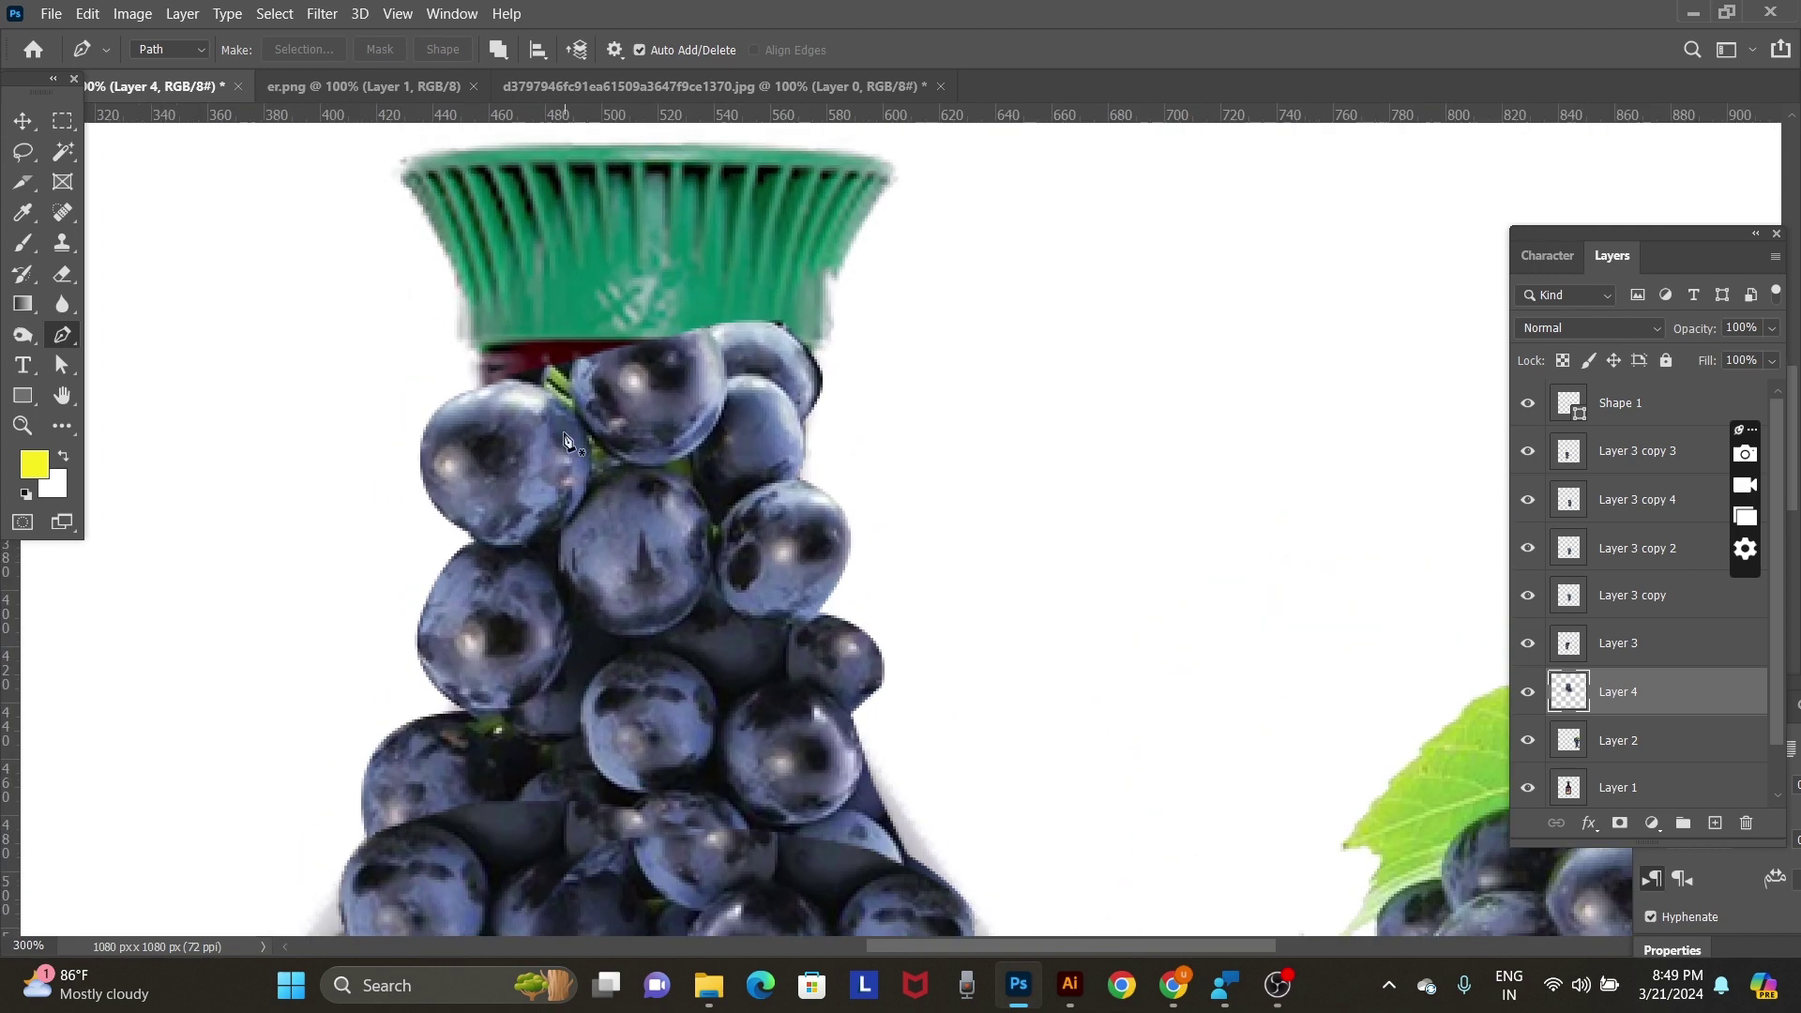
pyautogui.keyDown('alt'); pyautogui.scroll(1, 567, 483); pyautogui.keyUp('alt')
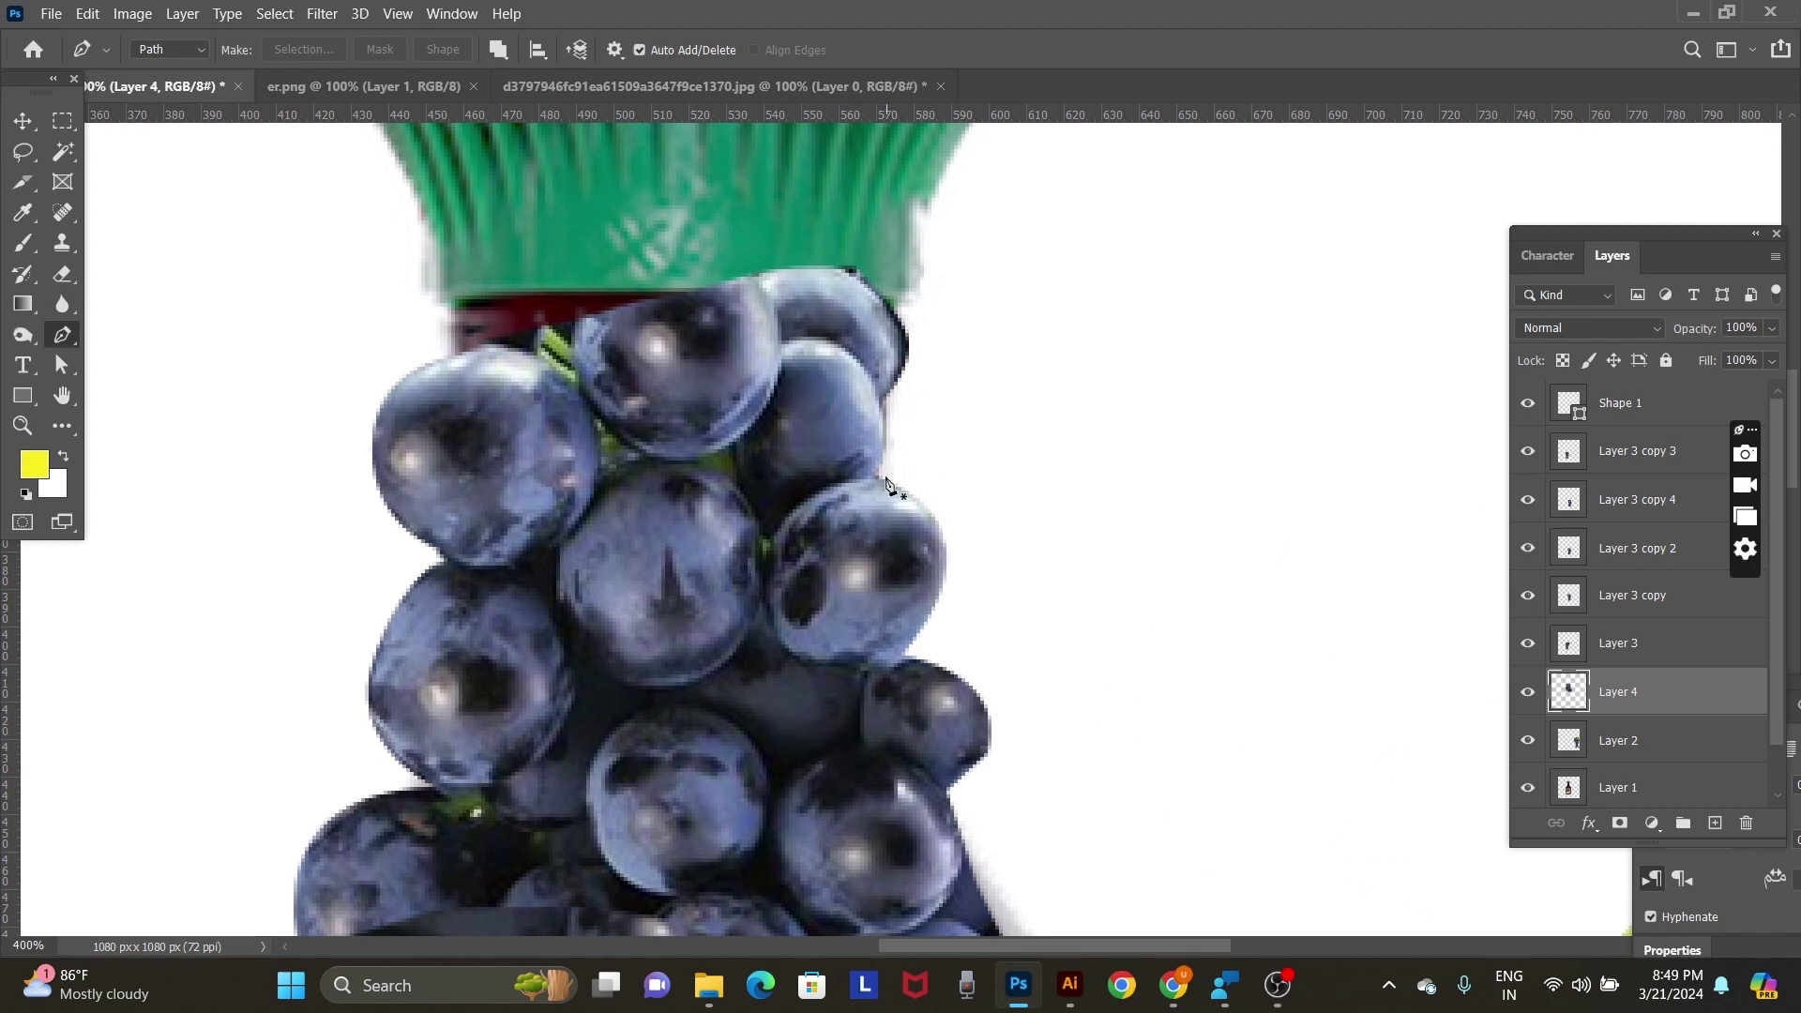
# Pen-trace a right-hand grape and copy it onto new Layer 5.
pyautogui.click(886, 476)
pyautogui.moveTo(781, 621); pyautogui.dragTo(837, 763)
pyautogui.hotkey('ctrl', 'z')
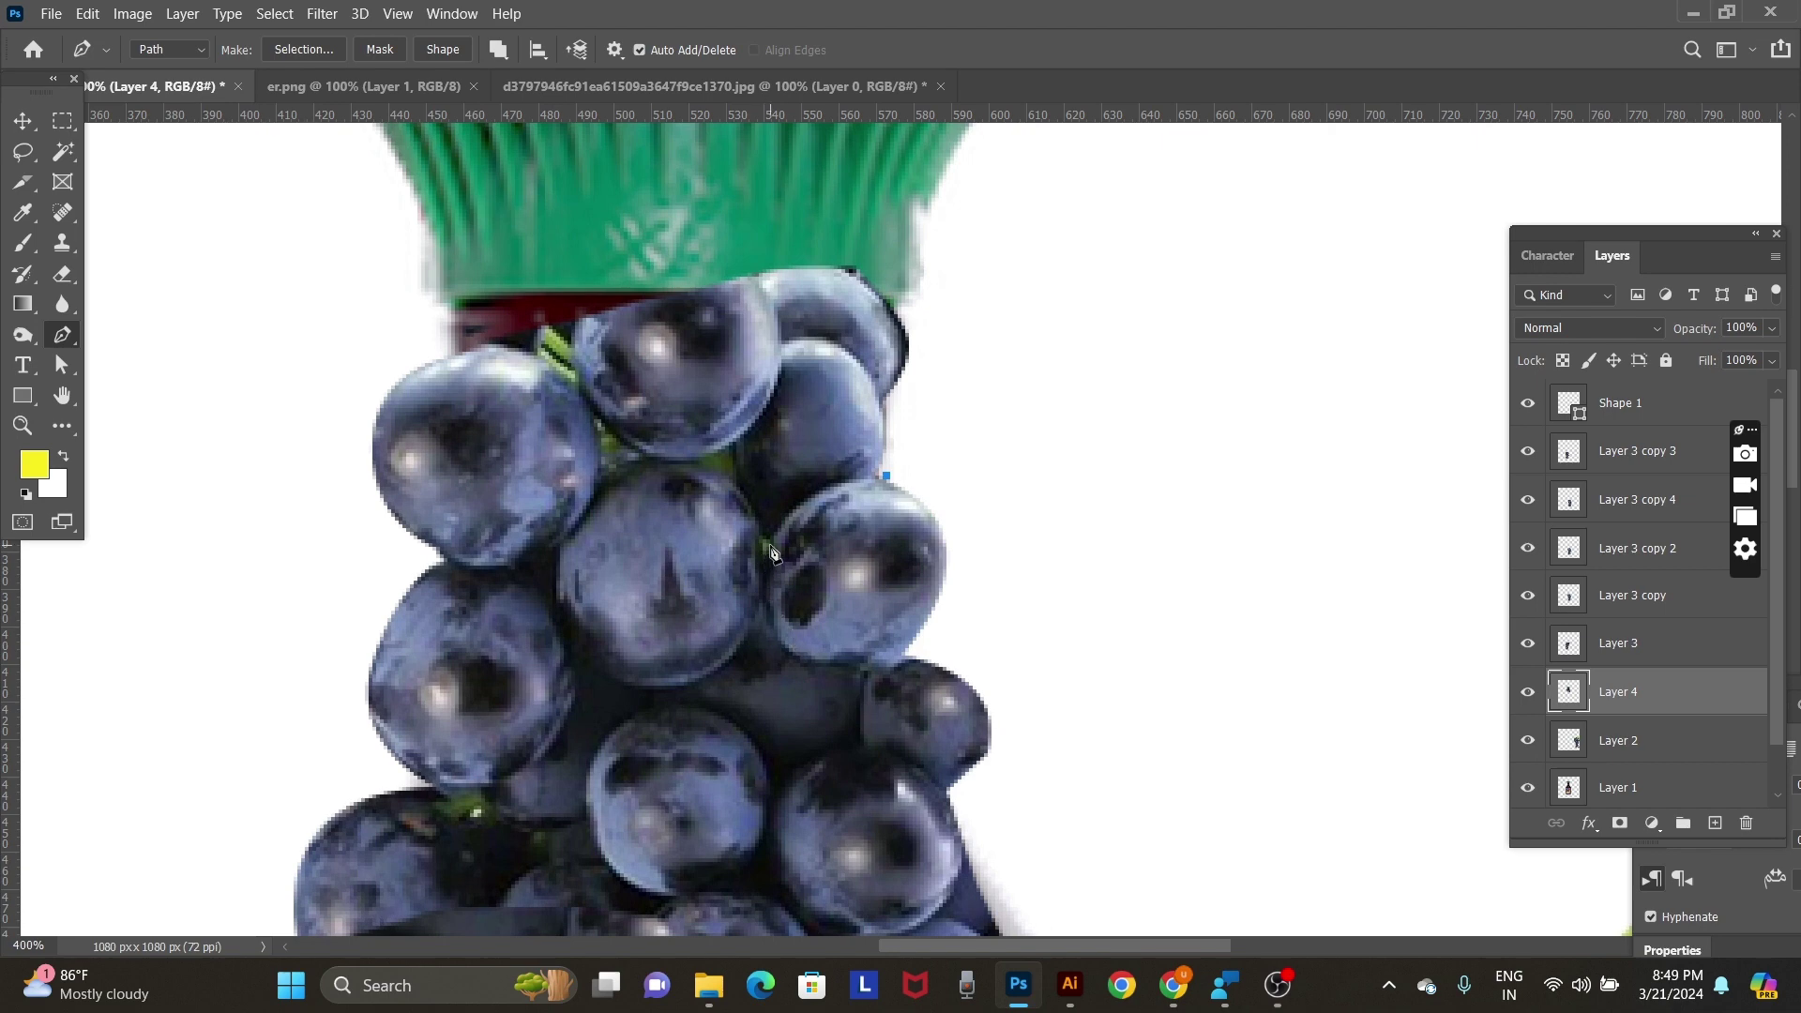
pyautogui.moveTo(770, 558); pyautogui.dragTo(747, 647)
pyautogui.moveTo(860, 663); pyautogui.dragTo(976, 643)
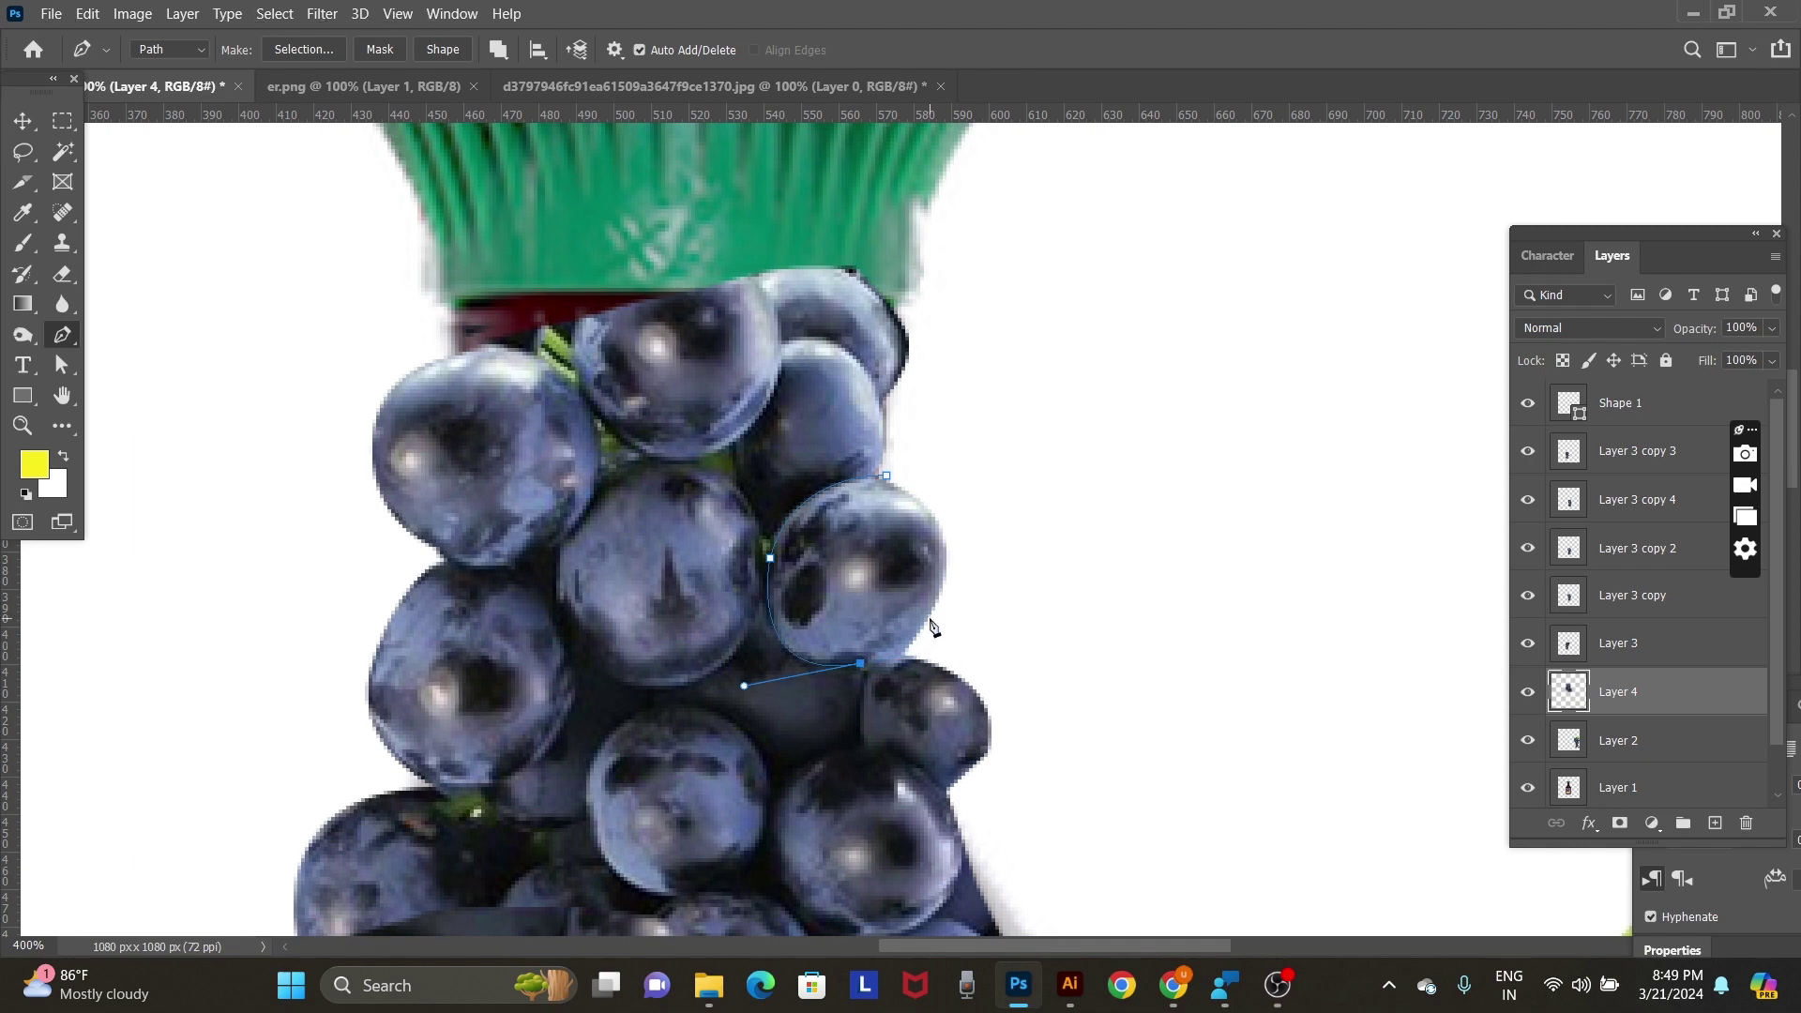
pyautogui.moveTo(929, 618); pyautogui.dragTo(956, 575)
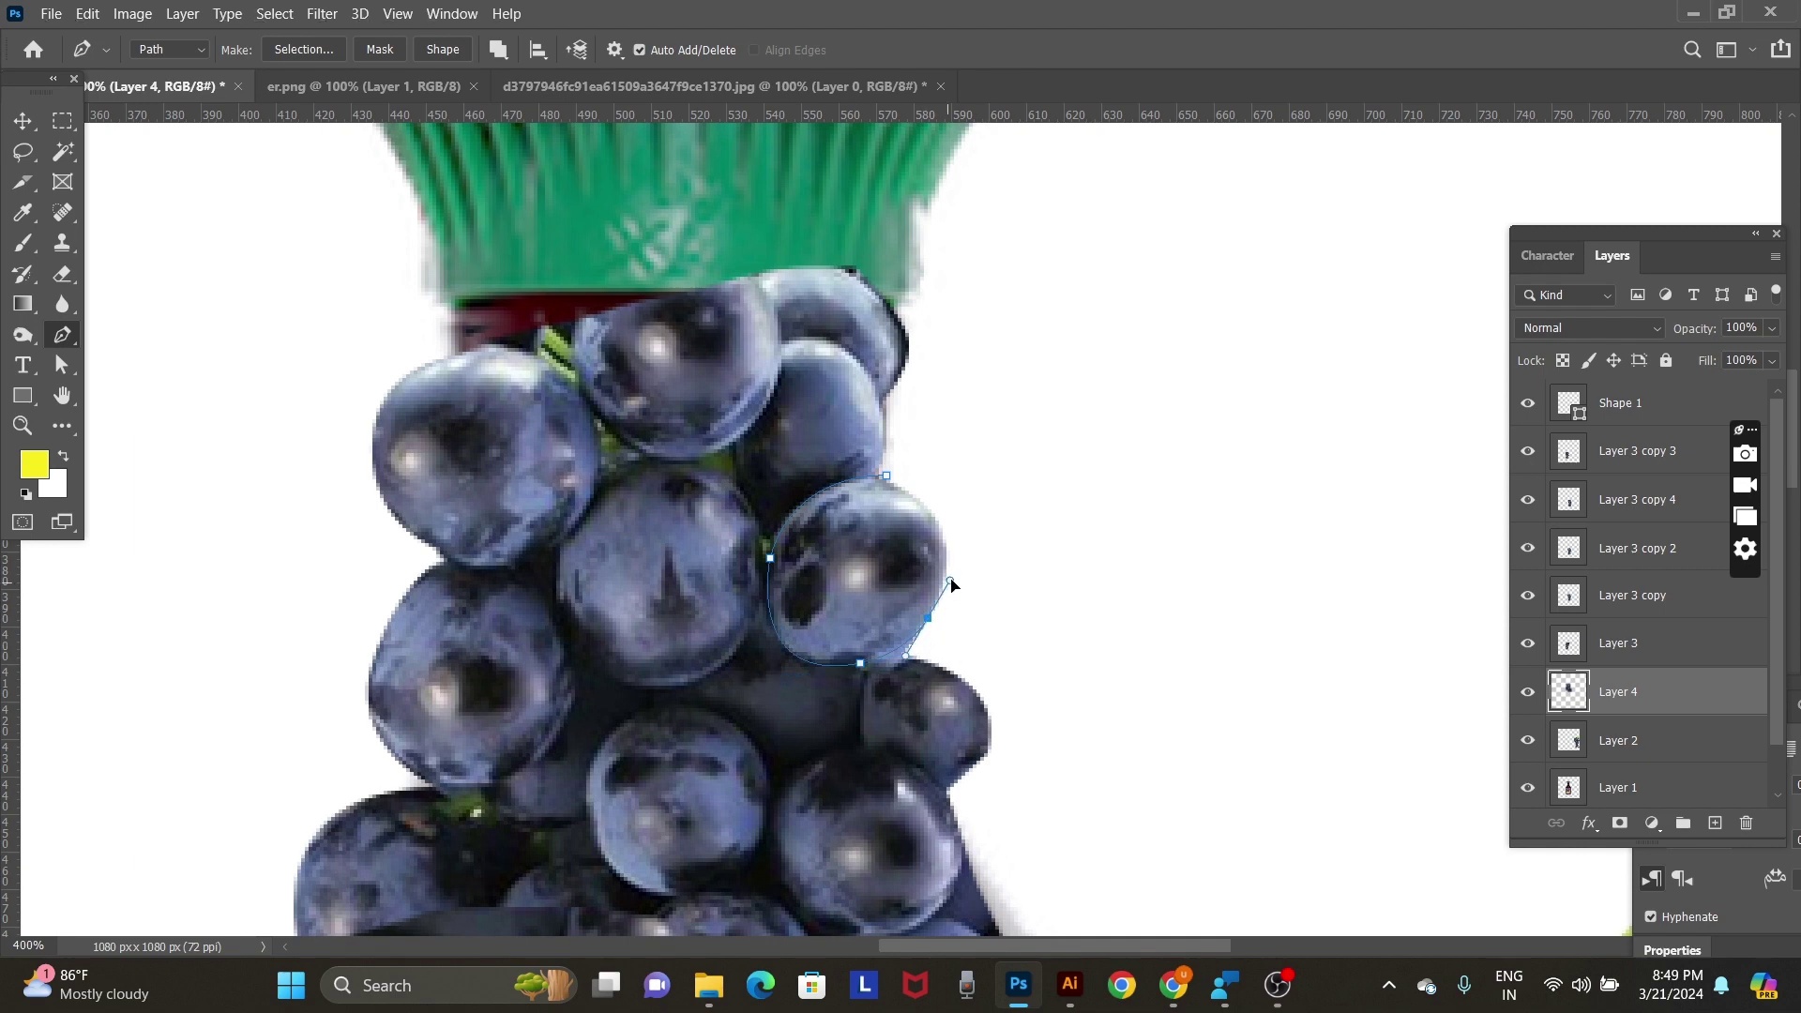
pyautogui.click(884, 480)
pyautogui.hotkey('ctrl', 'z')
pyautogui.click(888, 480)
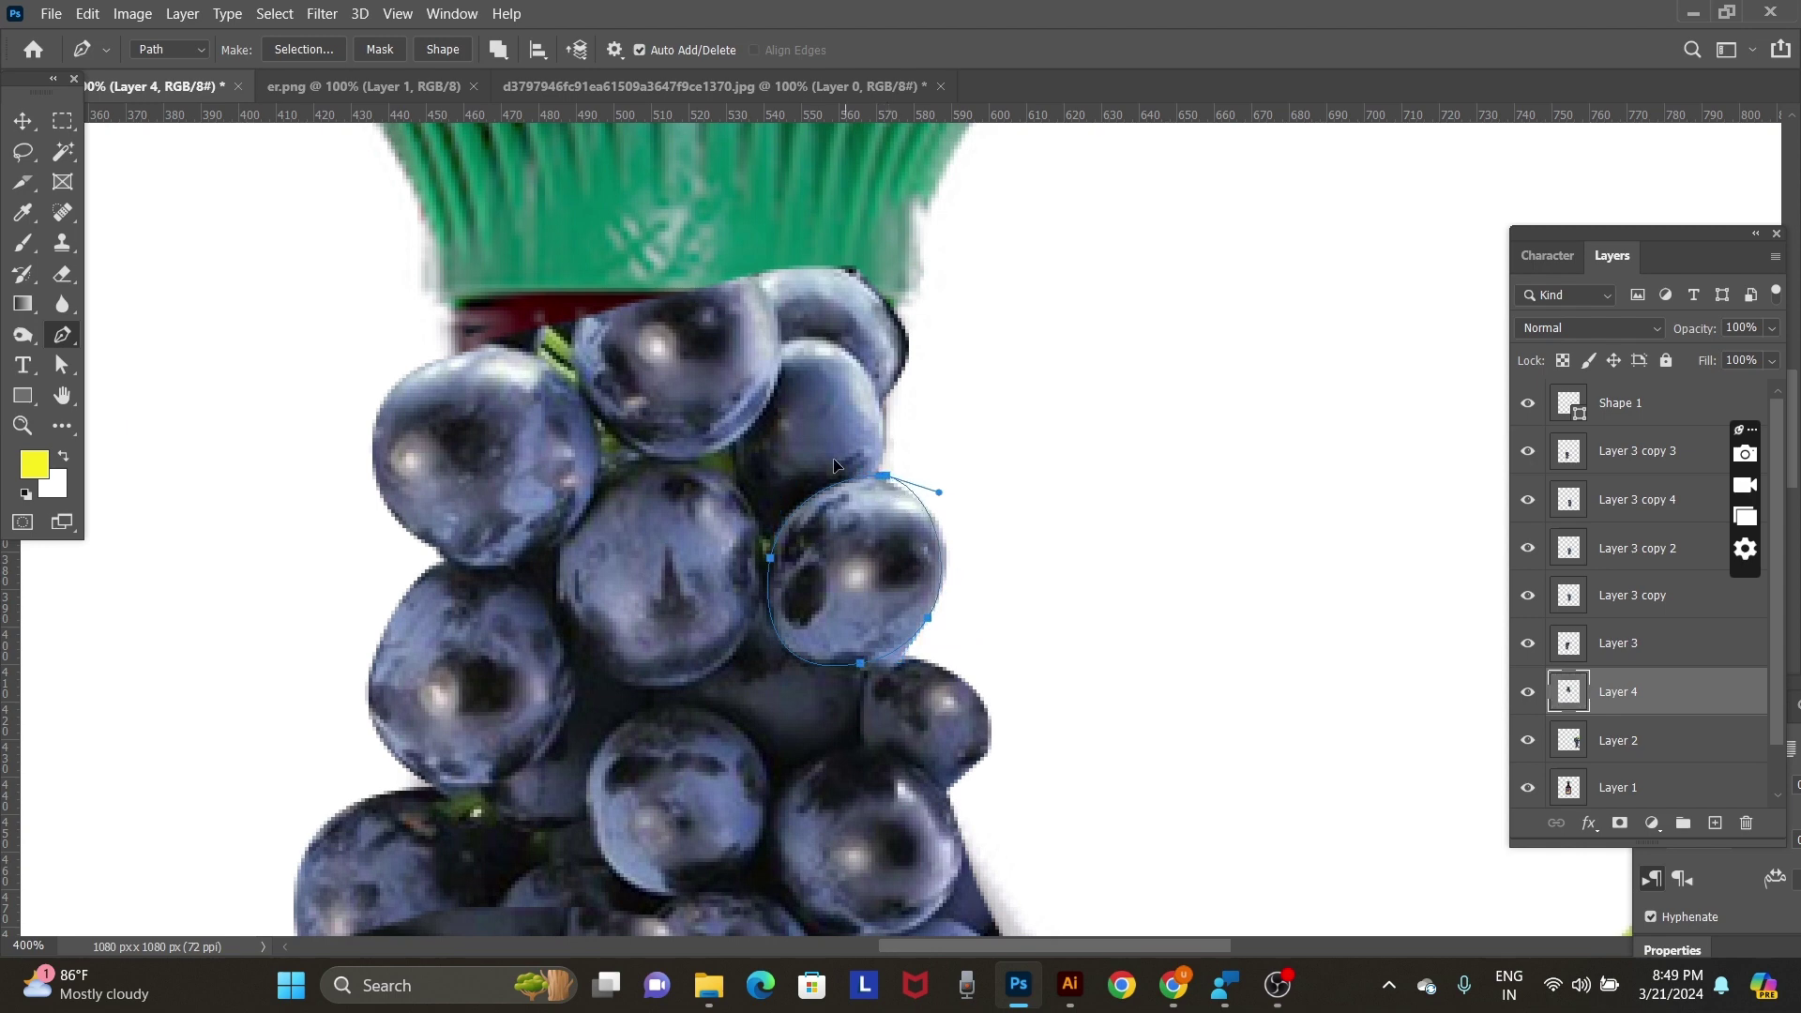
pyautogui.hotkey('ctrl', 'Return')
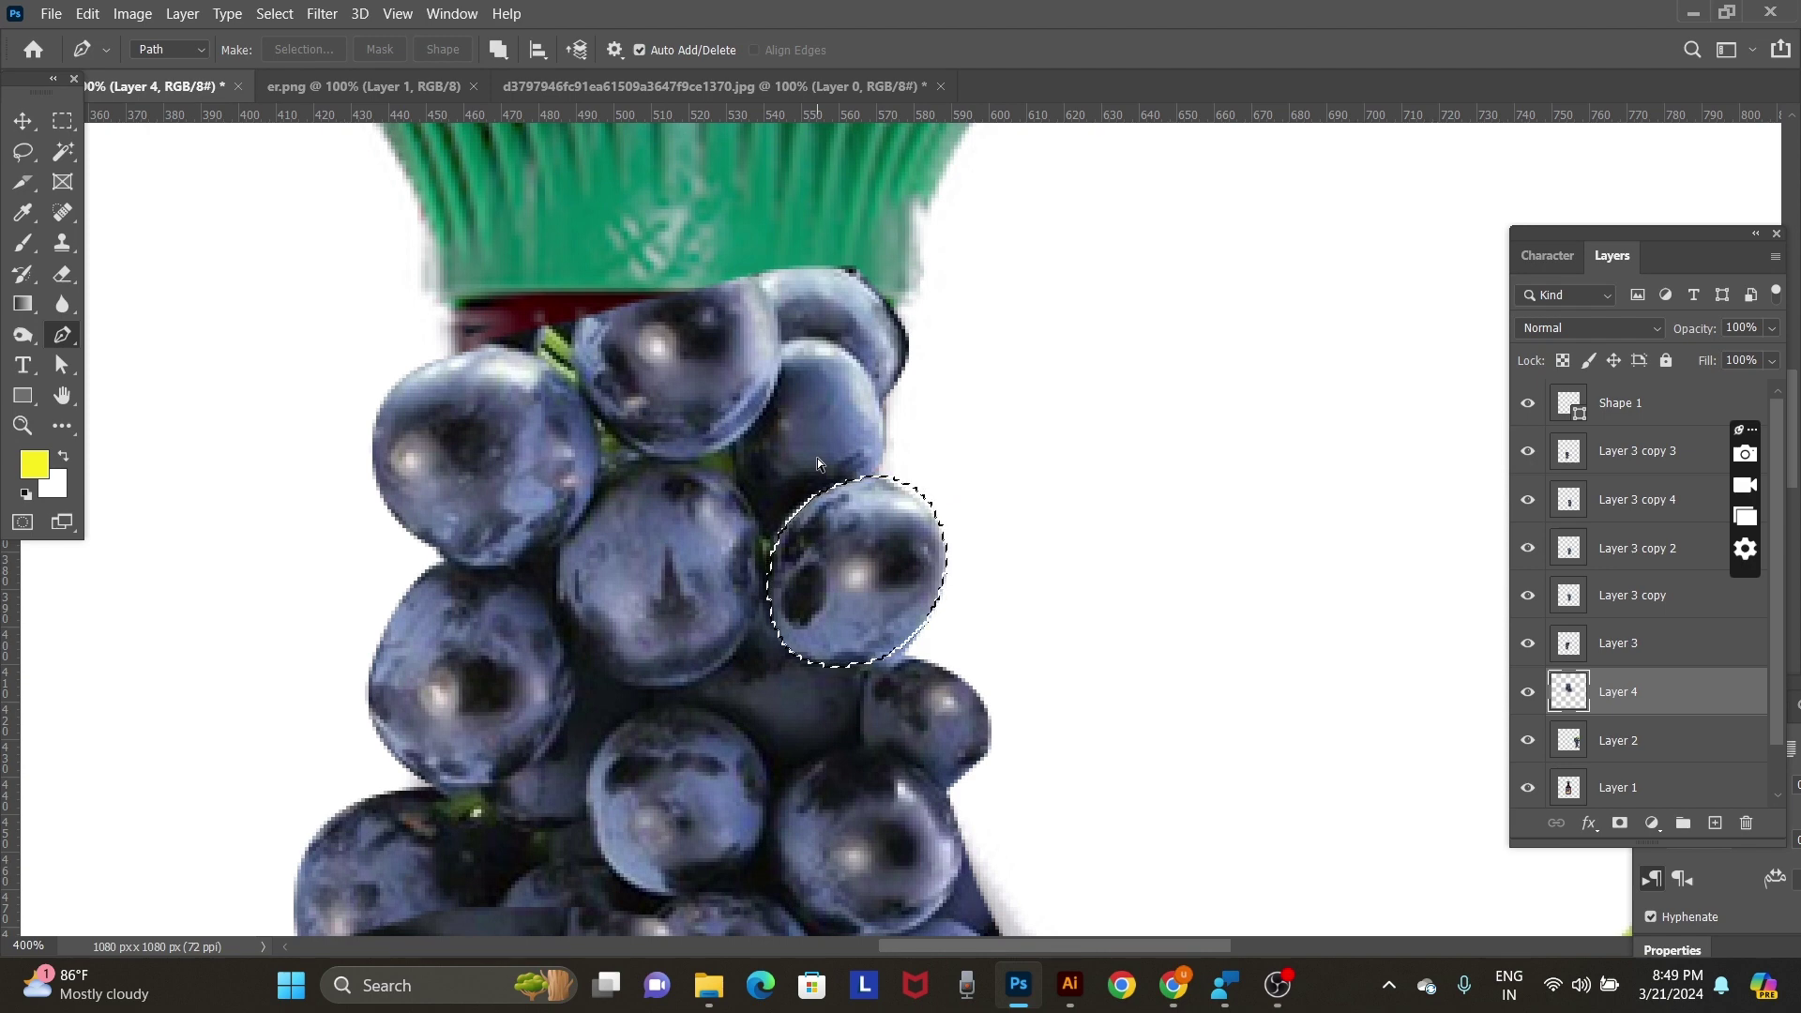
pyautogui.hotkey('ctrl', 'j')
# Tuck the copied grape behind the others below the cap, rotated about 47°, then reselect the main grape layer.
pyautogui.press('v')
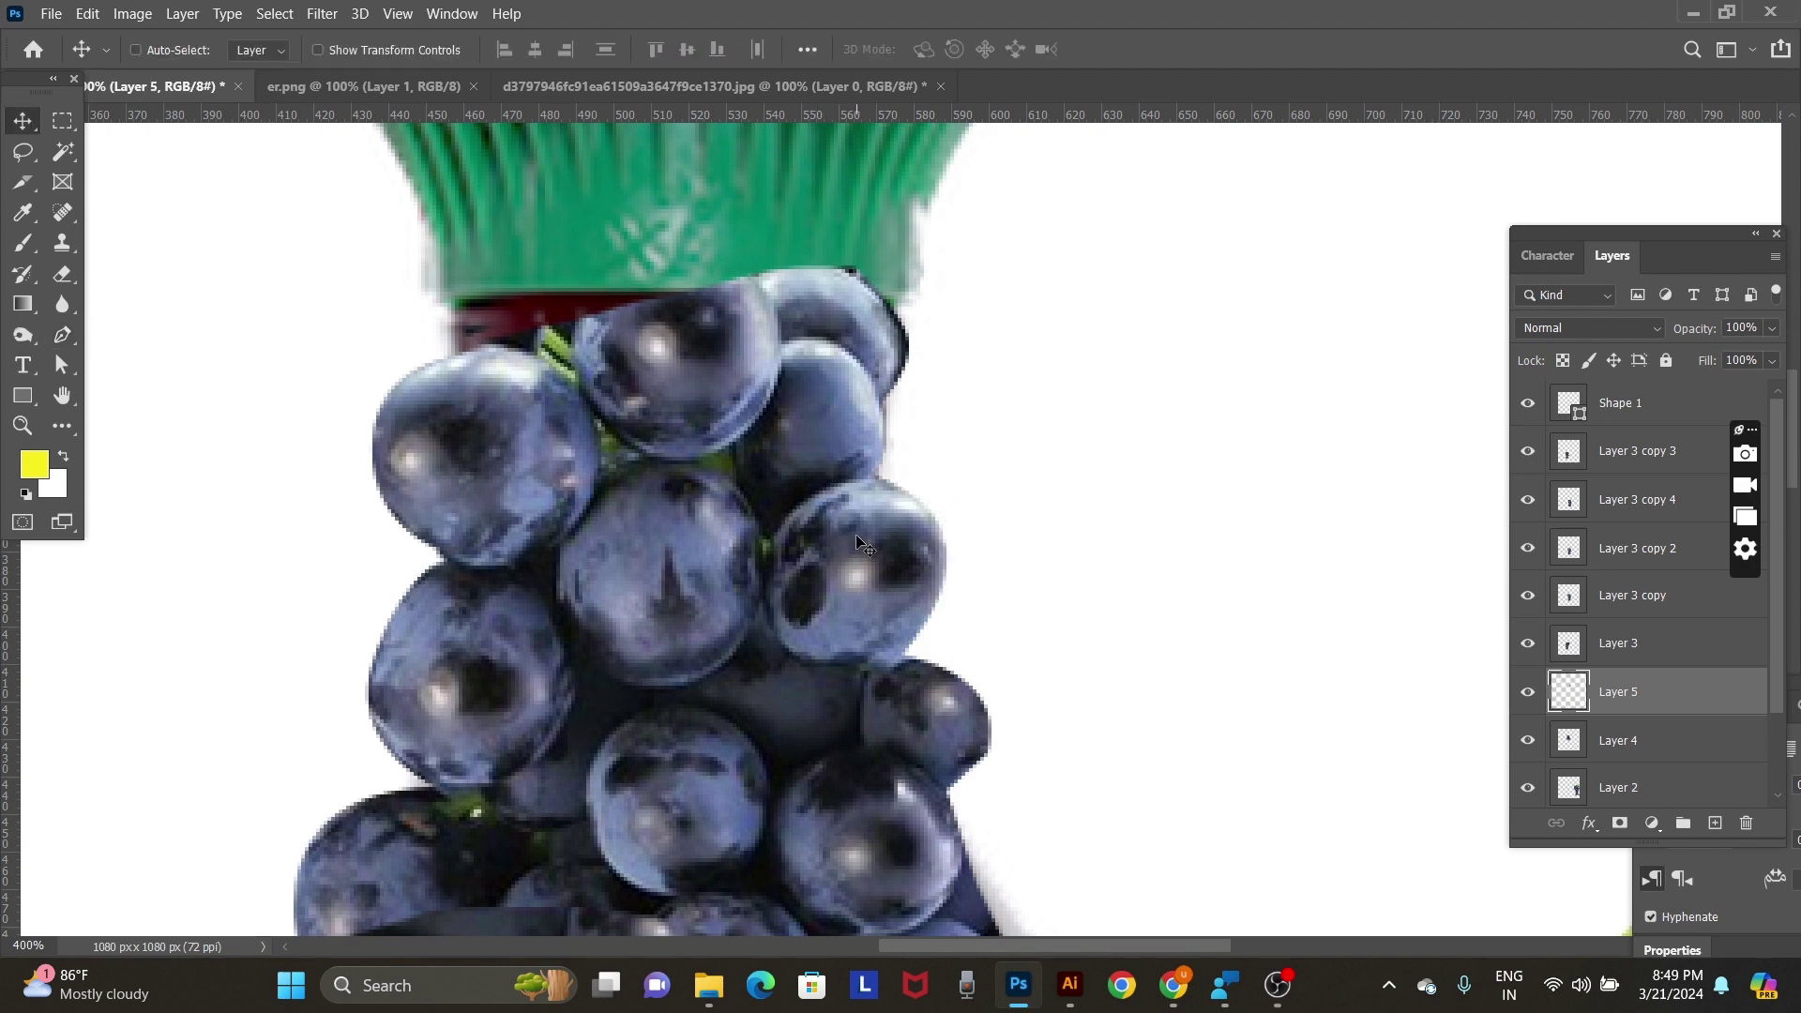
pyautogui.moveTo(857, 541); pyautogui.dragTo(500, 316)
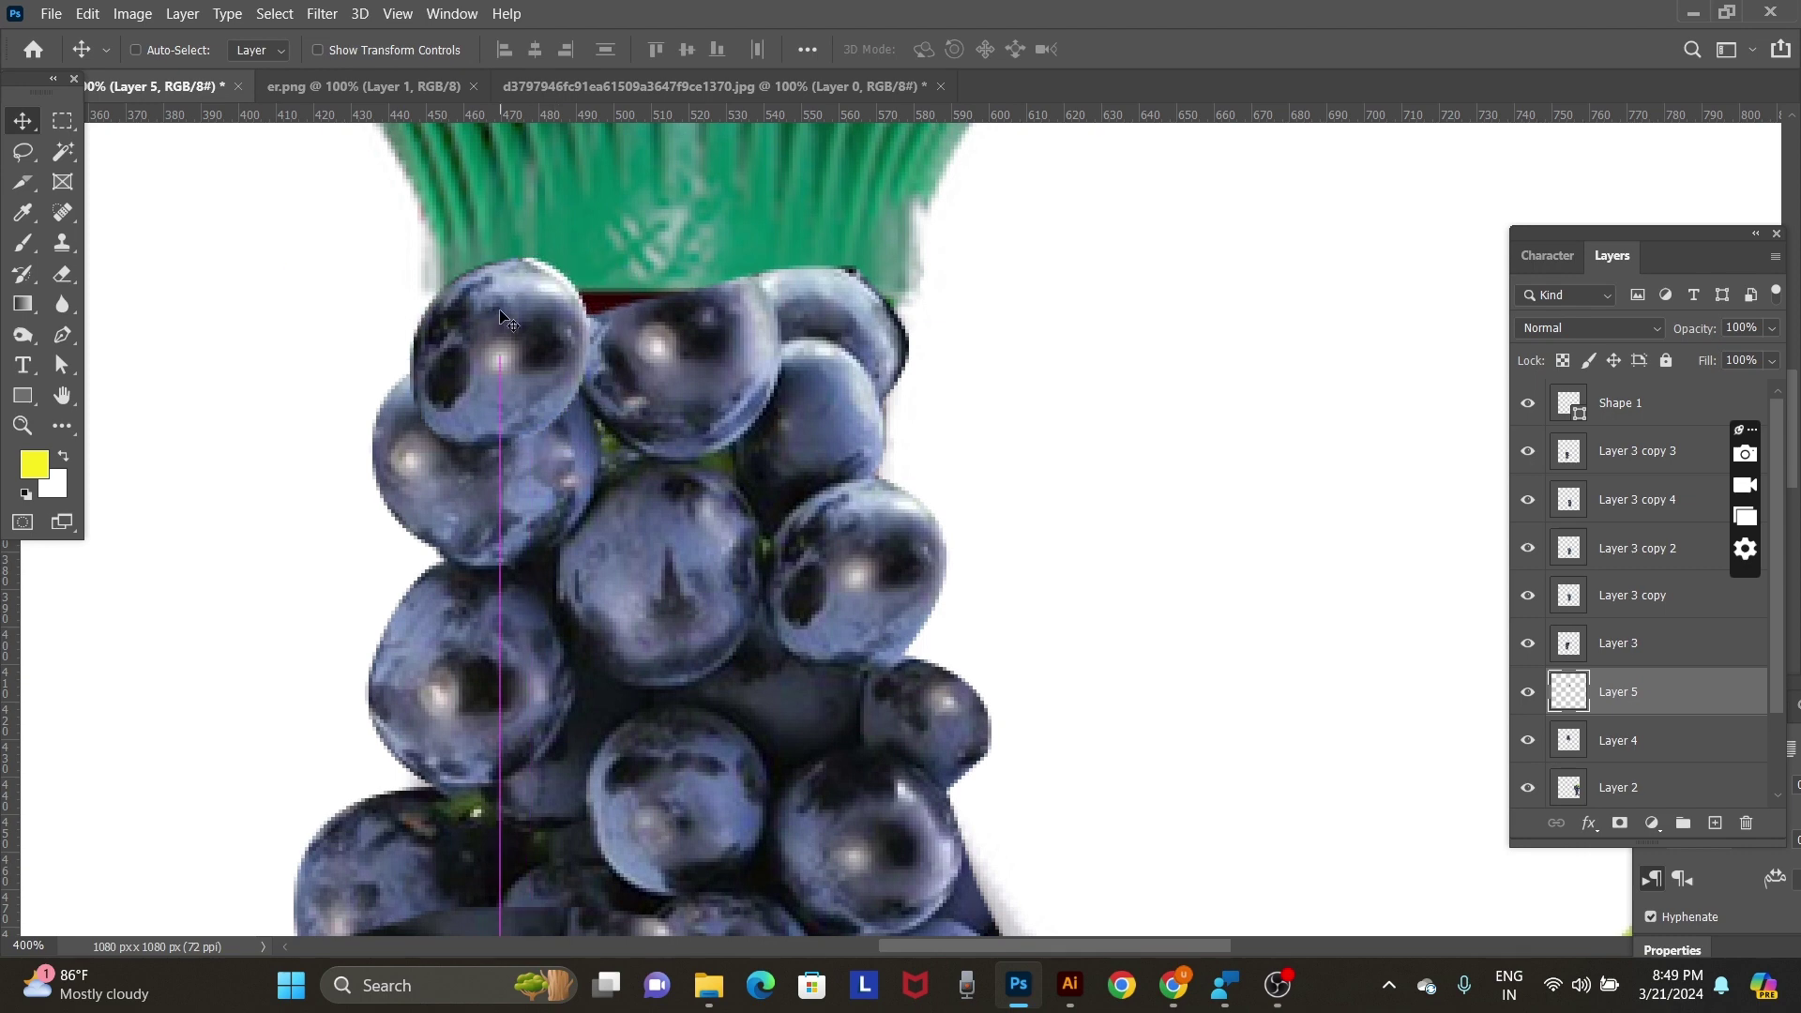
pyautogui.press('ctrl')
pyautogui.hotkey('ctrl', '[')
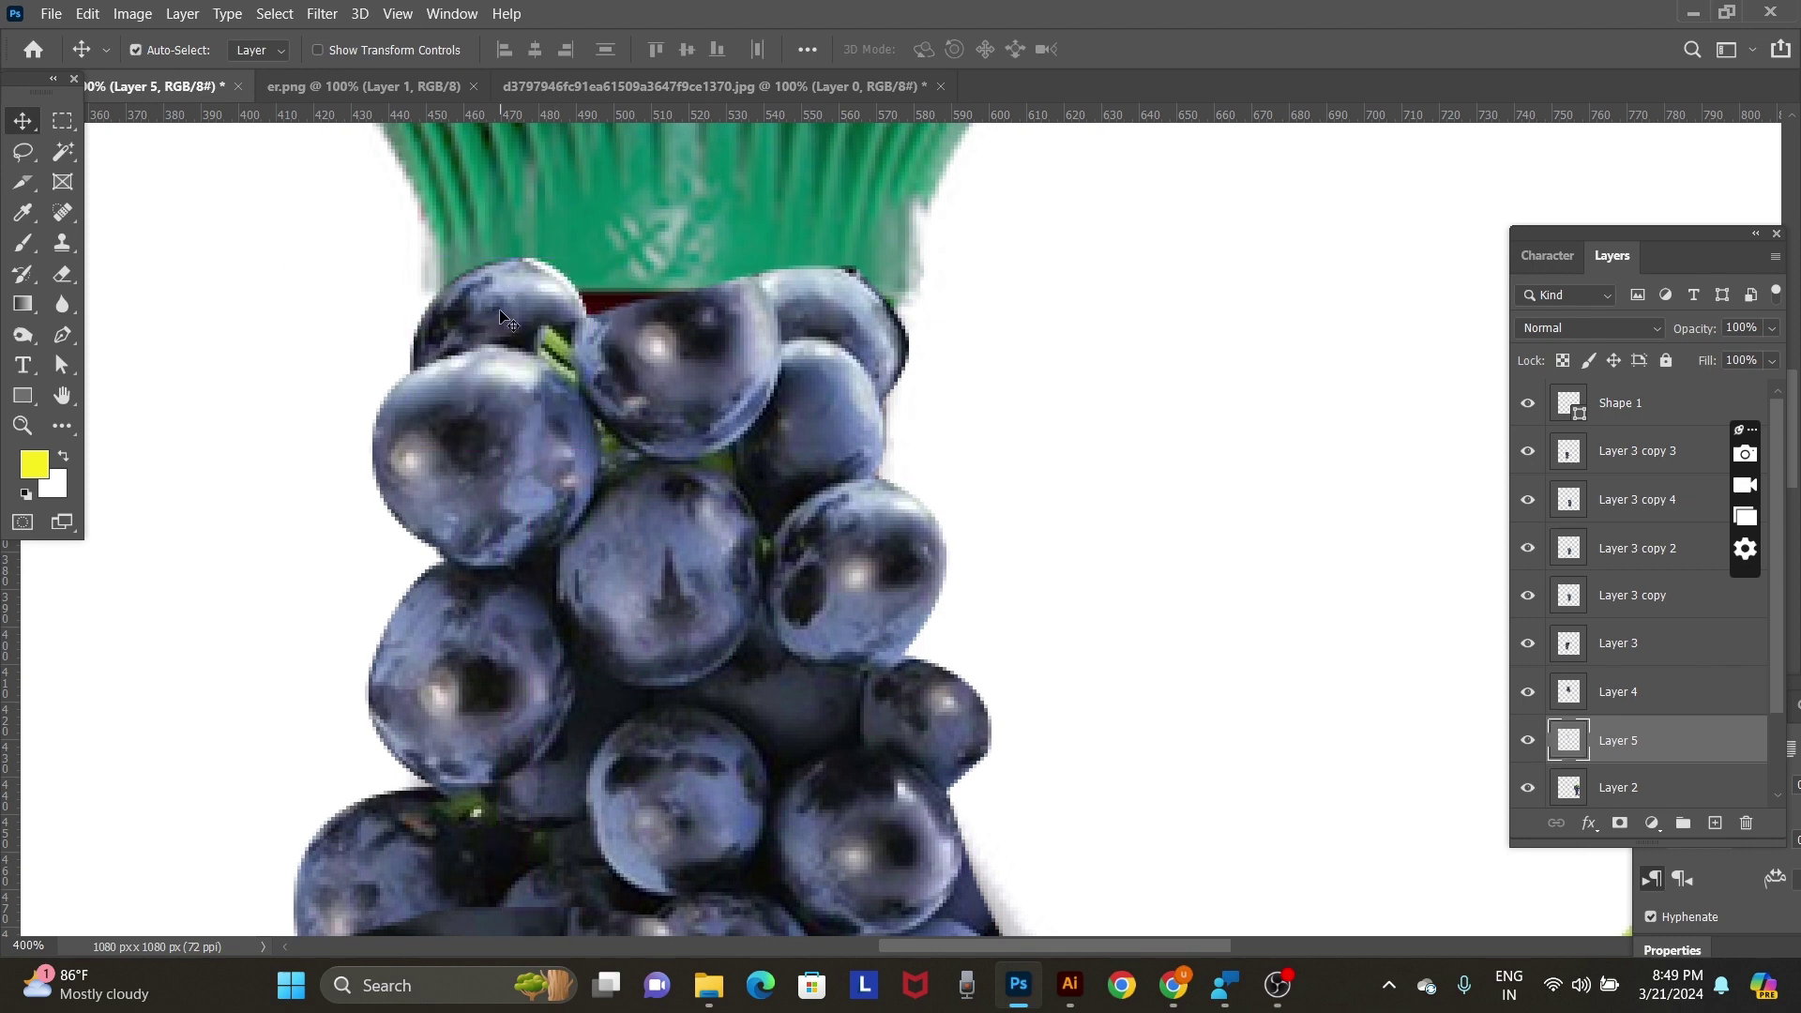
pyautogui.moveTo(500, 312); pyautogui.dragTo(535, 333)
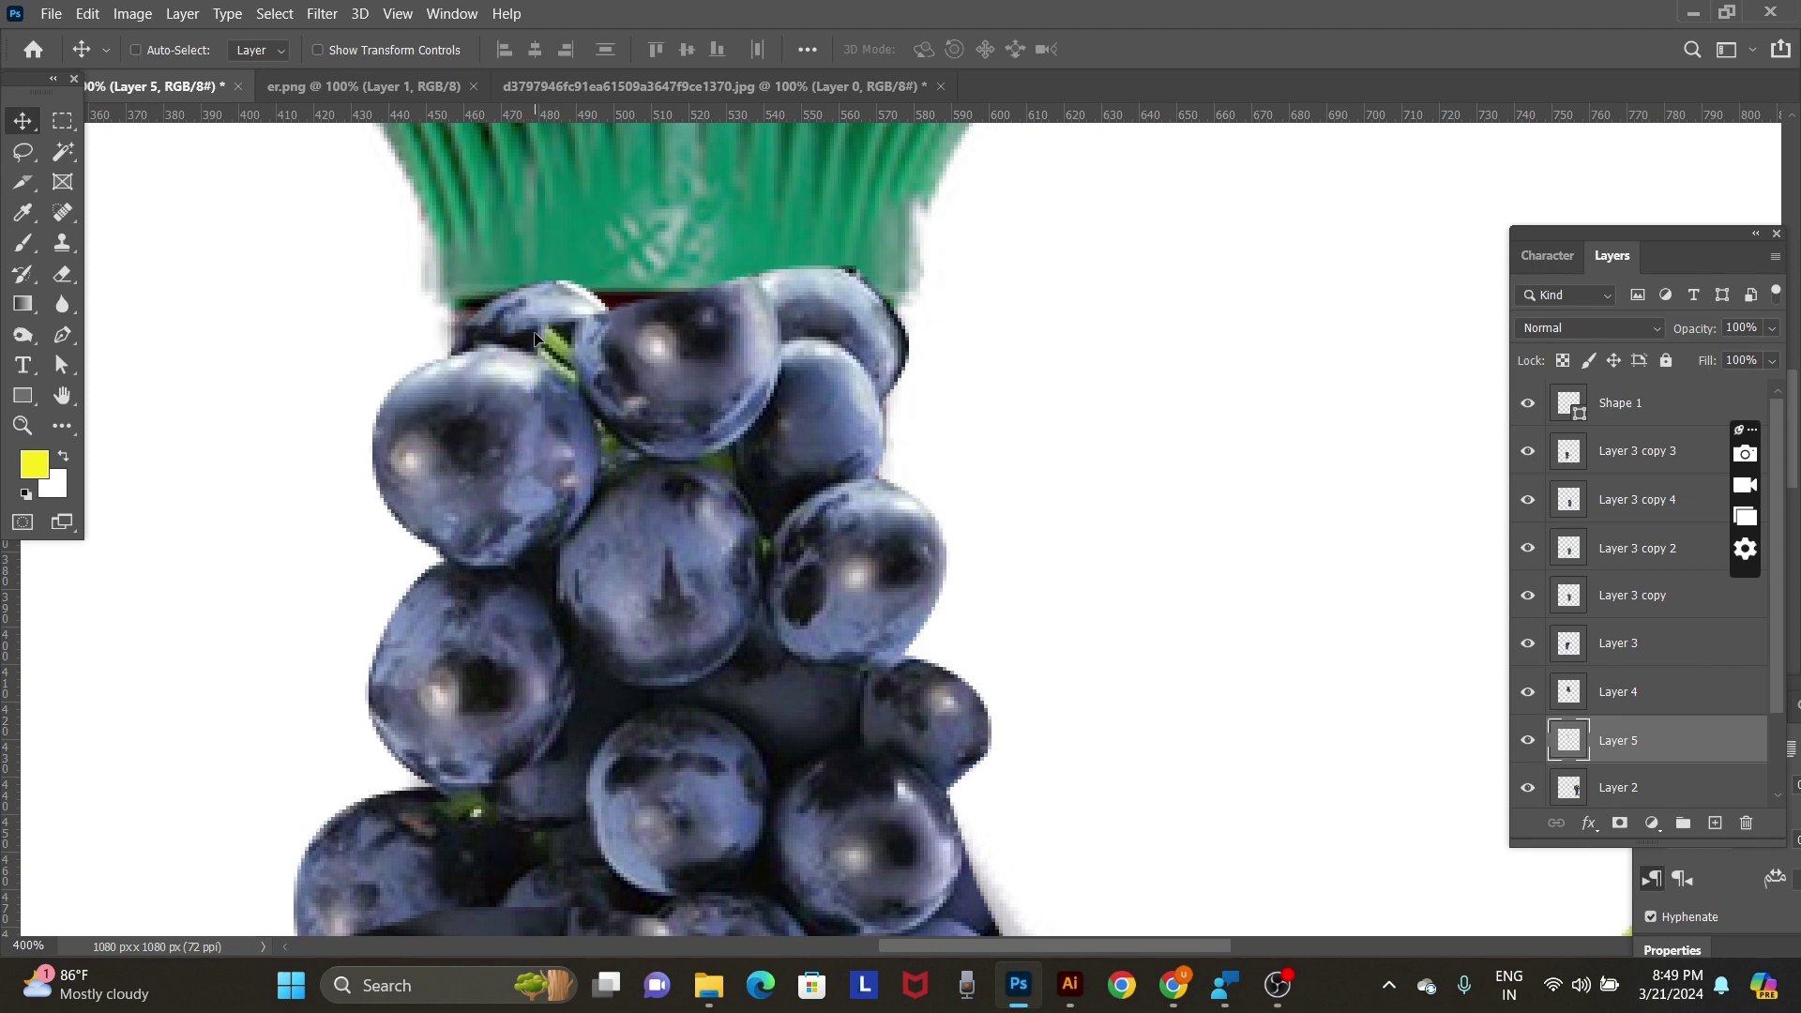
pyautogui.hotkey('ctrl', 't')
pyautogui.moveTo(735, 206); pyautogui.dragTo(851, 428)
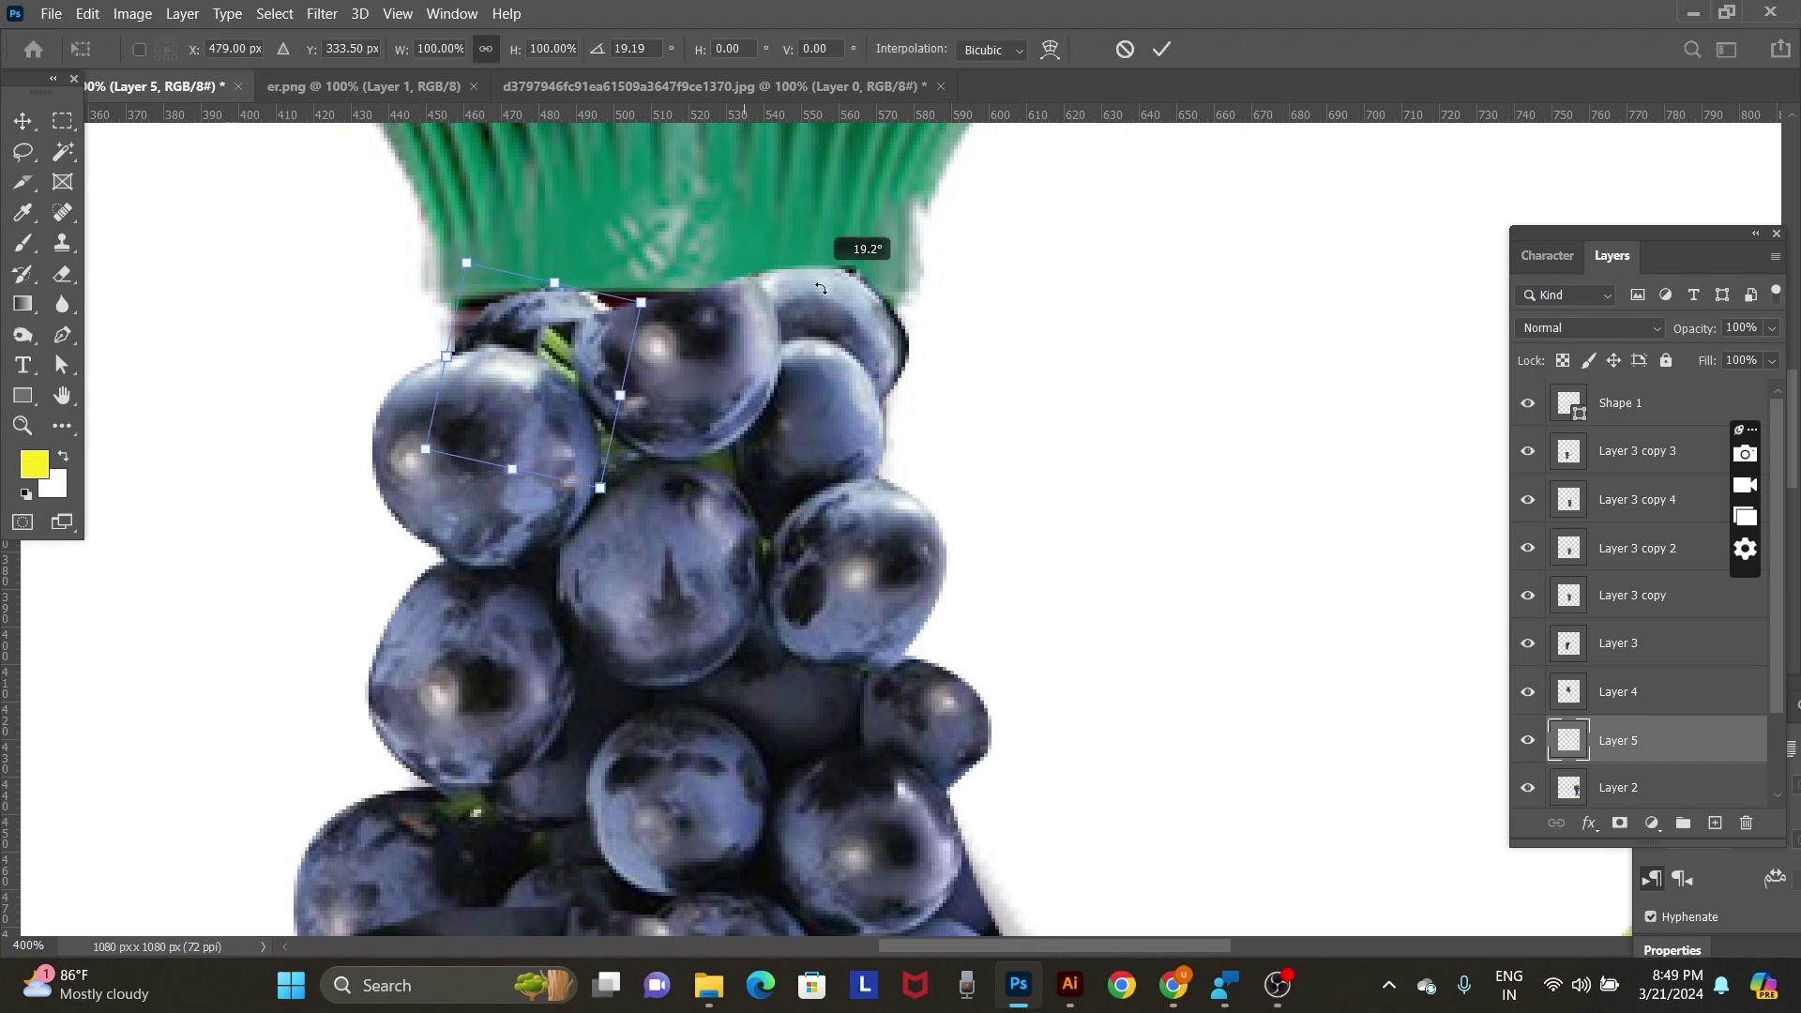
pyautogui.moveTo(537, 347); pyautogui.dragTo(555, 318)
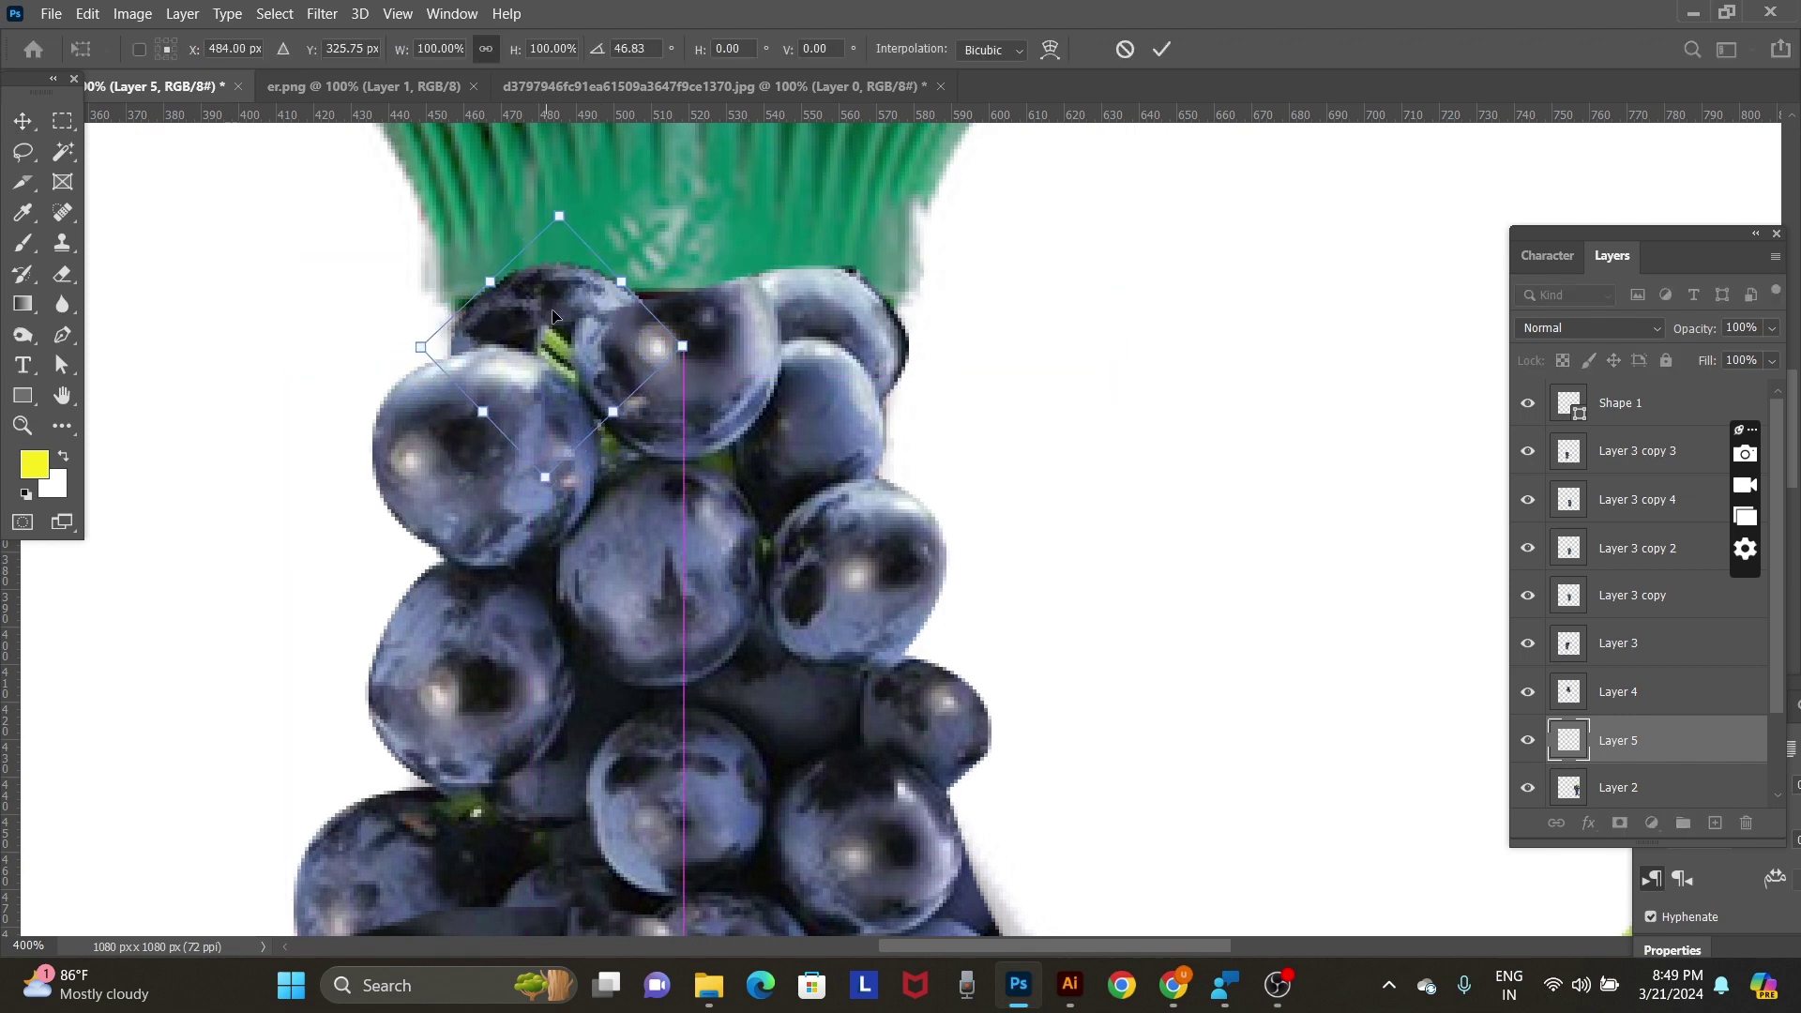
pyautogui.press('Return')
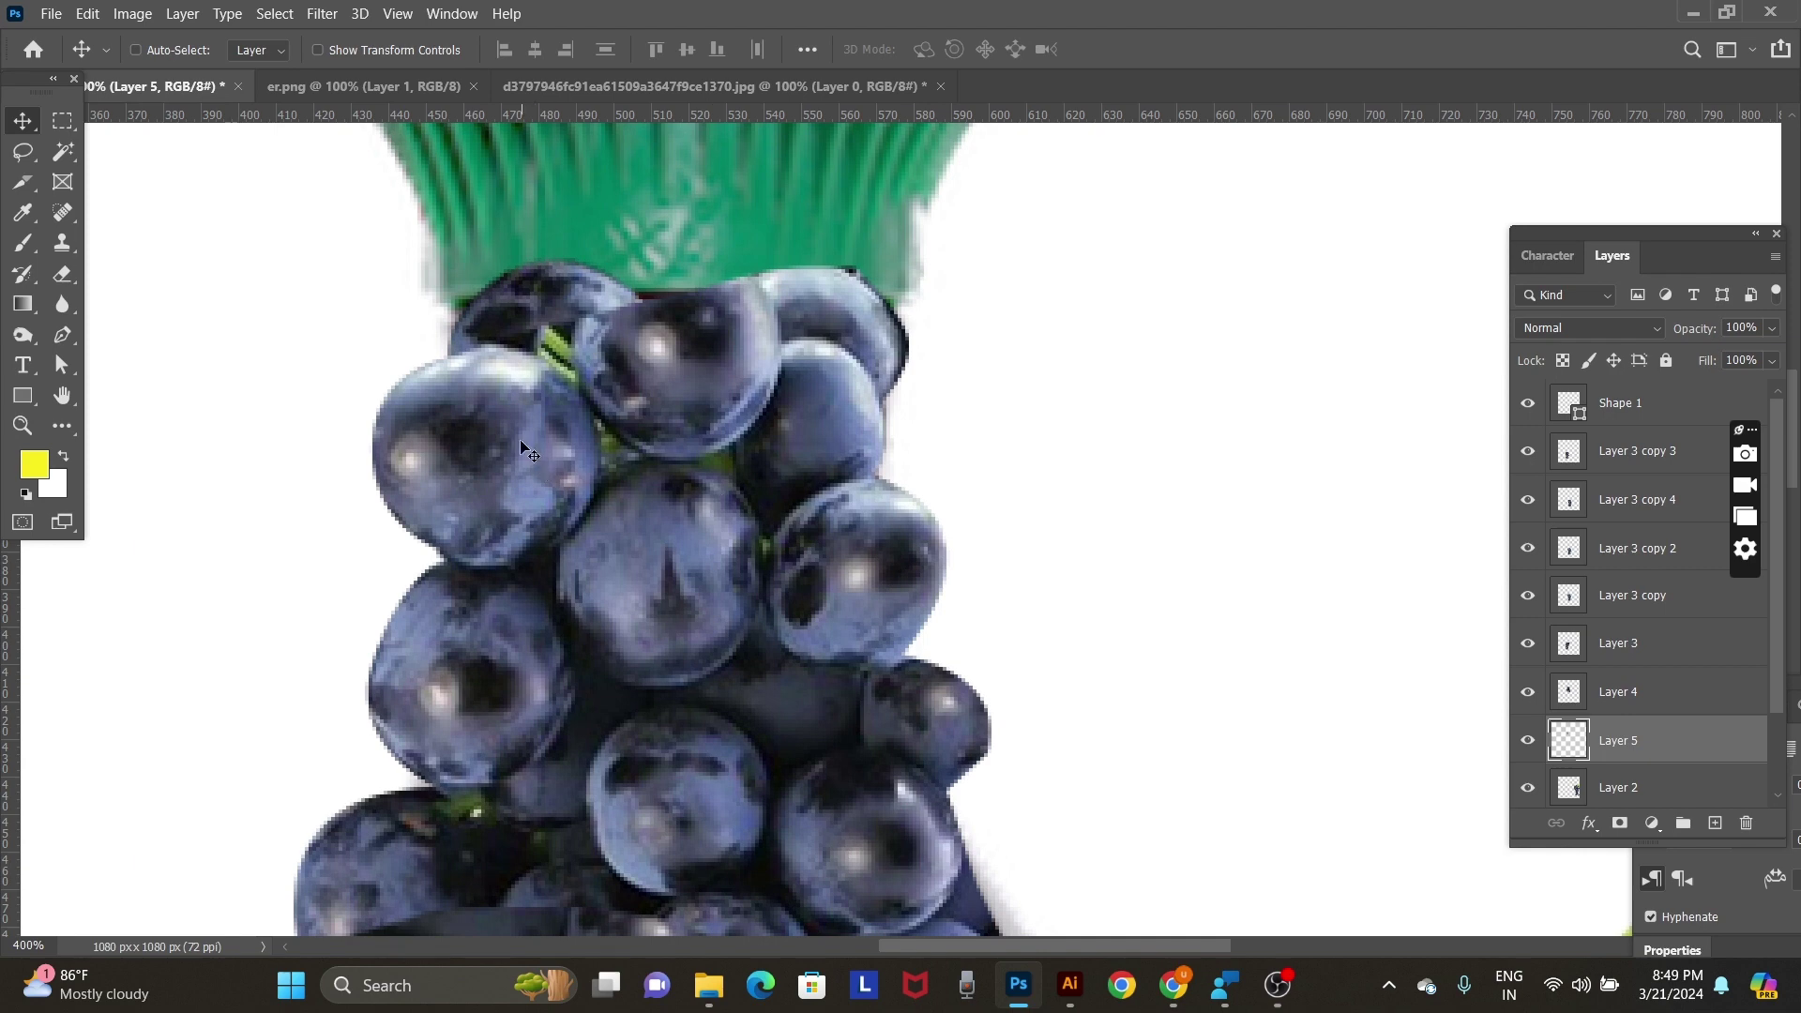
pyautogui.rightClick(522, 447)
pyautogui.click(569, 452)
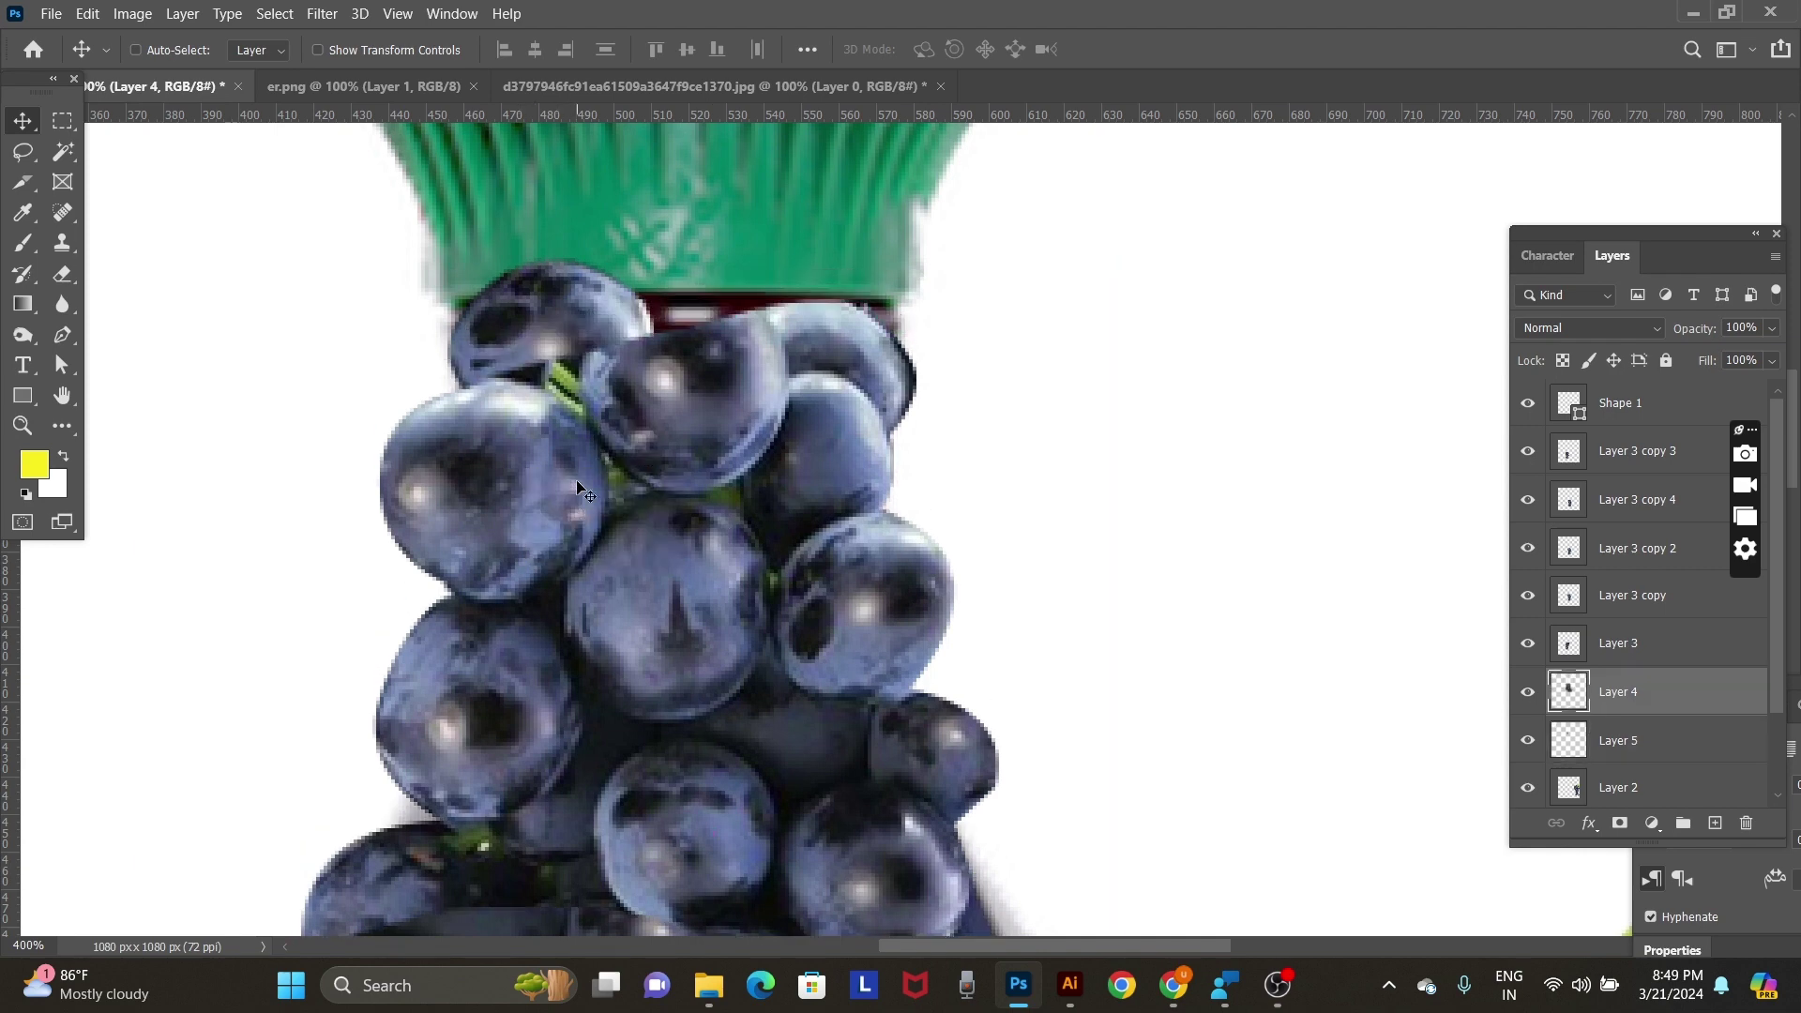
# Trace a first outline around a grape's edge, then discard that selection.
pyautogui.press('p')
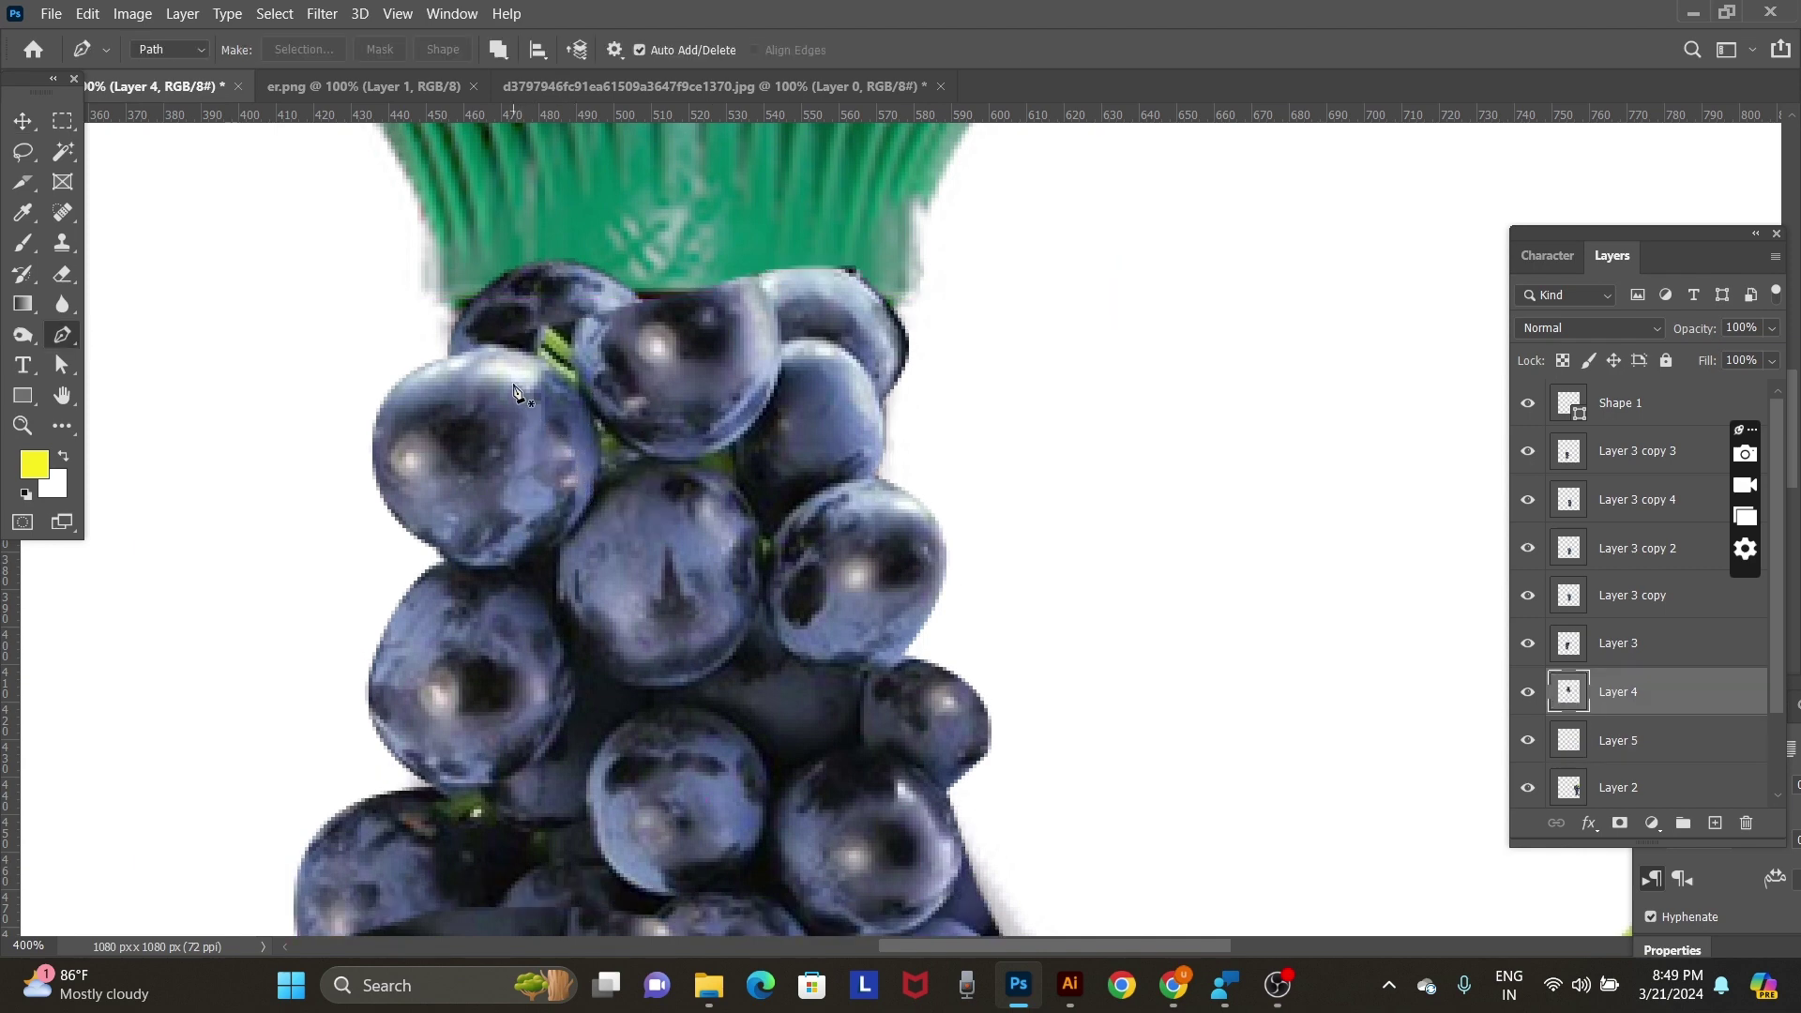
pyautogui.click(425, 367)
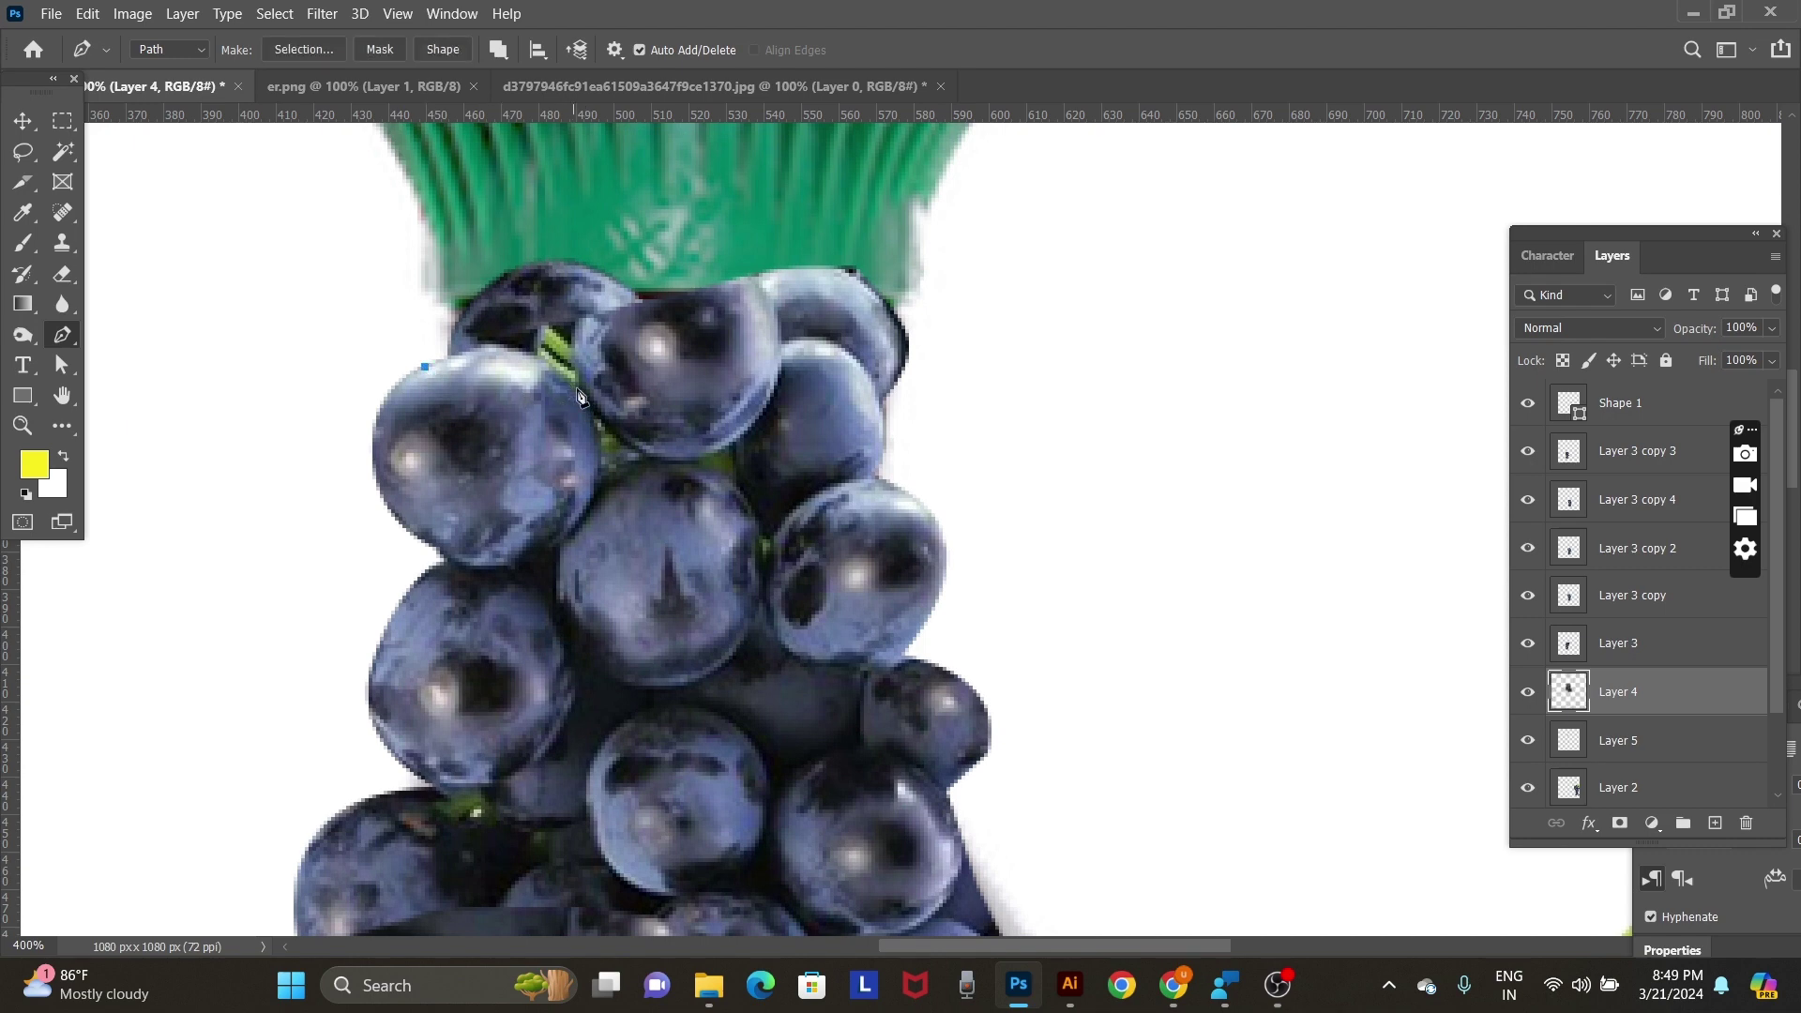
pyautogui.moveTo(586, 397); pyautogui.dragTo(659, 484)
pyautogui.click(587, 398)
pyautogui.moveTo(596, 306); pyautogui.dragTo(629, 270)
pyautogui.click(373, 306)
pyautogui.hotkey('ctrl', 'Return')
pyautogui.hotkey('ctrl', 'd')
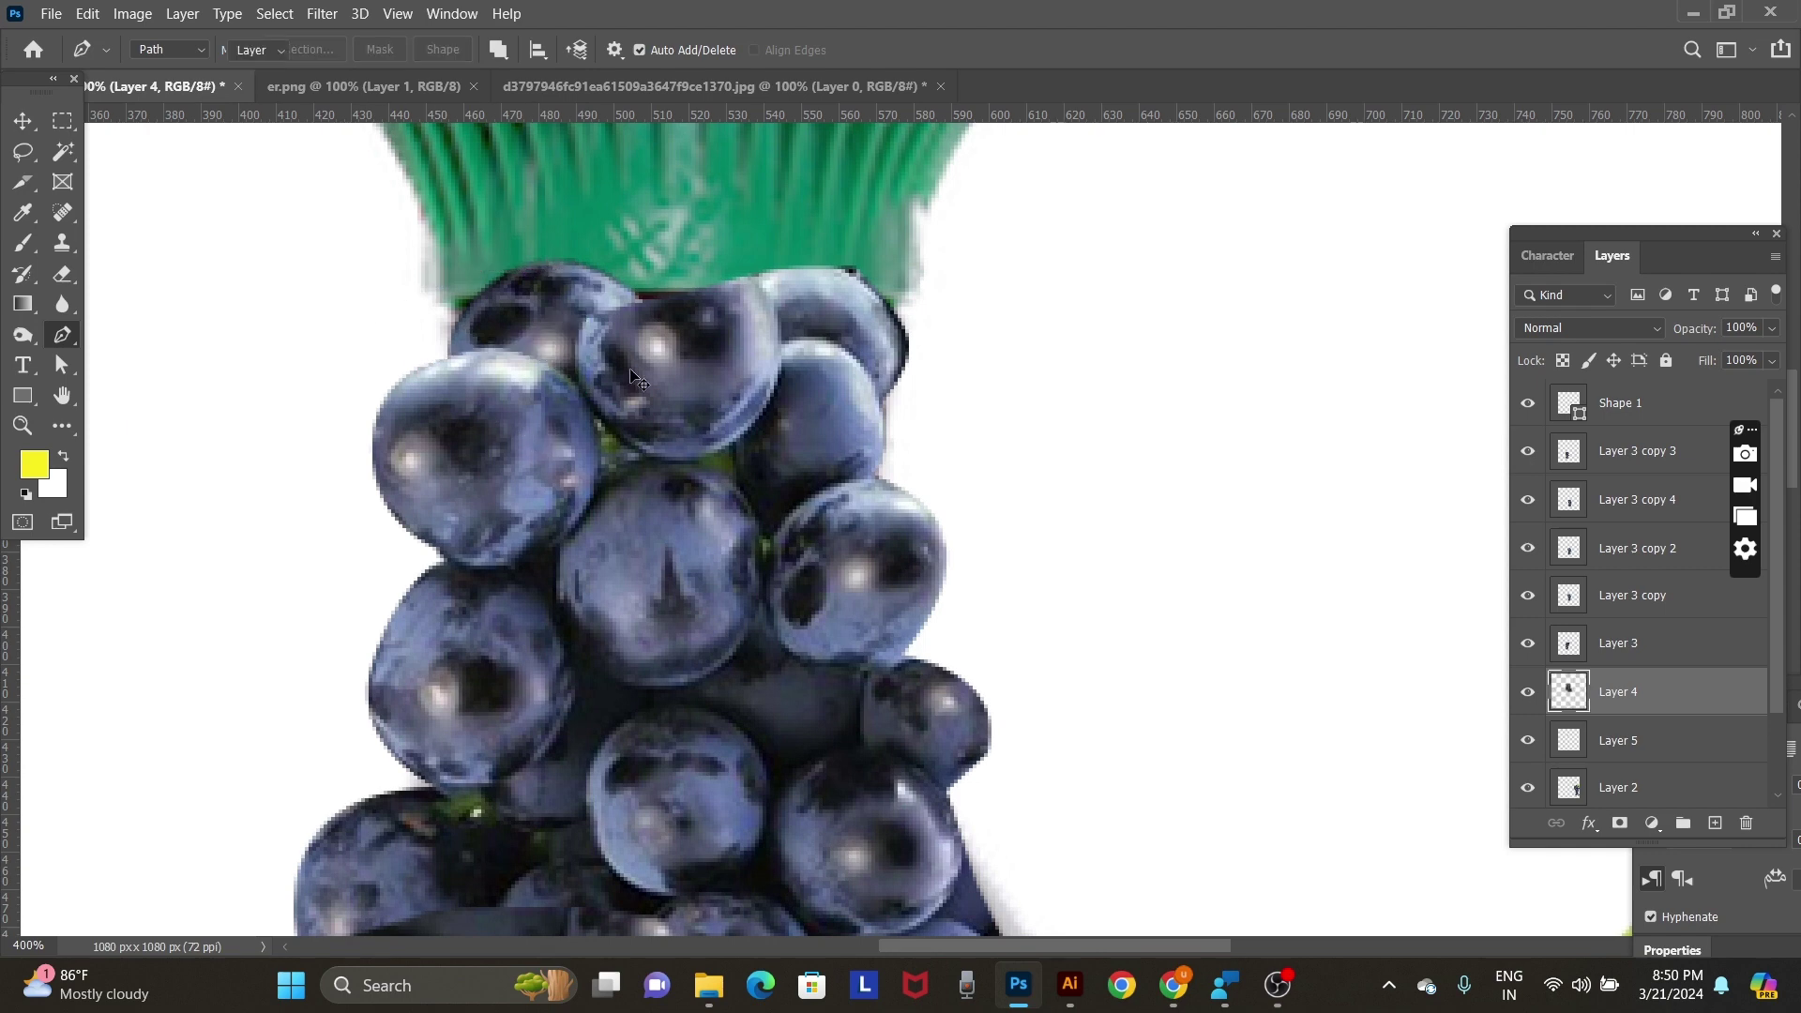
pyautogui.press('v')
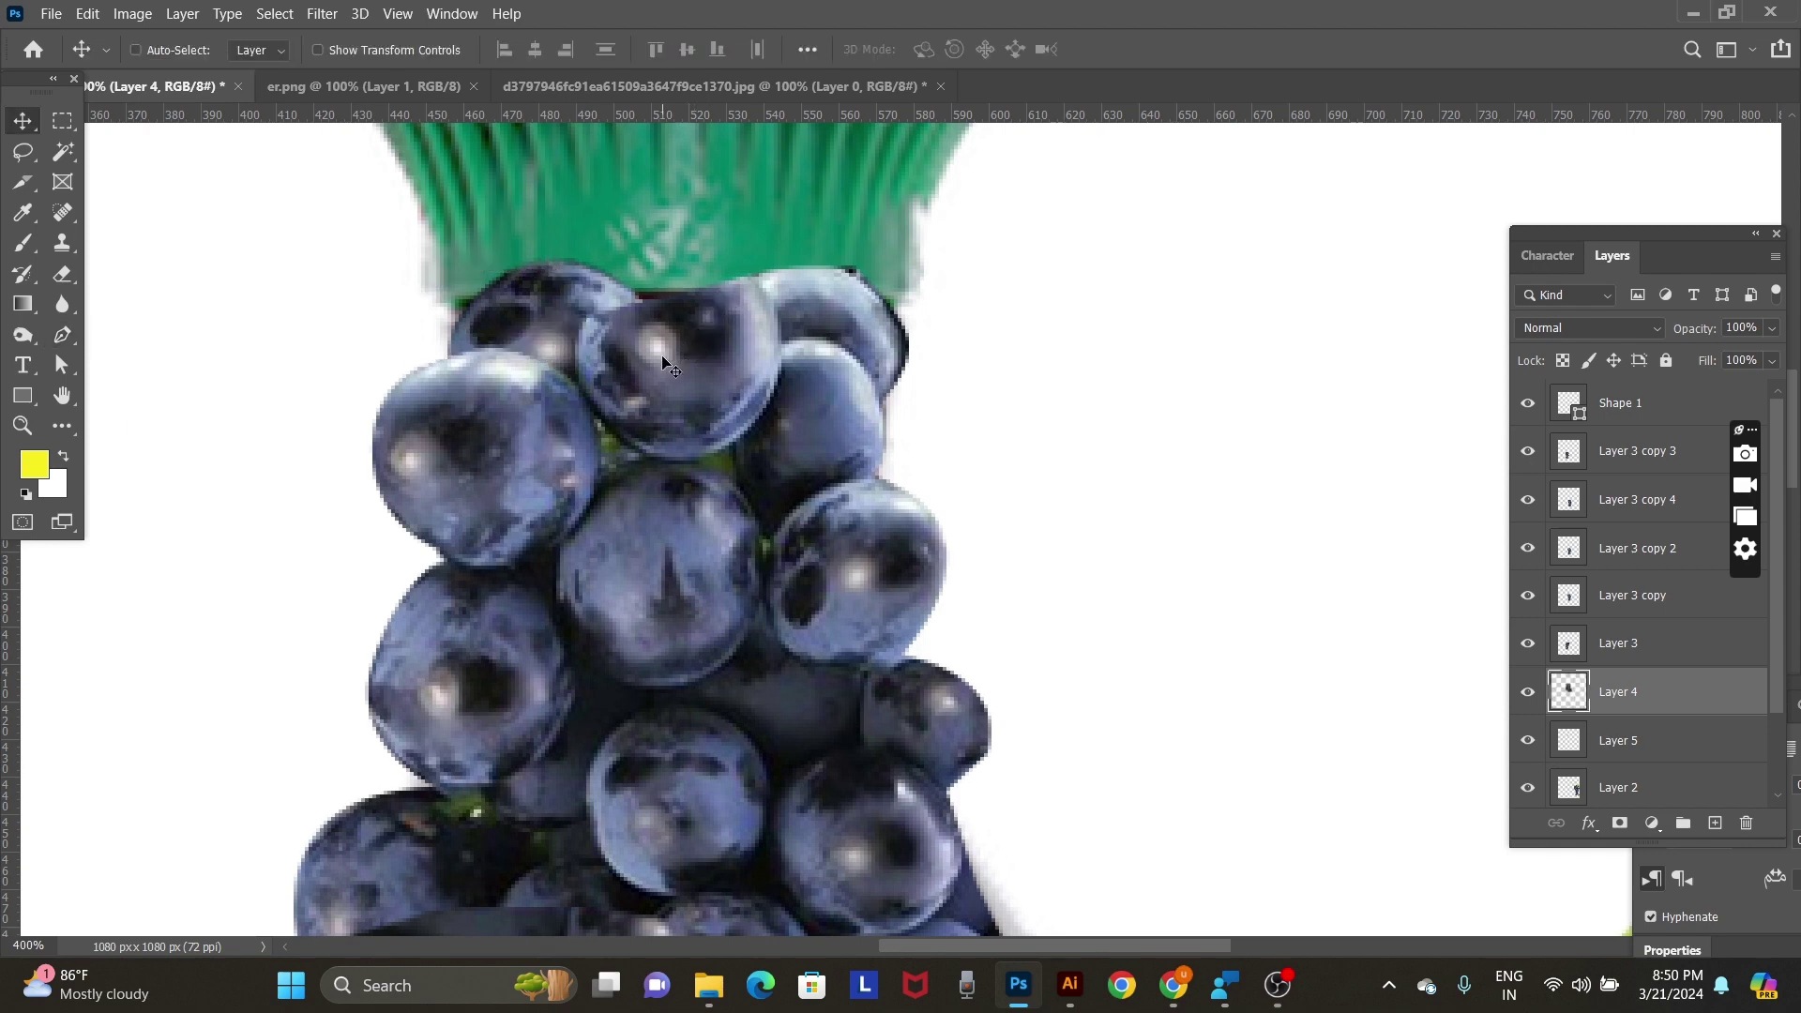
pyautogui.press('p')
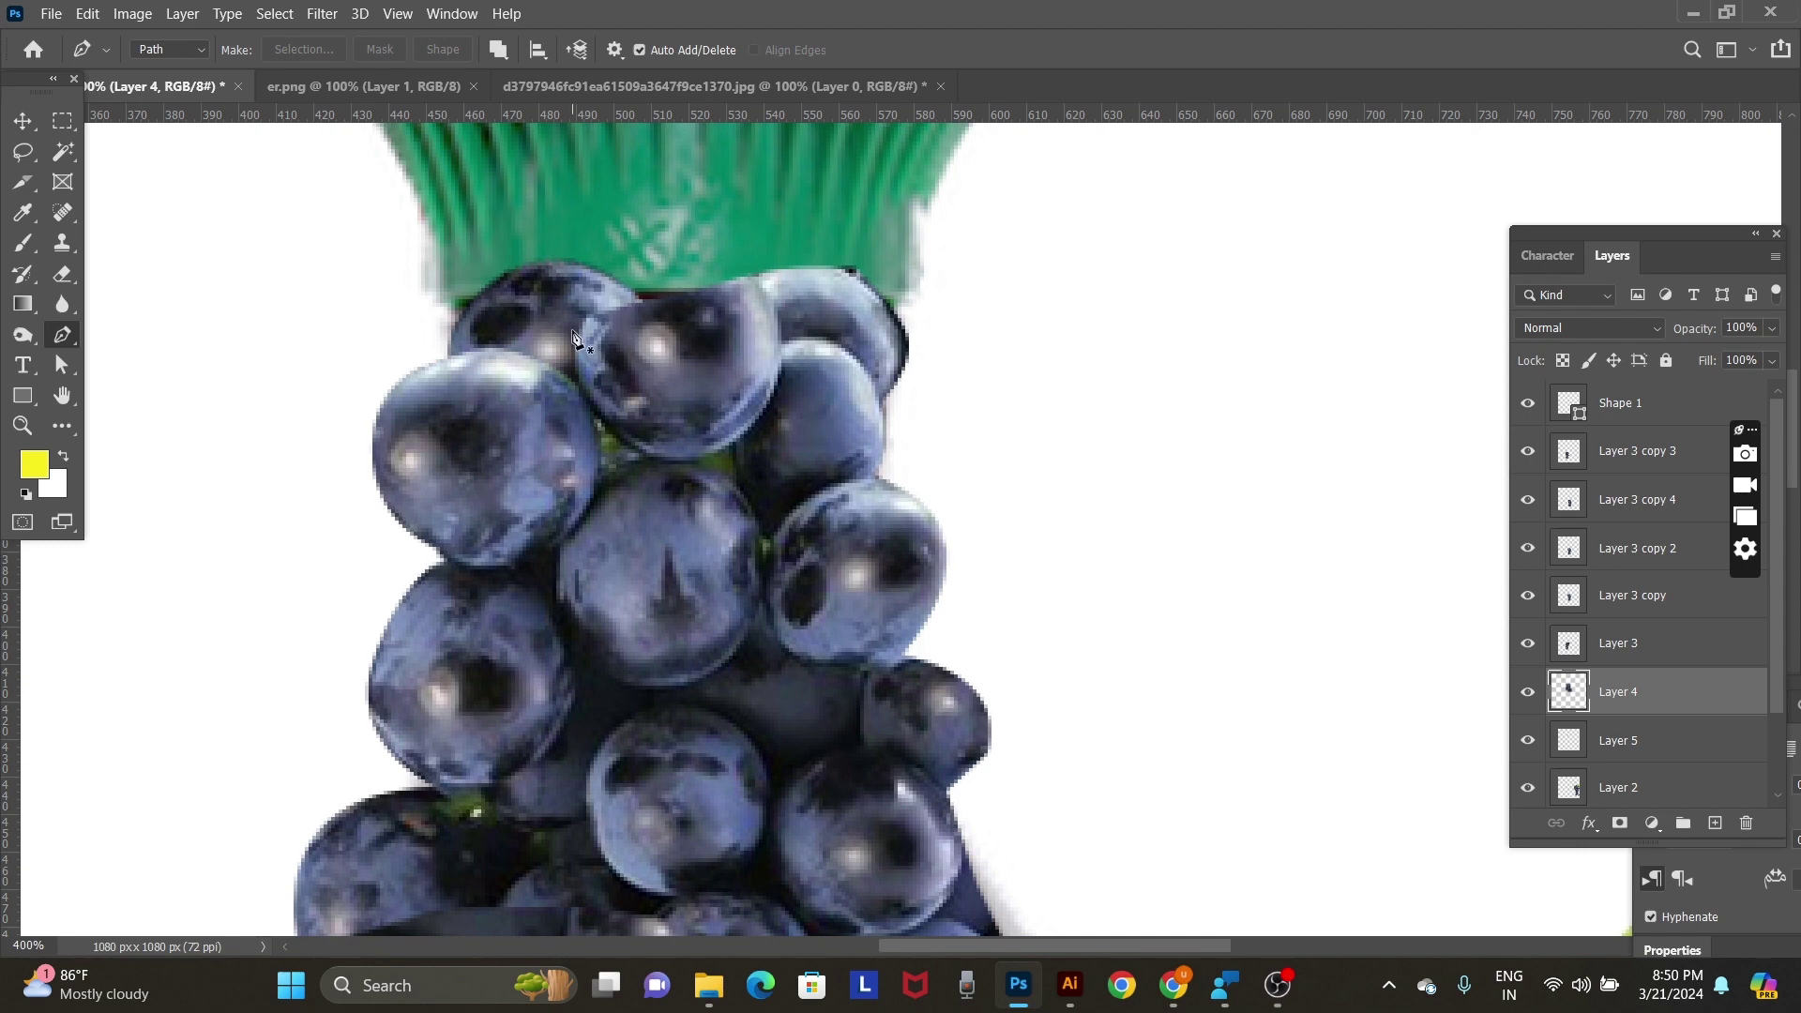
# Pen-trace the top grape just below the cap and turn it into a selection.
pyautogui.click(579, 367)
pyautogui.moveTo(844, 343); pyautogui.dragTo(951, 377)
pyautogui.hotkey('ctrl', 'z')
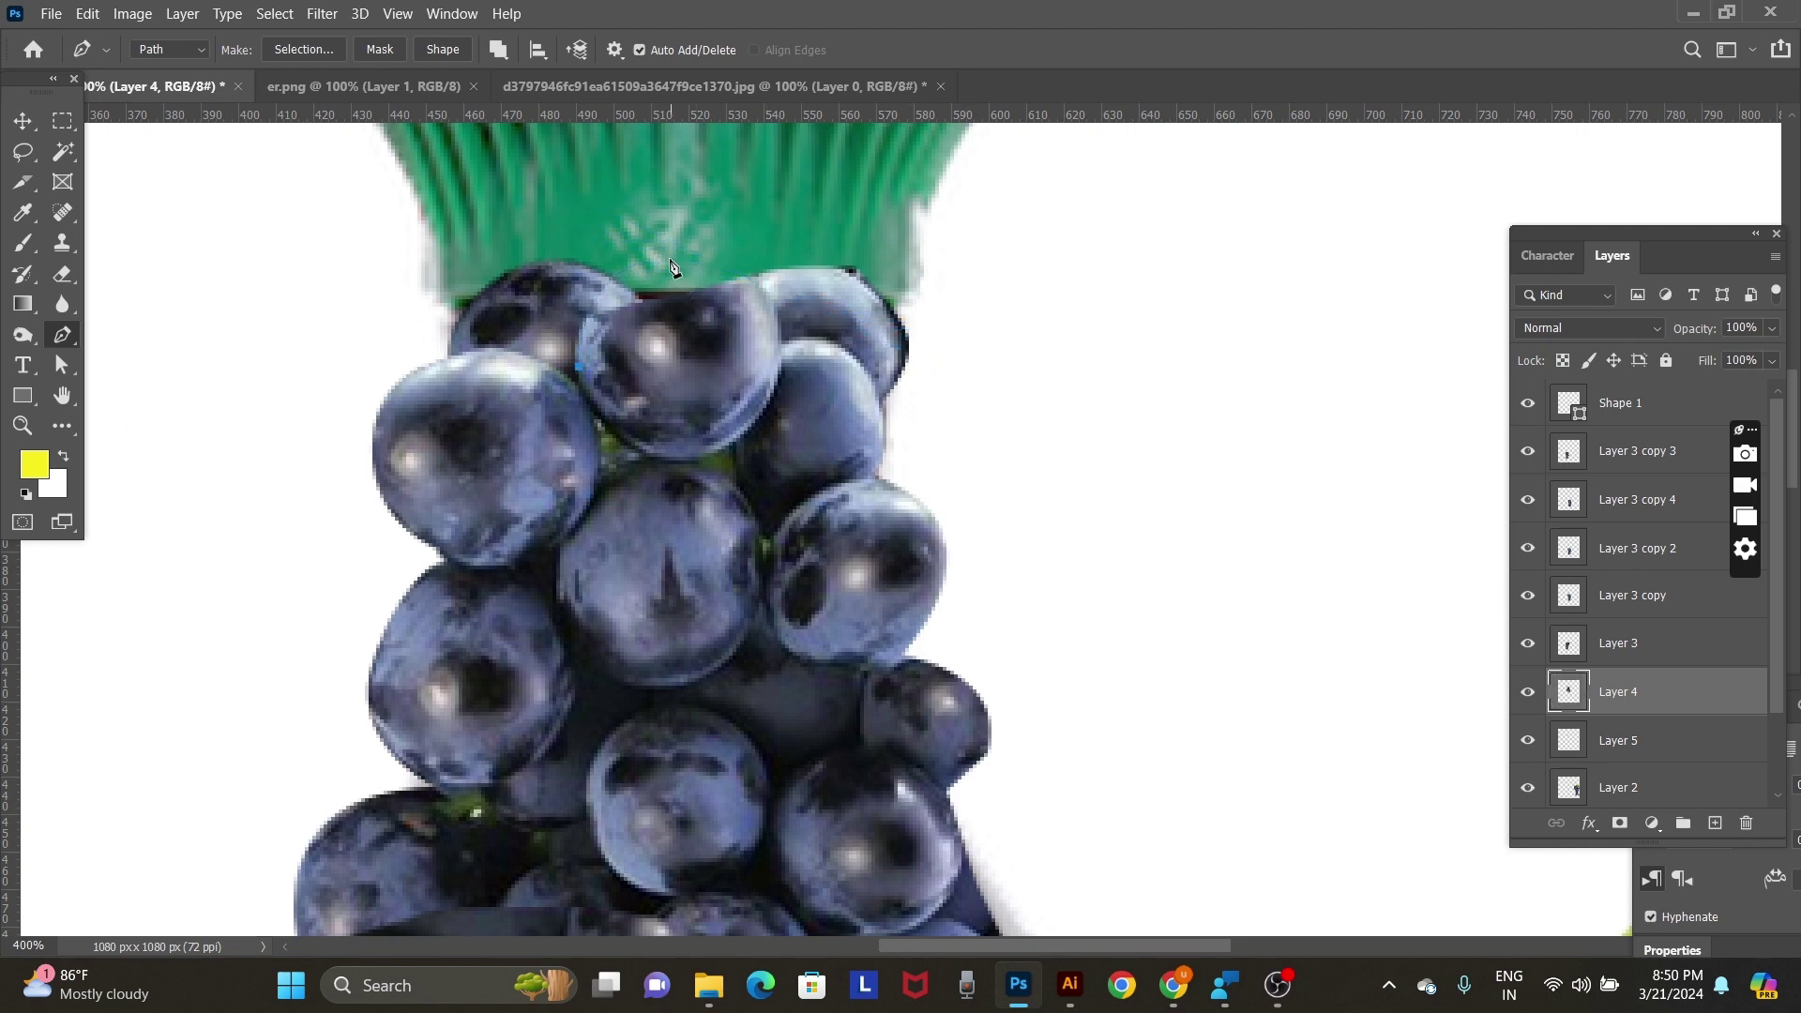
pyautogui.moveTo(769, 241); pyautogui.dragTo(777, 234)
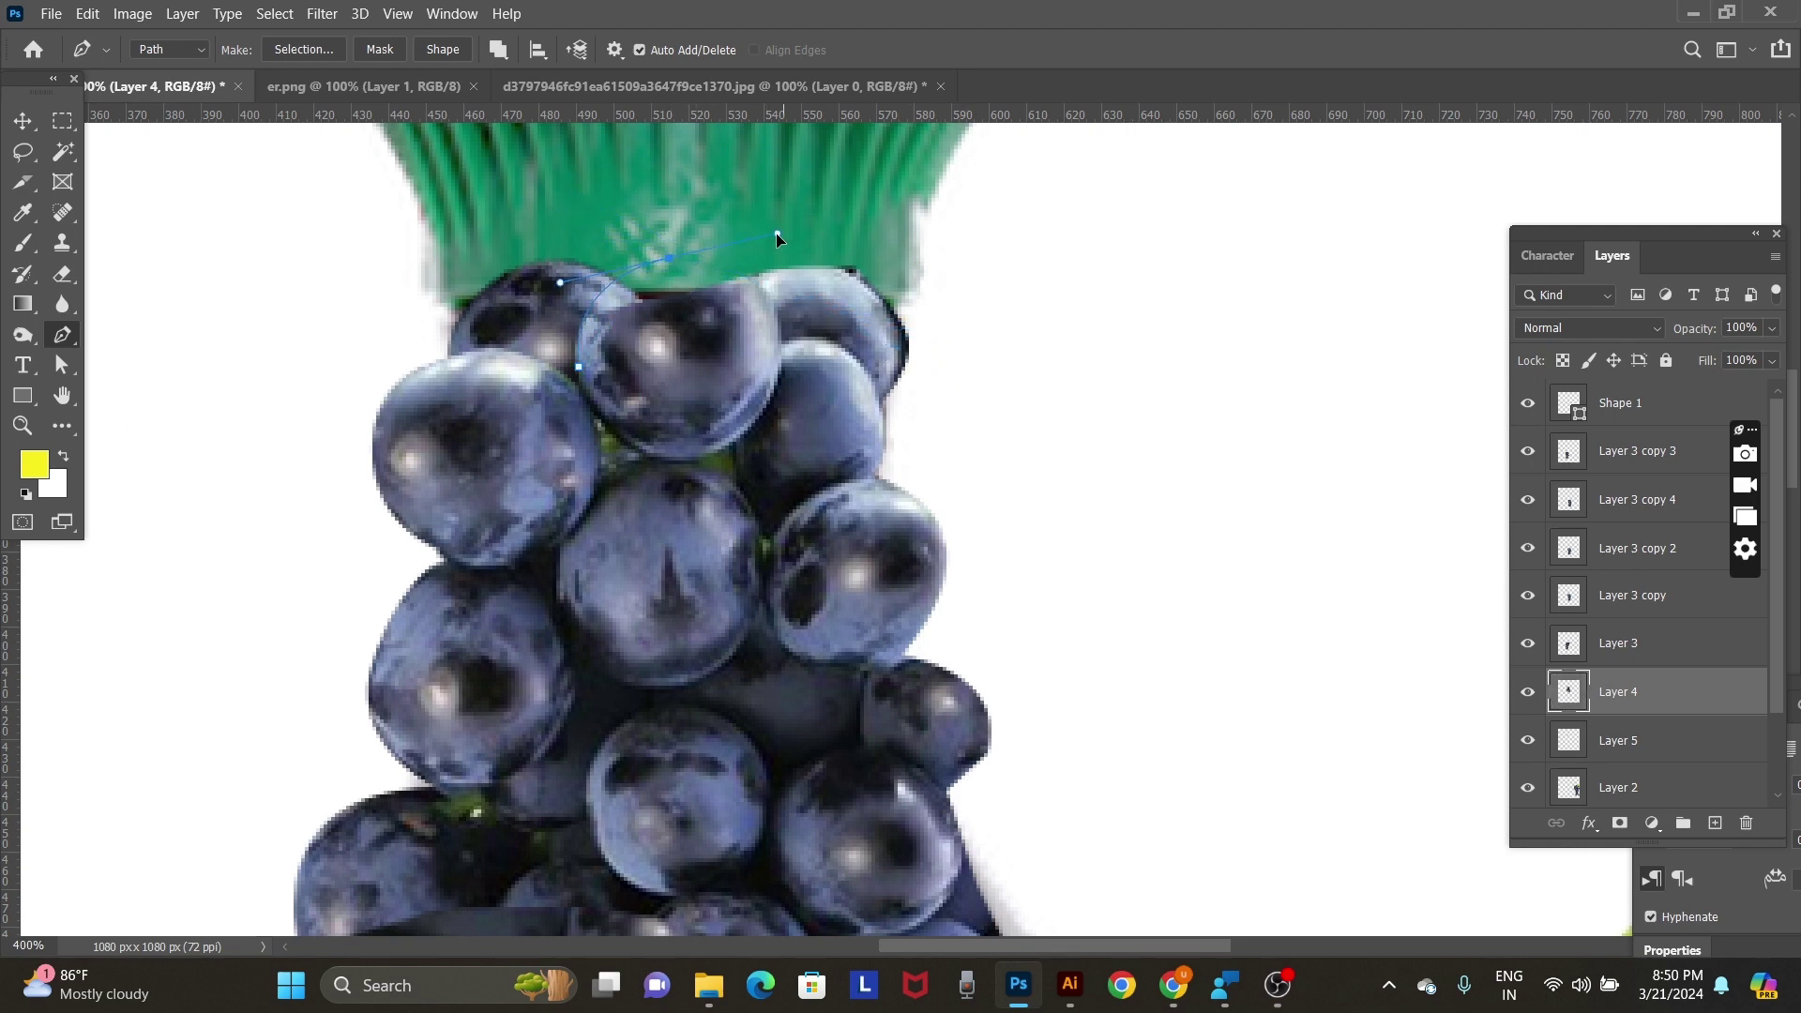
pyautogui.click(668, 259)
pyautogui.moveTo(692, 430); pyautogui.dragTo(667, 437)
pyautogui.click(577, 368)
pyautogui.hotkey('ctrl', 'Return')
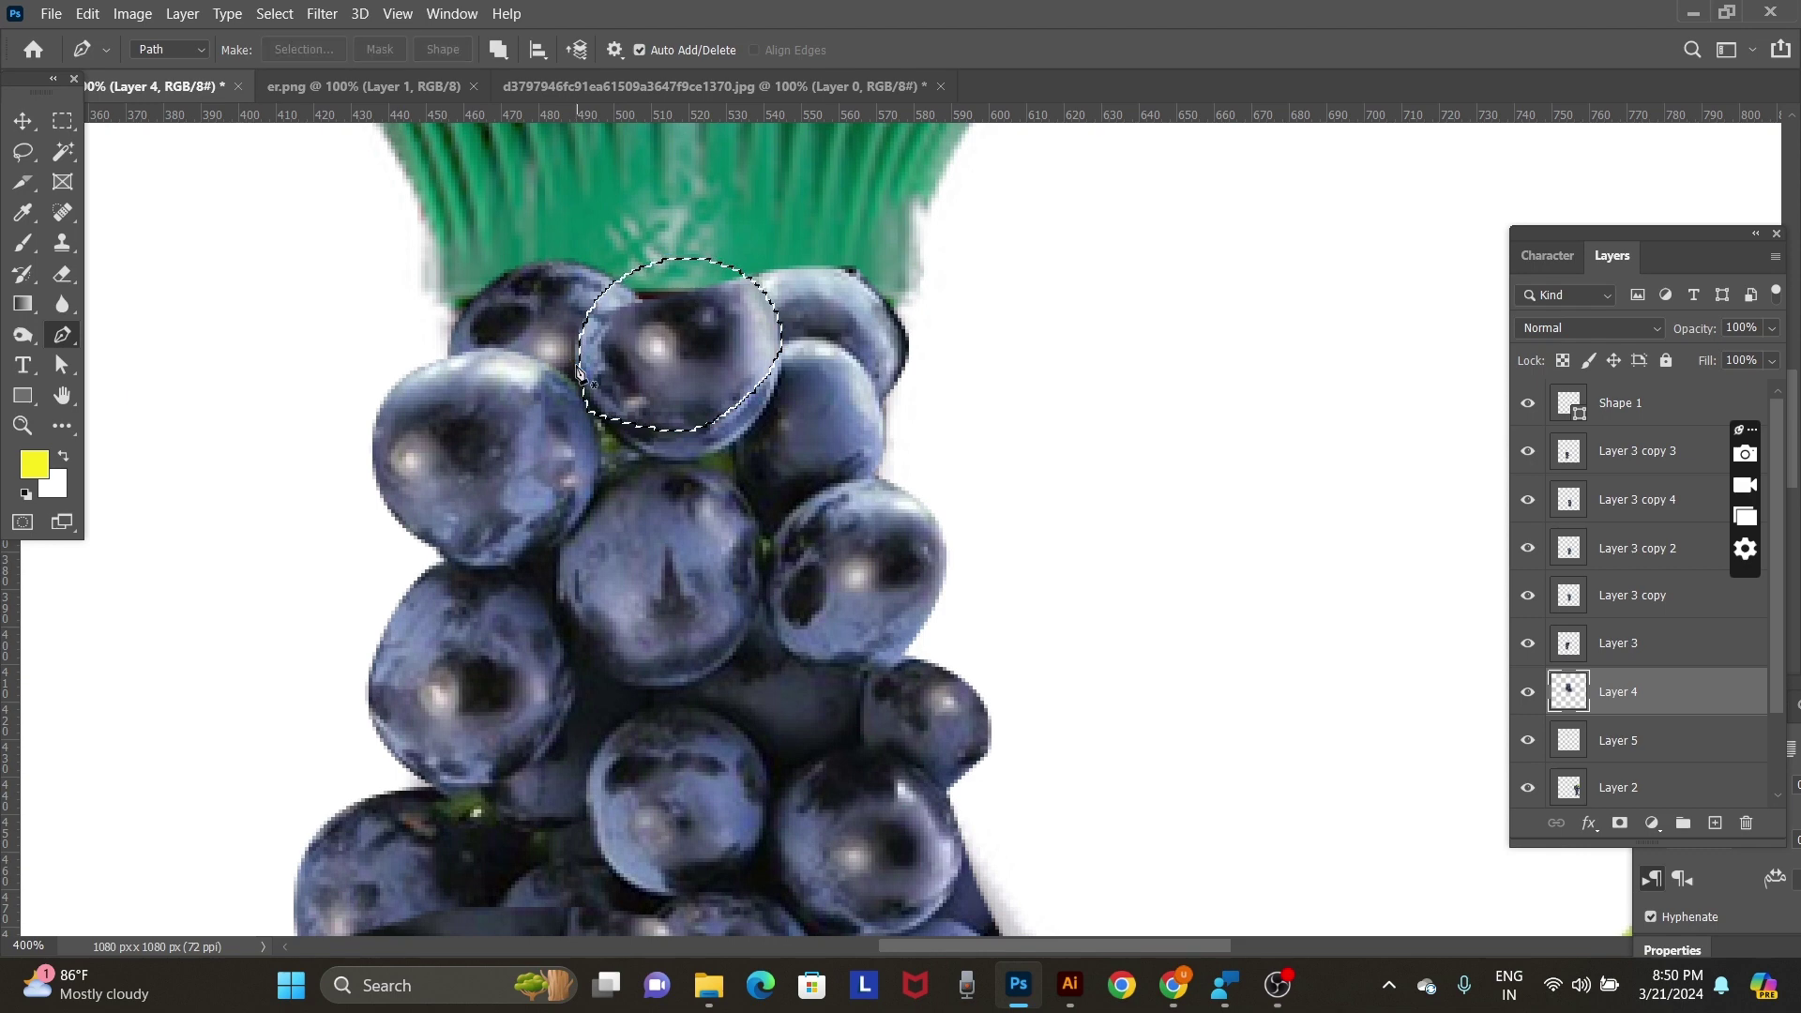
# Brush sampled dark and blue-grey tones over the grape's top, then deselect.
pyautogui.press('b')
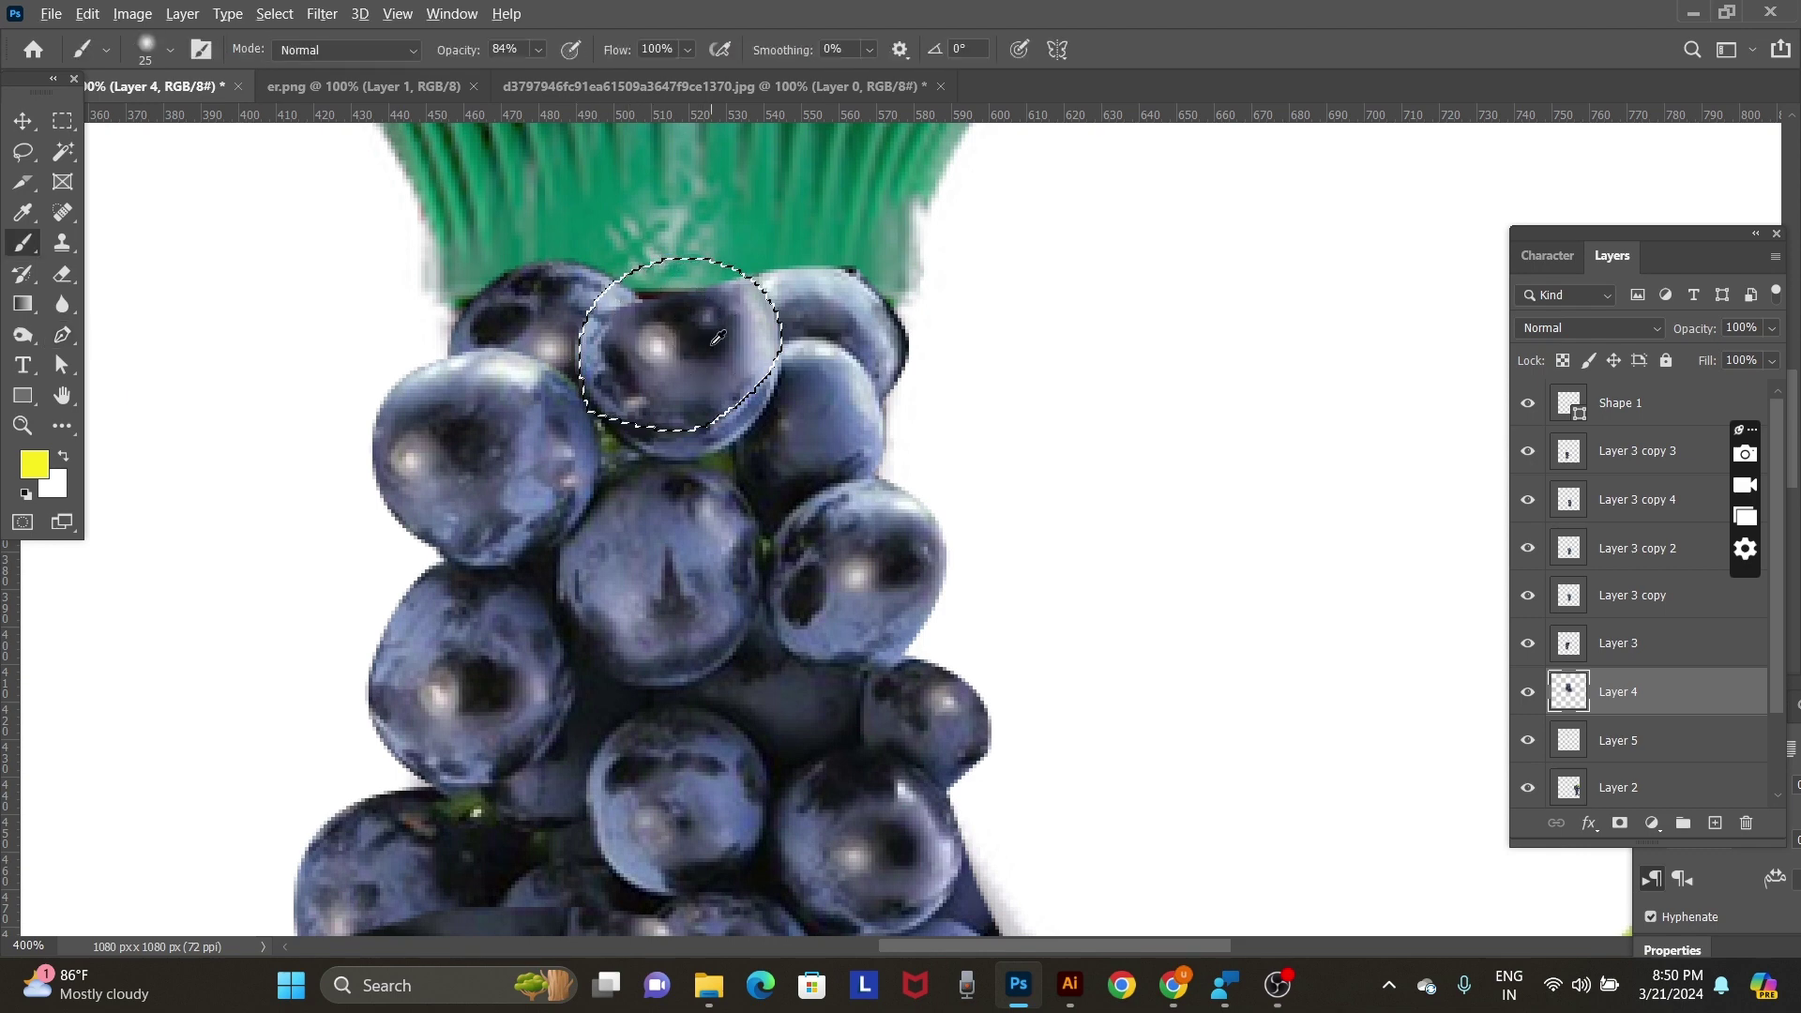
pyautogui.keyDown('alt'); pyautogui.click(718, 338); pyautogui.keyUp('alt')
pyautogui.moveTo(689, 314)
pyautogui.mouseDown()
pyautogui.moveTo(665, 291)
pyautogui.moveTo(786, 314)
pyautogui.mouseUp()
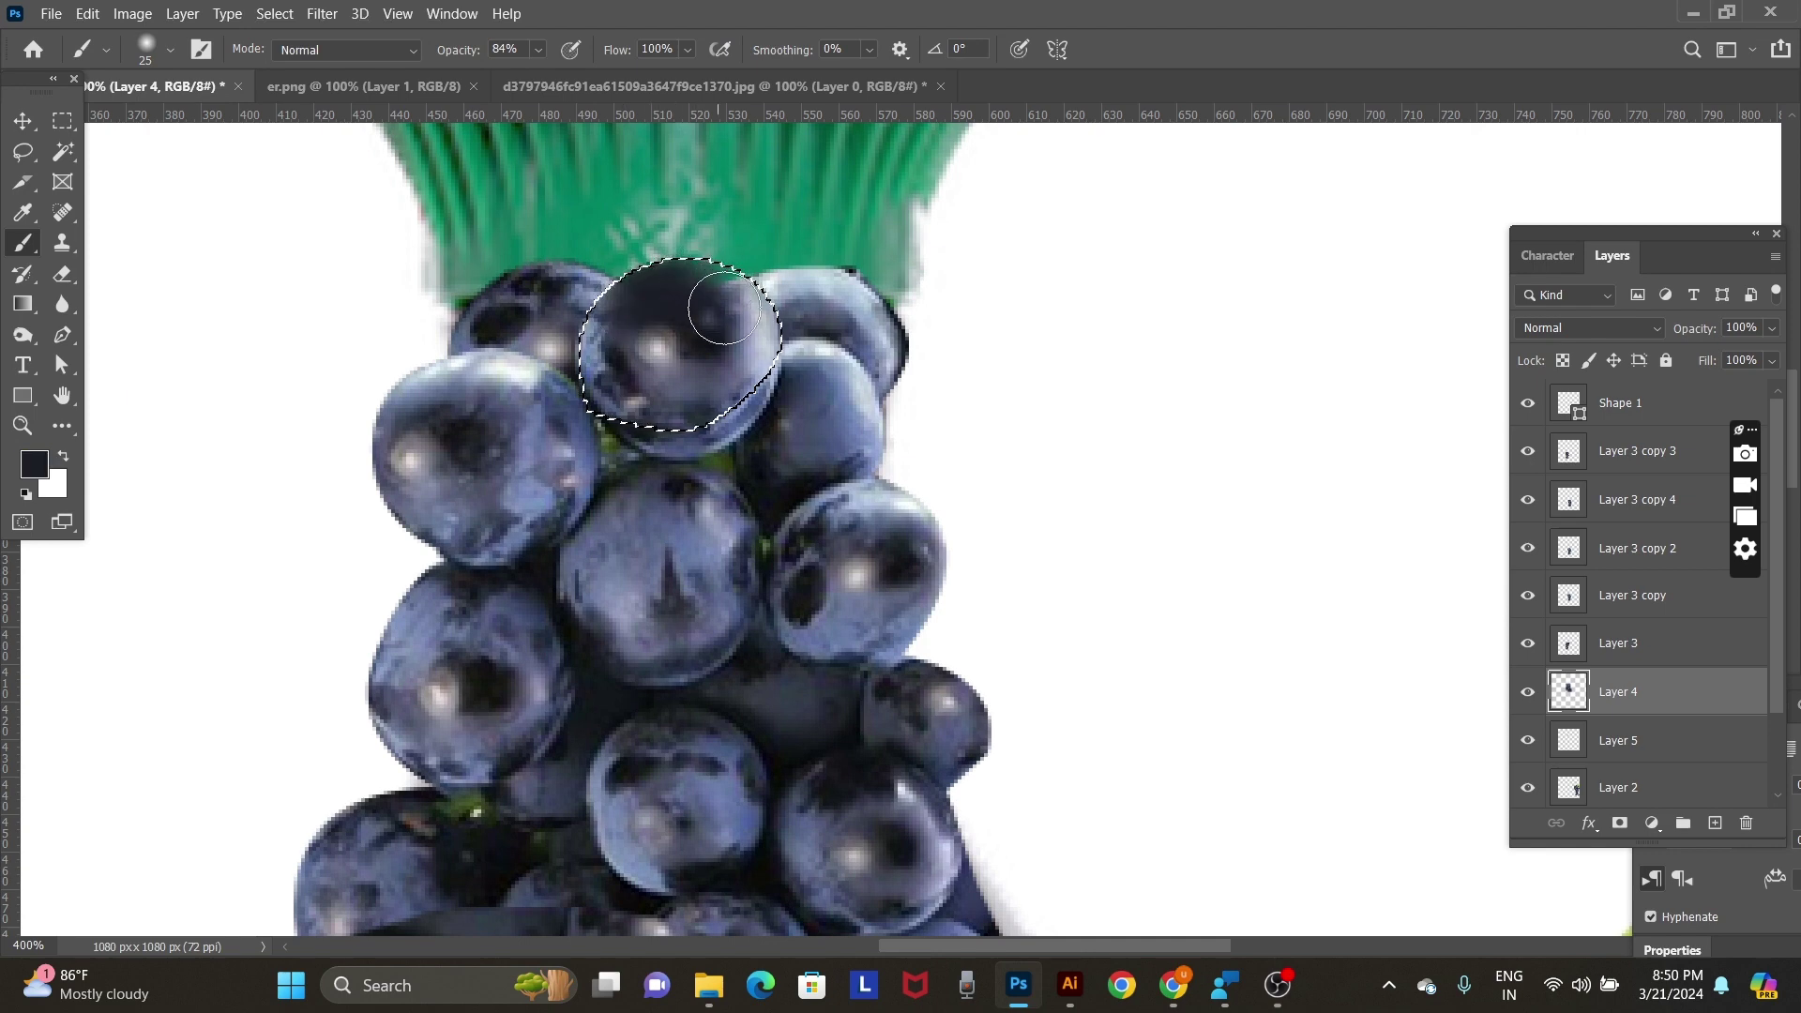
pyautogui.keyDown('alt'); pyautogui.click(773, 322); pyautogui.keyUp('alt')
pyautogui.keyDown('alt'); pyautogui.click(758, 336); pyautogui.keyUp('alt')
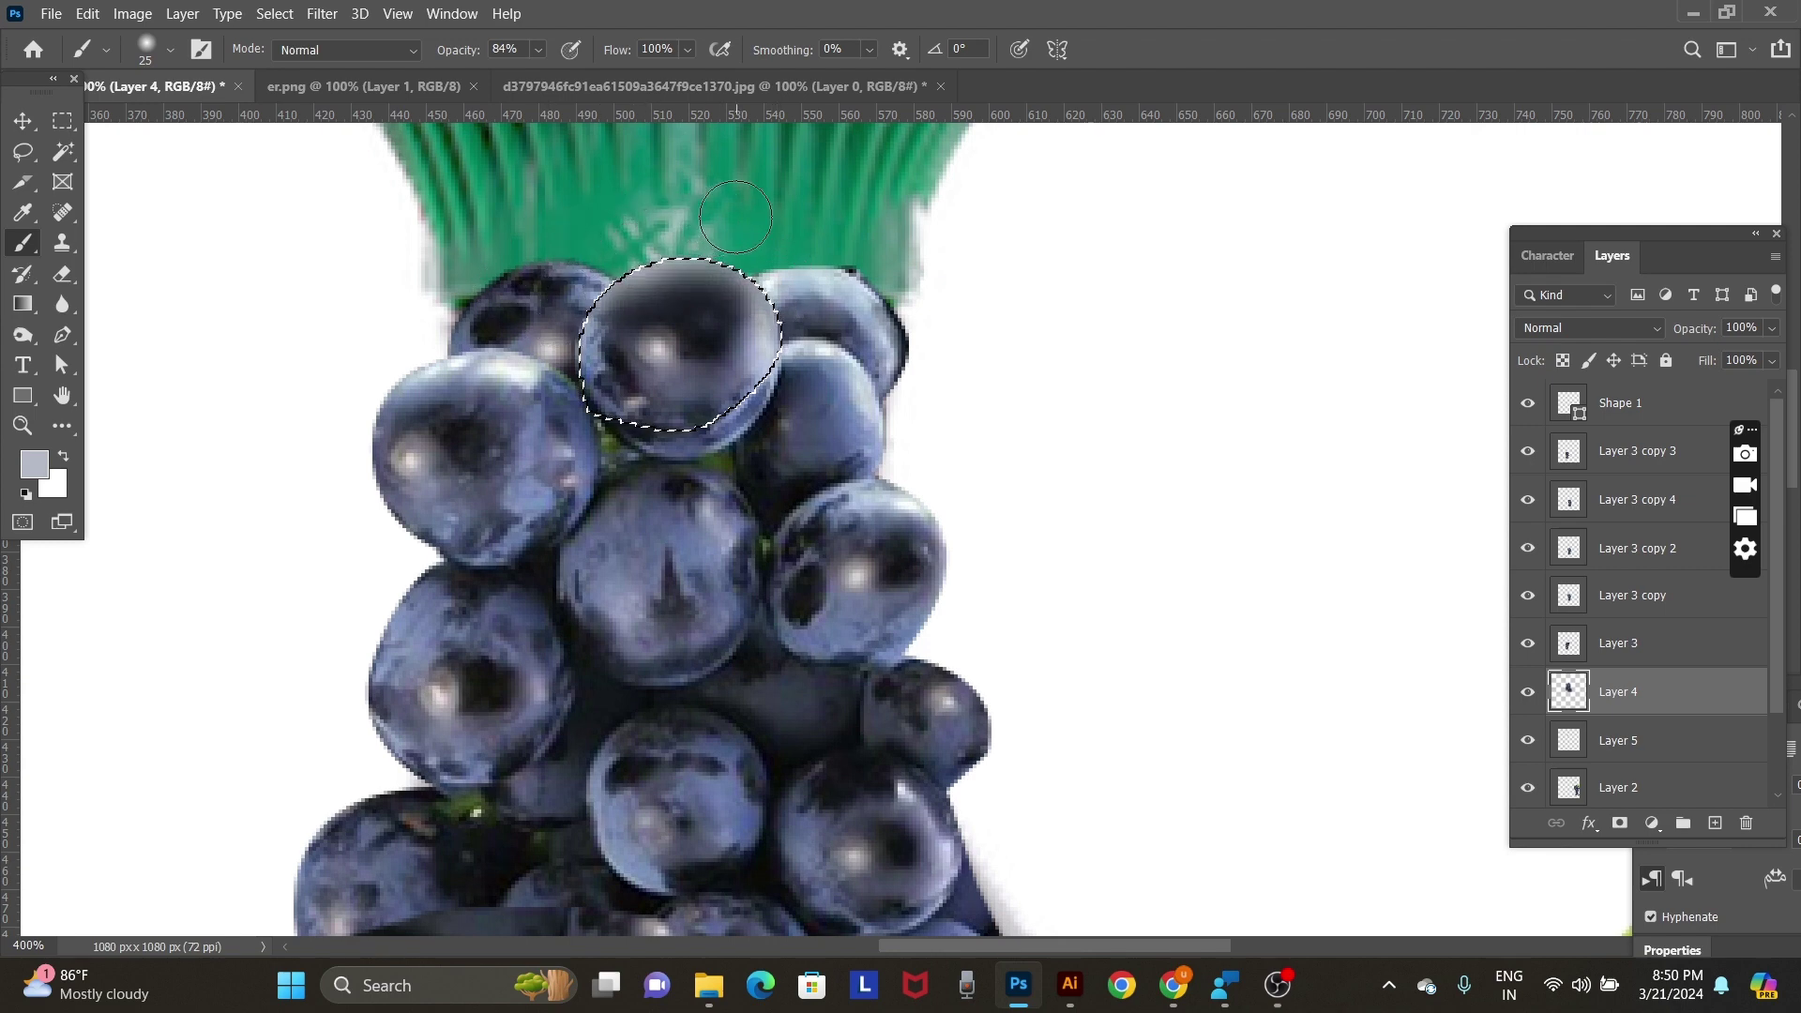
pyautogui.hotkey('ctrl', 'd')
# Delete Layer 2, the separate grape cluster on the right.
pyautogui.press('v')
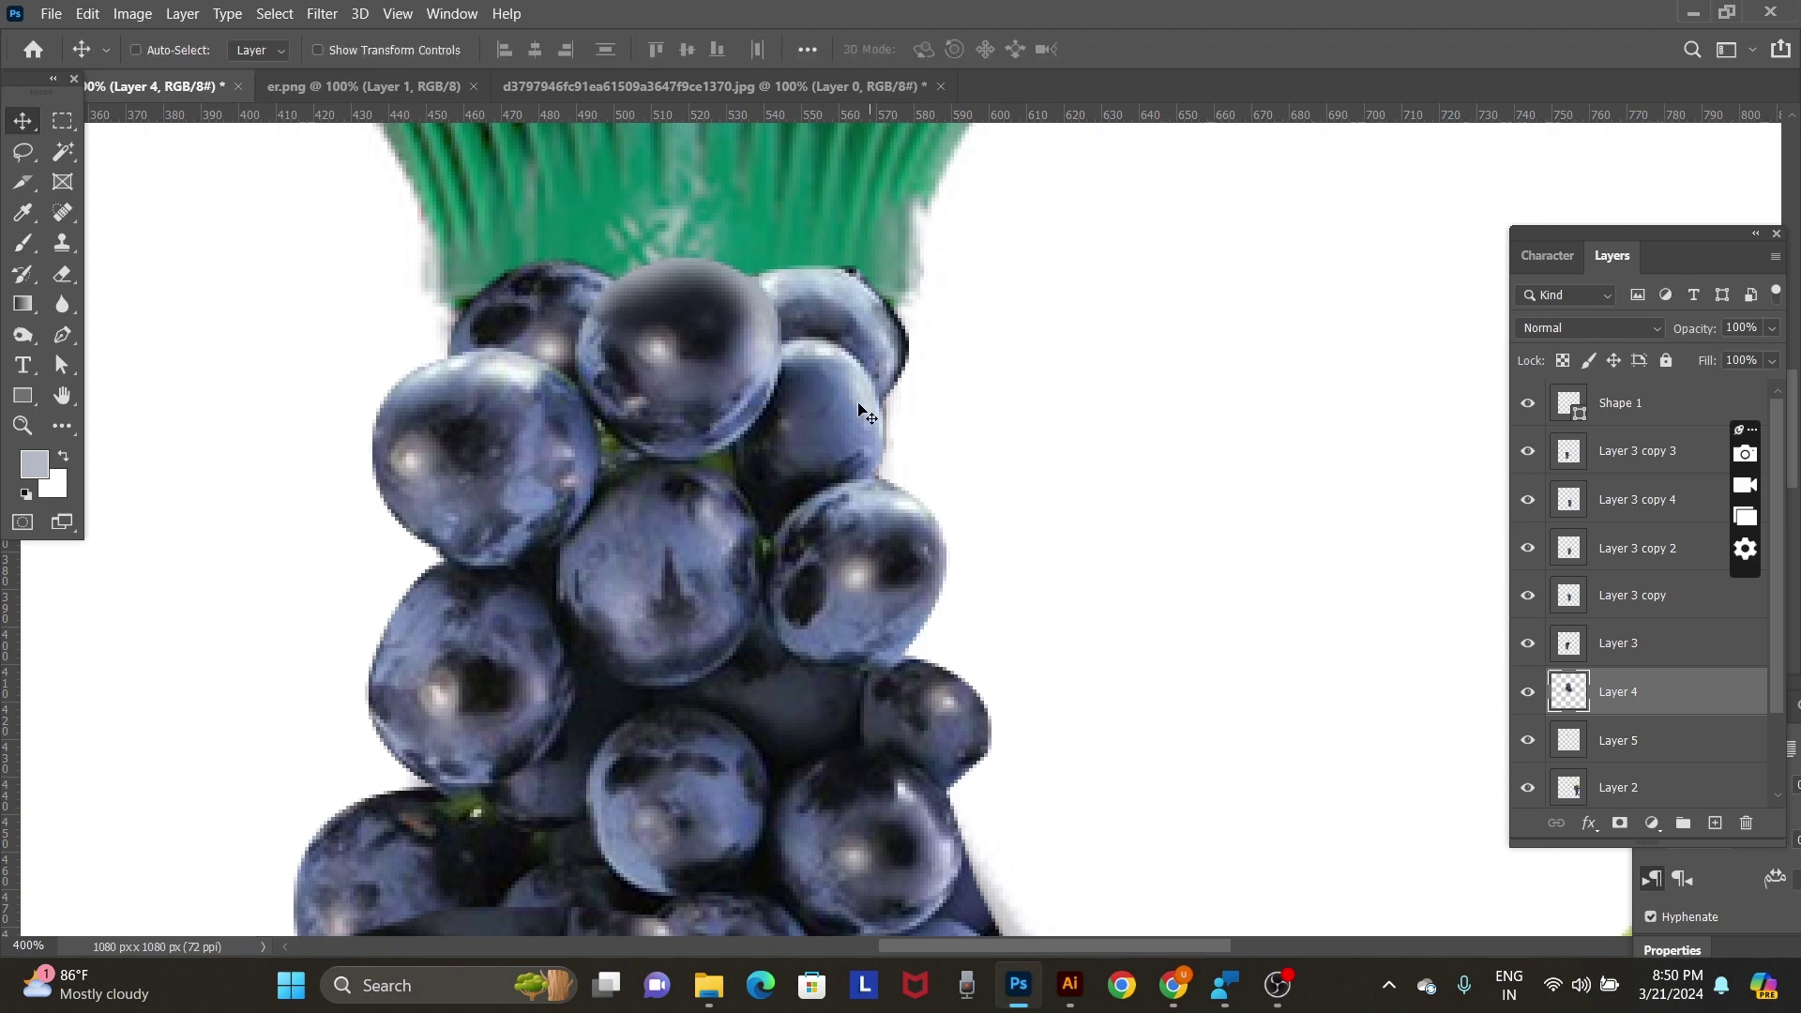
pyautogui.scroll(-1, 853, 408)
pyautogui.scroll(-2, 844, 405)
pyautogui.scroll(-1, 836, 403)
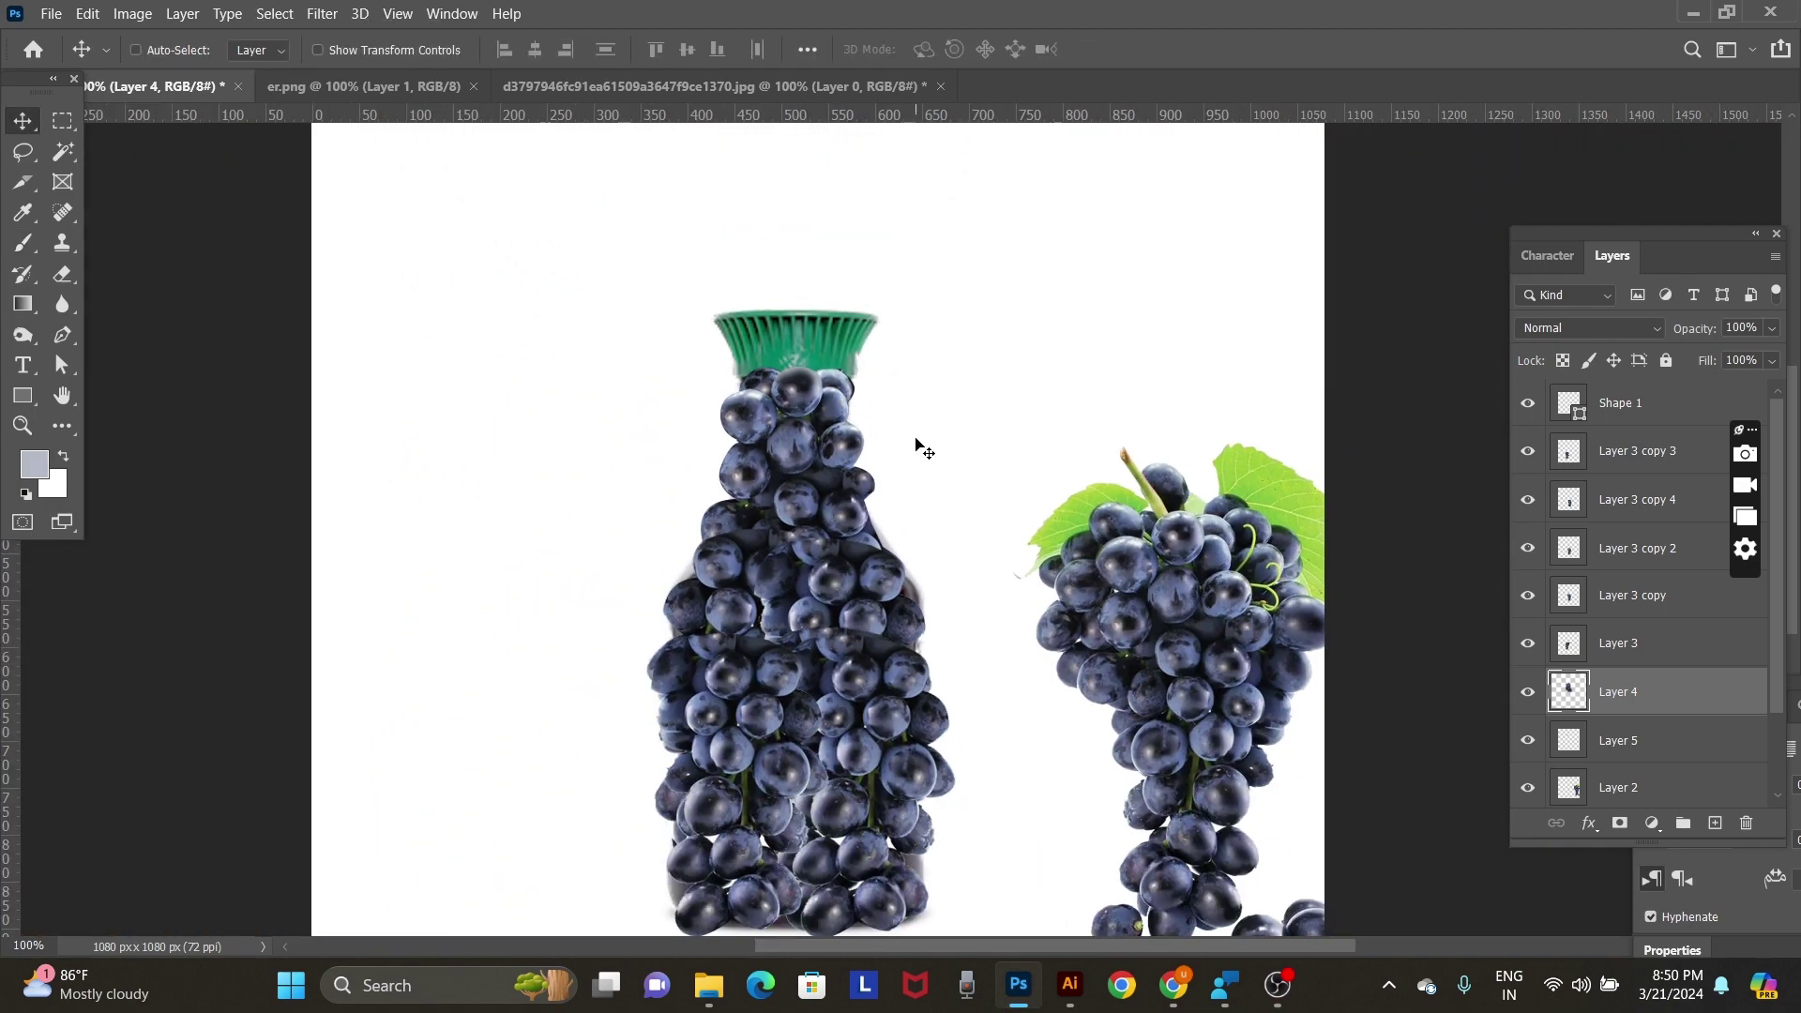
pyautogui.scroll(-1, 888, 438)
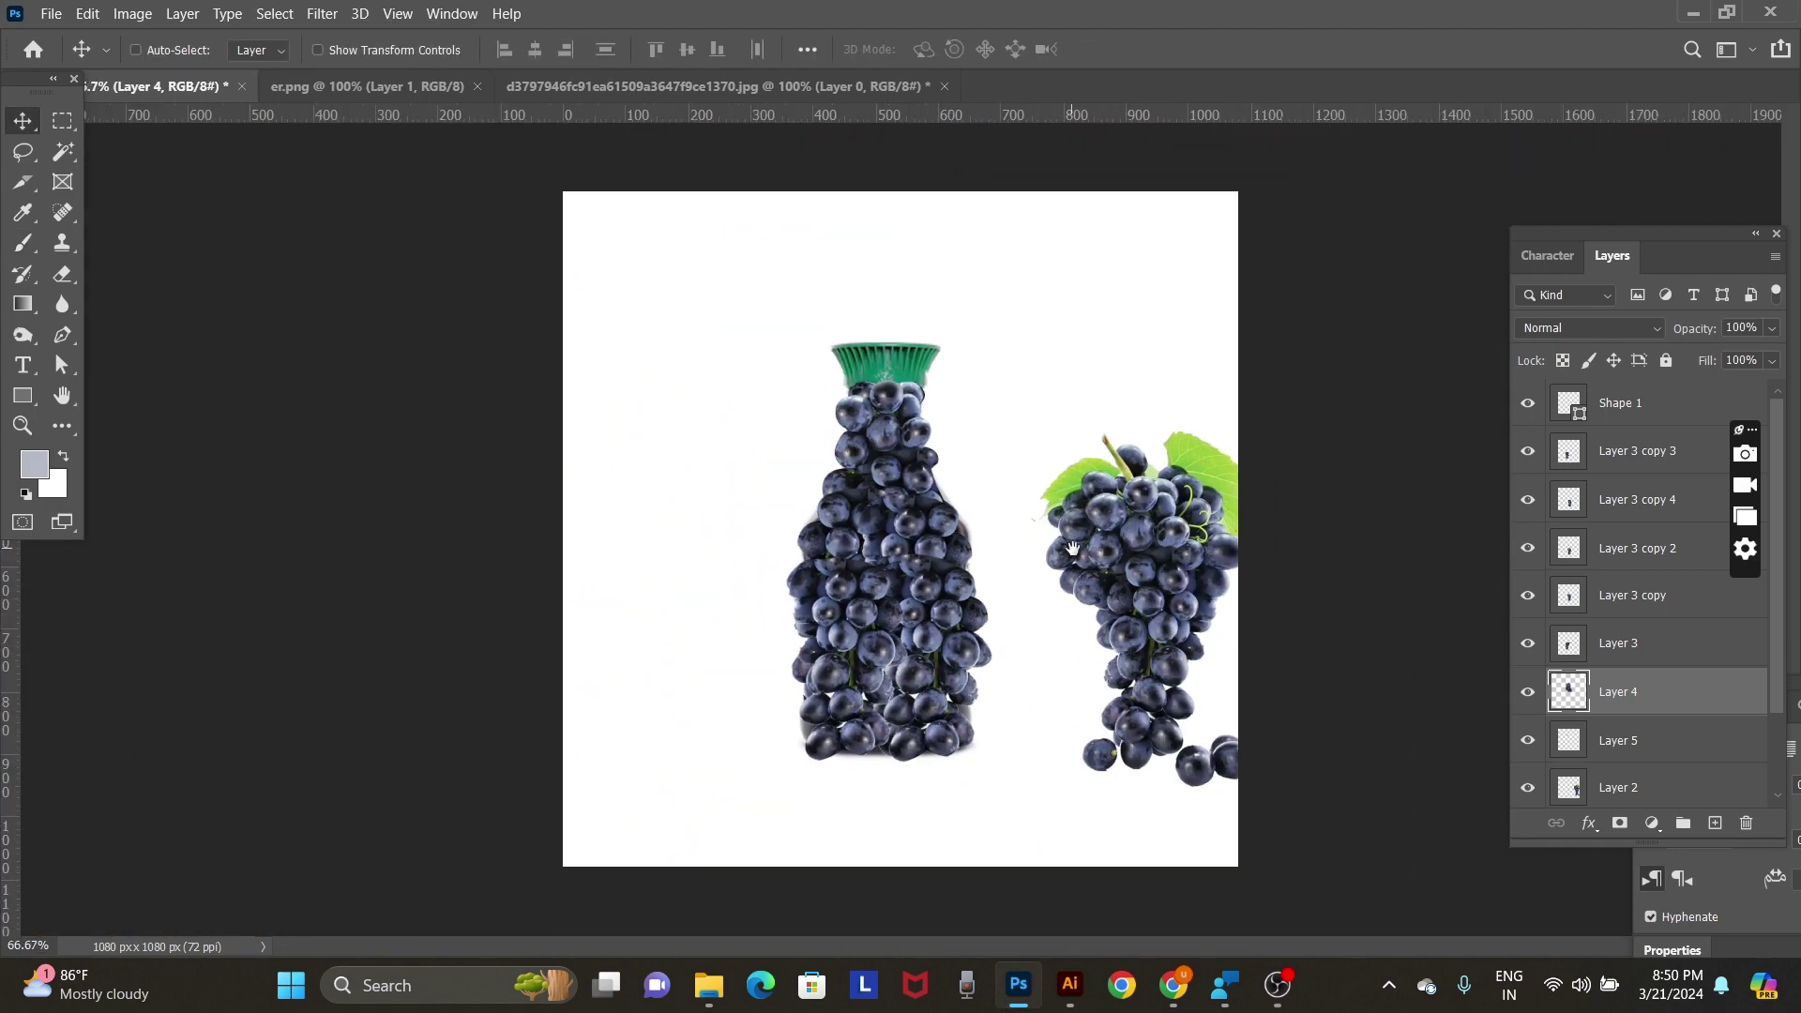
pyautogui.scroll(1, 1060, 549)
pyautogui.rightClick(1169, 497)
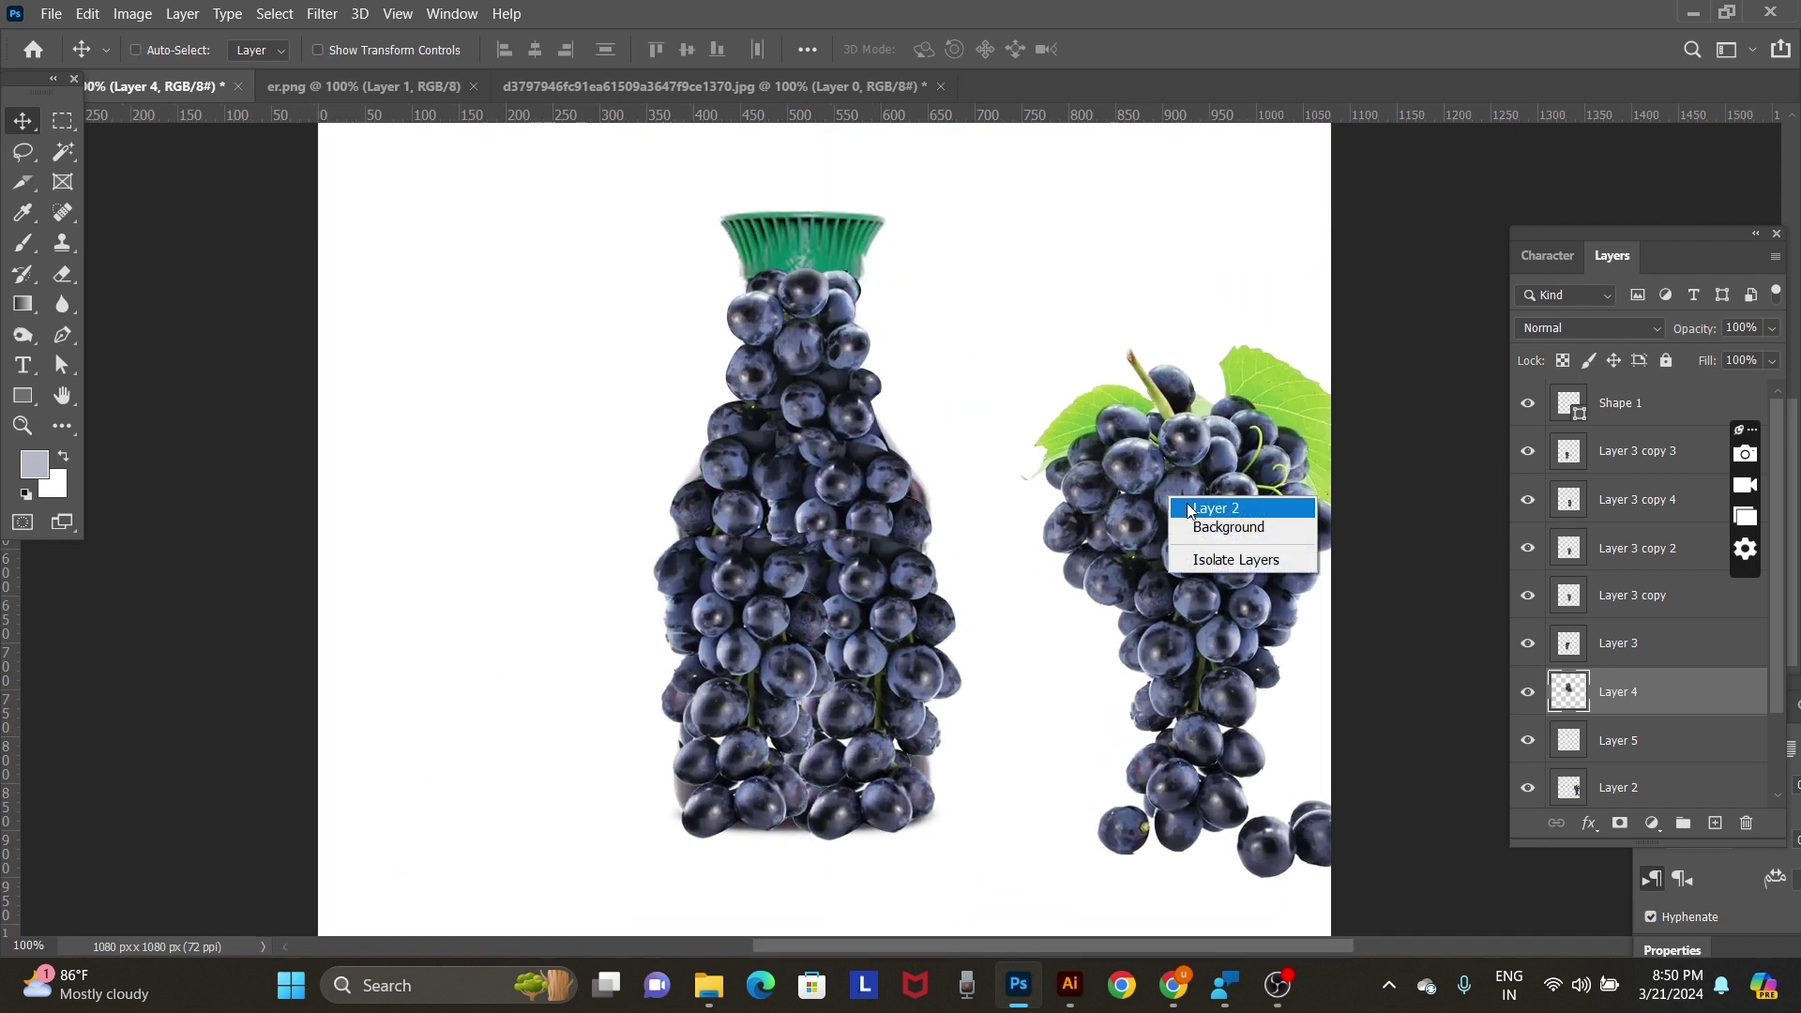
pyautogui.click(1188, 510)
pyautogui.press('Delete')
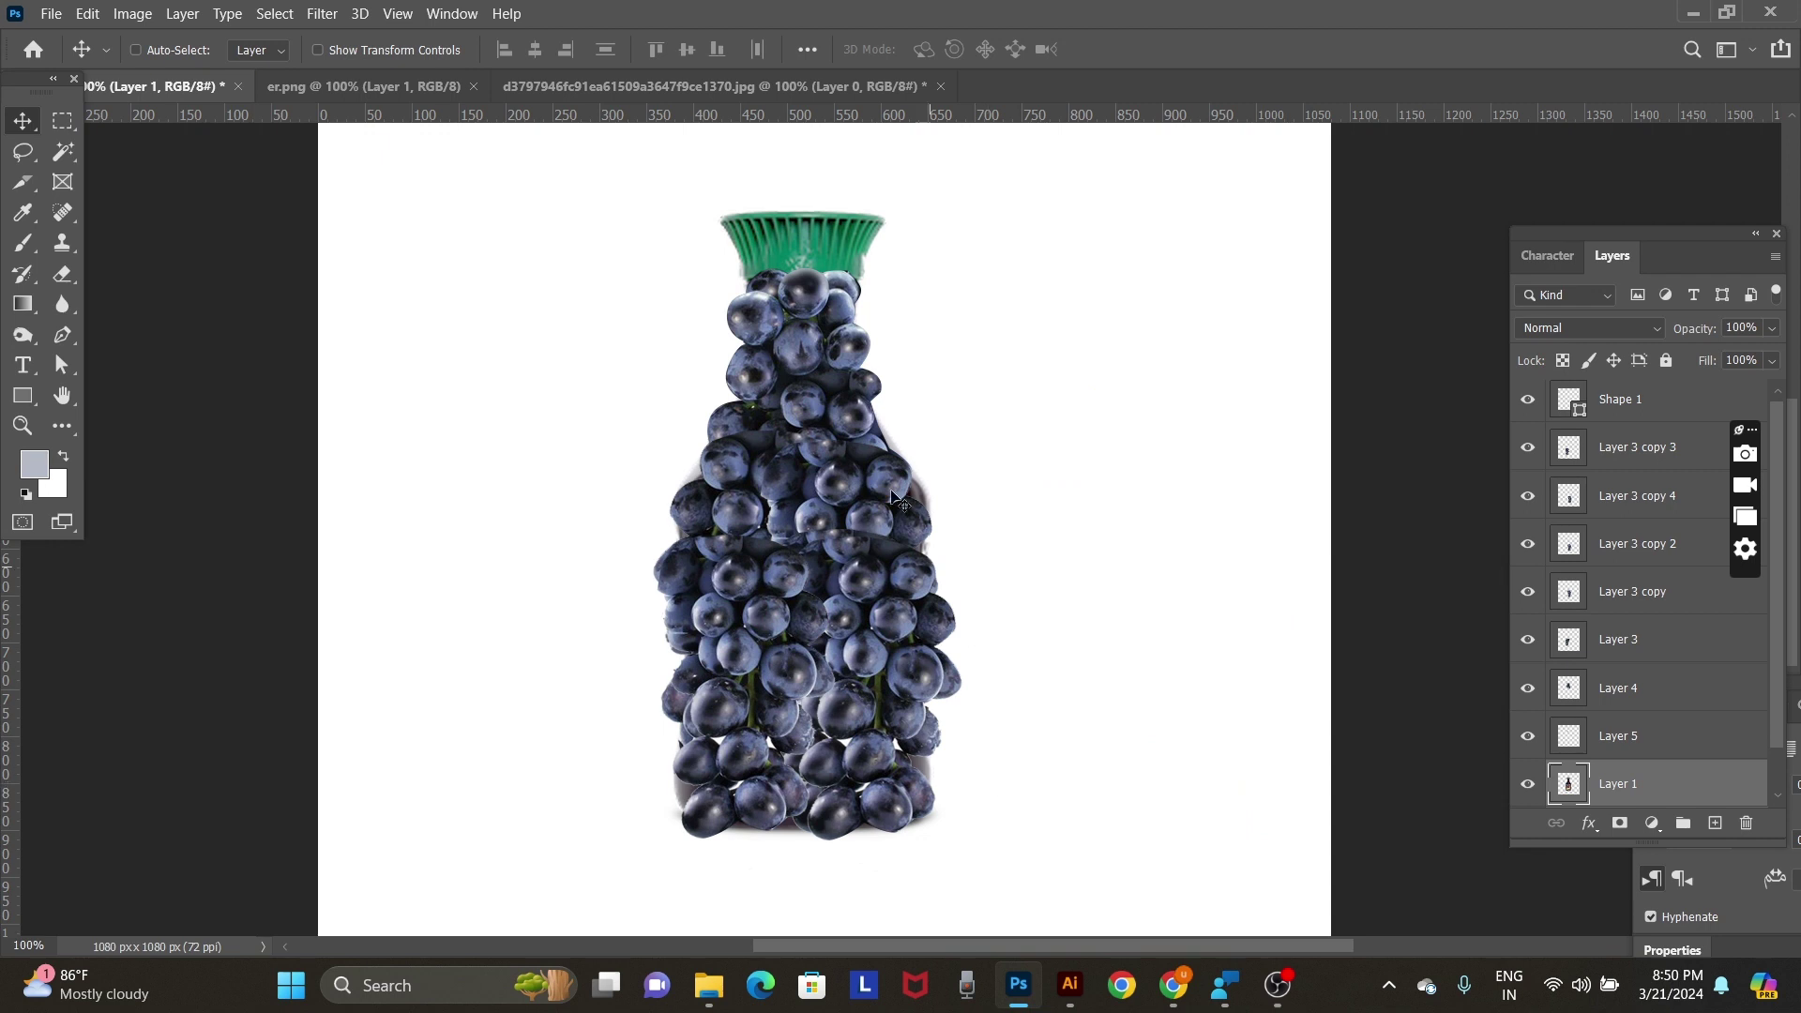
# On Layer 1, delete a rectangular area around the bottle and deselect.
pyautogui.rightClick(856, 240)
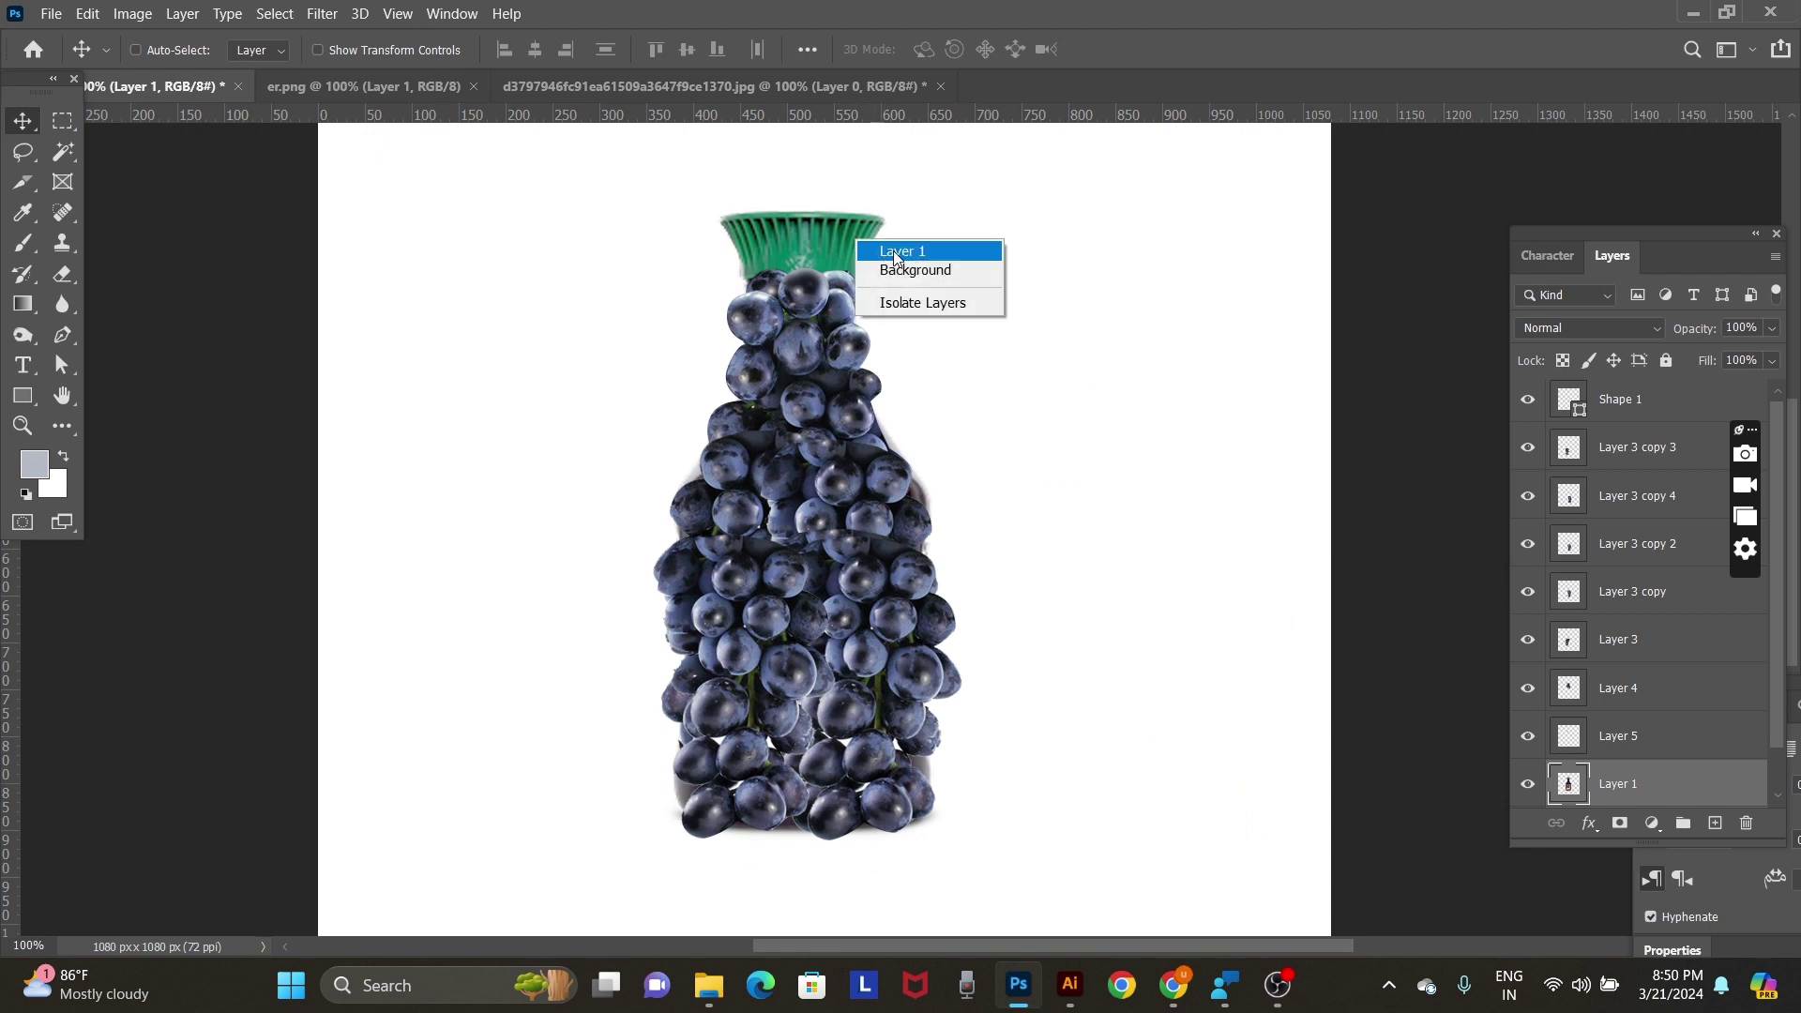
pyautogui.click(852, 242)
pyautogui.moveTo(848, 240); pyautogui.dragTo(1055, 217)
pyautogui.hotkey('ctrl', 'z')
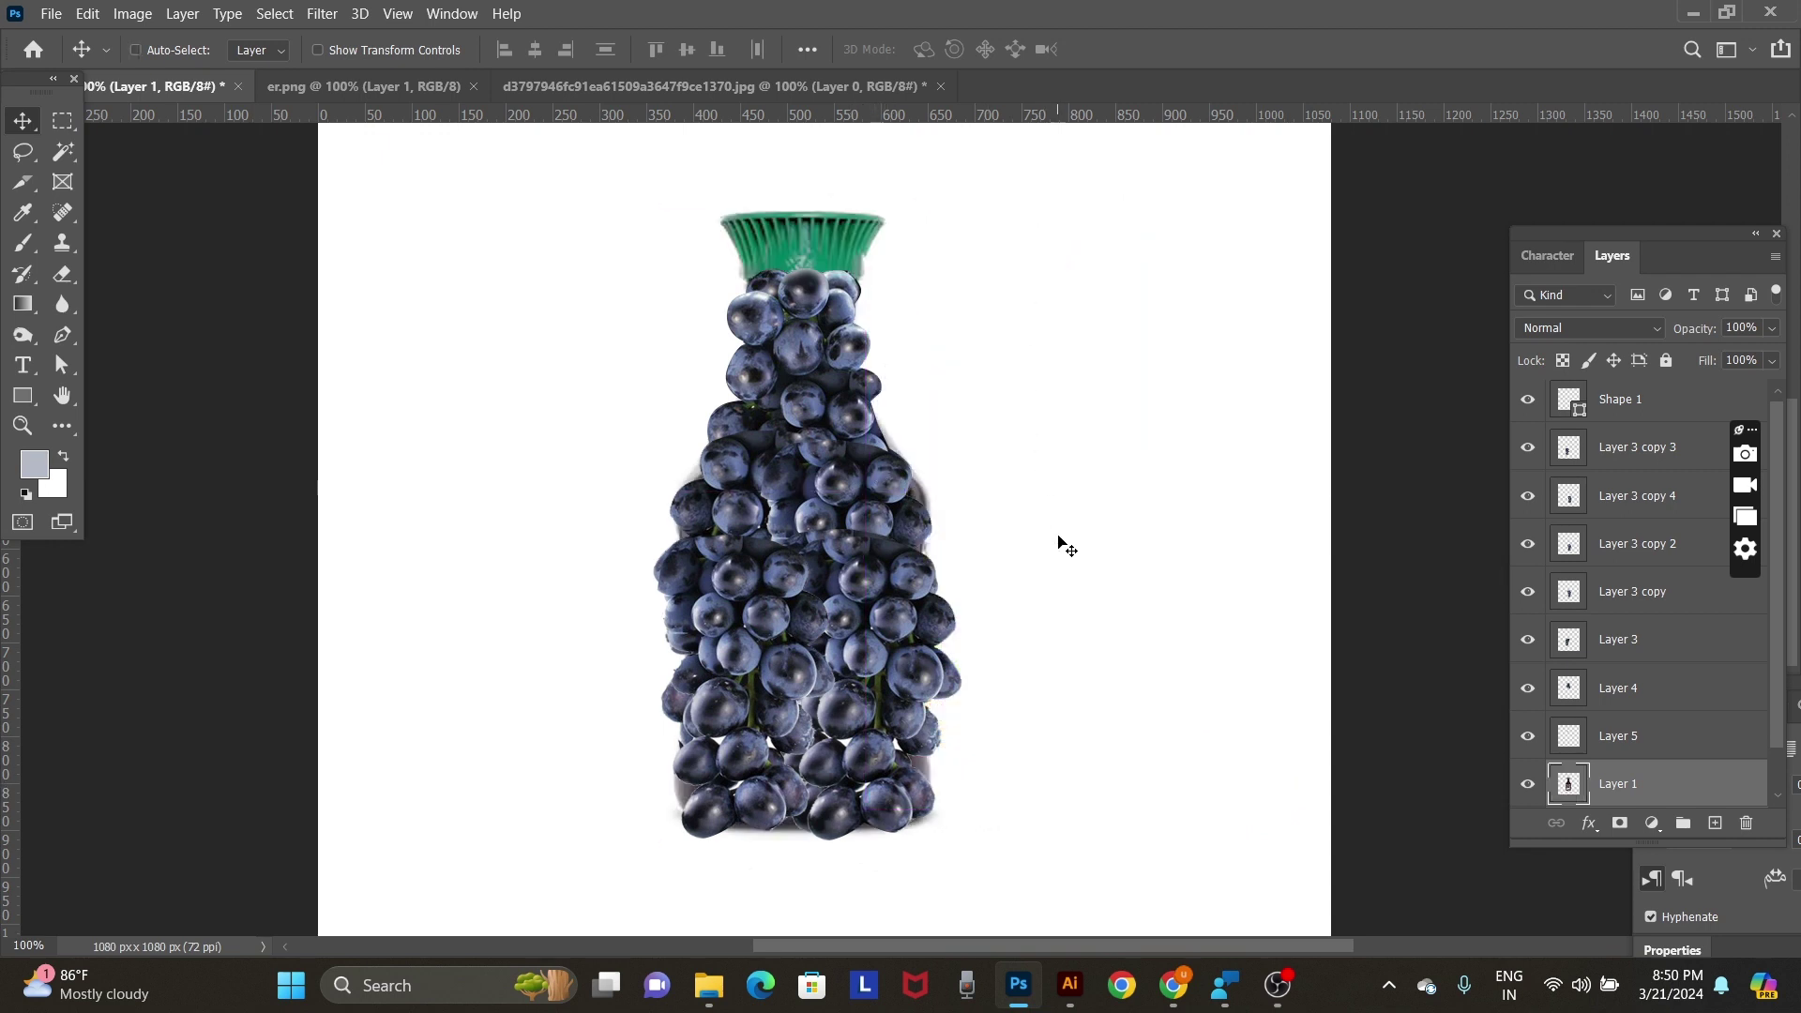
pyautogui.press('m')
pyautogui.moveTo(1023, 866); pyautogui.dragTo(545, 289)
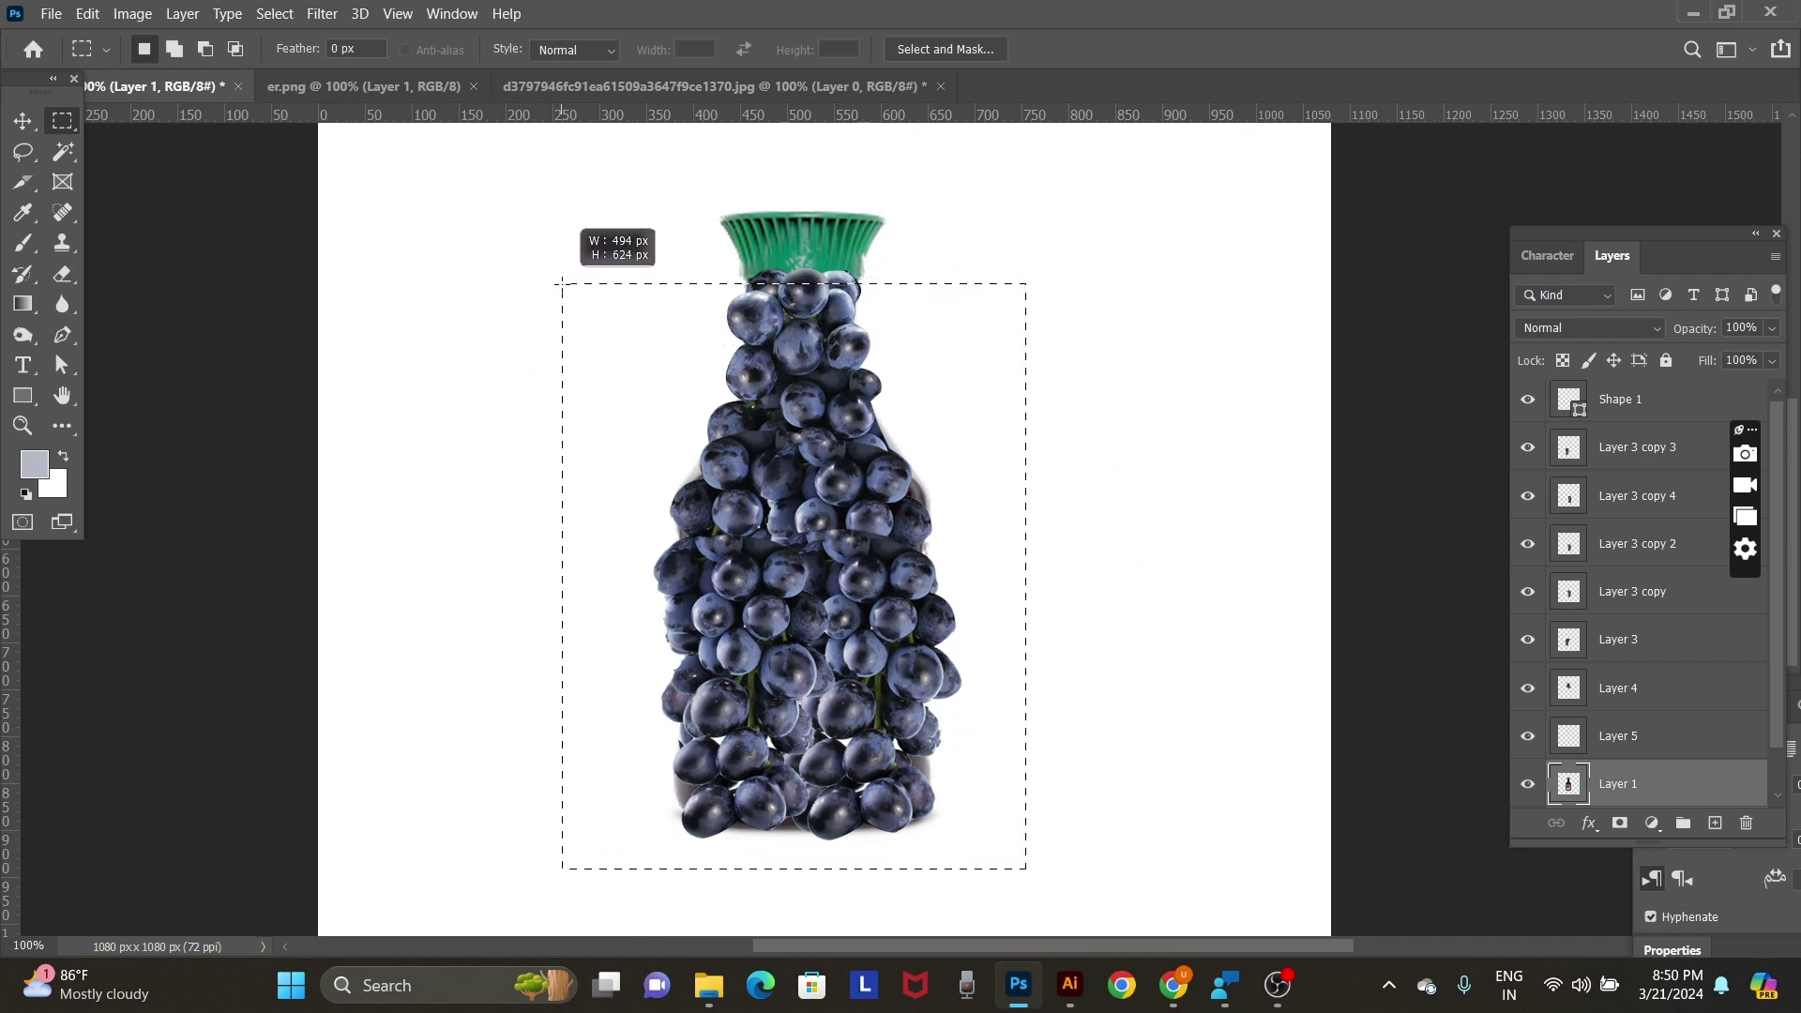
pyautogui.moveTo(545, 289); pyautogui.dragTo(563, 283)
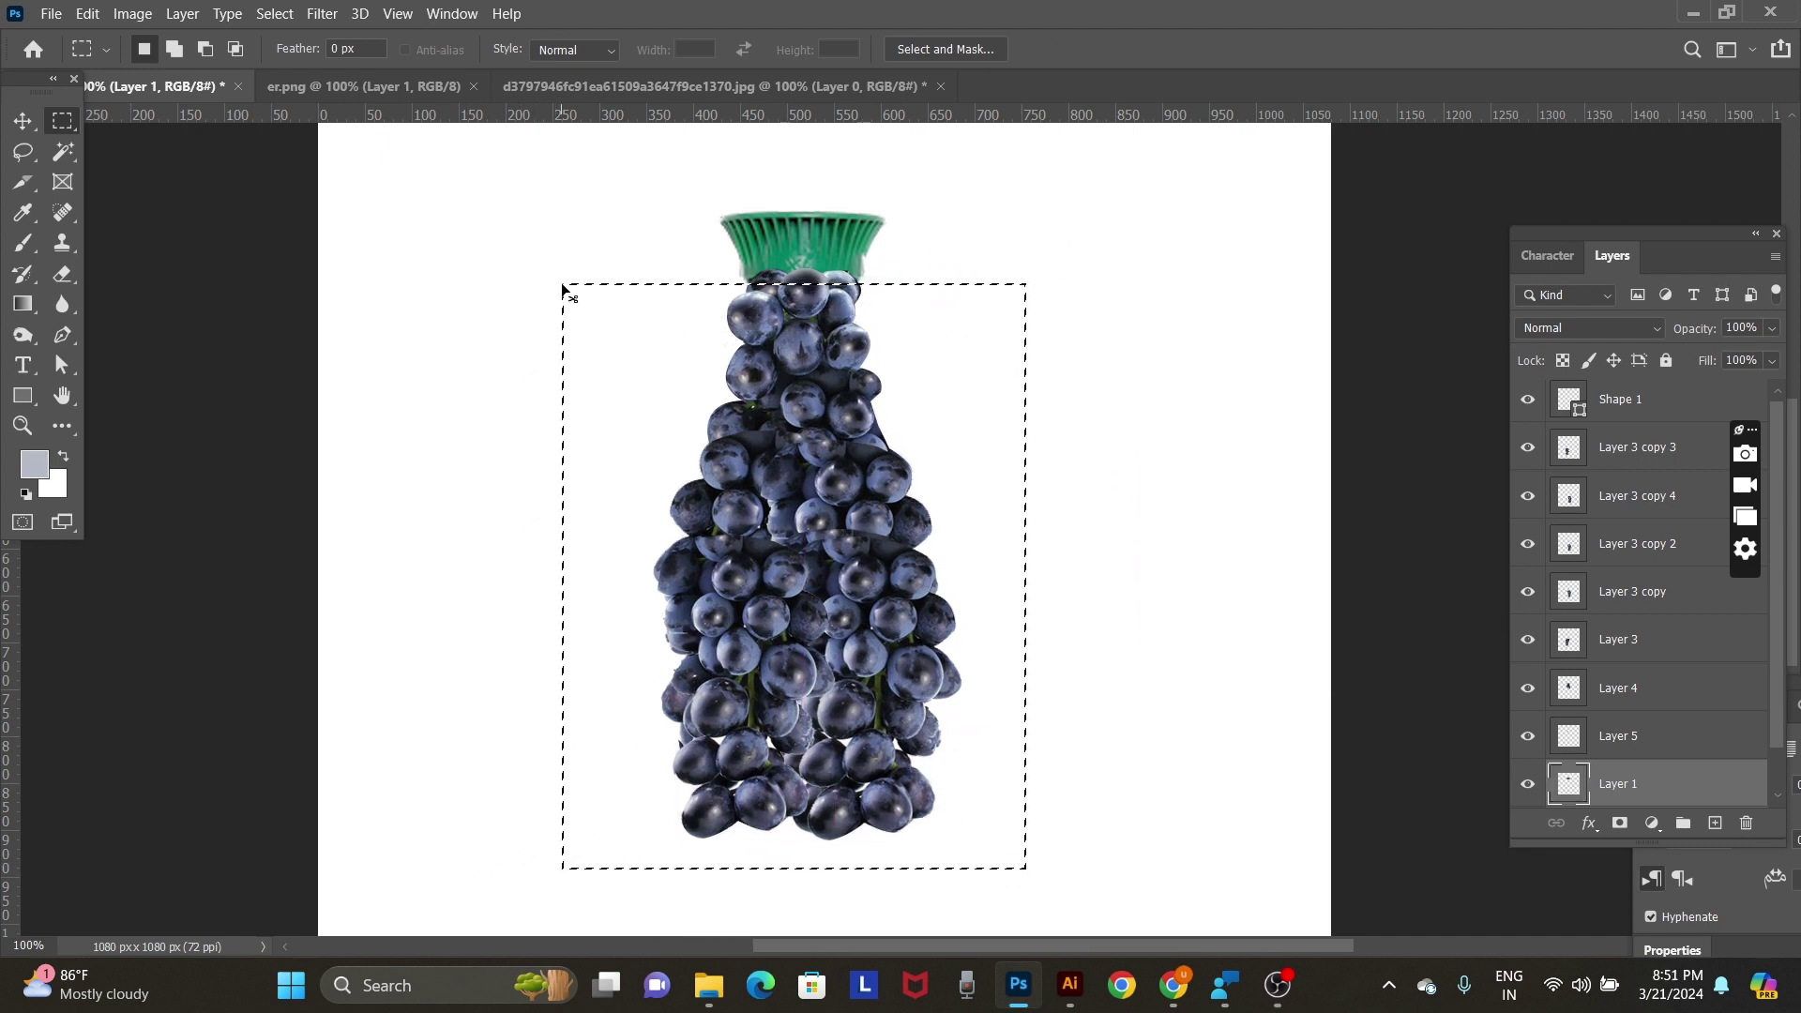
pyautogui.press('Delete')
pyautogui.hotkey('ctrl', 'd')
# Make Layer 4 the active layer, undoing an accidental move of the cap.
pyautogui.press('v')
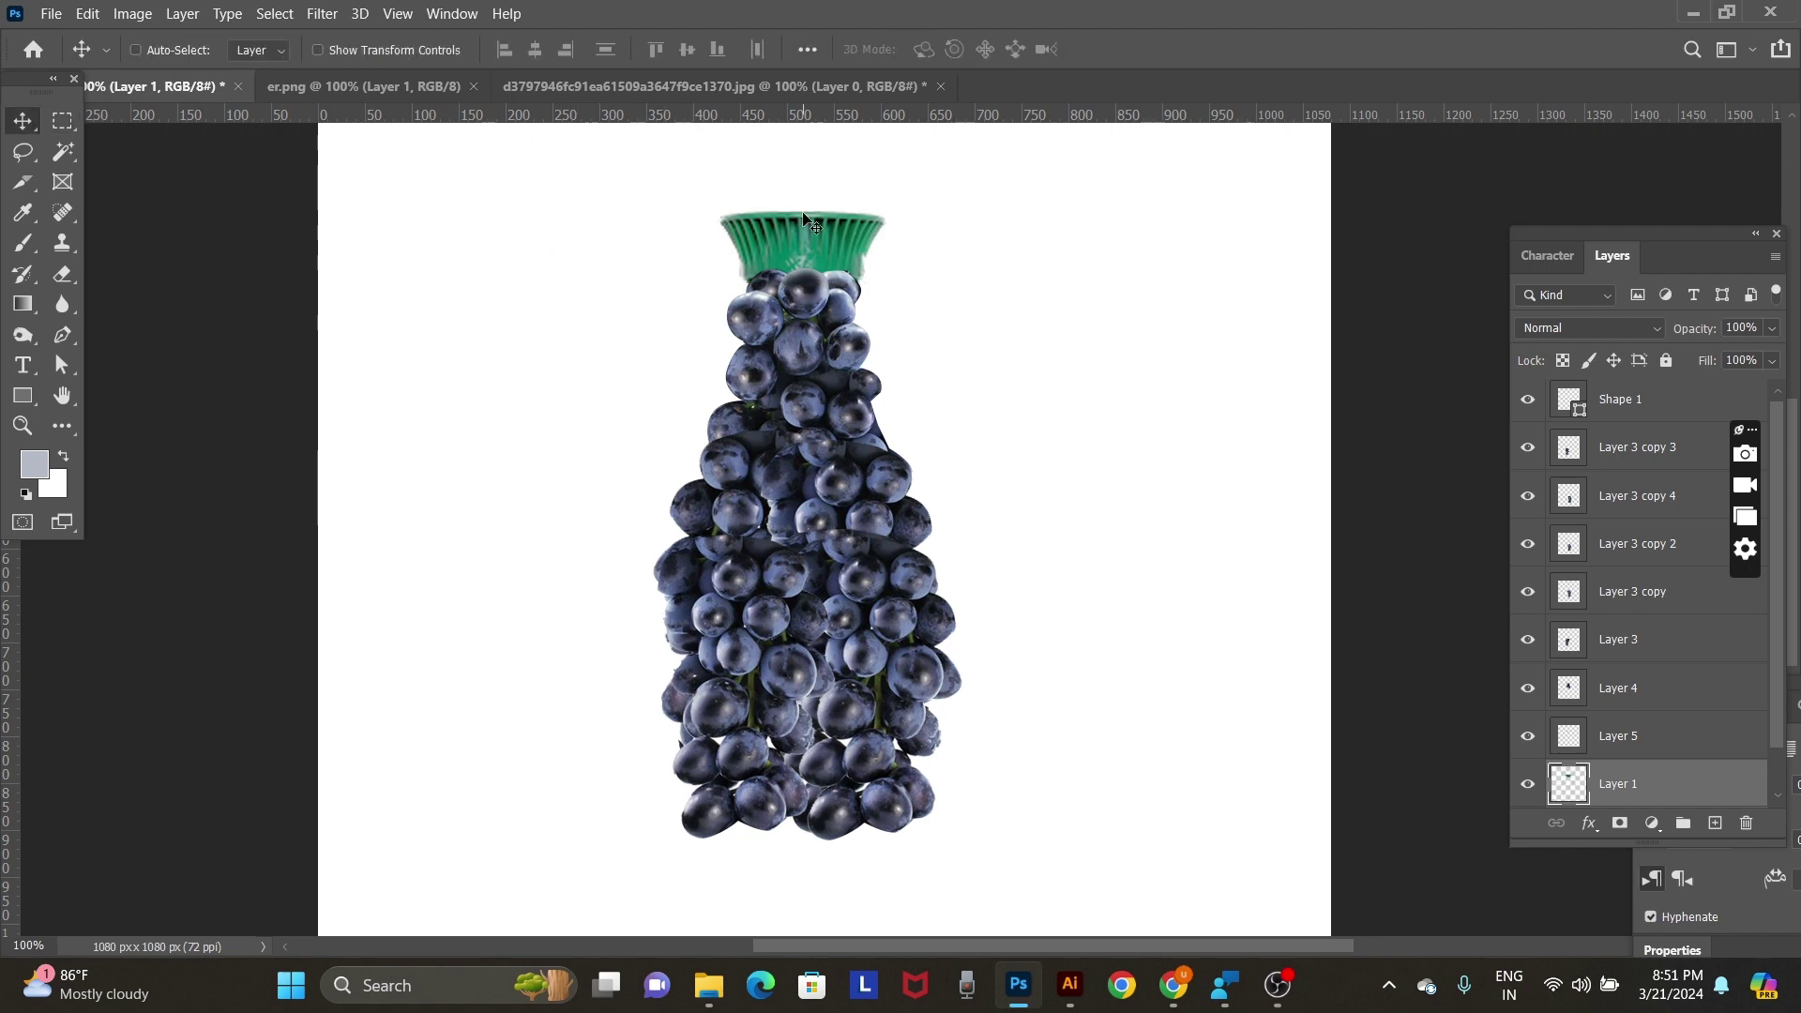
pyautogui.moveTo(803, 246); pyautogui.dragTo(908, 244)
pyautogui.hotkey('ctrl', 'z')
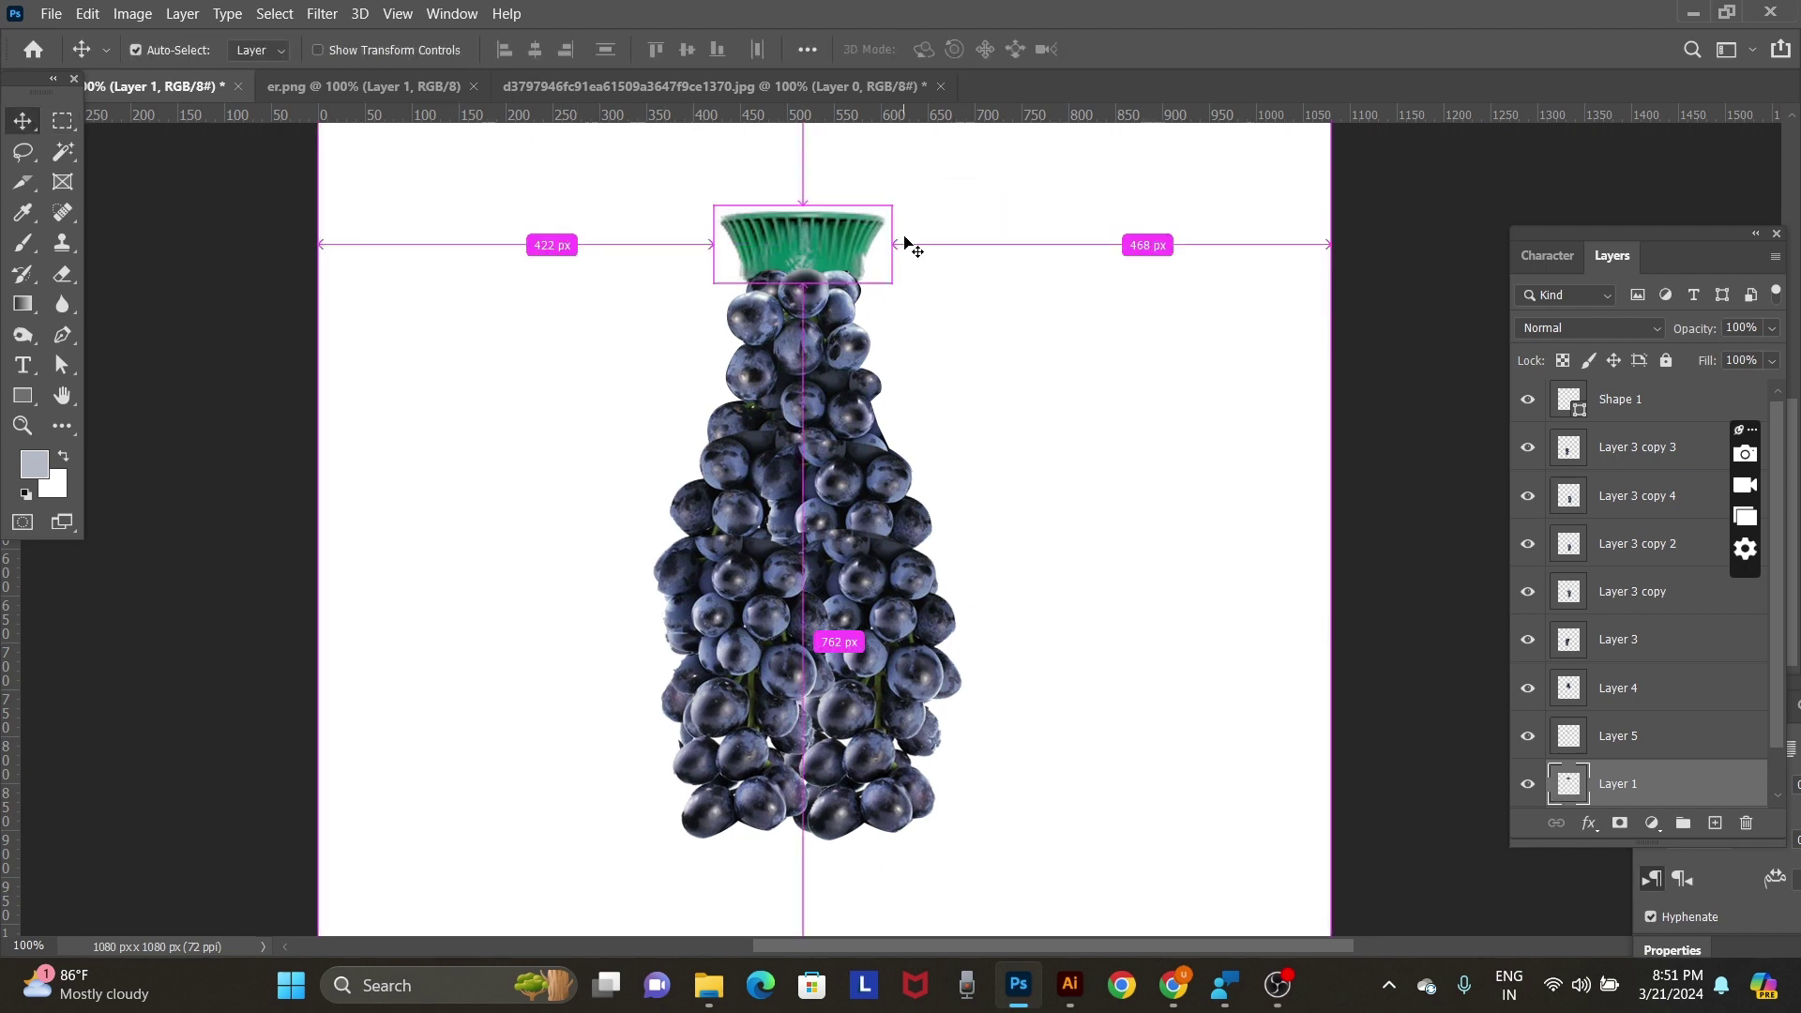
pyautogui.scroll(2, 938, 437)
pyautogui.scroll(3, 919, 441)
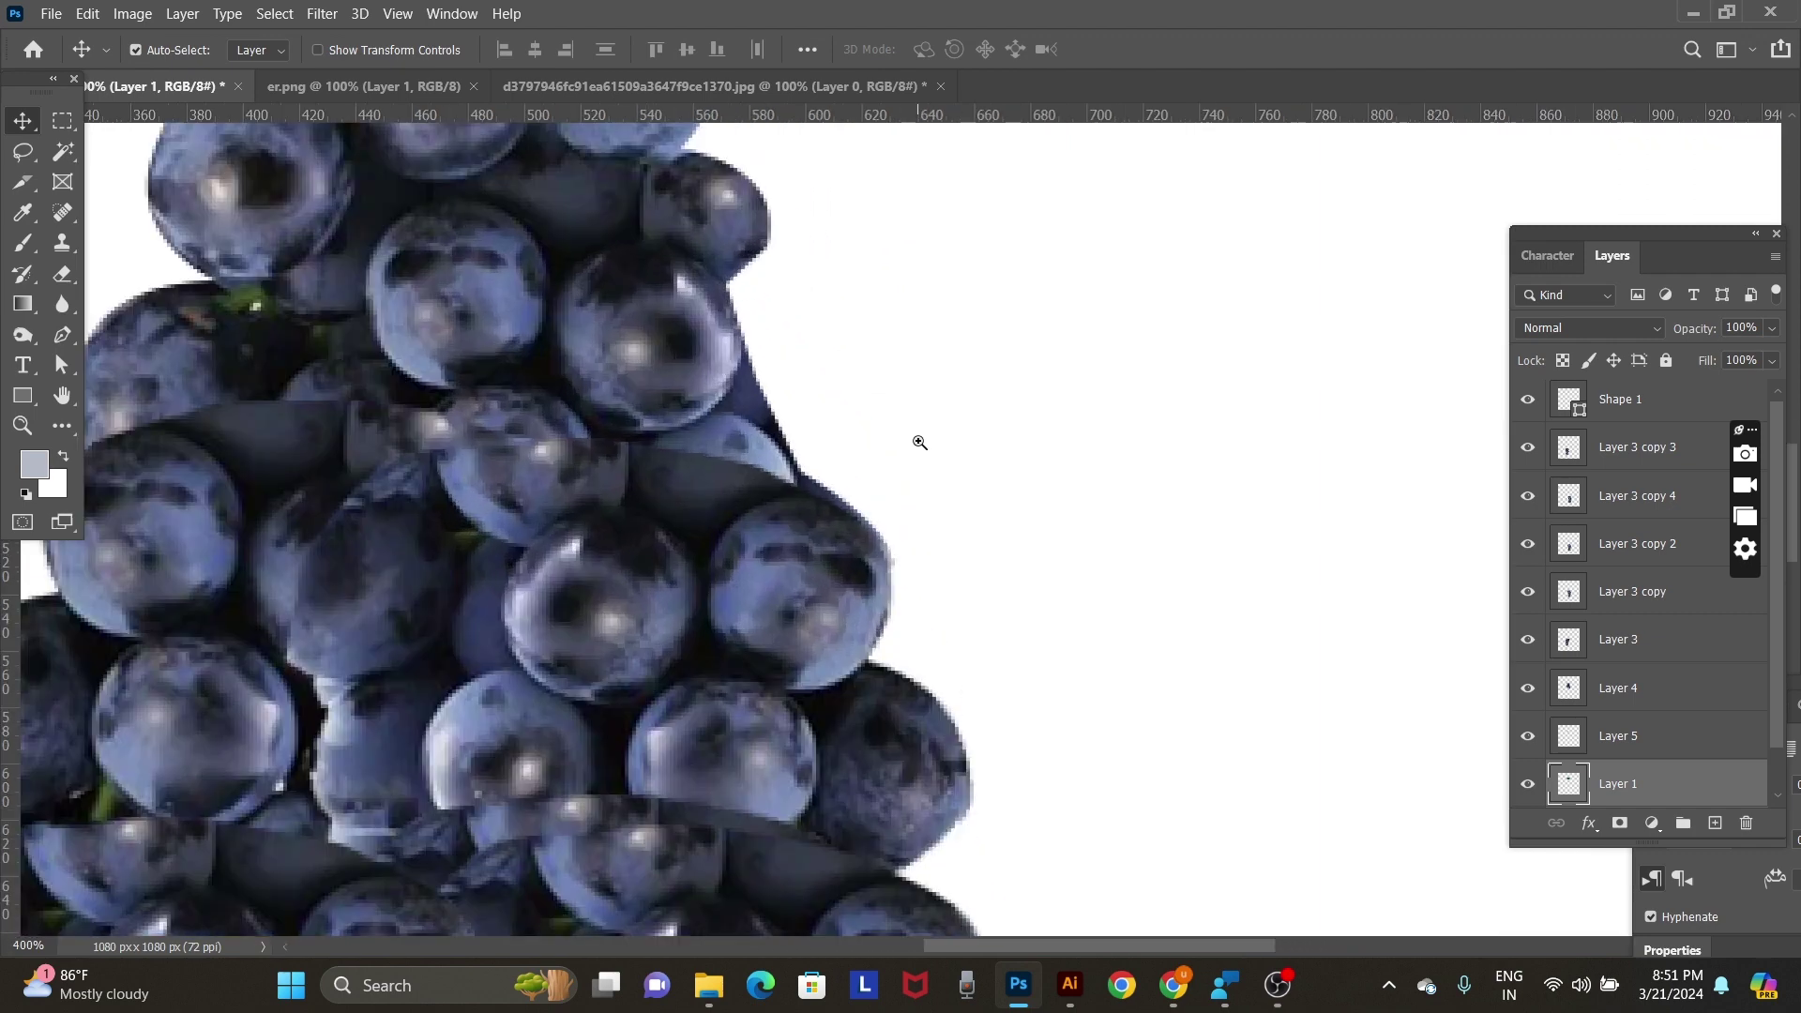
pyautogui.rightClick(718, 386)
pyautogui.click(751, 391)
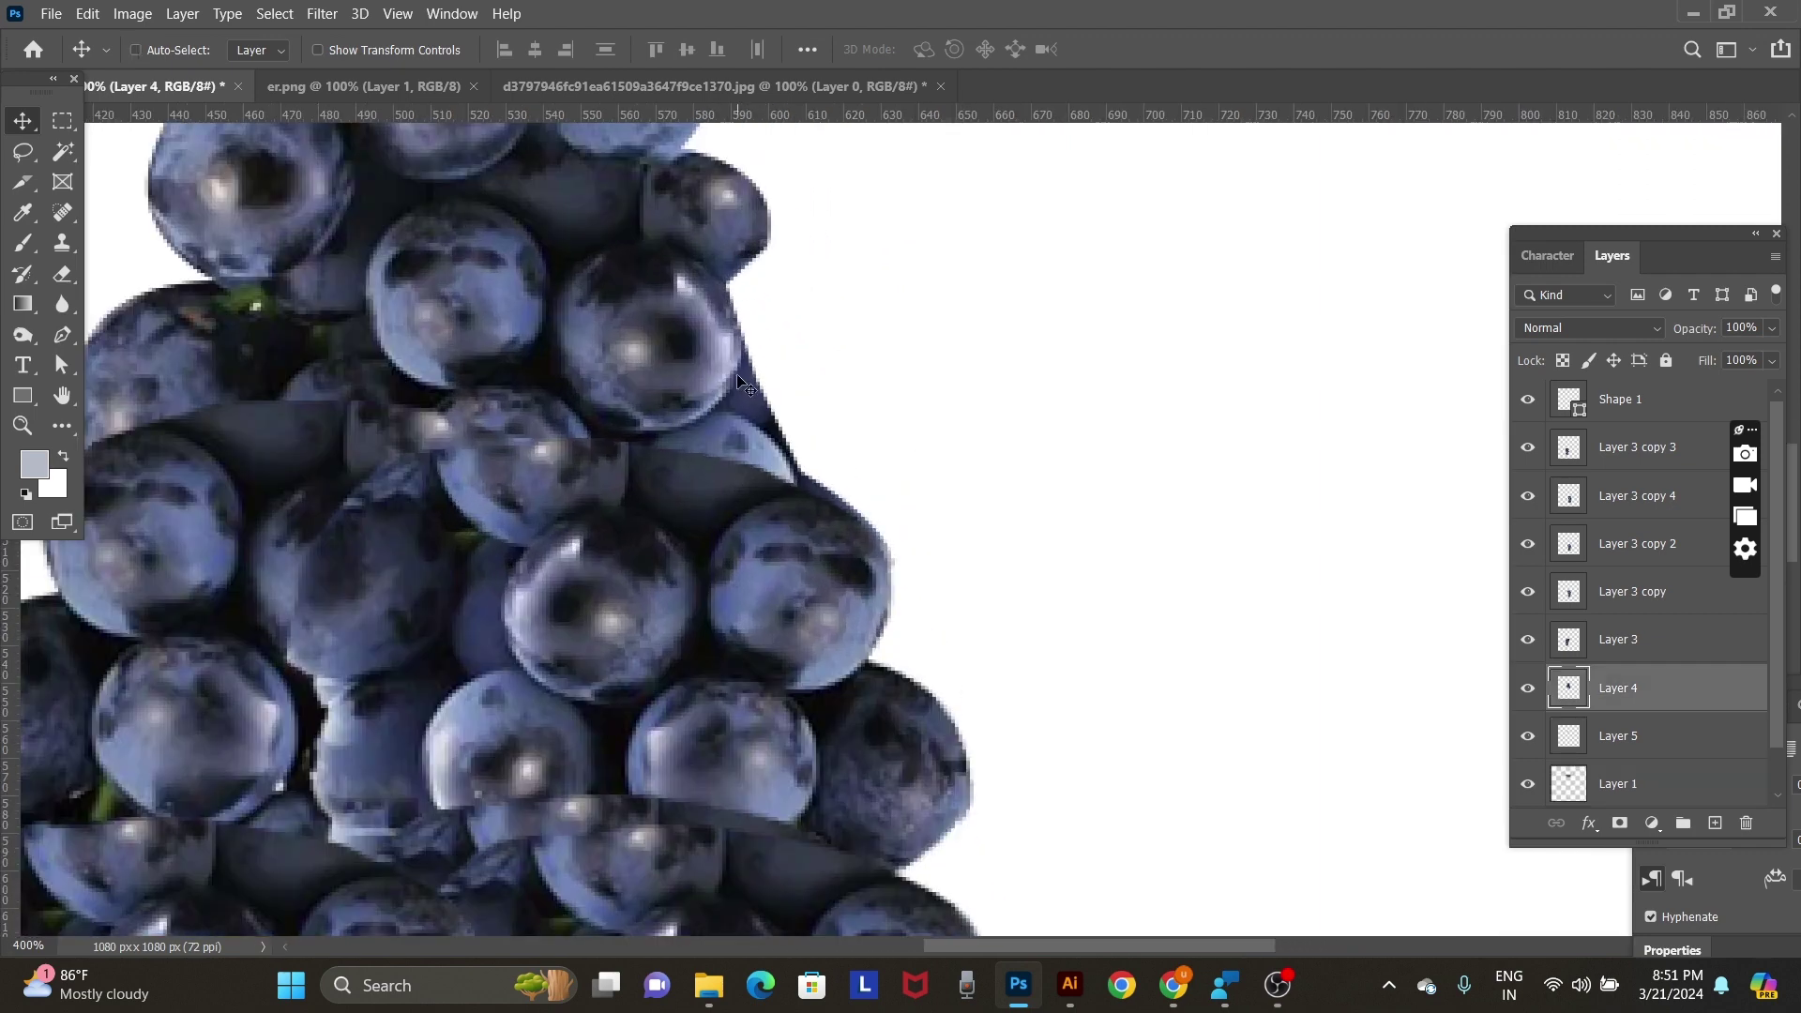
# Cut away the stray grape rim protruding past the bottle's right edge on Layer 4.
pyautogui.press('p')
pyautogui.click(709, 409)
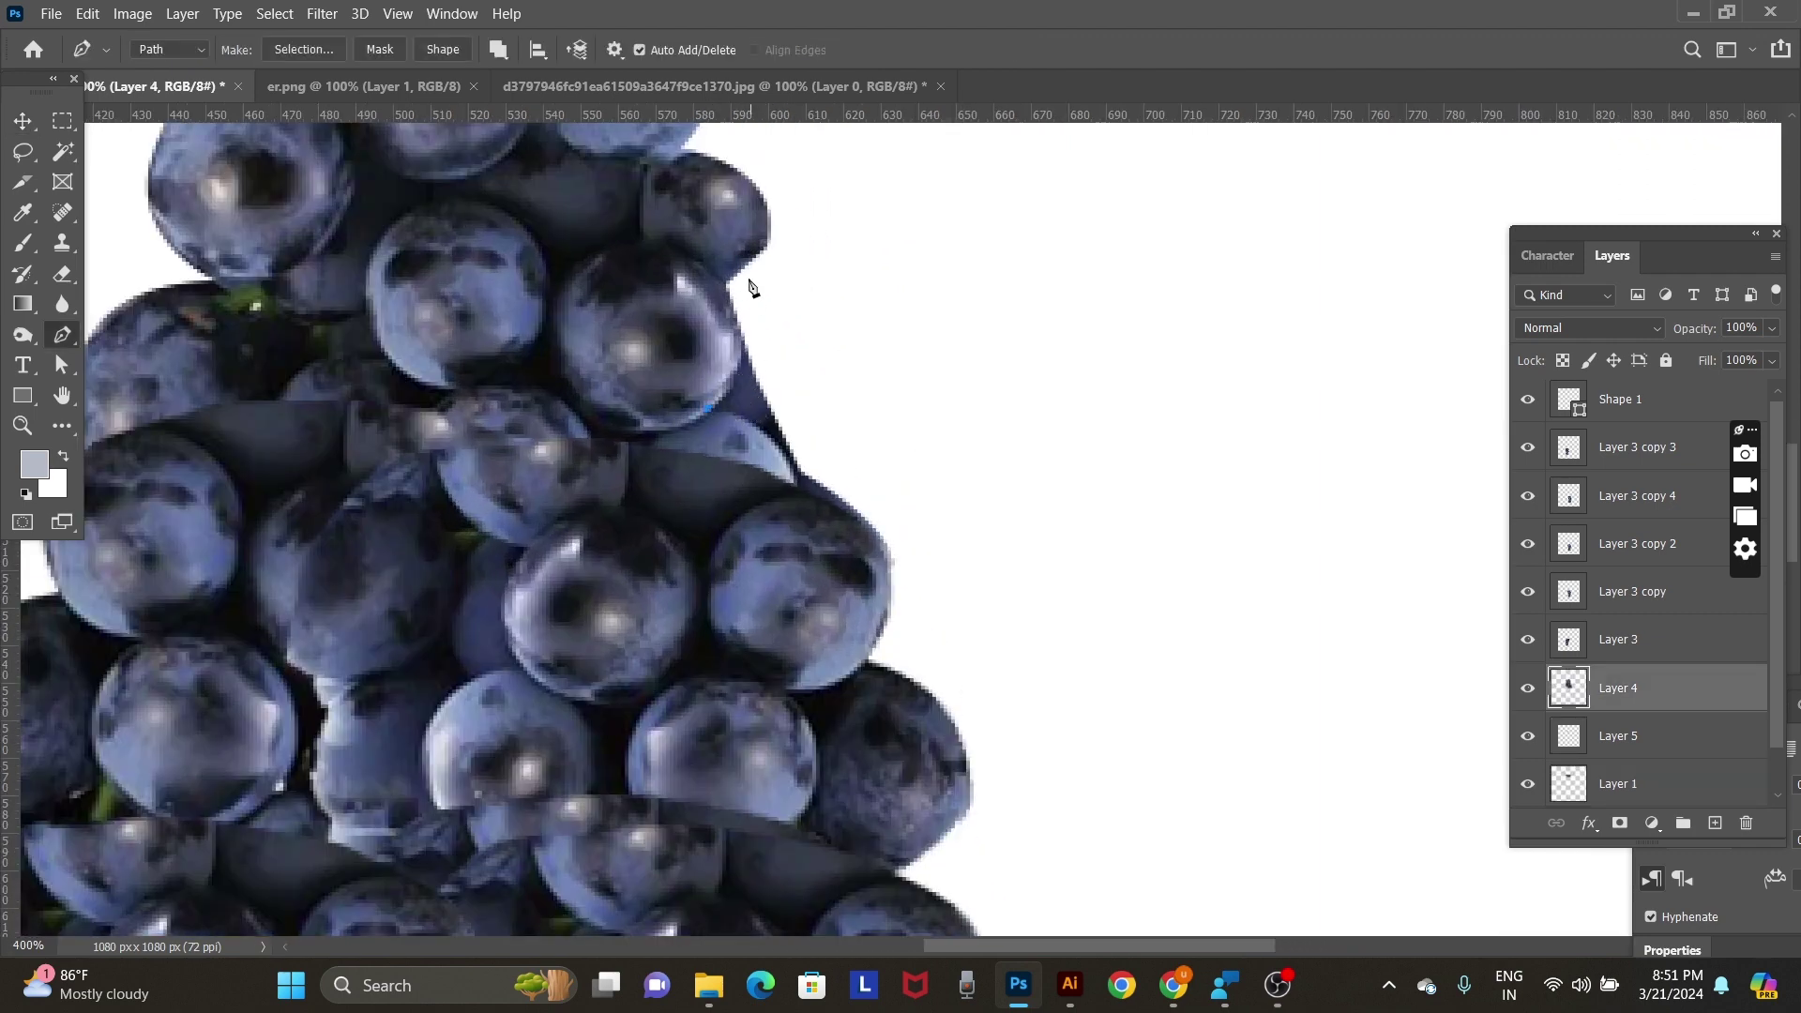
pyautogui.moveTo(728, 281); pyautogui.dragTo(762, 368)
pyautogui.click(729, 282)
pyautogui.moveTo(880, 397); pyautogui.dragTo(872, 427)
pyautogui.click(902, 595)
pyautogui.moveTo(798, 491); pyautogui.dragTo(694, 470)
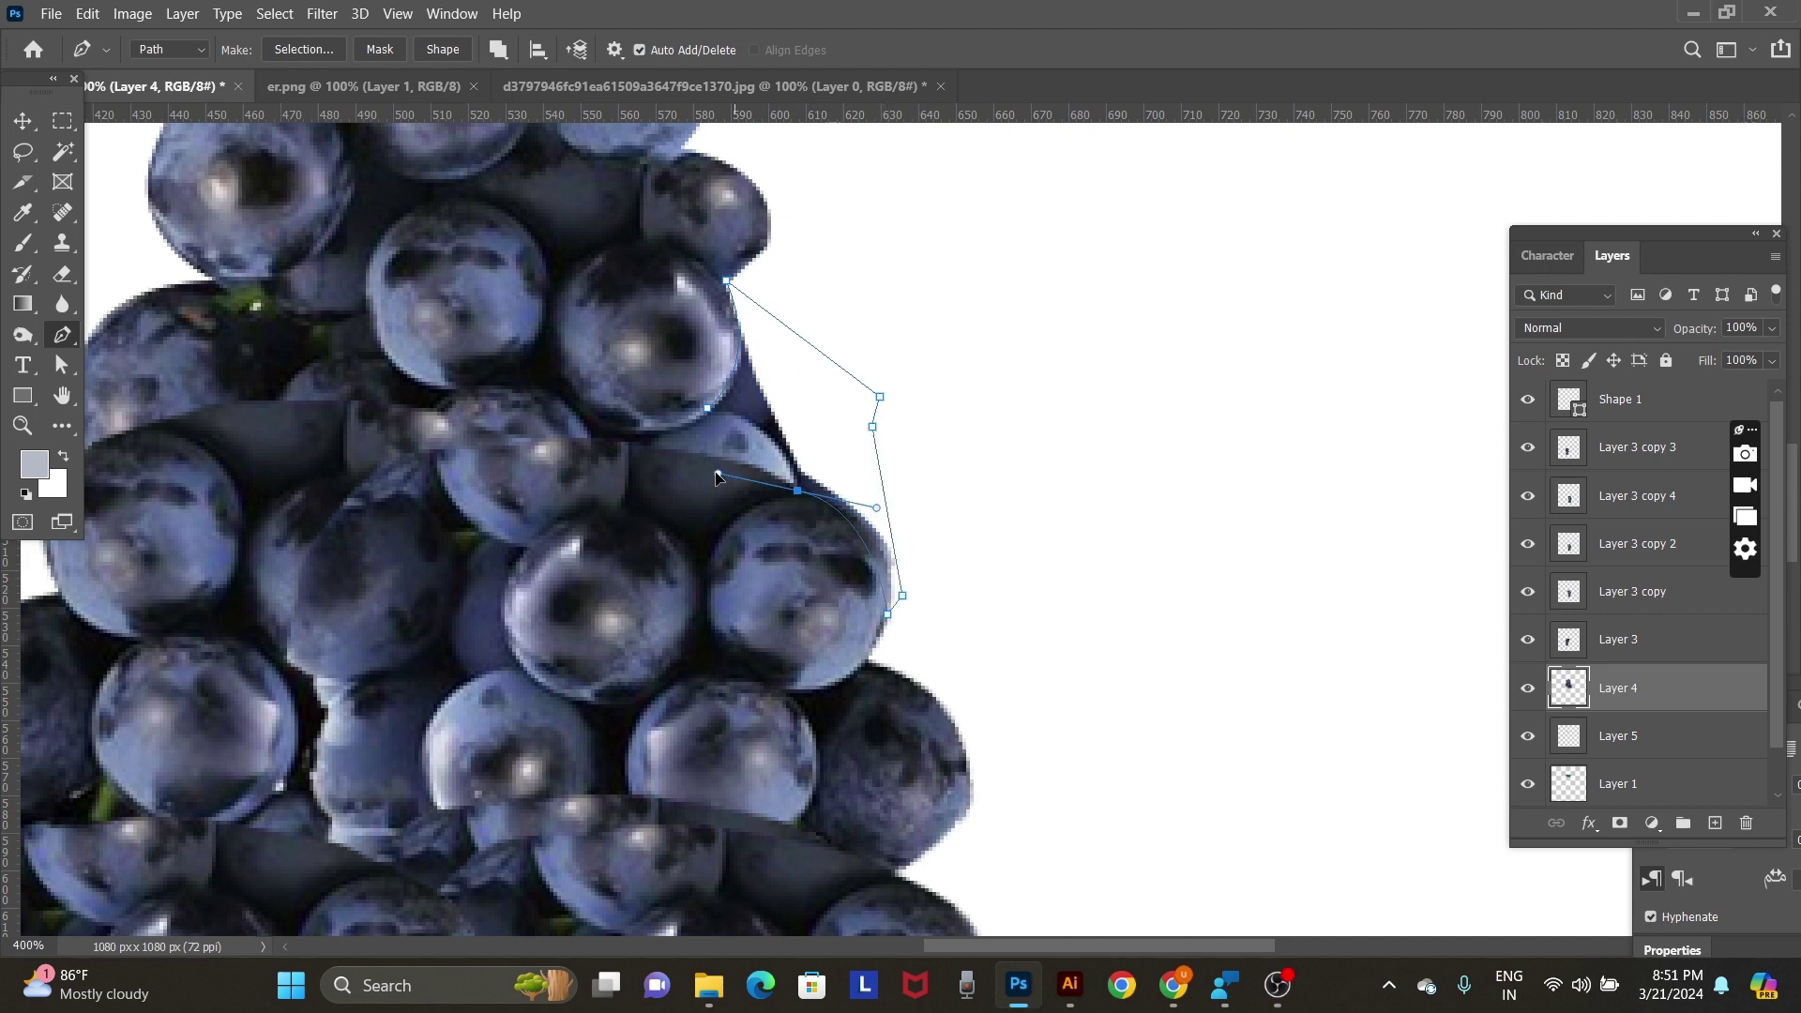
pyautogui.keyDown('alt'); pyautogui.click(797, 490); pyautogui.keyUp('alt')
pyautogui.moveTo(712, 411); pyautogui.dragTo(644, 403)
pyautogui.hotkey('ctrl', 'Return')
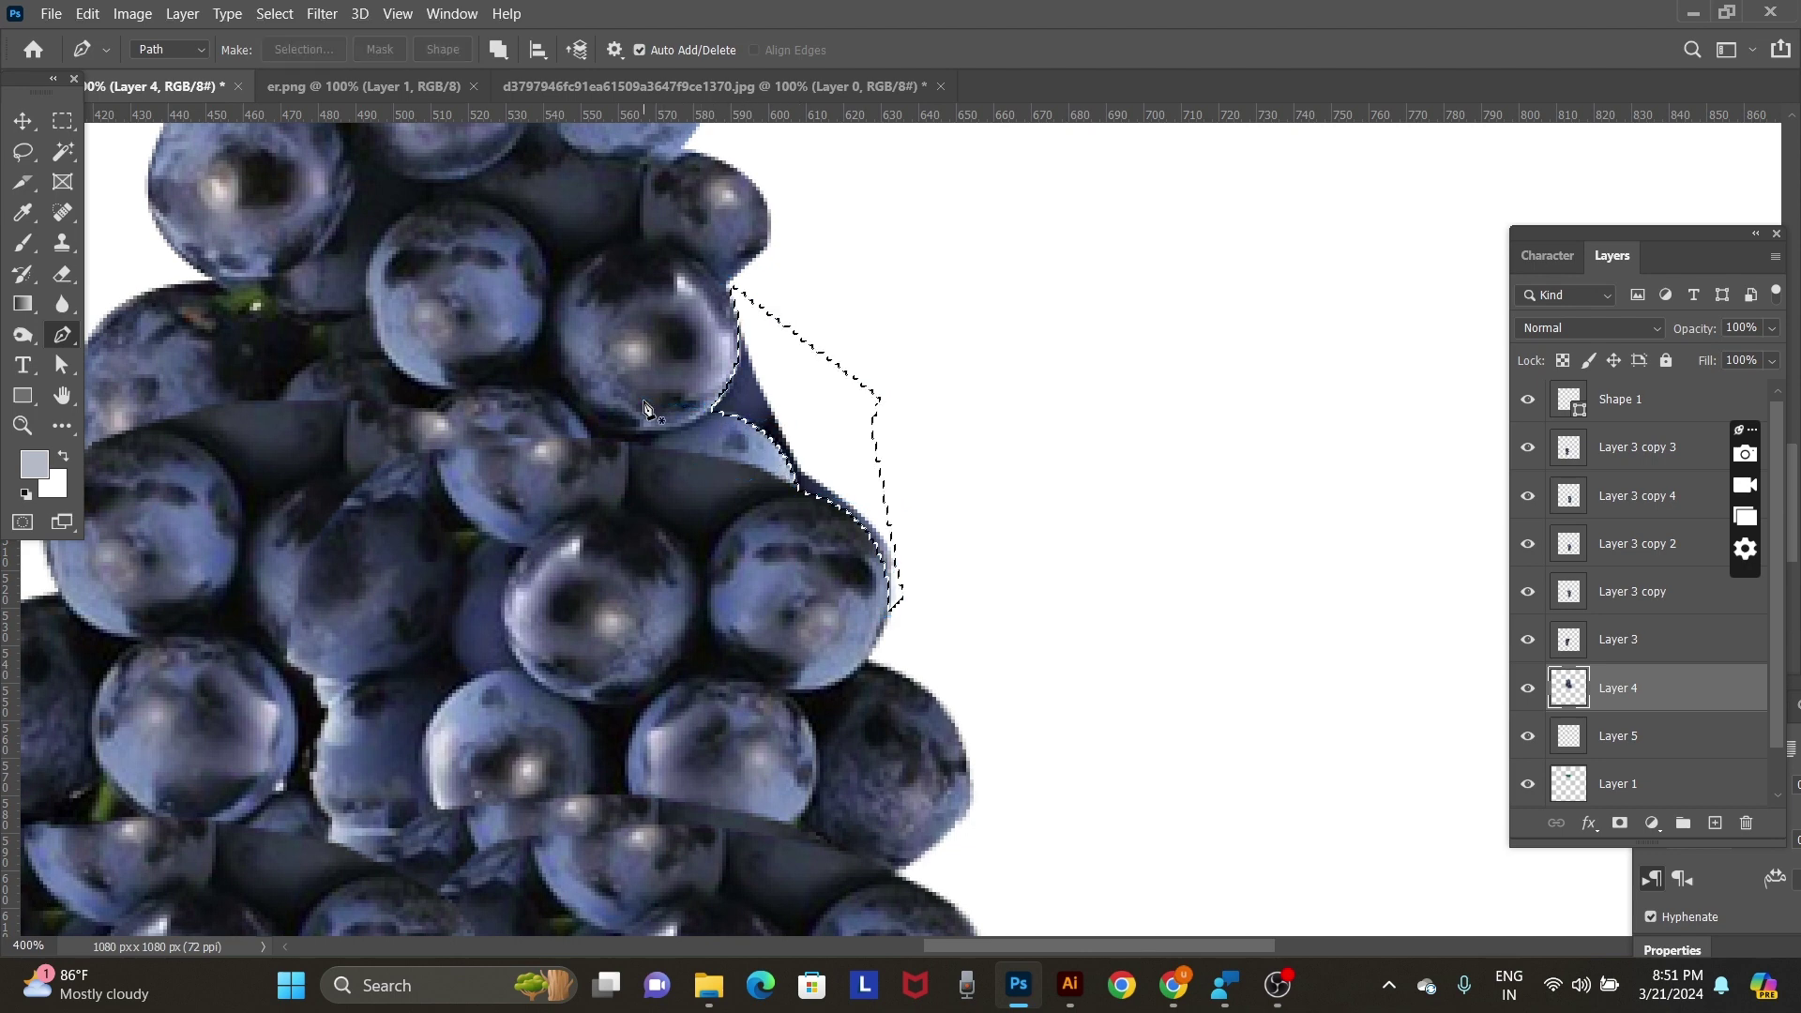
pyautogui.press('Delete')
pyautogui.hotkey('ctrl', 'd')
# Delete a second stray area beside the upper grape on Layer 4.
pyautogui.press('v')
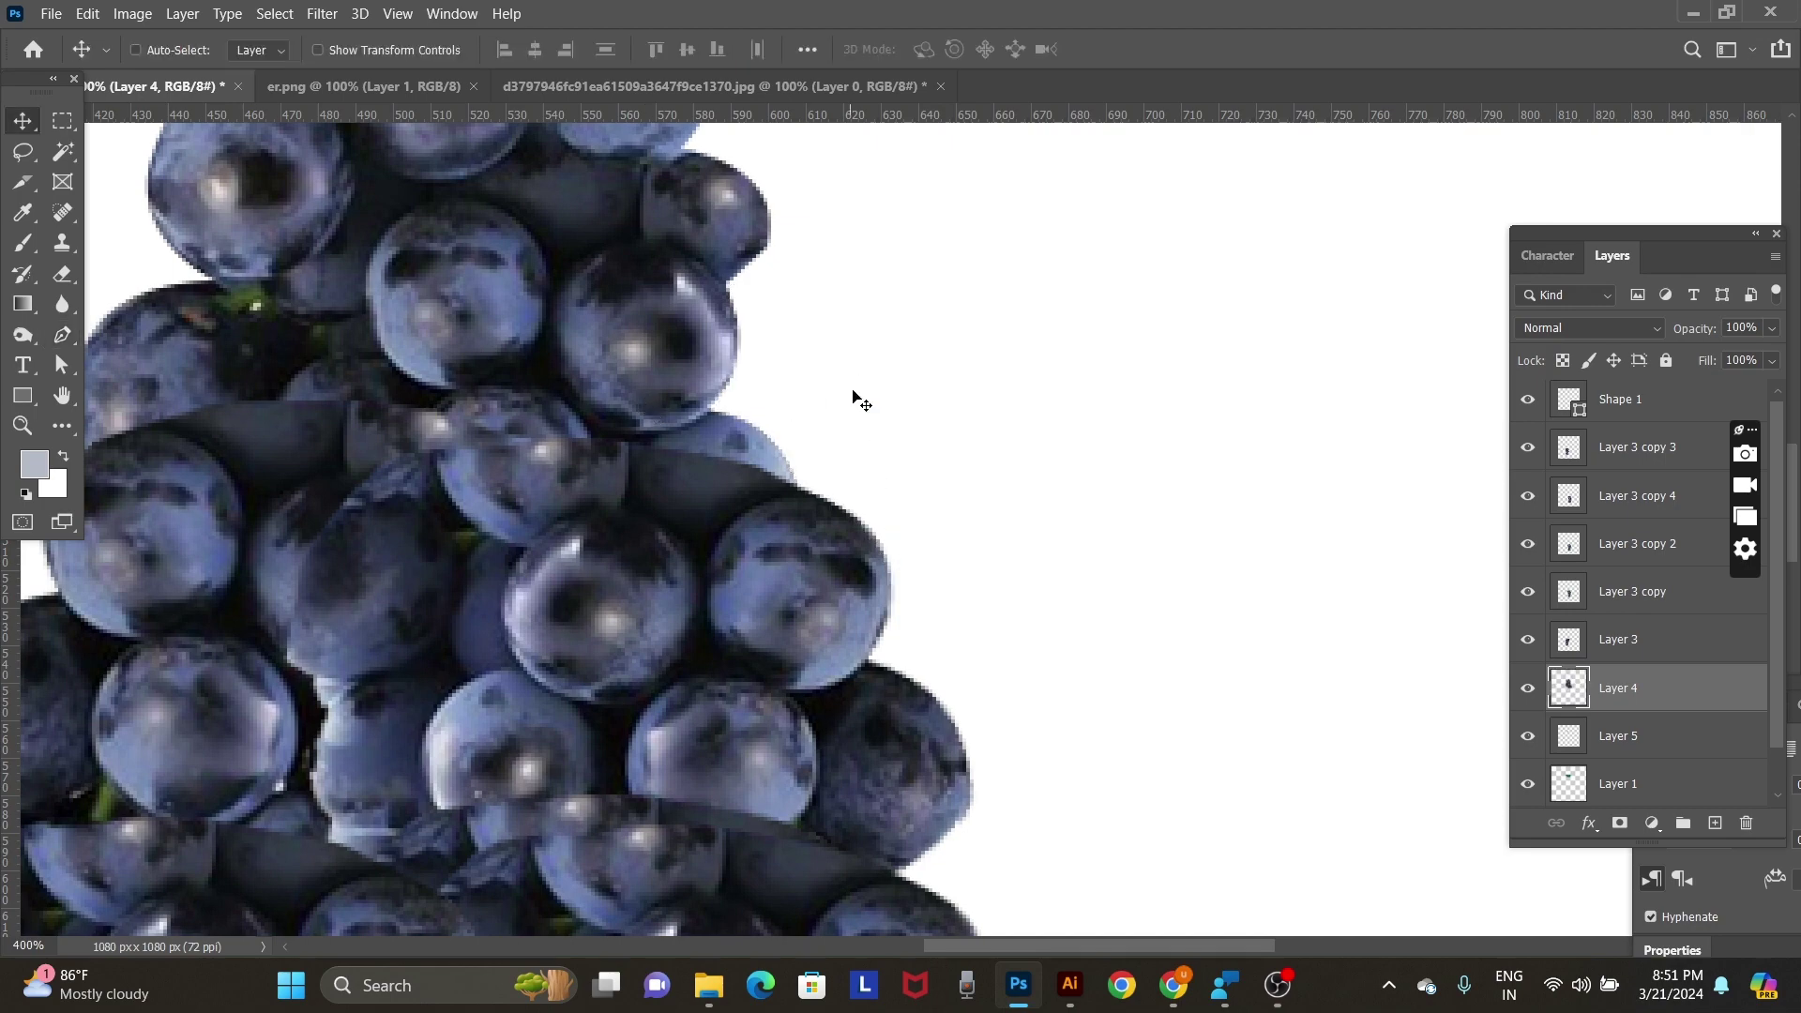
pyautogui.hotkey('ctrl', '-')
pyautogui.hotkey('ctrl', '-')
pyautogui.keyDown('ctrl'); pyautogui.click(848, 324); pyautogui.keyUp('ctrl')
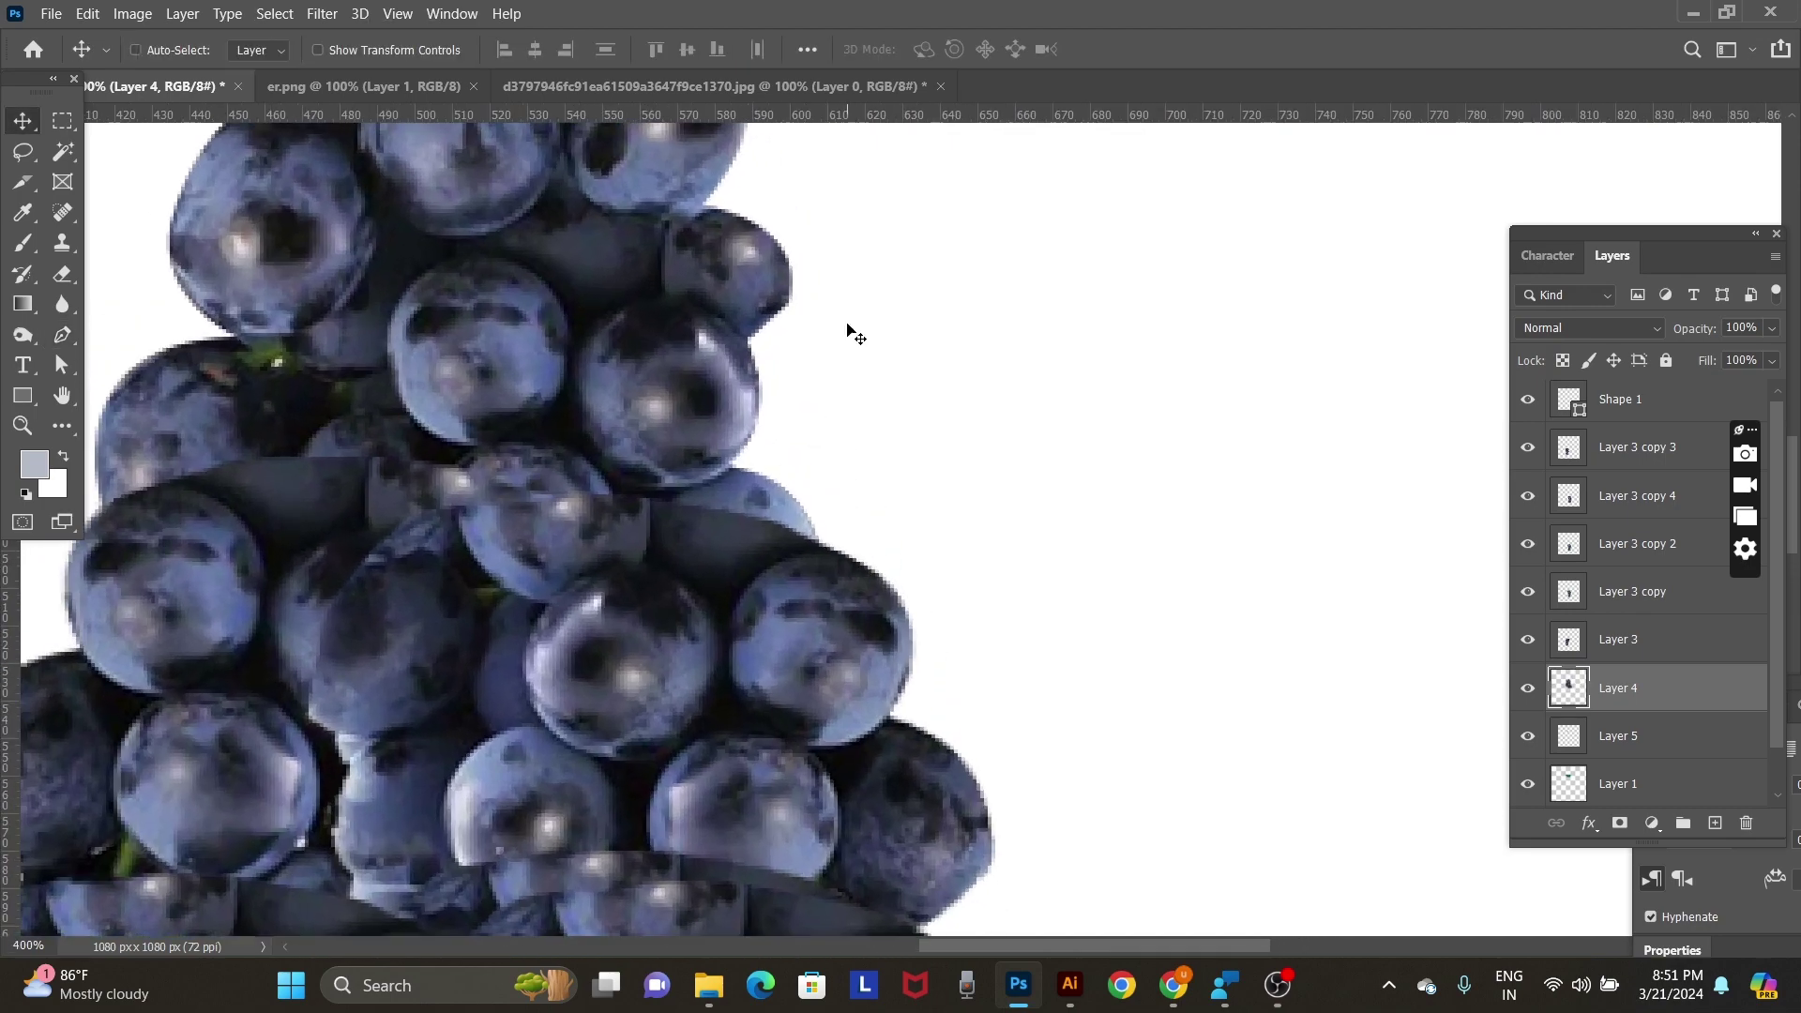
pyautogui.press('p')
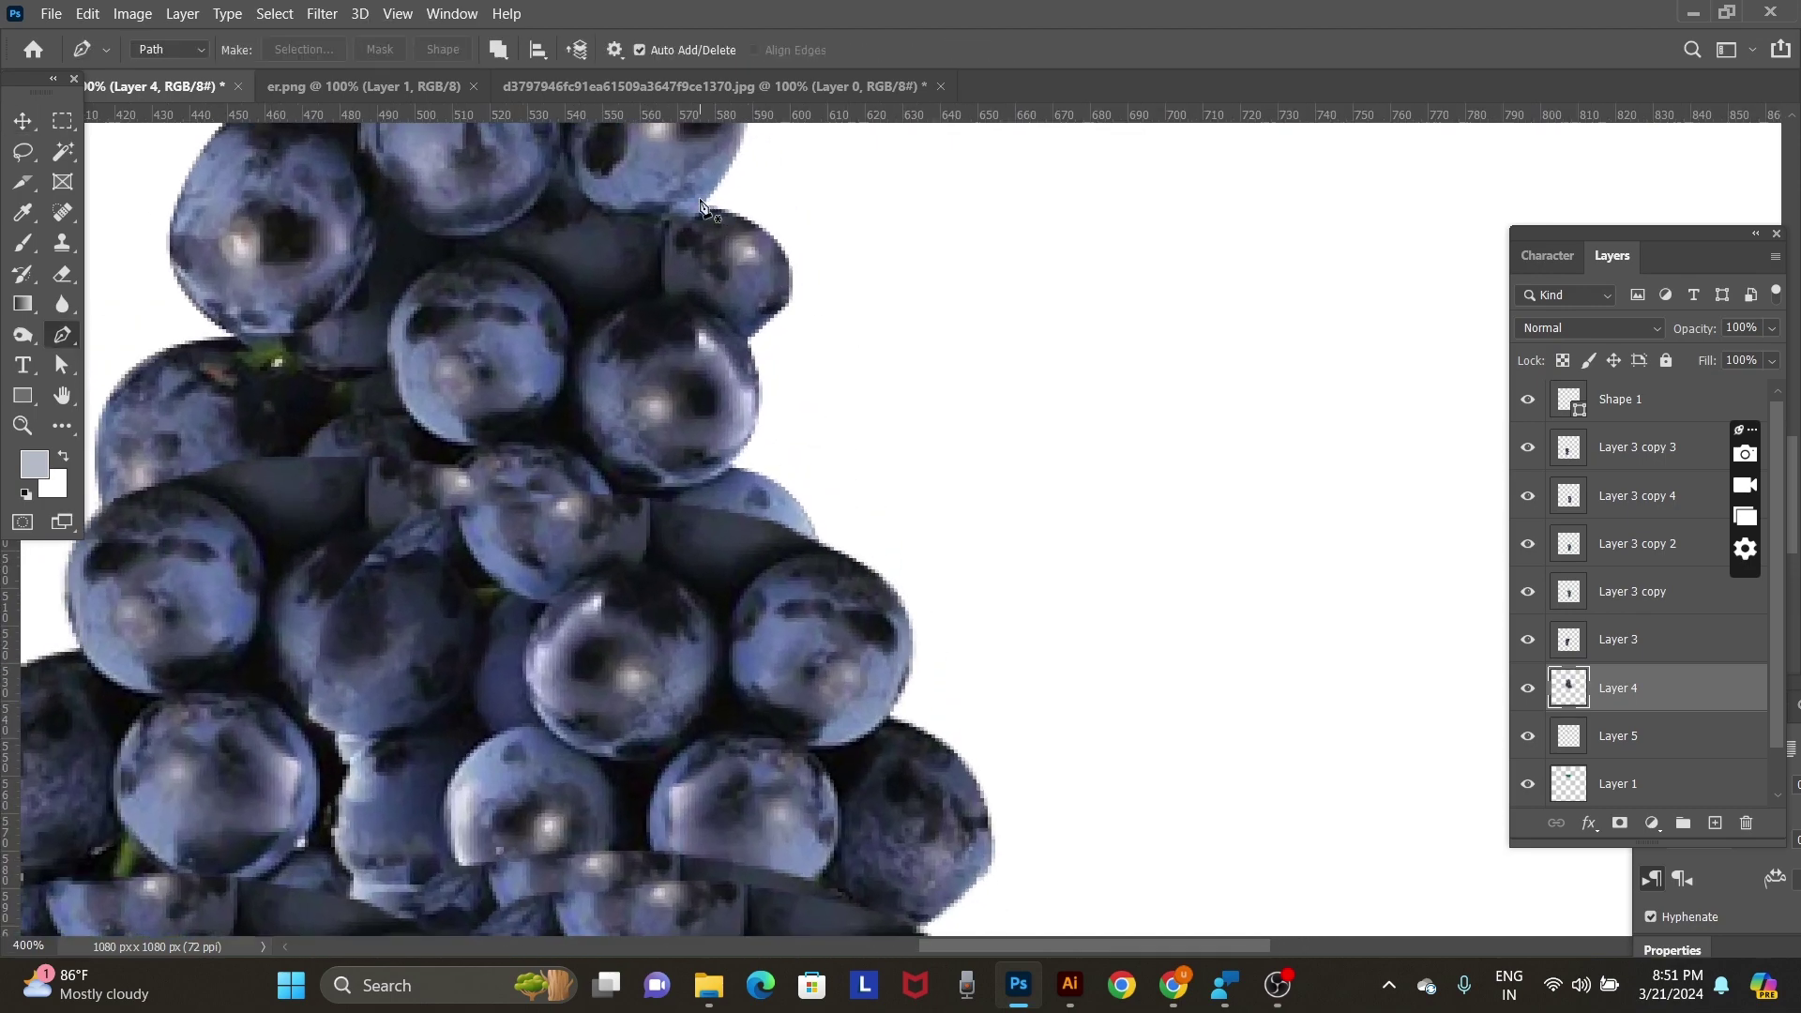
pyautogui.click(700, 205)
pyautogui.moveTo(783, 266); pyautogui.dragTo(788, 324)
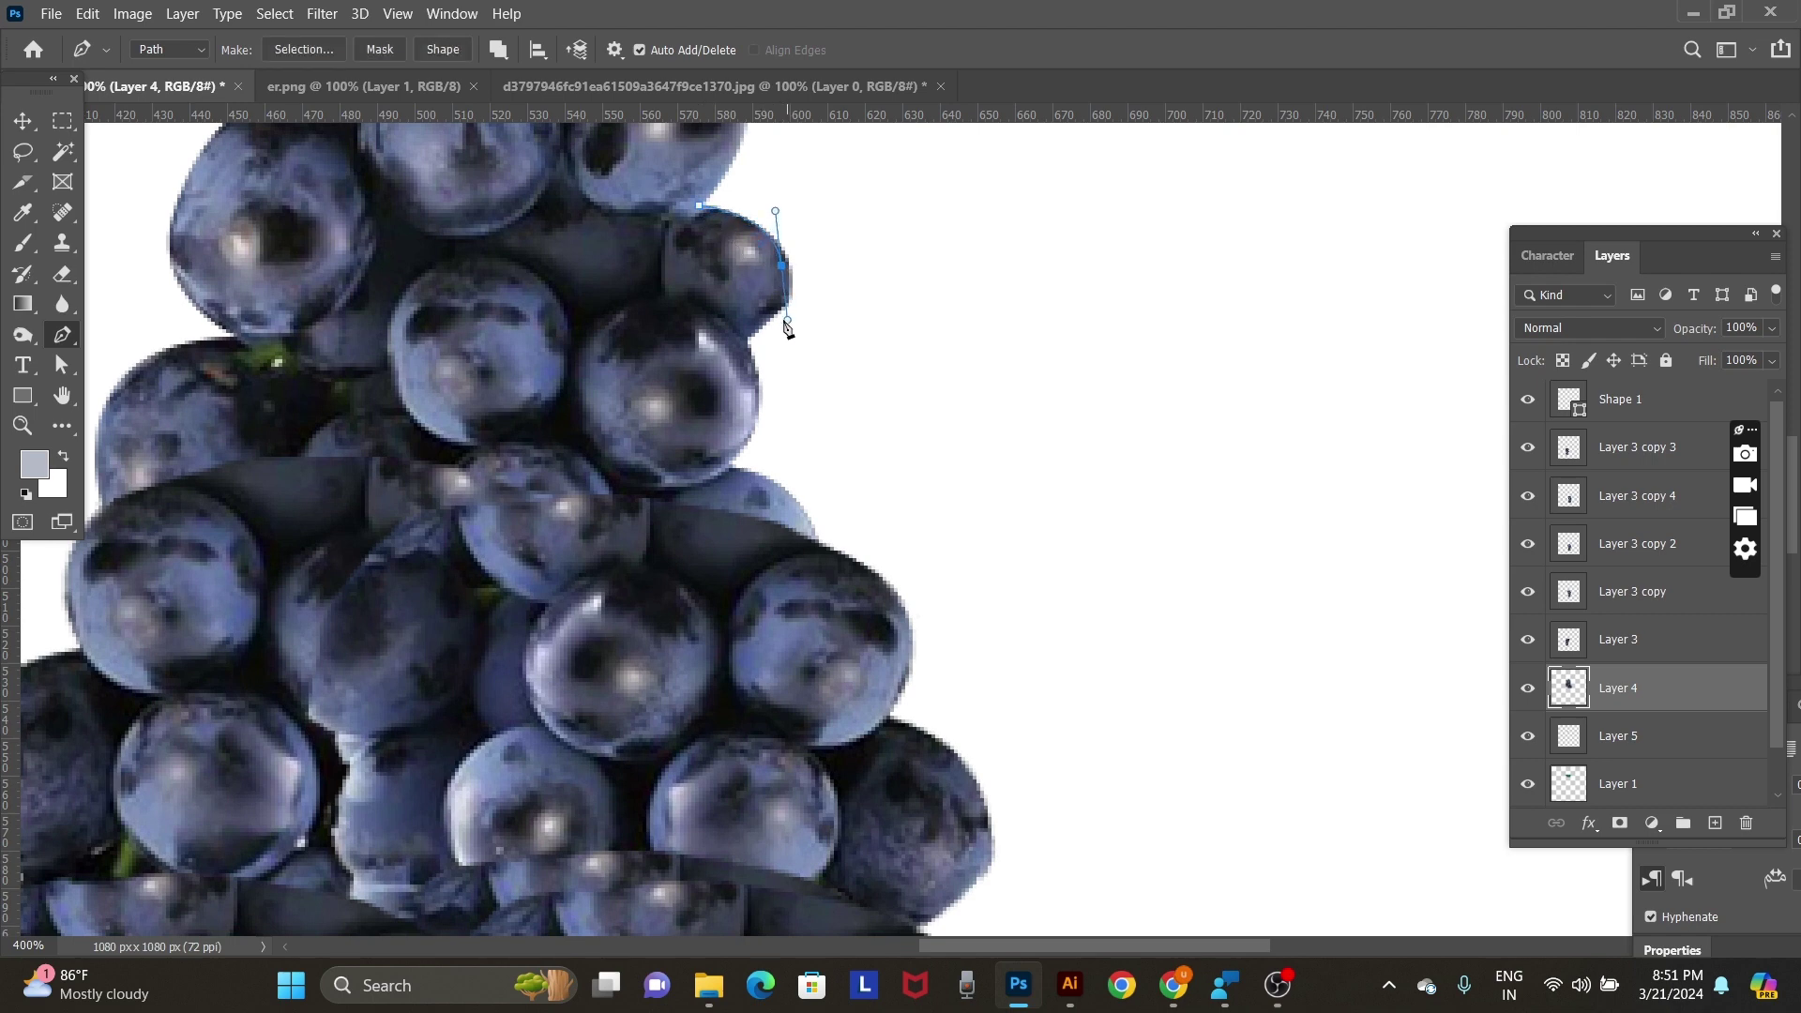
pyautogui.click(882, 298)
pyautogui.click(877, 223)
pyautogui.click(784, 190)
pyautogui.hotkey('ctrl', 'Return')
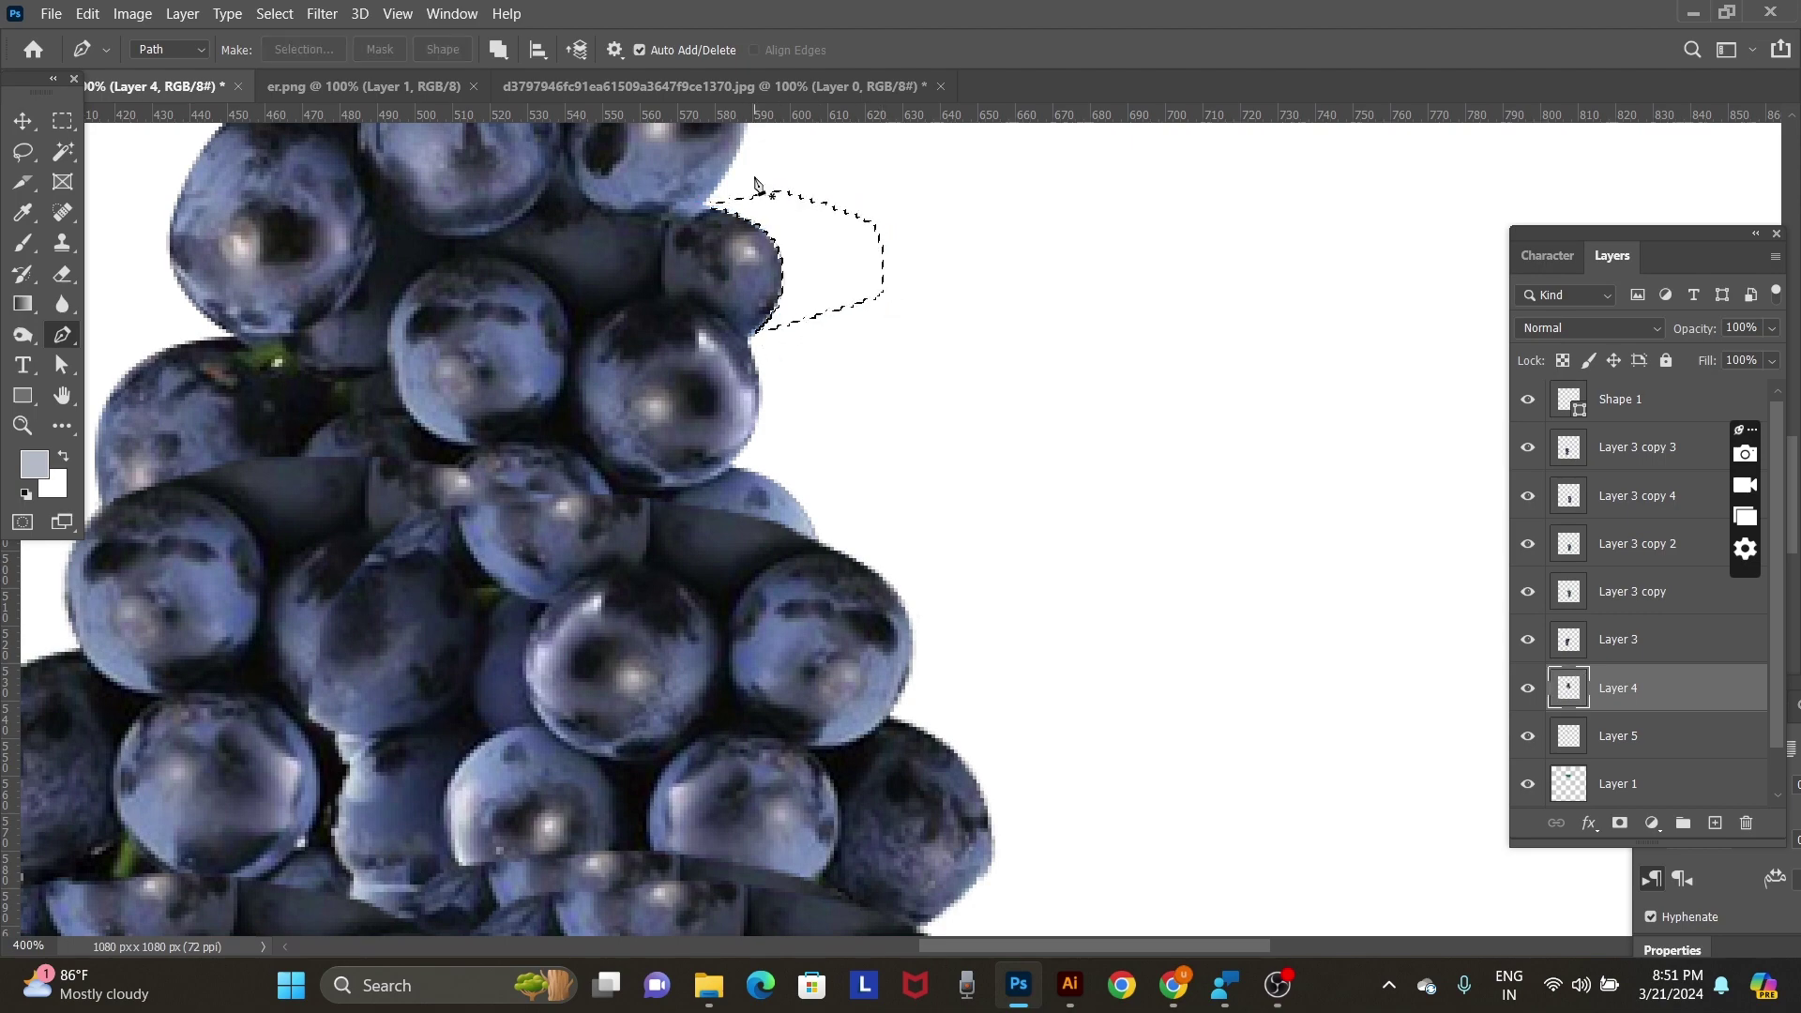
pyautogui.press('Delete')
pyautogui.hotkey('ctrl', 'd')
pyautogui.press('v')
# Pen-trace another grape rim protruding along the bottle's right edge.
pyautogui.keyDown('alt'); pyautogui.click(853, 303); pyautogui.keyUp('alt')
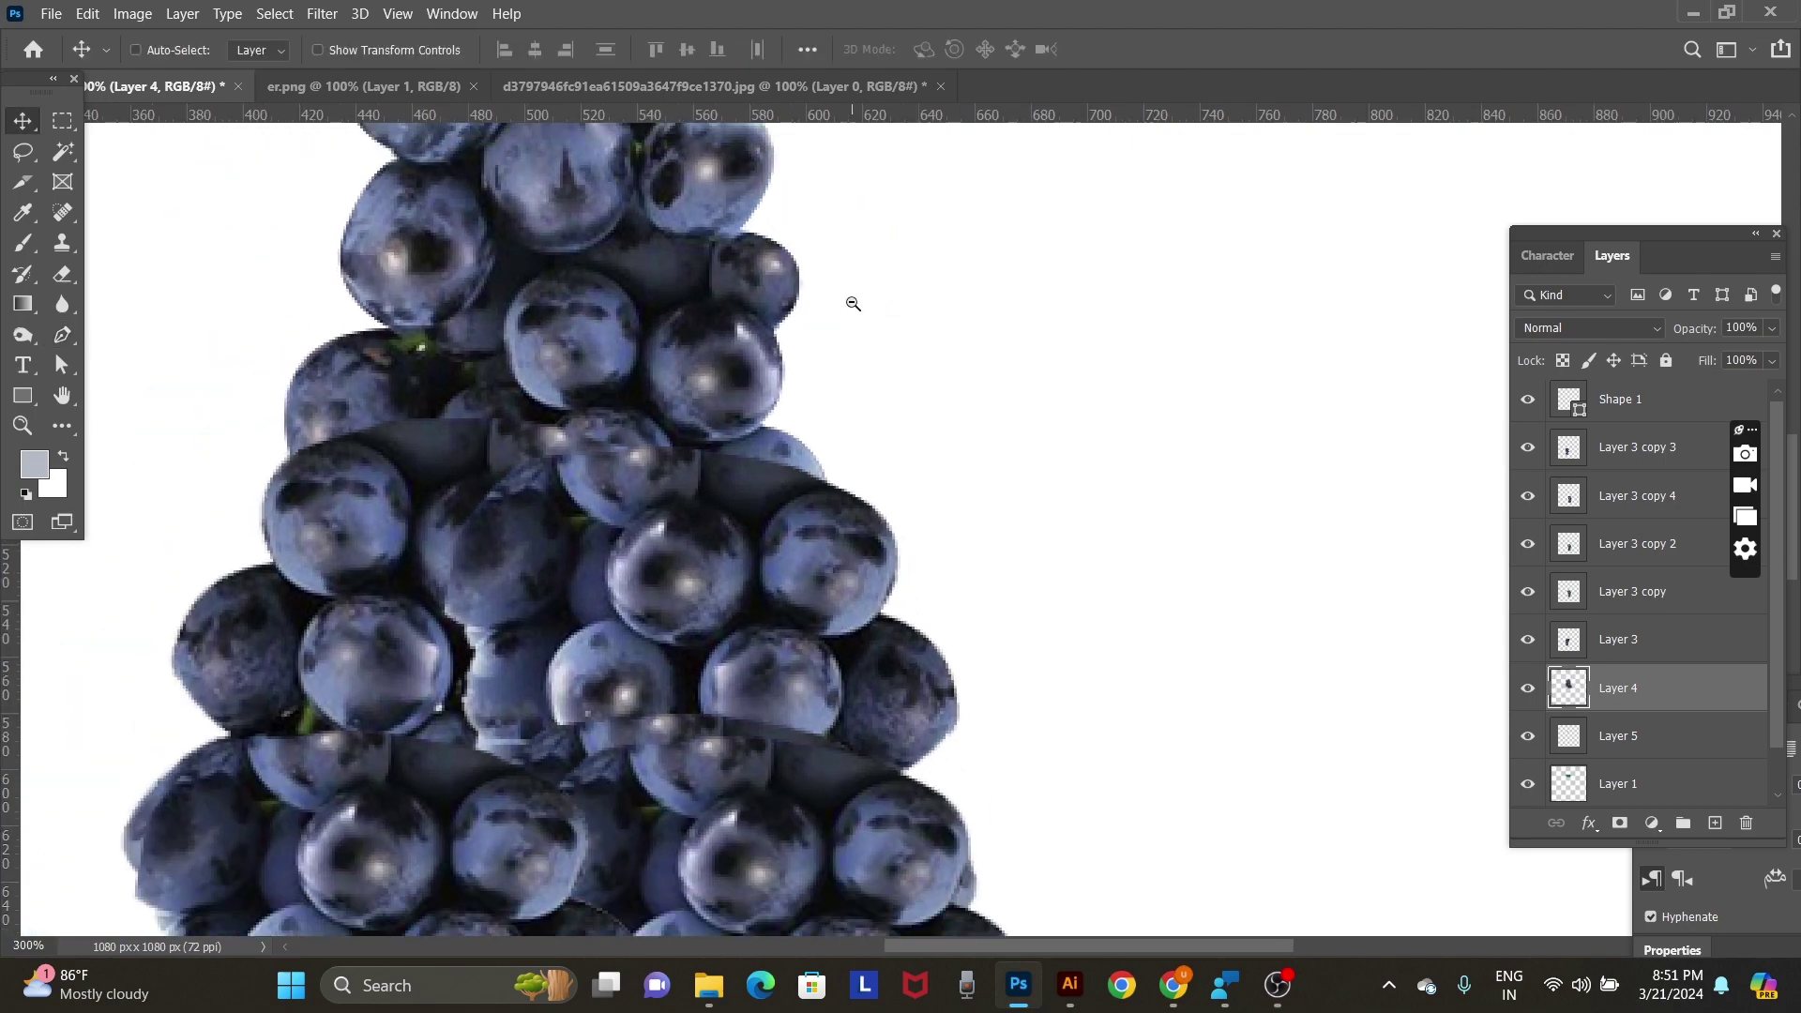
pyautogui.hotkey('ctrl', '0')
pyautogui.scroll(5, 978, 450)
pyautogui.moveTo(979, 451); pyautogui.dragTo(618, 454)
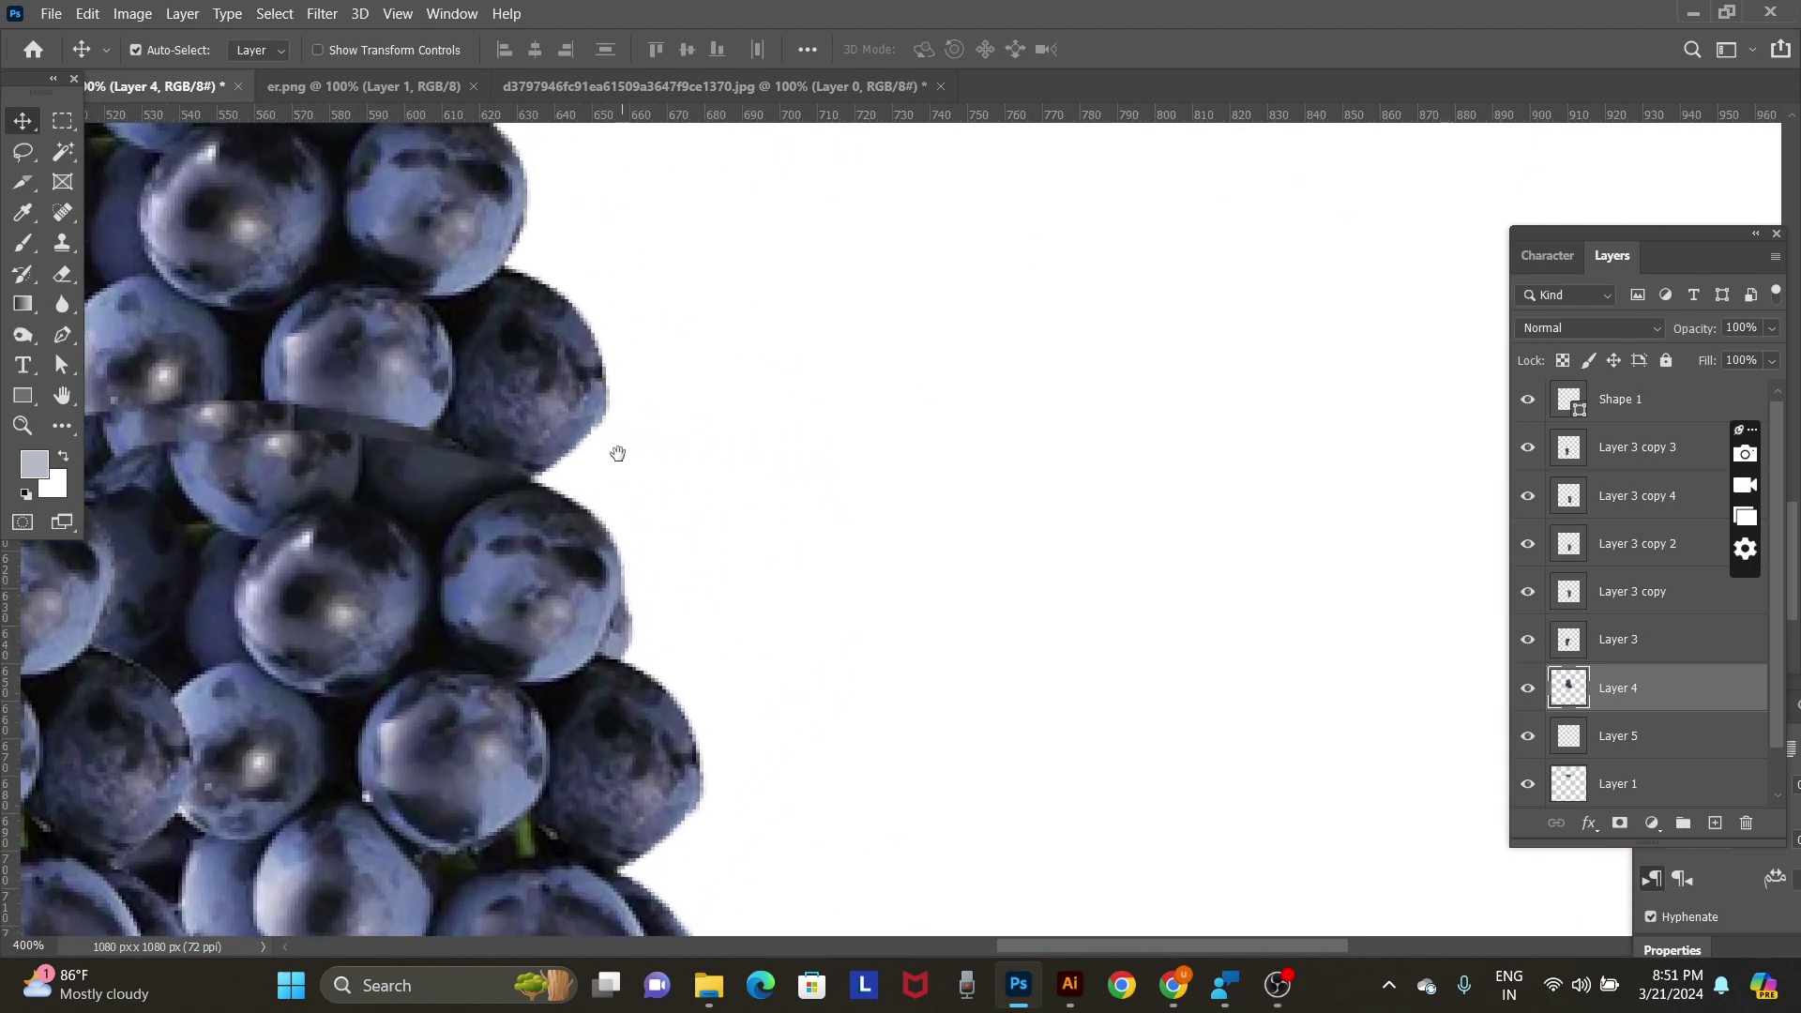
pyautogui.press('p')
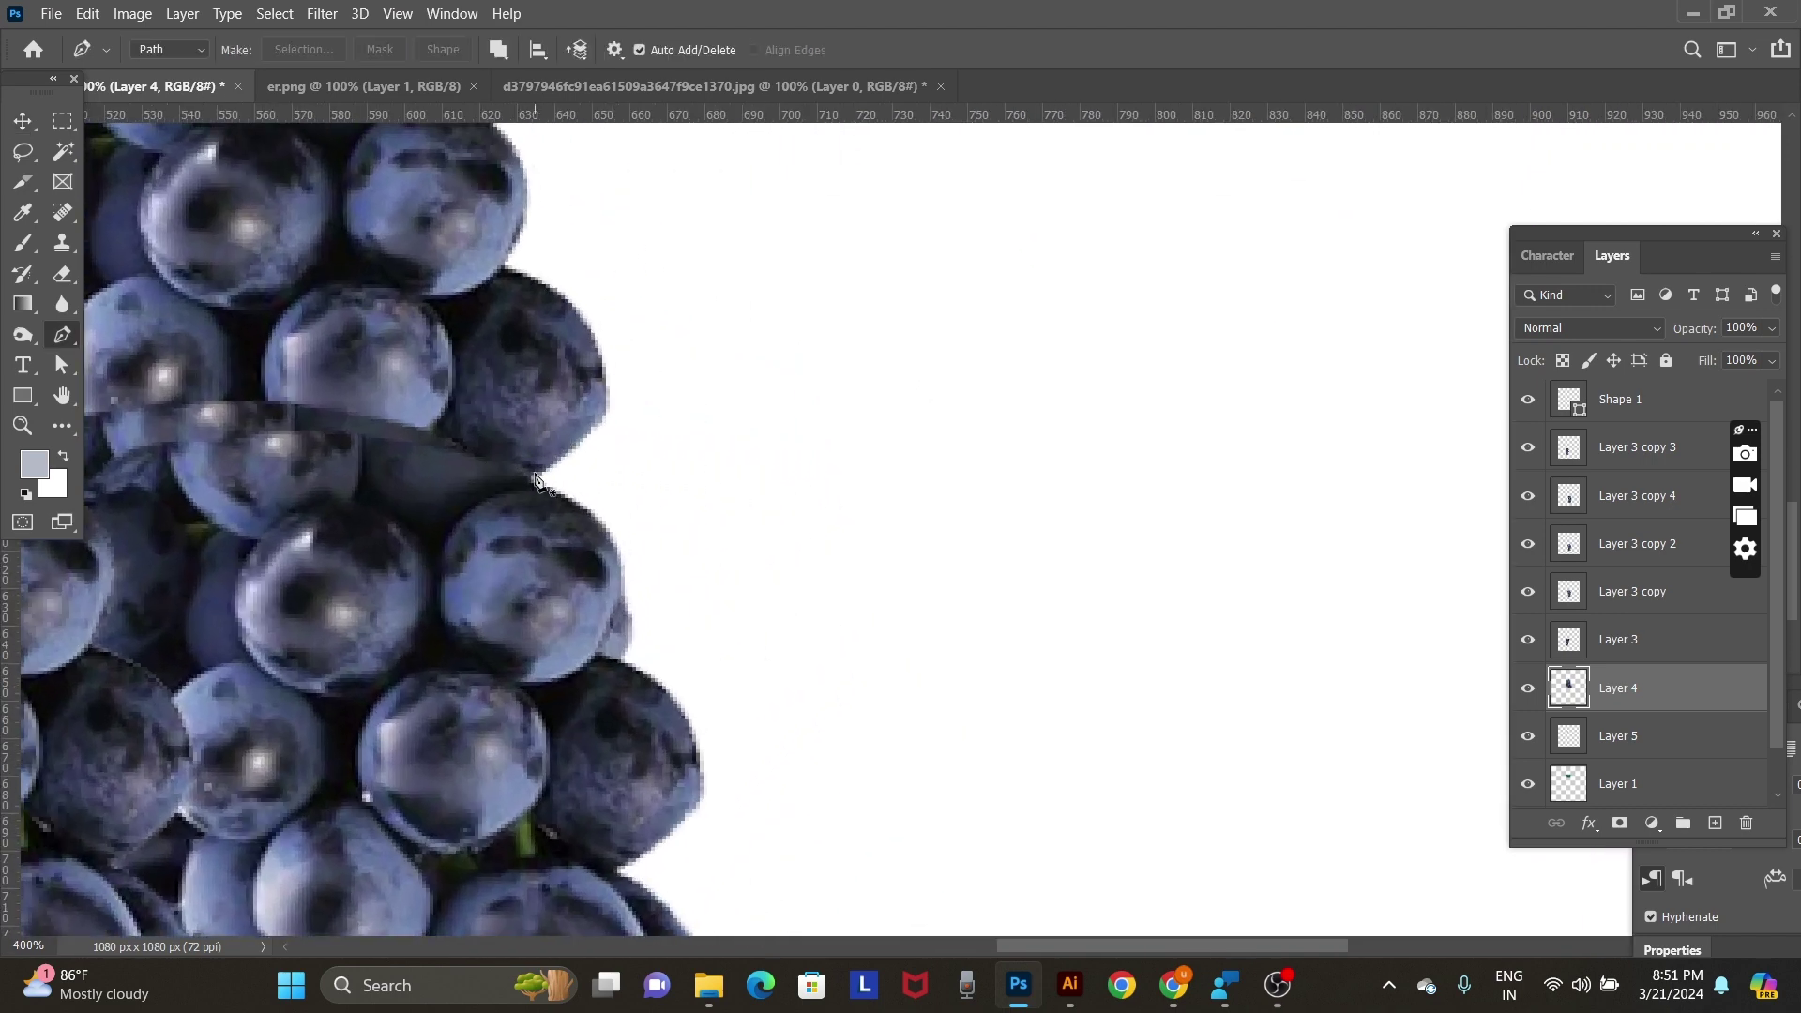
pyautogui.click(535, 473)
pyautogui.moveTo(582, 325); pyautogui.dragTo(530, 199)
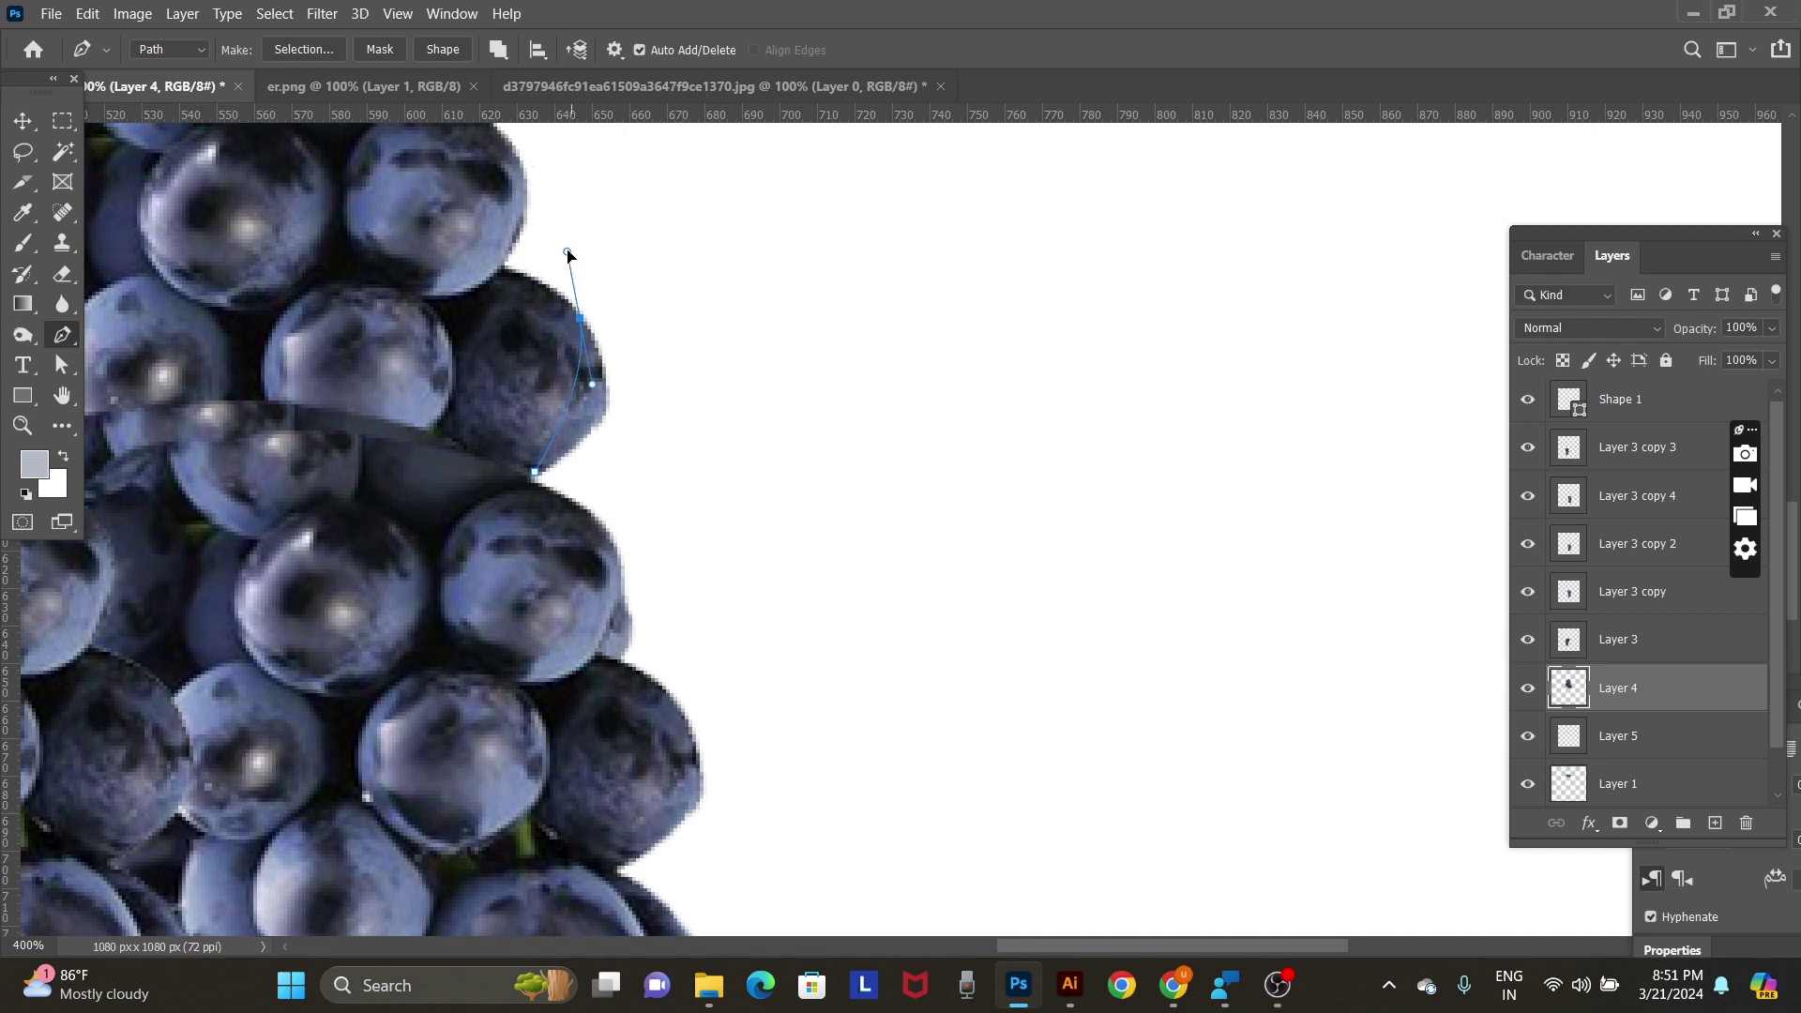
pyautogui.click(658, 318)
pyautogui.click(643, 423)
pyautogui.click(617, 468)
pyautogui.click(599, 493)
# Erase the traced rim from the Layer 3 copy layer and deselect.
pyautogui.hotkey('ctrl', 'Return')
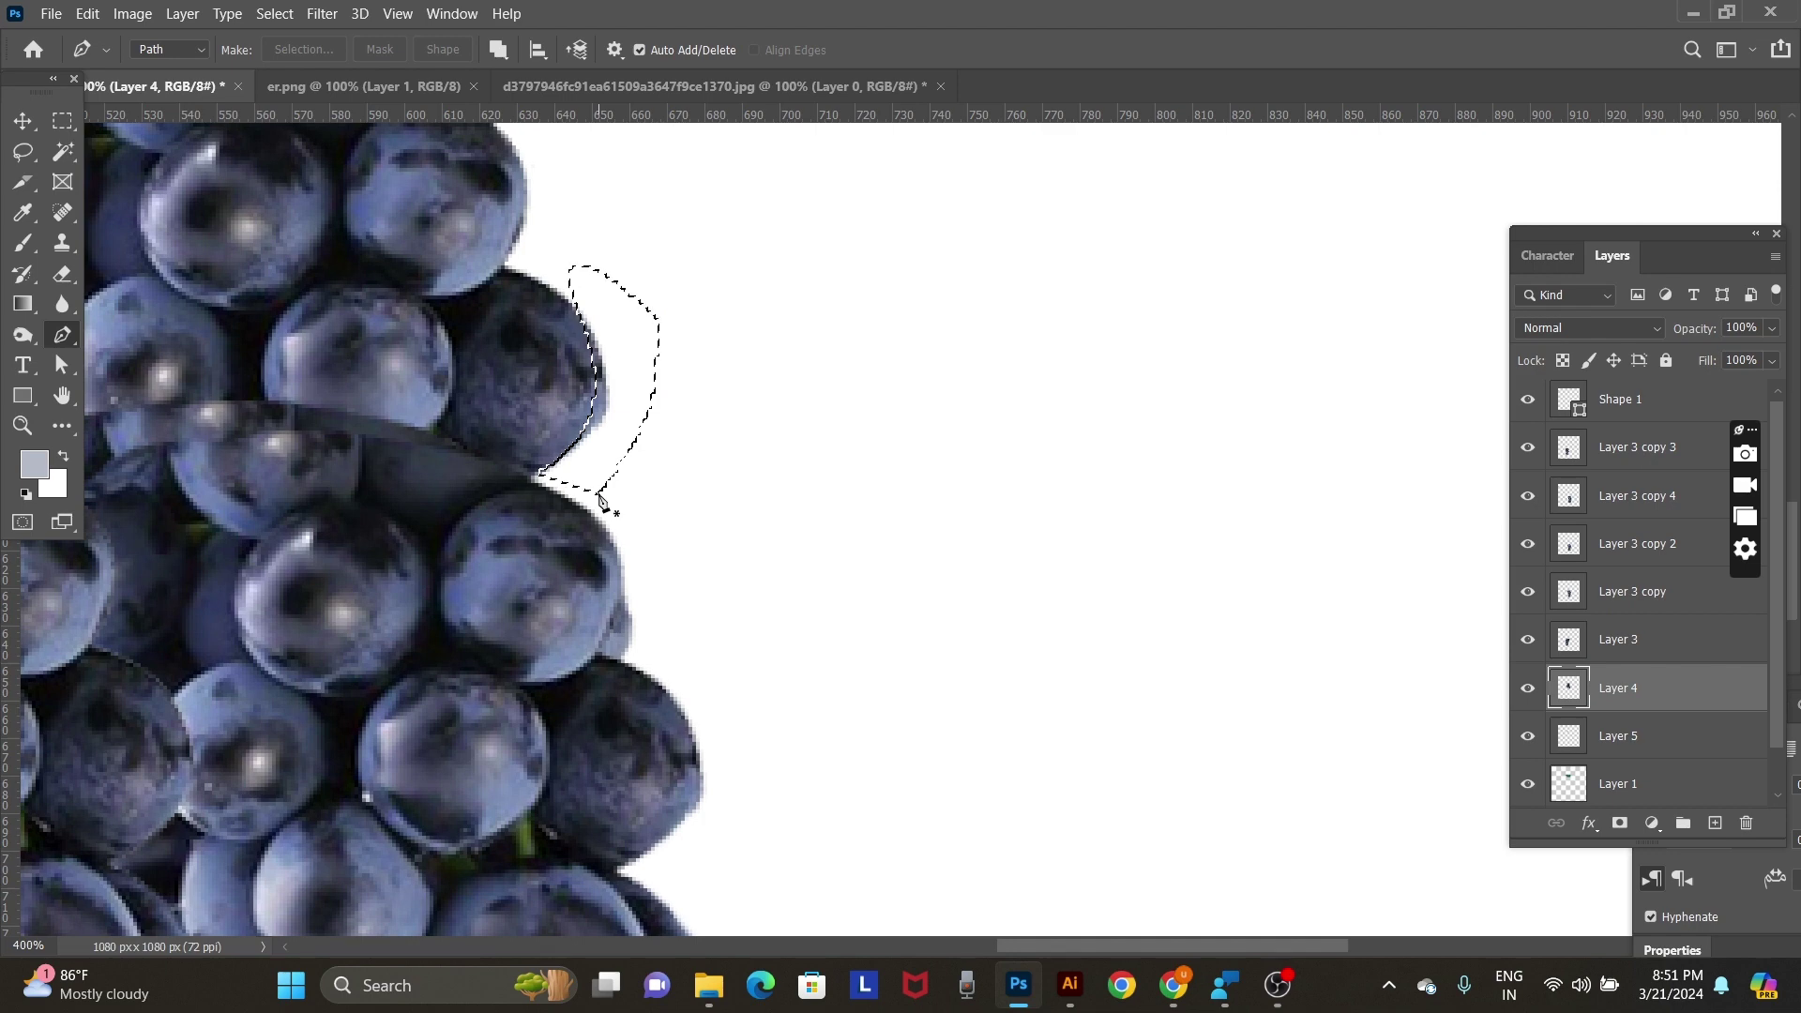
pyautogui.press('v')
pyautogui.rightClick(467, 334)
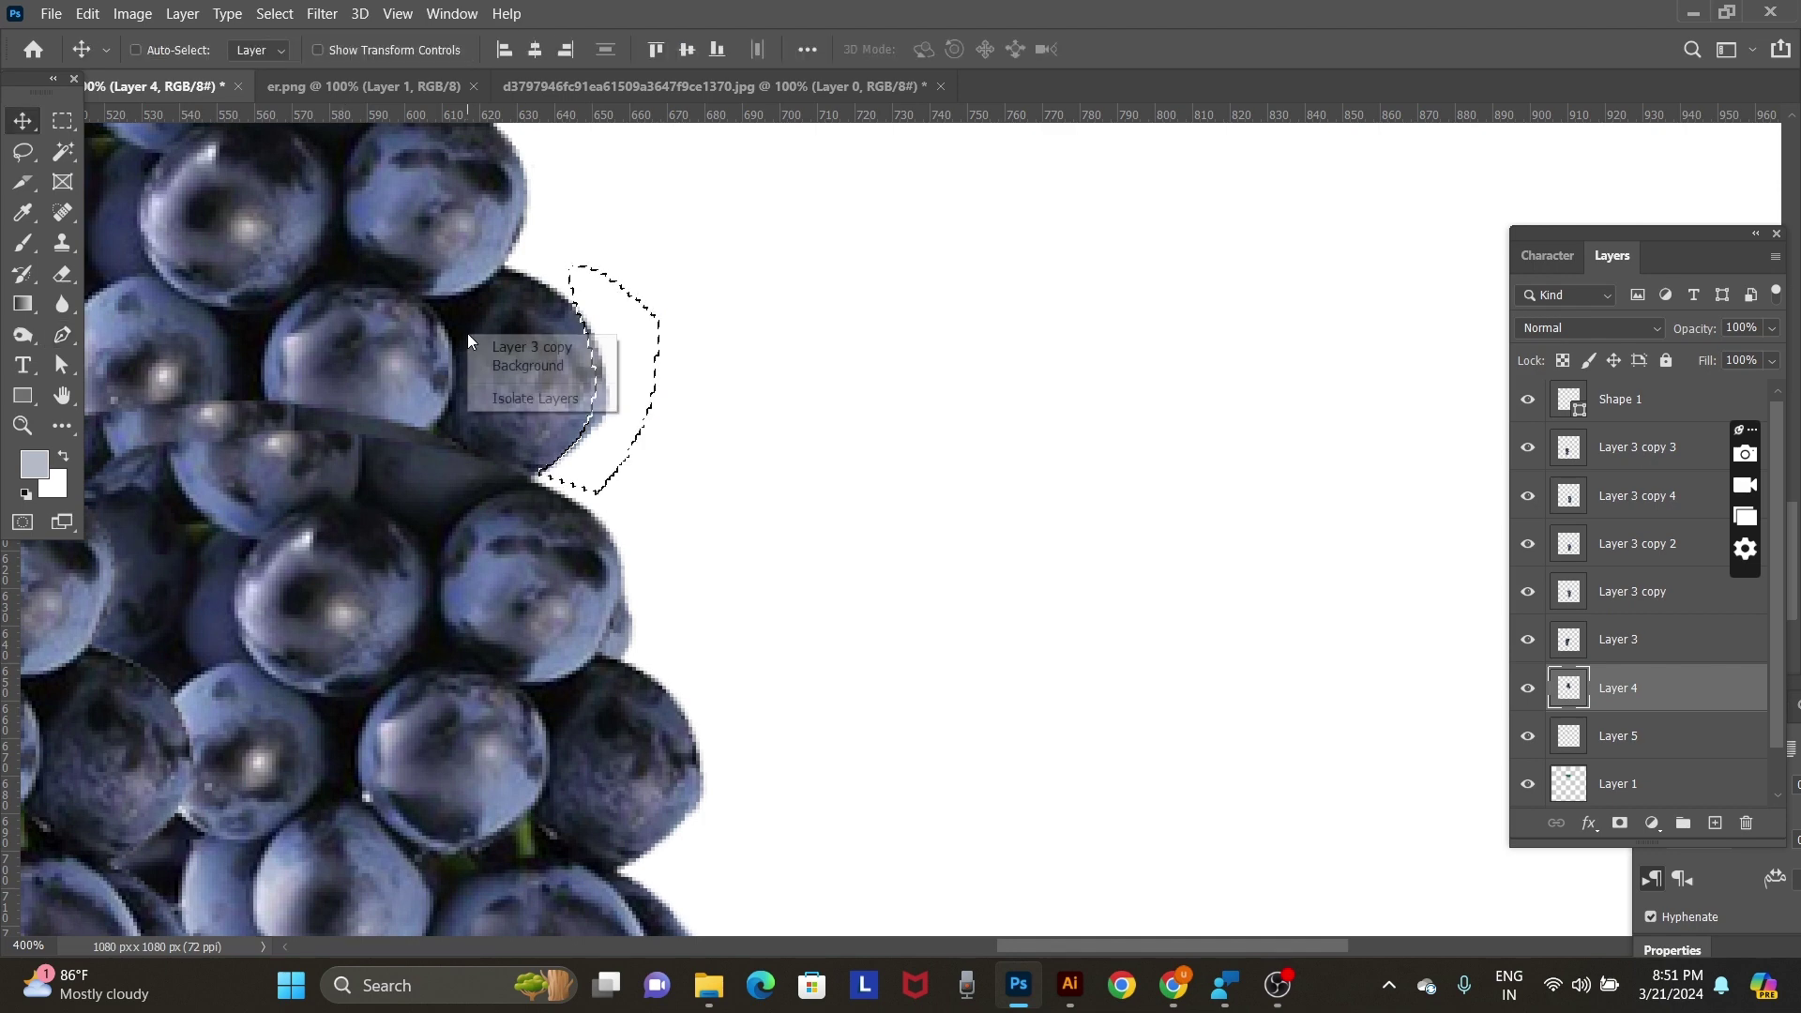
pyautogui.click(529, 349)
pyautogui.press('Delete')
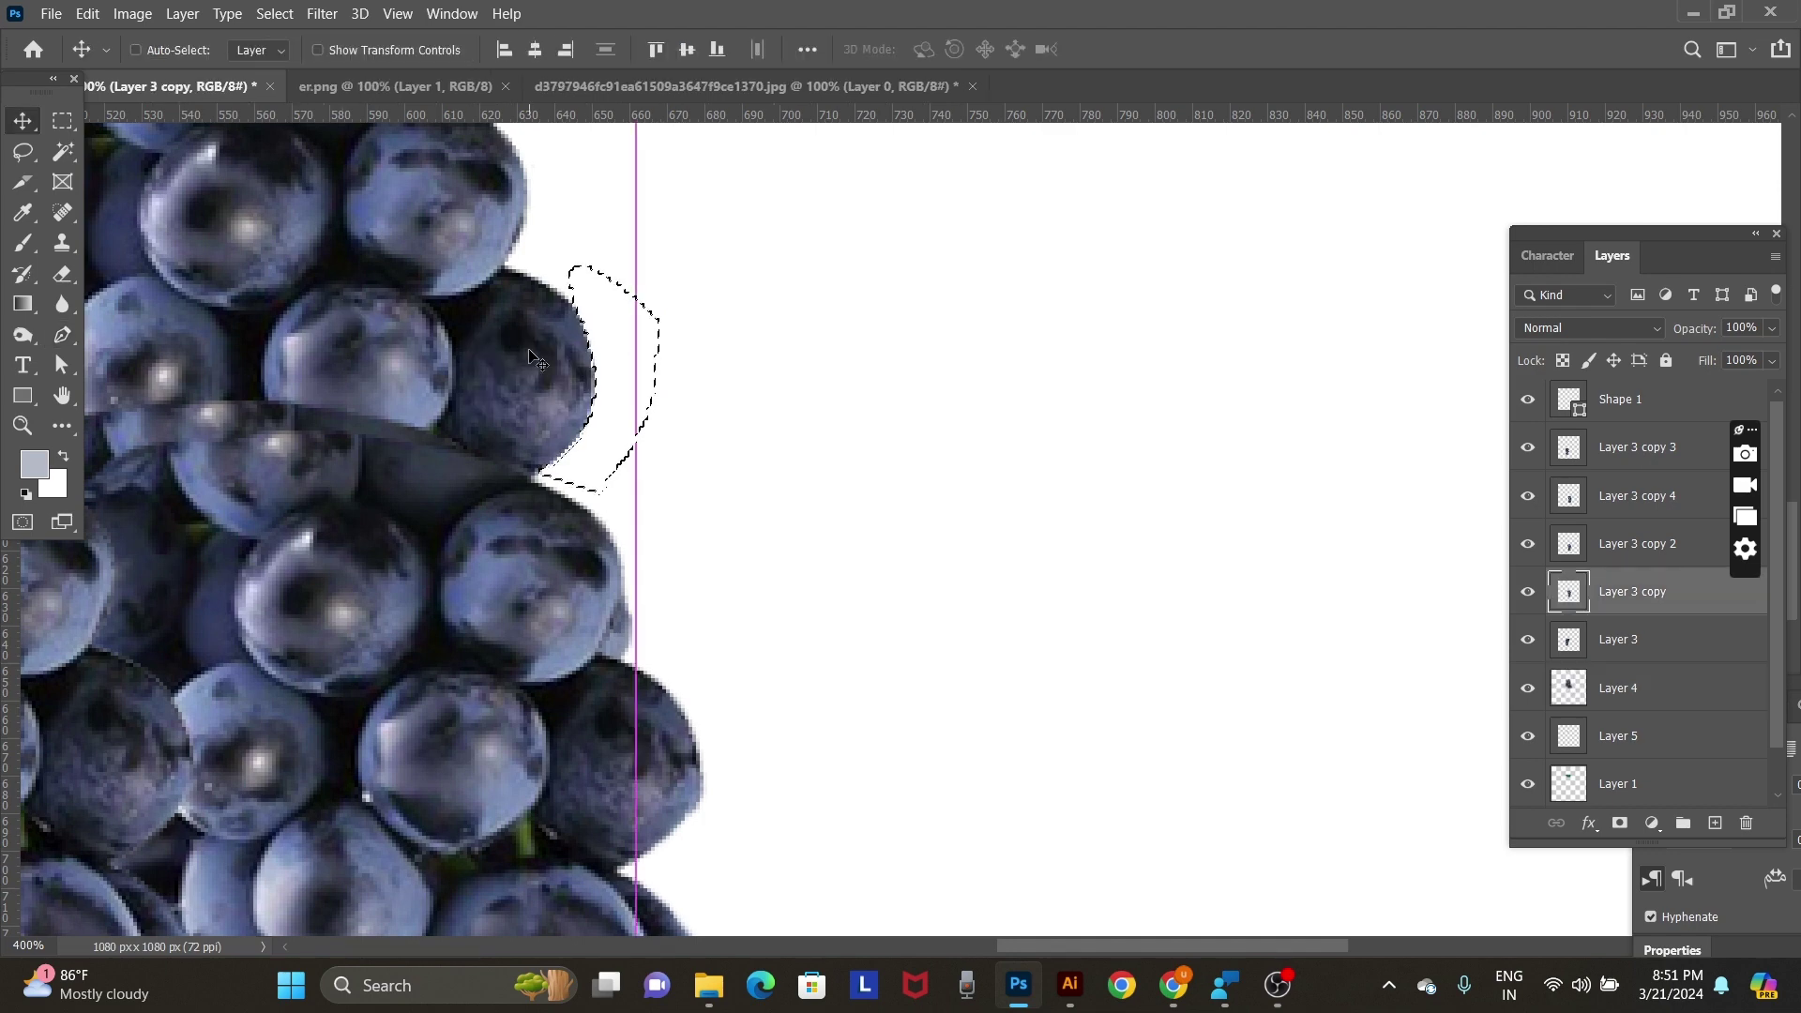
pyautogui.hotkey('ctrl', 'd')
# Save the document and zoom out to view the whole image.
pyautogui.hotkey('ctrl', '-')
pyautogui.hotkey('ctrl', '-')
pyautogui.hotkey('ctrl', '-')
pyautogui.hotkey('ctrl', '-')
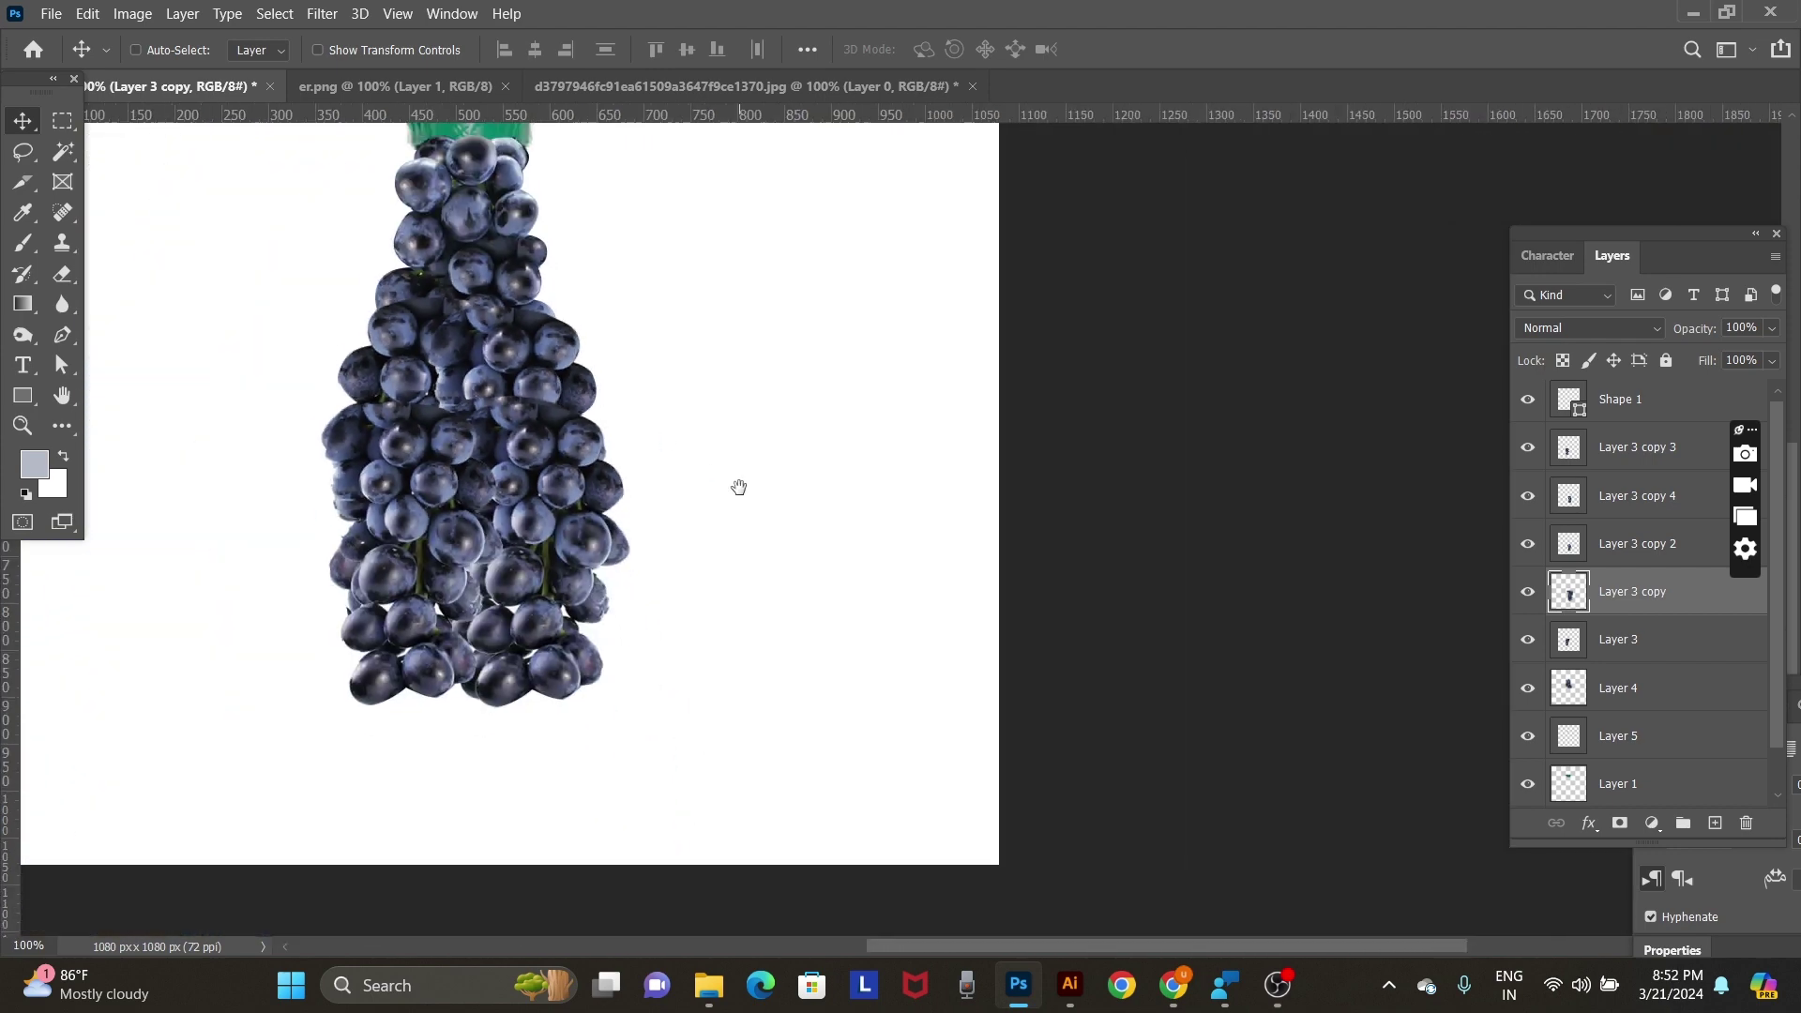
pyautogui.hotkey('ctrl', 's')
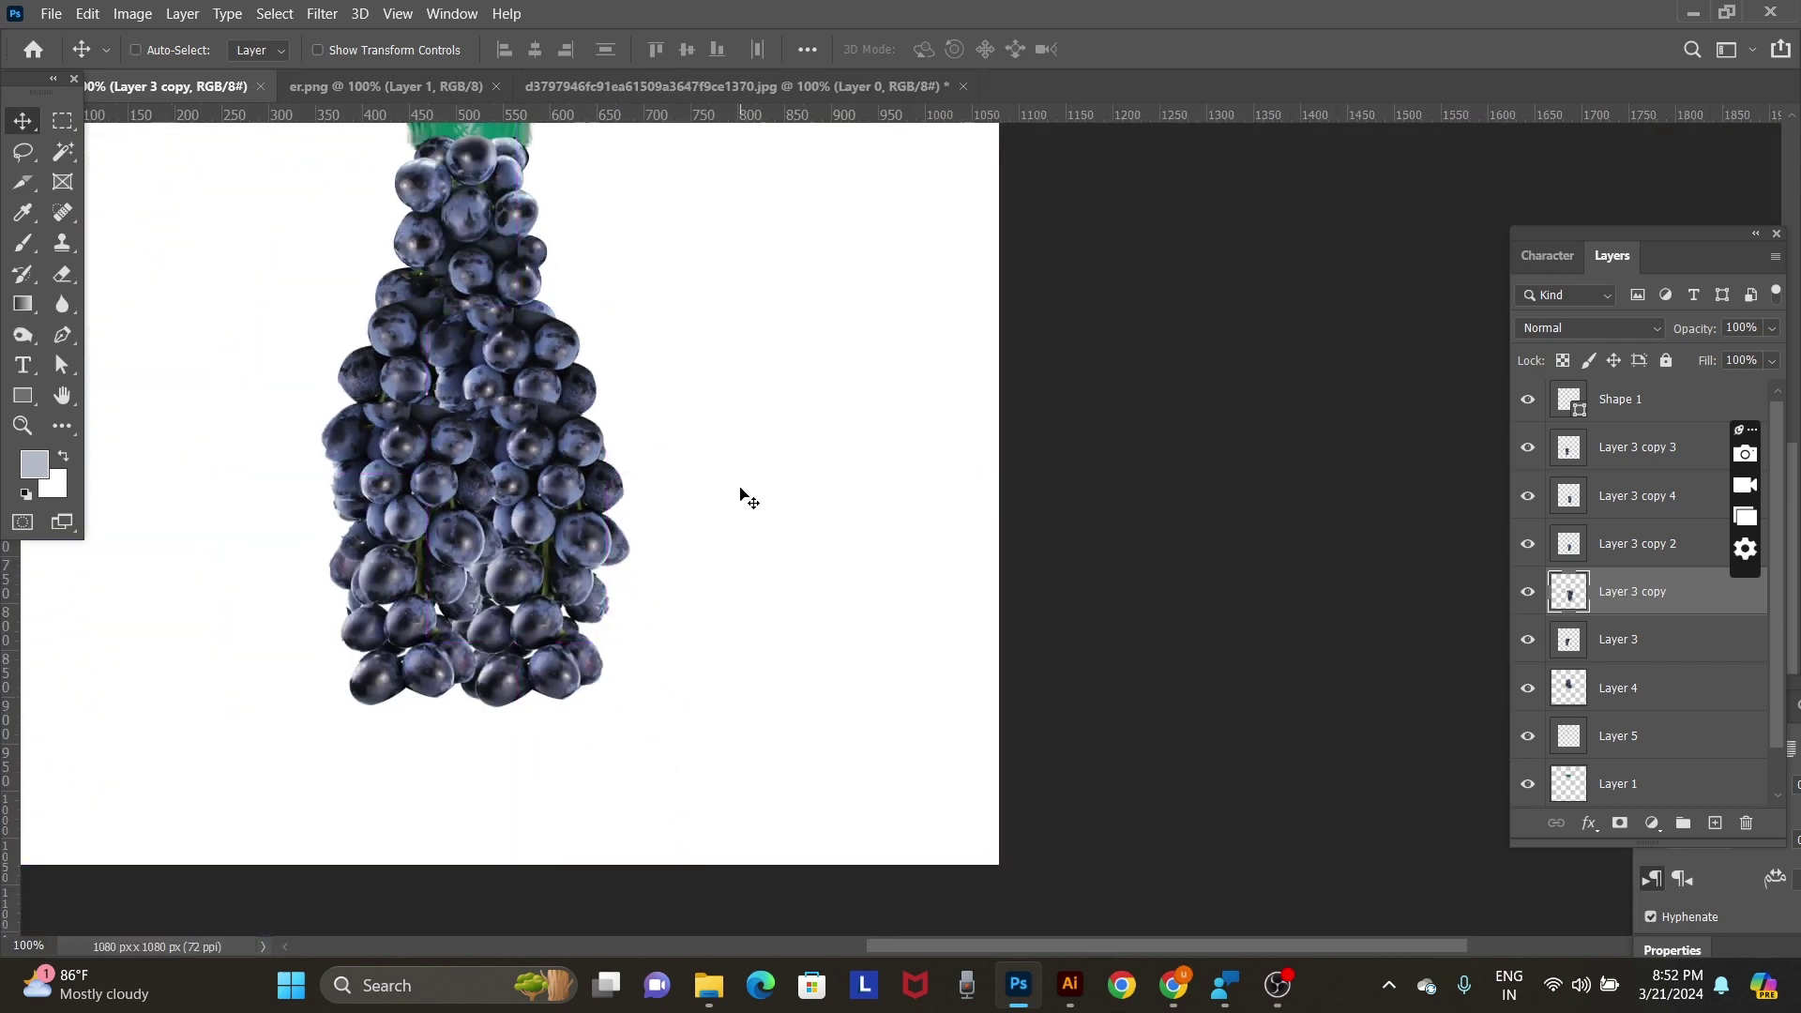
pyautogui.keyDown('ctrl'); pyautogui.click(698, 597); pyautogui.keyUp('ctrl')
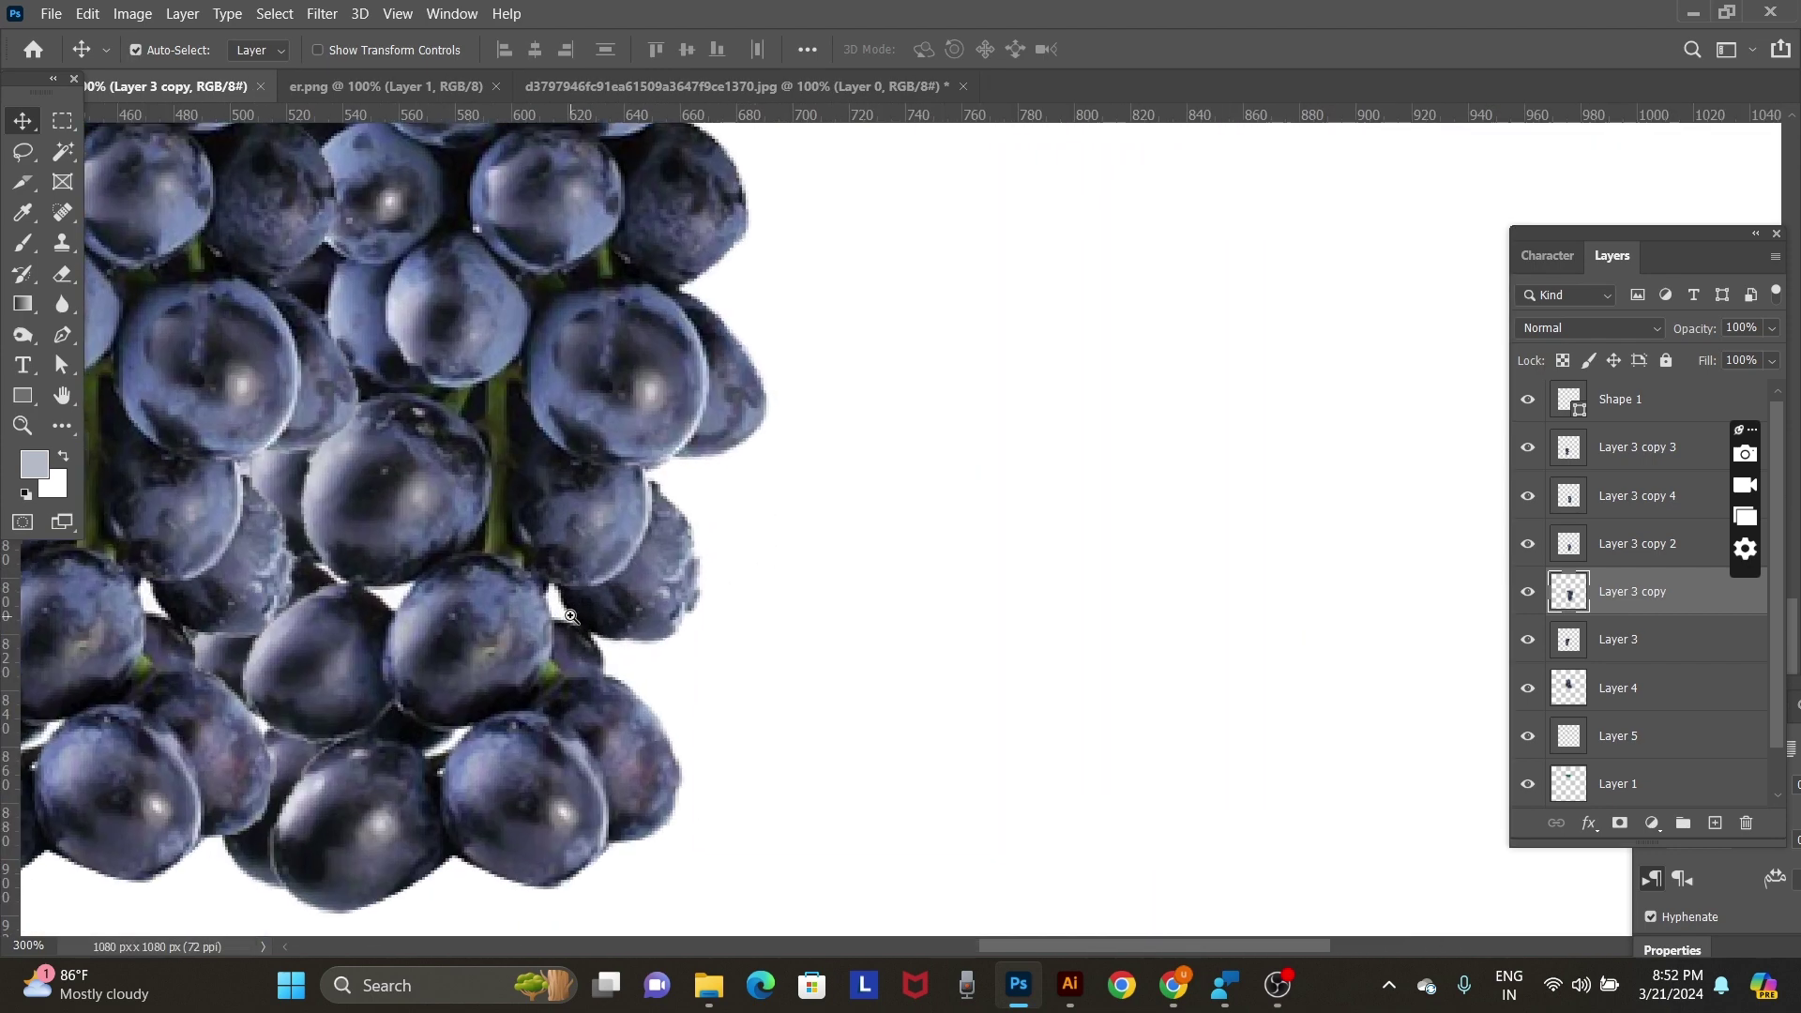
pyautogui.keyDown('ctrl'); pyautogui.click(708, 577); pyautogui.keyUp('ctrl')
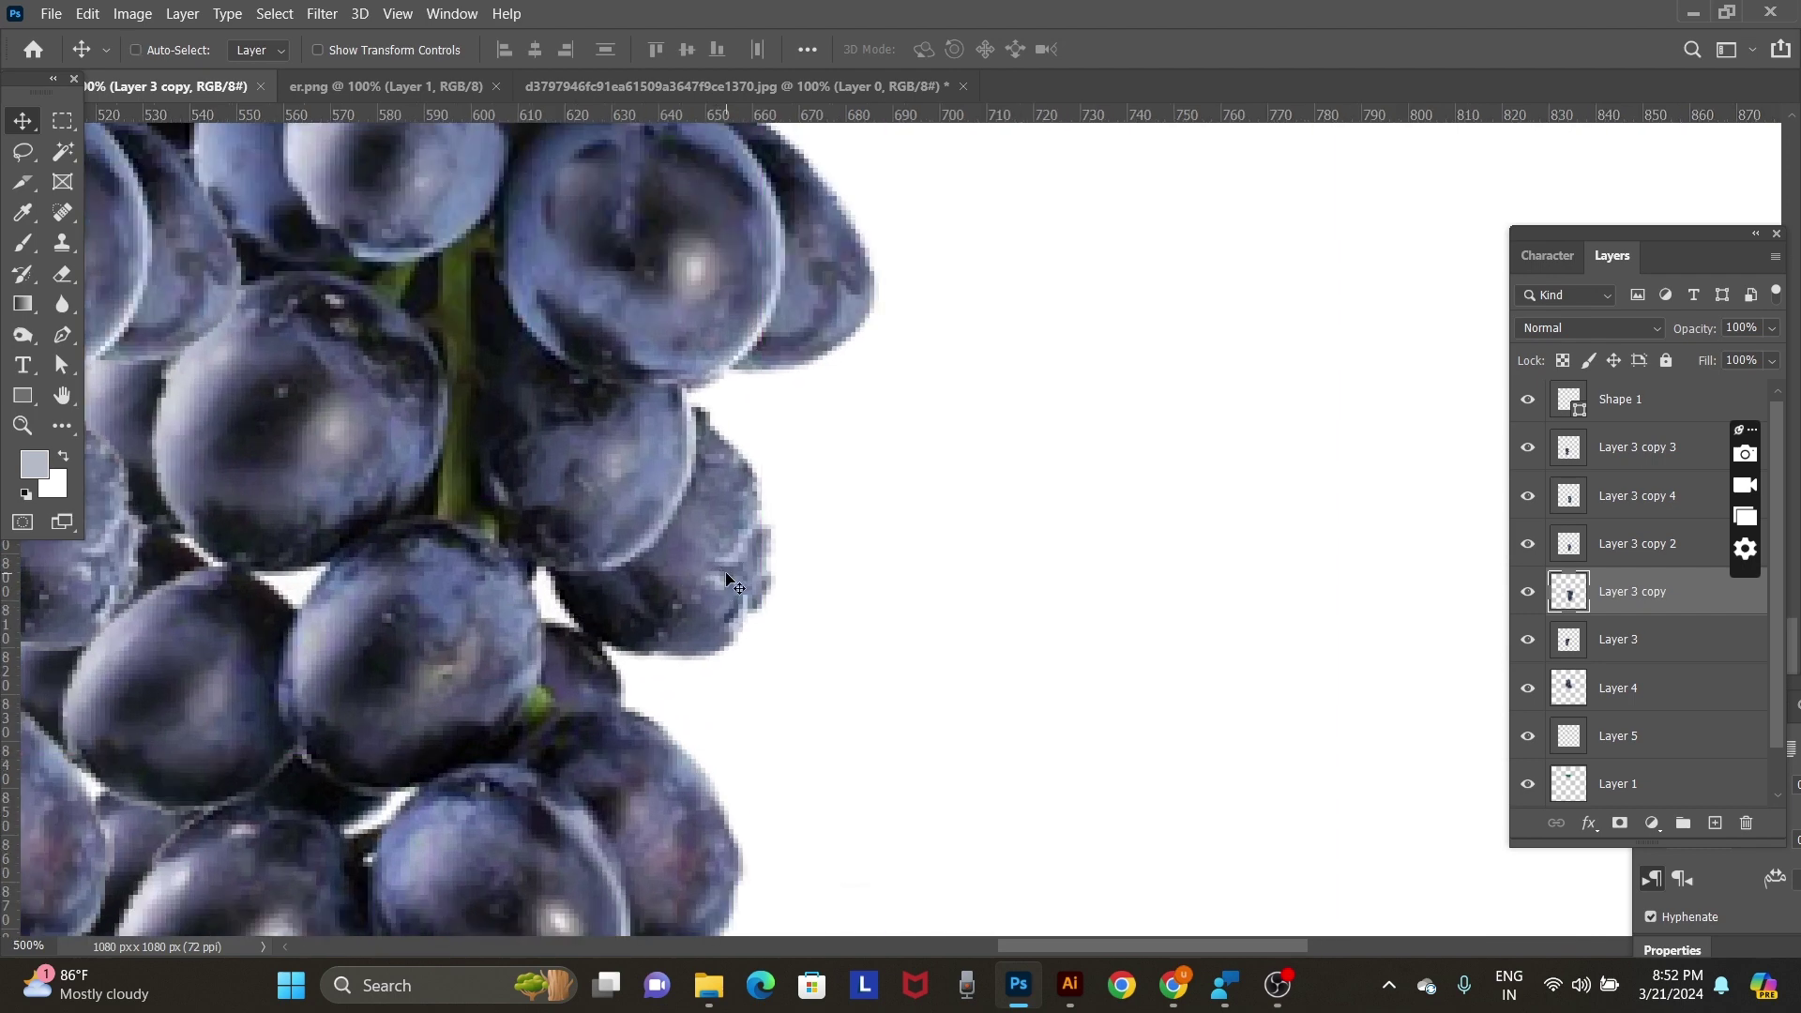
pyautogui.keyDown('alt'); pyautogui.click(720, 598); pyautogui.keyUp('alt')
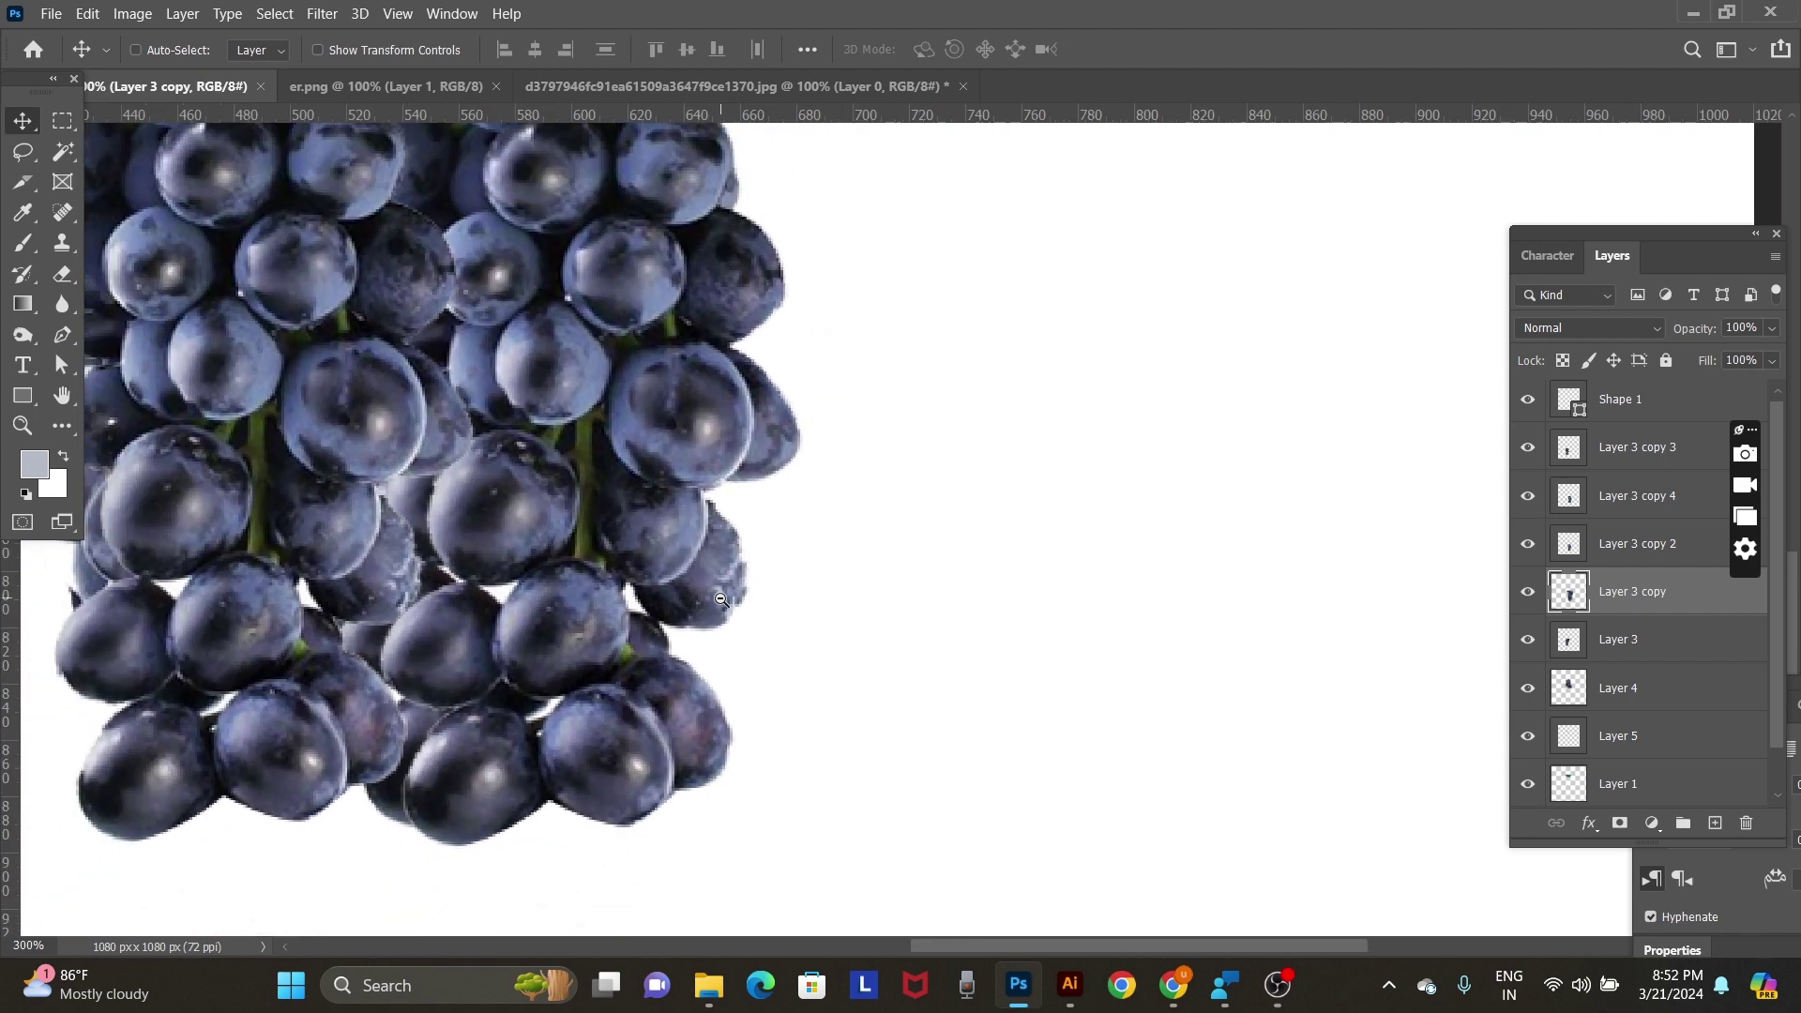
pyautogui.keyDown('alt'); pyautogui.click(720, 598); pyautogui.keyUp('alt')
pyautogui.keyDown('alt'); pyautogui.click(721, 599); pyautogui.keyUp('alt')
pyautogui.keyDown('alt'); pyautogui.click(742, 668); pyautogui.keyUp('alt')
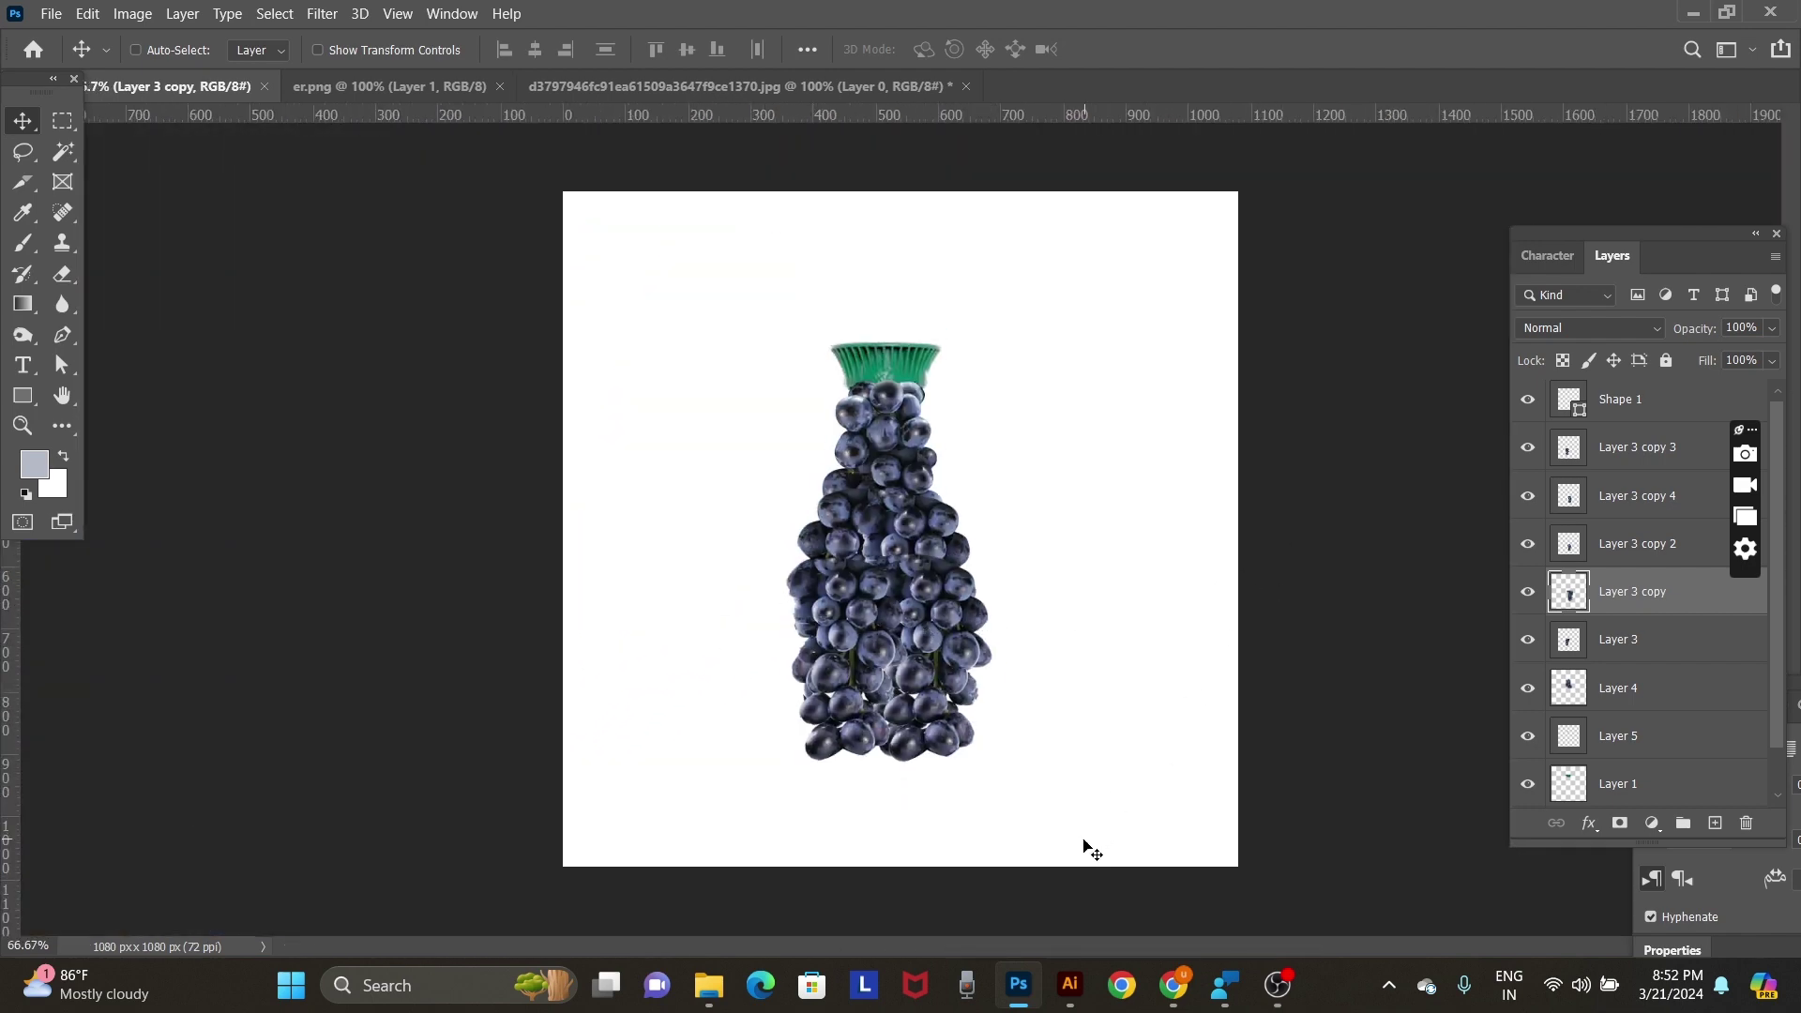
# Group the grape layers, duplicate Group 1, hide the original, and merge Group 1 copy.
pyautogui.moveTo(1085, 839)
pyautogui.mouseDown()
pyautogui.moveTo(731, 515)
pyautogui.moveTo(752, 403)
pyautogui.mouseUp()
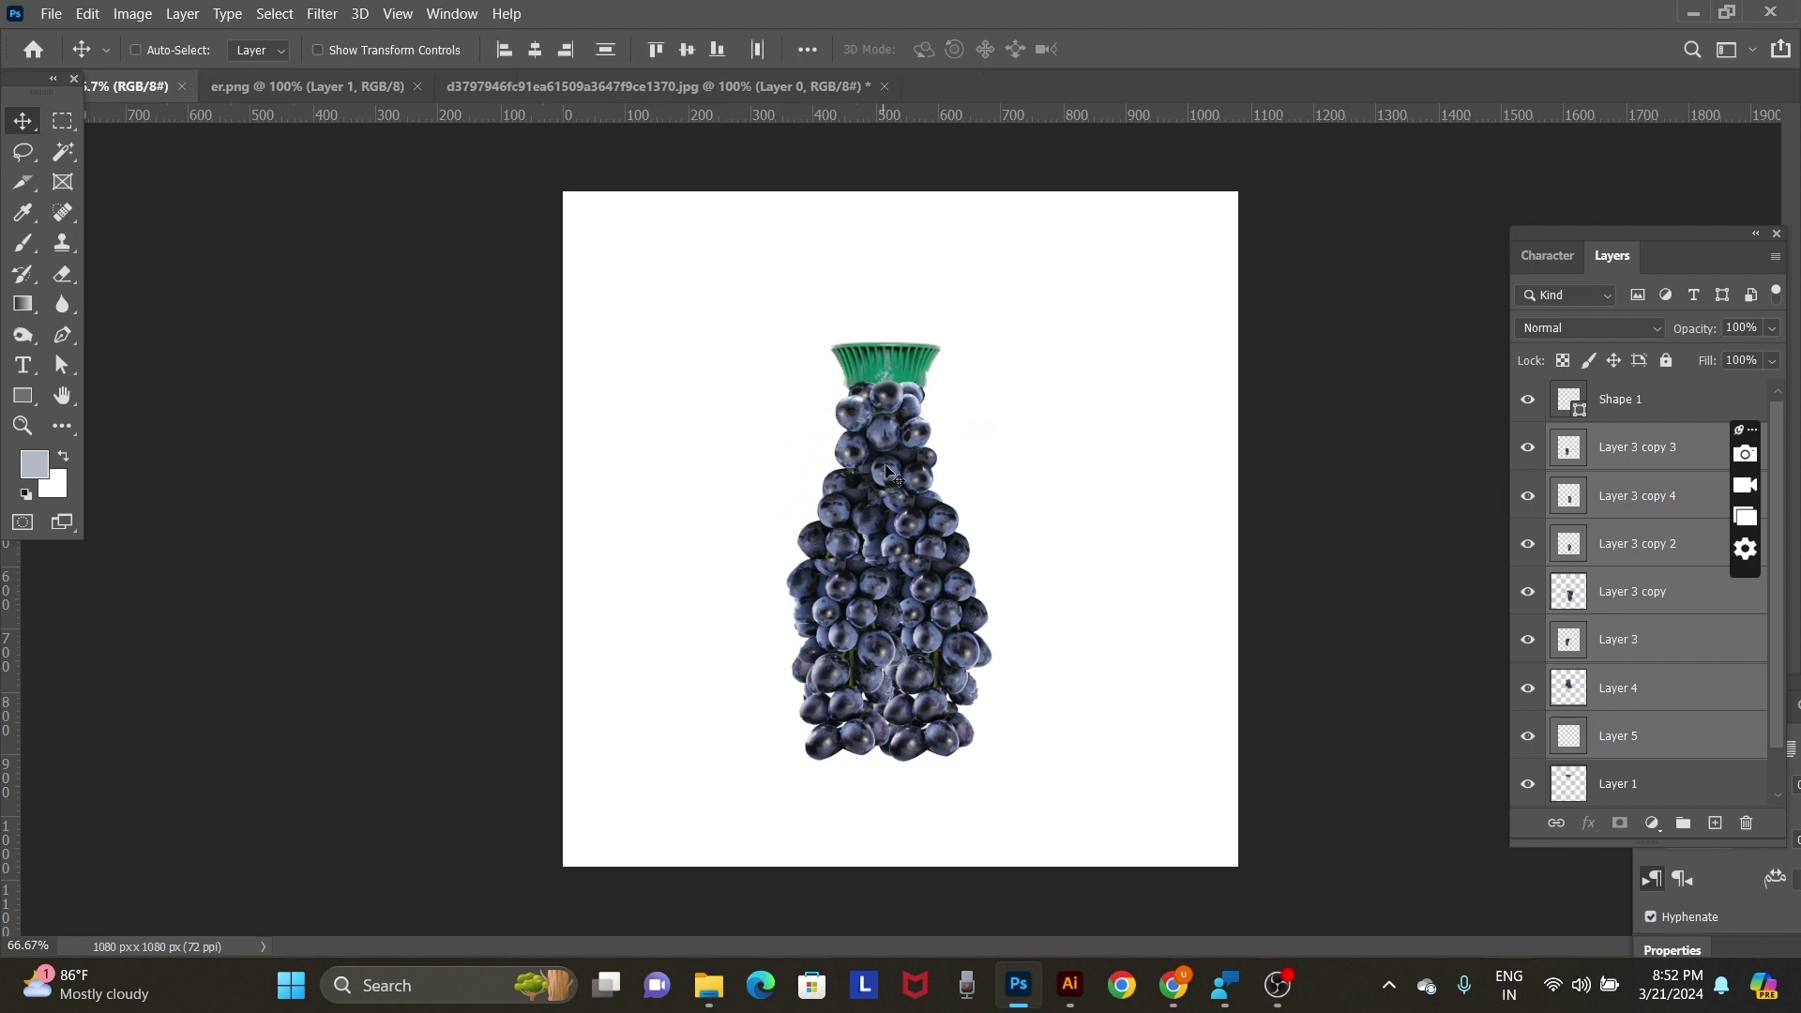
pyautogui.moveTo(893, 460); pyautogui.dragTo(880, 522)
pyautogui.hotkey('ctrl', 'z')
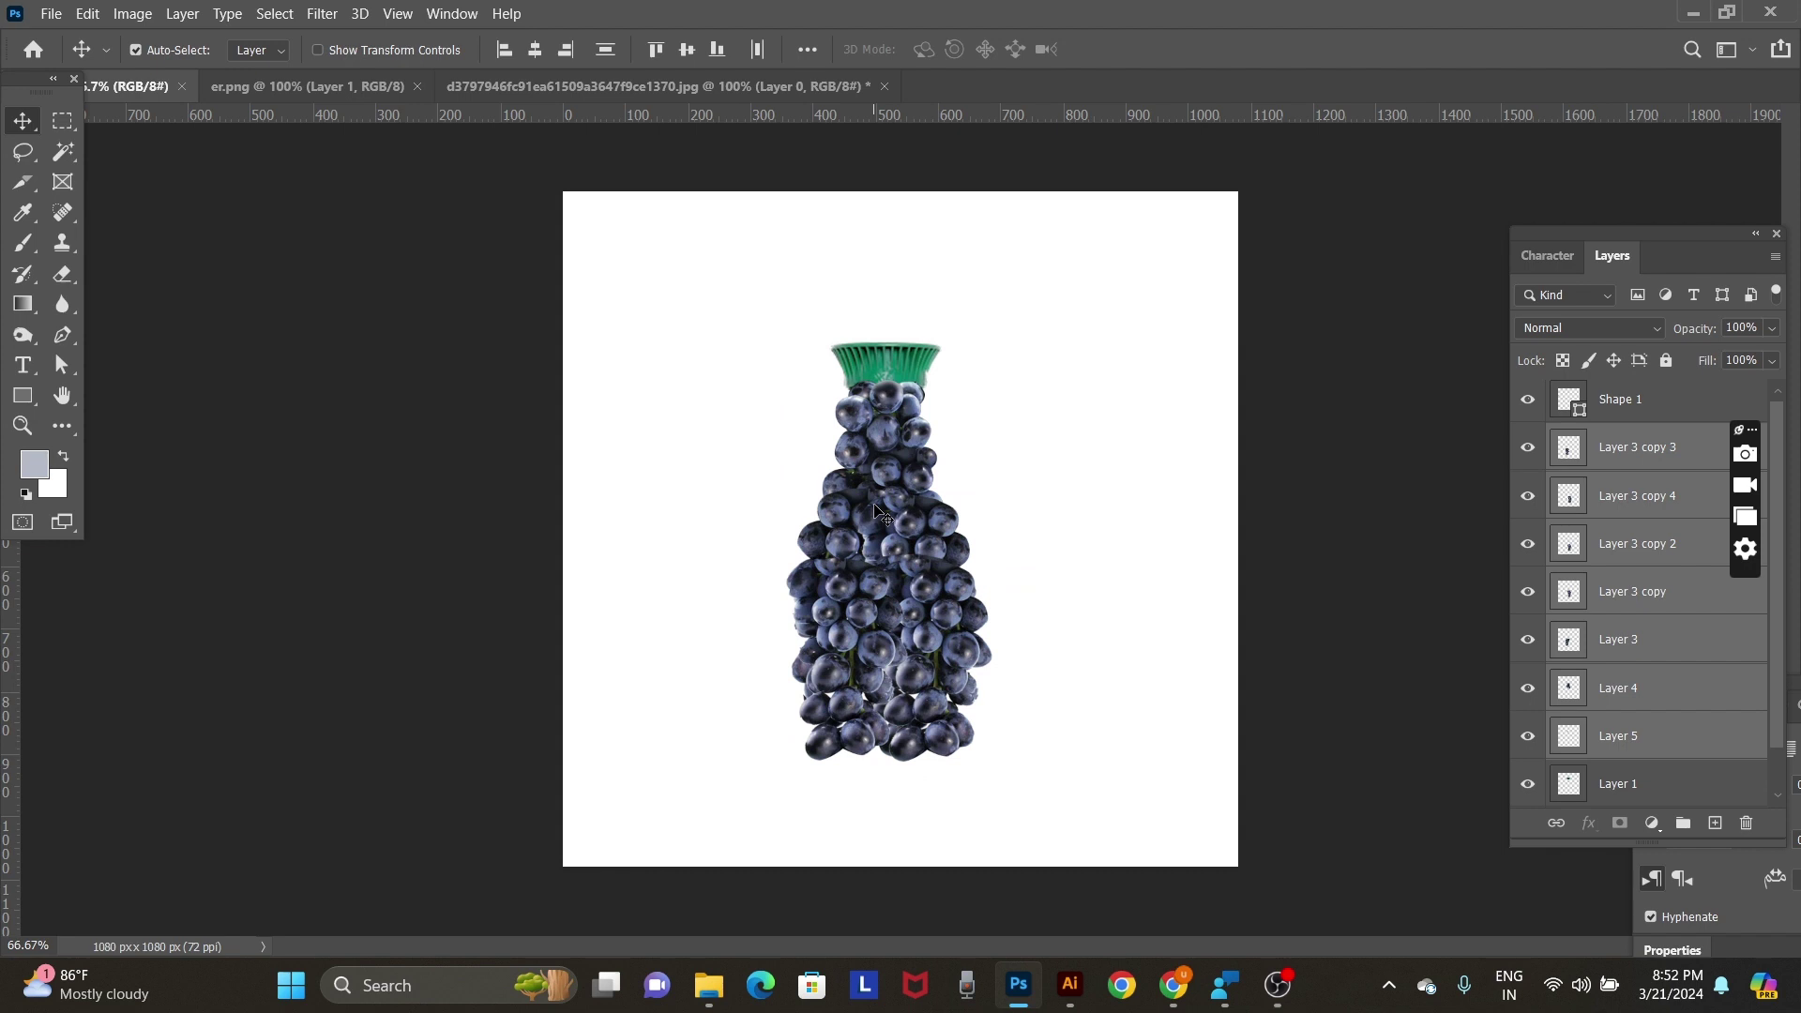
pyautogui.hotkey('ctrl', 'g')
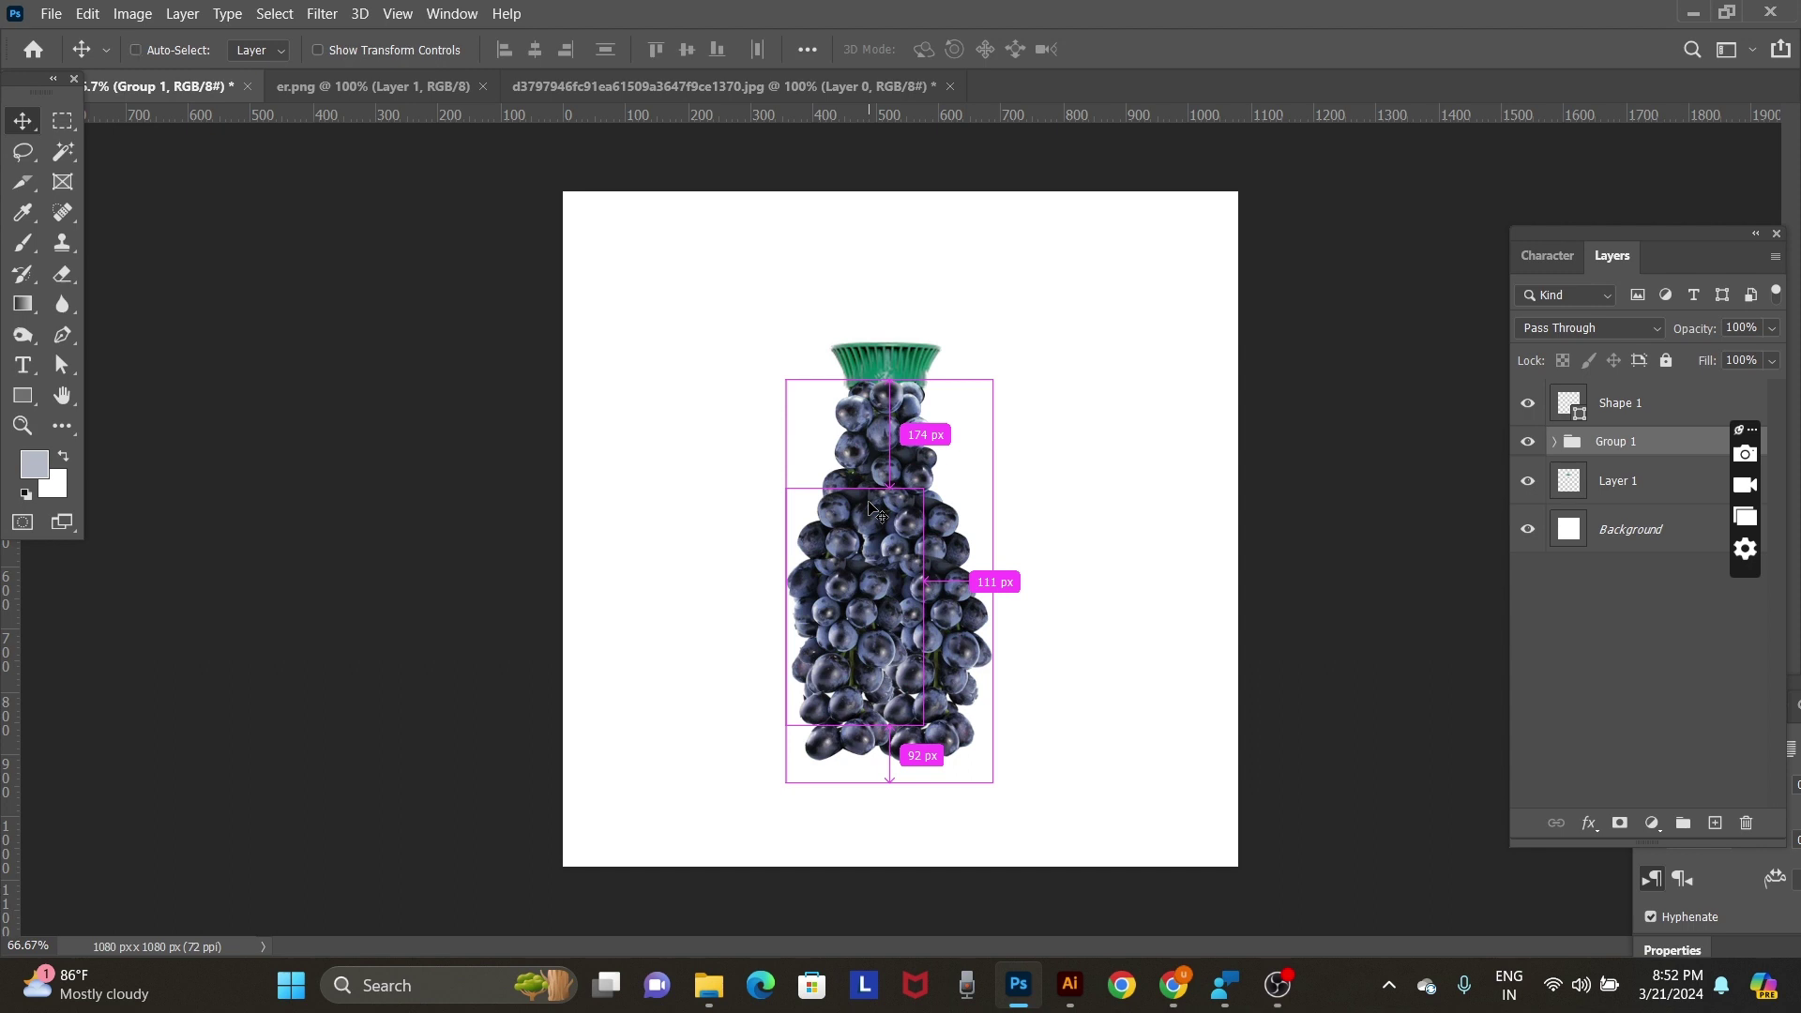
pyautogui.hotkey('ctrl', 'j')
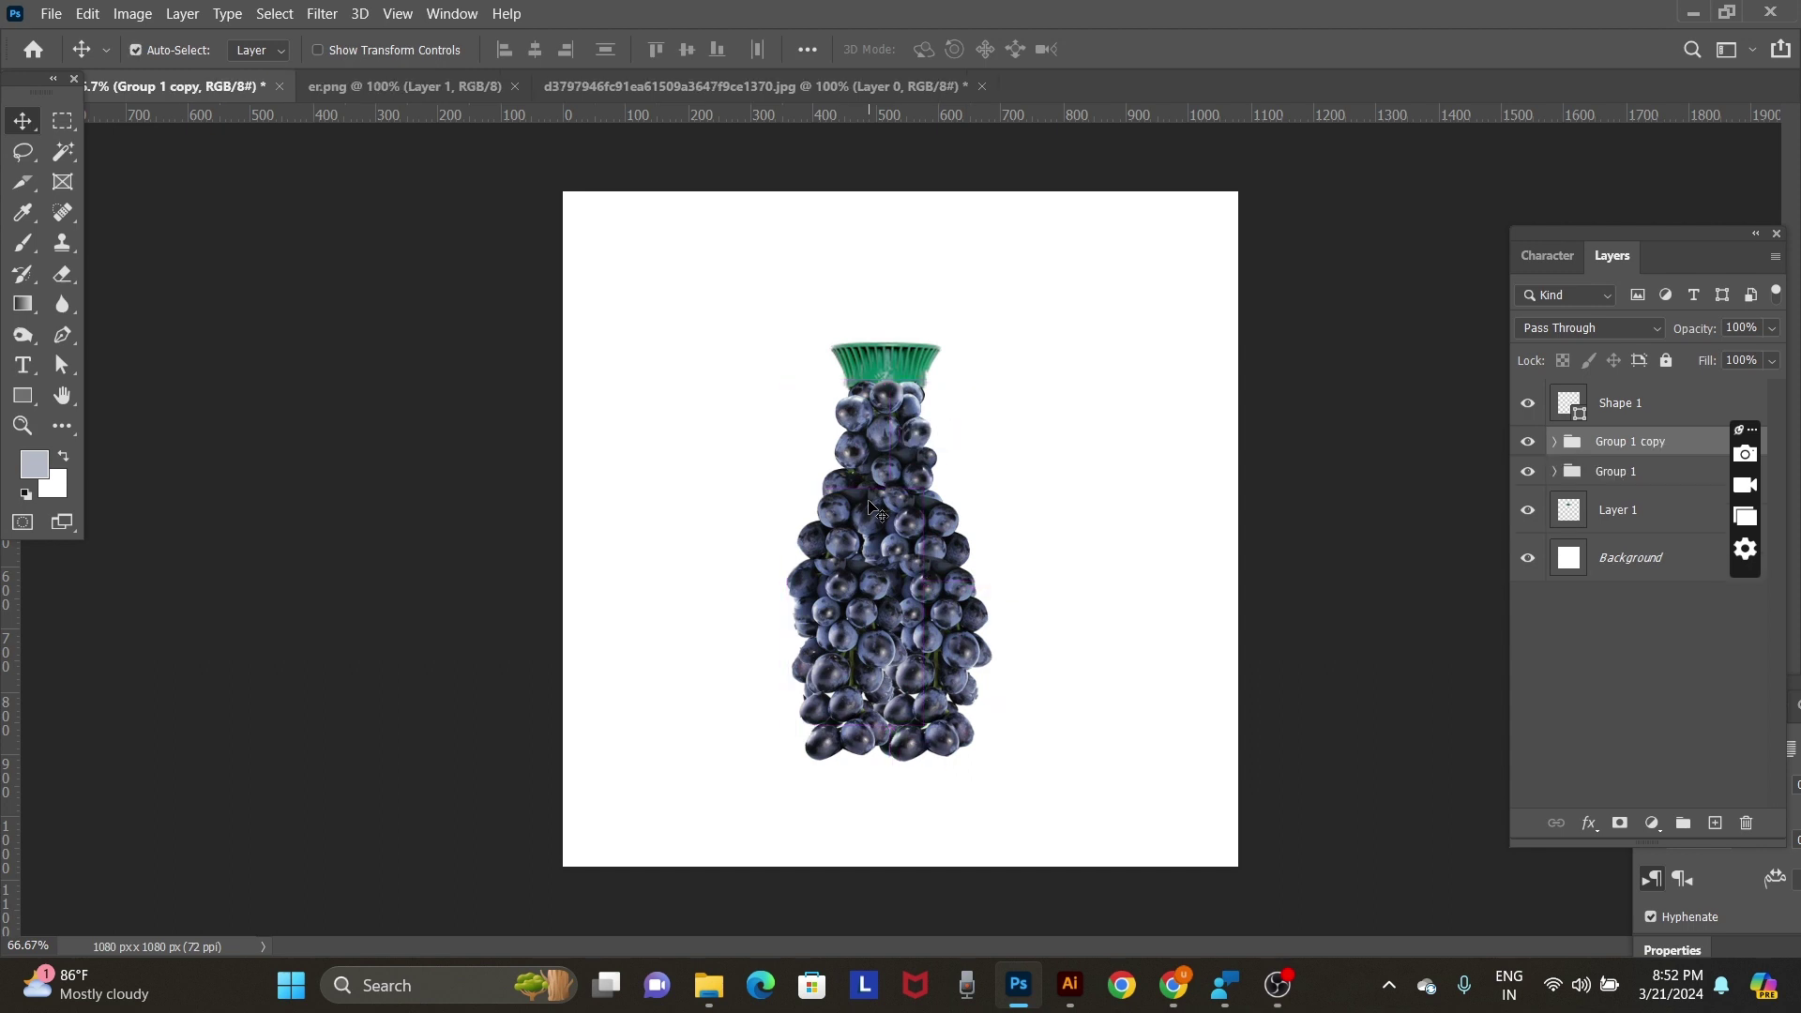
pyautogui.click(1528, 477)
pyautogui.hotkey('ctrl', 'e')
pyautogui.keyDown('ctrl'); pyautogui.click(914, 570); pyautogui.keyUp('ctrl')
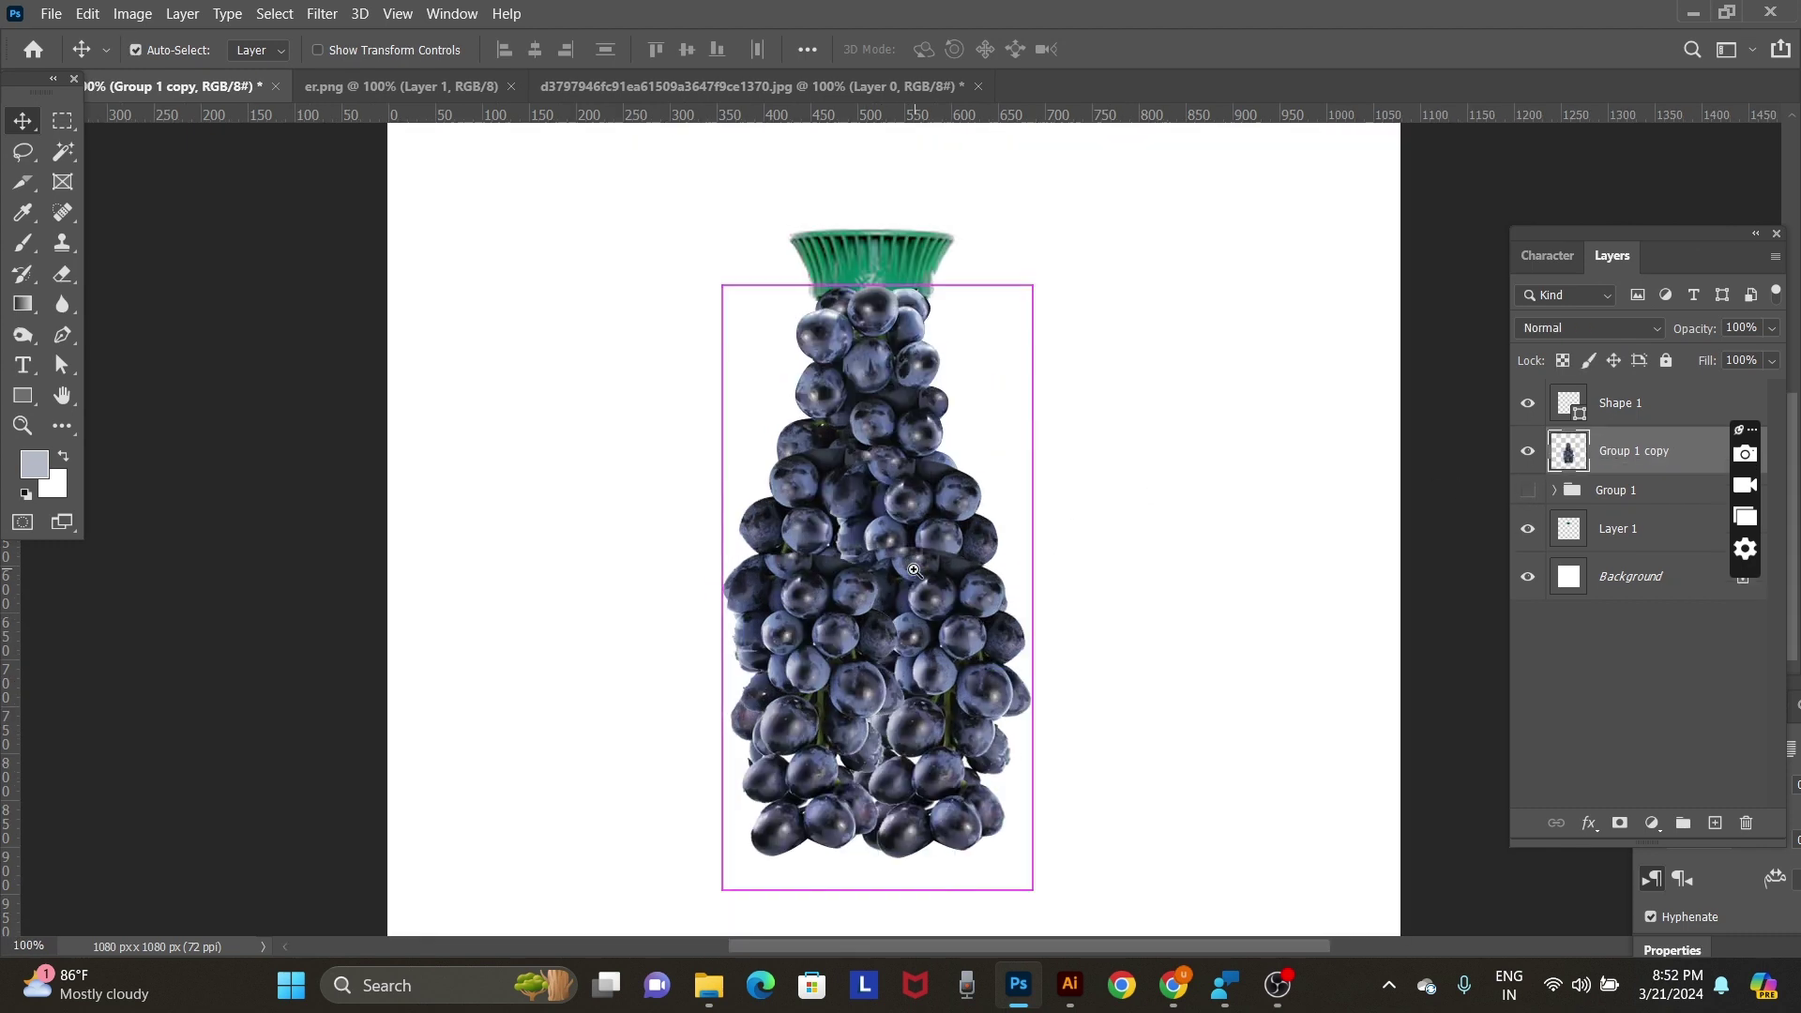
pyautogui.keyDown('ctrl'); pyautogui.keyDown('alt'); pyautogui.click(913, 283); pyautogui.keyUp('alt'); pyautogui.keyUp('ctrl')
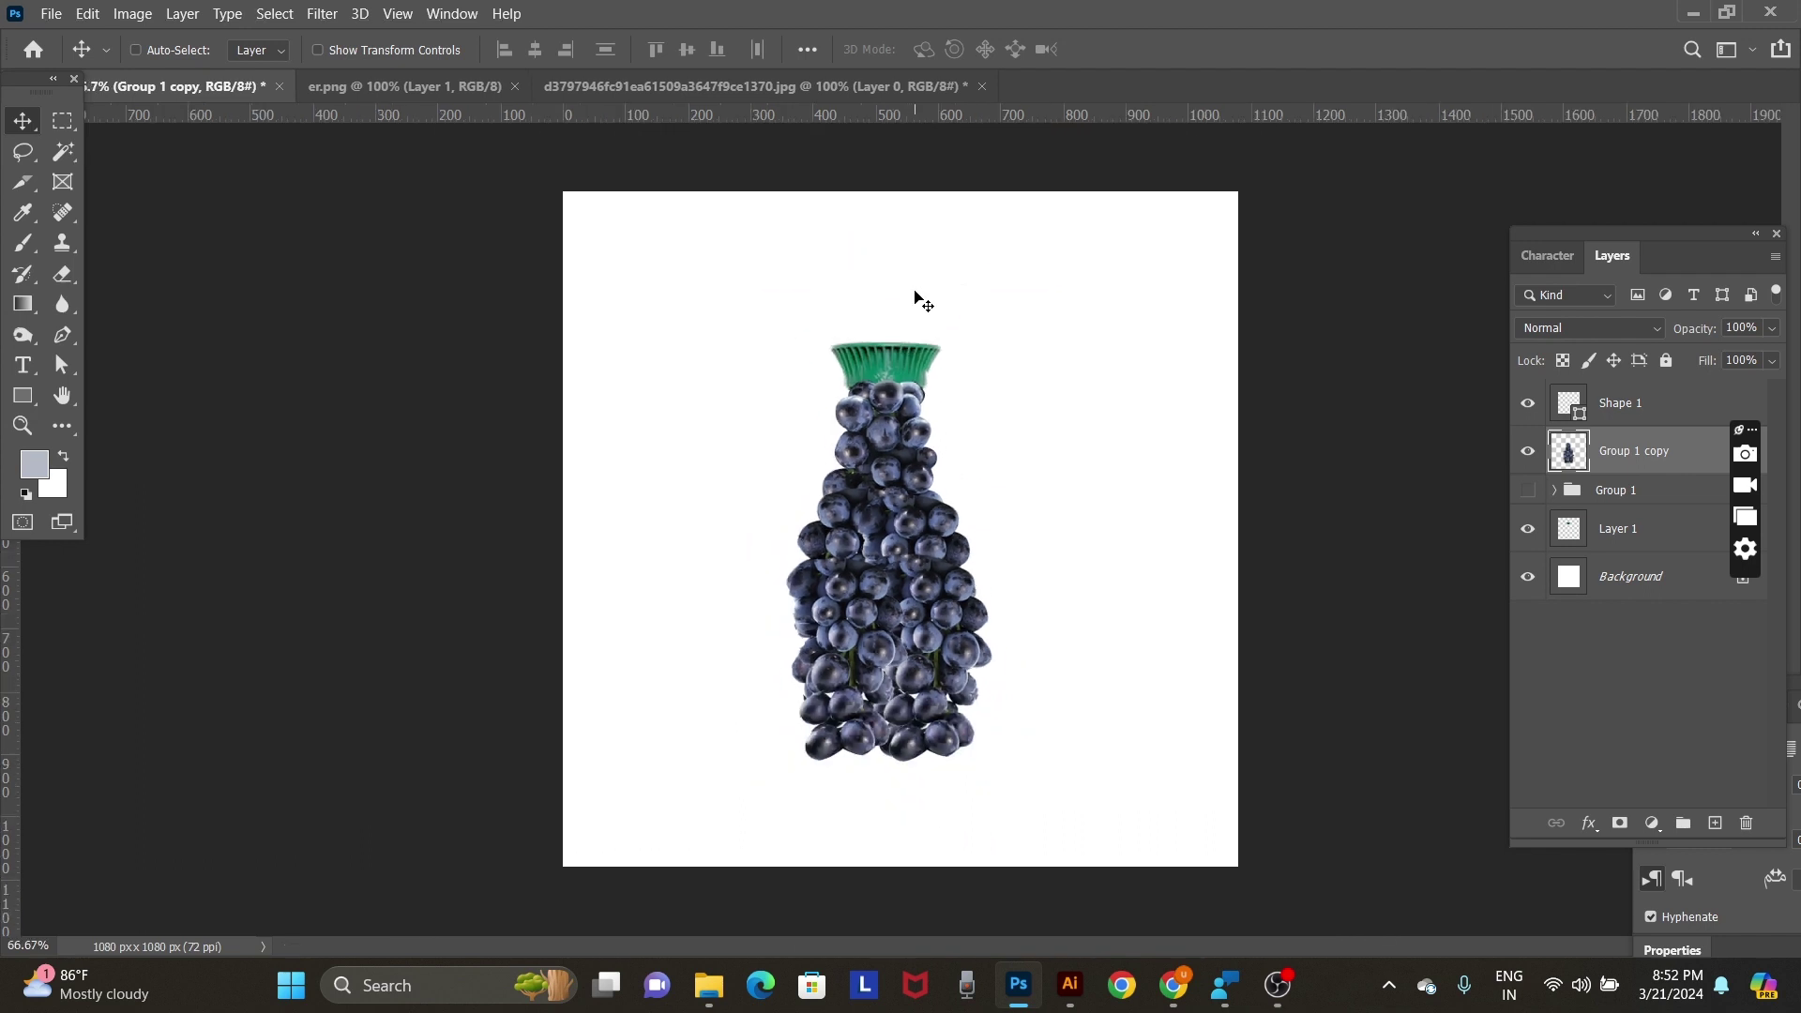
# Select the Background layer and add a new Layer 6 above it.
pyautogui.rightClick(919, 568)
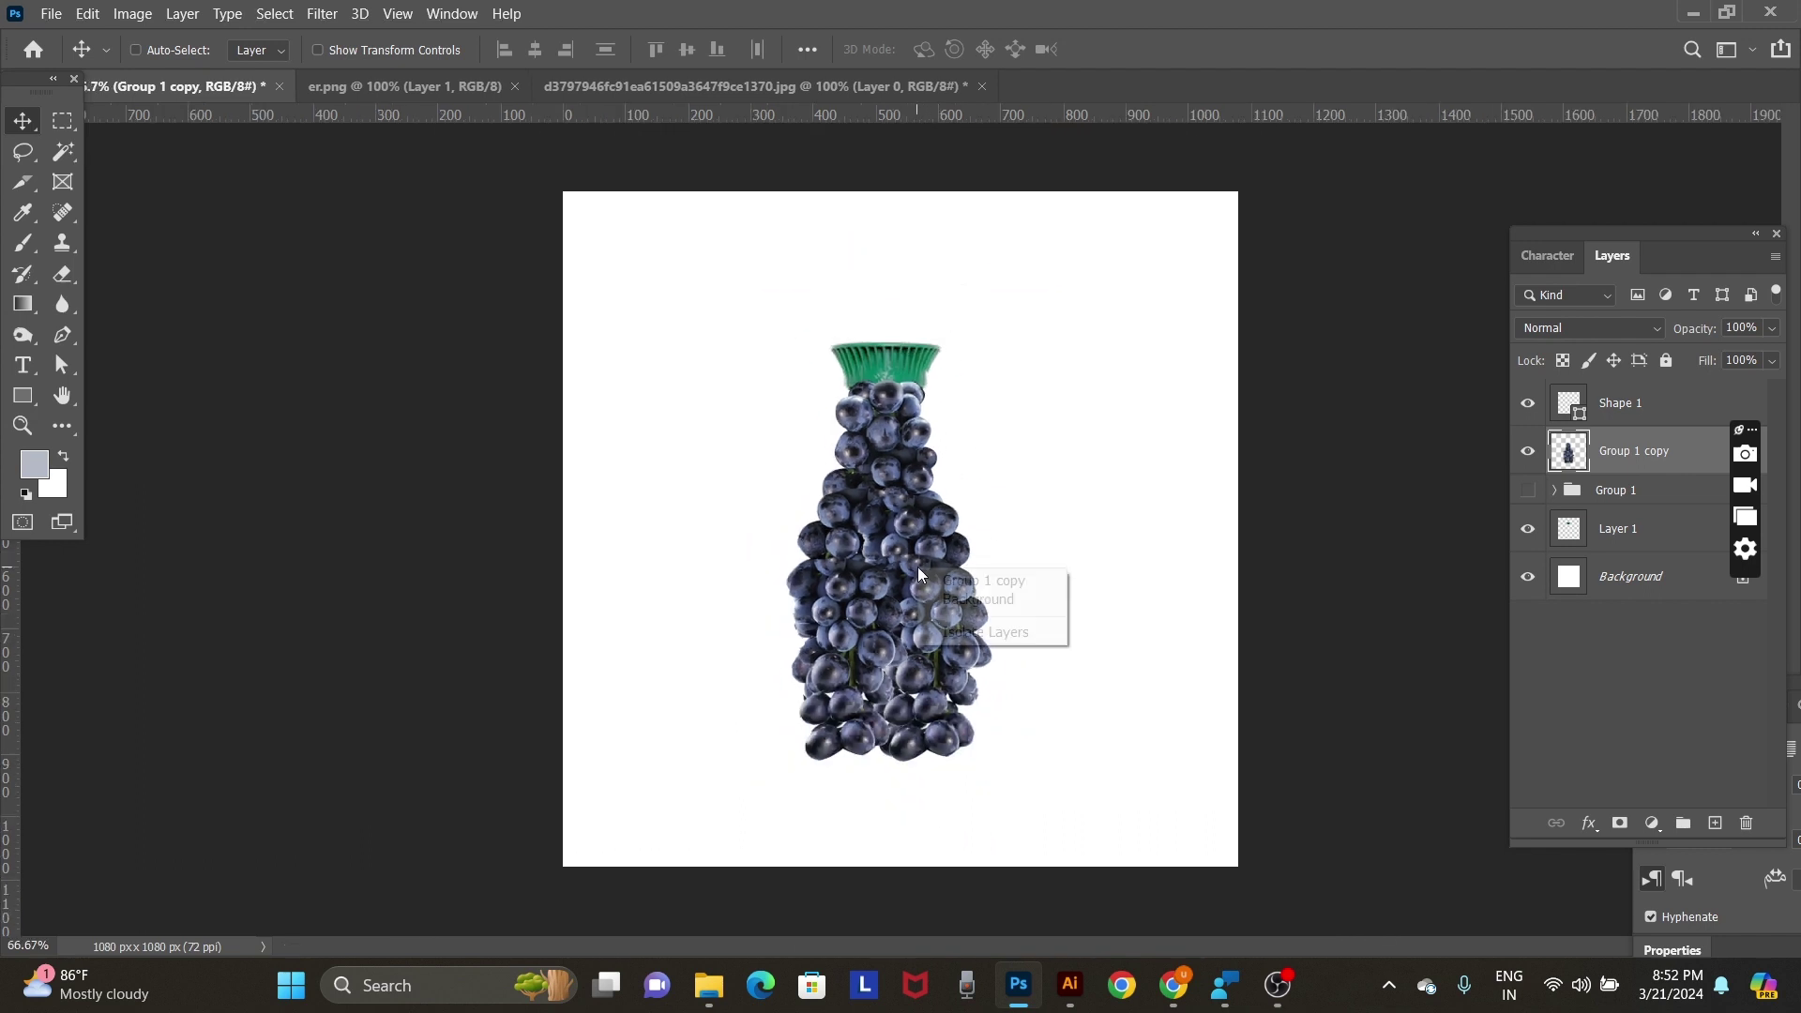
pyautogui.click(966, 555)
pyautogui.rightClick(1064, 455)
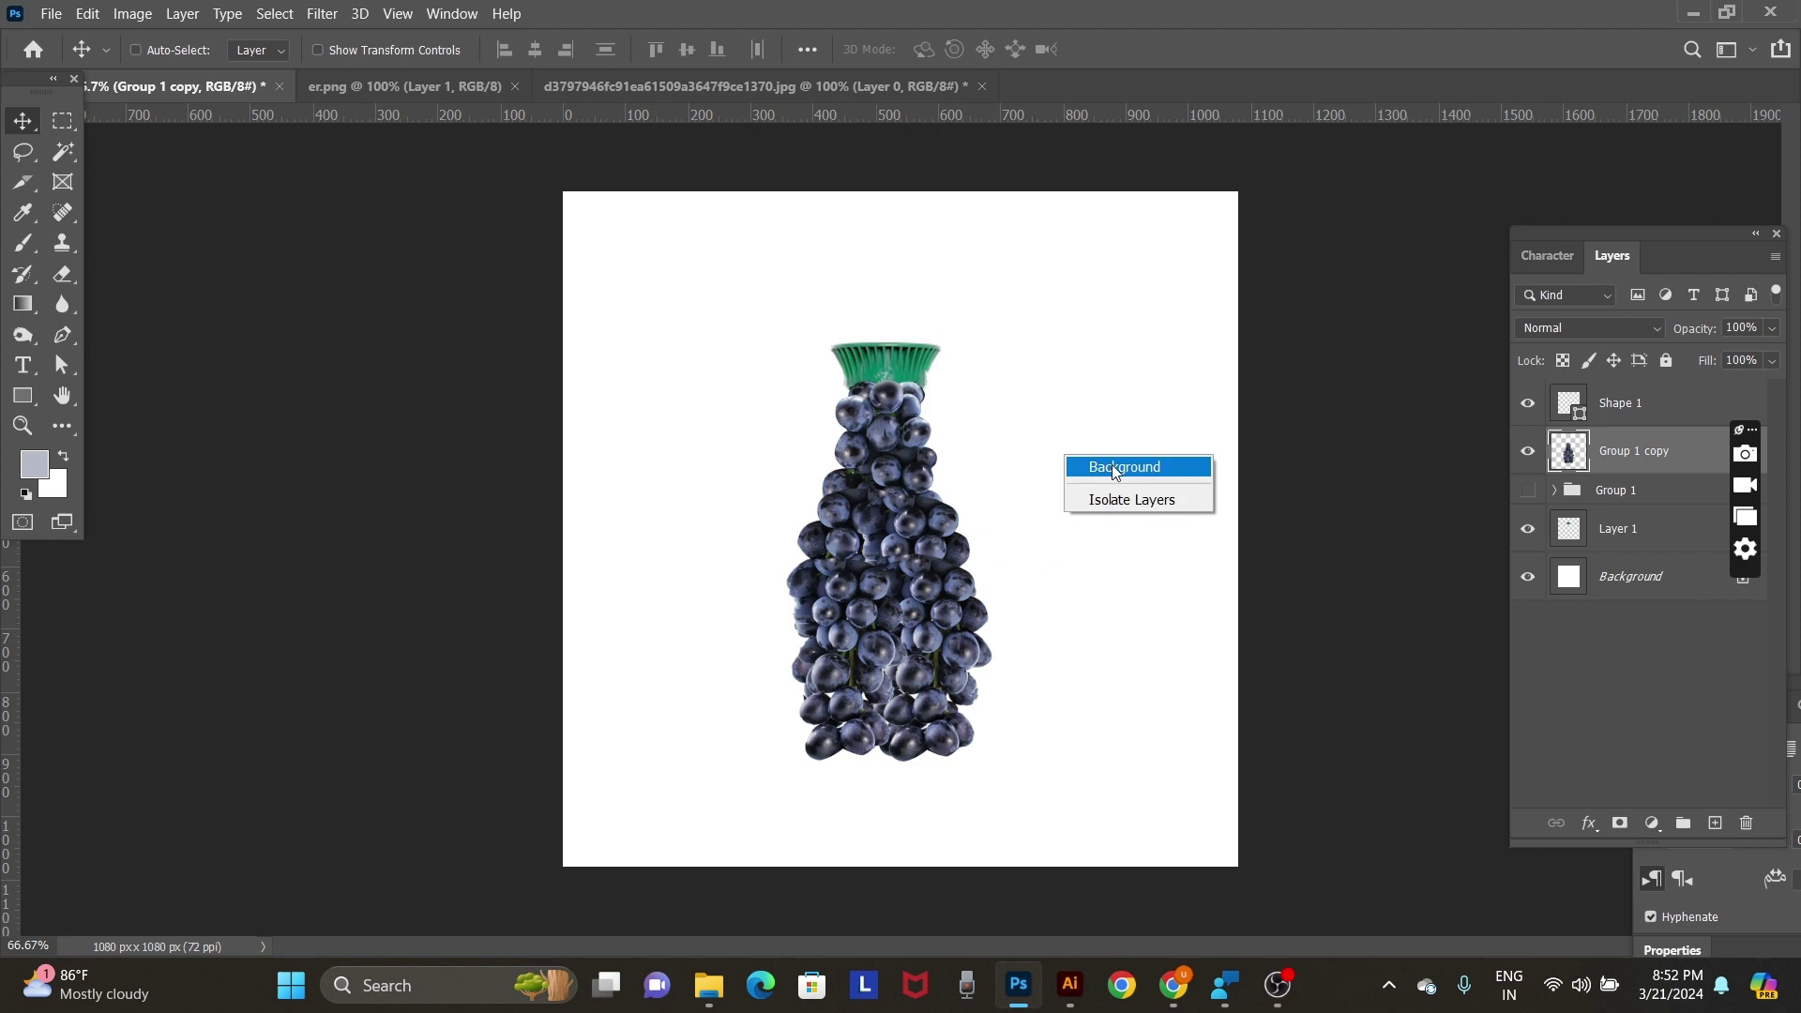
pyautogui.click(1109, 467)
pyautogui.hotkey('ctrl', 'shift', 'n')
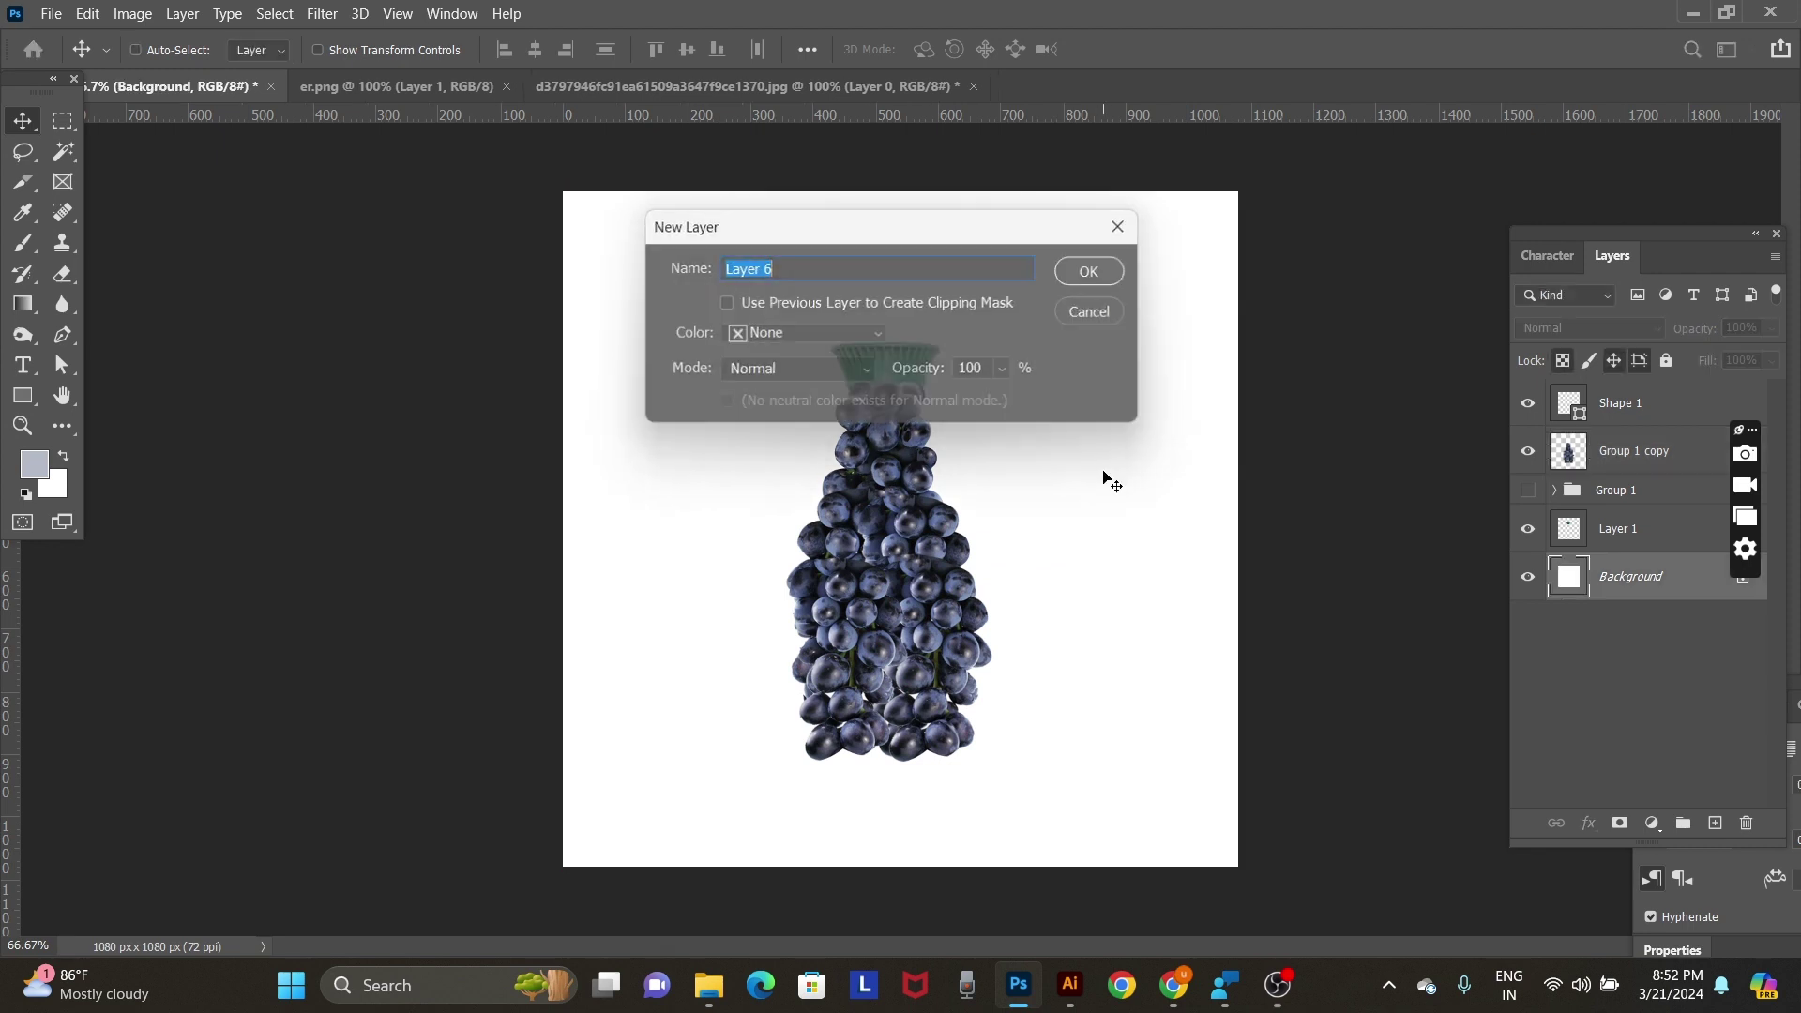
pyautogui.press('Return')
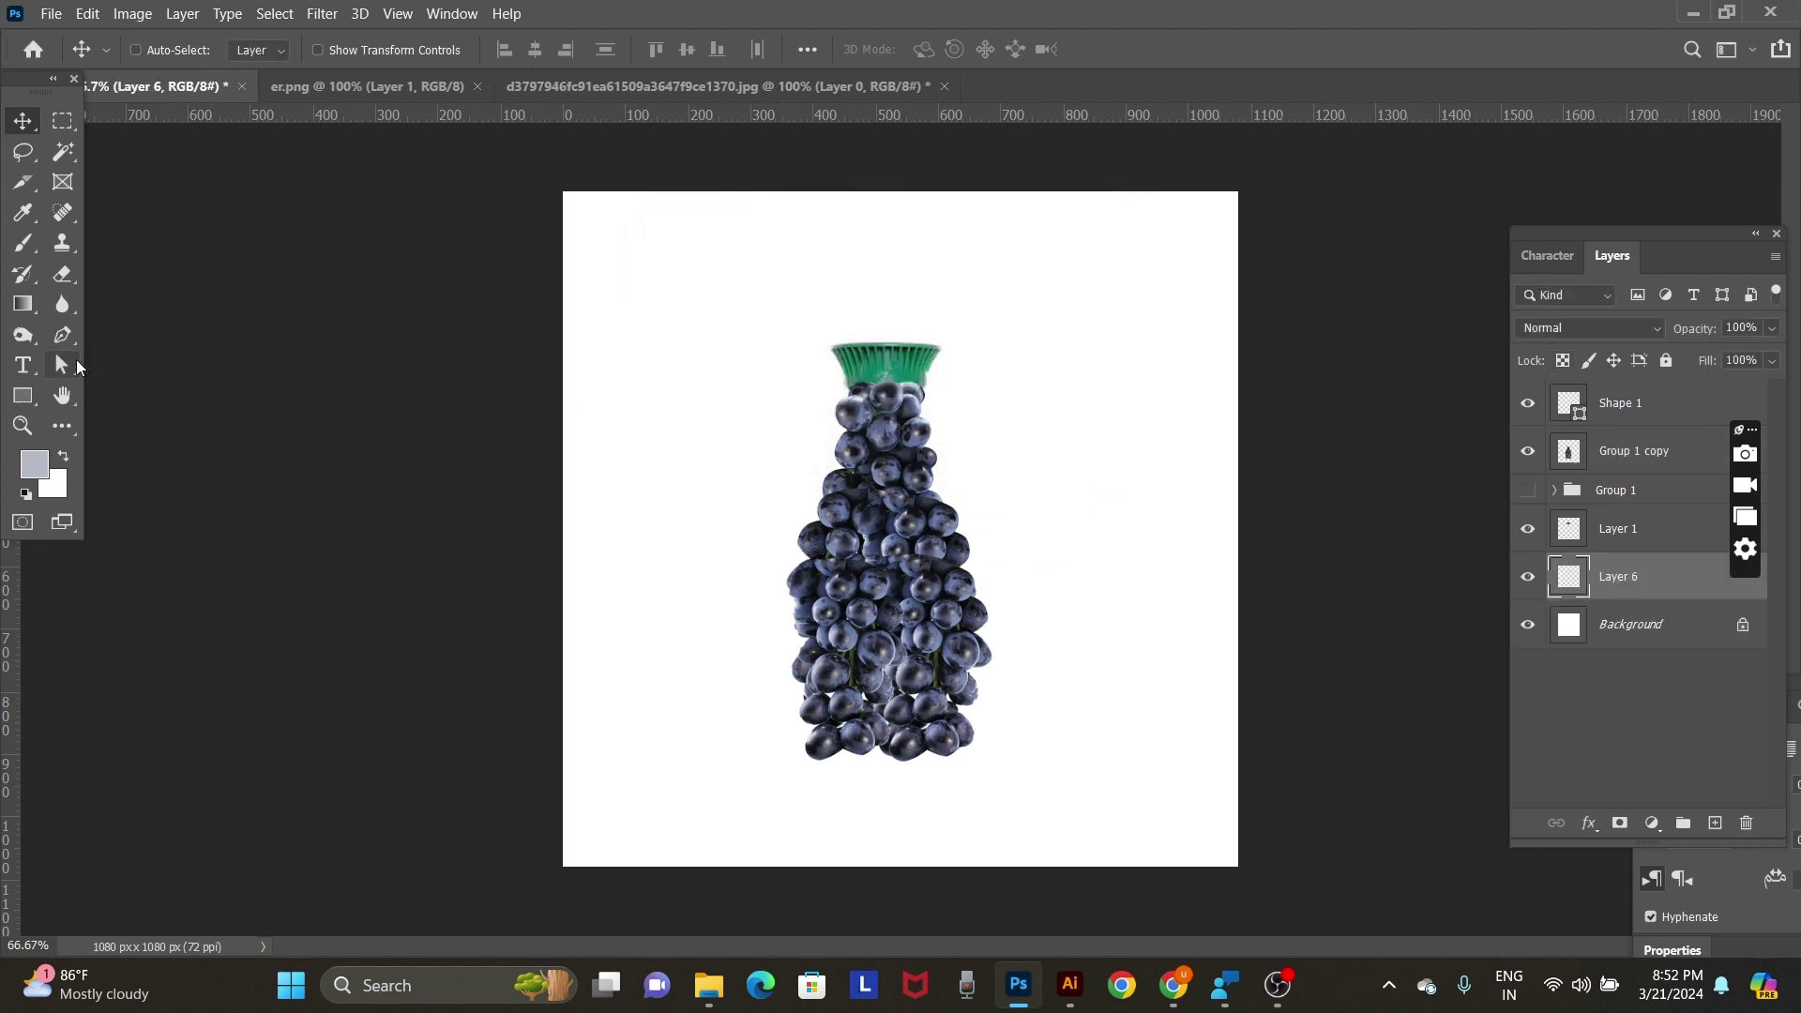
# Fill Layer 6 with bright yellow from the Color panel.
pyautogui.press('F6')
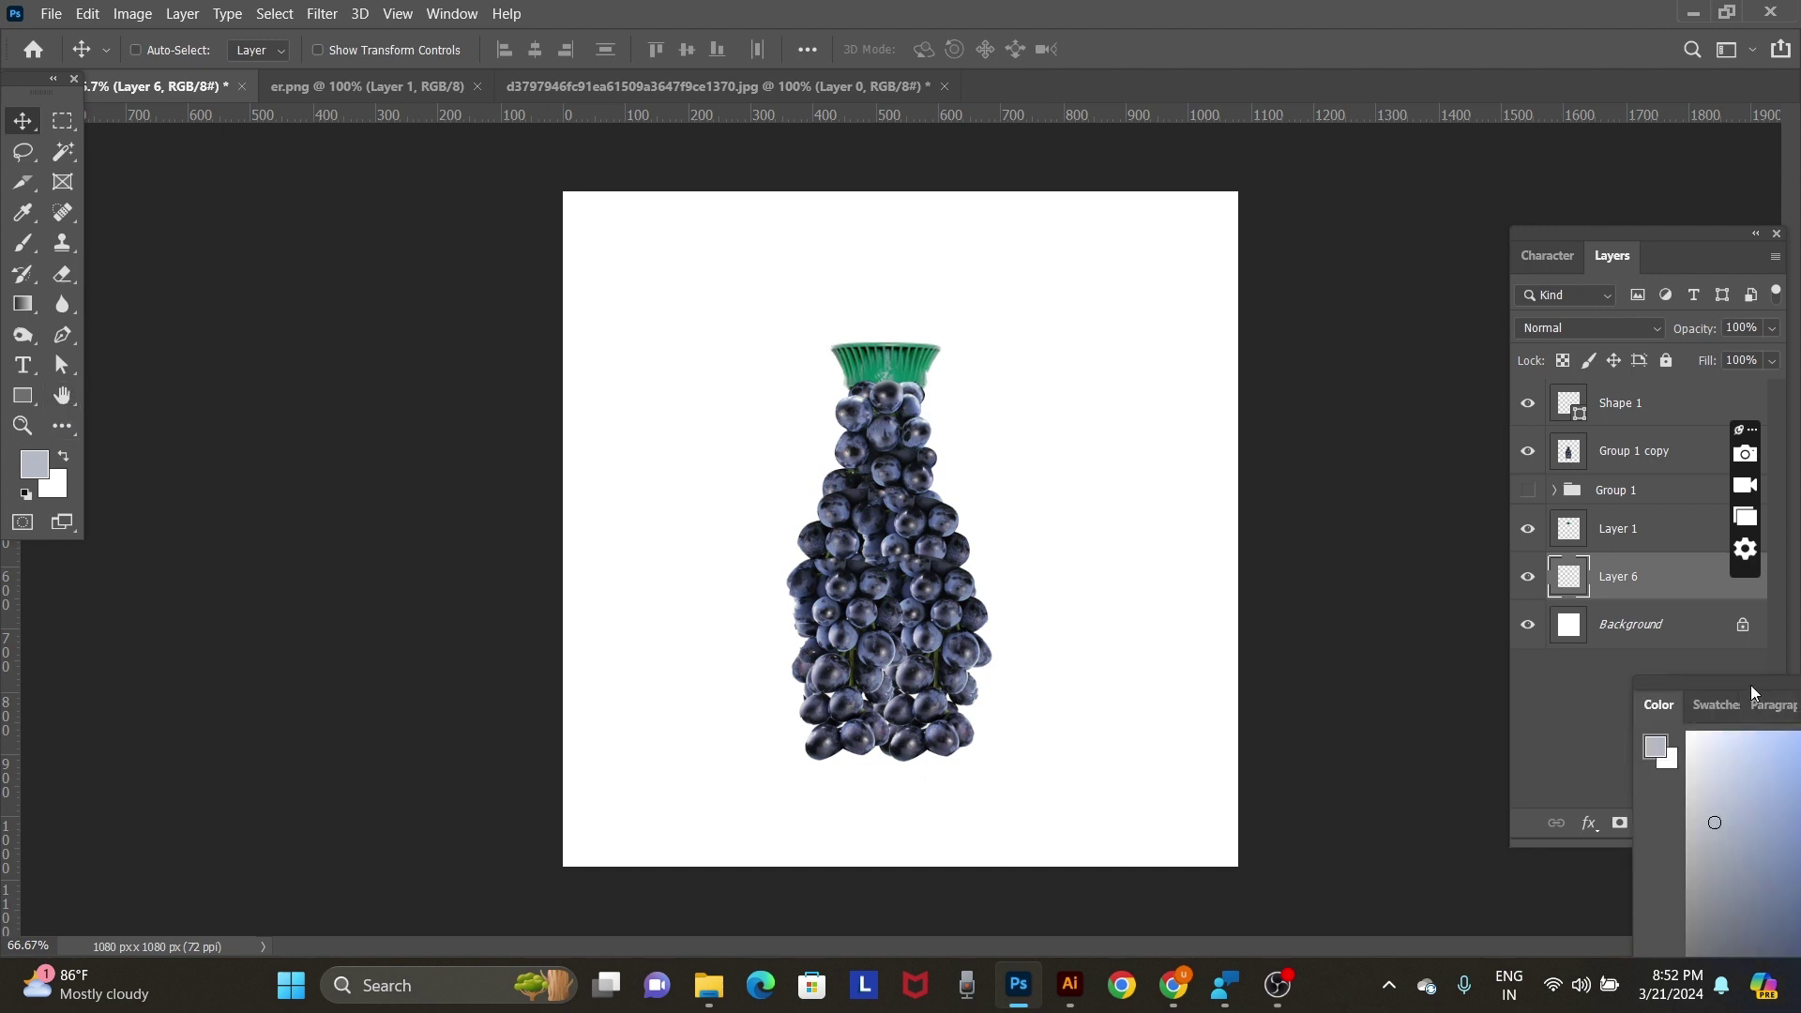
pyautogui.moveTo(1750, 692); pyautogui.dragTo(1432, 357)
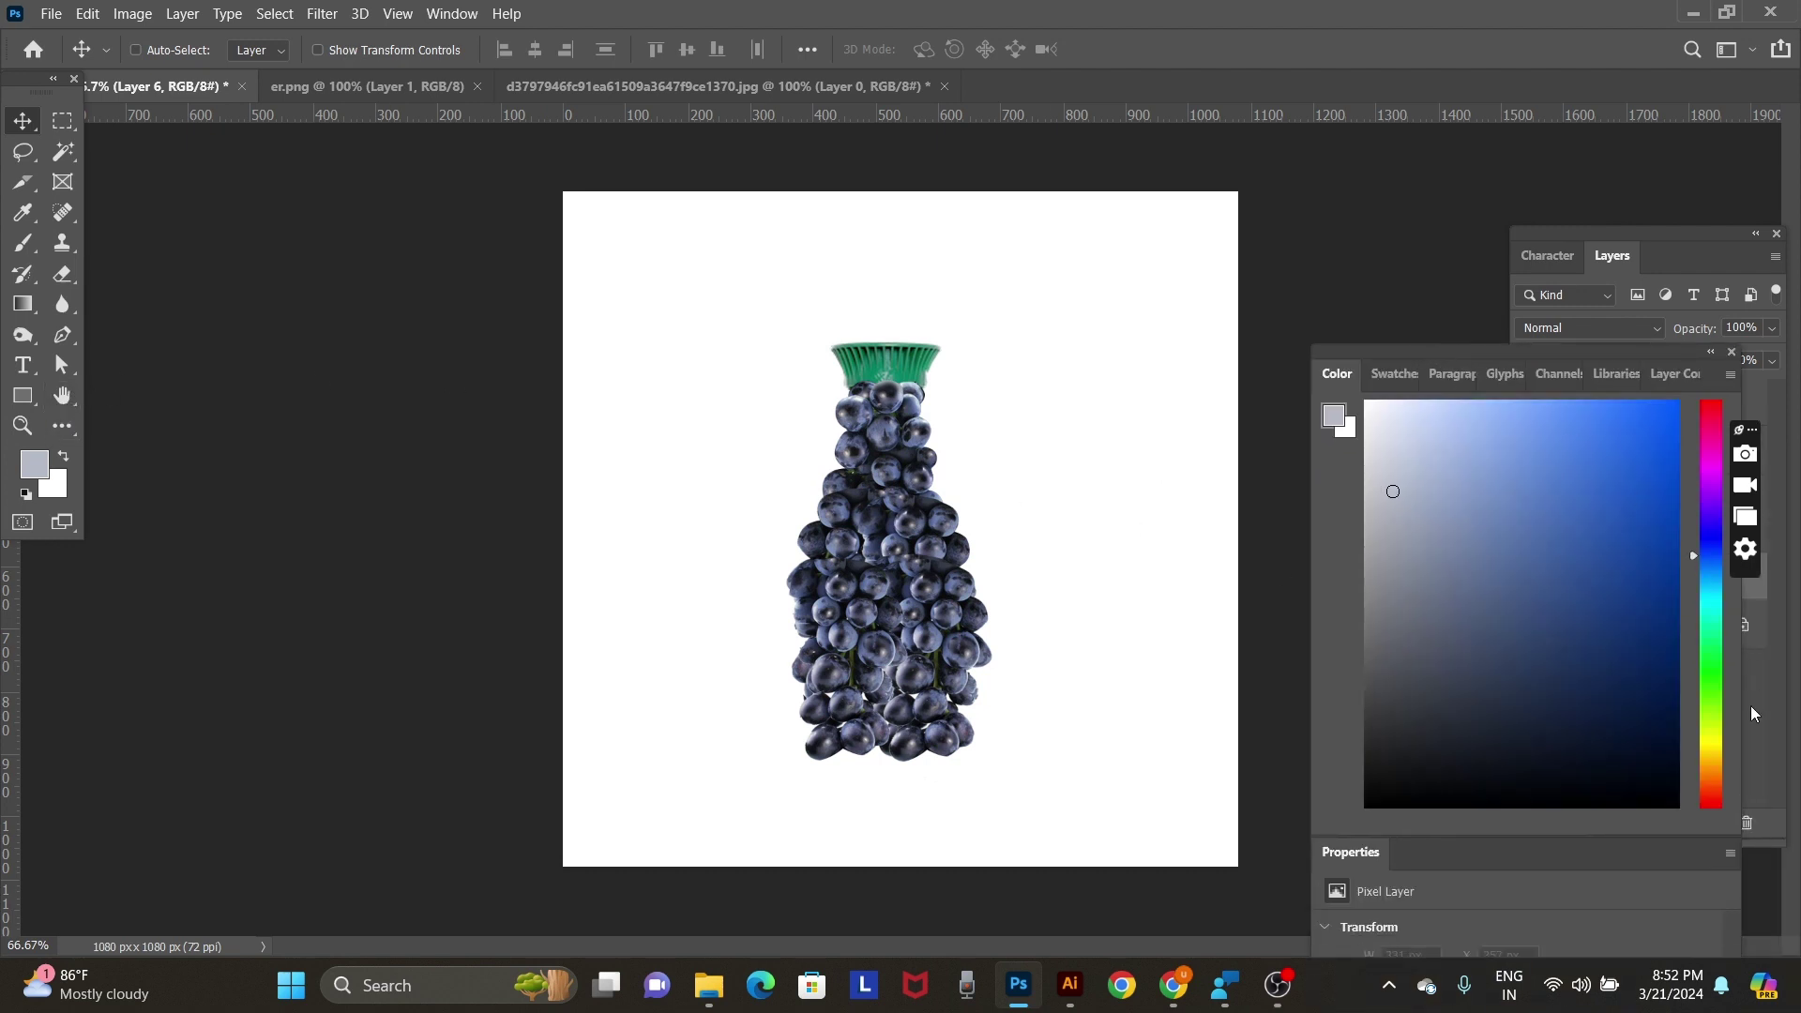
pyautogui.click(1712, 742)
pyautogui.click(1664, 556)
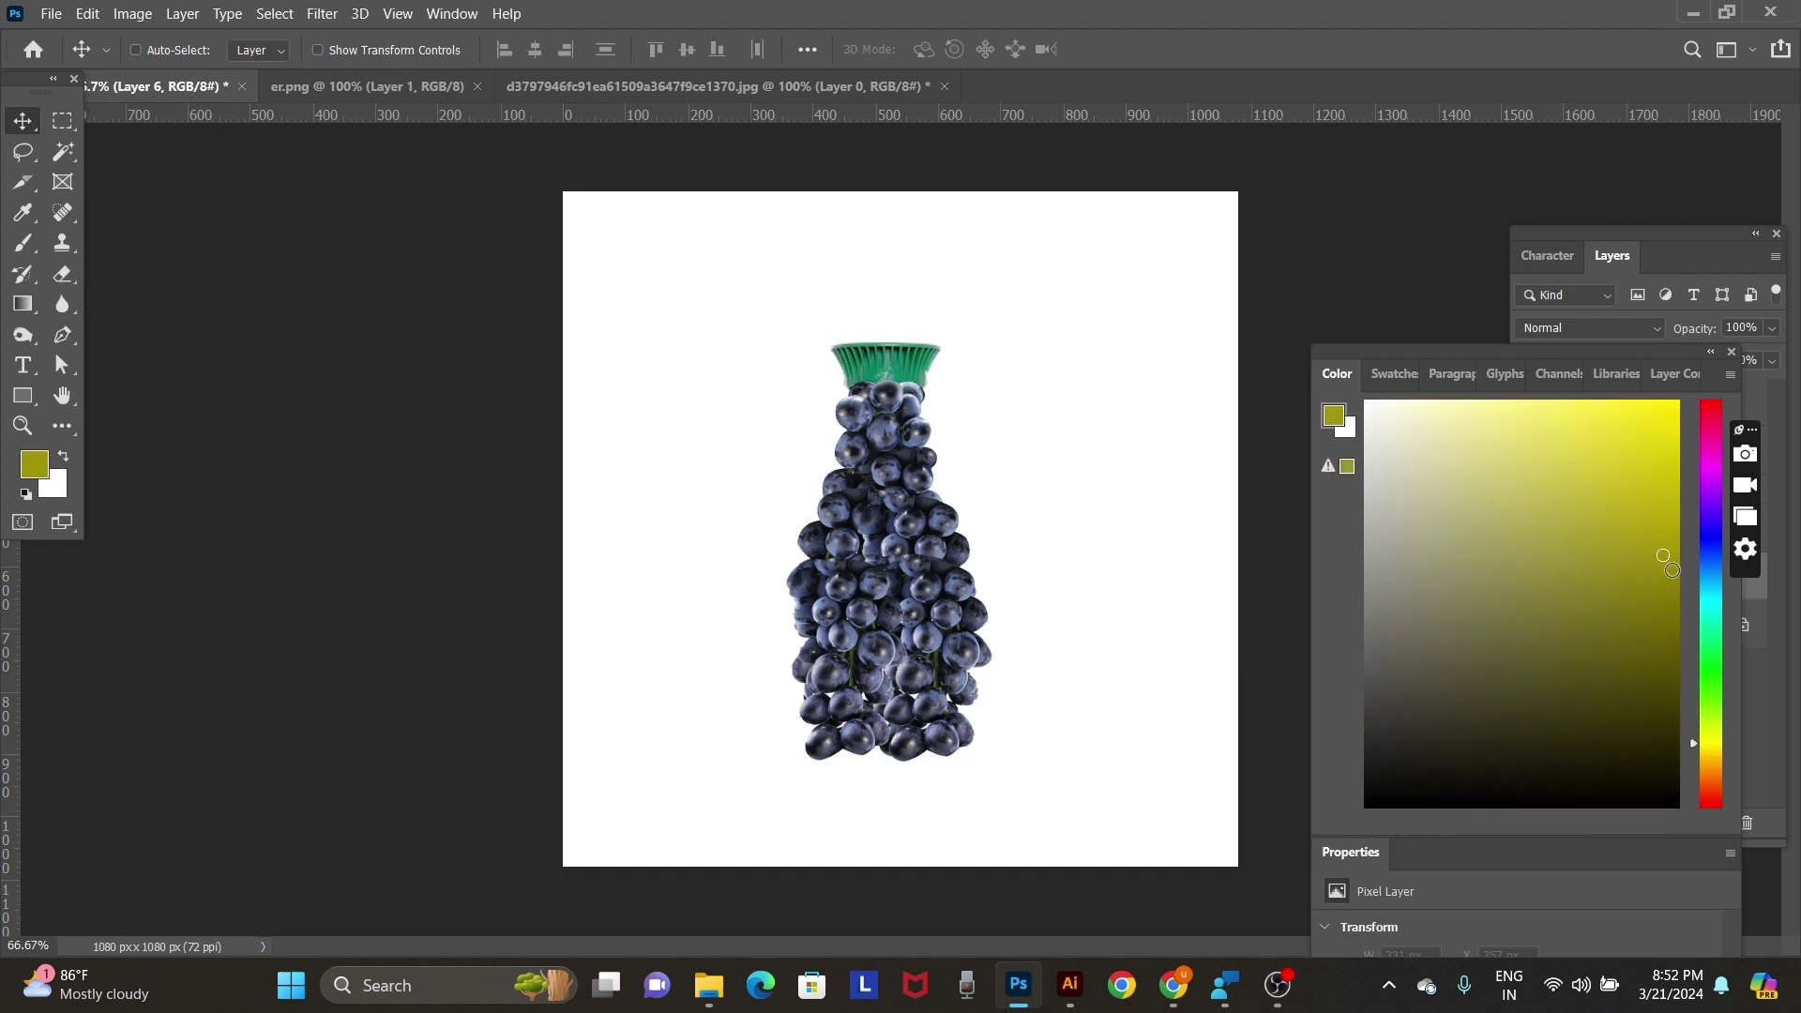
pyautogui.click(1663, 579)
pyautogui.click(1666, 536)
pyautogui.hotkey('alt', 'BackSpace')
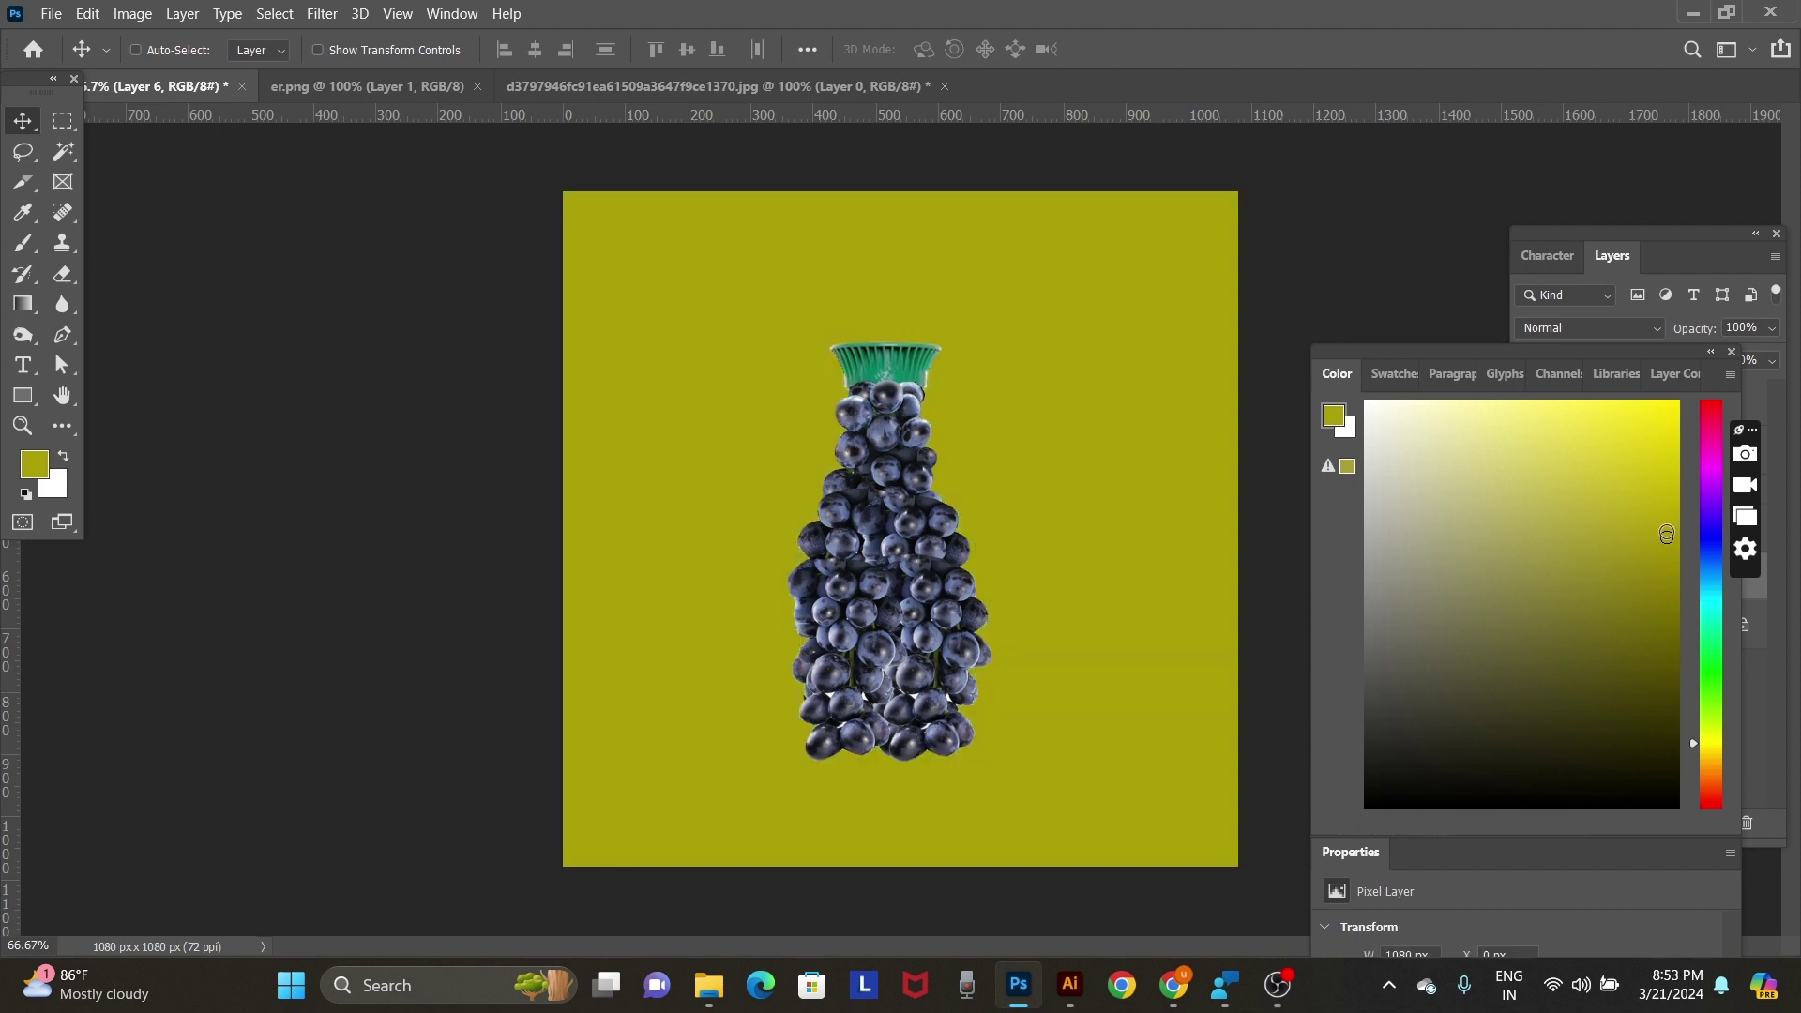
pyautogui.click(1652, 428)
pyautogui.hotkey('alt', 'BackSpace')
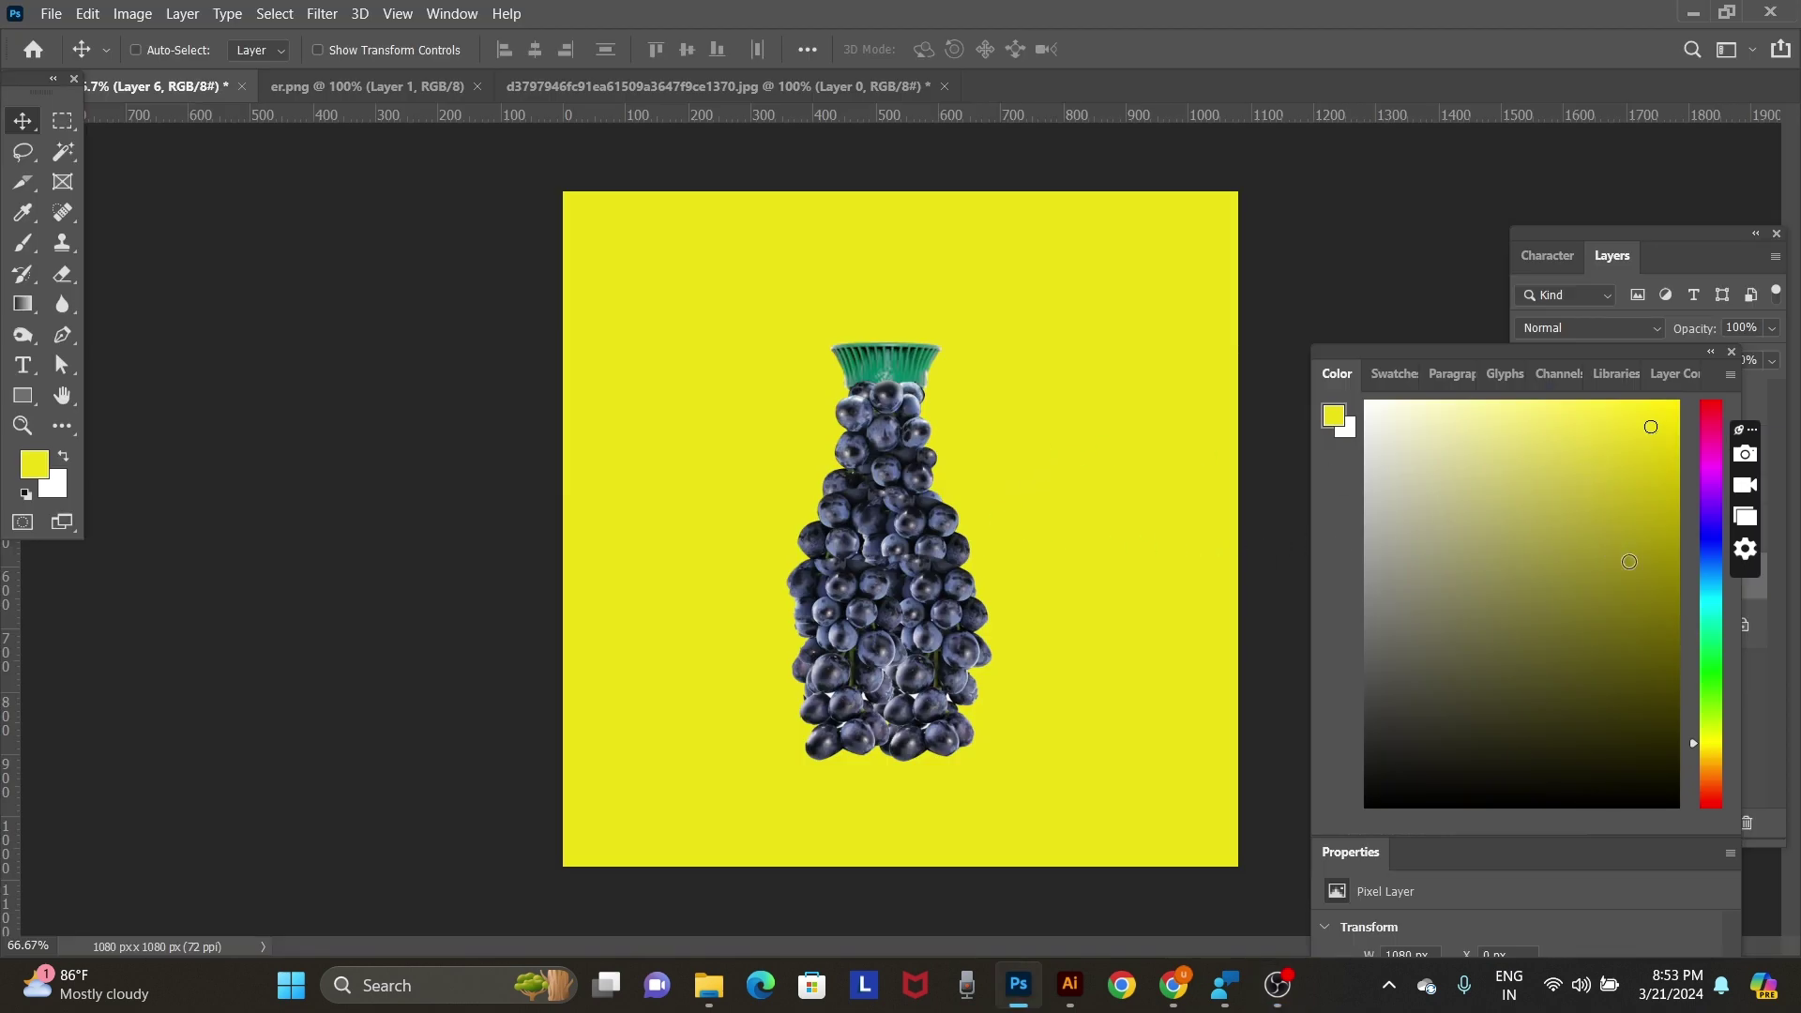
# Fill the yellow background with orange and select the layer to work on.
pyautogui.click(1713, 763)
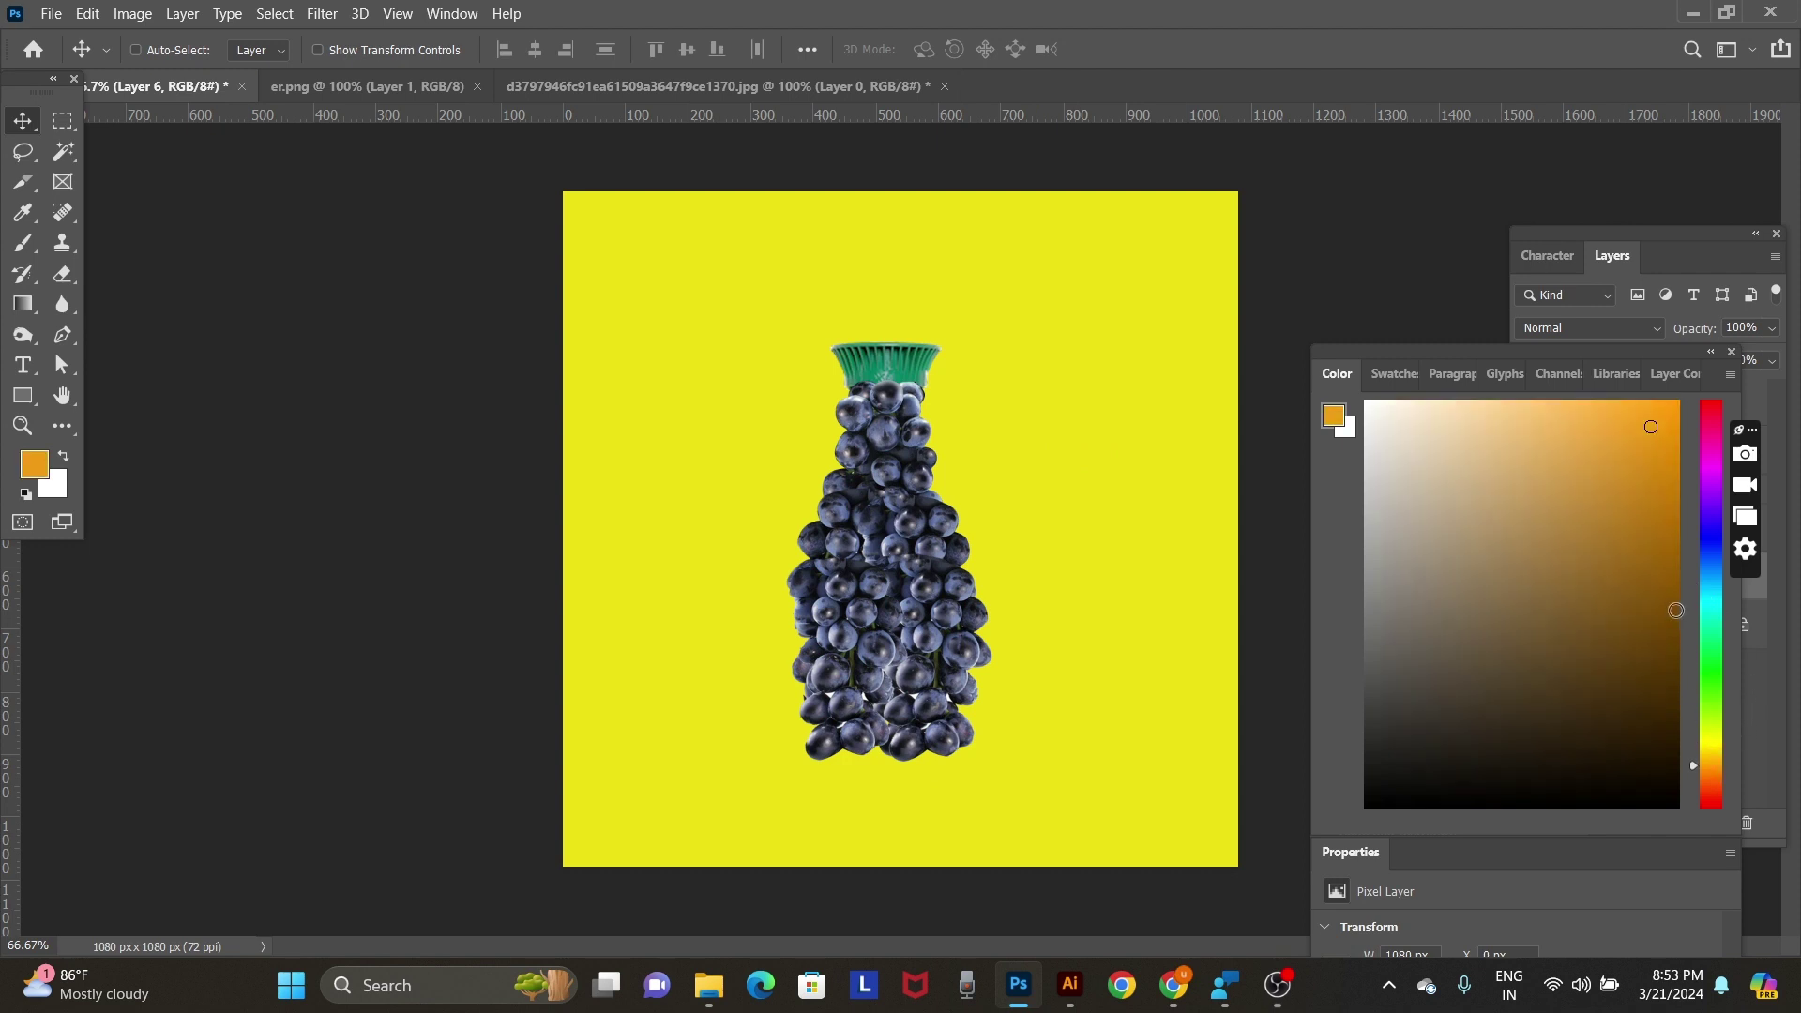
pyautogui.hotkey('alt', 'BackSpace')
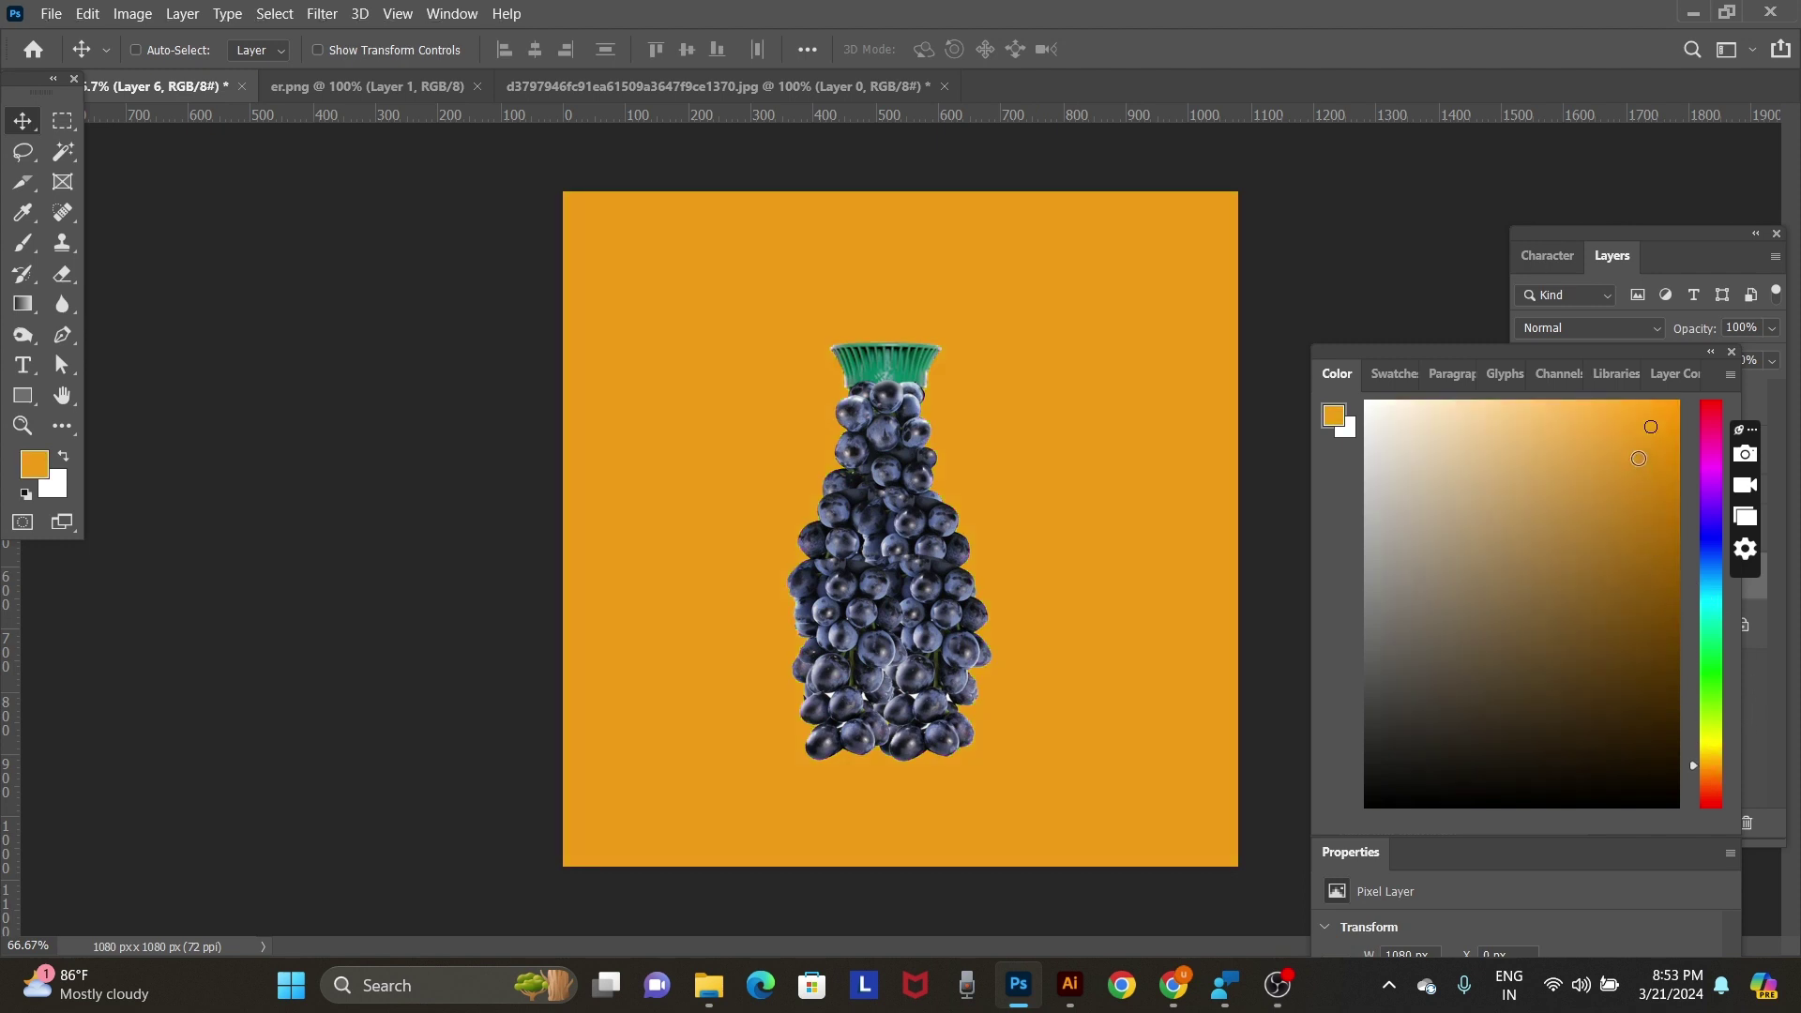
pyautogui.rightClick(1034, 383)
pyautogui.click(1116, 398)
# On a new layer, paint a large soft lighter-orange glow behind the bottle at 100% opacity.
pyautogui.hotkey('ctrl', 'shift', 'n')
pyautogui.press('Return')
pyautogui.press('b')
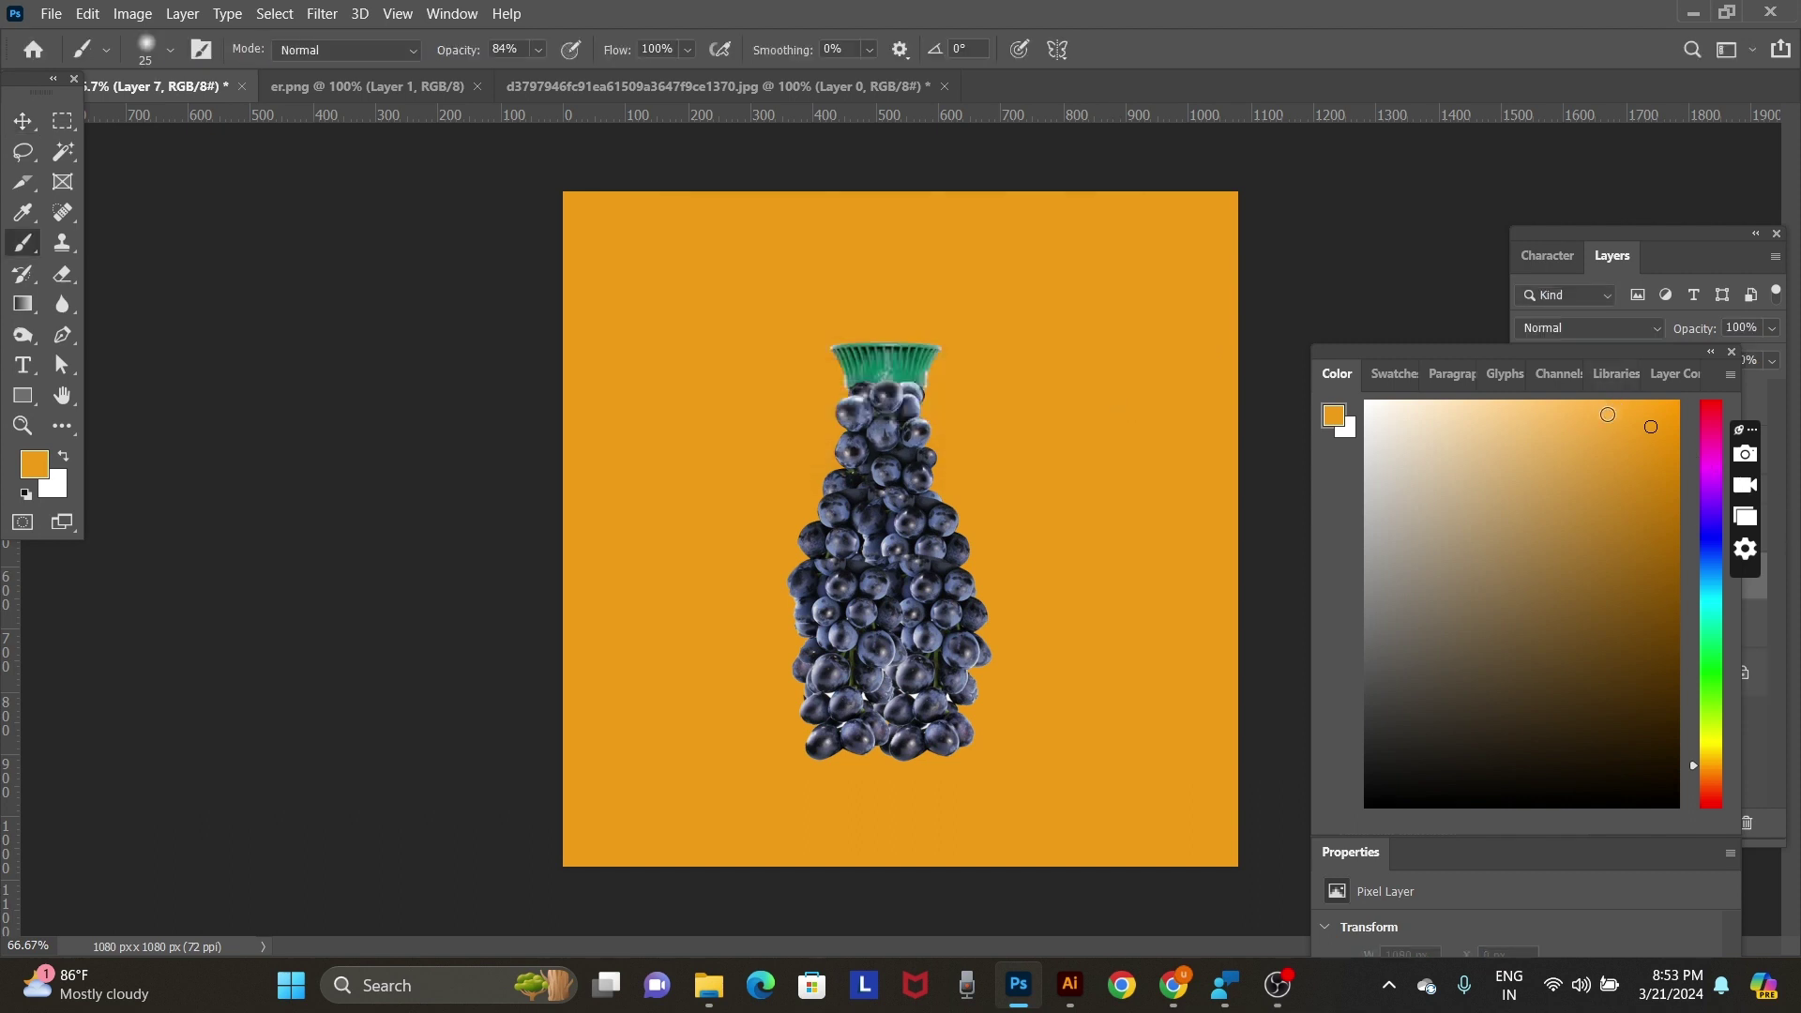
pyautogui.click(1606, 413)
pyautogui.press(']')
pyautogui.press(']')
pyautogui.press(']')
pyautogui.press(']')
pyautogui.press(']')
pyautogui.press(']')
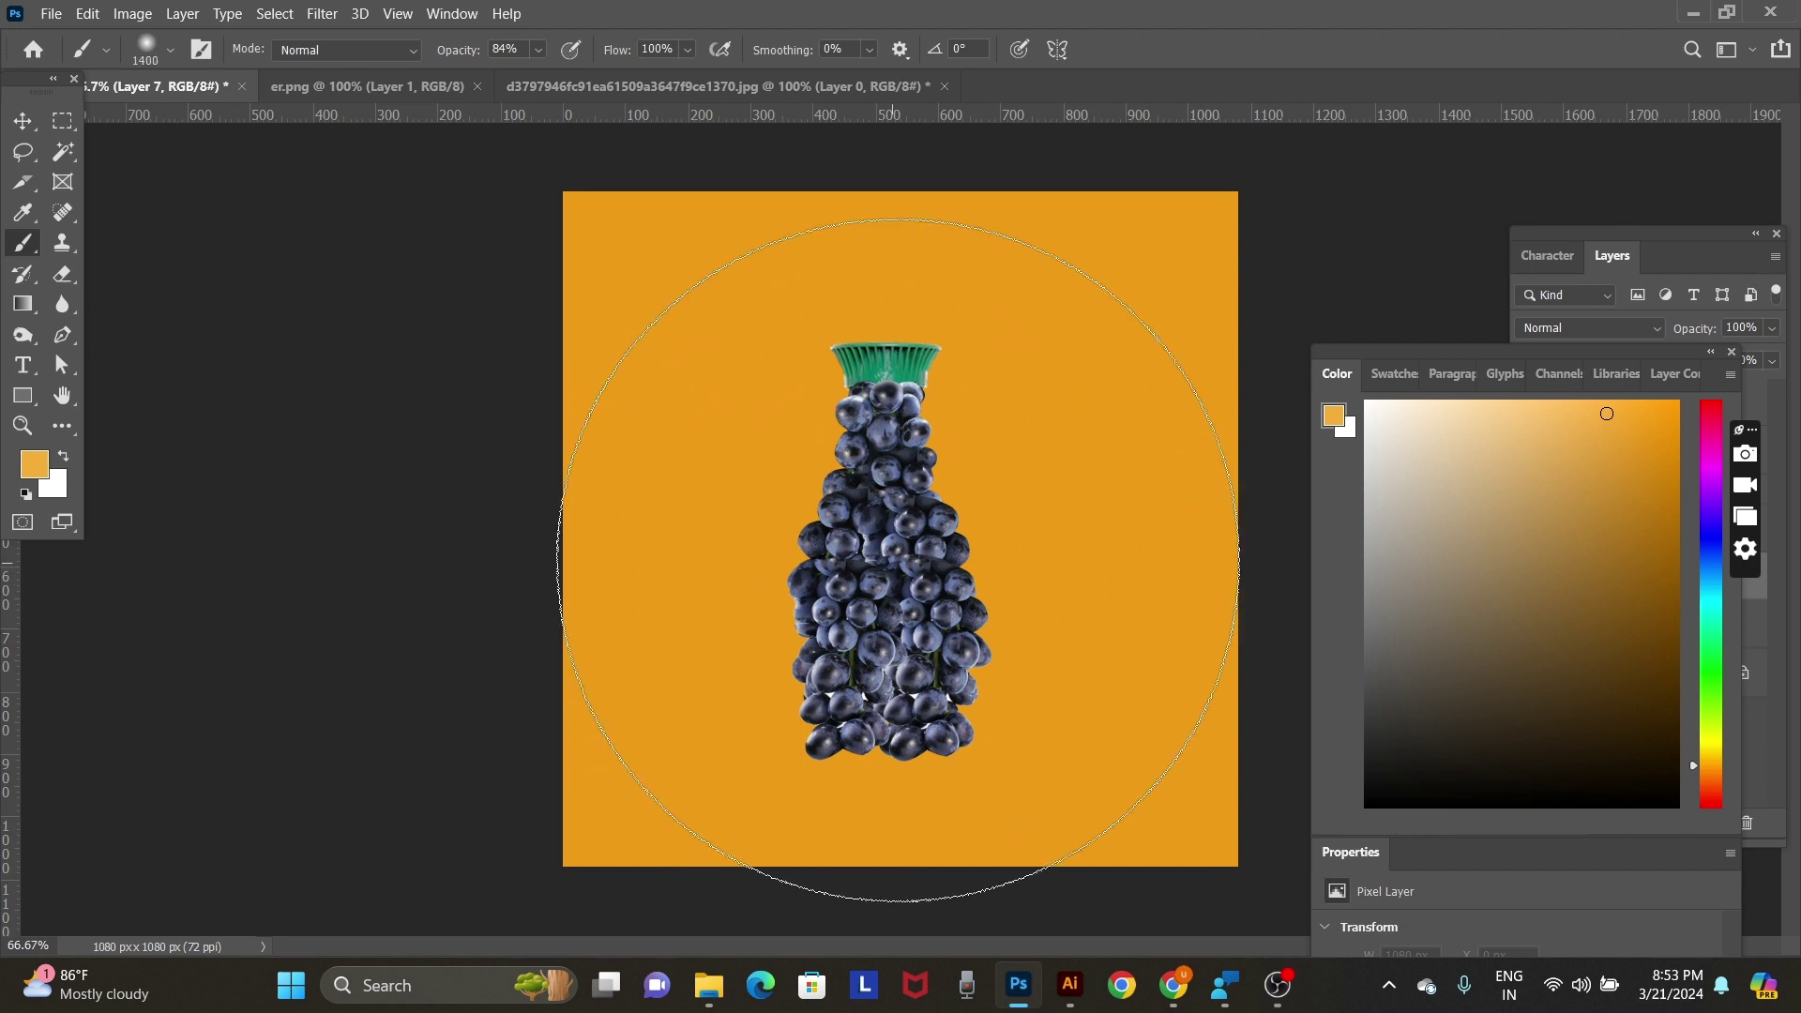
pyautogui.press('[')
pyautogui.press('[')
pyautogui.click(870, 528)
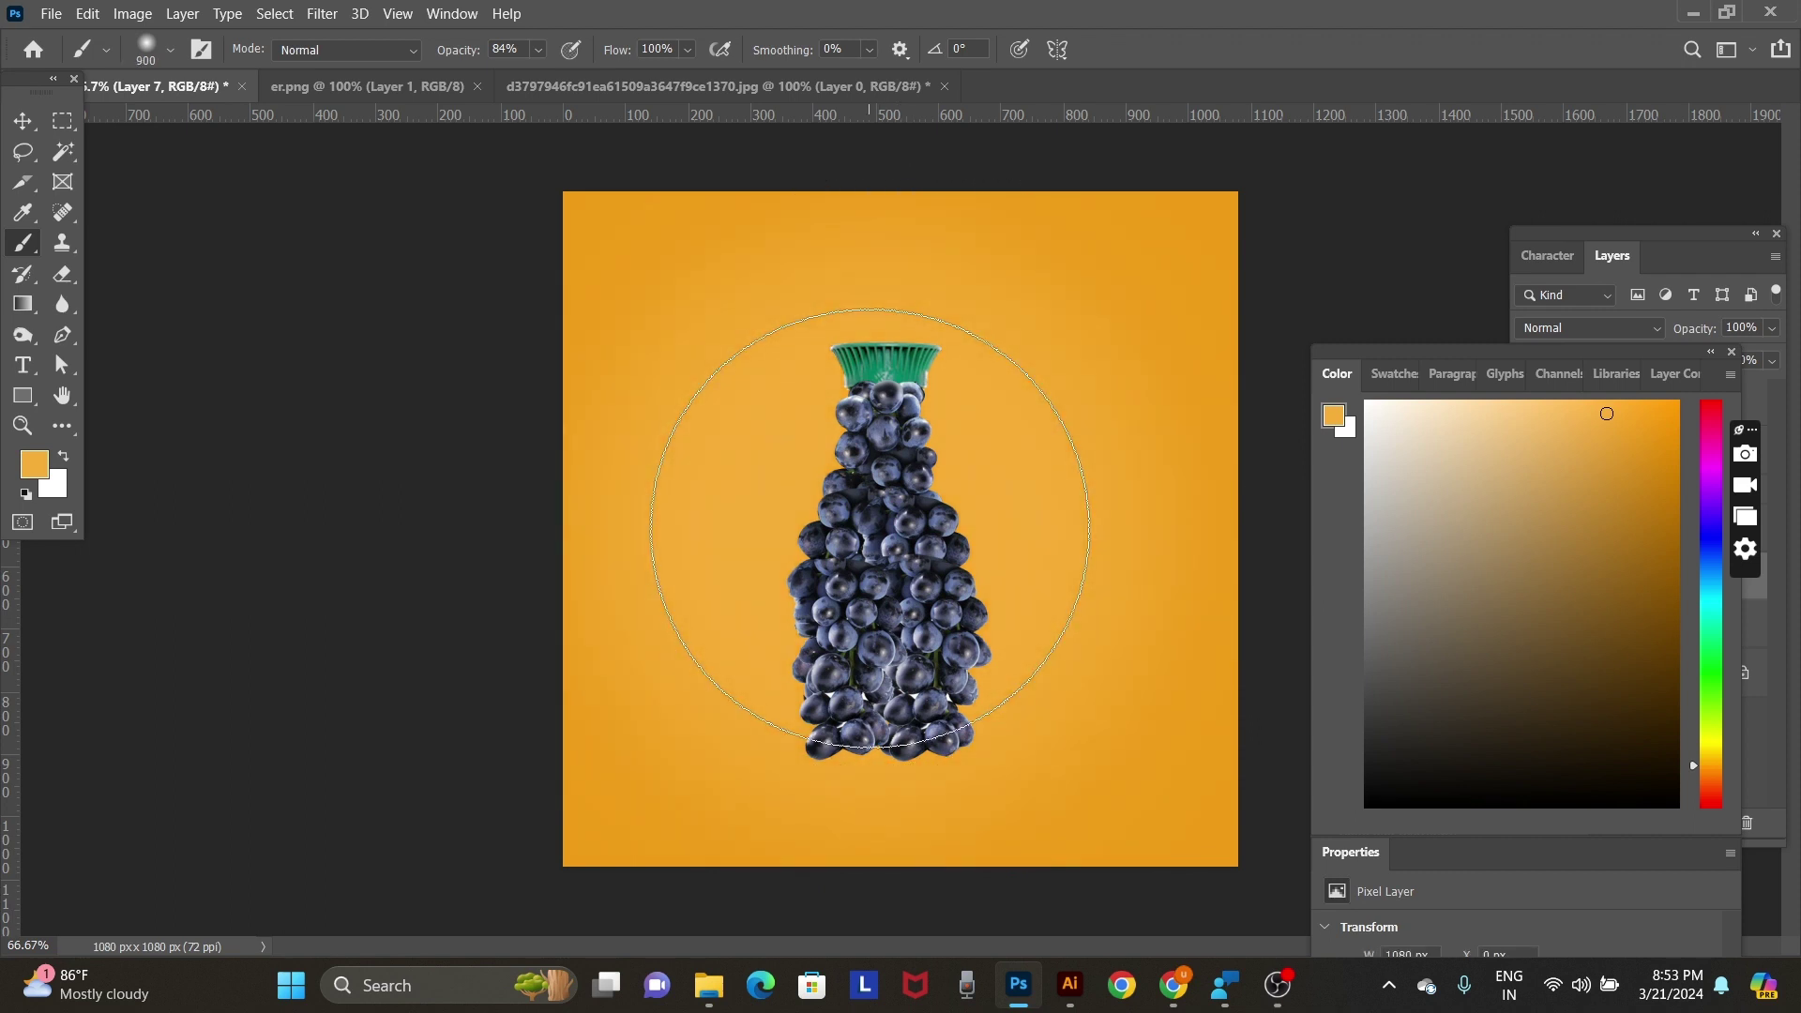
pyautogui.click(539, 49)
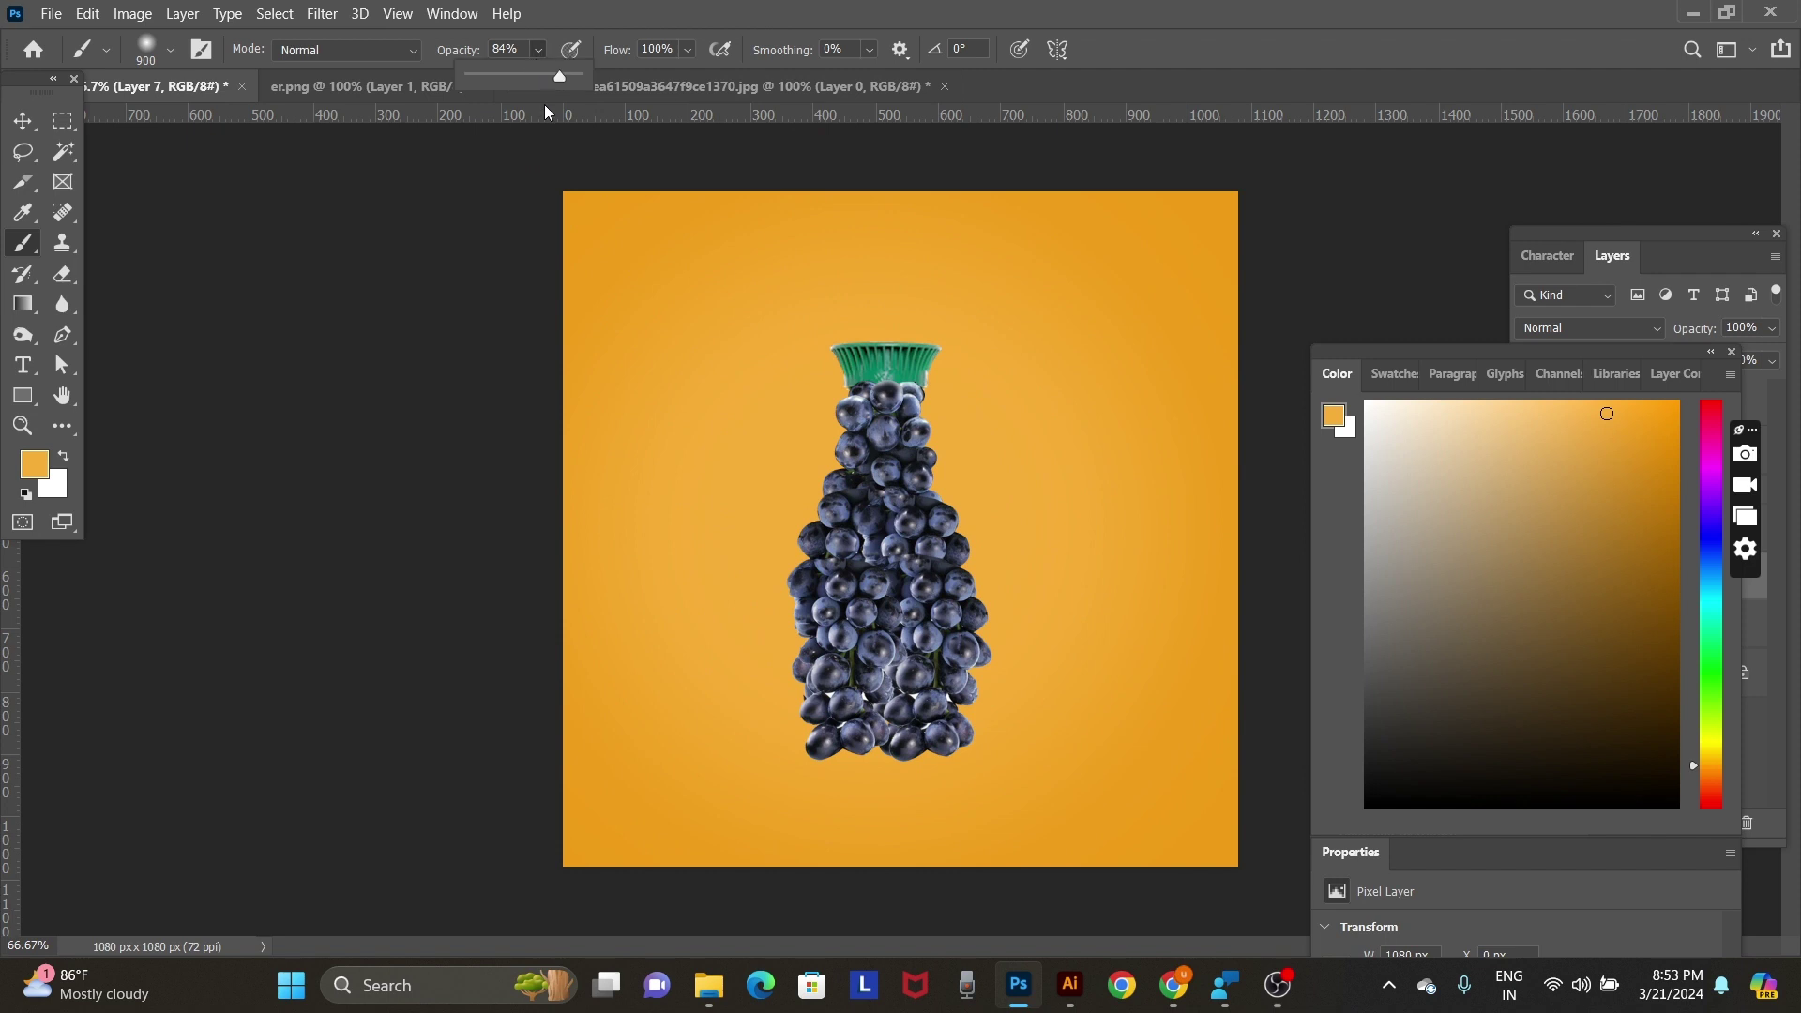
pyautogui.moveTo(560, 76); pyautogui.dragTo(583, 76)
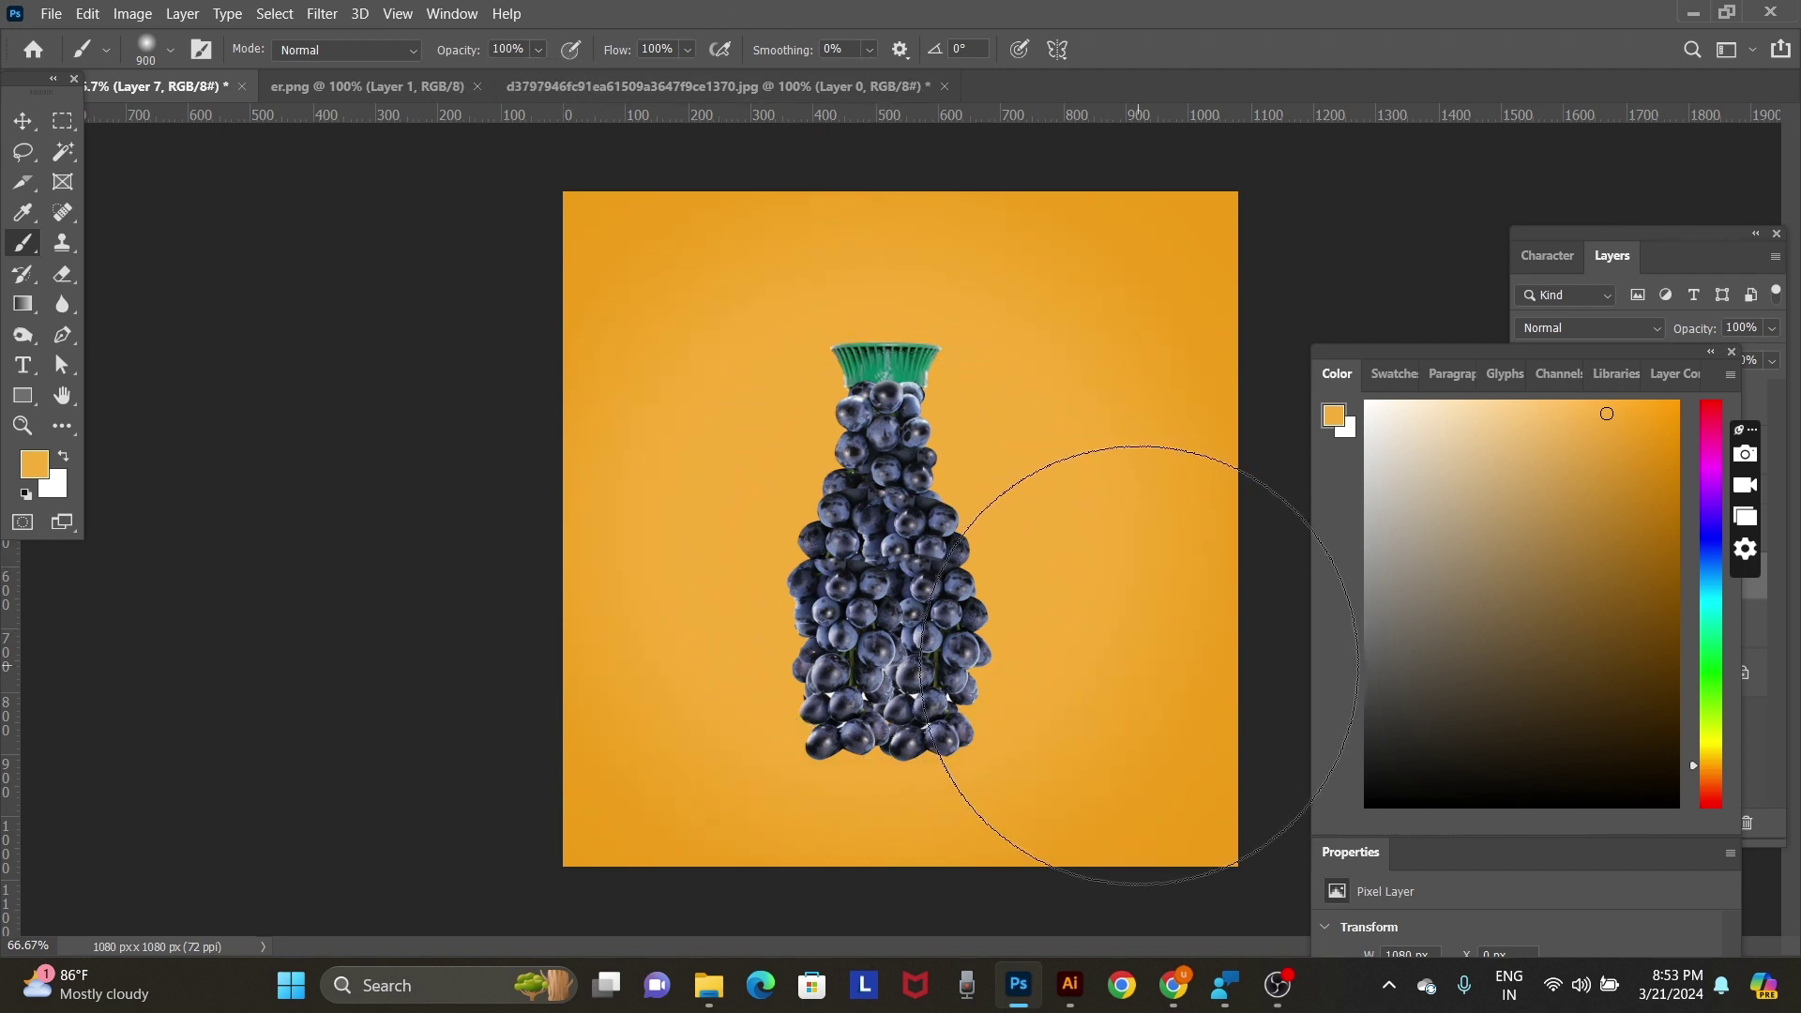
pyautogui.press('v')
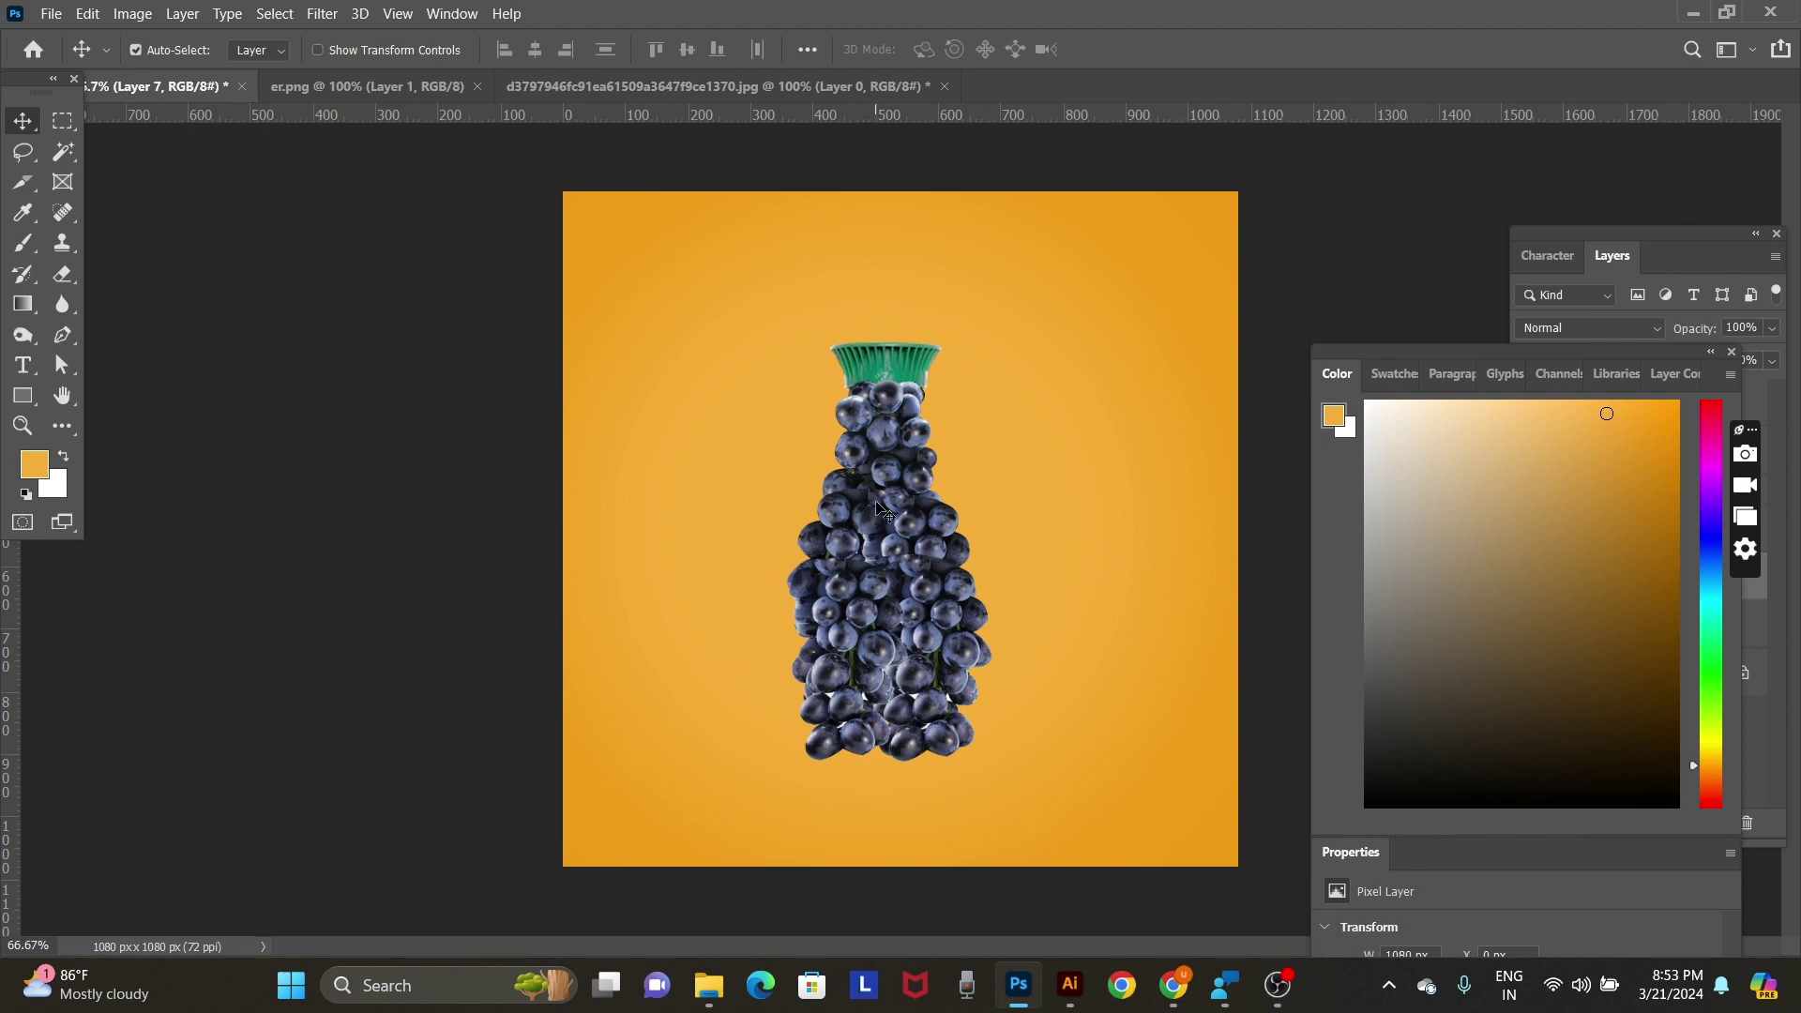
# Open the grape leaf image, unlock its layer, and select and copy the leaf as subject.
pyautogui.hotkey('ctrl', 'o')
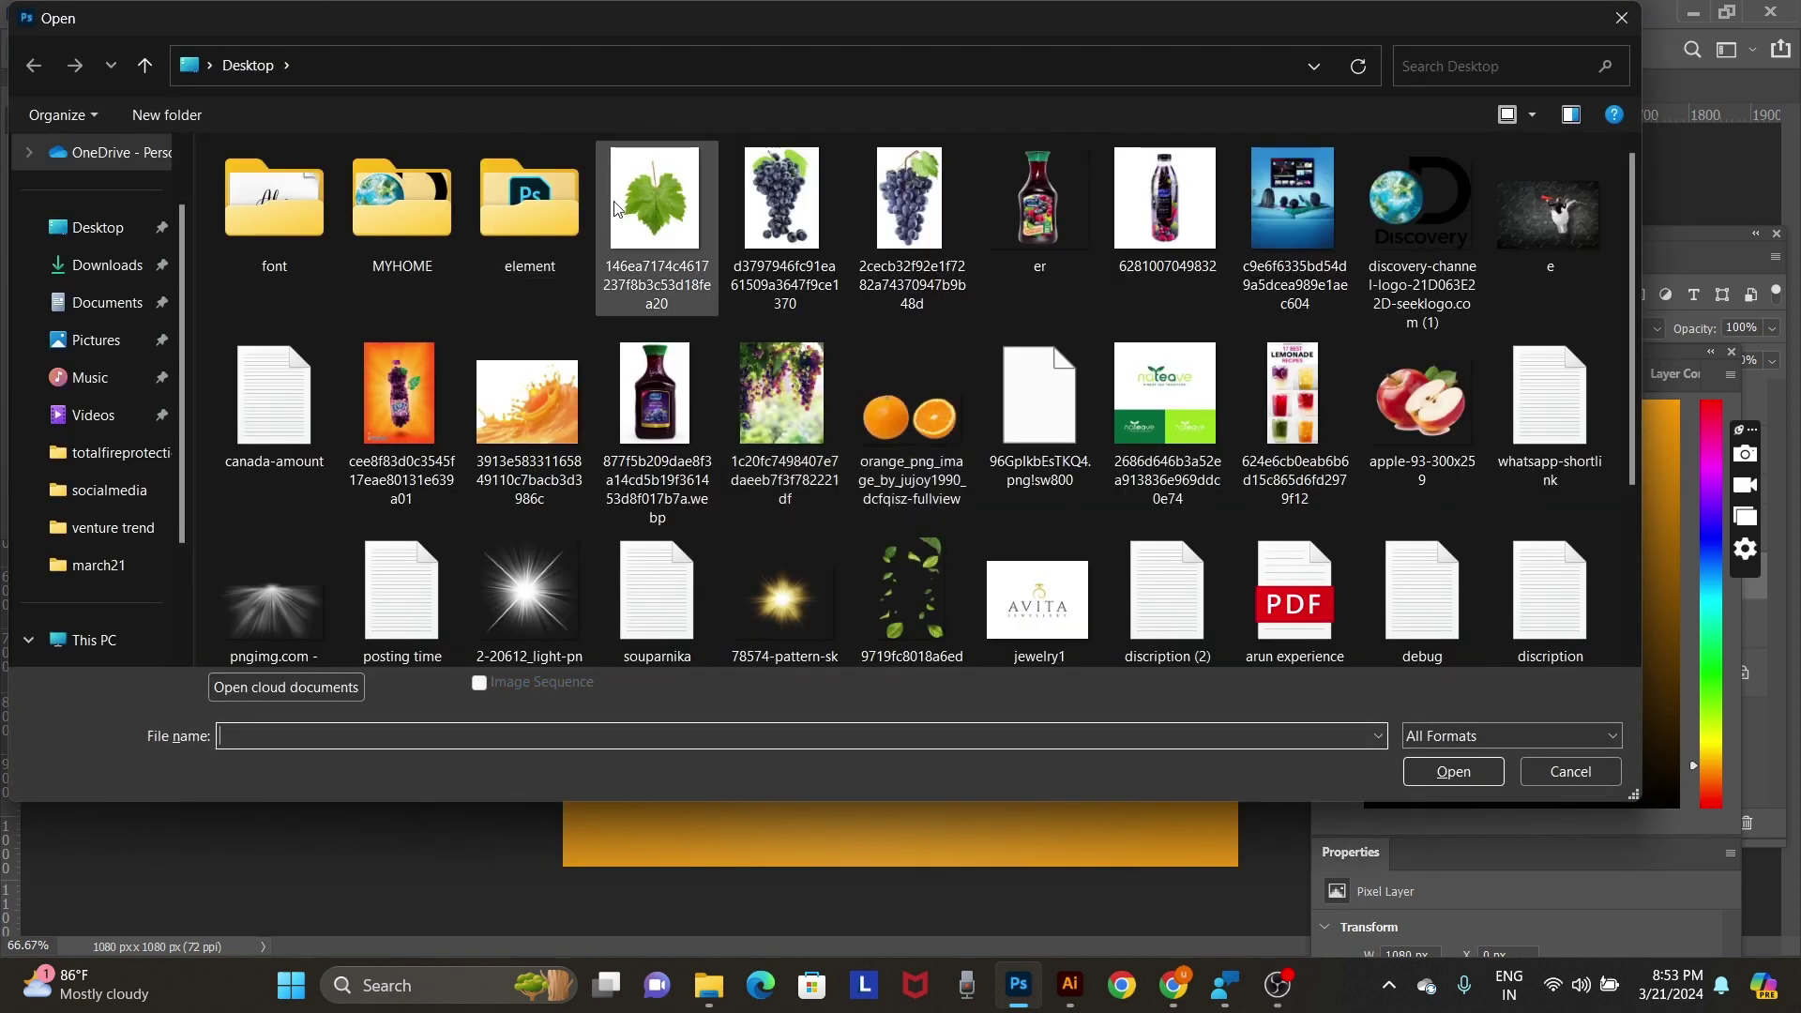
pyautogui.doubleClick(616, 207)
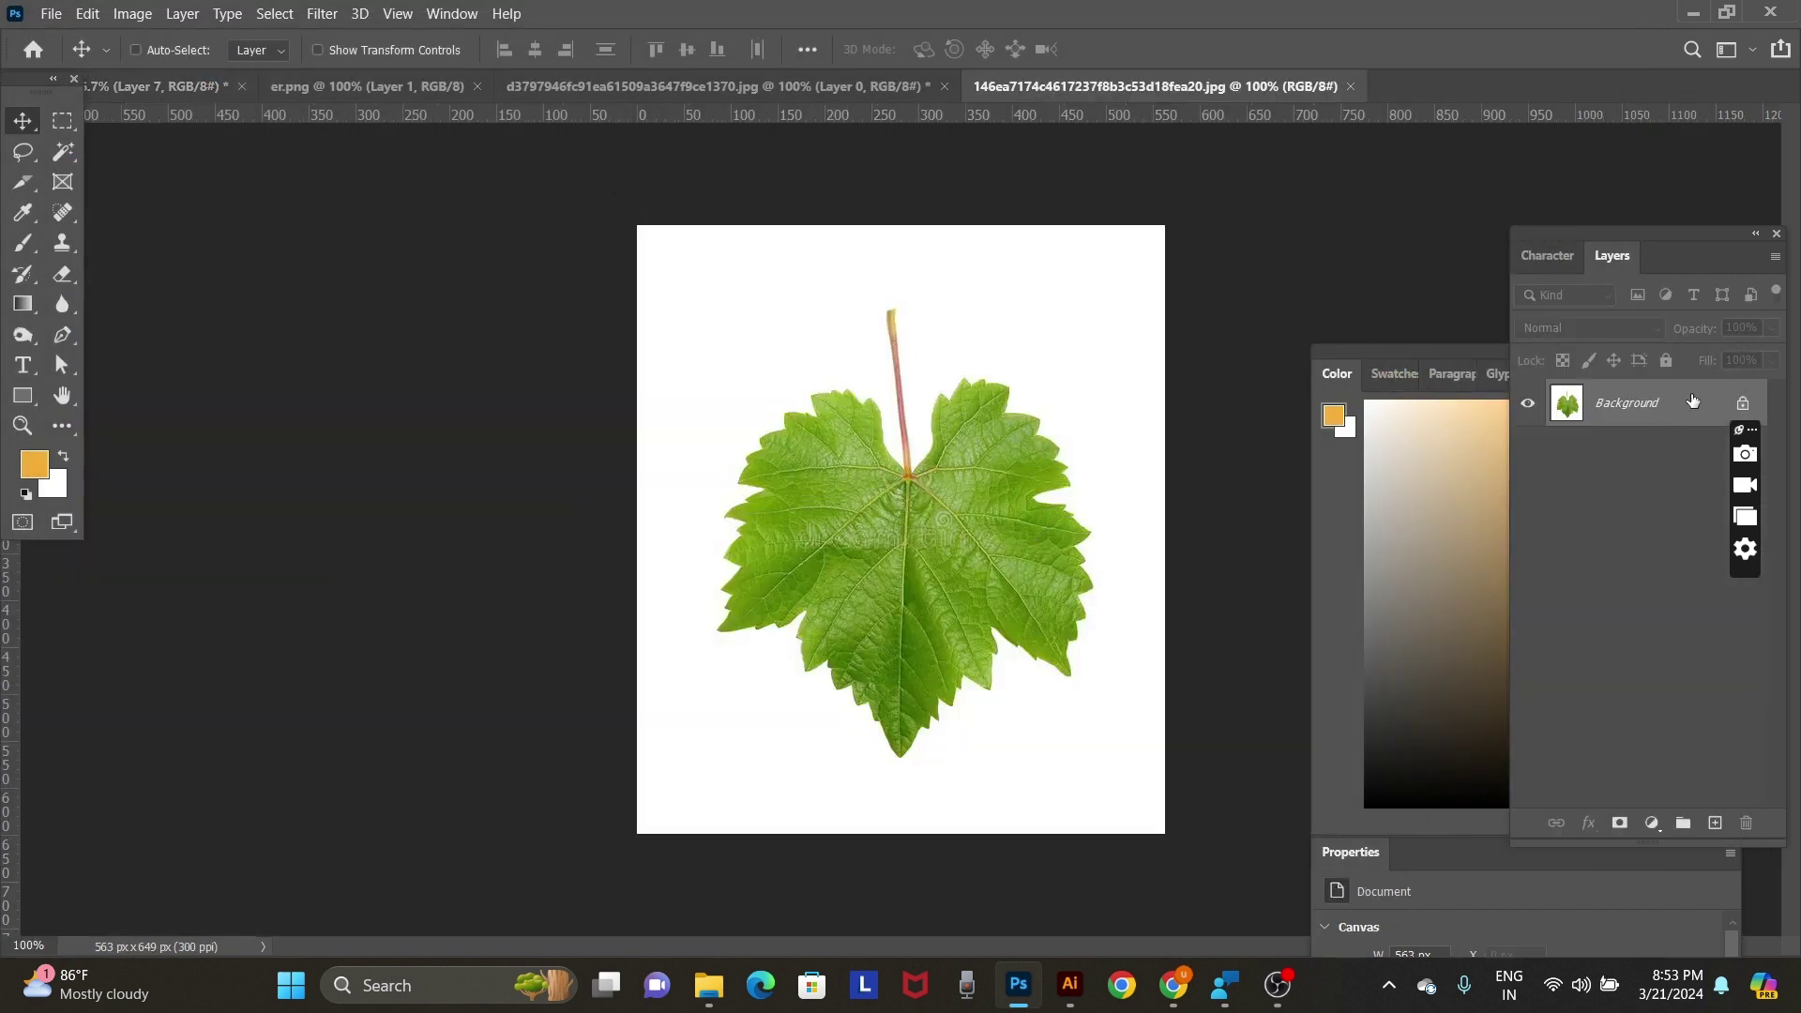
pyautogui.click(1738, 401)
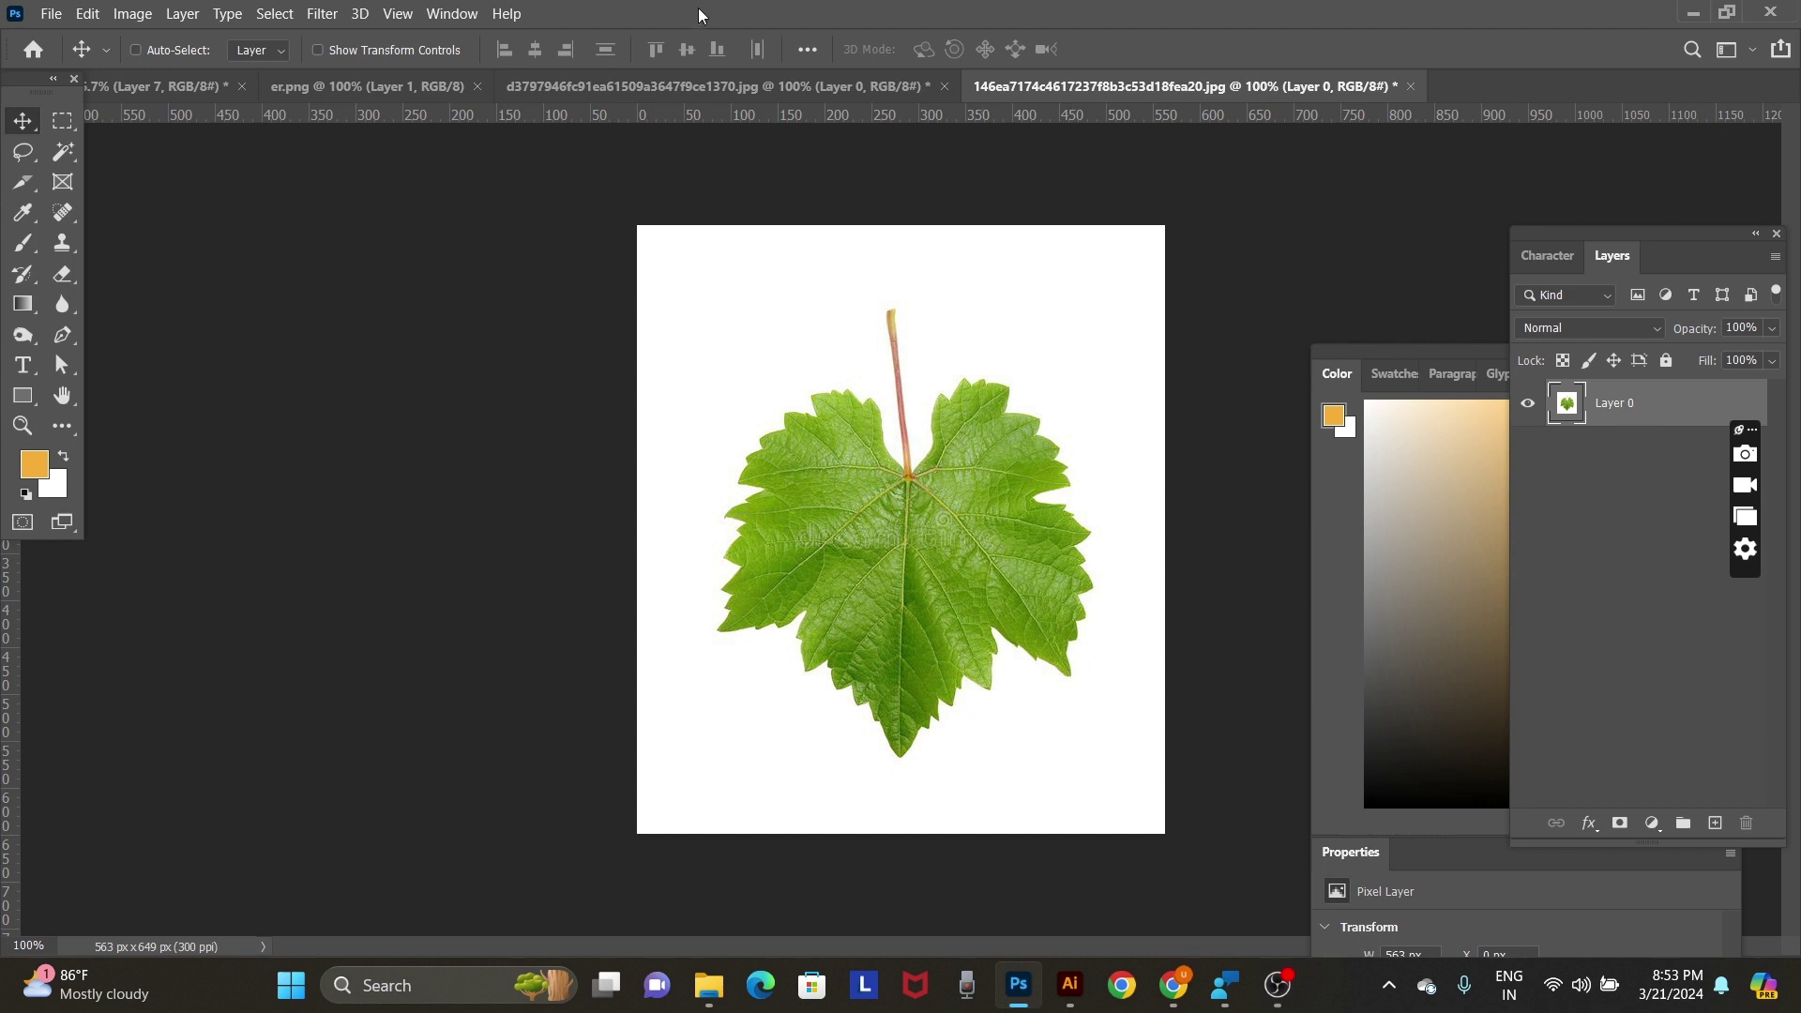
pyautogui.click(275, 13)
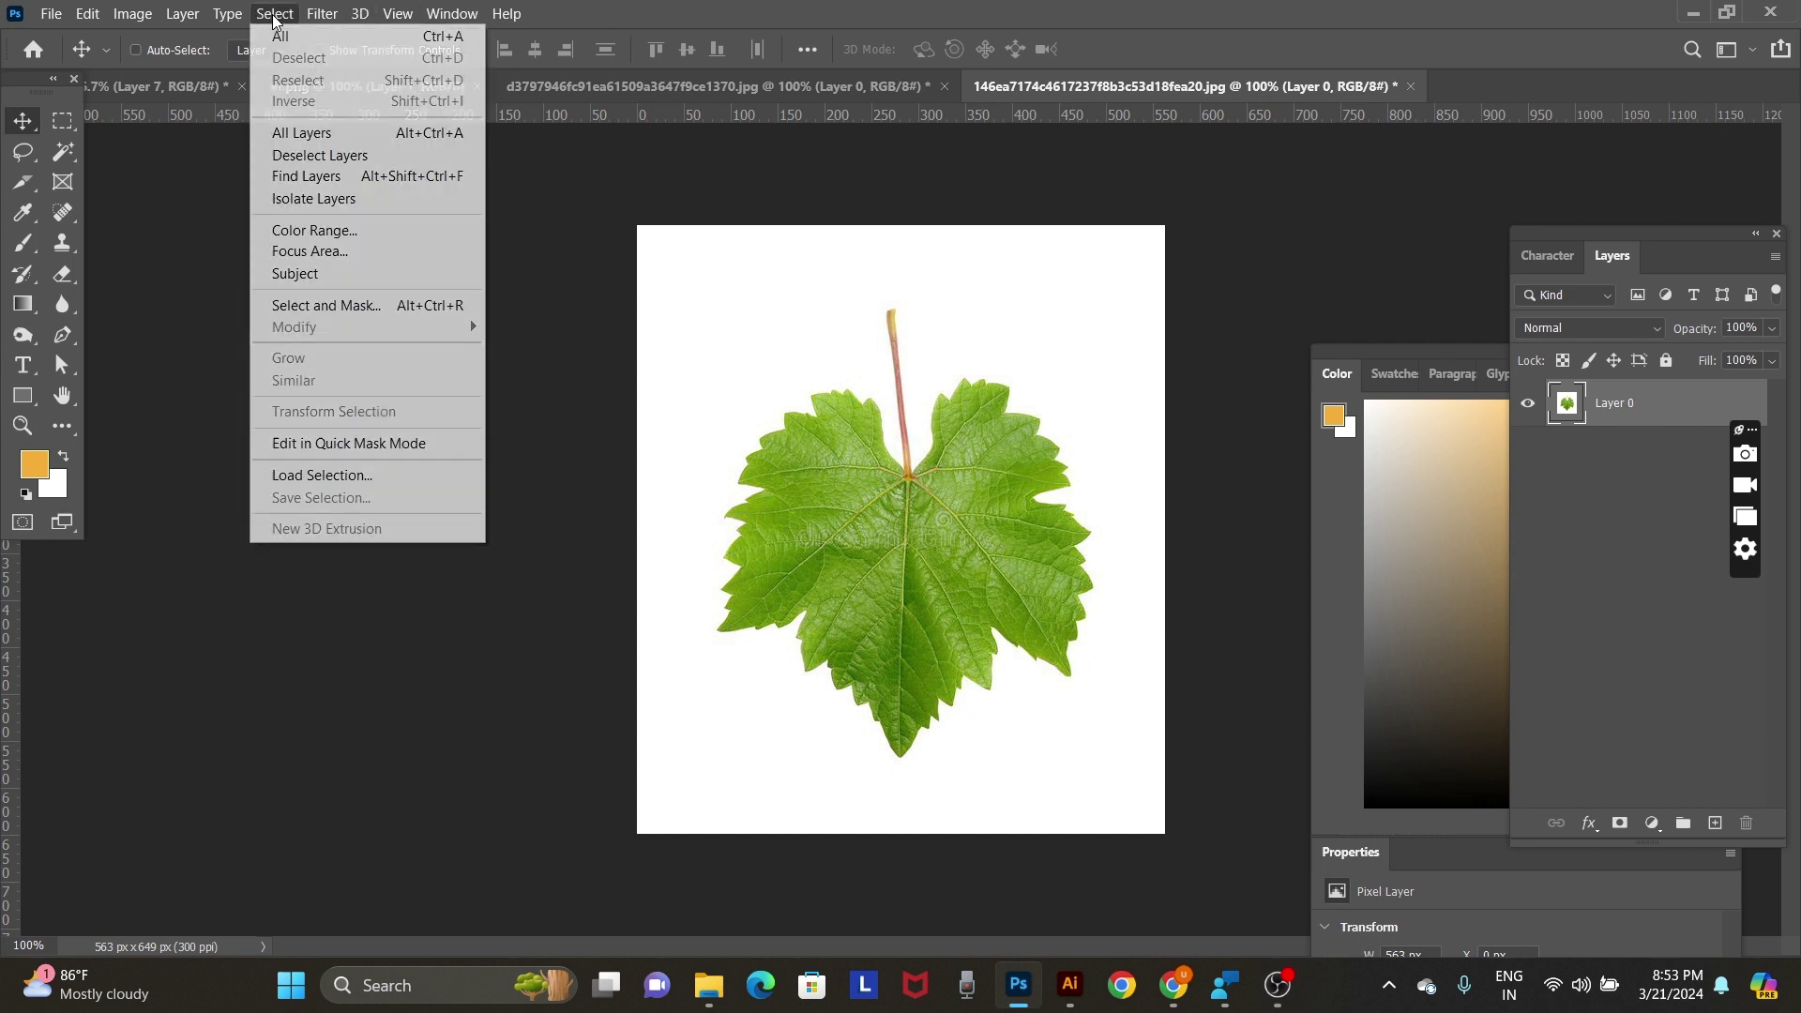
pyautogui.click(295, 279)
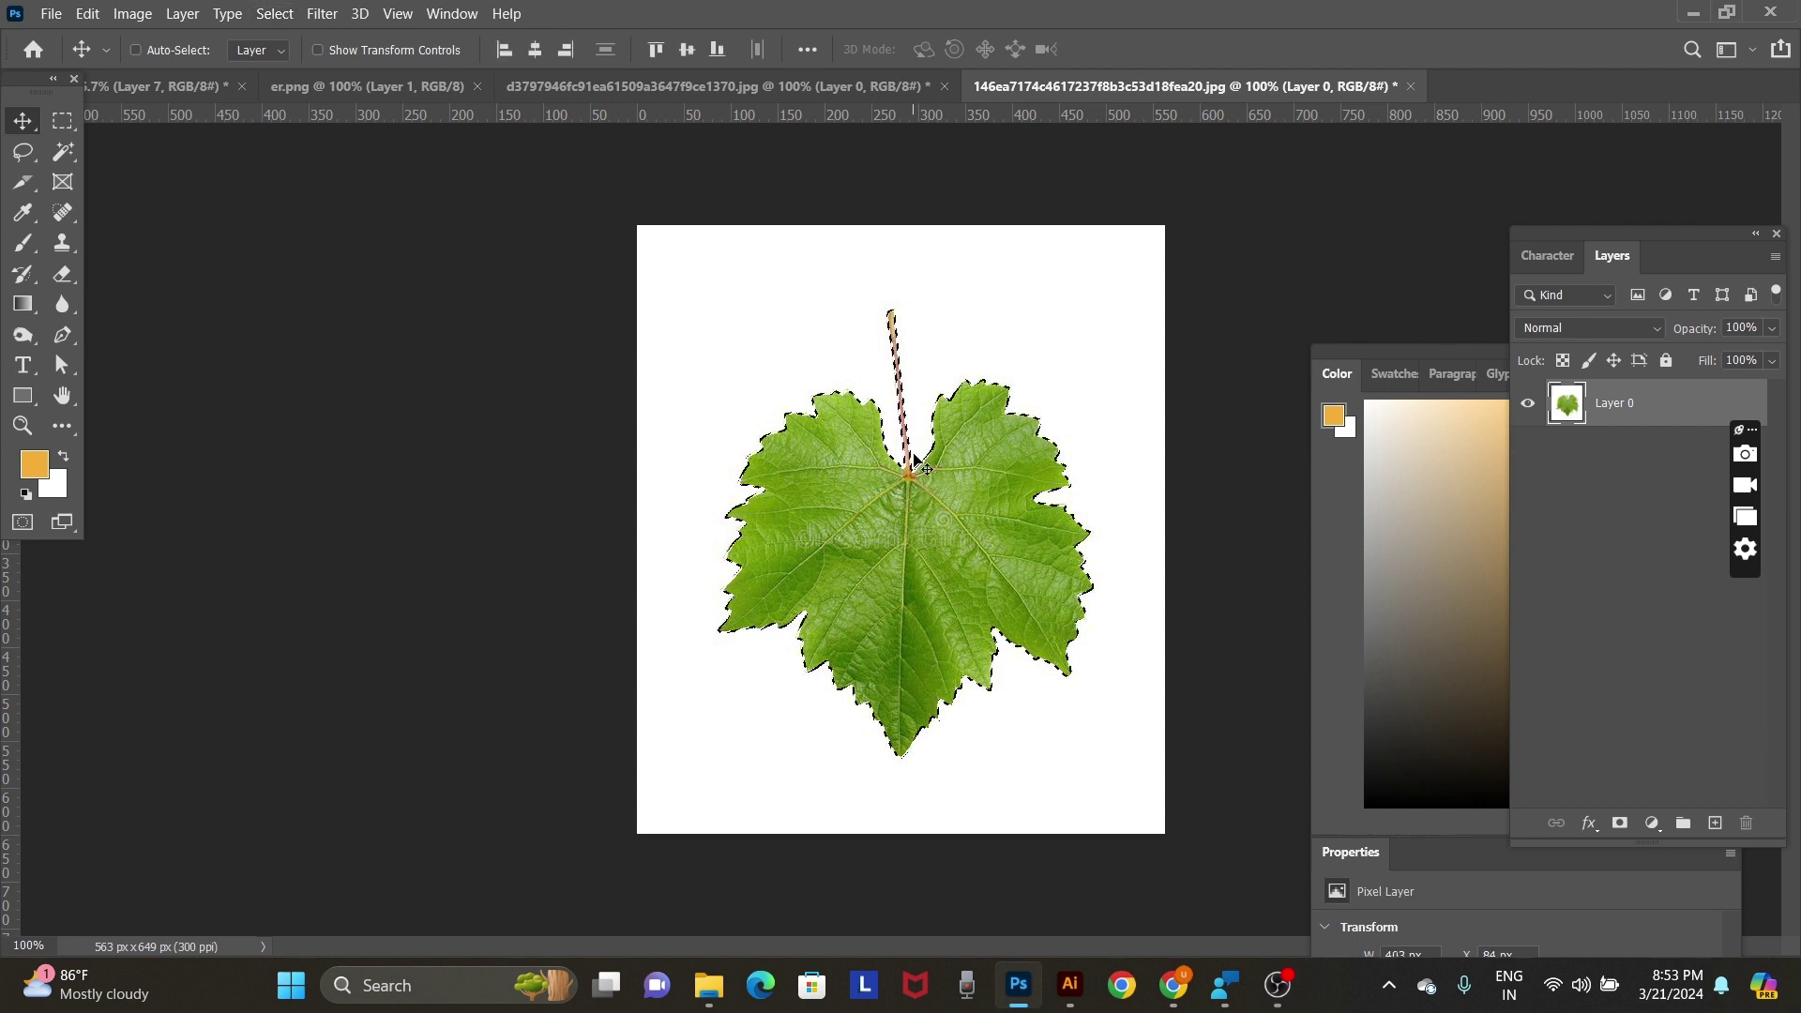
pyautogui.press('ctrl')
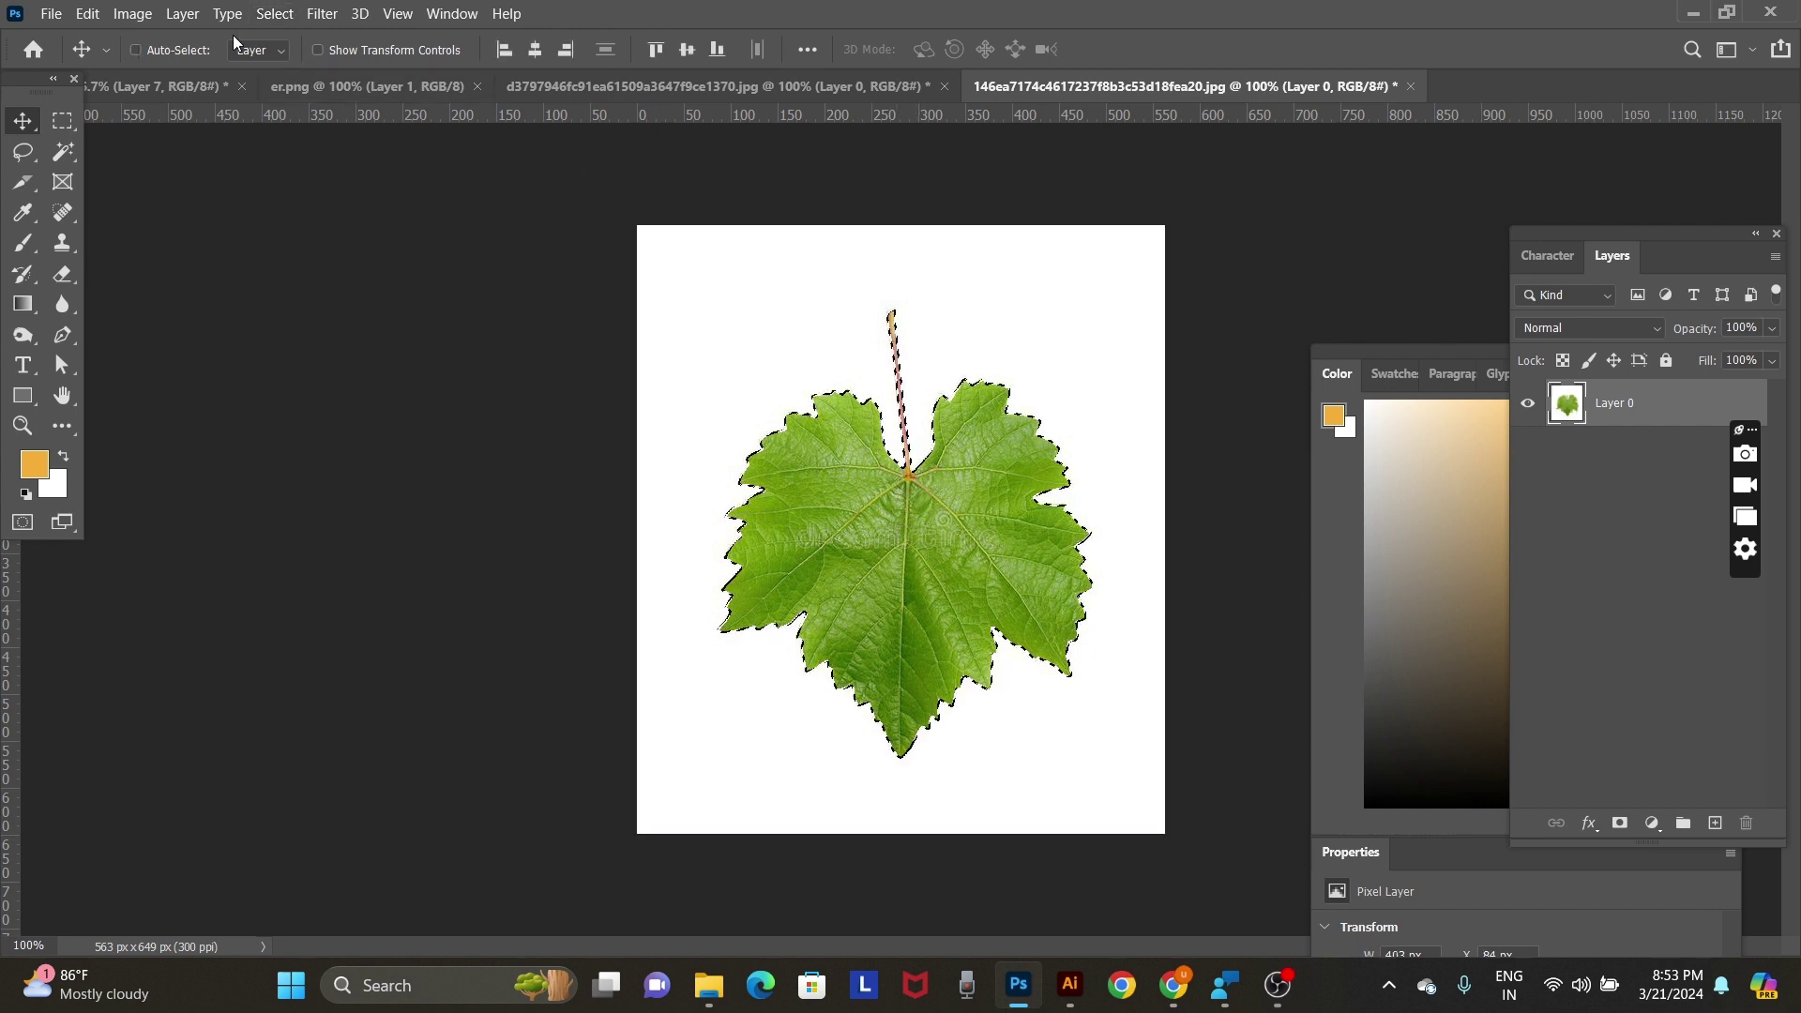
# Close the er.png juice bottle image and return to the main ad document.
pyautogui.click(356, 92)
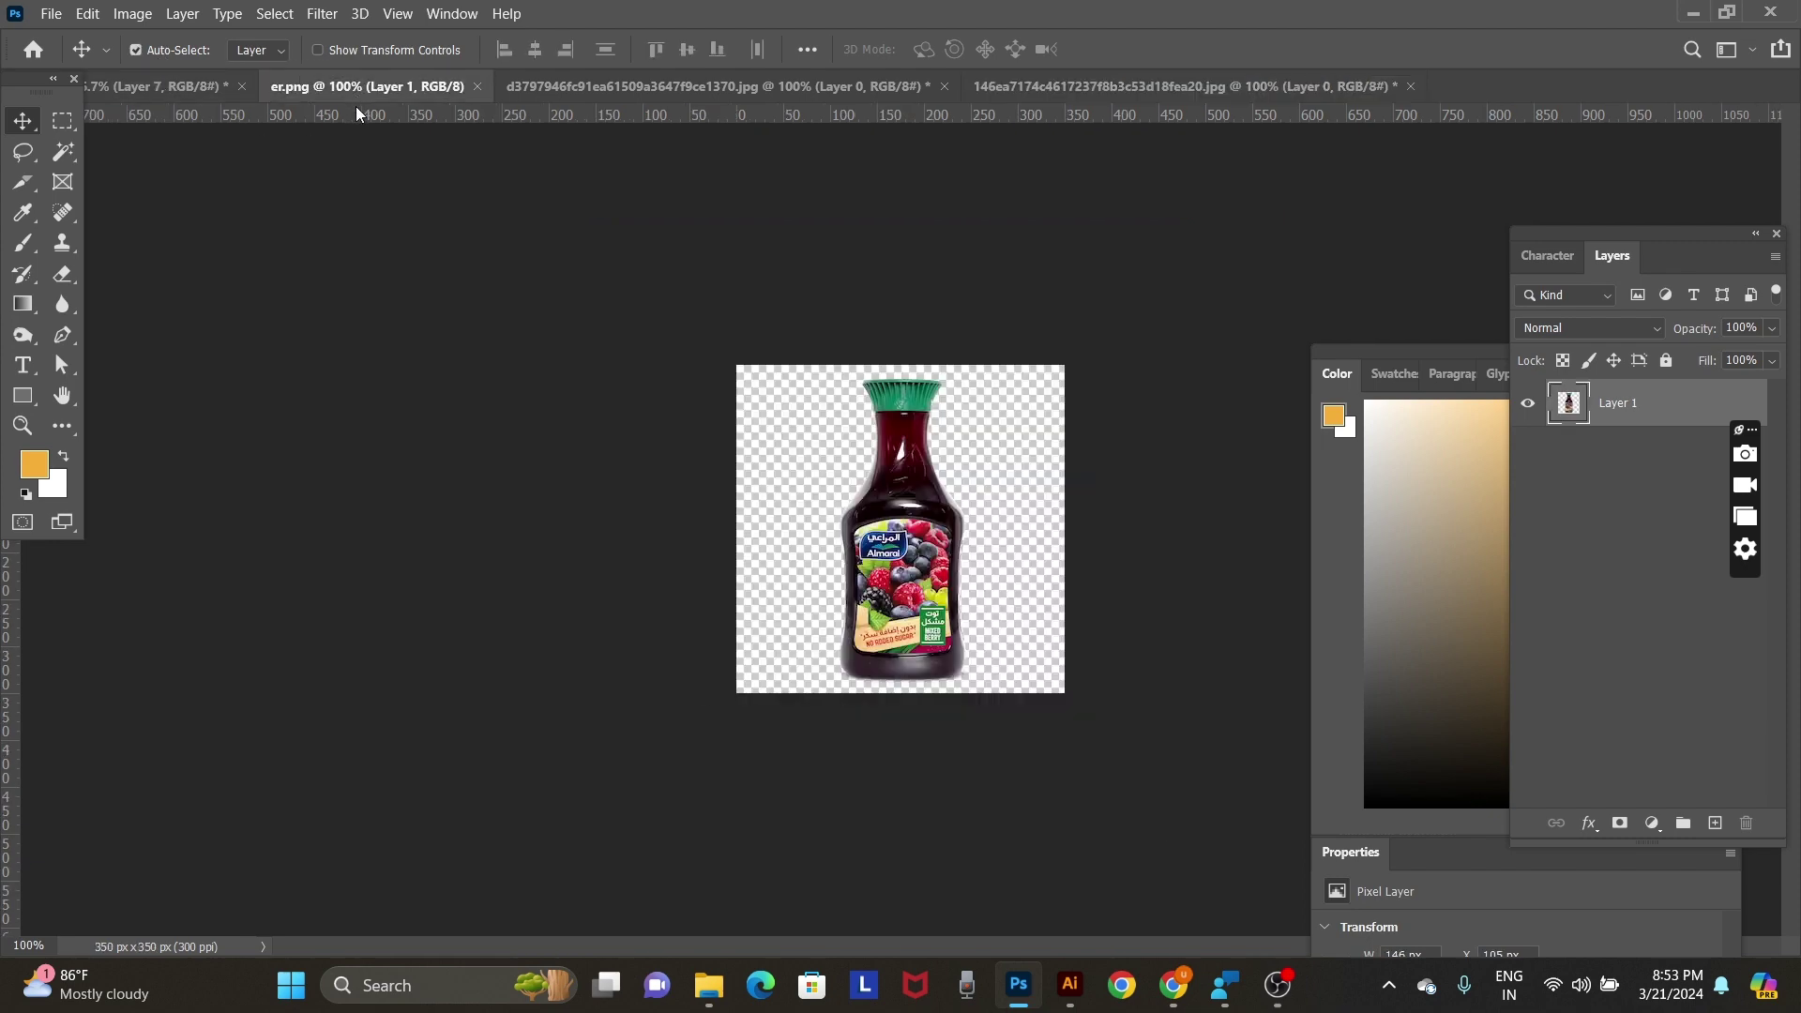
pyautogui.hotkey('ctrl', 'w')
pyautogui.click(583, 83)
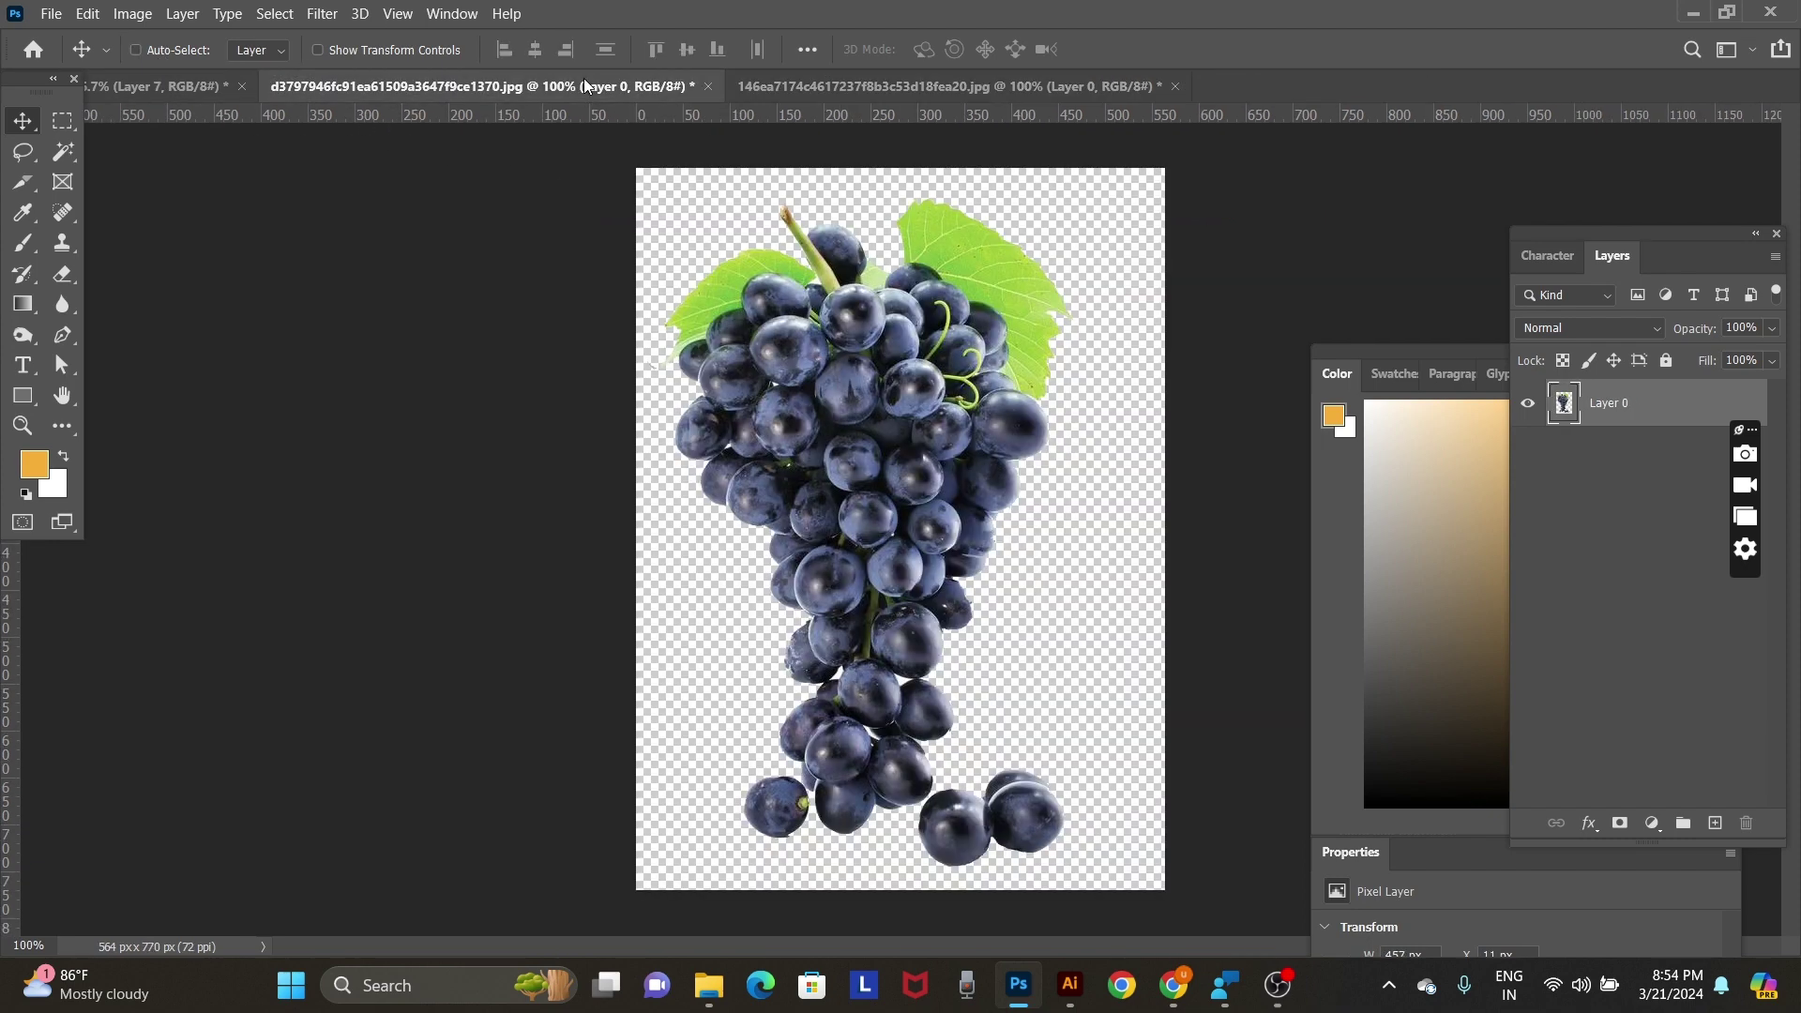
pyautogui.click(137, 87)
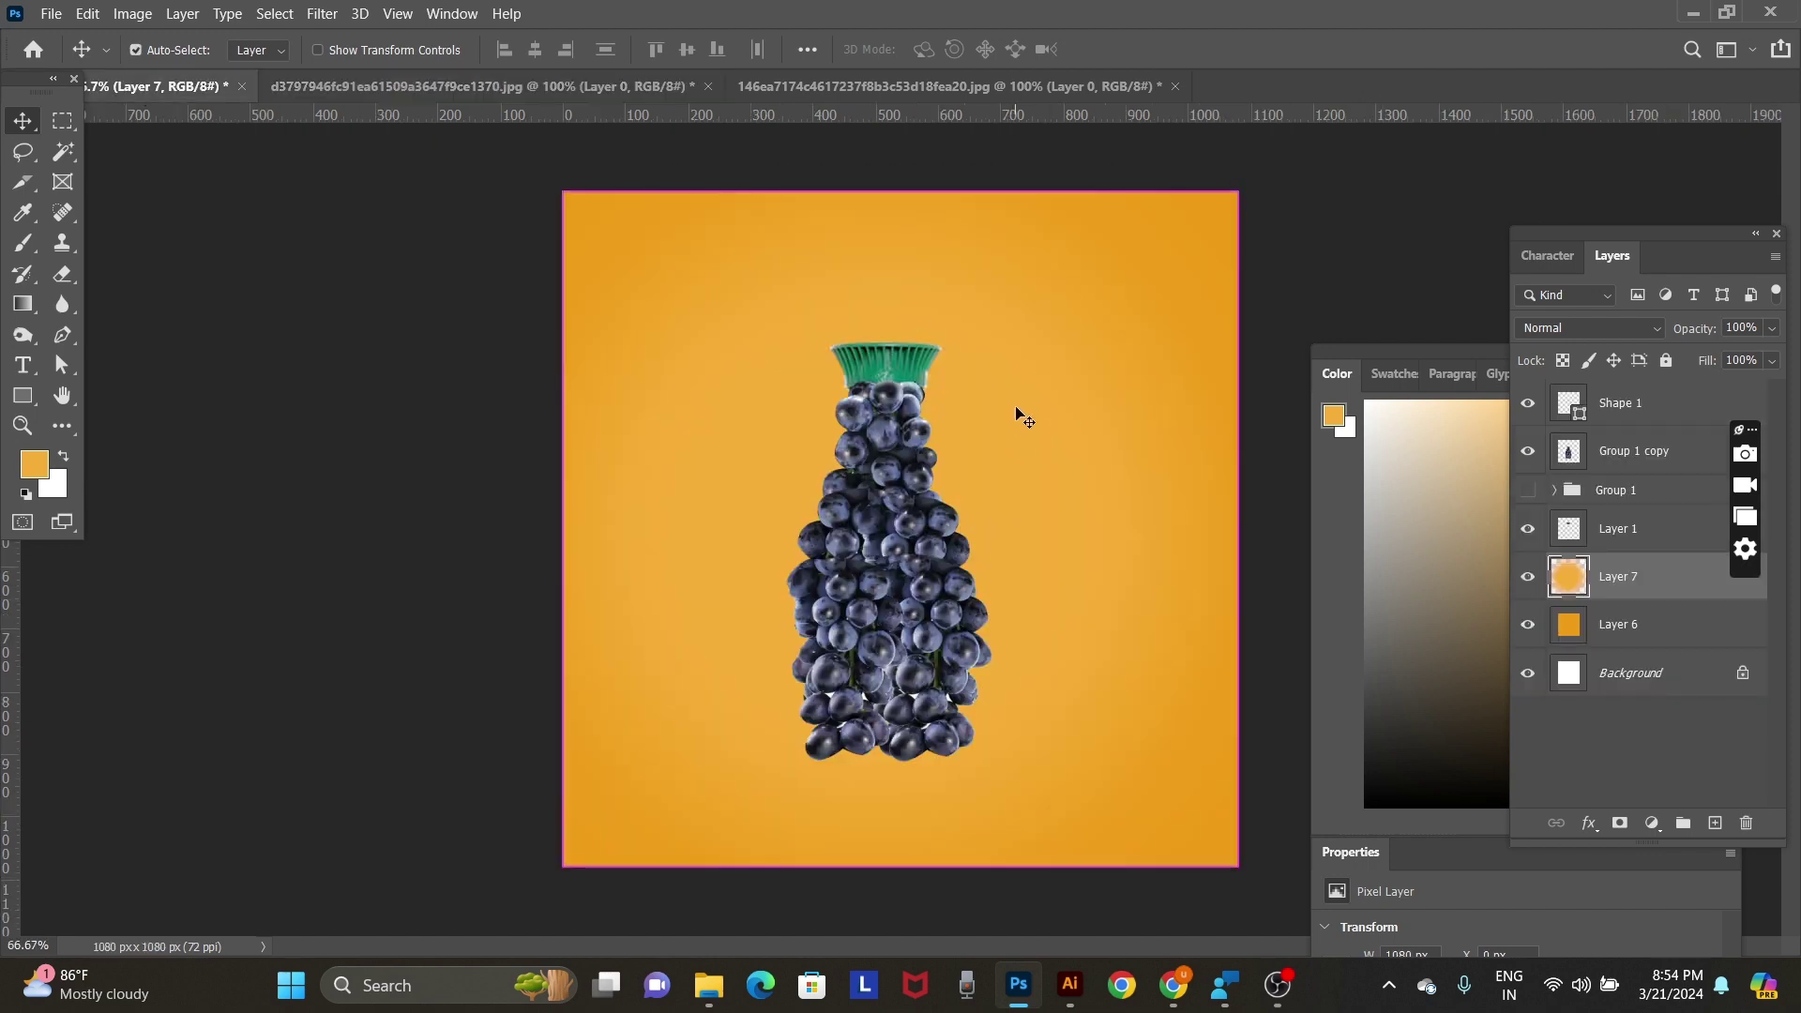
# Paste the leaf at the canvas's left edge, rotated about 26 degrees and slightly shrunk.
pyautogui.hotkey('ctrl', 'v')
pyautogui.moveTo(964, 486); pyautogui.dragTo(705, 484)
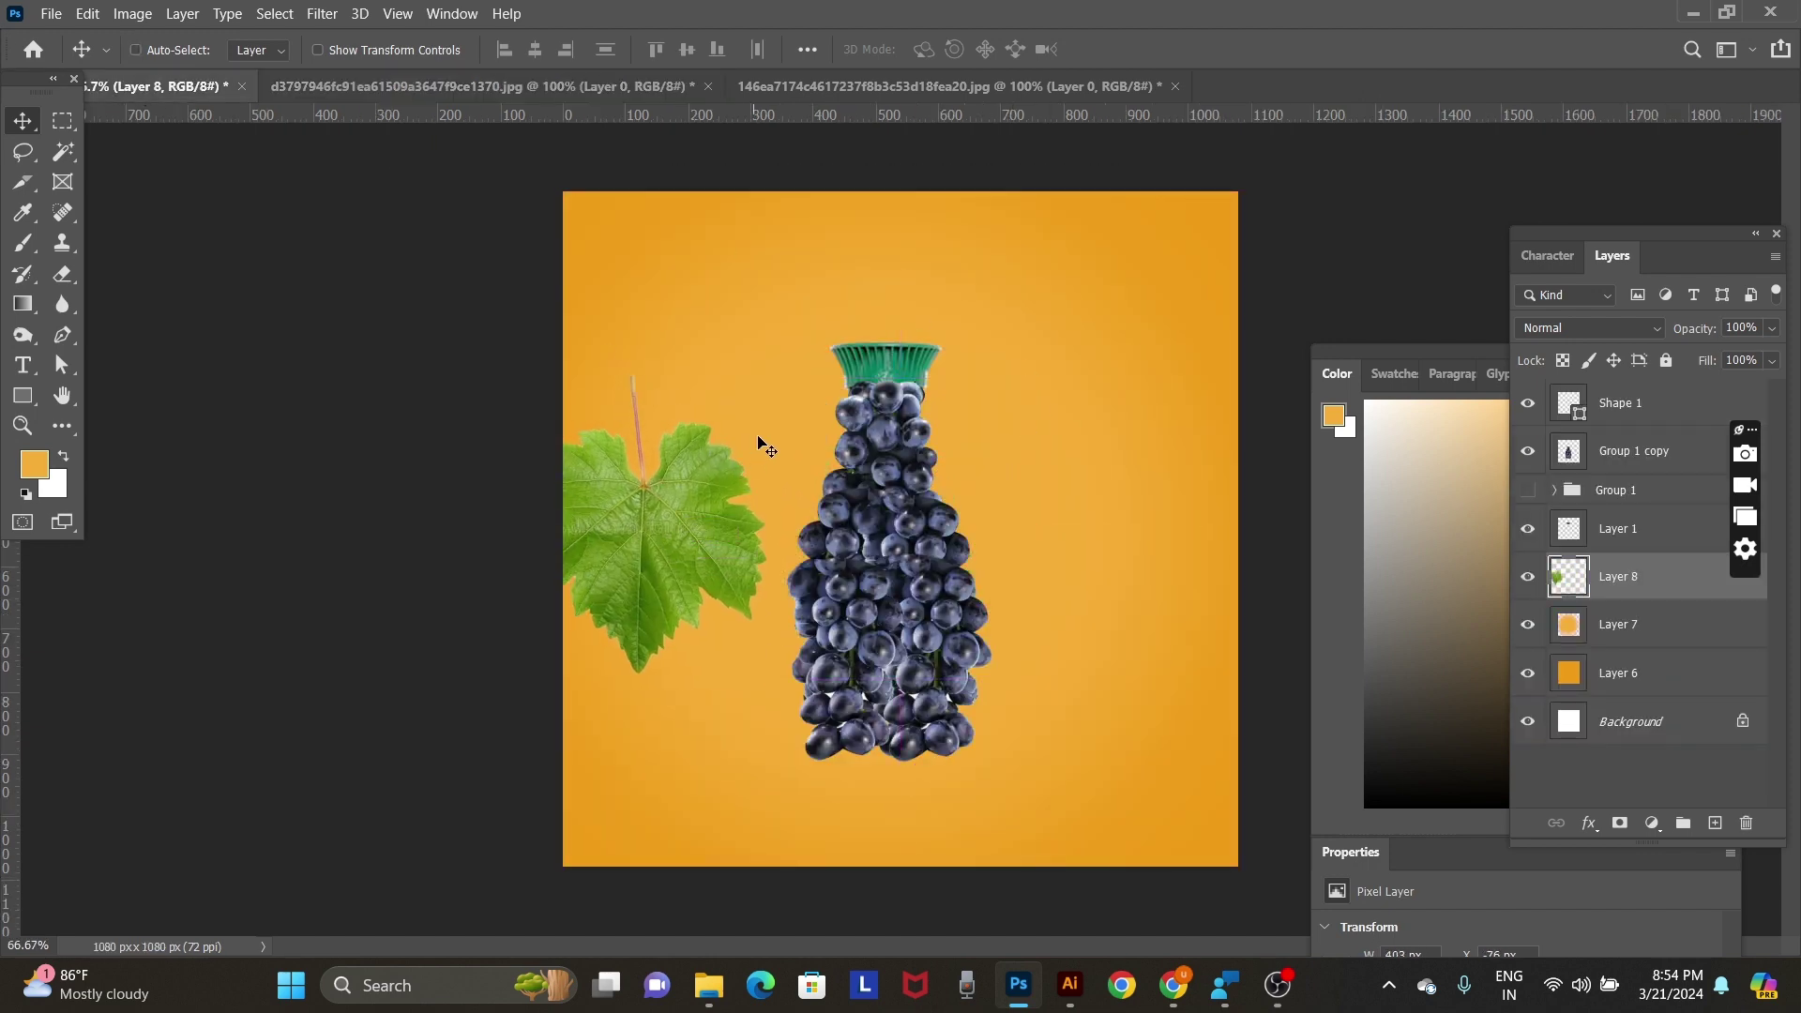
pyautogui.hotkey('ctrl', 't')
pyautogui.moveTo(804, 322); pyautogui.dragTo(858, 394)
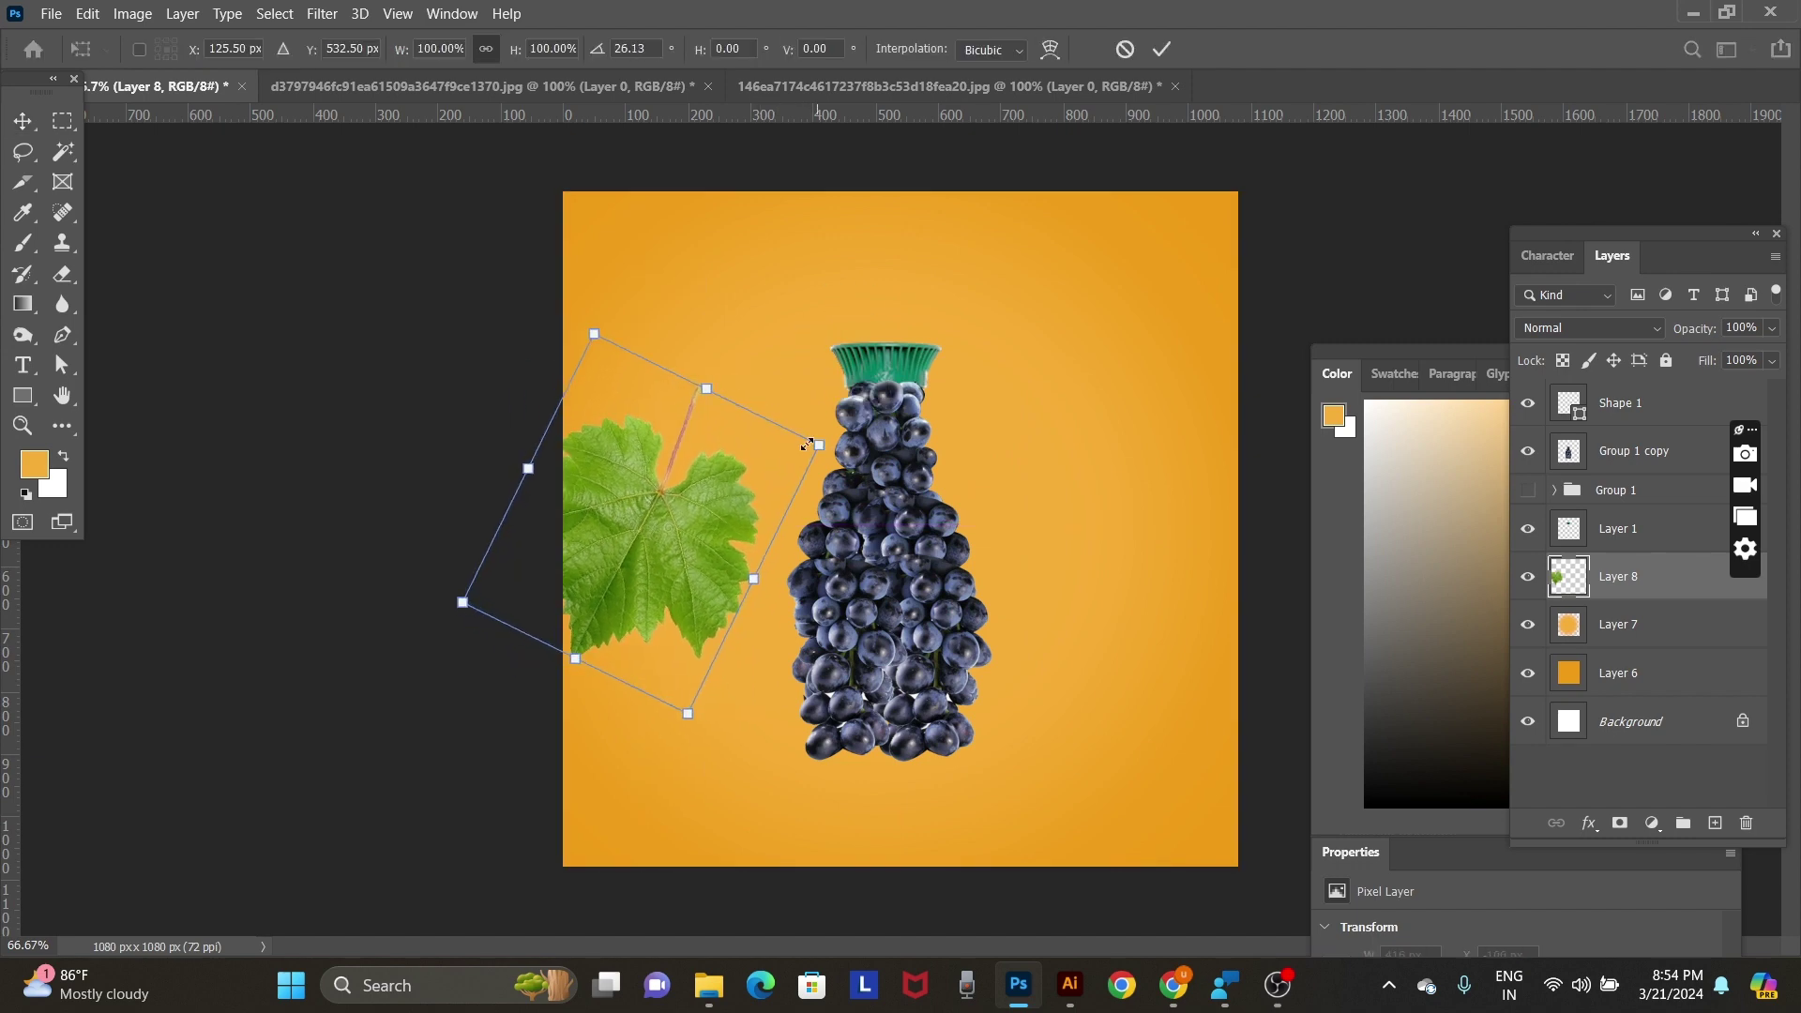
pyautogui.moveTo(808, 450)
pyautogui.mouseDown()
pyautogui.moveTo(769, 491)
pyautogui.moveTo(638, 548)
pyautogui.moveTo(690, 542)
pyautogui.moveTo(674, 552)
pyautogui.moveTo(1159, 320)
pyautogui.mouseUp()
pyautogui.press('Return')
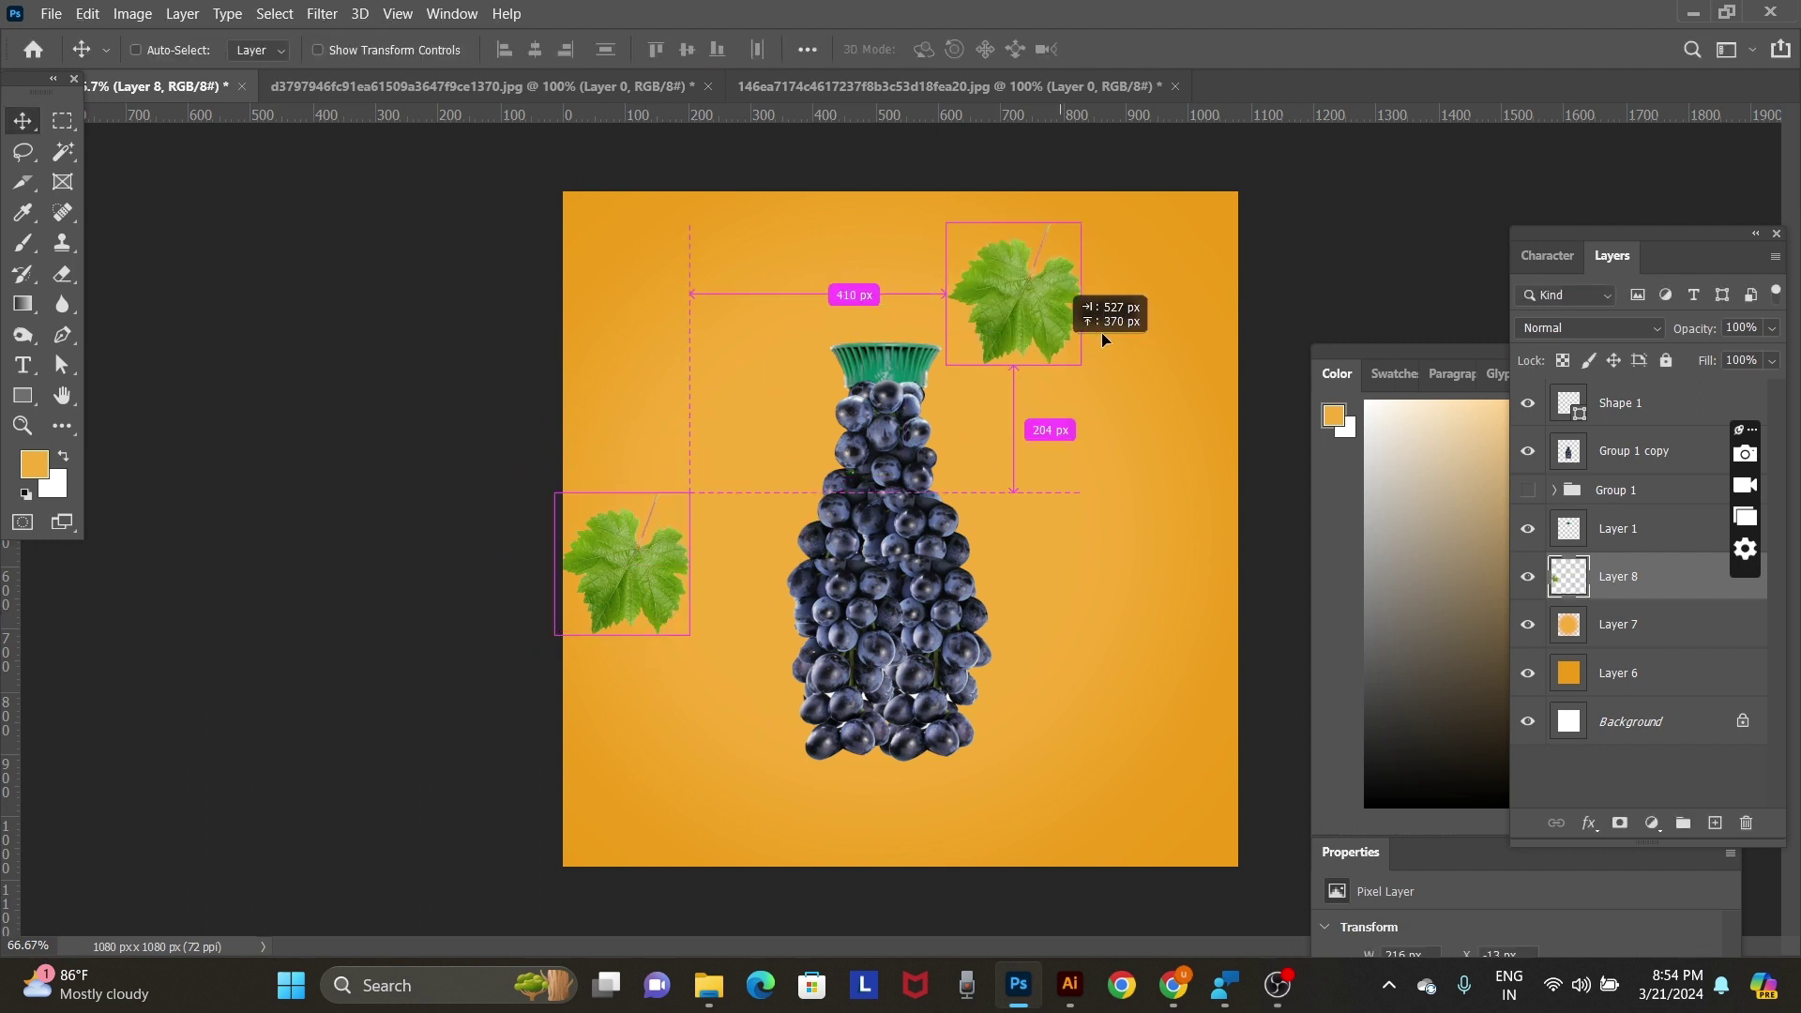
# Rotate the duplicate leaf into the top-right corner.
pyautogui.hotkey('ctrl', 't')
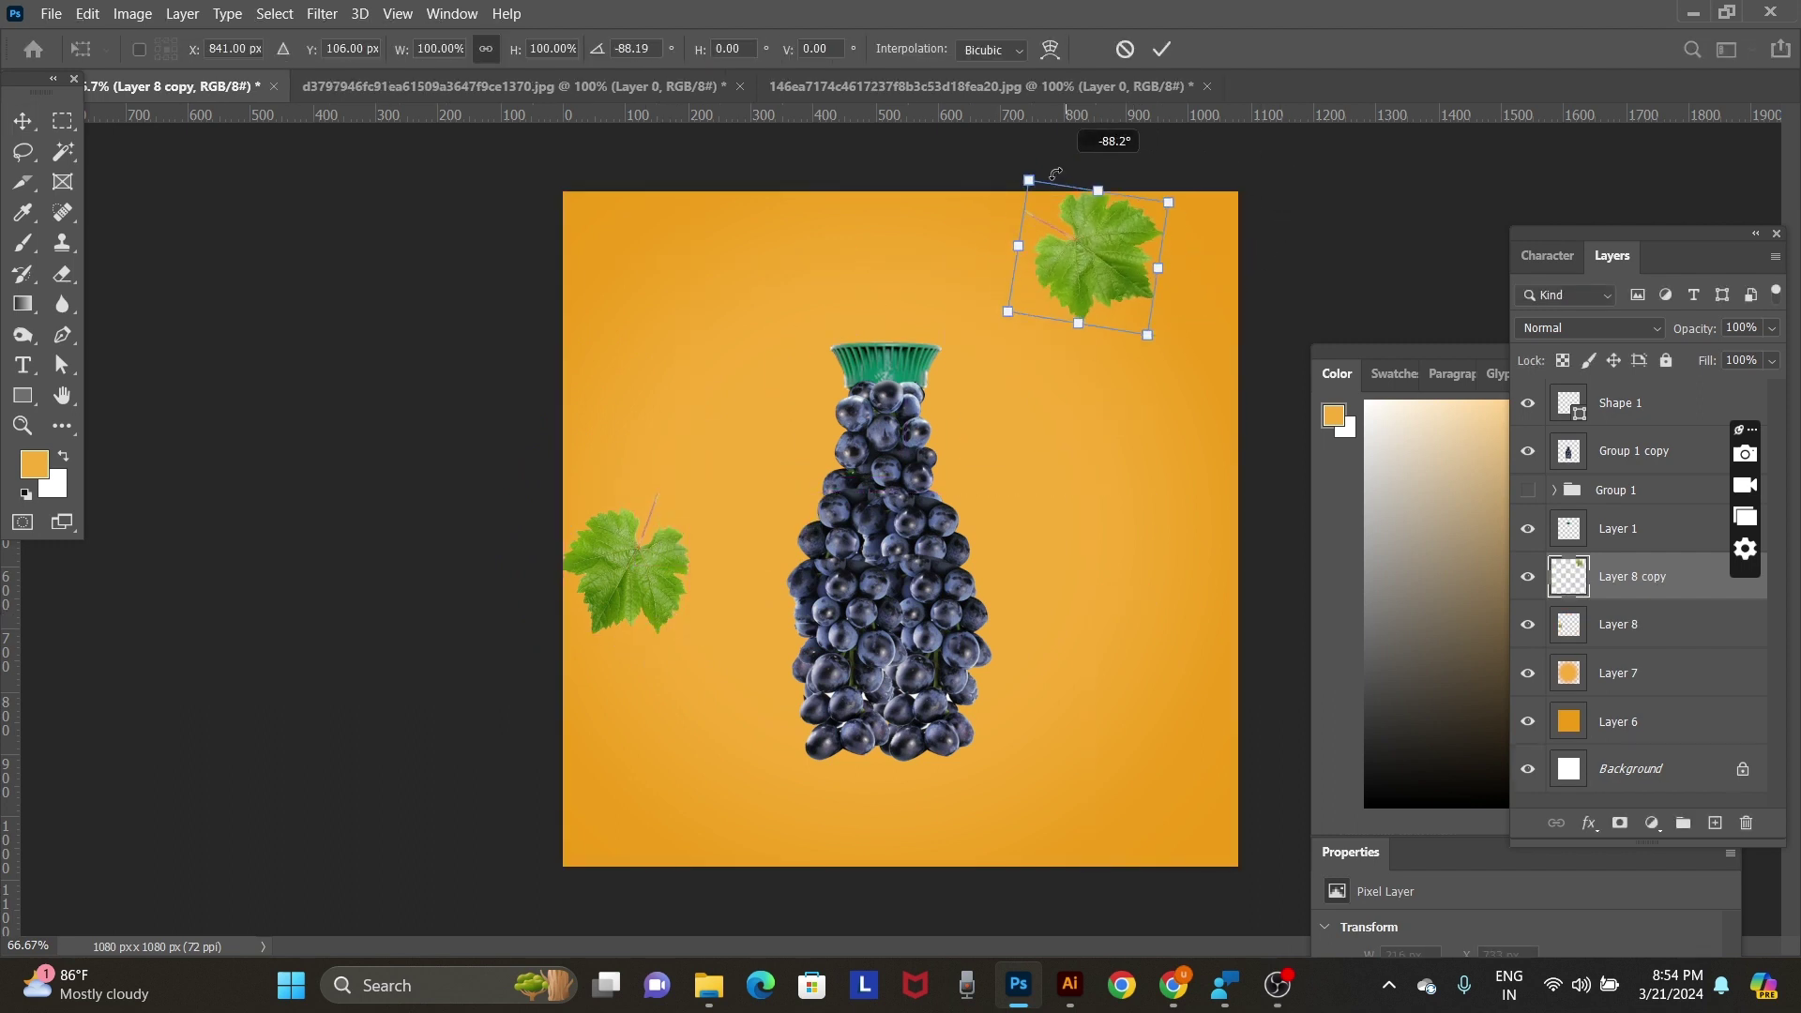
pyautogui.moveTo(1280, 202)
pyautogui.mouseDown()
pyautogui.moveTo(1049, 248)
pyautogui.moveTo(1158, 319)
pyautogui.mouseUp()
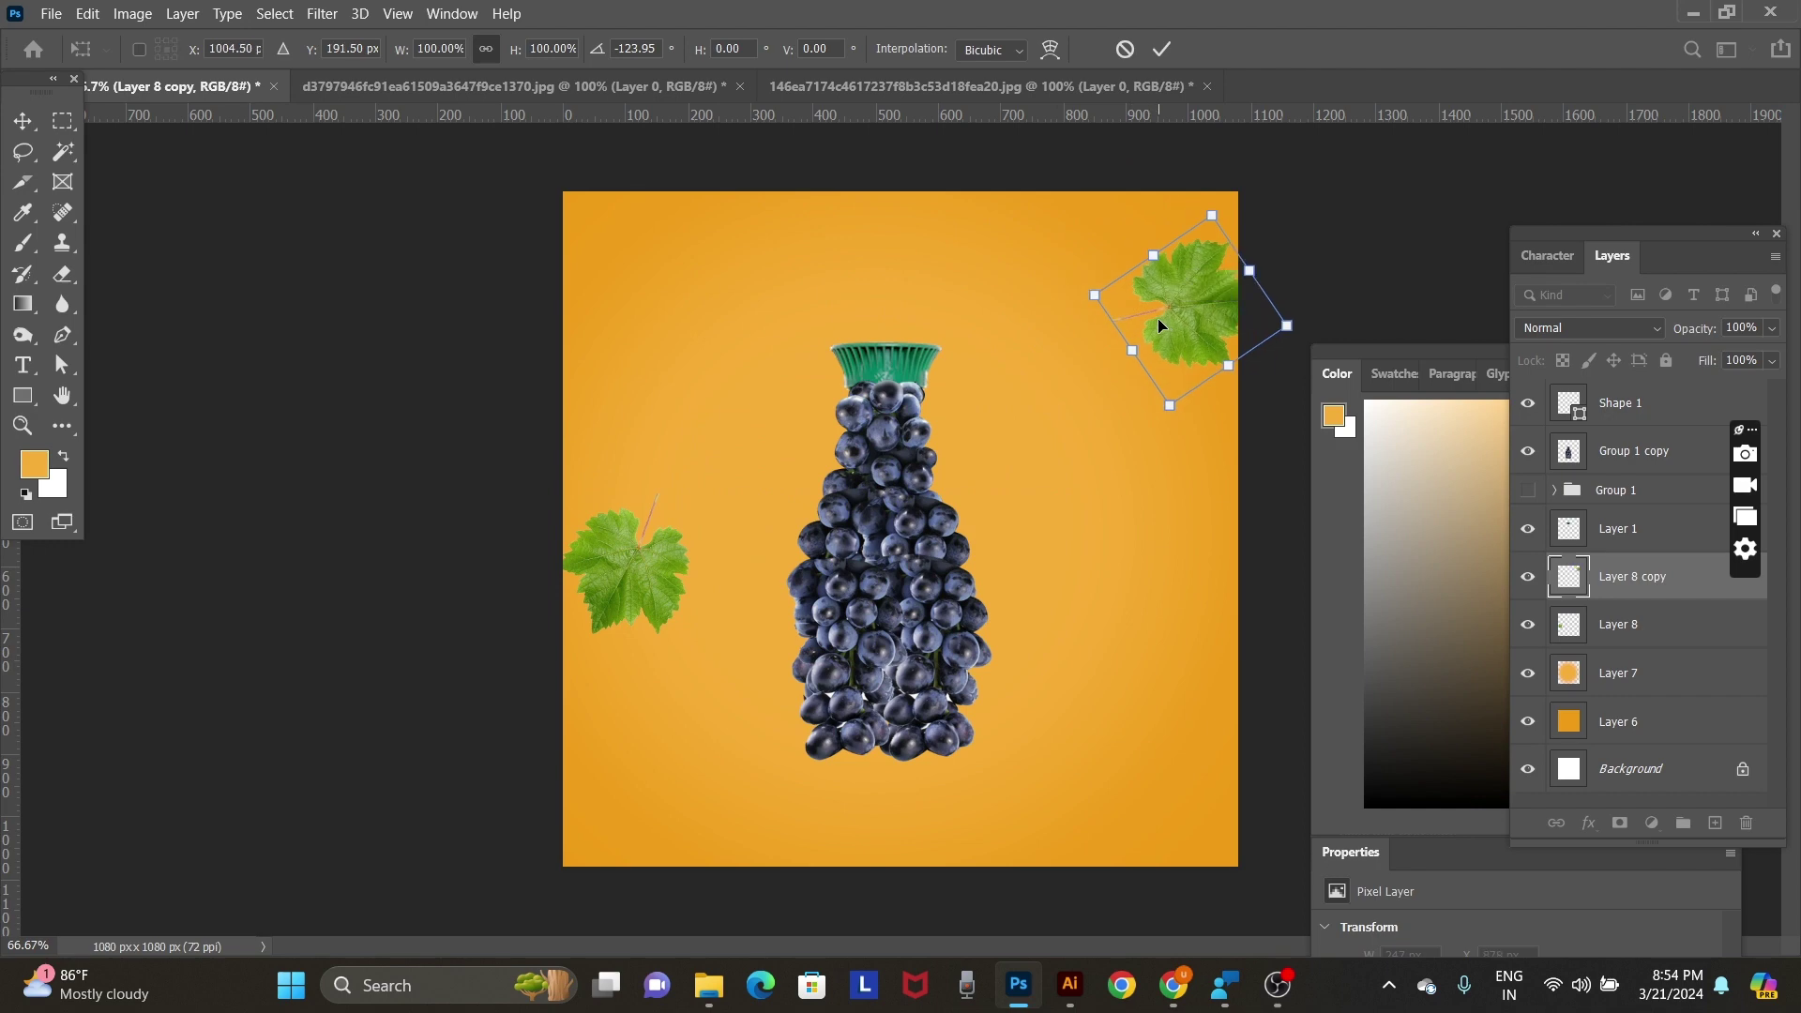
pyautogui.press('Return')
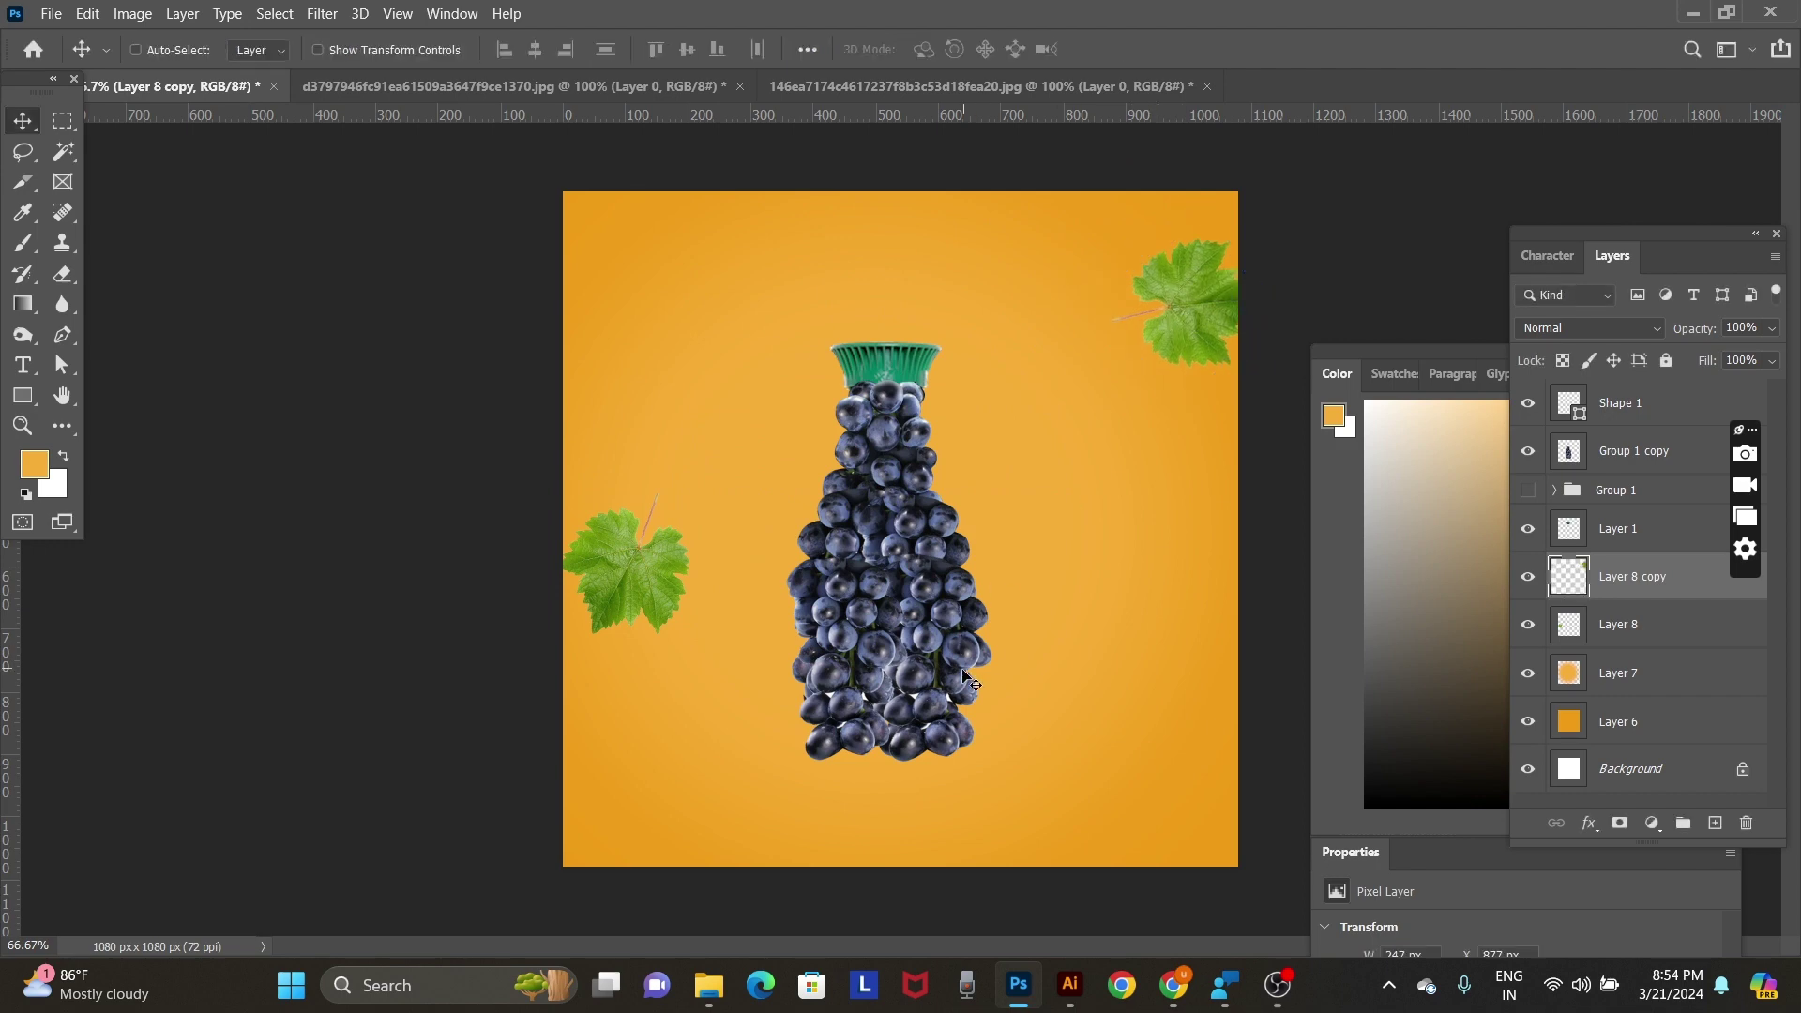
pyautogui.keyDown('ctrl'); pyautogui.click(903, 644); pyautogui.keyUp('ctrl')
pyautogui.keyDown('ctrl'); pyautogui.click(903, 643); pyautogui.keyUp('ctrl')
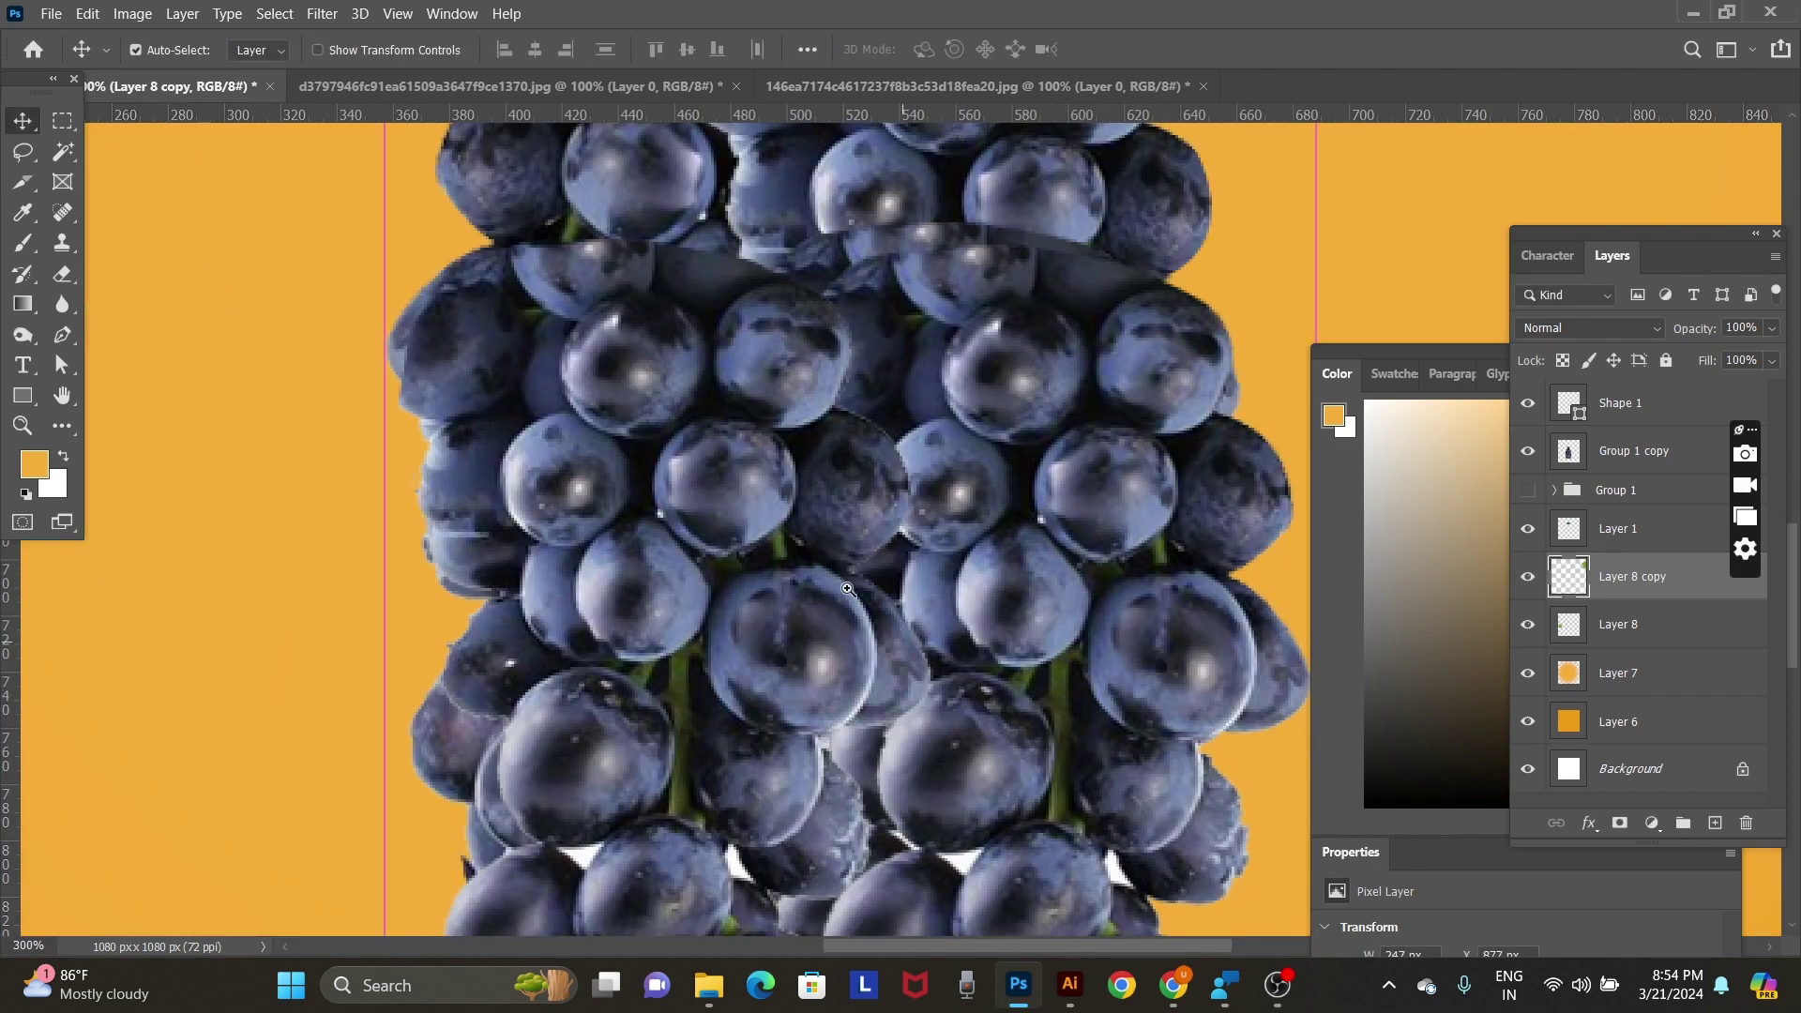
# Hide the guides and make Group 1 copy the active layer.
pyautogui.rightClick(848, 589)
pyautogui.press('Escape')
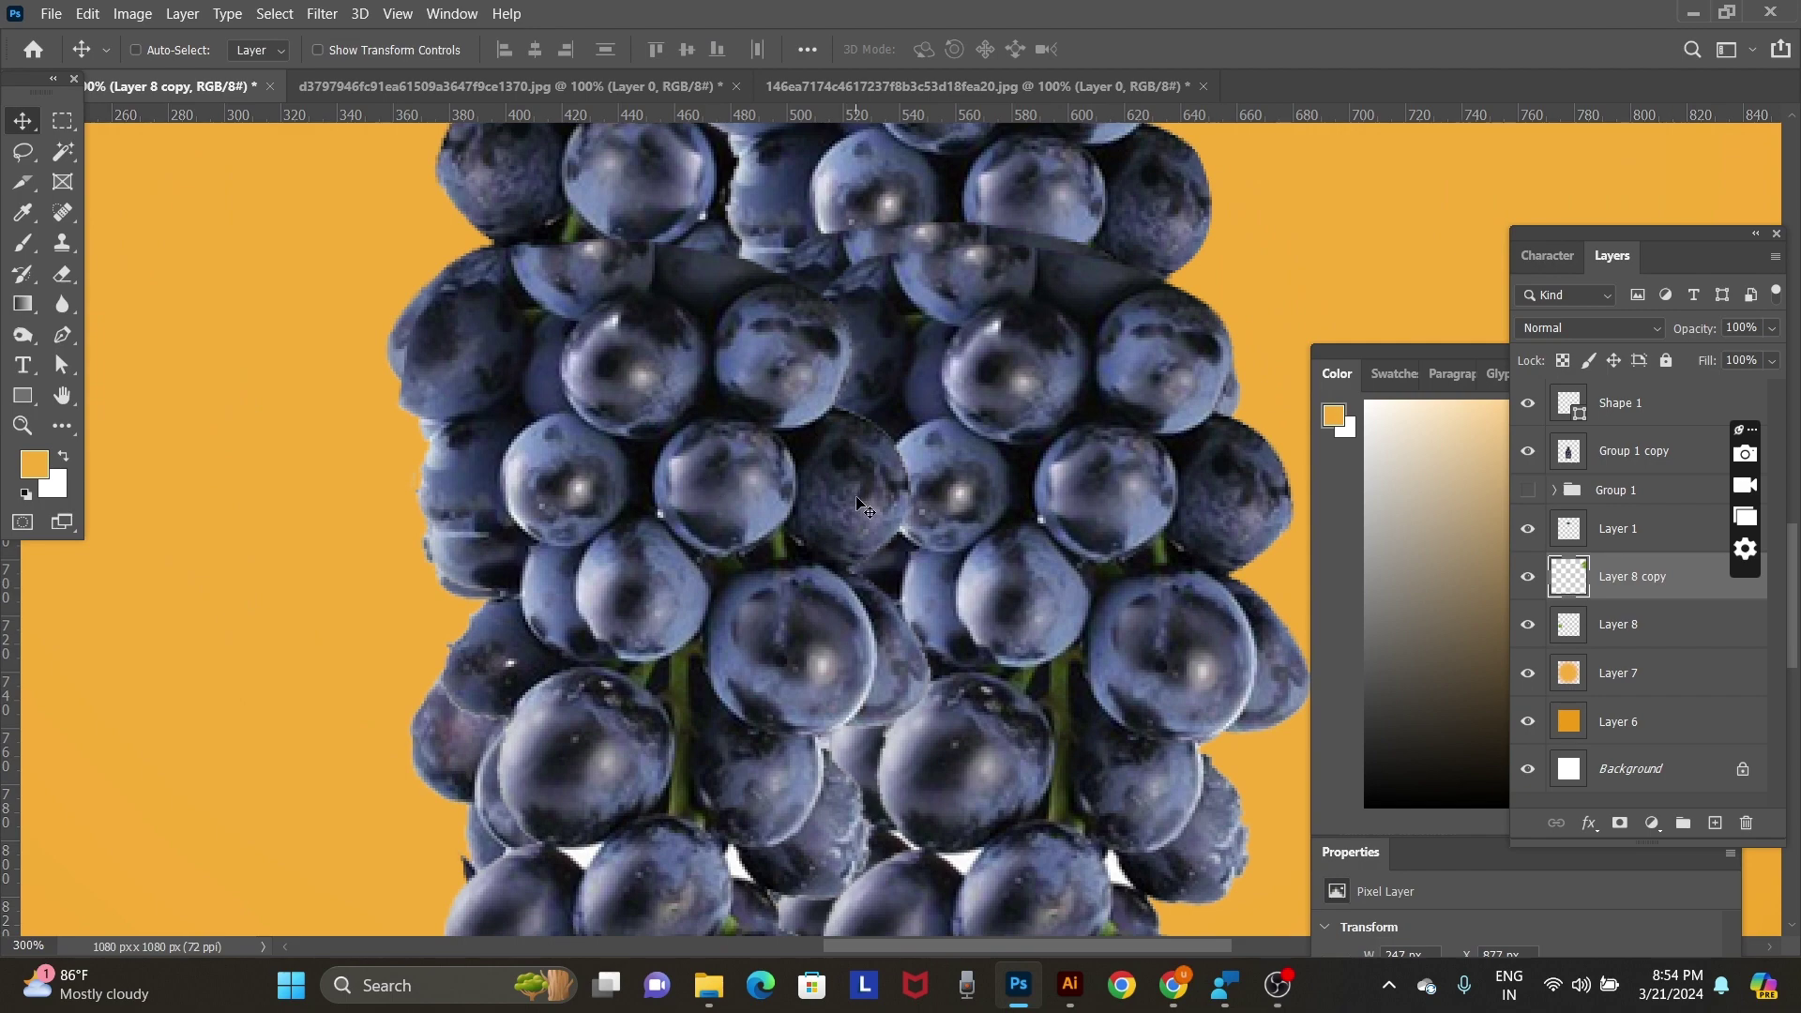
pyautogui.rightClick(857, 504)
pyautogui.click(884, 514)
pyautogui.moveTo(810, 568); pyautogui.dragTo(822, 492)
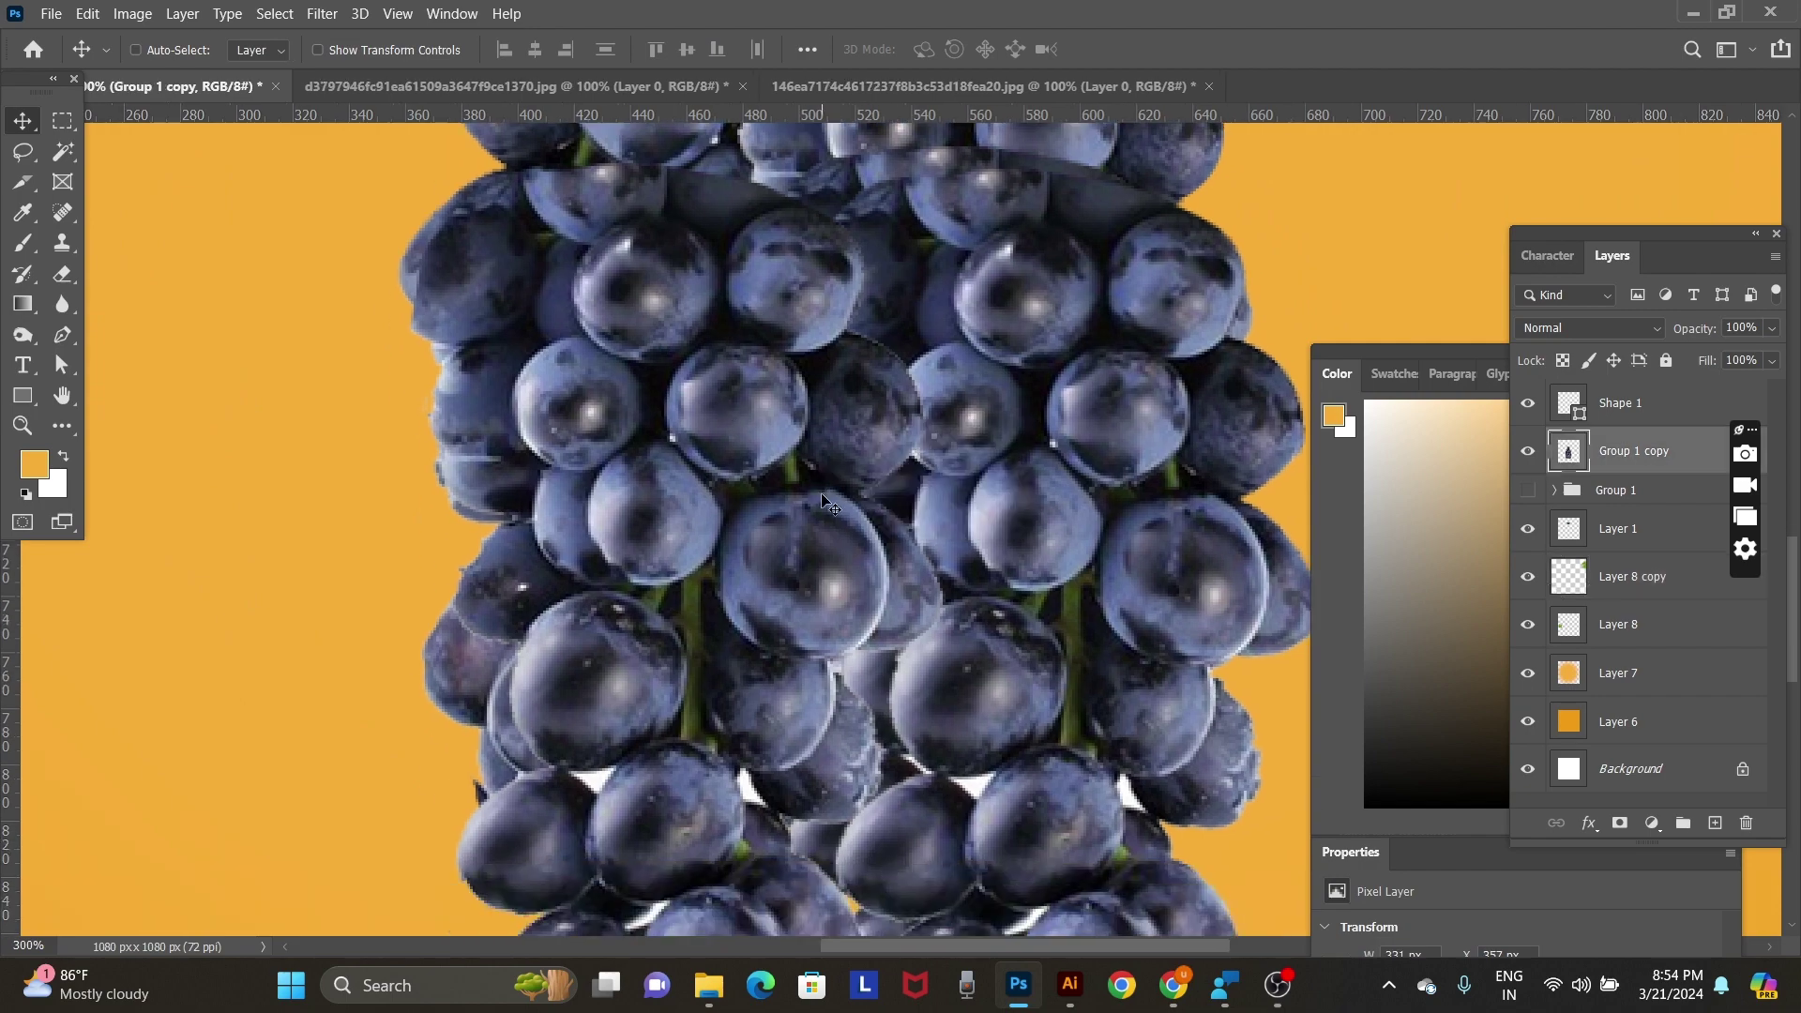
pyautogui.press('p')
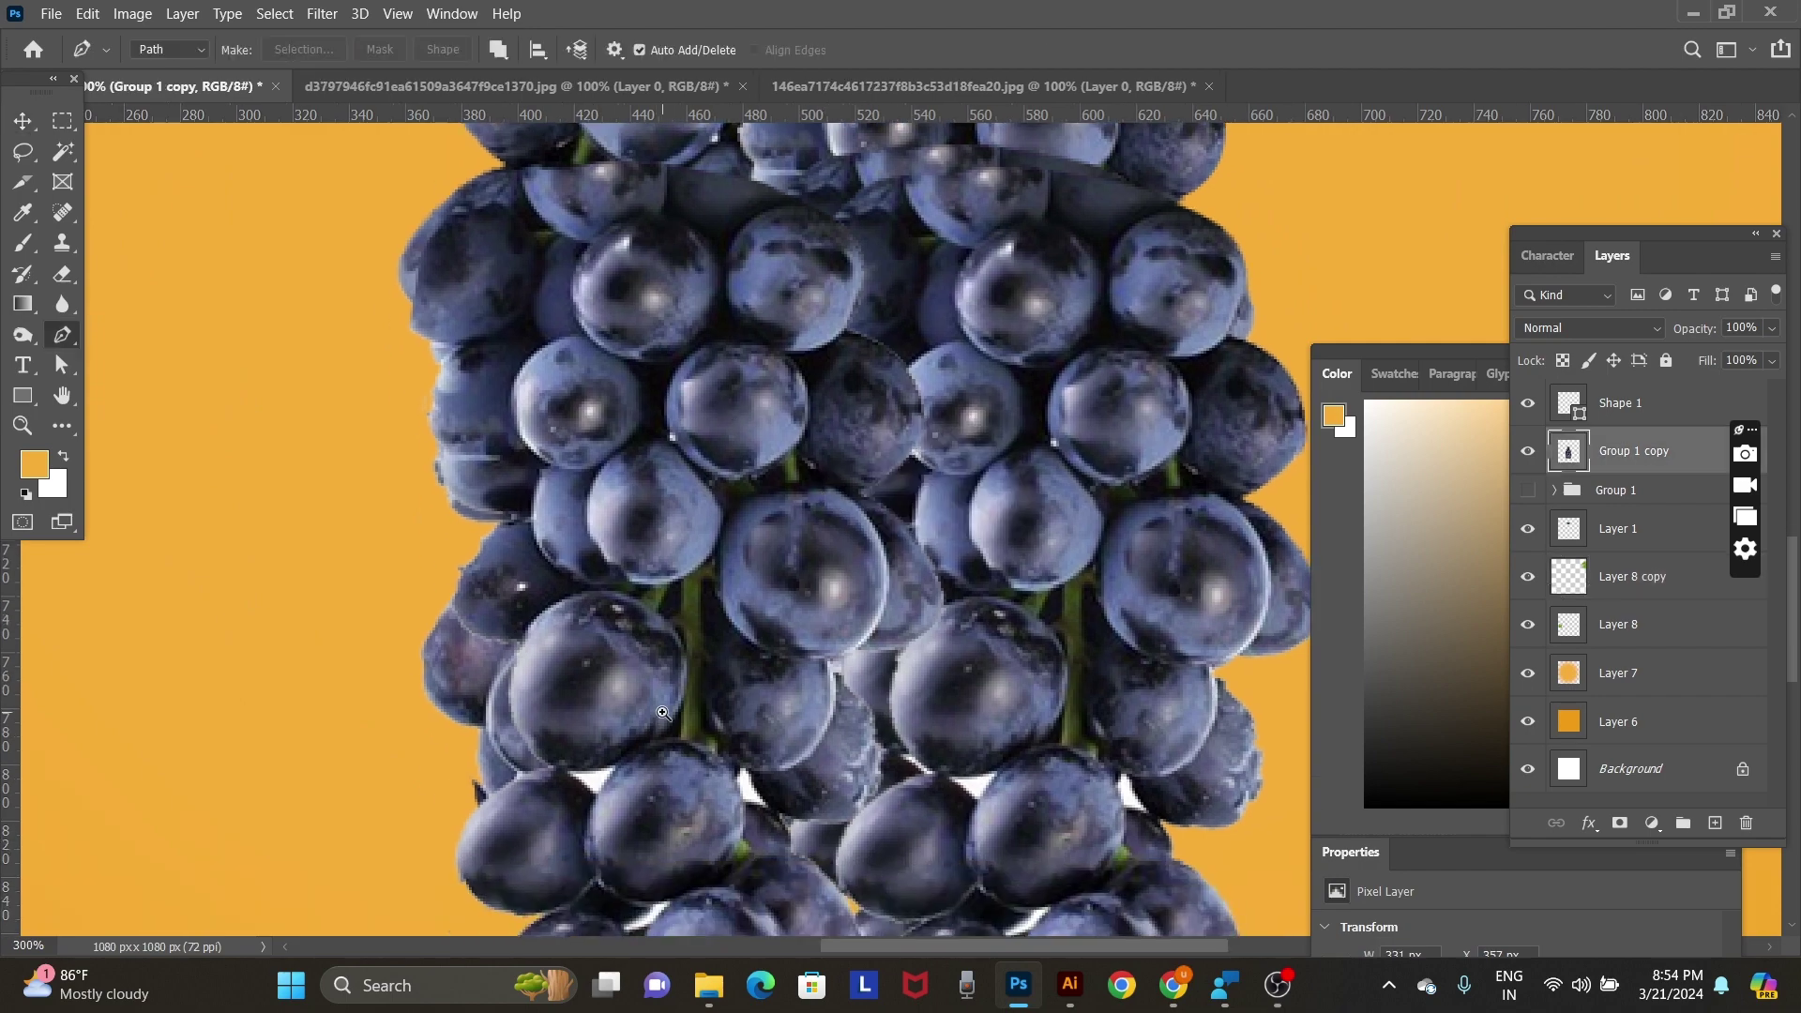
pyautogui.scroll(1, 653, 727)
# Select one grape with an elliptical marquee and copy it onto its own layer, Layer 9.
pyautogui.click(61, 123)
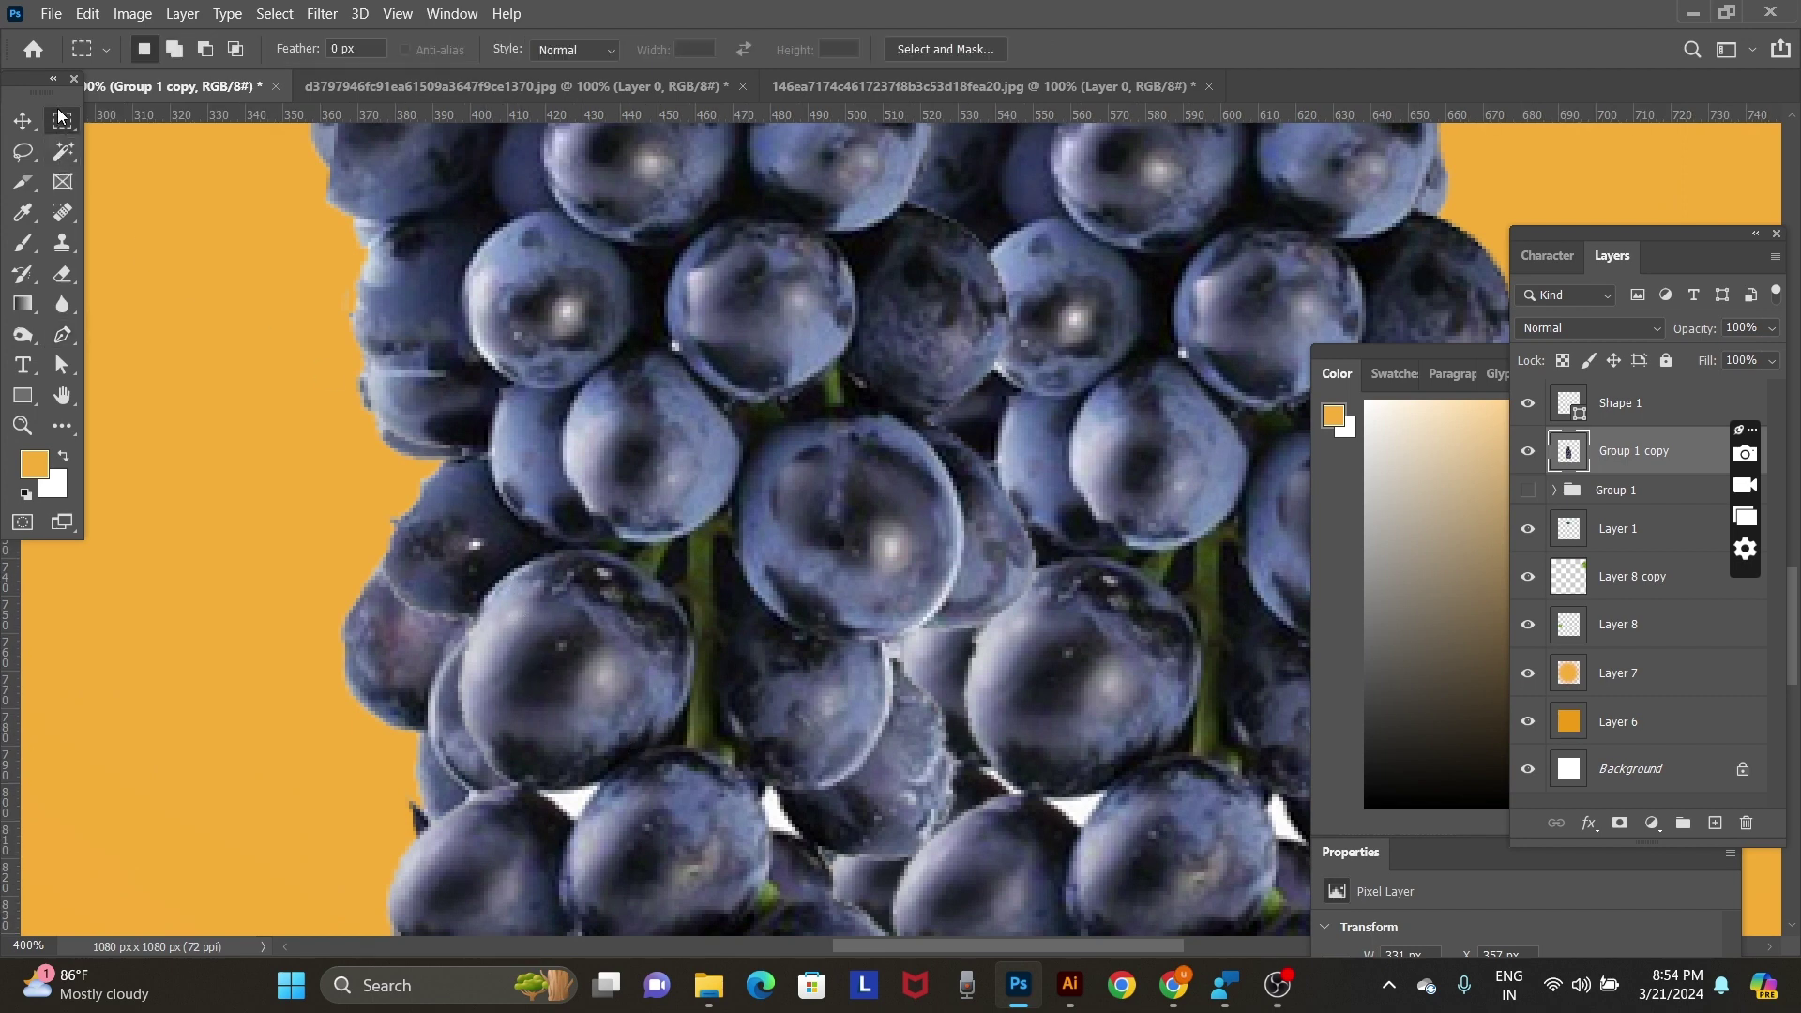
pyautogui.click(106, 145)
pyautogui.moveTo(450, 554); pyautogui.dragTo(692, 769)
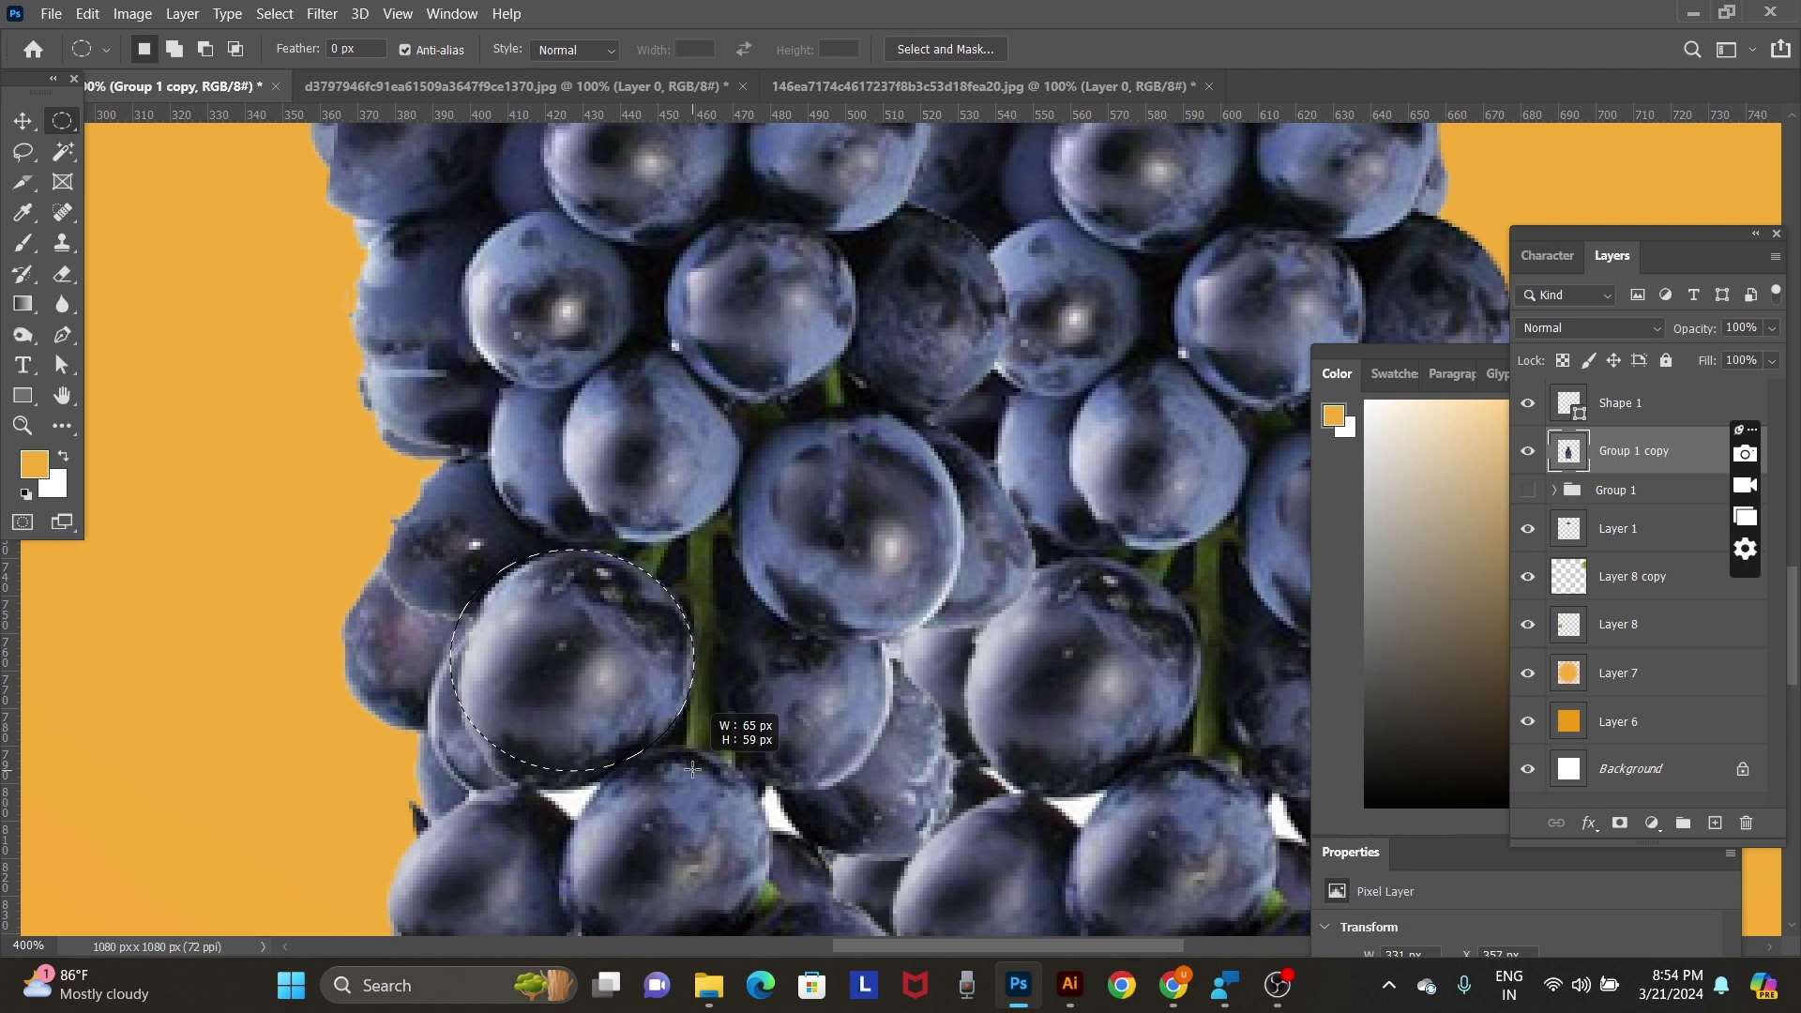
pyautogui.click(584, 634)
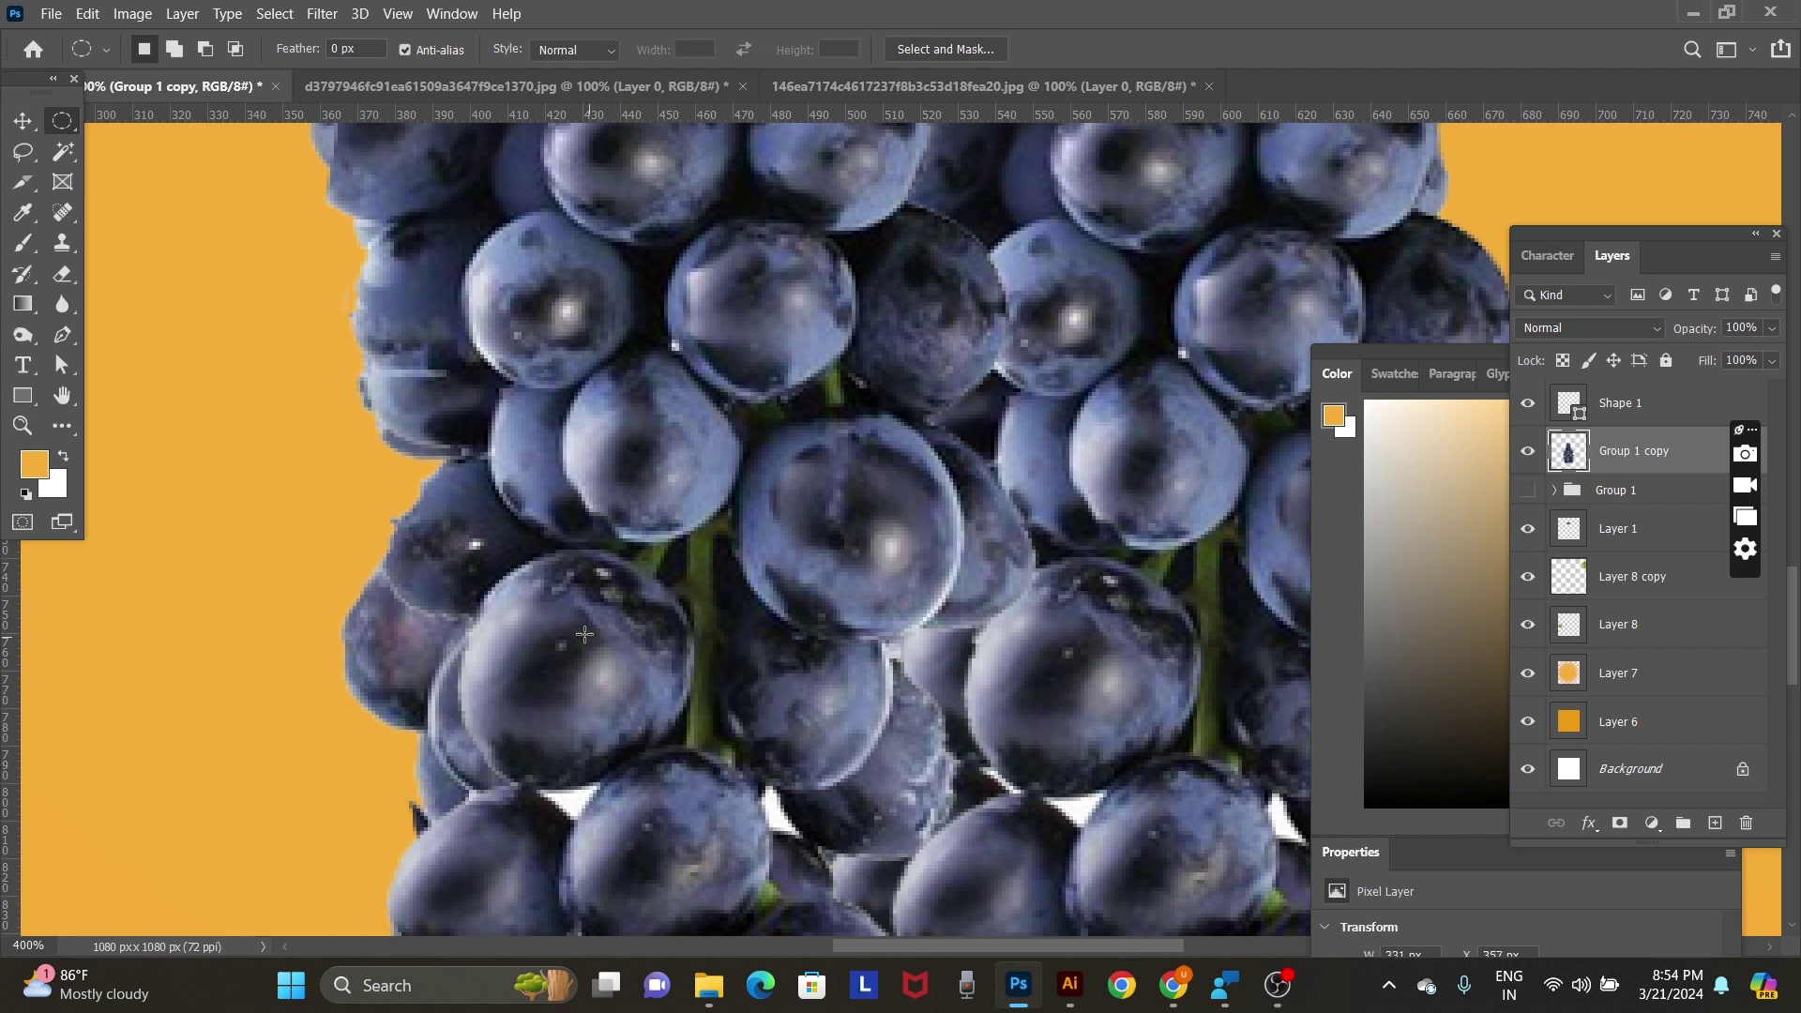
pyautogui.moveTo(507, 575)
pyautogui.mouseDown()
pyautogui.moveTo(697, 789)
pyautogui.moveTo(713, 780)
pyautogui.mouseUp()
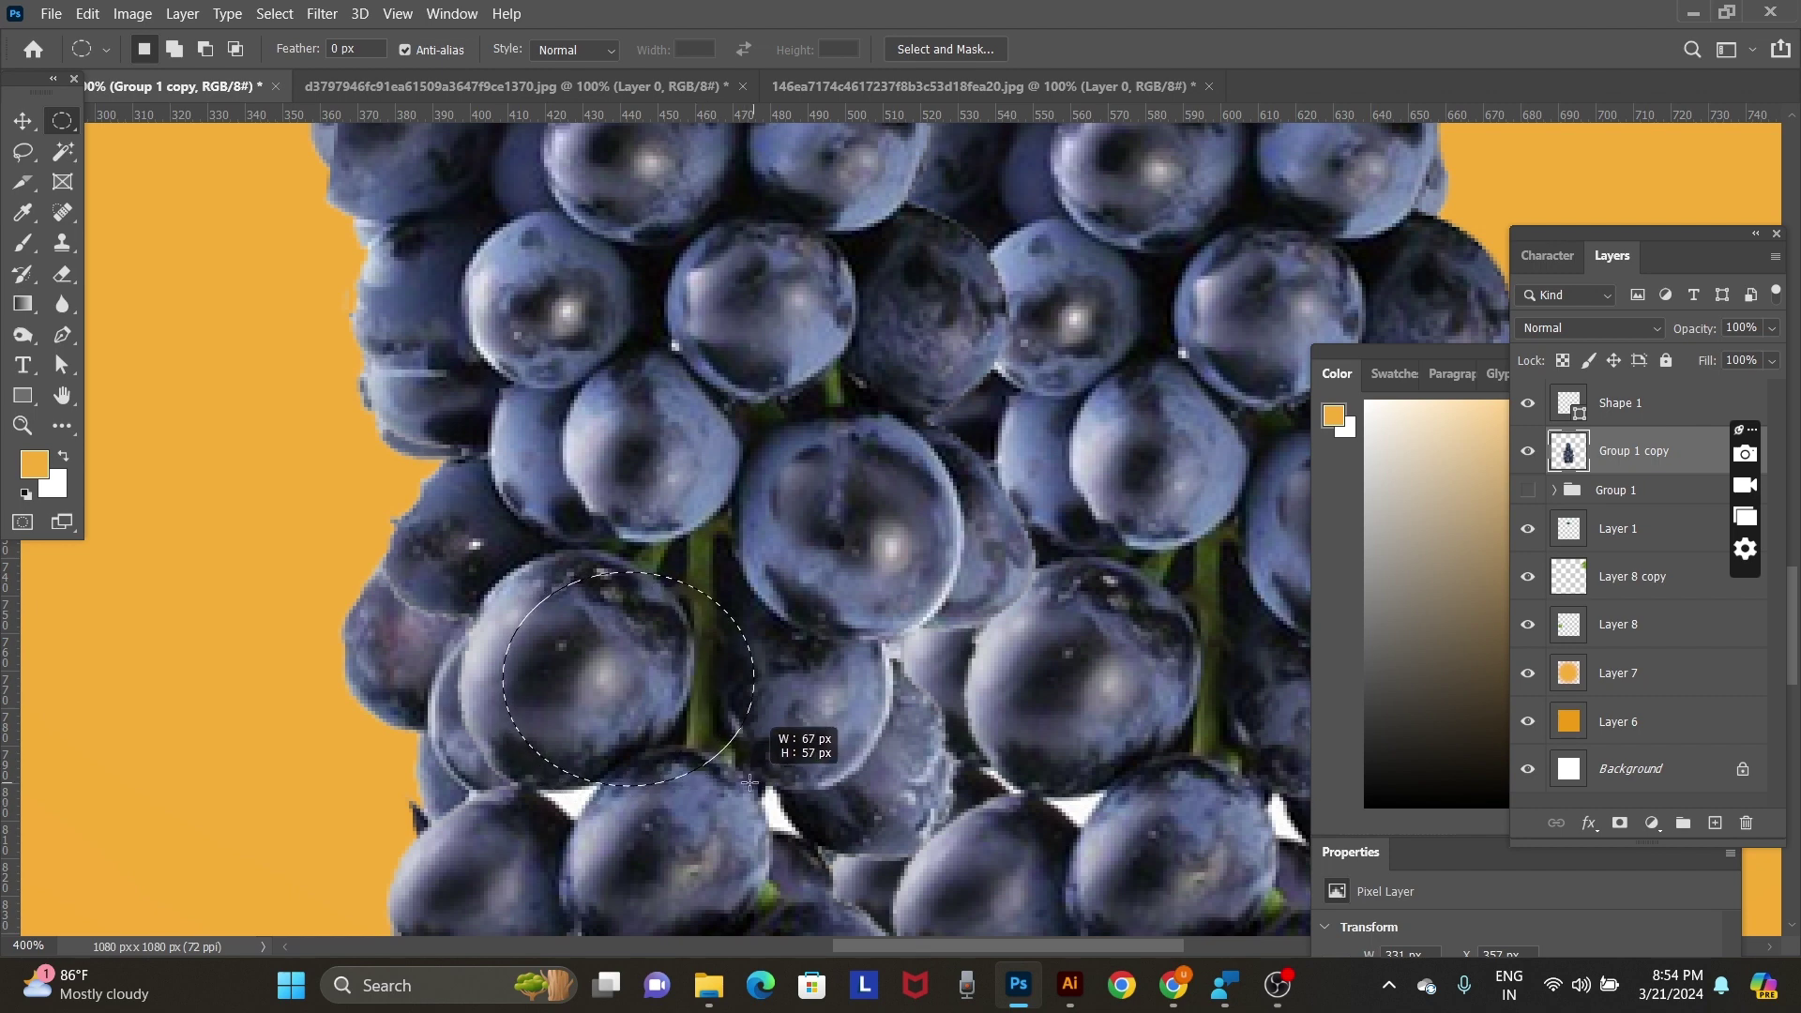
pyautogui.moveTo(640, 702)
pyautogui.mouseDown()
pyautogui.moveTo(655, 709)
pyautogui.moveTo(638, 705)
pyautogui.mouseUp()
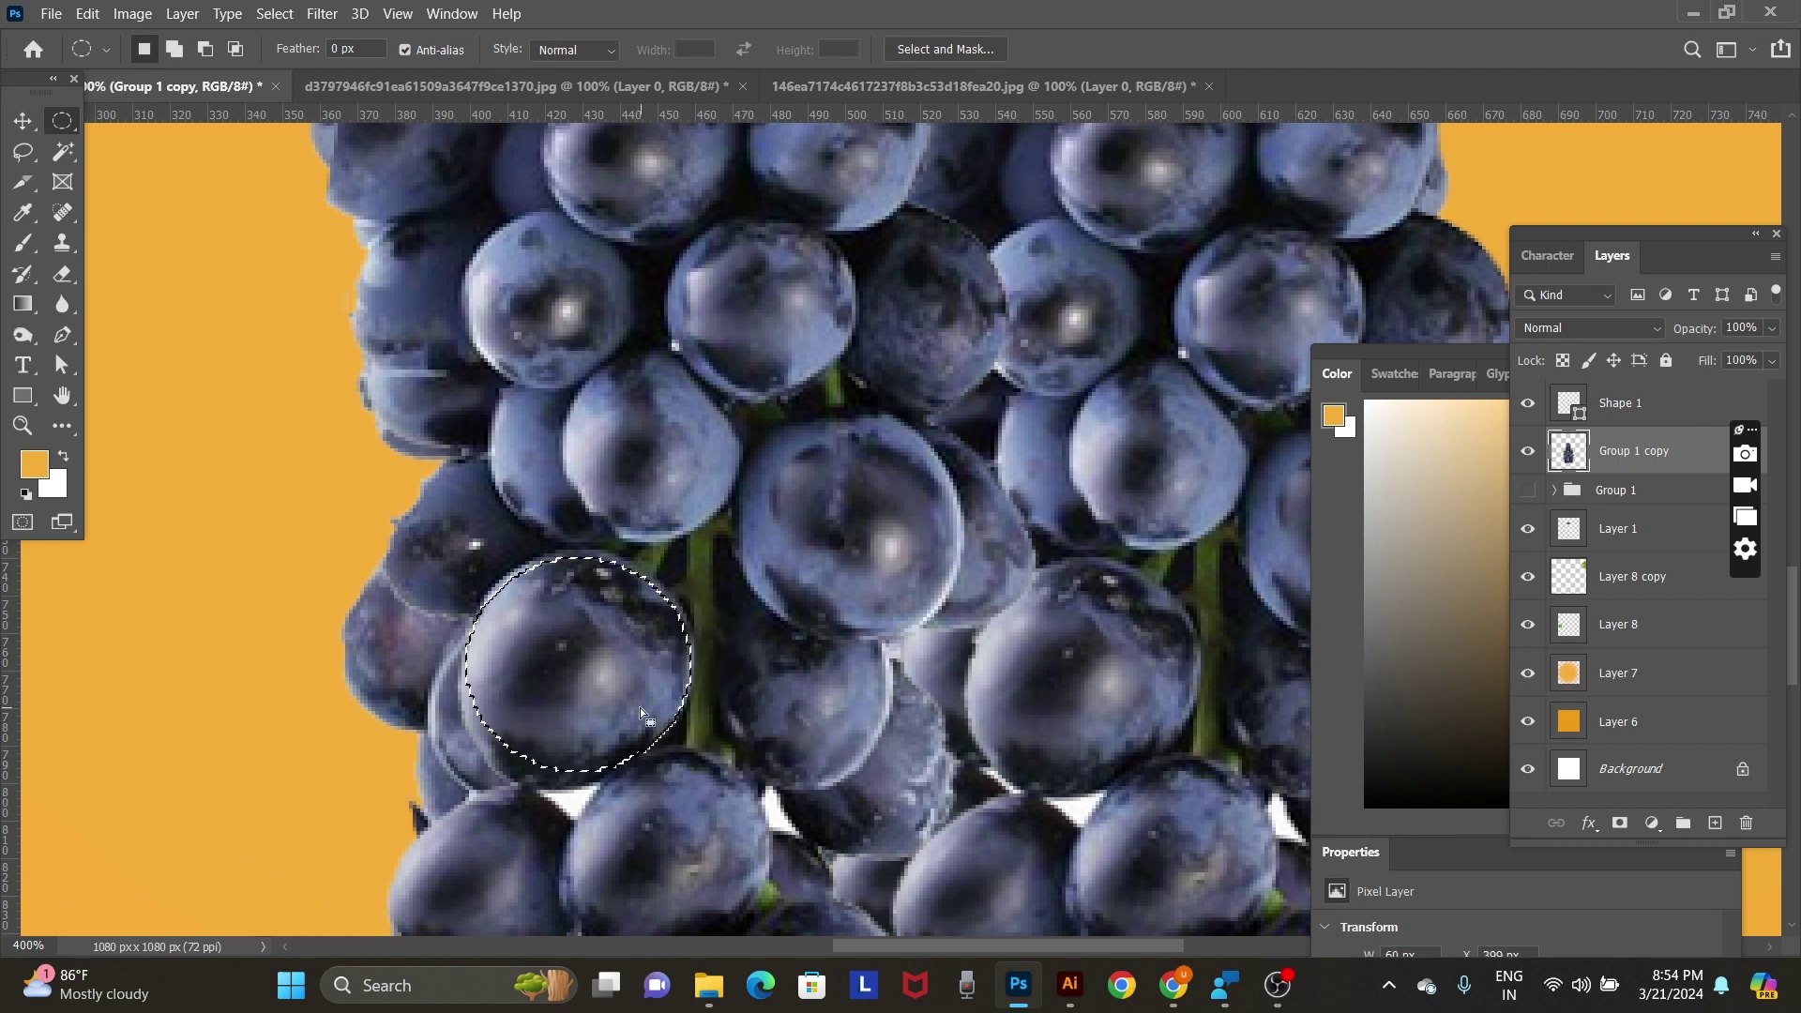
pyautogui.hotkey('ctrl', 'j')
pyautogui.press('v')
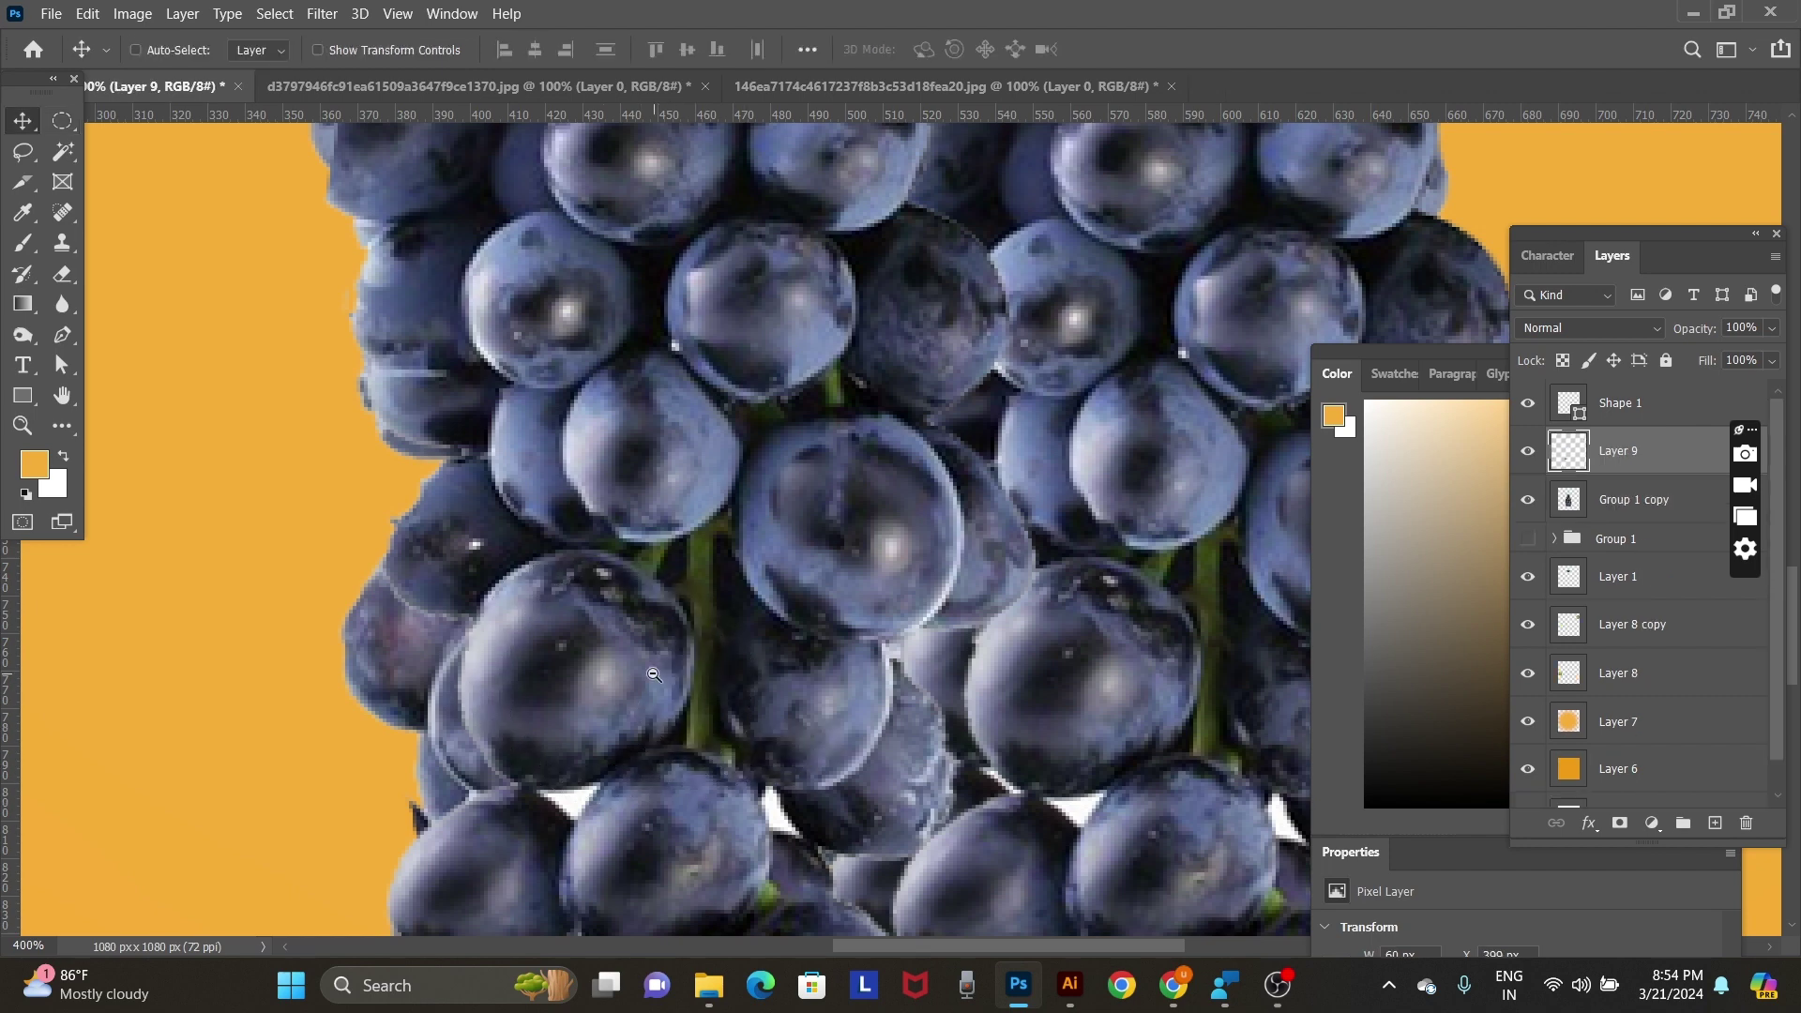
pyautogui.hotkey('ctrl', '1')
# Move the lone grape to the canvas bottom and duplicate it around the bottle.
pyautogui.moveTo(667, 675); pyautogui.dragTo(838, 741)
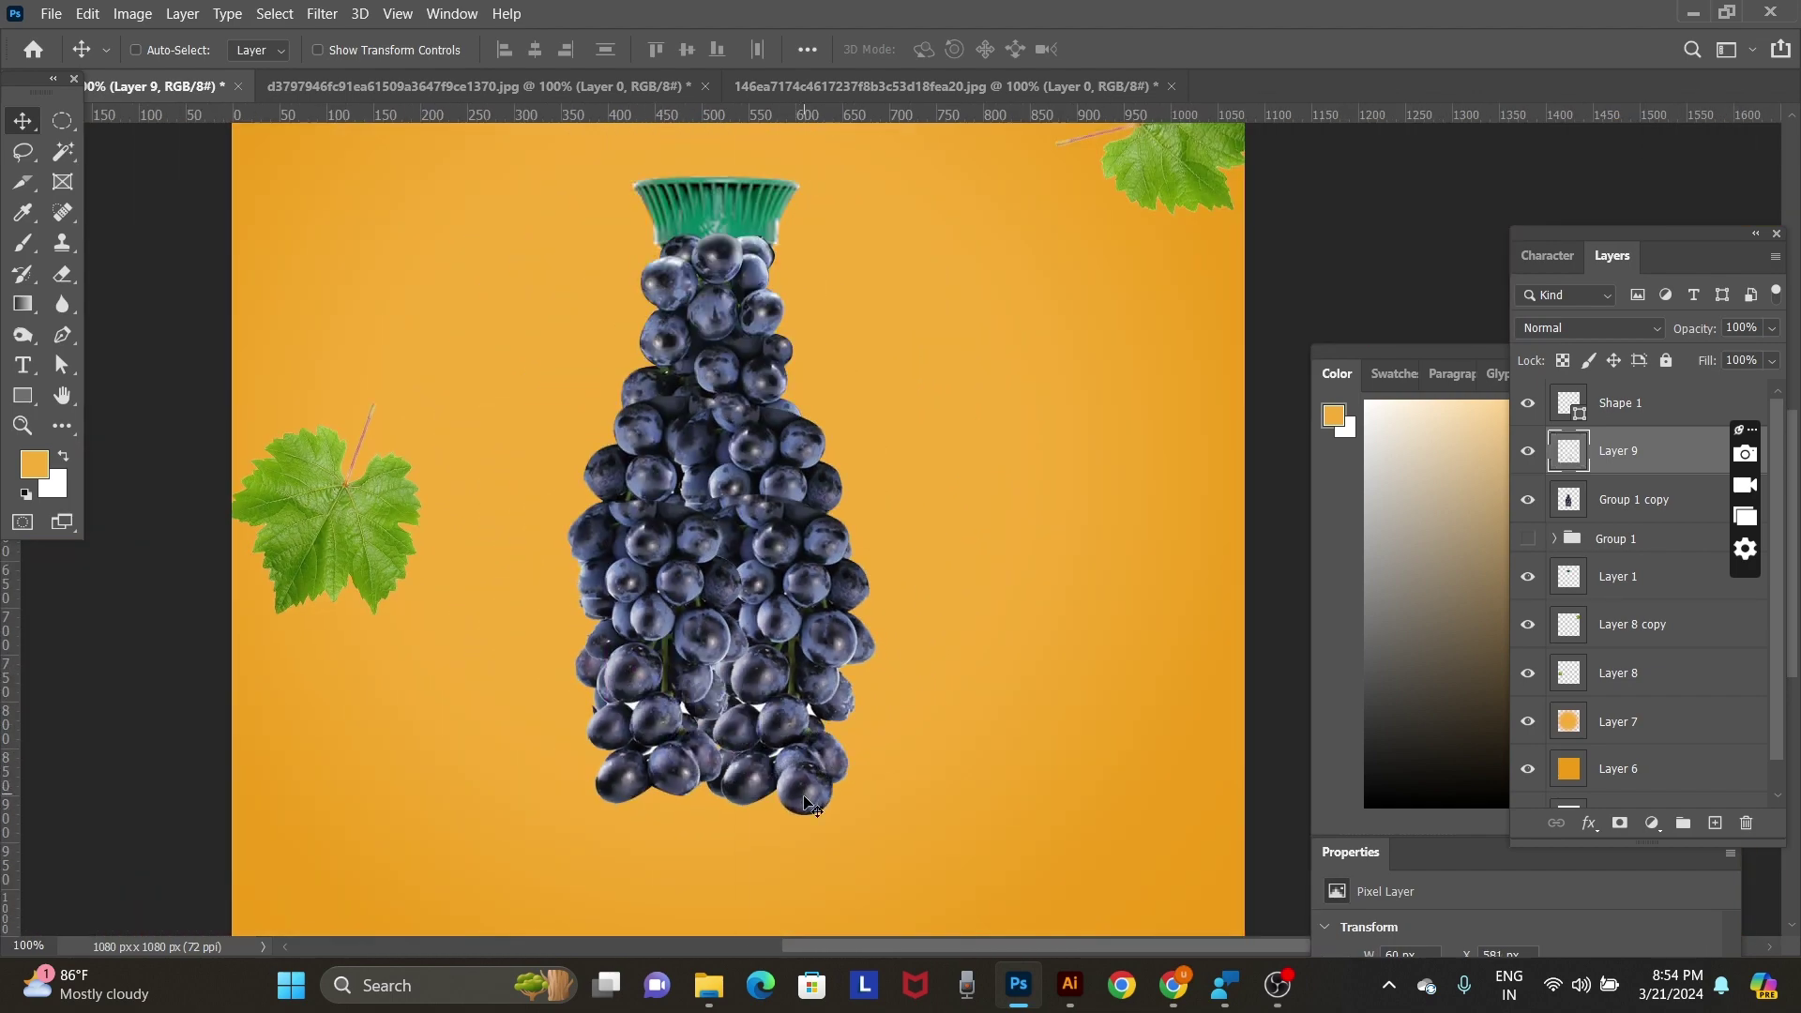
pyautogui.moveTo(897, 917)
pyautogui.mouseDown()
pyautogui.moveTo(769, 565)
pyautogui.moveTo(797, 814)
pyautogui.mouseUp()
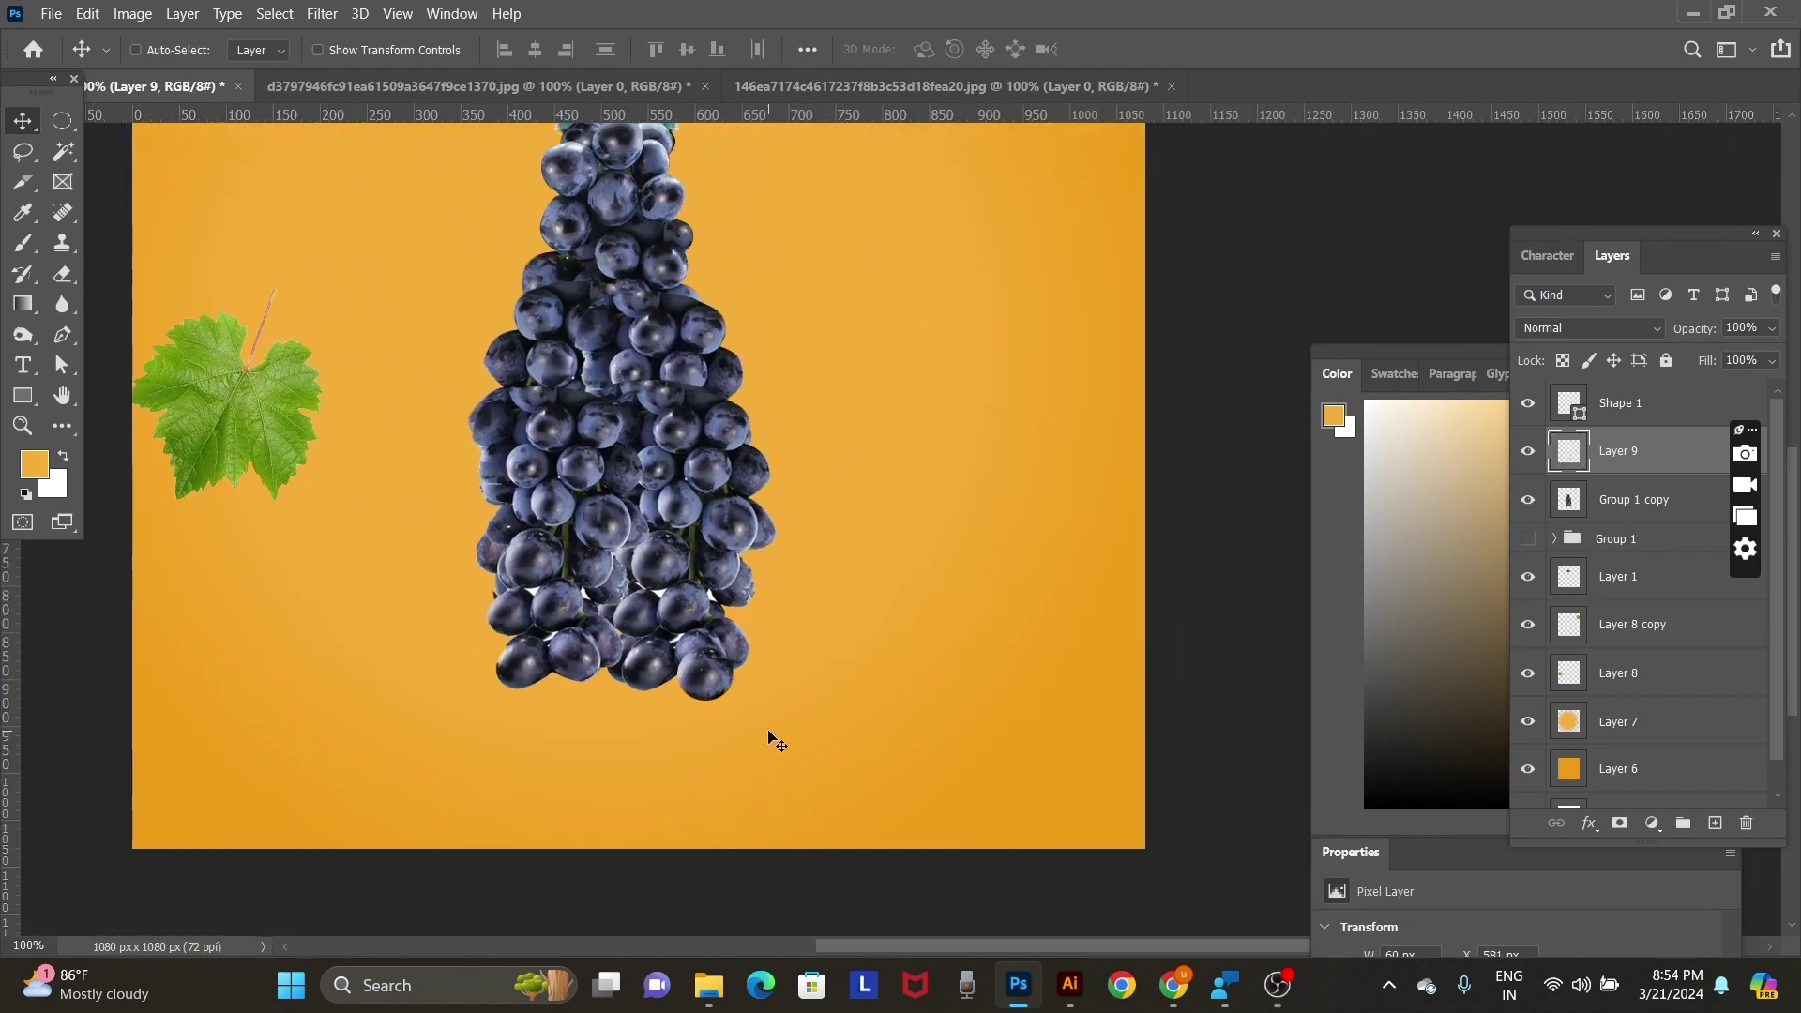
pyautogui.moveTo(767, 735); pyautogui.dragTo(810, 879)
pyautogui.moveTo(771, 838)
pyautogui.mouseDown()
pyautogui.moveTo(963, 641)
pyautogui.moveTo(461, 290)
pyautogui.moveTo(812, 258)
pyautogui.mouseUp()
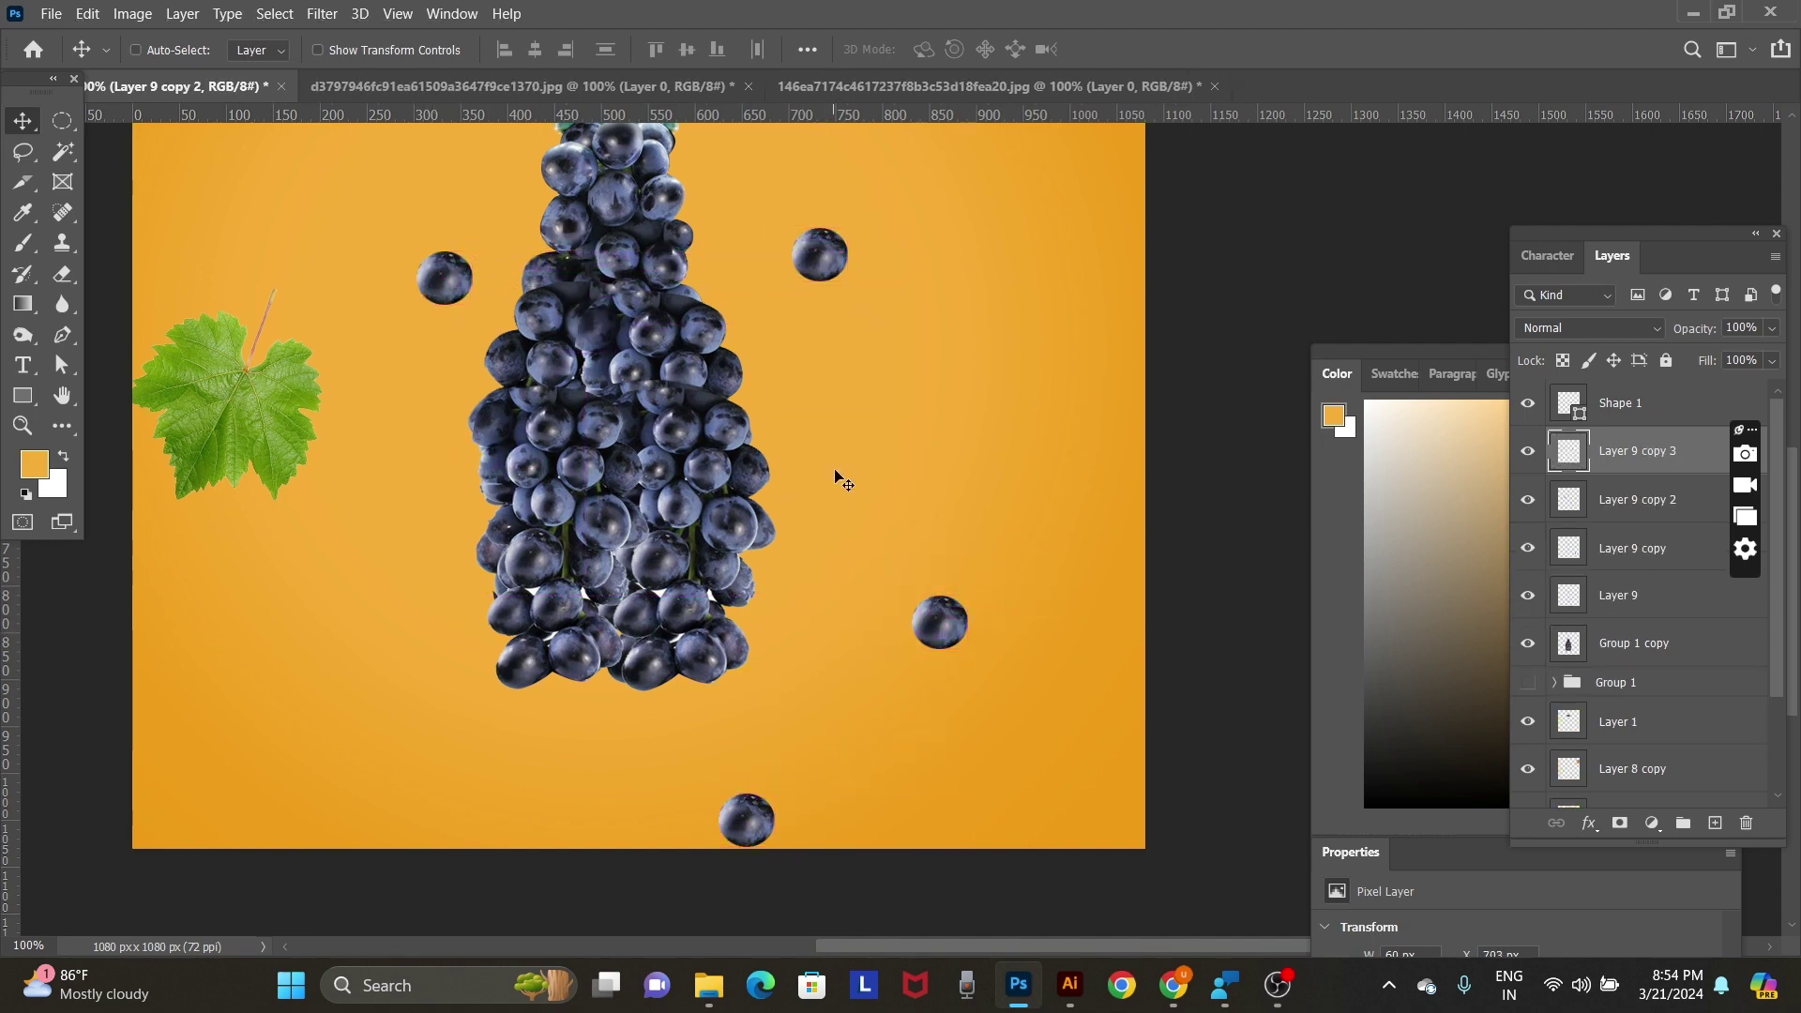
# Enlarge the bottom Layer 9 grape with Free Transform.
pyautogui.rightClick(764, 822)
pyautogui.click(797, 829)
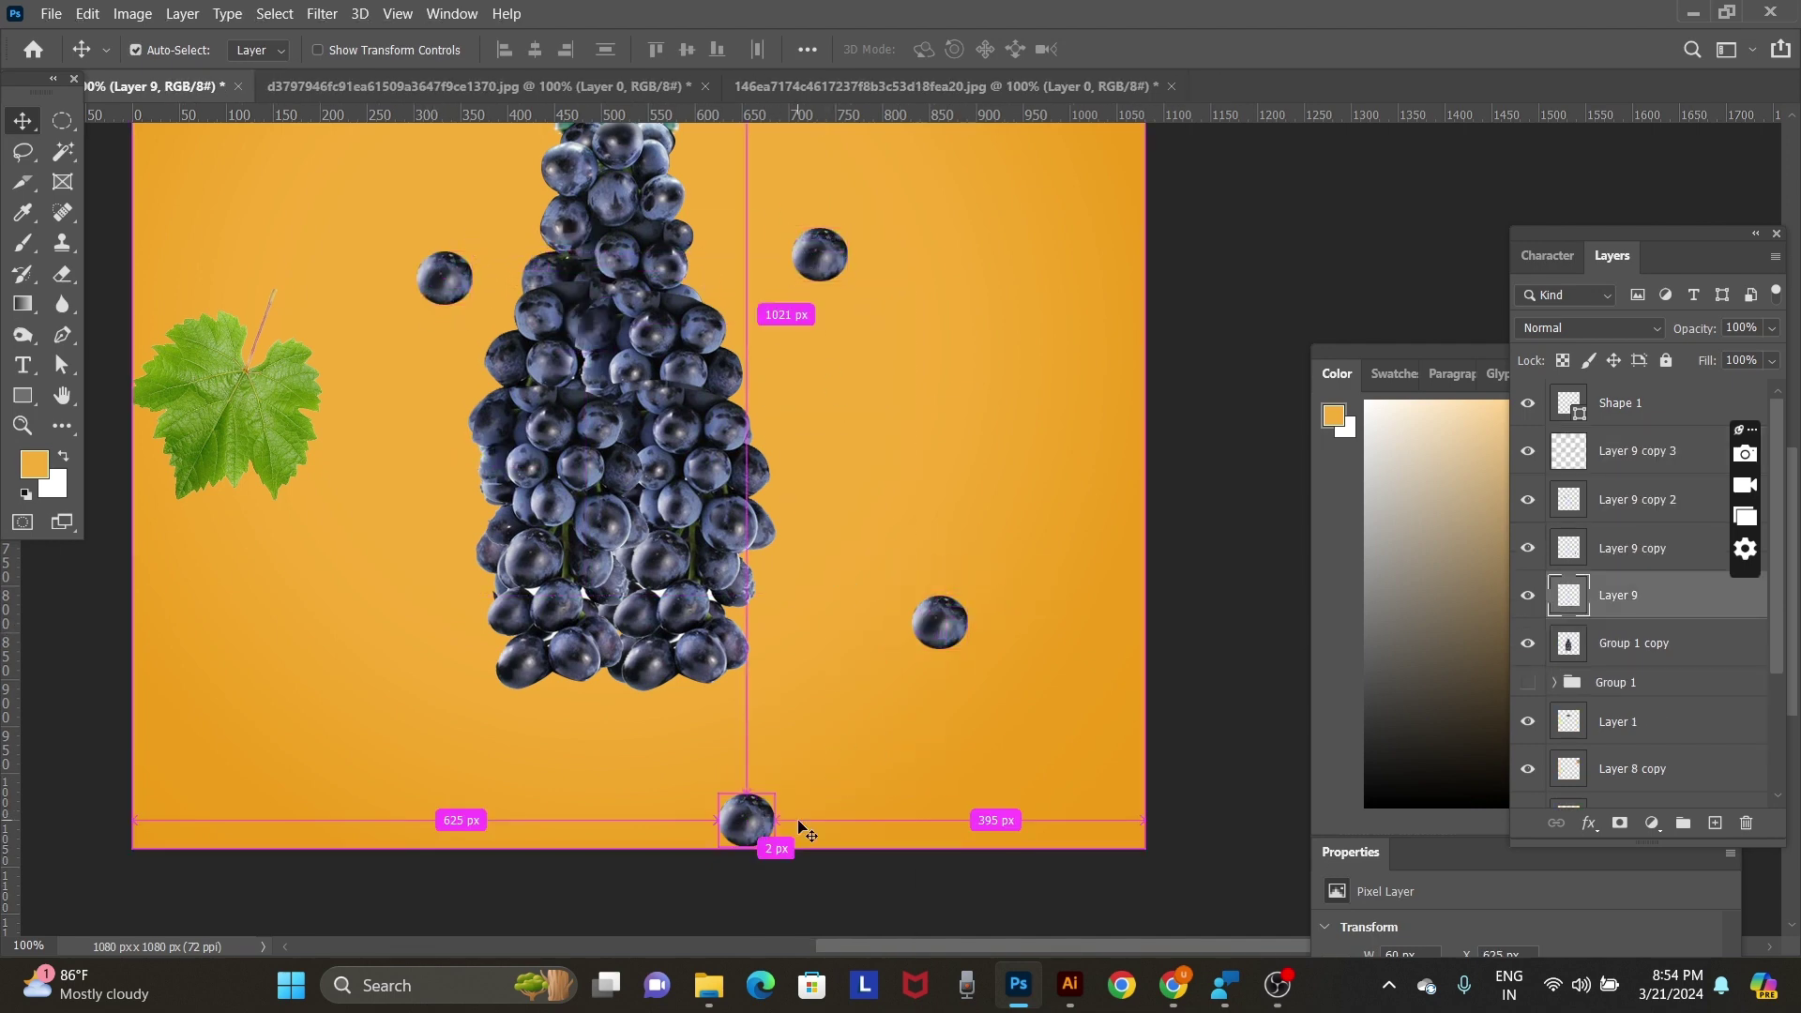
pyautogui.hotkey('ctrl', 't')
pyautogui.moveTo(783, 790); pyautogui.dragTo(844, 716)
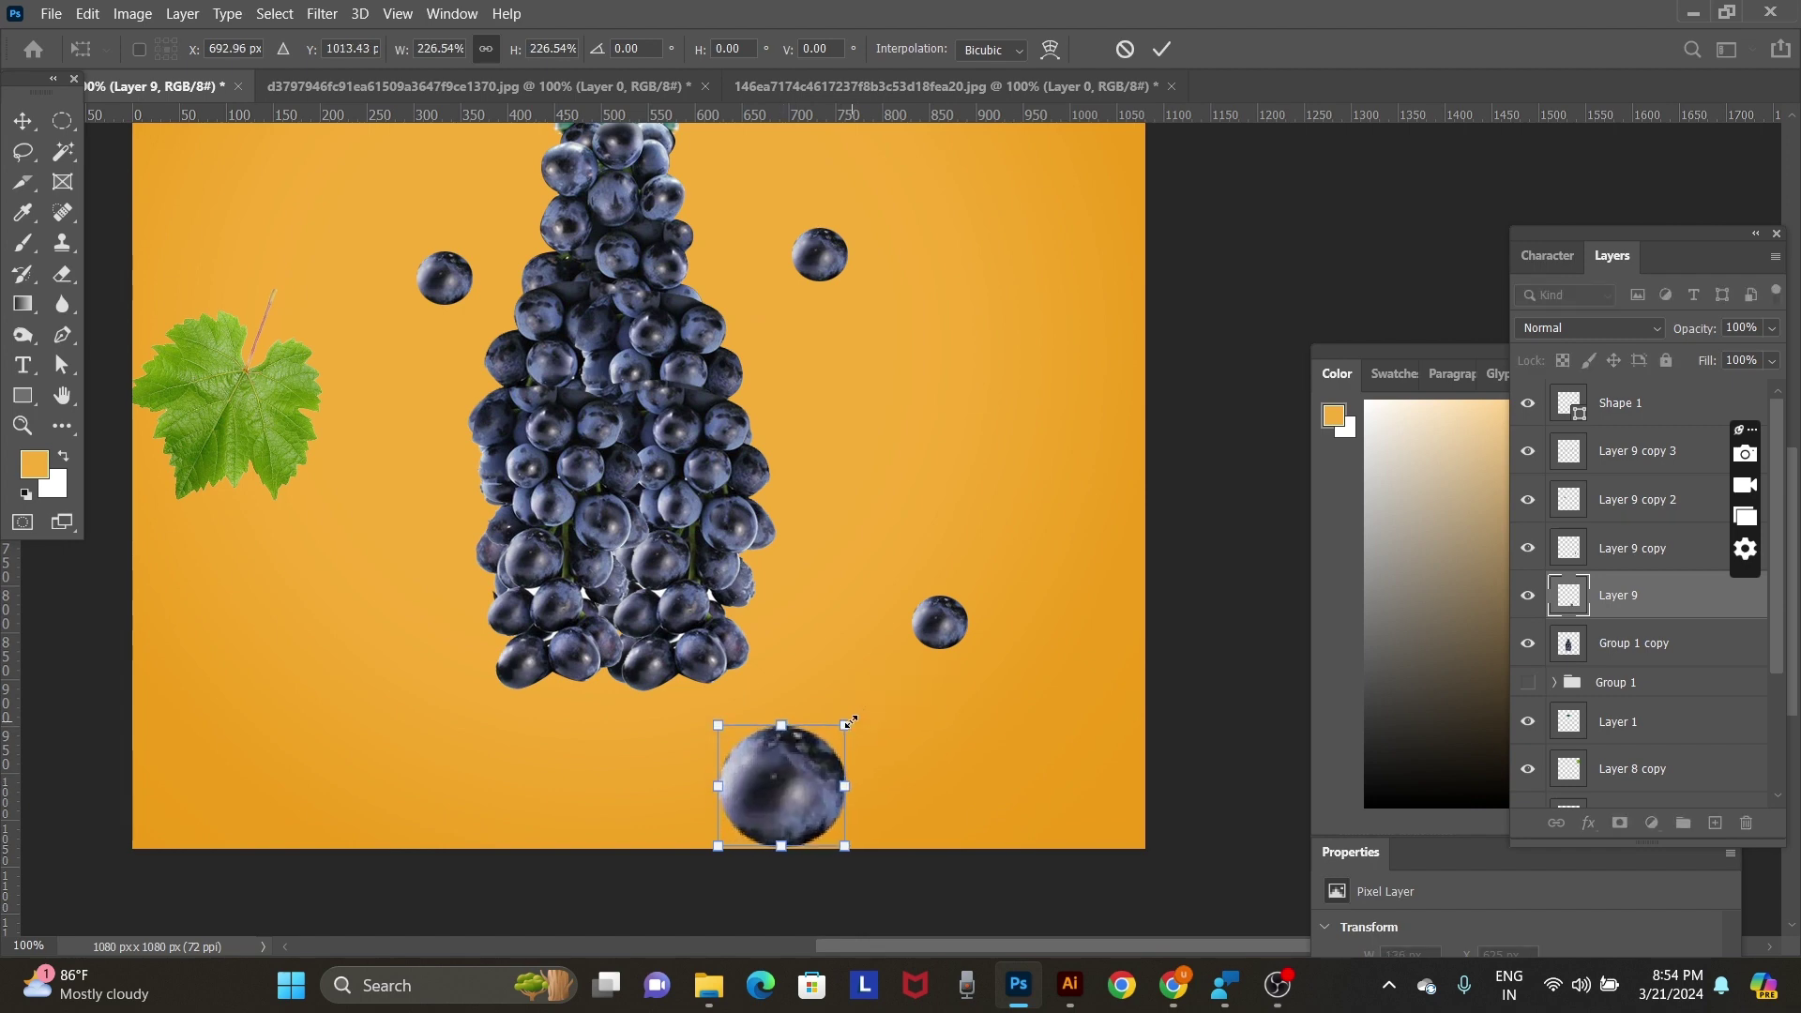
pyautogui.press('Return')
pyautogui.hotkey('ctrl', '-')
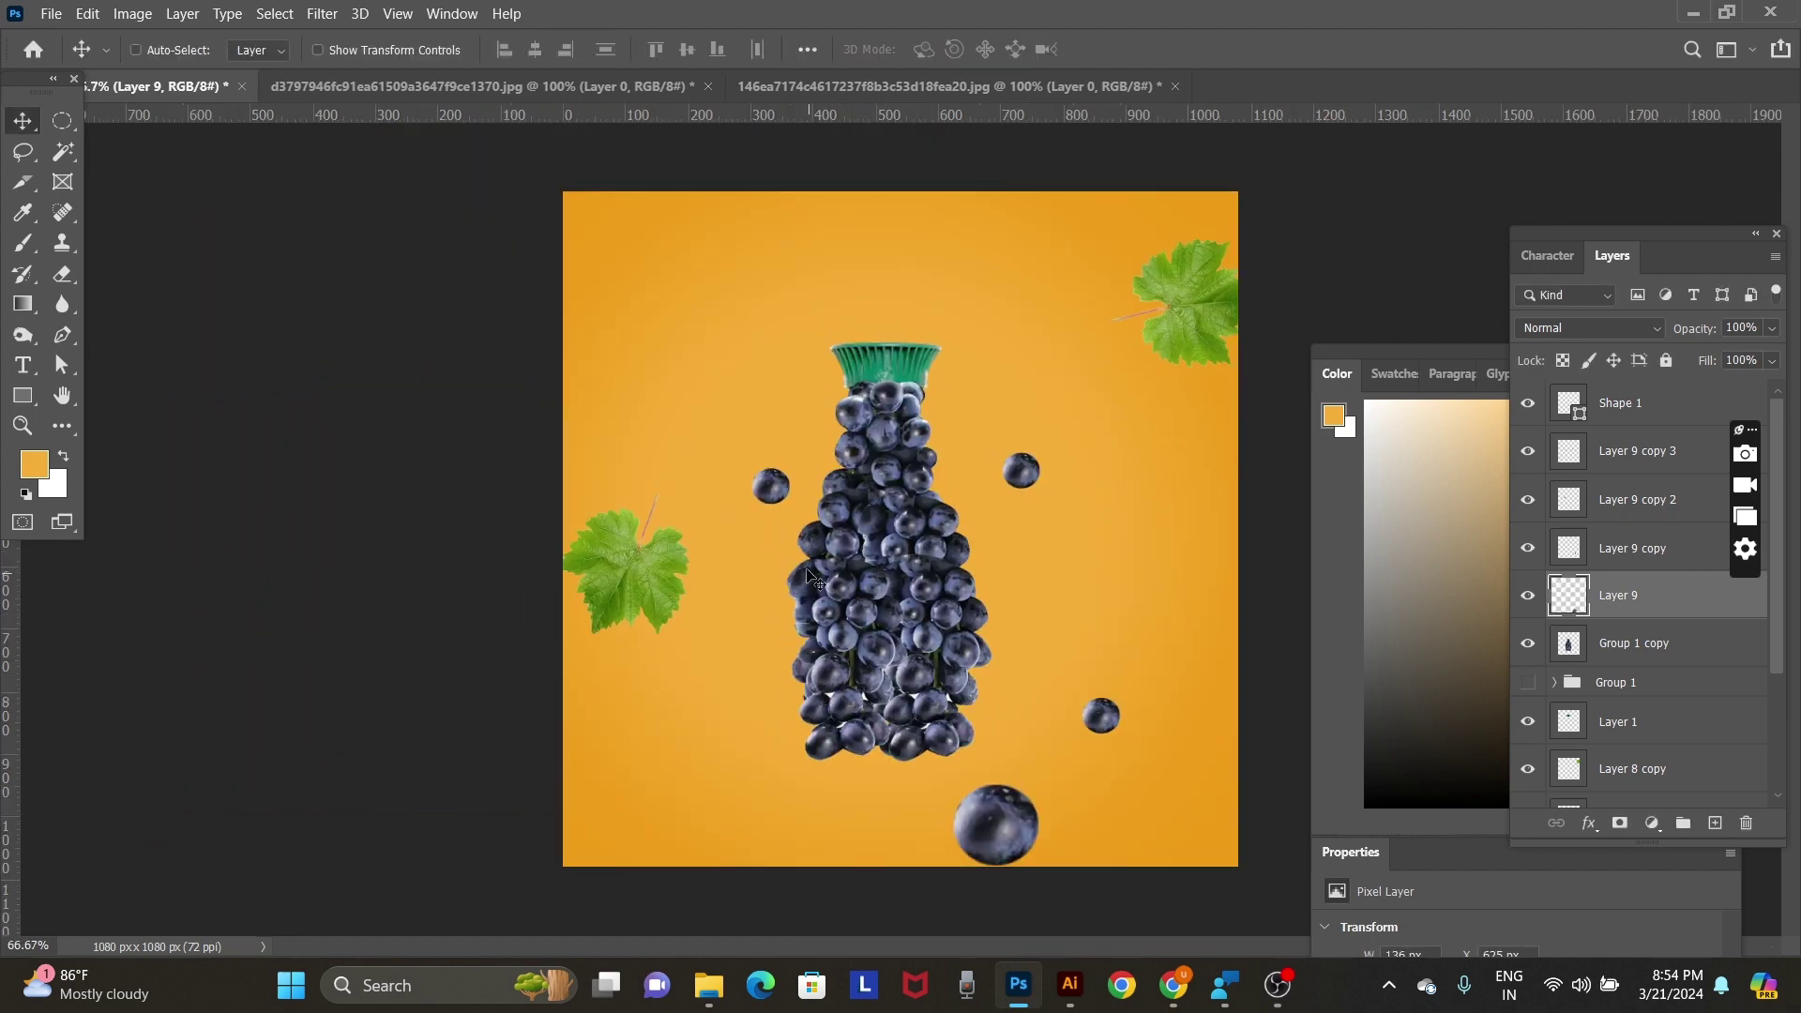
# Move the Layer 9 copy 2 grape to the upper left and enlarge it.
pyautogui.rightClick(771, 483)
pyautogui.click(797, 487)
pyautogui.moveTo(771, 483)
pyautogui.mouseDown()
pyautogui.moveTo(619, 385)
pyautogui.moveTo(693, 305)
pyautogui.mouseUp()
pyautogui.hotkey('ctrl', 't')
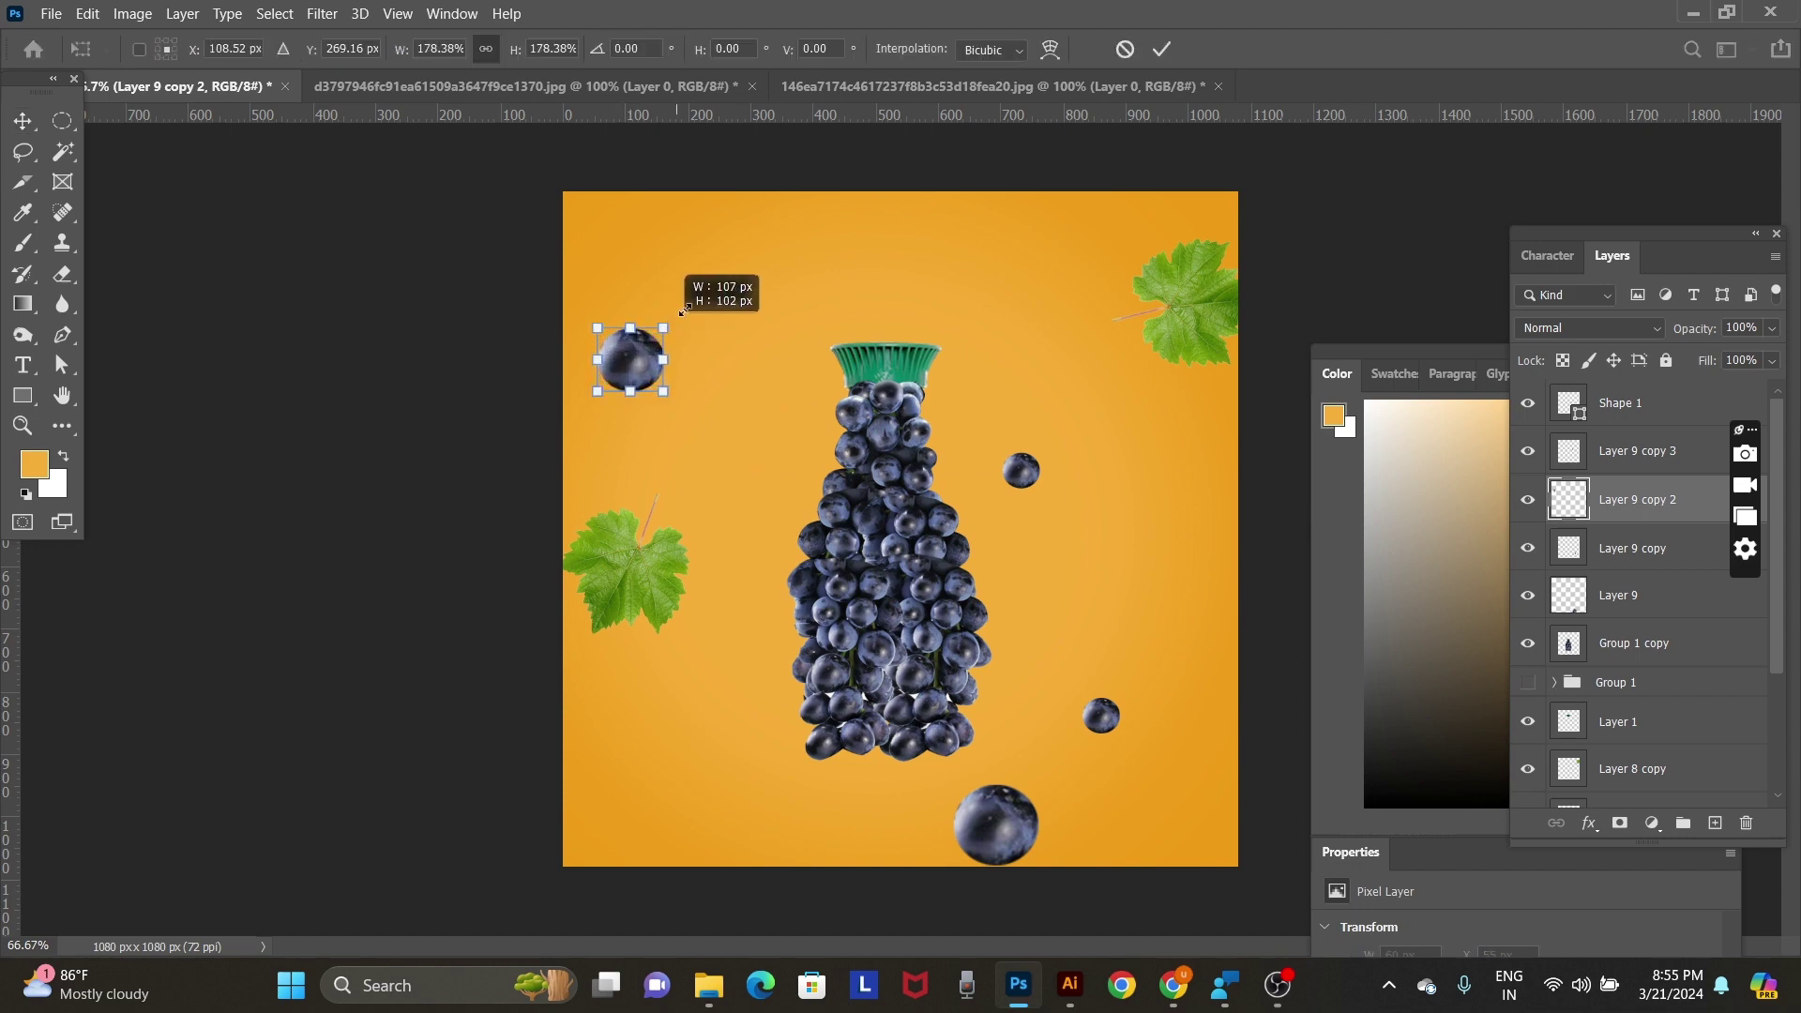
pyautogui.press('Return')
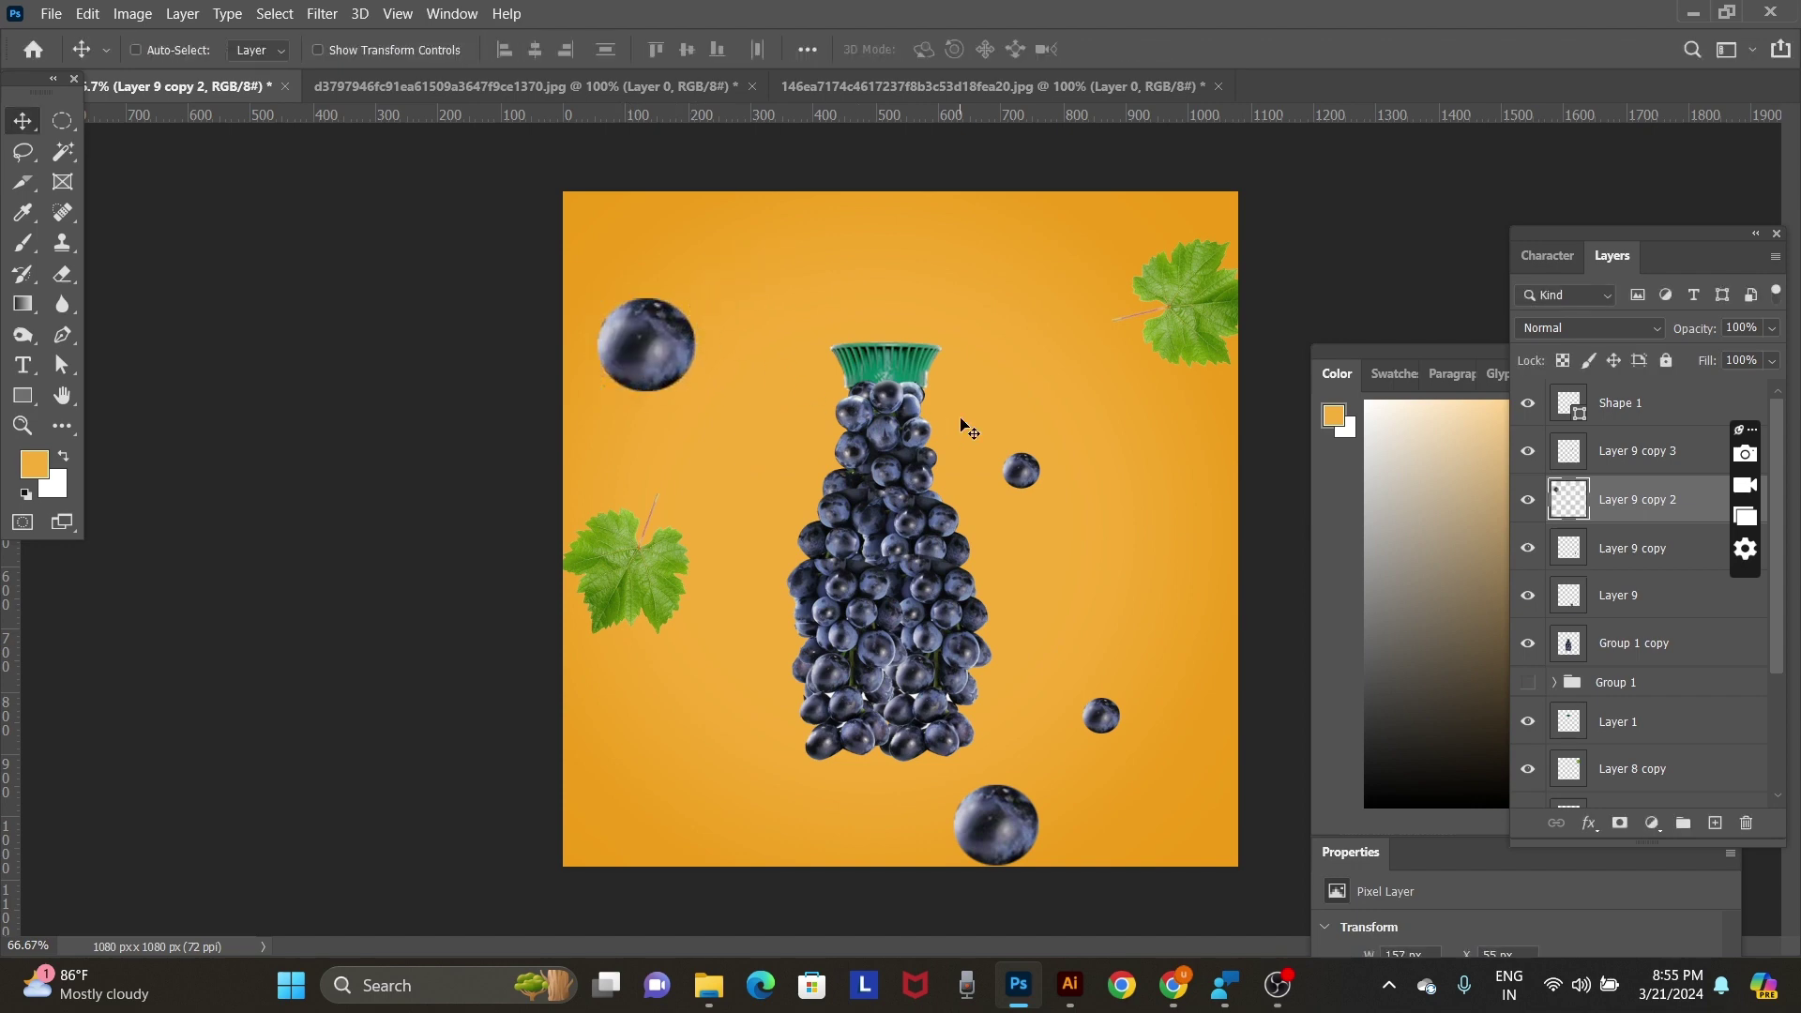
# Enlarge the right-hand Layer 9 copy 3 grape.
pyautogui.rightClick(1024, 486)
pyautogui.click(1041, 479)
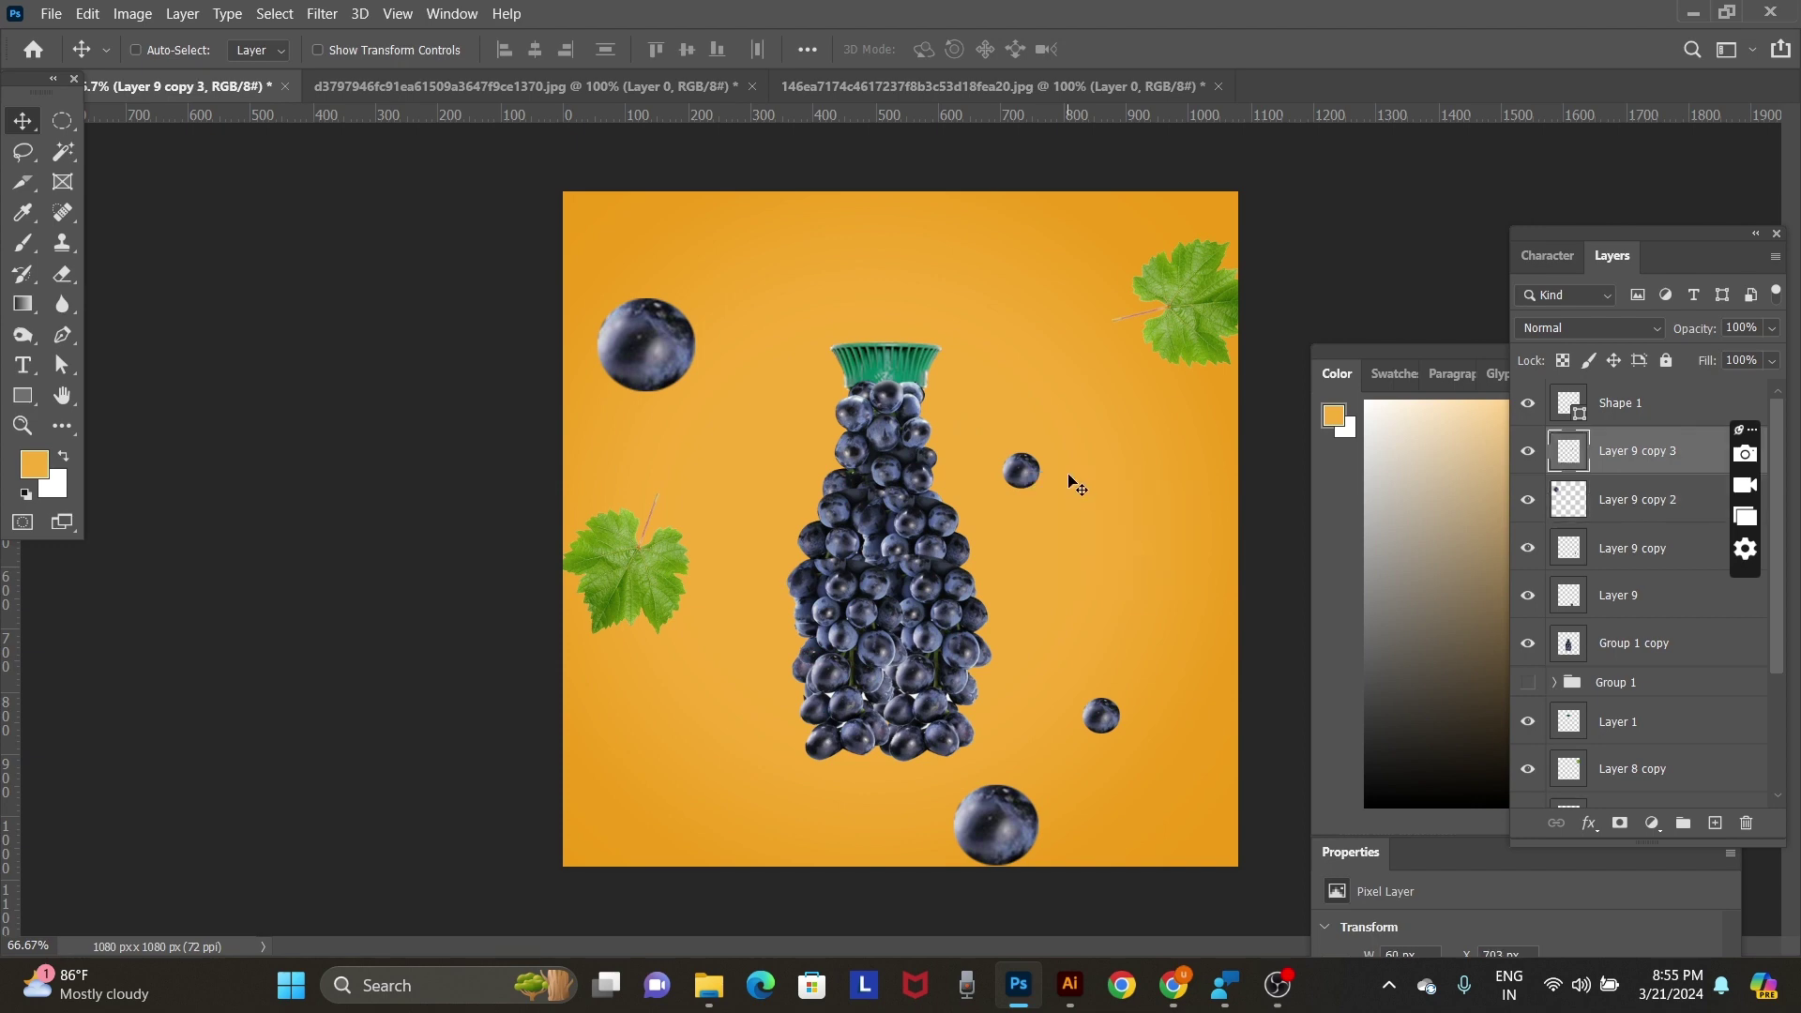
pyautogui.hotkey('ctrl', 't')
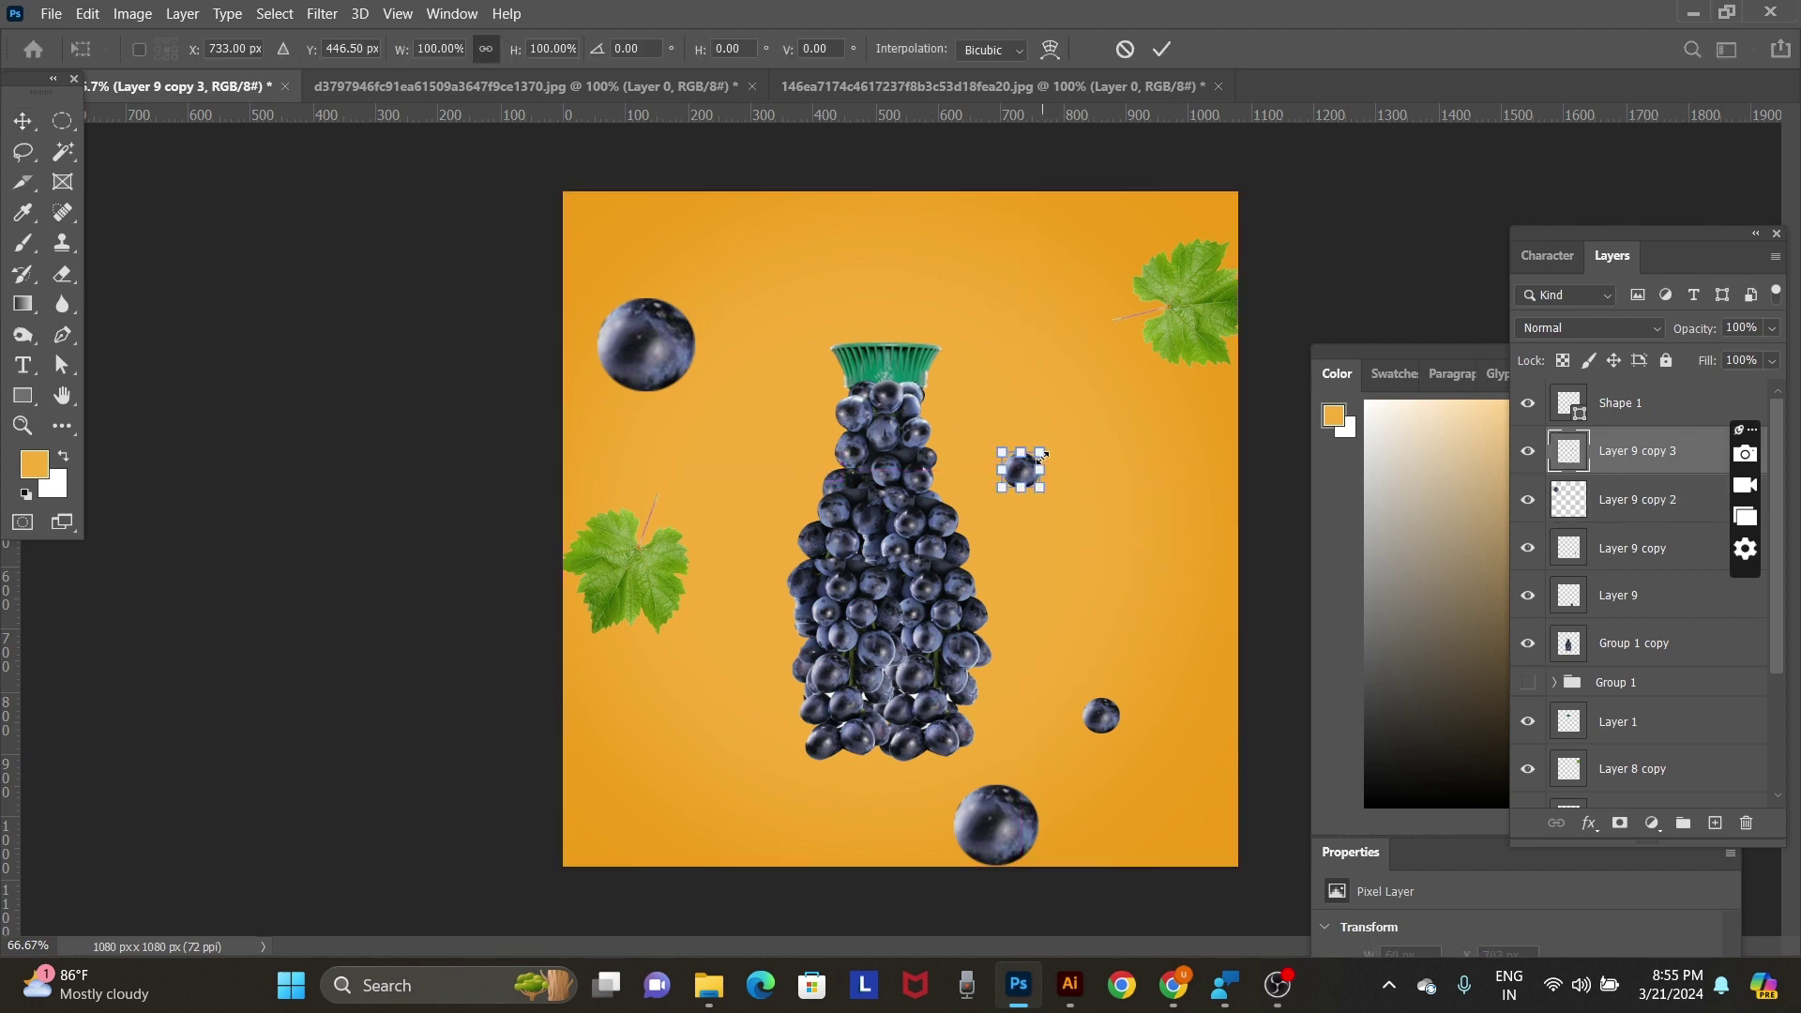
pyautogui.moveTo(1041, 456)
pyautogui.mouseDown()
pyautogui.moveTo(1076, 424)
pyautogui.moveTo(1169, 441)
pyautogui.mouseUp()
pyautogui.press('Return')
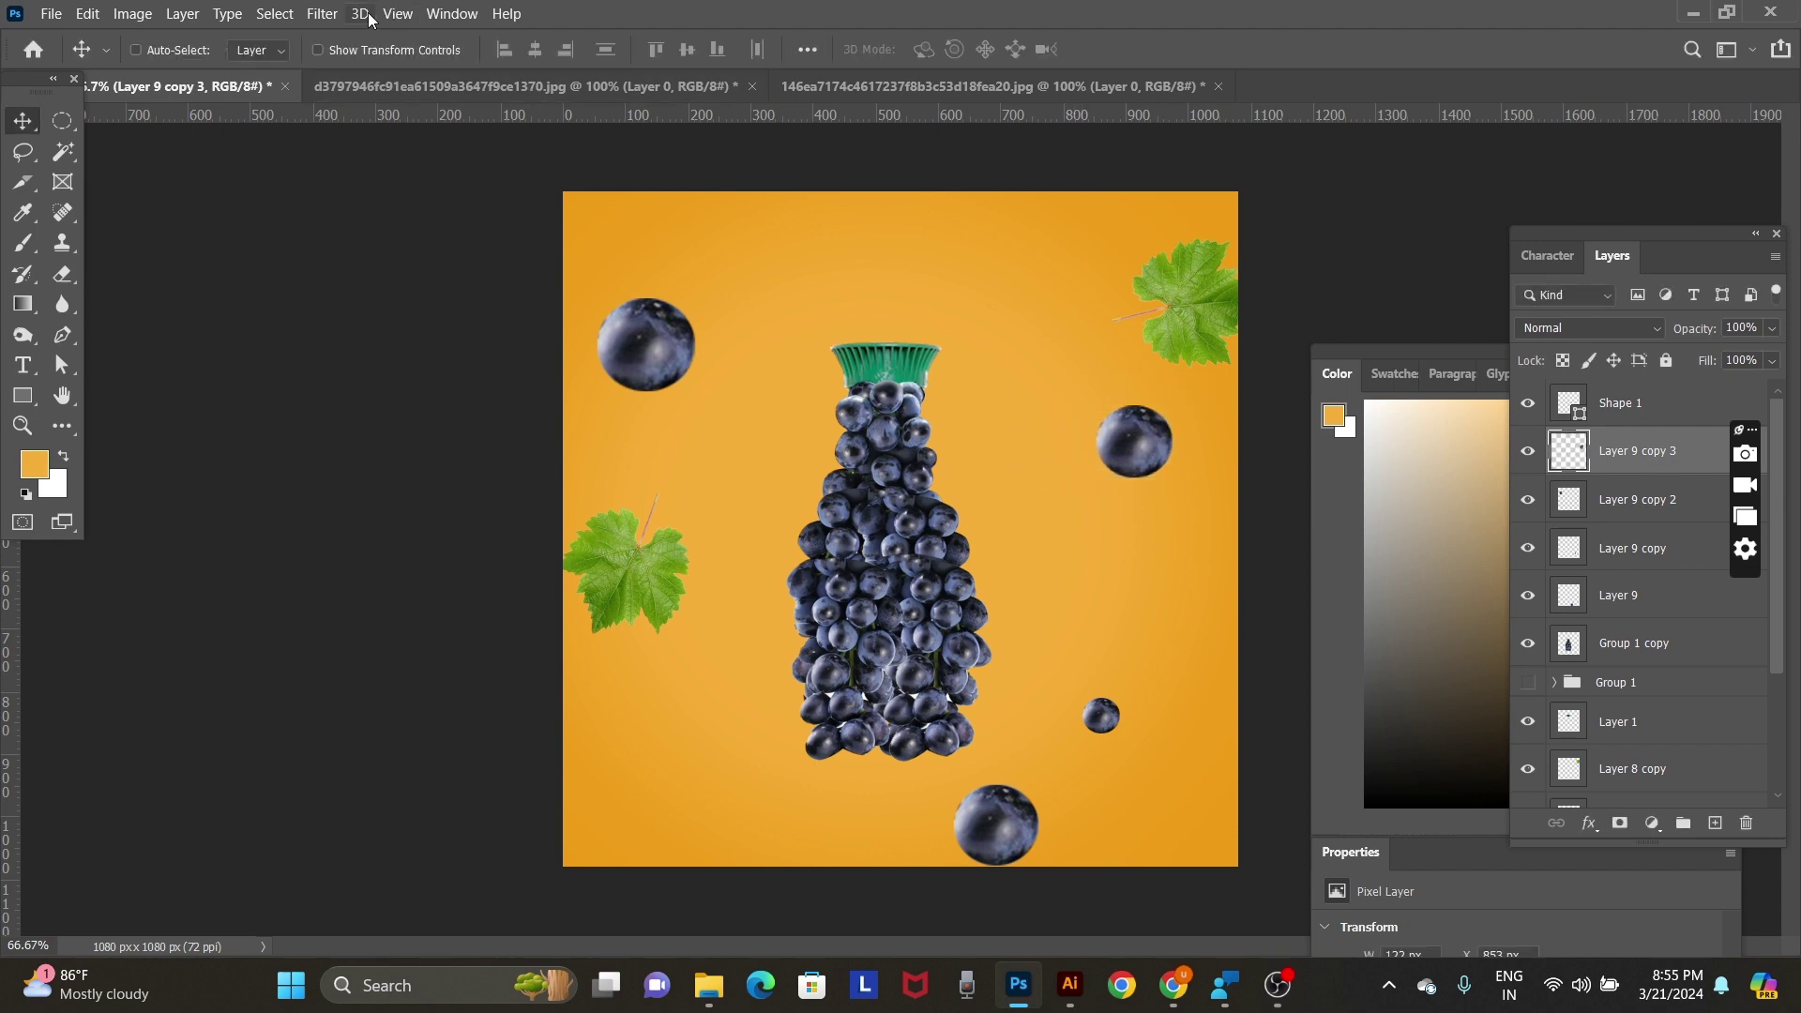
pyautogui.click(328, 15)
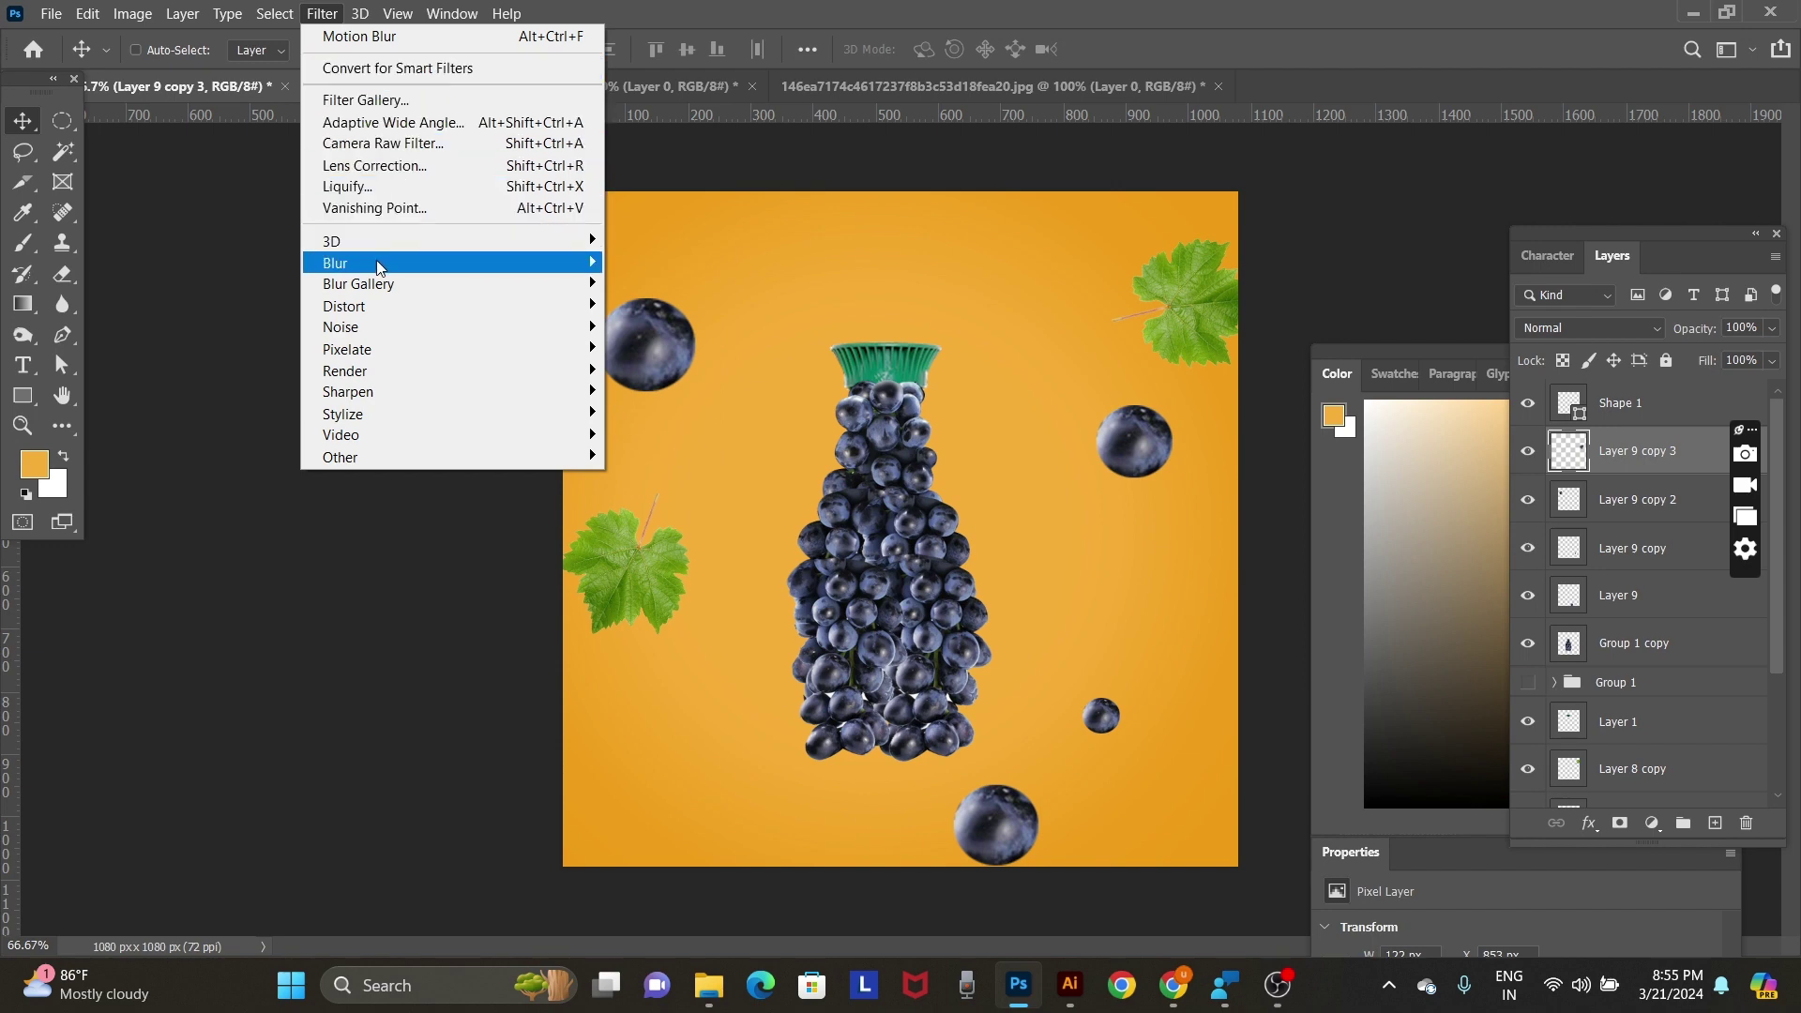
# Apply a Motion Blur to the right-hand grape.
pyautogui.moveTo(351, 263)
pyautogui.click(700, 391)
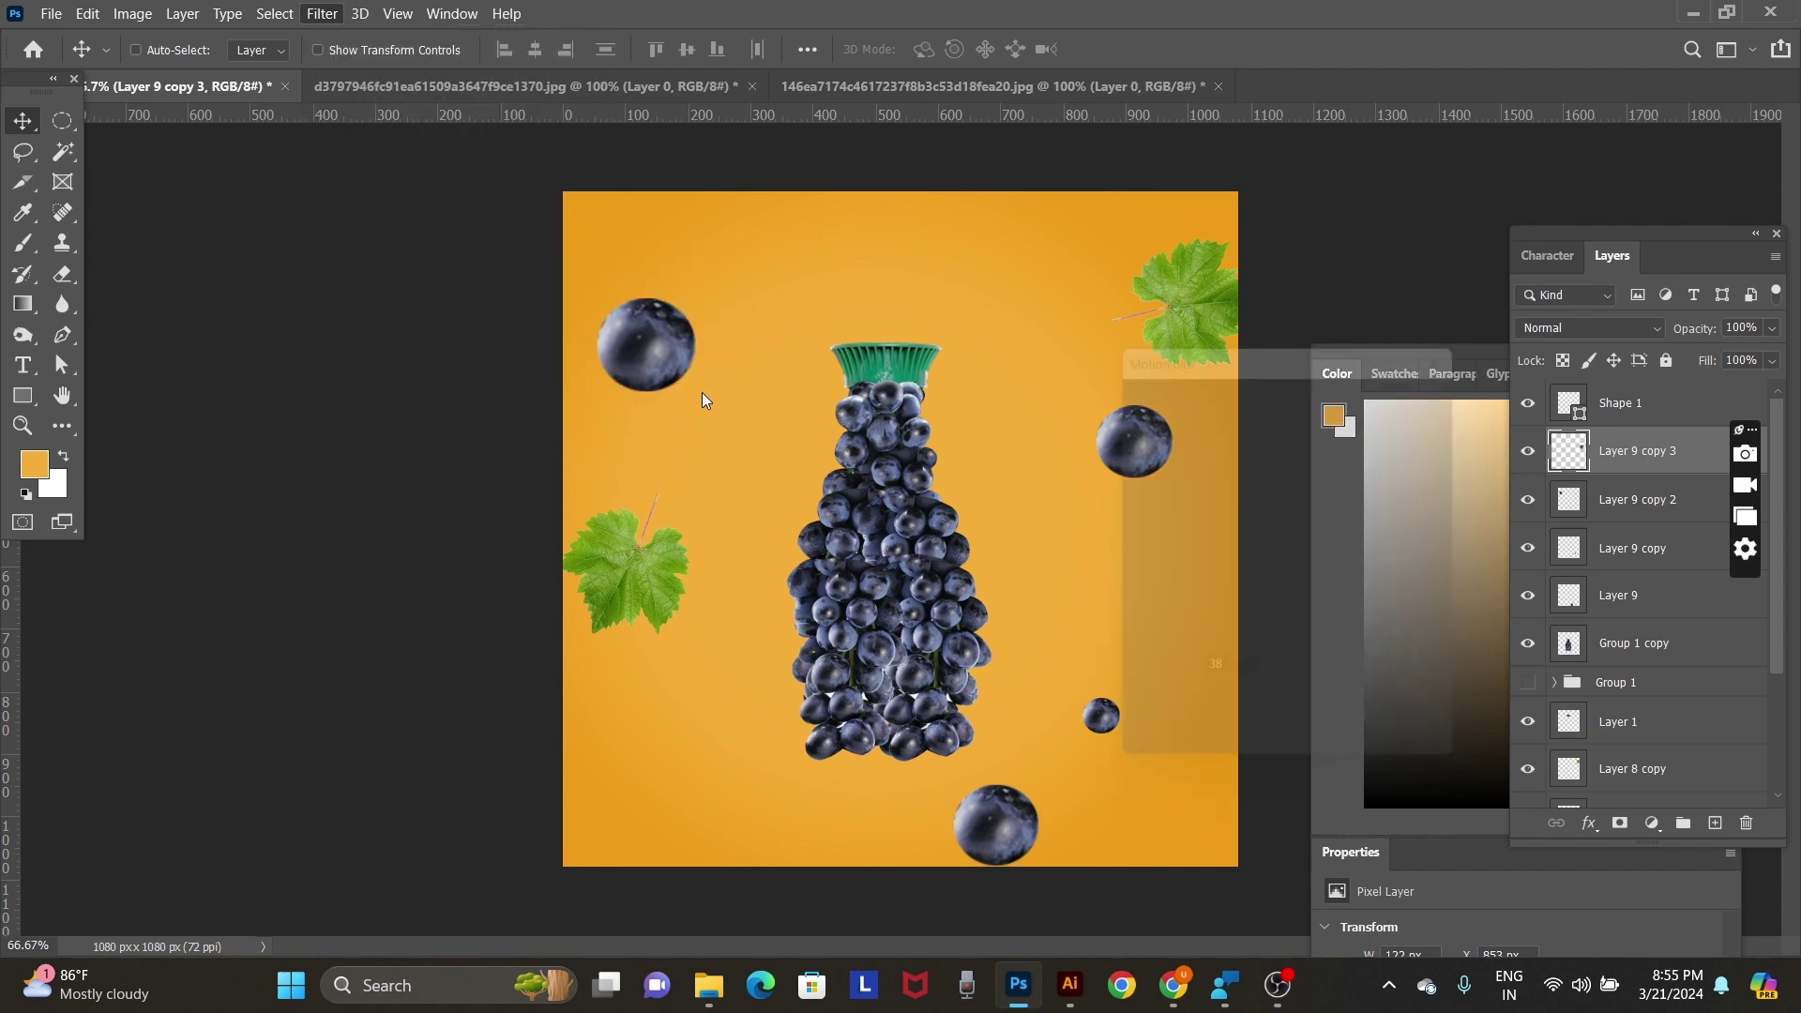
pyautogui.moveTo(1277, 363); pyautogui.dragTo(1403, 342)
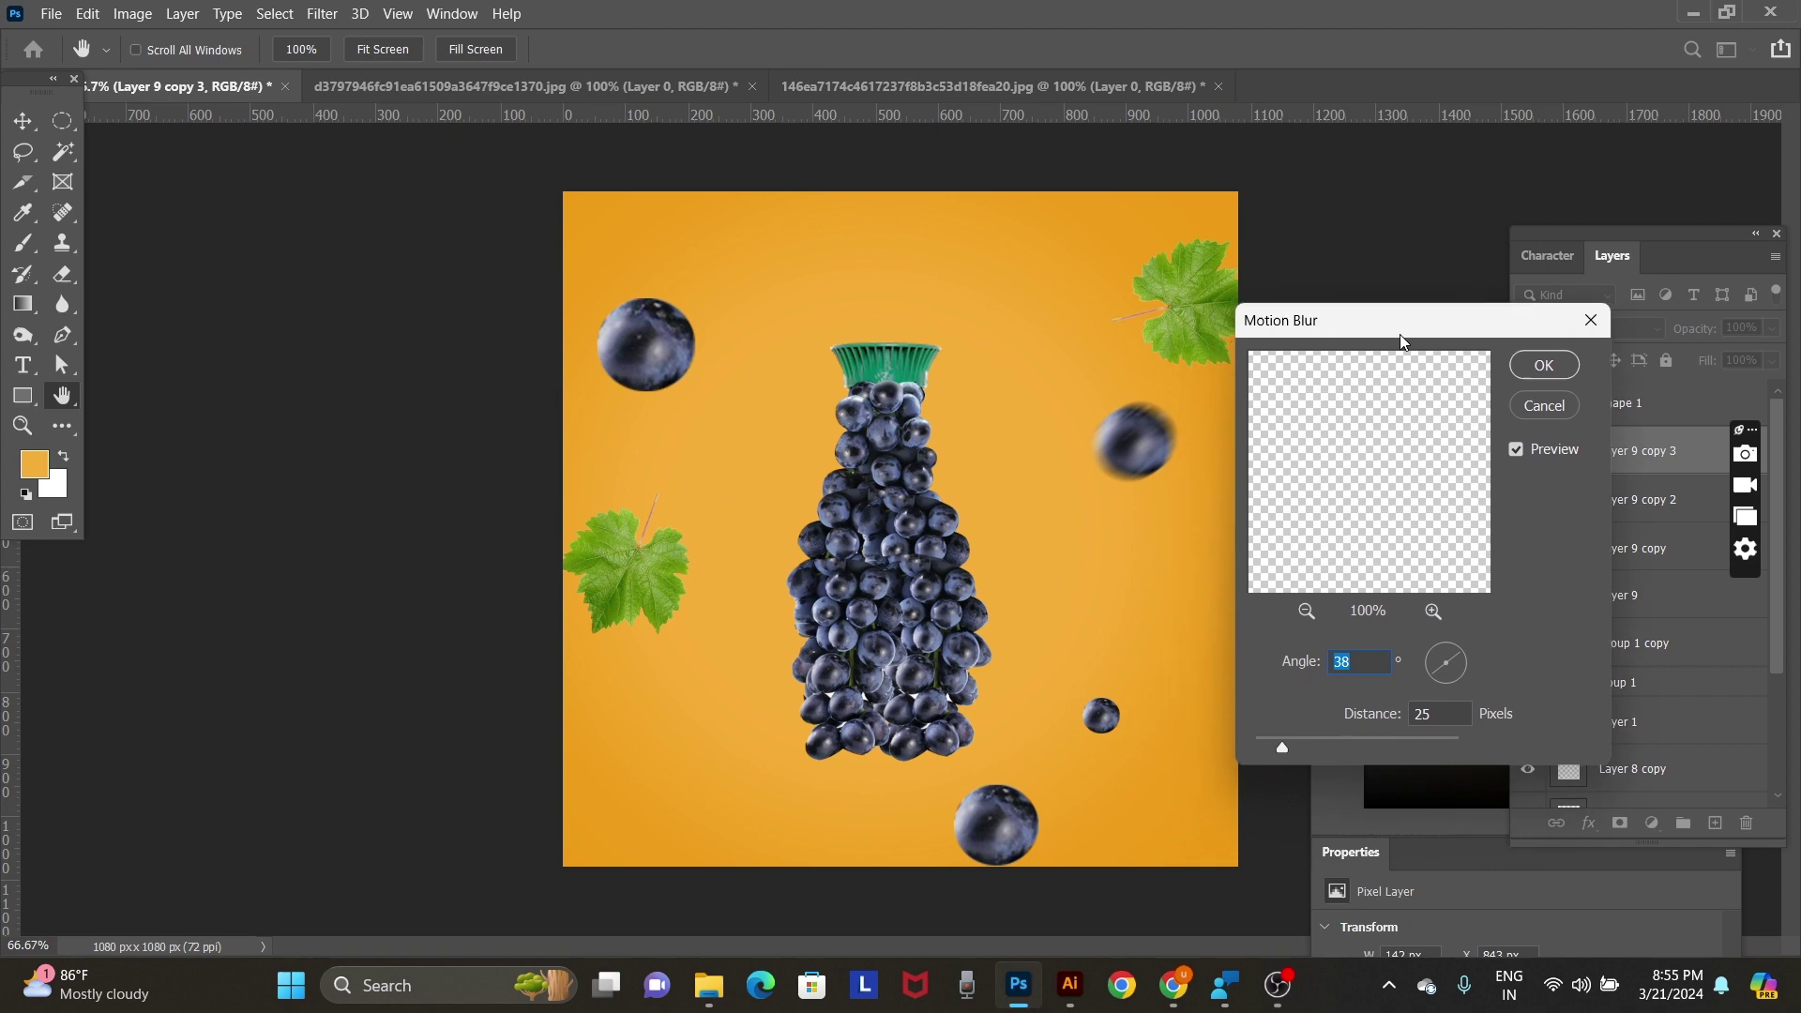
pyautogui.press('Return')
pyautogui.press('v')
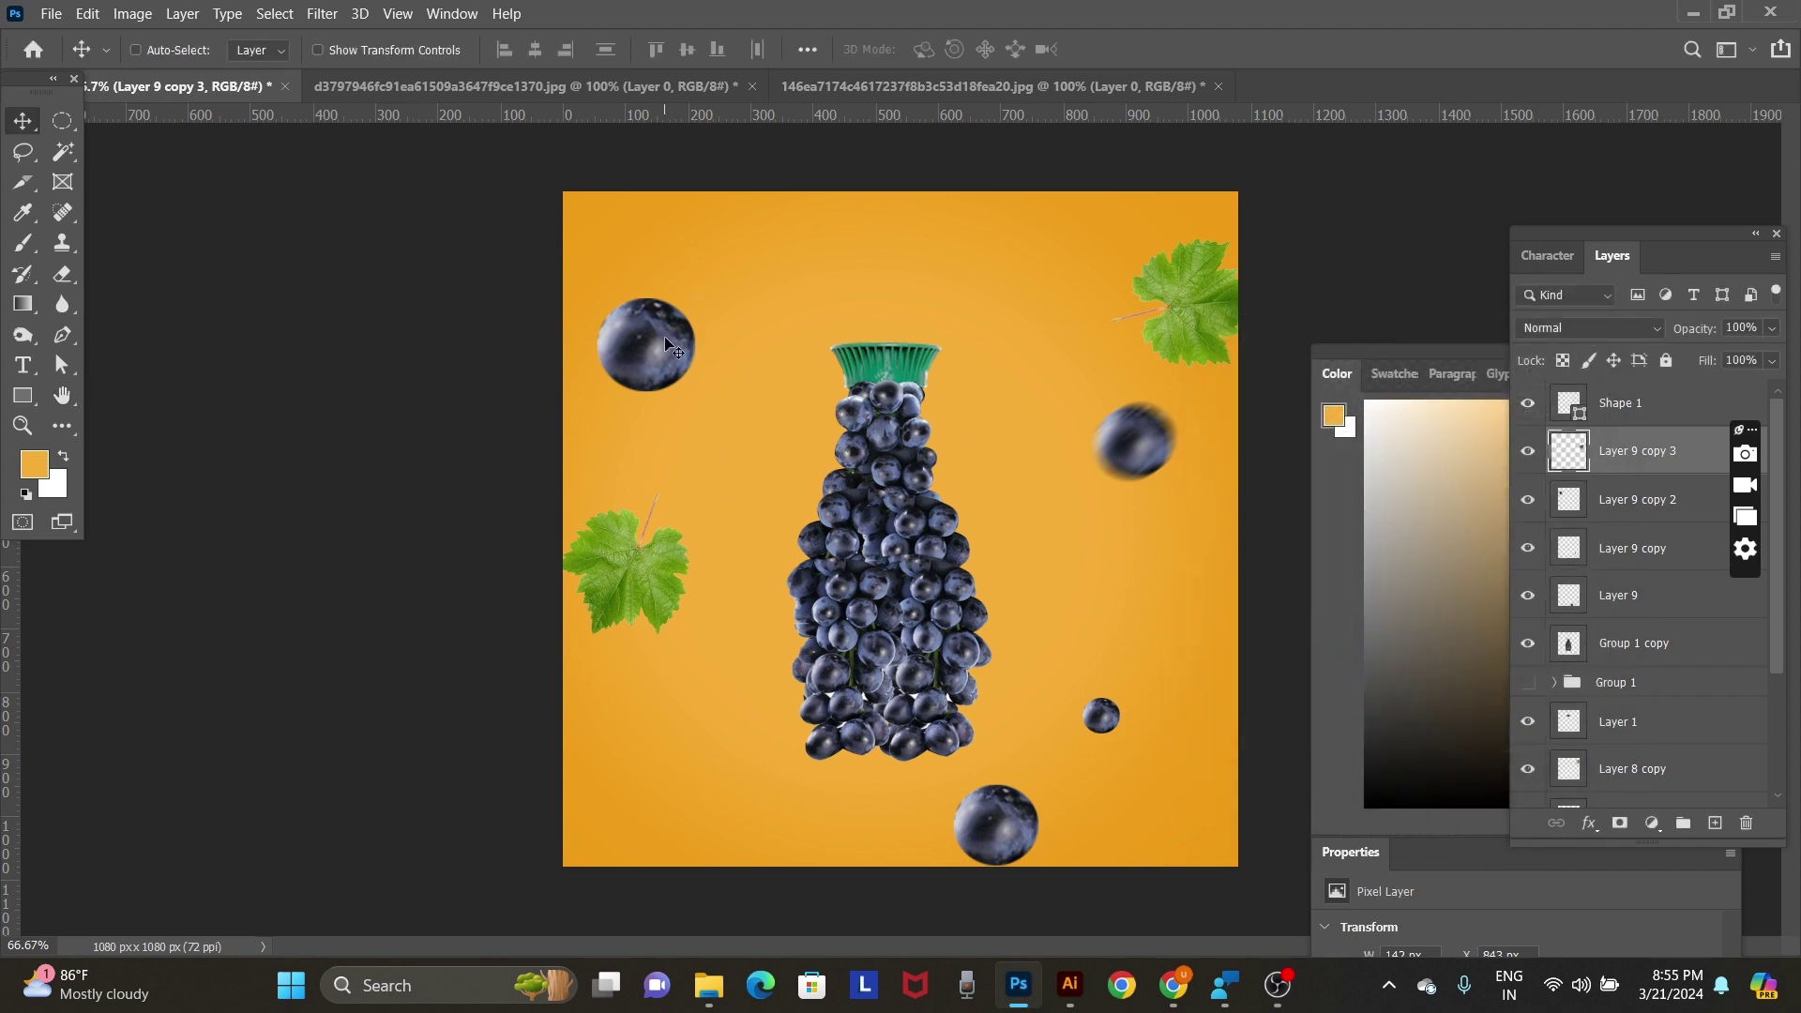
# Give the upper-left grape a stronger motion blur, distance 46, and push it past the left edge.
pyautogui.rightClick(664, 335)
pyautogui.click(723, 353)
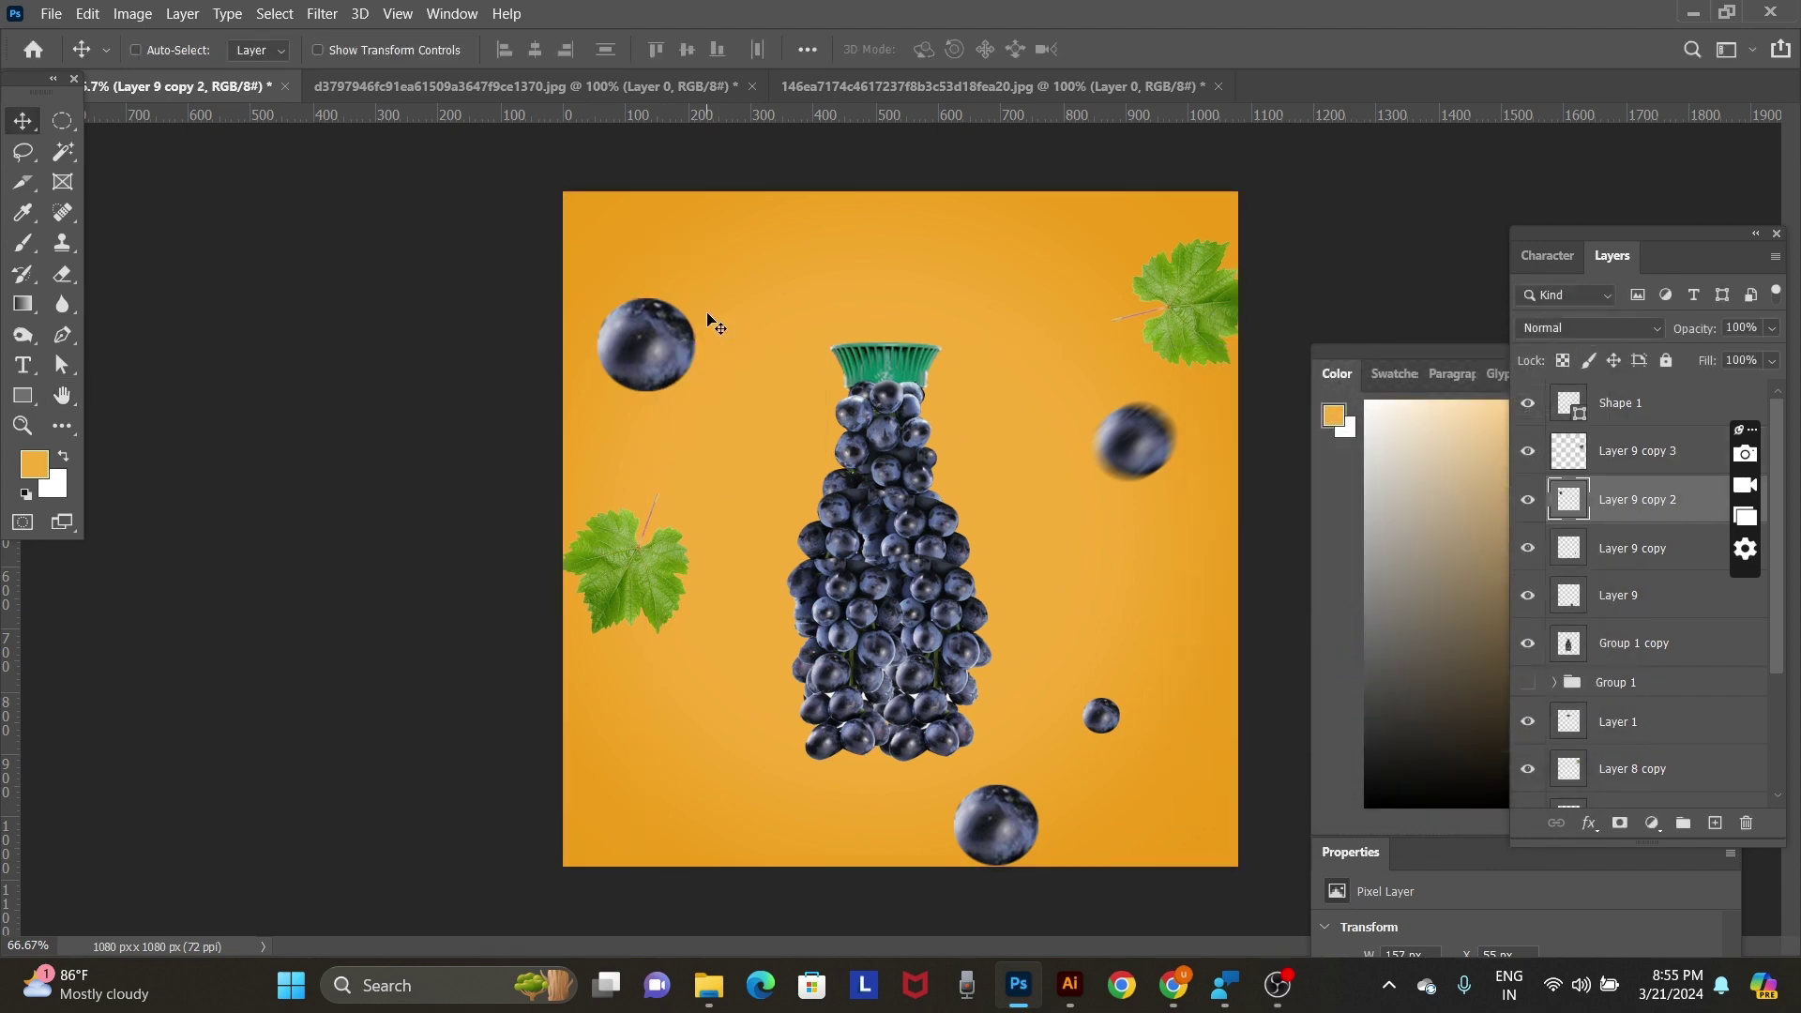
pyautogui.moveTo(701, 357); pyautogui.dragTo(692, 394)
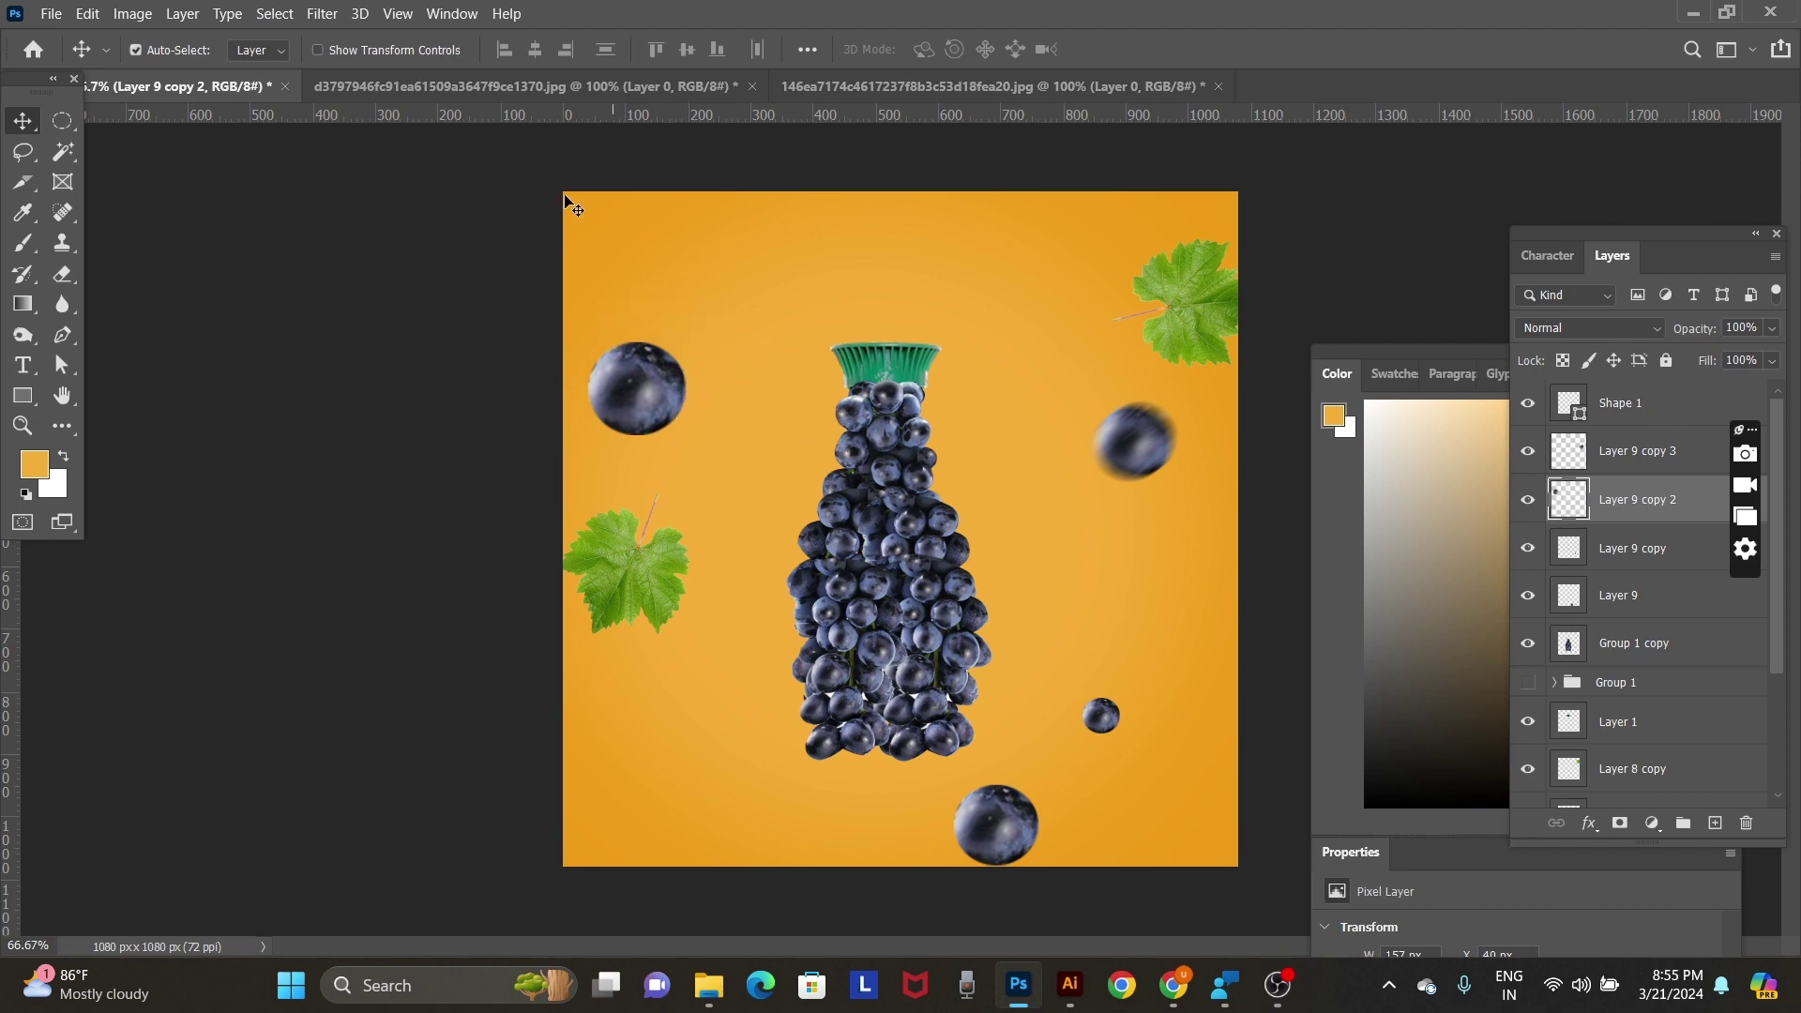
pyautogui.hotkey('ctrl', 'z')
pyautogui.click(339, 18)
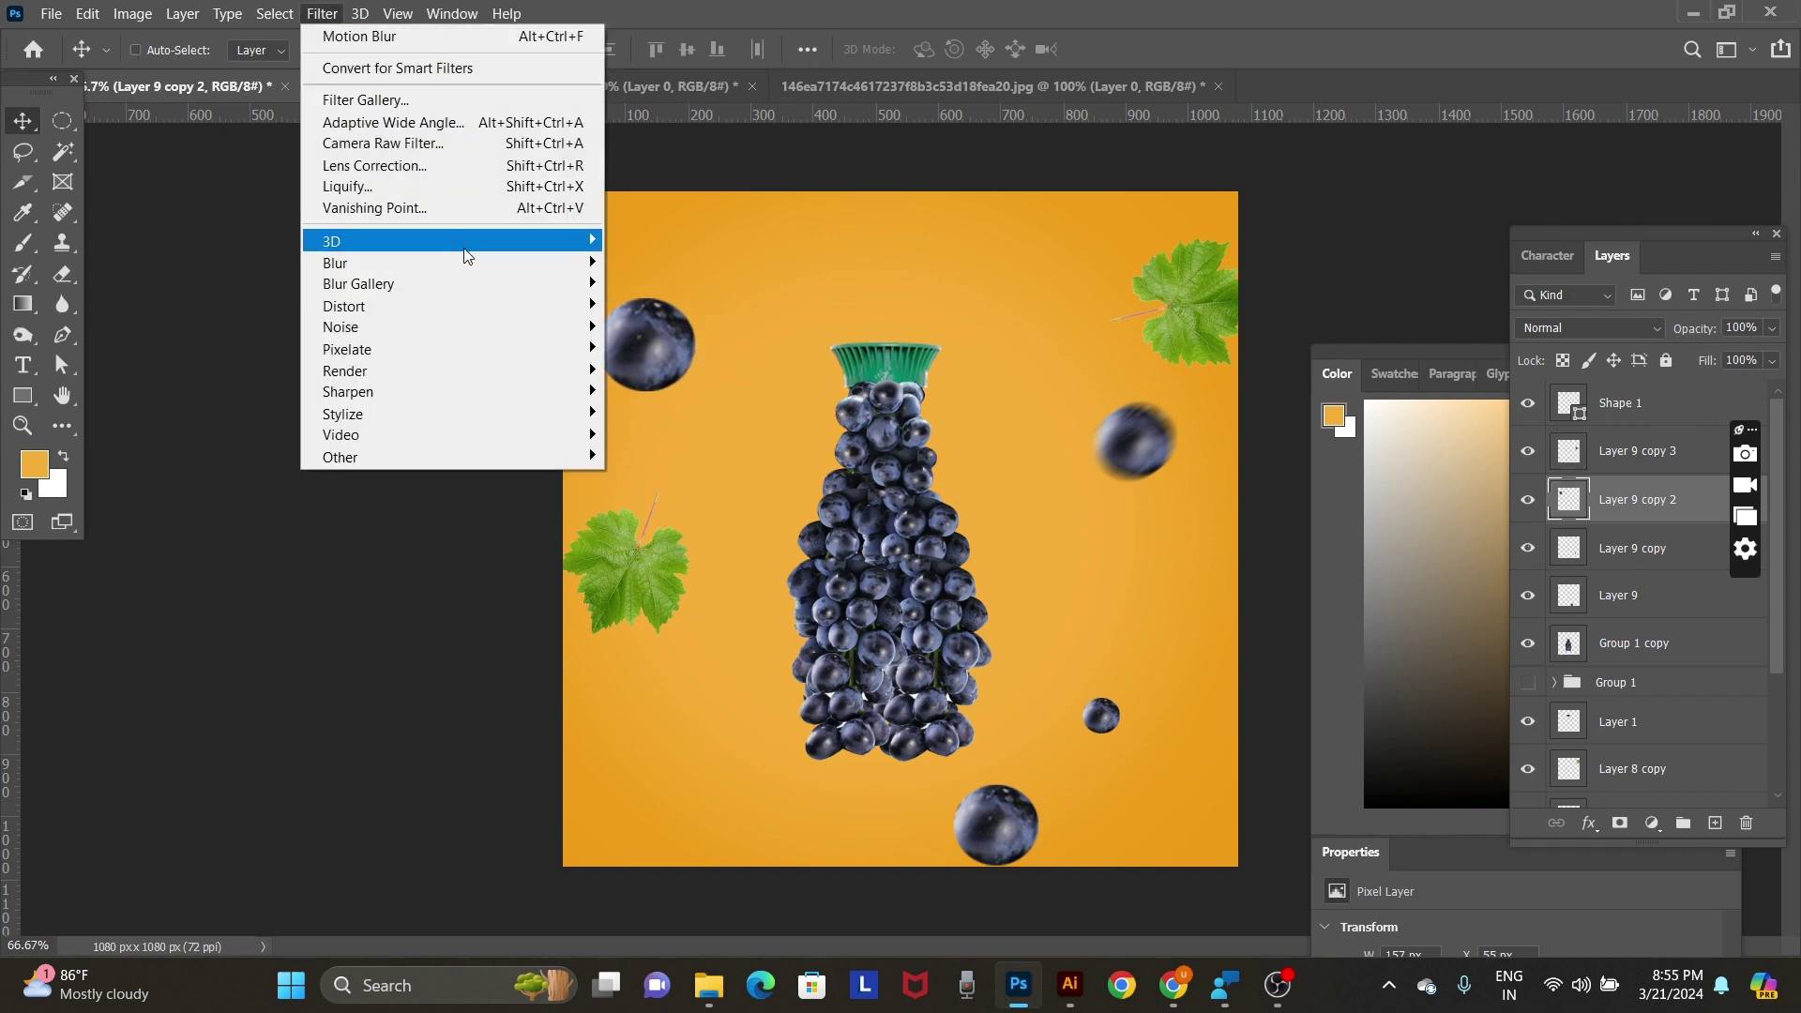
pyautogui.moveTo(335, 263)
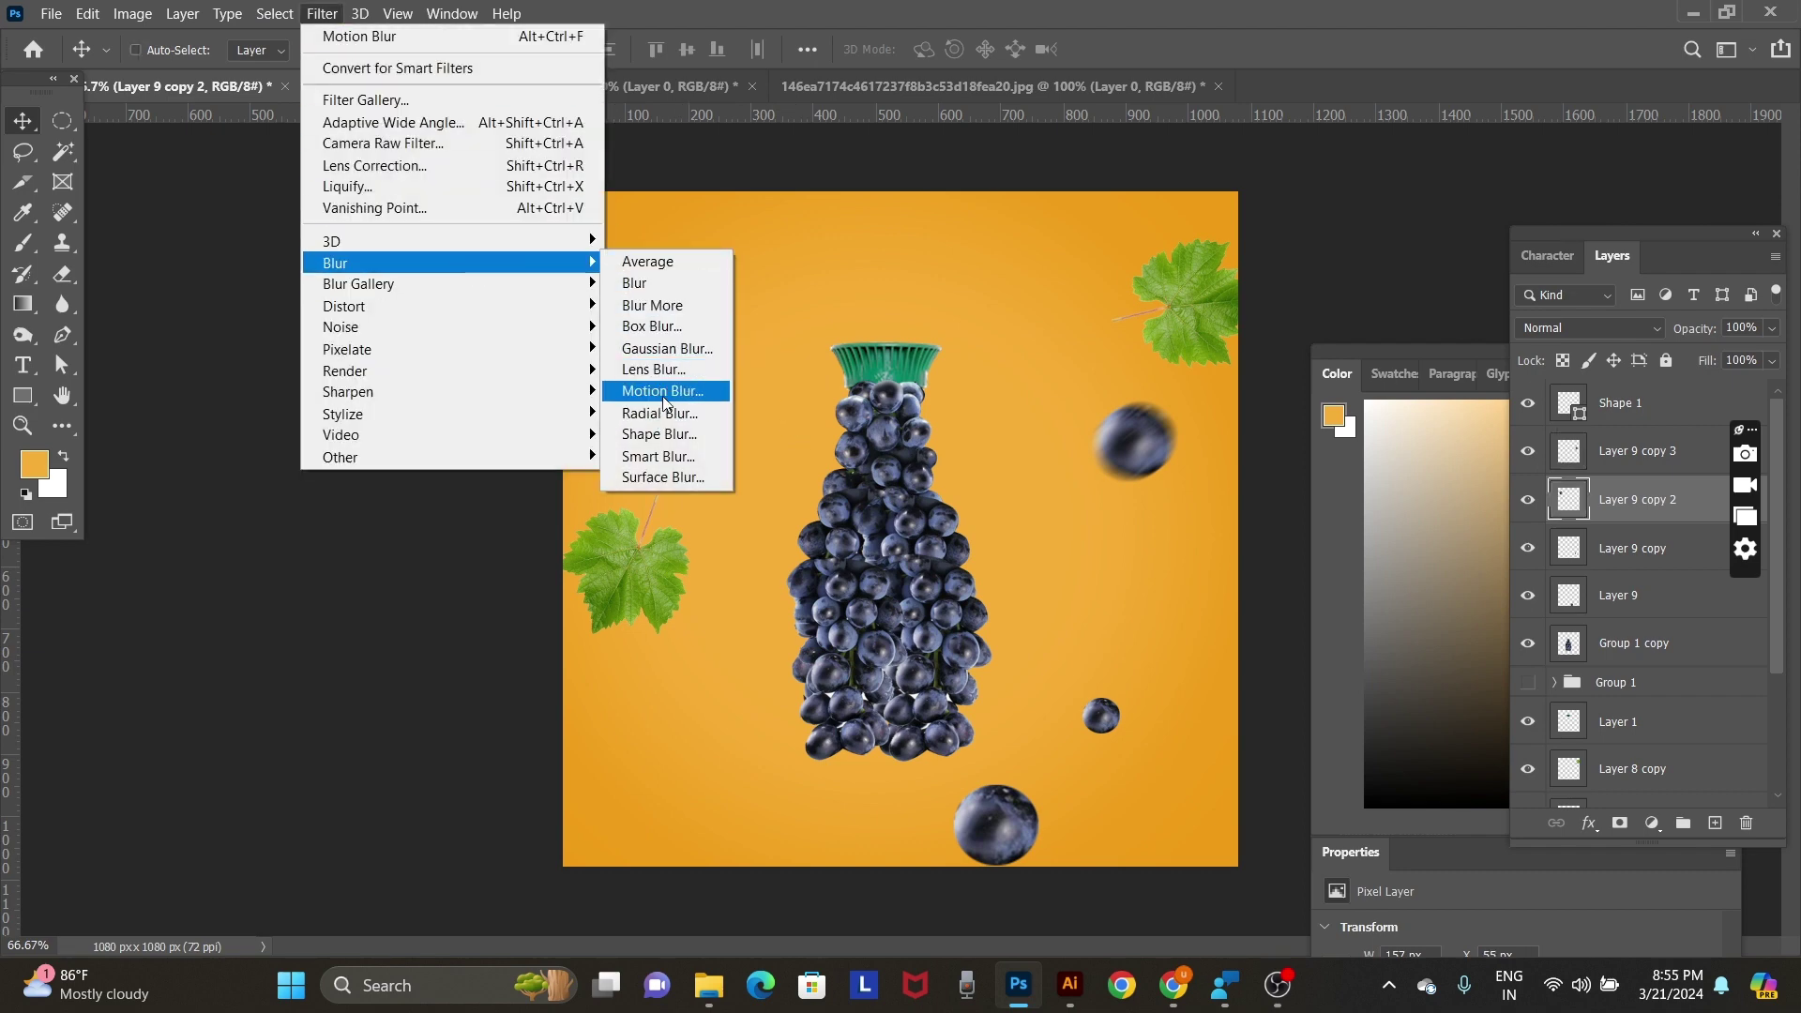
pyautogui.click(694, 391)
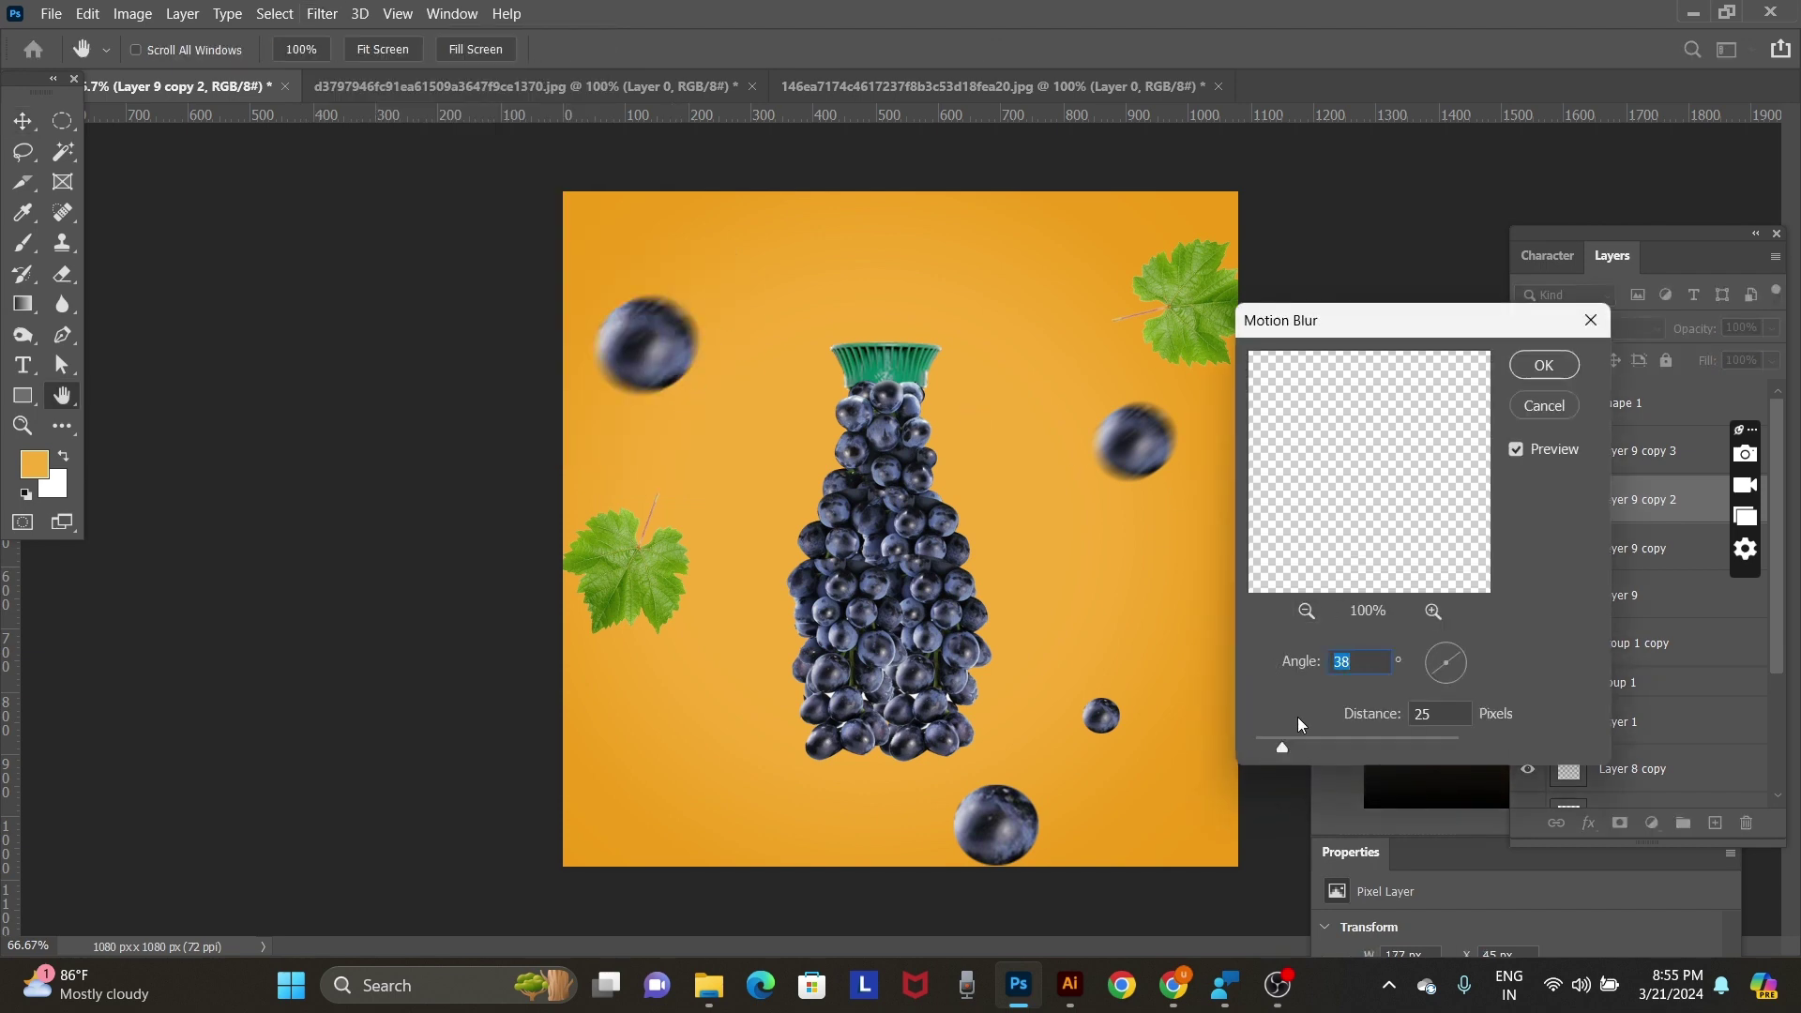
pyautogui.click(1297, 747)
pyautogui.moveTo(1296, 748); pyautogui.dragTo(1295, 738)
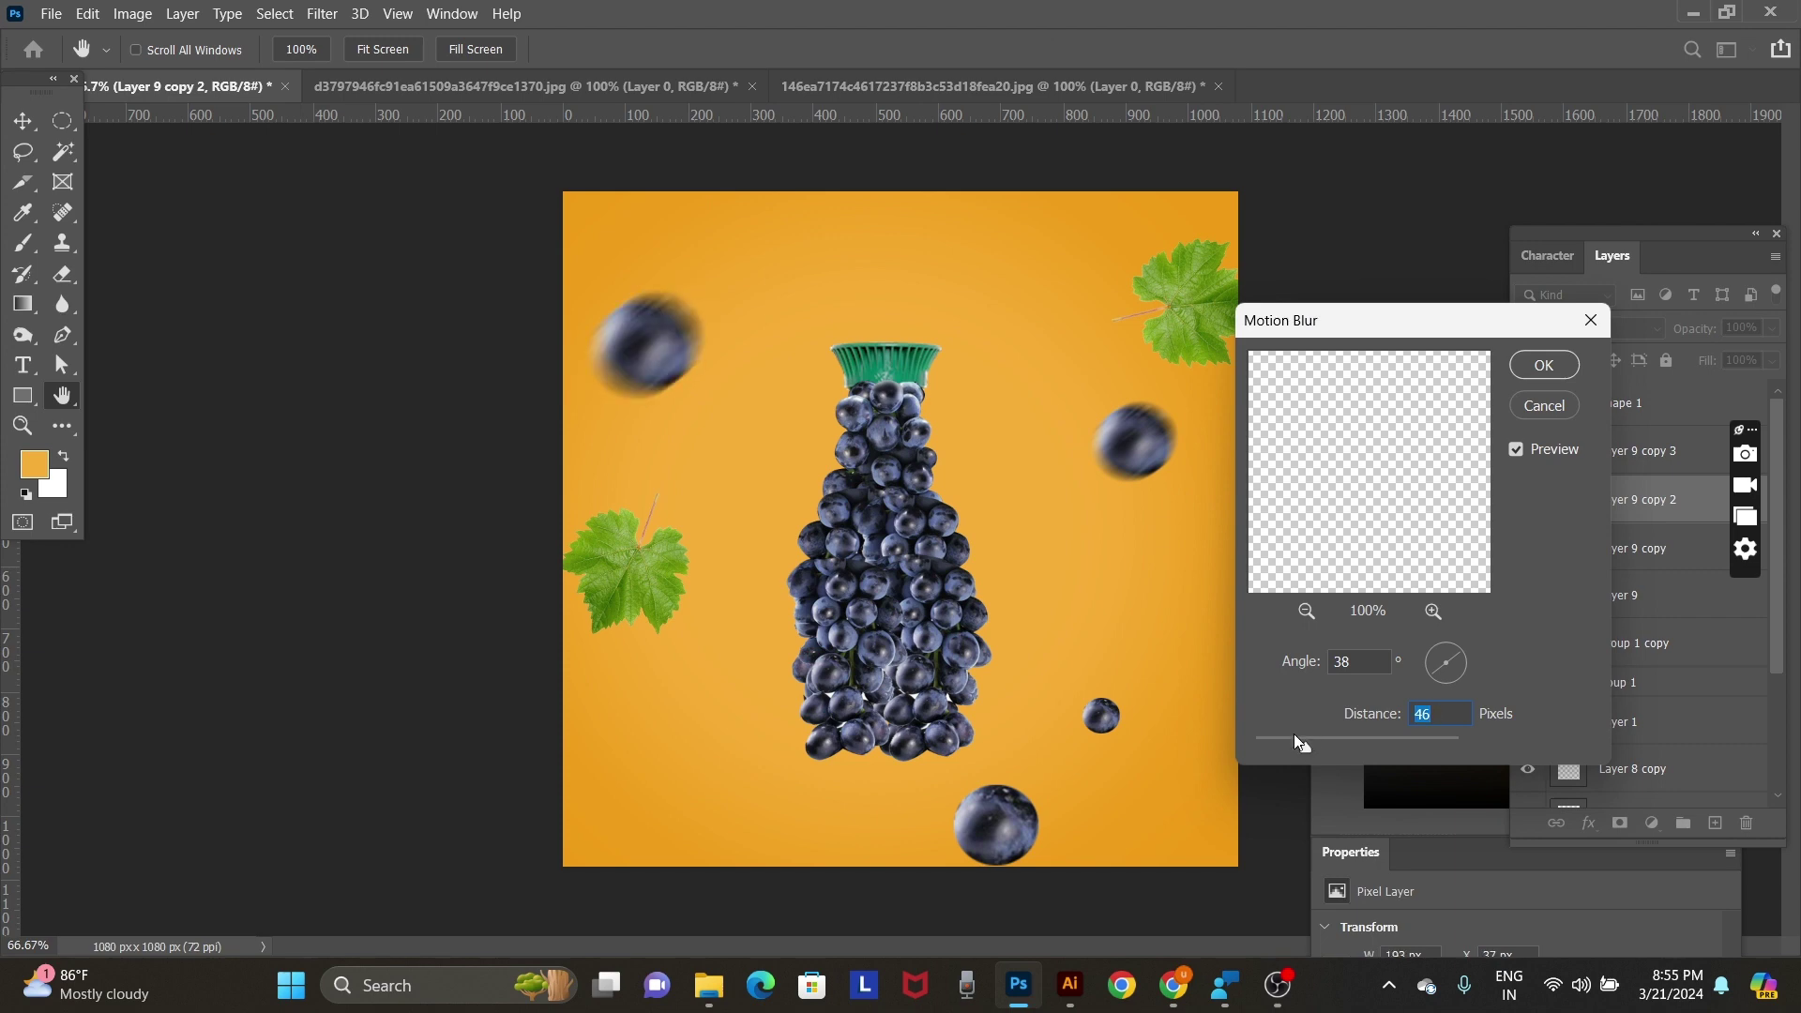
pyautogui.press('Return')
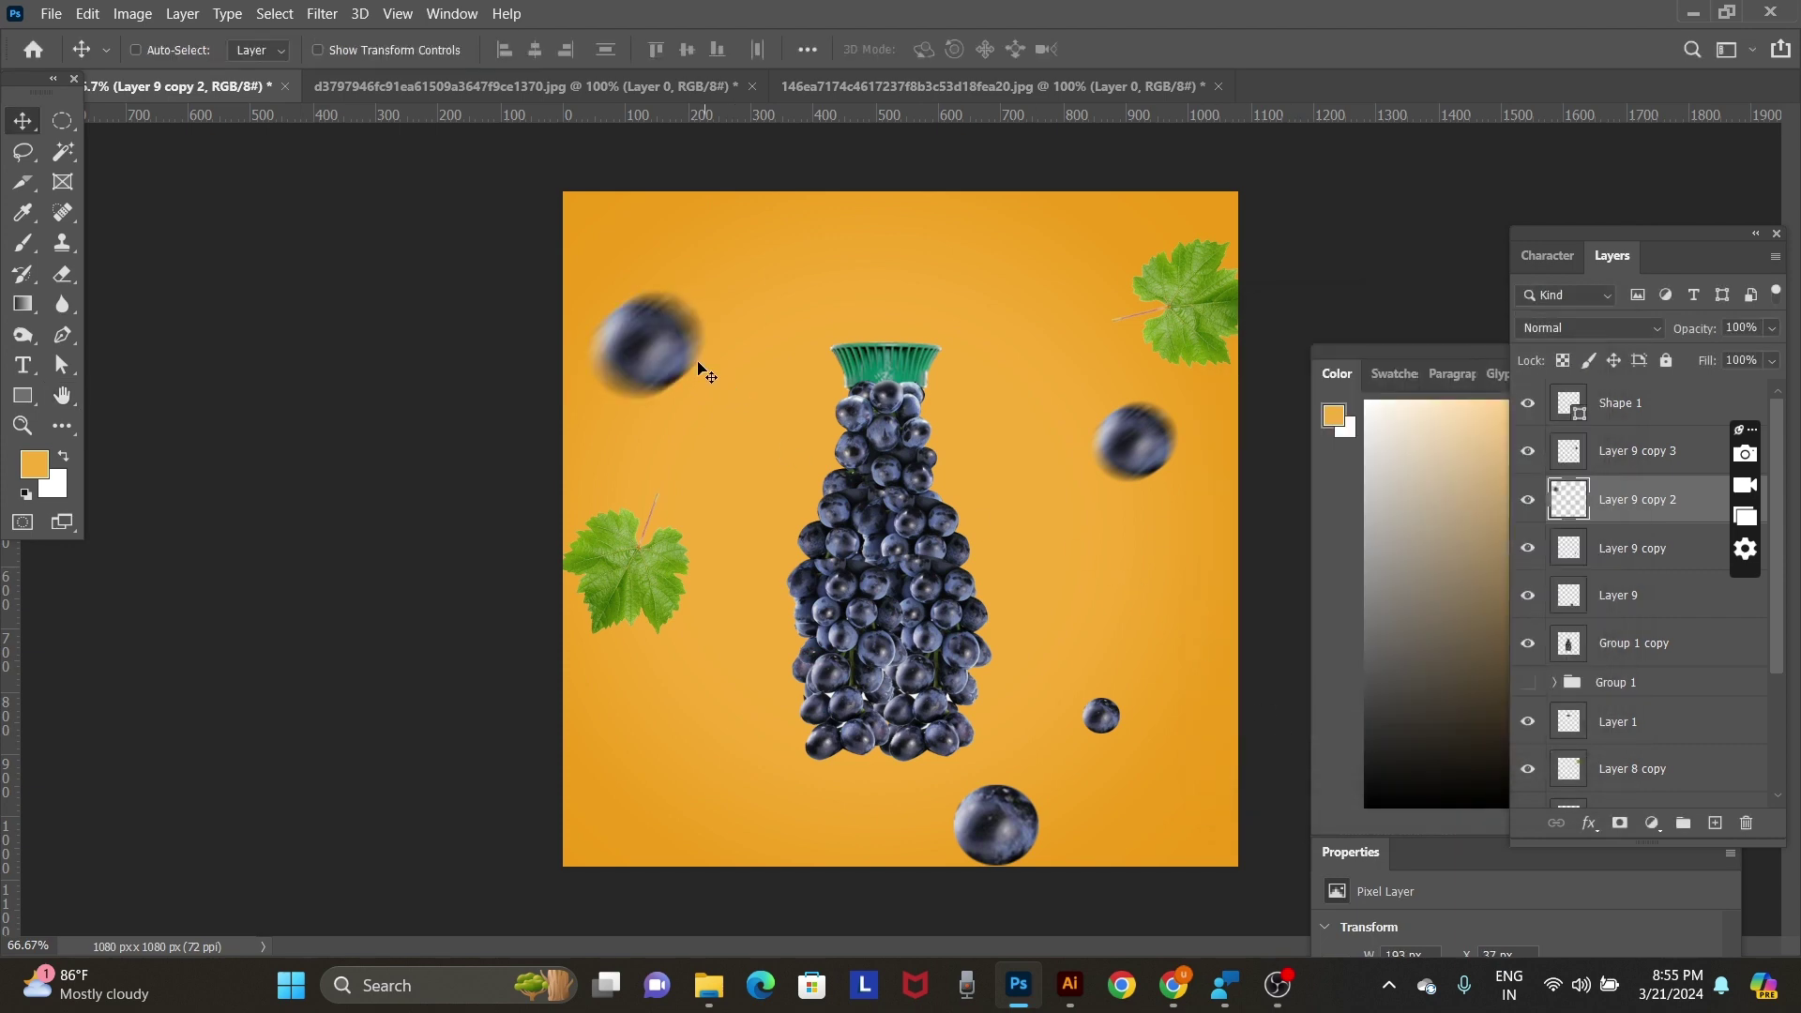
pyautogui.moveTo(699, 366); pyautogui.dragTo(614, 406)
# Move the right-hand grape to the canvas edge and motion-blur the bottom Layer 9 grape.
pyautogui.rightClick(1163, 472)
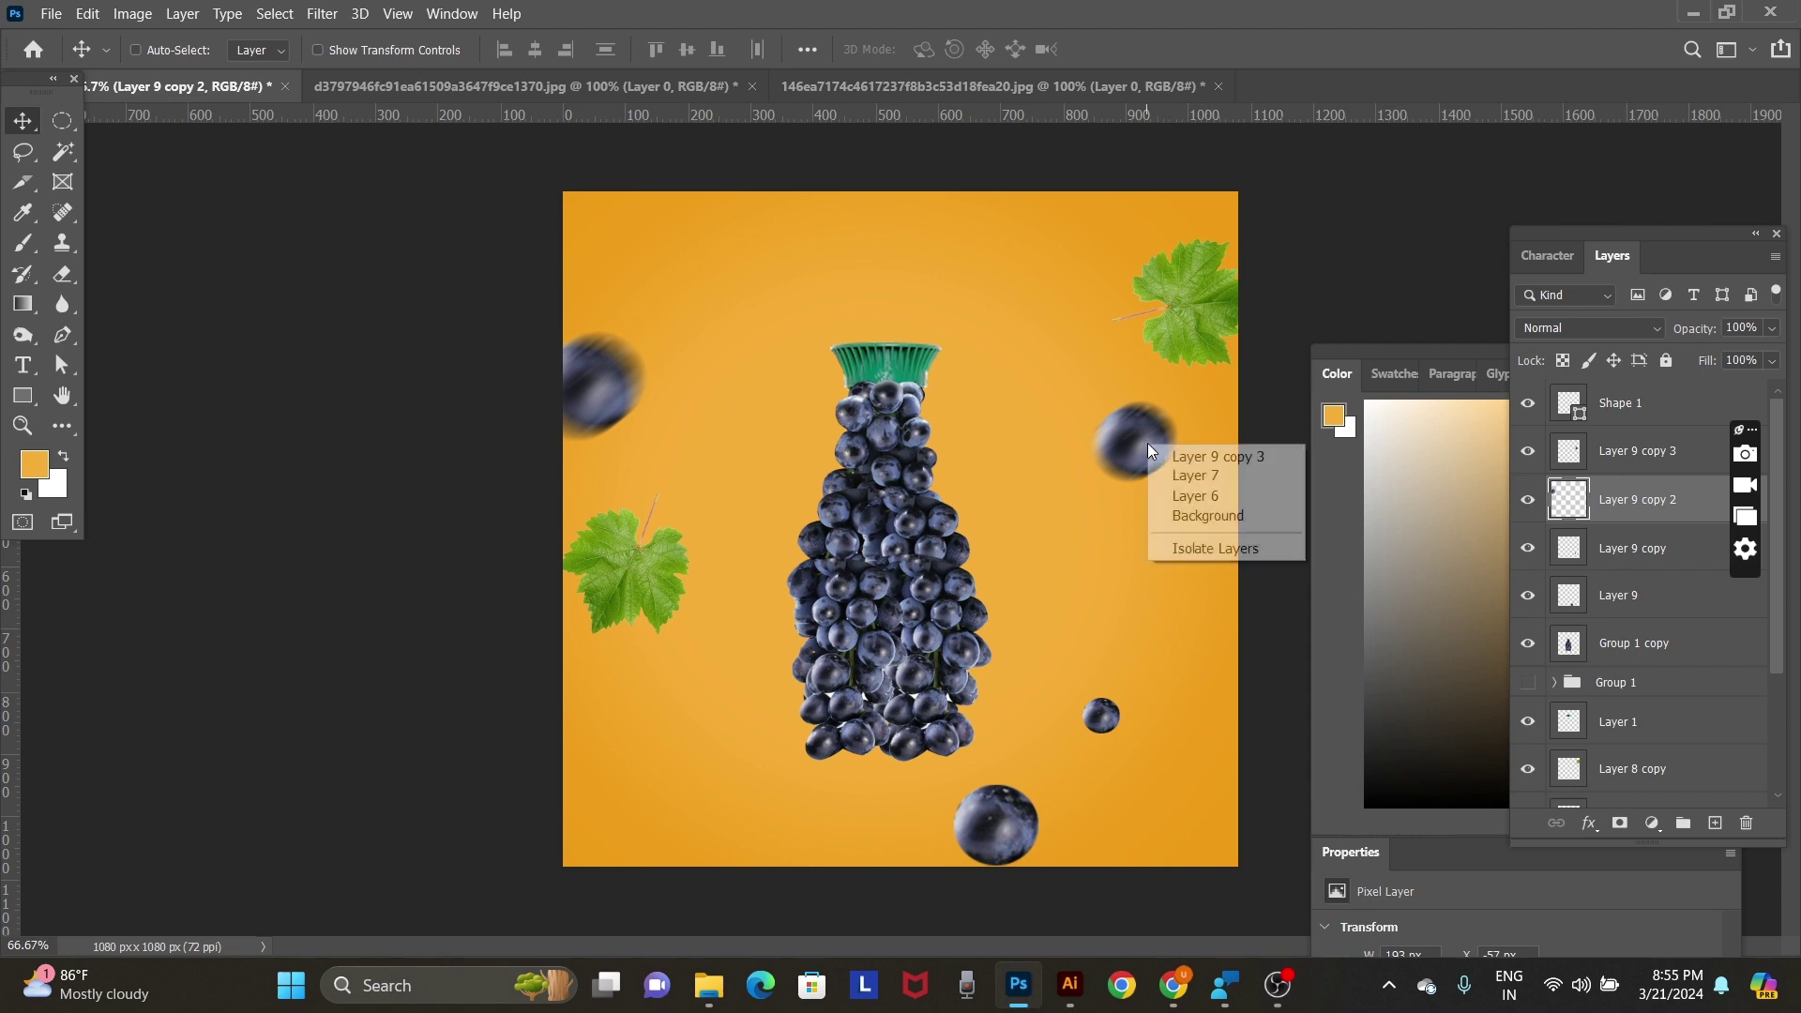
pyautogui.click(1206, 454)
pyautogui.moveTo(1178, 465)
pyautogui.mouseDown()
pyautogui.moveTo(1225, 445)
pyautogui.moveTo(1212, 467)
pyautogui.mouseUp()
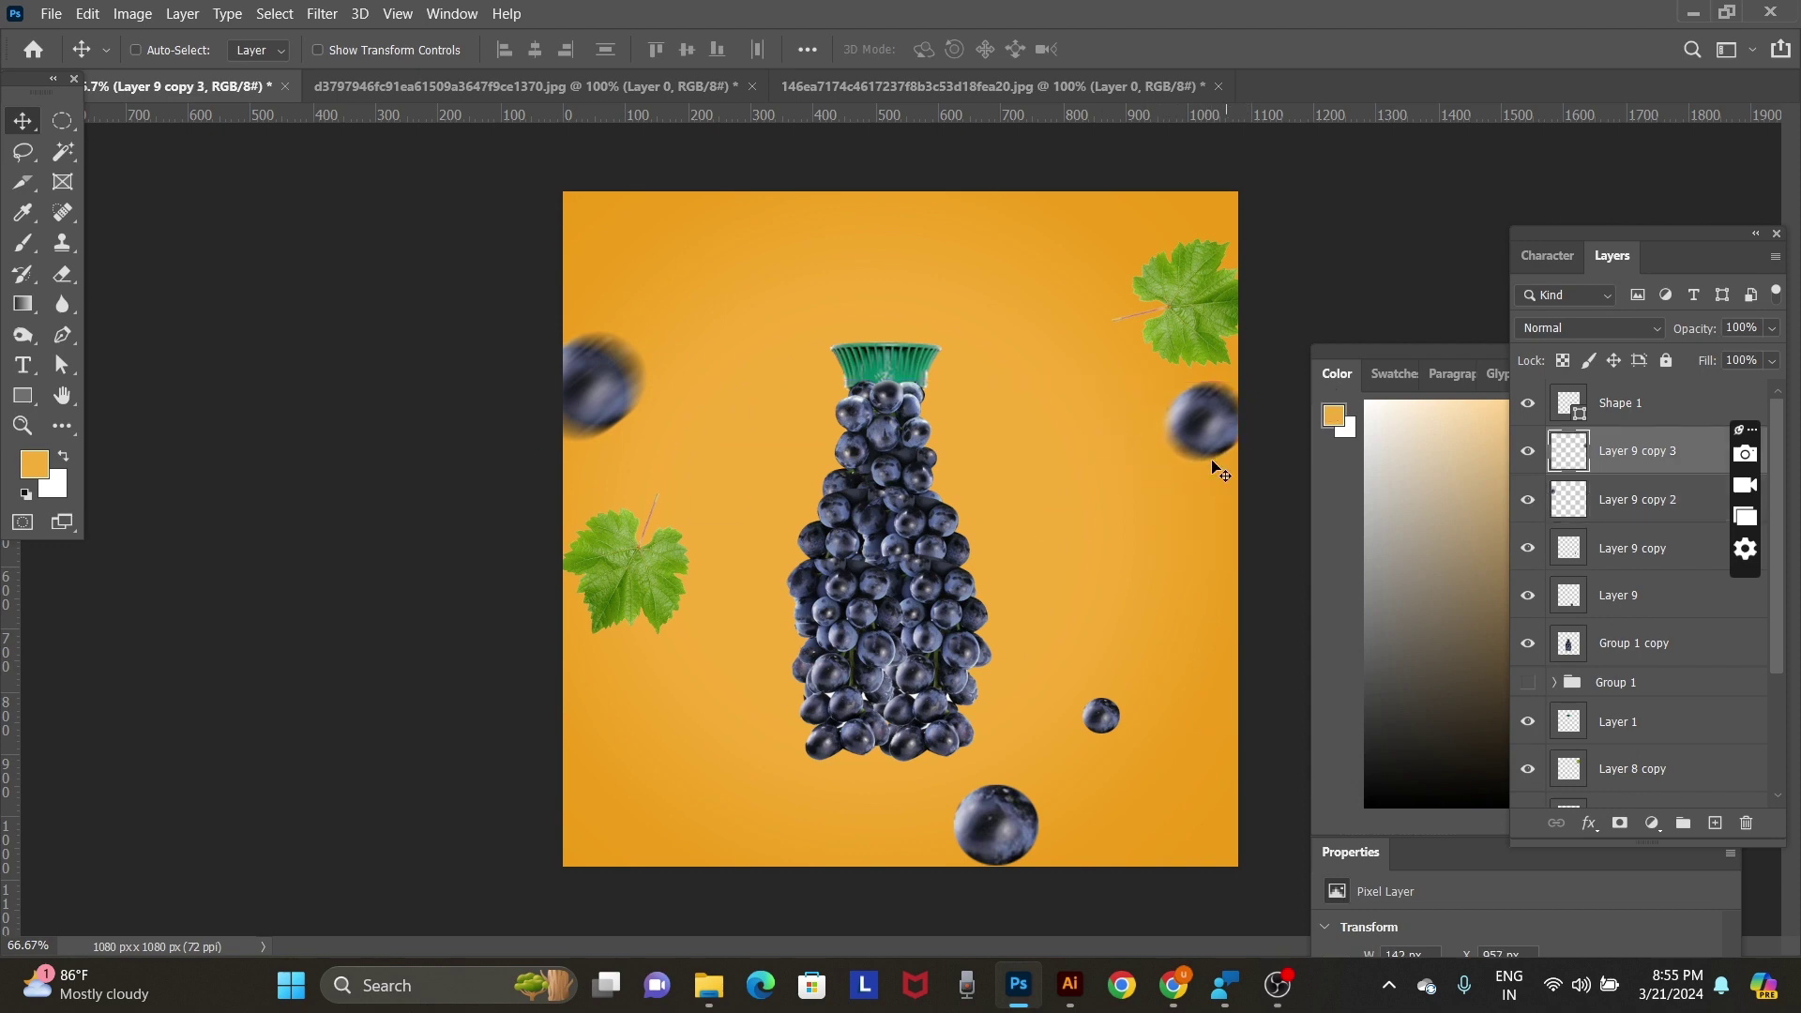
pyautogui.rightClick(988, 808)
pyautogui.click(1043, 816)
pyautogui.rightClick(1025, 816)
pyautogui.click(1044, 829)
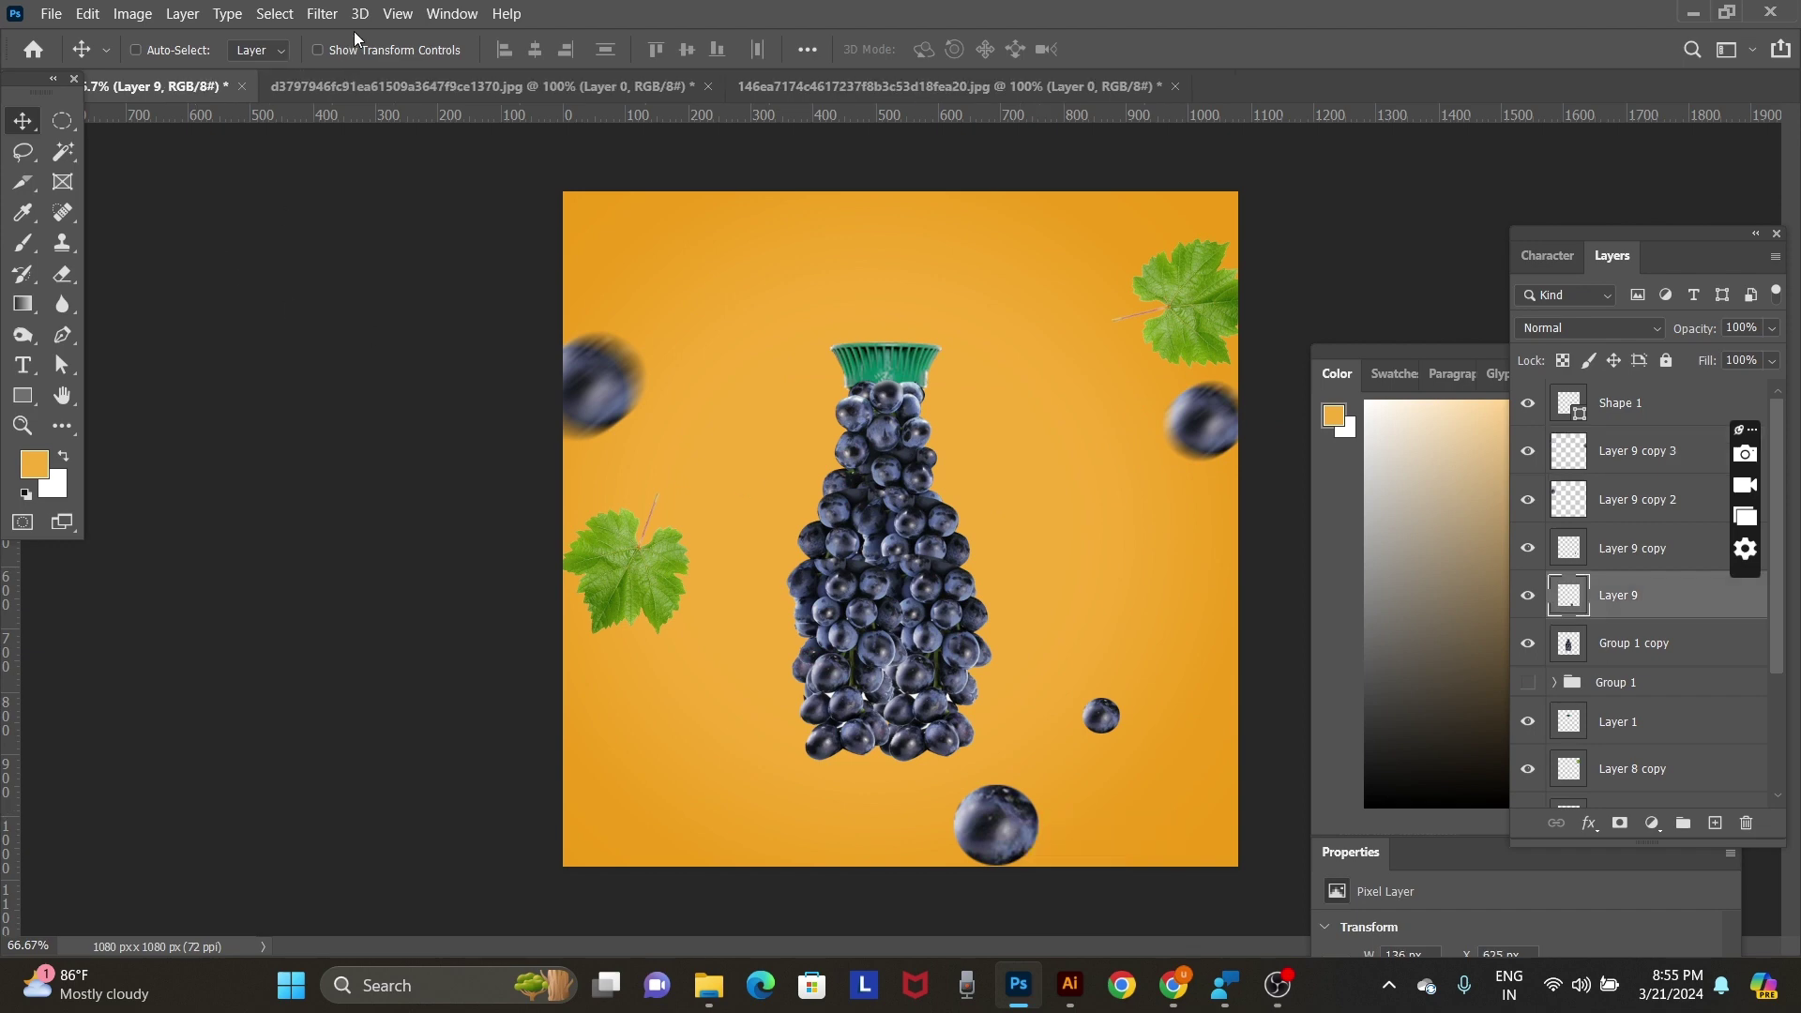
pyautogui.click(324, 14)
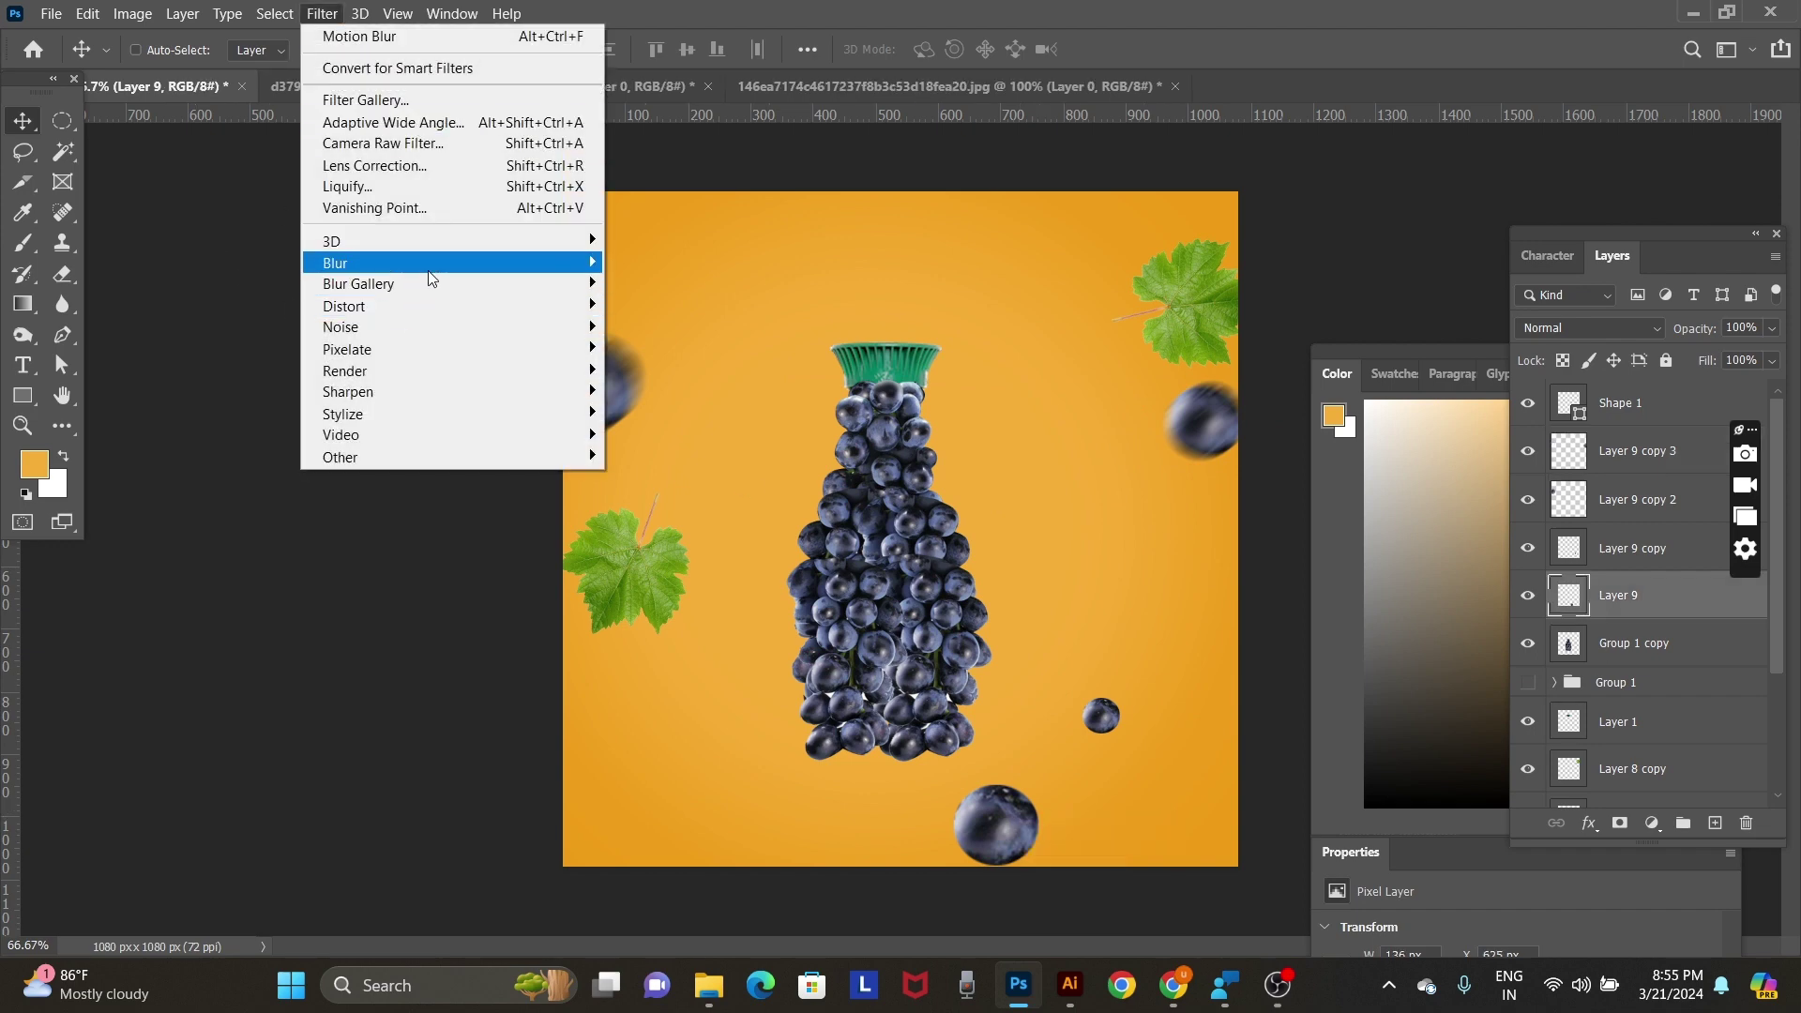
pyautogui.click(662, 392)
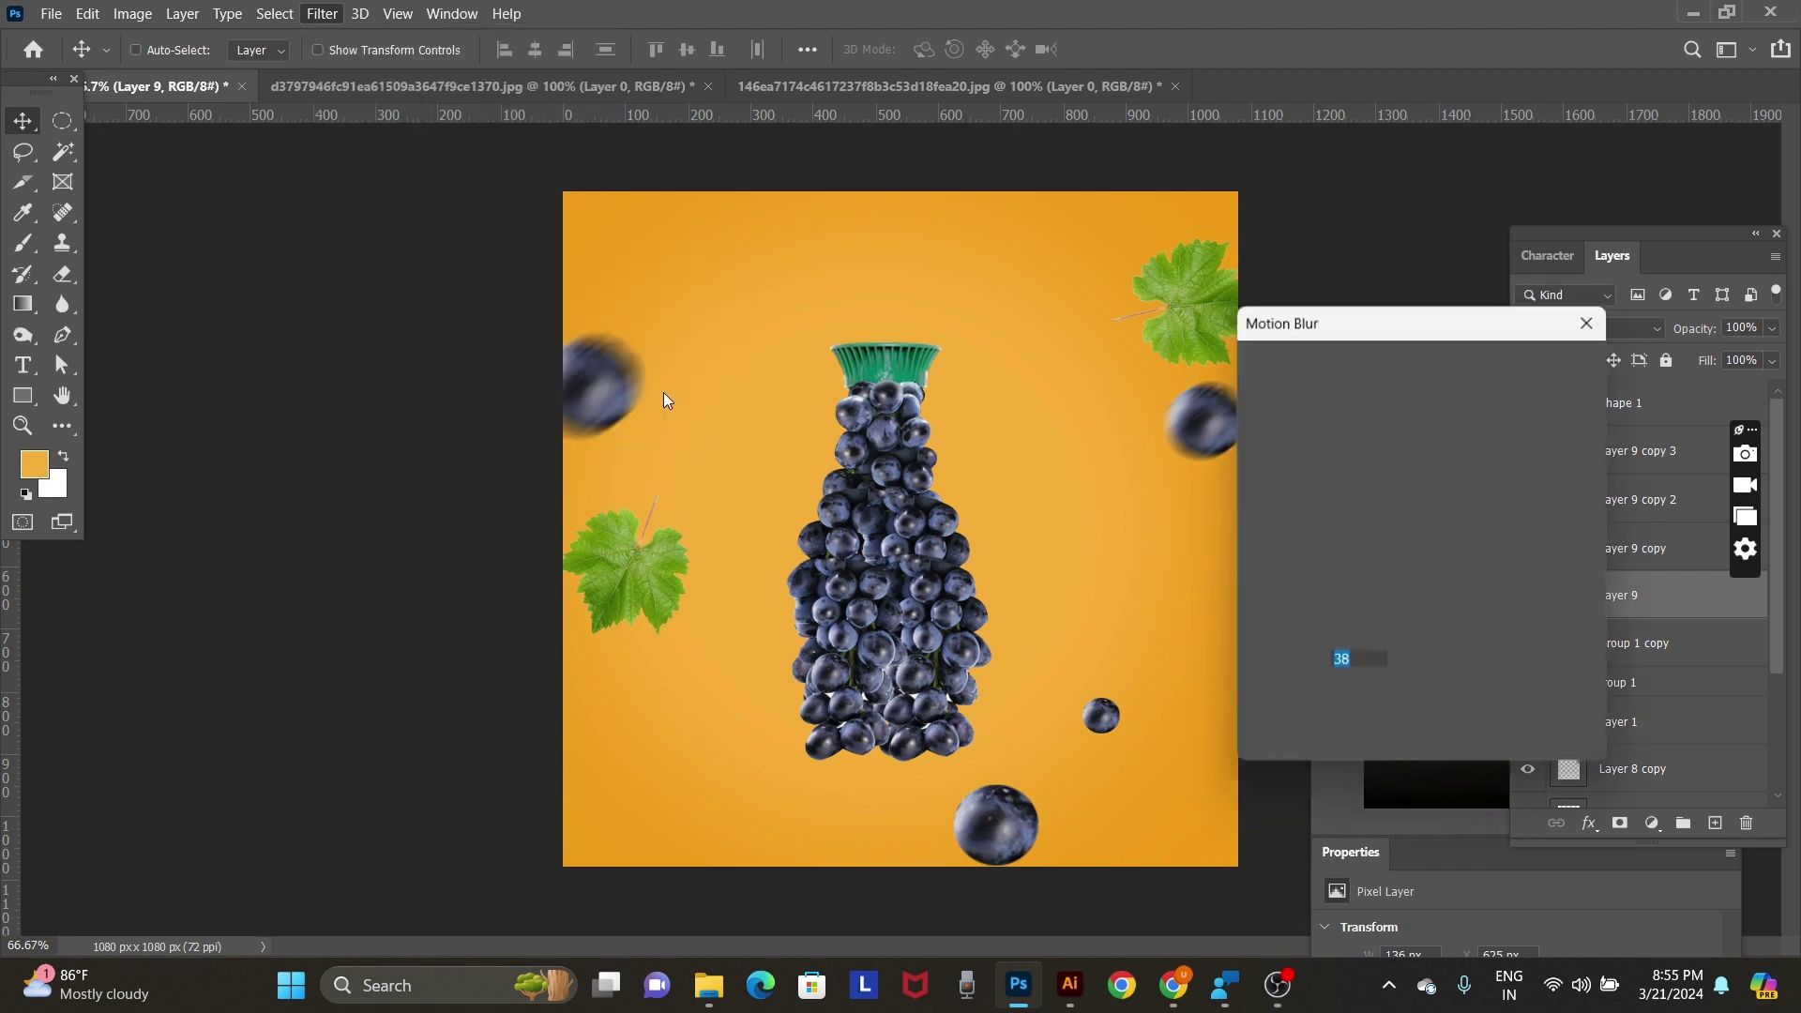
pyautogui.press('Return')
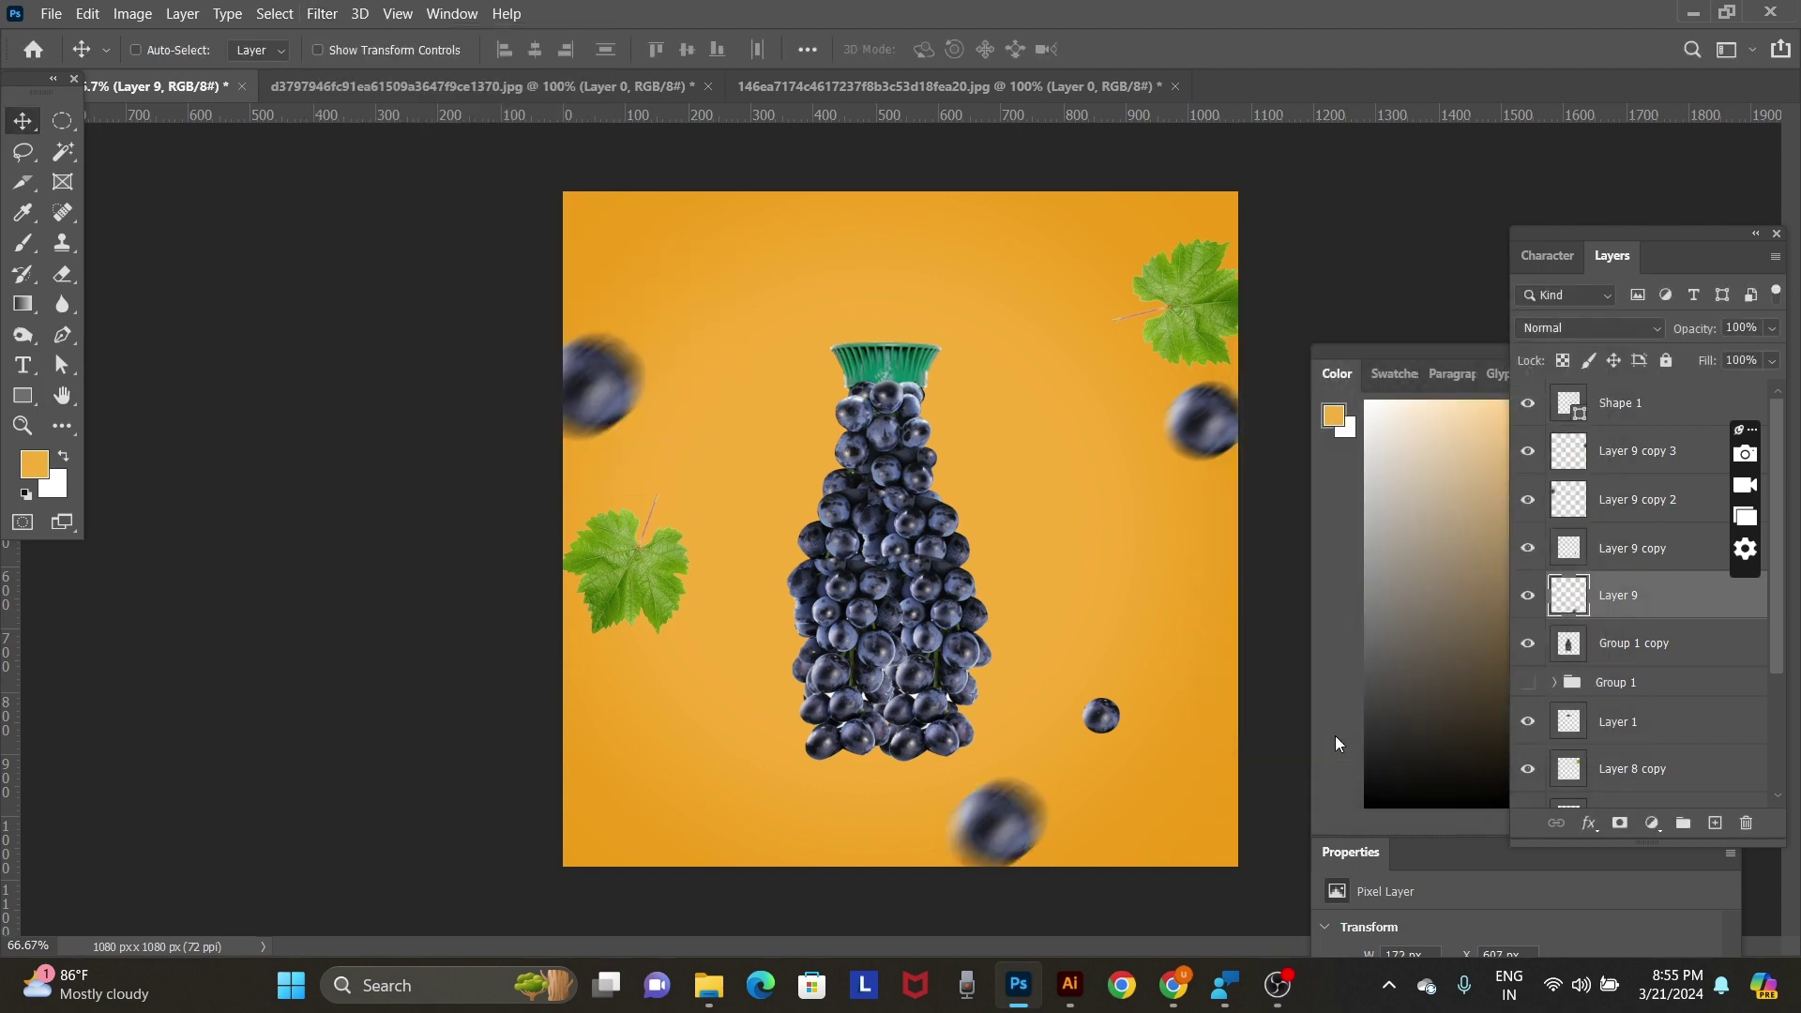
# Select Layer 7, the orange background layer.
pyautogui.rightClick(900, 527)
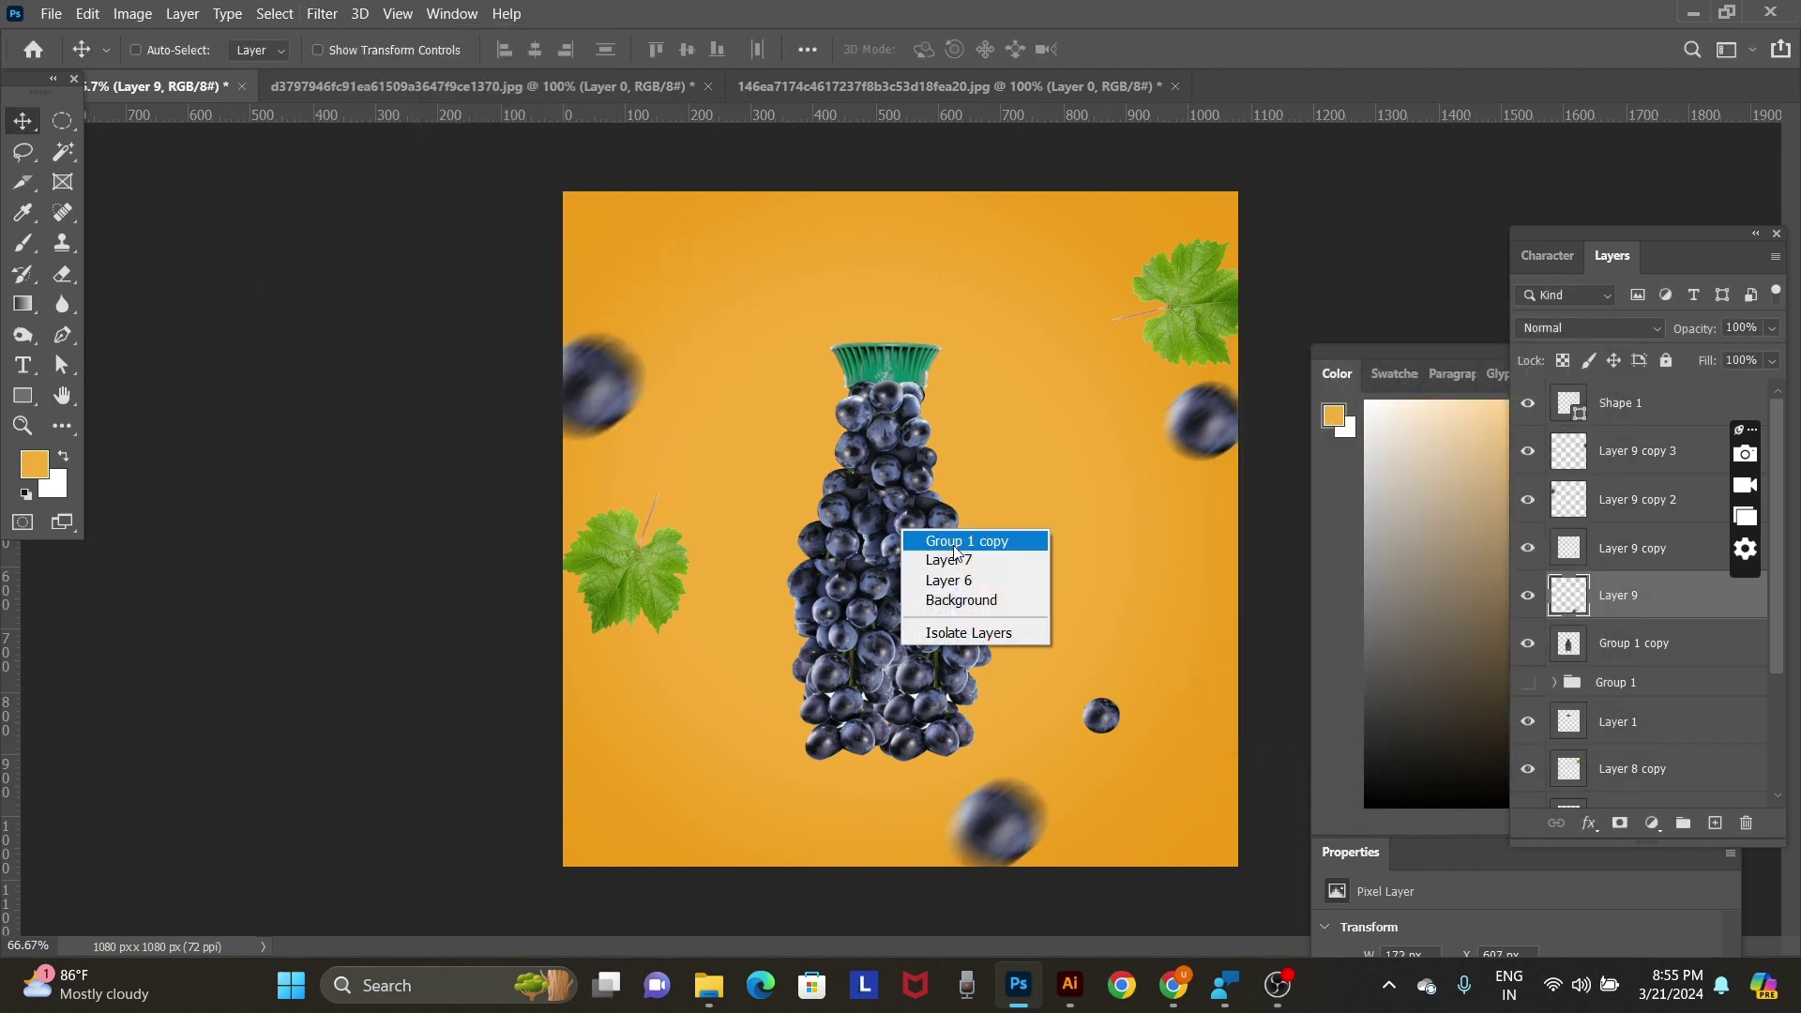
pyautogui.click(876, 483)
pyautogui.rightClick(828, 402)
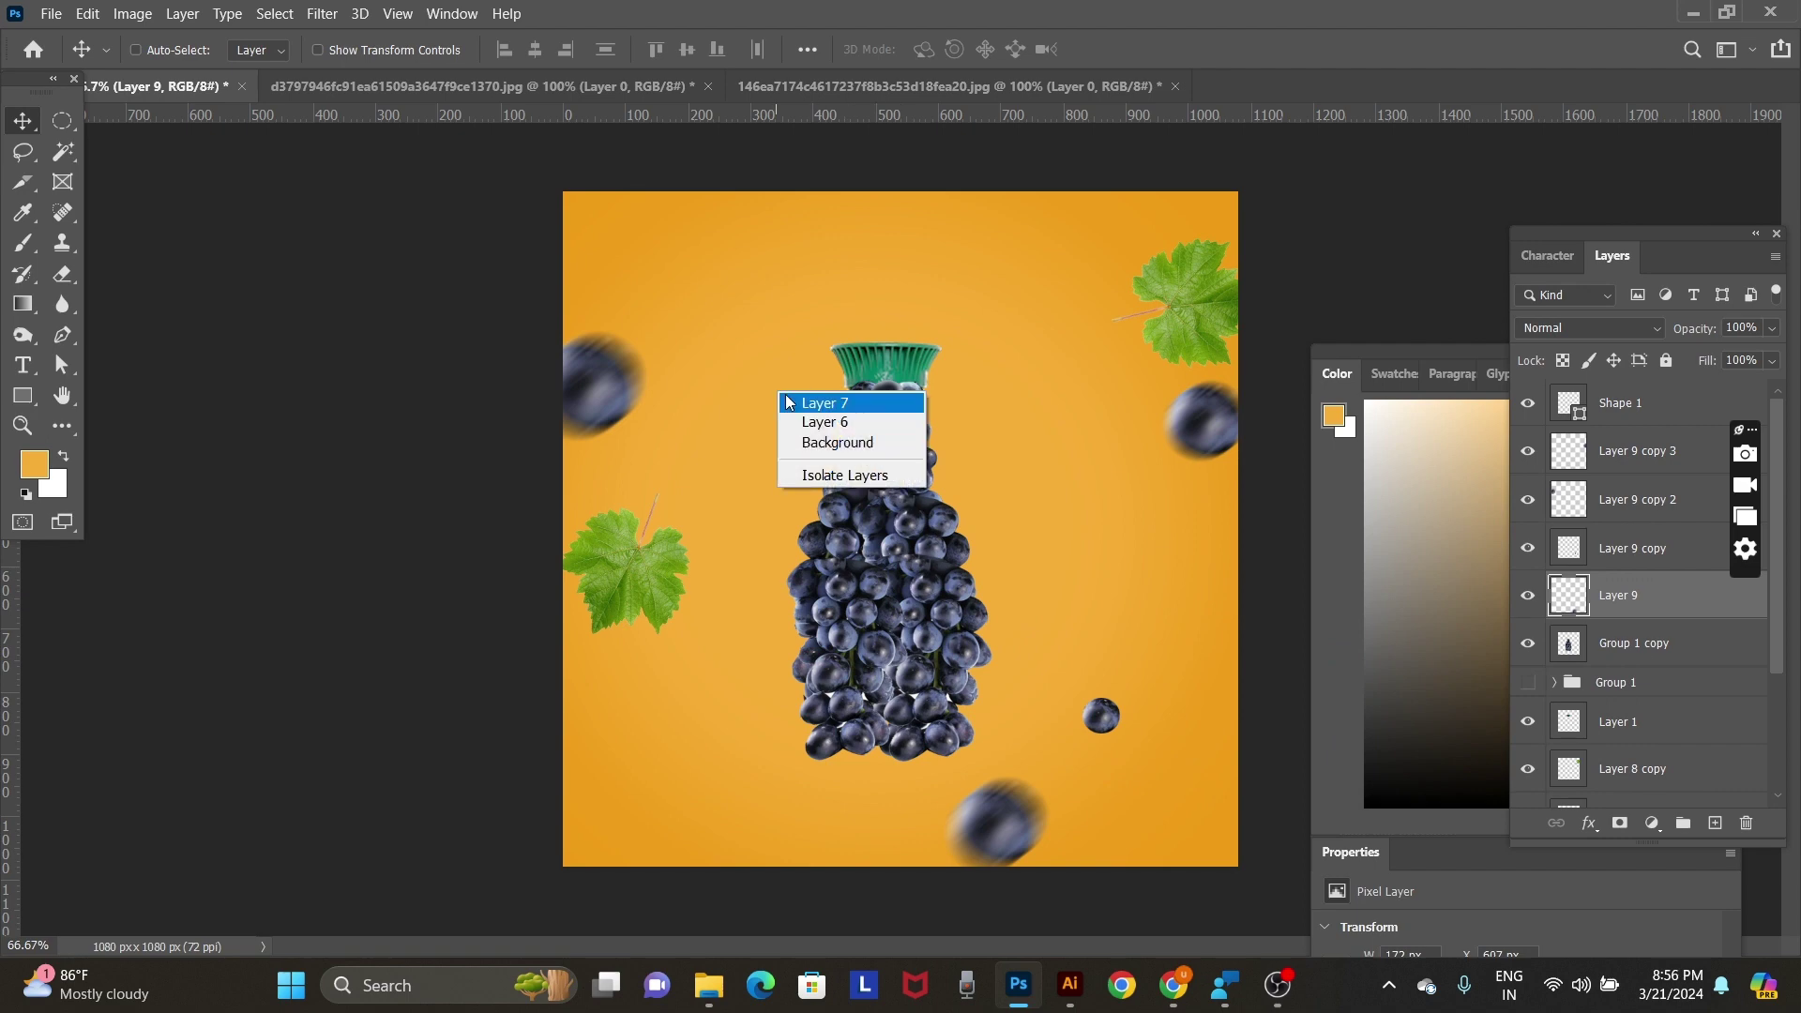
pyautogui.click(801, 409)
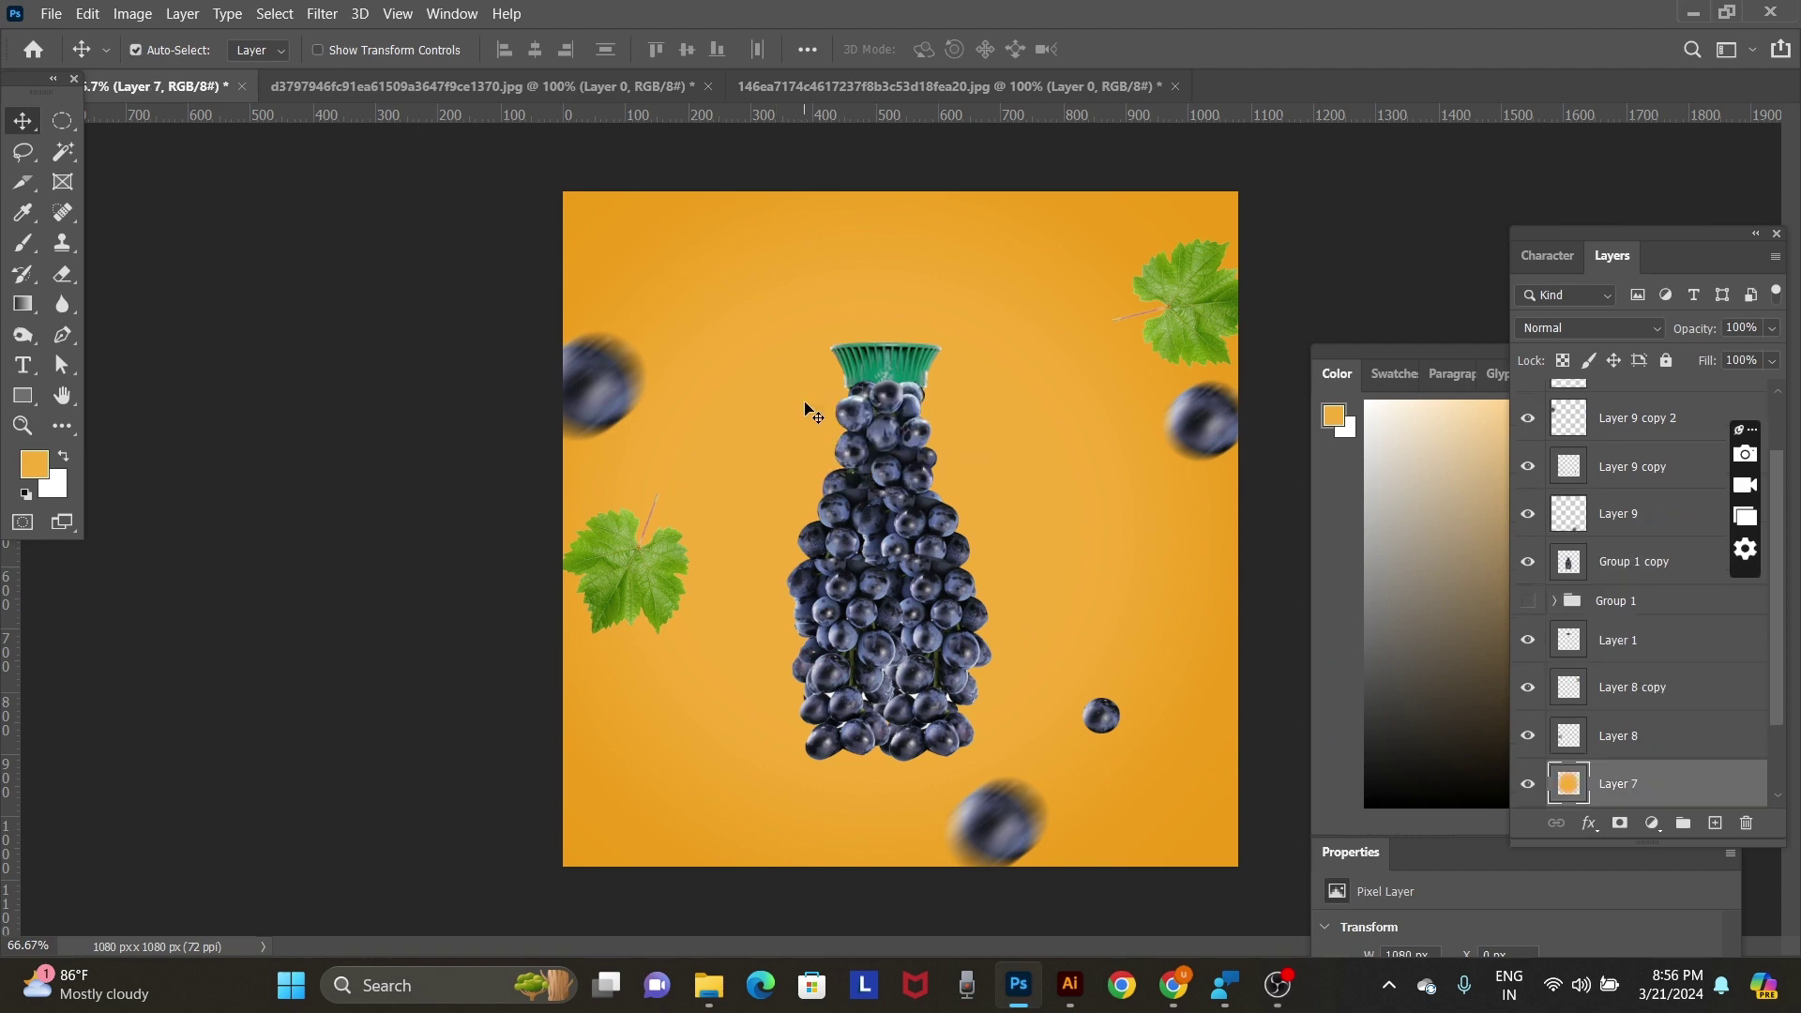
# Create Layer 10 and paint a large soft light-yellow glow at the canvas centre.
pyautogui.hotkey('ctrl', 'shift', 'n')
pyautogui.press('Return')
pyautogui.press('b')
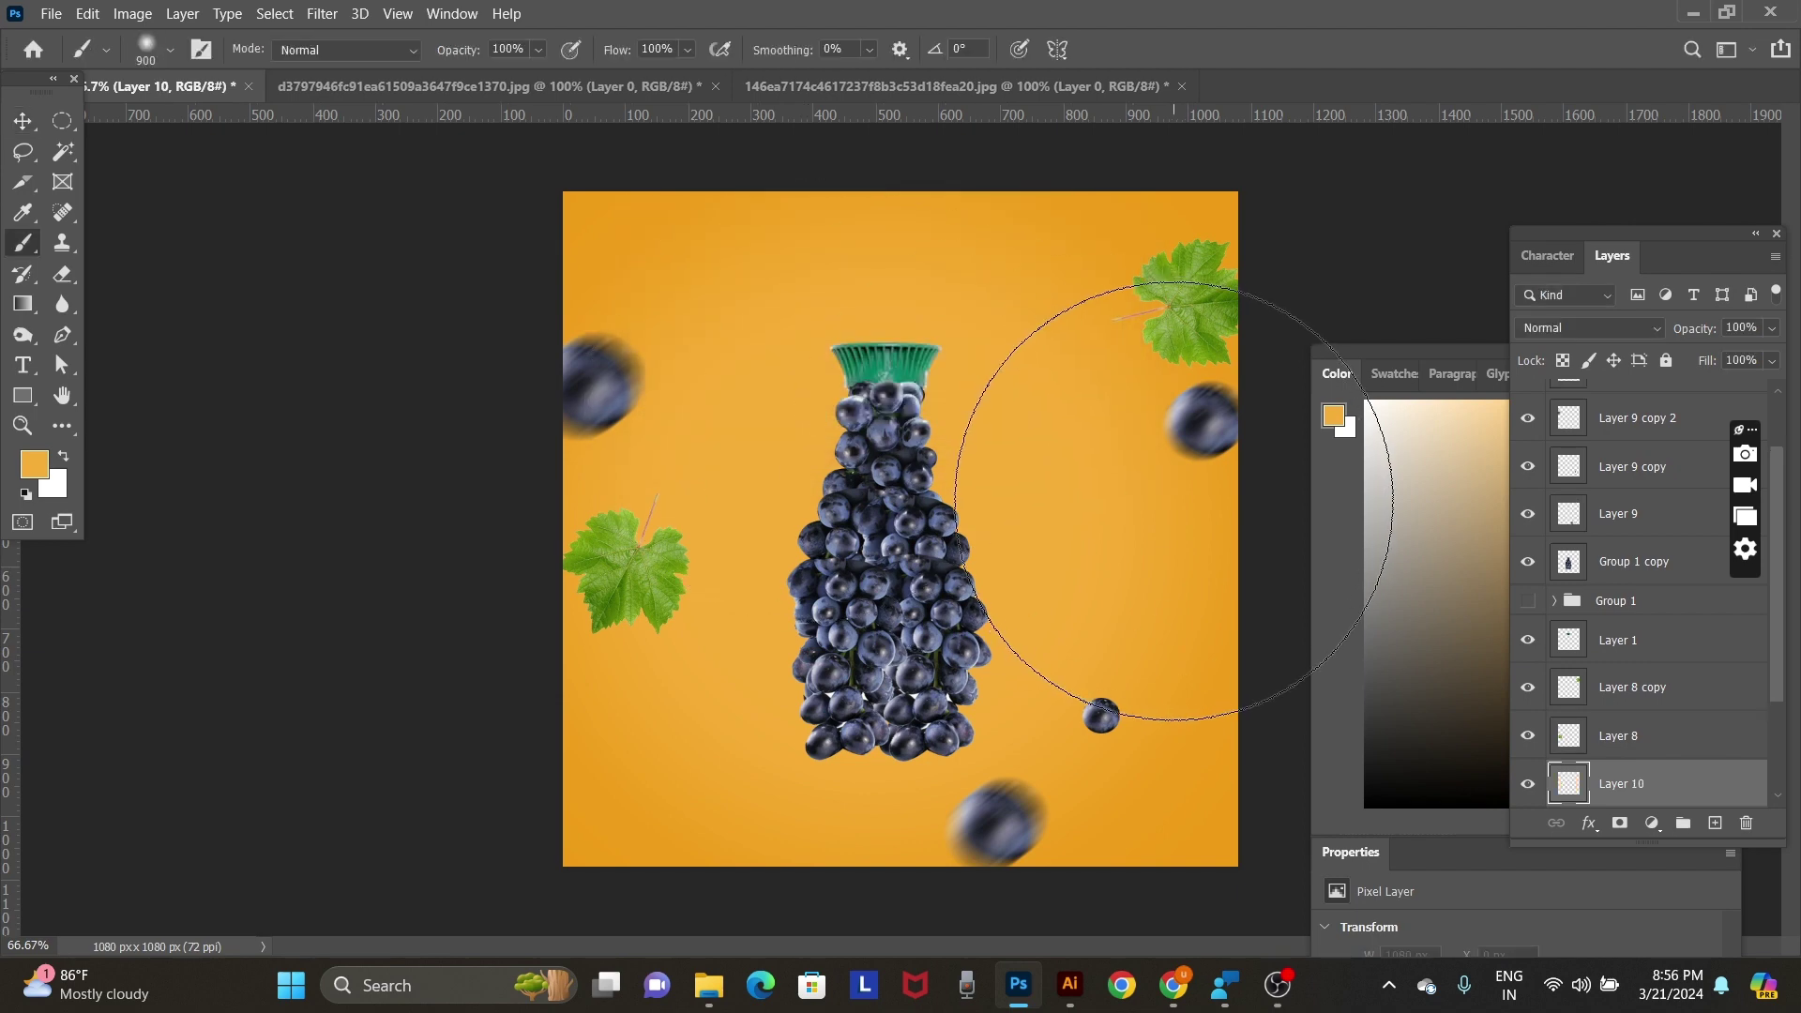
pyautogui.click(1337, 373)
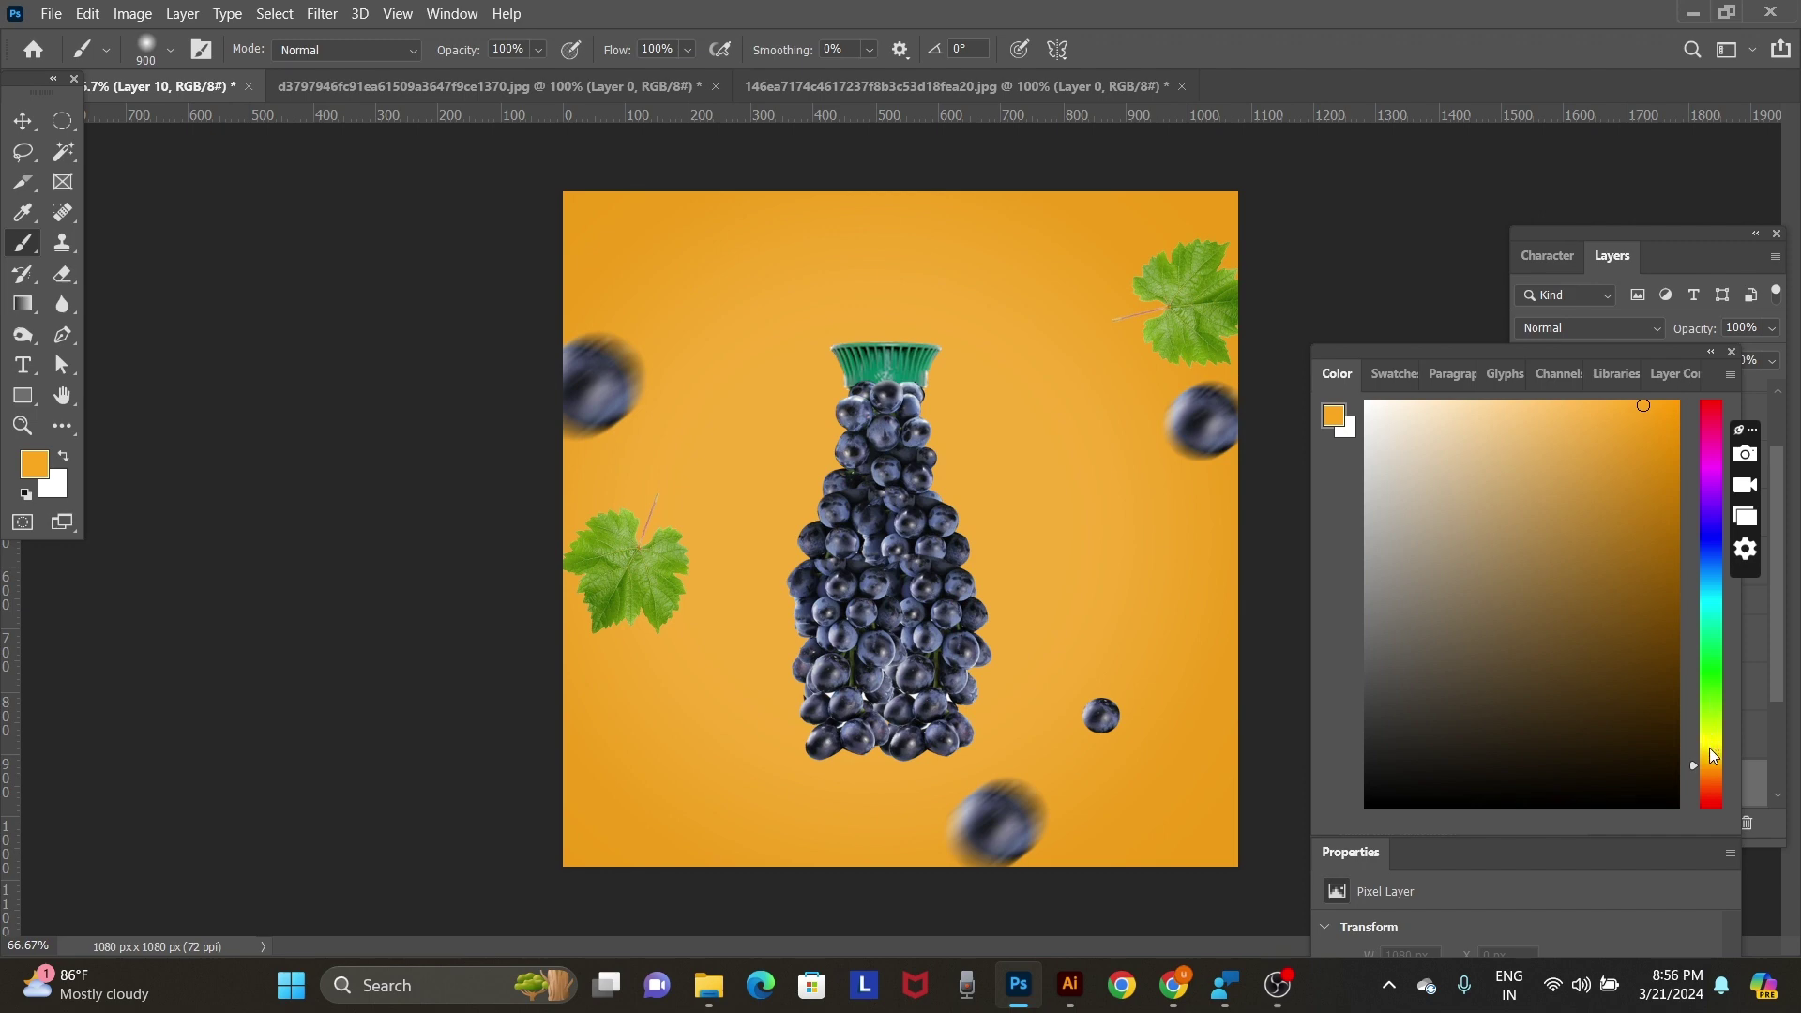
pyautogui.click(1710, 756)
pyautogui.click(1571, 413)
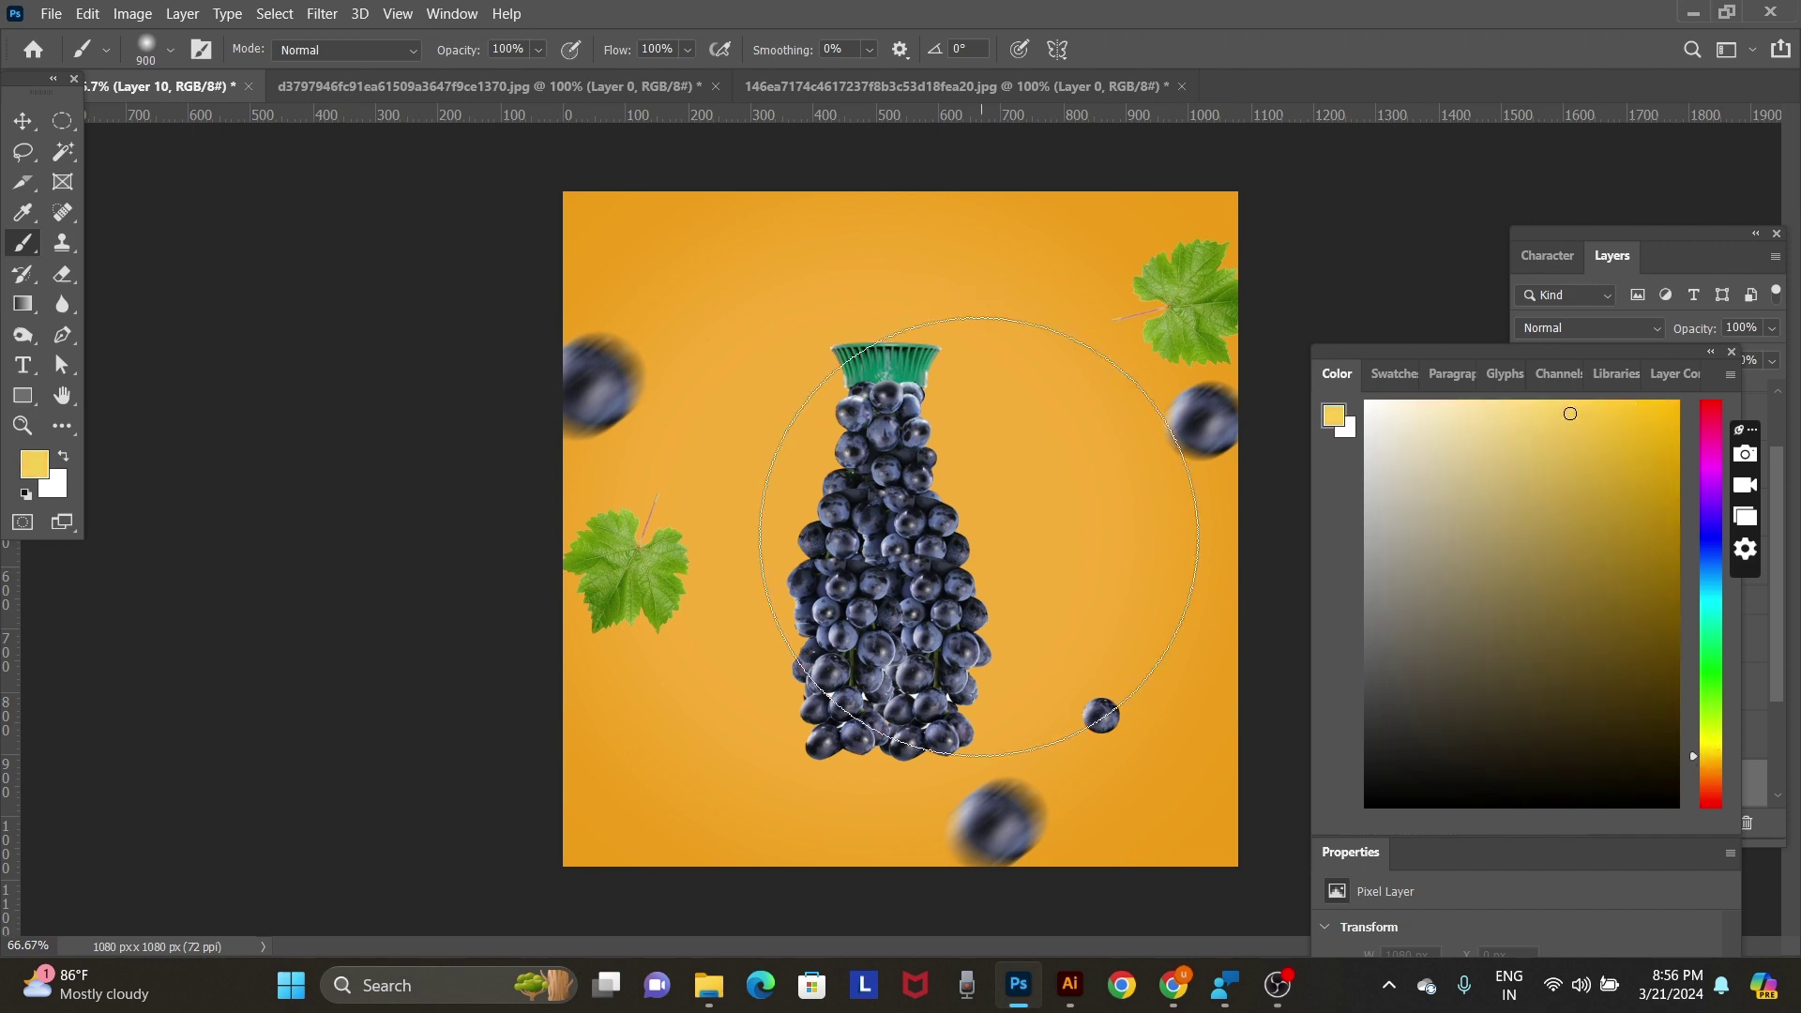
pyautogui.moveTo(924, 525); pyautogui.dragTo(941, 577)
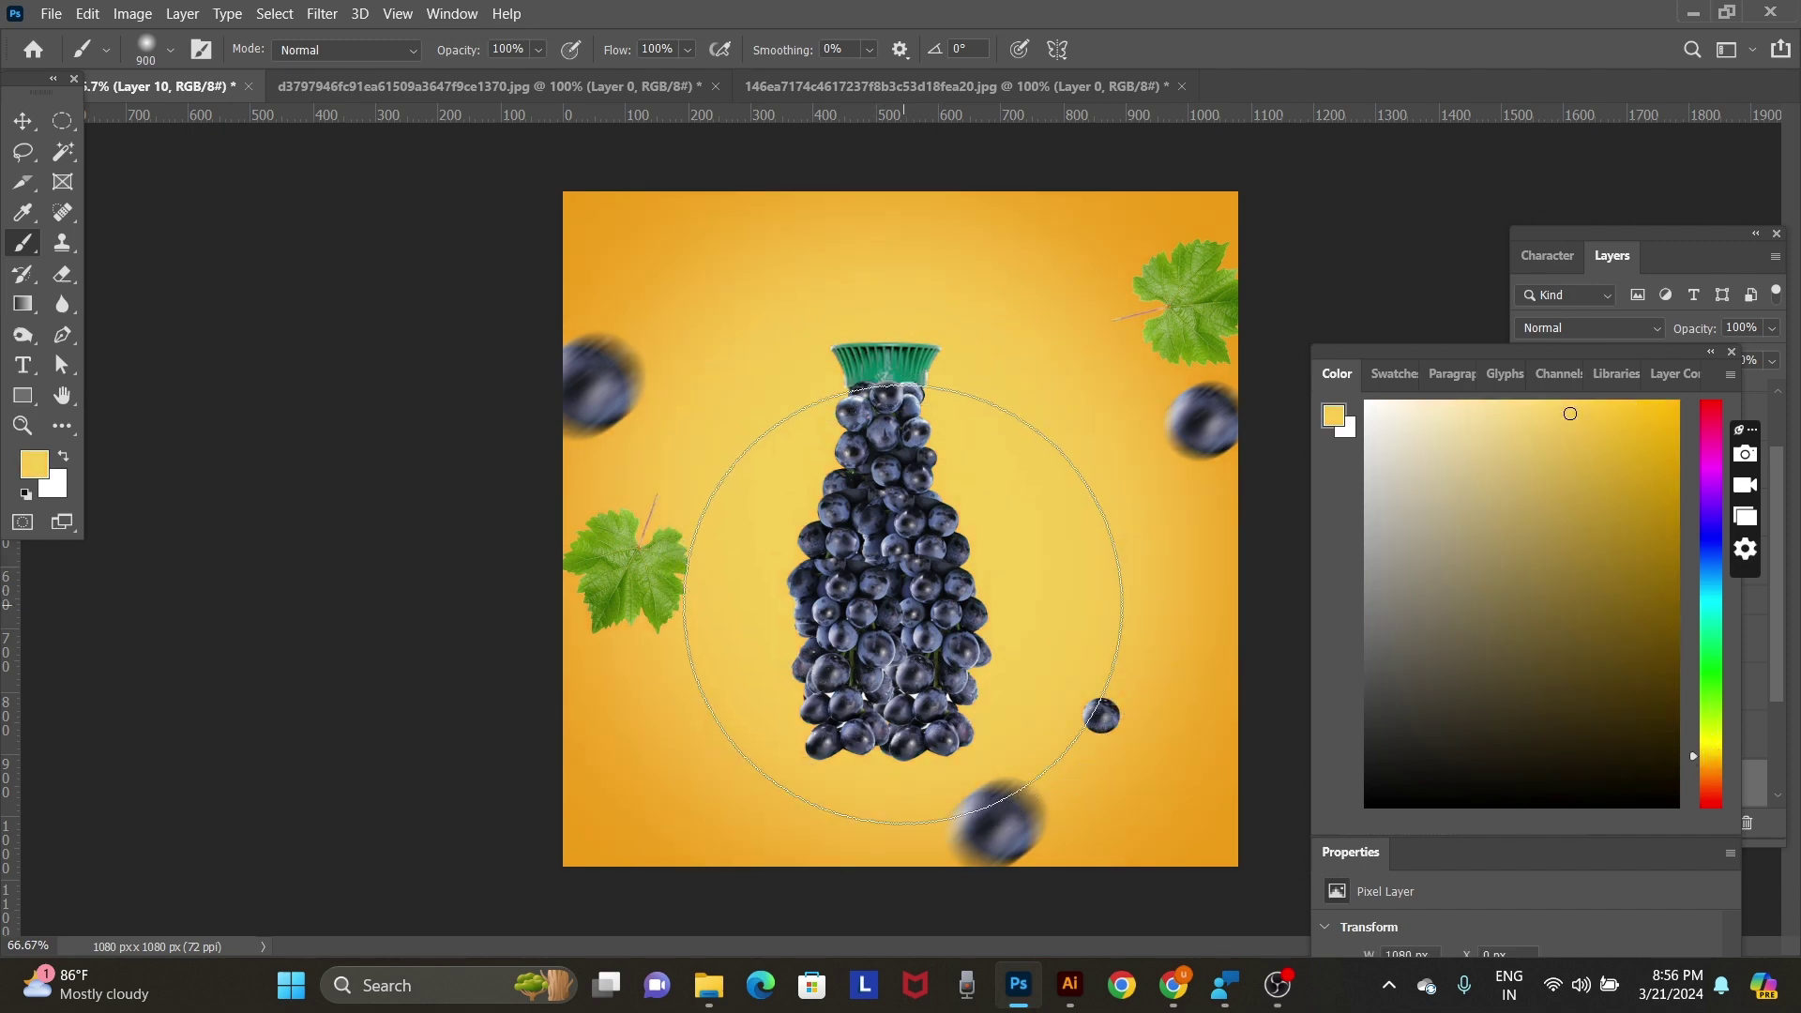
# Open 03a.jpg from D:\ZYCAMO\WONDERLA\march12.
pyautogui.press('v')
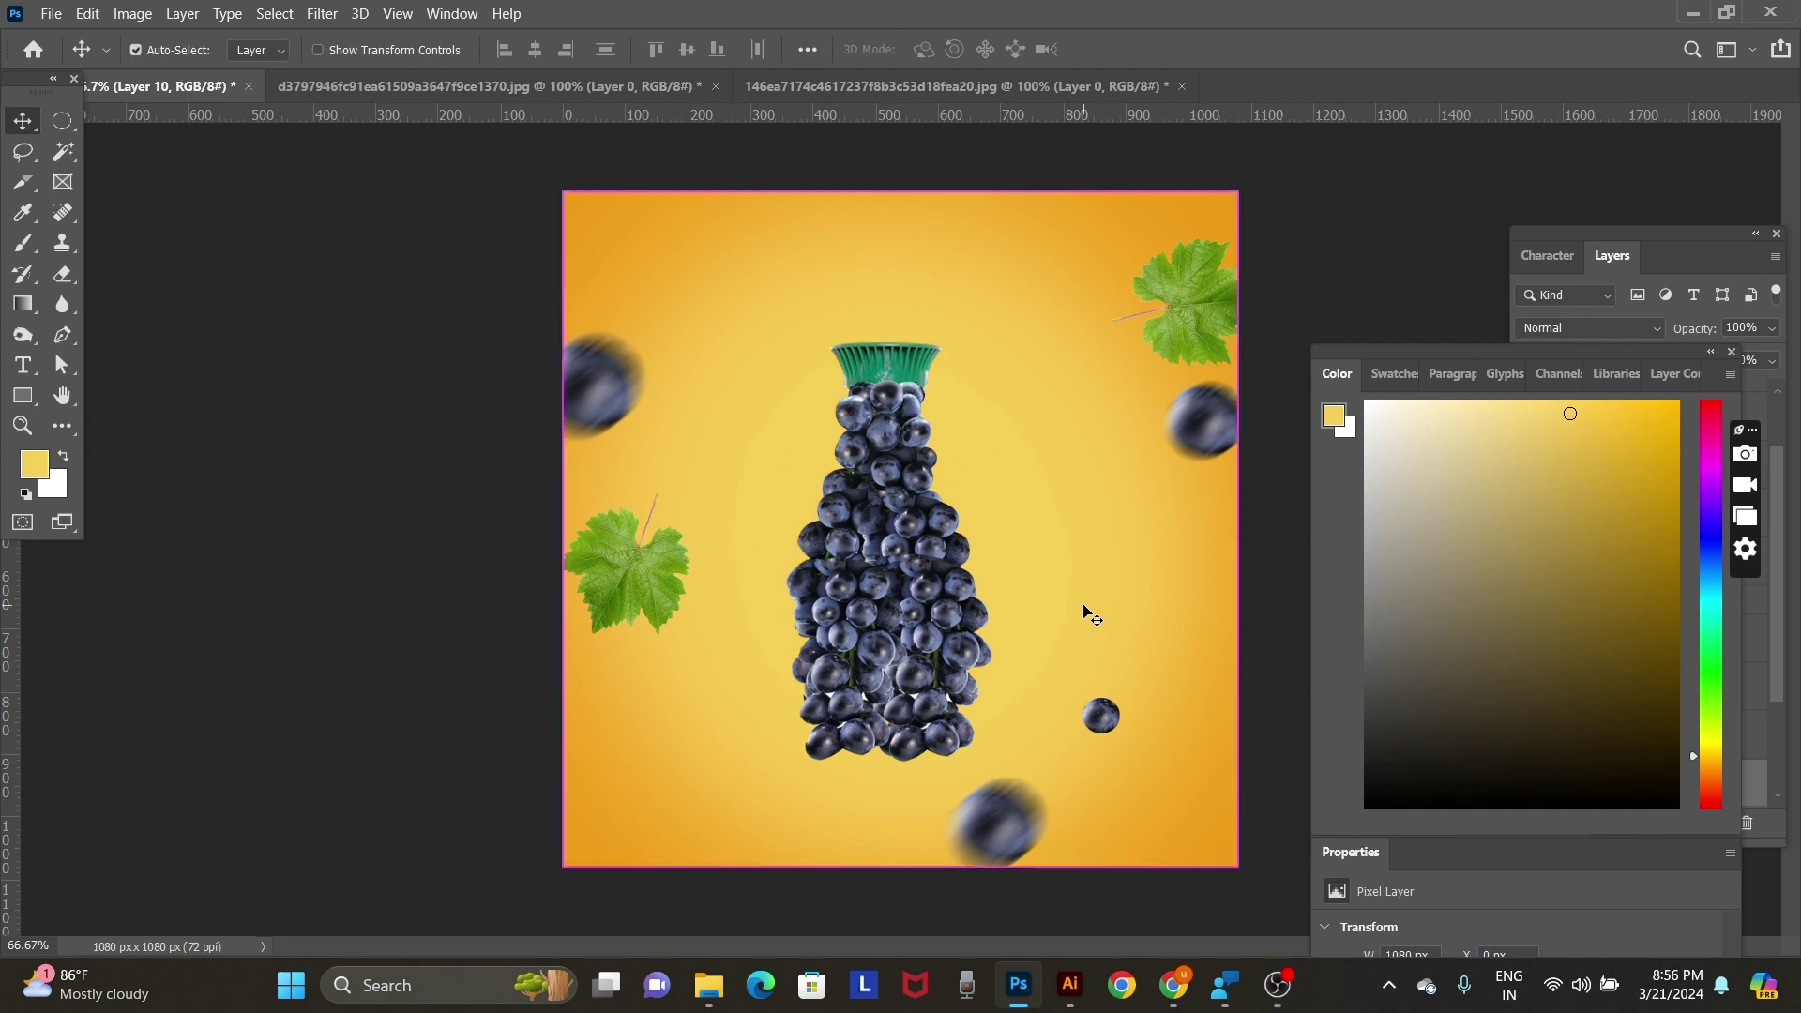
pyautogui.hotkey('ctrl', 'o')
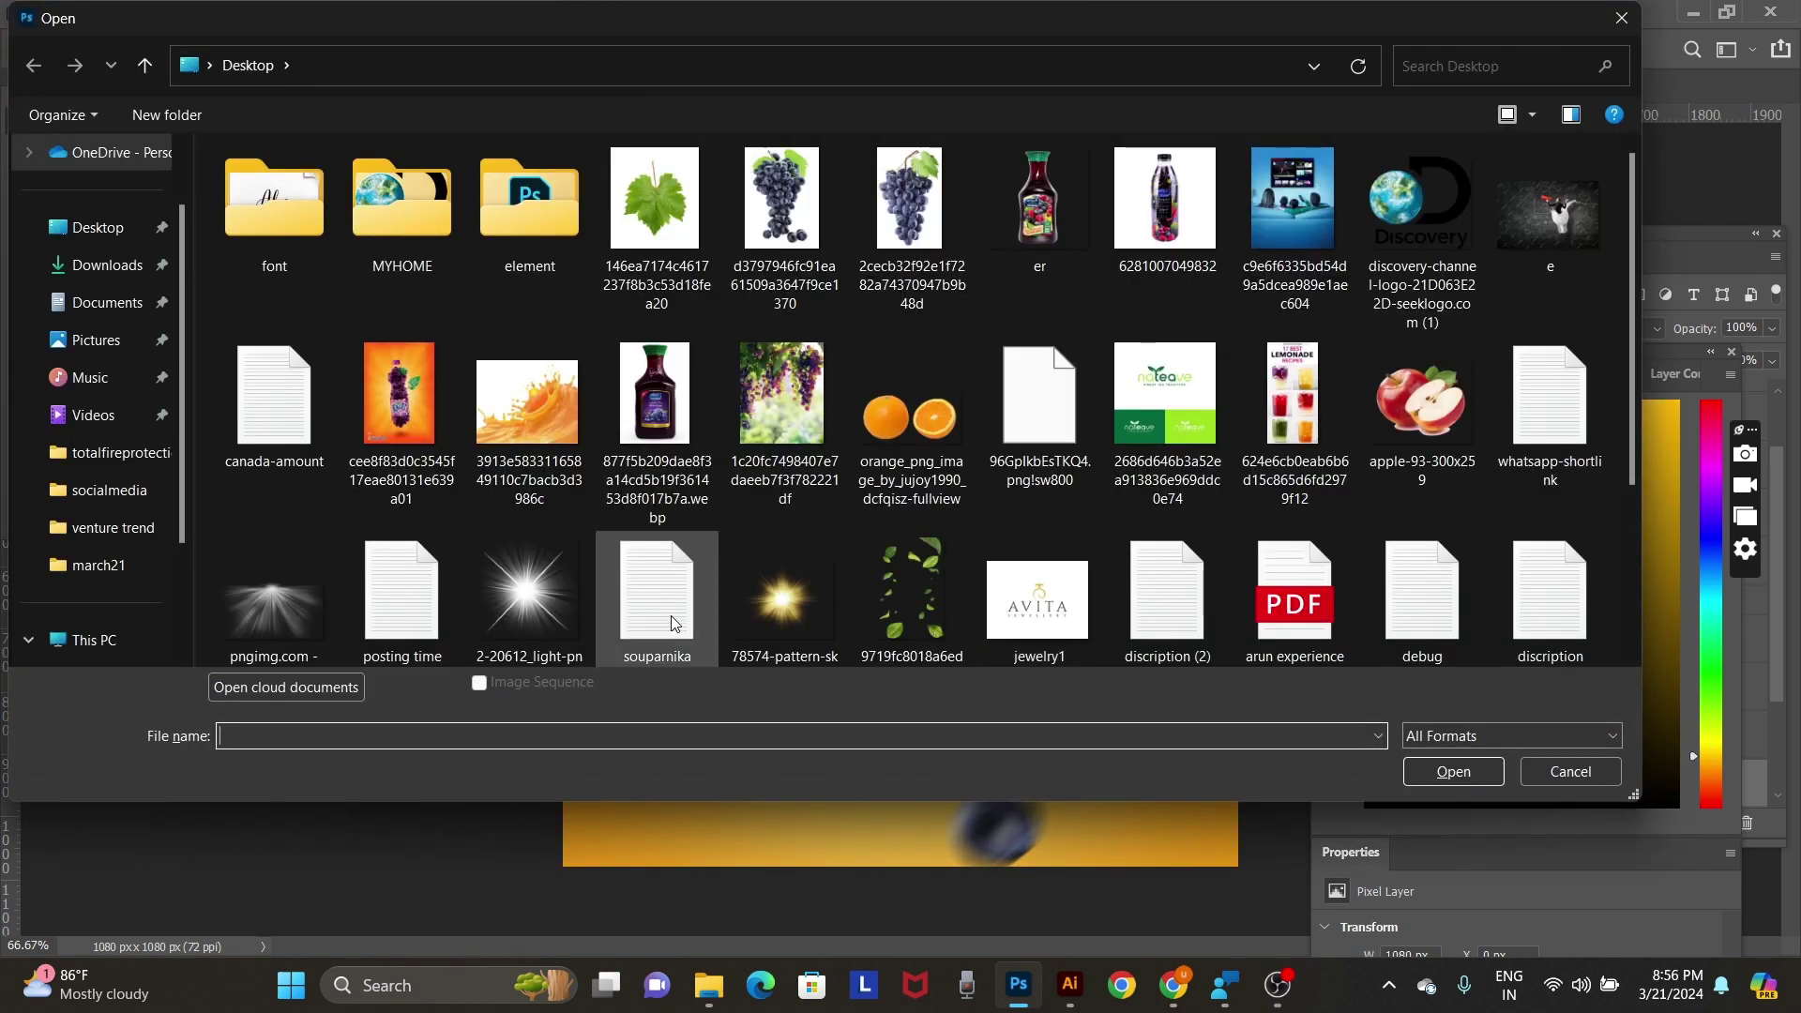
pyautogui.scroll(-2, 165, 477)
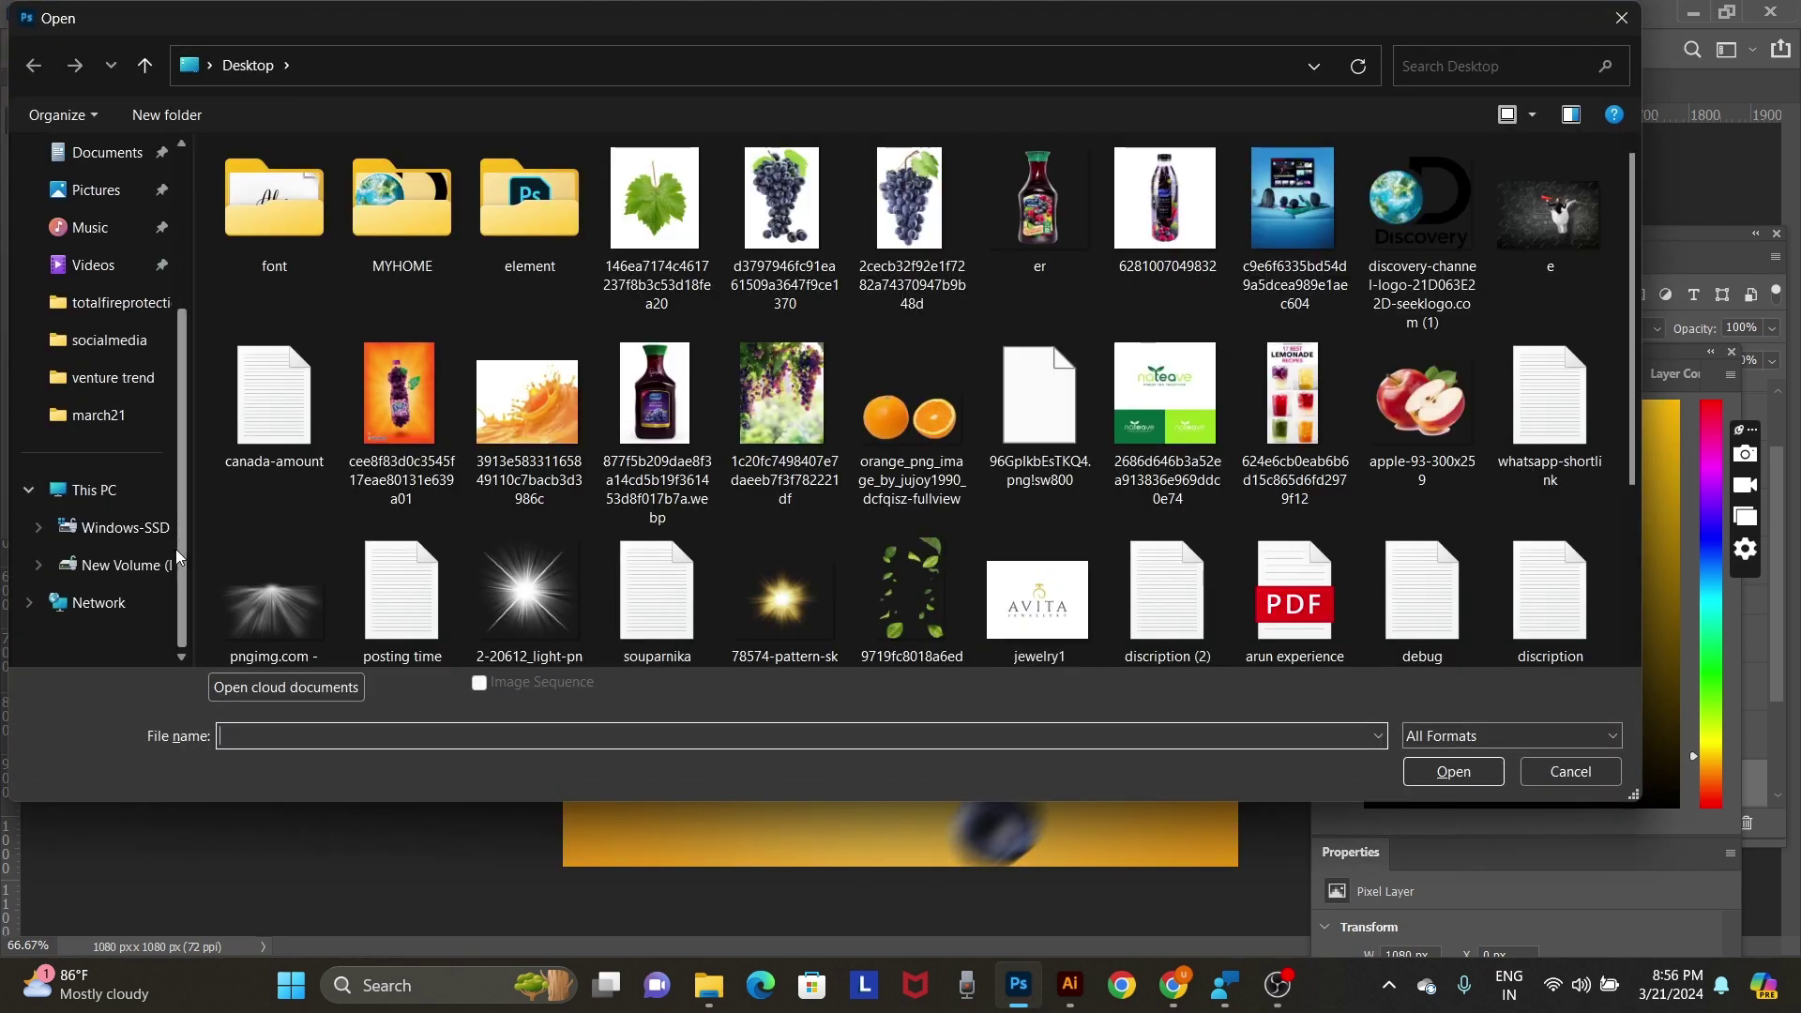
pyautogui.click(141, 565)
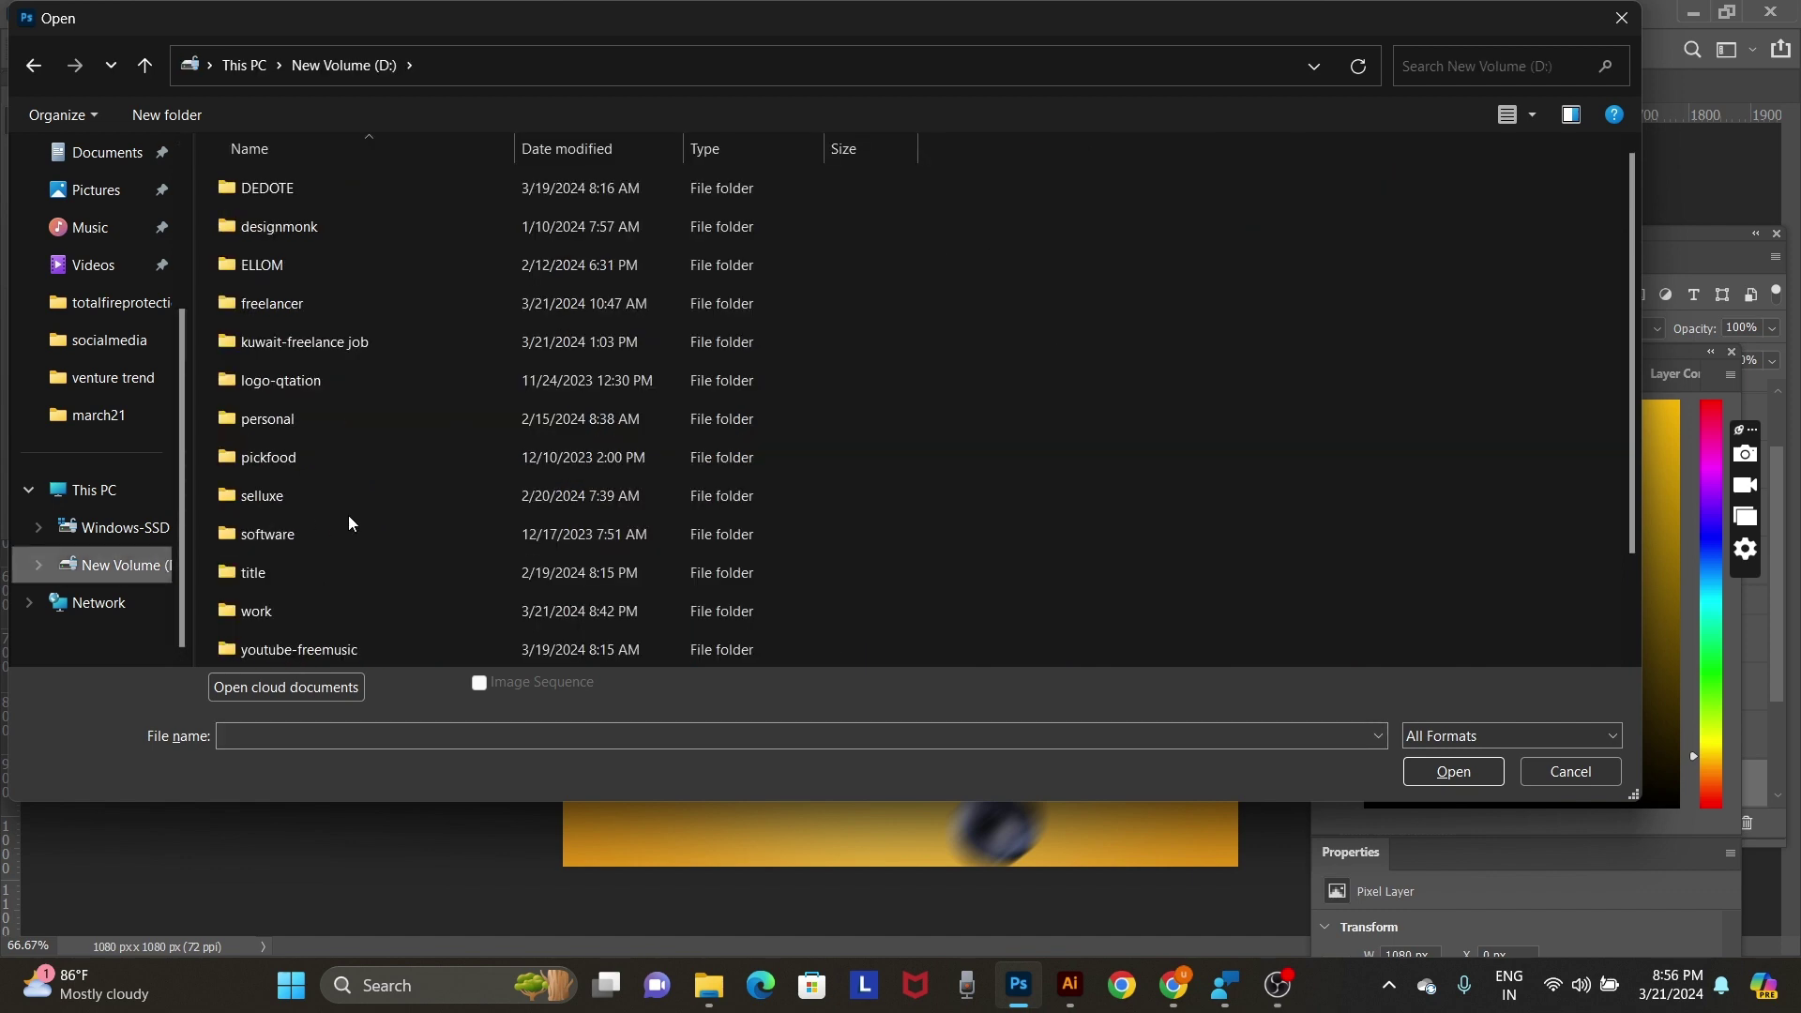
pyautogui.scroll(-1, 347, 515)
pyautogui.doubleClick(279, 578)
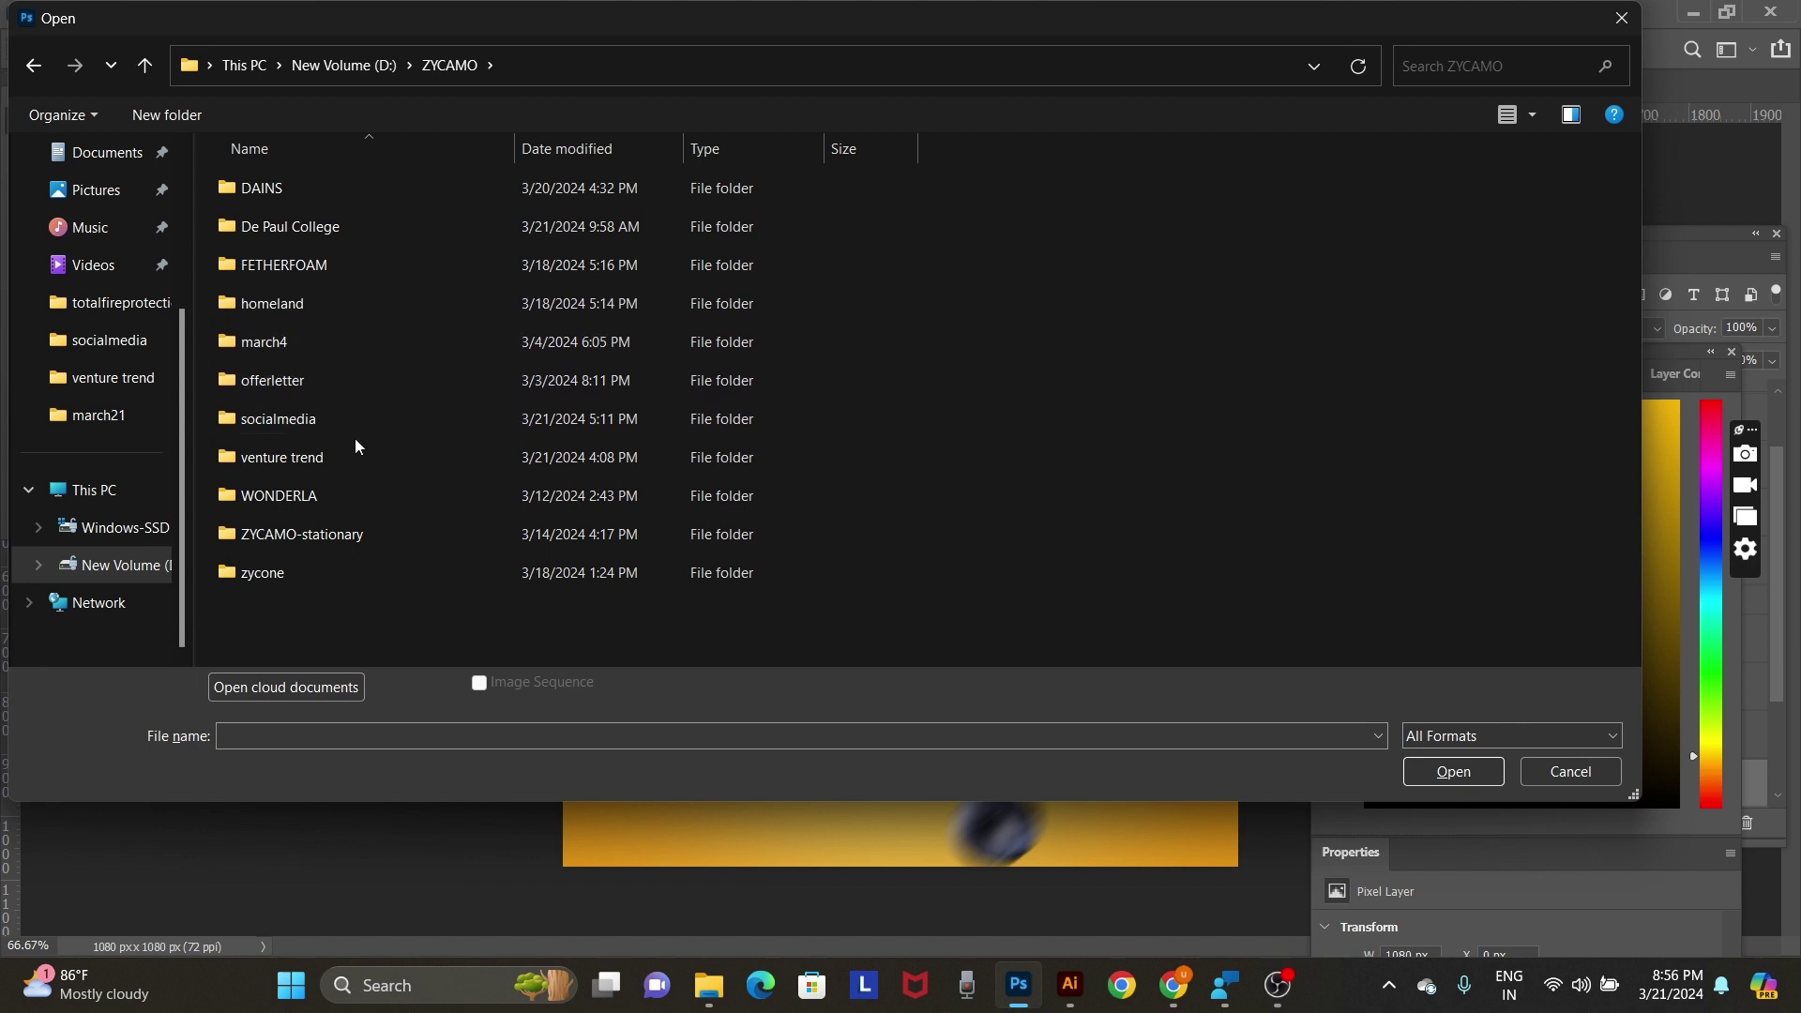
pyautogui.doubleClick(323, 488)
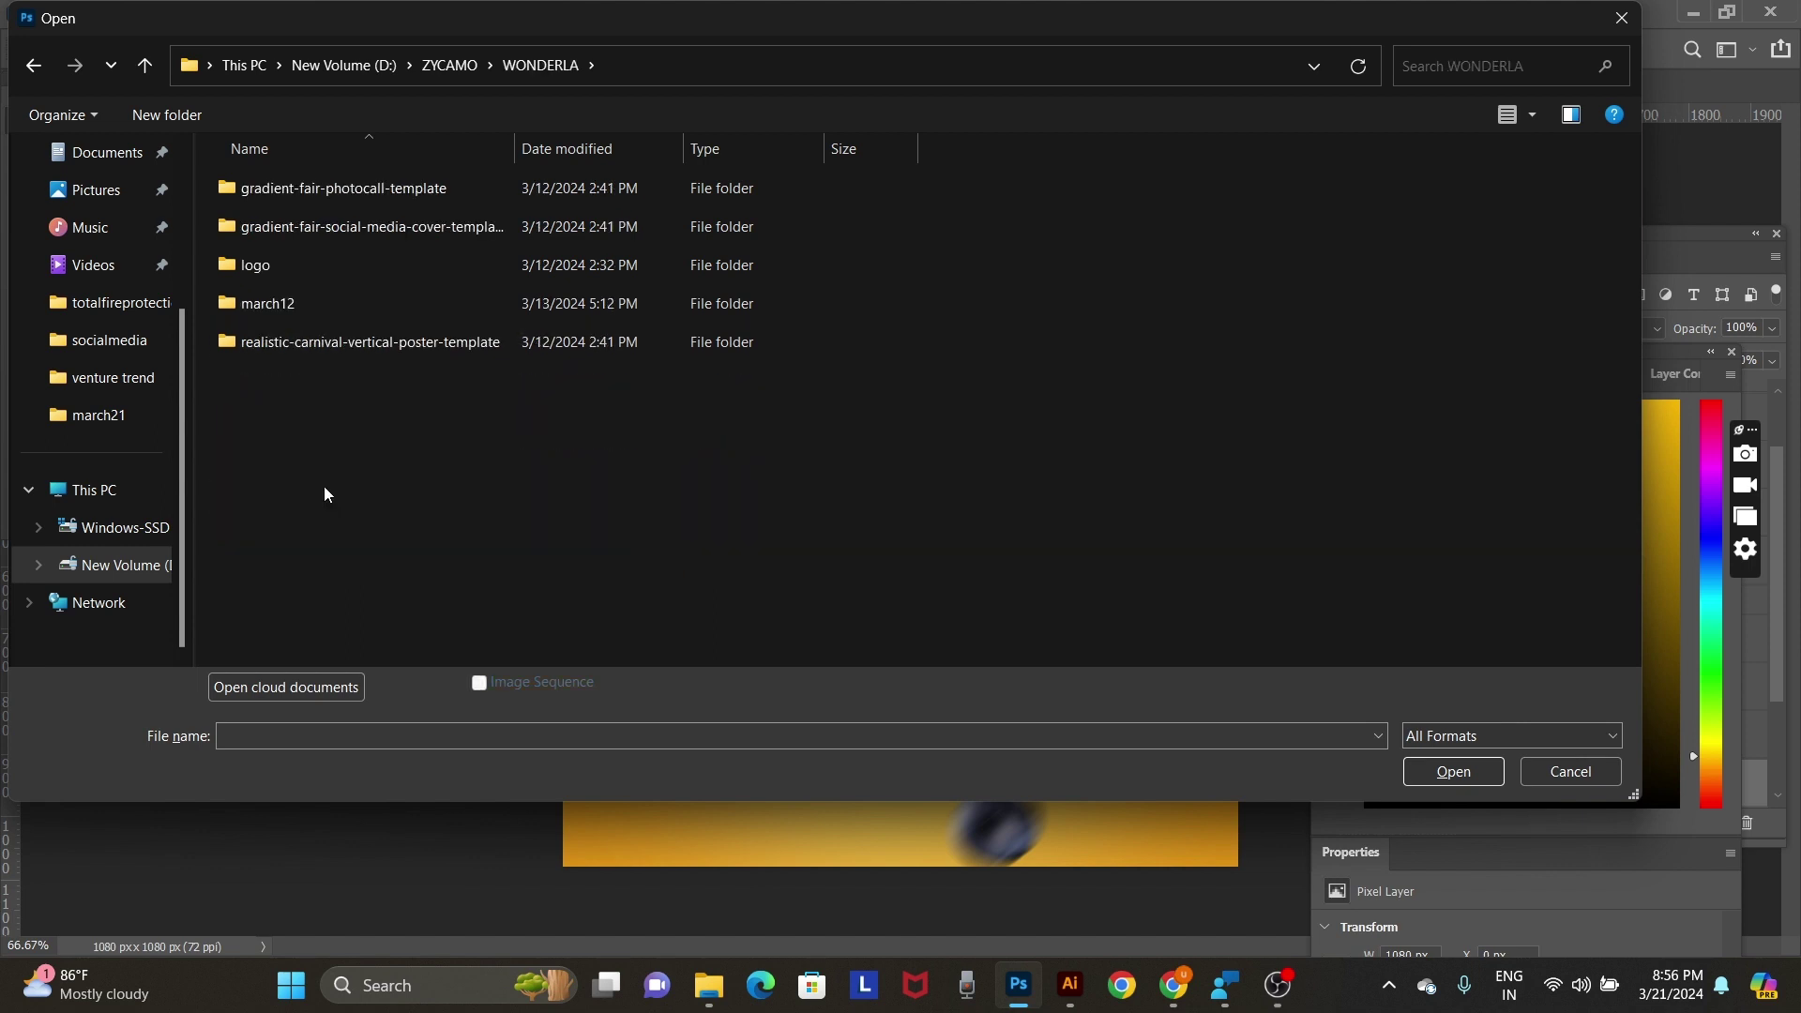
pyautogui.doubleClick(325, 302)
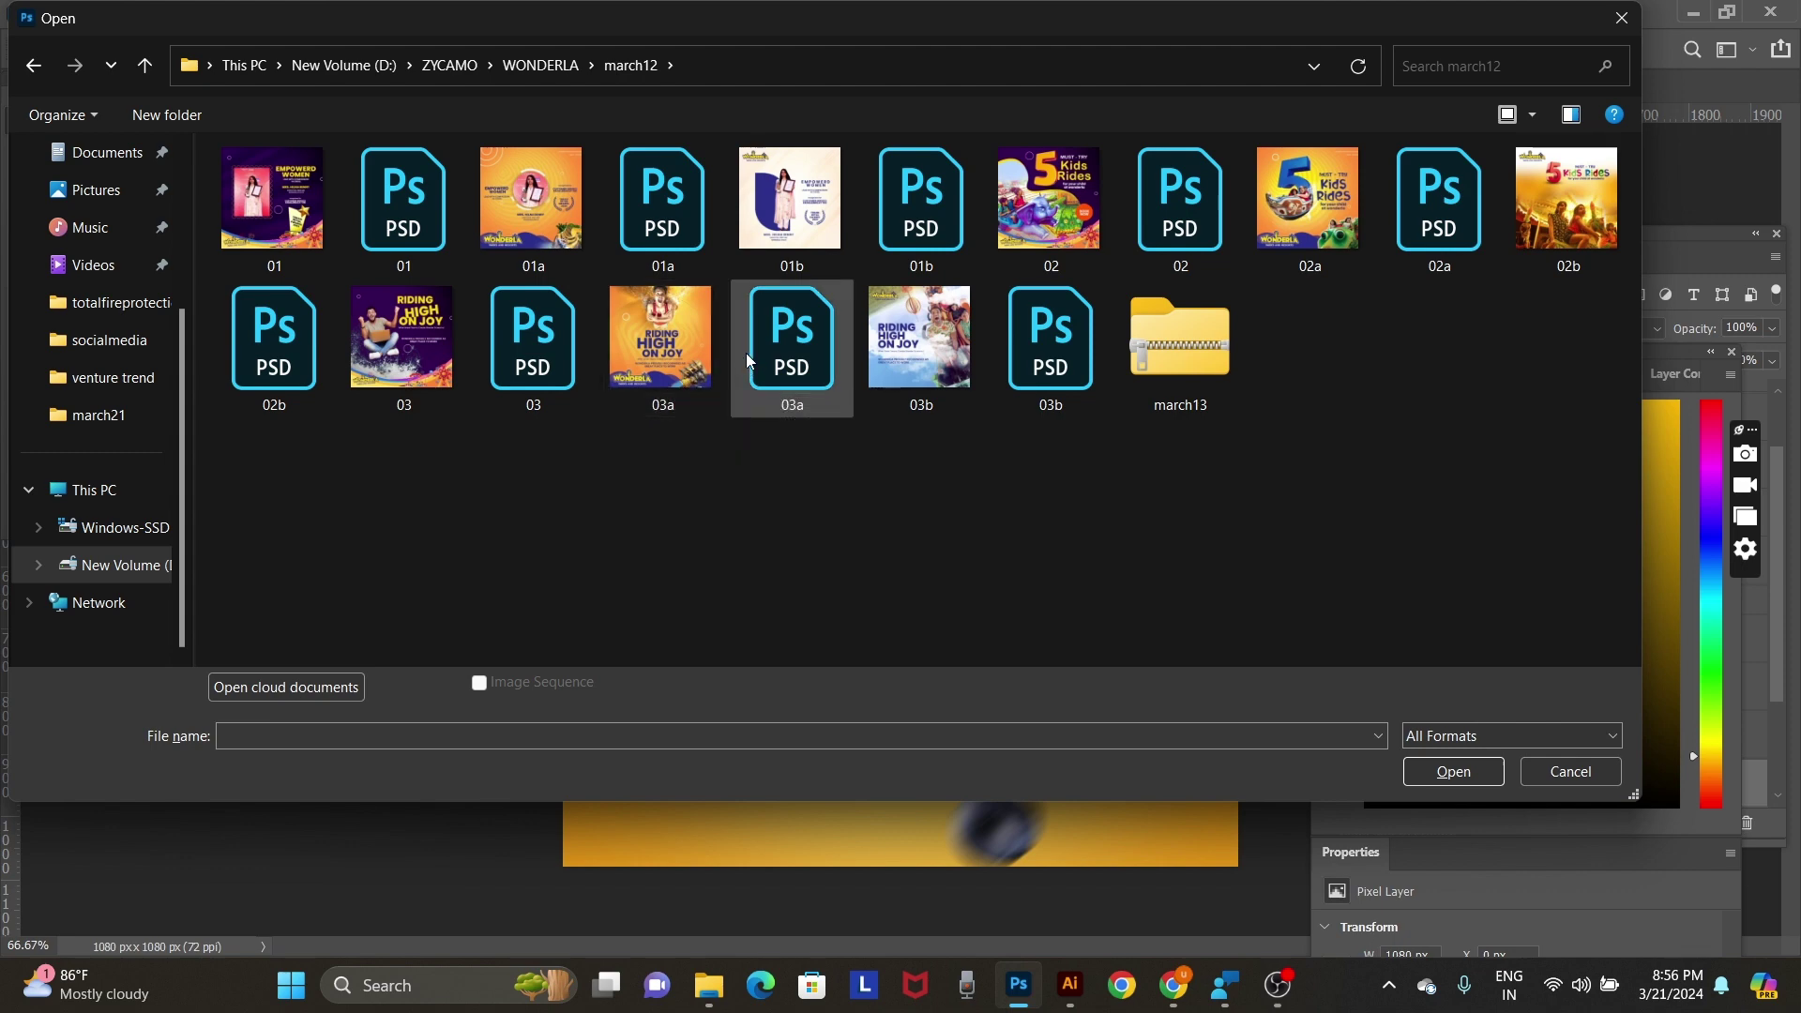
pyautogui.doubleClick(667, 329)
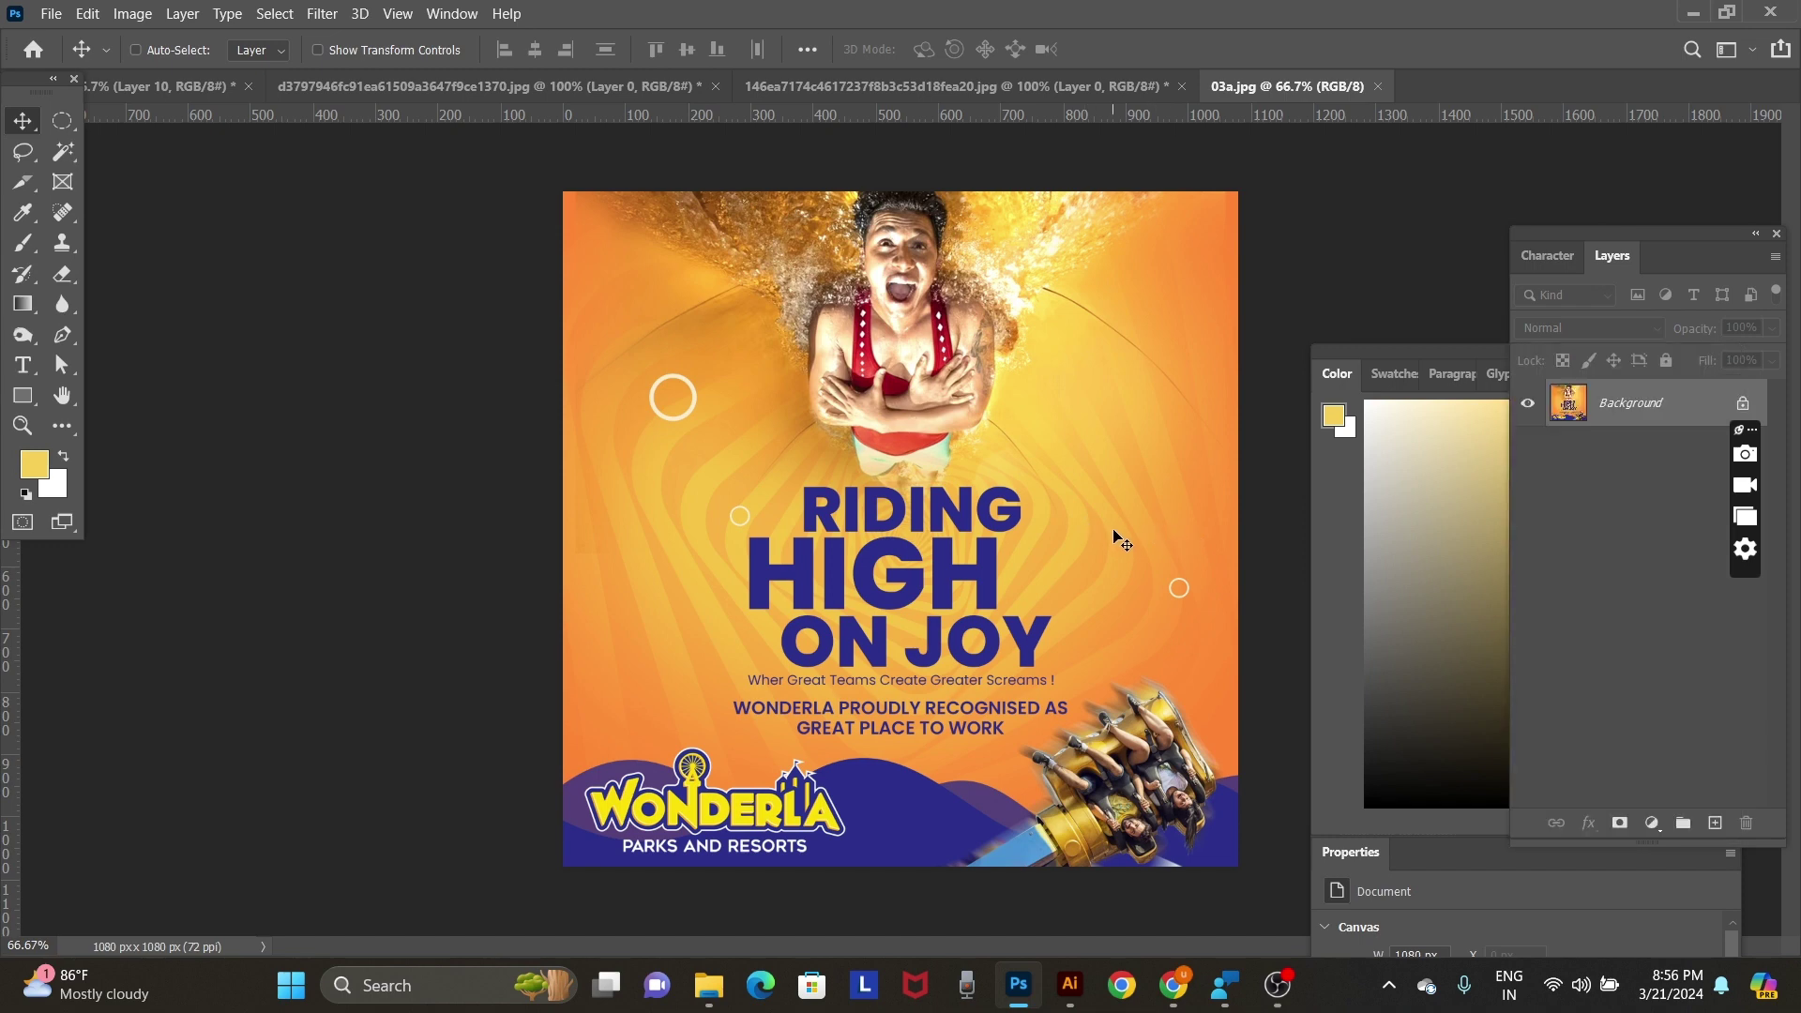
# Close 03a.jpg and open the layered 03a.psd instead.
pyautogui.hotkey('ctrl', 'w')
pyautogui.hotkey('ctrl', 'o')
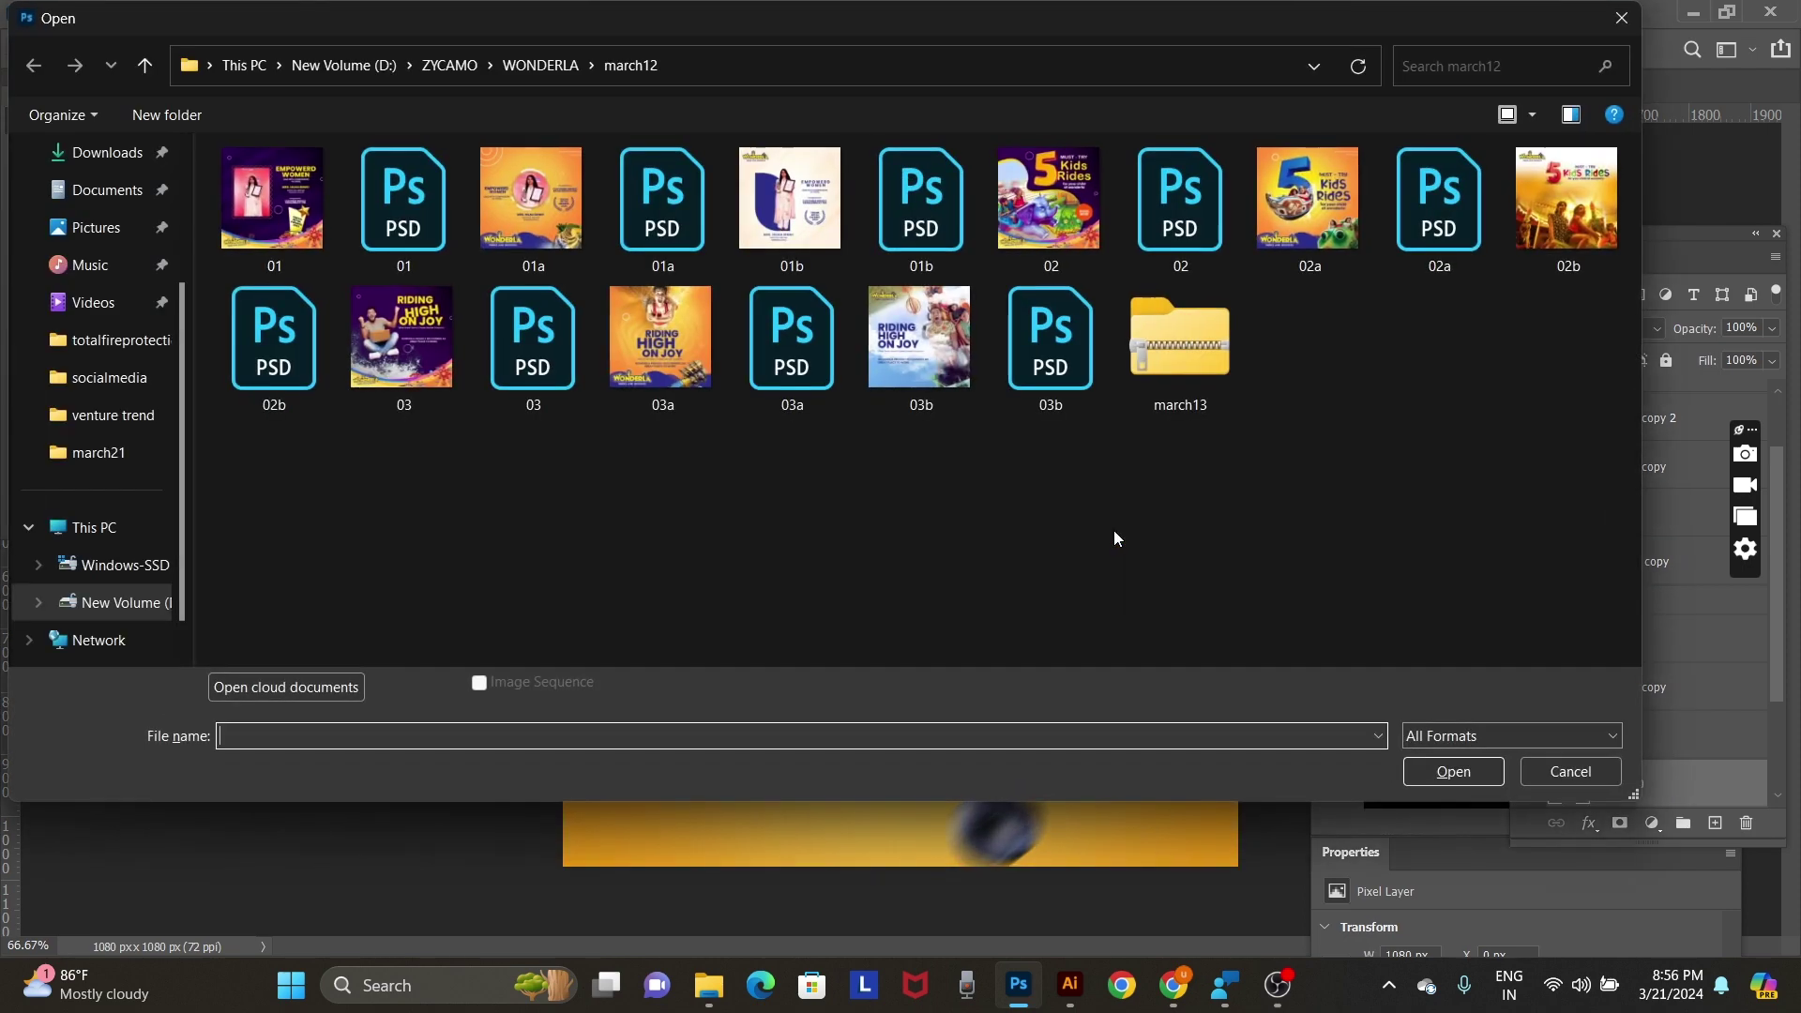
pyautogui.doubleClick(786, 338)
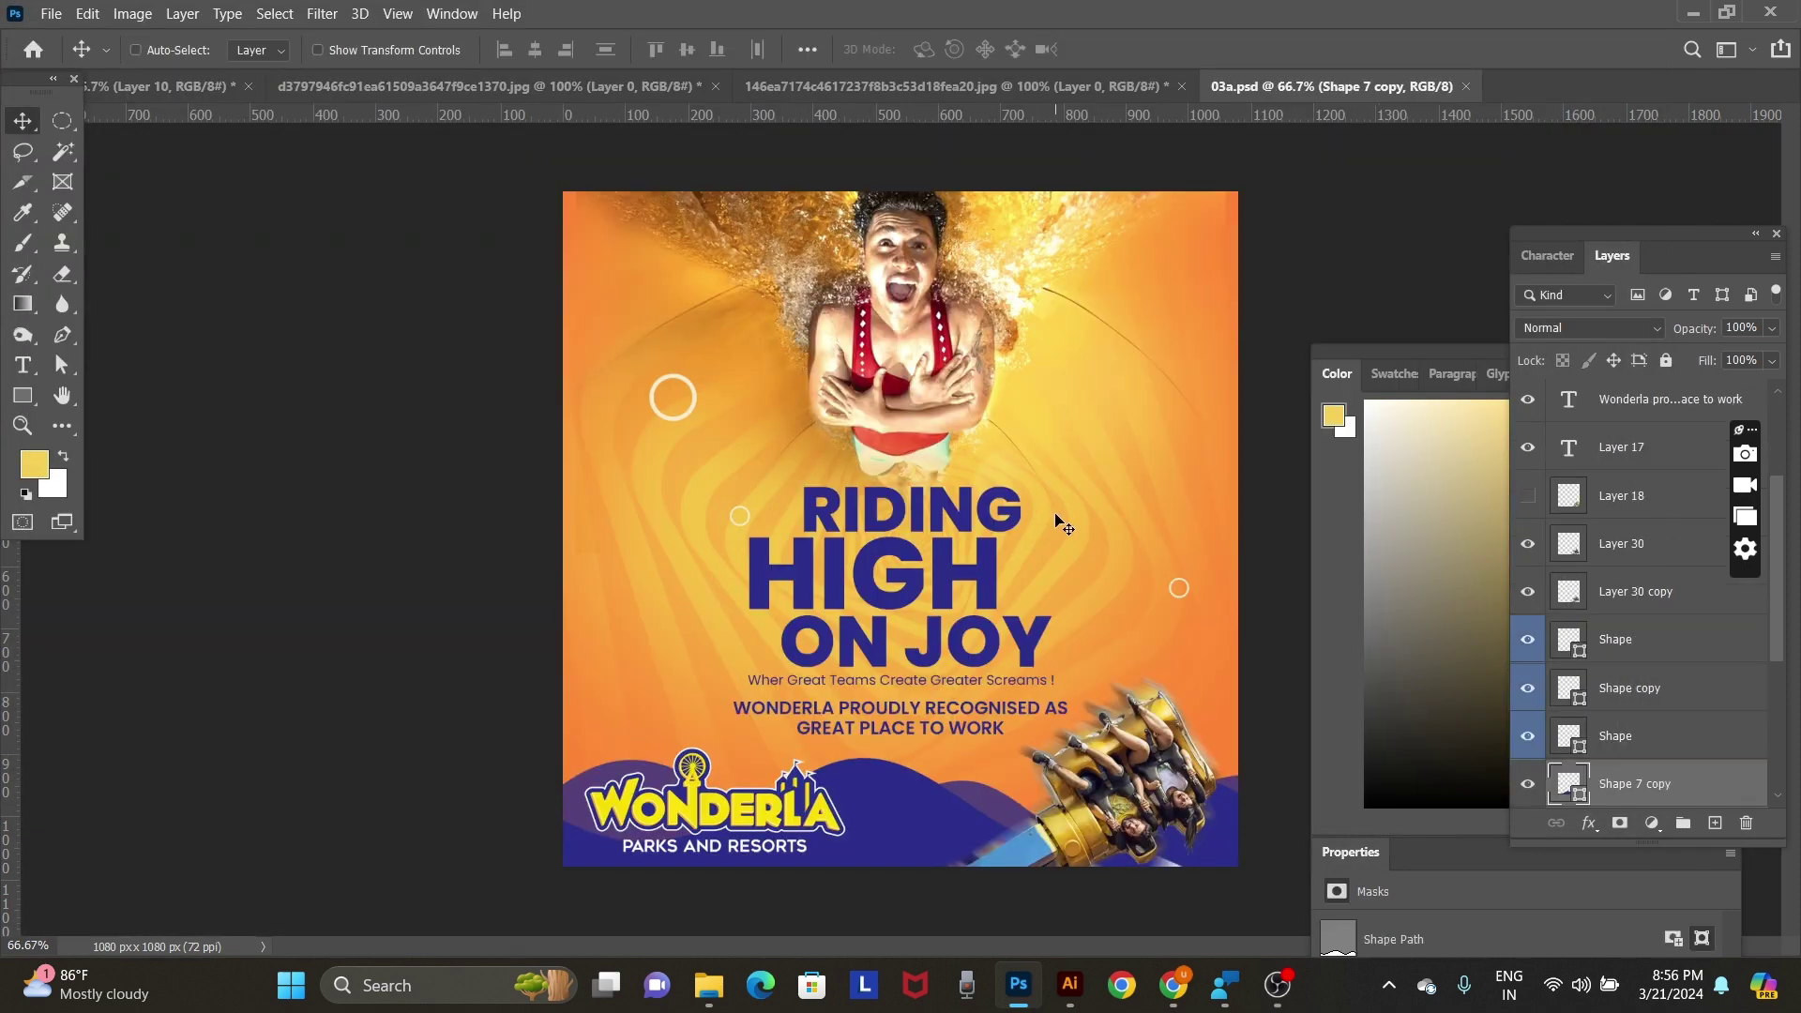
# Drag the Shape 8 stripe pattern from 03a.psd into the grape ad and position it.
pyautogui.rightClick(1057, 516)
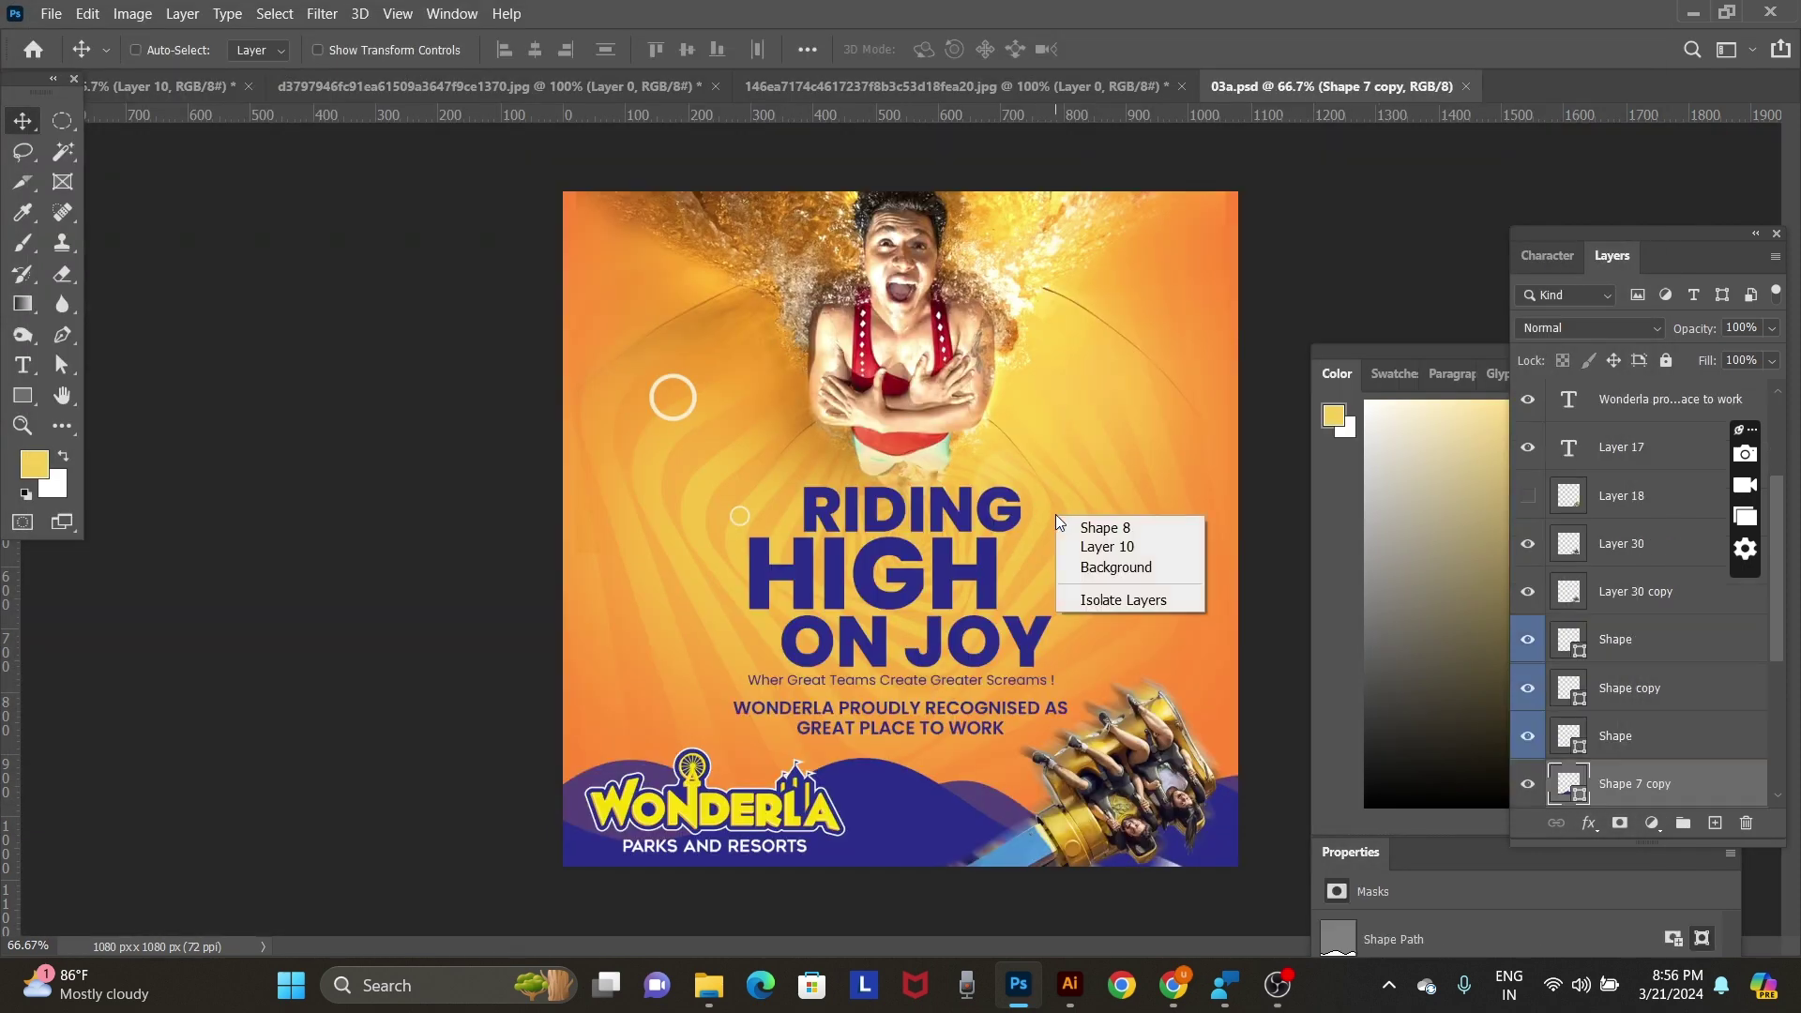
pyautogui.click(1087, 528)
pyautogui.moveTo(1022, 588); pyautogui.dragTo(131, 79)
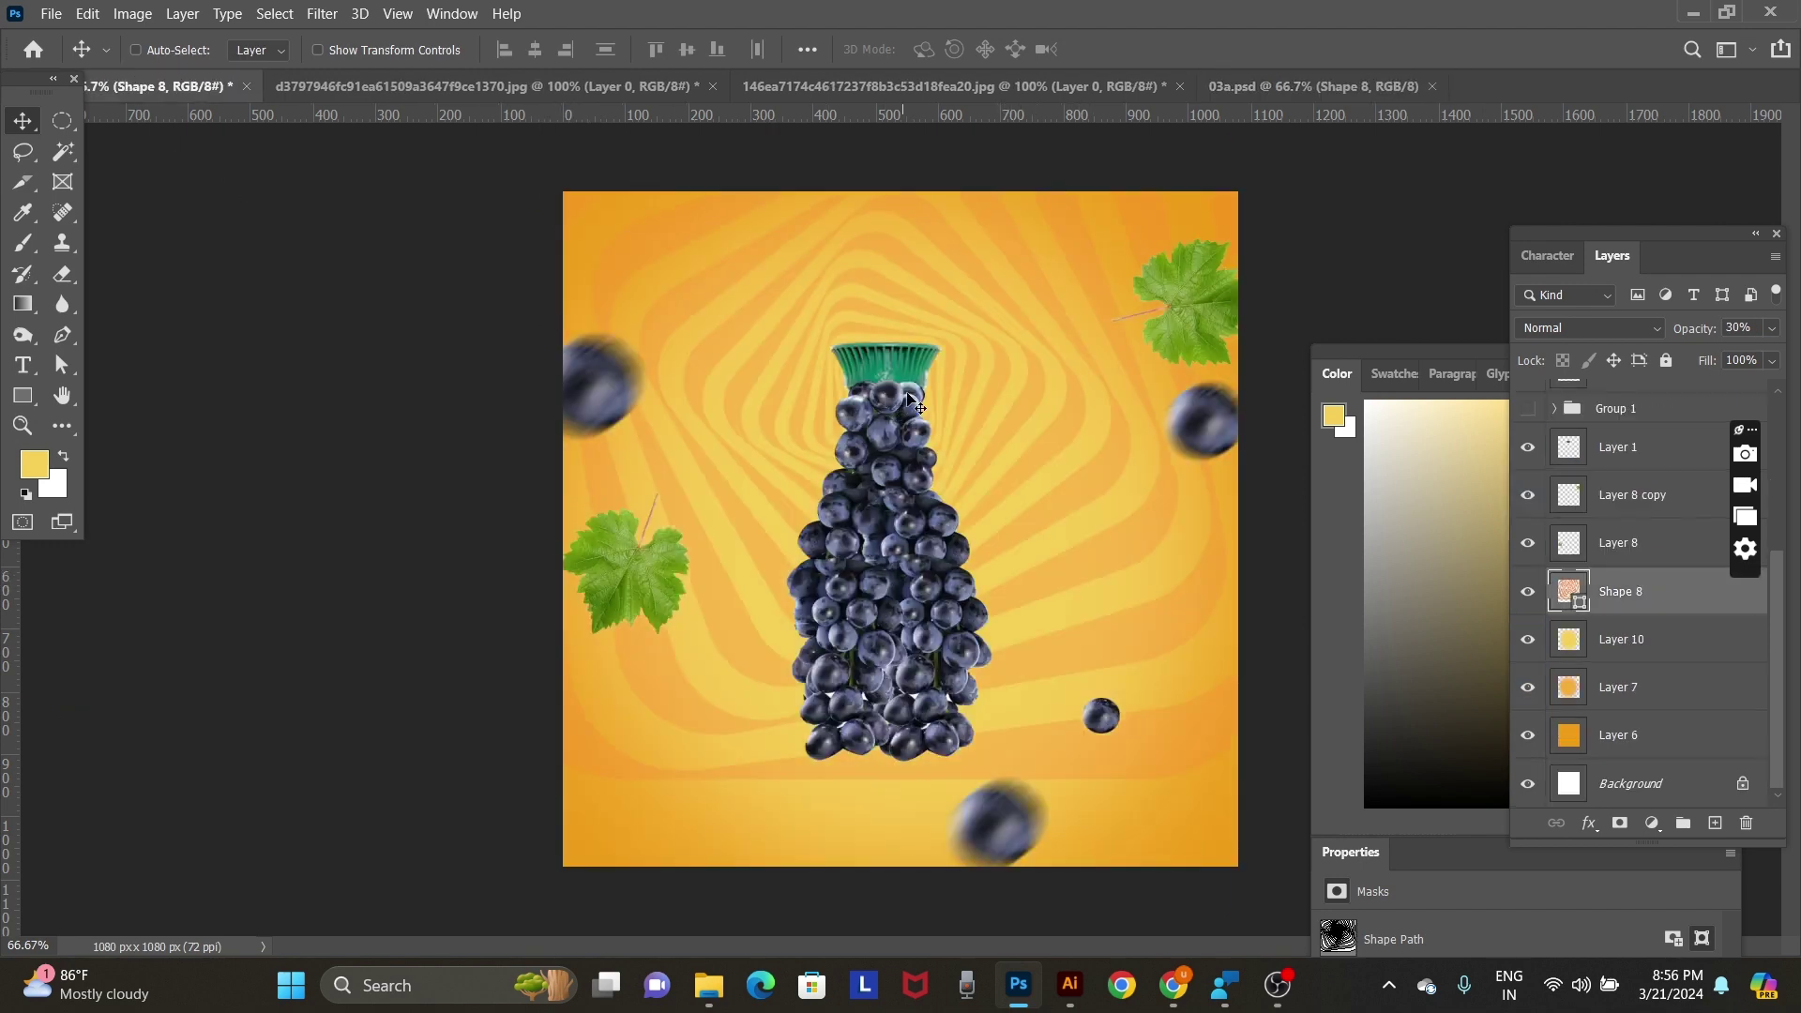
pyautogui.moveTo(886, 396); pyautogui.dragTo(985, 548)
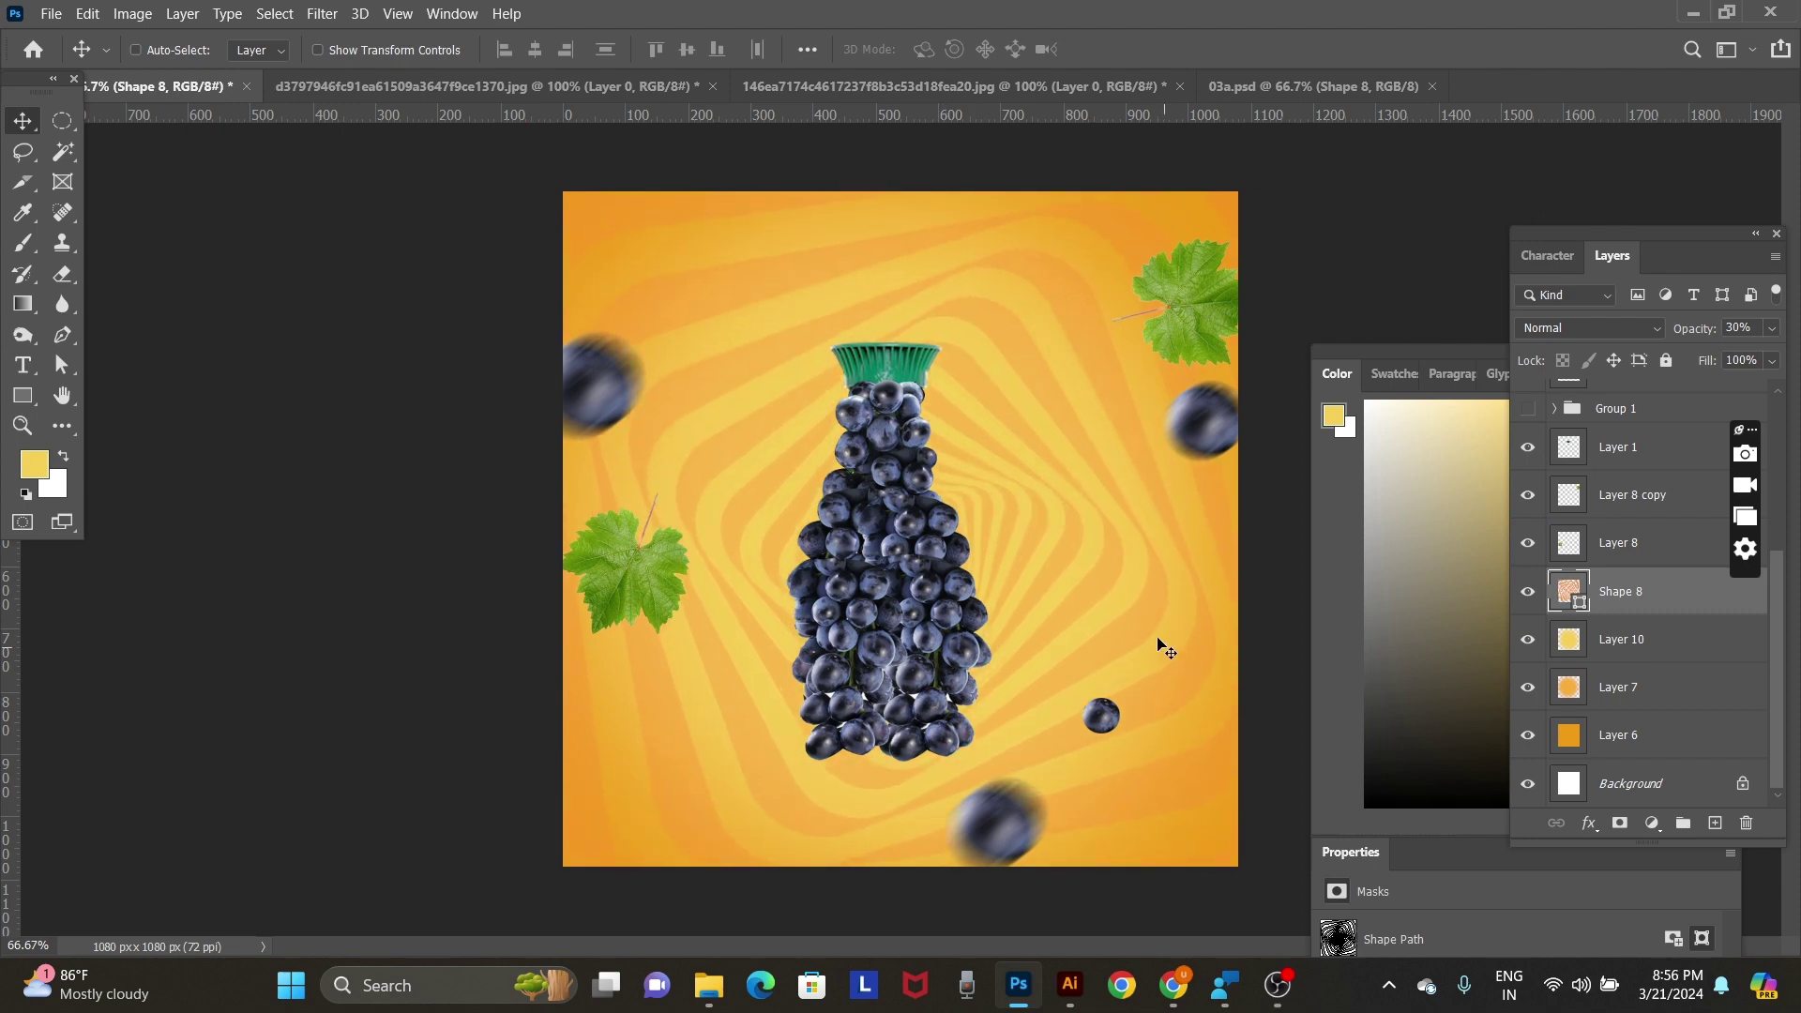
pyautogui.moveTo(1111, 609); pyautogui.dragTo(1091, 606)
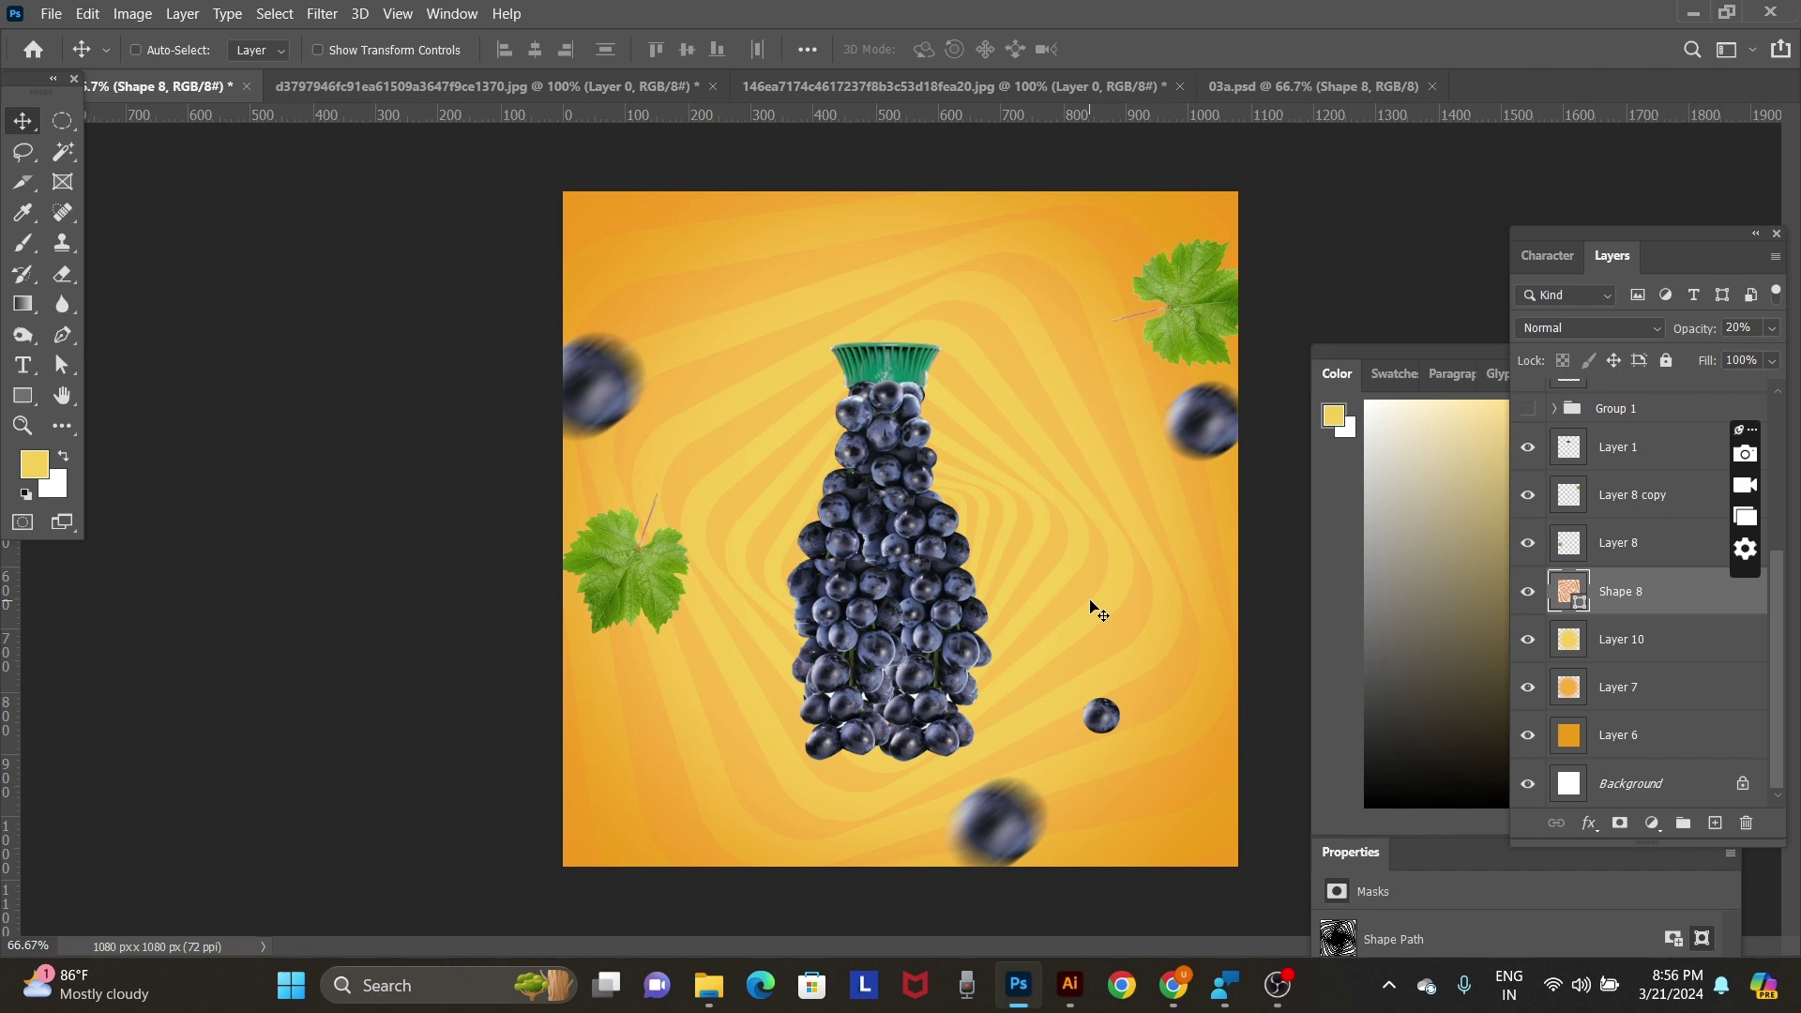
# Select the Group 1 copy bottle layer together with the bottle cap layer.
pyautogui.rightClick(929, 563)
pyautogui.click(971, 574)
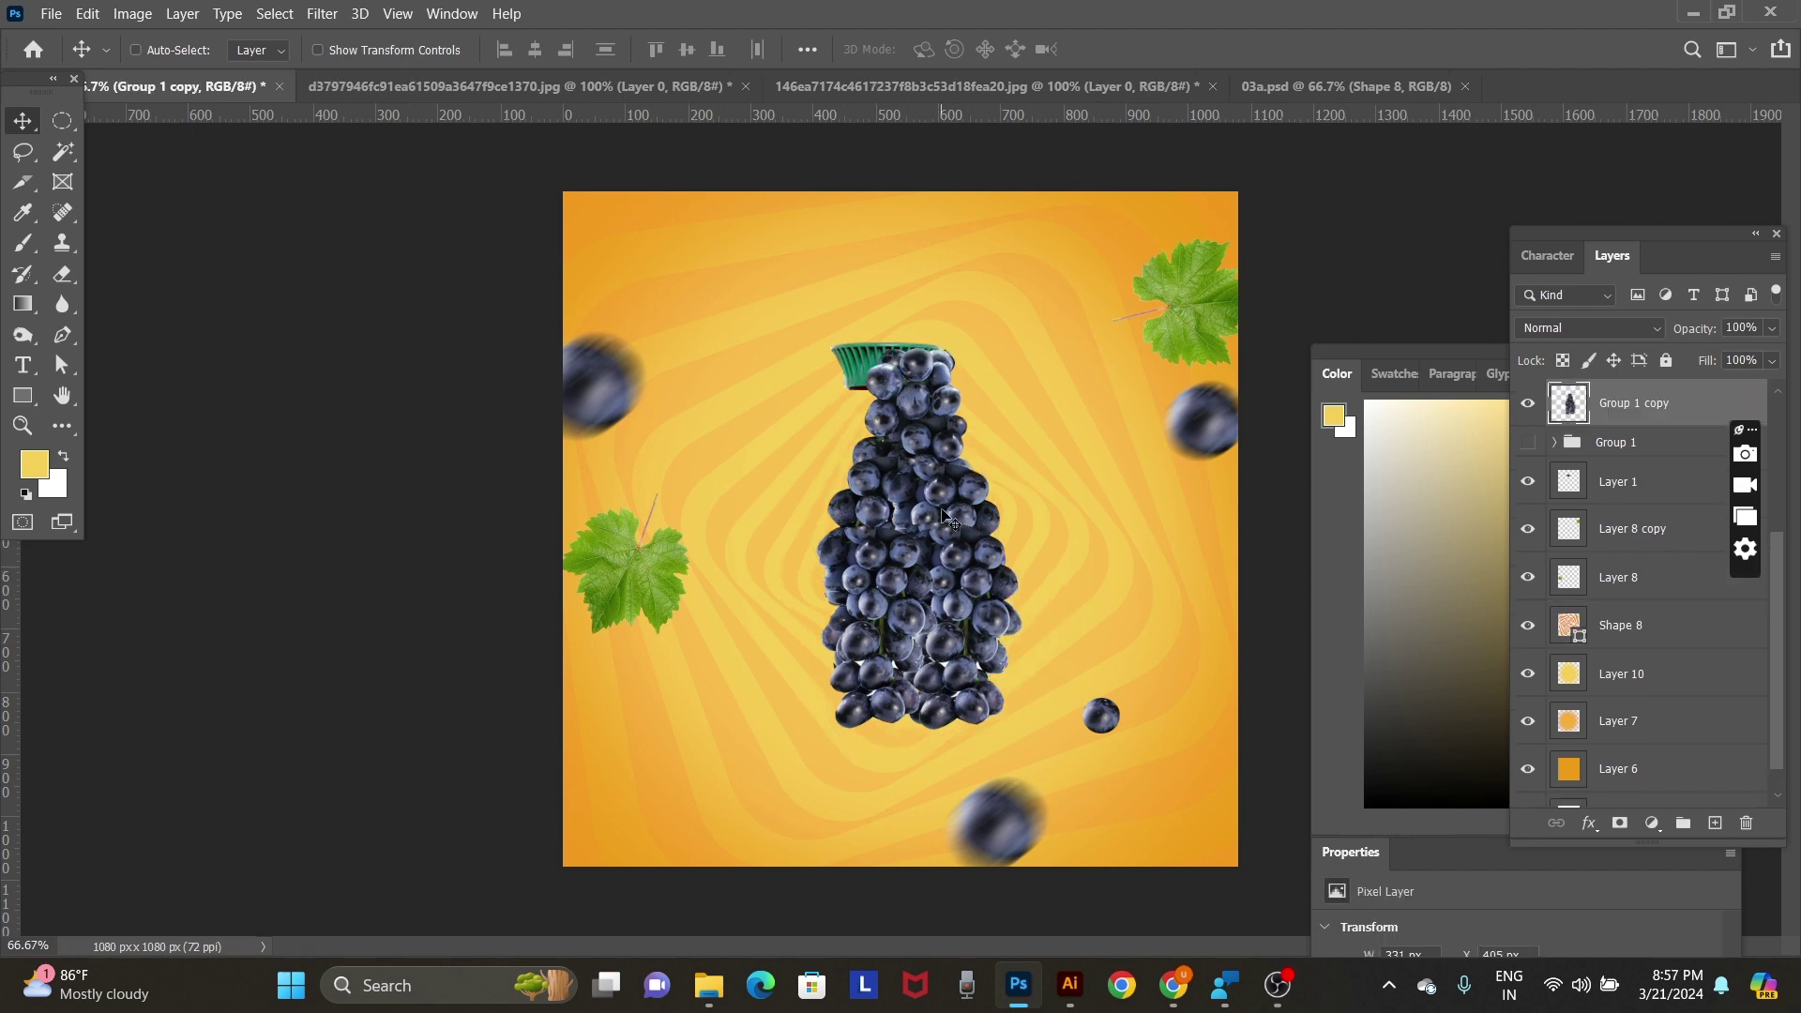
pyautogui.press('ctrl')
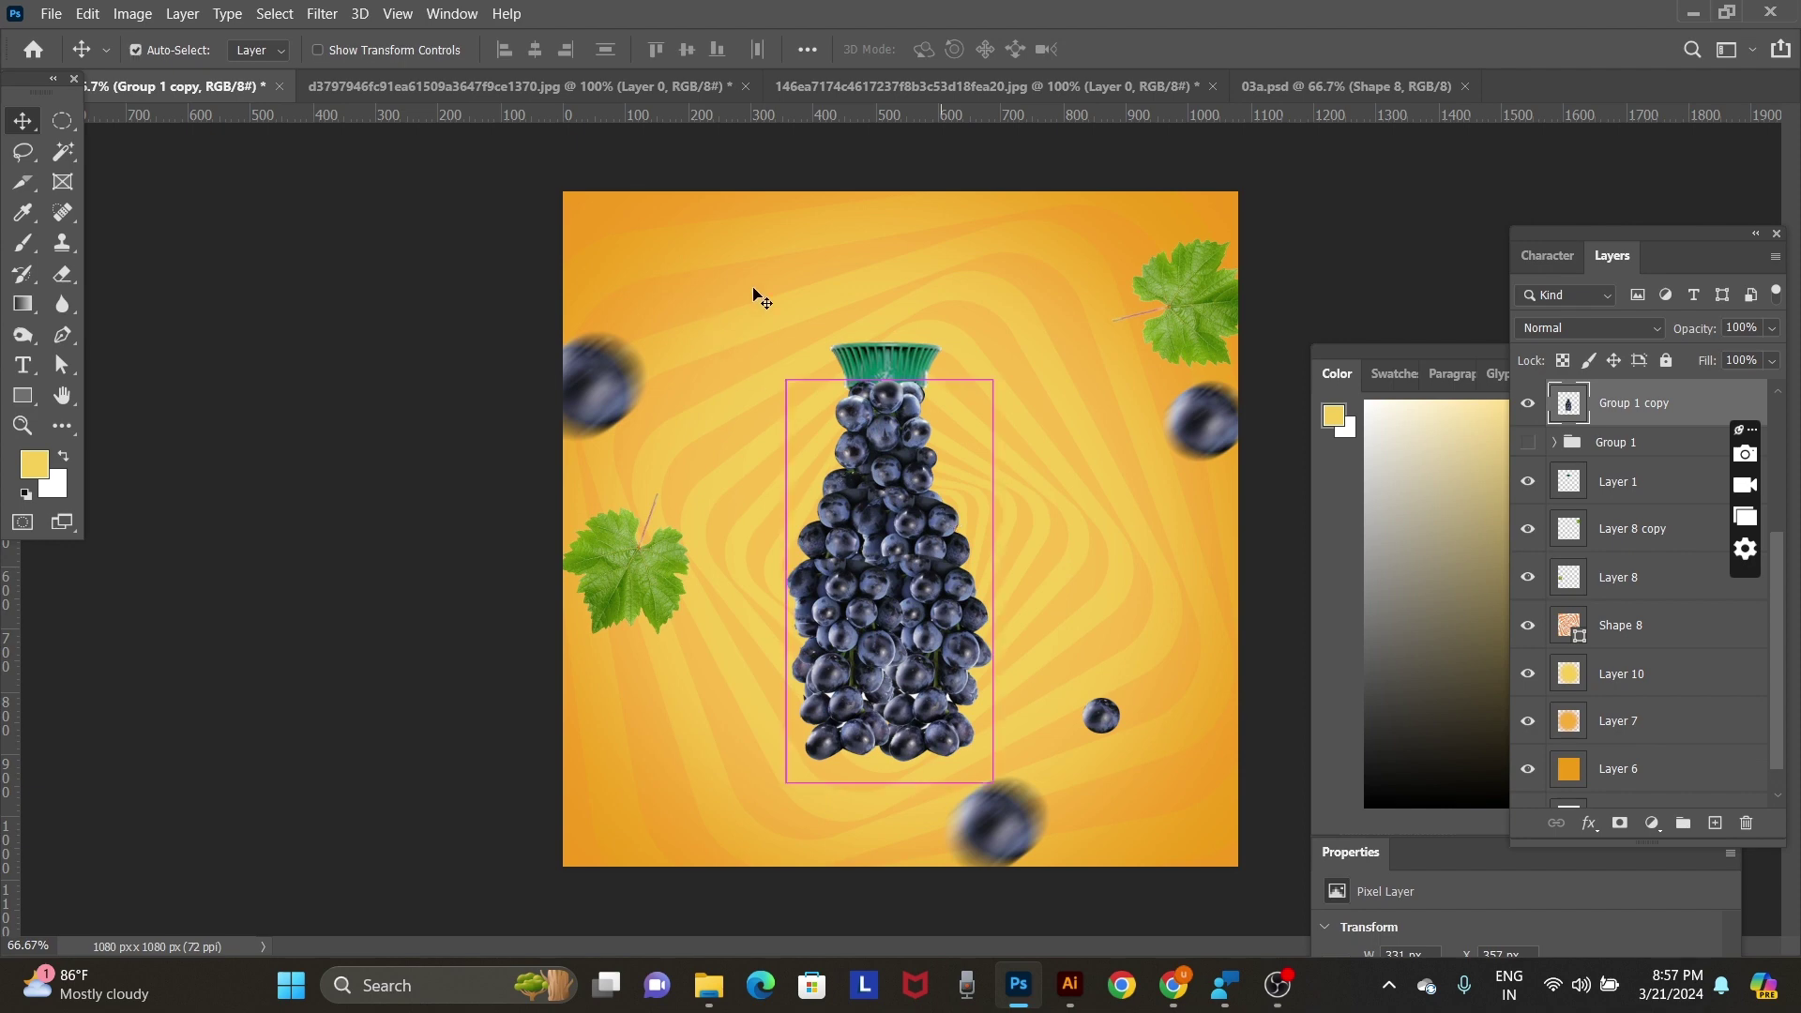
pyautogui.keyDown('shift'); pyautogui.click(882, 375); pyautogui.keyUp('shift')
# Rotate the grape bottle and cap slightly clockwise.
pyautogui.hotkey('ctrl', 't')
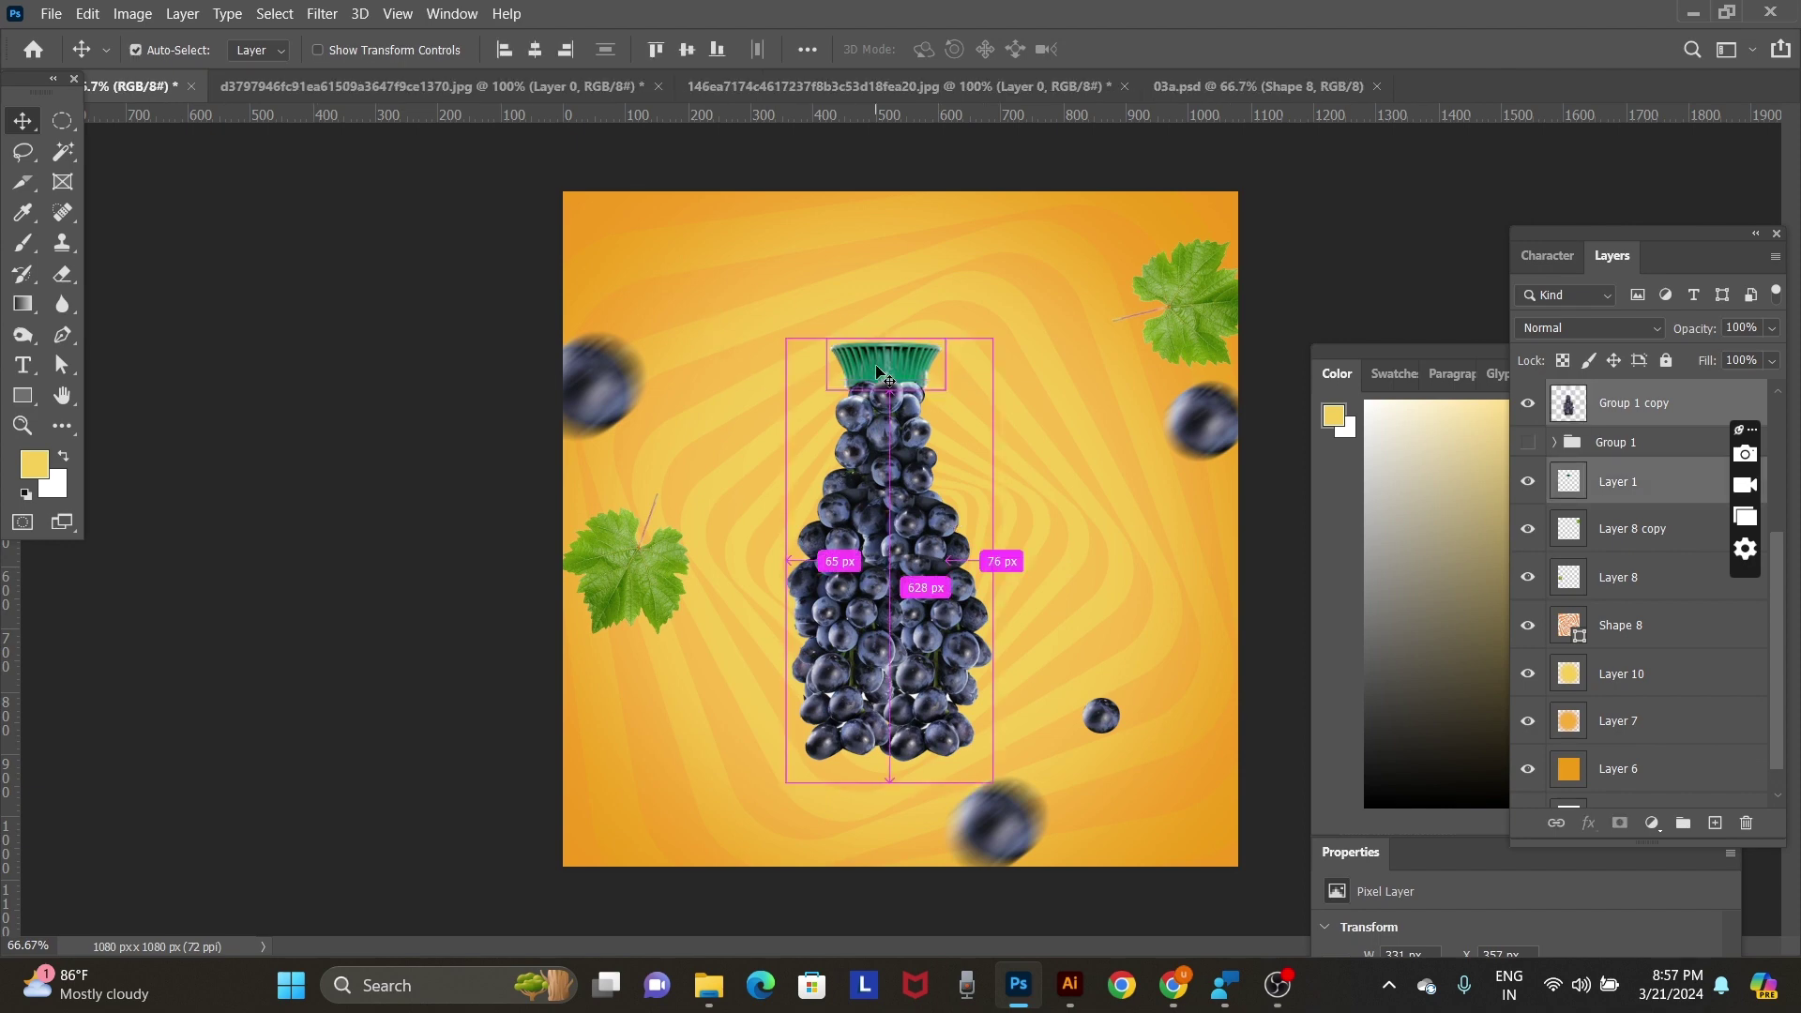
pyautogui.moveTo(1034, 261); pyautogui.dragTo(966, 242)
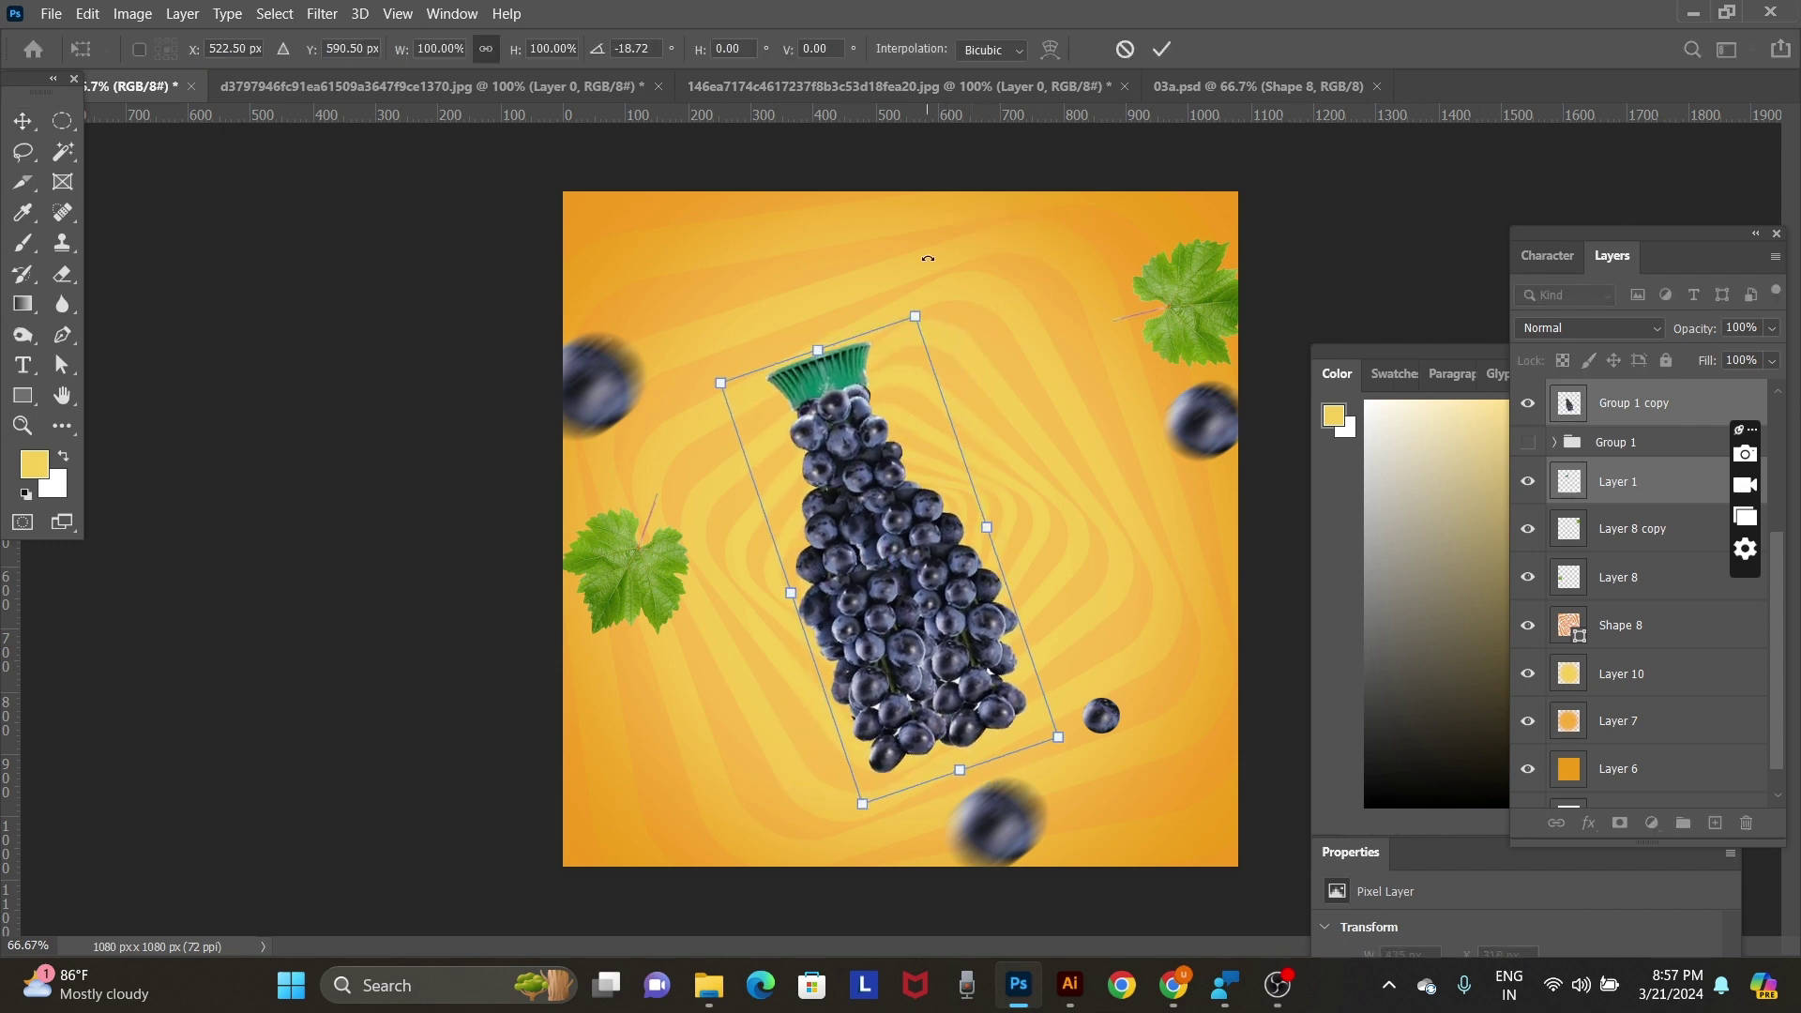
pyautogui.press('Return')
# Move the left leaf (Layer 8) down, duplicate it, and apply Motion Blur to the leaf.
pyautogui.rightClick(644, 563)
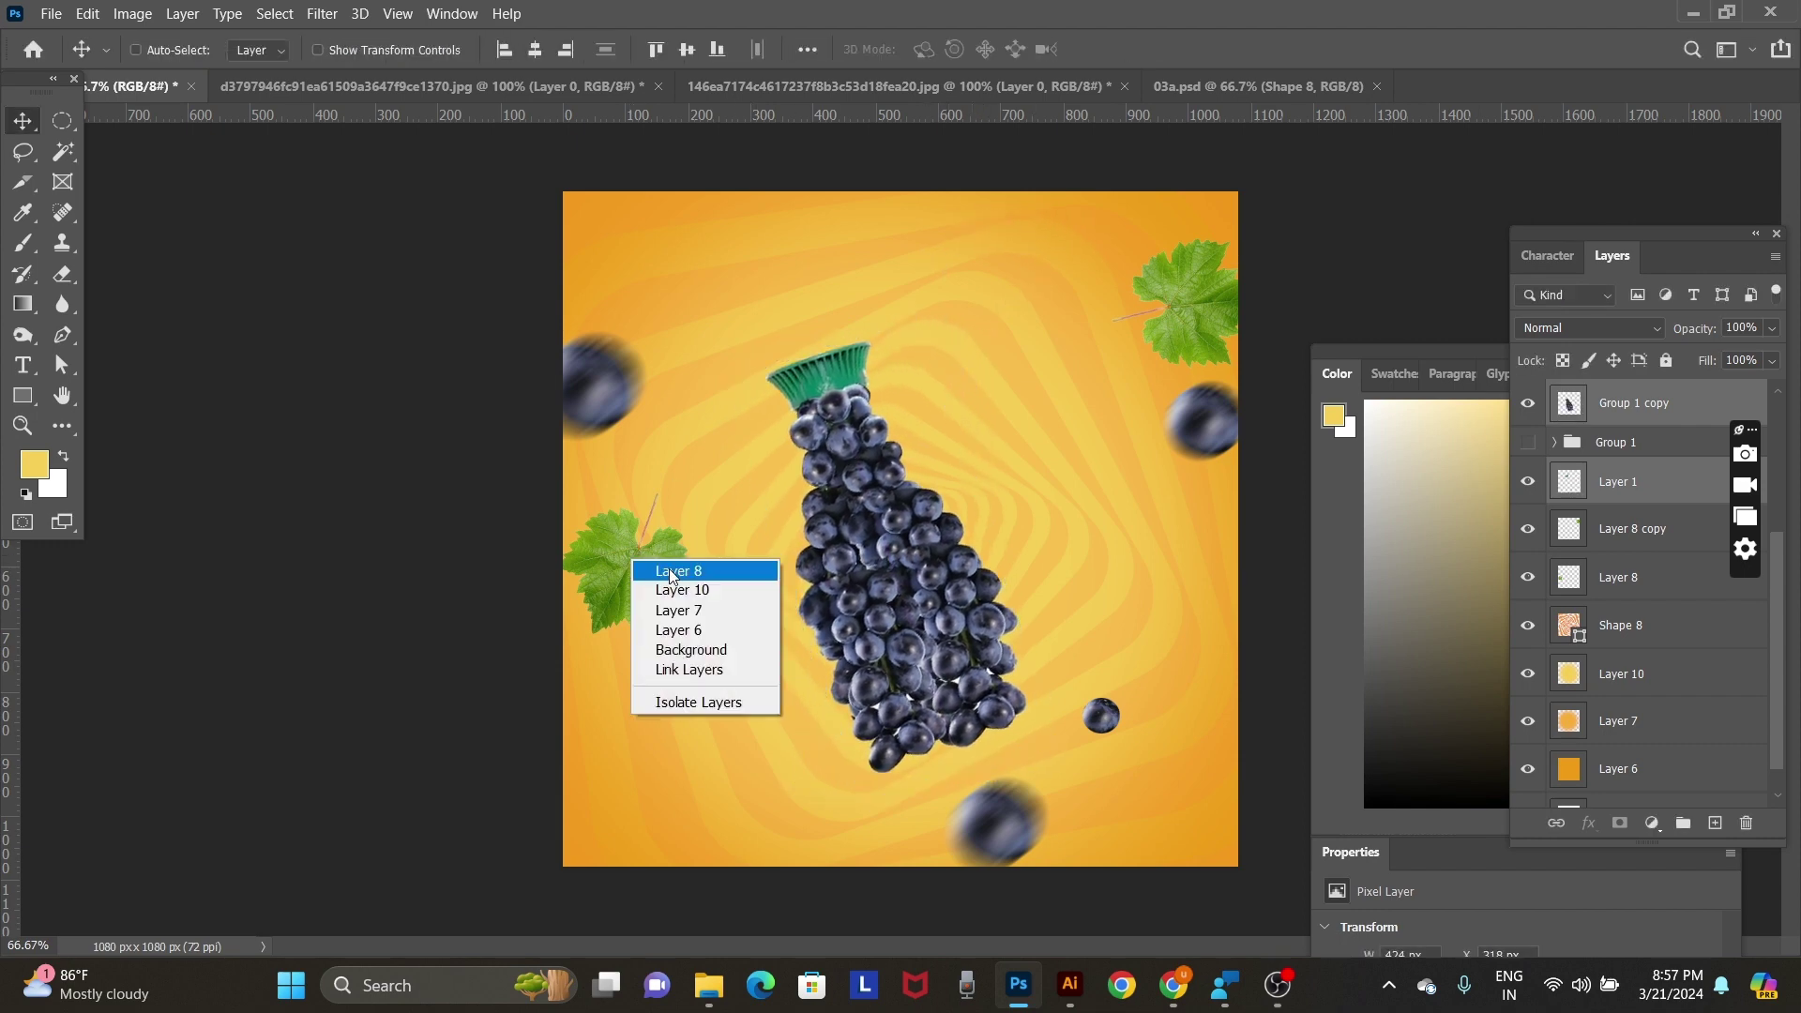
pyautogui.click(672, 573)
pyautogui.moveTo(673, 575); pyautogui.dragTo(663, 615)
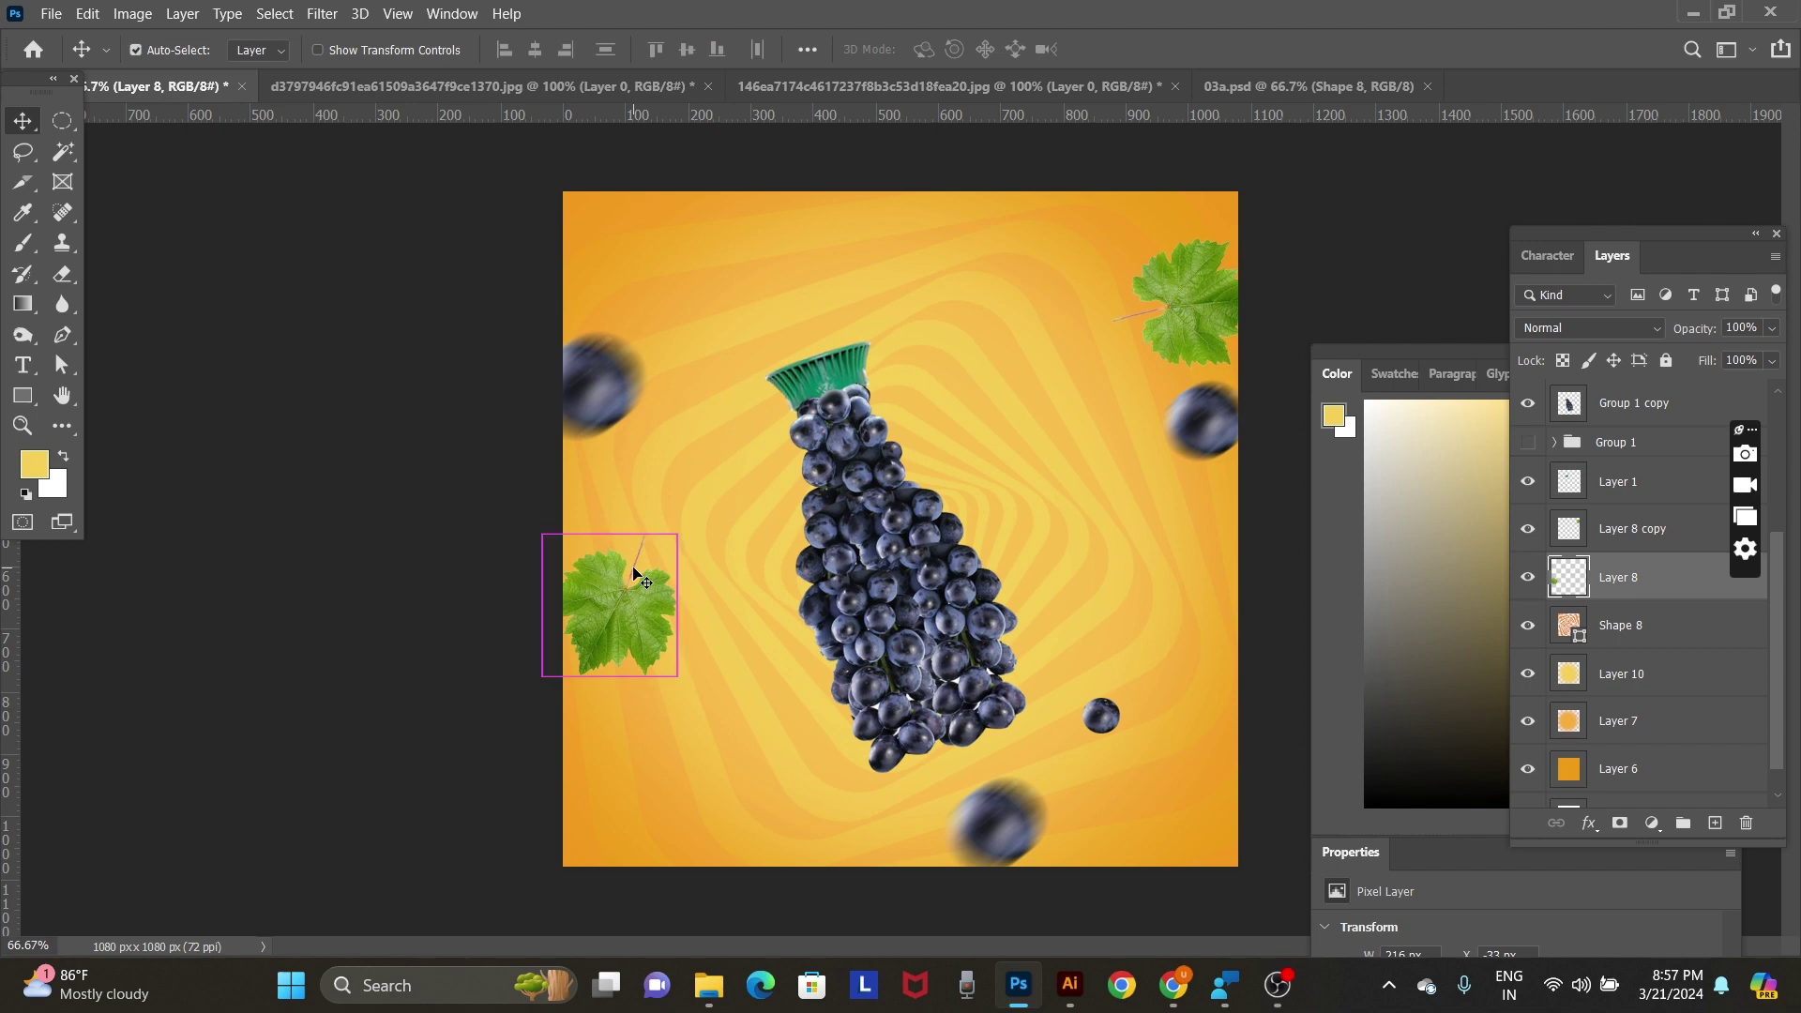
pyautogui.hotkey('ctrl', 'j')
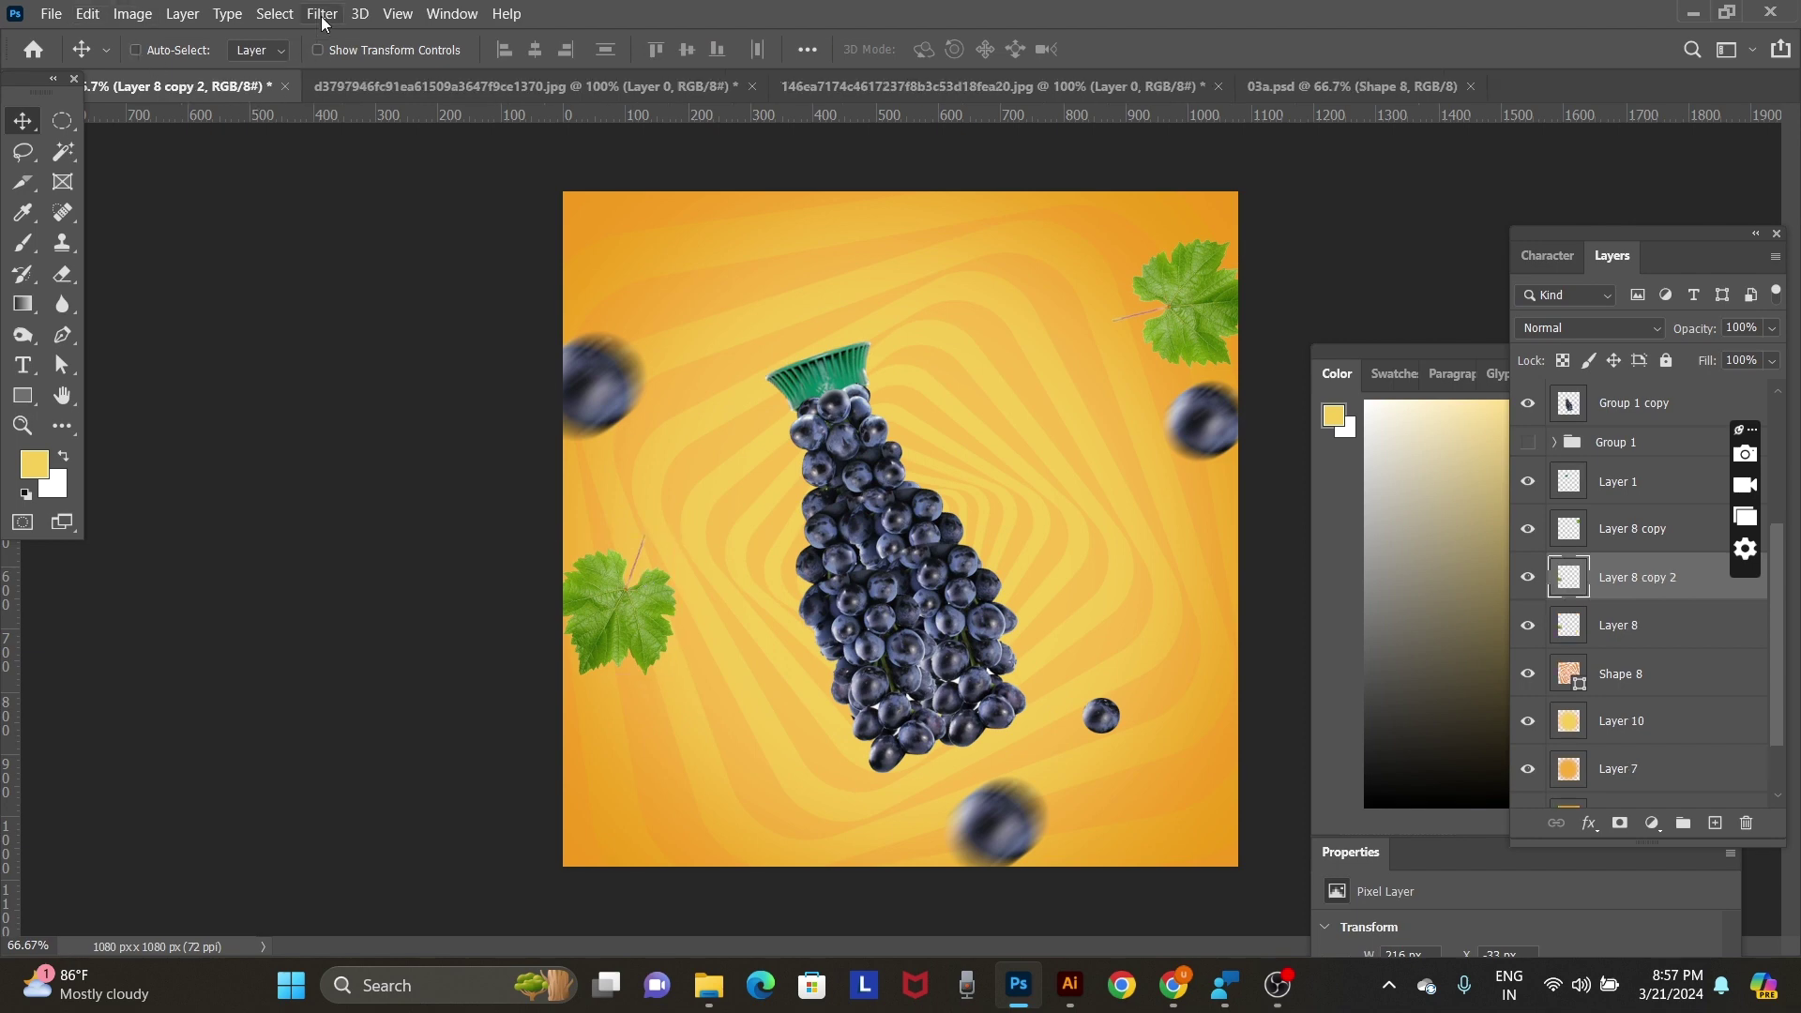
pyautogui.click(321, 14)
pyautogui.moveTo(451, 263)
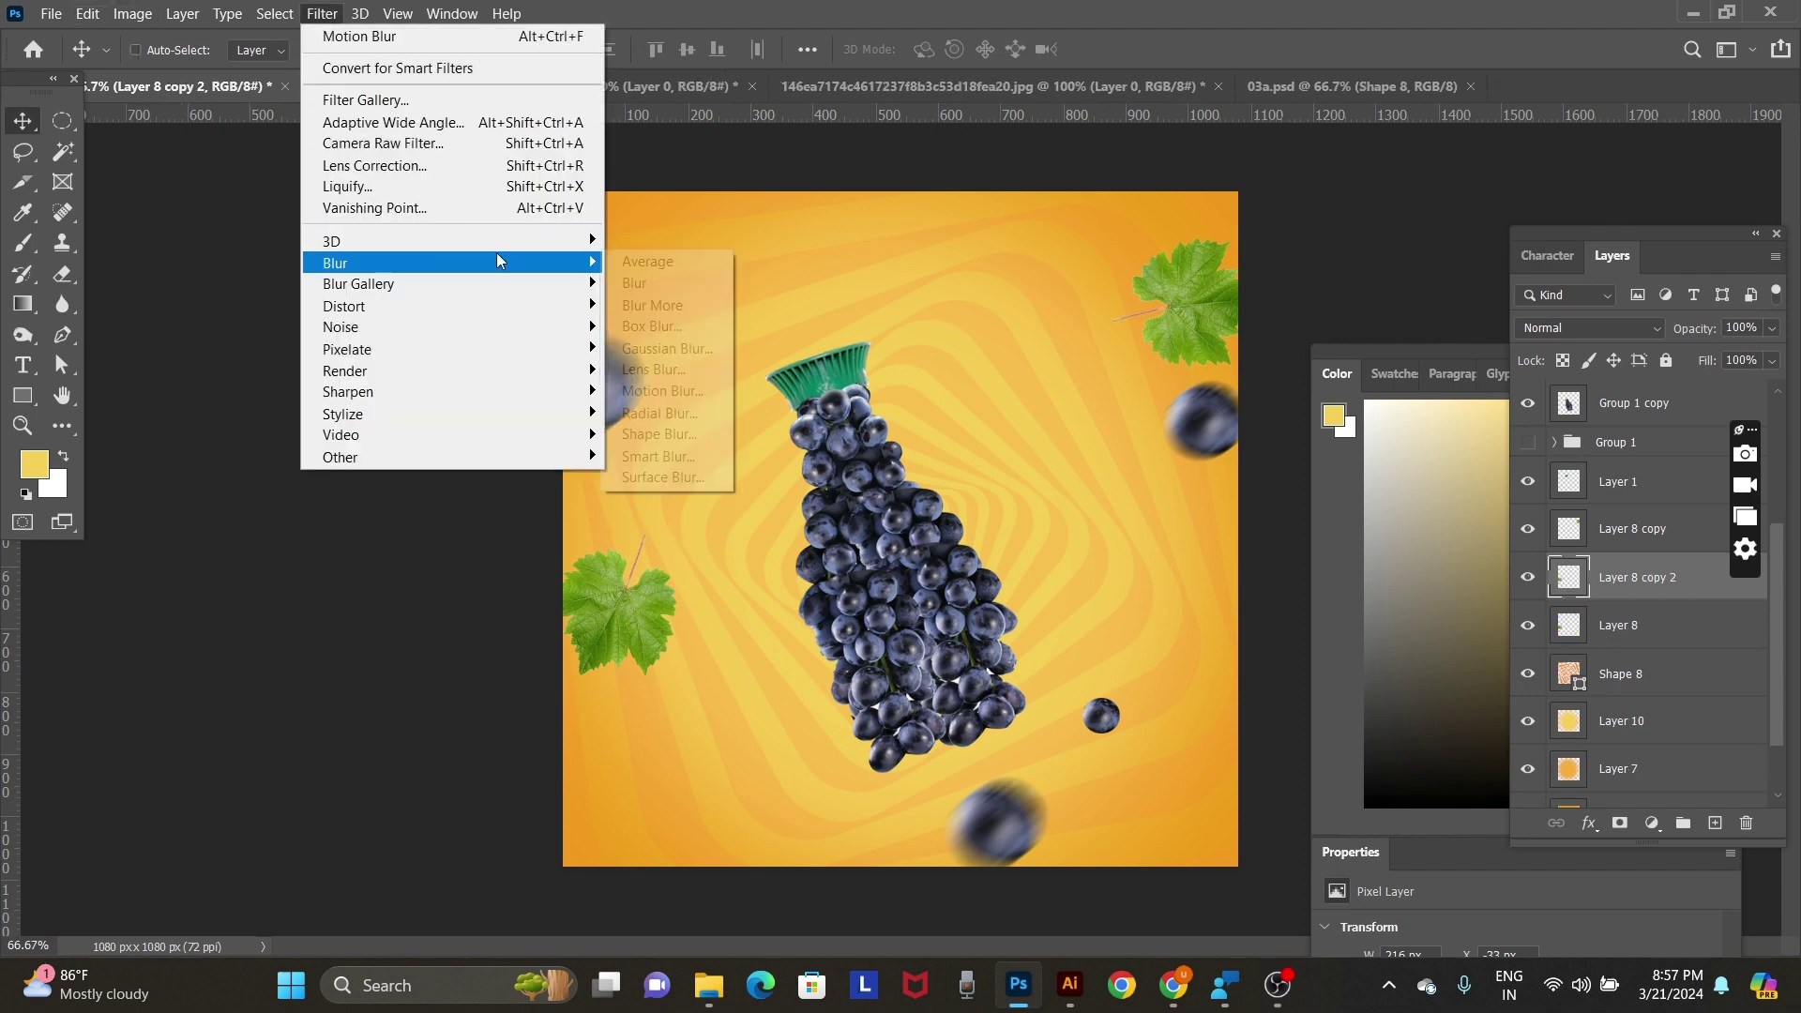
pyautogui.click(661, 391)
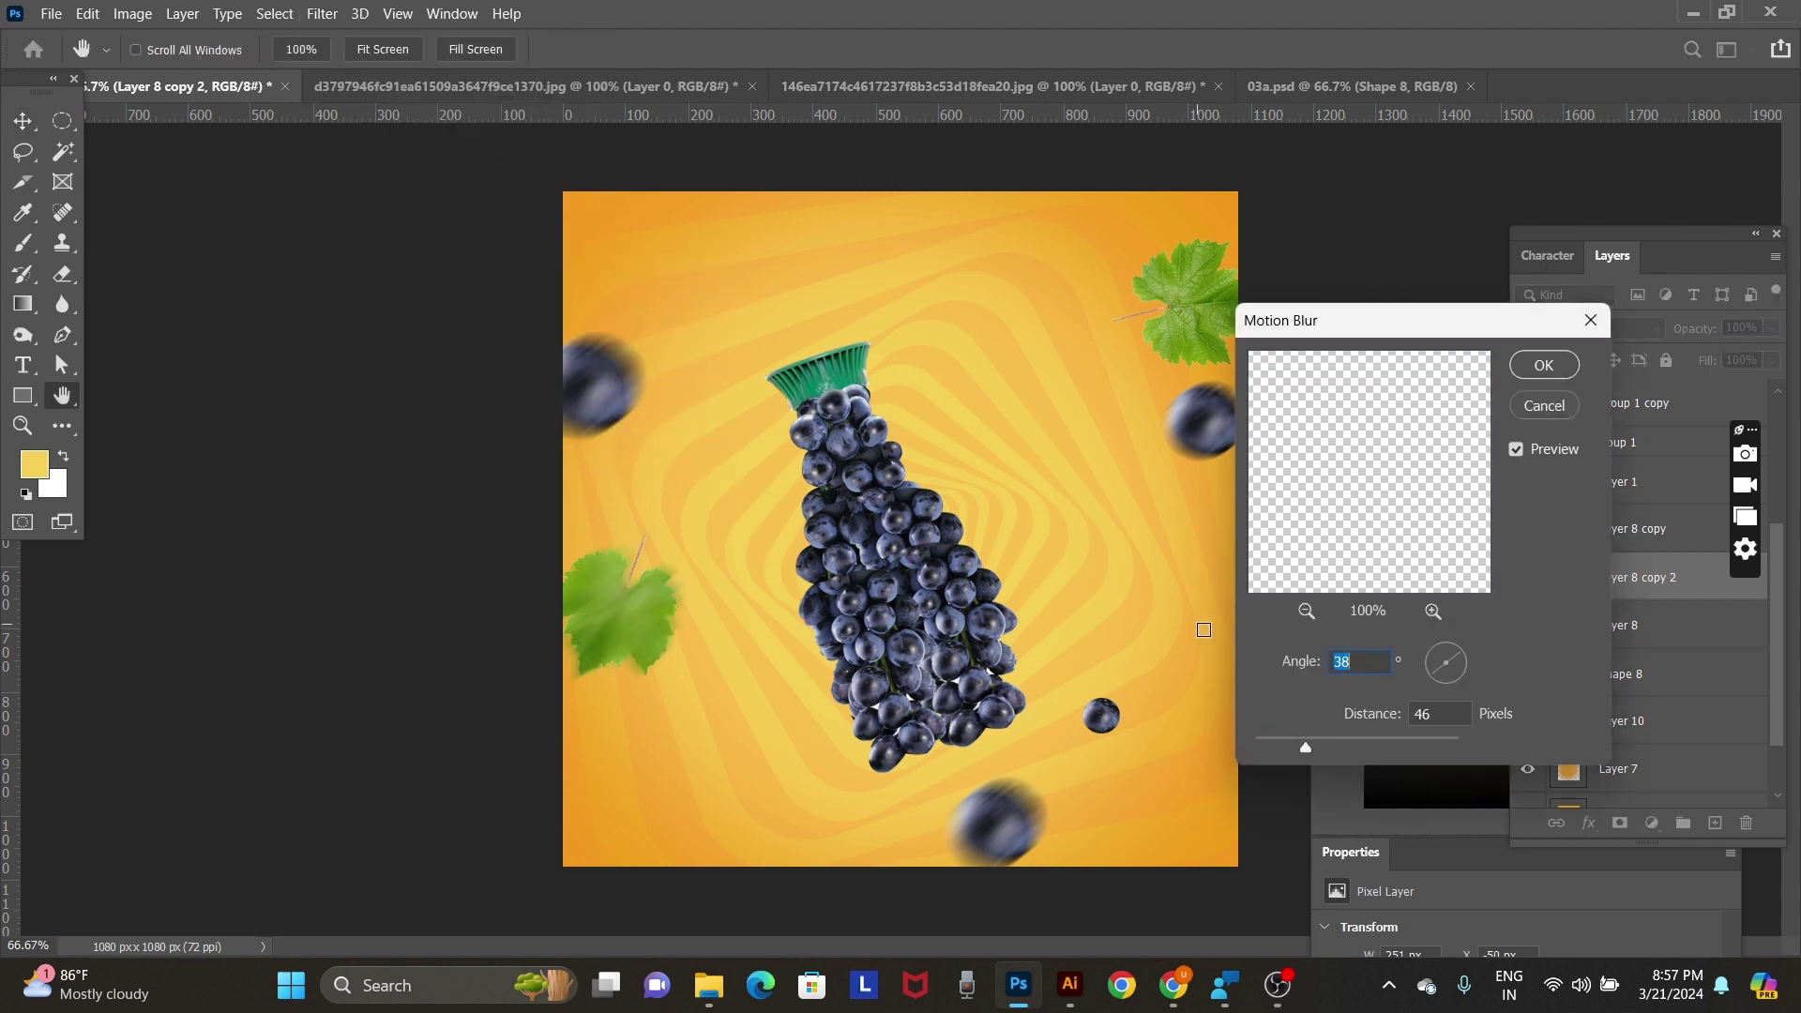
pyautogui.press('Return')
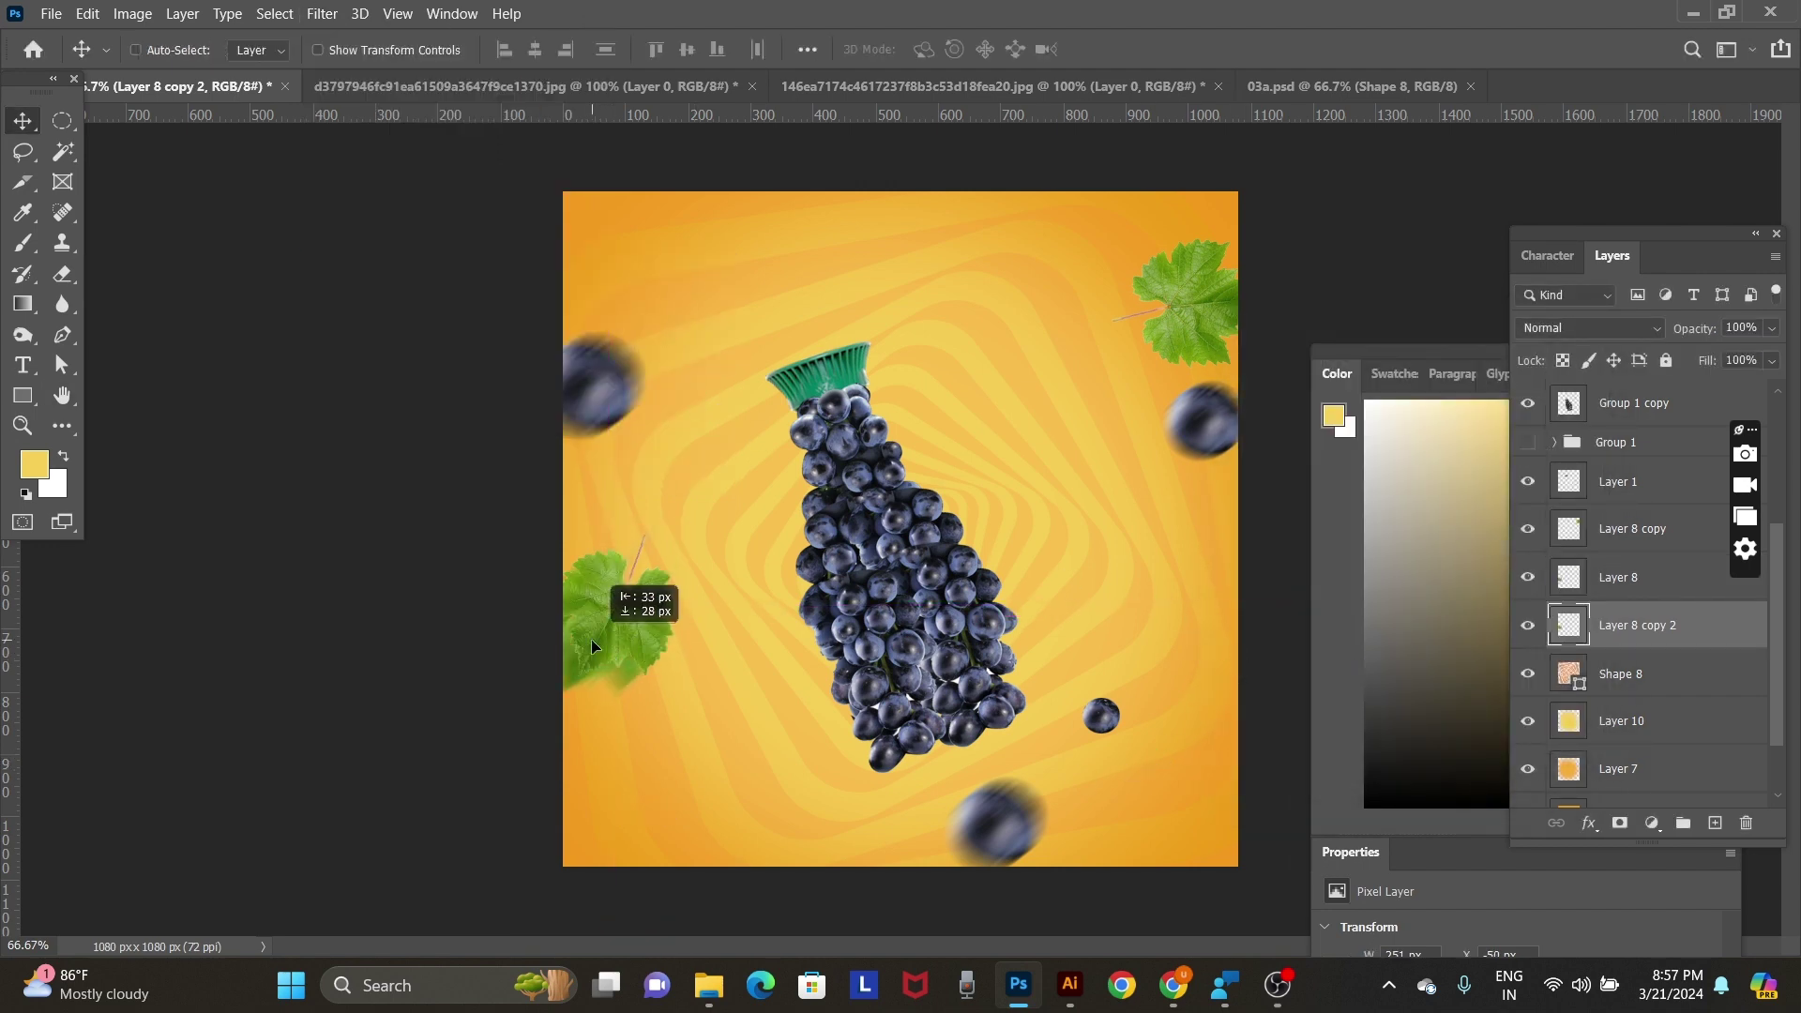
pyautogui.rightClick(655, 612)
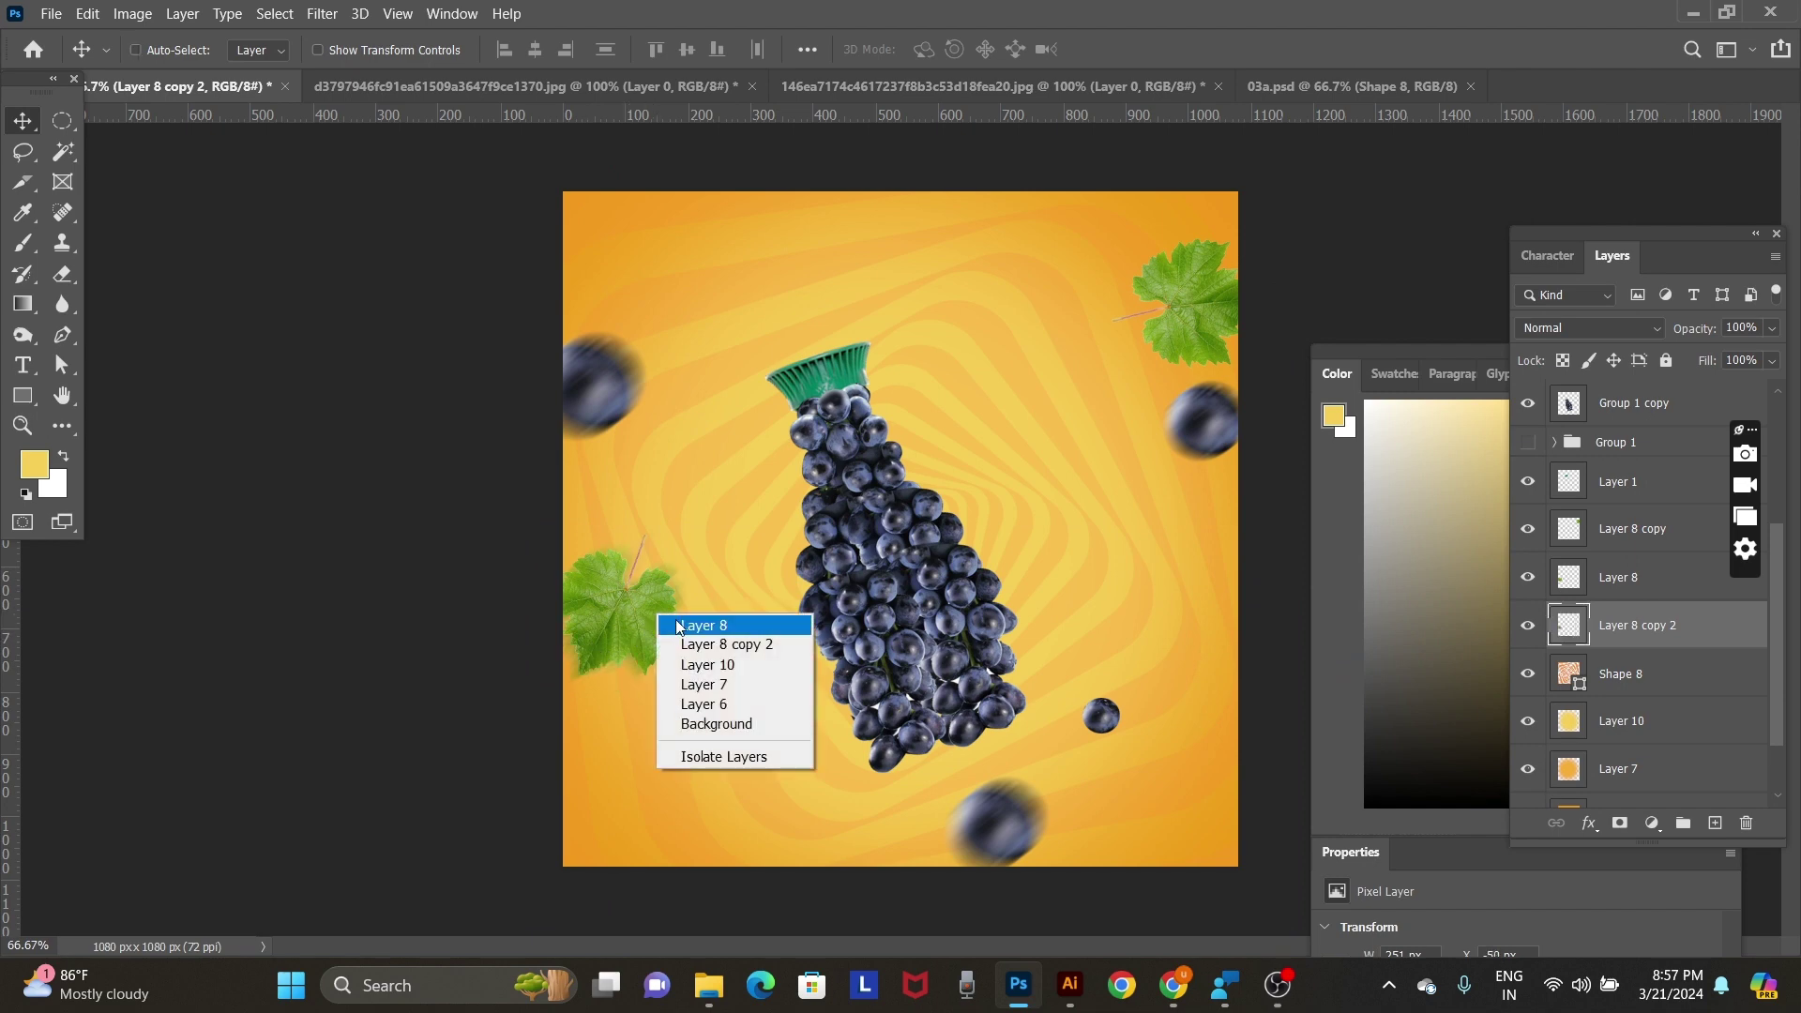
pyautogui.click(702, 624)
pyautogui.moveTo(661, 621); pyautogui.dragTo(645, 632)
# Duplicate the top-right leaf, motion-blur the copy, and place it just beneath and left of the original.
pyautogui.rightClick(1192, 324)
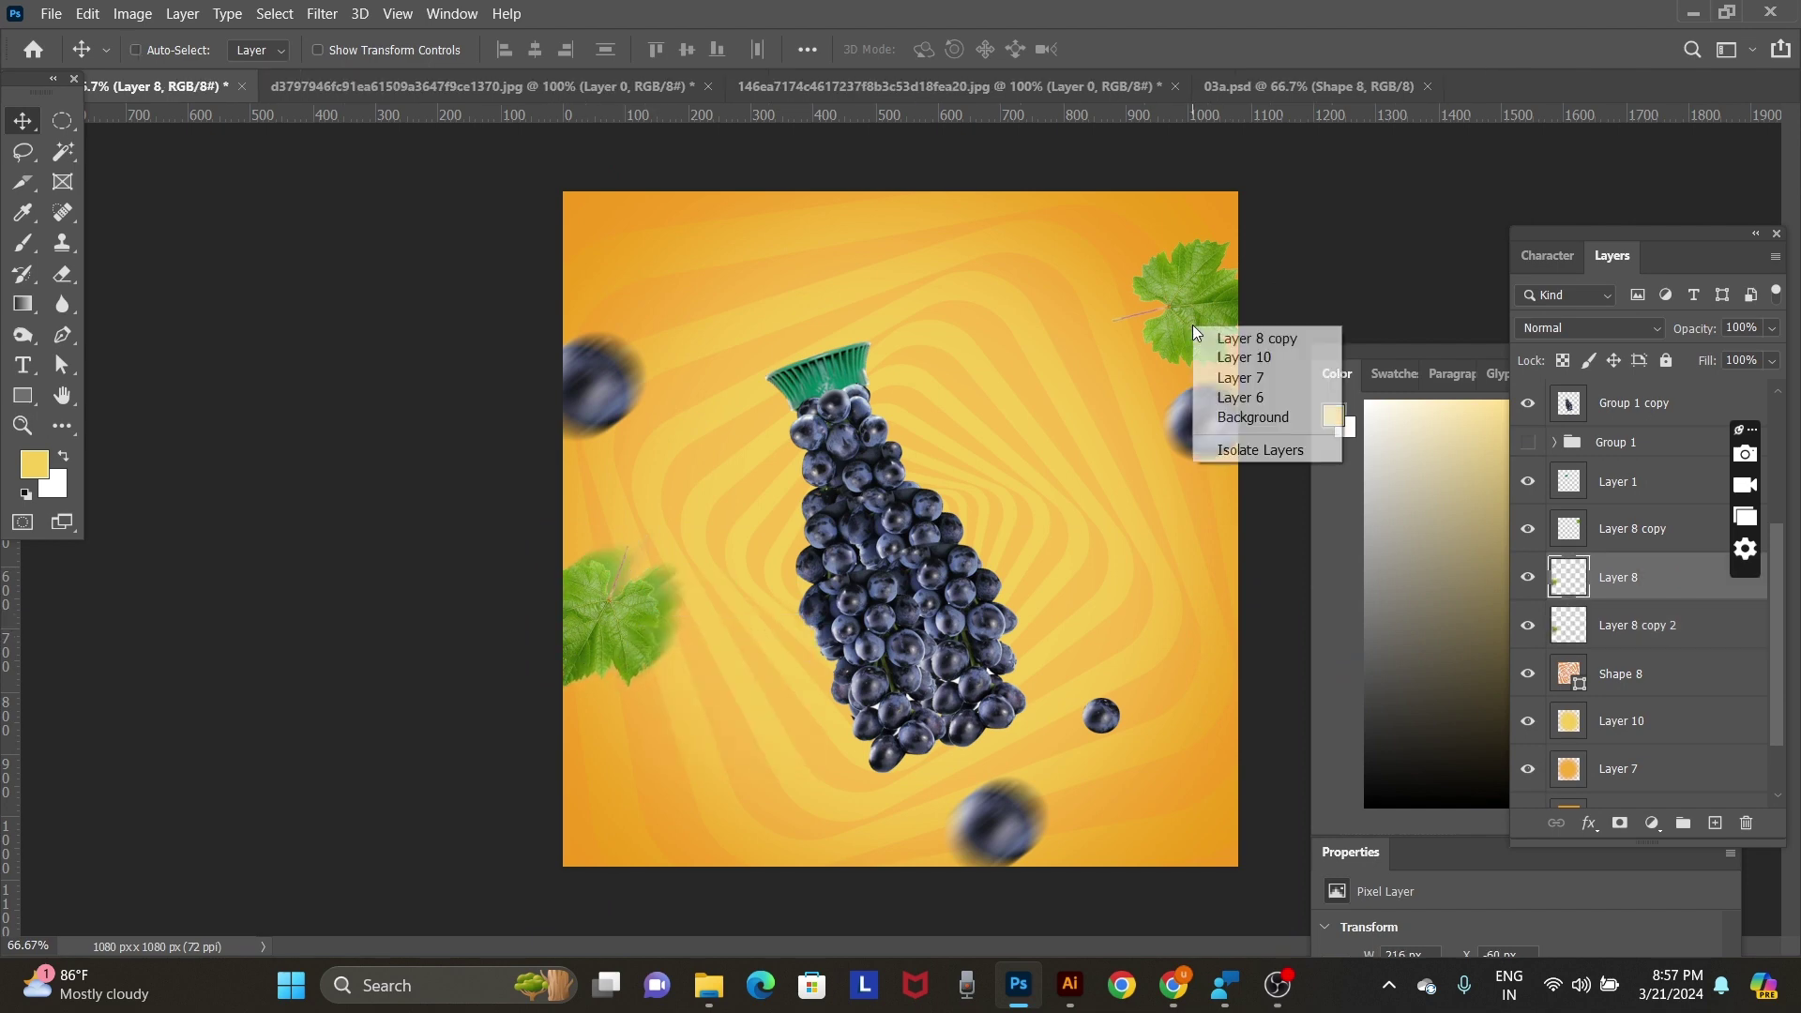
pyautogui.click(1228, 339)
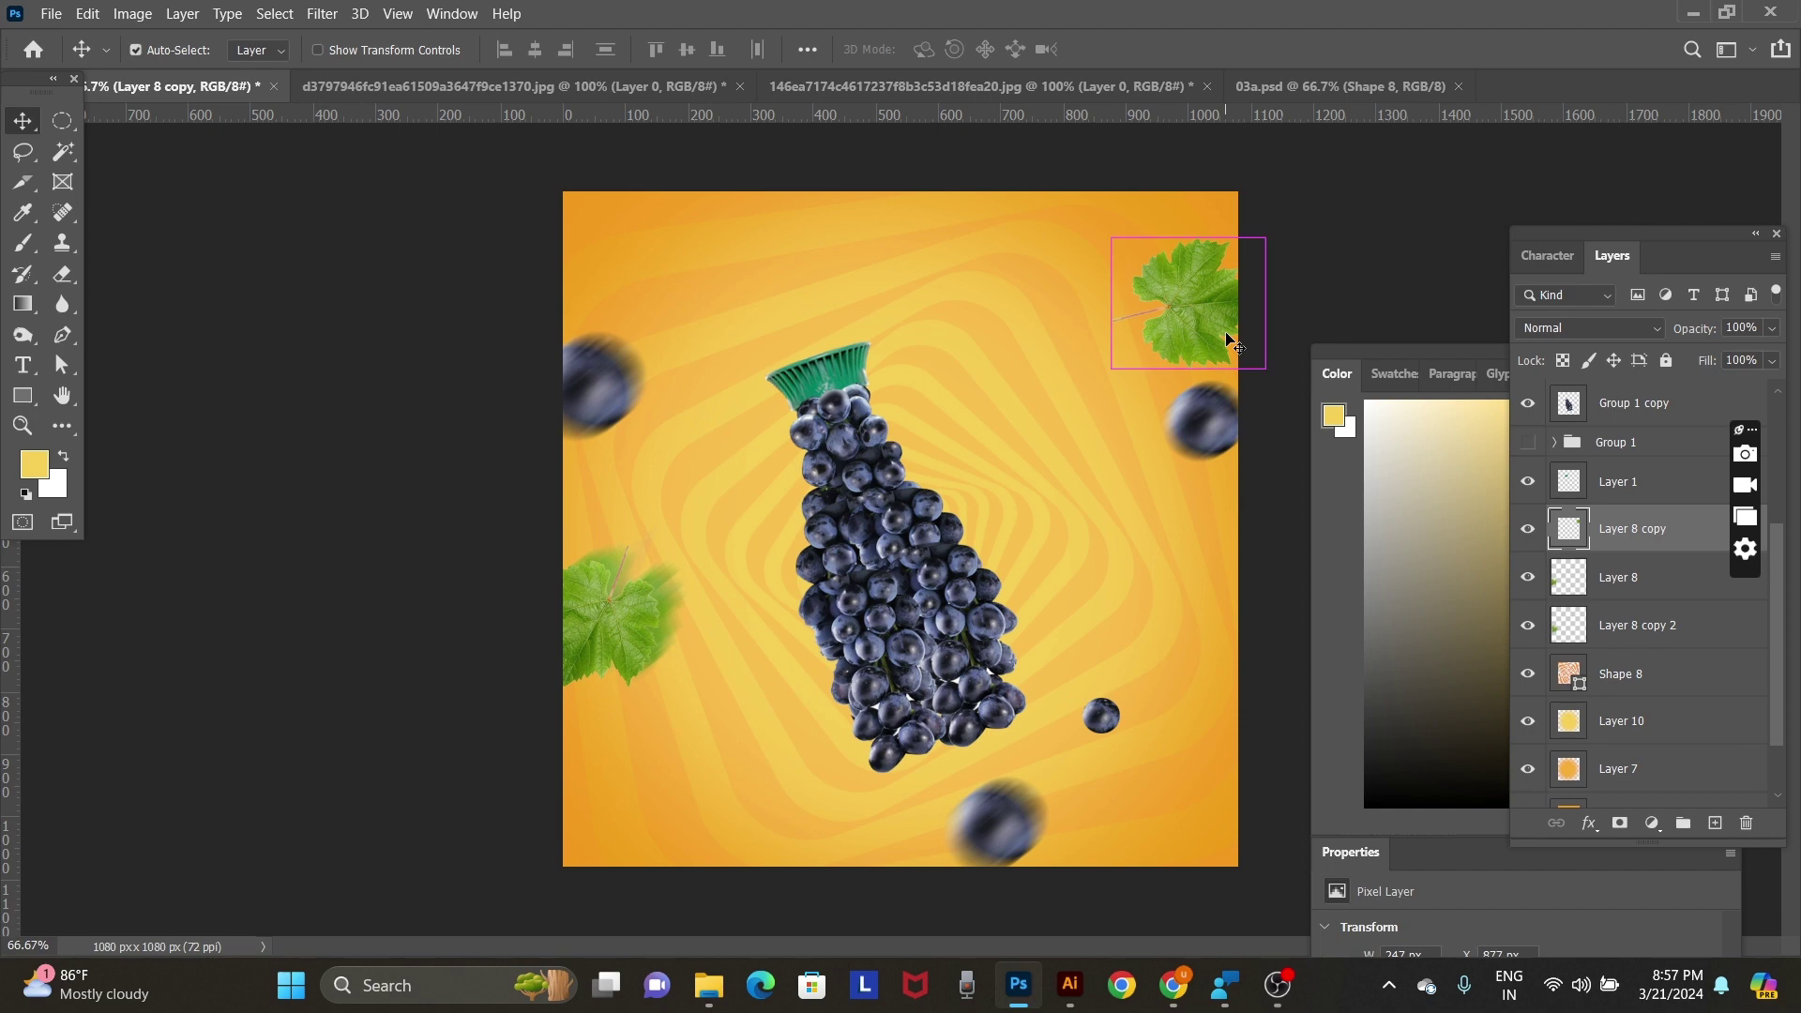
pyautogui.hotkey('ctrl', 'j')
pyautogui.click(321, 13)
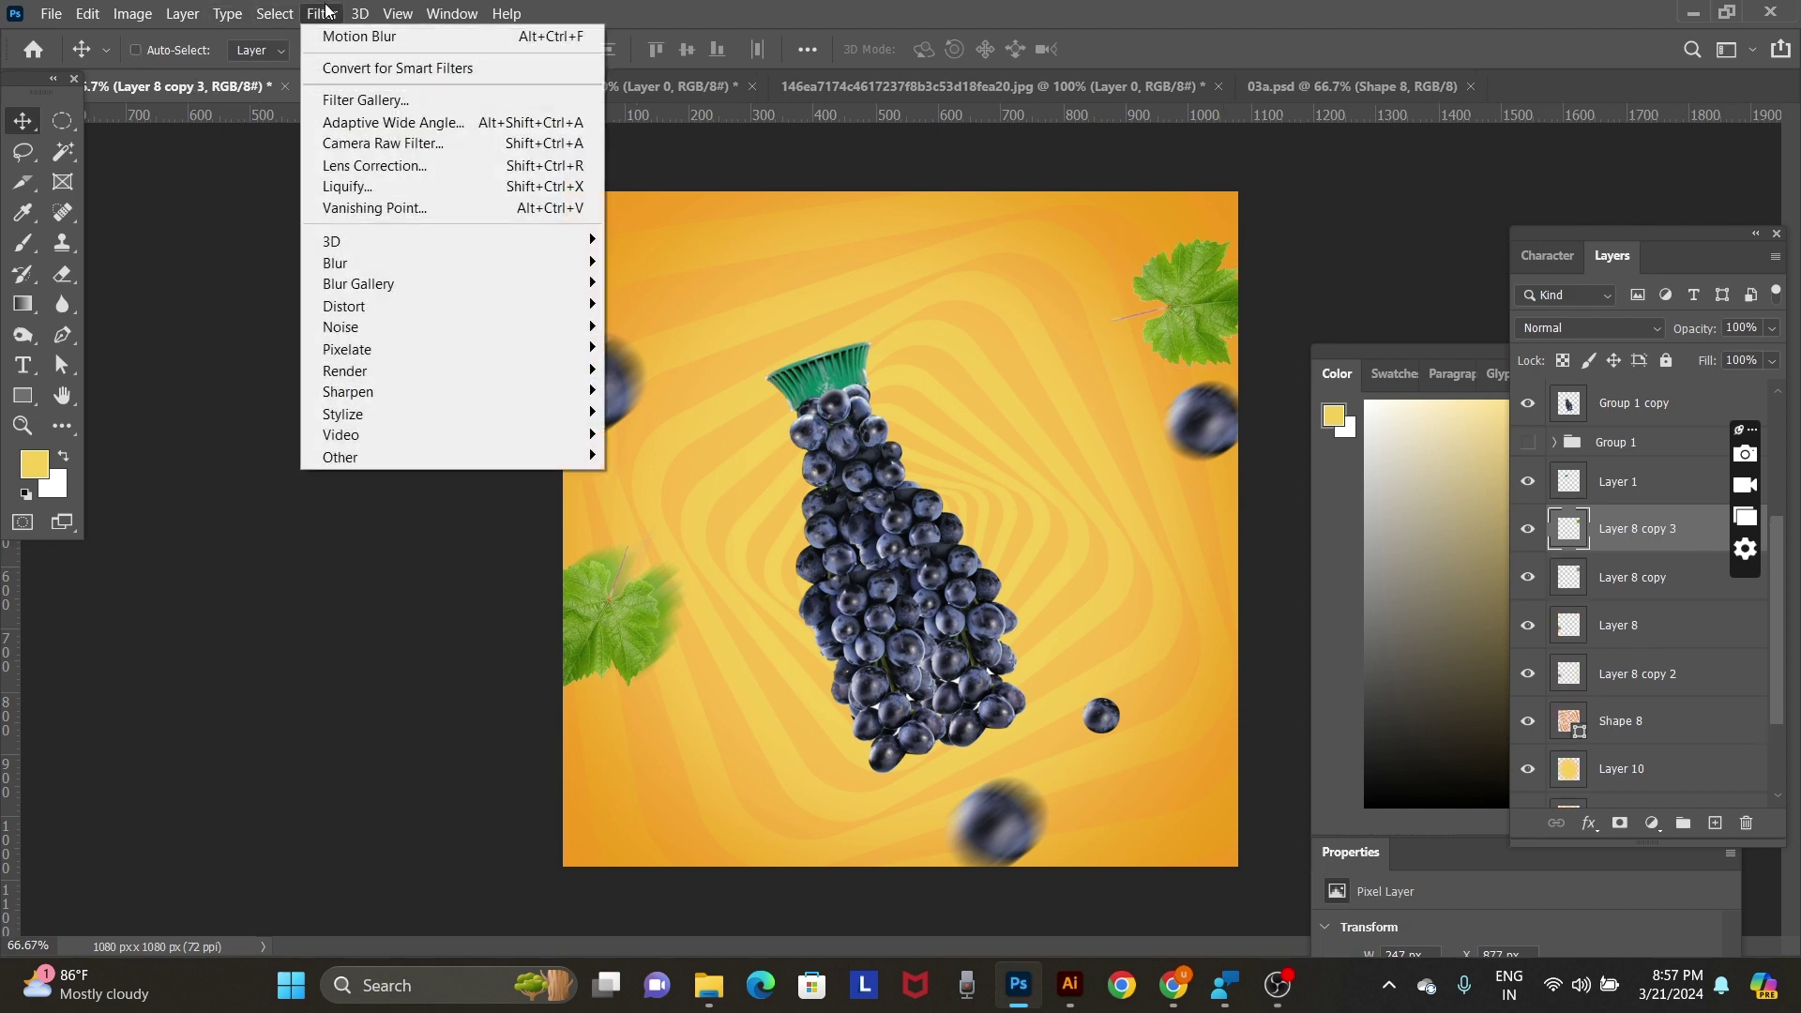
pyautogui.moveTo(335, 263)
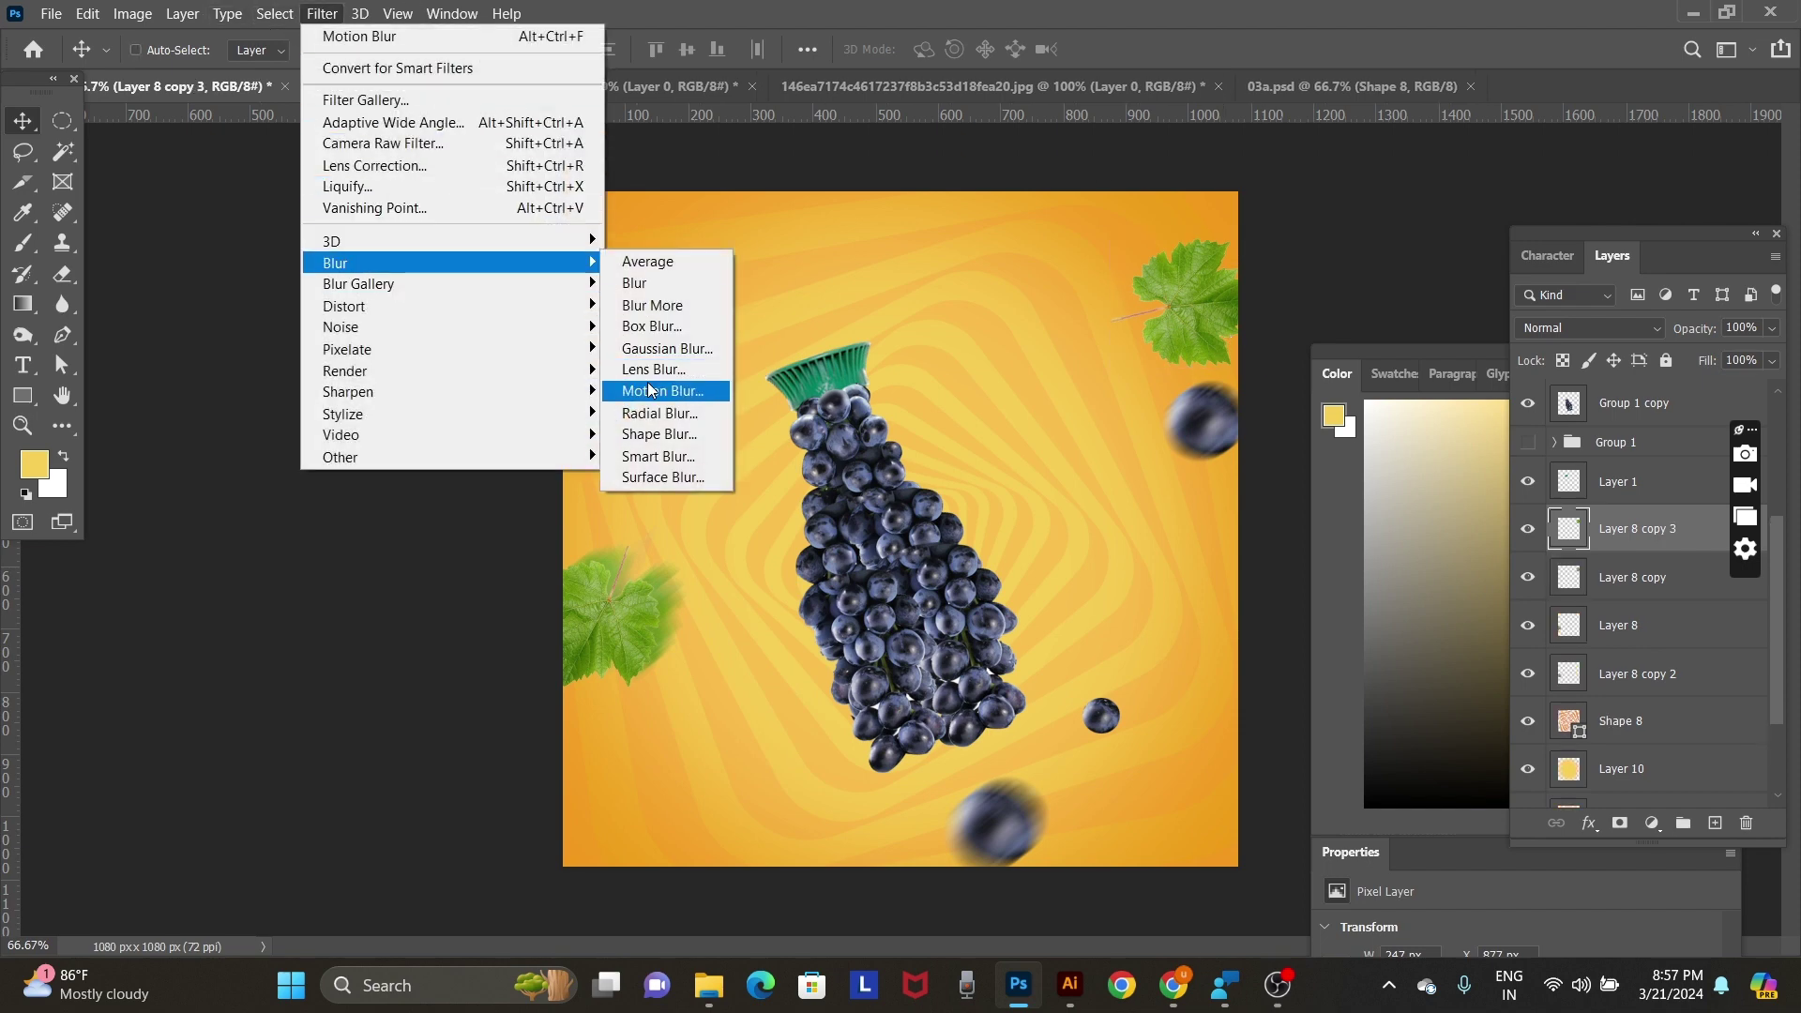
pyautogui.click(652, 392)
pyautogui.press('Return')
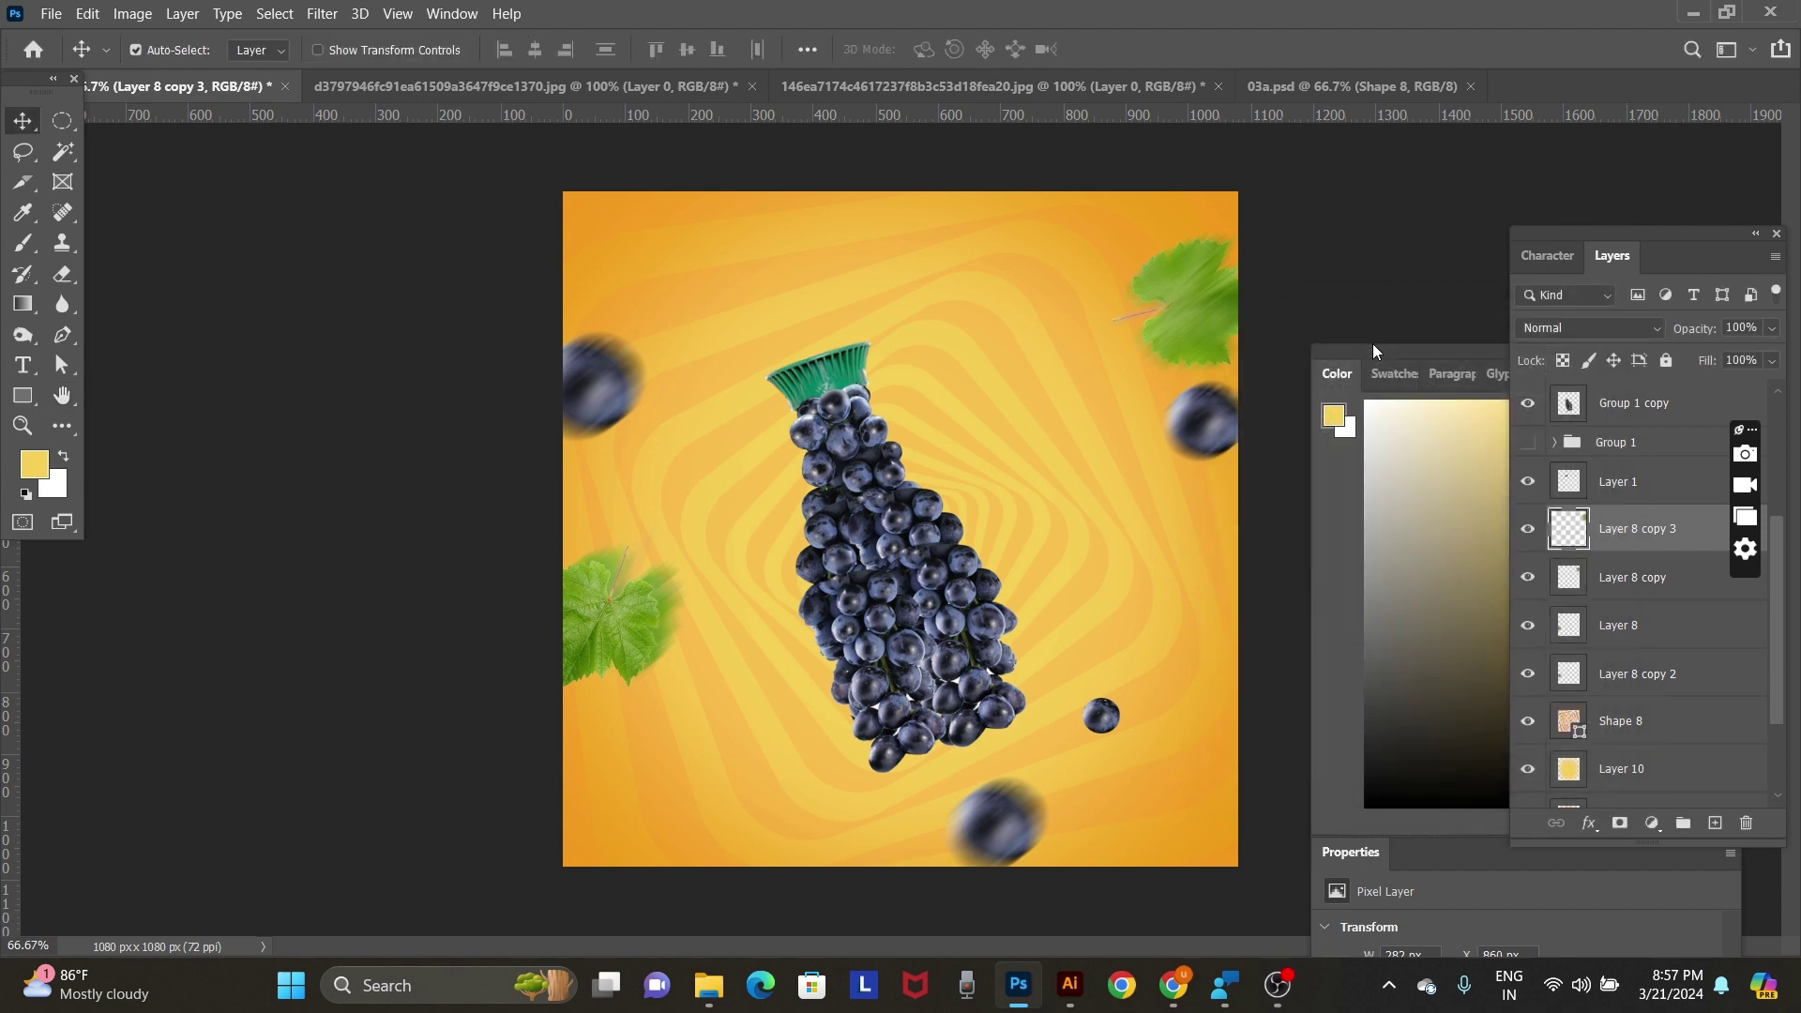
pyautogui.hotkey('ctrl', '[')
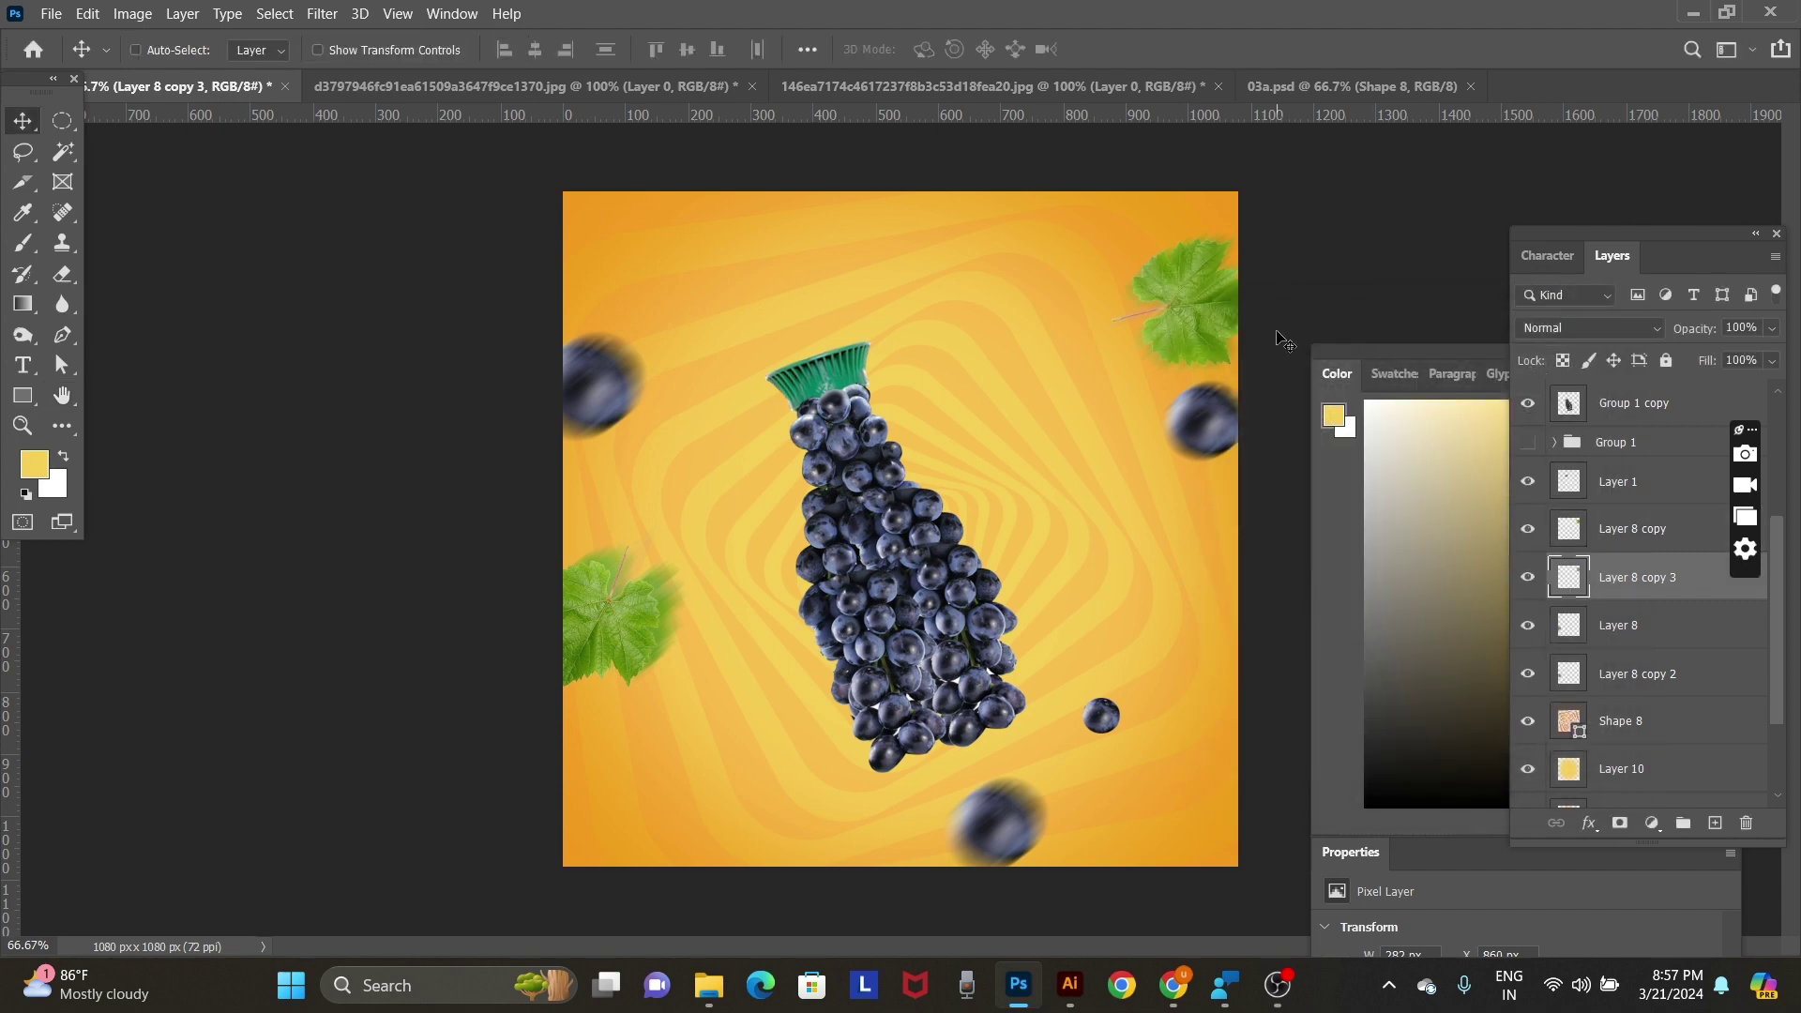
pyautogui.moveTo(1277, 333); pyautogui.dragTo(1256, 345)
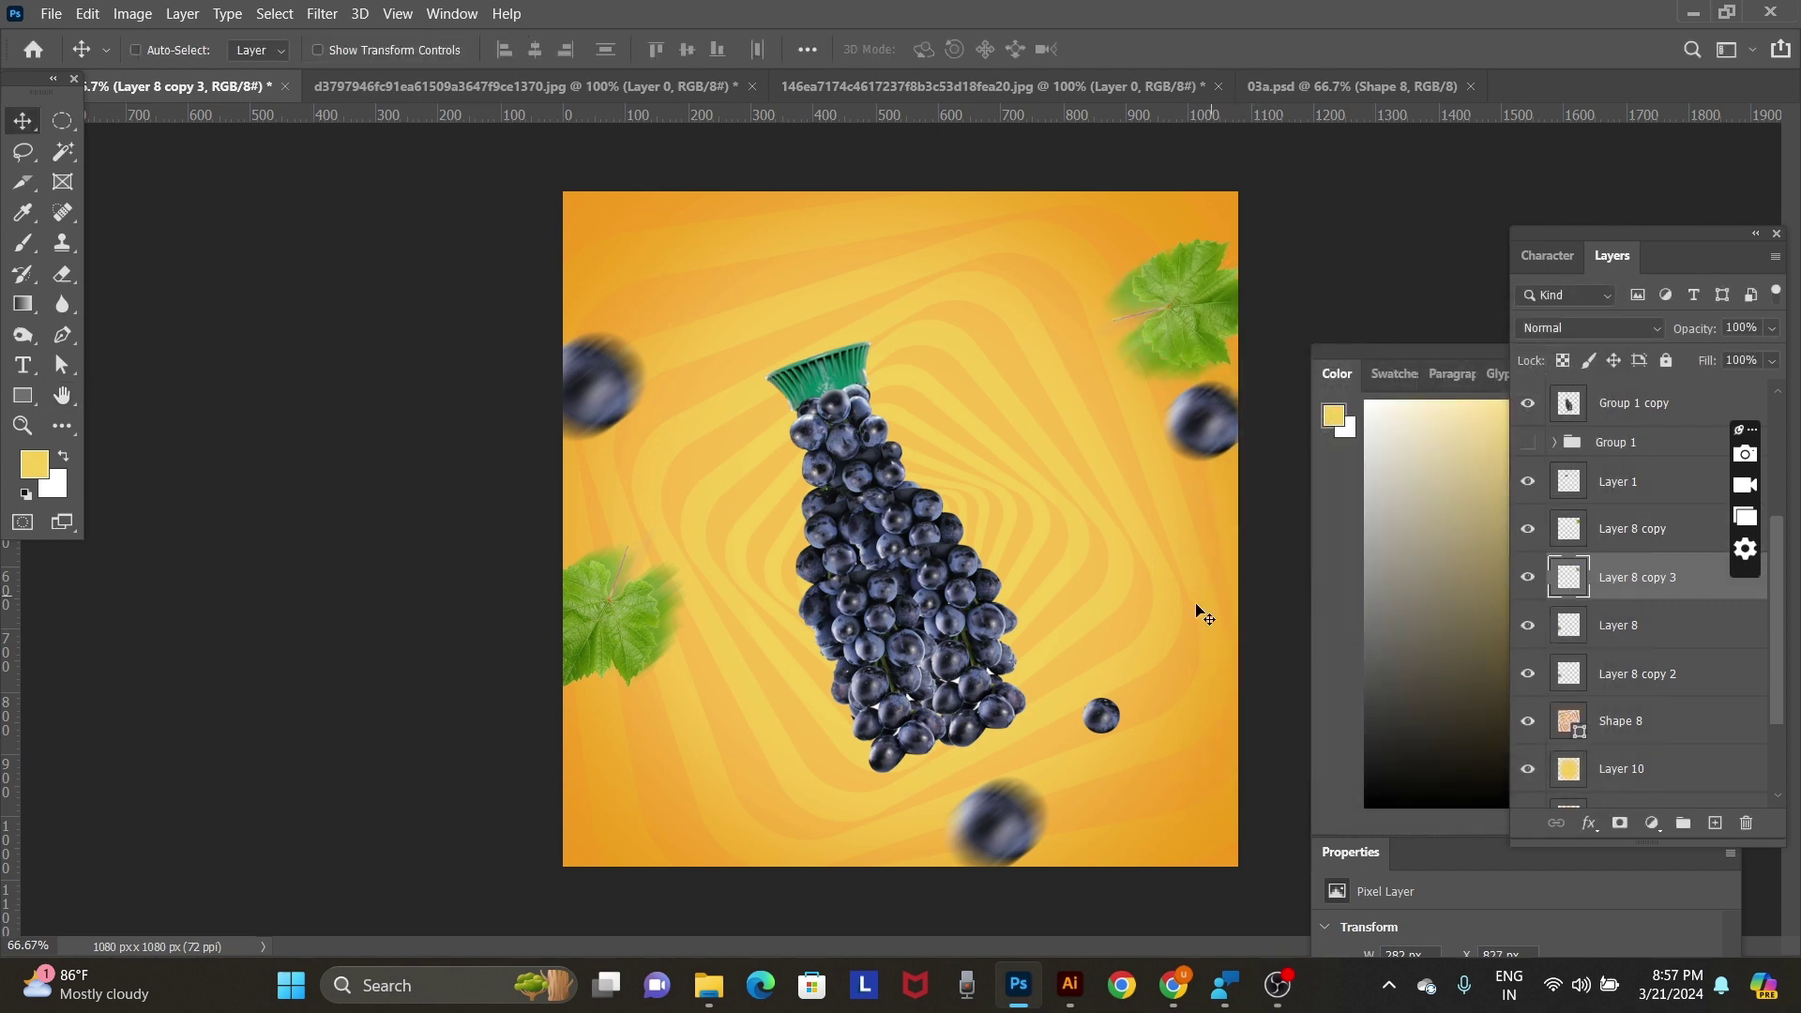
# Select the yellow background Layer 10 and start a new empty layer above it.
pyautogui.rightClick(987, 447)
pyautogui.click(1096, 469)
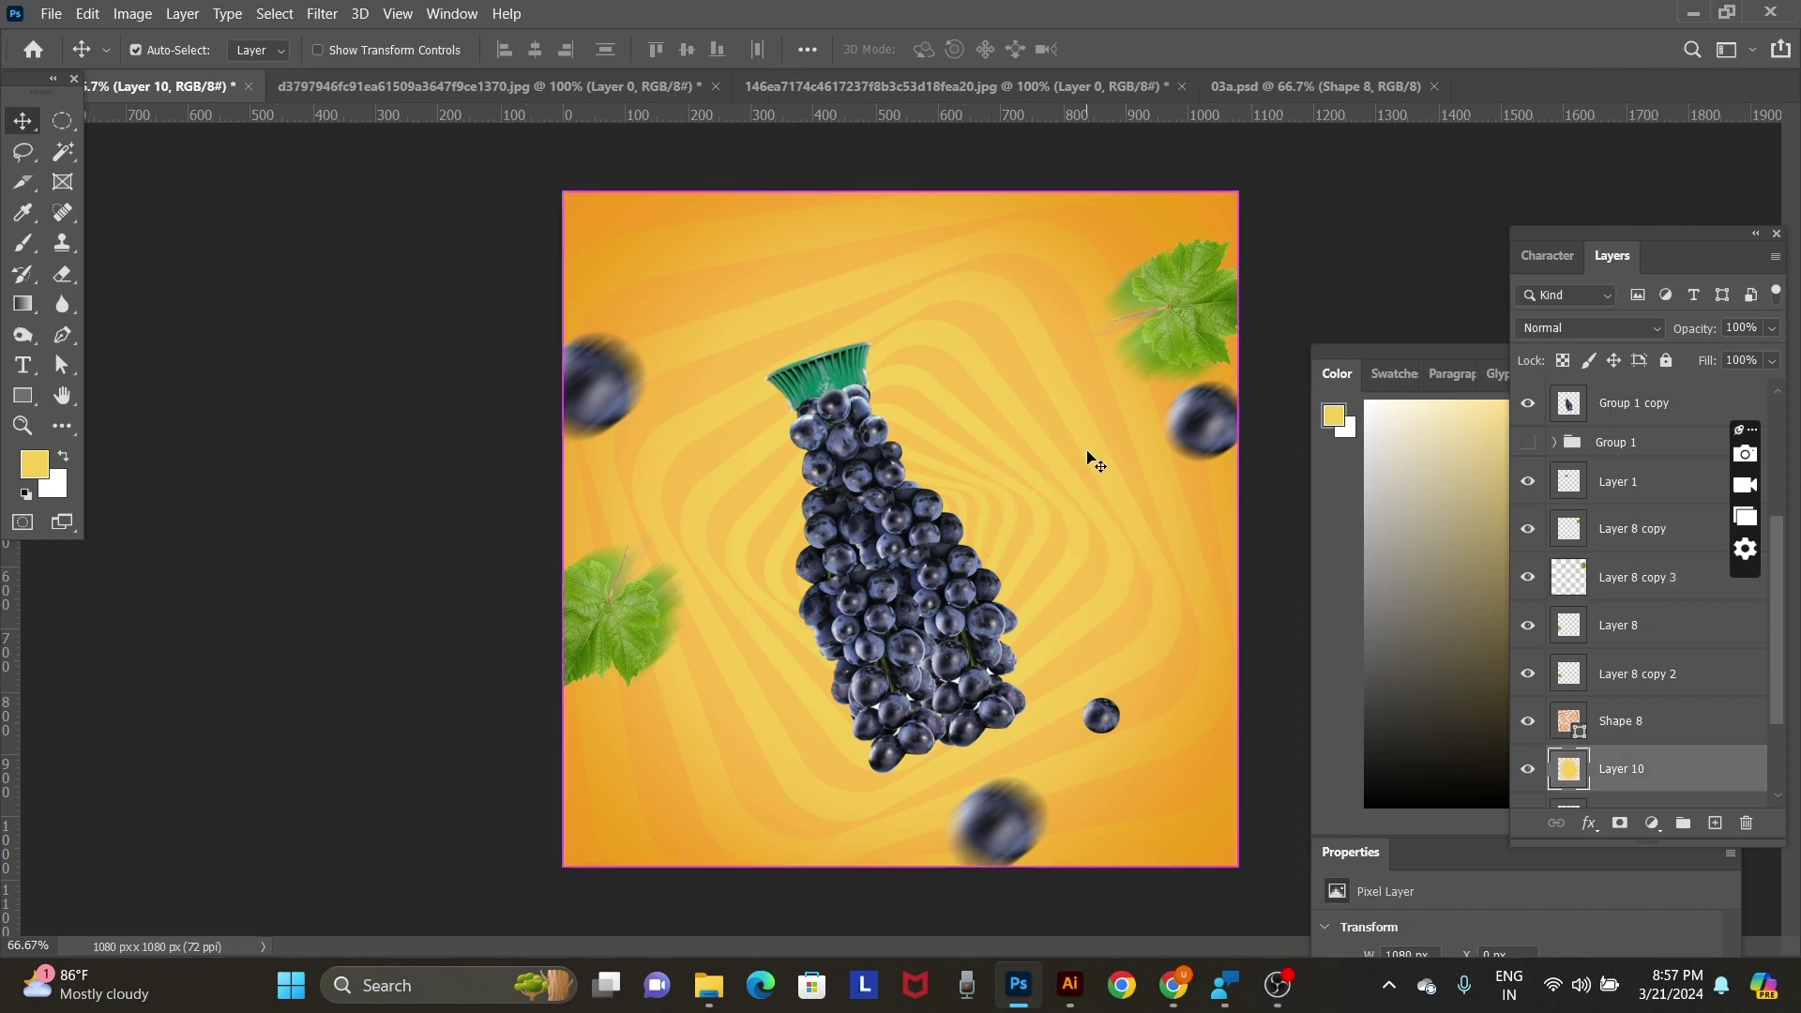
pyautogui.hotkey('ctrl', 'shift', 'n')
# Paint a large soft warm-yellow glow on new Layer 11, set it to Darken, and send it to the bottom.
pyautogui.press('Return')
pyautogui.press('b')
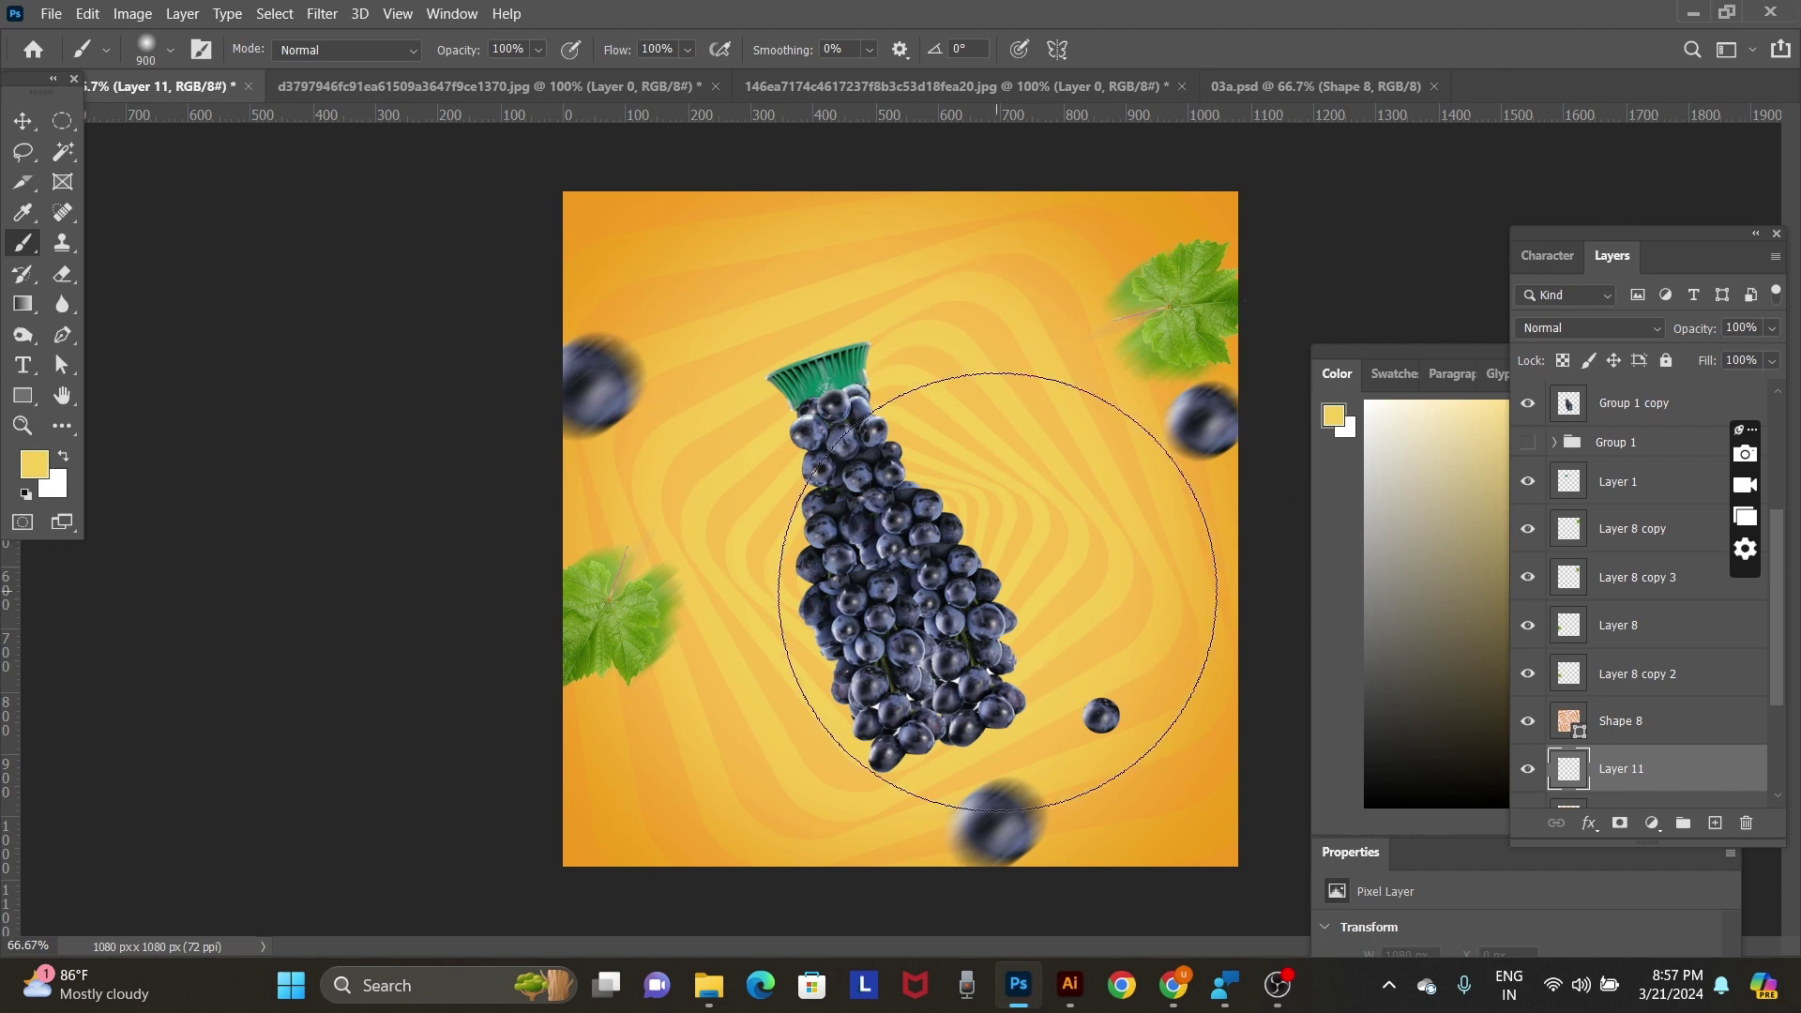
pyautogui.keyDown('alt'); pyautogui.click(1024, 308); pyautogui.keyUp('alt')
pyautogui.click(892, 482)
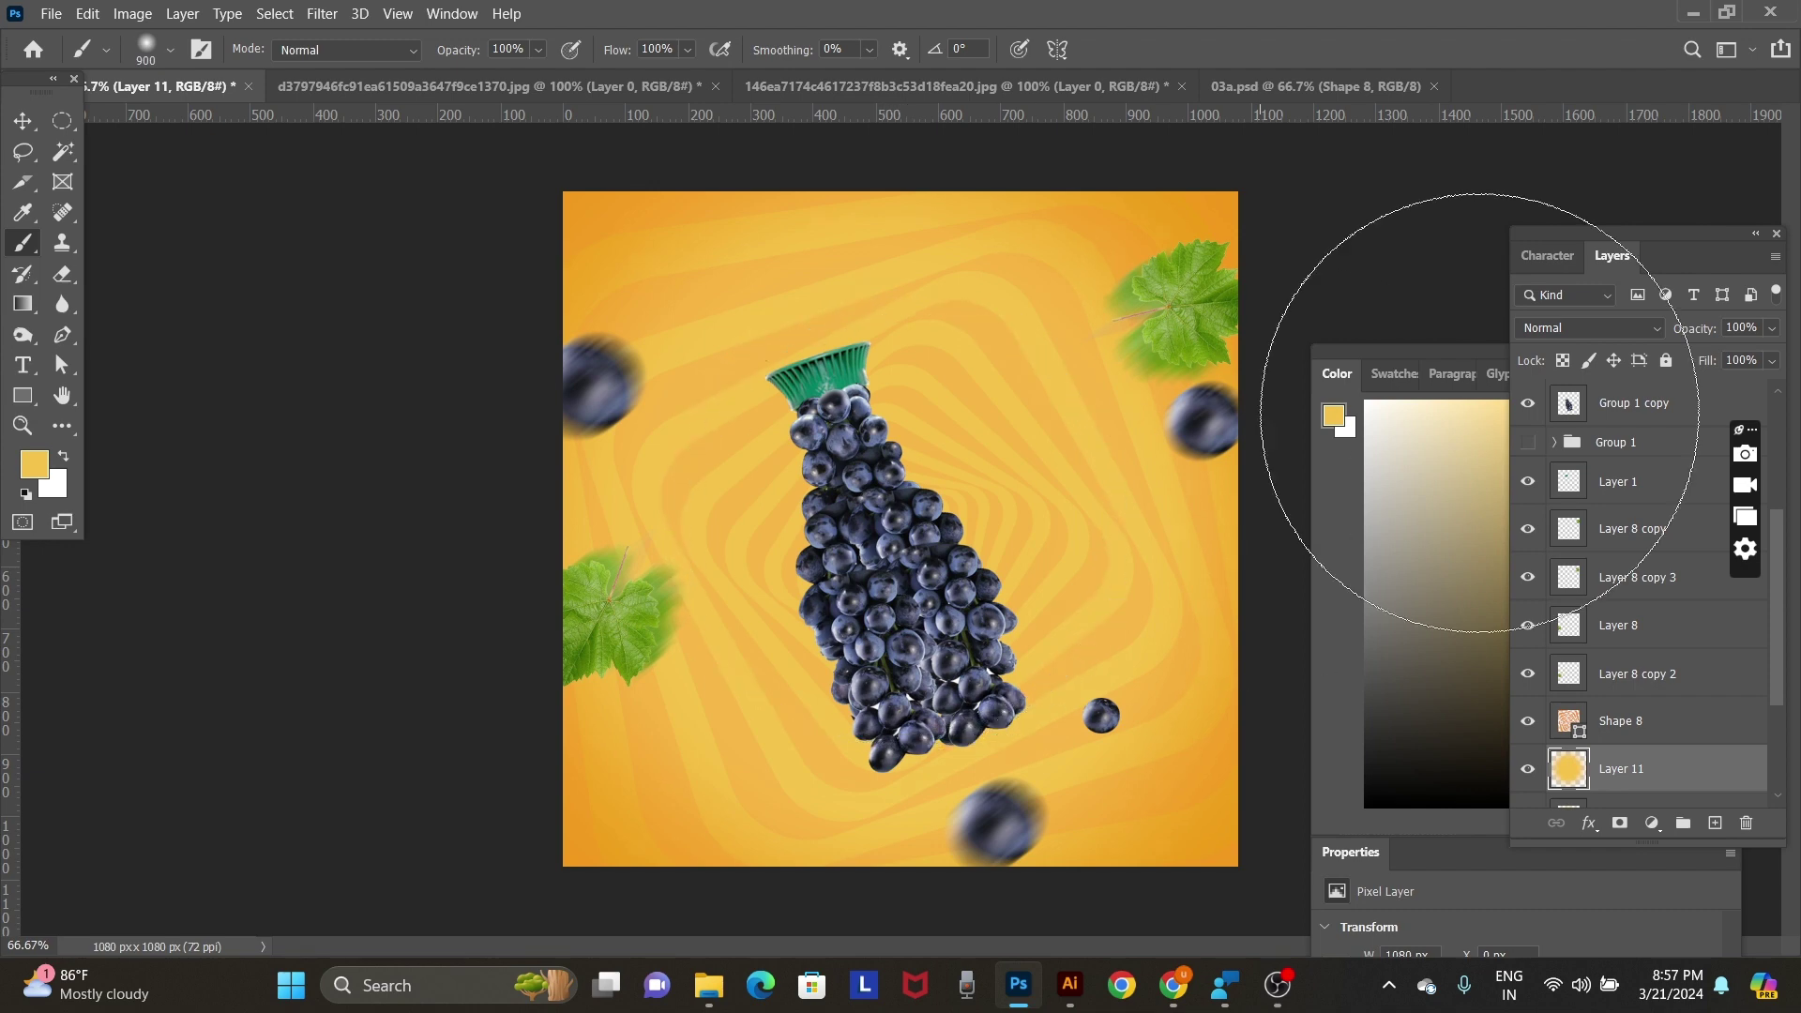
pyautogui.click(1604, 330)
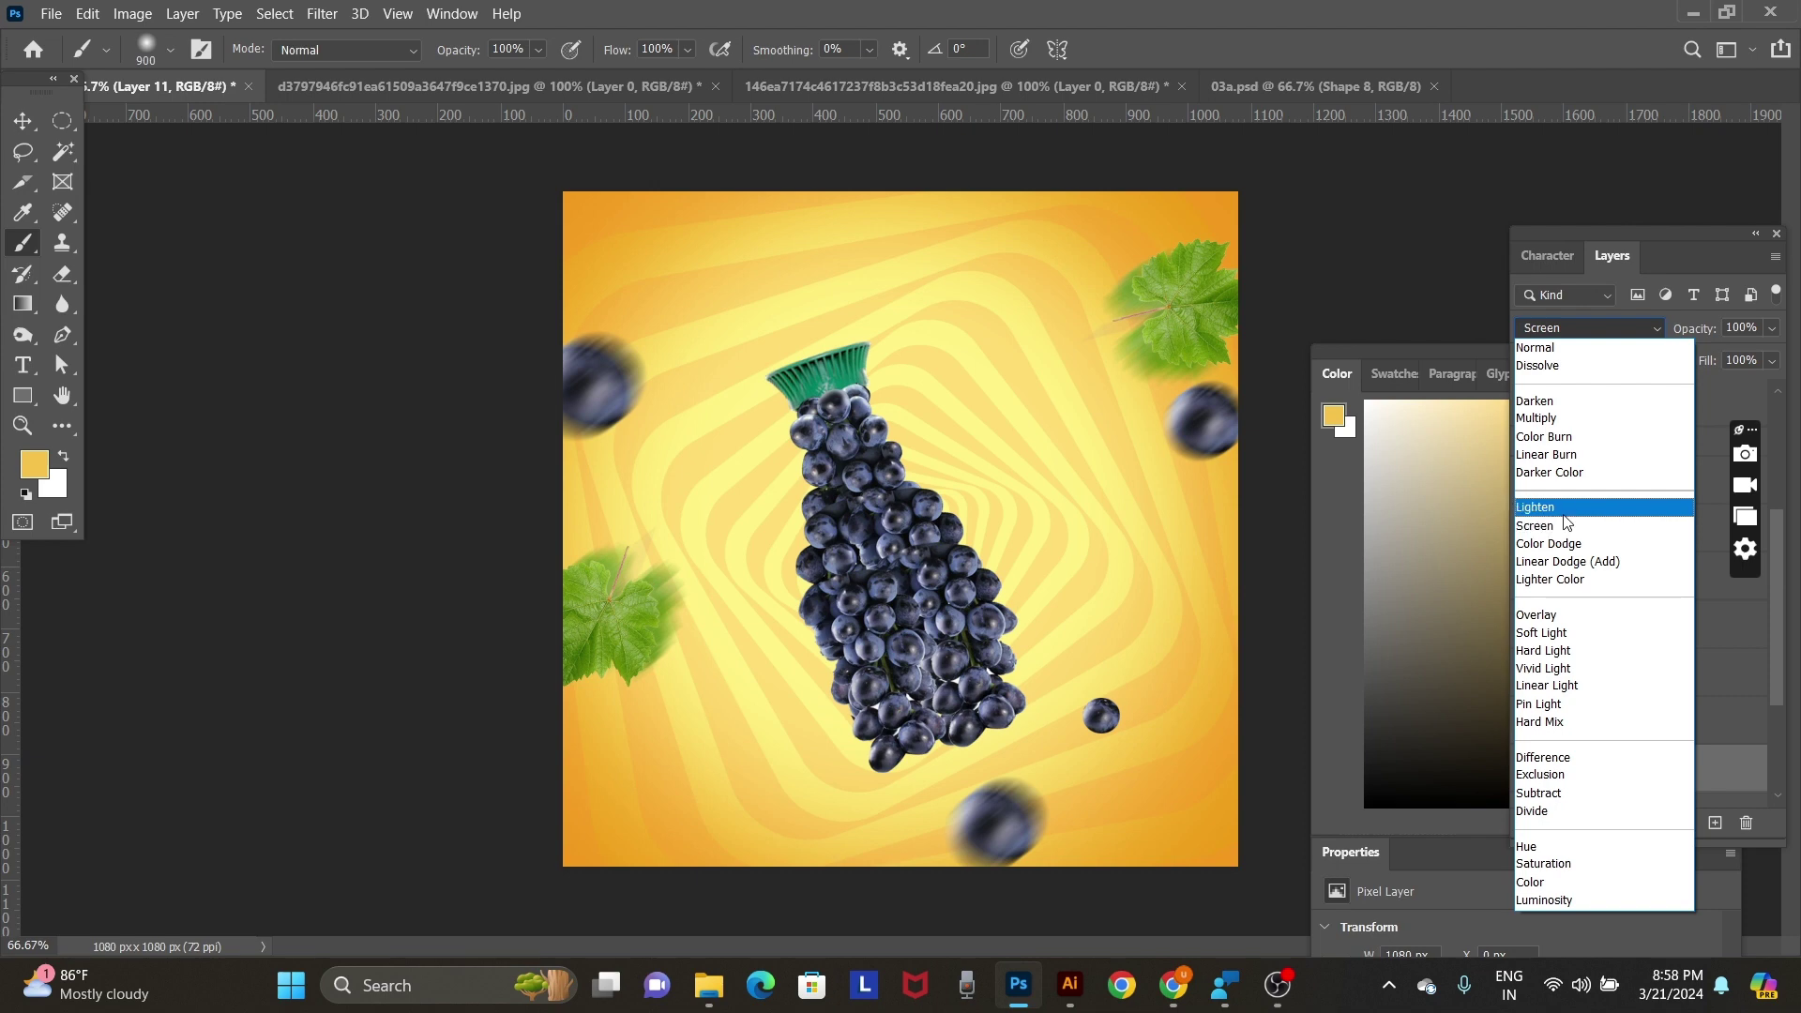
pyautogui.click(1556, 404)
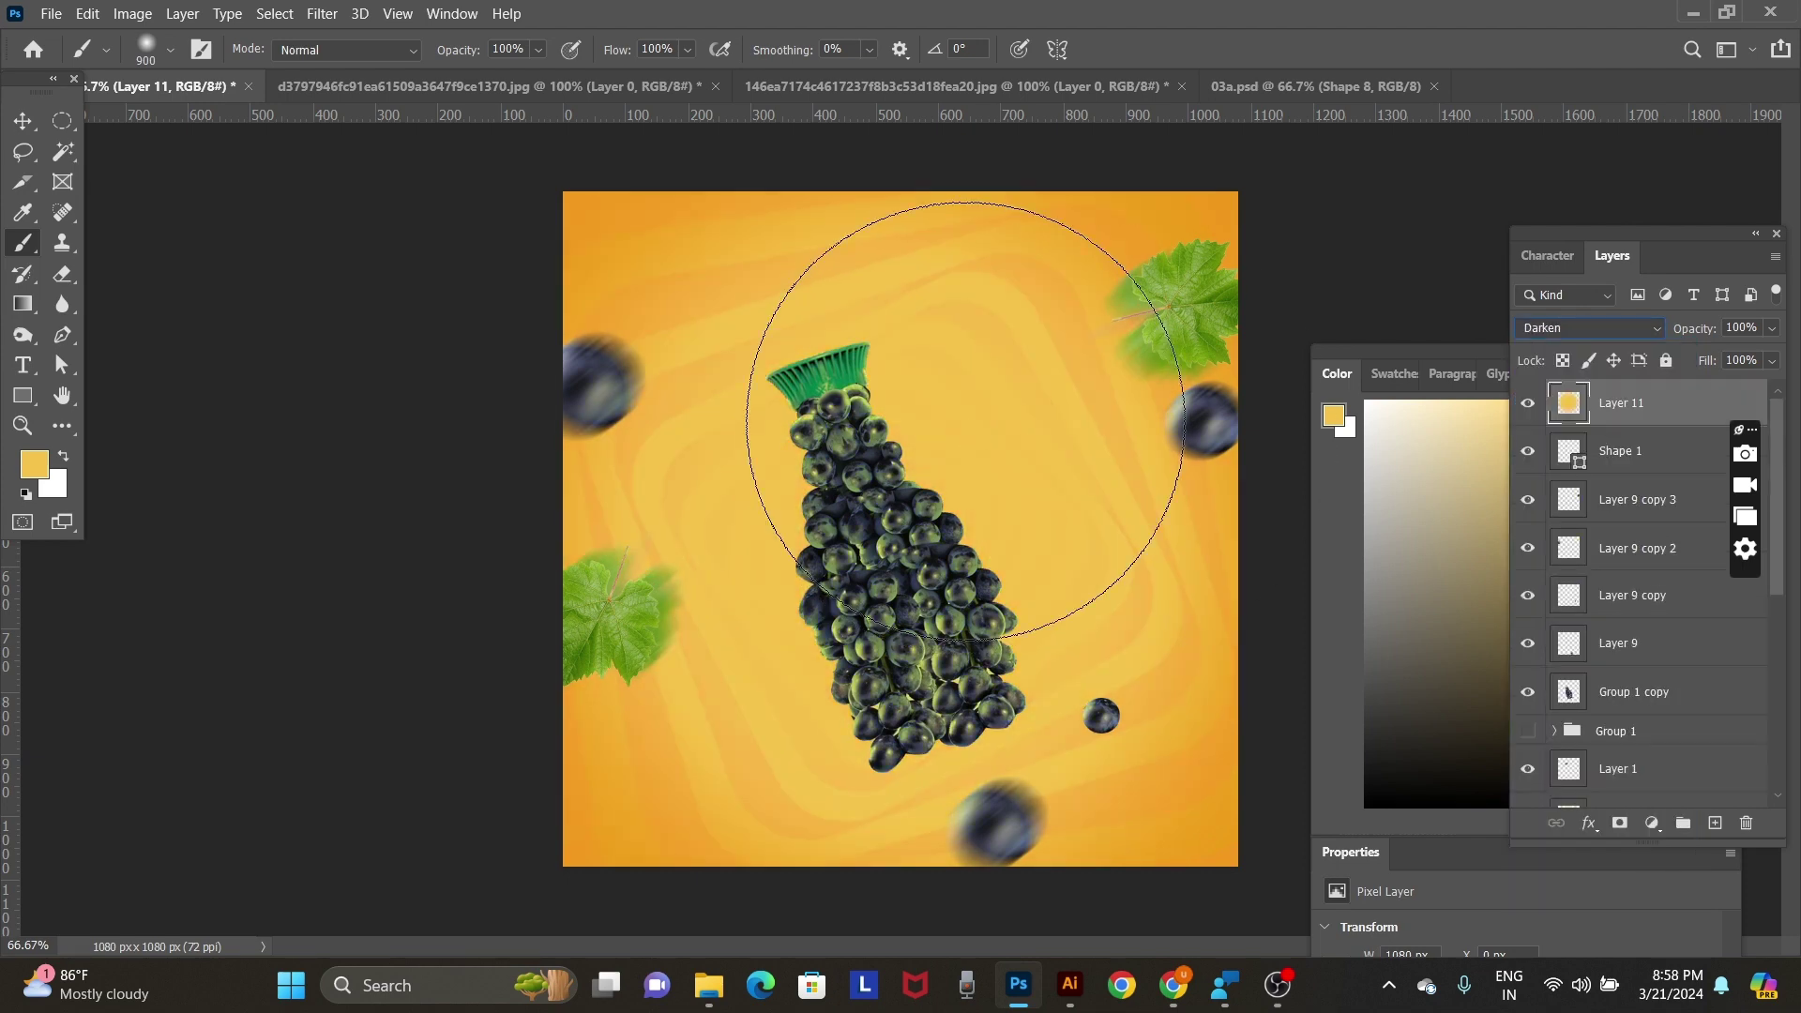
pyautogui.hotkey('ctrl', 'shift', '[')
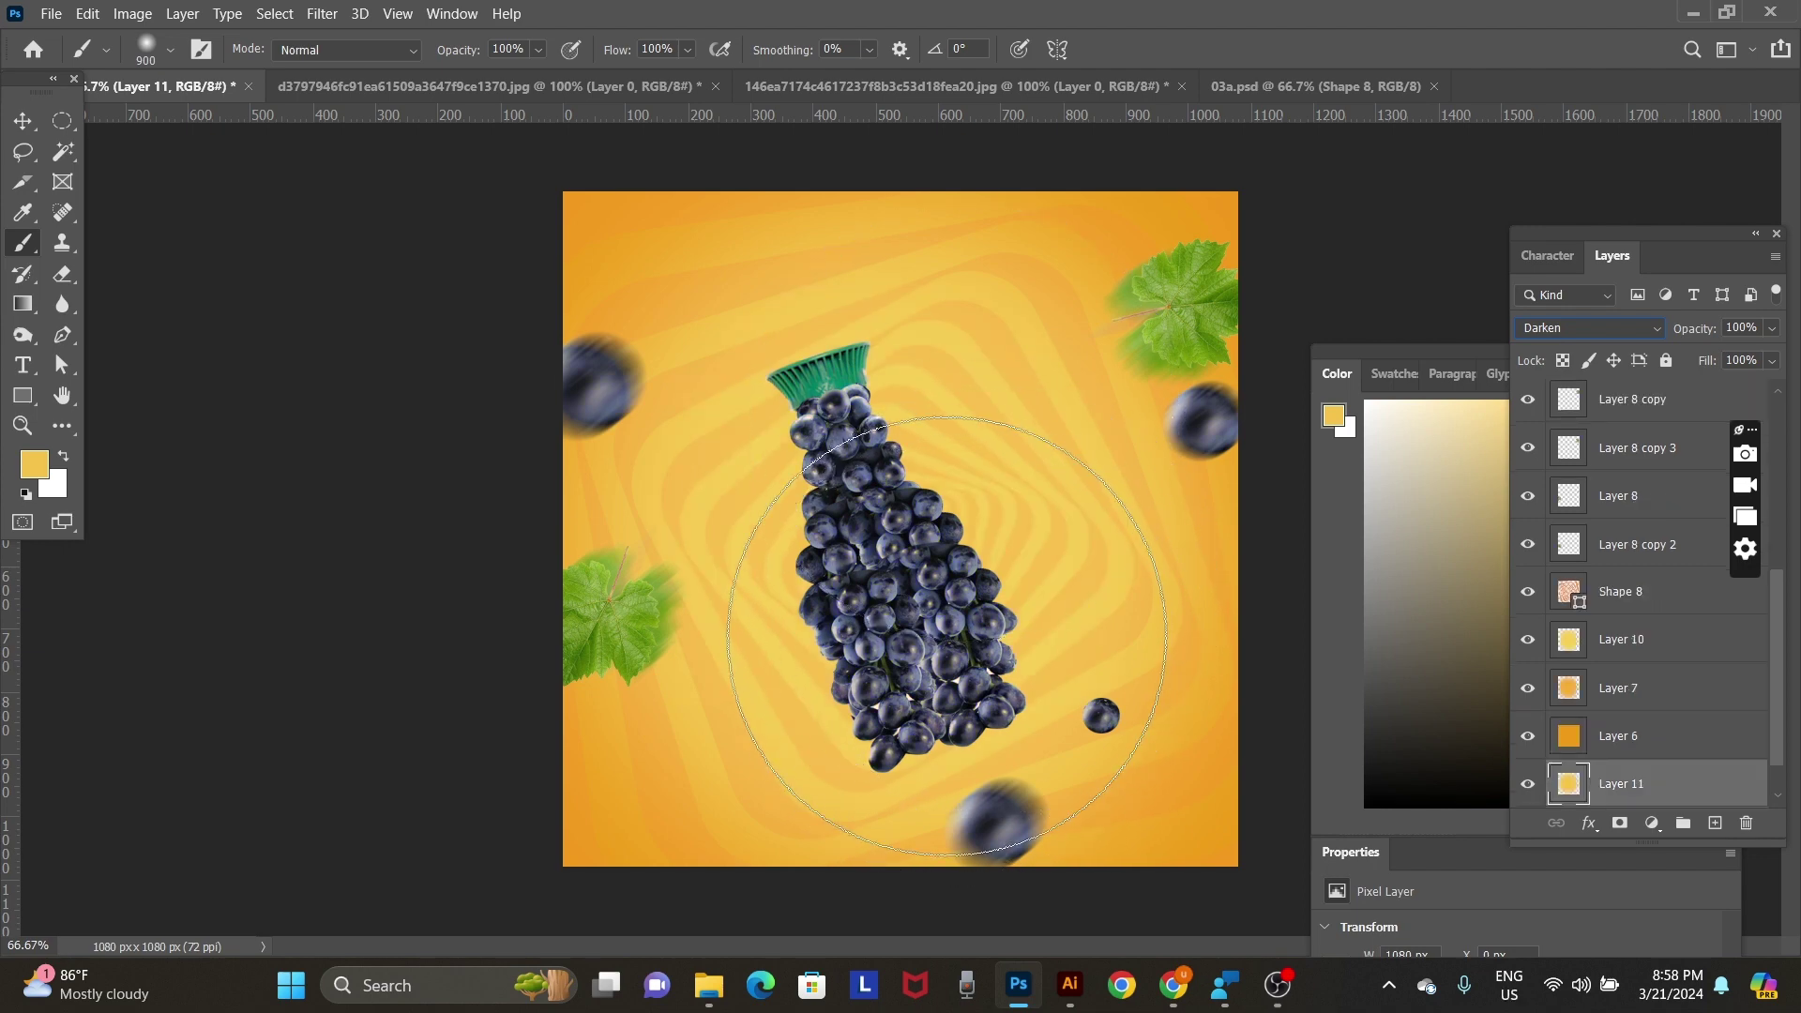
# Try moving the grape cluster Group 1 copy down, undo it, and switch to Chrome.
pyautogui.moveTo(995, 625); pyautogui.dragTo(914, 610)
pyautogui.click(26, 127)
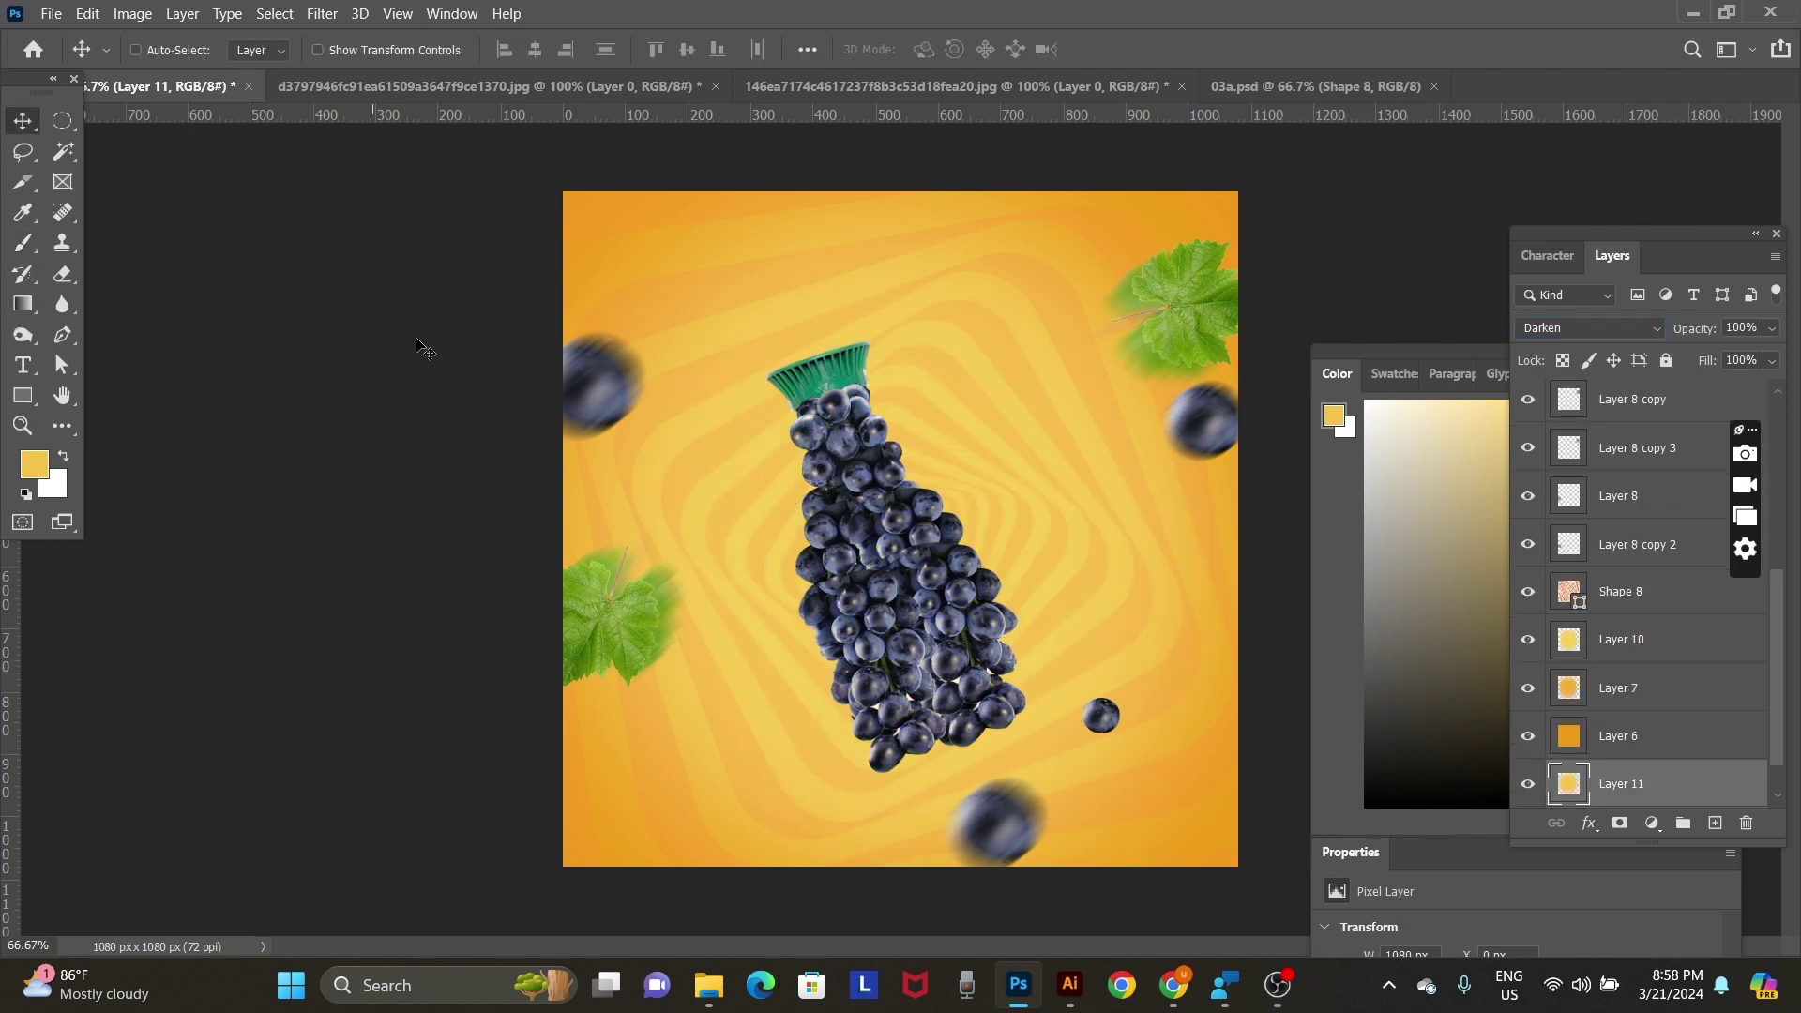
pyautogui.rightClick(859, 521)
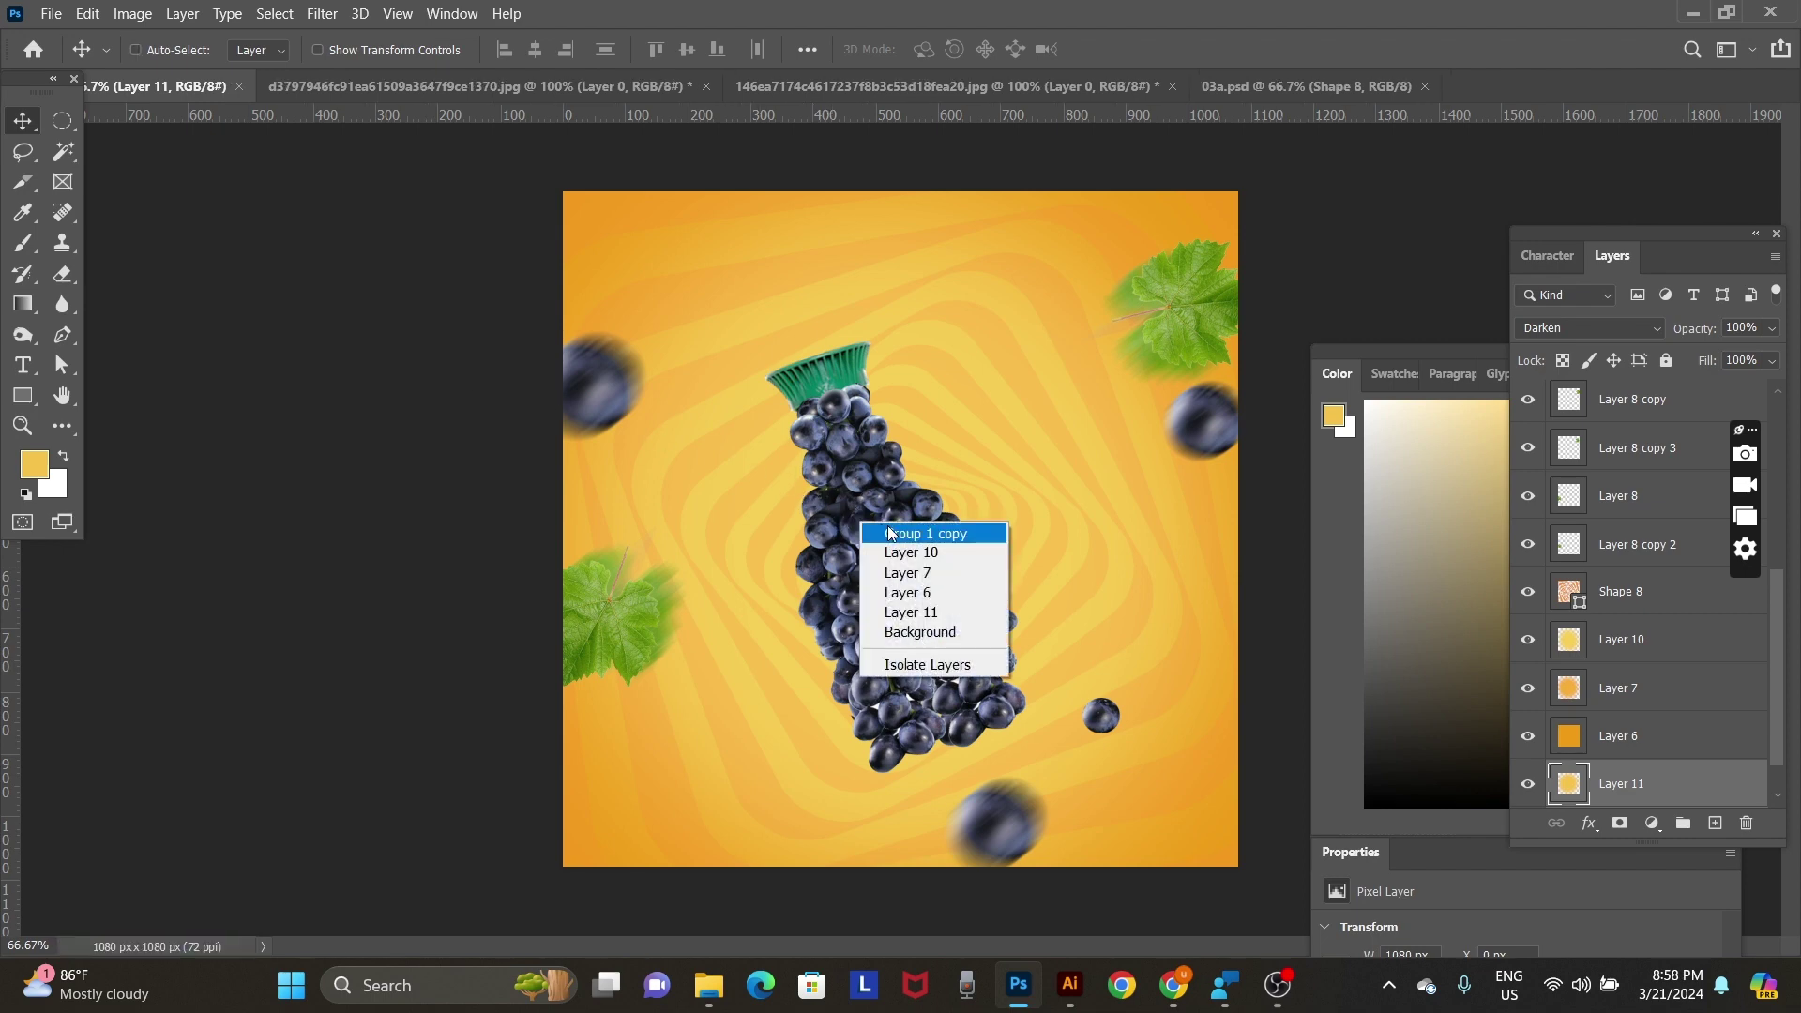
pyautogui.click(900, 533)
pyautogui.moveTo(886, 525); pyautogui.dragTo(887, 566)
pyautogui.hotkey('ctrl', 'z')
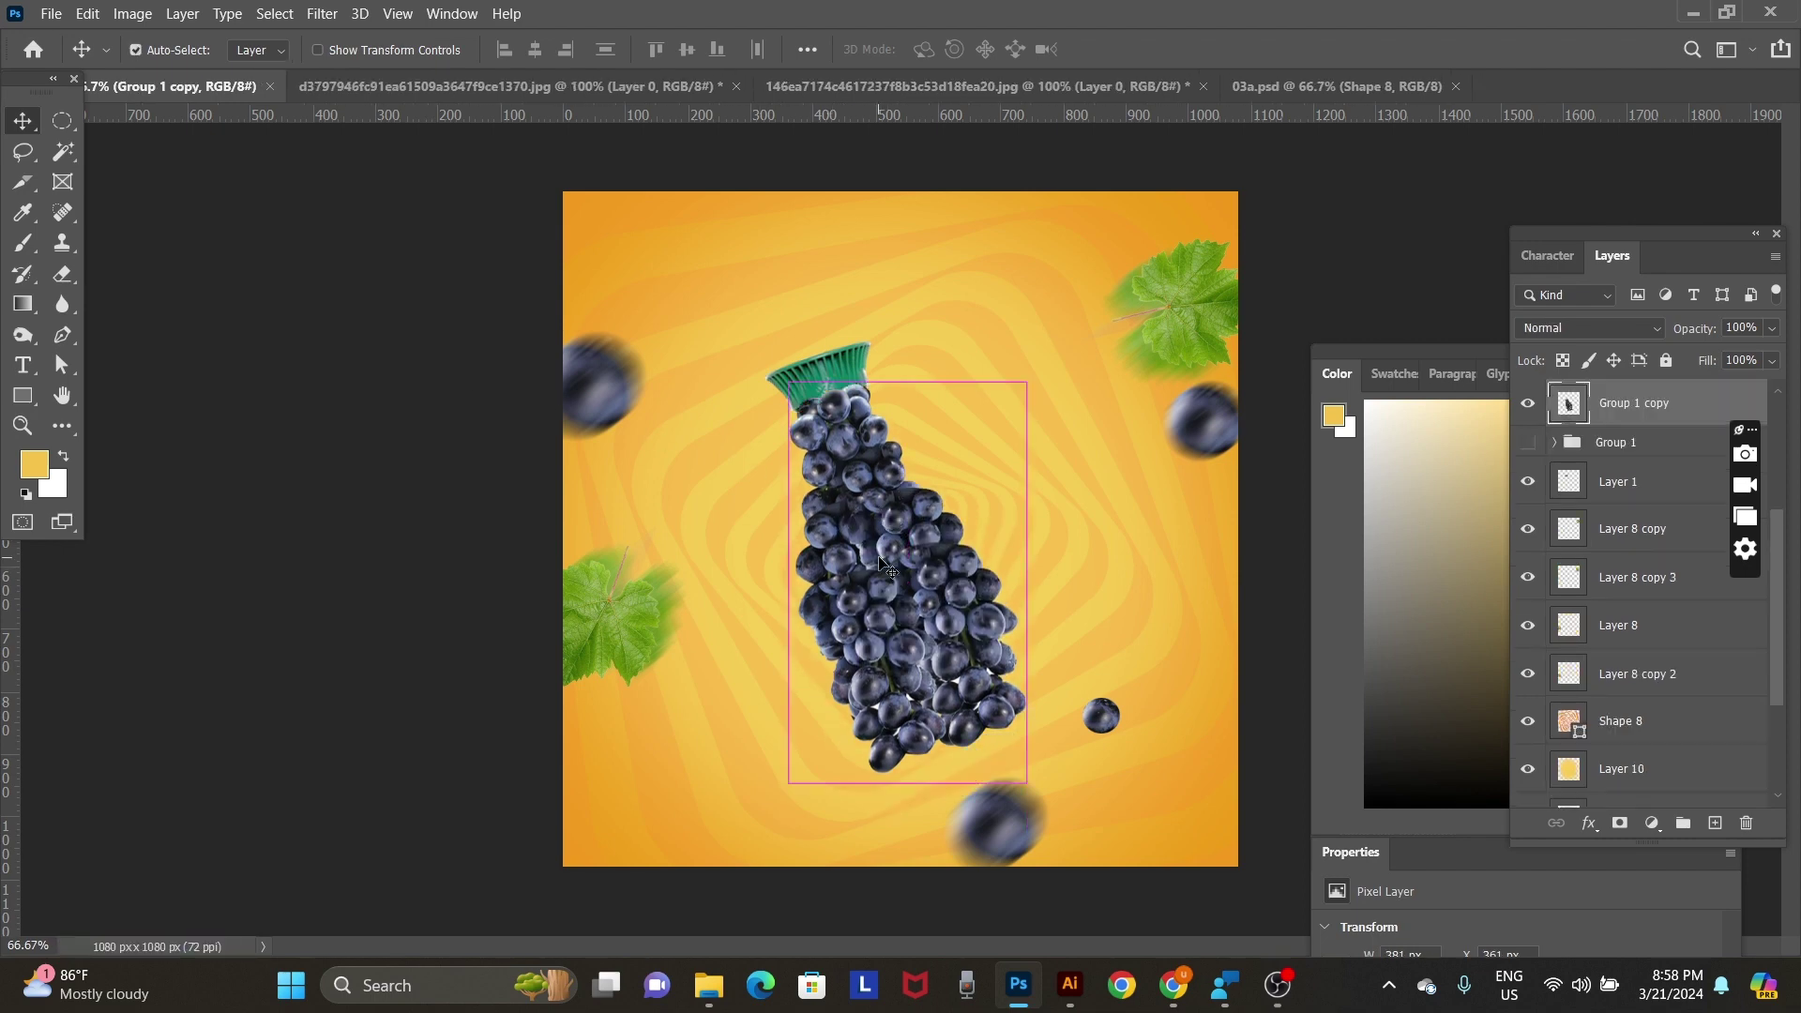
pyautogui.press('ctrl')
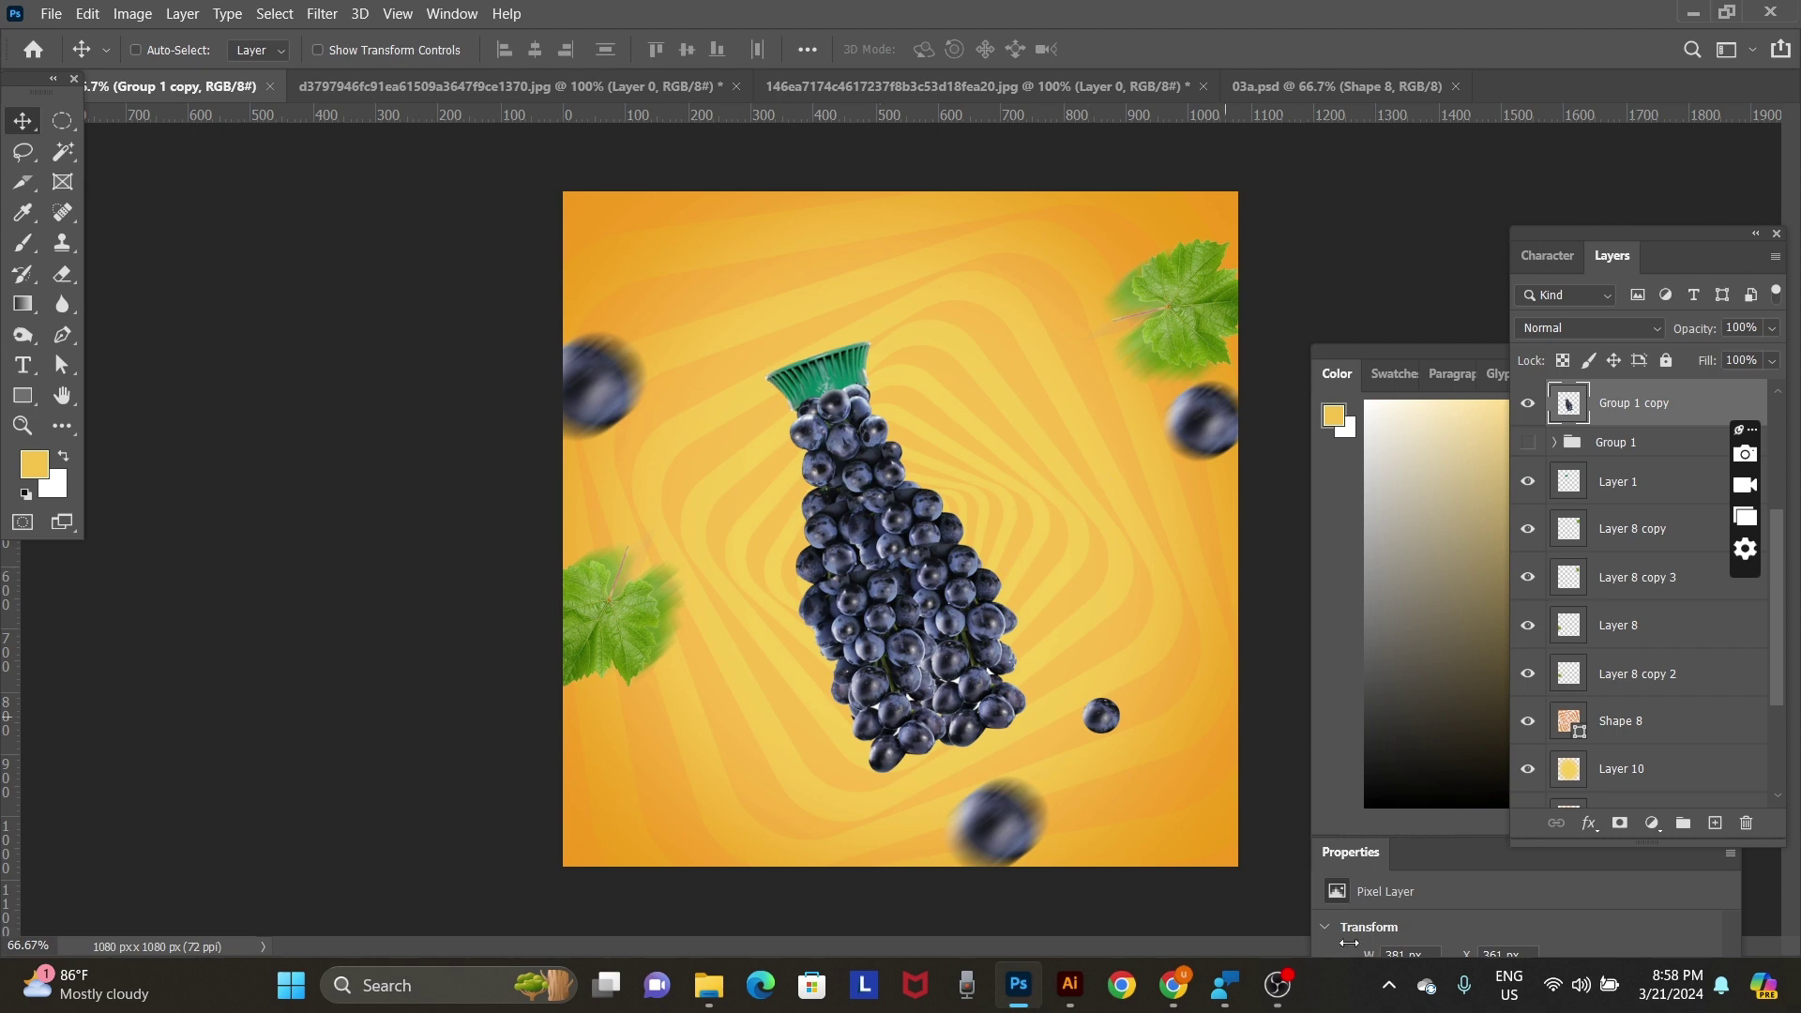
pyautogui.click(1172, 985)
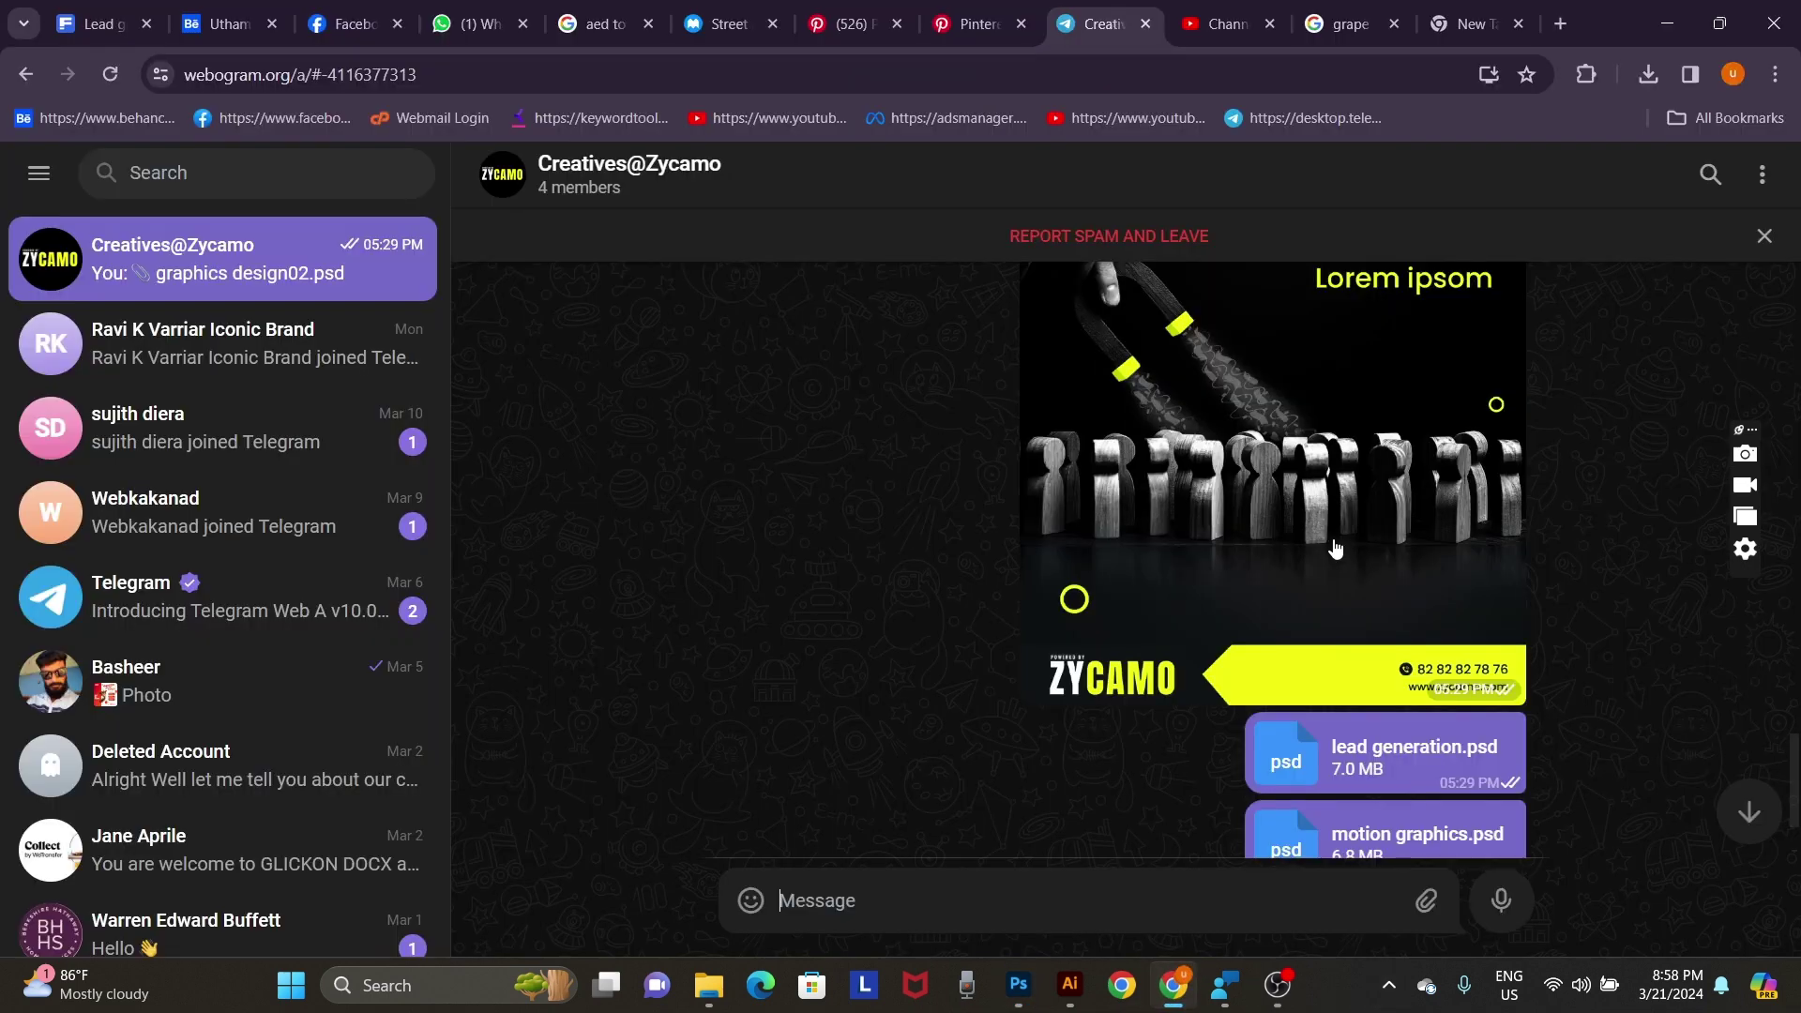
# Search a new tab for 'almarai grape juce label' and show the image results.
pyautogui.click(1467, 29)
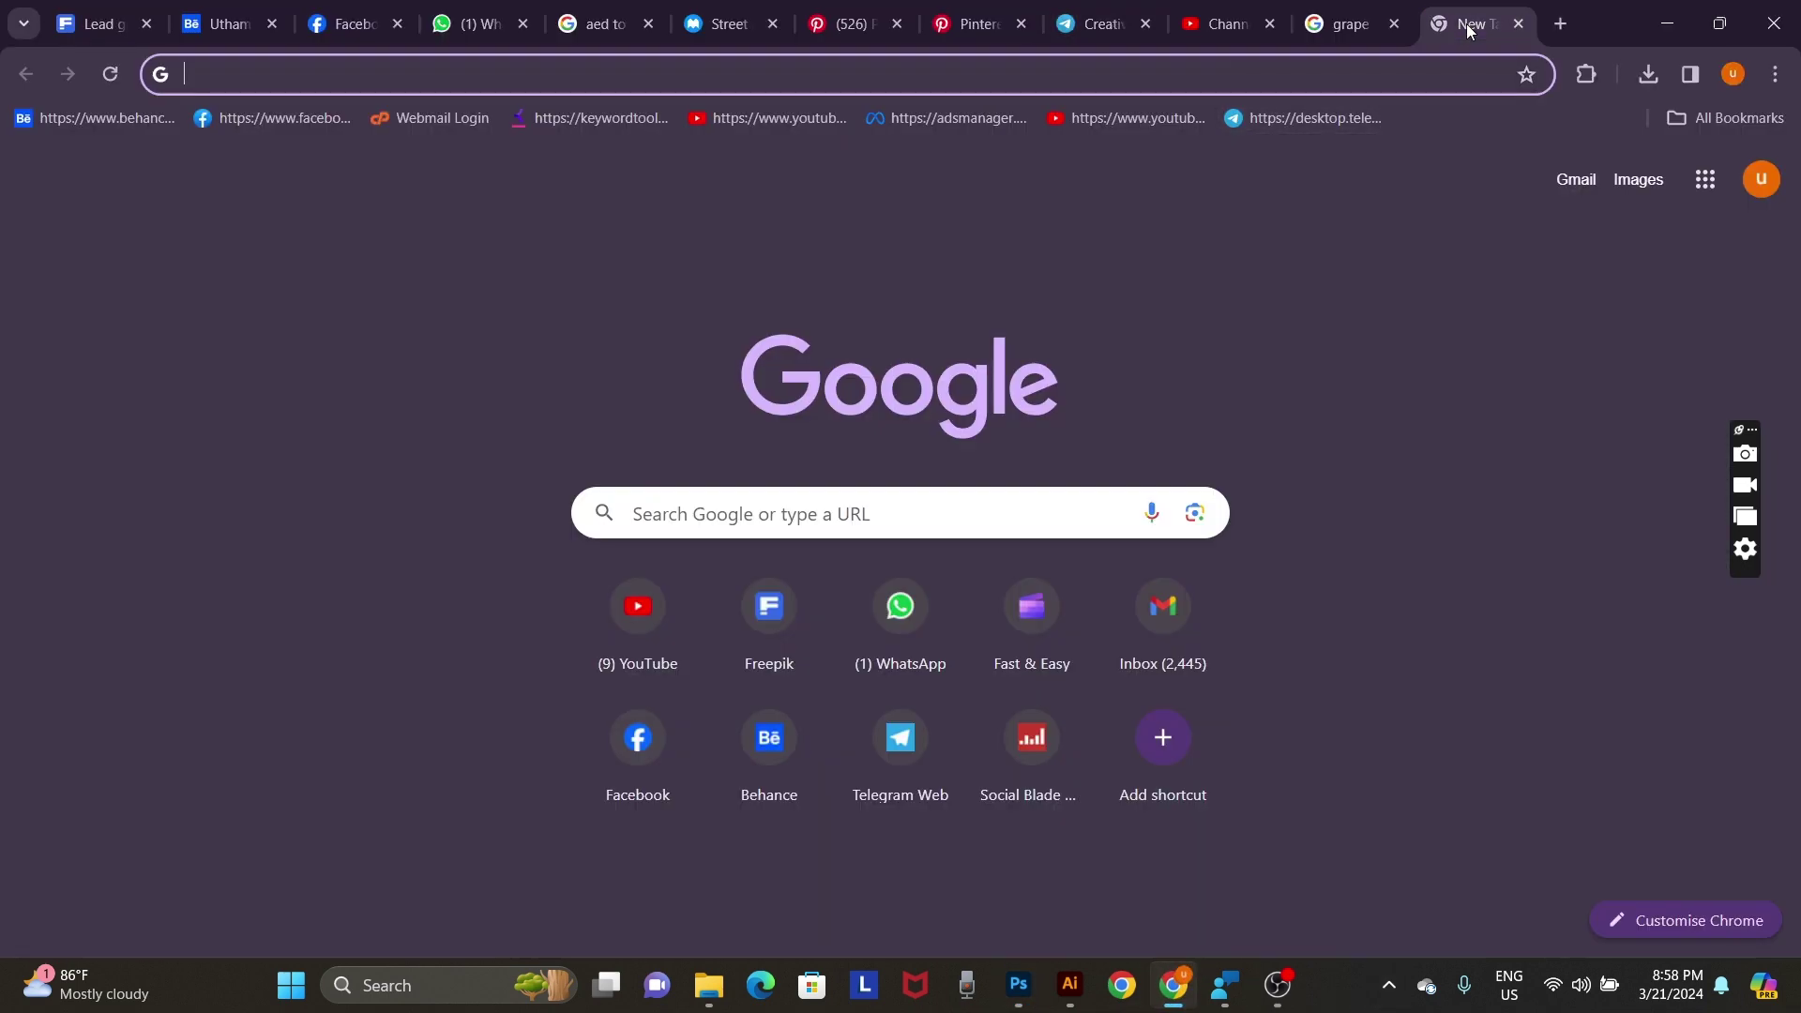
pyautogui.click(1075, 79)
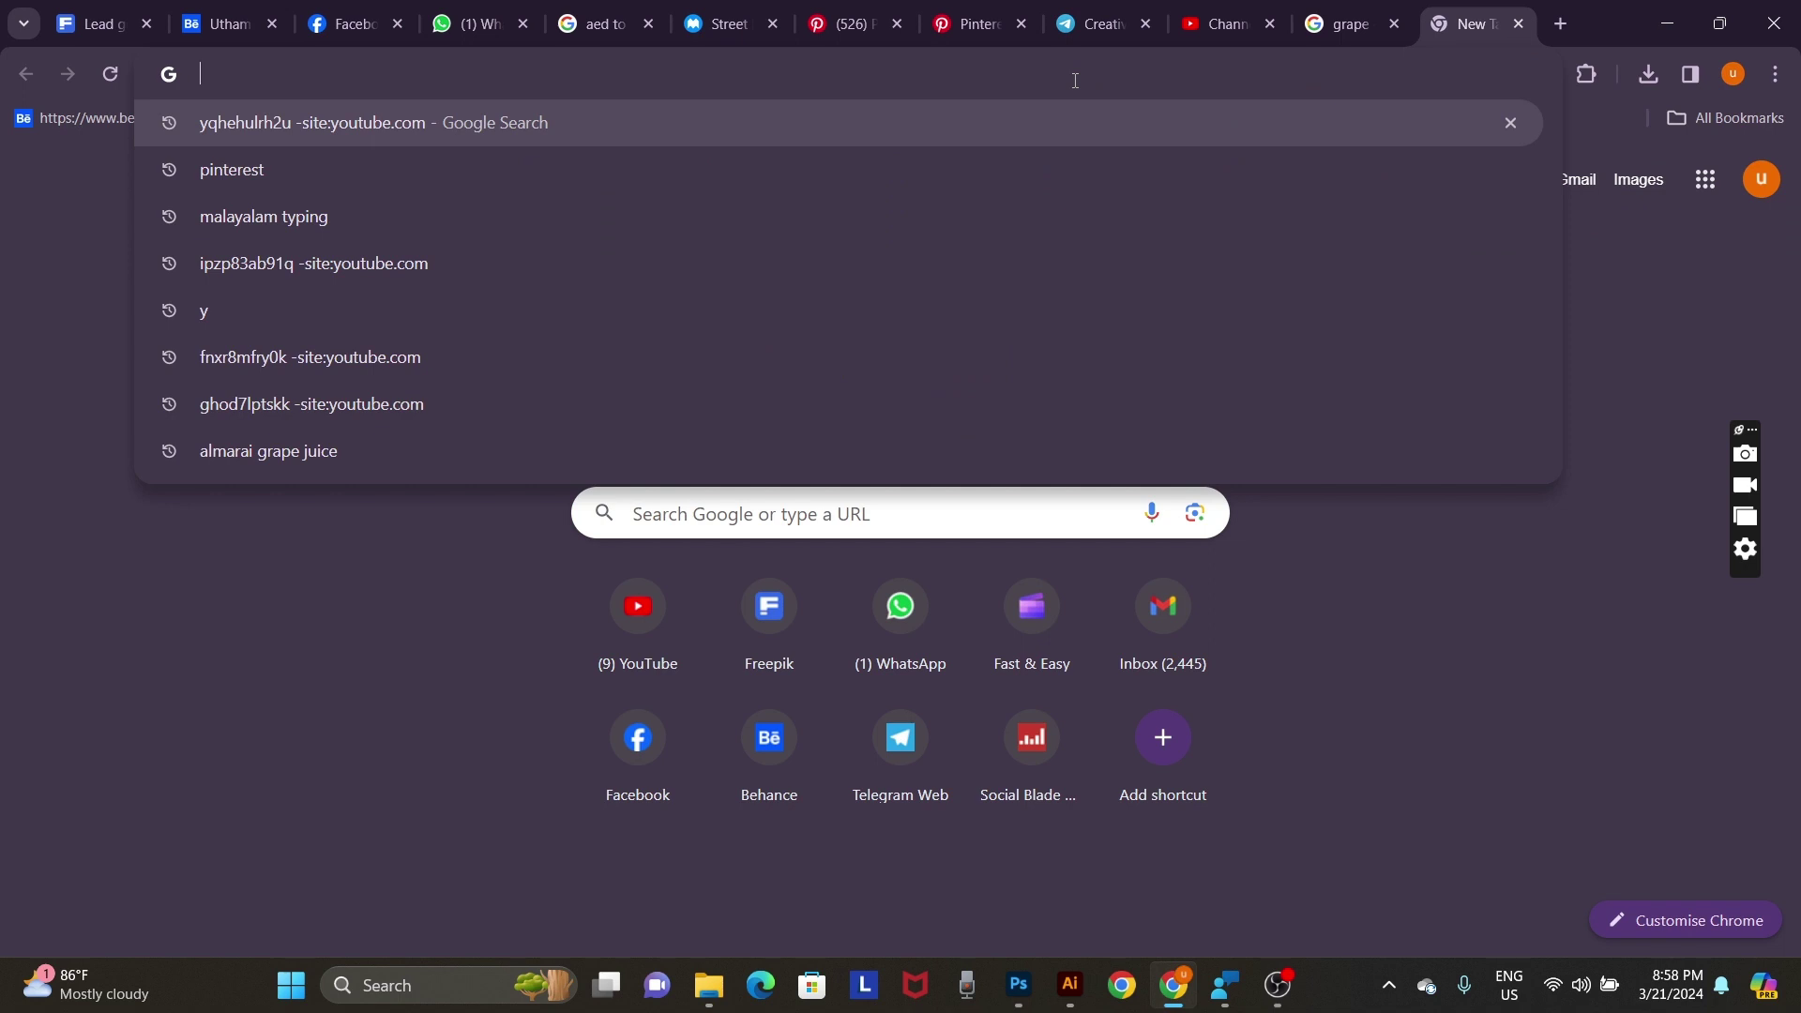
pyautogui.write('almarai')
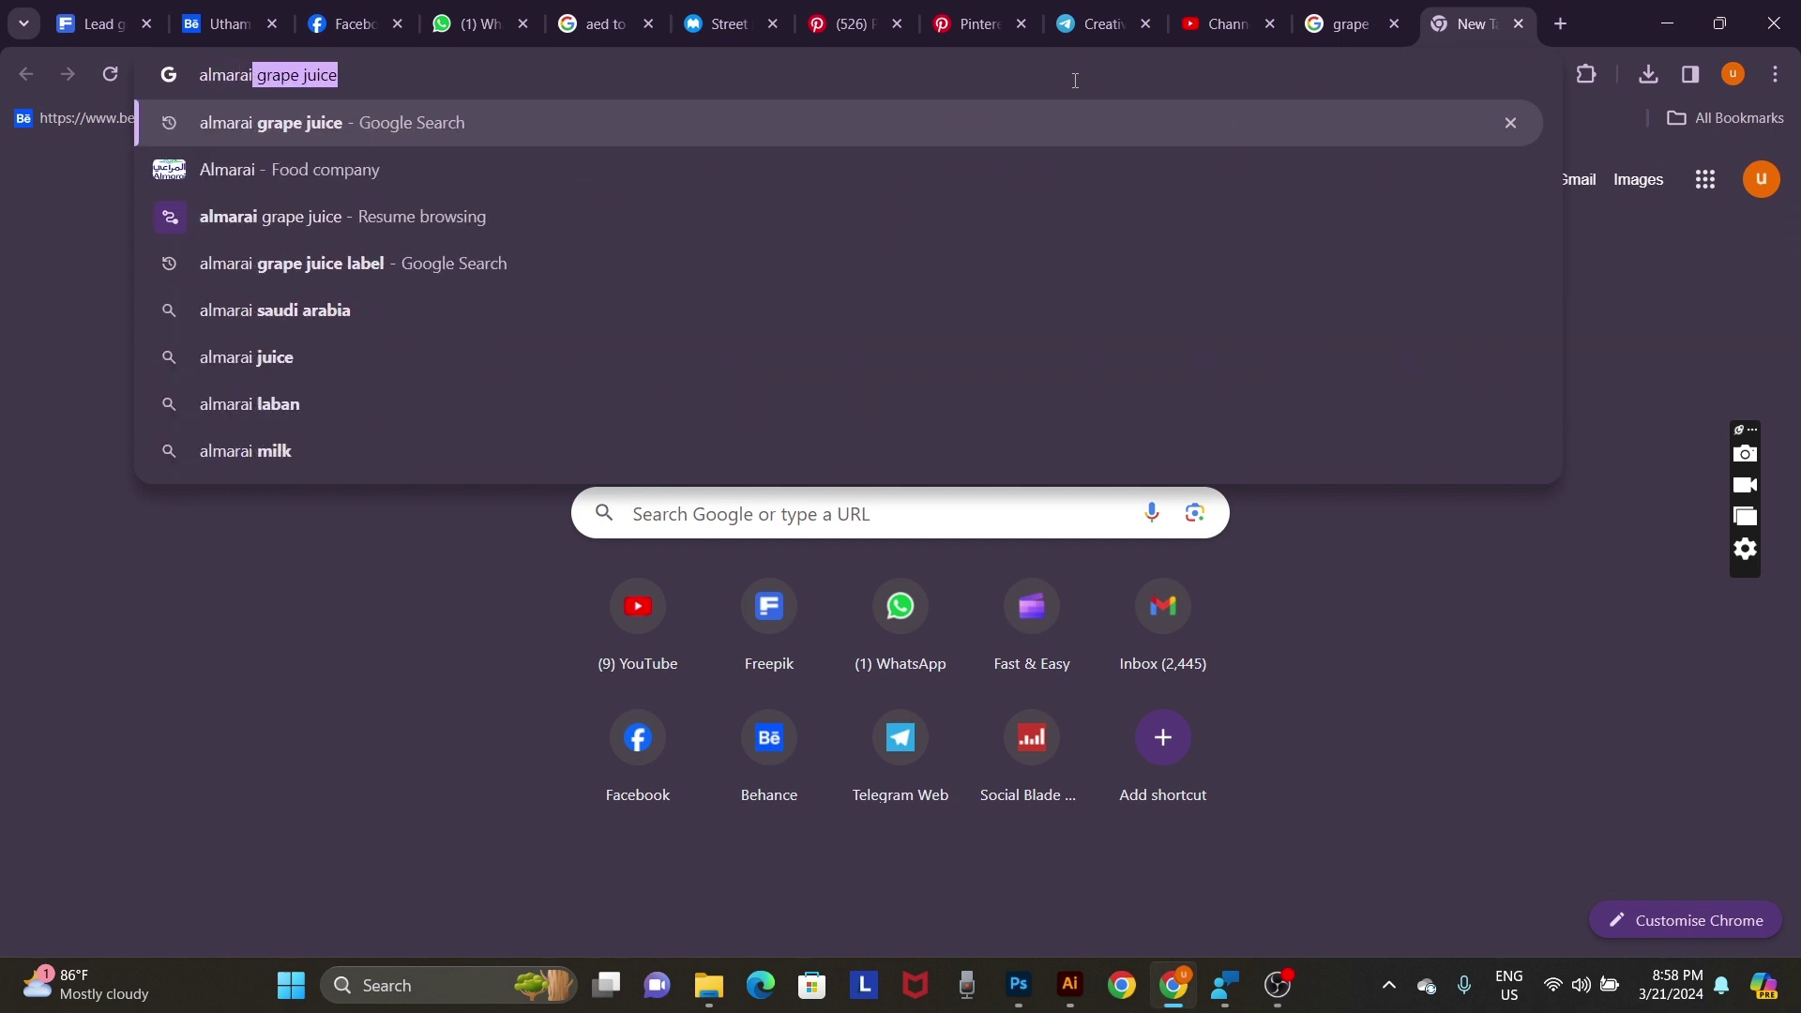
pyautogui.write(' grap')
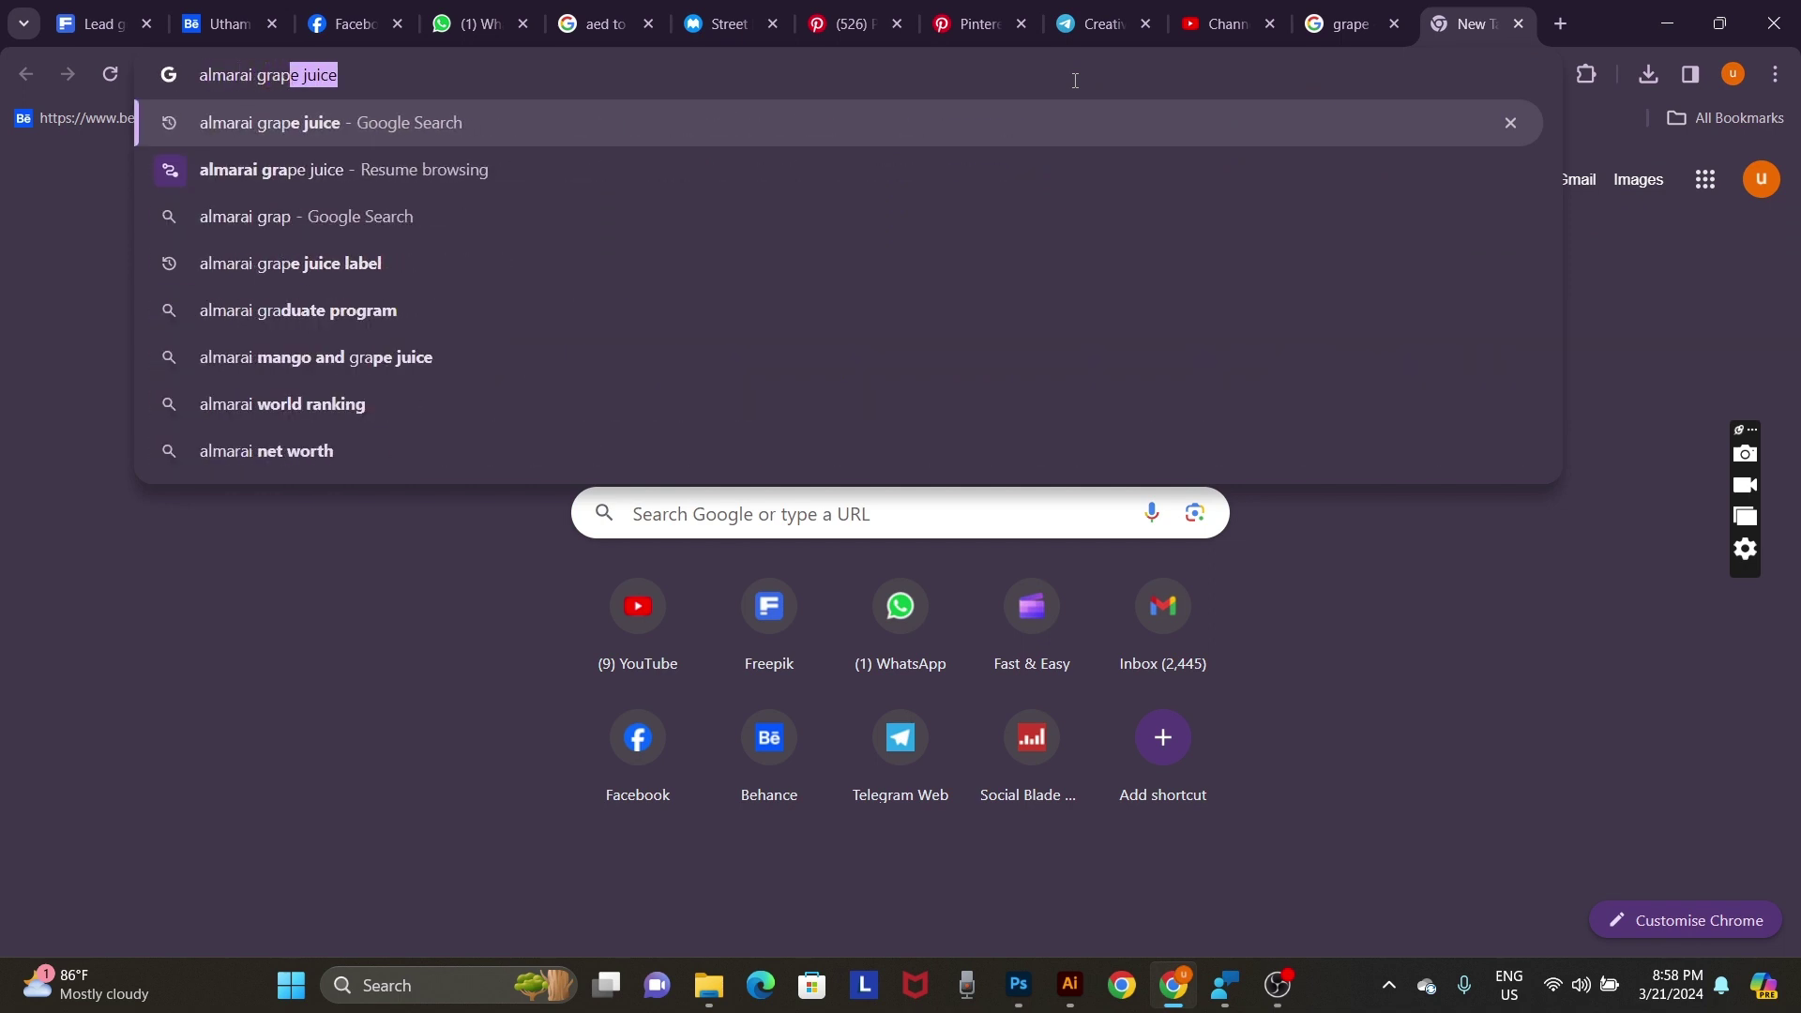
pyautogui.write('e juc')
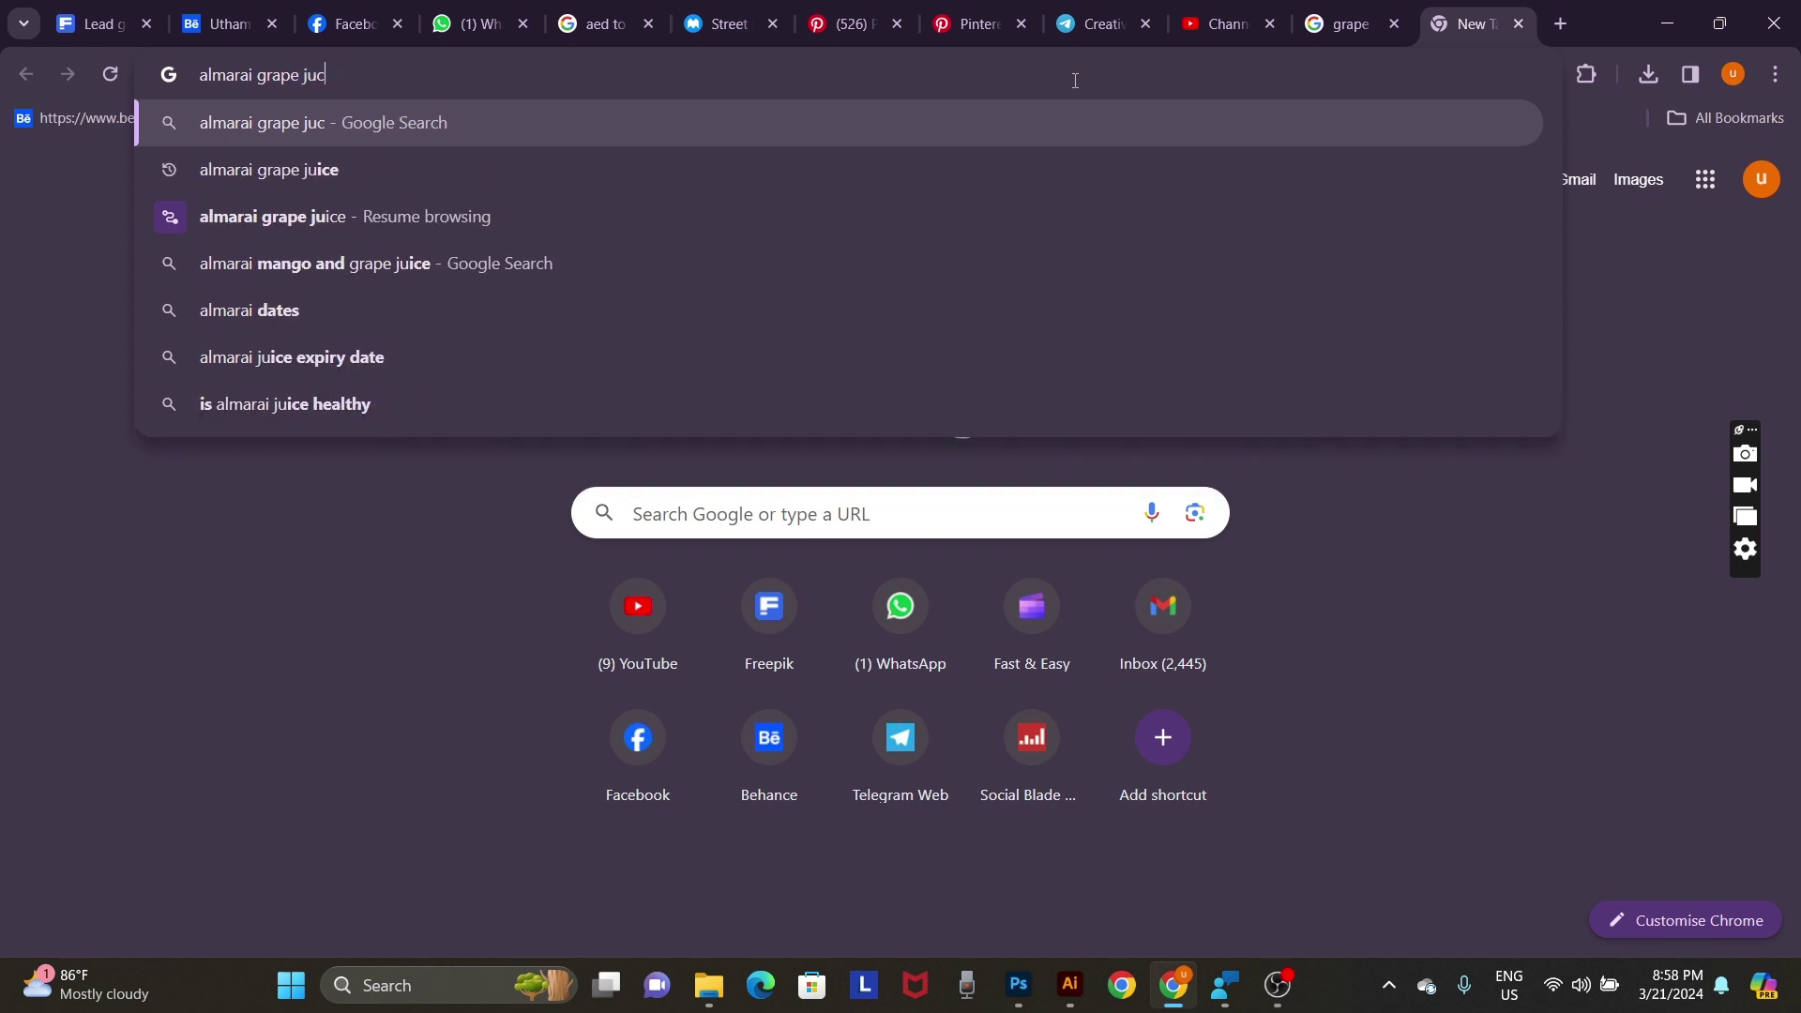
pyautogui.write('e lab')
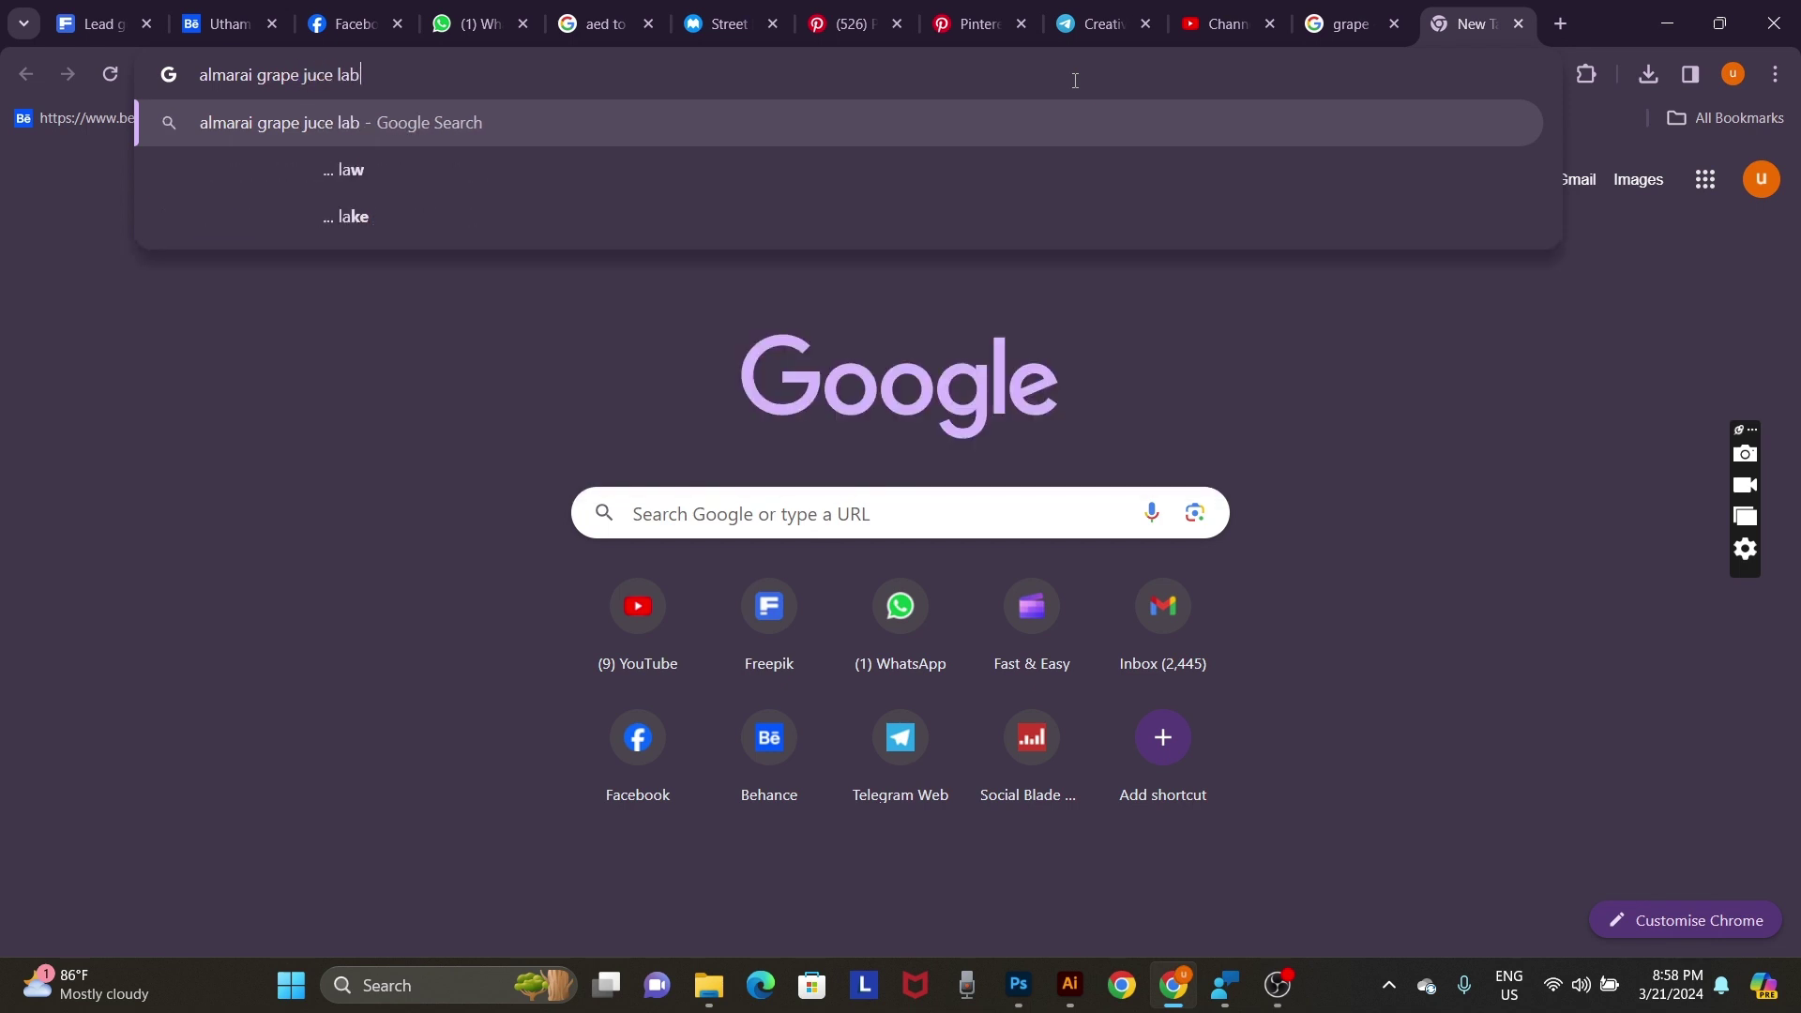
pyautogui.write('el')
pyautogui.press('Return')
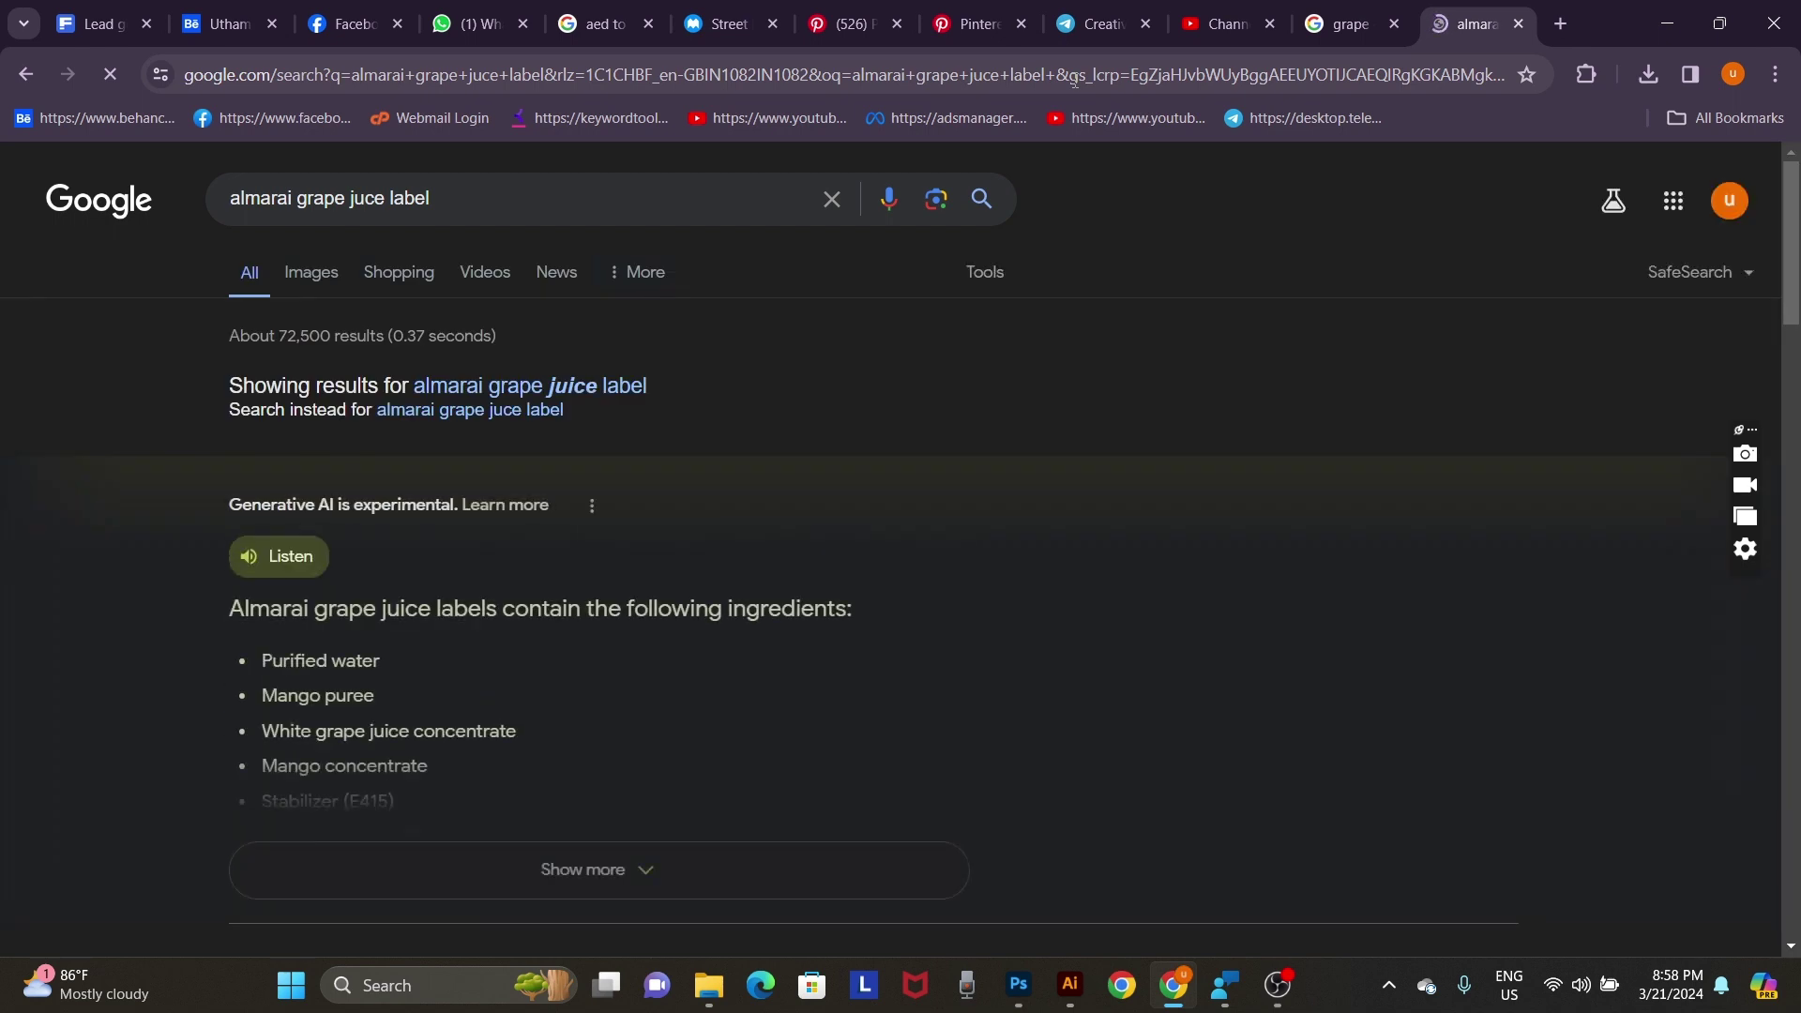
pyautogui.scroll(-5, 544, 391)
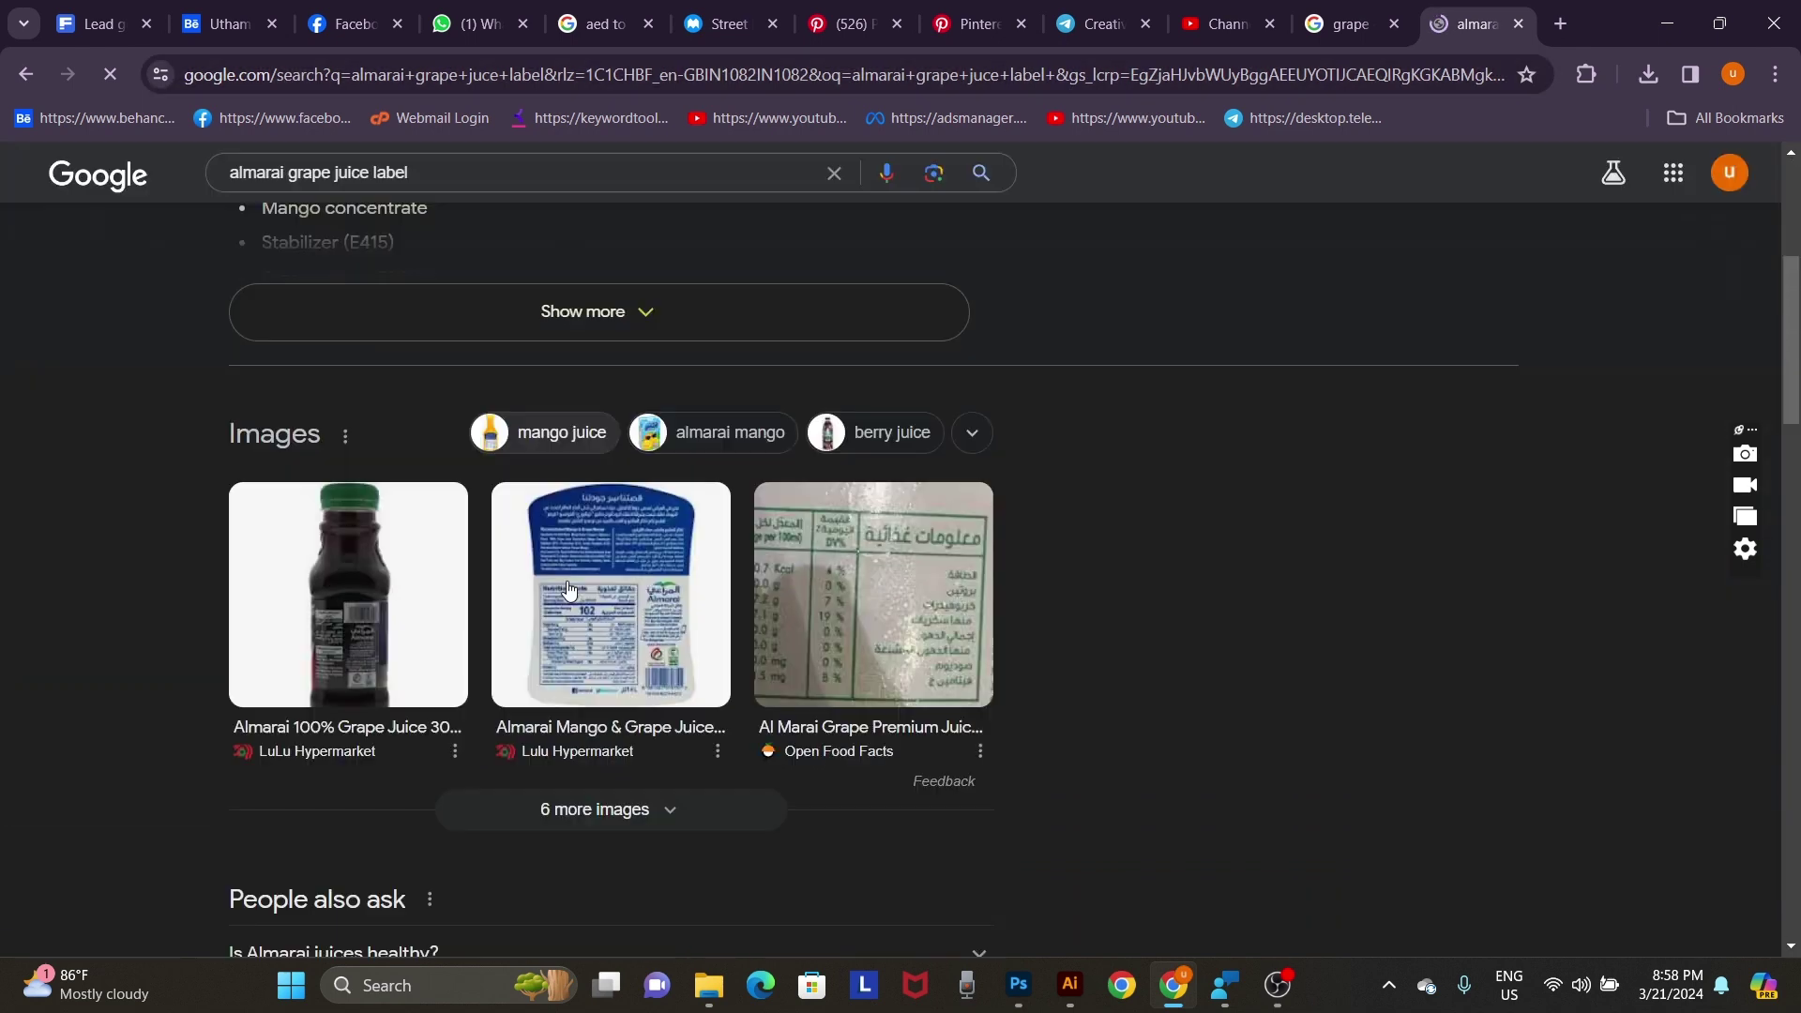
pyautogui.scroll(4, 515, 347)
pyautogui.scroll(2, 497, 347)
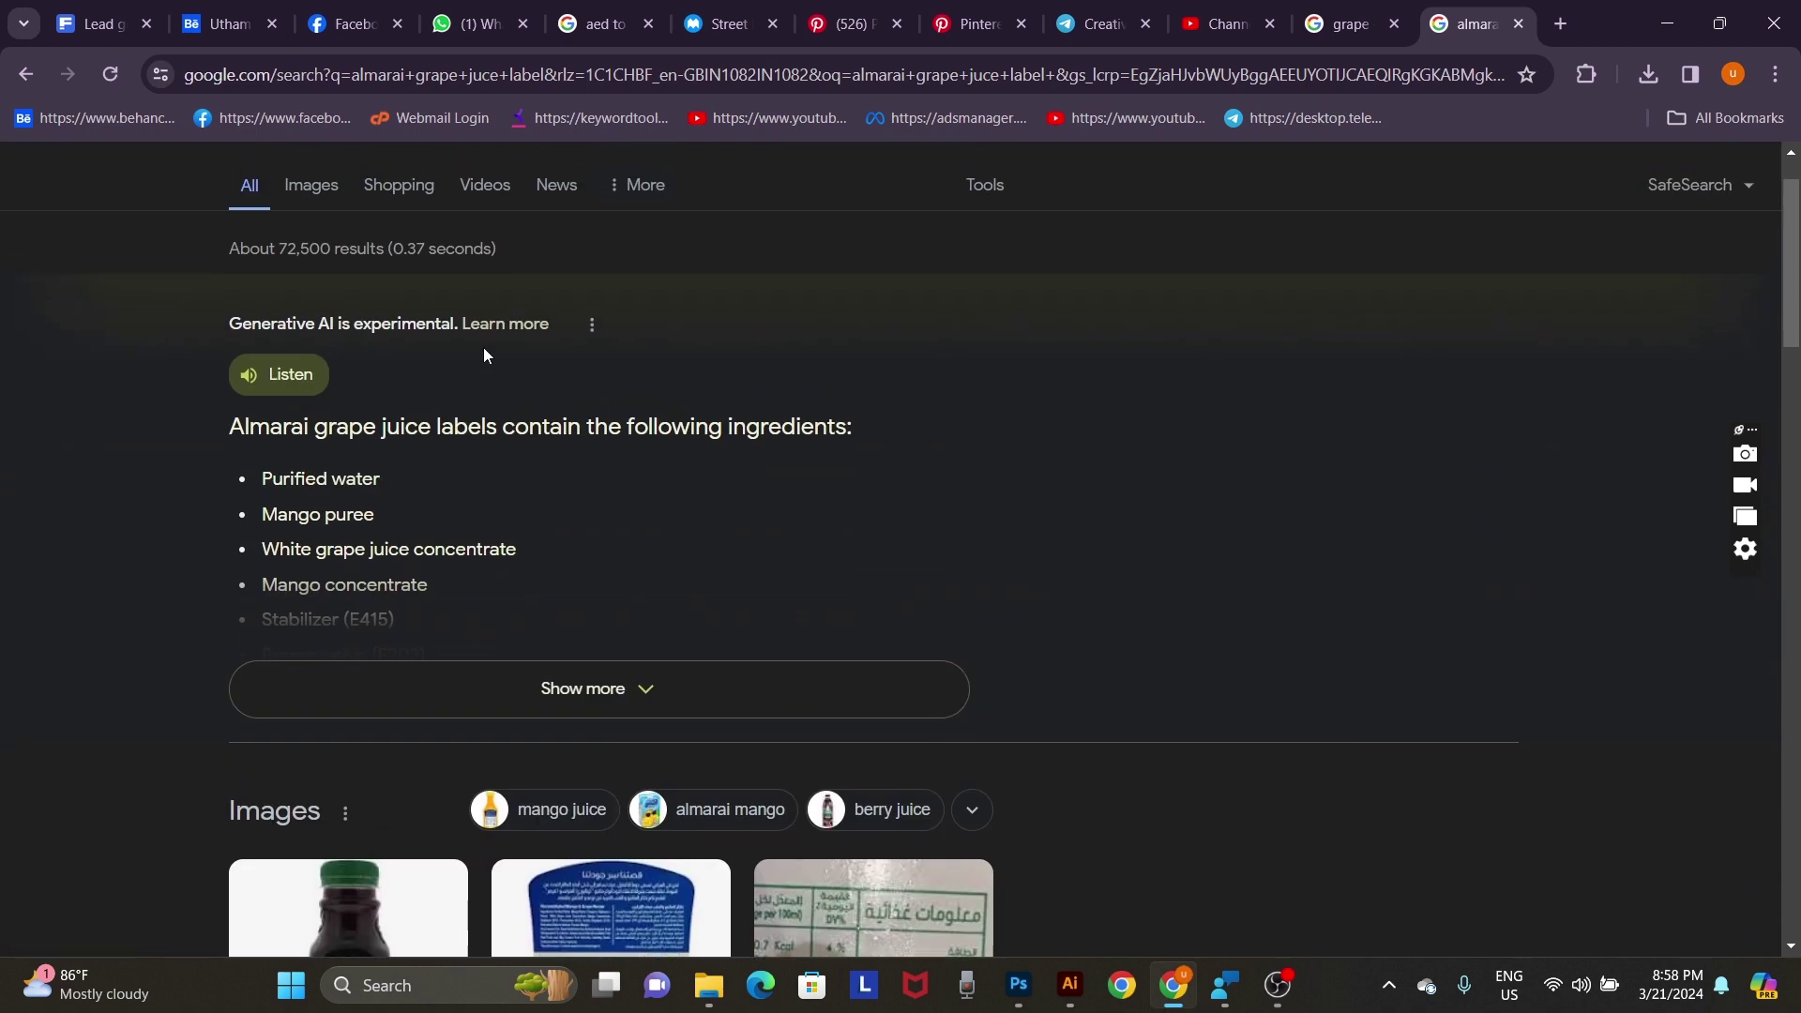
pyautogui.click(319, 294)
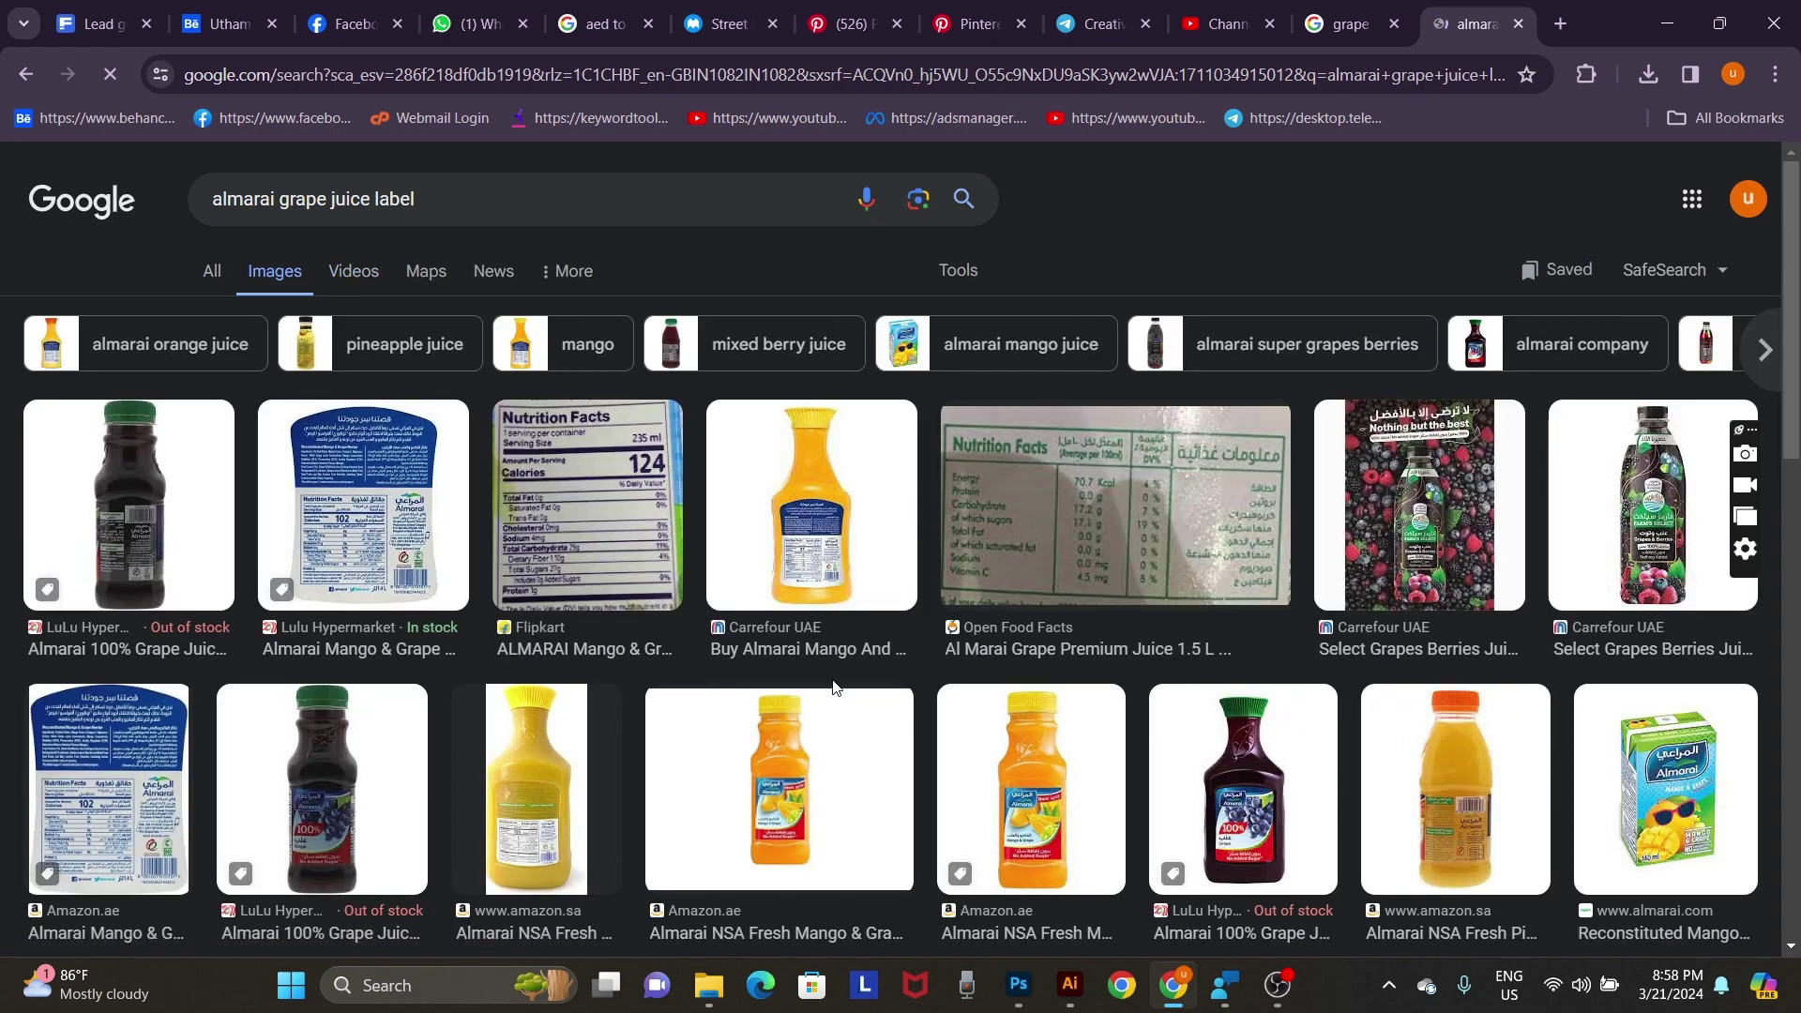
# Copy the Almarai grape juice bottle preview image and return to Photoshop.
pyautogui.scroll(-2, 834, 687)
pyautogui.click(1261, 600)
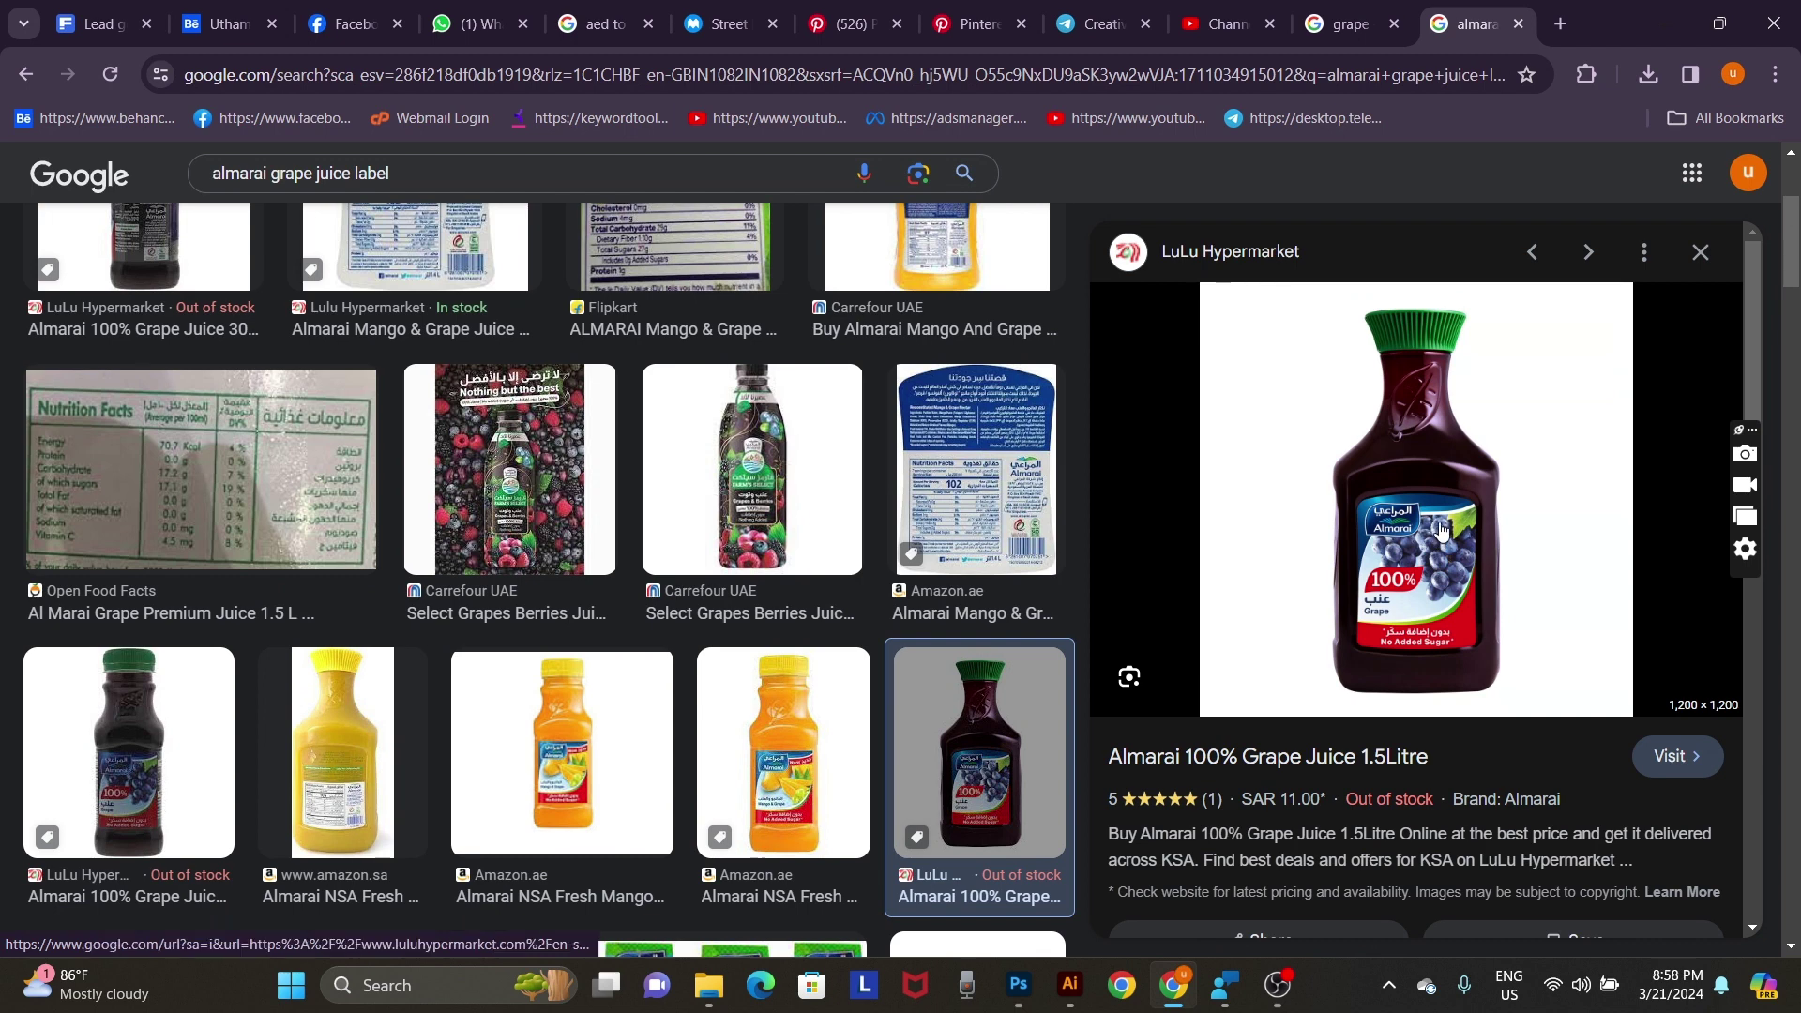
pyautogui.rightClick(1442, 531)
pyautogui.click(1231, 405)
pyautogui.click(1016, 983)
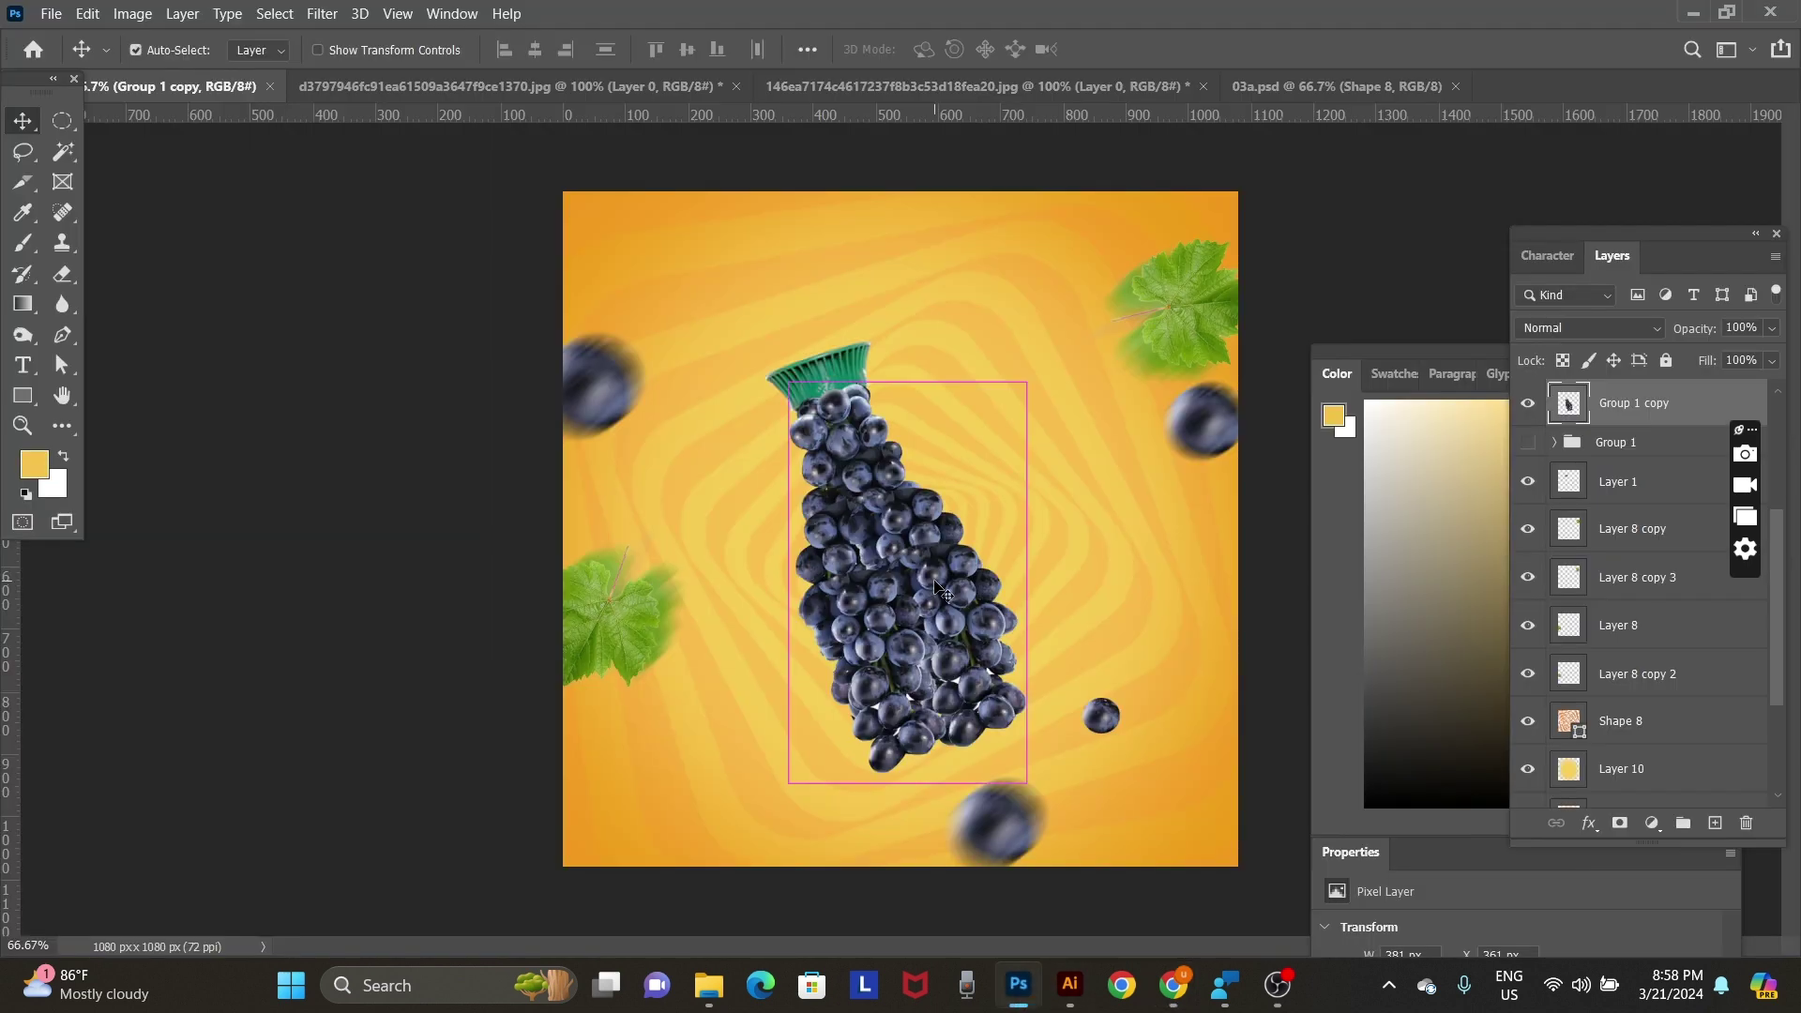
# Paste the copied grape juice bottle as a new layer, move it up-left, and zoom in on its label.
pyautogui.hotkey('ctrl', 'v')
pyautogui.hotkey('ctrl', '+')
pyautogui.moveTo(986, 710); pyautogui.dragTo(926, 495)
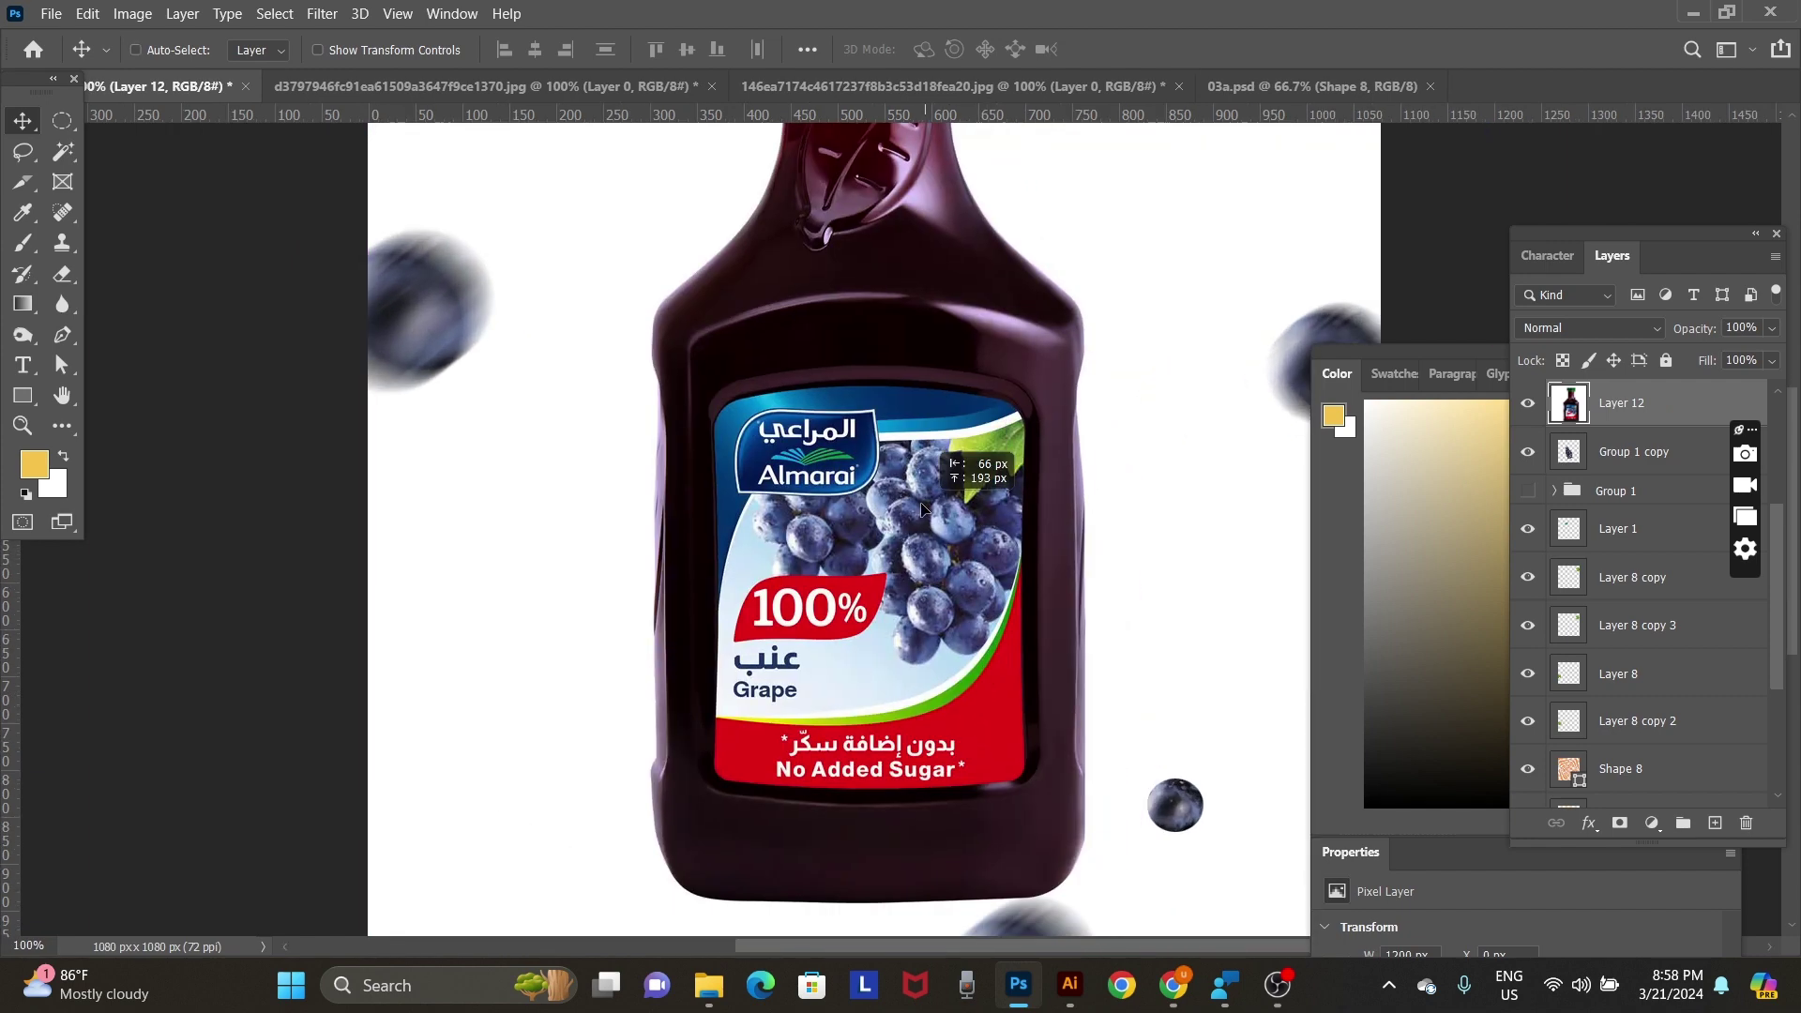
pyautogui.hotkey('ctrl', '+')
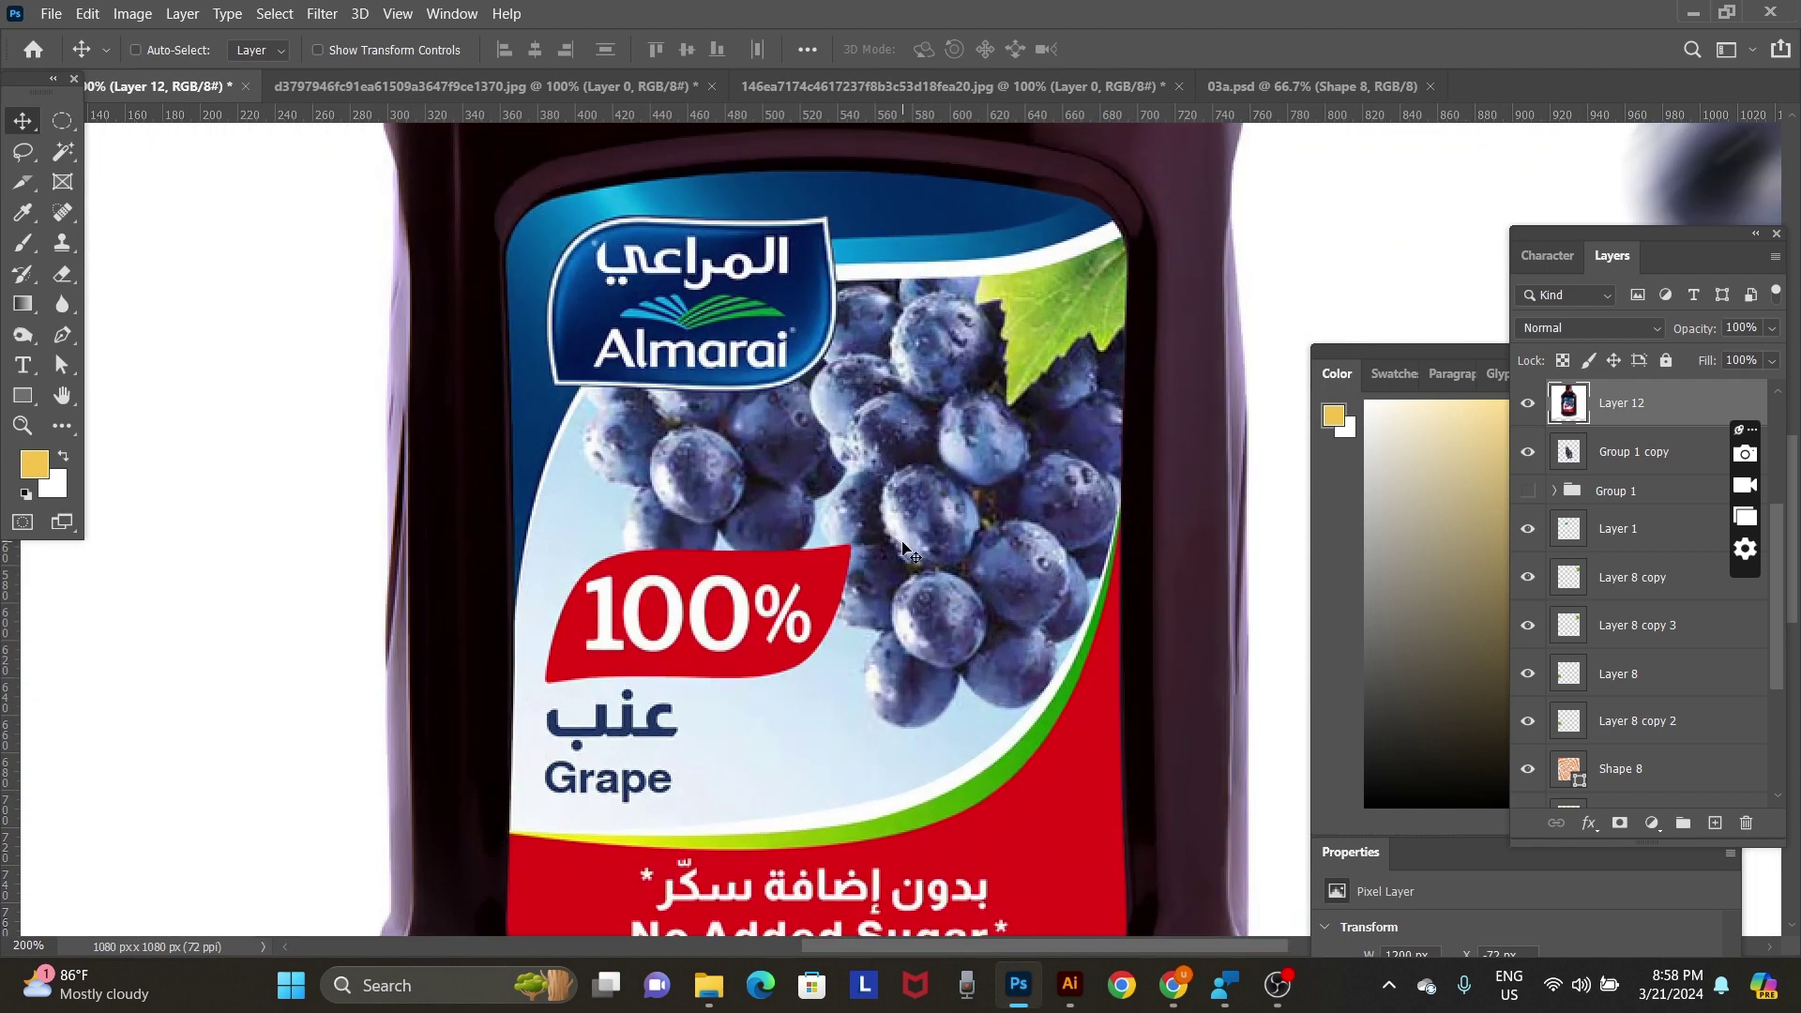
# Begin a Pen outline of the label from its top-left corner along the top edge and upper-right side.
pyautogui.press('p')
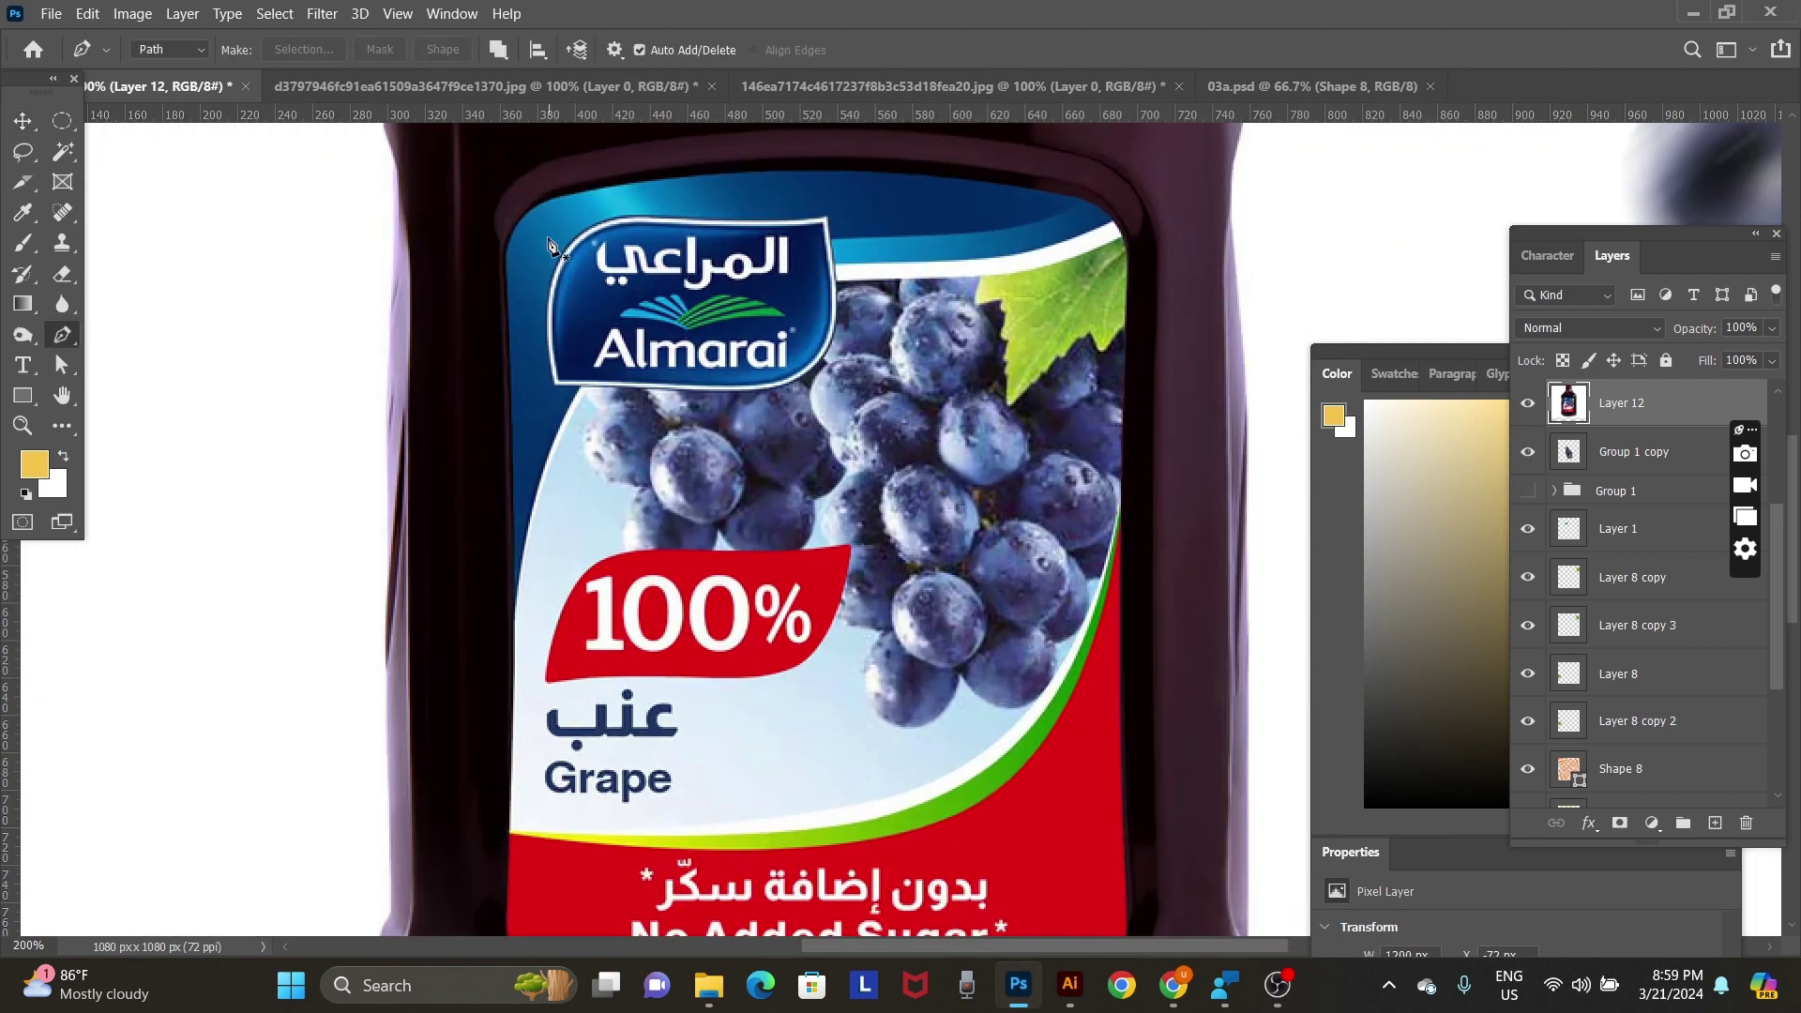
pyautogui.click(509, 253)
pyautogui.moveTo(1083, 202); pyautogui.dragTo(1259, 253)
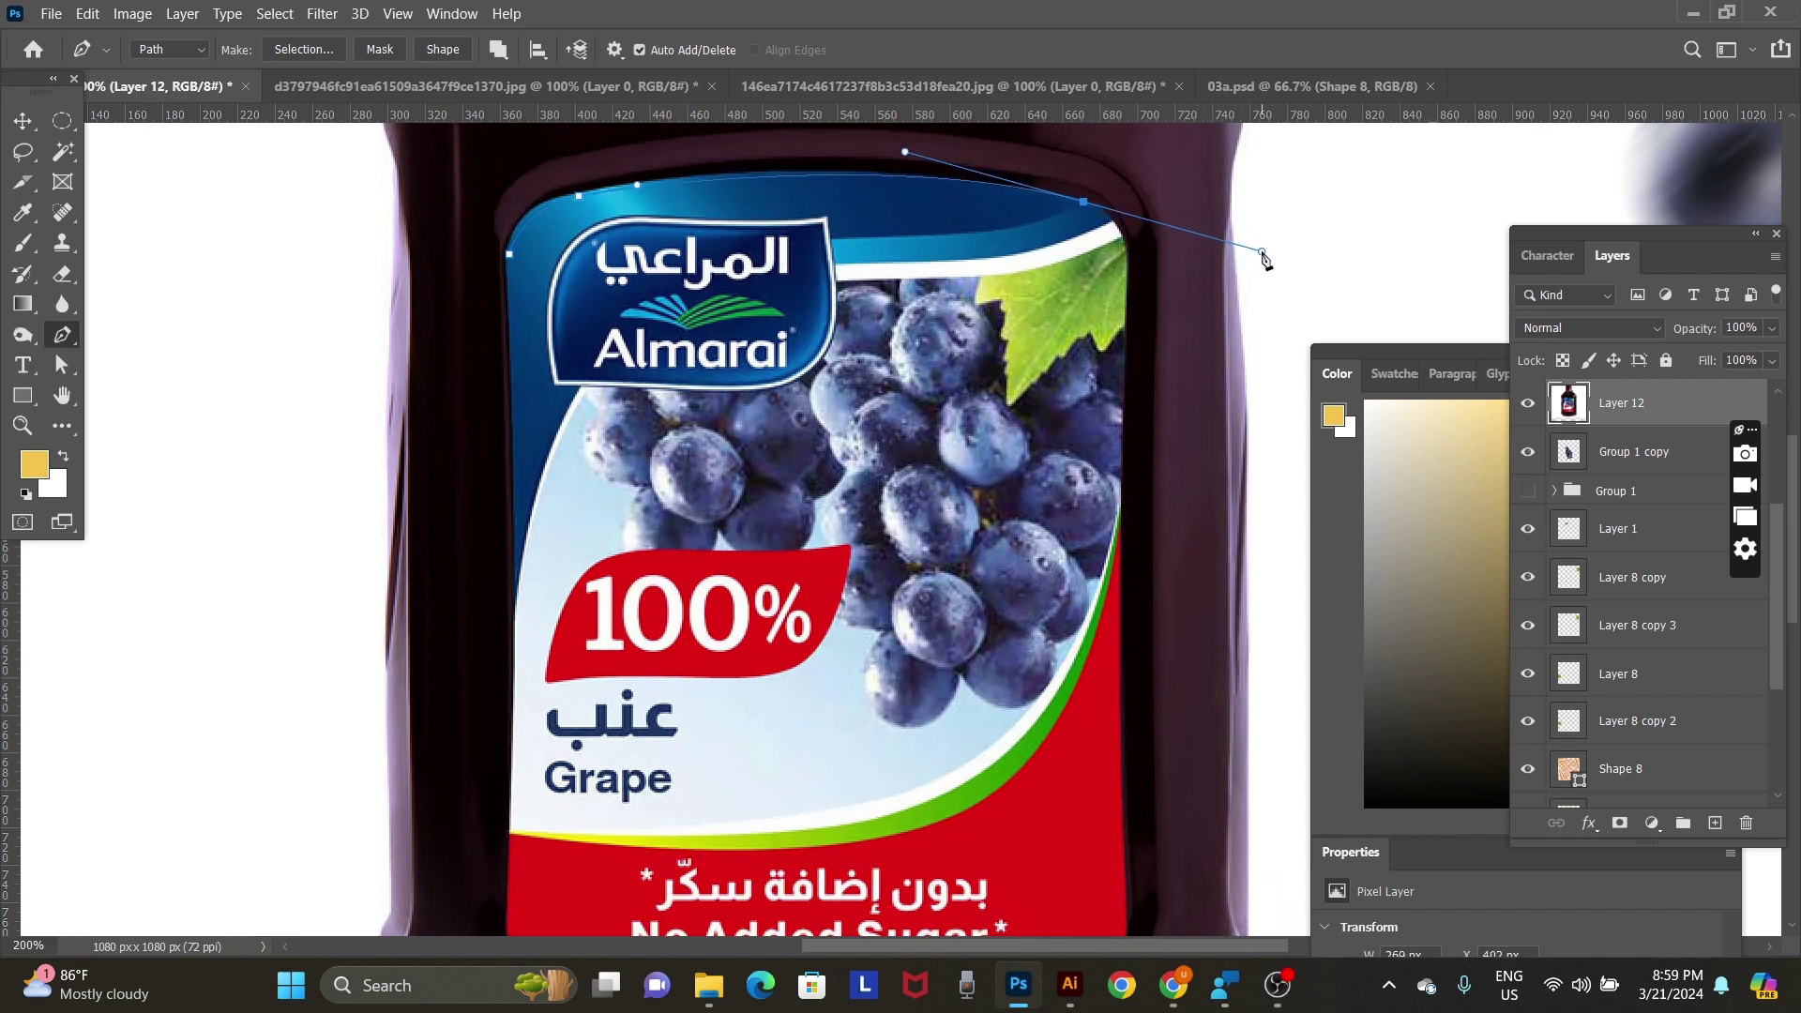
pyautogui.keyDown('alt'); pyautogui.click(1085, 203); pyautogui.keyUp('alt')
pyautogui.hotkey('ctrl', 'z')
pyautogui.moveTo(1124, 272); pyautogui.dragTo(1126, 335)
pyautogui.scroll(-3, 1129, 487)
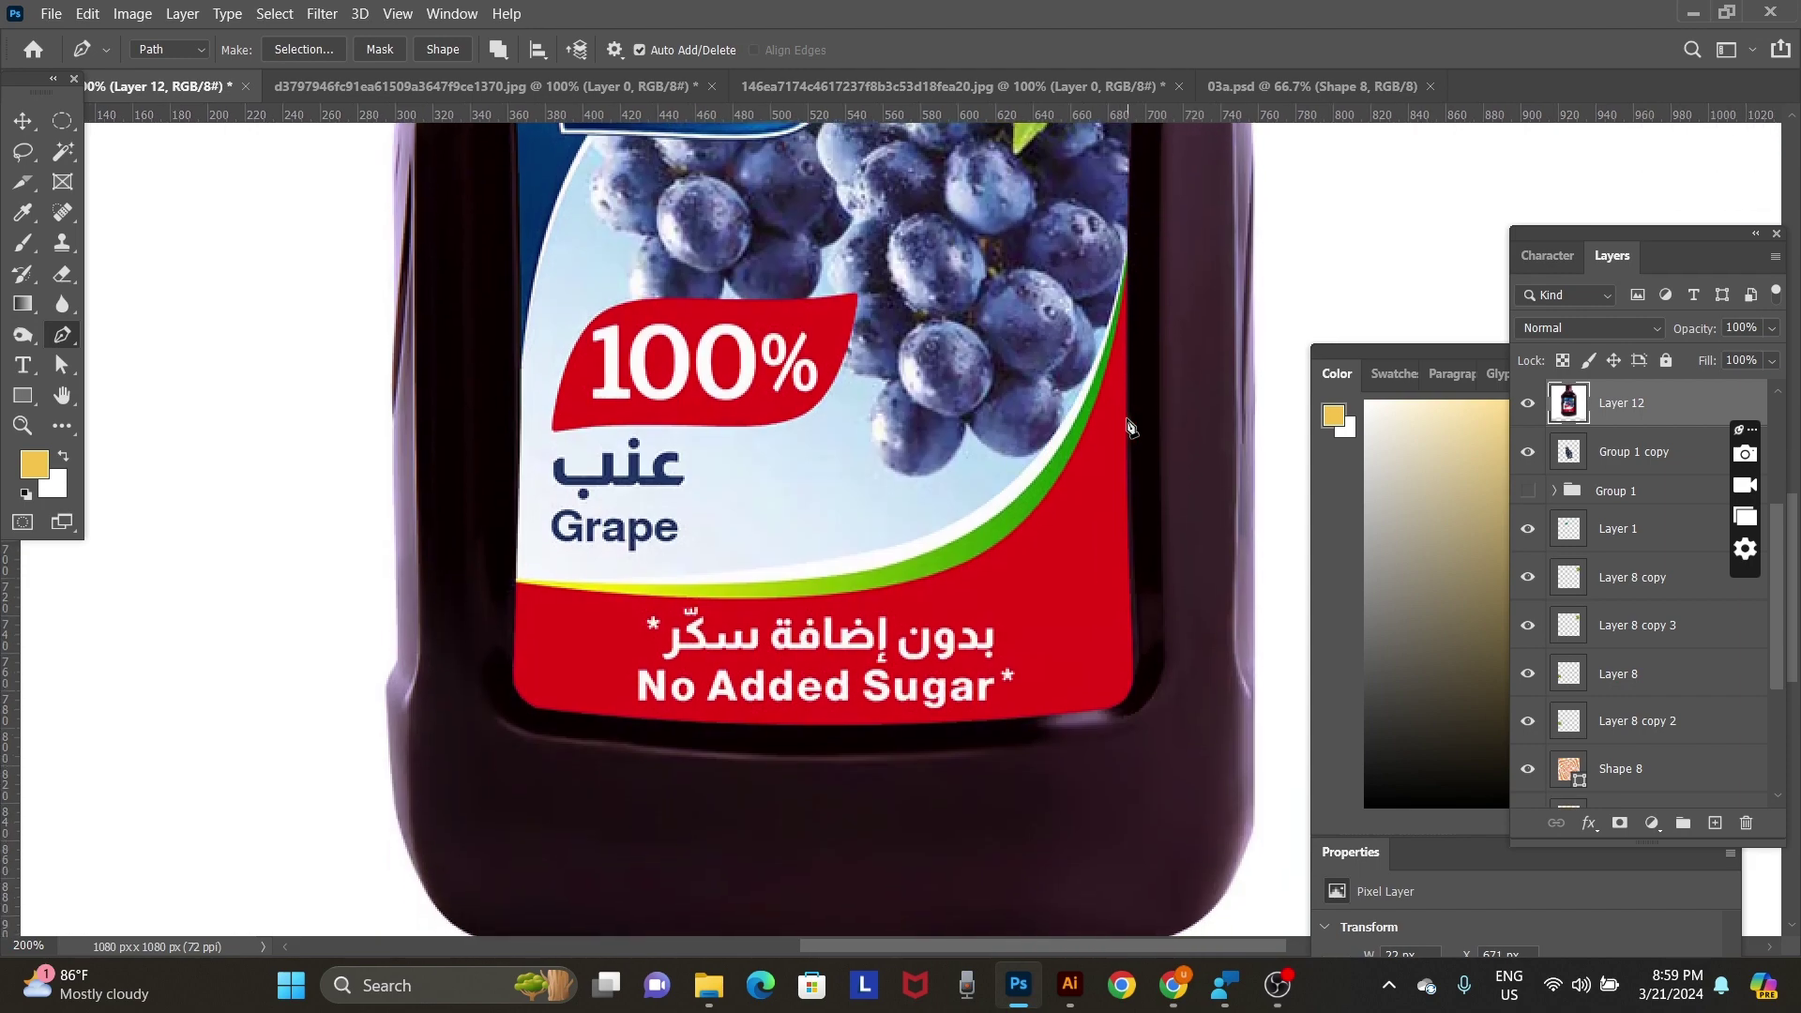
# Continue the outline down the right side, along the bottom and left edge, closing it at the start.
pyautogui.moveTo(1125, 417); pyautogui.dragTo(1124, 518)
pyautogui.hotkey('ctrl', 'z')
pyautogui.moveTo(1086, 711); pyautogui.dragTo(1021, 725)
pyautogui.moveTo(535, 705); pyautogui.dragTo(440, 676)
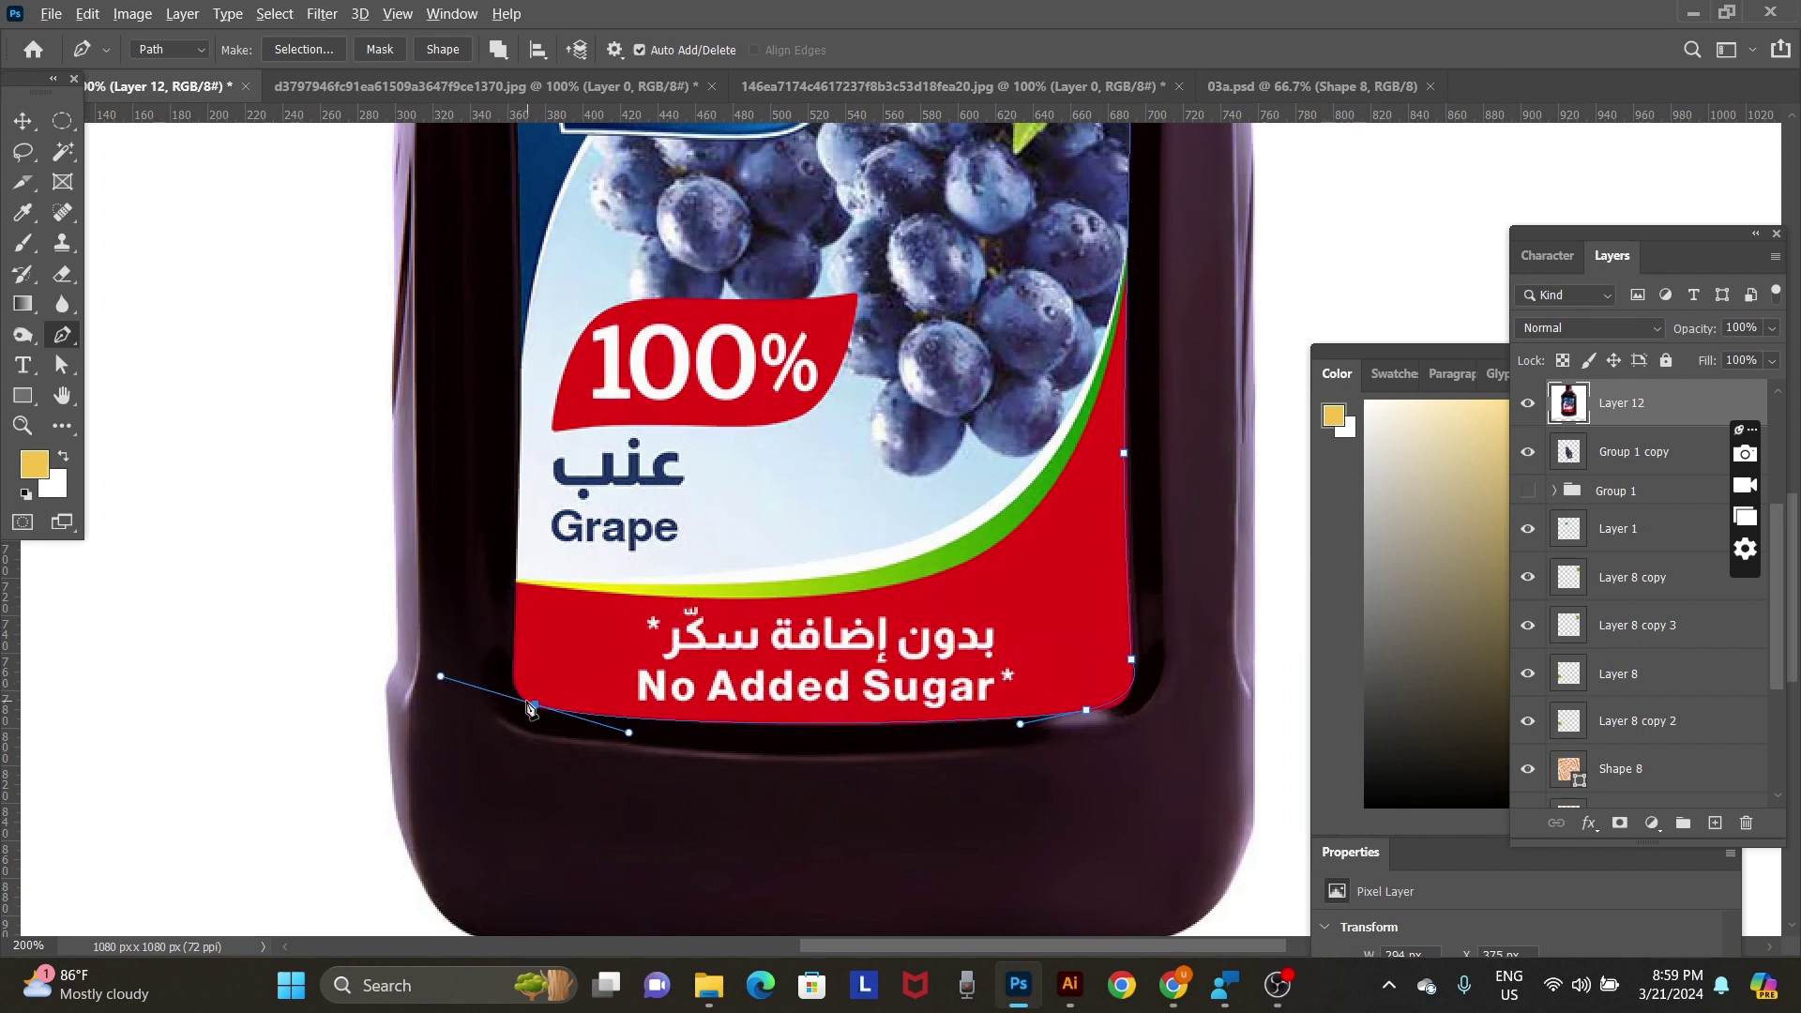
pyautogui.click(514, 649)
pyautogui.scroll(4, 521, 608)
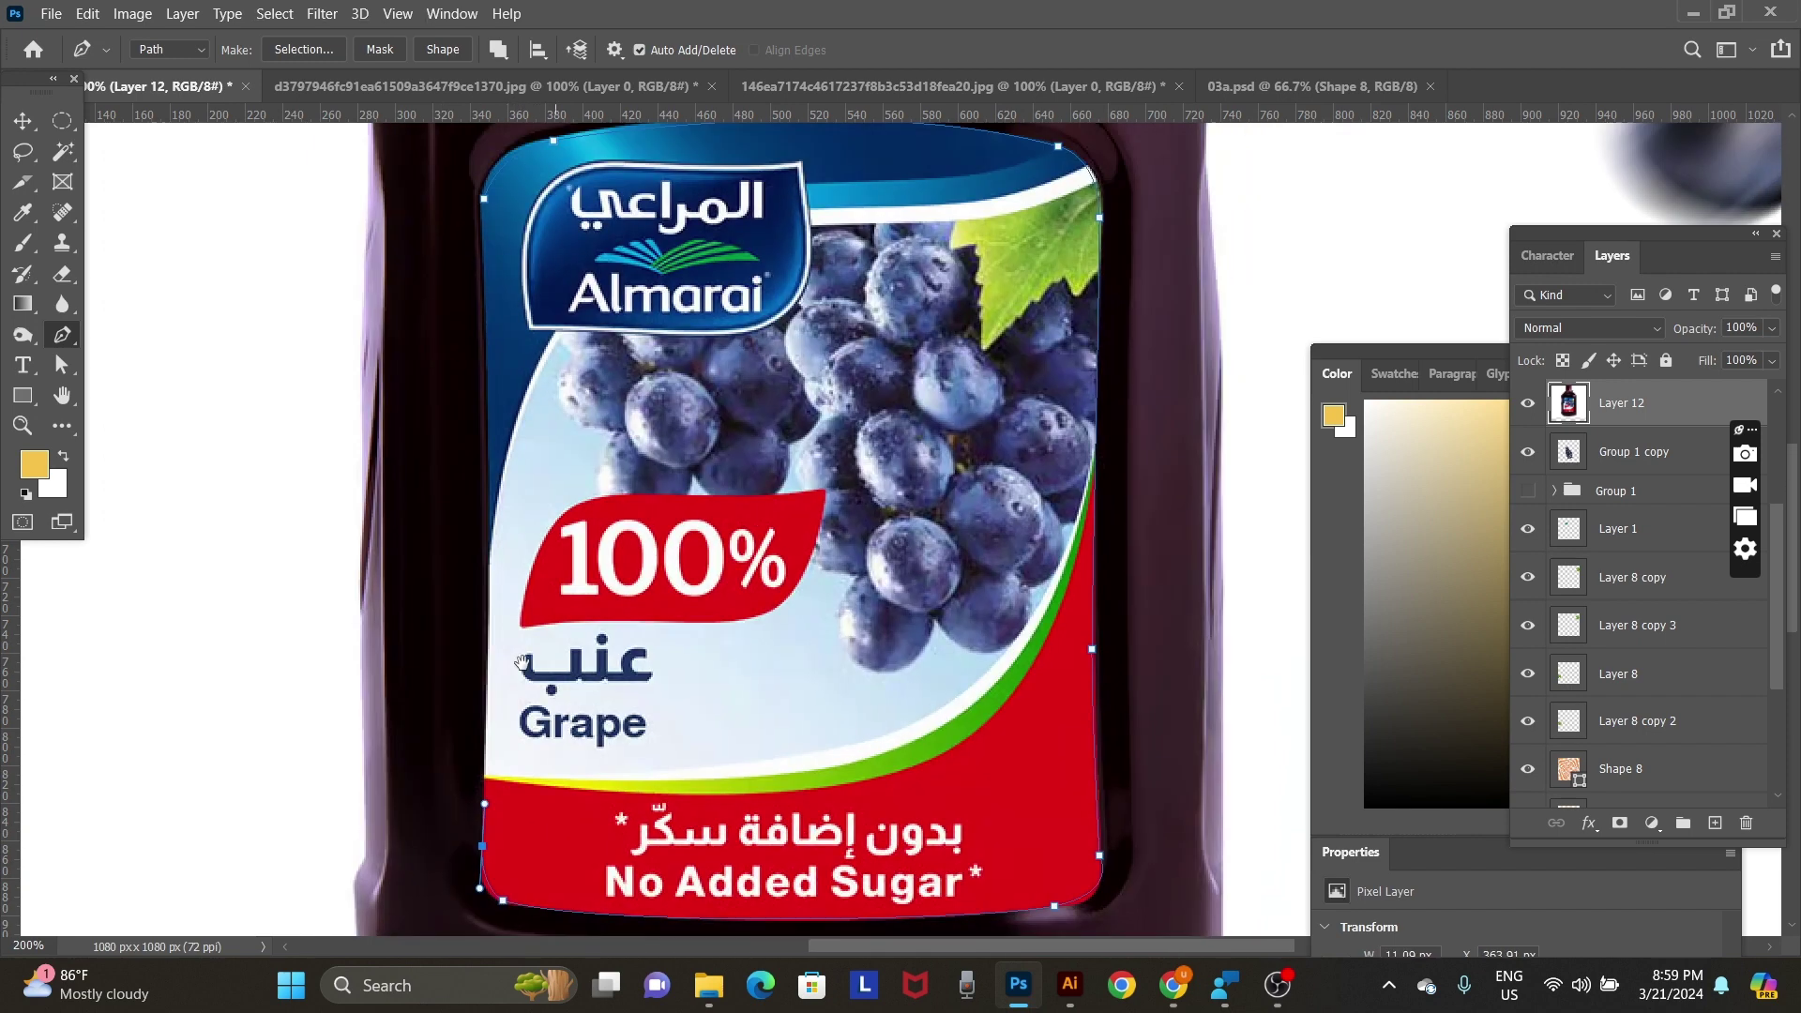
pyautogui.scroll(1, 532, 530)
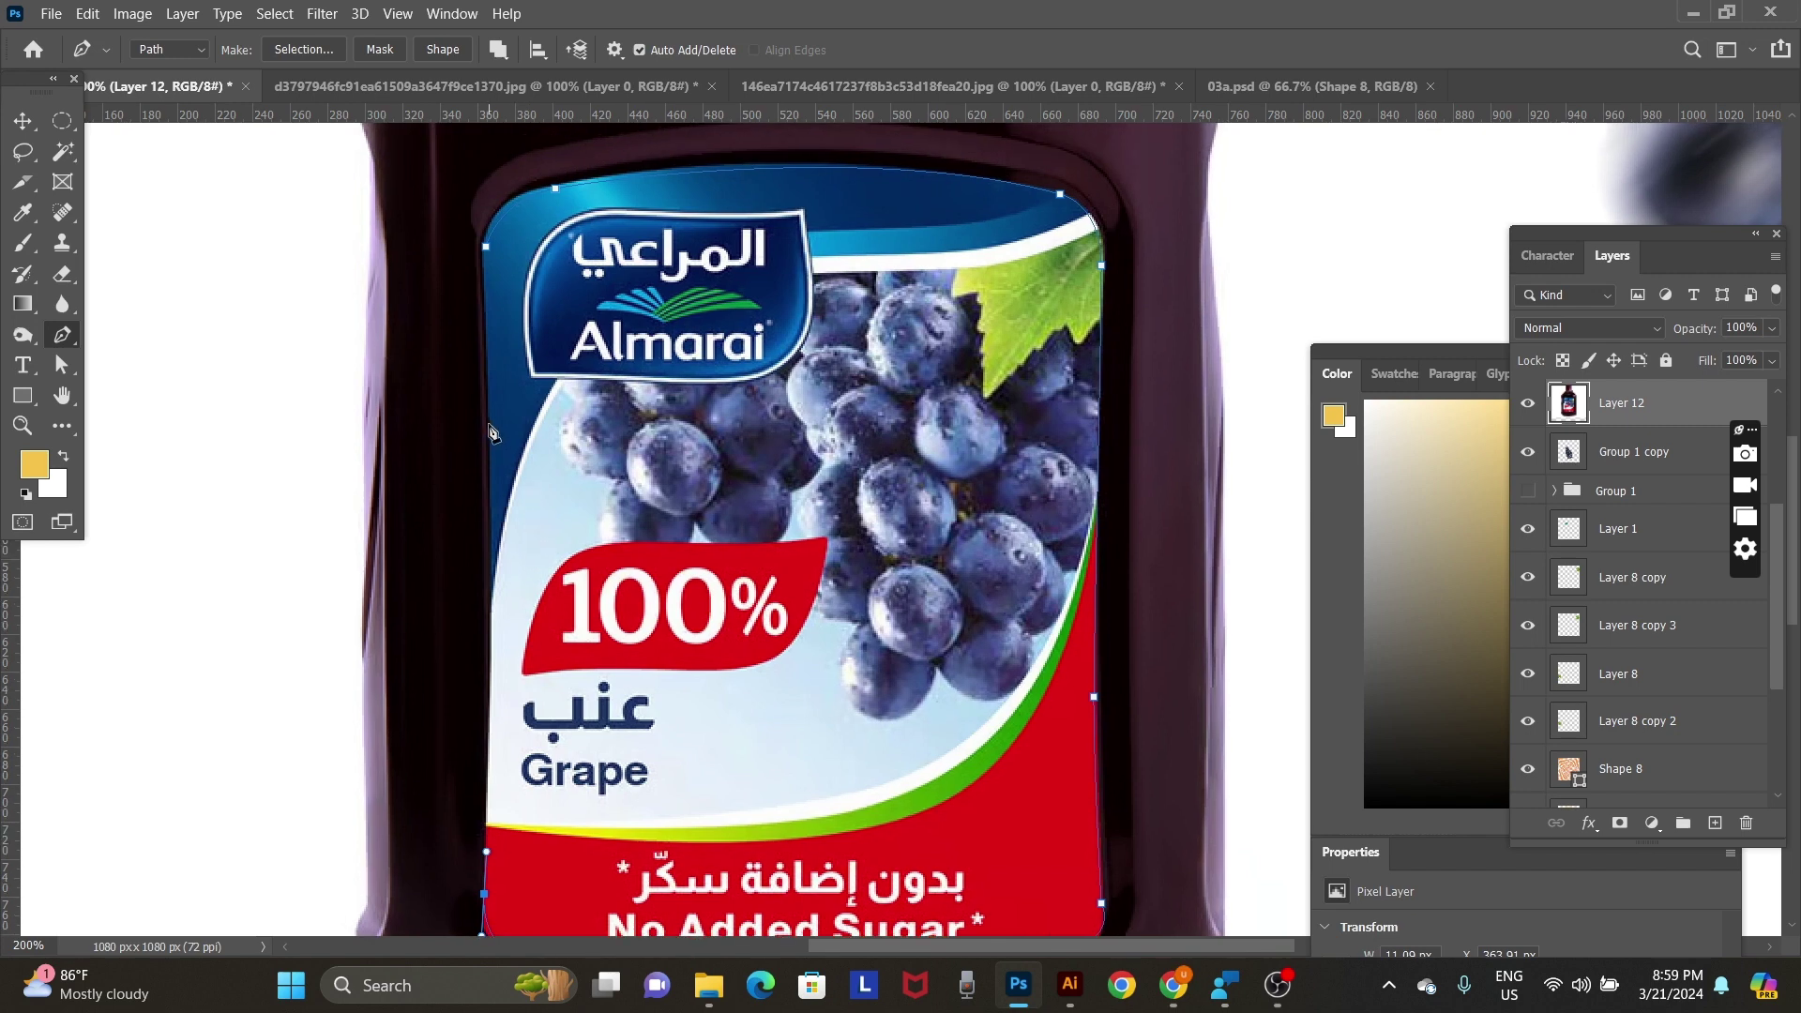
pyautogui.moveTo(495, 418); pyautogui.dragTo(493, 358)
pyautogui.click(487, 250)
# Copy the selected label onto its own Layer 13 and delete the full bottle photo Layer 12.
pyautogui.hotkey('ctrl', 'Return')
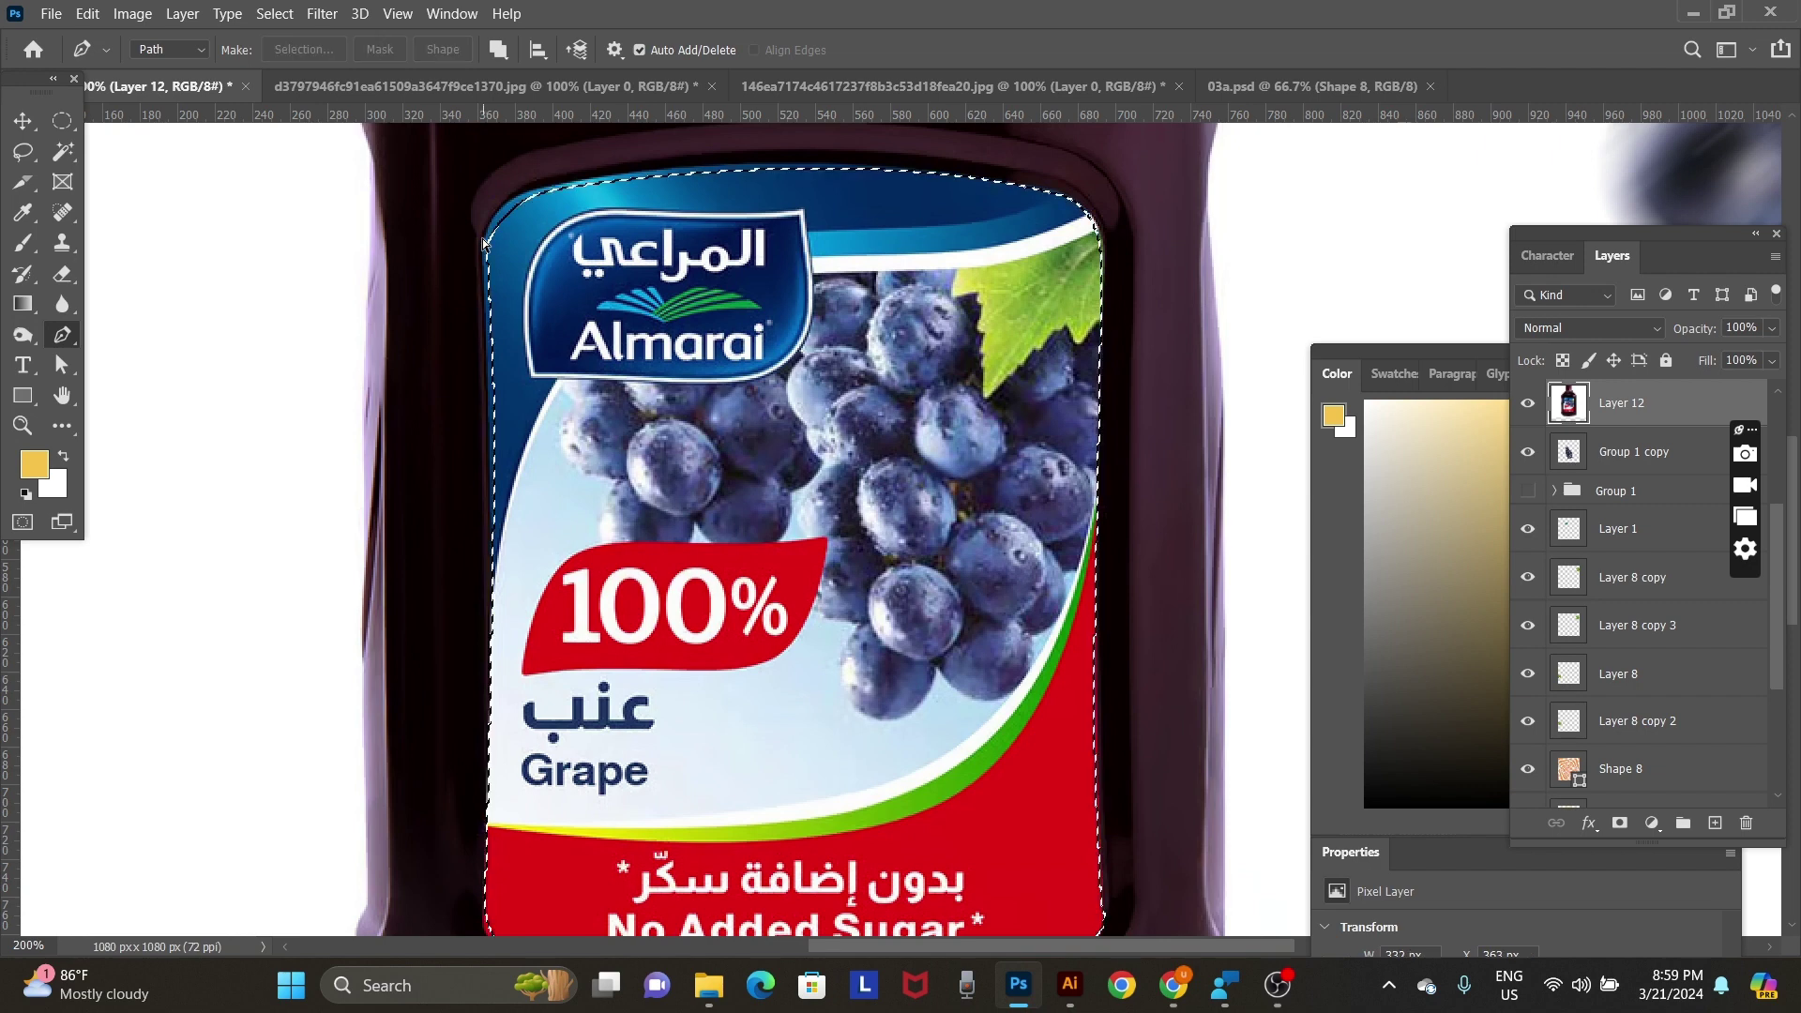
pyautogui.hotkey('ctrl', 'j')
pyautogui.press('v')
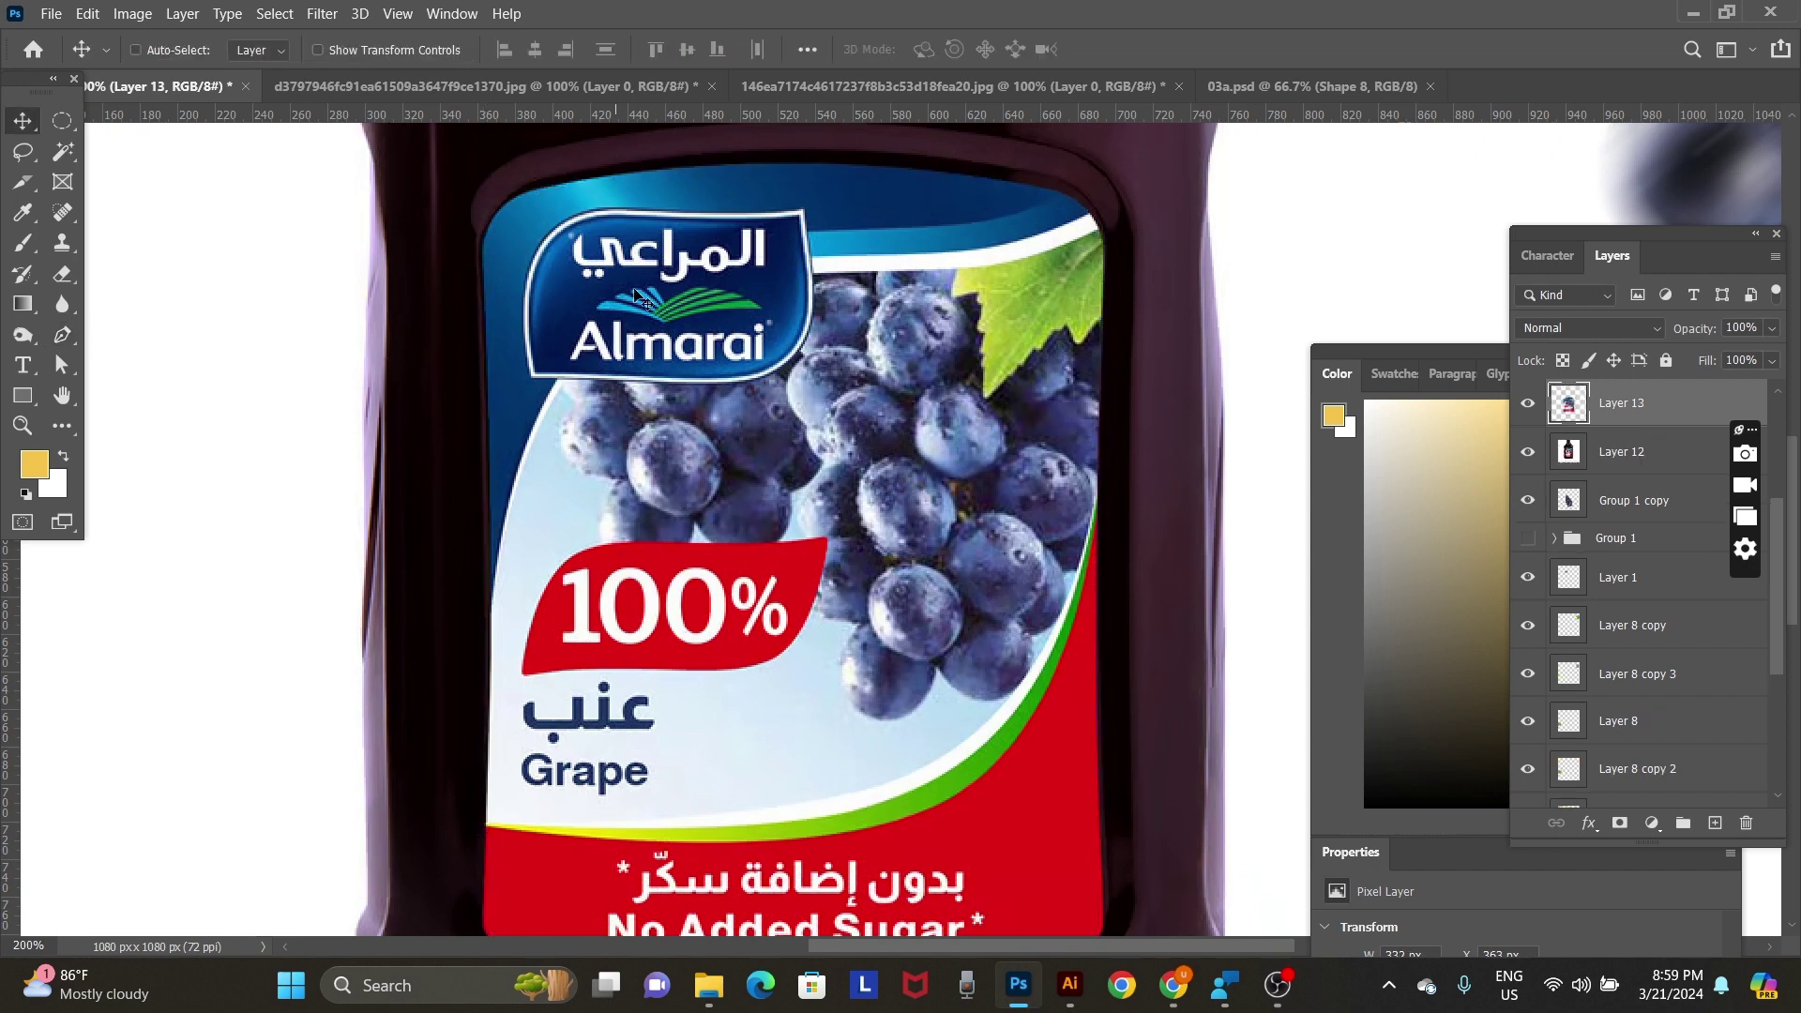
pyautogui.moveTo(739, 347); pyautogui.dragTo(279, 417)
pyautogui.rightClick(950, 356)
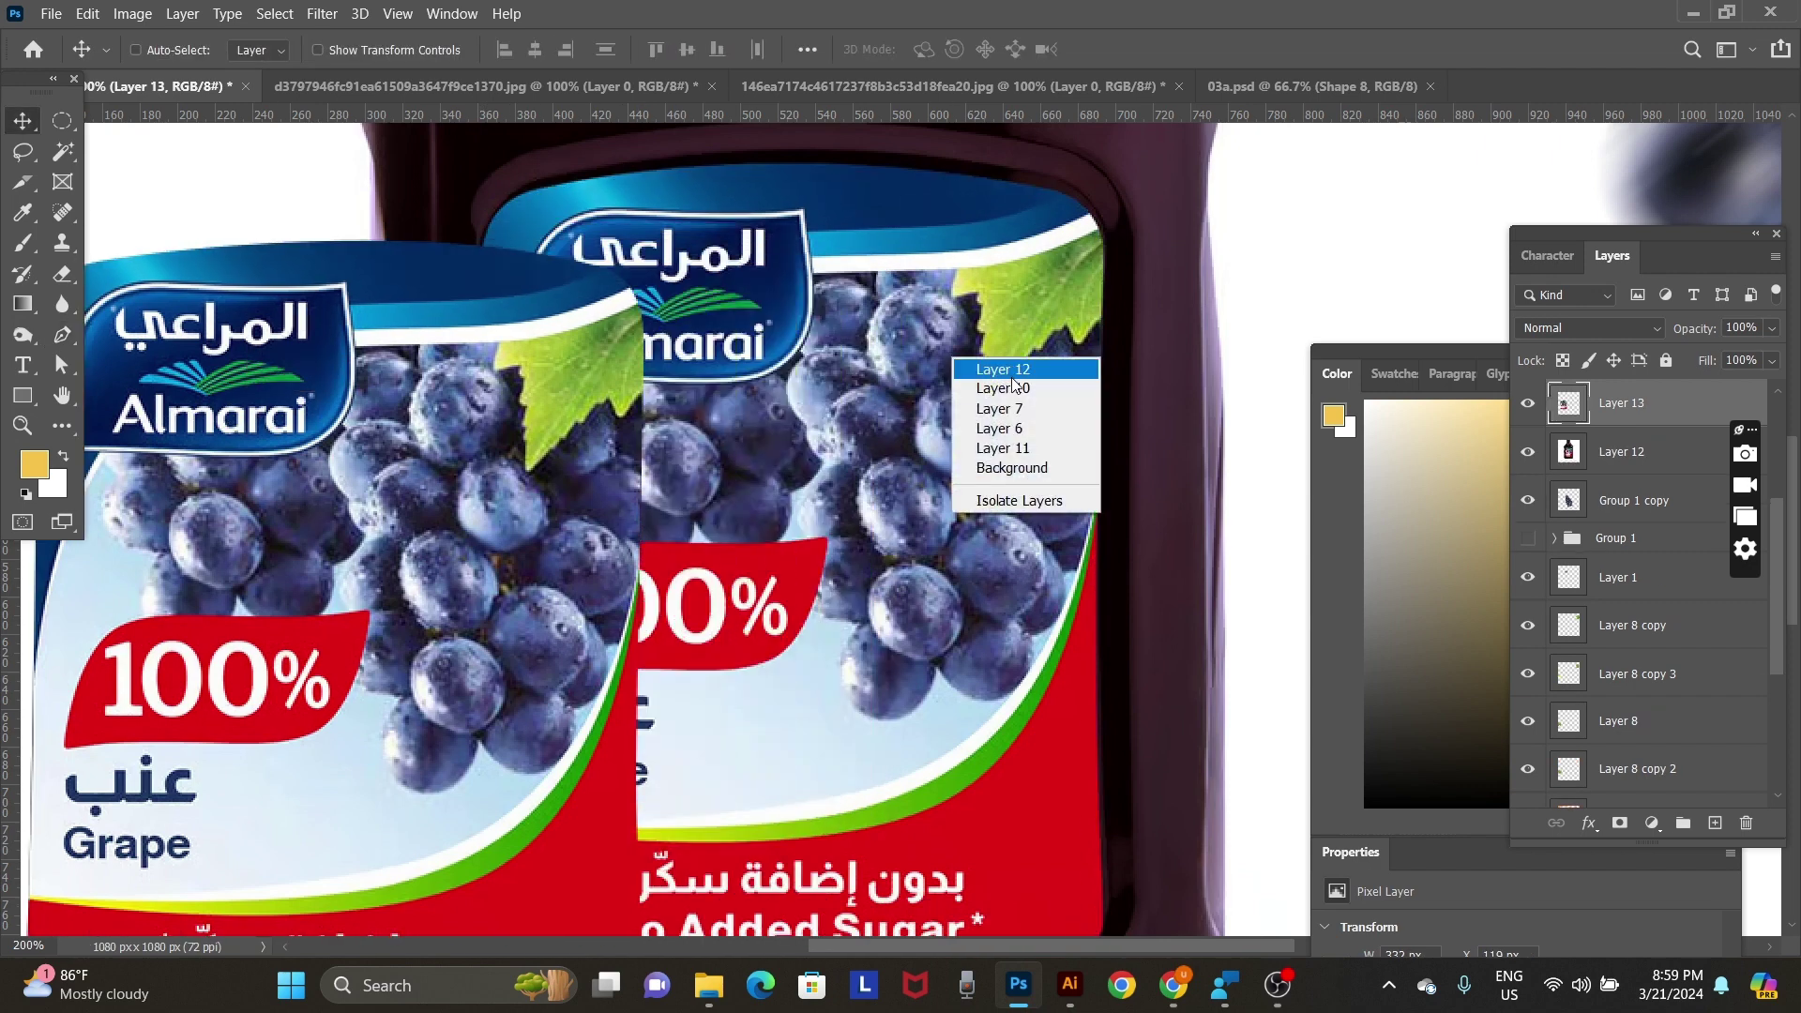
pyautogui.click(1014, 384)
pyautogui.press('Delete')
pyautogui.hotkey('ctrl', '0')
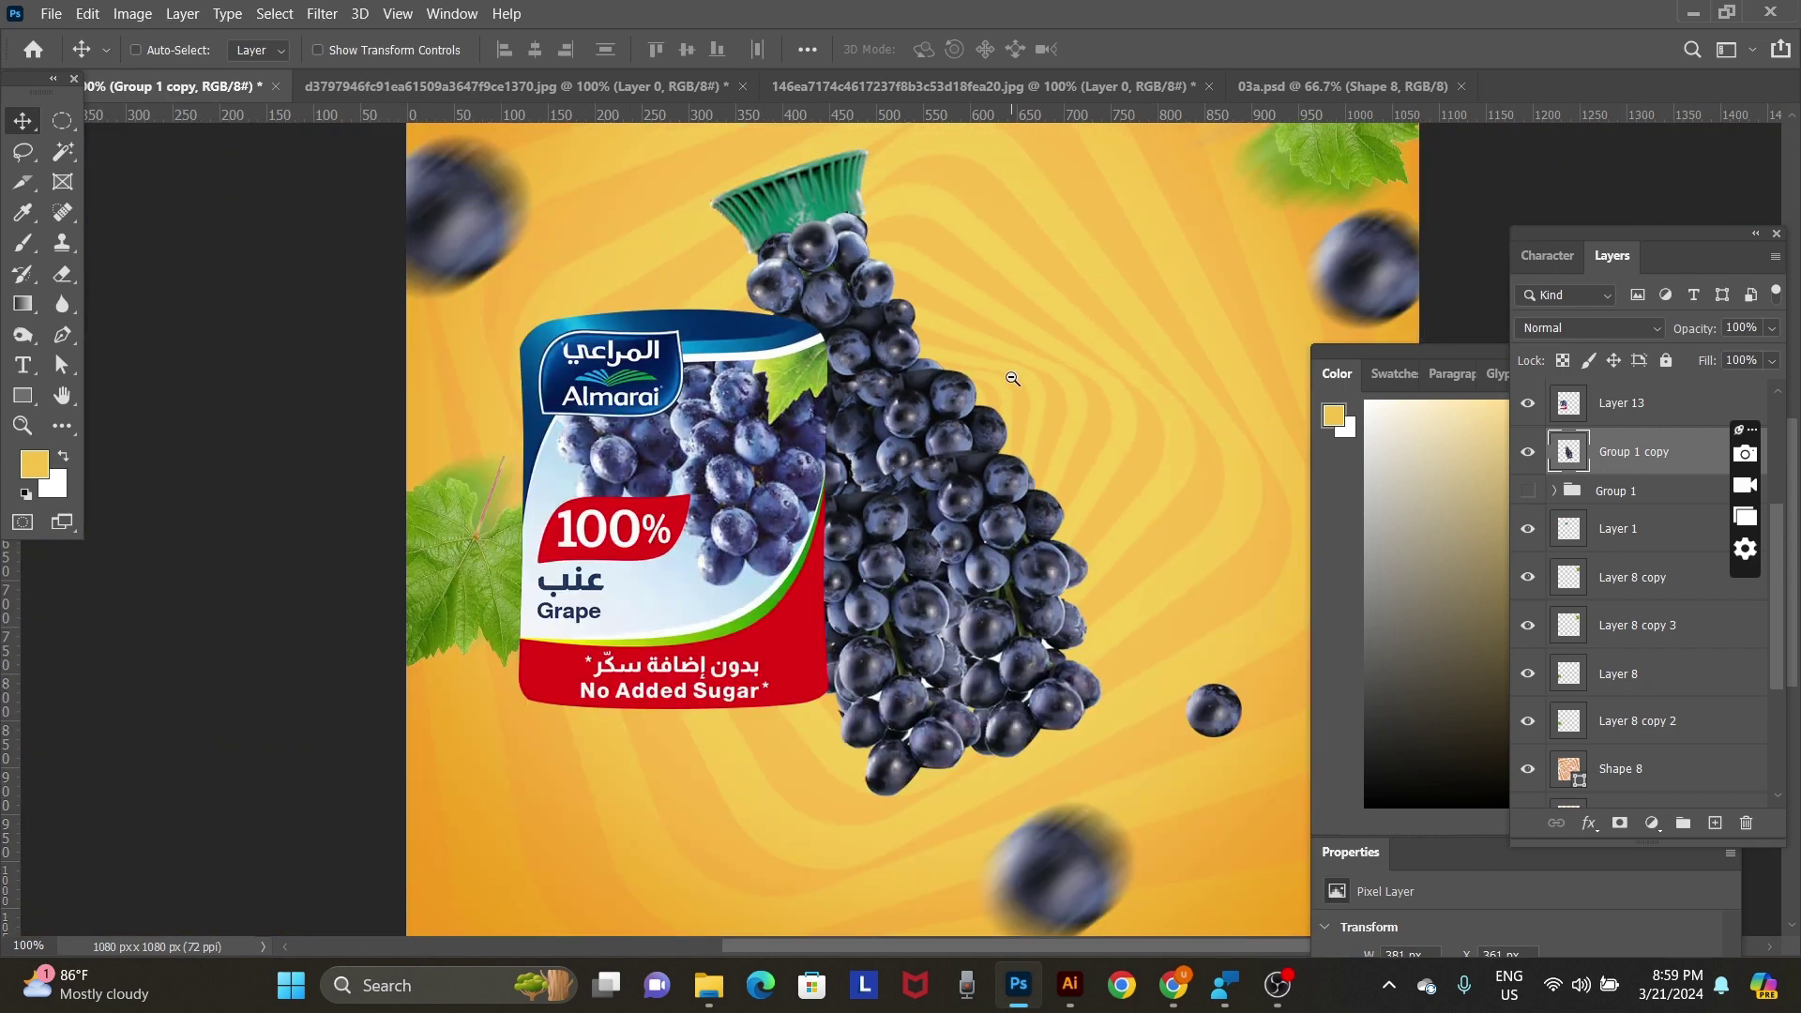
# Move Layer 13 onto the grape bottle, scale it to about 54% and tilt it to match.
pyautogui.rightClick(804, 561)
pyautogui.click(844, 568)
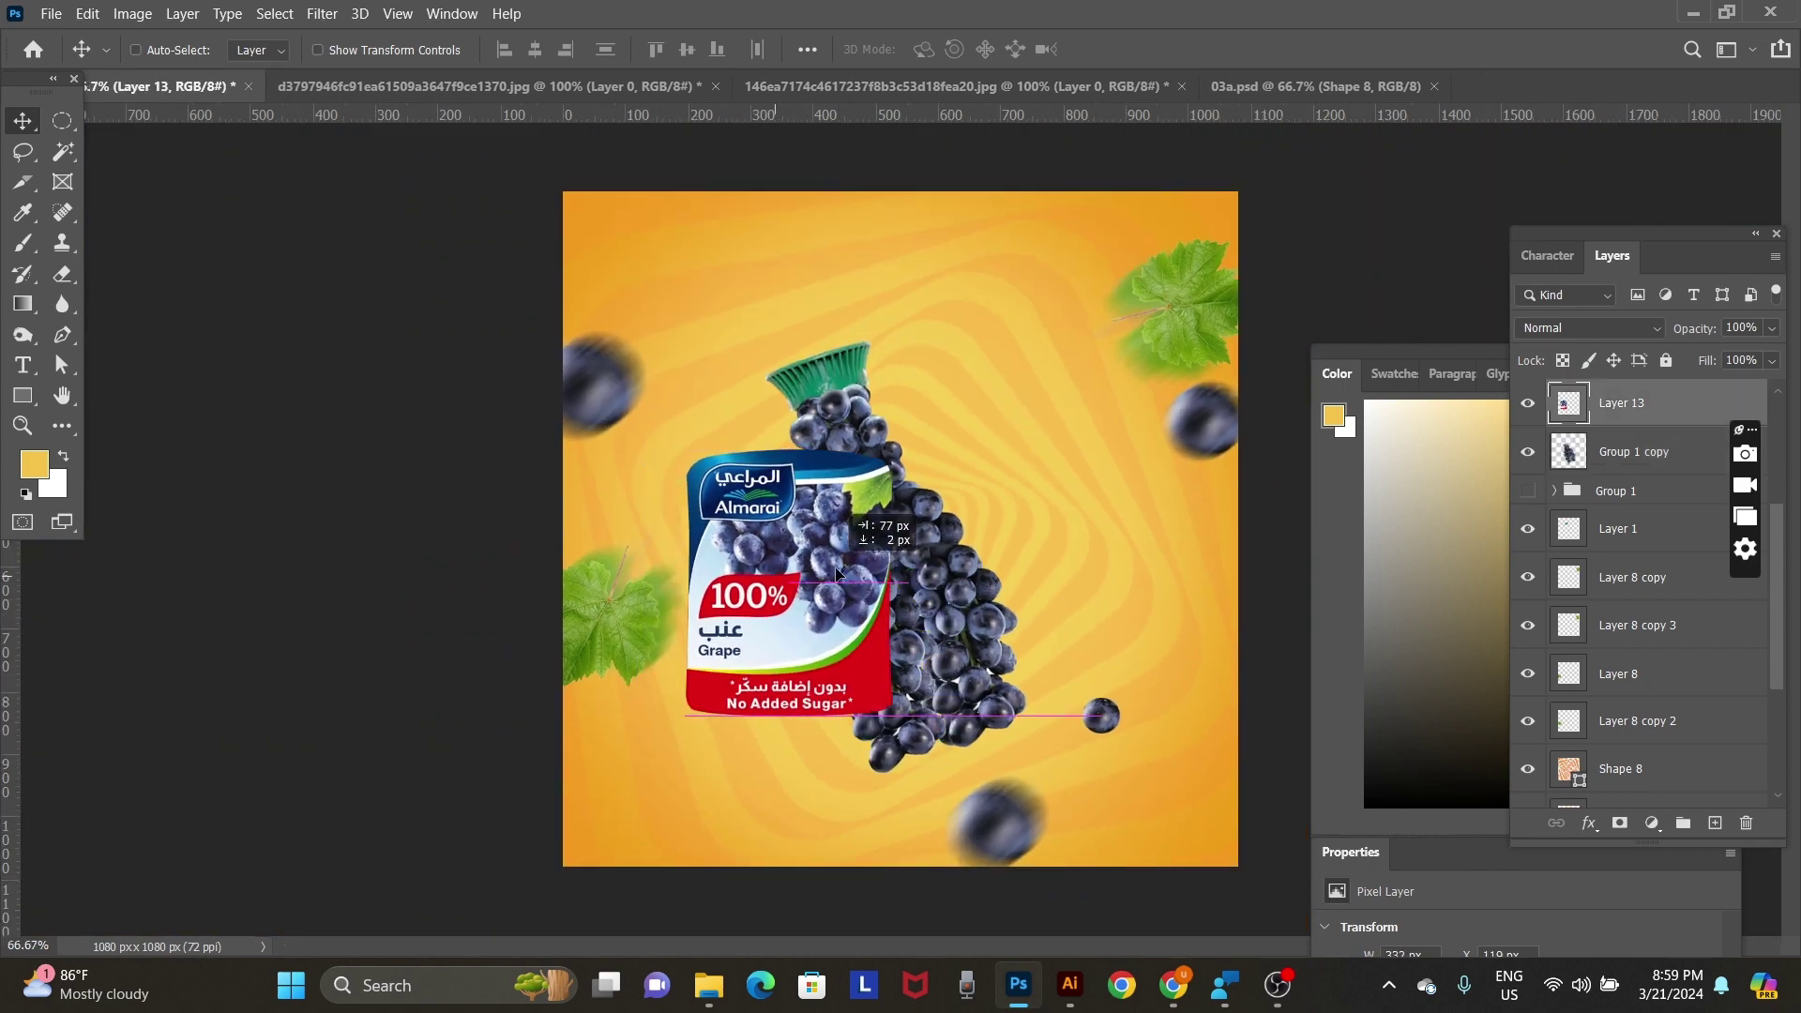
pyautogui.moveTo(722, 581); pyautogui.dragTo(949, 574)
pyautogui.hotkey('ctrl', 't')
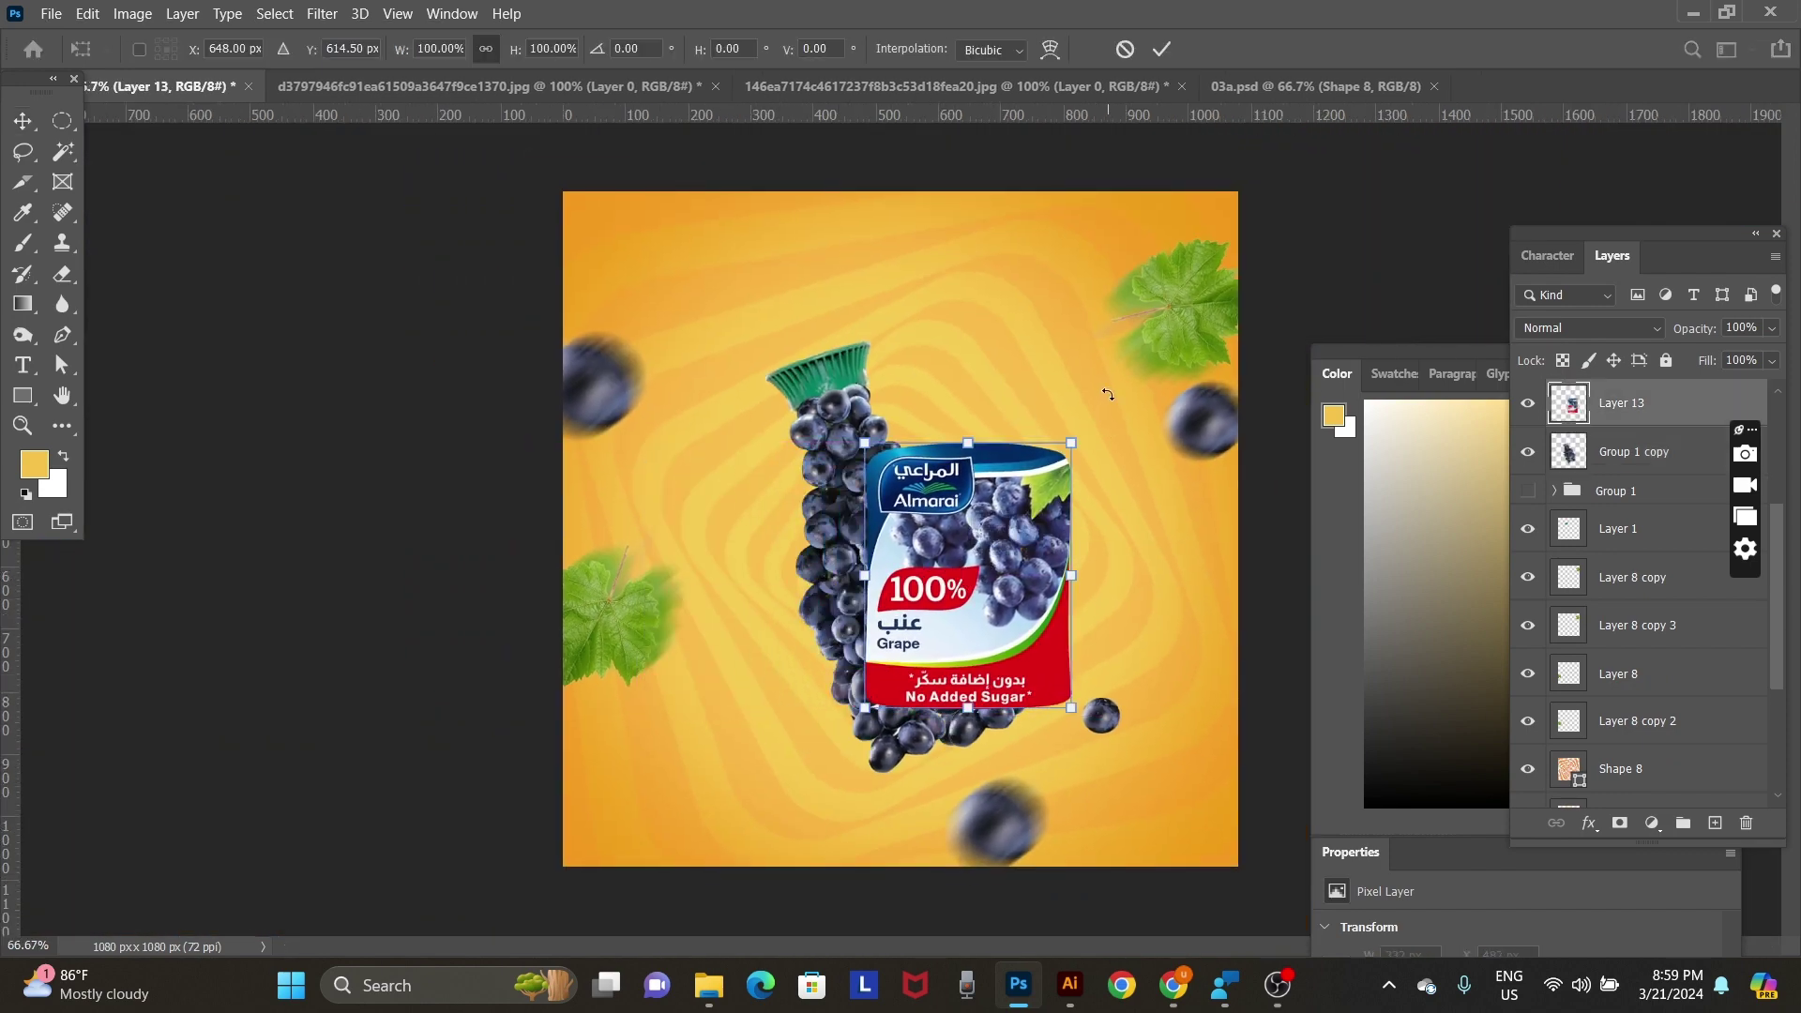
pyautogui.moveTo(1072, 444)
pyautogui.mouseDown()
pyautogui.moveTo(995, 542)
pyautogui.moveTo(1017, 459)
pyautogui.moveTo(1007, 470)
pyautogui.mouseUp()
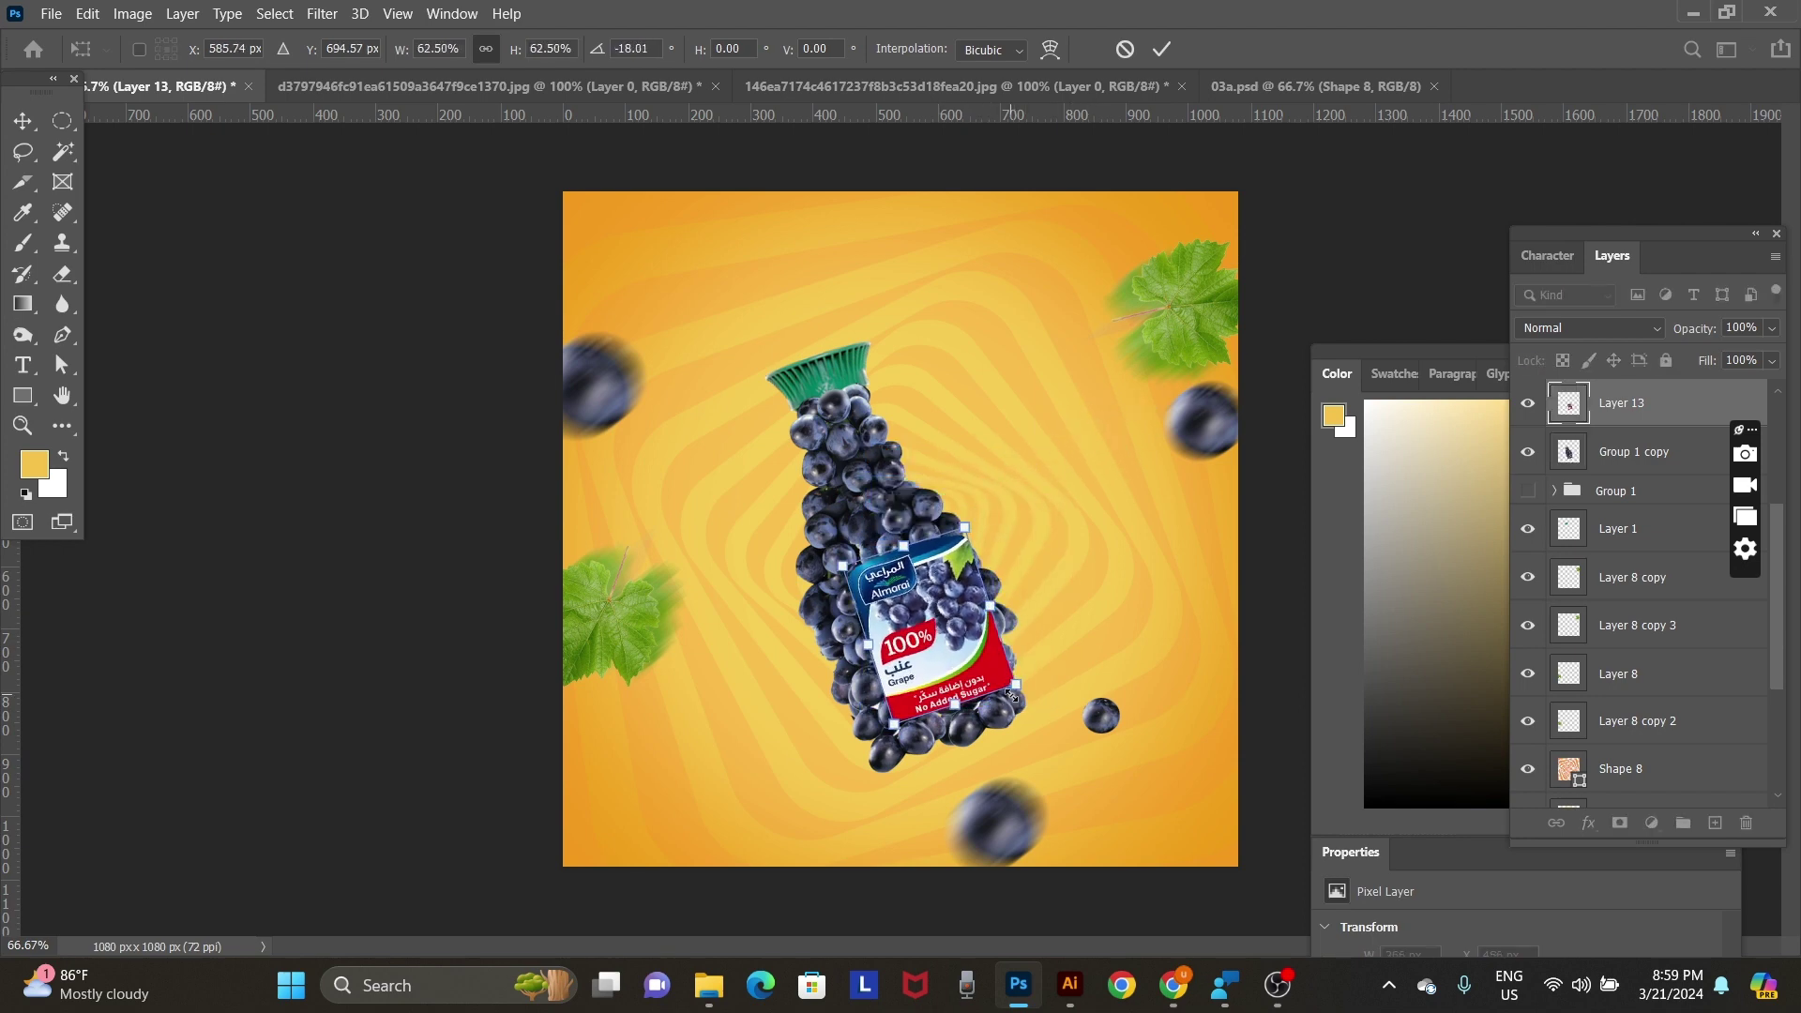
pyautogui.moveTo(1021, 688); pyautogui.dragTo(1008, 677)
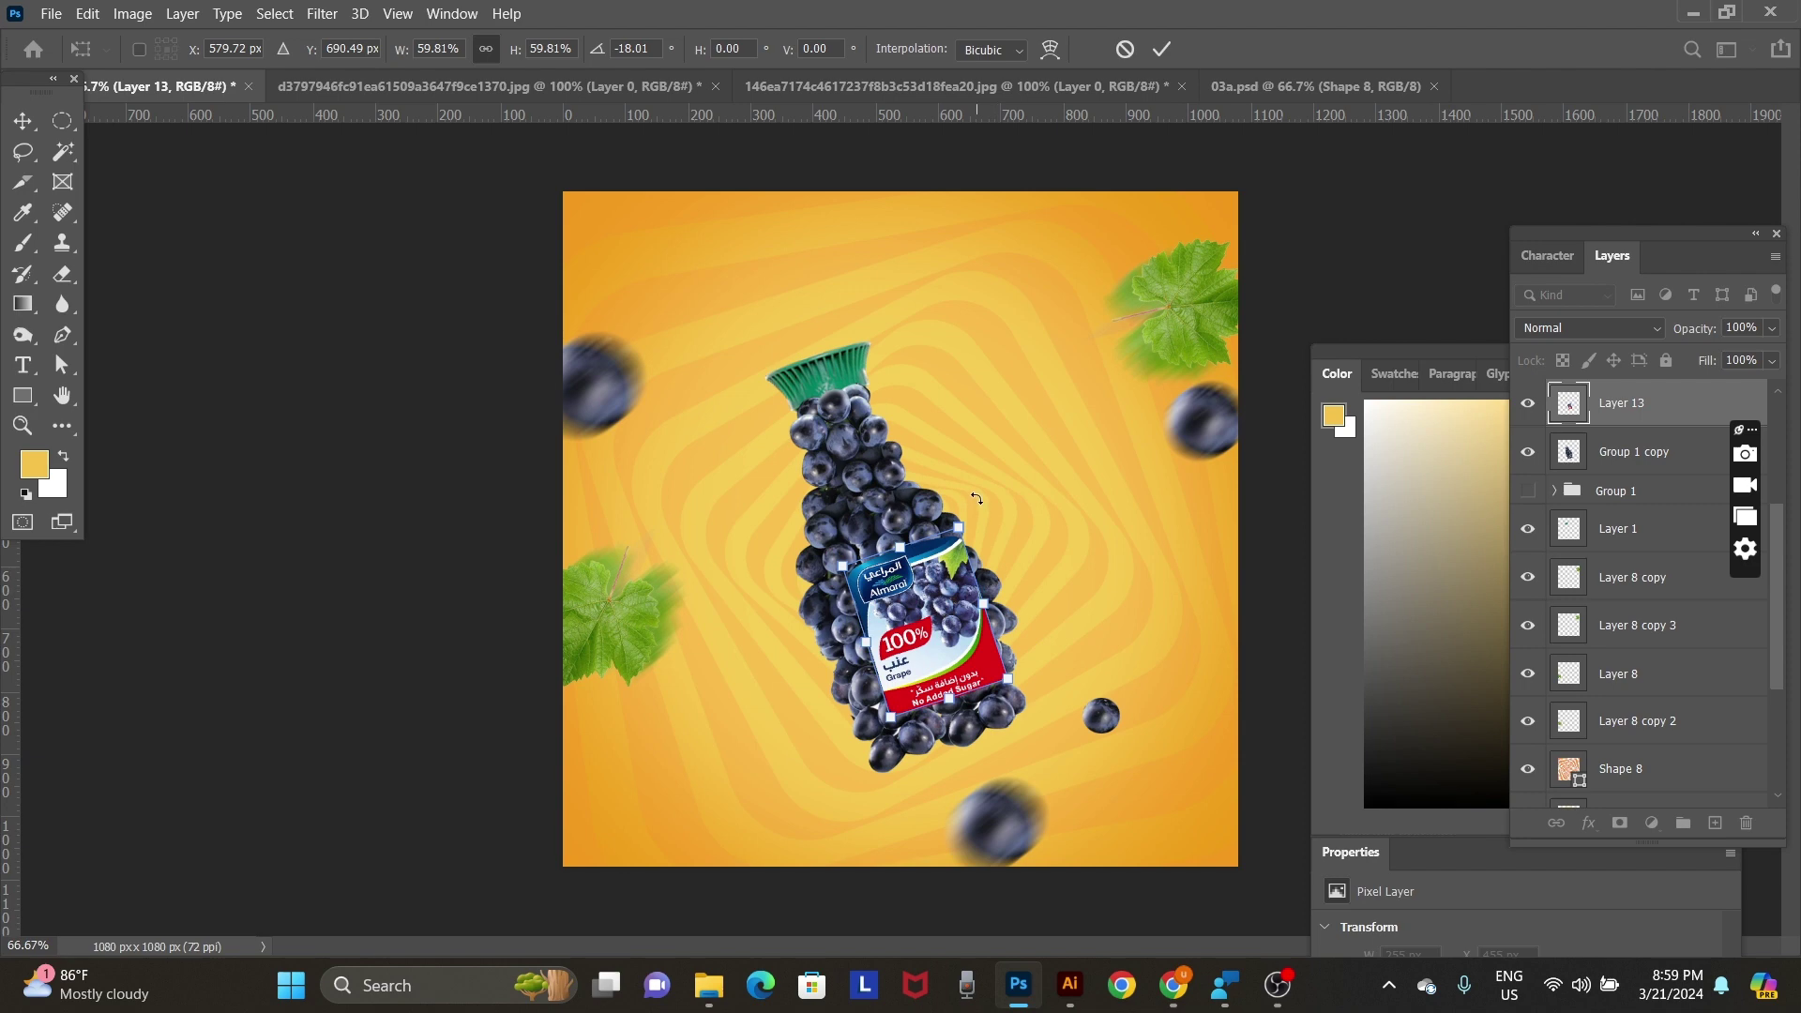
pyautogui.moveTo(975, 498); pyautogui.dragTo(972, 495)
pyautogui.moveTo(921, 589); pyautogui.dragTo(904, 571)
pyautogui.moveTo(933, 507); pyautogui.dragTo(936, 526)
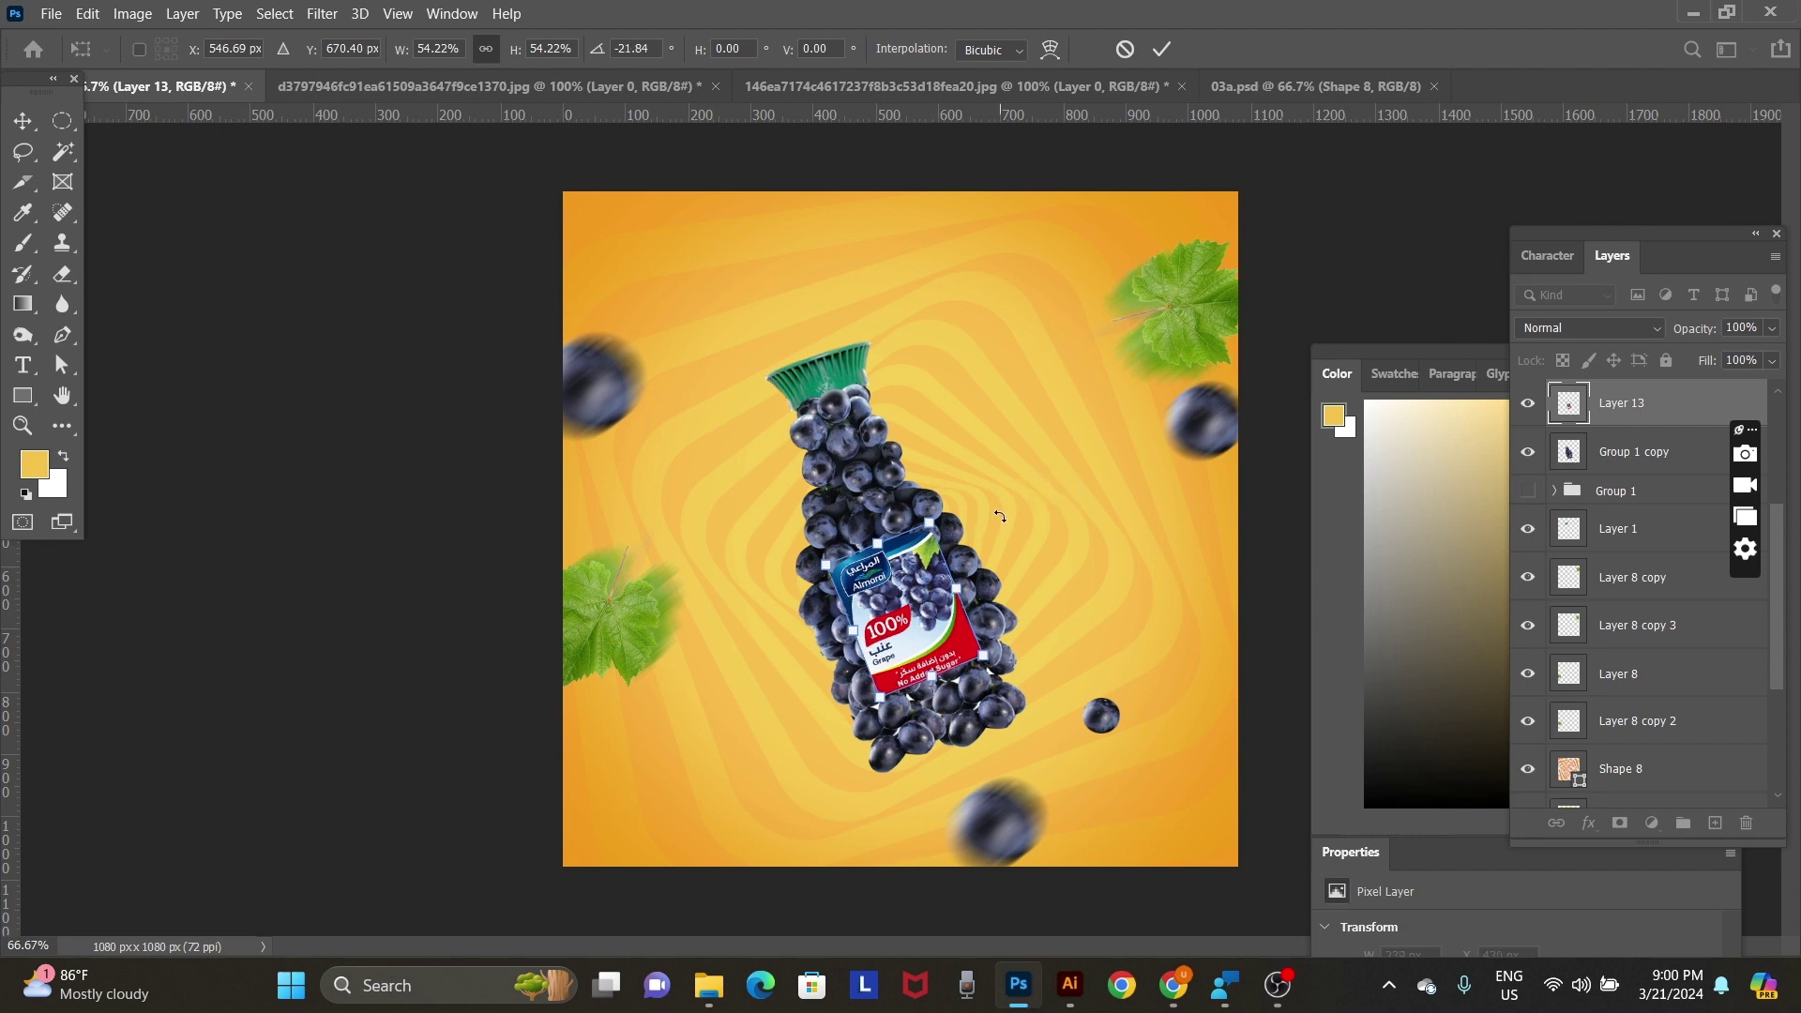
pyautogui.press('Return')
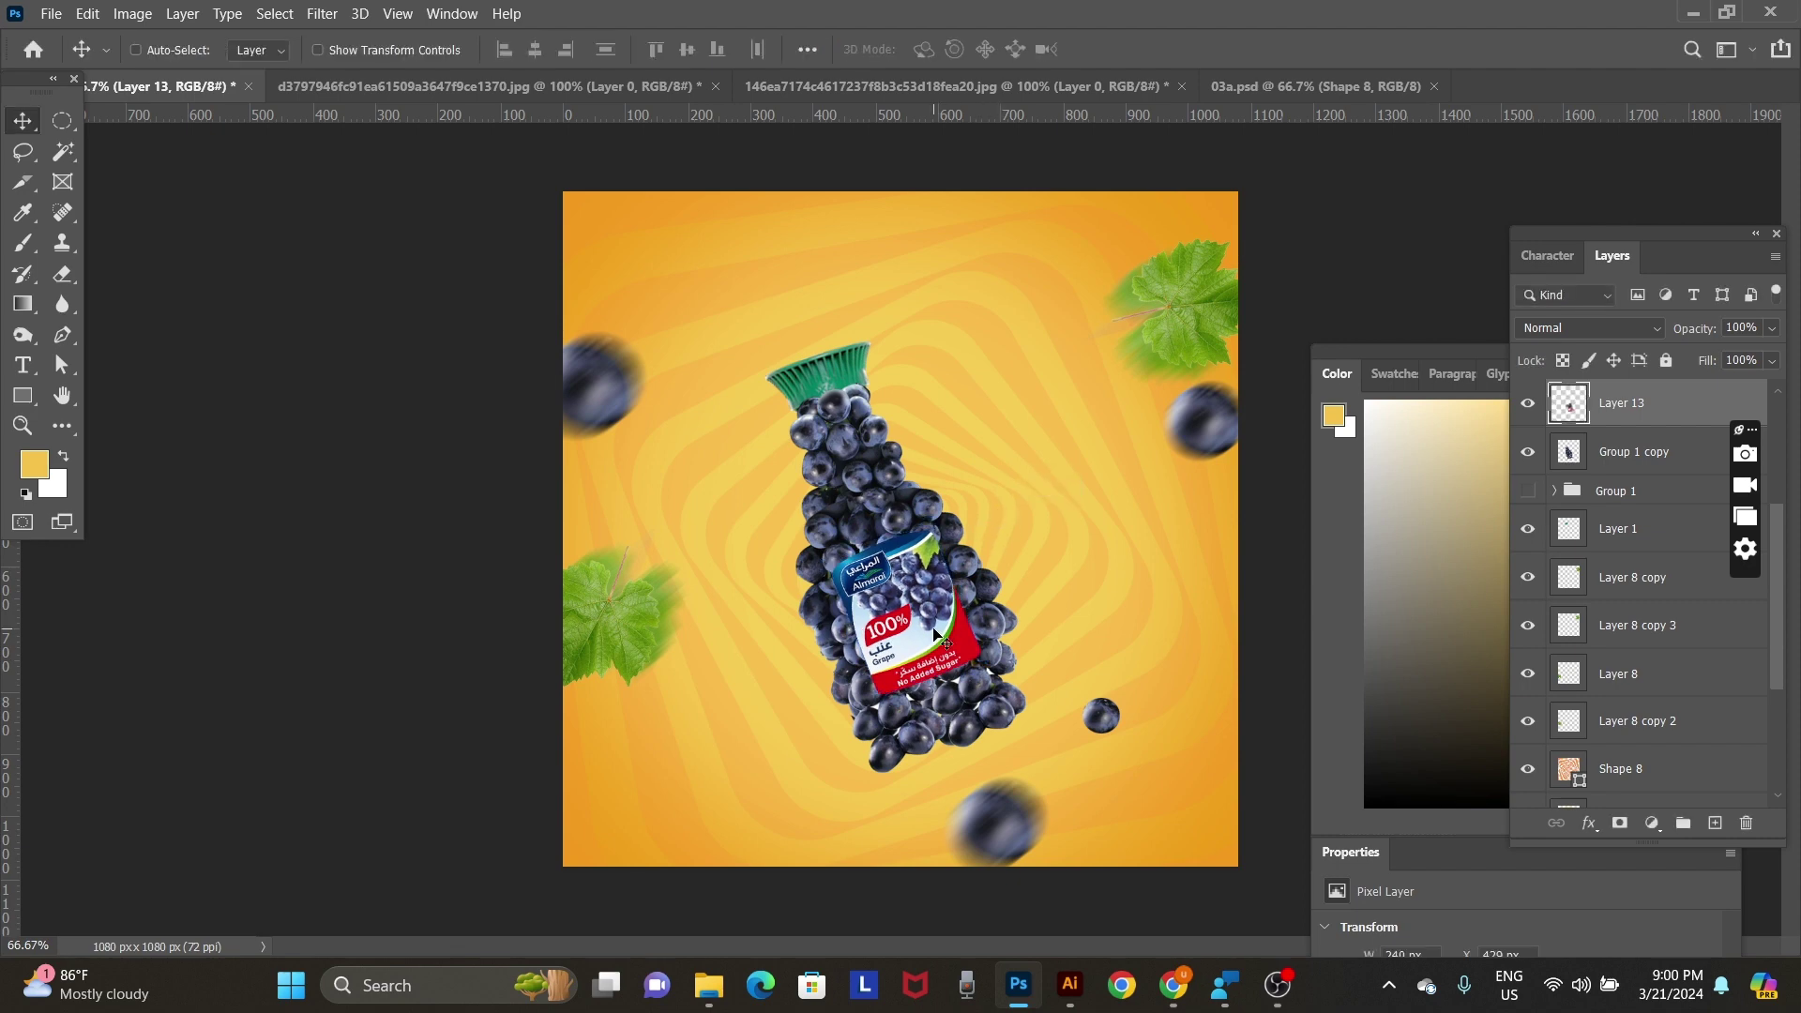
# Nudge the label right and select the grape-cluster layer Group 1 copy.
pyautogui.hotkey('shift', 'Right')
pyautogui.rightClick(849, 494)
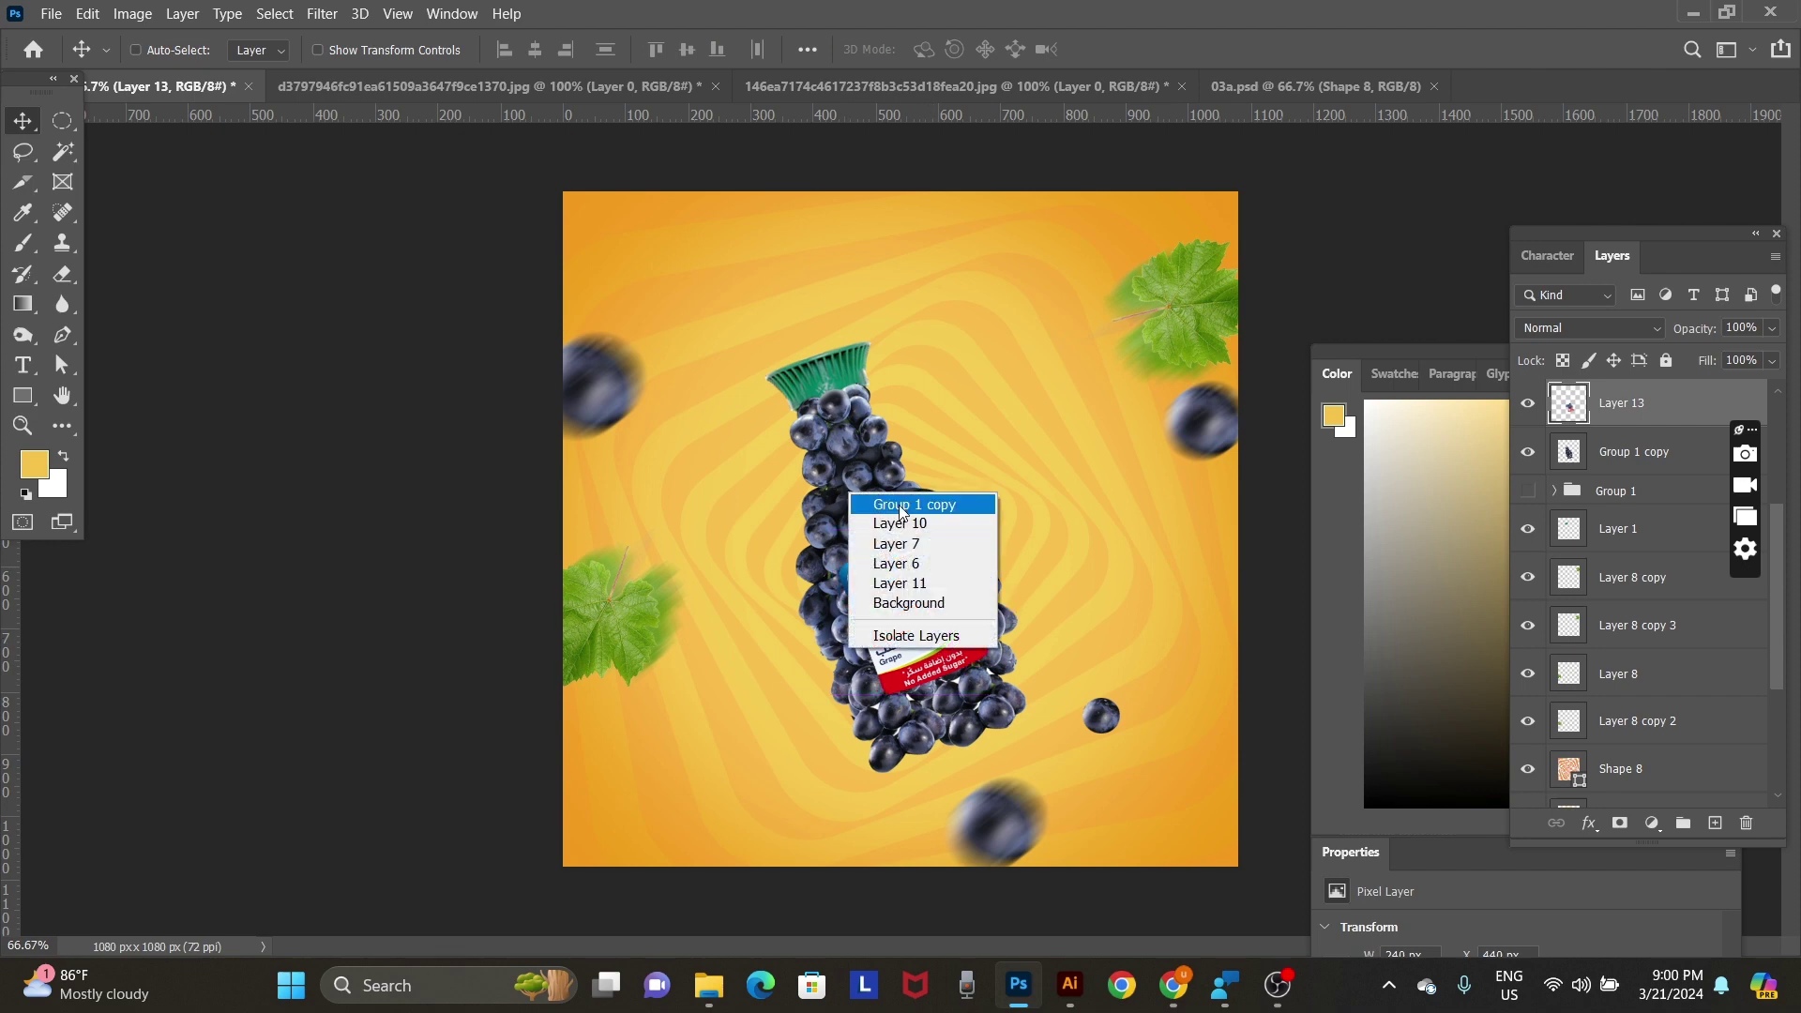
pyautogui.click(911, 506)
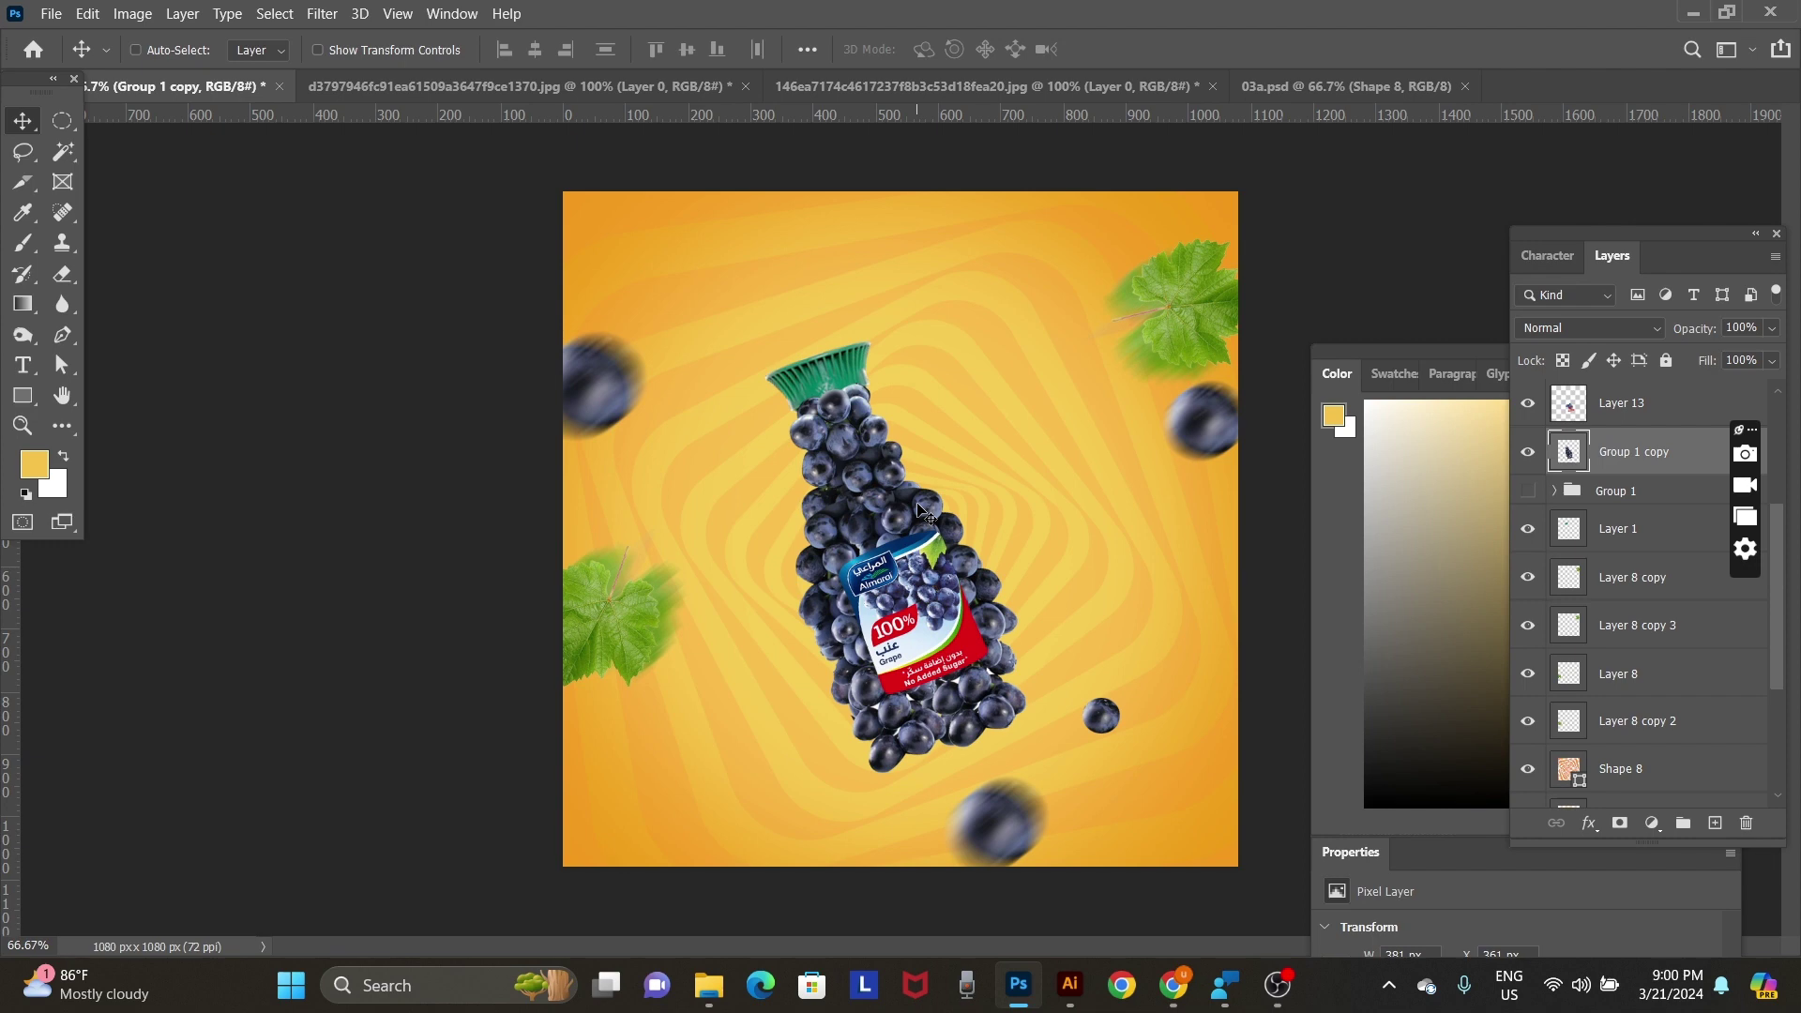
pyautogui.hotkey('ctrl', 'l')
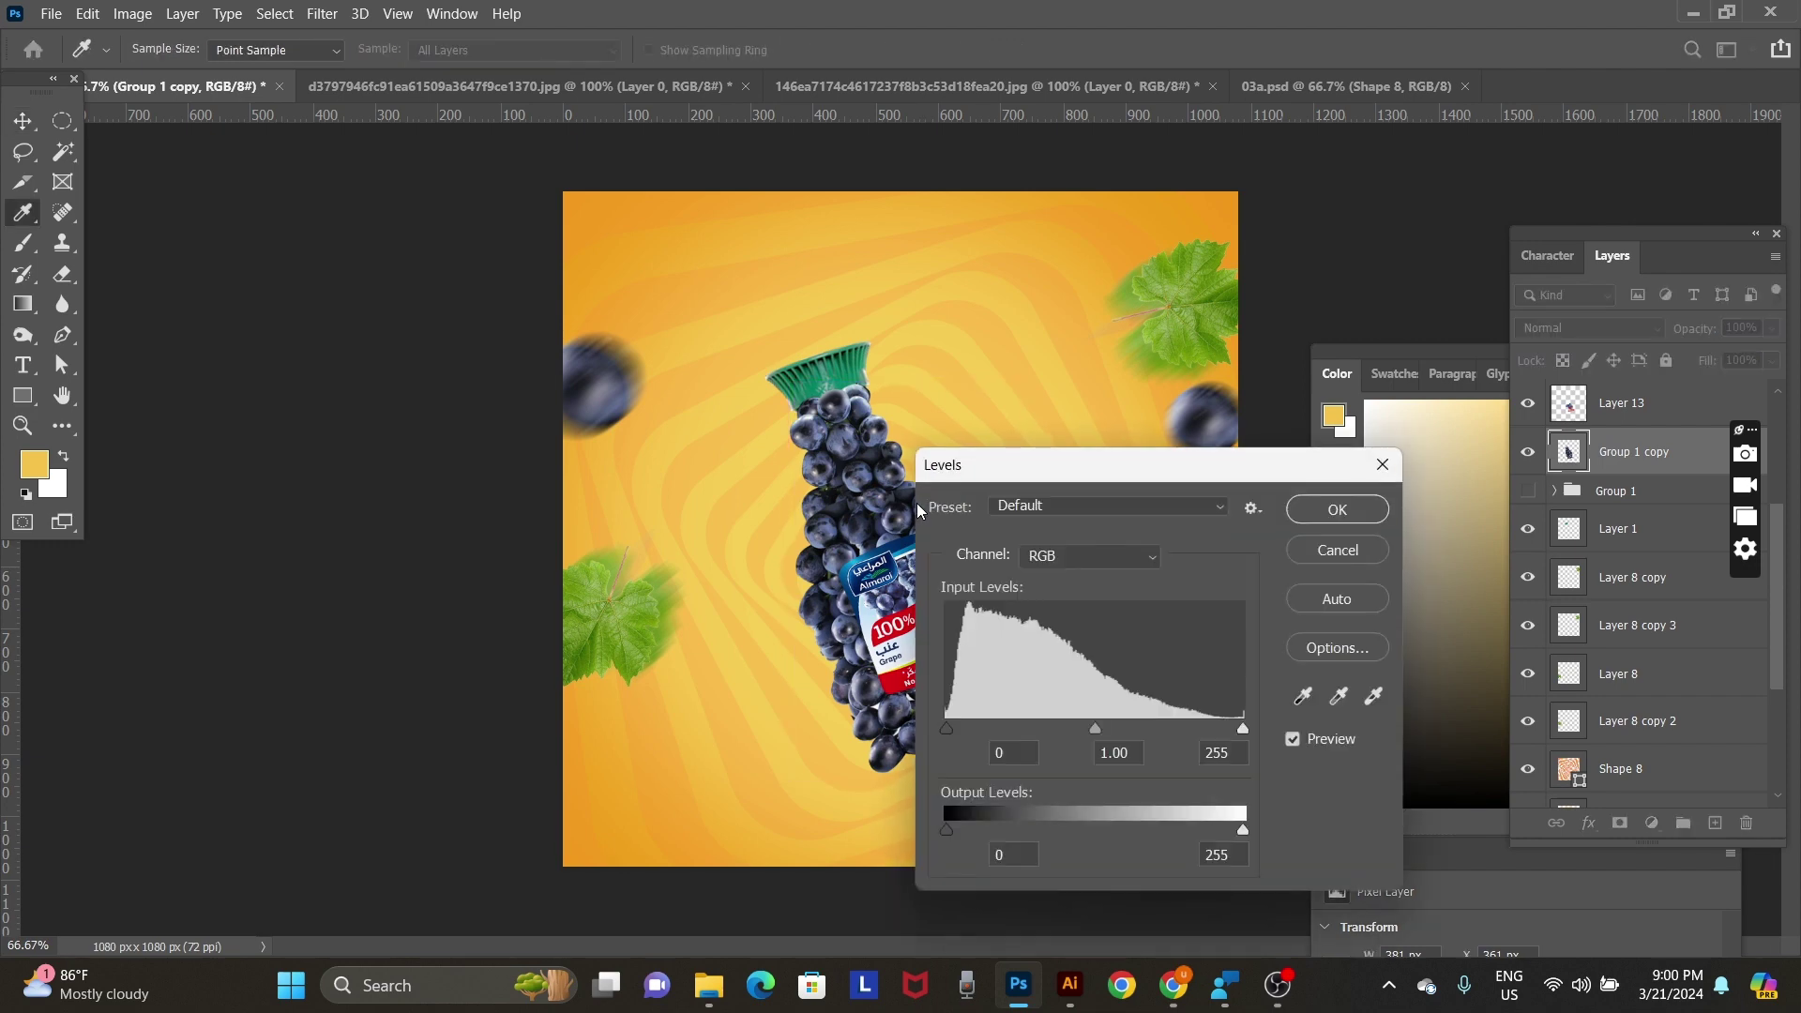
pyautogui.press('Escape')
# Duplicate Group 1 copy and darken the copy with Levels output white 154.
pyautogui.press('v')
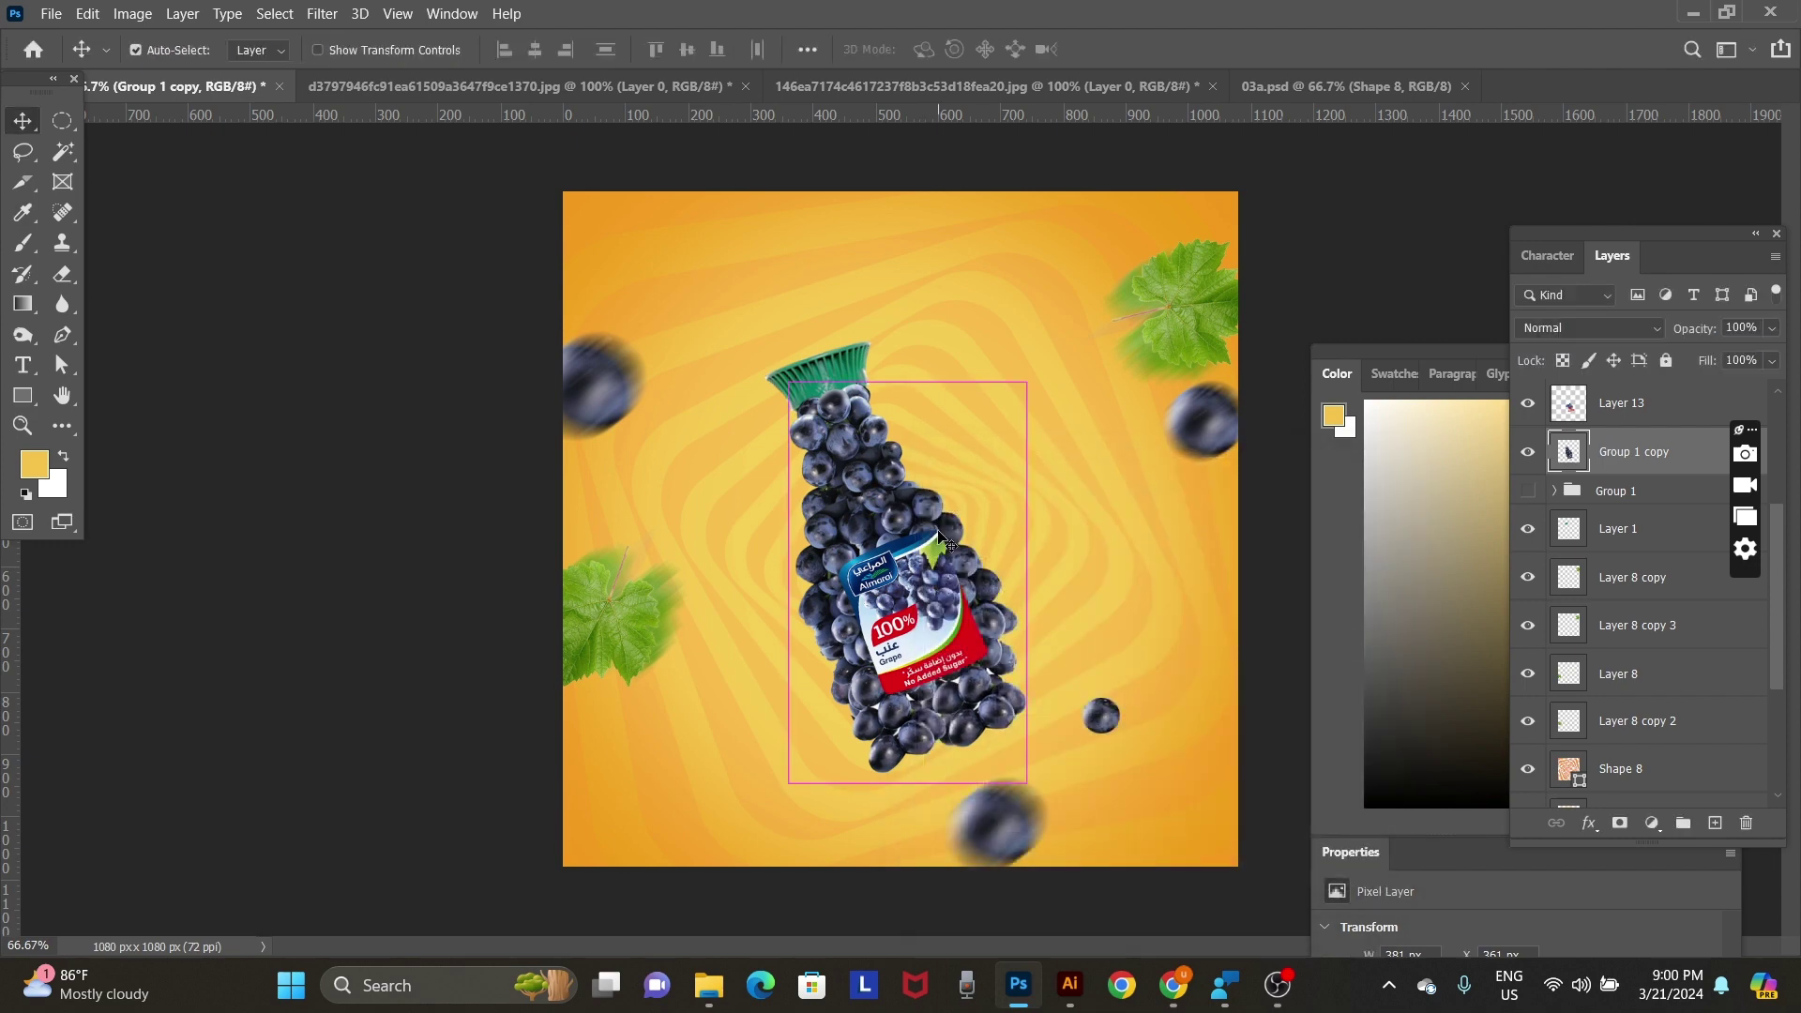
pyautogui.hotkey('ctrl', 'j')
pyautogui.hotkey('ctrl', 'l')
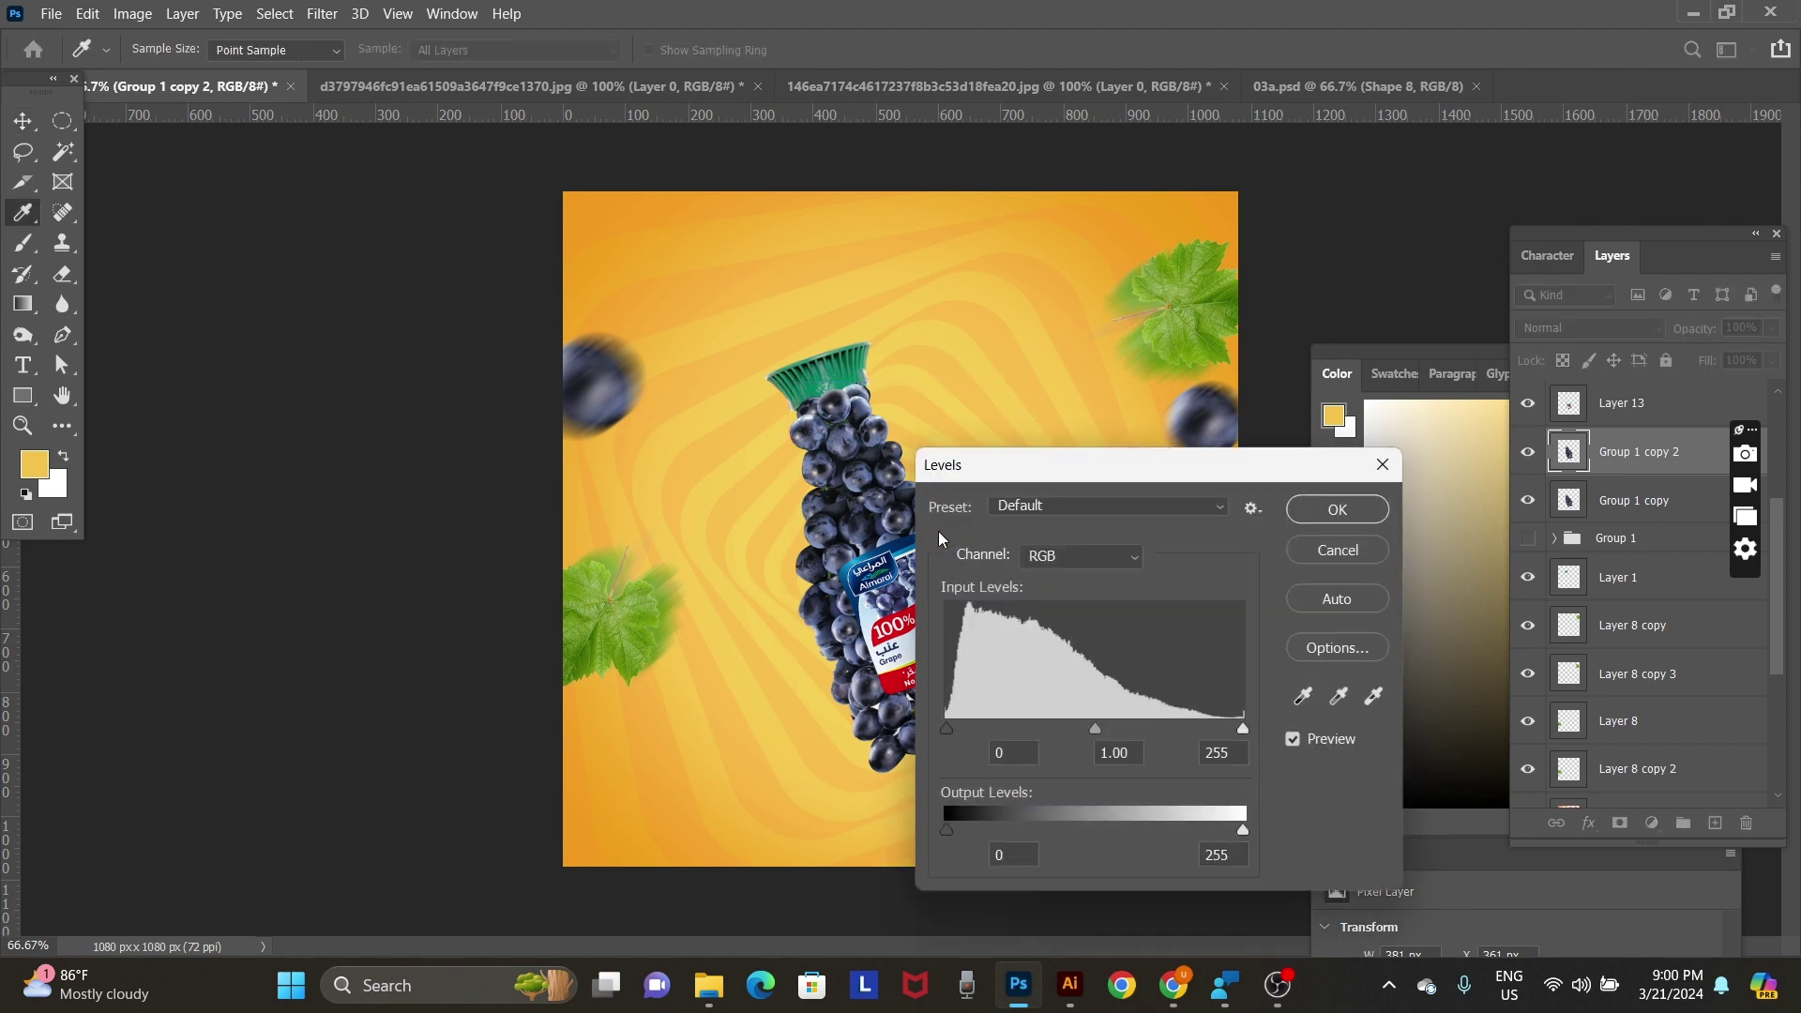
pyautogui.moveTo(1239, 821); pyautogui.dragTo(1126, 825)
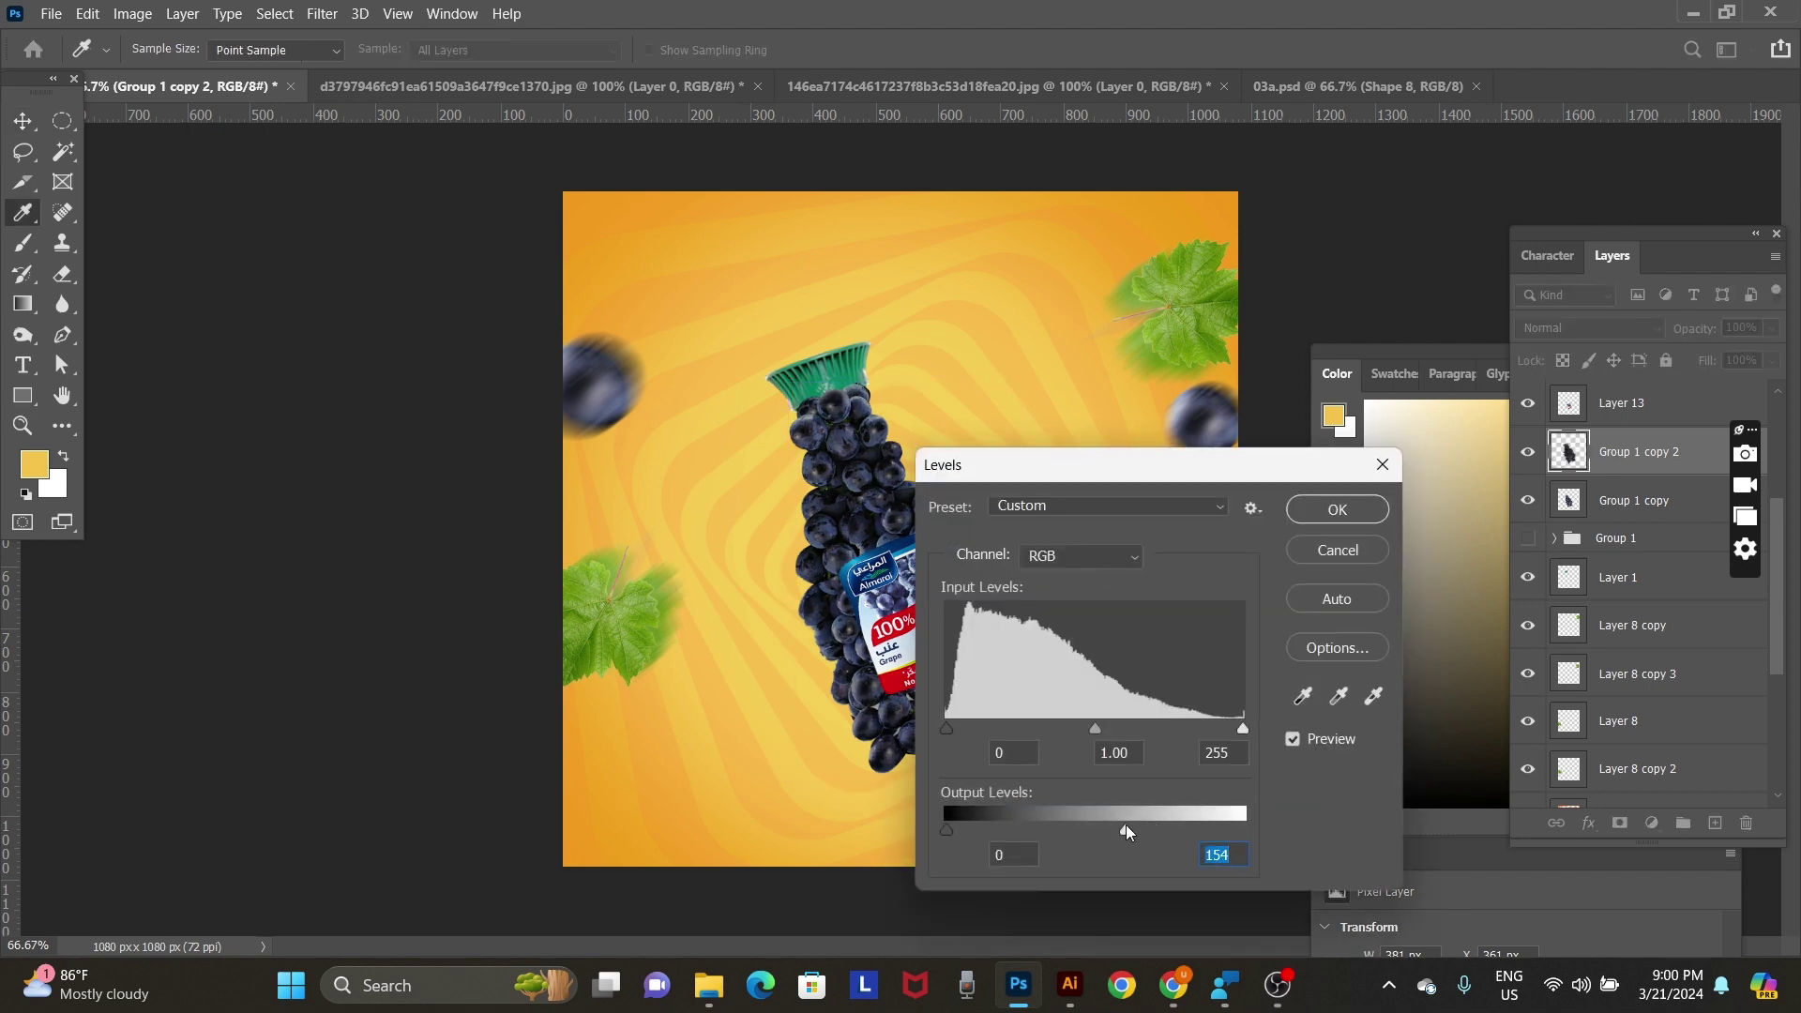
pyautogui.press('Return')
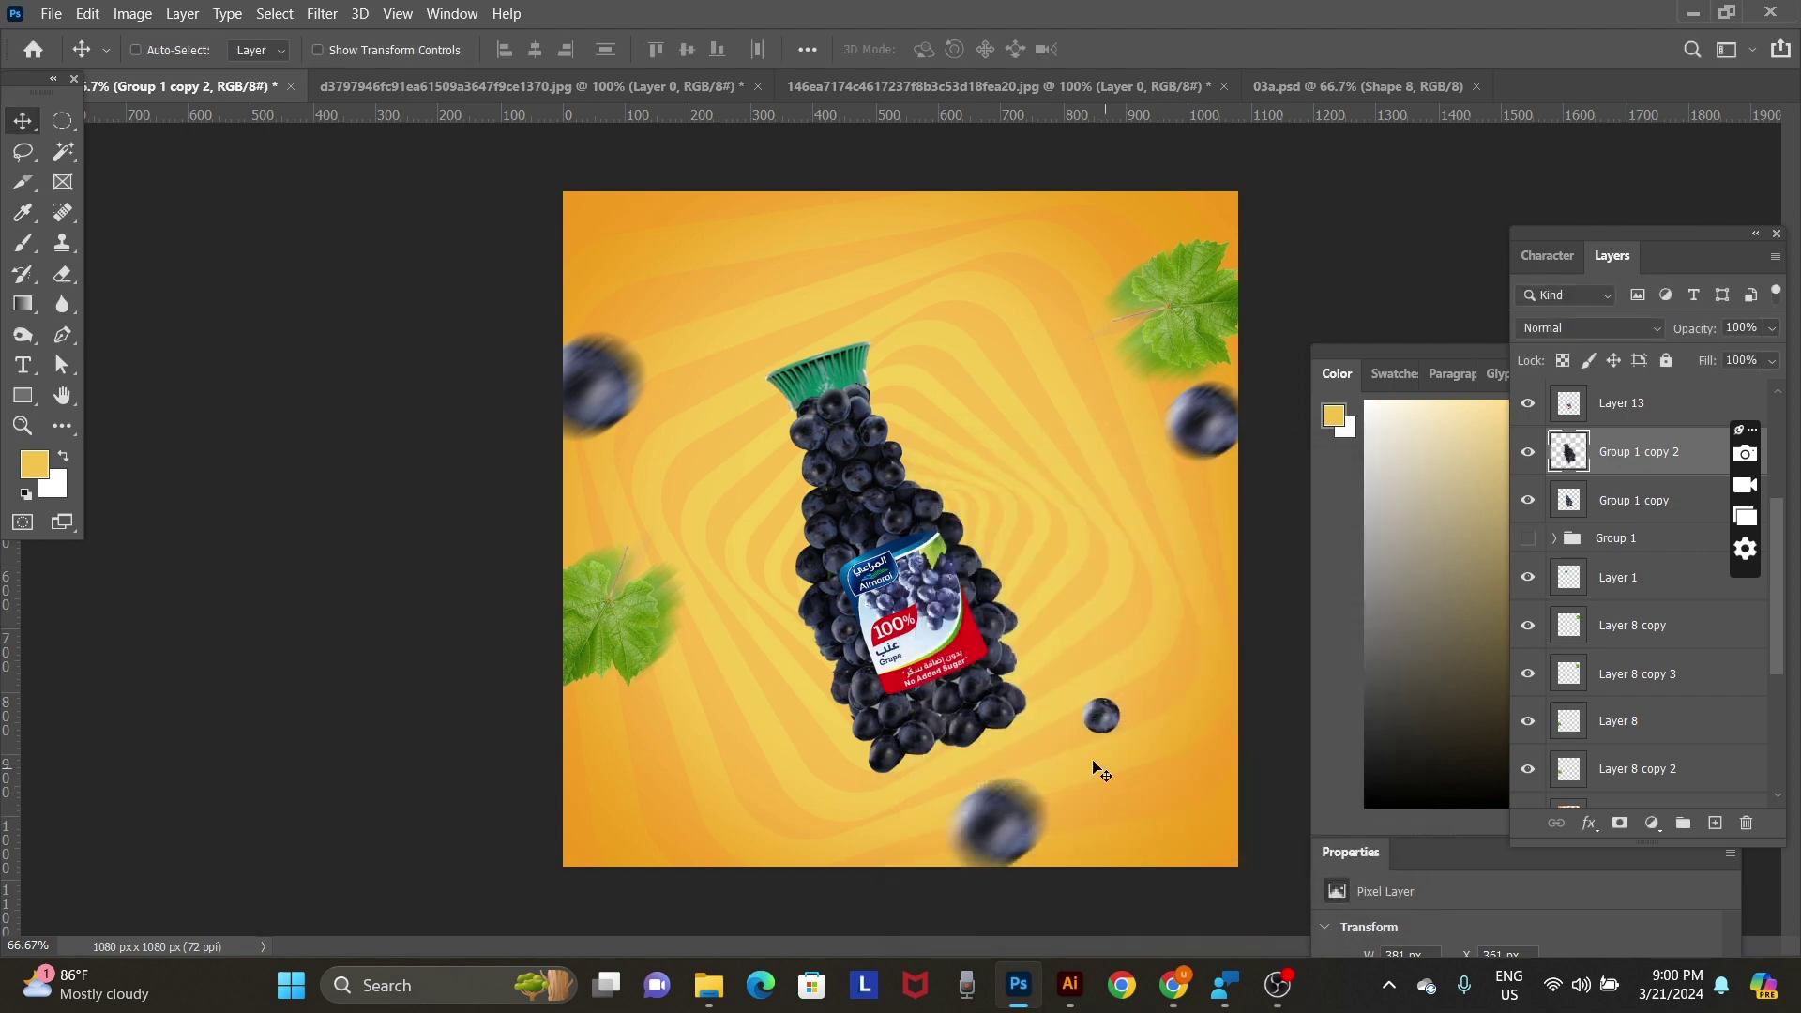
# Nudge the label Layer 13 slightly left.
pyautogui.rightClick(923, 639)
pyautogui.click(966, 645)
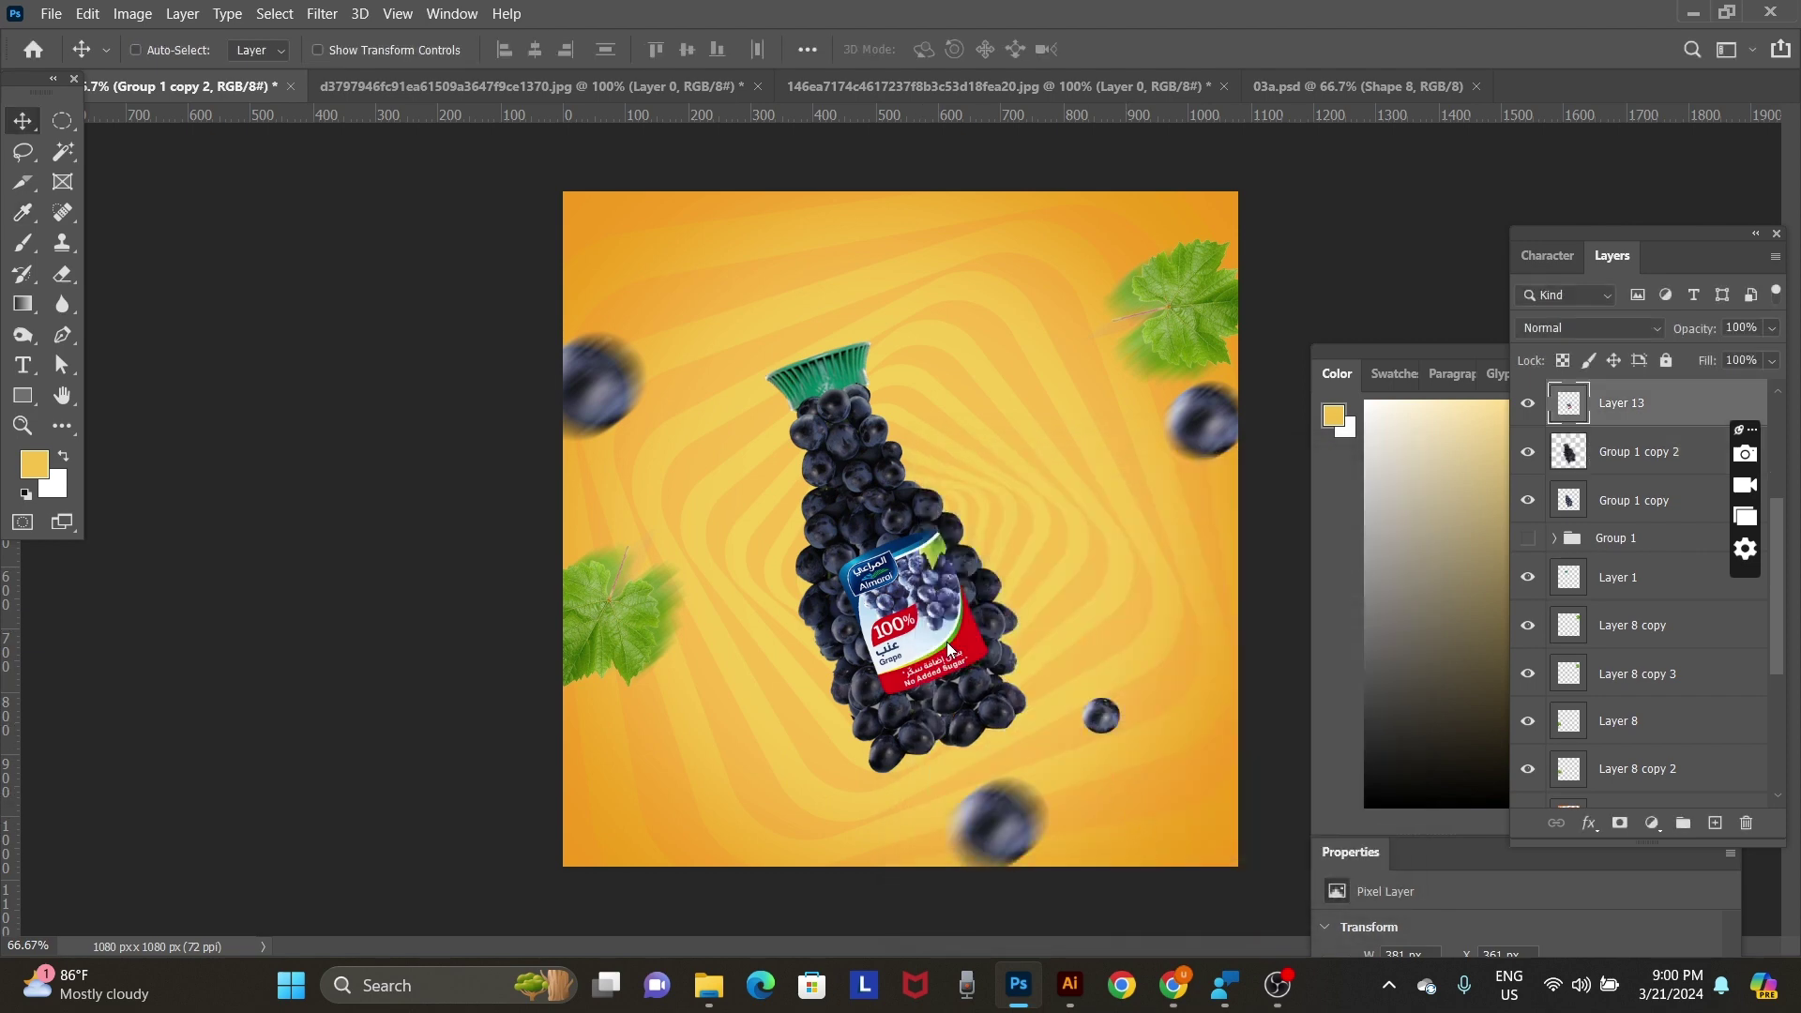
pyautogui.moveTo(914, 626); pyautogui.dragTo(907, 631)
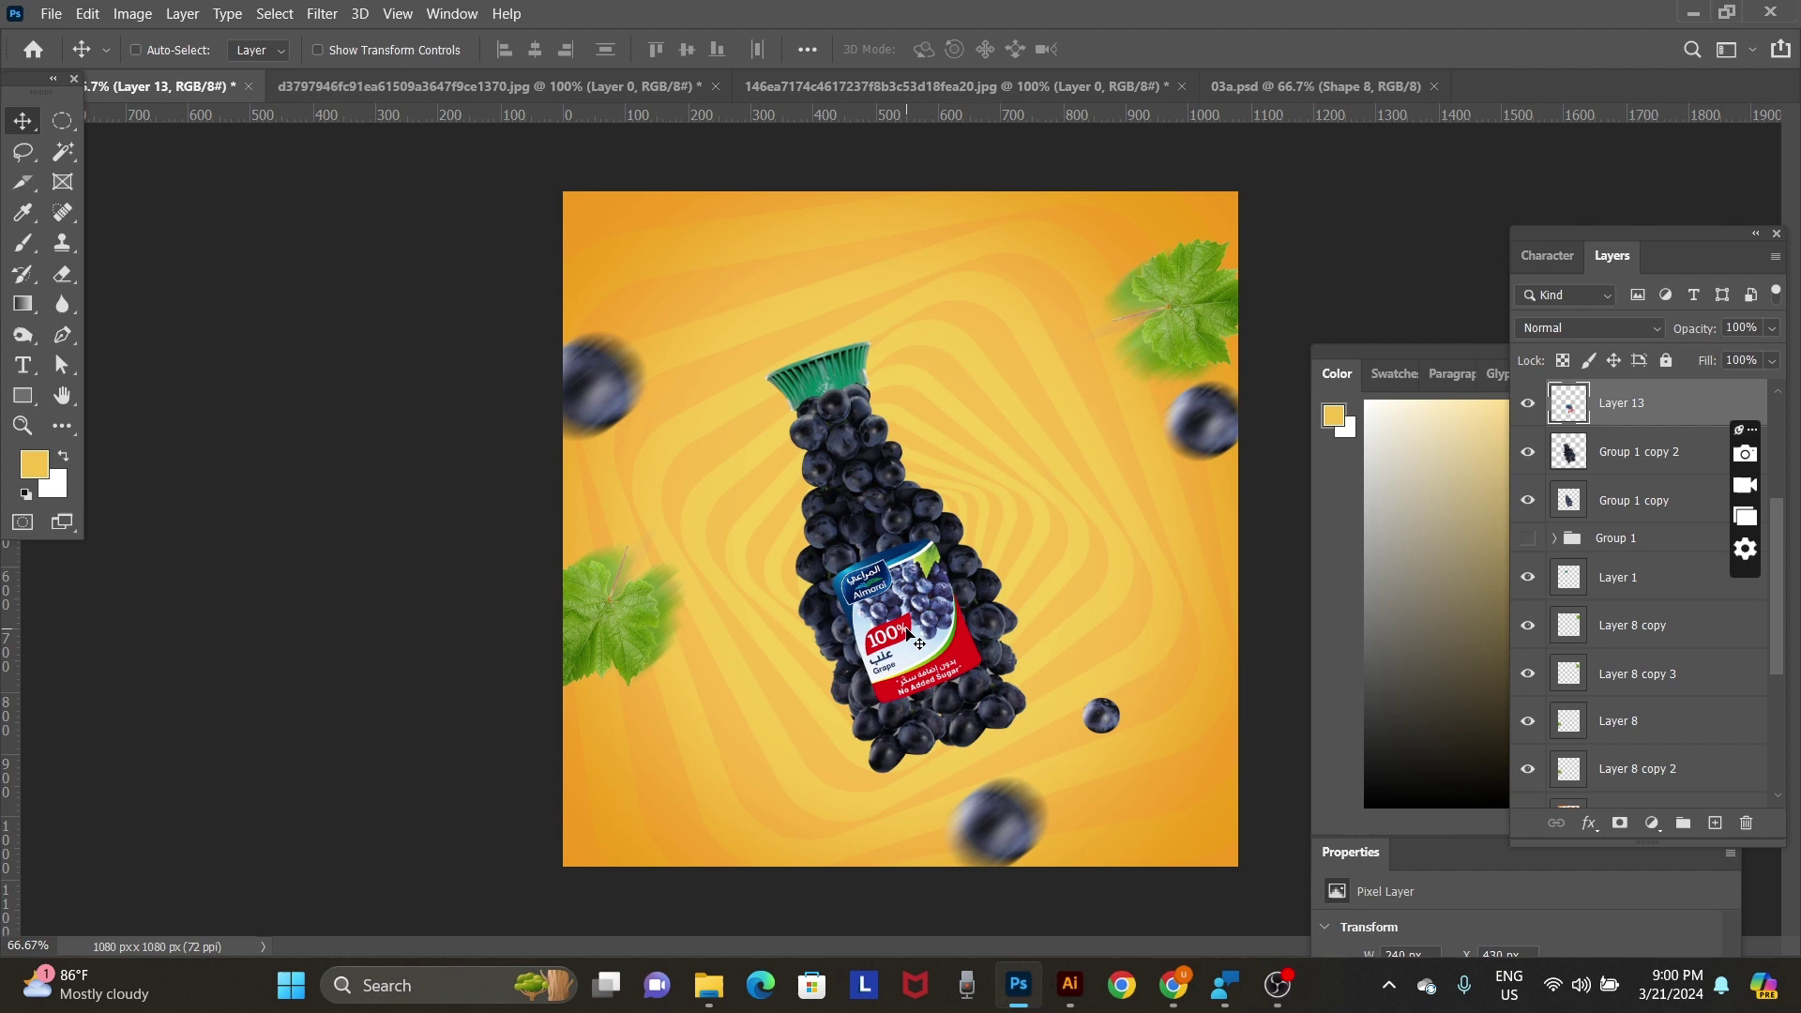
# Erase the lower grapes from Group 1 copy 2 with a 175 eraser, then select Group 1 copy.
pyautogui.rightClick(856, 520)
pyautogui.click(884, 520)
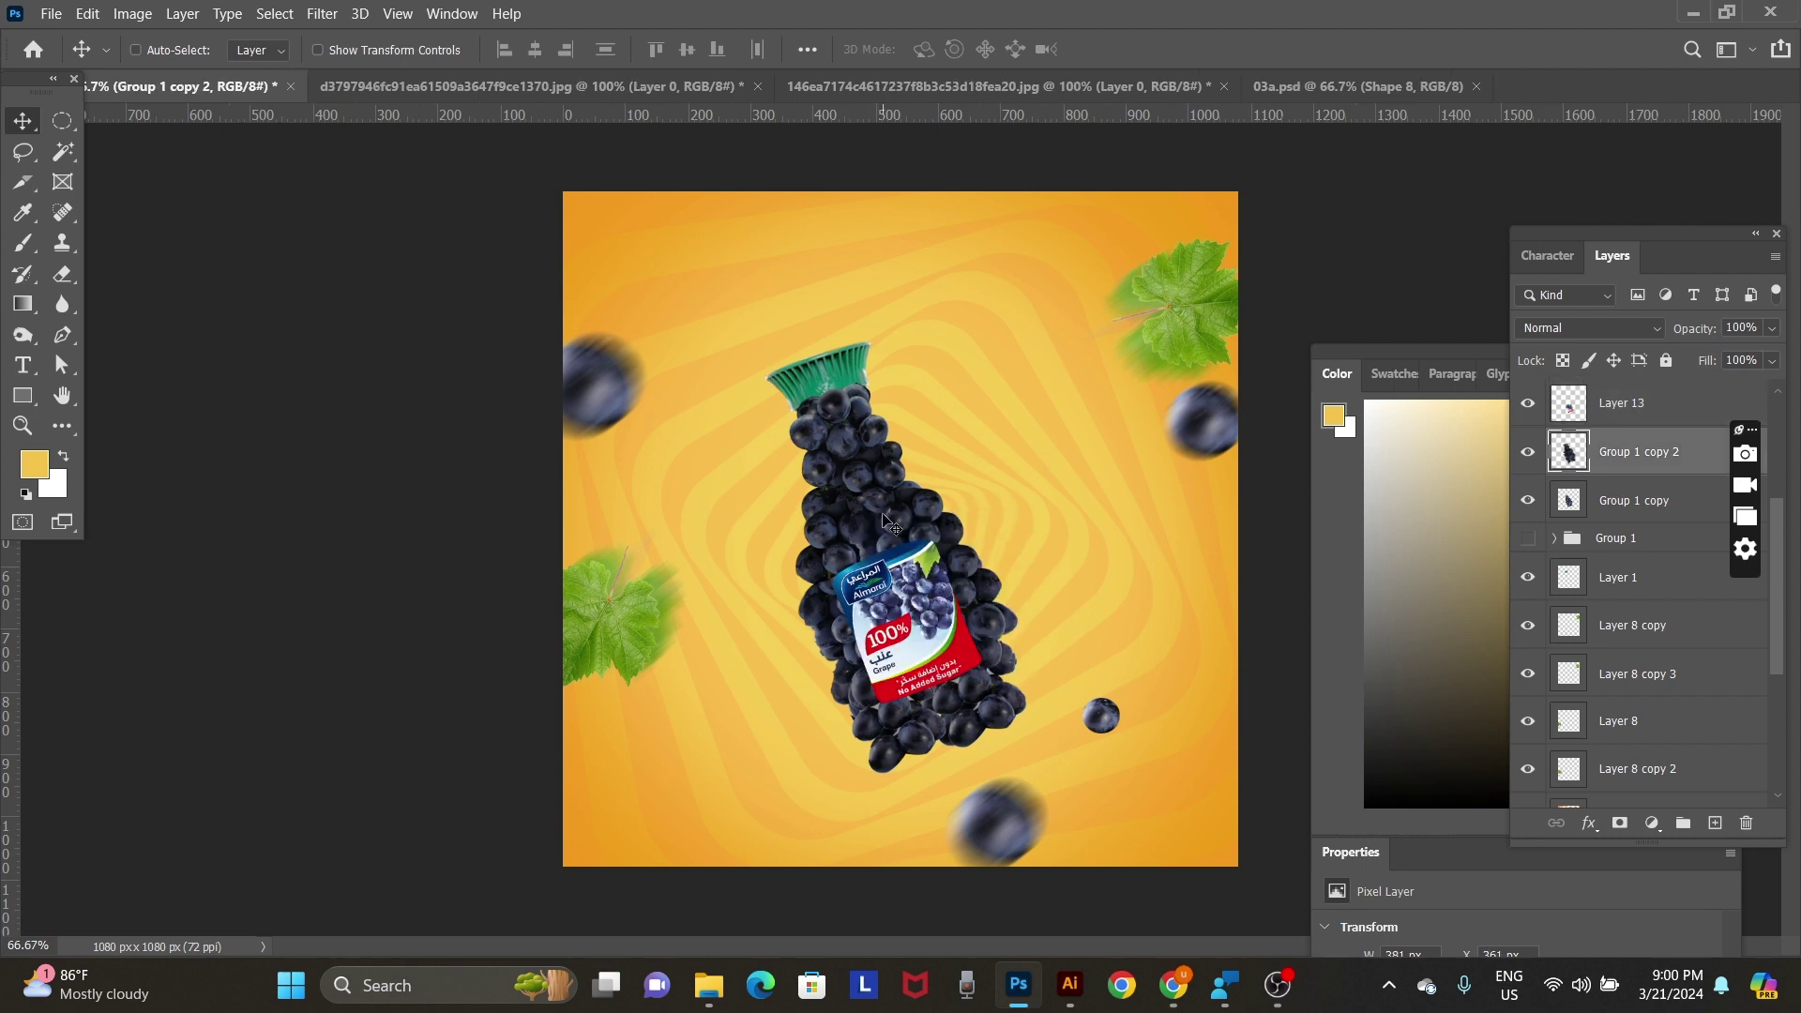
pyautogui.press('e')
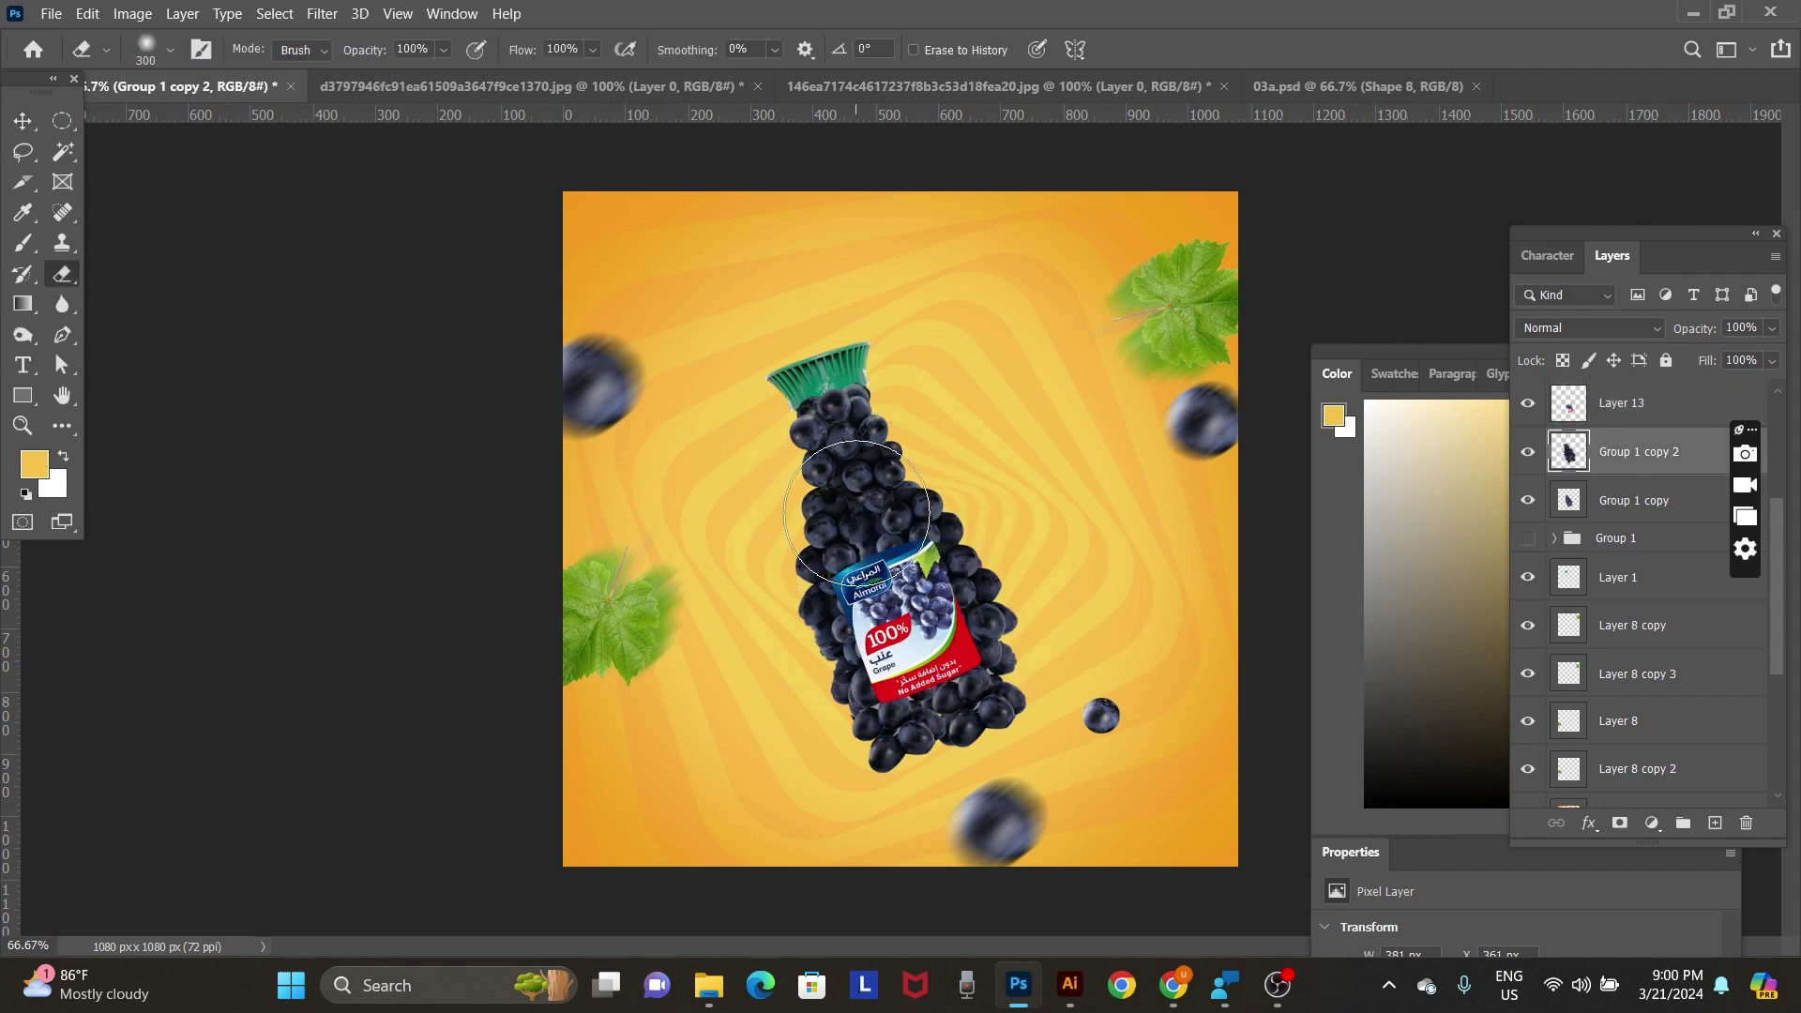
pyautogui.press('[')
pyautogui.press('[')
pyautogui.press('[')
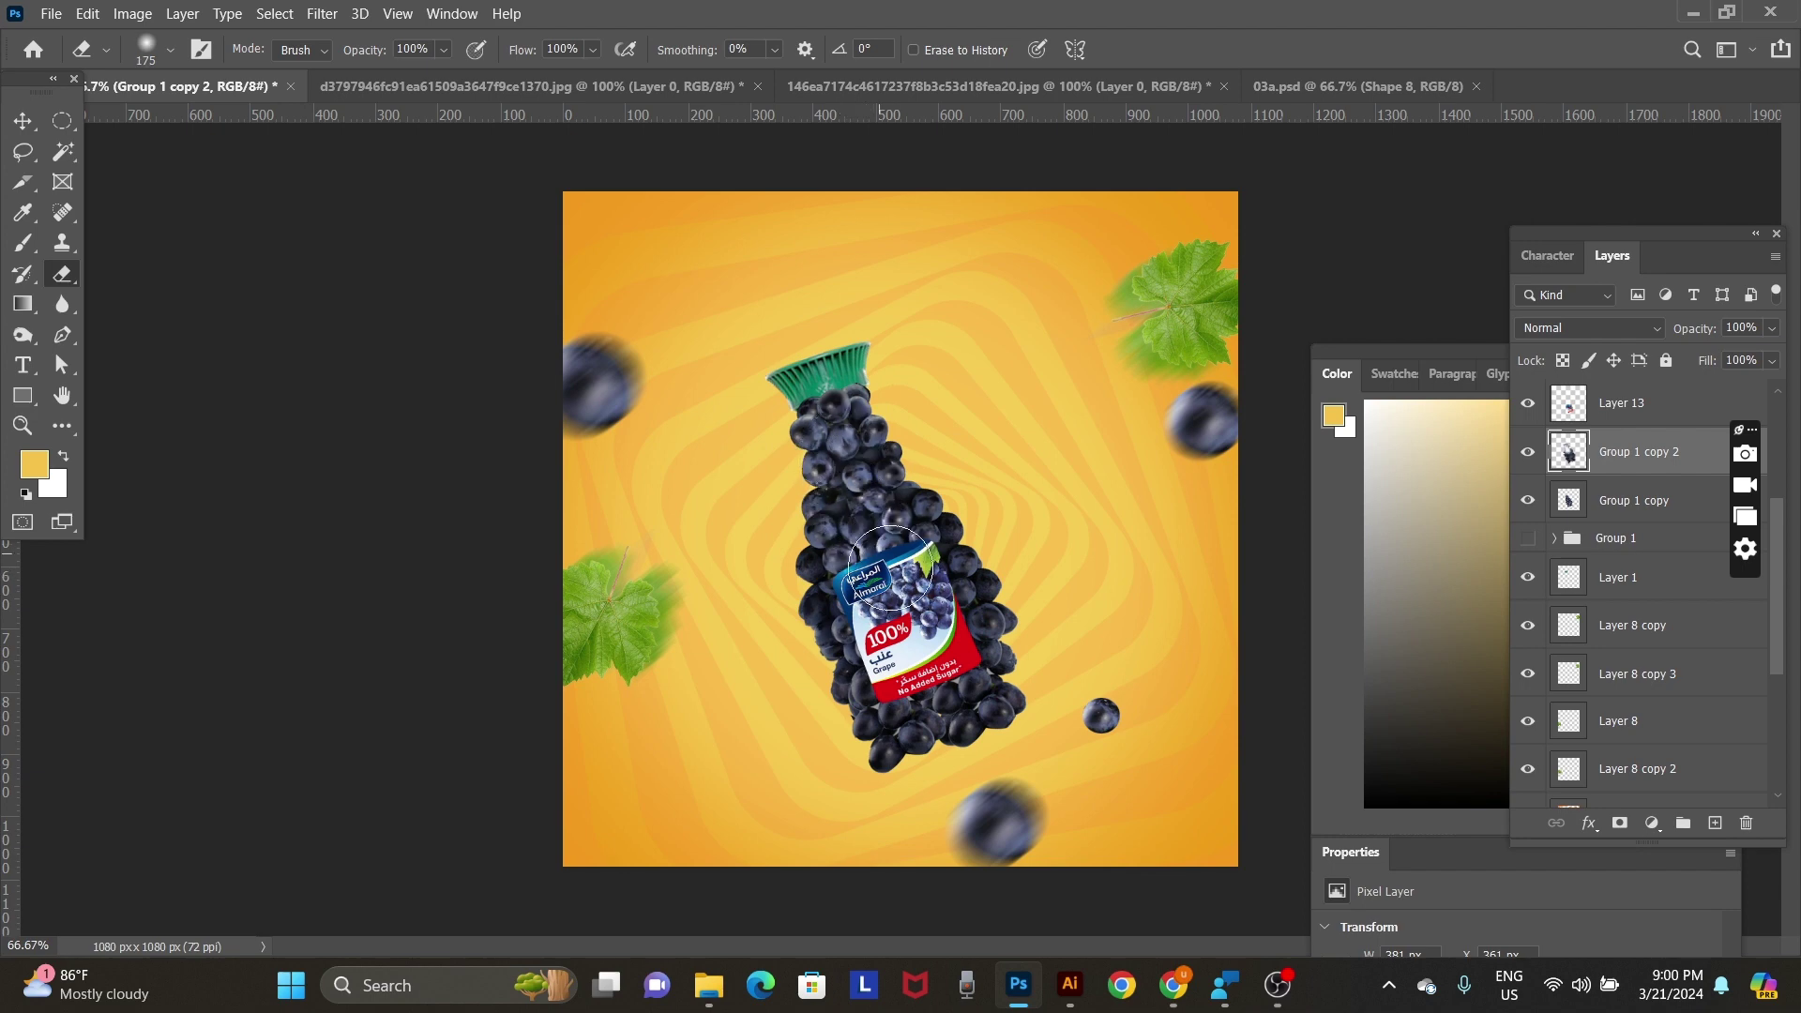
pyautogui.moveTo(891, 569)
pyautogui.mouseDown()
pyautogui.moveTo(948, 691)
pyautogui.moveTo(959, 654)
pyautogui.moveTo(910, 633)
pyautogui.moveTo(1016, 676)
pyautogui.mouseUp()
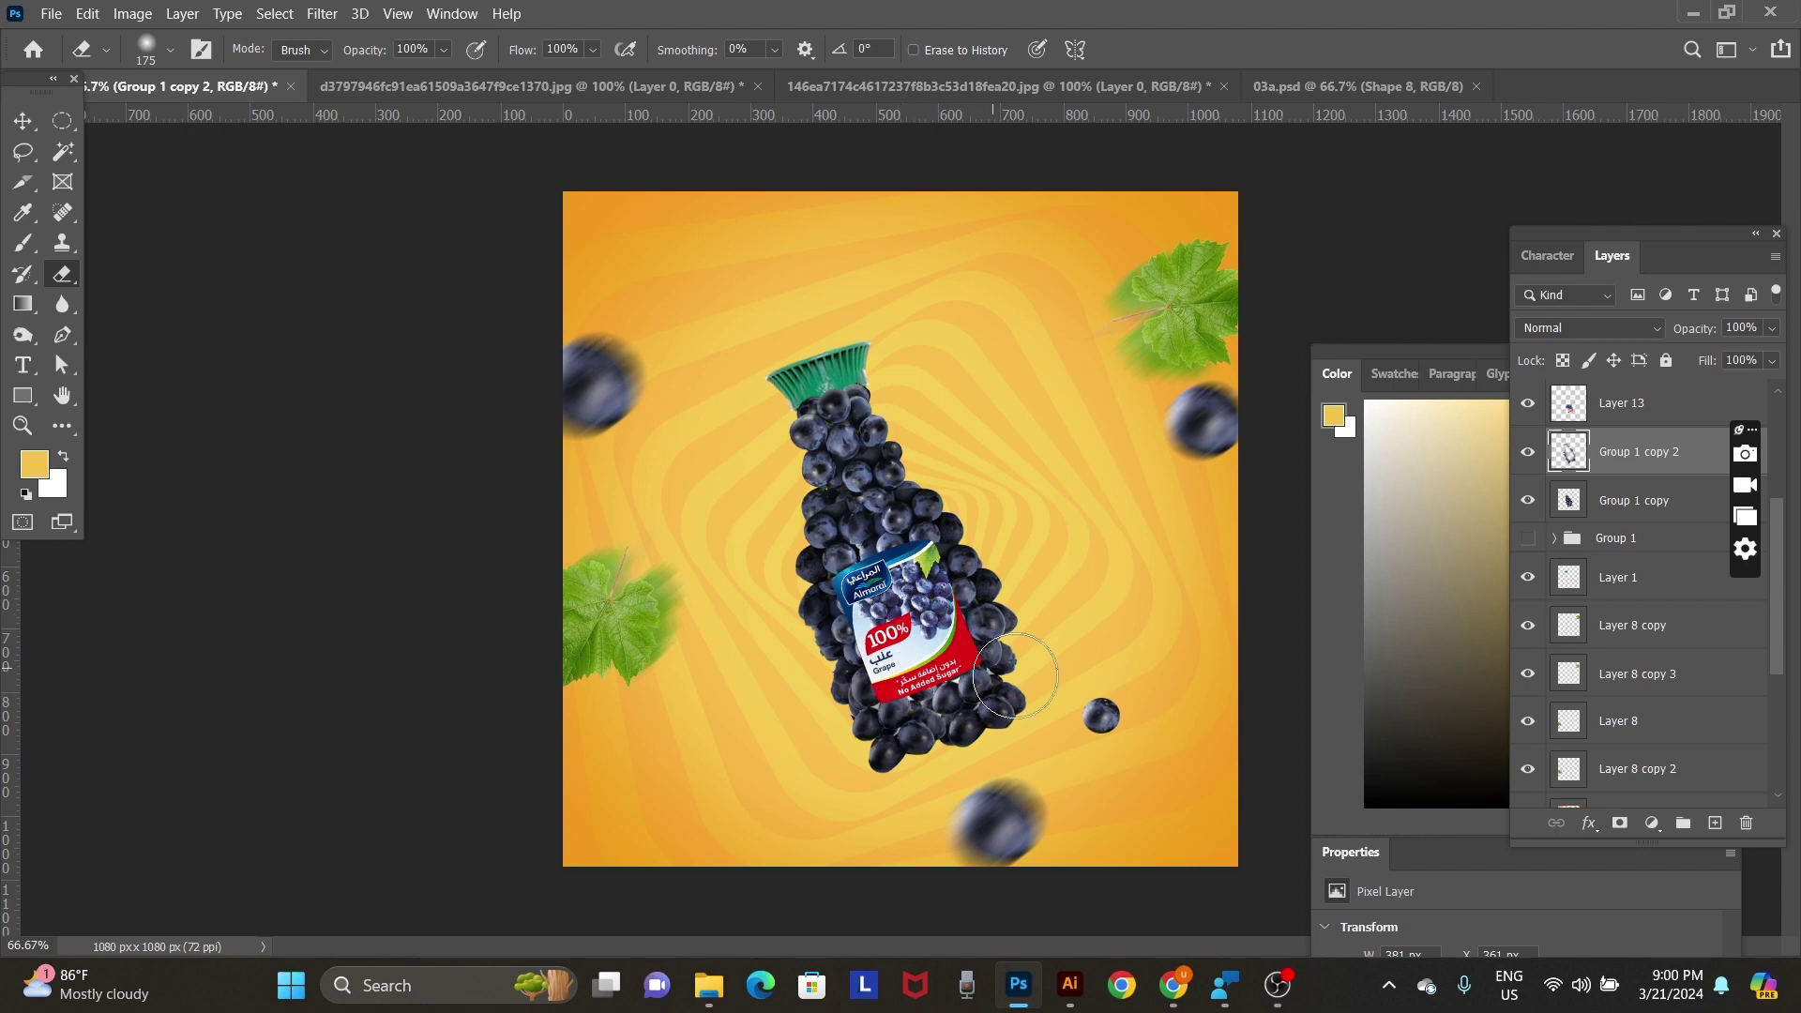
pyautogui.click(1613, 503)
# Duplicate Group 1 copy, keep Normal blending, and dodge-lighten the grapes and label.
pyautogui.hotkey('ctrl', 'j')
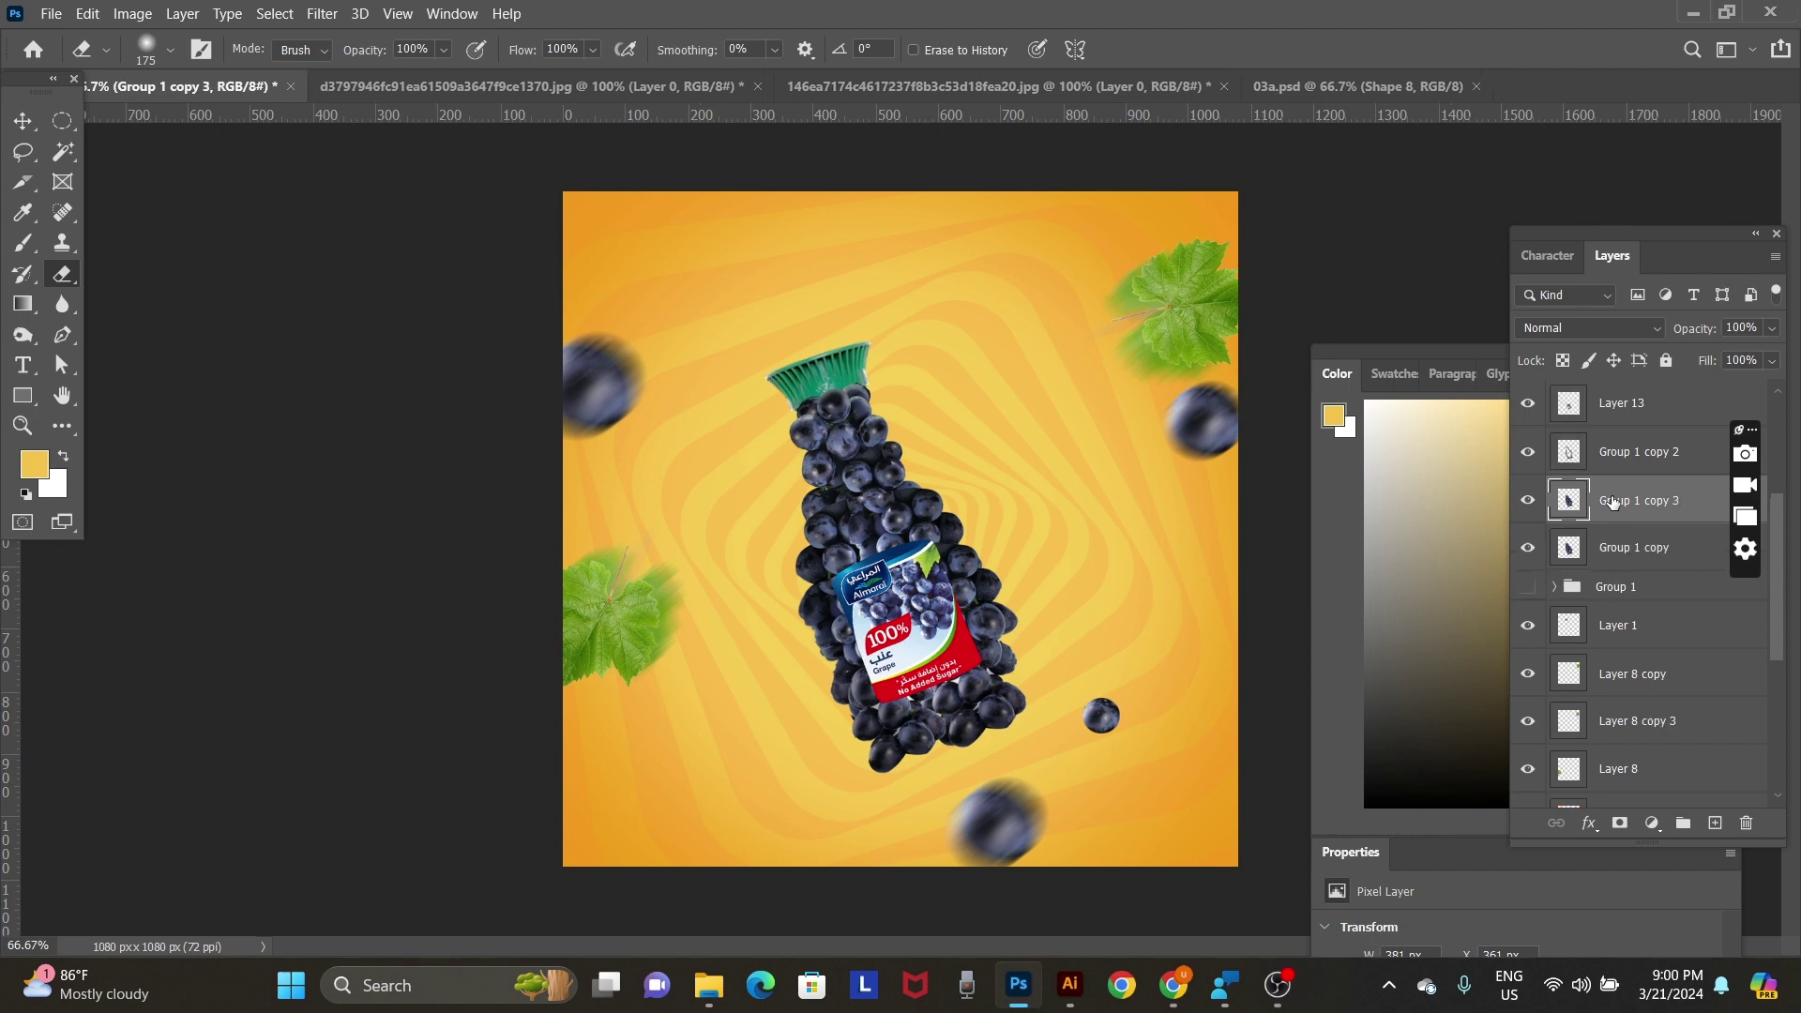
pyautogui.click(1577, 330)
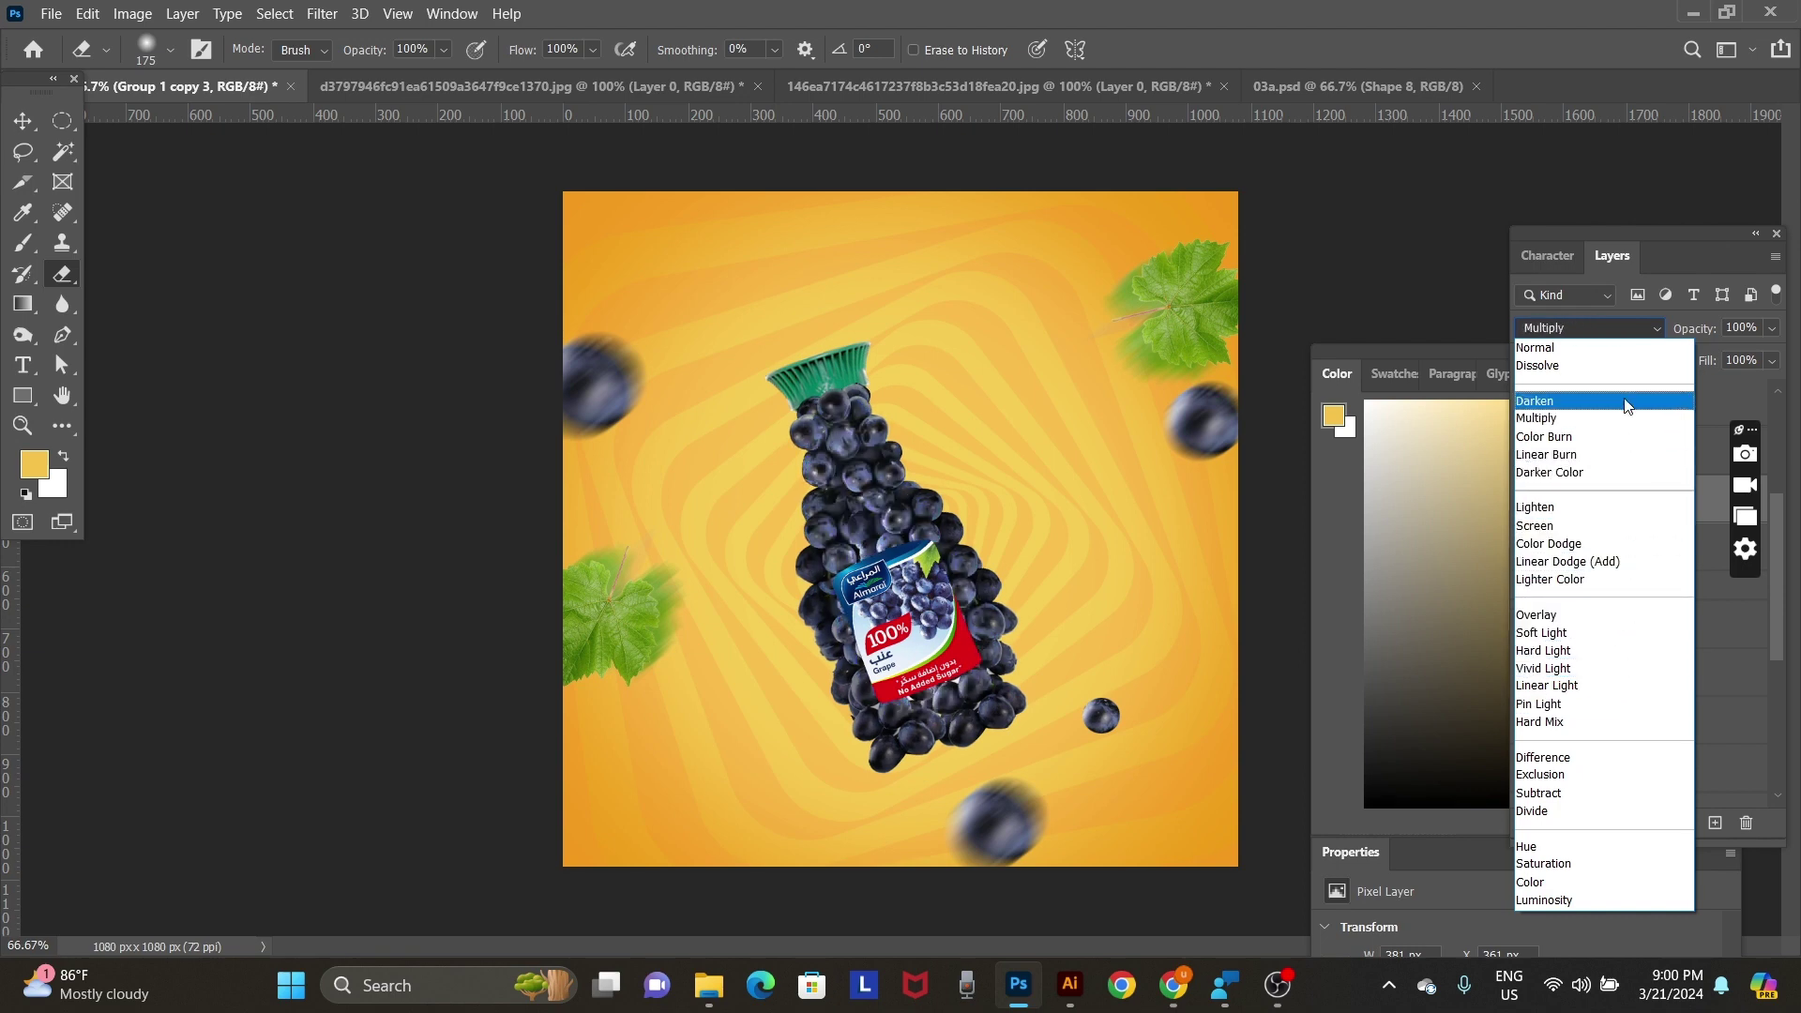
pyautogui.click(1620, 364)
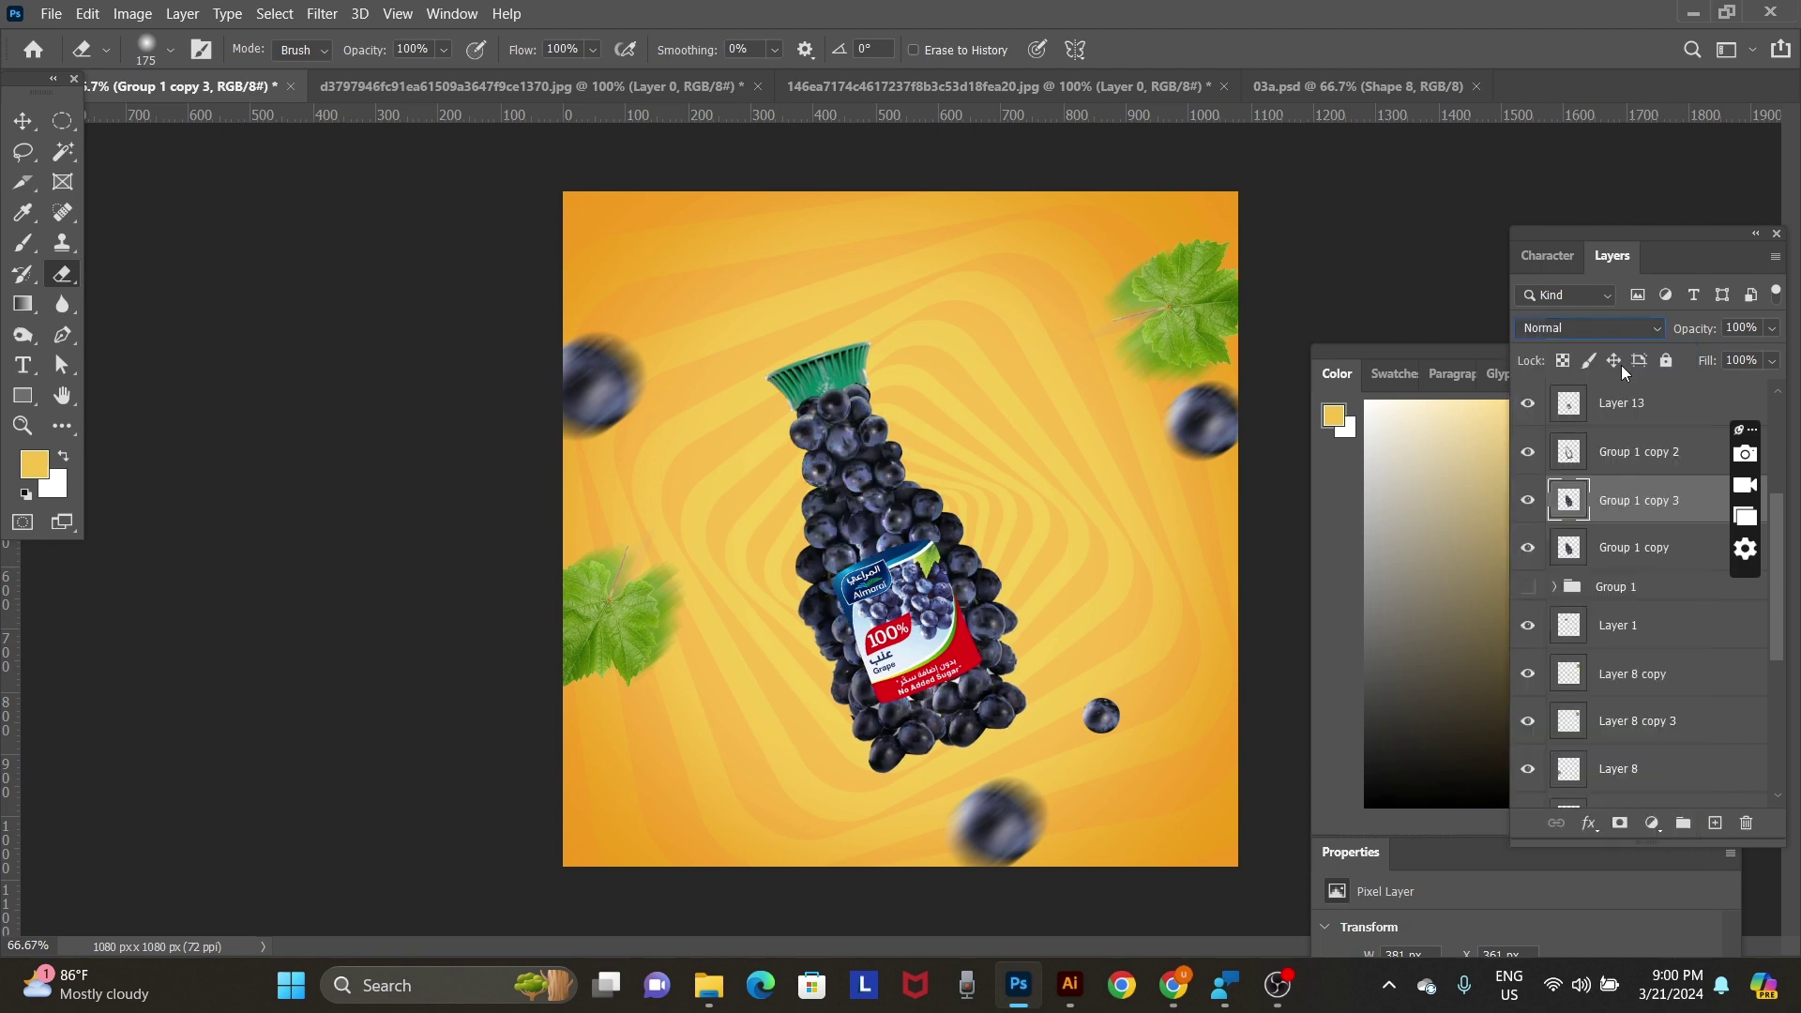
pyautogui.click(37, 330)
pyautogui.click(122, 334)
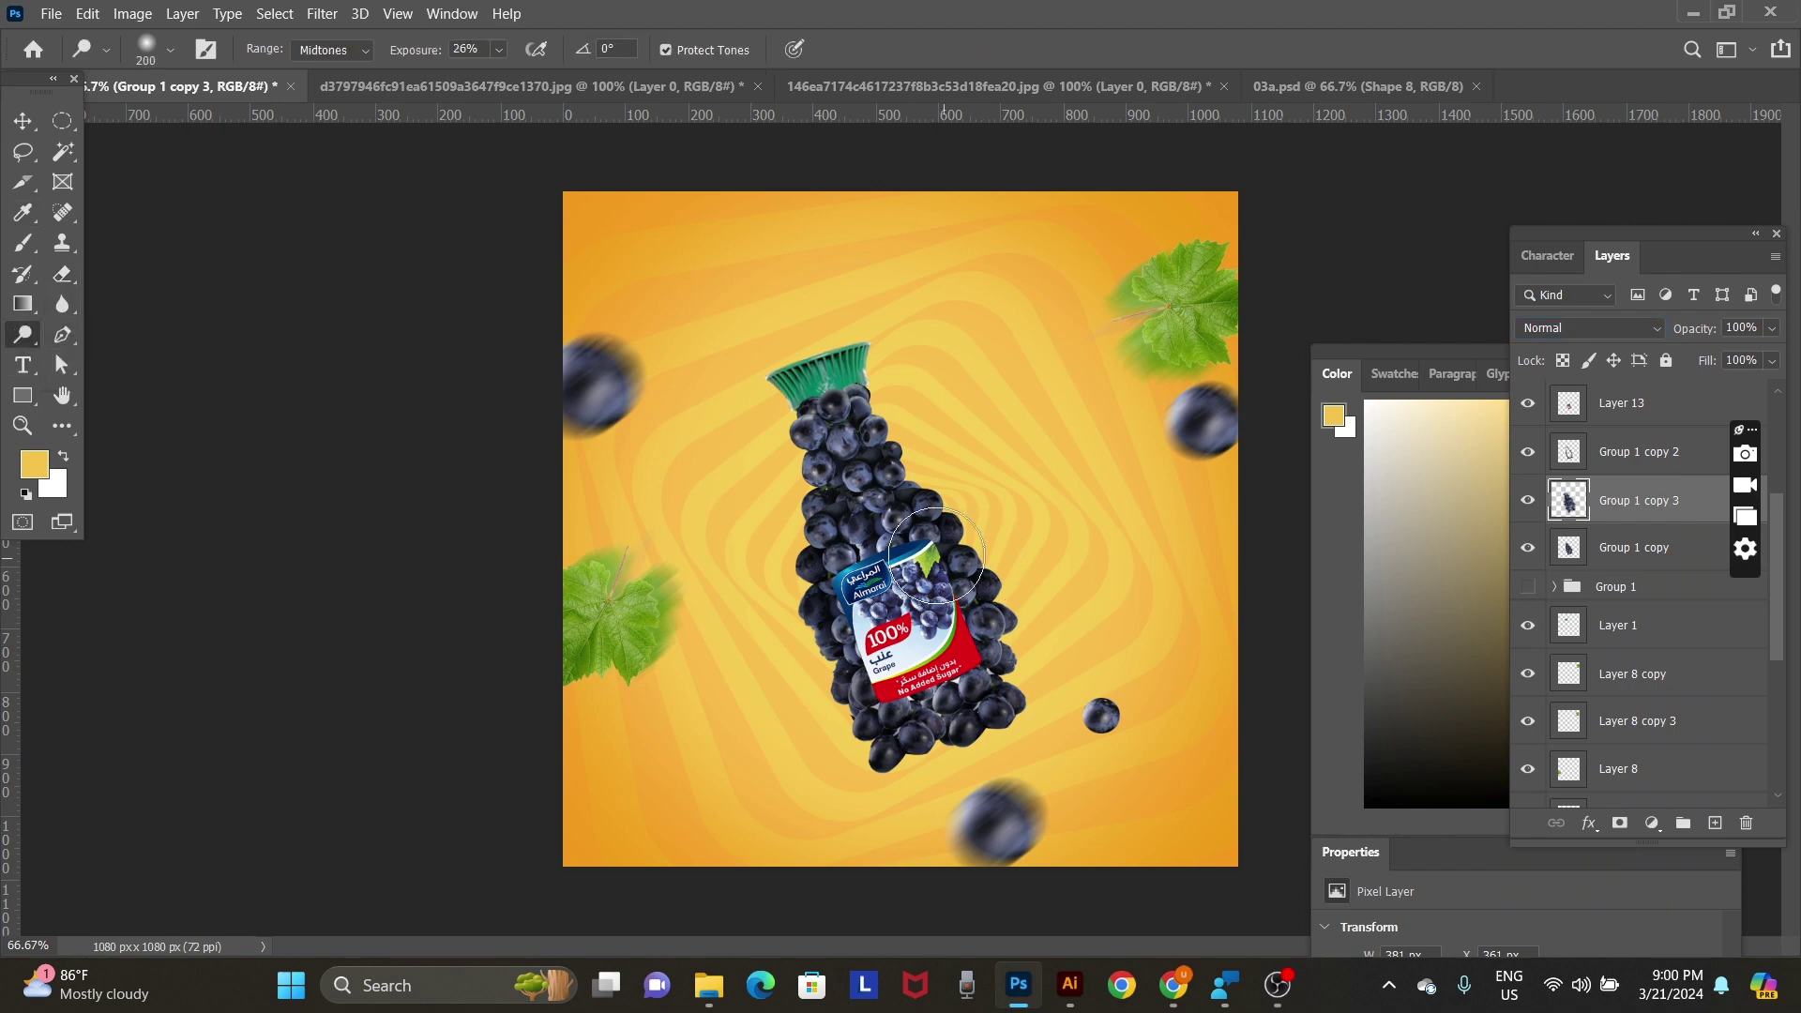
pyautogui.moveTo(936, 556)
pyautogui.mouseDown()
pyautogui.moveTo(907, 611)
pyautogui.moveTo(846, 601)
pyautogui.moveTo(895, 582)
pyautogui.mouseUp()
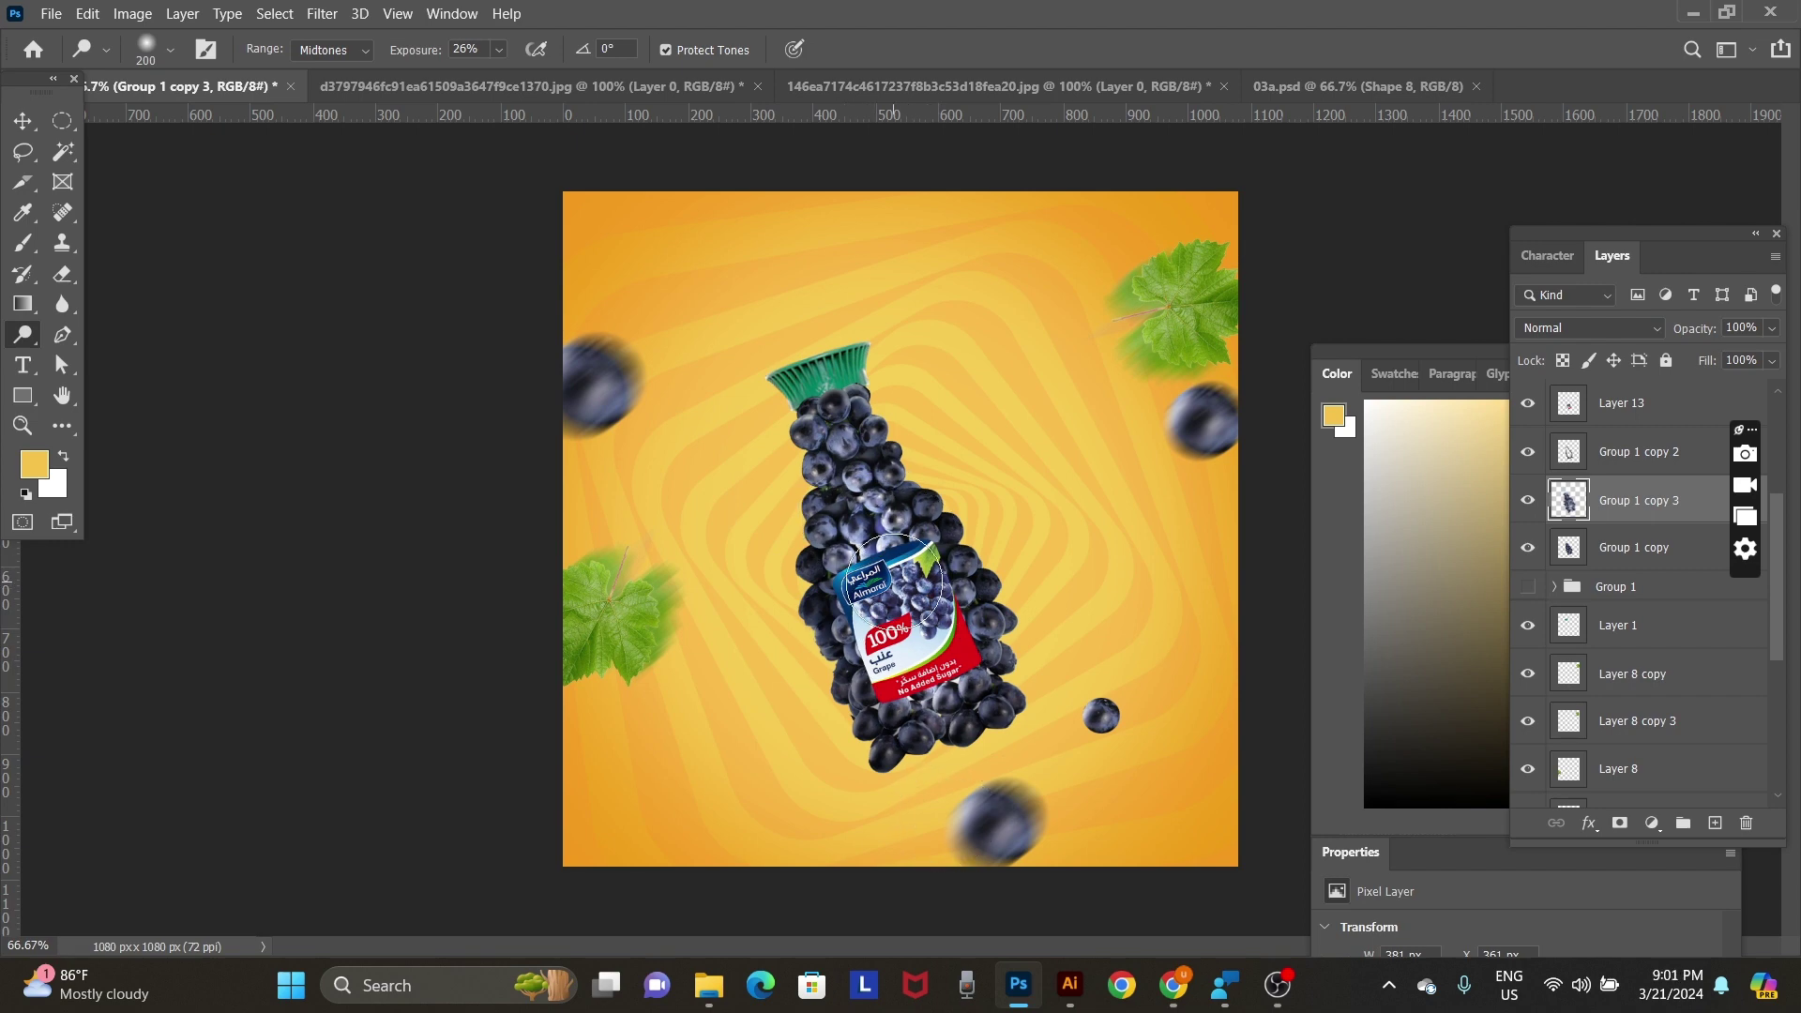
# Apply Color Balance with Cyan/Red +26 to the grape layer.
pyautogui.press('v')
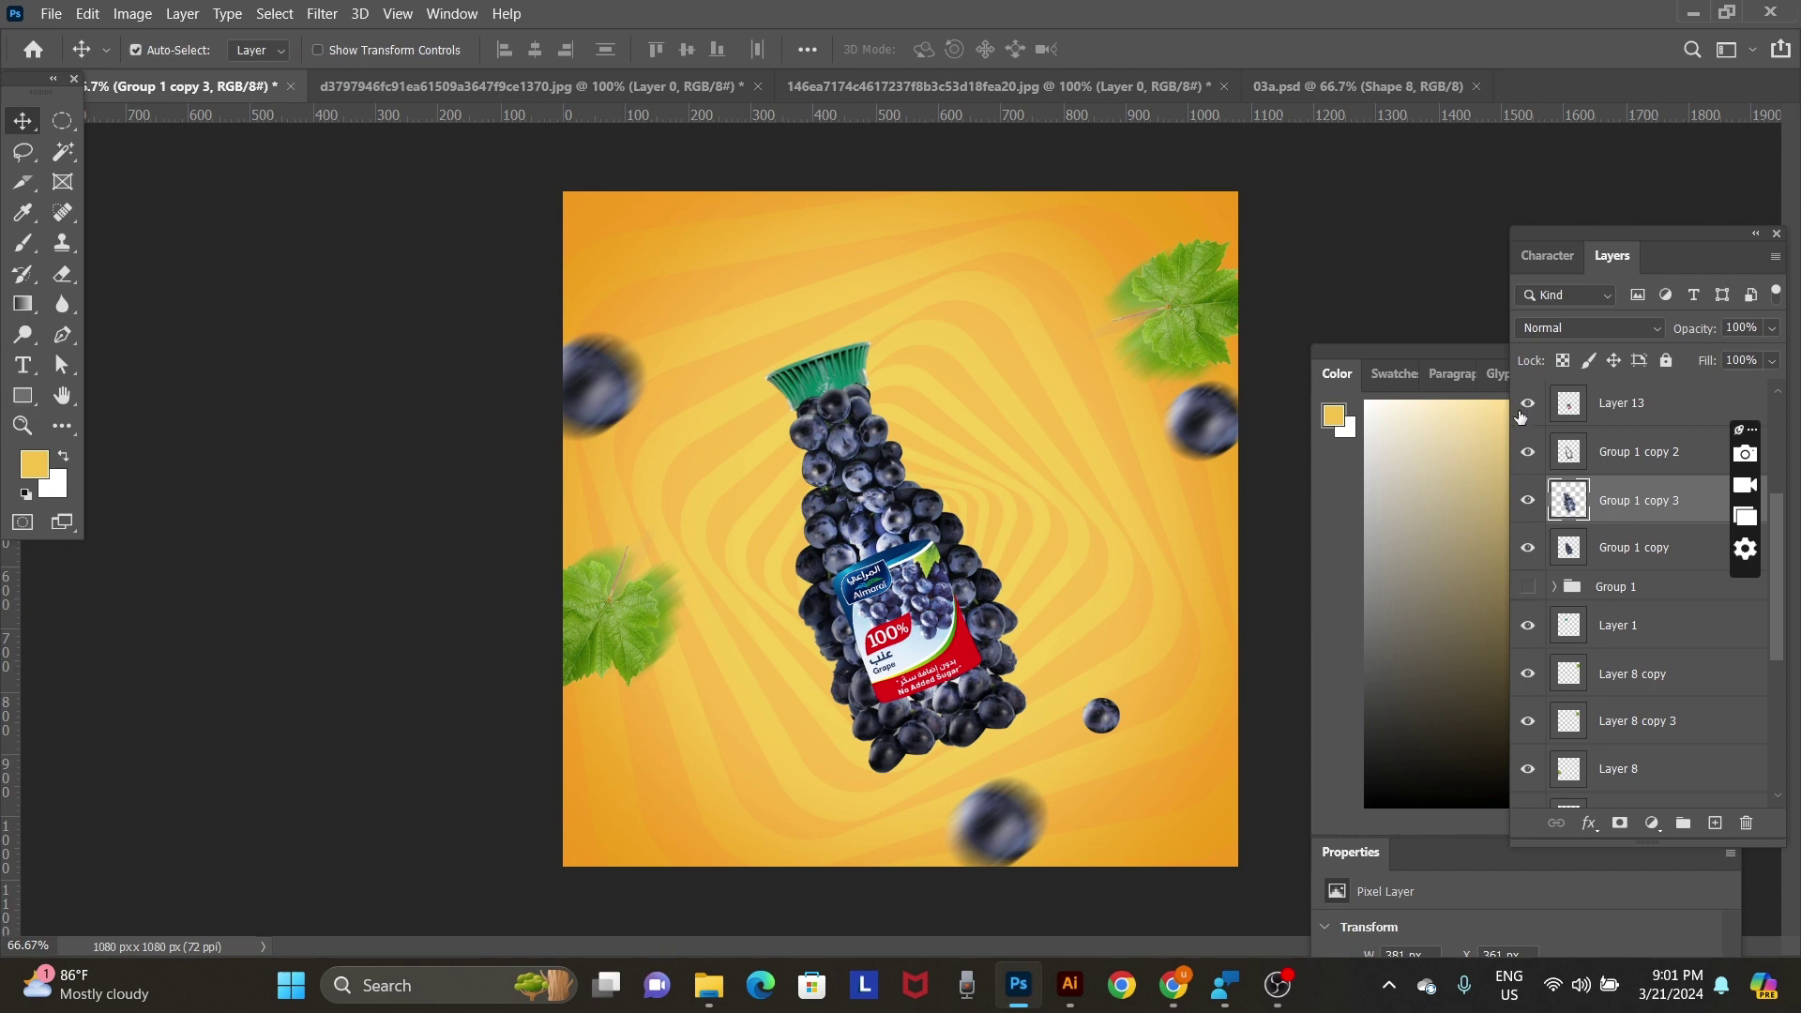
pyautogui.hotkey('ctrl', 'b')
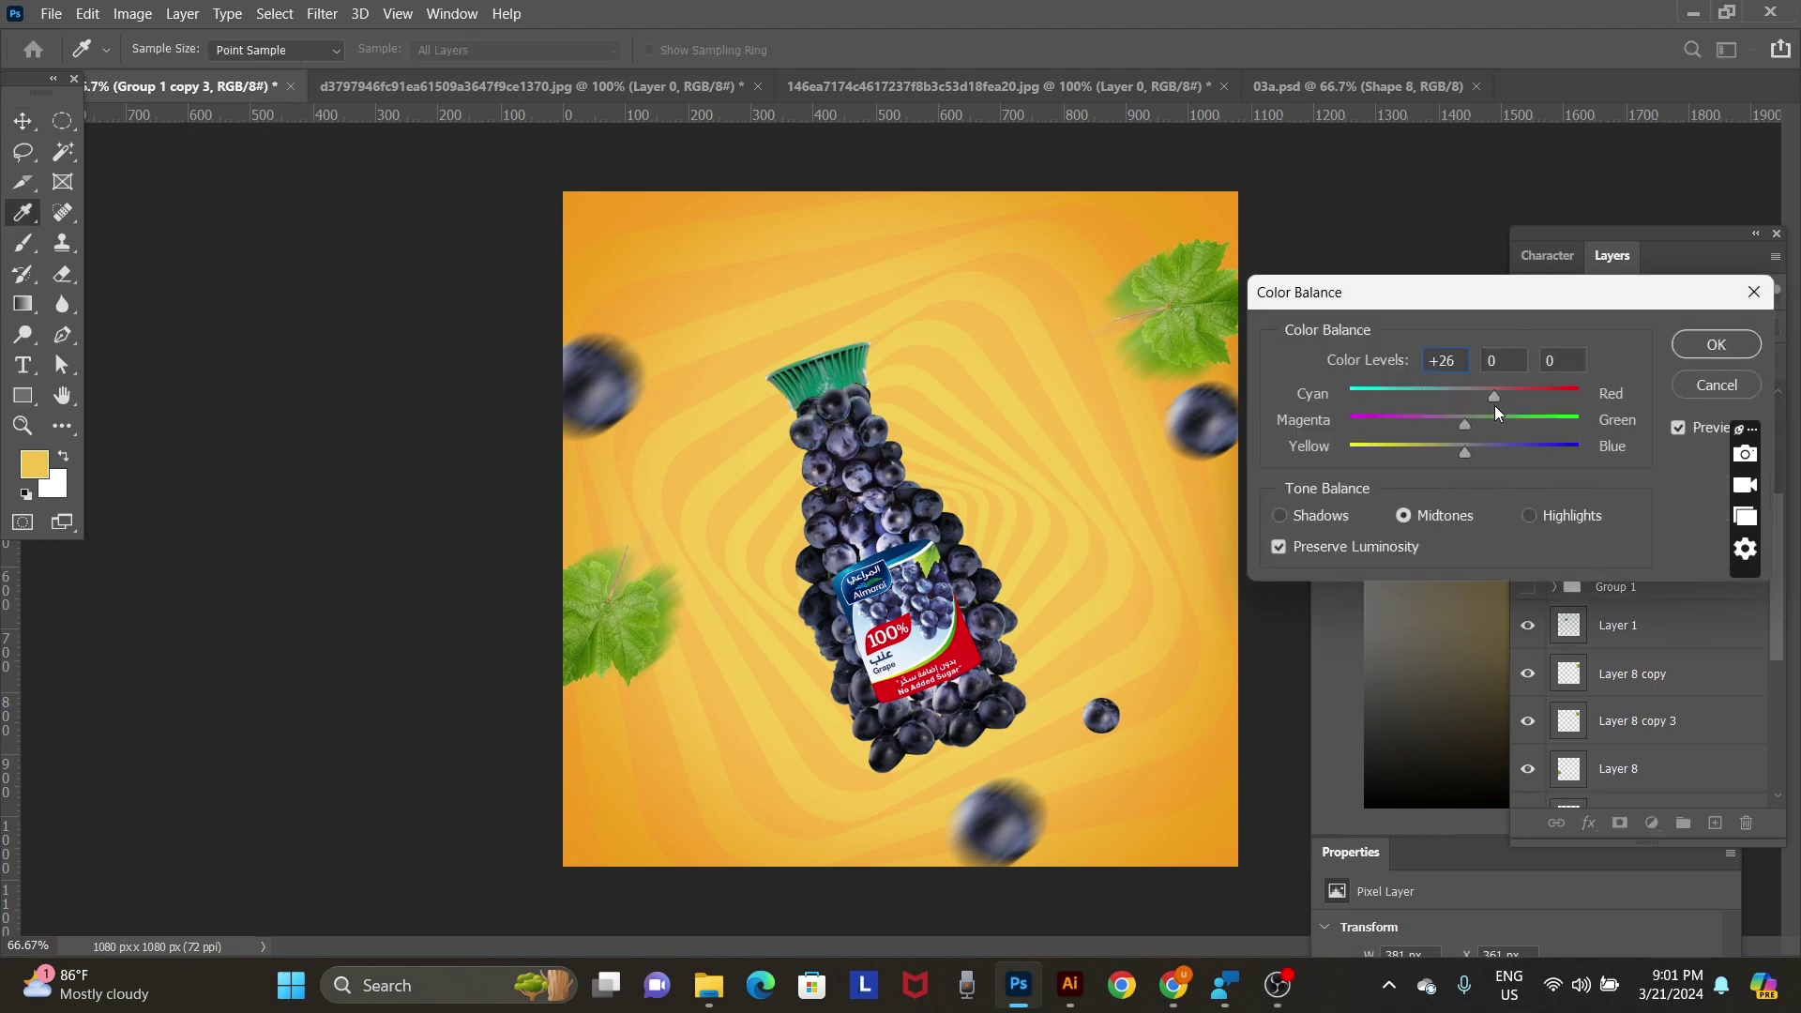
pyautogui.click(1494, 405)
pyautogui.press('Return')
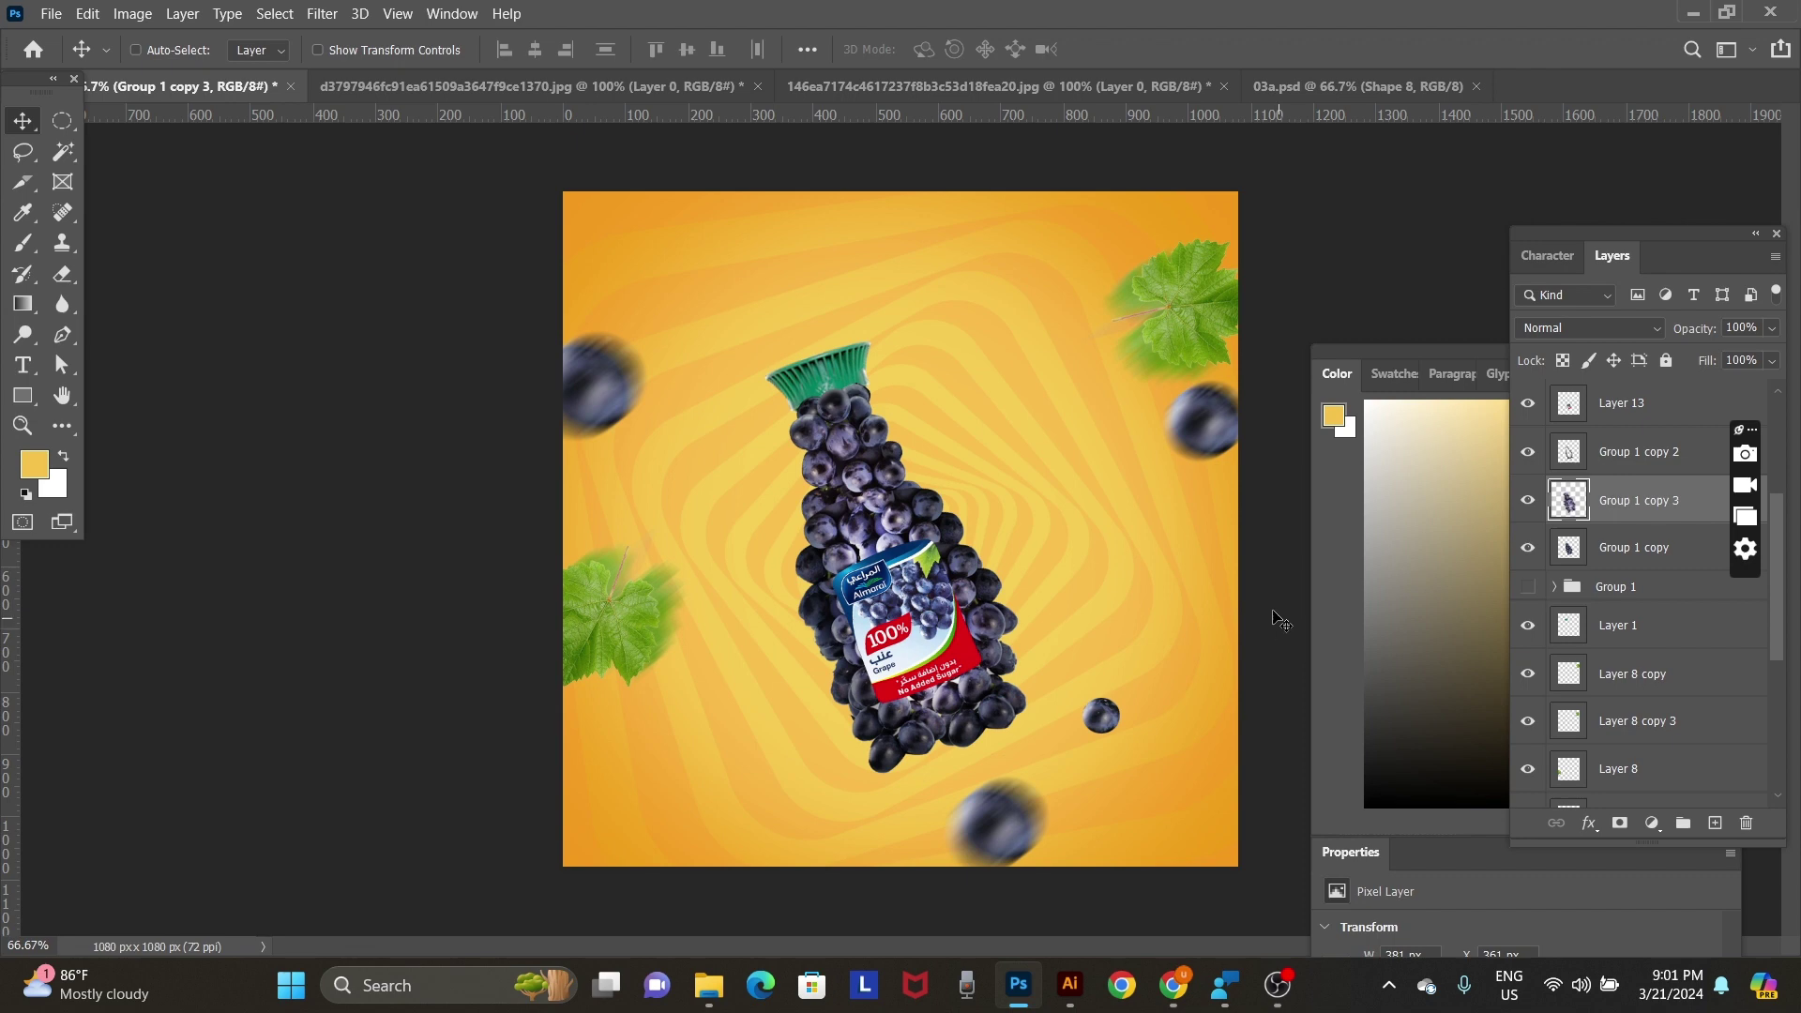
# Select the green cap Layer 1, nudge it slightly, and check Levels without changing it.
pyautogui.rightClick(816, 375)
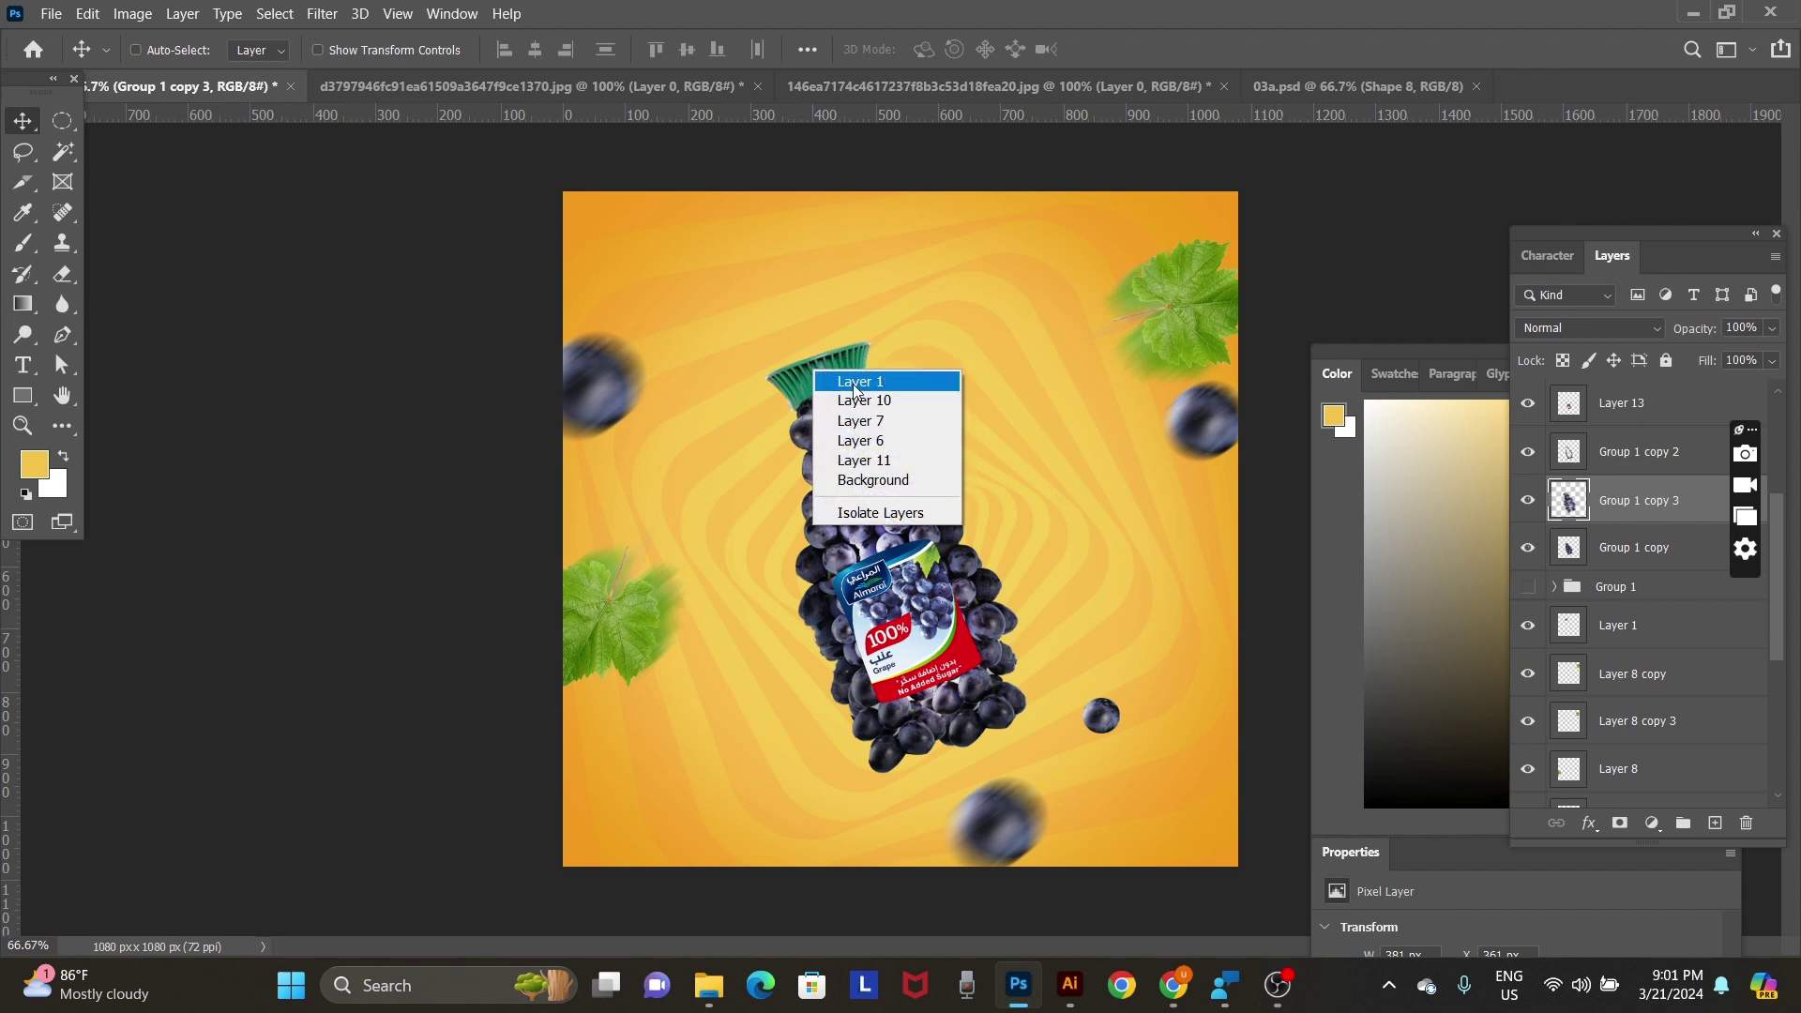
pyautogui.click(845, 373)
pyautogui.moveTo(842, 374)
pyautogui.mouseDown()
pyautogui.moveTo(858, 354)
pyautogui.moveTo(844, 380)
pyautogui.mouseUp()
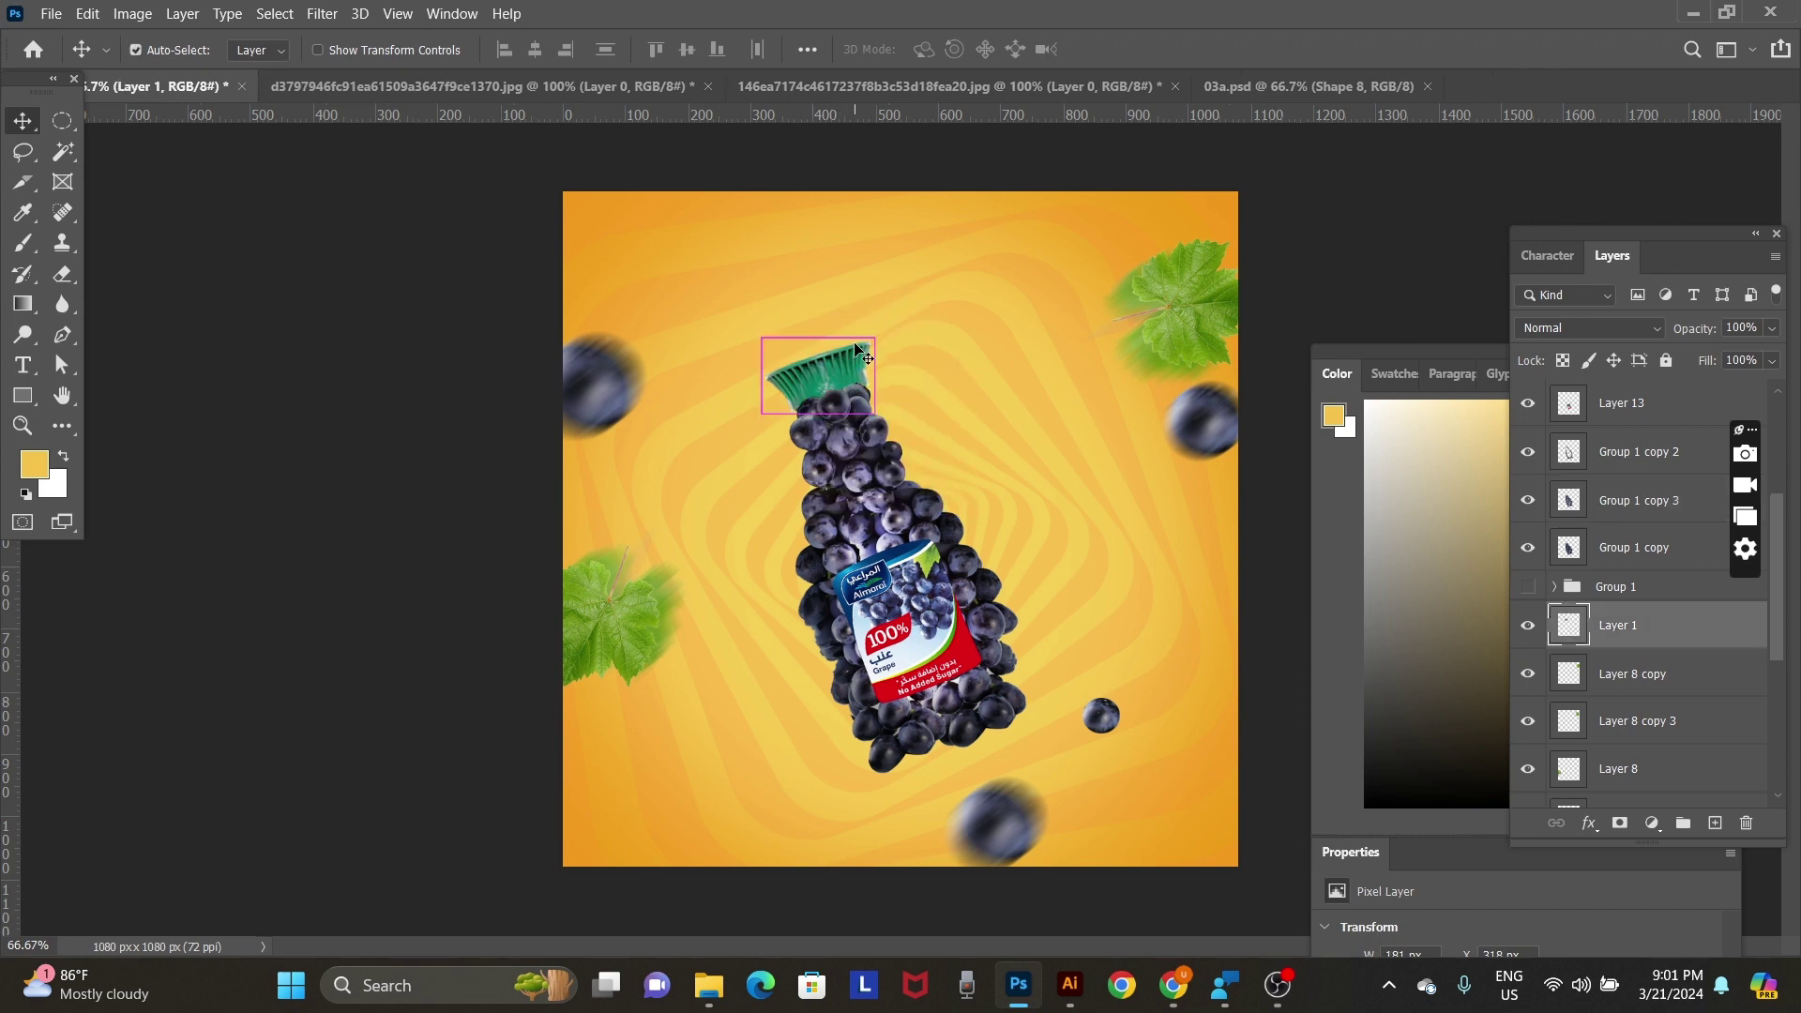
pyautogui.hotkey('ctrl', 'l')
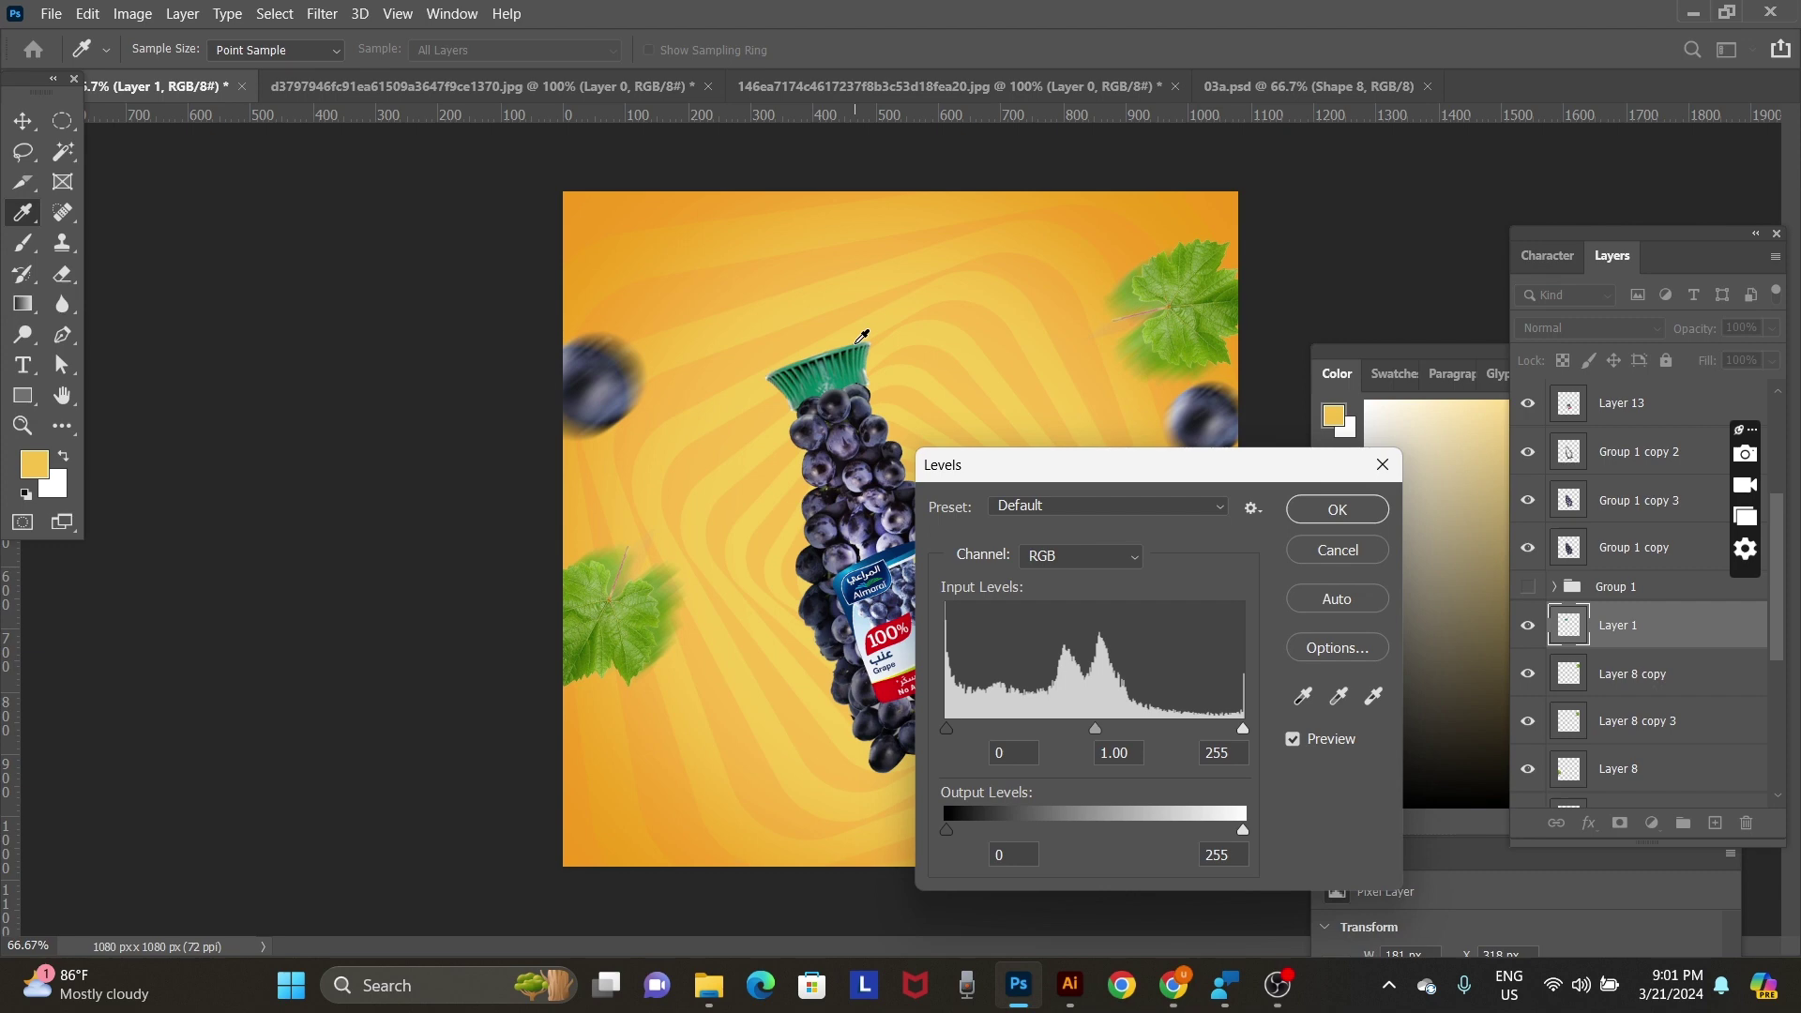
pyautogui.press('Escape')
# Duplicate the cap layer, lower the copy's white output level, and set a 125 eraser.
pyautogui.hotkey('ctrl', 'j')
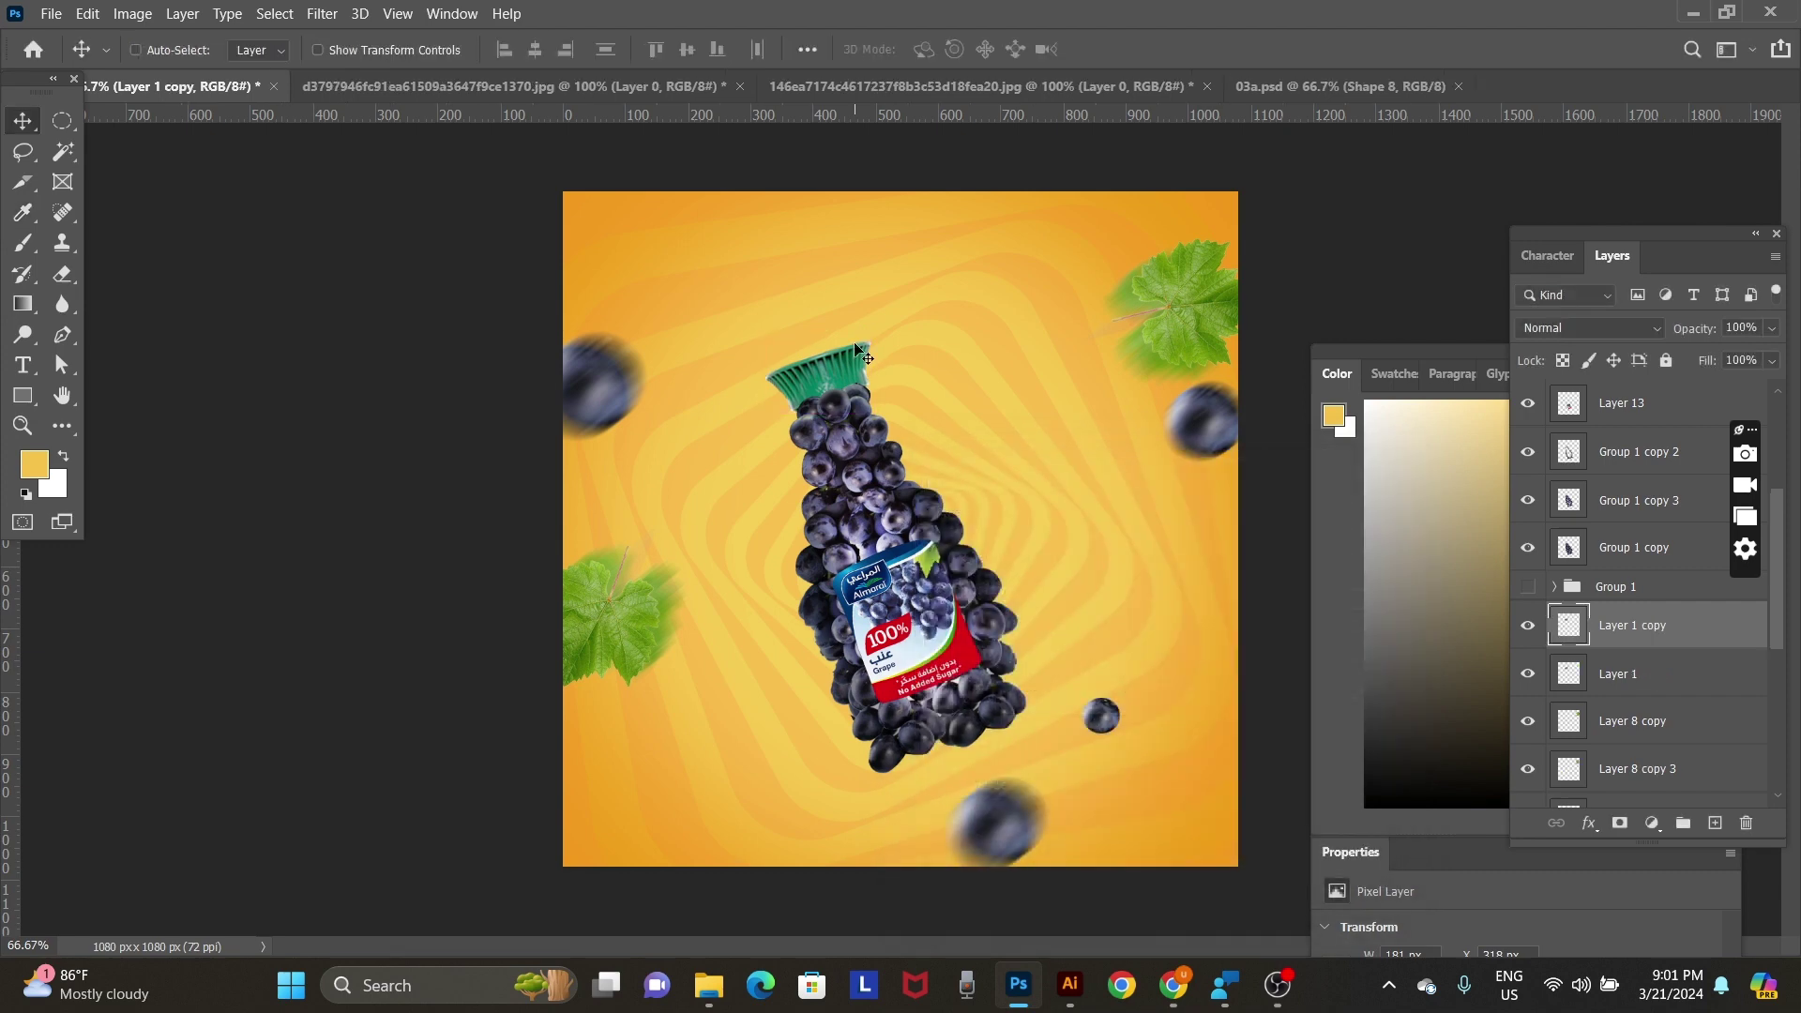
pyautogui.hotkey('ctrl', 'l')
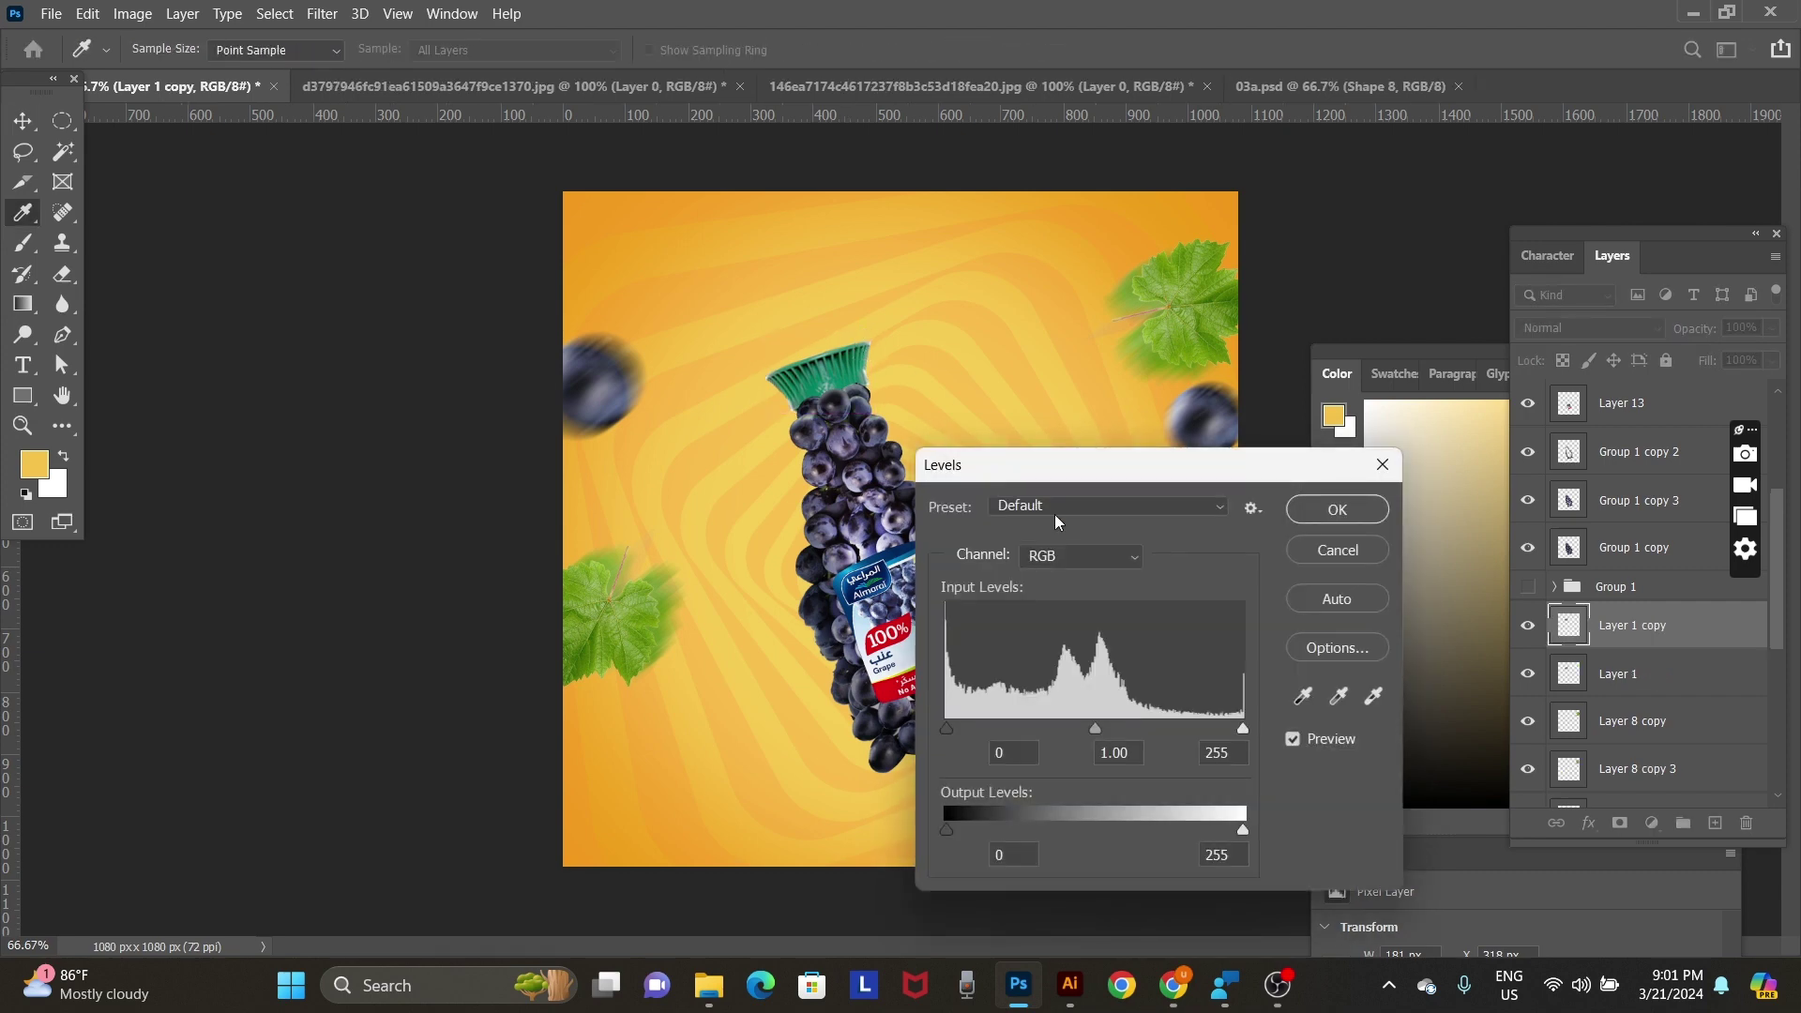
pyautogui.moveTo(1241, 829); pyautogui.dragTo(1110, 822)
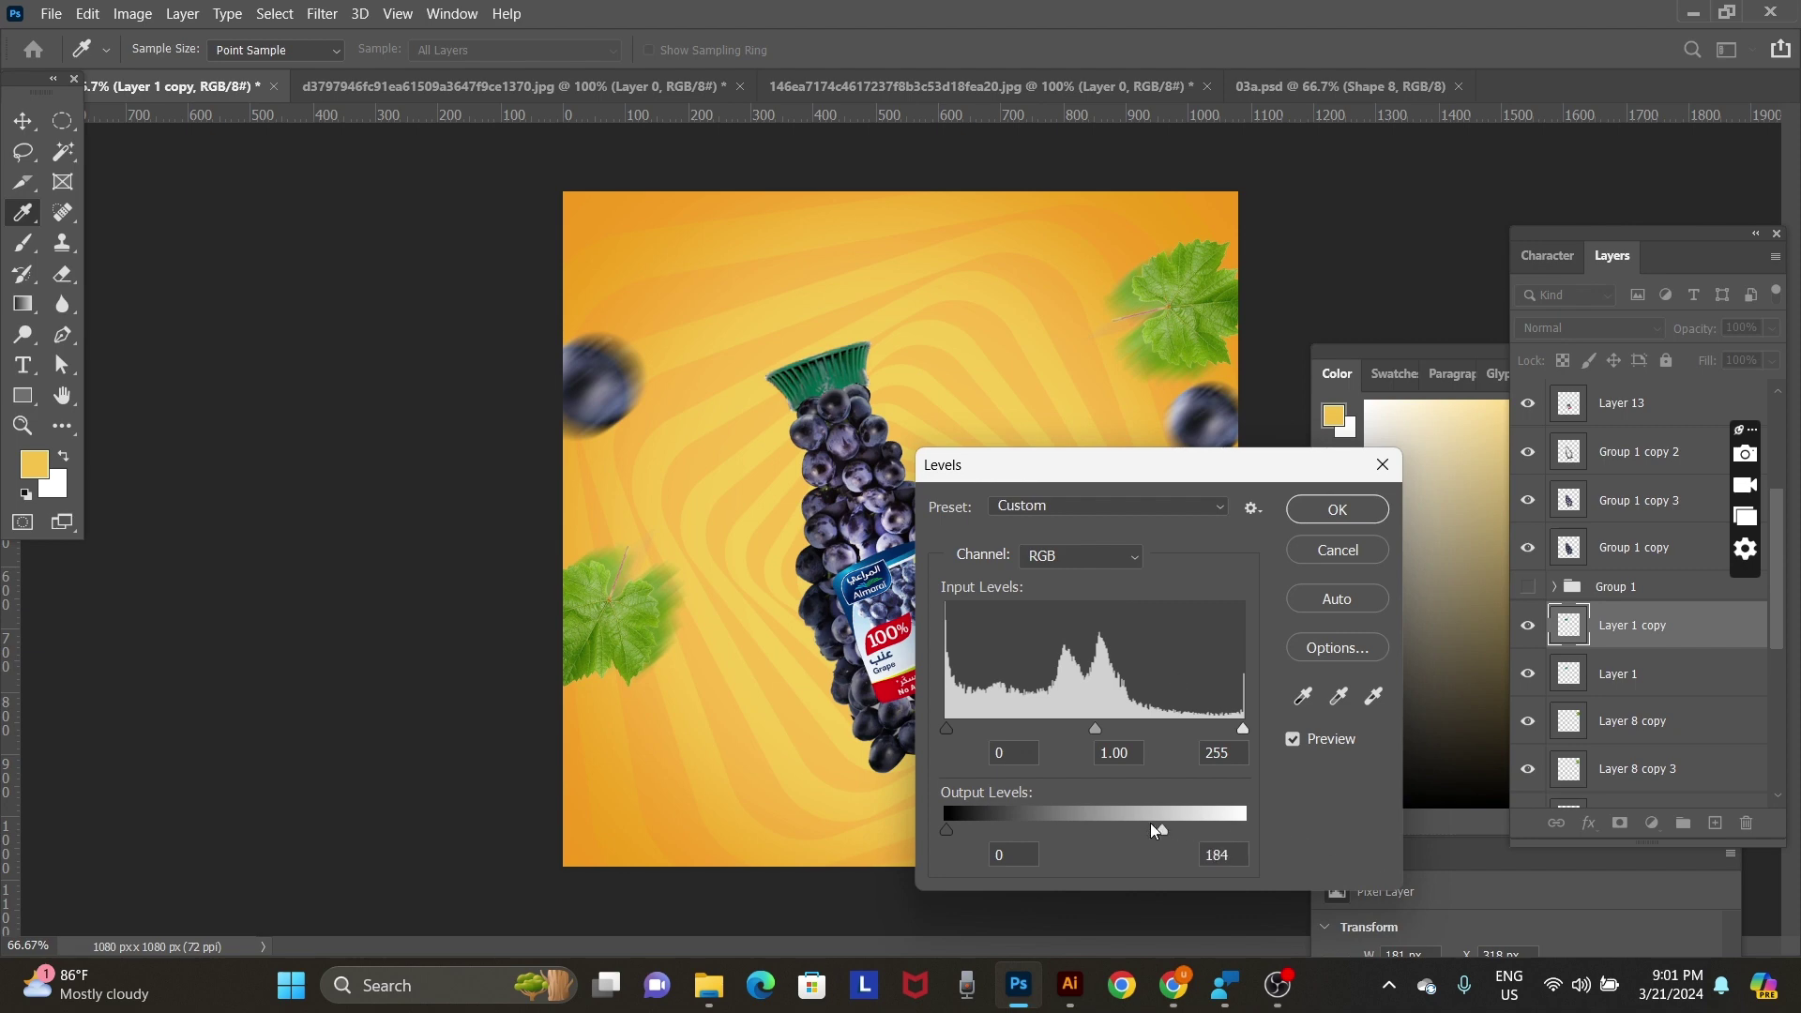
pyautogui.press('Return')
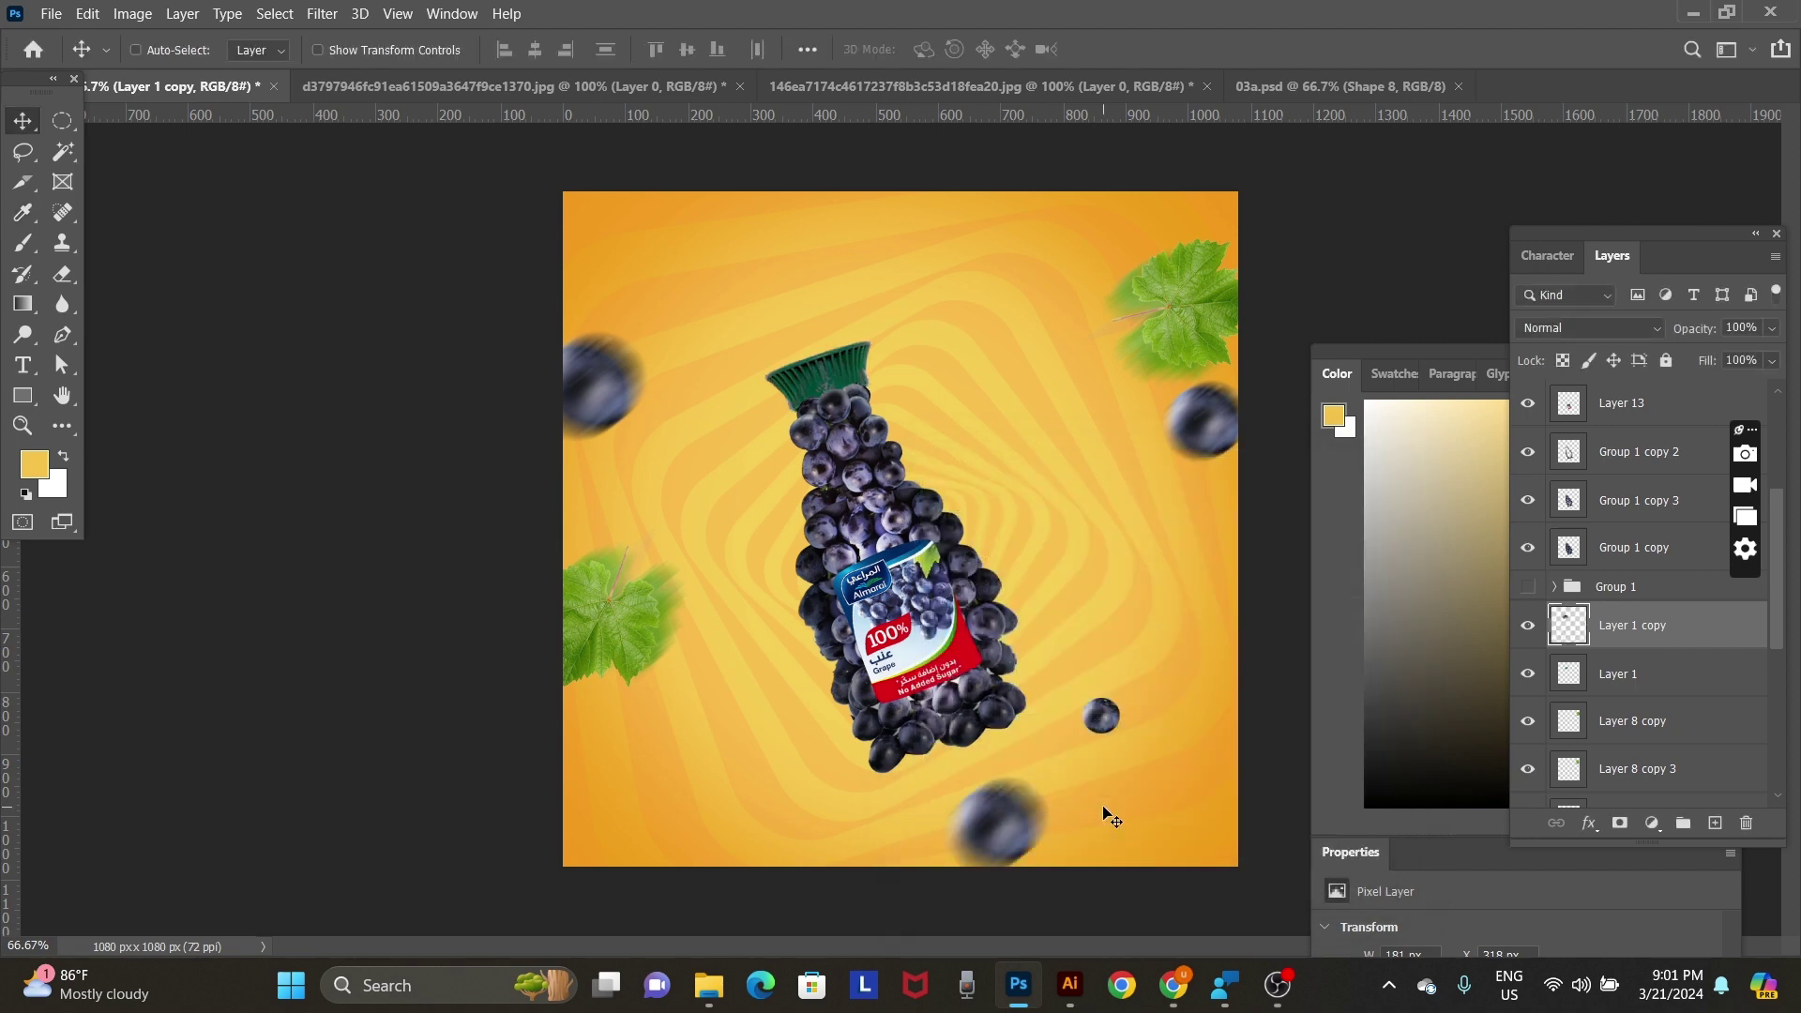
pyautogui.press('e')
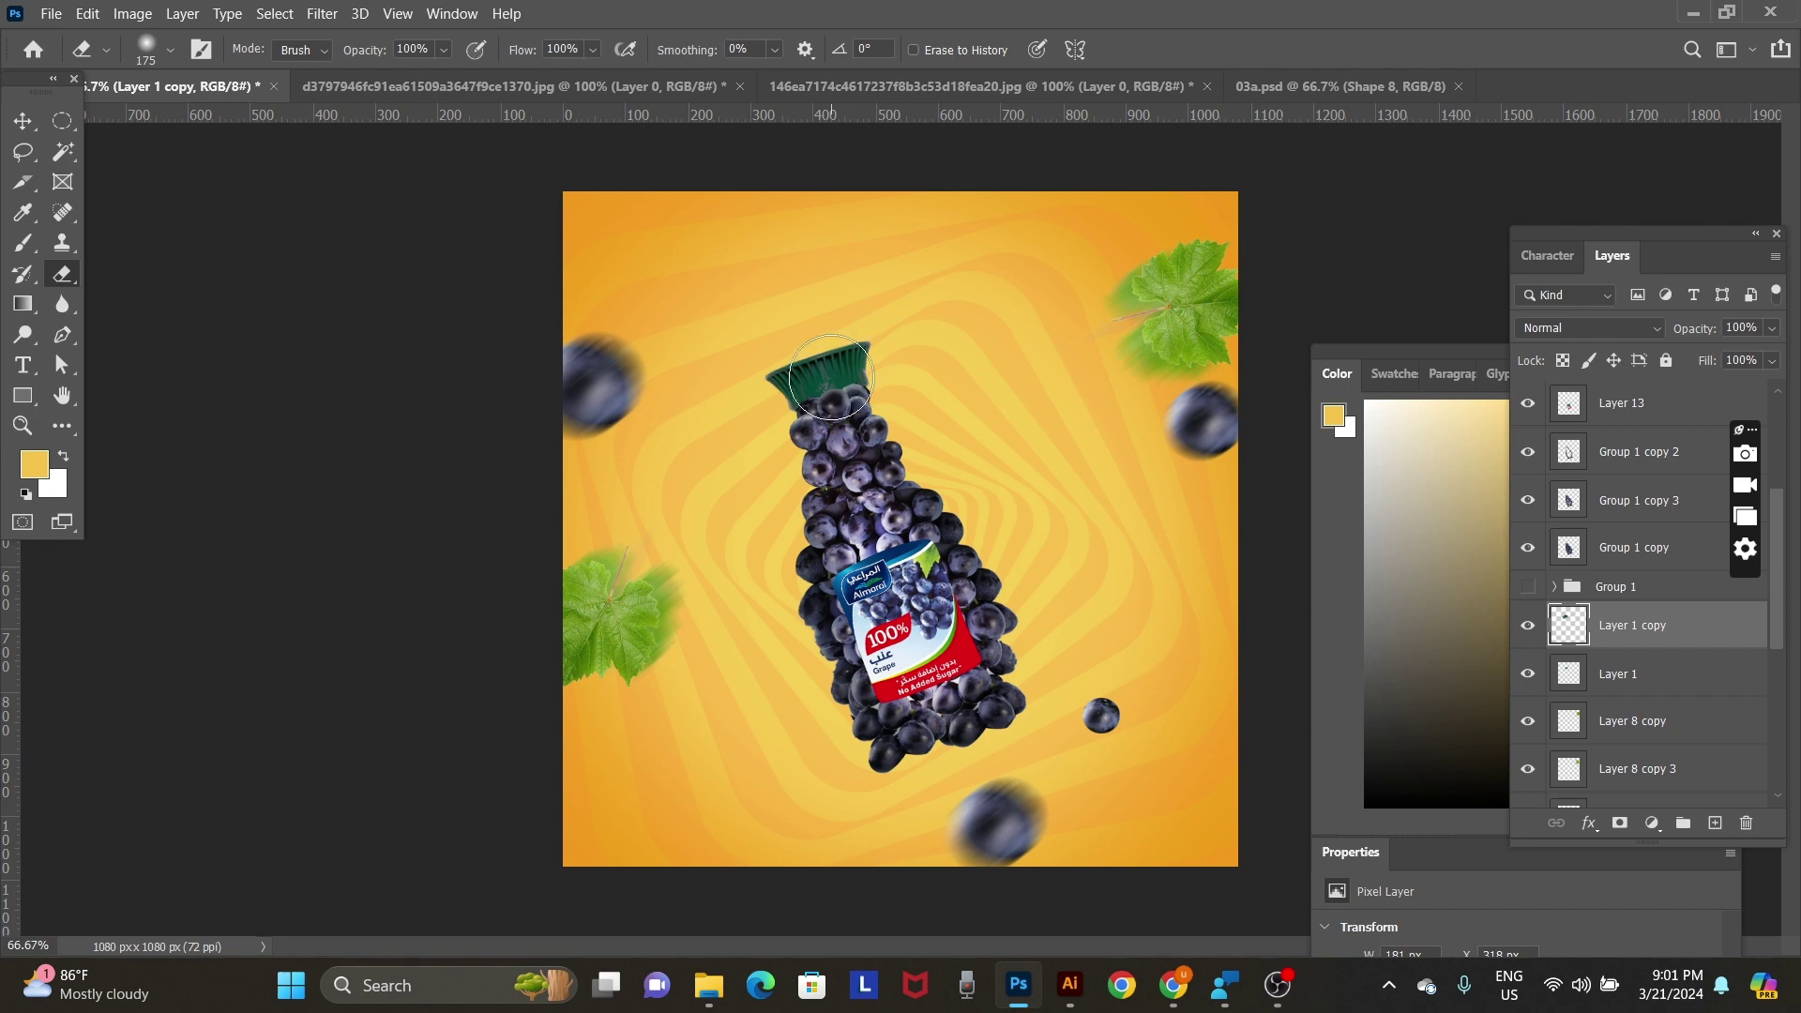
pyautogui.press('[')
pyautogui.press('[')
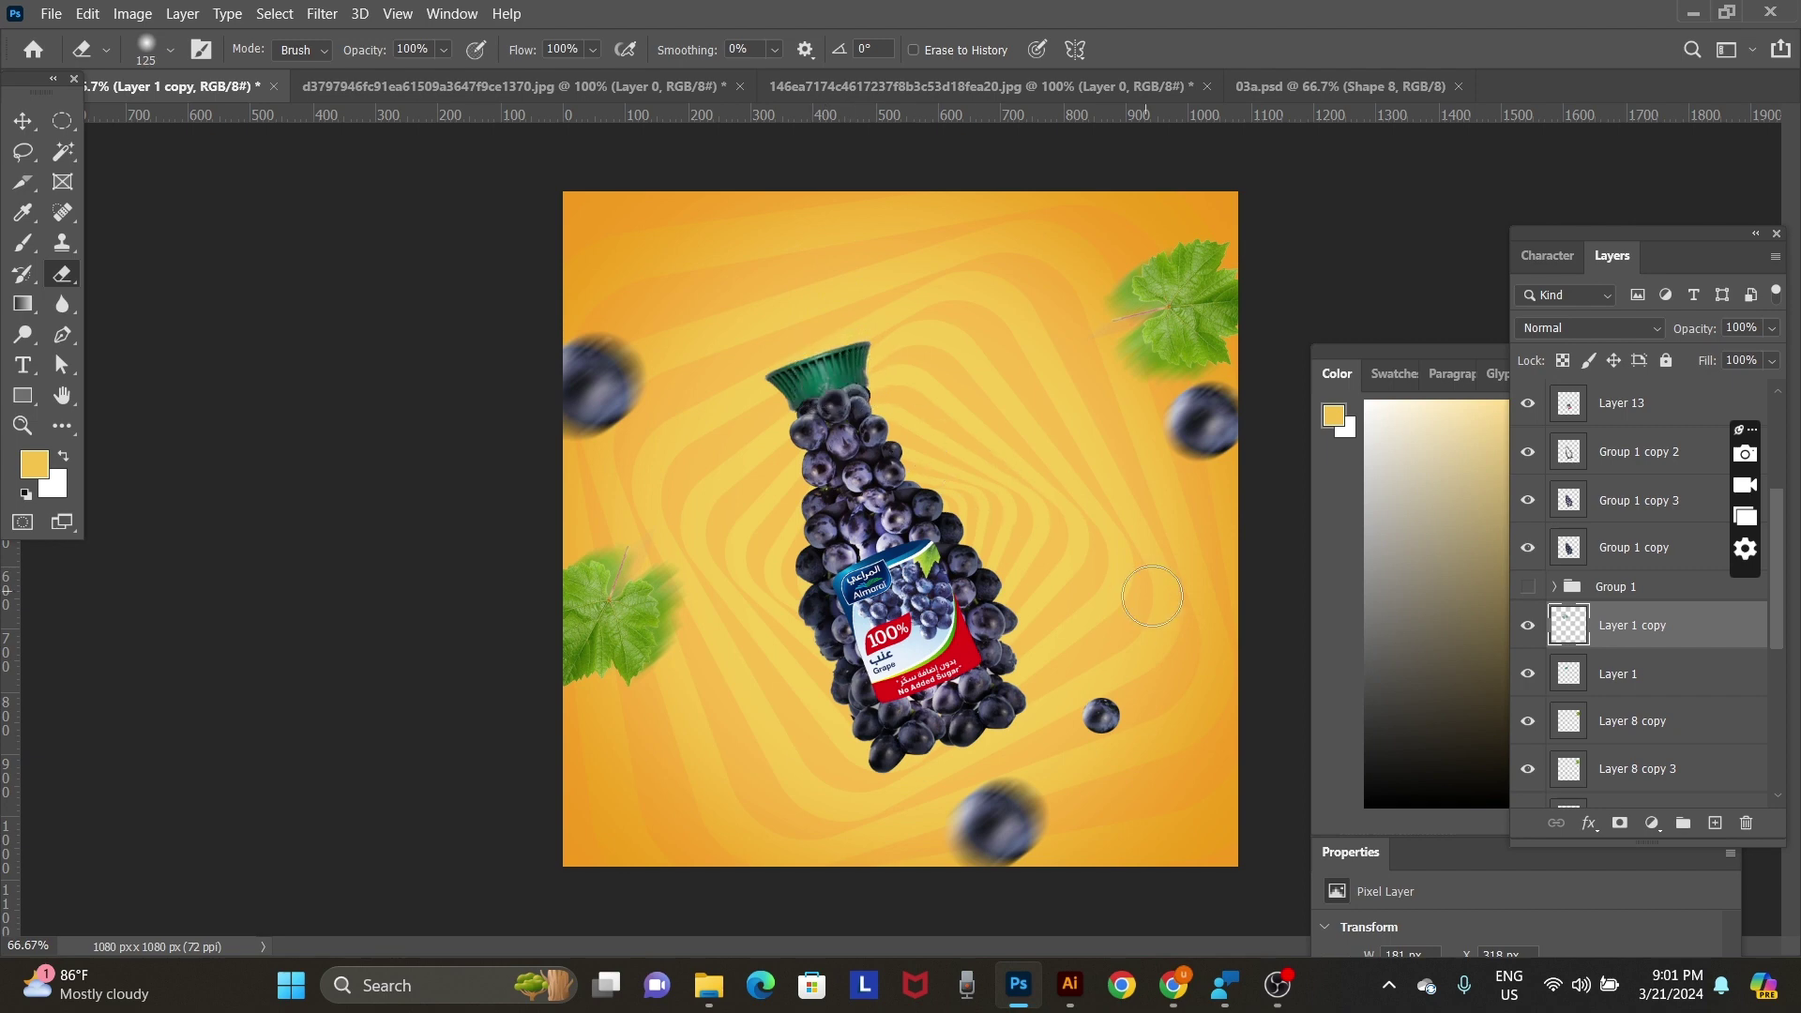
# Zoom in on the bottle and make Group 1 copy 3 the active layer.
pyautogui.press('v')
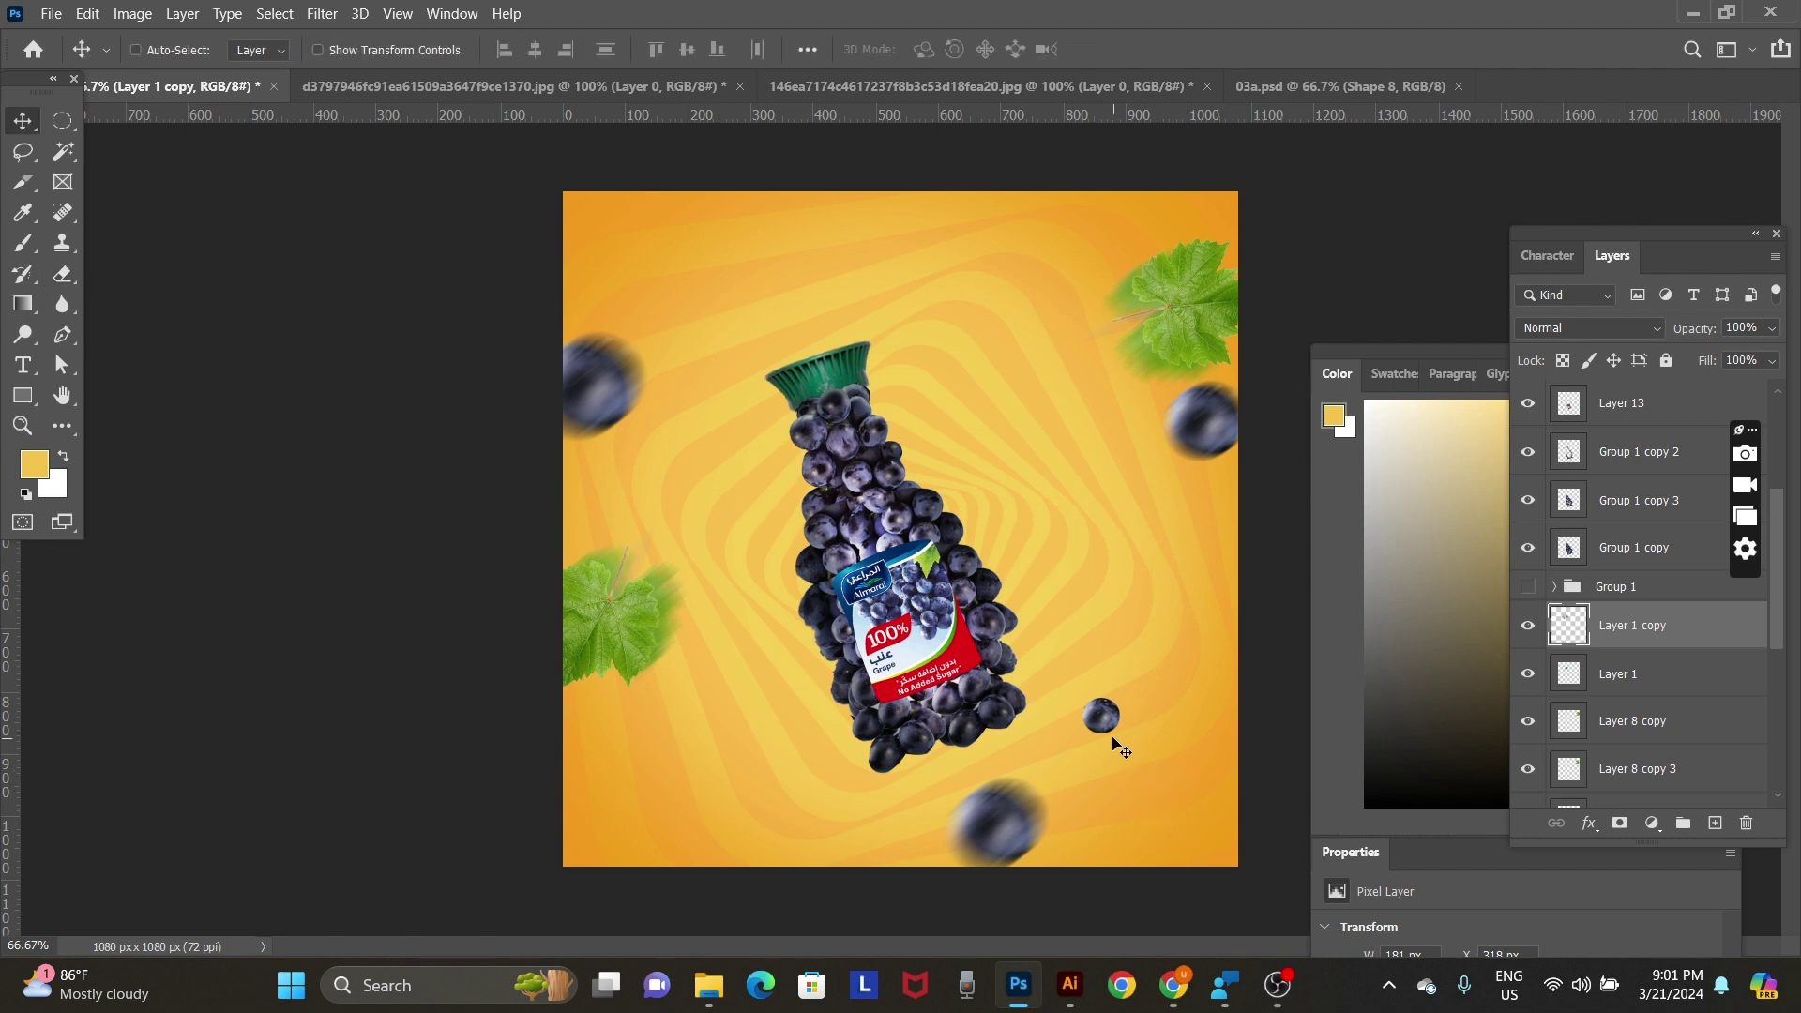
pyautogui.keyDown('ctrl'); pyautogui.click(997, 676); pyautogui.keyUp('ctrl')
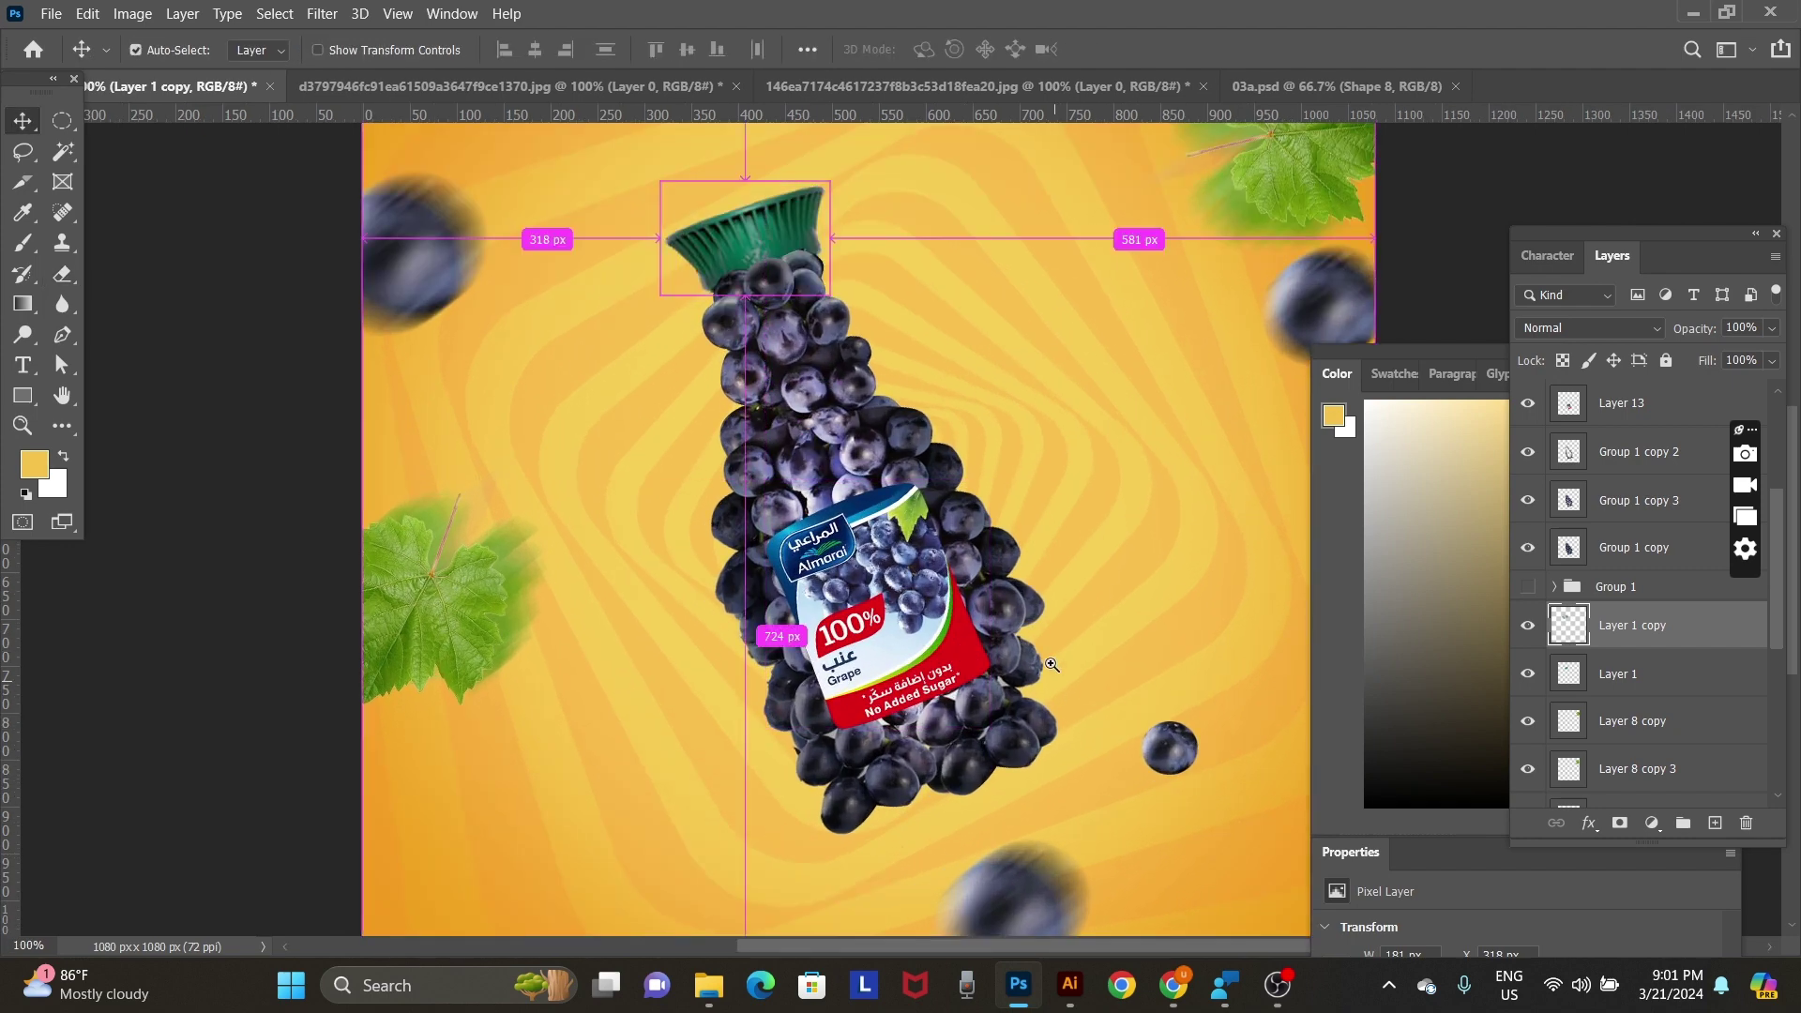
pyautogui.keyDown('ctrl'); pyautogui.click(1046, 666); pyautogui.keyUp('ctrl')
pyautogui.rightClick(998, 513)
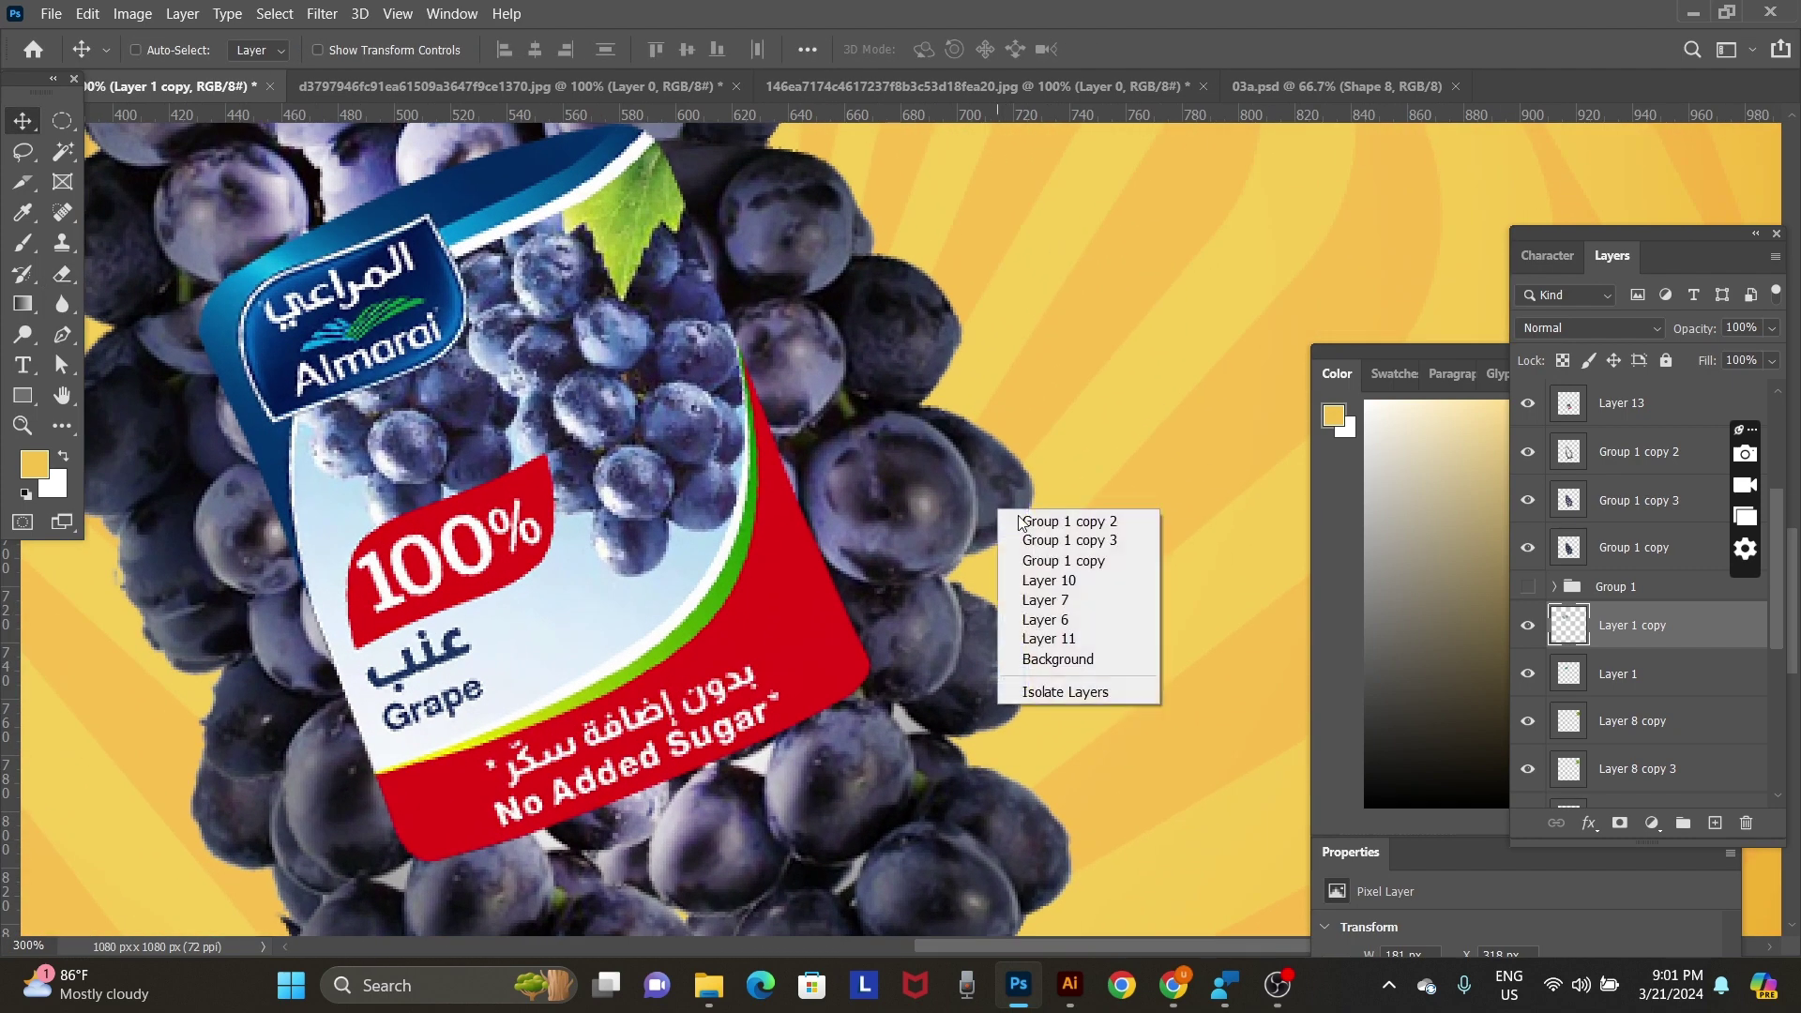
pyautogui.click(1064, 561)
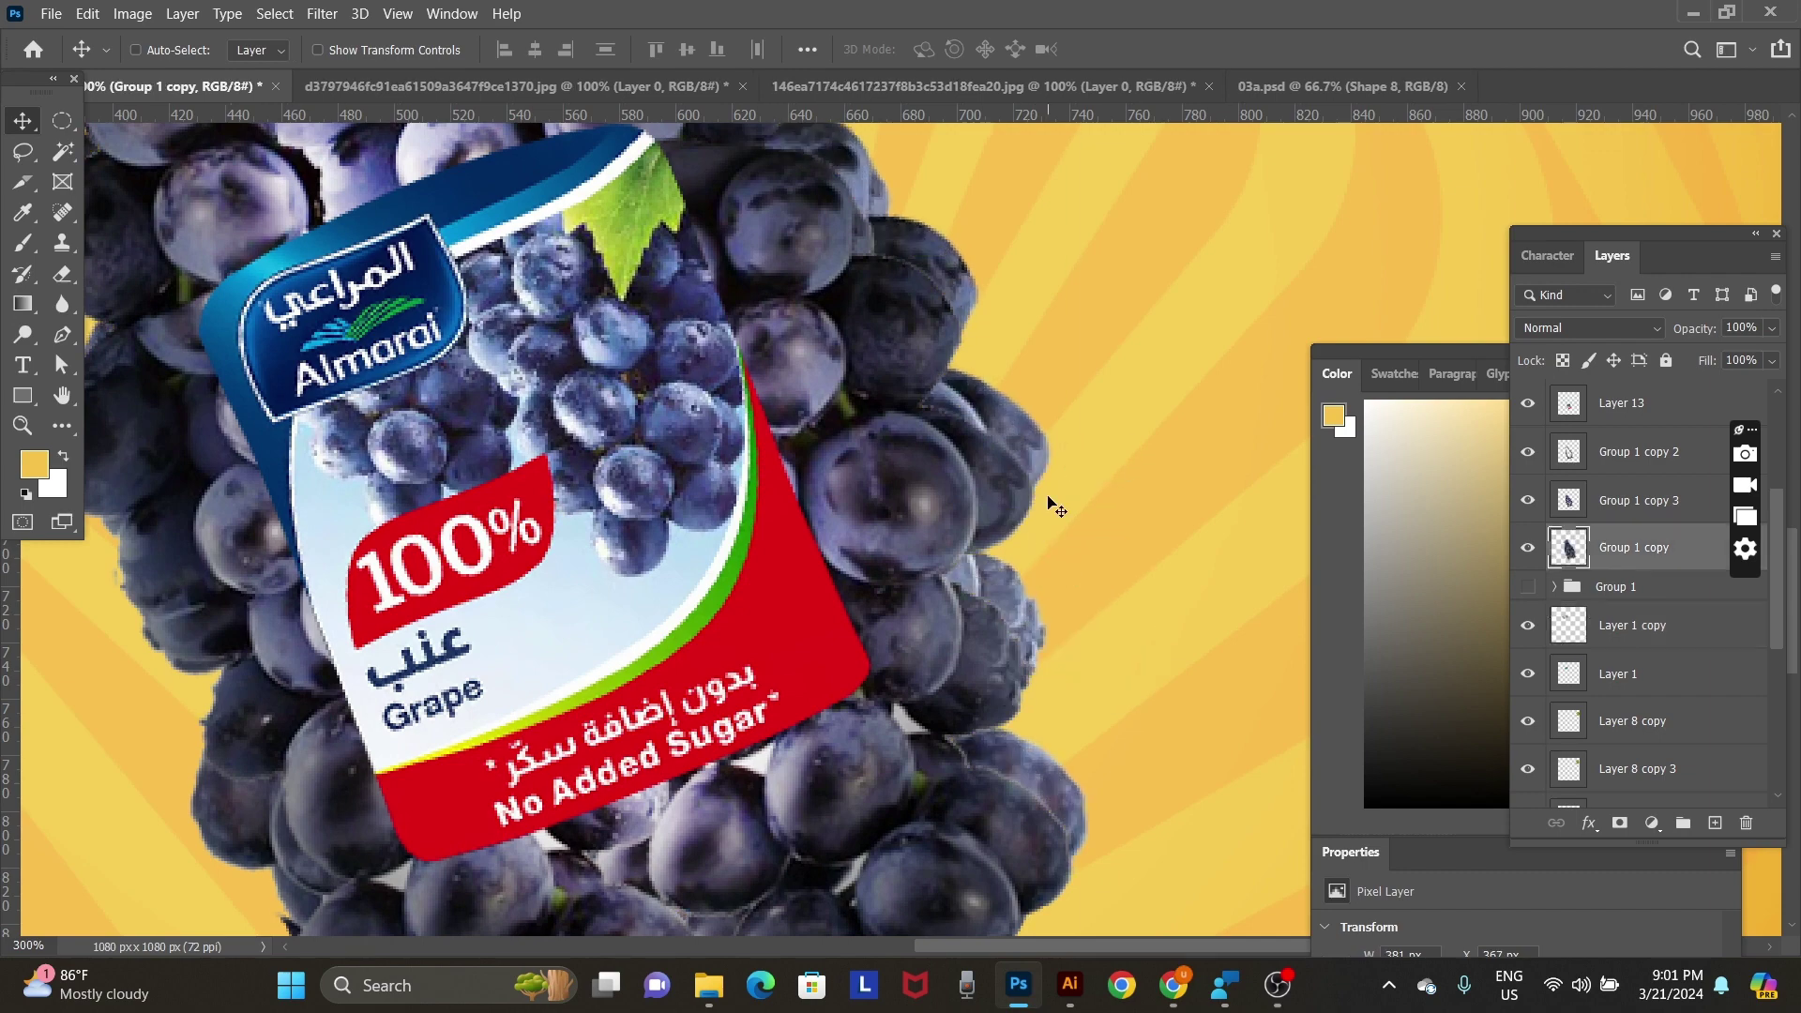
pyautogui.rightClick(1014, 511)
pyautogui.click(1058, 528)
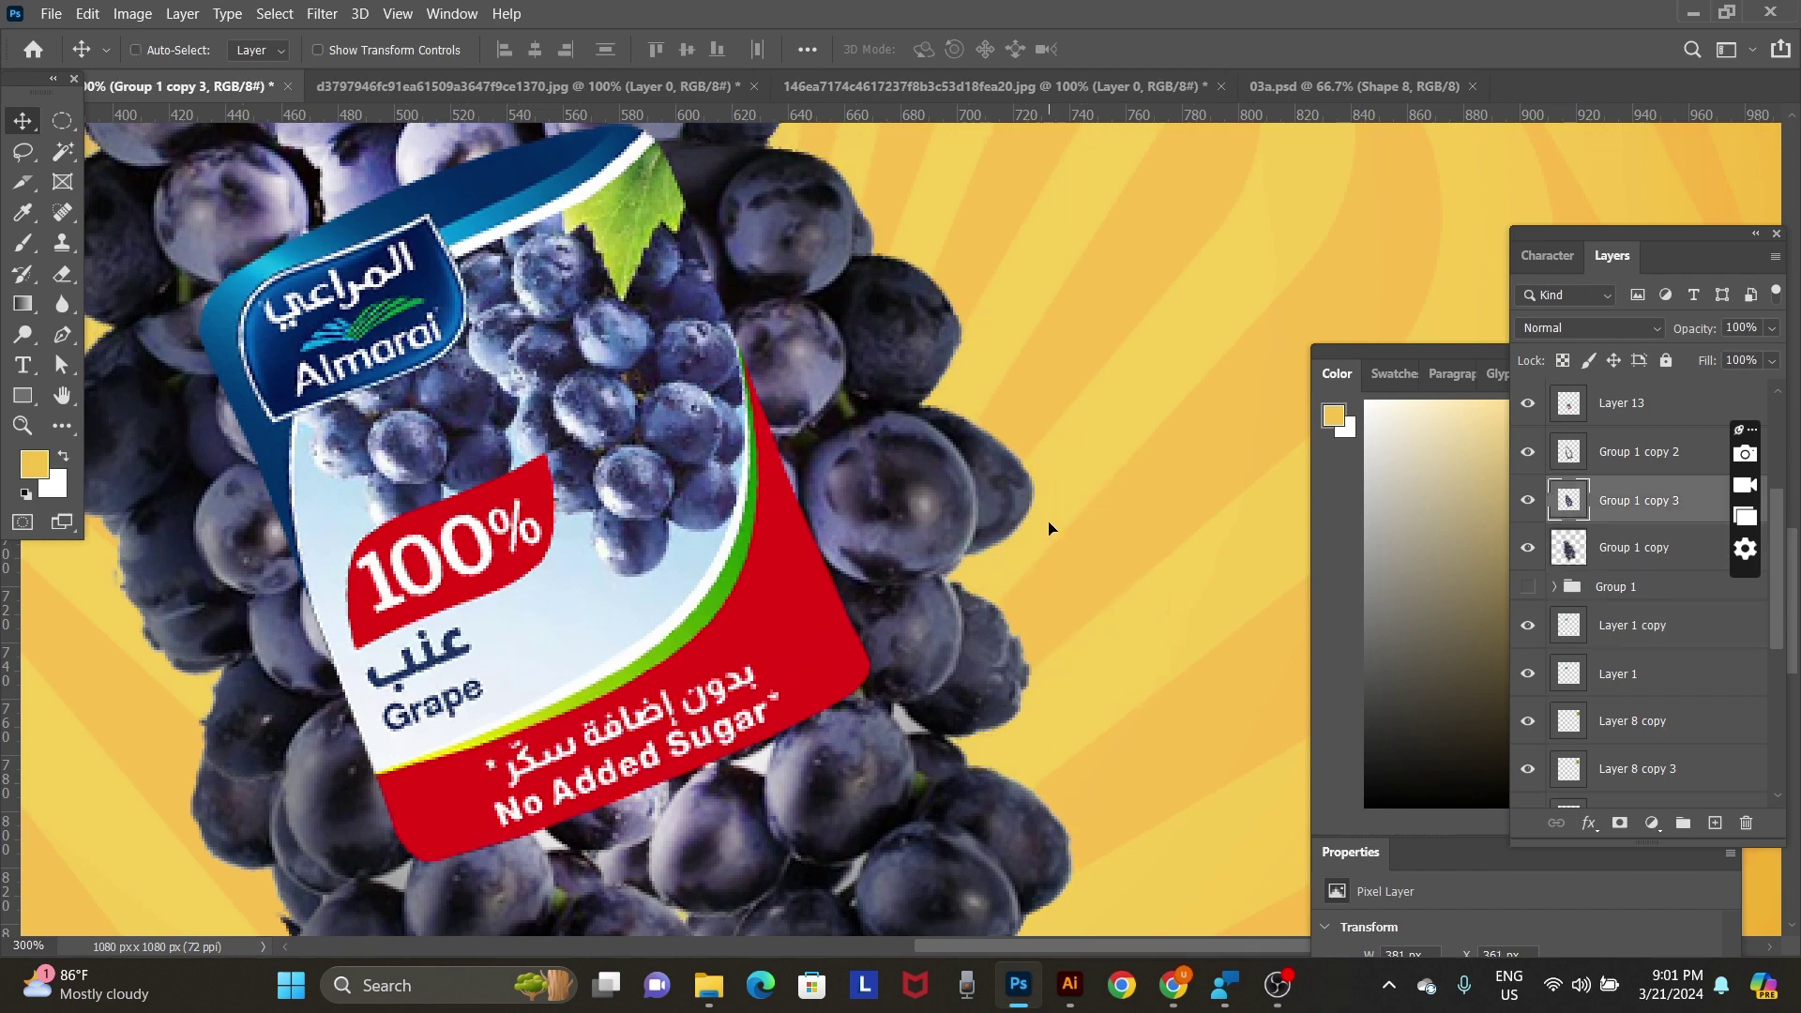
pyautogui.scroll(-3, 938, 541)
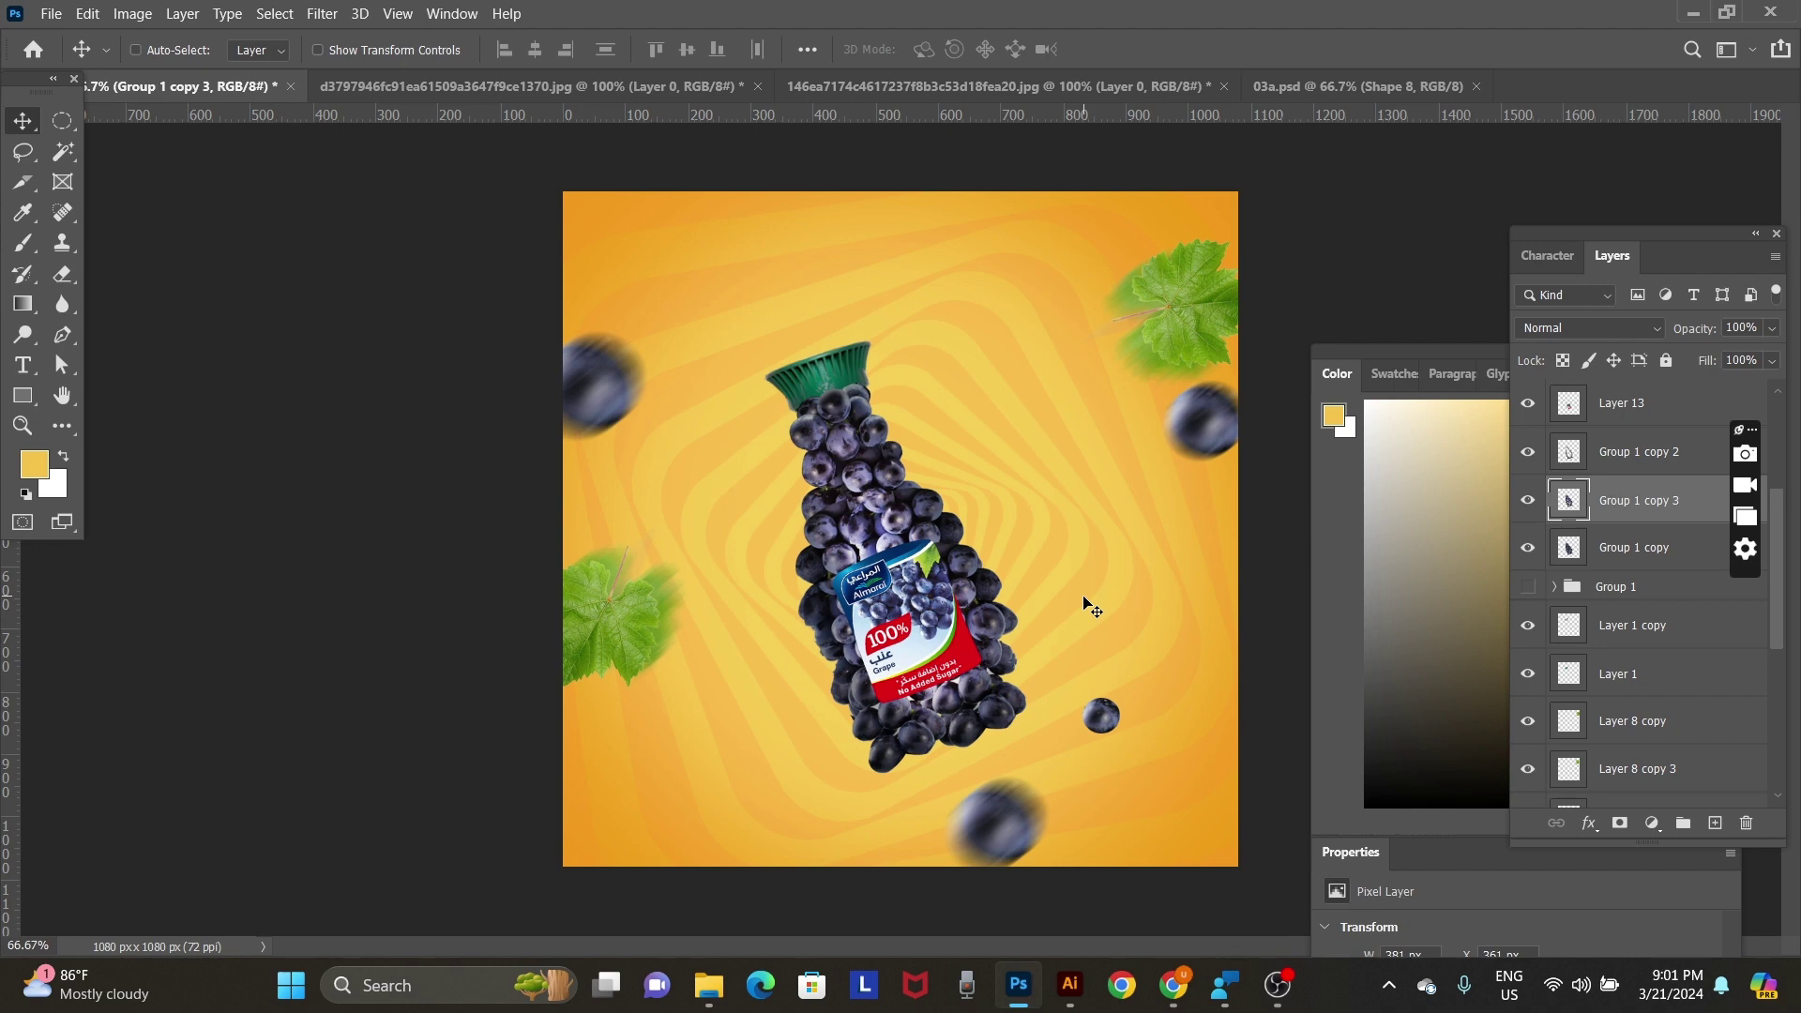
# Select the small sharp grape's layer, Layer 9 copy, and delete it.
pyautogui.rightClick(1103, 733)
pyautogui.click(1140, 745)
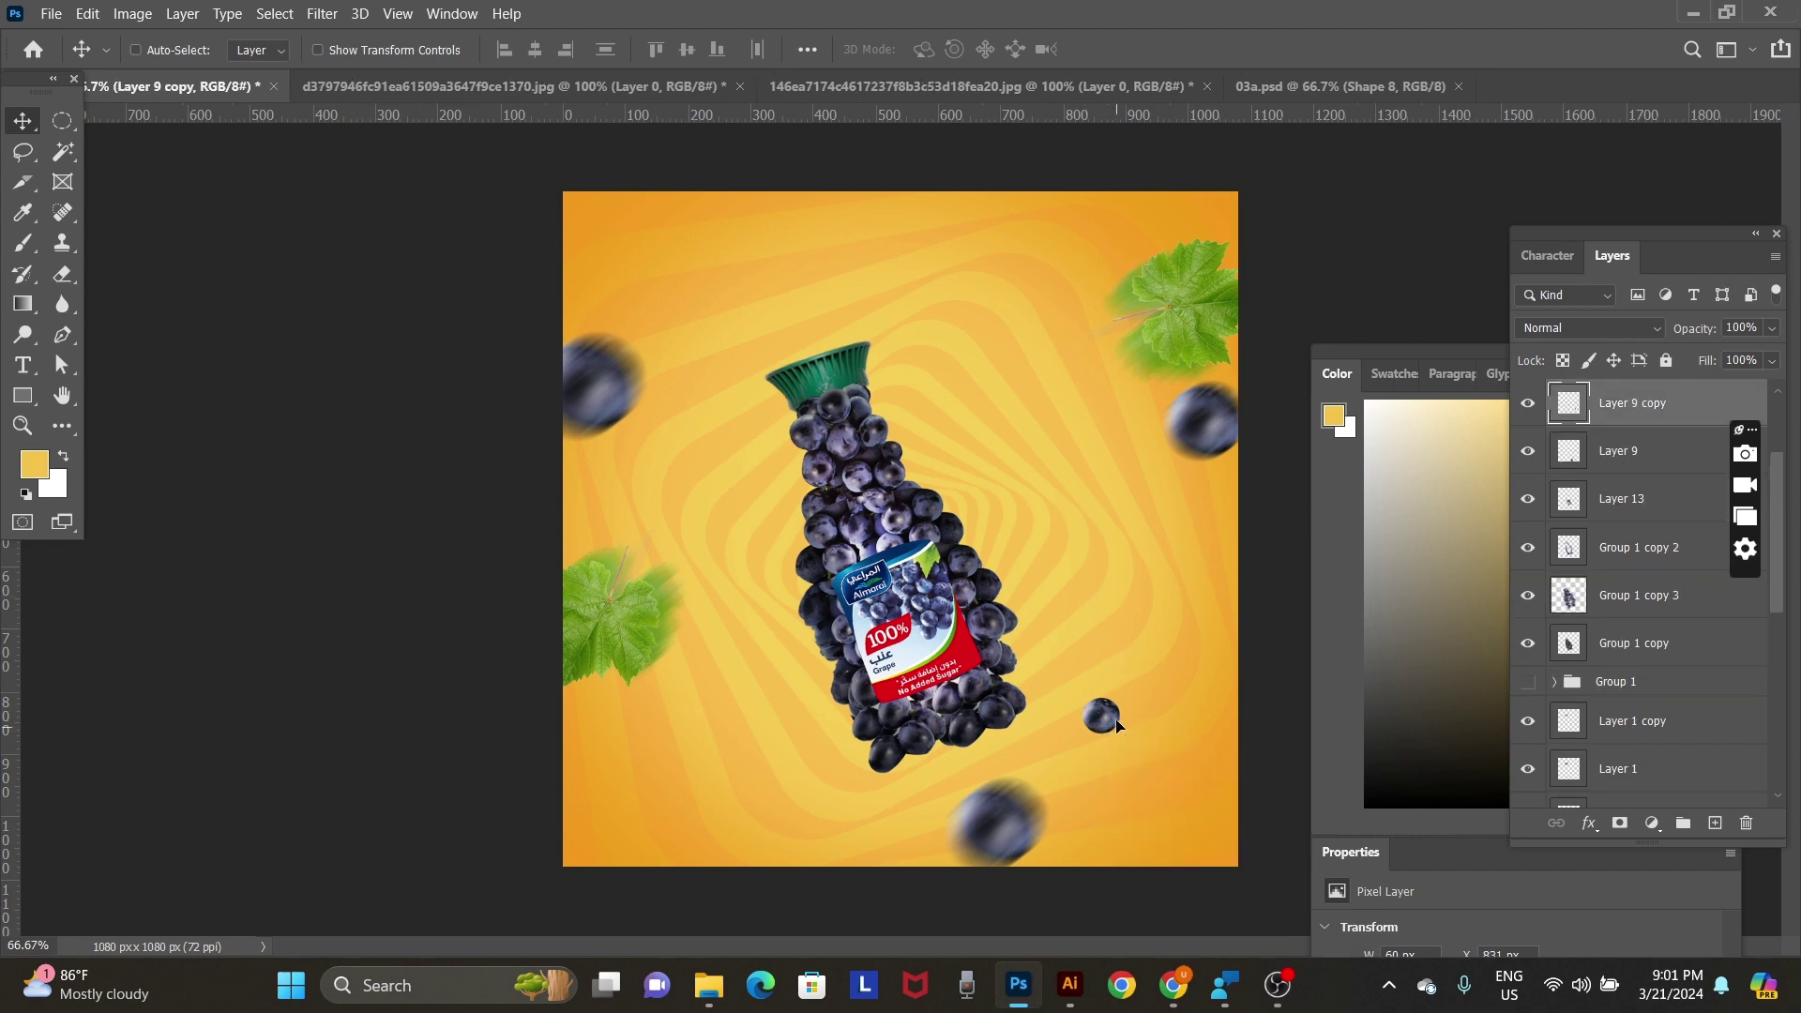
pyautogui.moveTo(1115, 725); pyautogui.dragTo(1214, 664)
pyautogui.press('Delete')
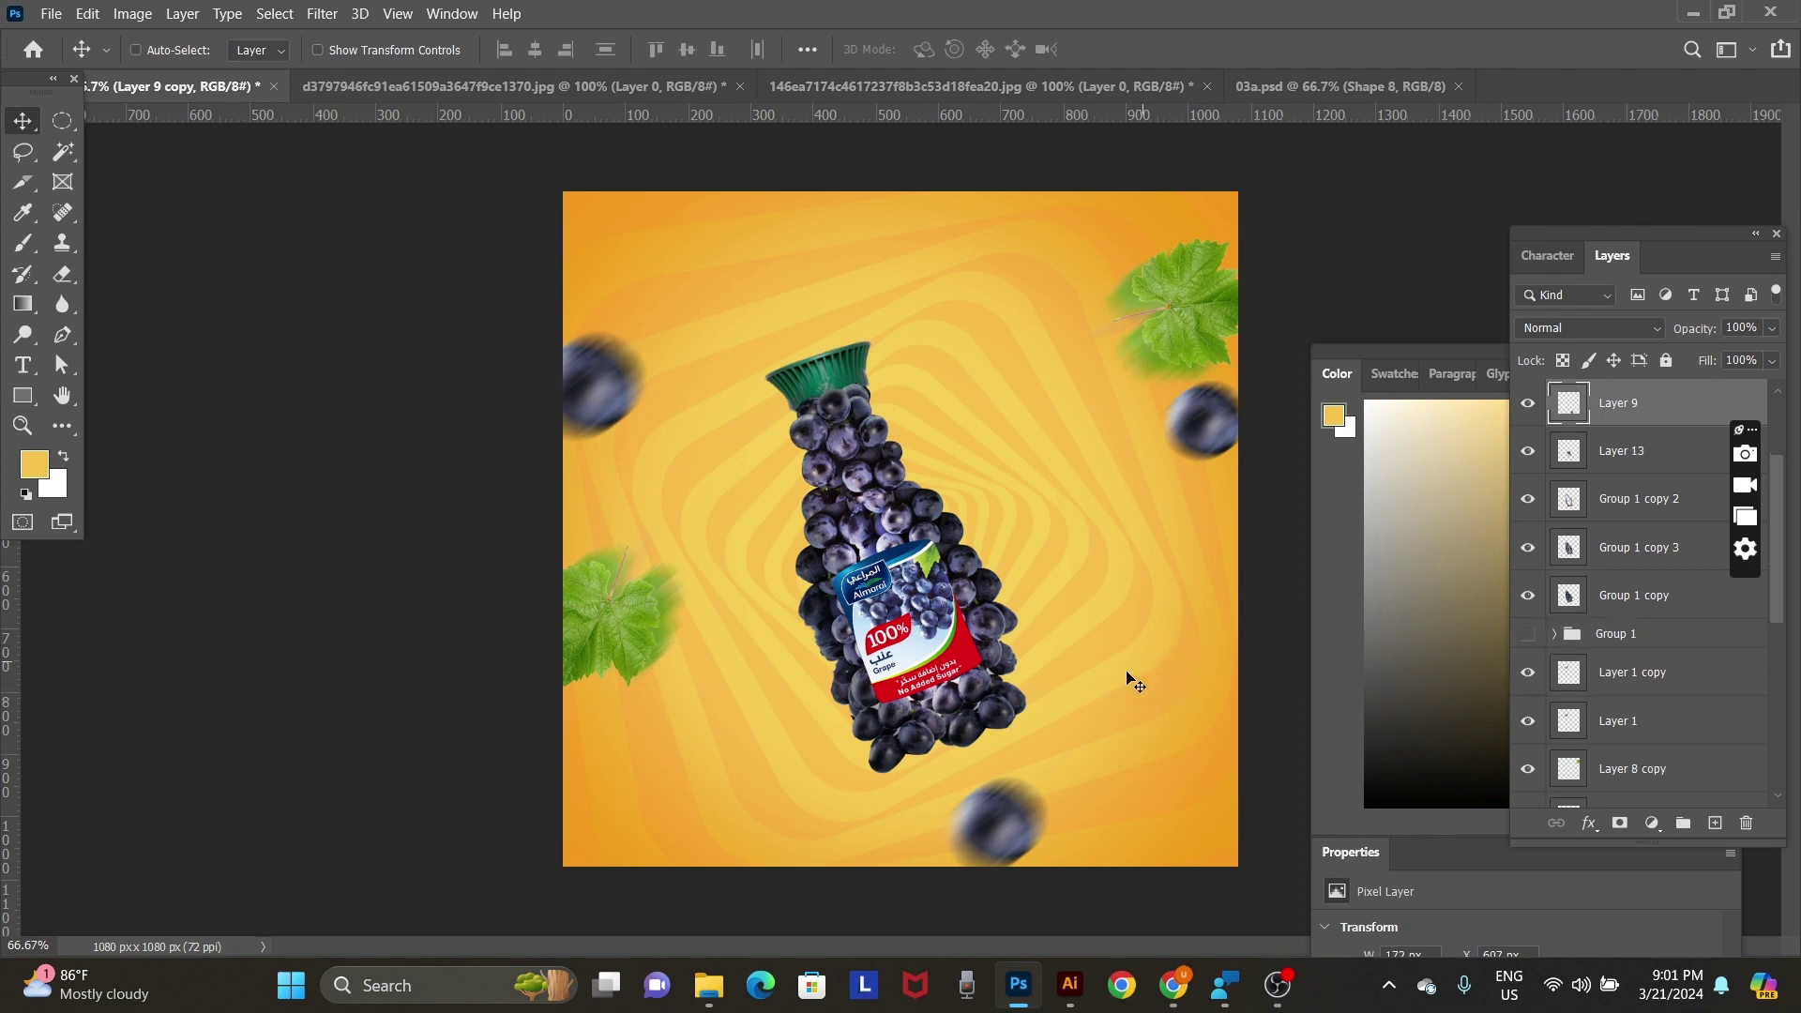
# Alt-drag a copy of the blurred Layer 9 grape to the right of the bottle label.
pyautogui.rightClick(998, 824)
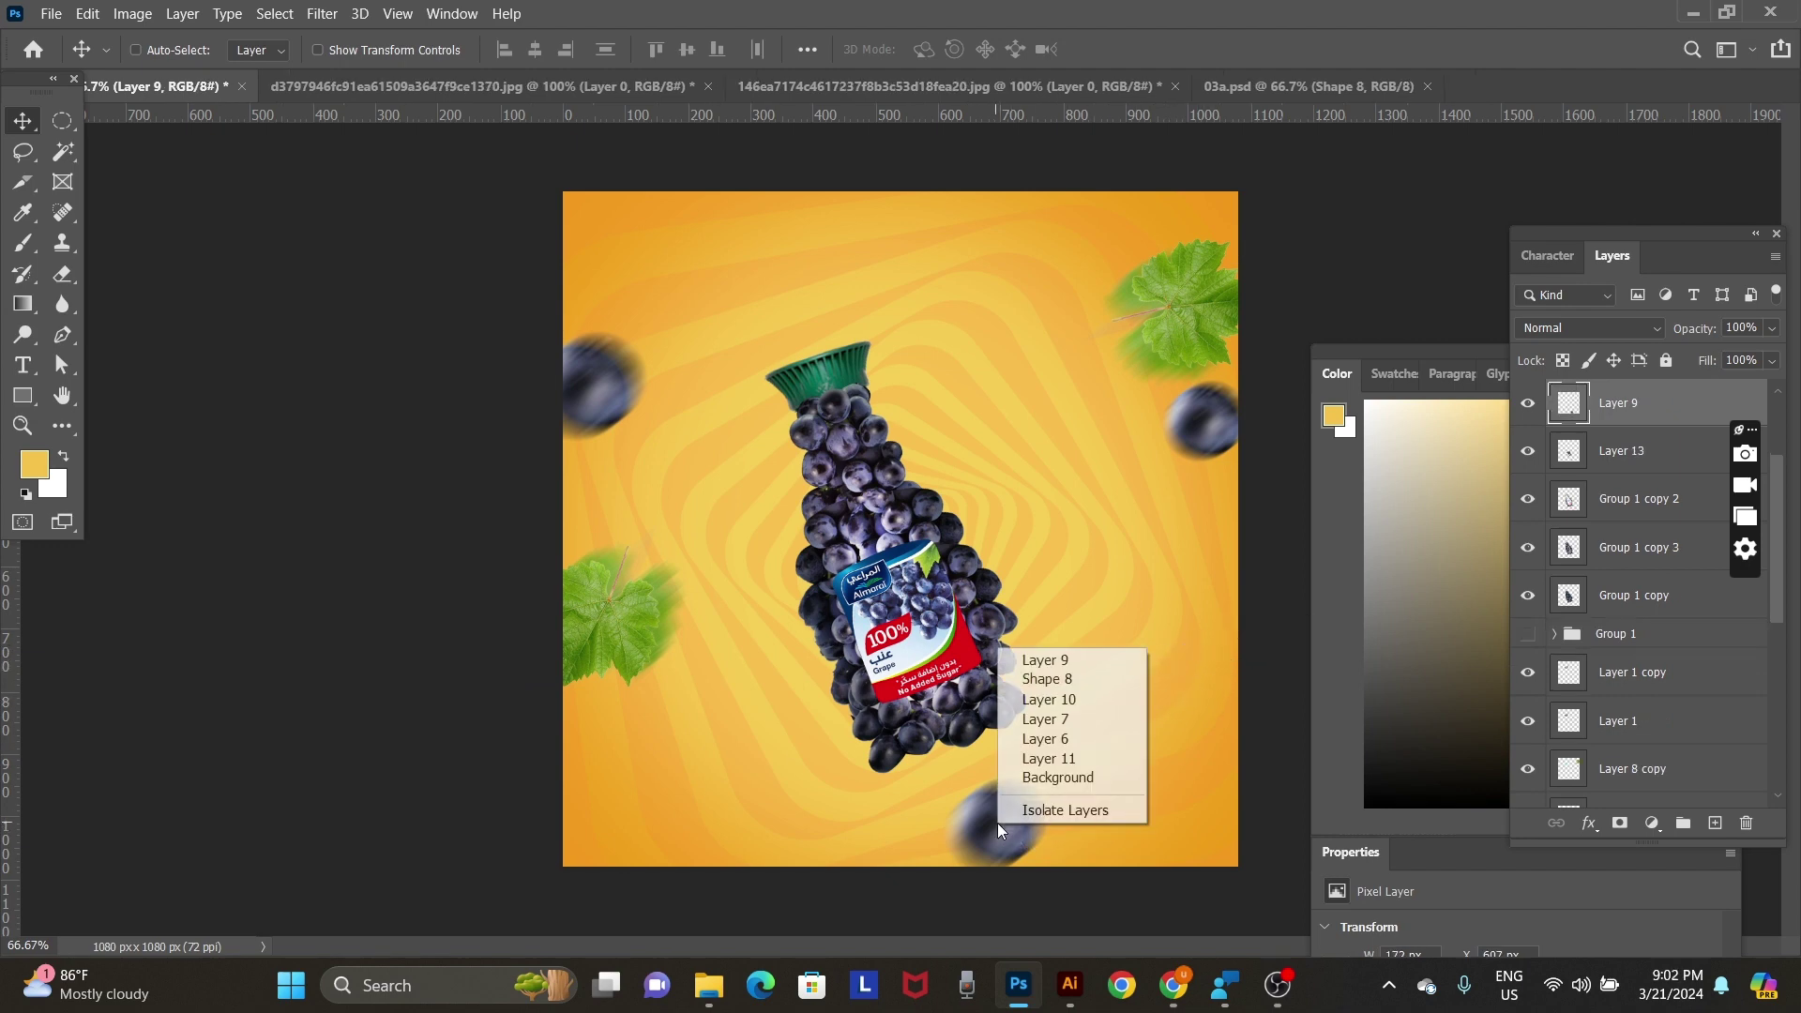
pyautogui.click(1078, 667)
pyautogui.moveTo(1038, 769); pyautogui.dragTo(1173, 639)
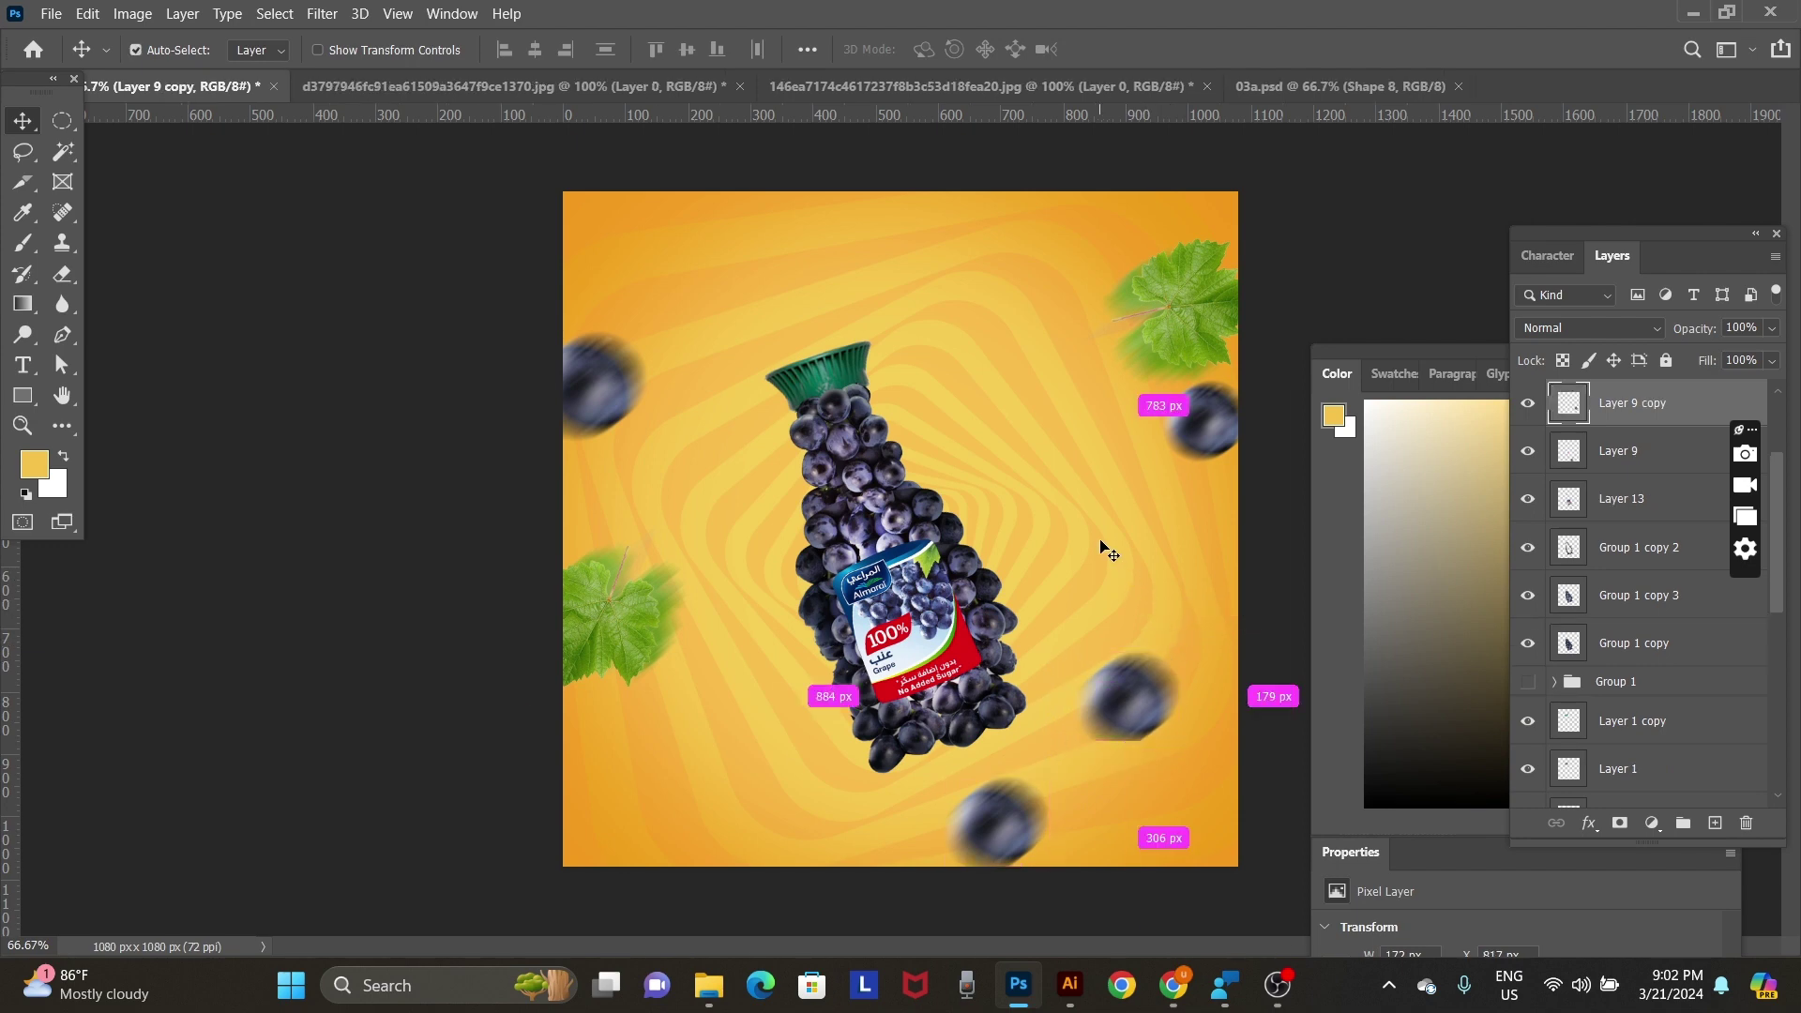
pyautogui.hotkey('ctrl', 'o')
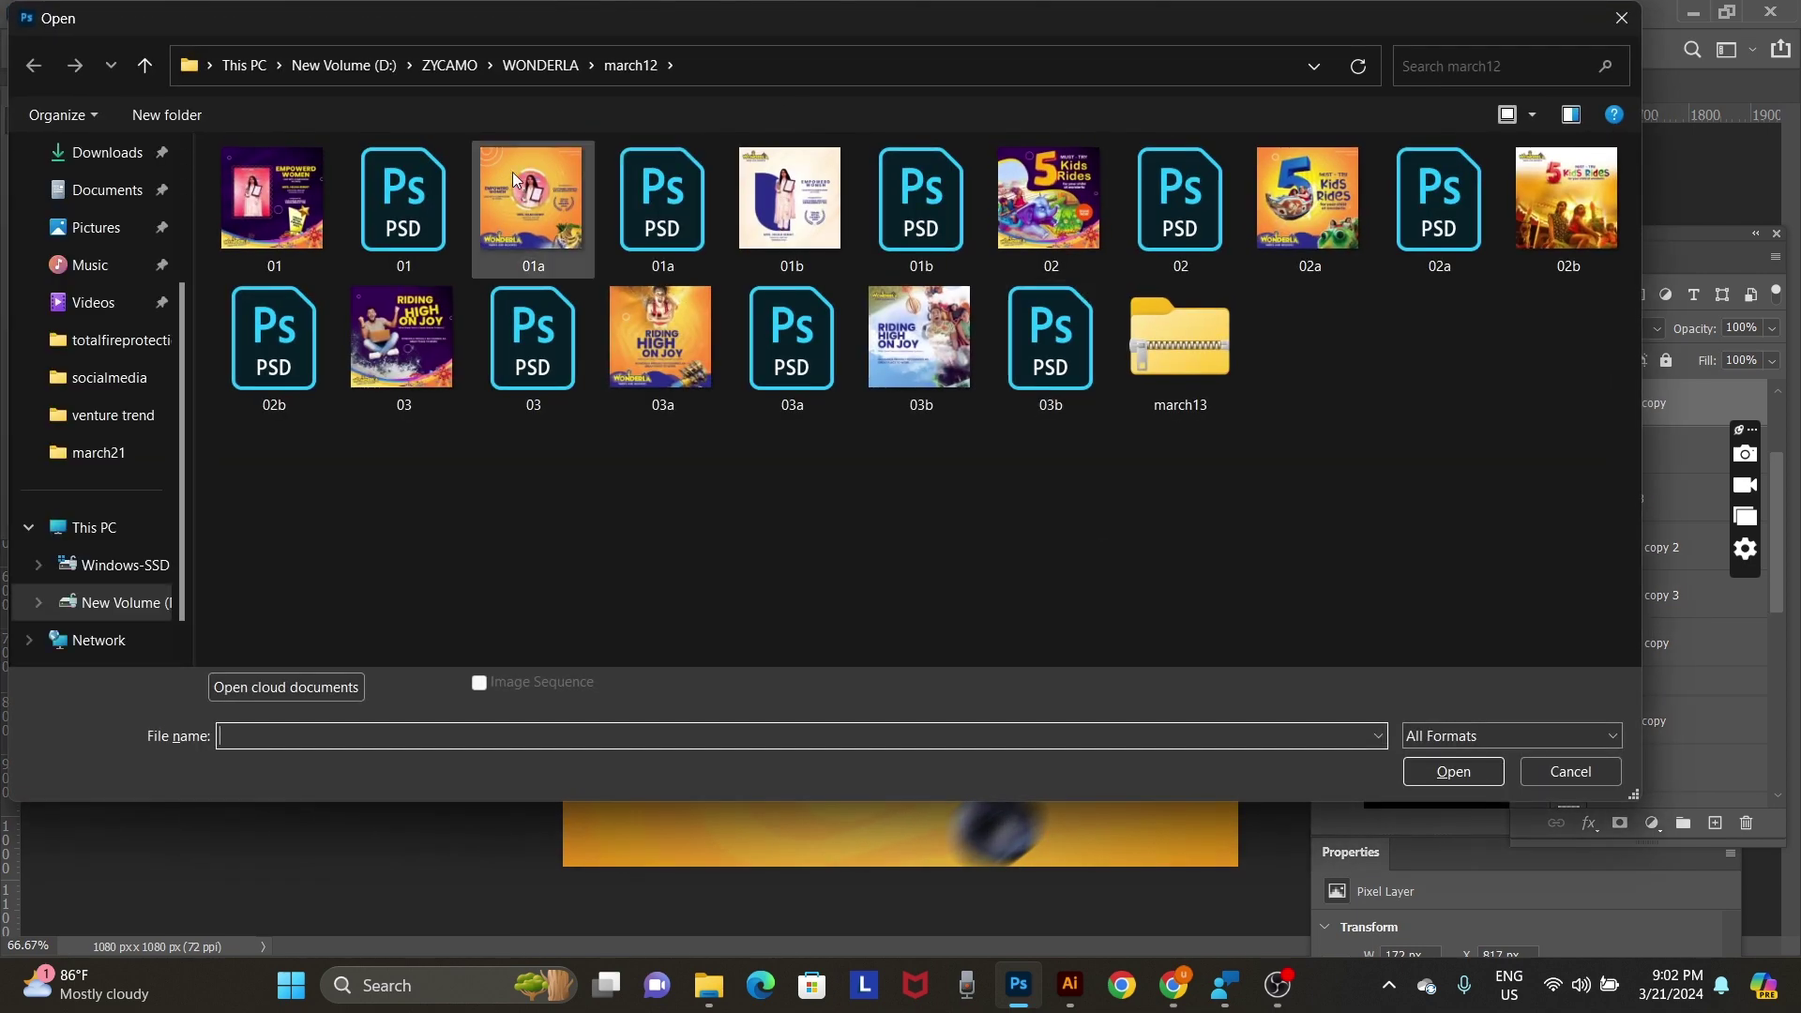
# Open the transparent yellow sunlight PNG from the Desktop and drag it into the grape ad.
pyautogui.scroll(3, 146, 240)
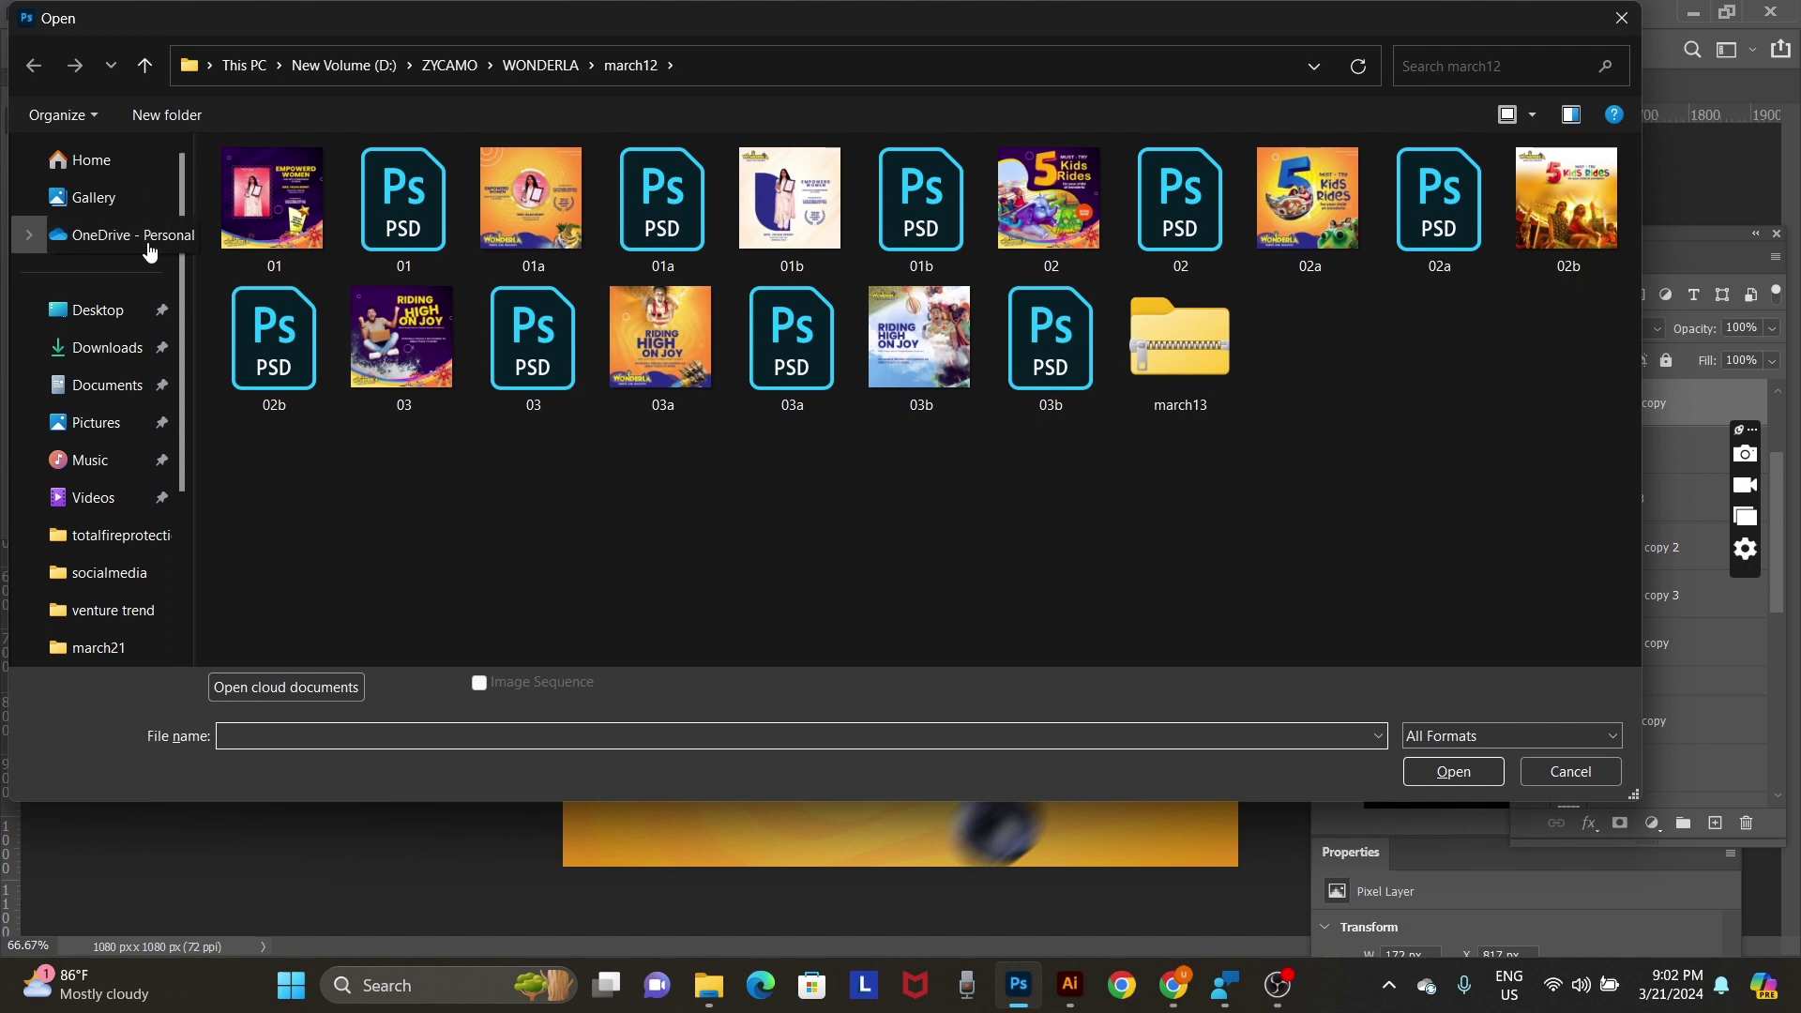
pyautogui.click(111, 310)
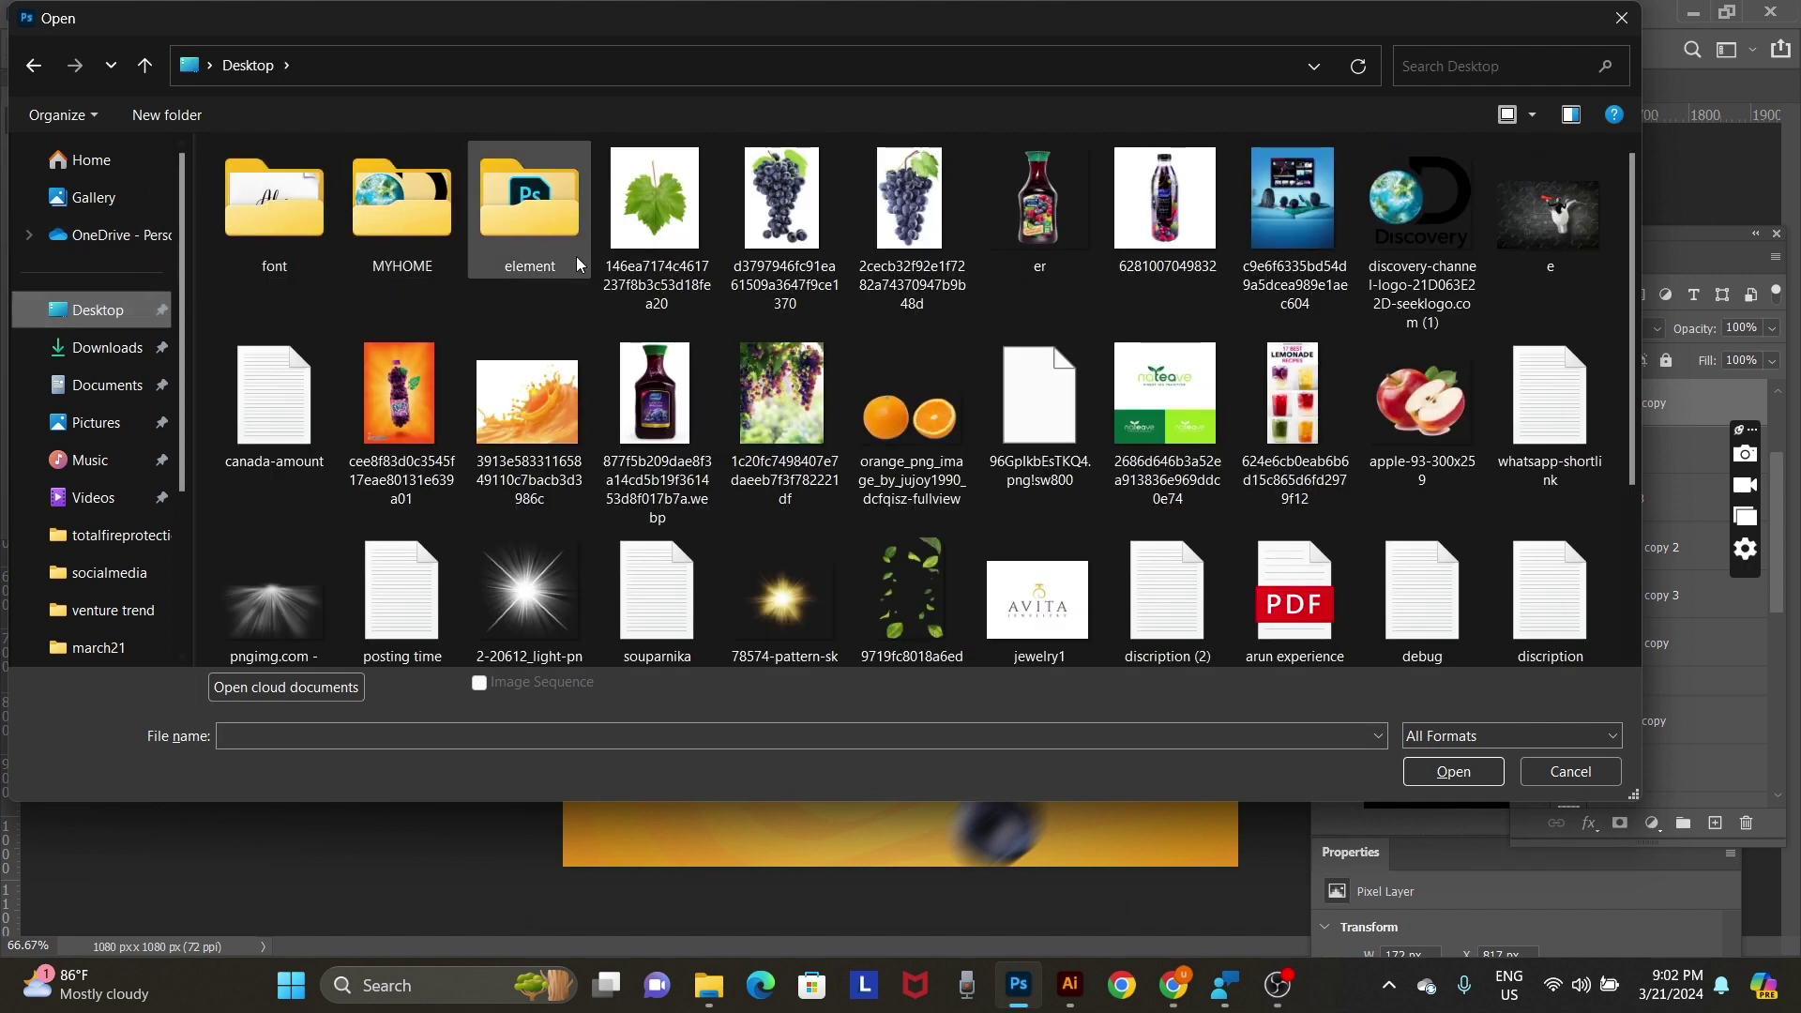
pyautogui.doubleClick(788, 587)
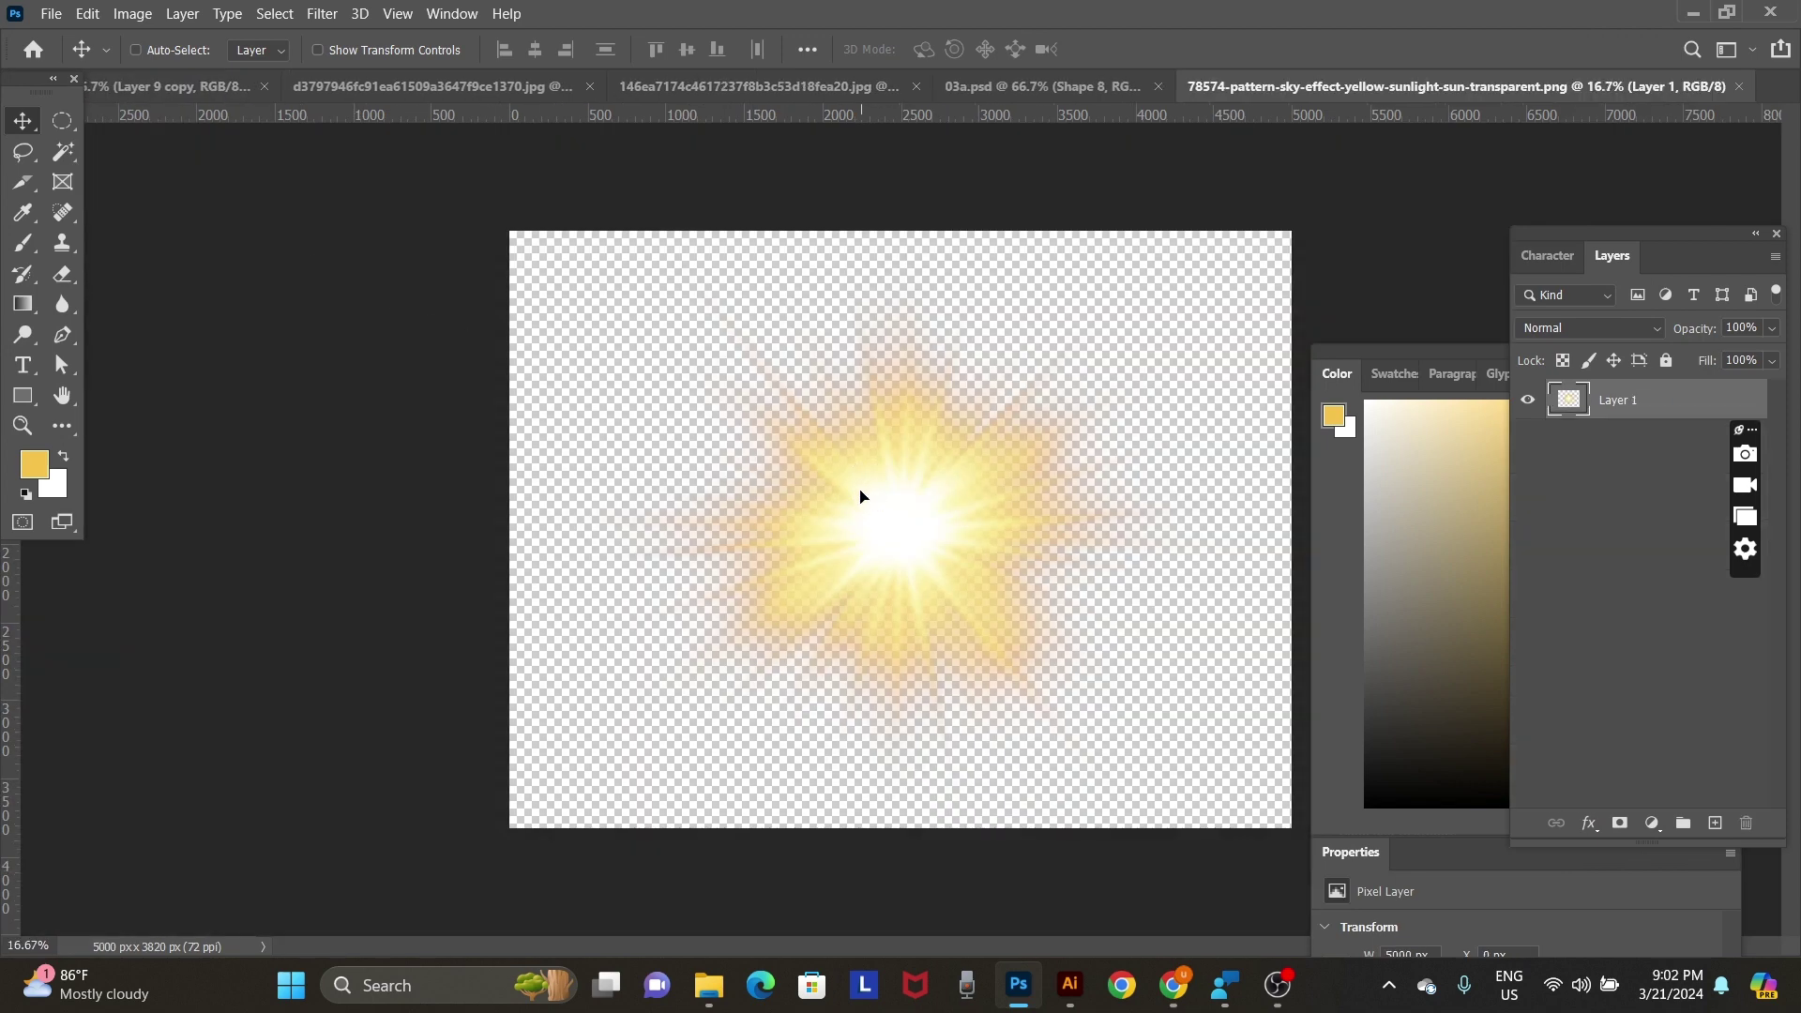
pyautogui.moveTo(781, 442)
pyautogui.mouseDown()
pyautogui.moveTo(432, 297)
pyautogui.moveTo(877, 411)
pyautogui.mouseUp()
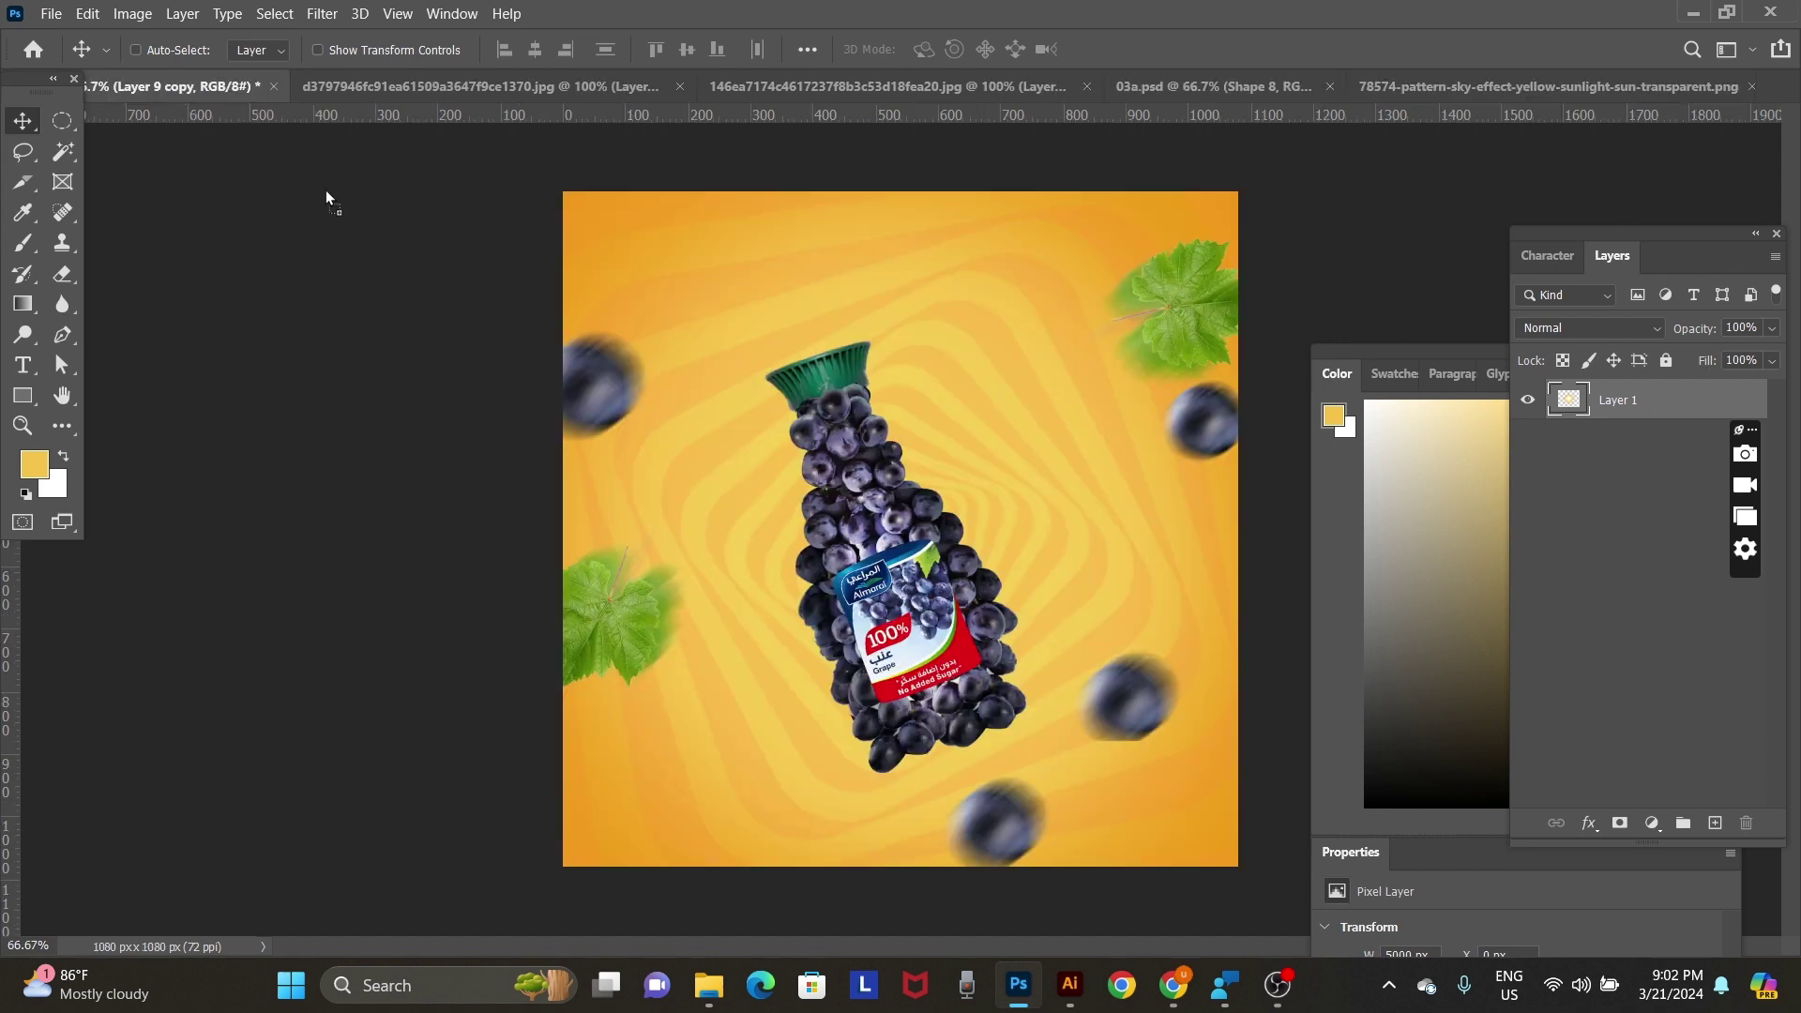
# Position the sunburst Layer 14 and send it down behind the bottle artwork.
pyautogui.moveTo(981, 454); pyautogui.dragTo(990, 467)
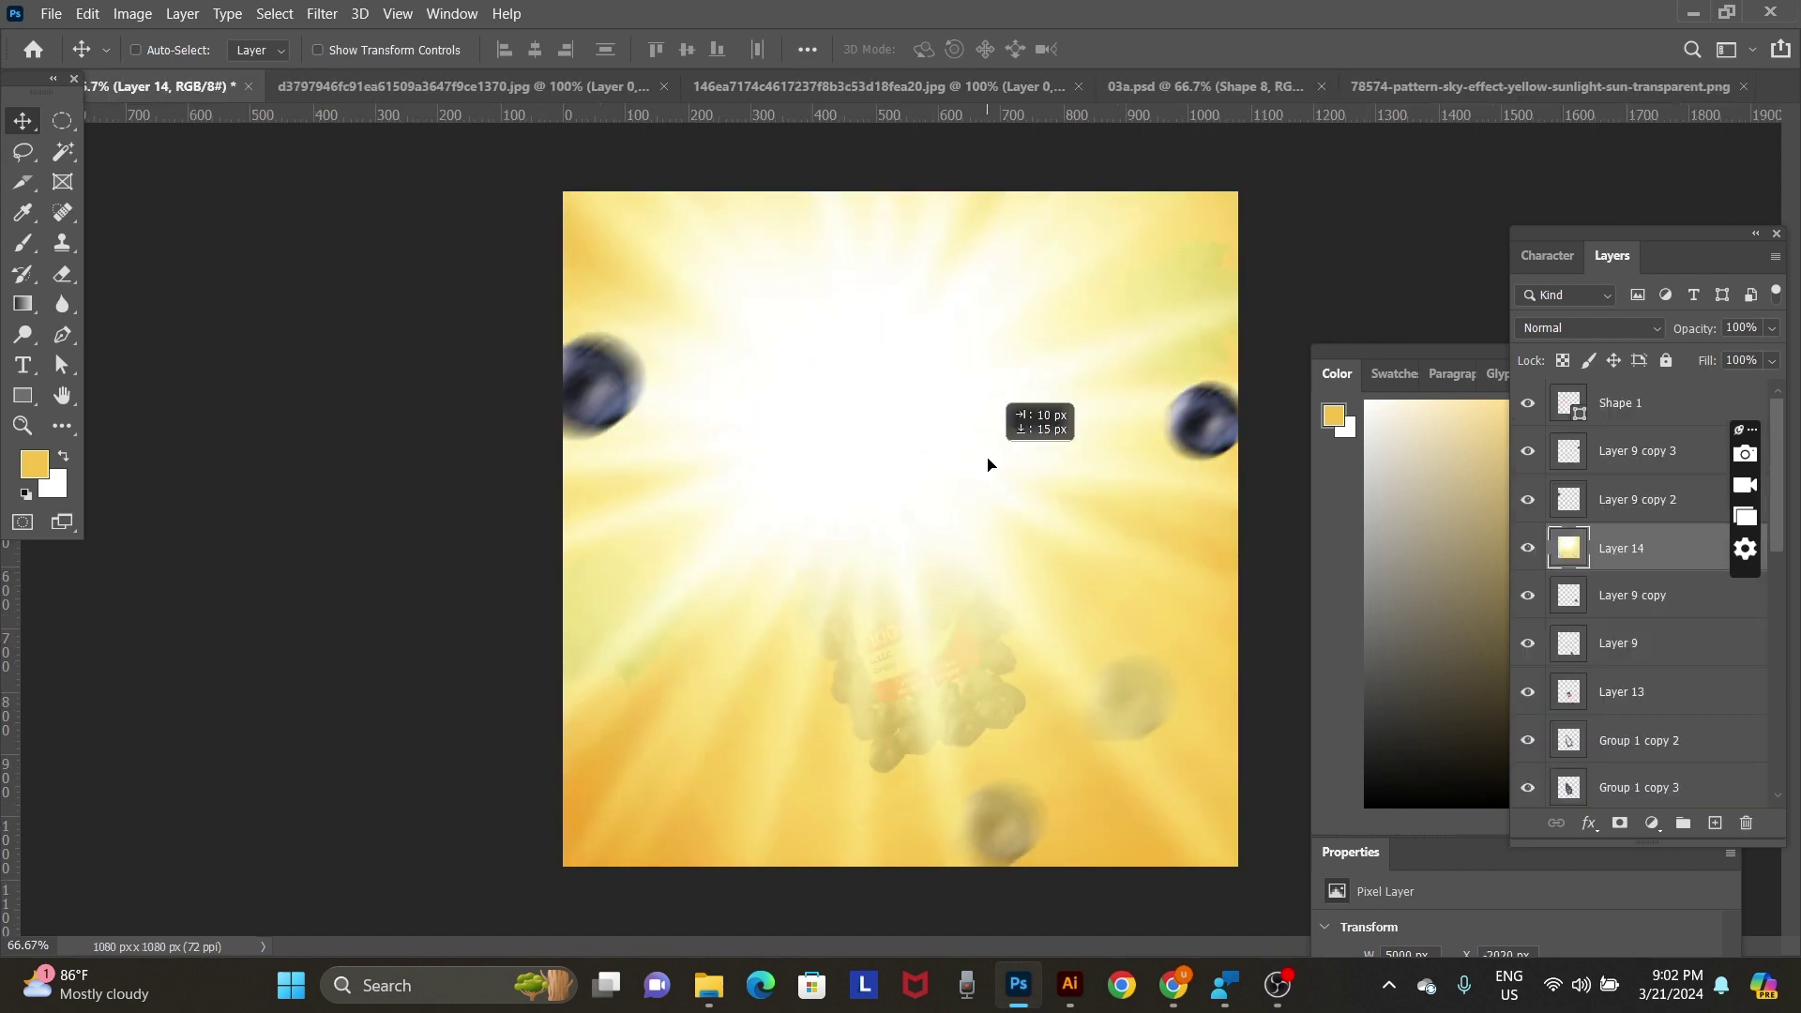
pyautogui.hotkey('ctrl', 'shift', '[')
pyautogui.hotkey('ctrl', ']')
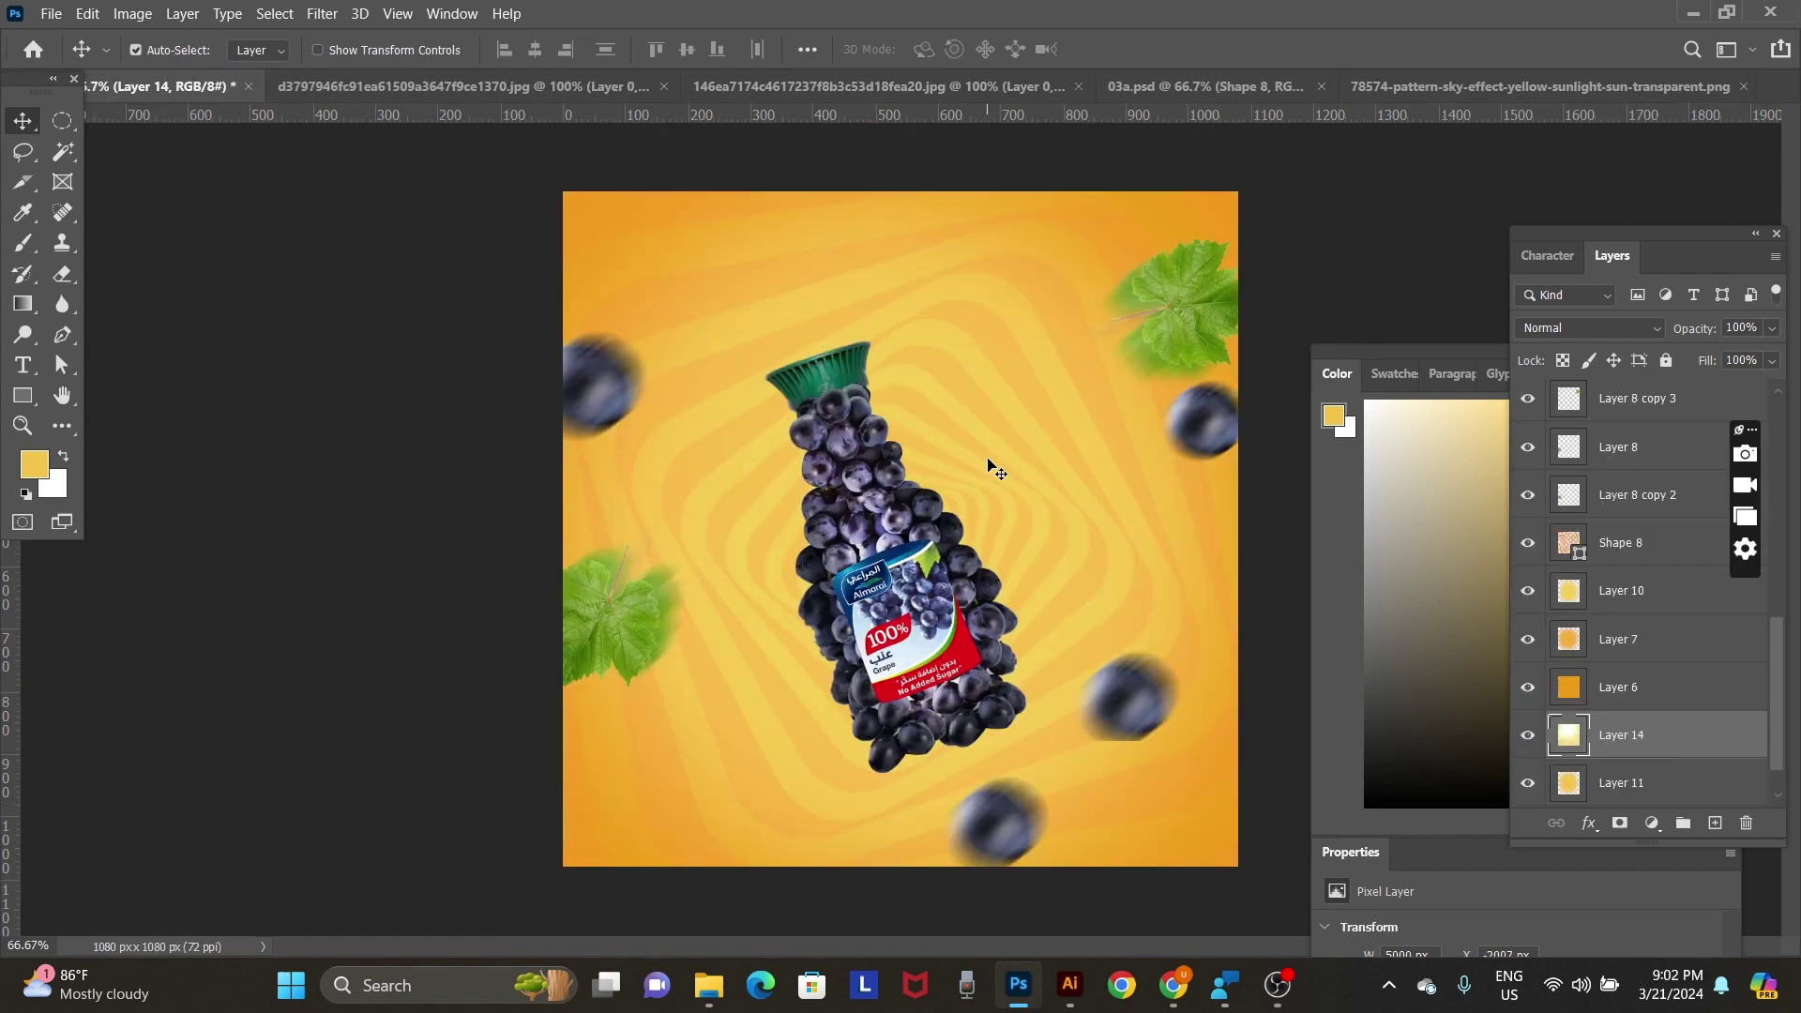
pyautogui.hotkey('ctrl', ']')
pyautogui.hotkey('ctrl', ']')
pyautogui.hotkey('ctrl', ']')
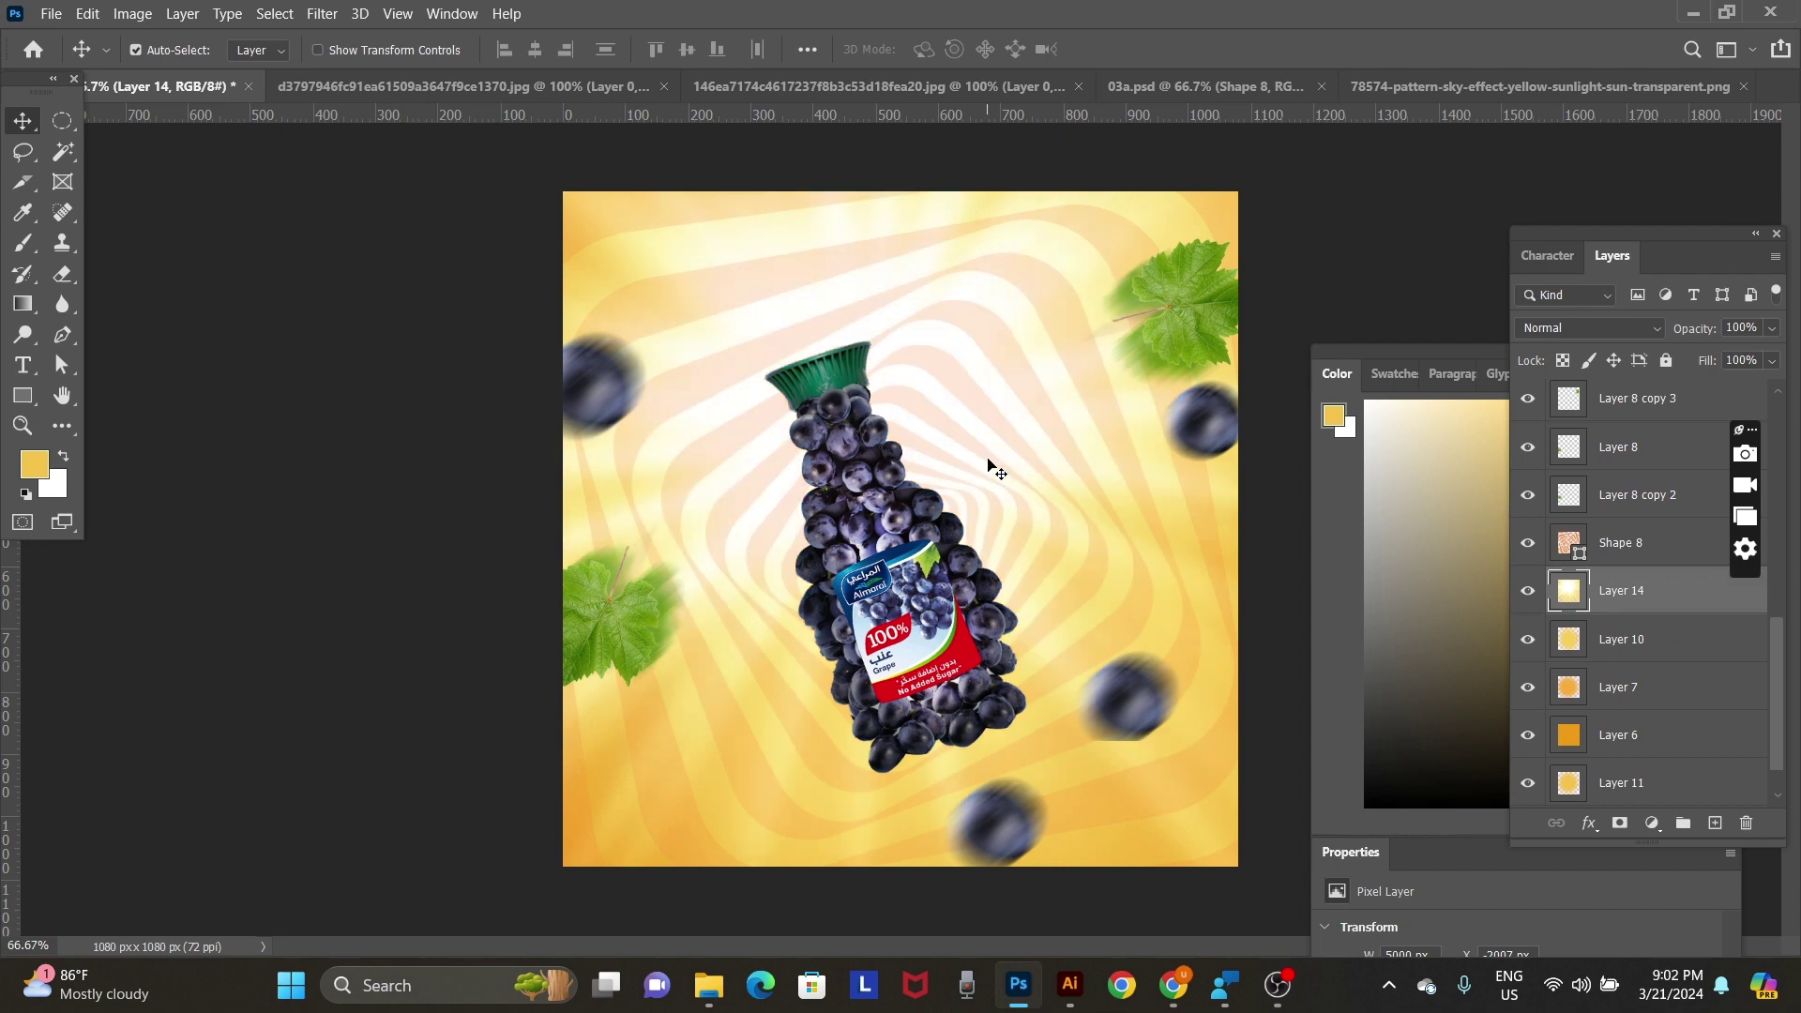
pyautogui.hotkey('ctrl', ']')
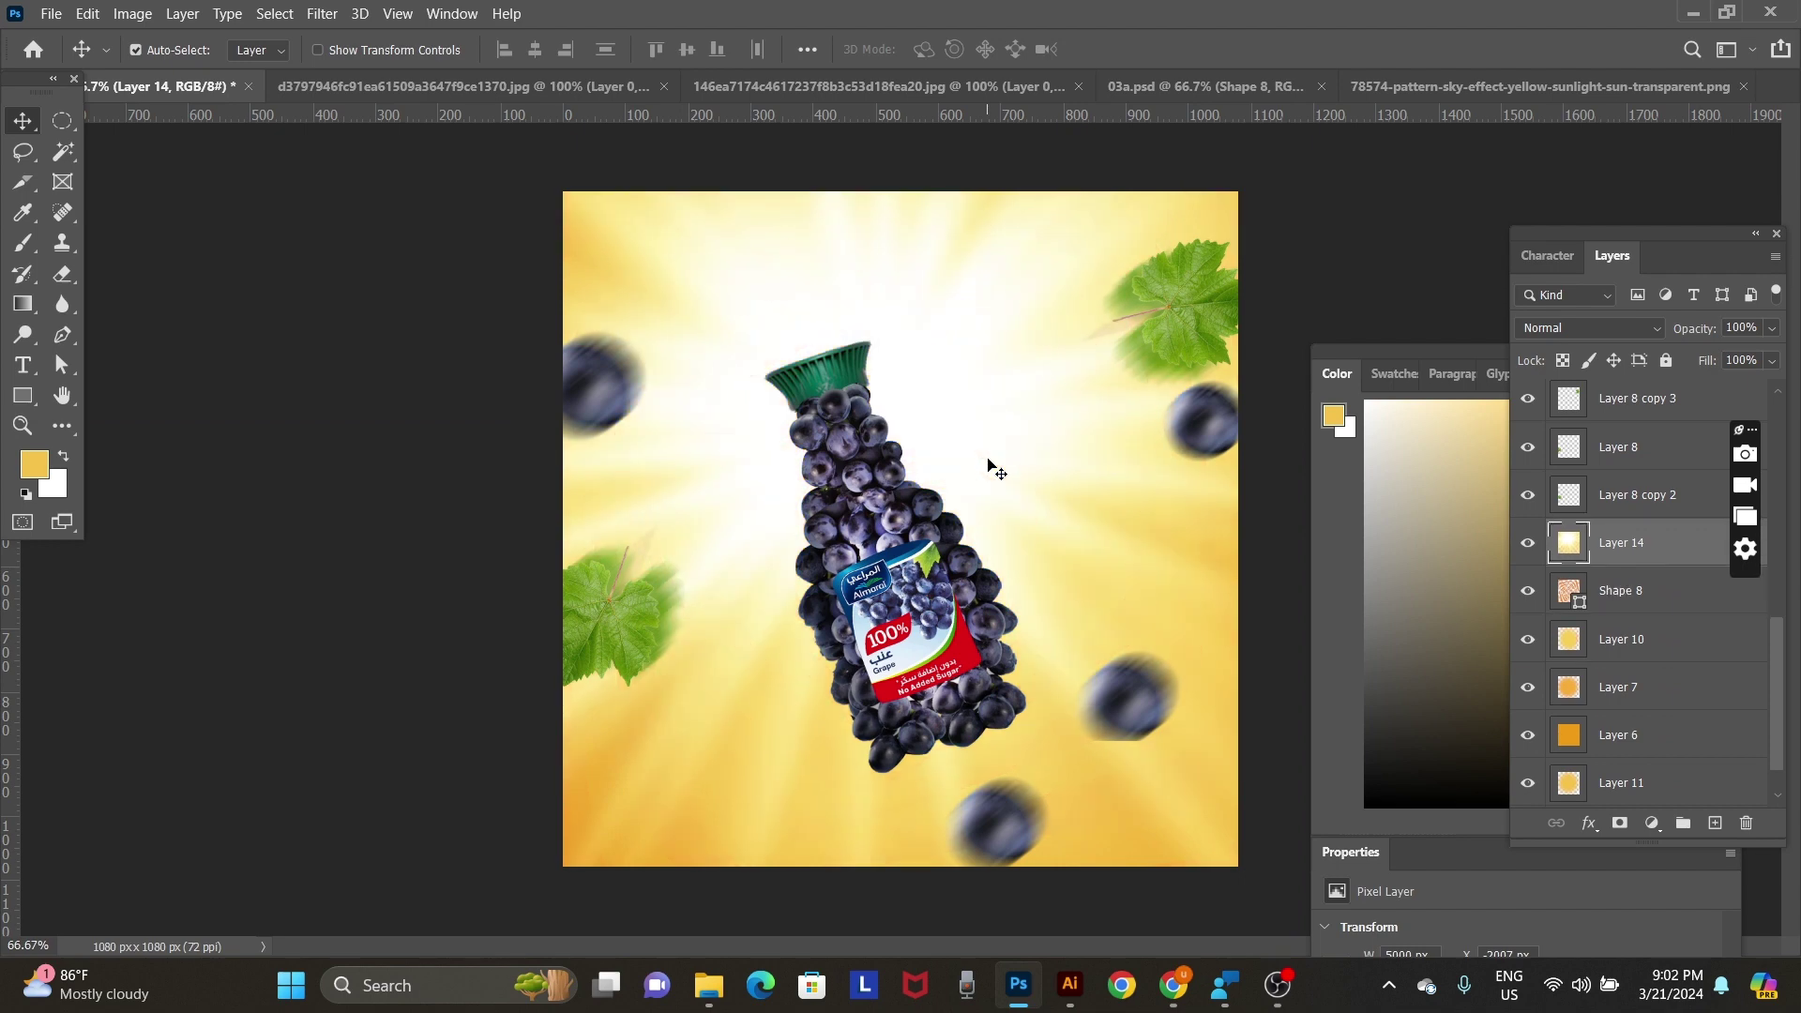
pyautogui.hotkey('ctrl', ']')
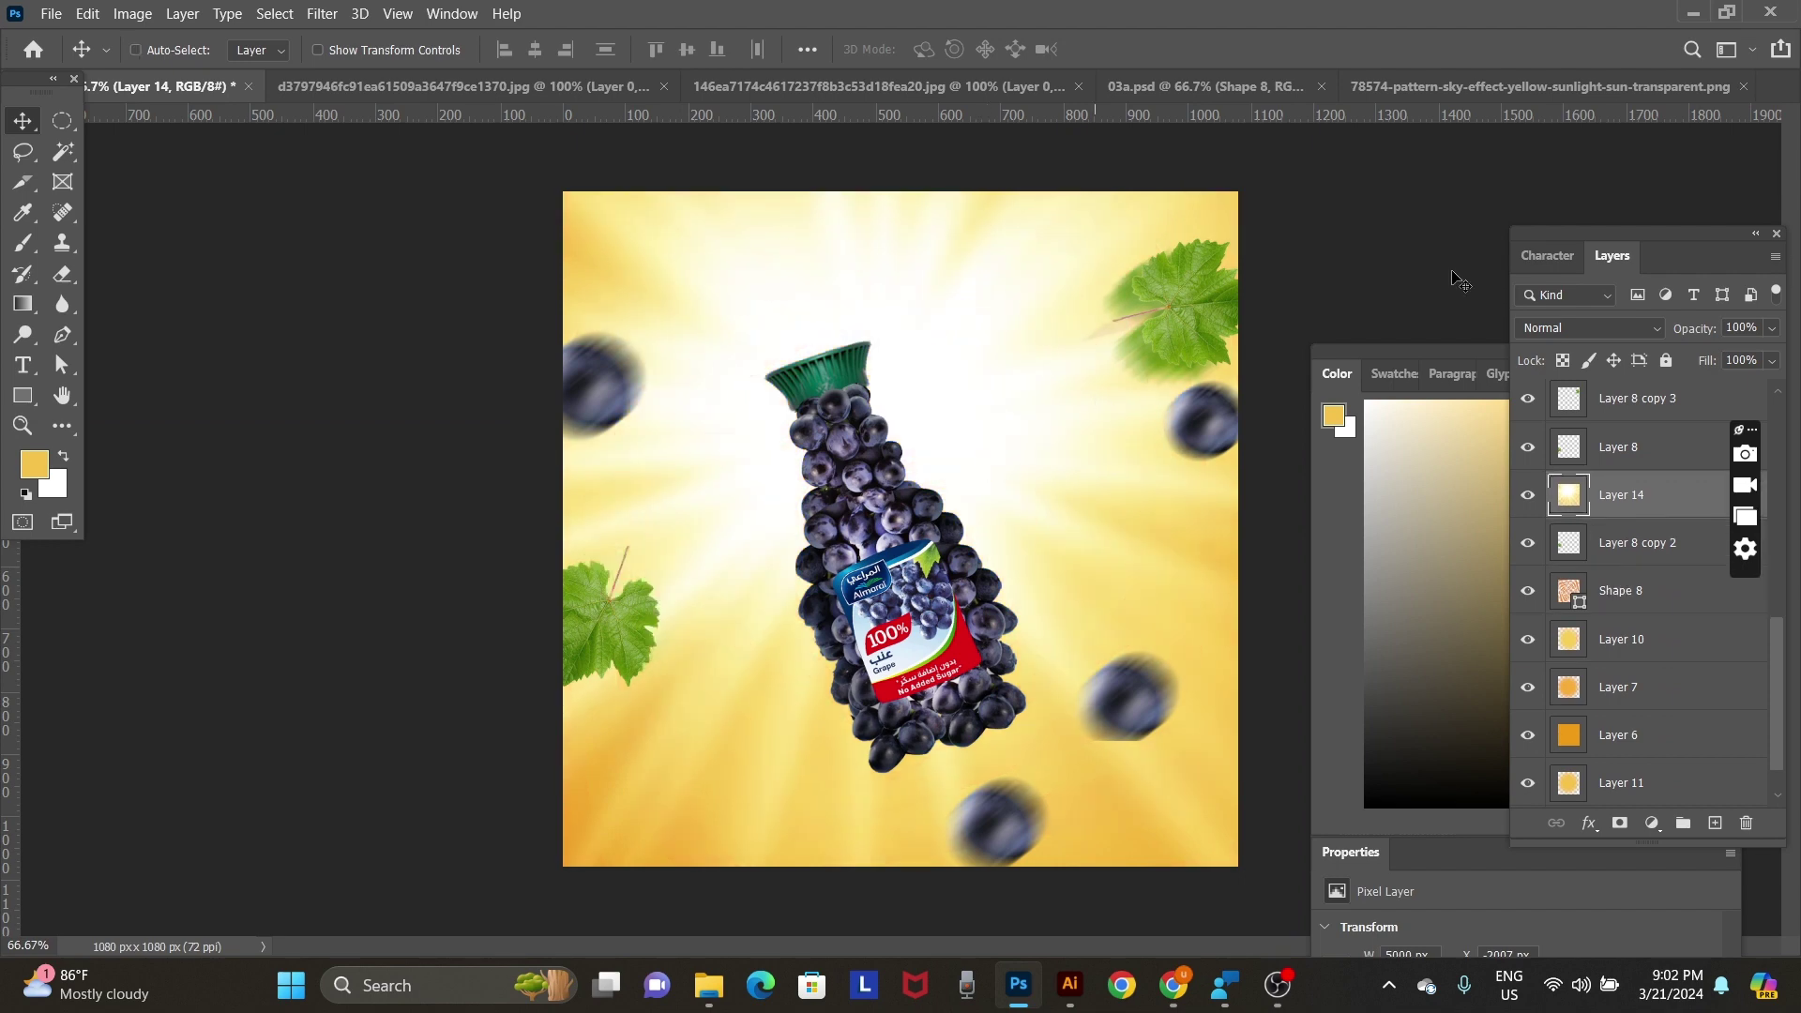
# Blend the sunburst in Lighten mode at 55% opacity, shifted slightly right.
pyautogui.click(1590, 328)
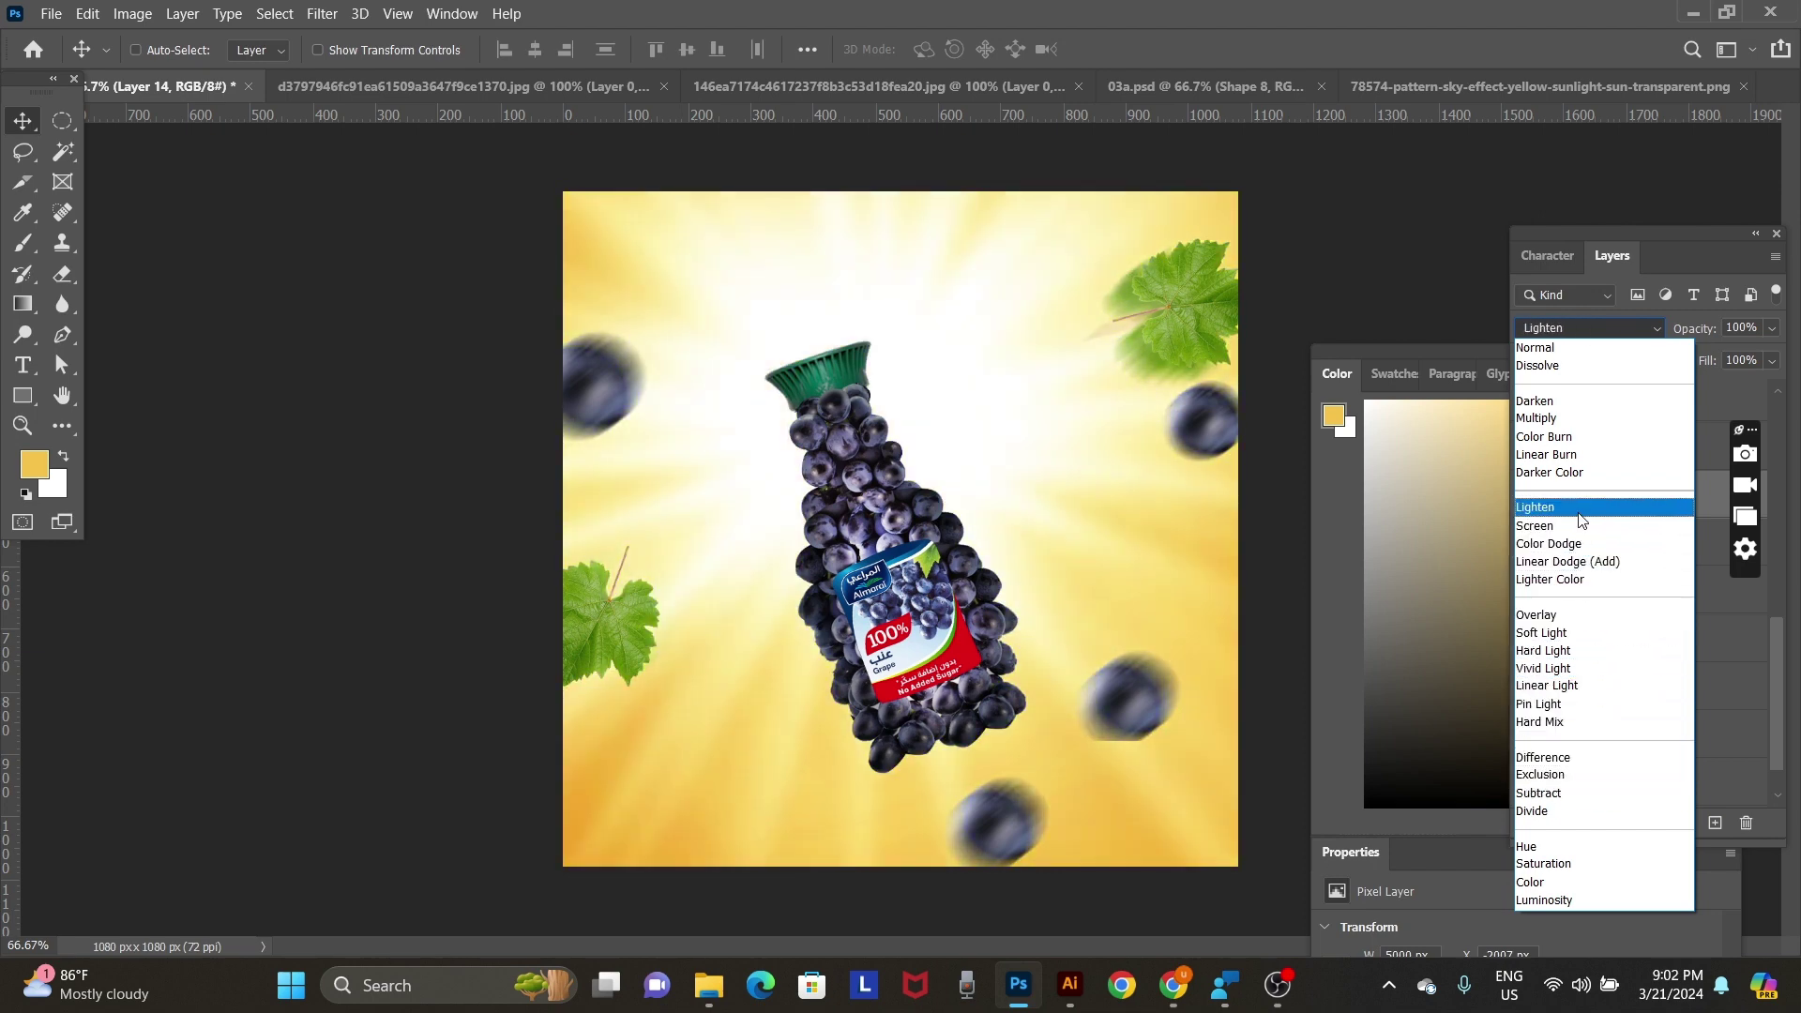
pyautogui.click(1582, 507)
pyautogui.moveTo(1002, 365); pyautogui.dragTo(1032, 460)
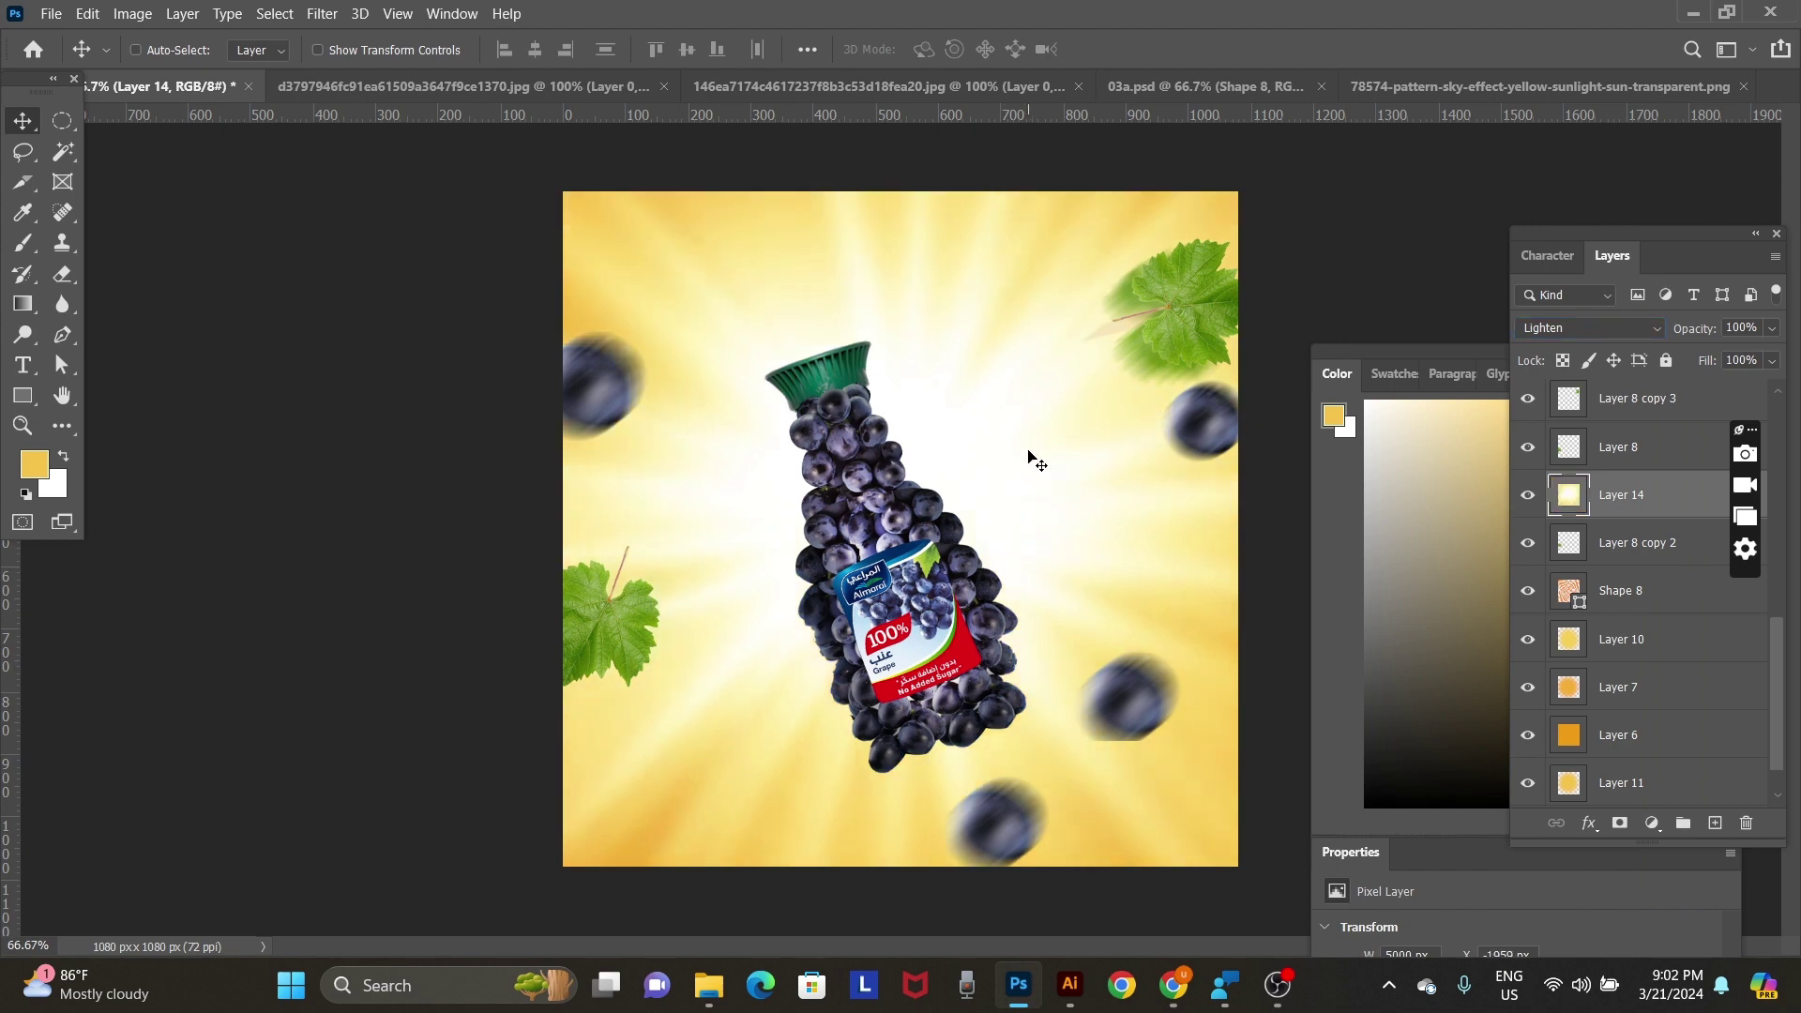
pyautogui.press('2')
pyautogui.press('5')
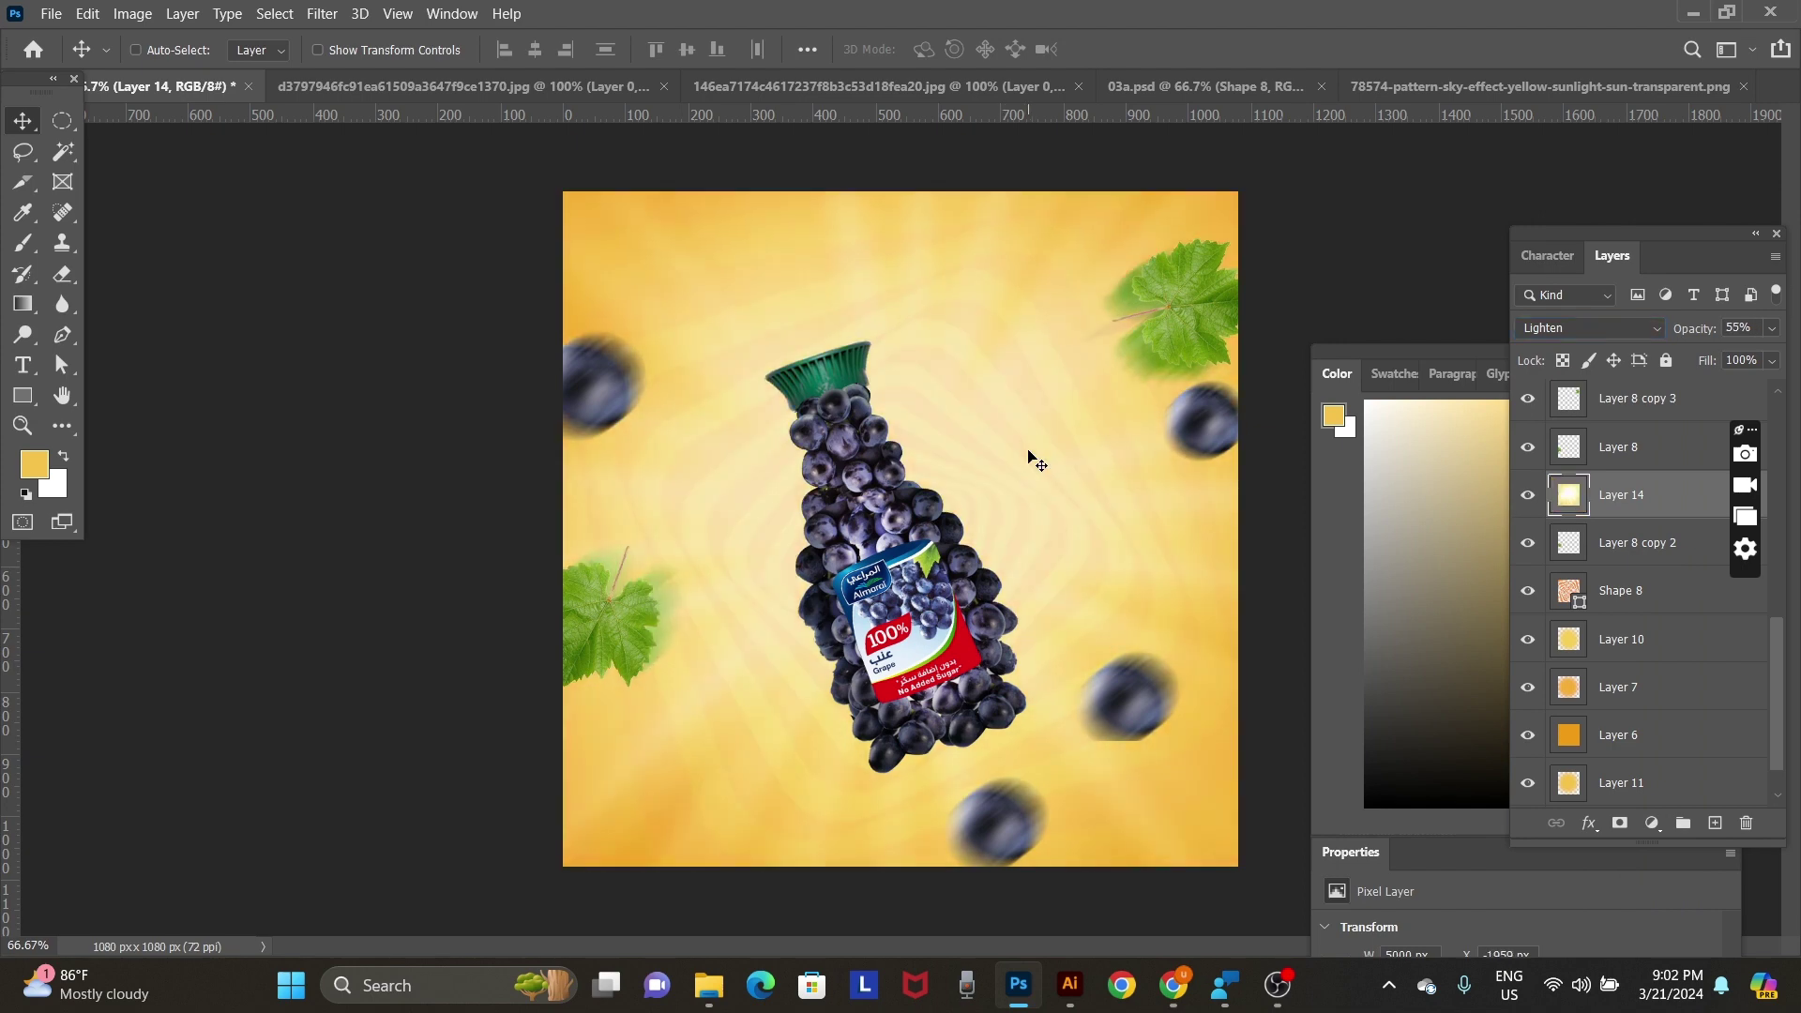
# Move the blurred grape on Layer 9 copy up and to the right.
pyautogui.rightClick(1103, 694)
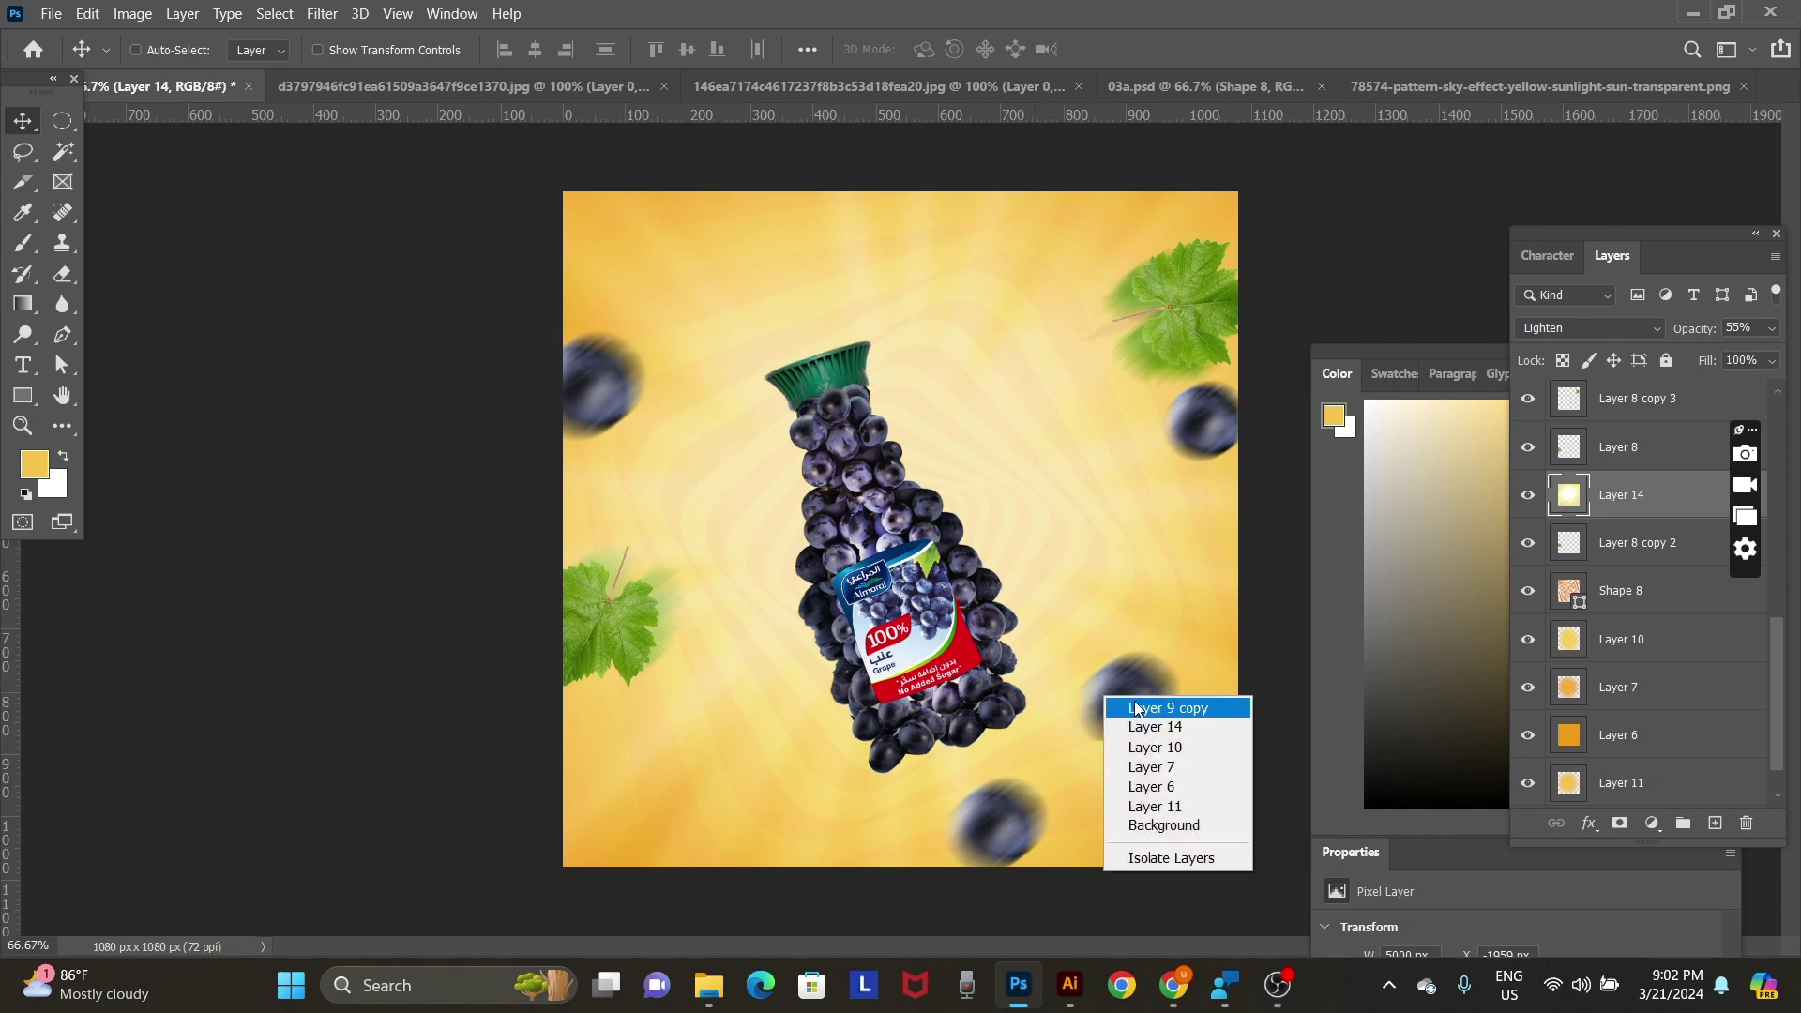
pyautogui.click(1134, 710)
pyautogui.moveTo(1135, 710); pyautogui.dragTo(1196, 616)
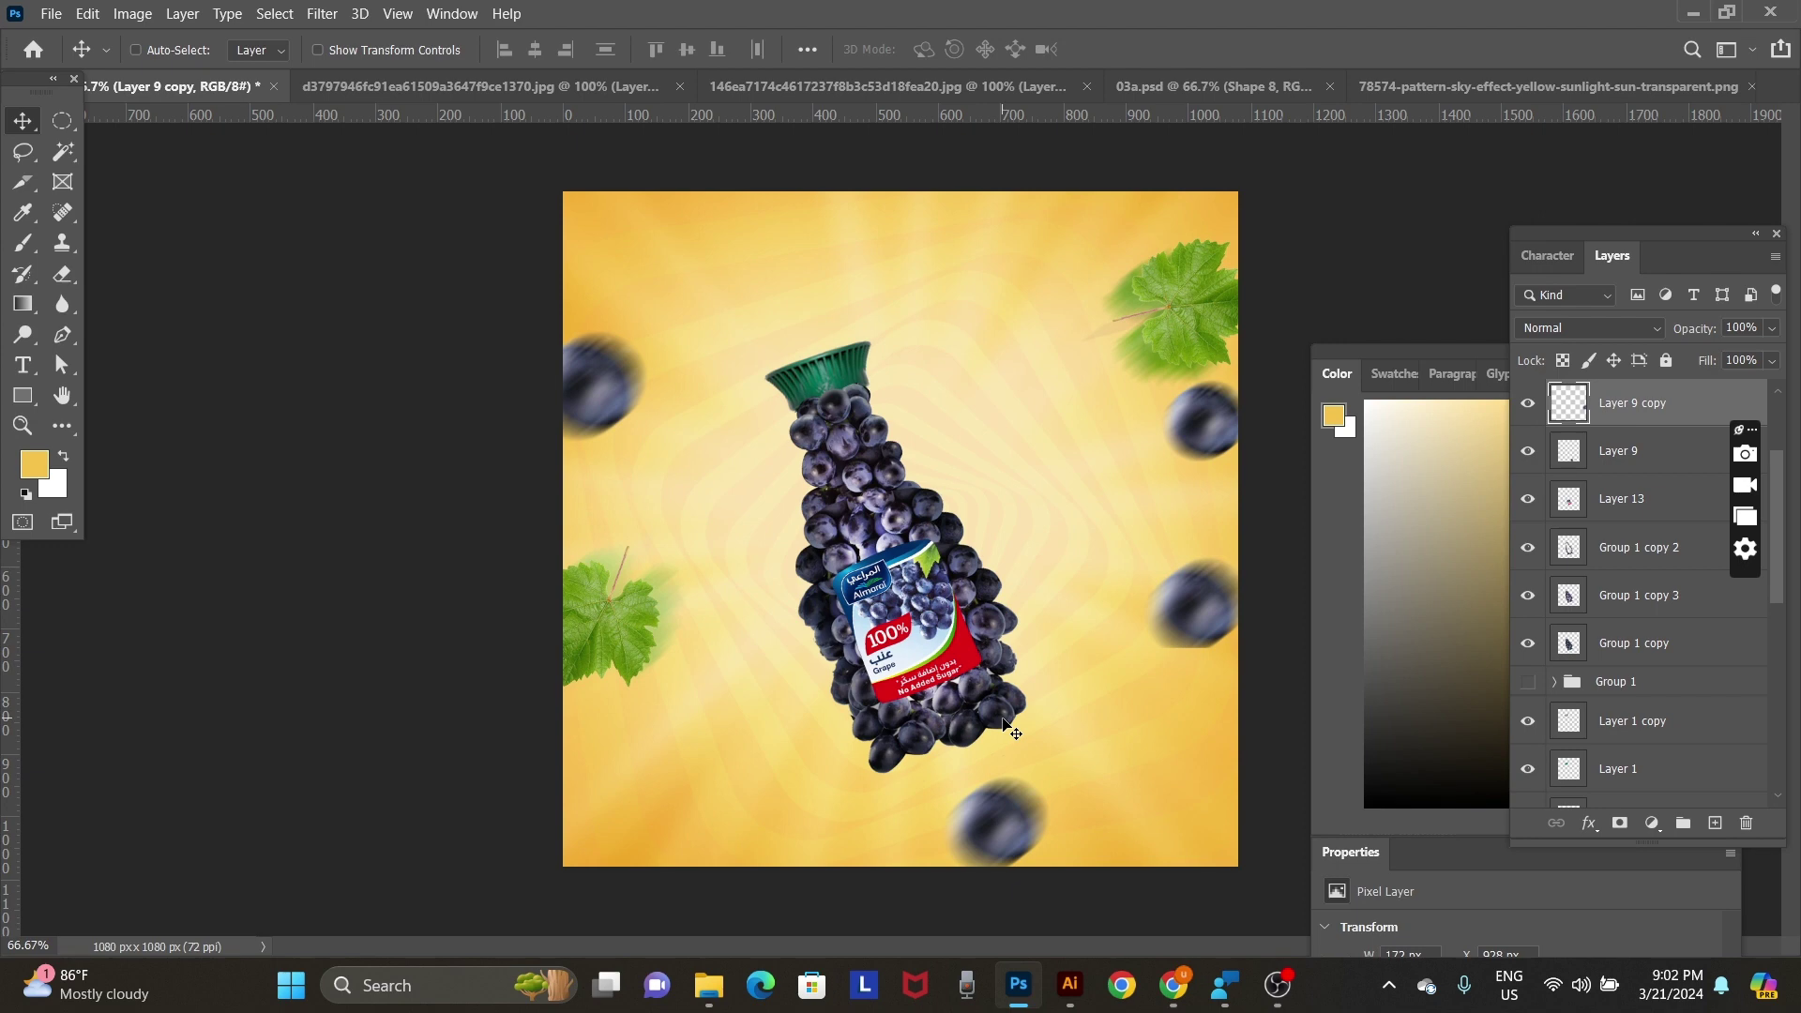
# Select the grape cluster layer, Group 1 copy 3, and nudge it right and up.
pyautogui.rightClick(862, 497)
pyautogui.click(926, 526)
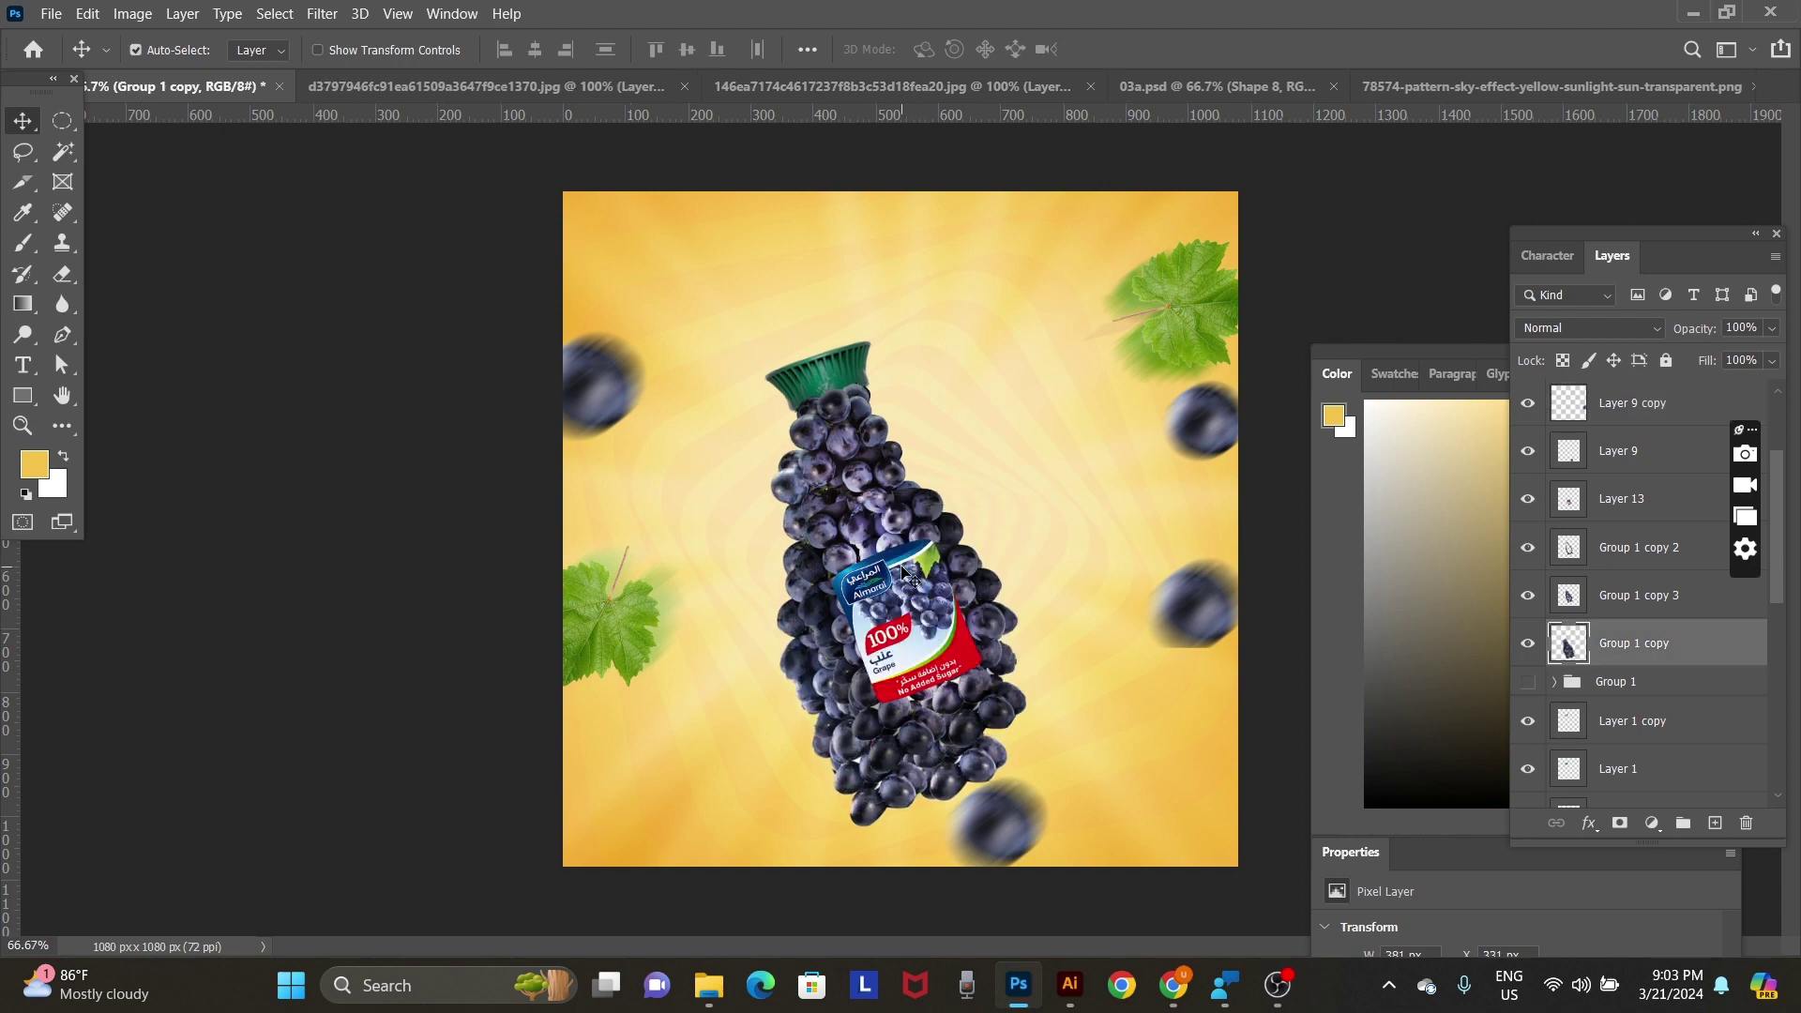
pyautogui.rightClick(894, 547)
pyautogui.click(933, 530)
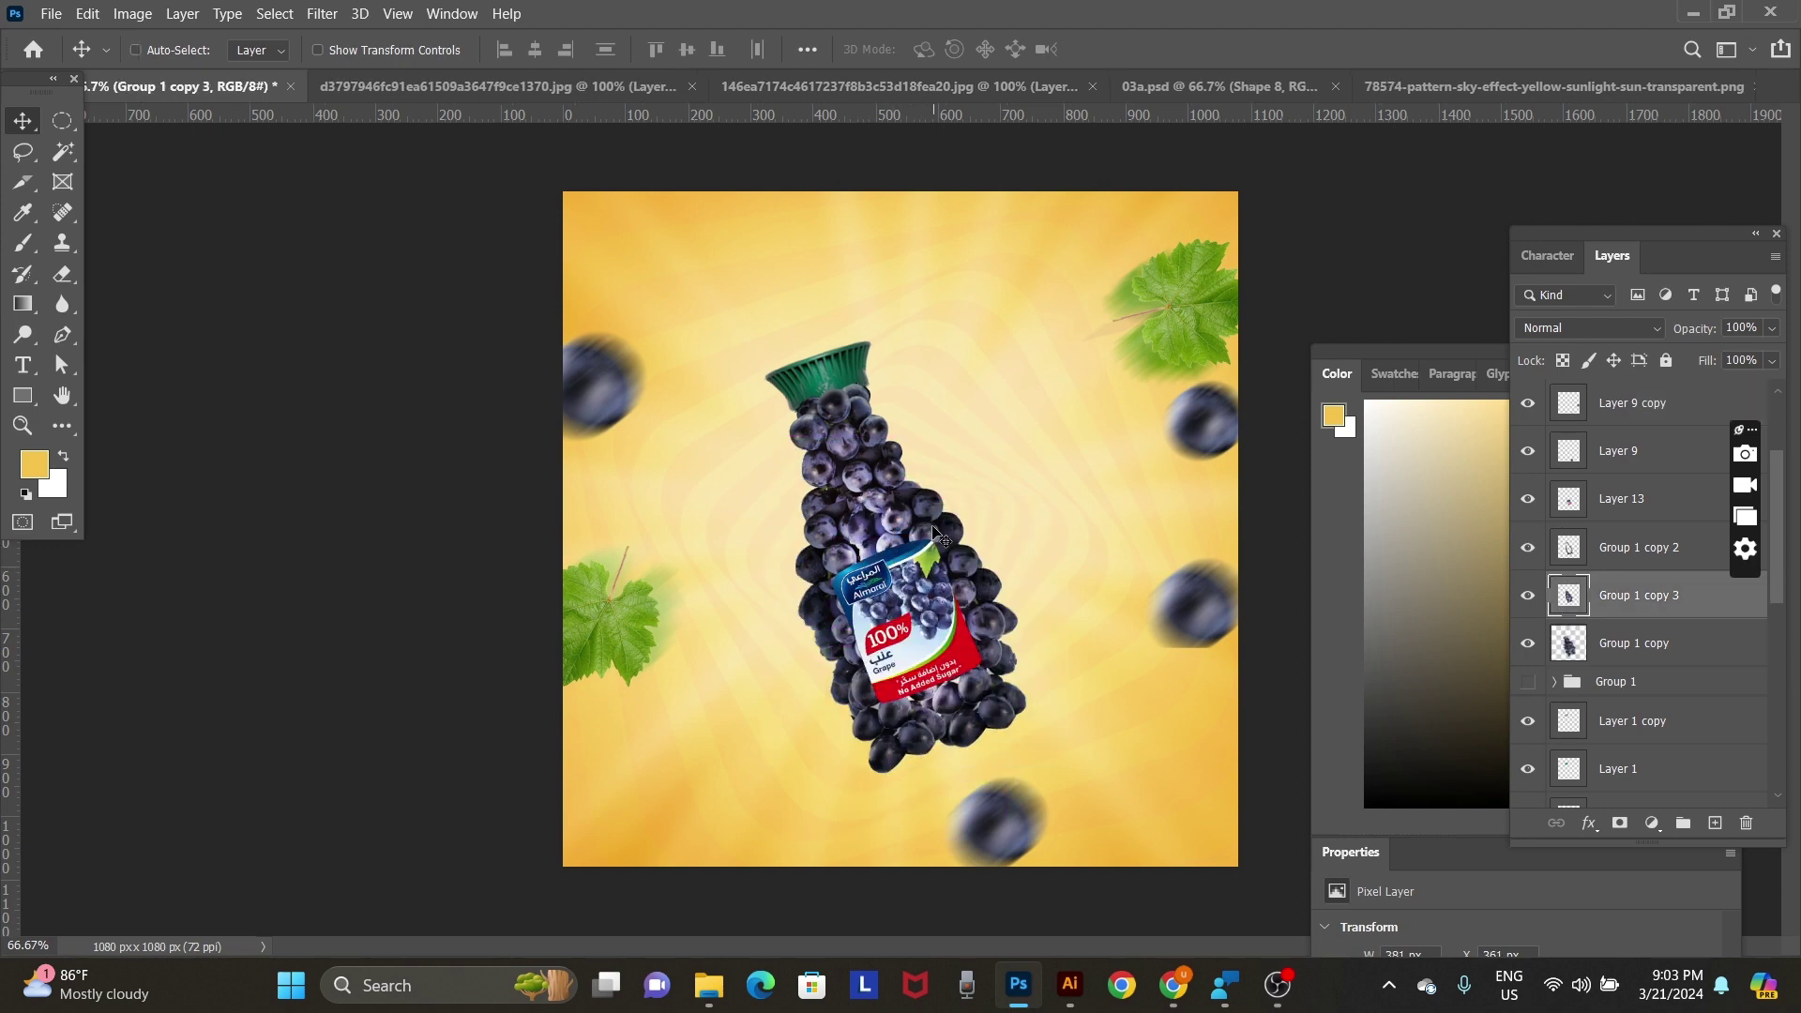
pyautogui.hotkey('shift', 'Right')
# Lock the cluster's transparent pixels, try a red brush tint, then undo it.
pyautogui.click(1564, 361)
pyautogui.press('b')
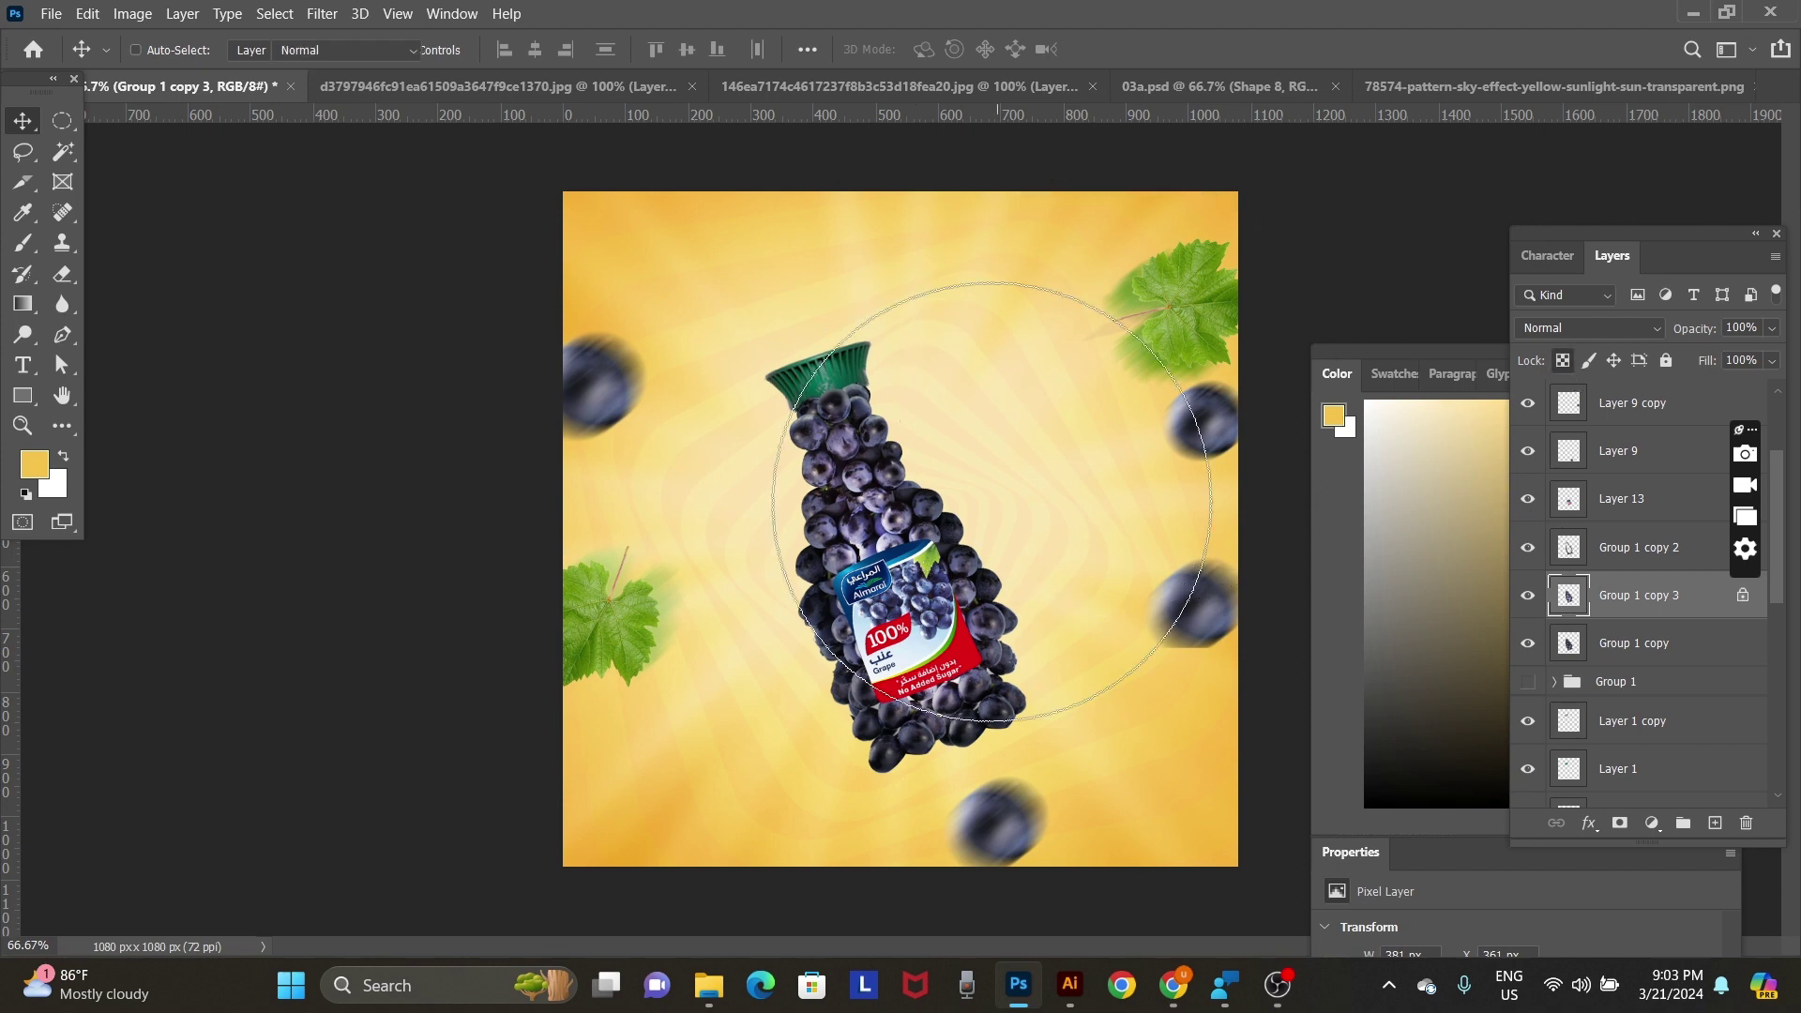
pyautogui.keyDown('alt'); pyautogui.click(925, 603); pyautogui.keyUp('alt')
pyautogui.moveTo(704, 566); pyautogui.dragTo(656, 638)
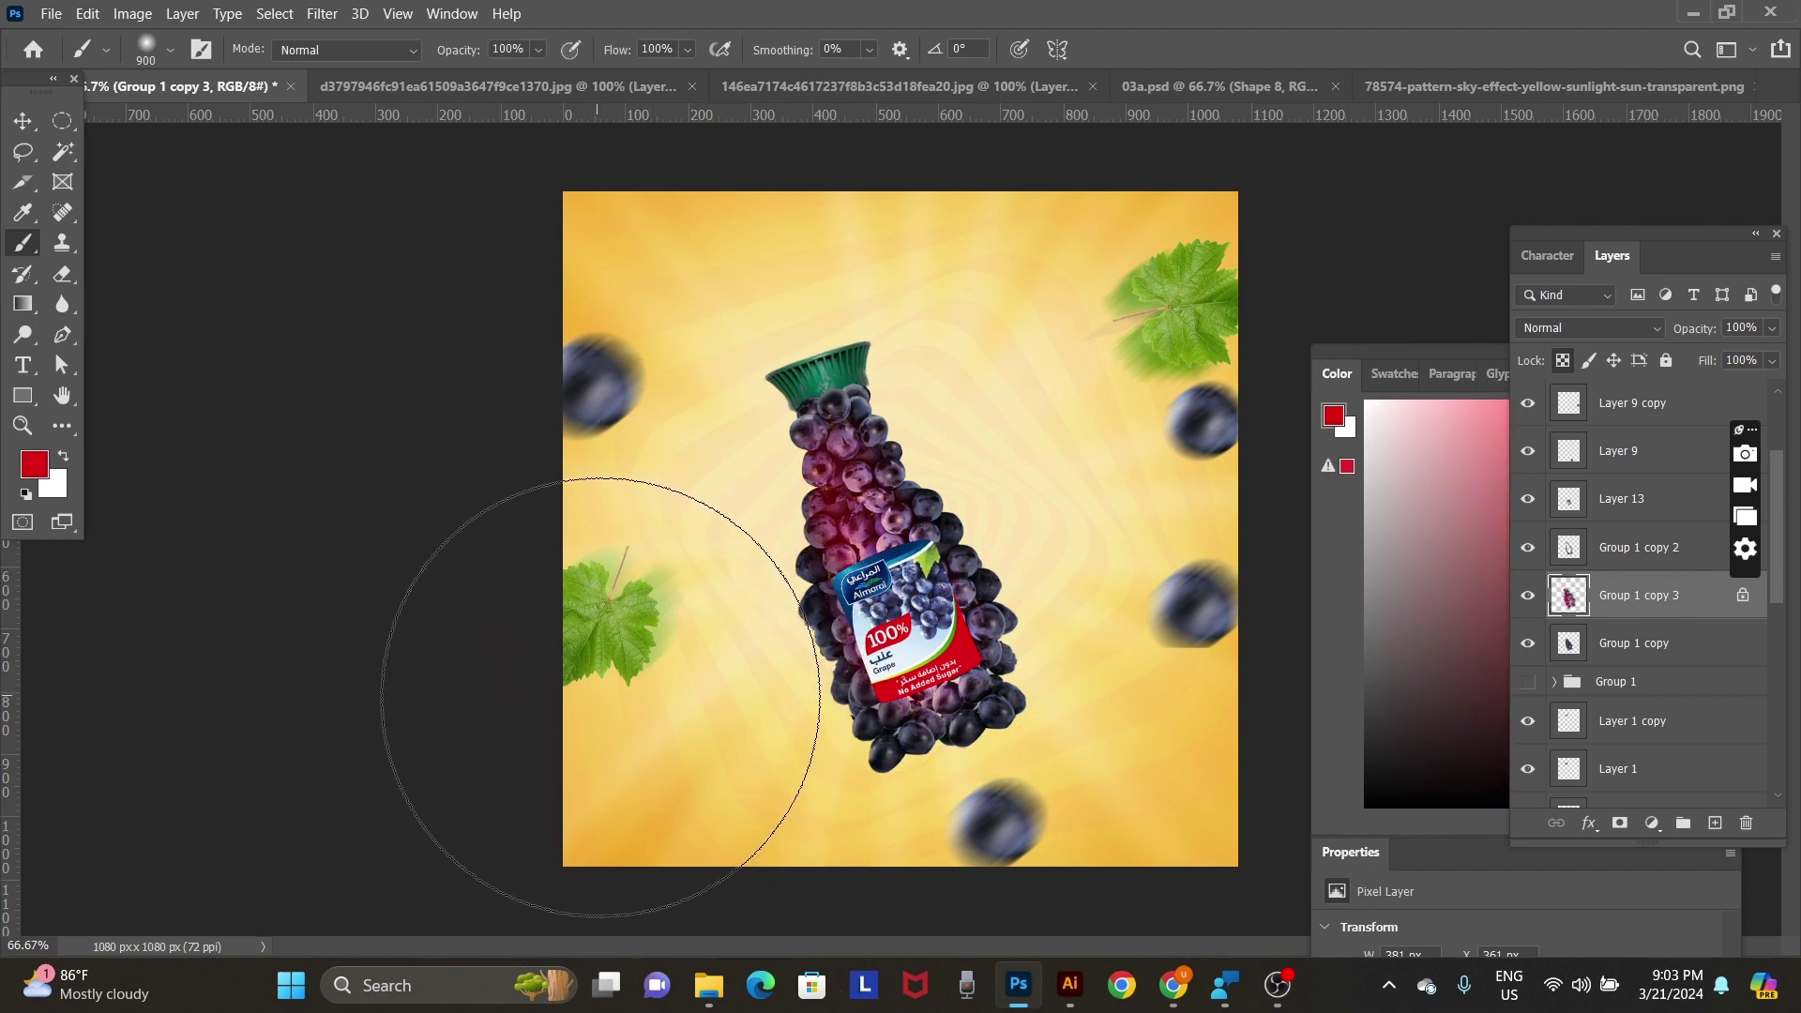
pyautogui.hotkey('ctrl', 'z')
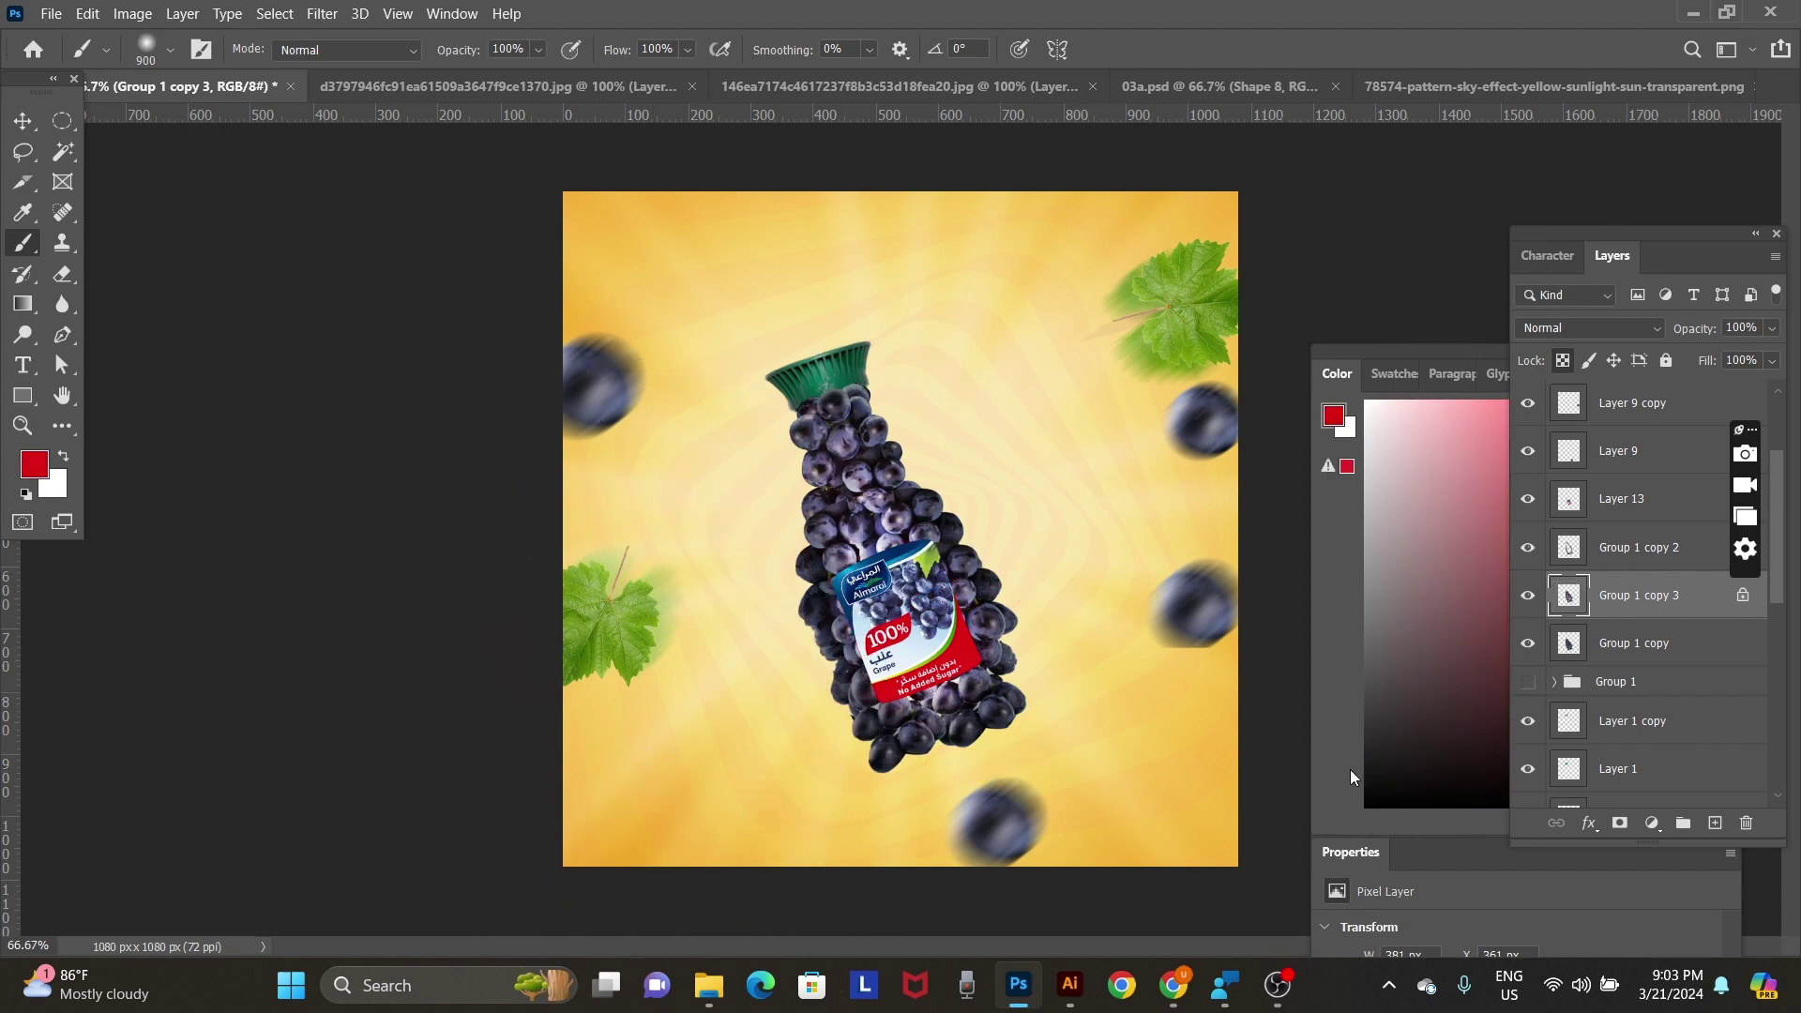
# Add a Hue/Saturation adjustment layer clipped to the grape cluster.
pyautogui.click(1654, 825)
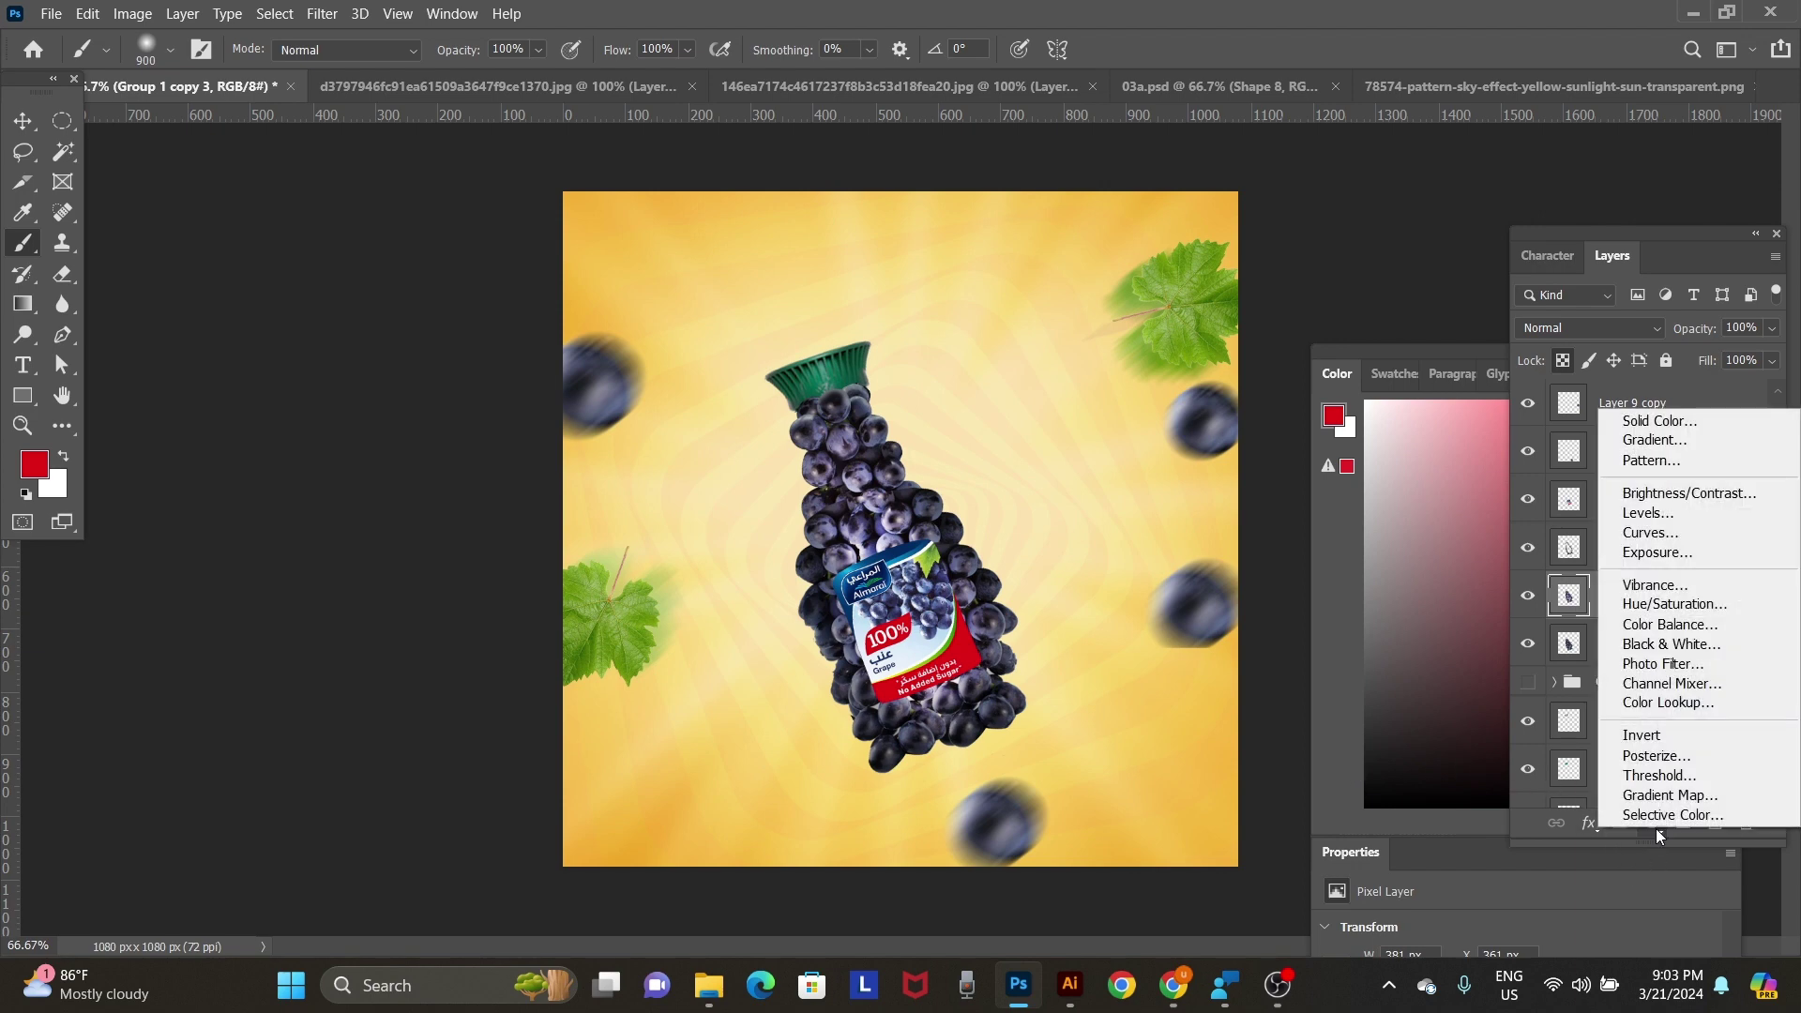
pyautogui.click(1710, 607)
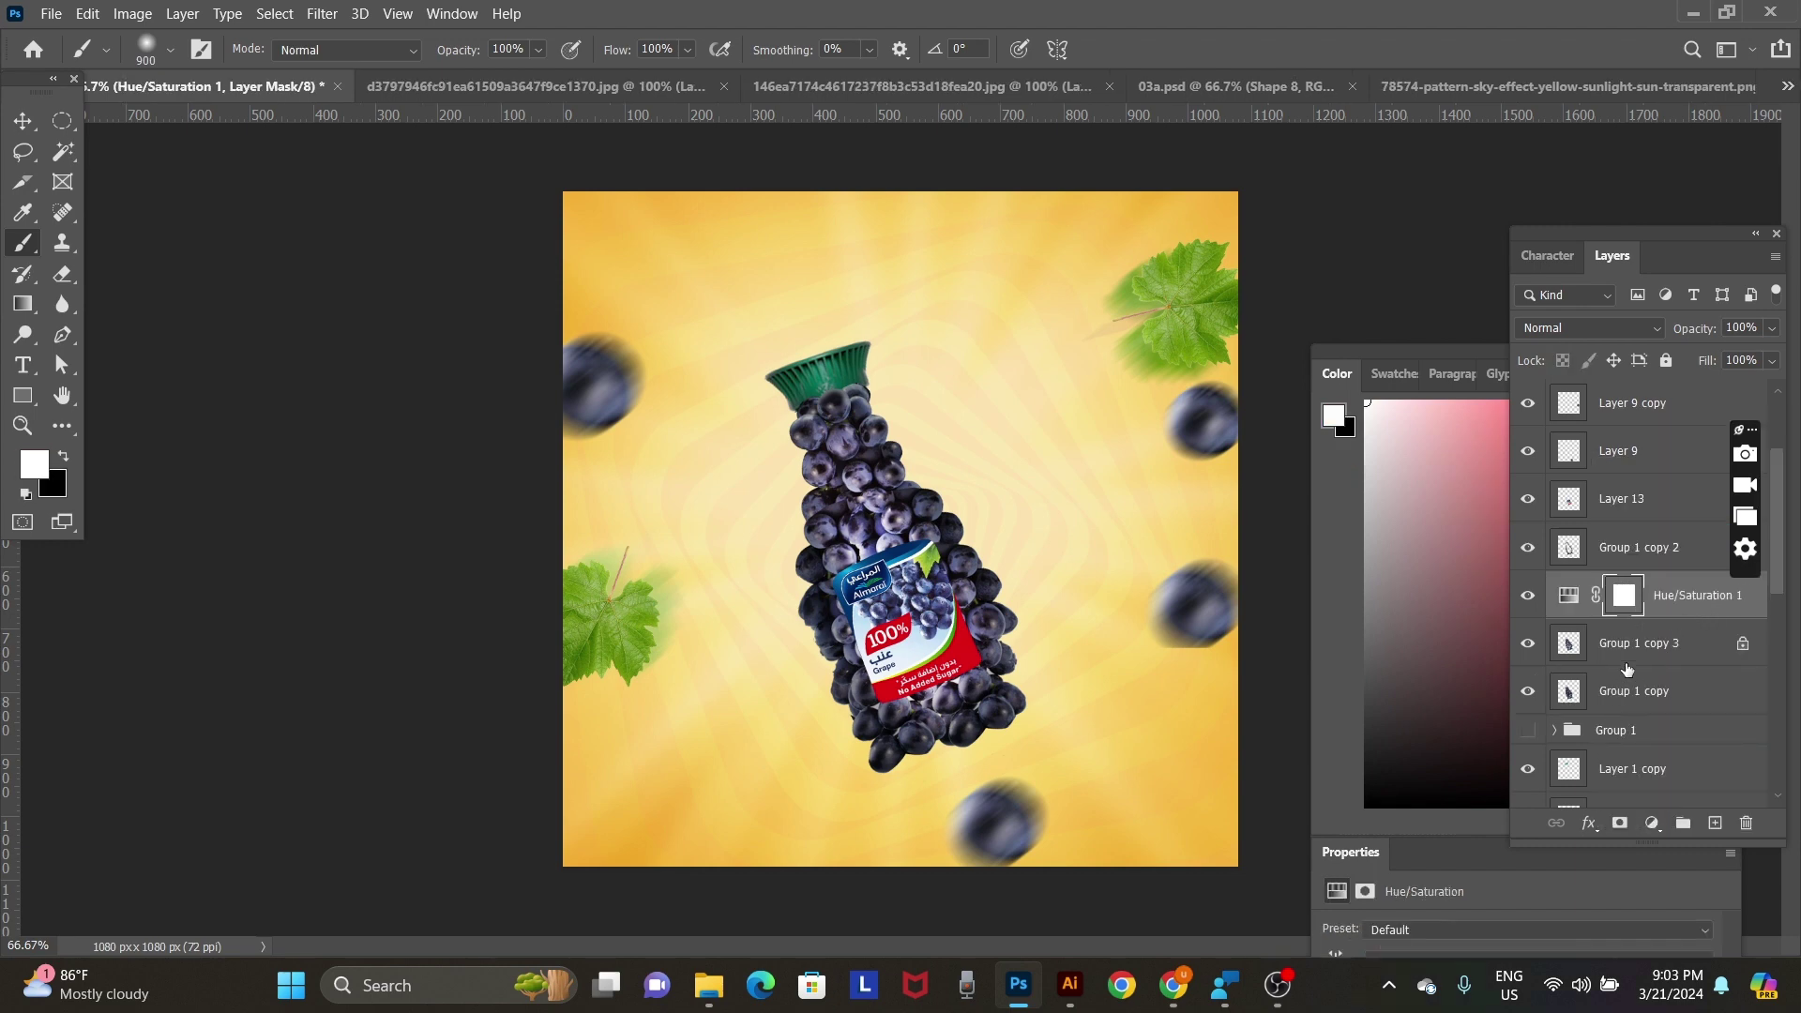
pyautogui.rightClick(1694, 611)
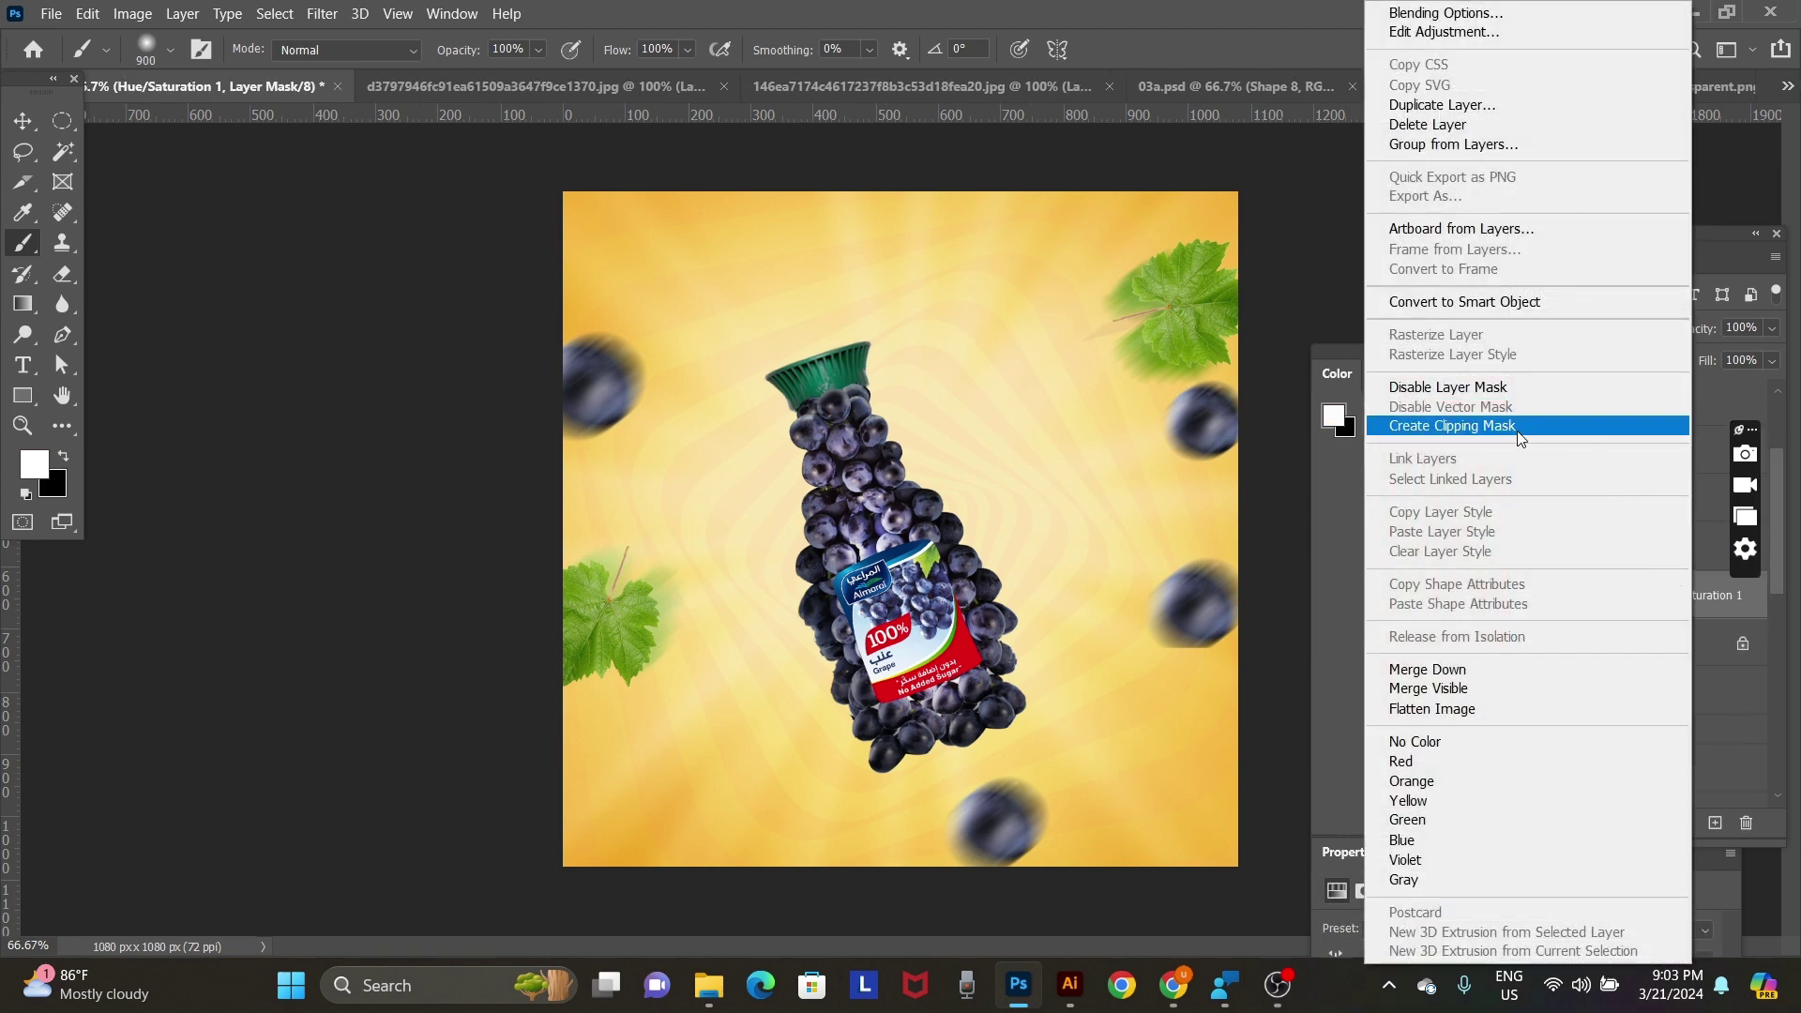
pyautogui.click(1460, 427)
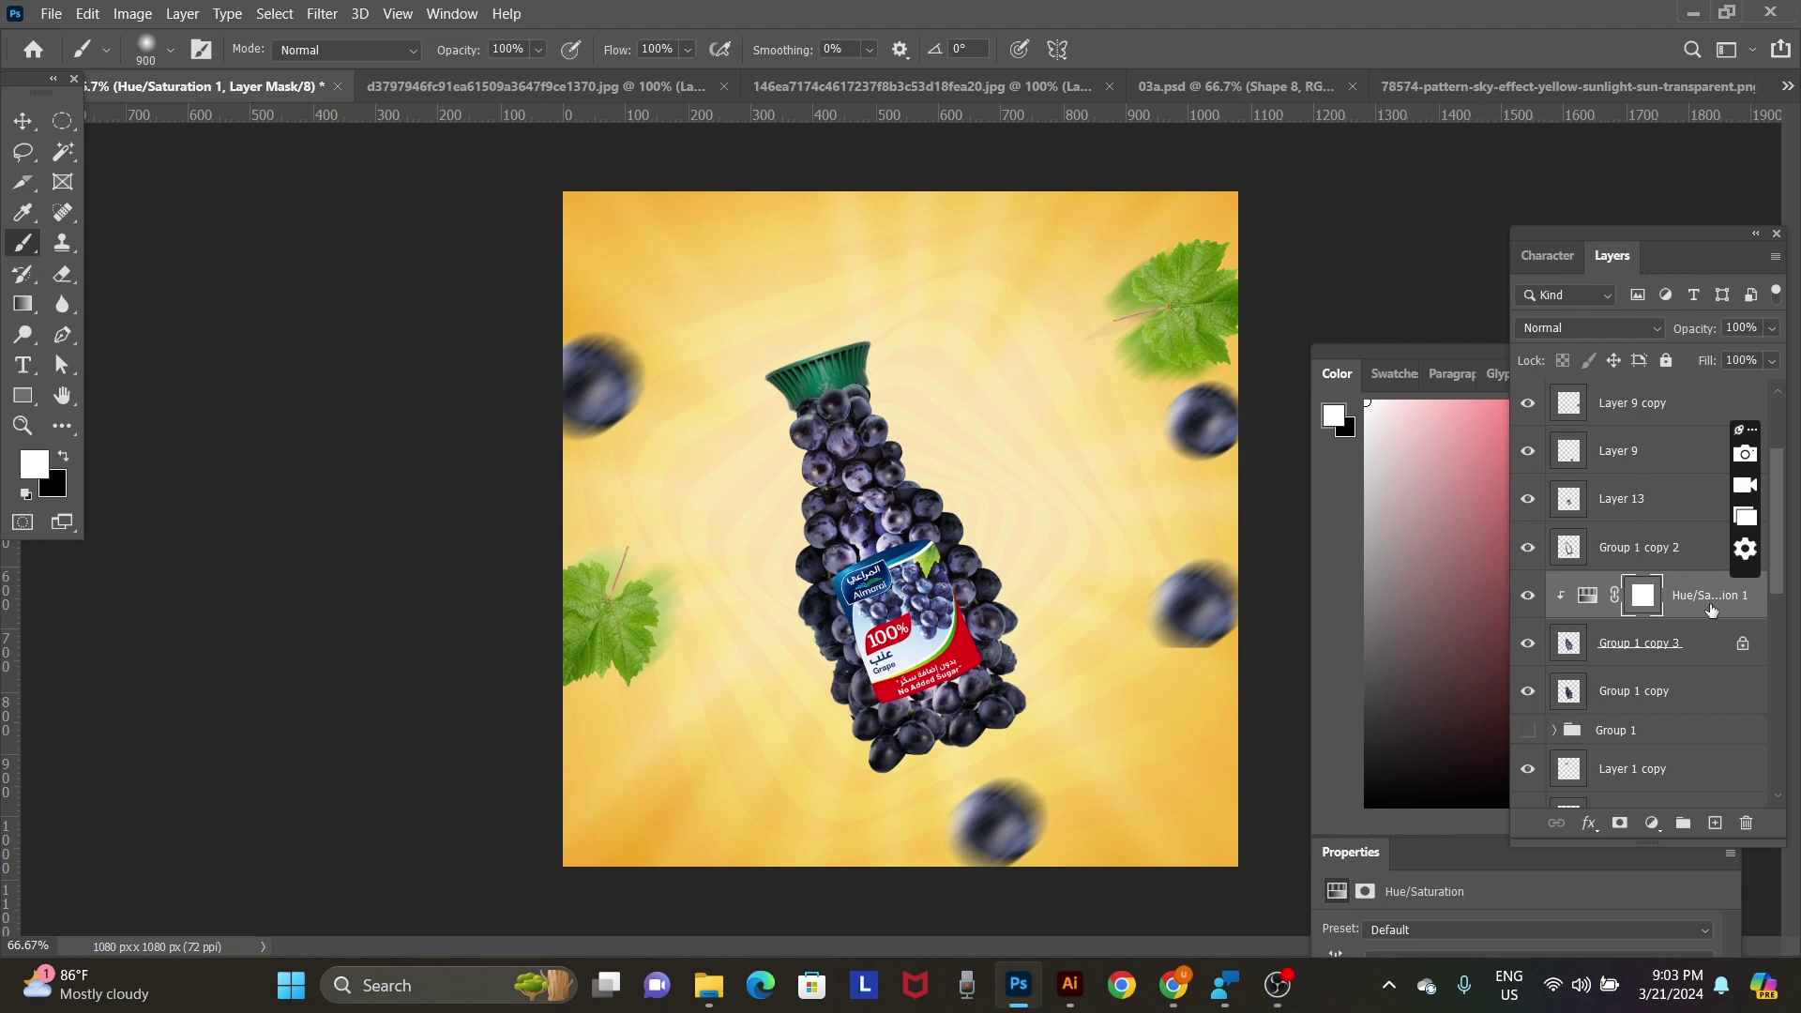
# Set the adjustment's saturation to +35 and hue to 0.
pyautogui.click(1586, 594)
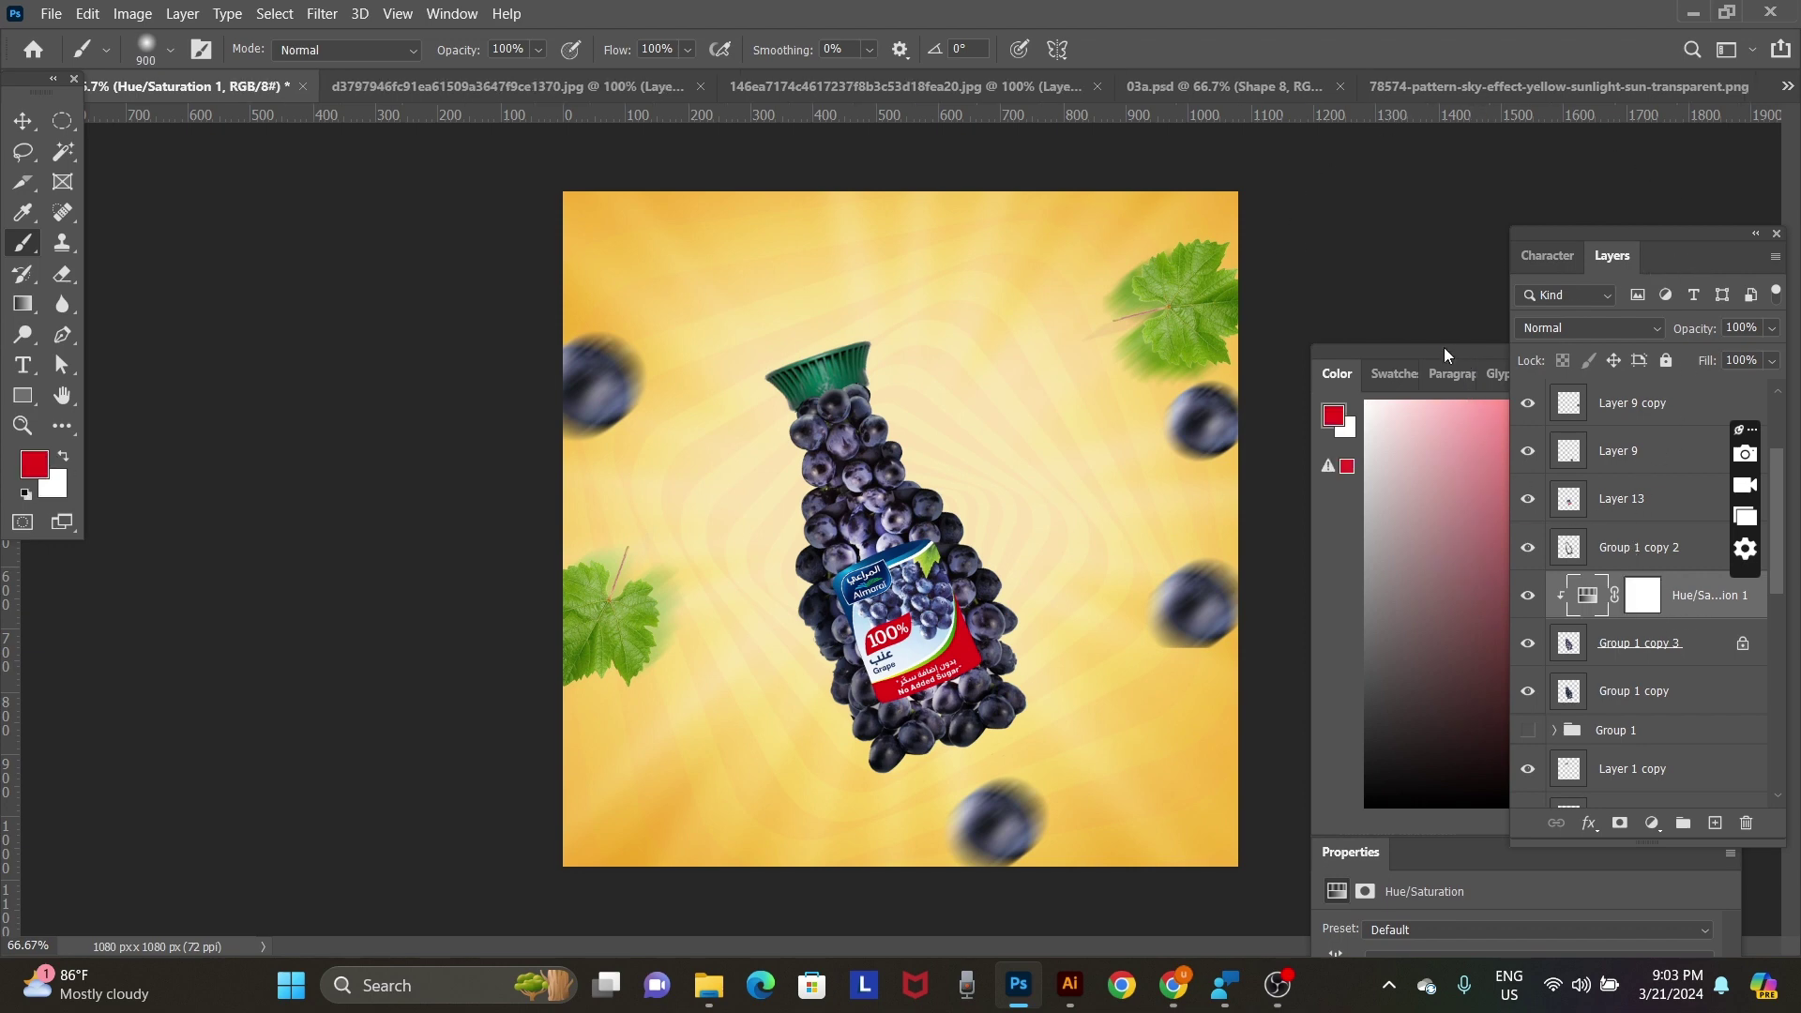
pyautogui.moveTo(1443, 347); pyautogui.dragTo(1257, 80)
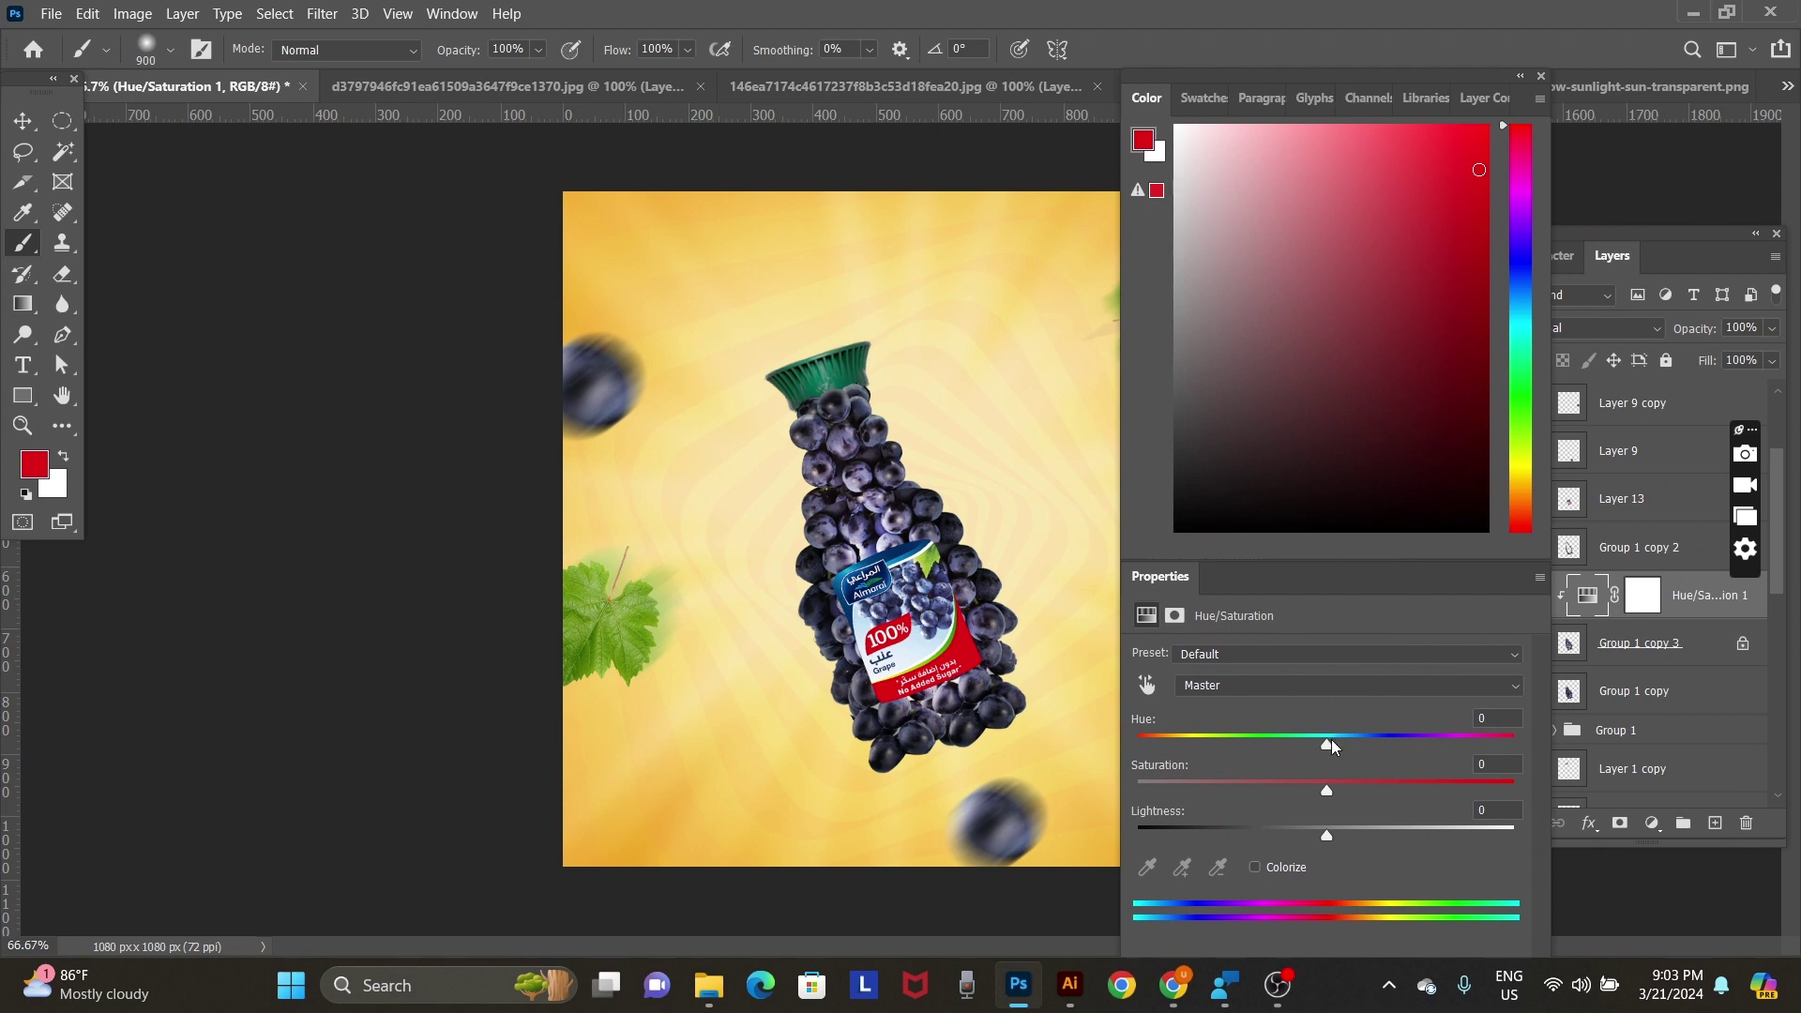
pyautogui.moveTo(1327, 744)
pyautogui.mouseDown()
pyautogui.moveTo(1352, 744)
pyautogui.moveTo(1339, 805)
pyautogui.moveTo(1396, 791)
pyautogui.moveTo(1422, 744)
pyautogui.moveTo(1272, 799)
pyautogui.mouseUp()
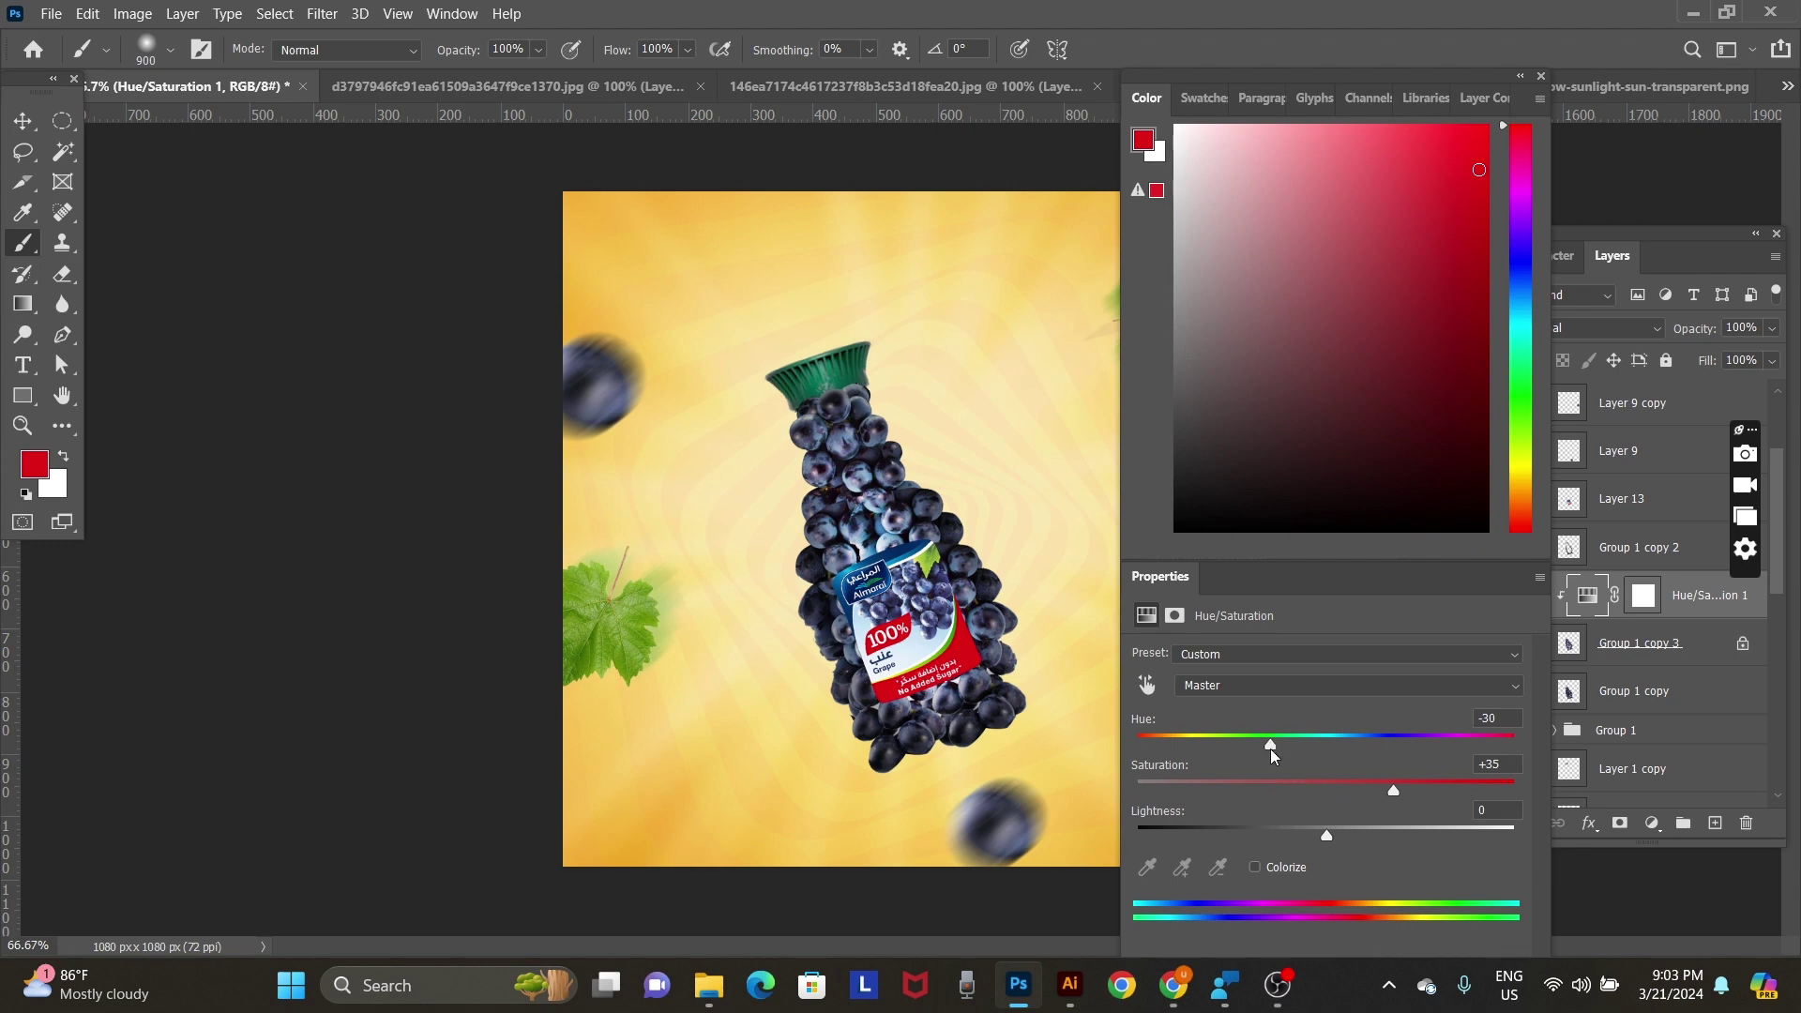
pyautogui.moveTo(1273, 755); pyautogui.dragTo(1329, 755)
pyautogui.press('Return')
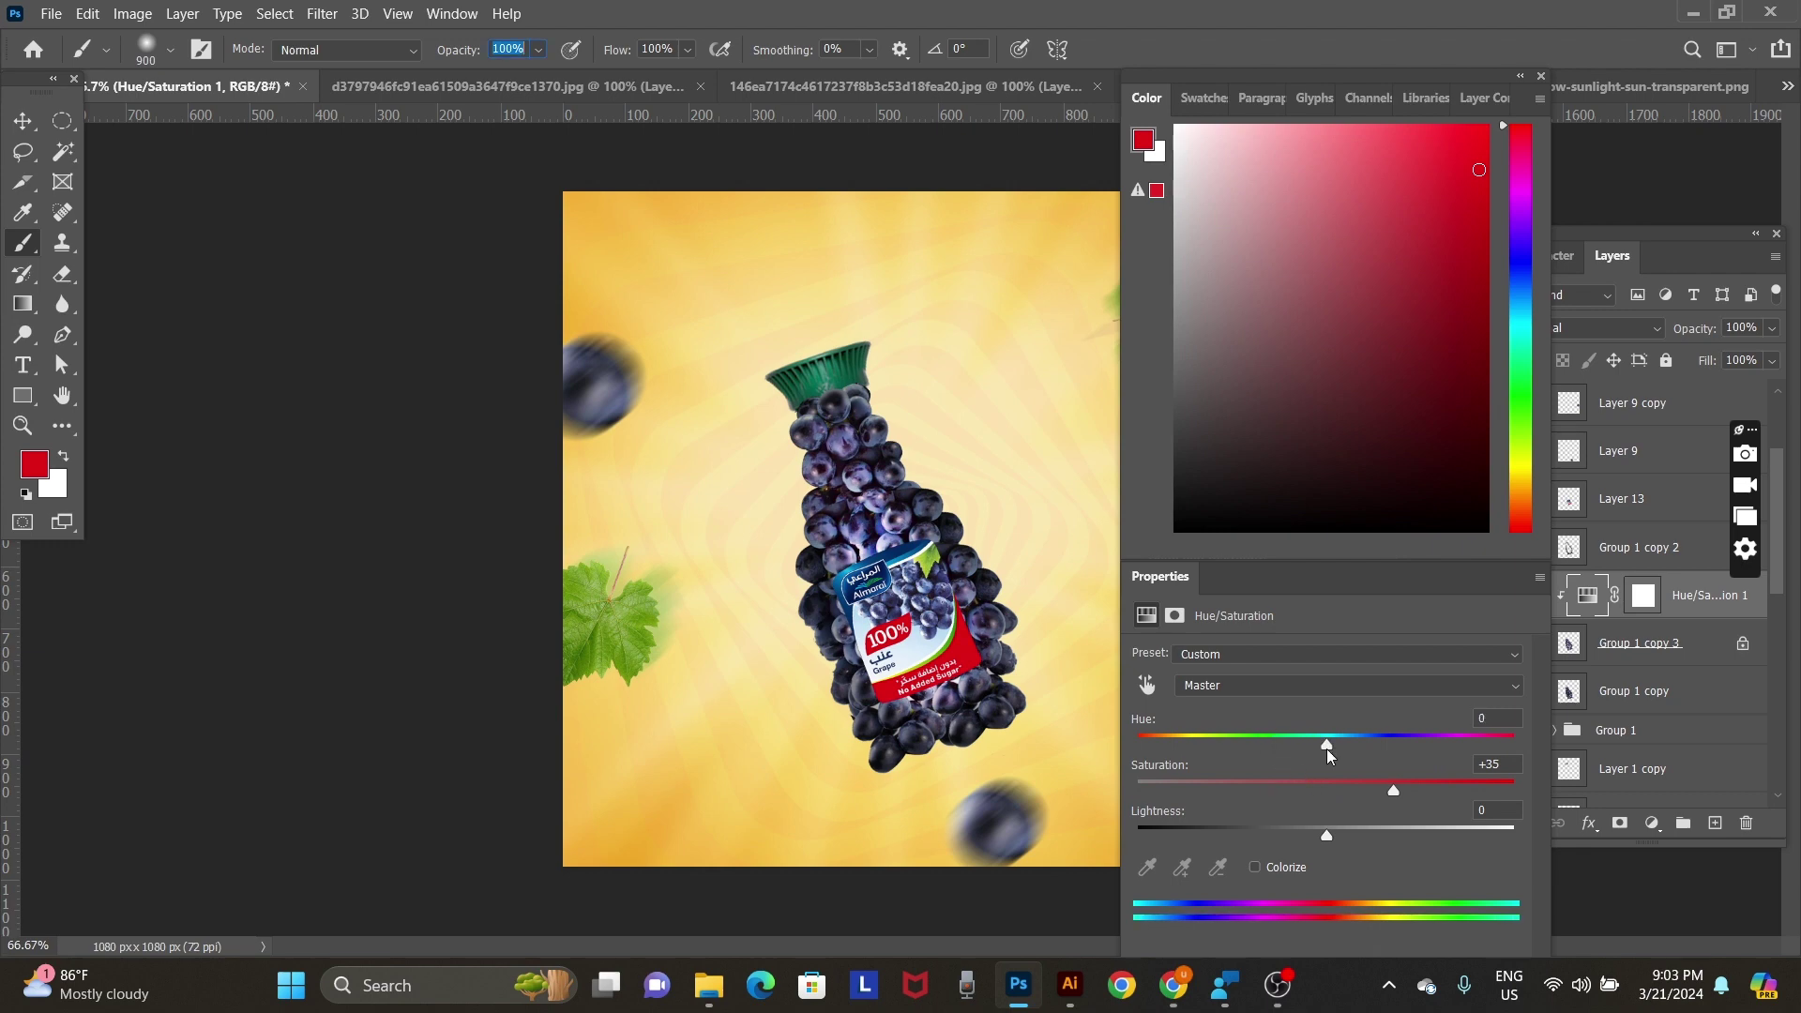